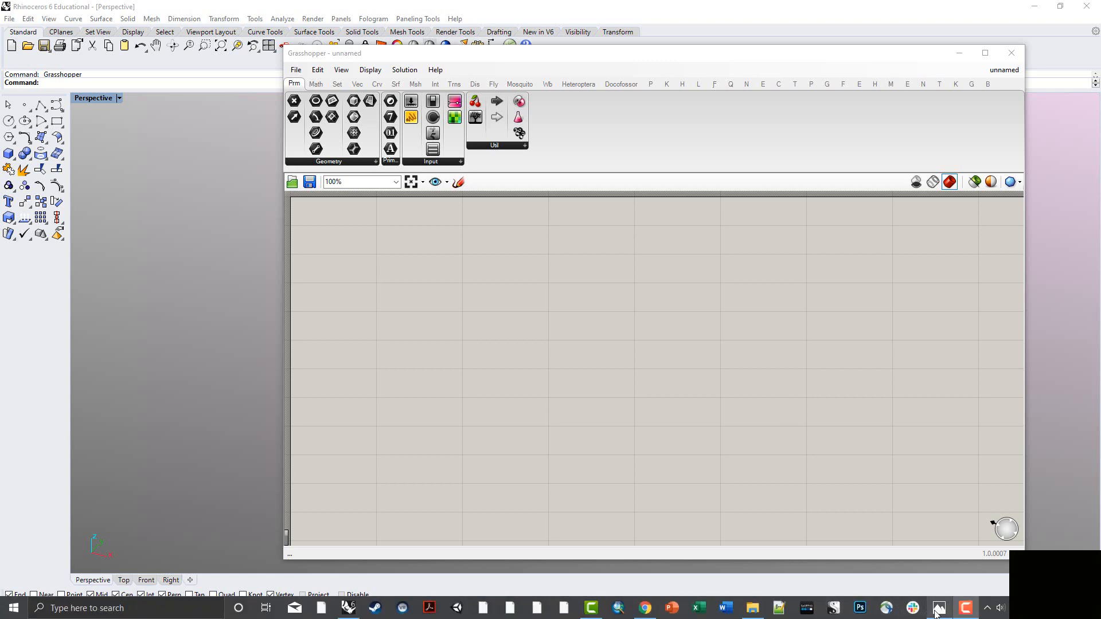
Examine the catenary arch and chain diagram in Photos, and switch to the catenary arch search results in Chrome
left_click(940, 613)
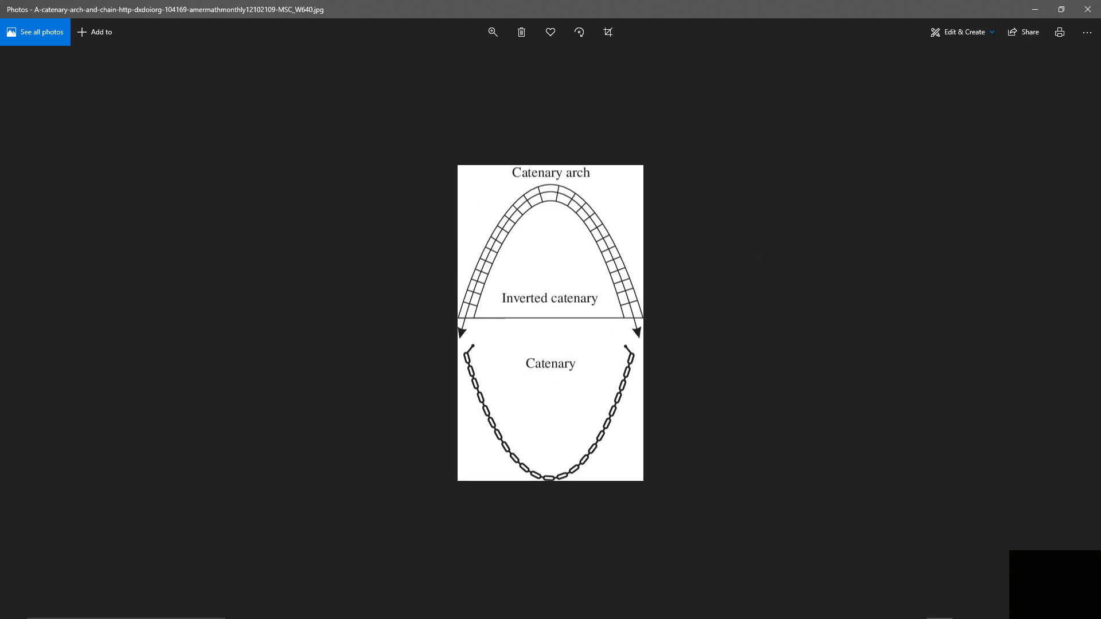
left_click(653, 609)
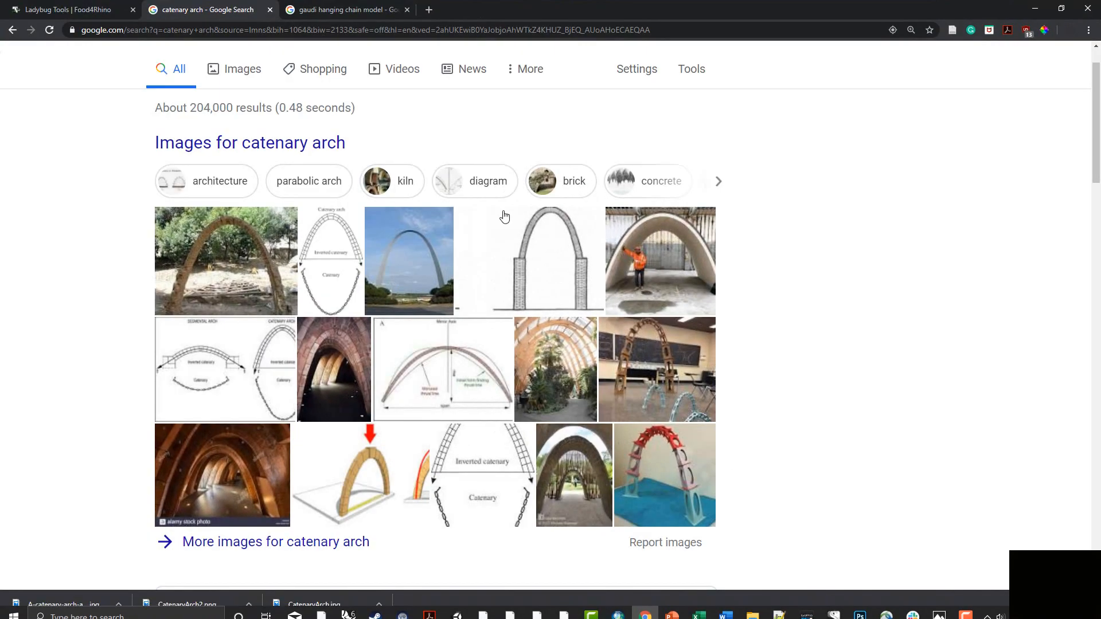
Look through the image search results for Gaudi's hanging chain model
left_click(337, 10)
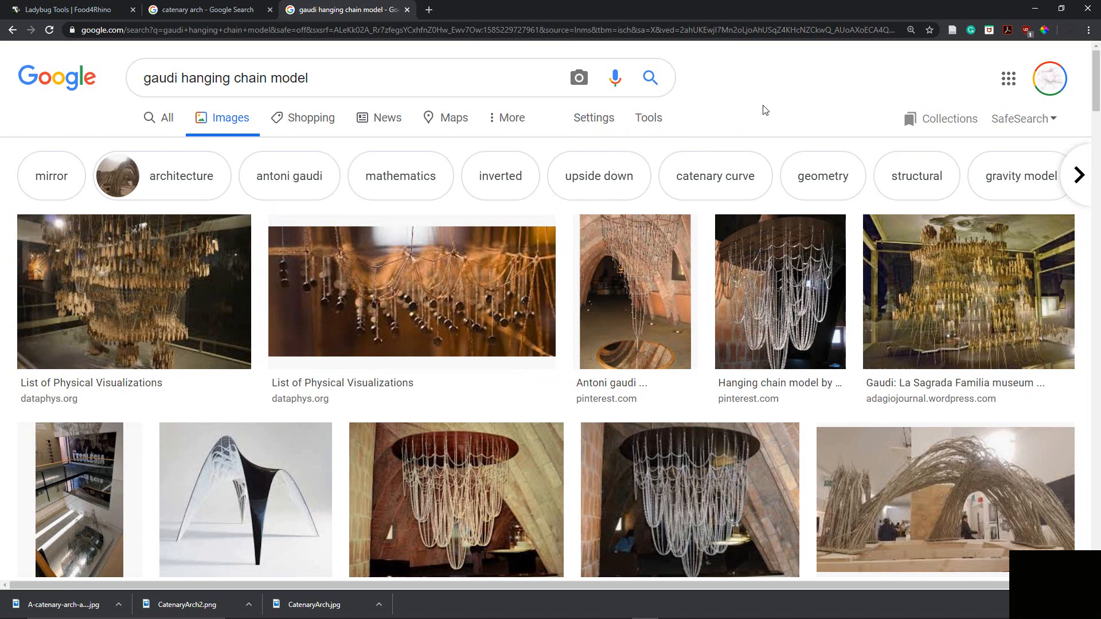
scroll(736, 200, "down", 4)
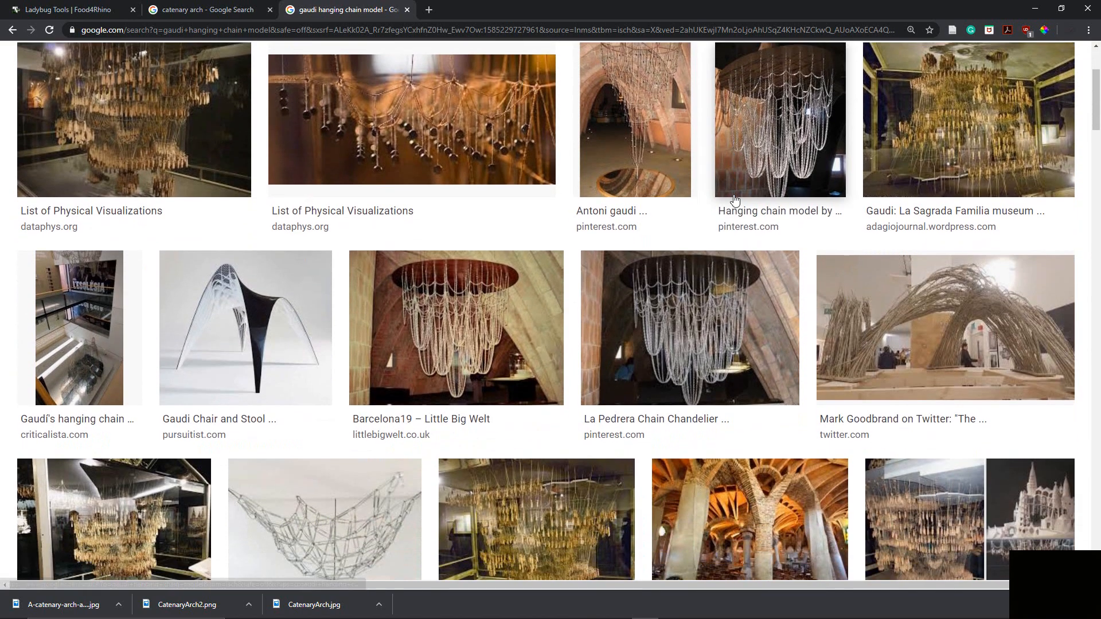
scroll(735, 200, "down", 2)
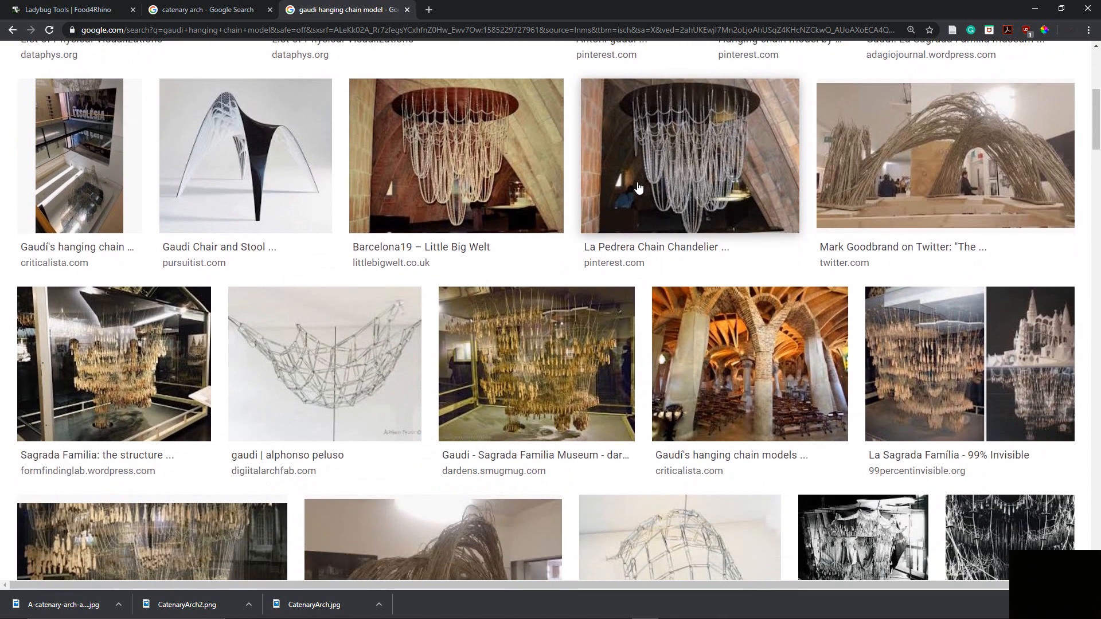
scroll(565, 235, "down", 4)
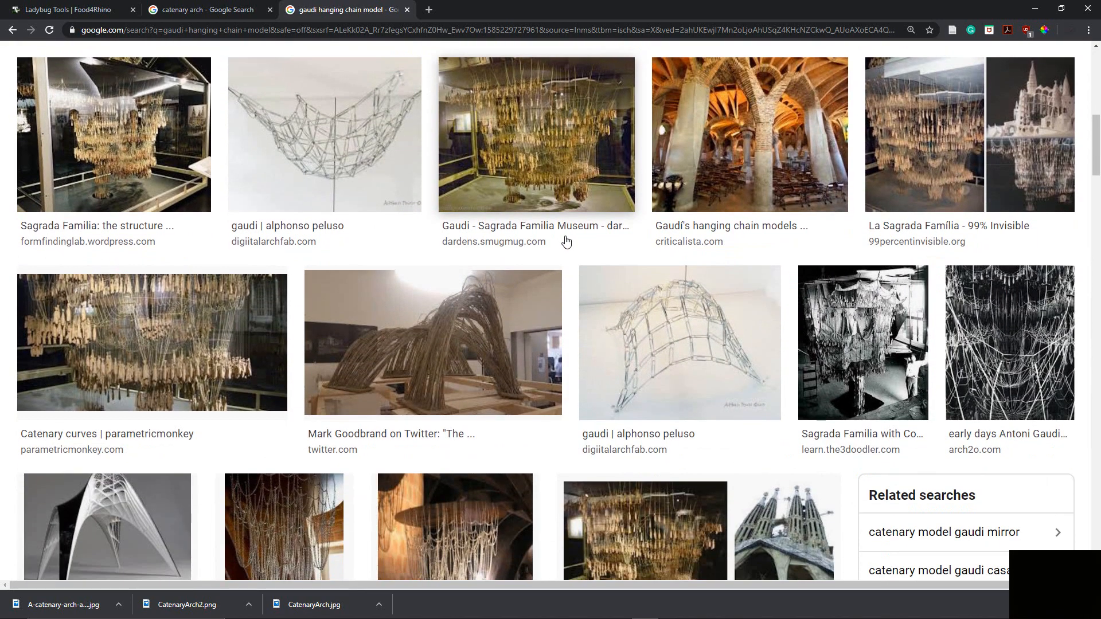
scroll(563, 246, "down", 5)
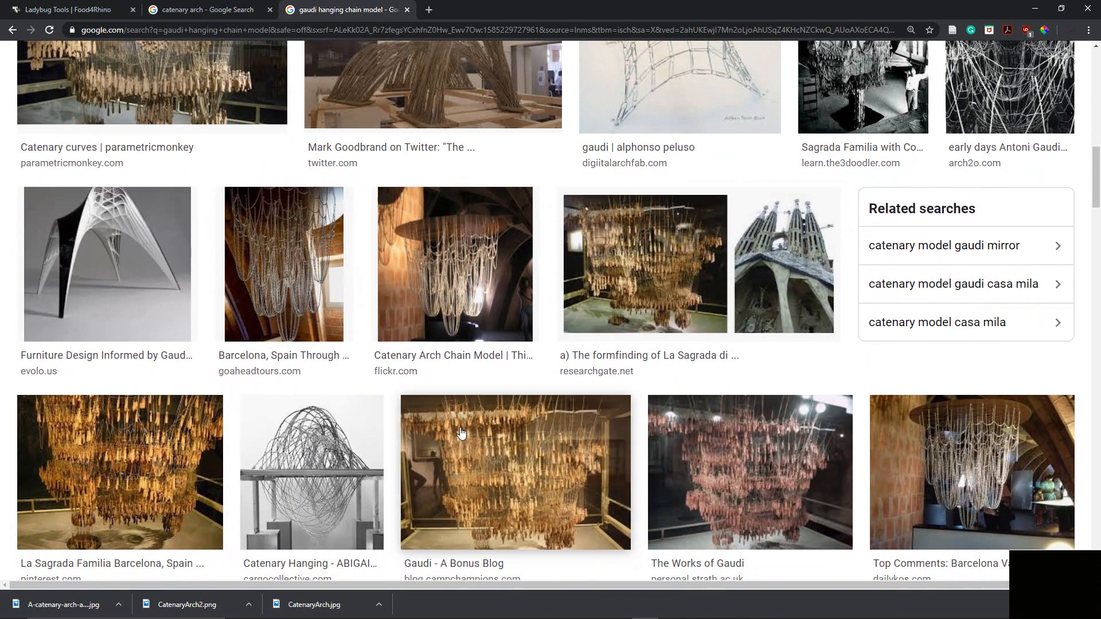
scroll(505, 402, "down", 5)
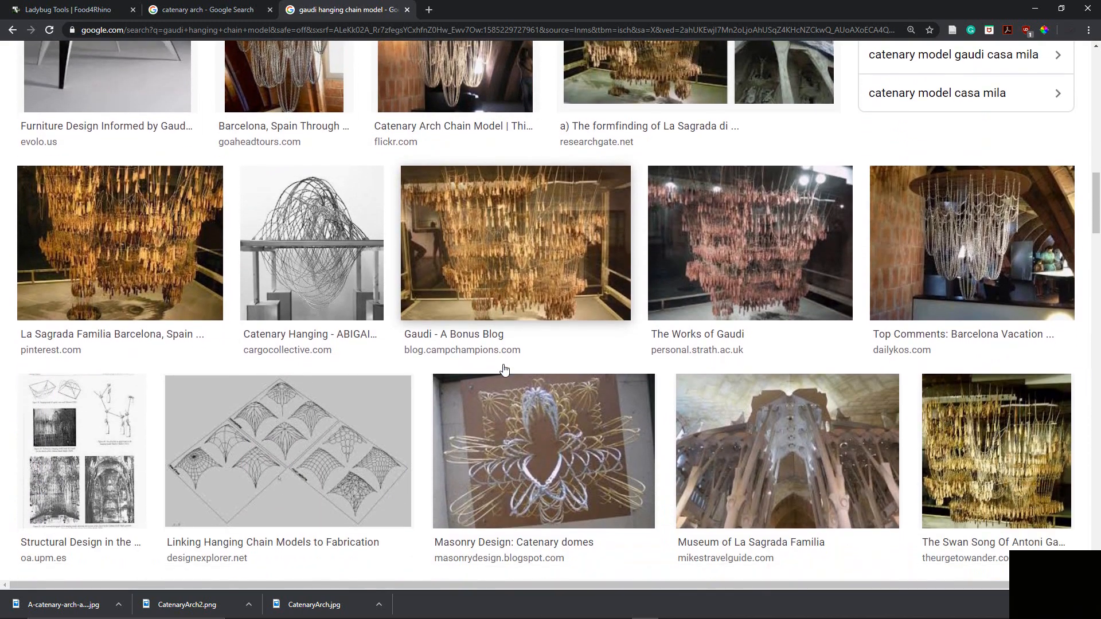
scroll(505, 370, "down", 5)
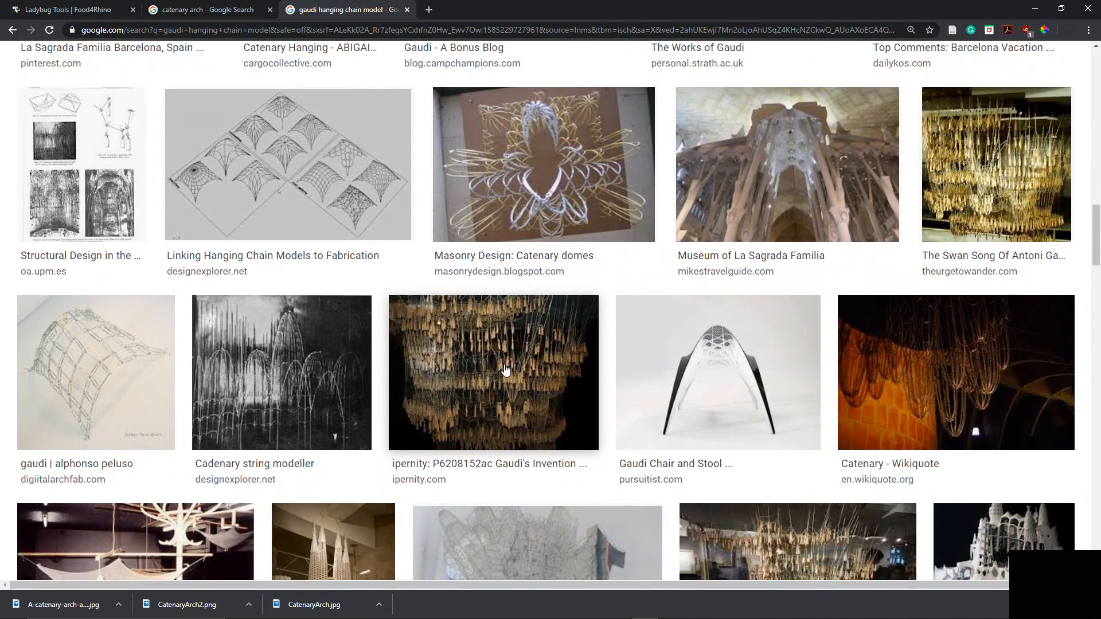
scroll(505, 369, "down", 6)
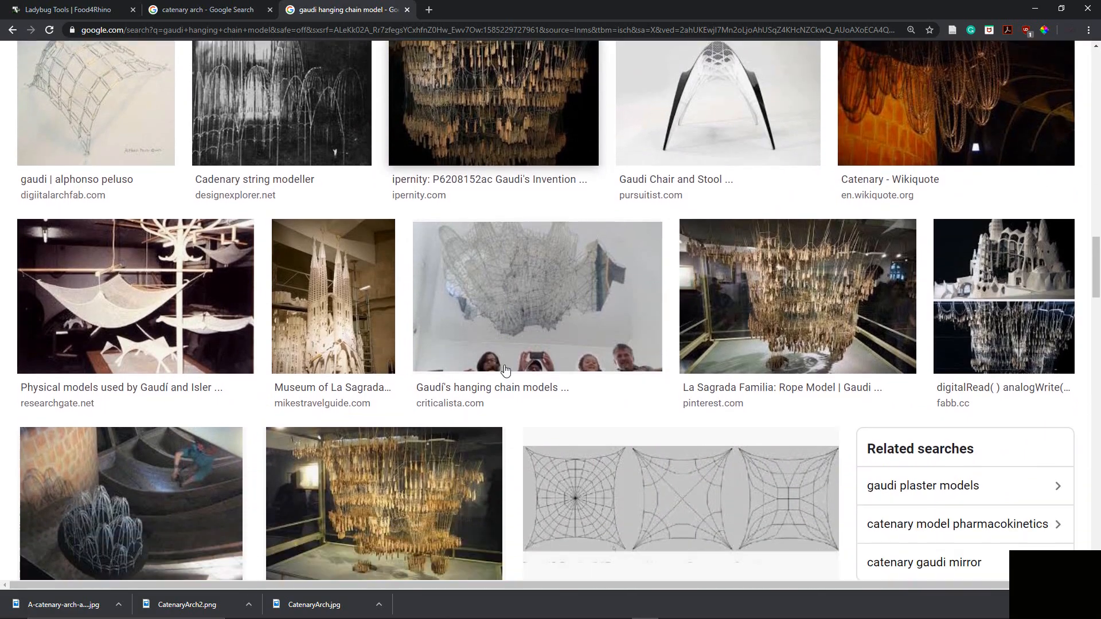
scroll(505, 370, "up", 15)
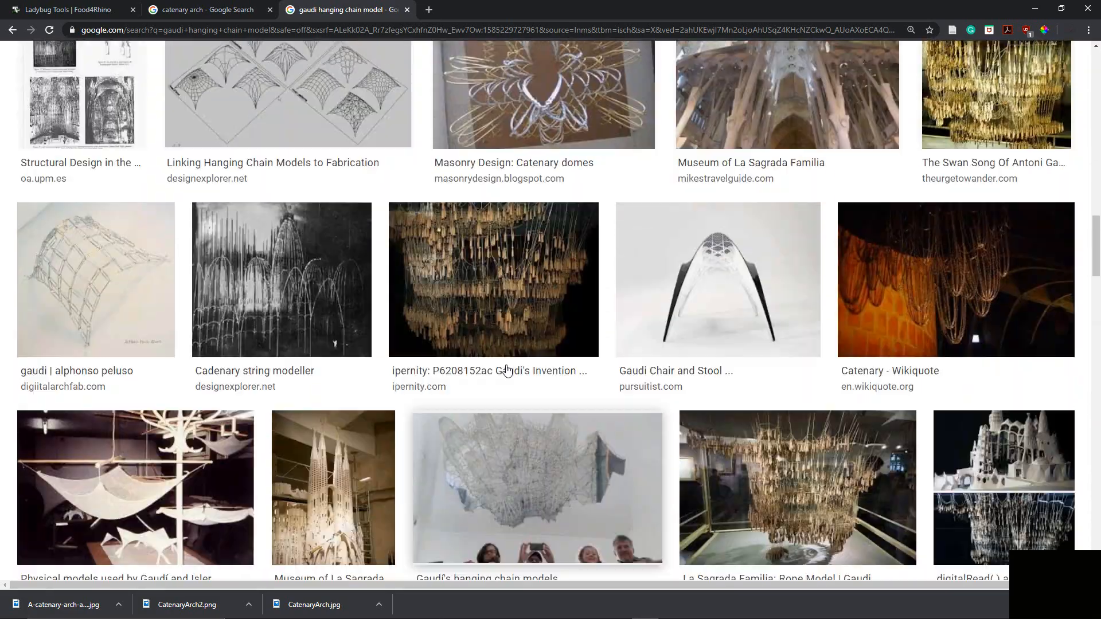
scroll(509, 369, "up", 13)
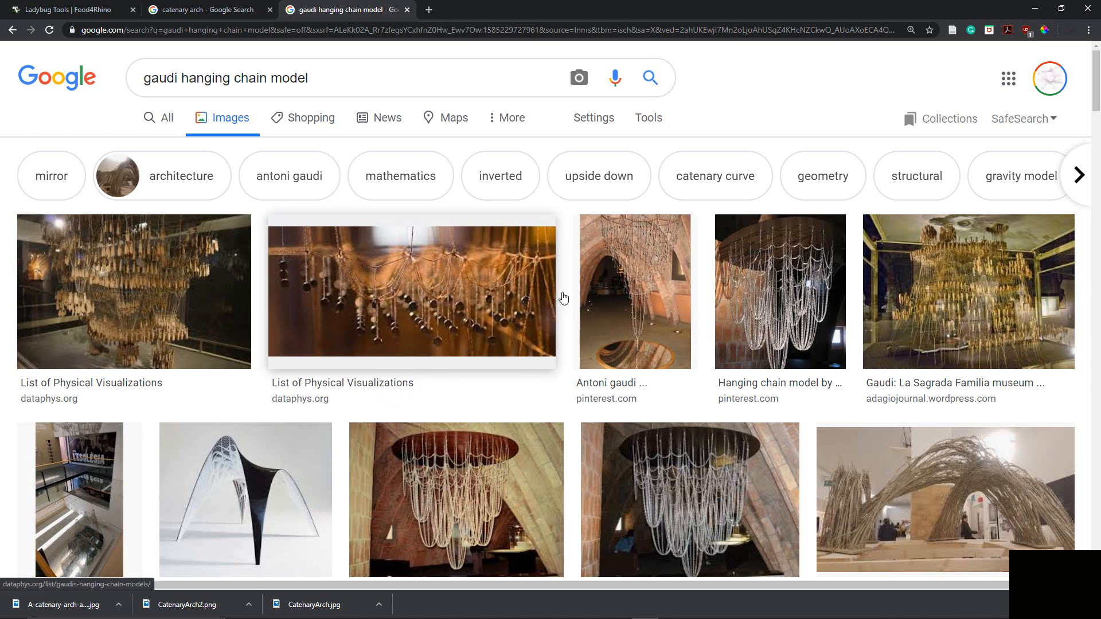
Return to Grasshopper and display the Kangaroo component set
left_click(1035, 8)
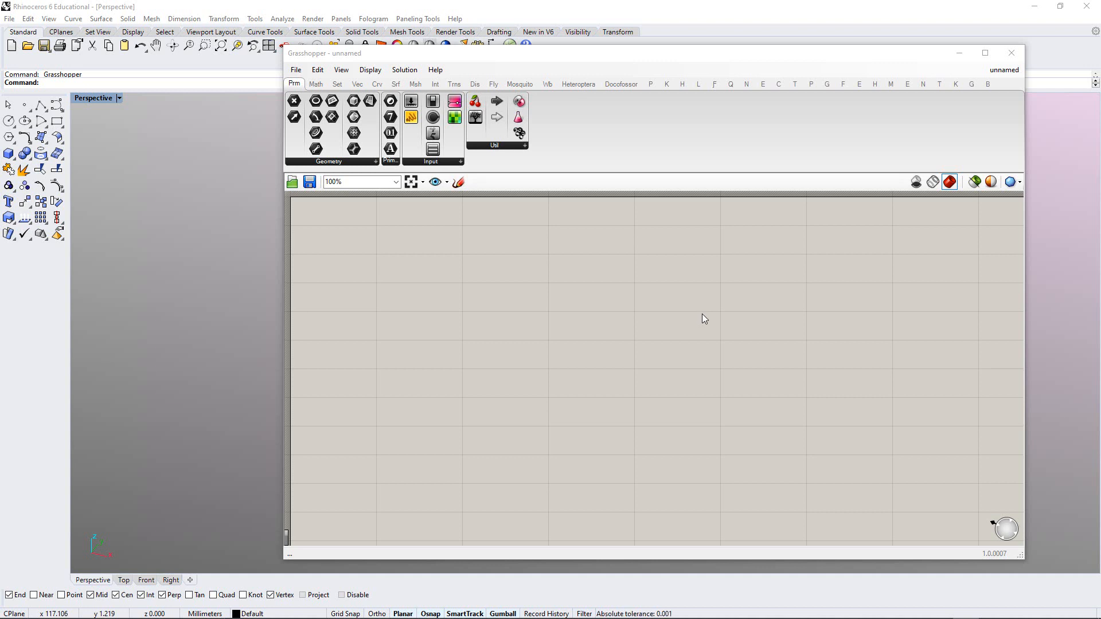
left_click(669, 86)
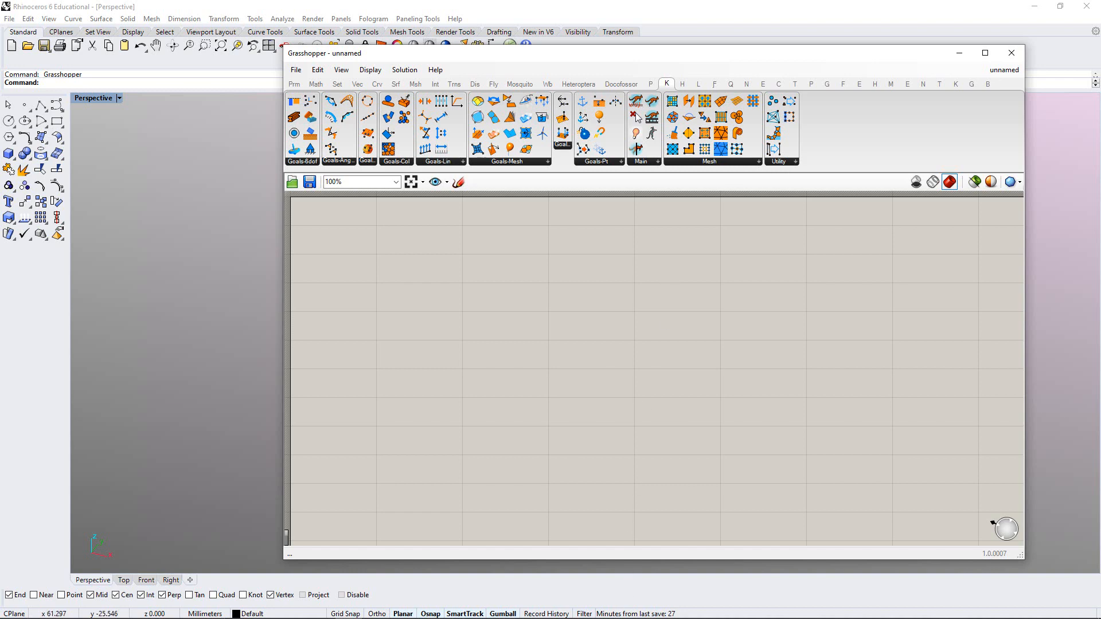
Switch to food4Rhino in Chrome, search the apps for "kangaroo" and open the Kangaroo Physics page
left_click(646, 615)
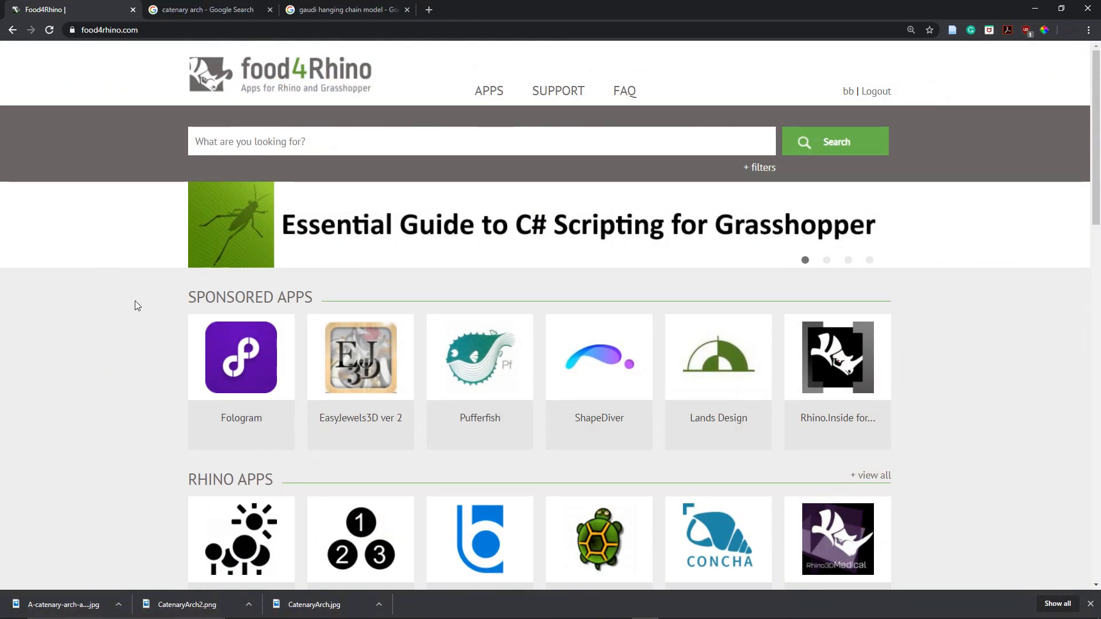
left_click(246, 150)
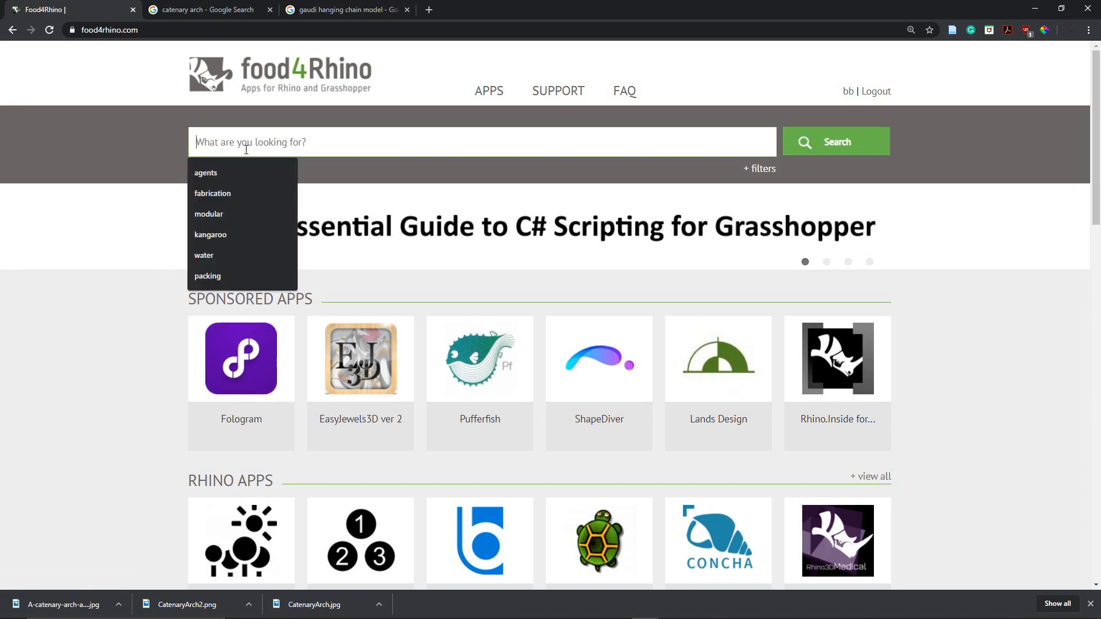
type("kangaroo")
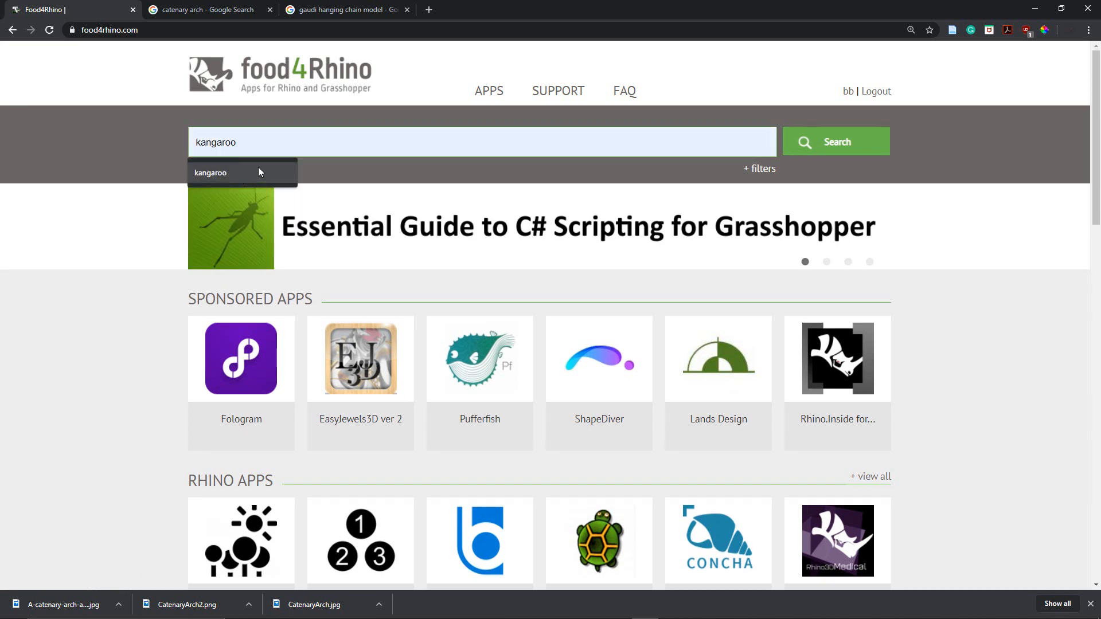
left_click(258, 167)
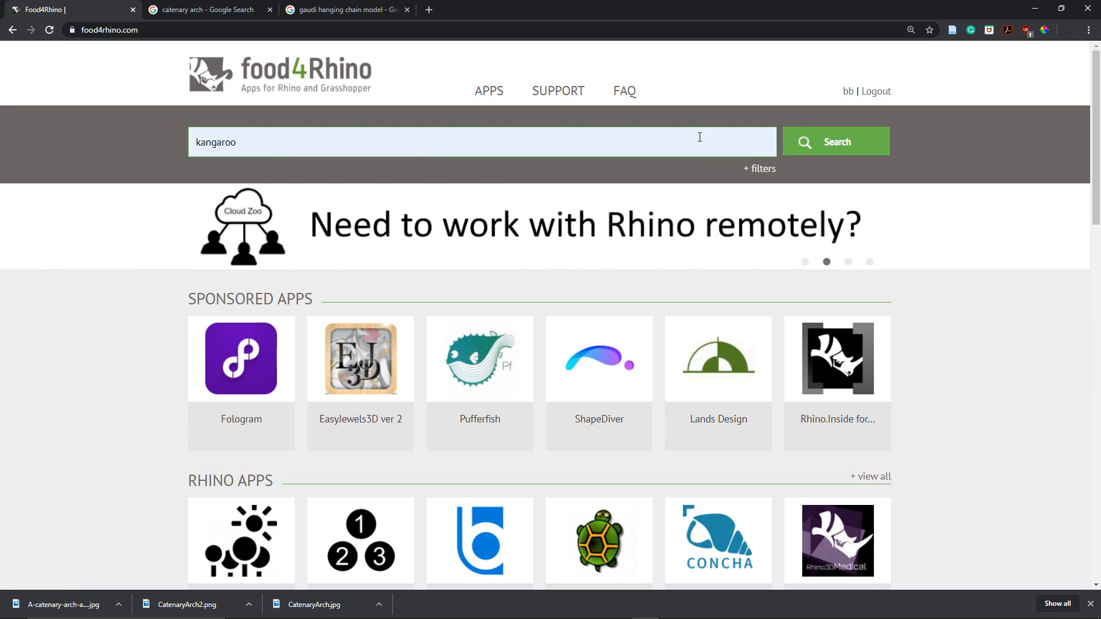
left_click(832, 143)
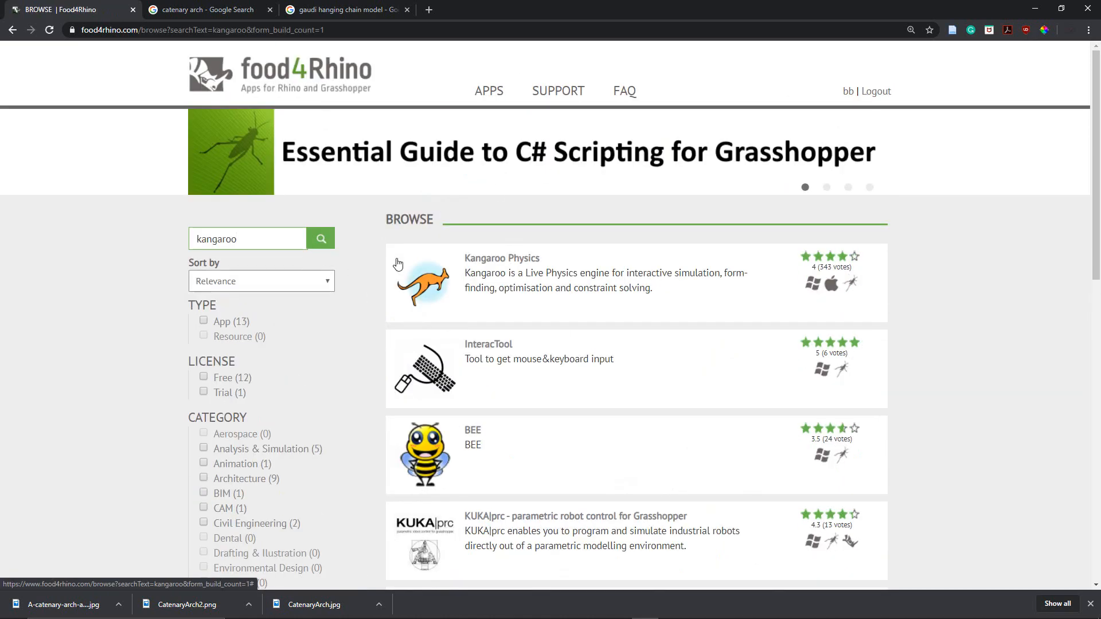
left_click(452, 254)
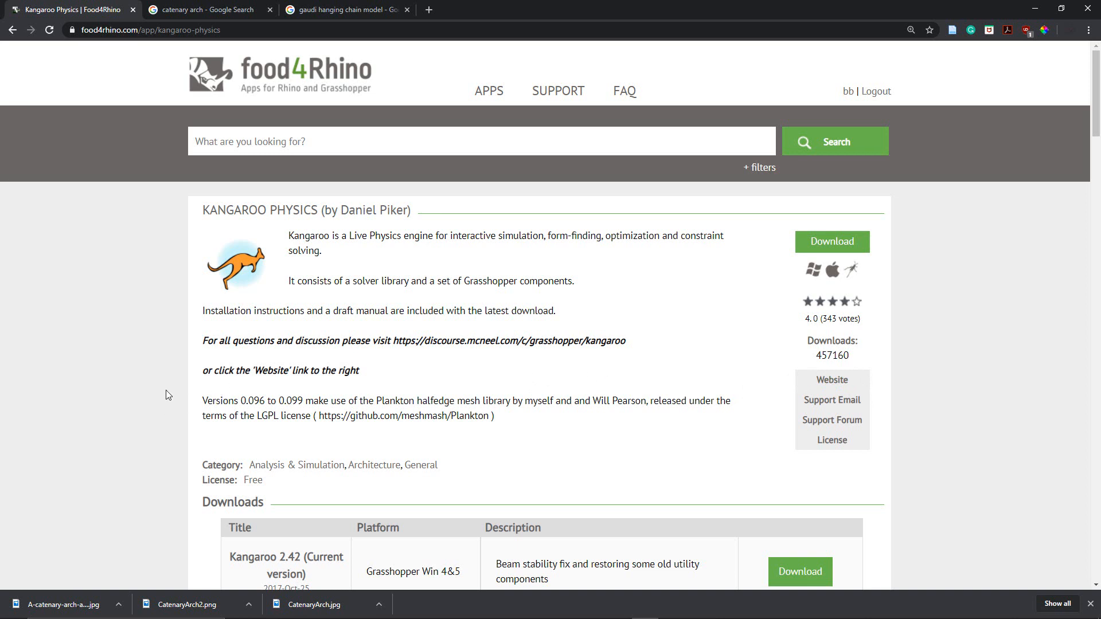
Examine the Kangaroo downloads table for the available versions and their supported Grasshopper platforms
scroll(167, 395, "down", 5)
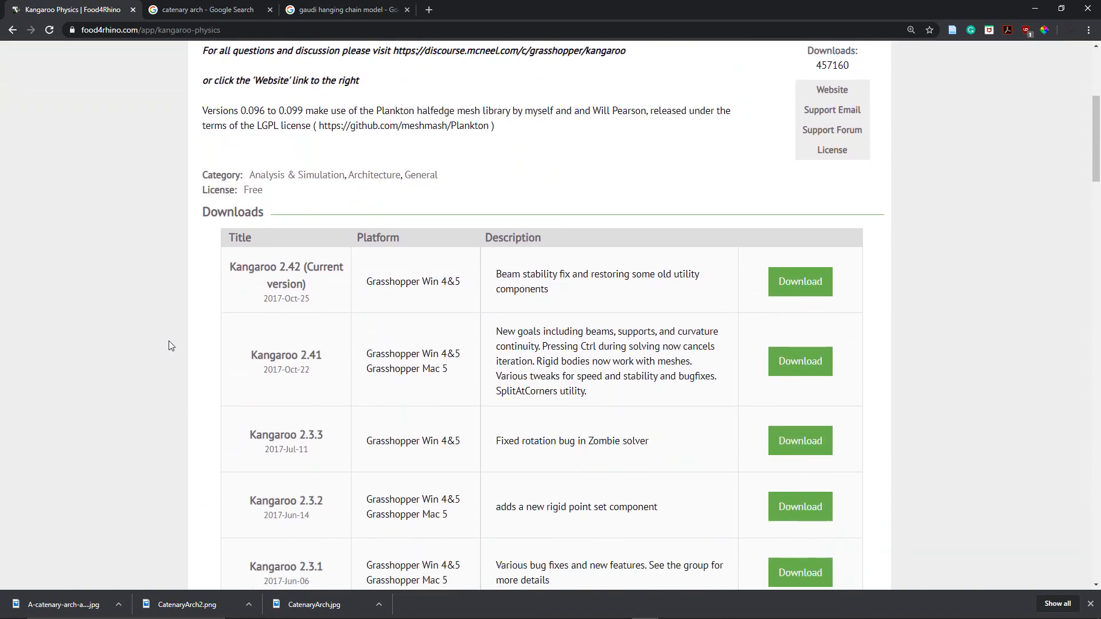
scroll(168, 346, "down", 1)
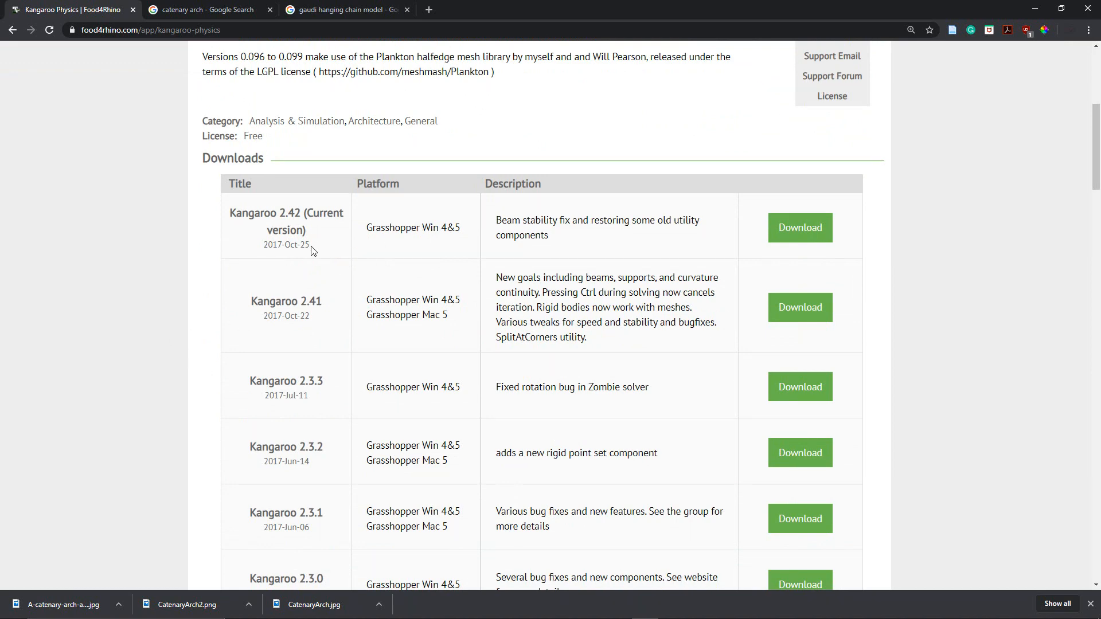
scroll(179, 298, "down", 1)
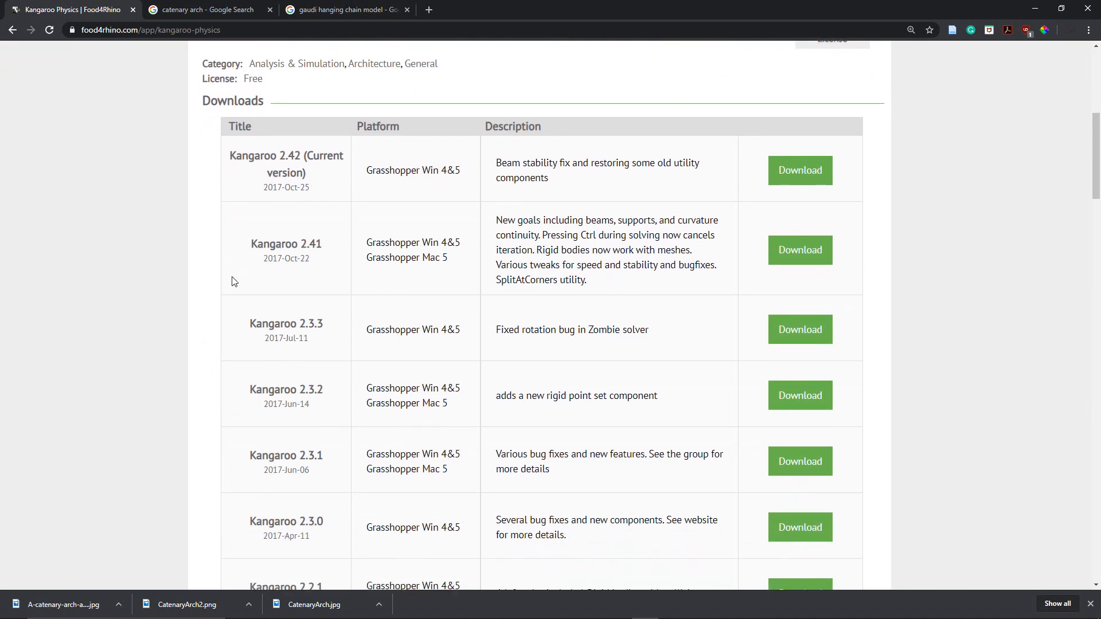
scroll(228, 302, "down", 20)
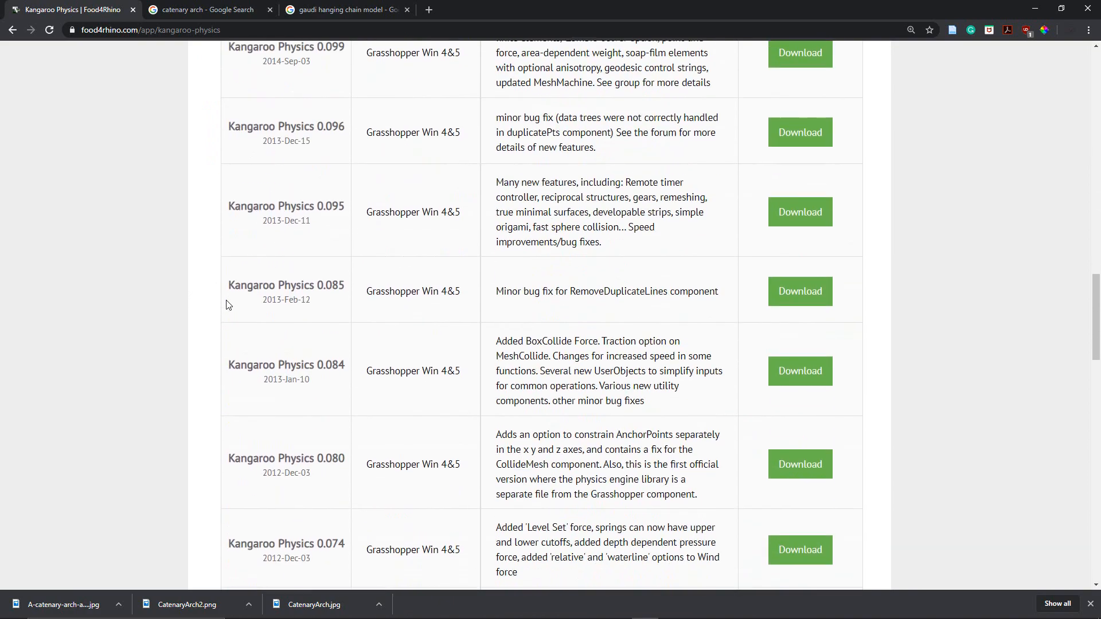
scroll(227, 305, "down", 9)
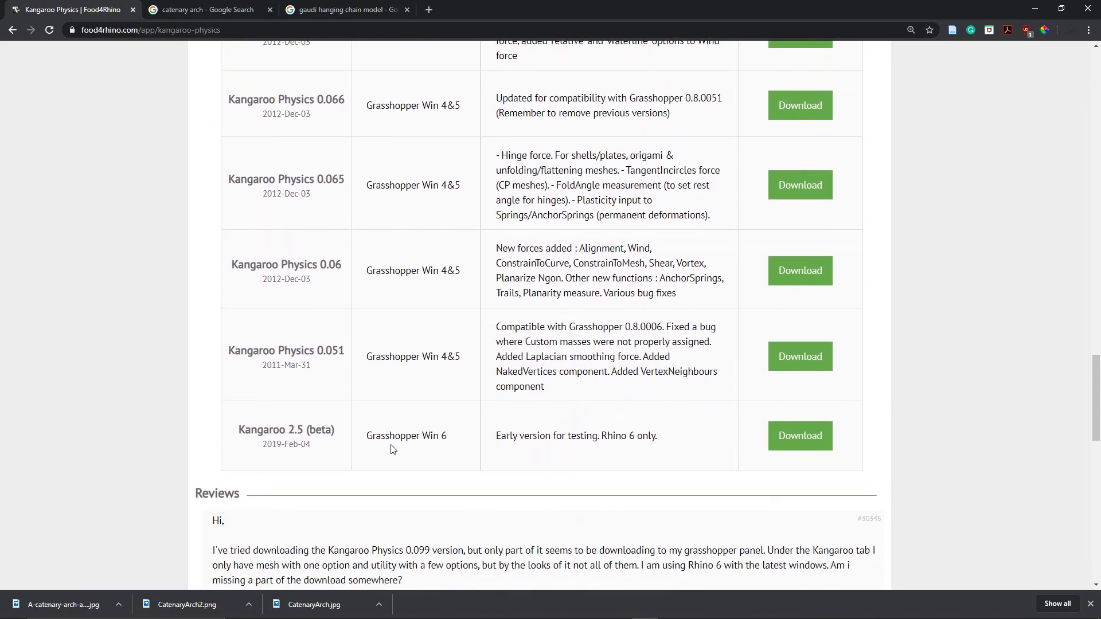
scroll(235, 373, "up", 4)
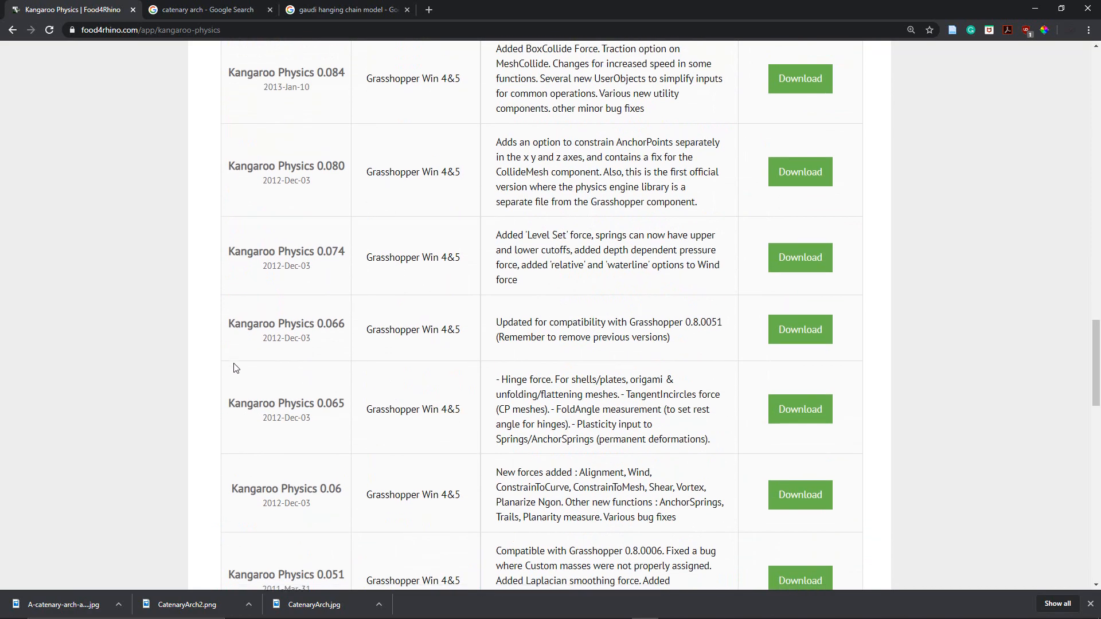
scroll(241, 368, "down", 3)
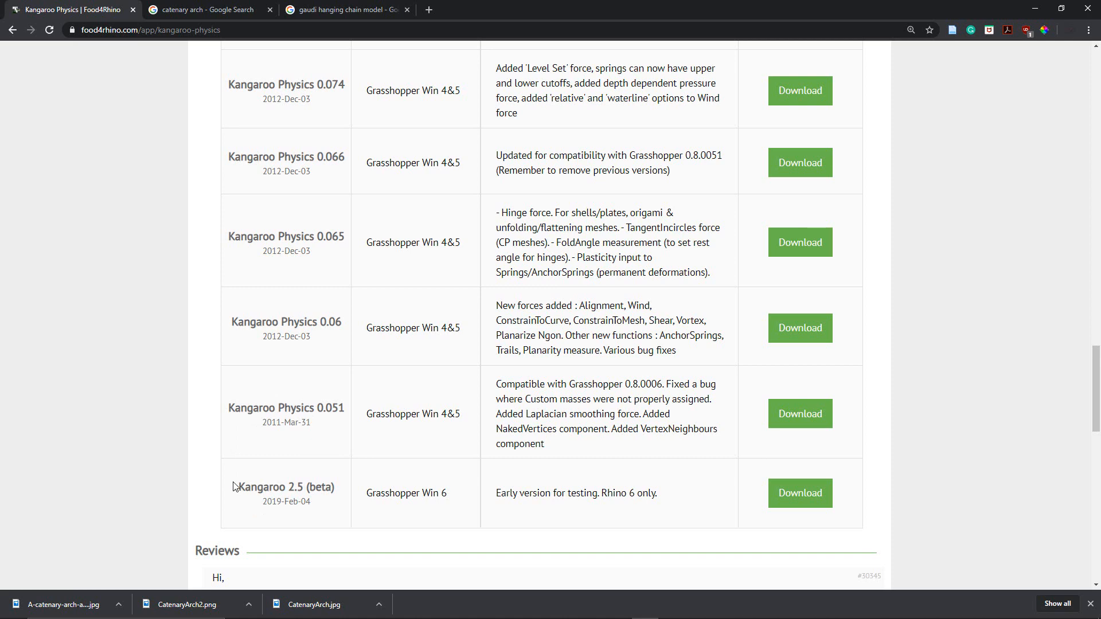
scroll(297, 489, "up", 9)
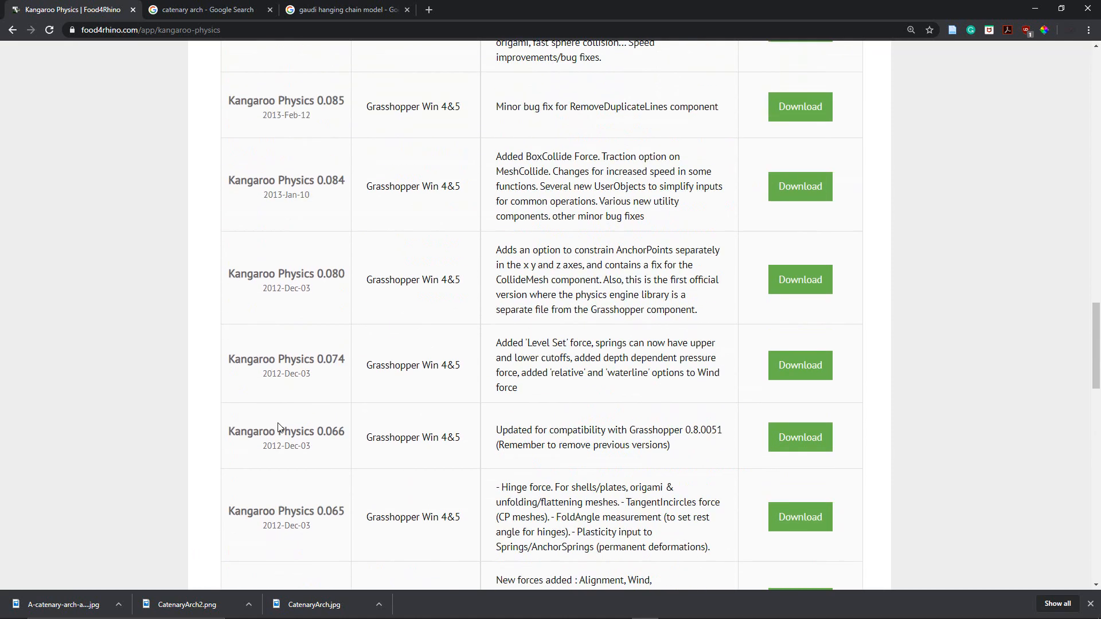
scroll(280, 417, "up", 5)
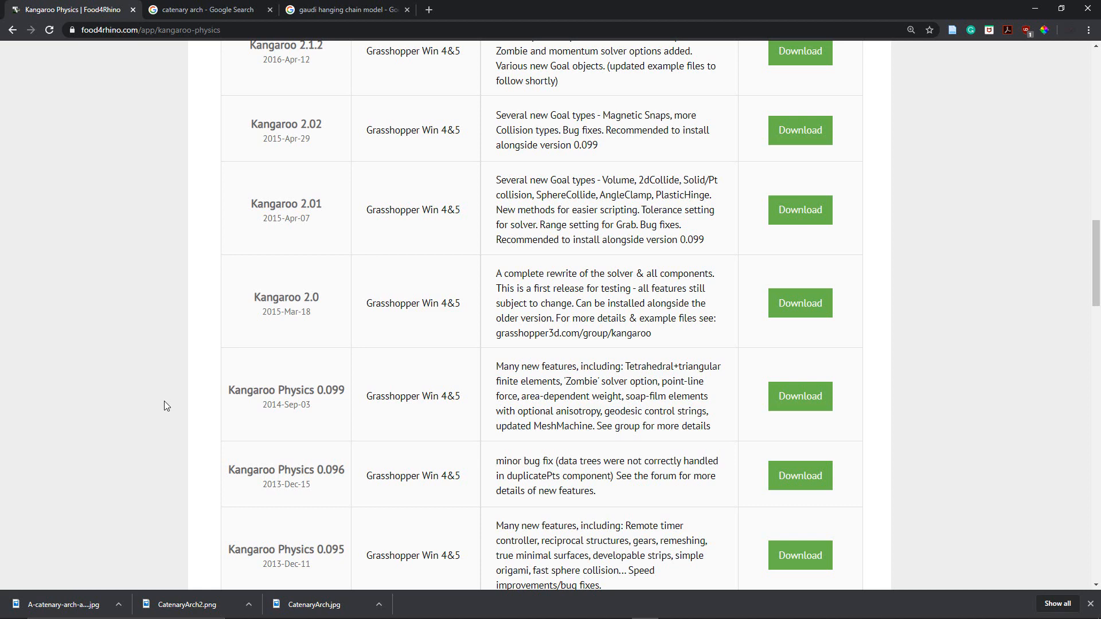
scroll(165, 404, "down", 10)
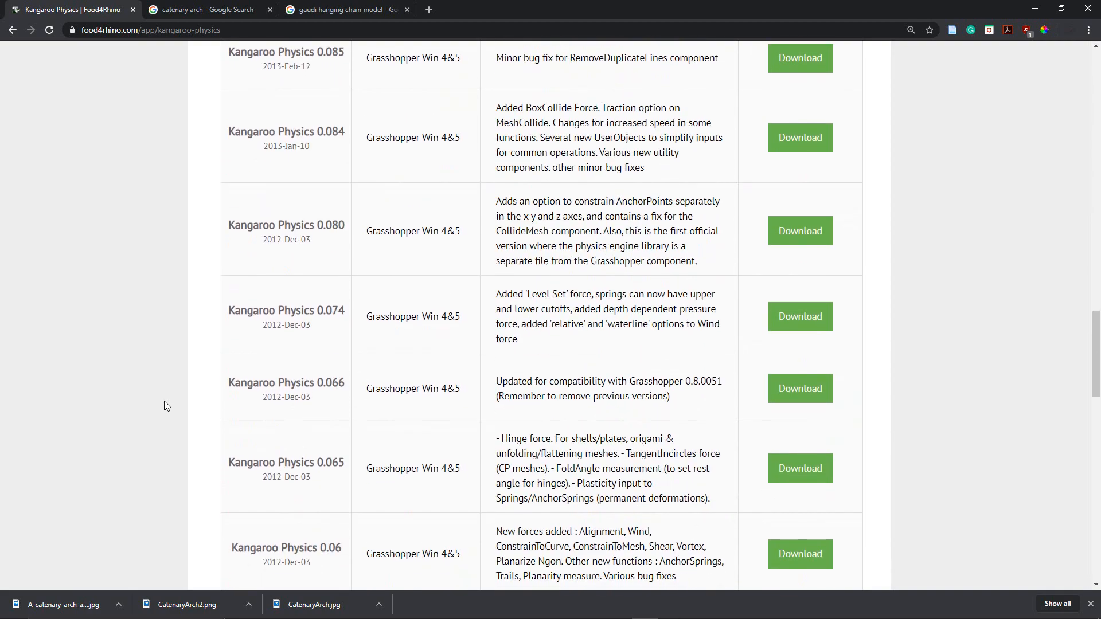
scroll(164, 405, "down", 5)
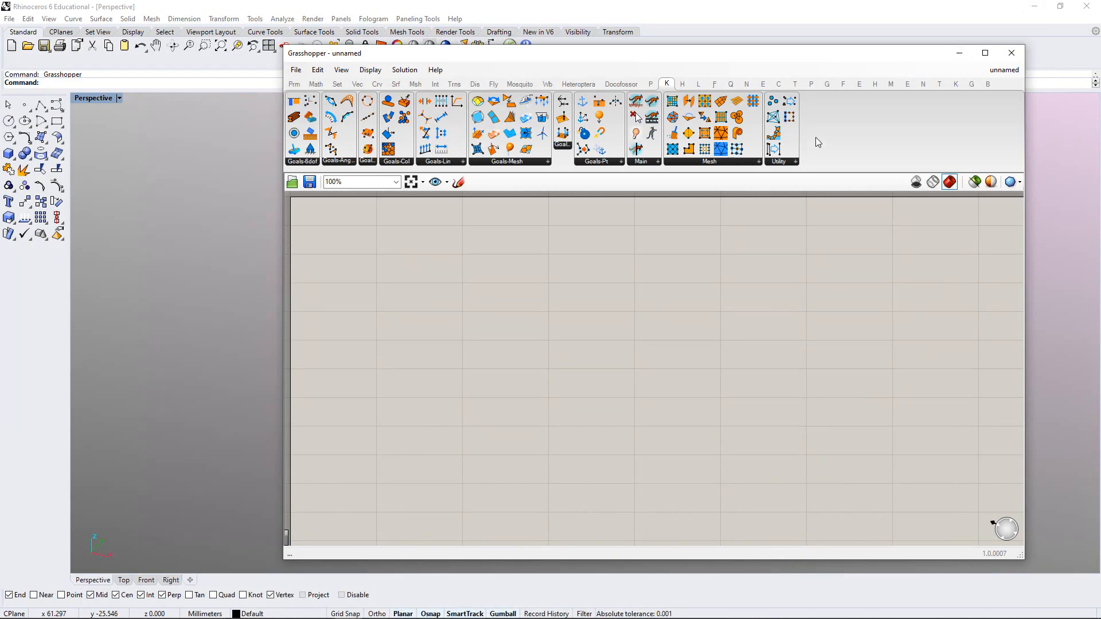
Switch to the Ladybug Tools page in Chrome, and download and open the Ladybug 0.0.68 and Honeybee 0.0.65 archive for Grasshopper Win 6
mouse_move(669, 86)
left_click(661, 608)
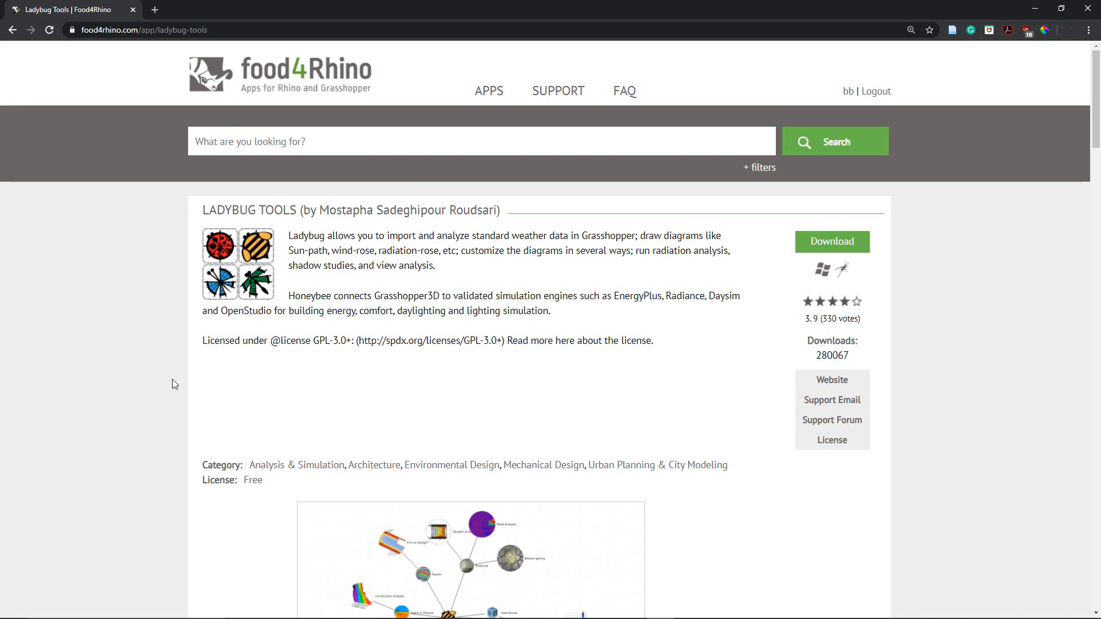
scroll(167, 408, "down", 10)
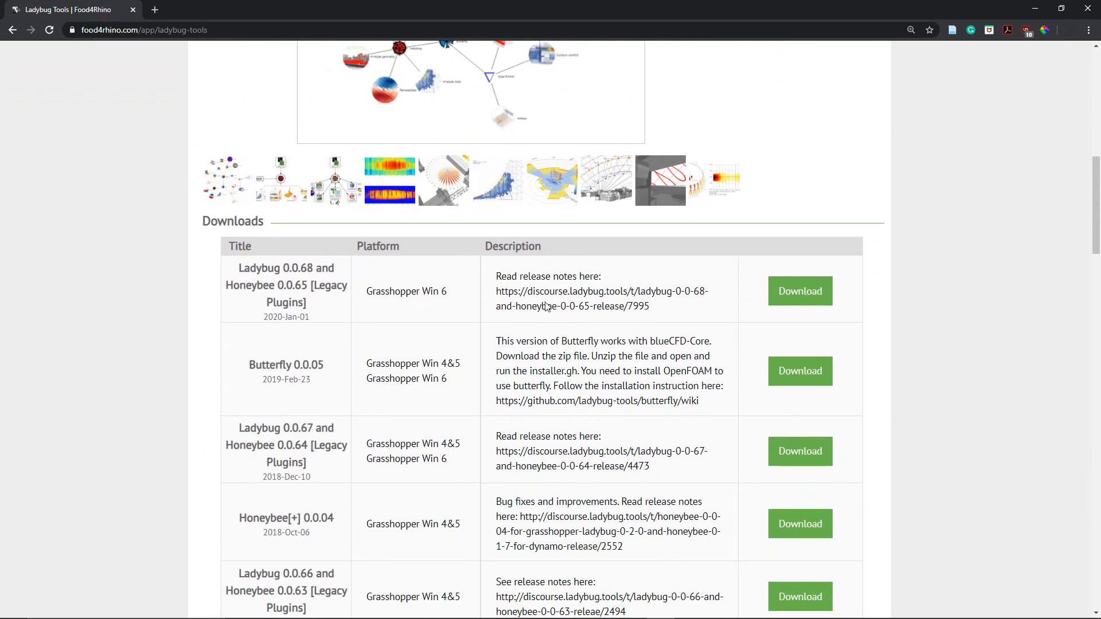
left_click(803, 295)
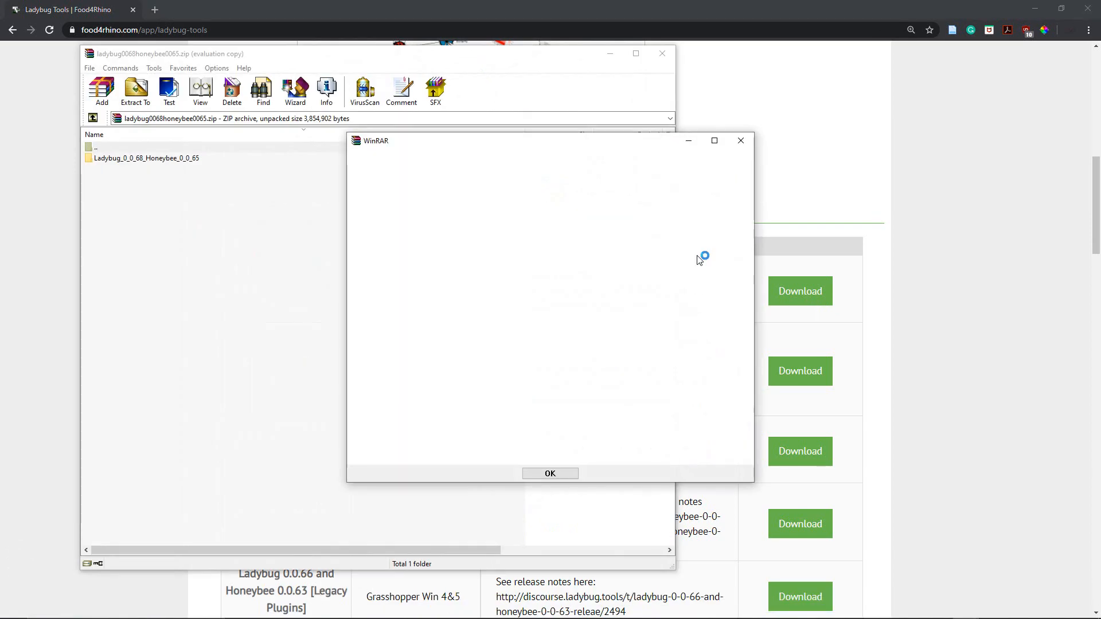
left_click(743, 142)
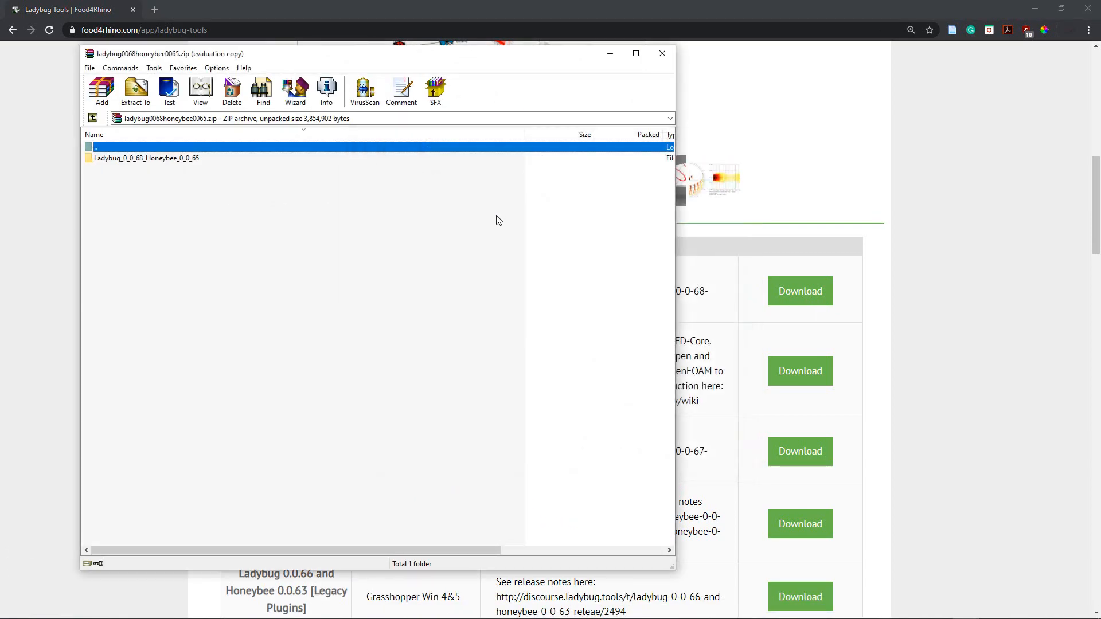
Minimize the open windows covering File Explorer and delete the Images folder from the Tutorial folder
left_click(611, 54)
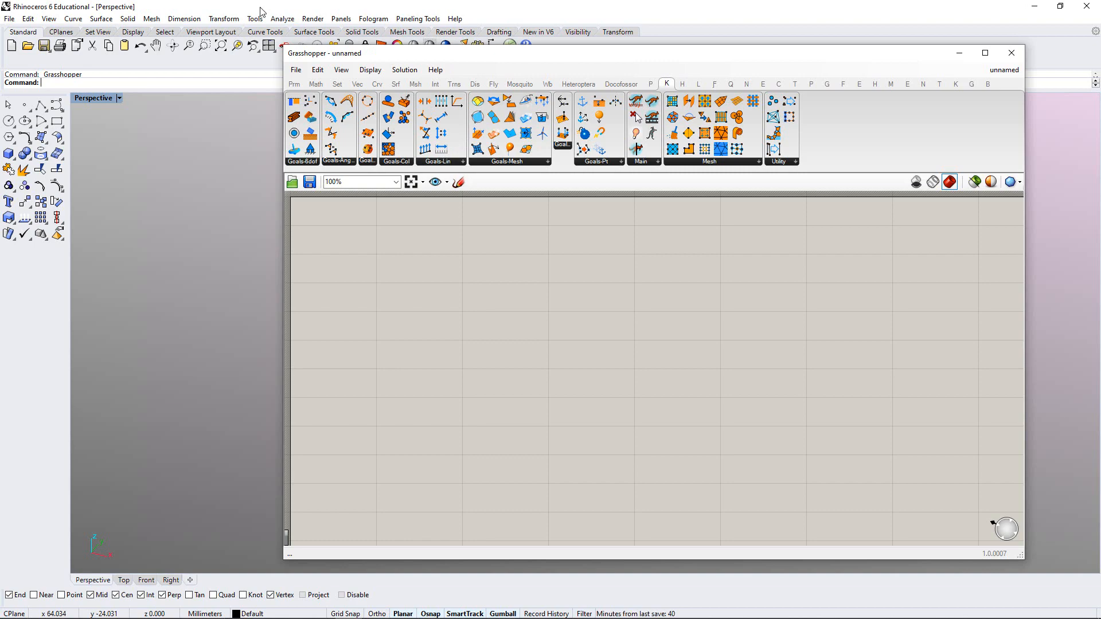
left_click(960, 53)
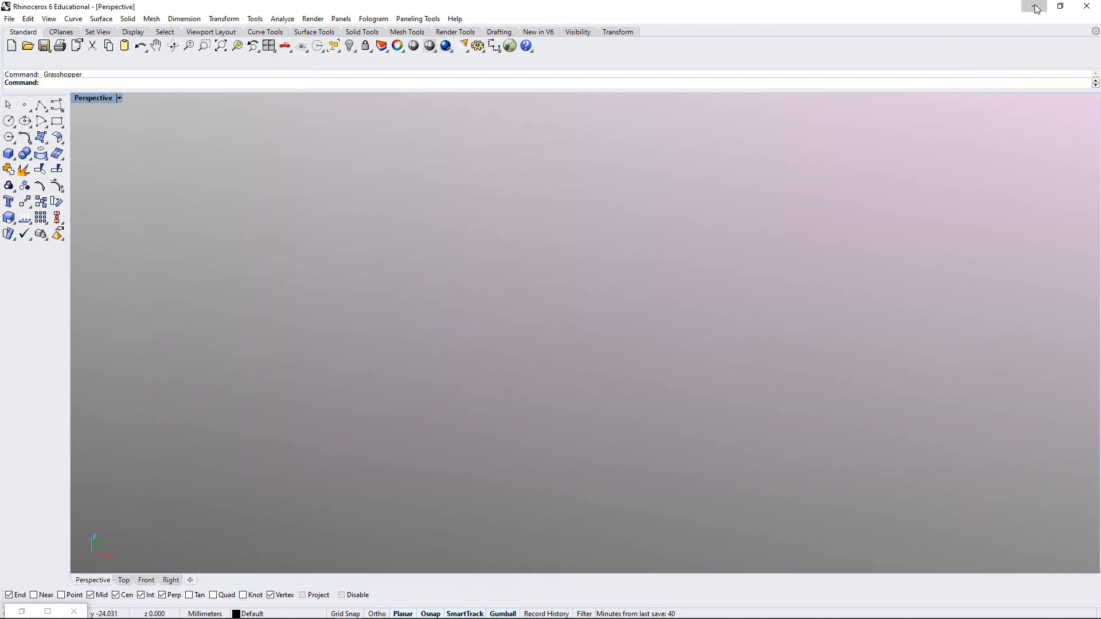
left_click(1035, 6)
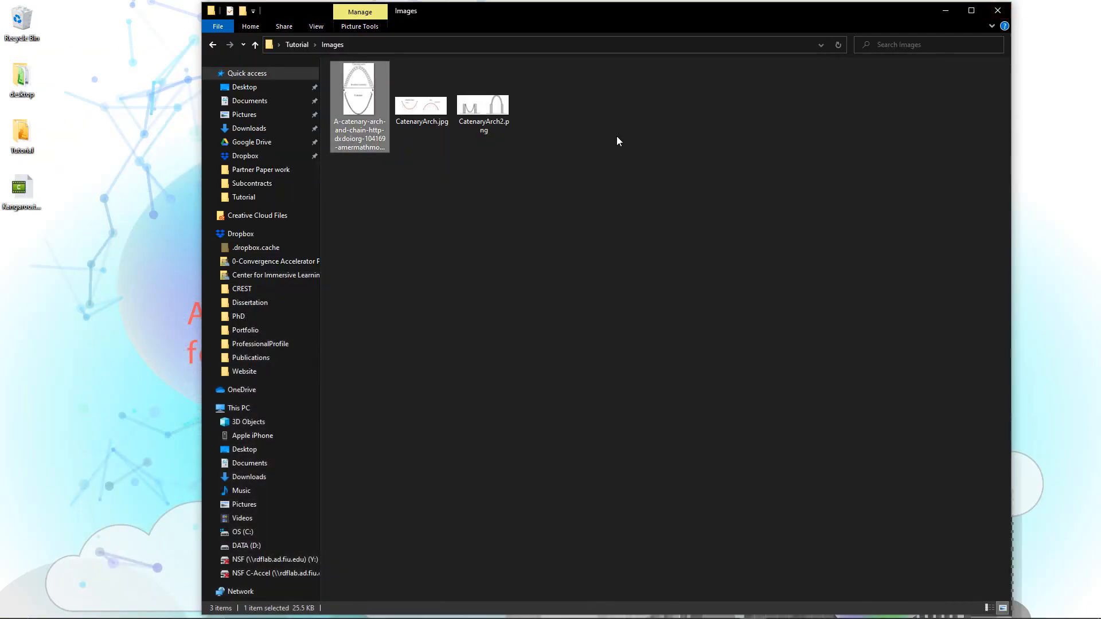
left_click(214, 45)
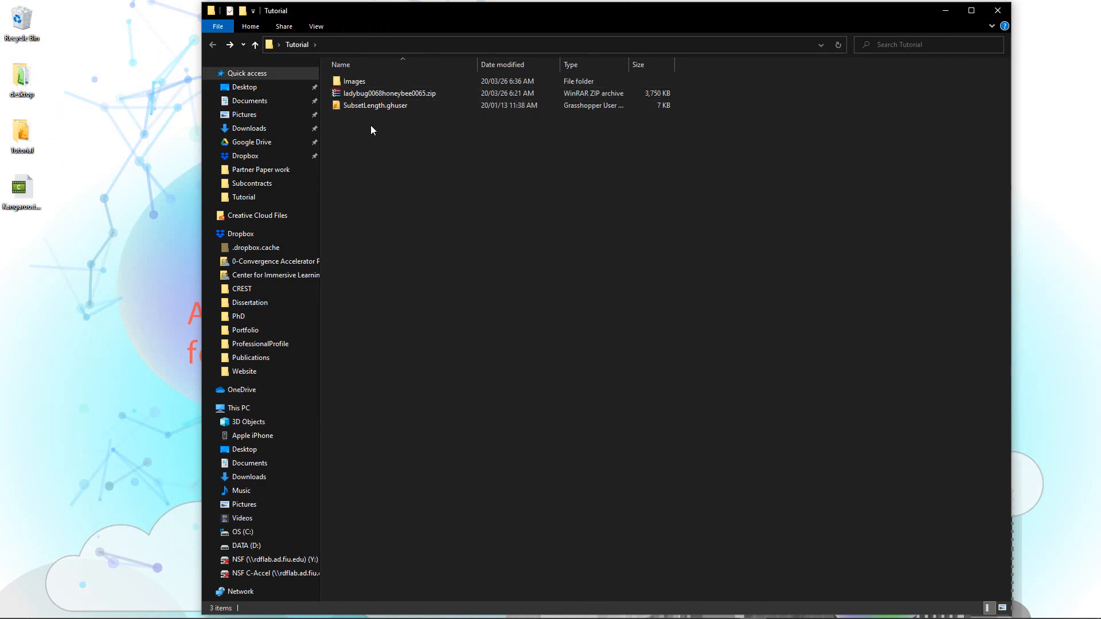
left_click(369, 84)
key("Delete")
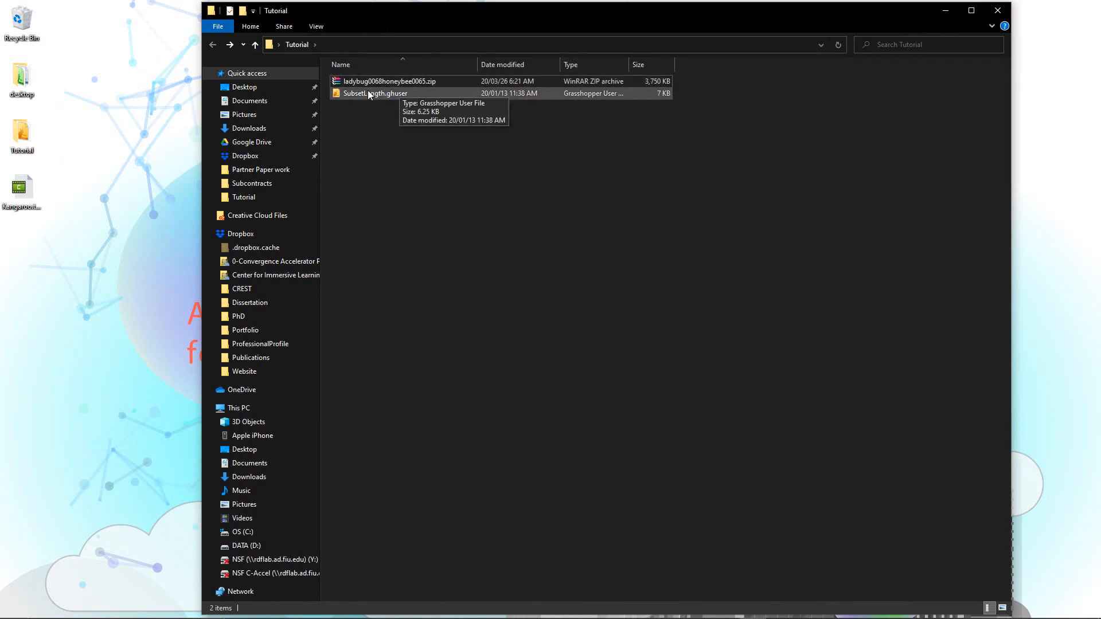
Move ladybug0068honeybee0065.zip from the Tutorial folder onto the desktop, below the other icons, and close the folder window
left_click_drag(360, 82, 84, 274)
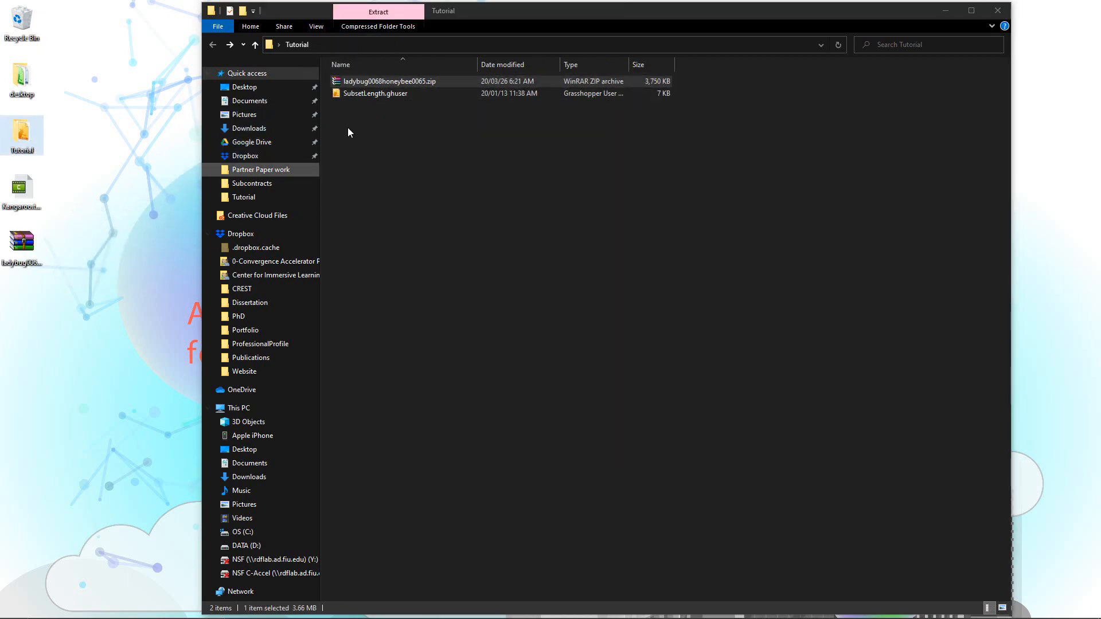
left_click(1010, 15)
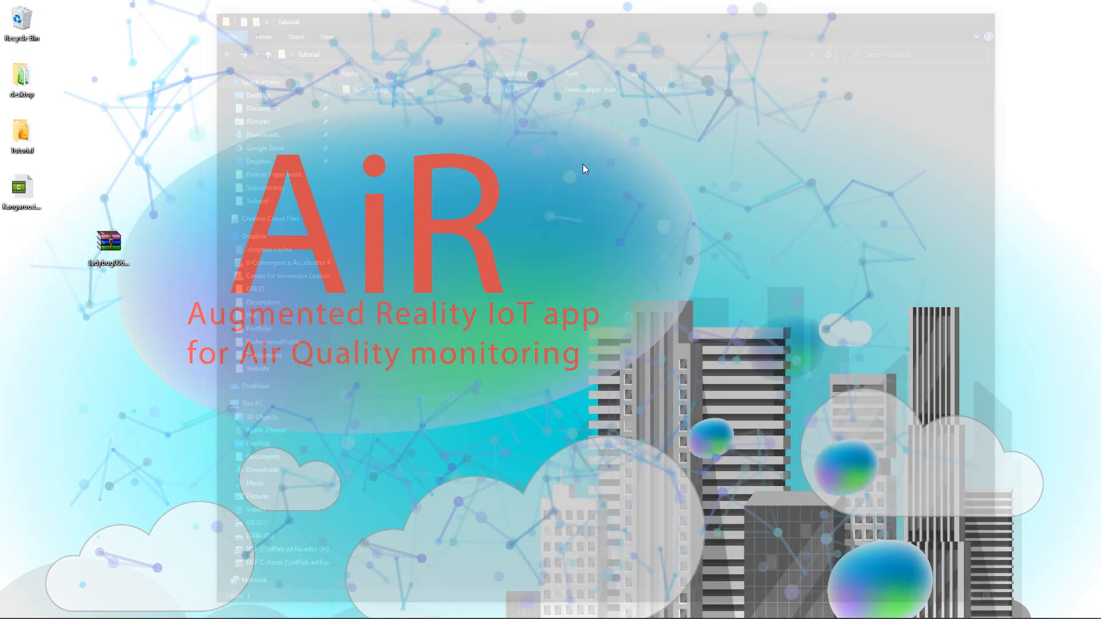
left_click_drag(97, 248, 26, 247)
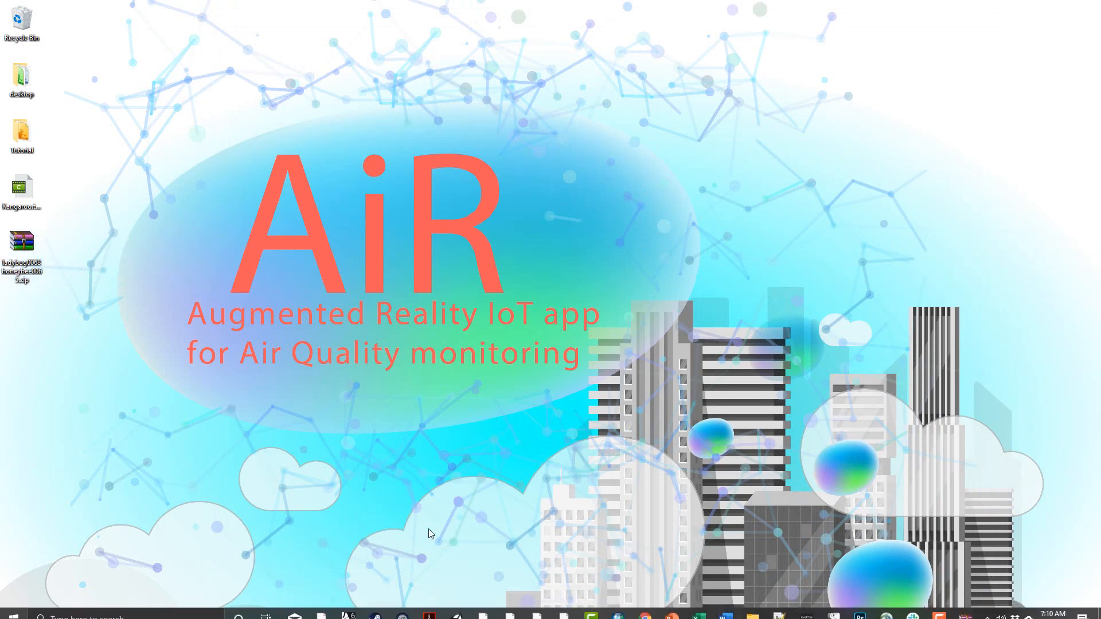
mouse_move(19, 266)
left_mouse_down()
mouse_move(456, 246)
mouse_move(542, 266)
mouse_move(31, 253)
left_mouse_up()
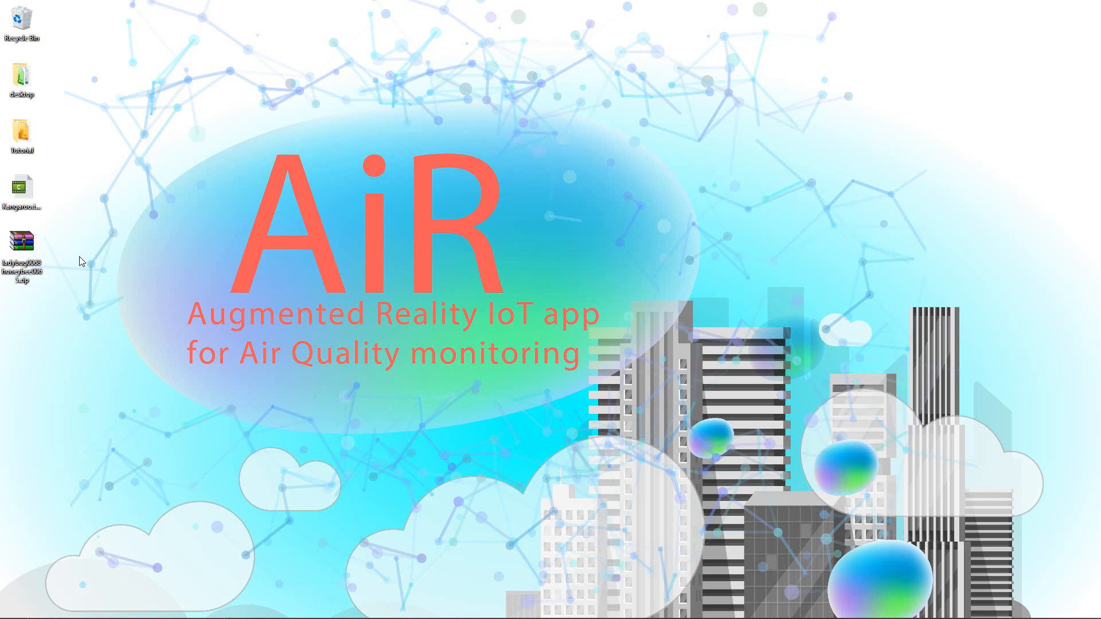
Unblock ladybug0068honeybee0065.zip in its file properties
right_click(29, 246)
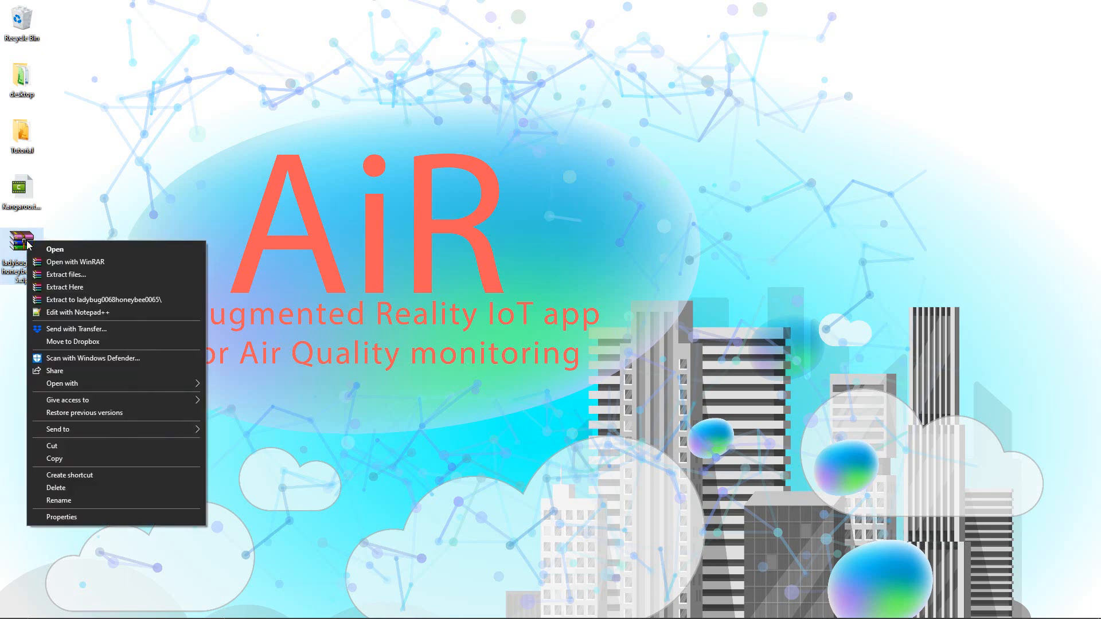
left_click(78, 515)
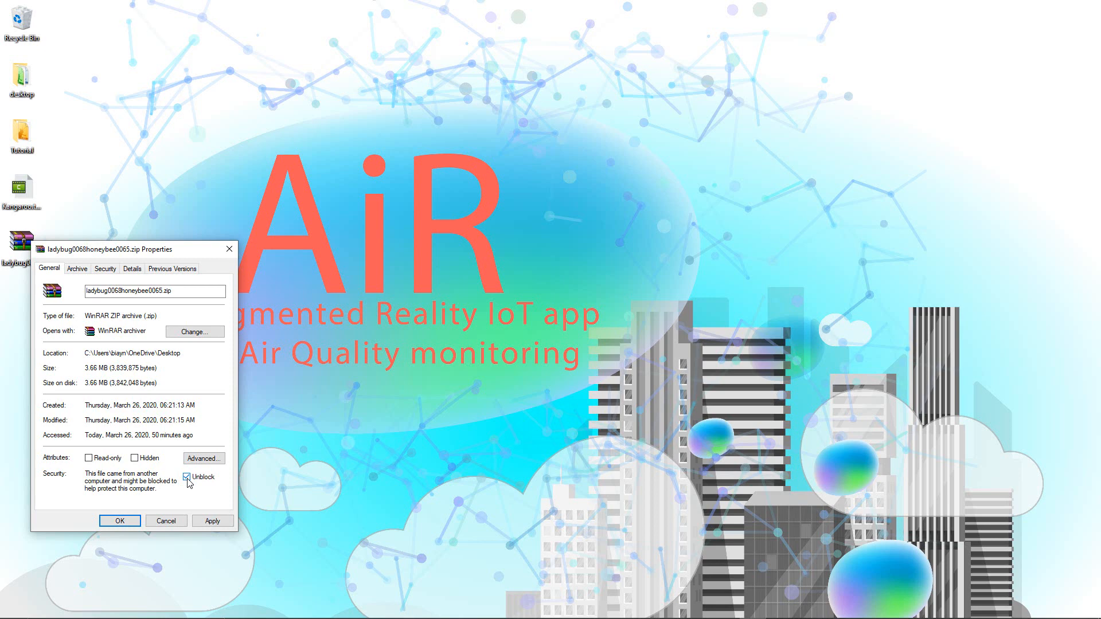
left_click(127, 524)
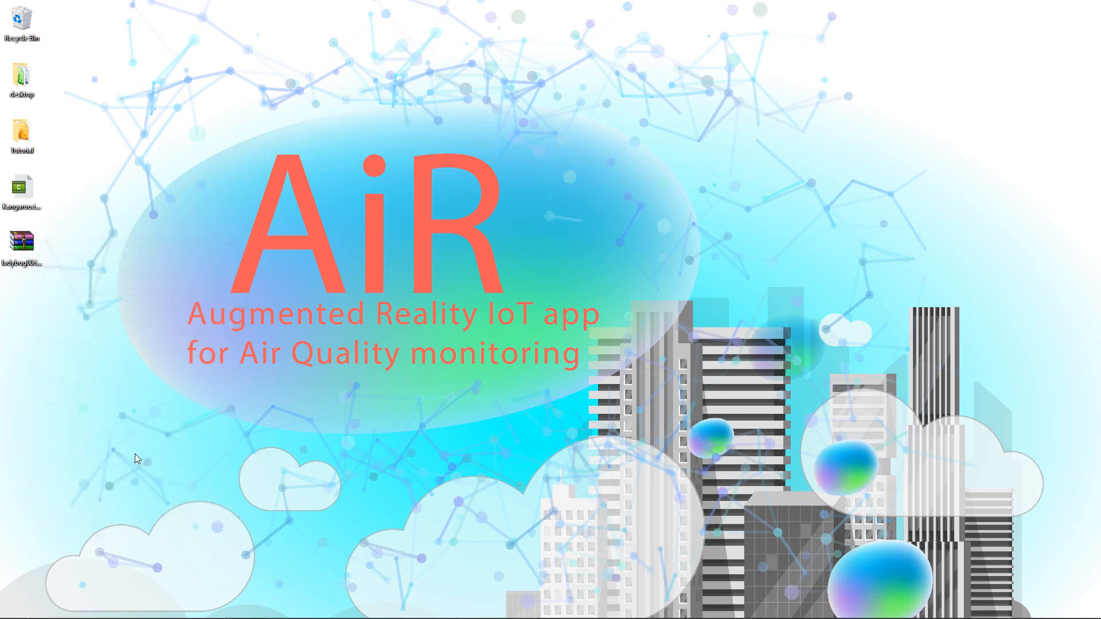
Extract the zip archive into a ladybug0068honeybee0065 folder on the desktop
right_click(30, 245)
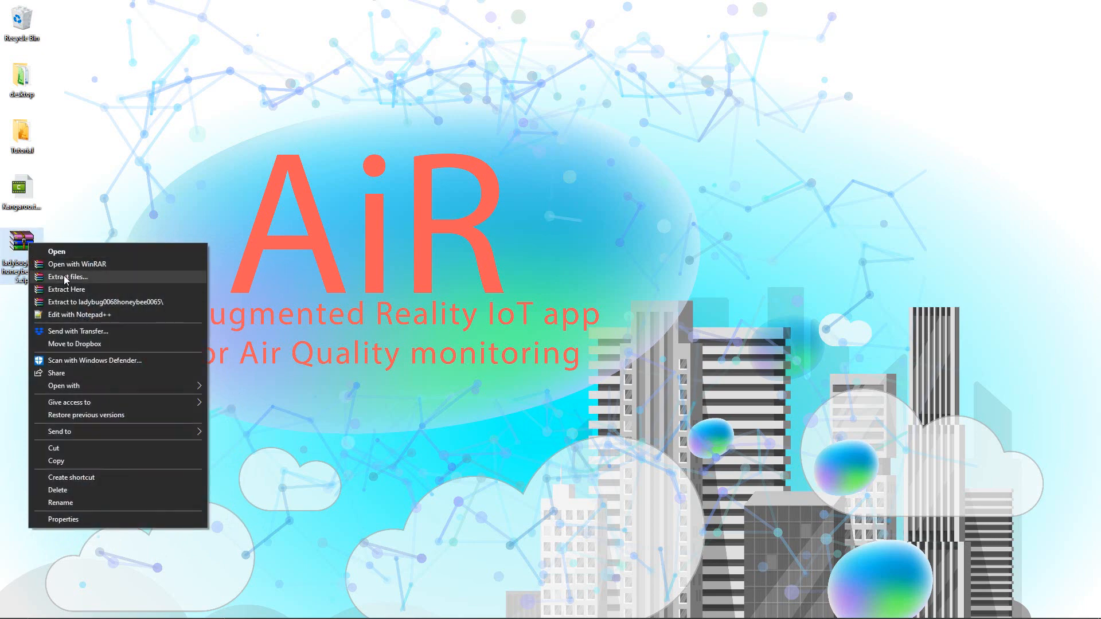
left_click(65, 277)
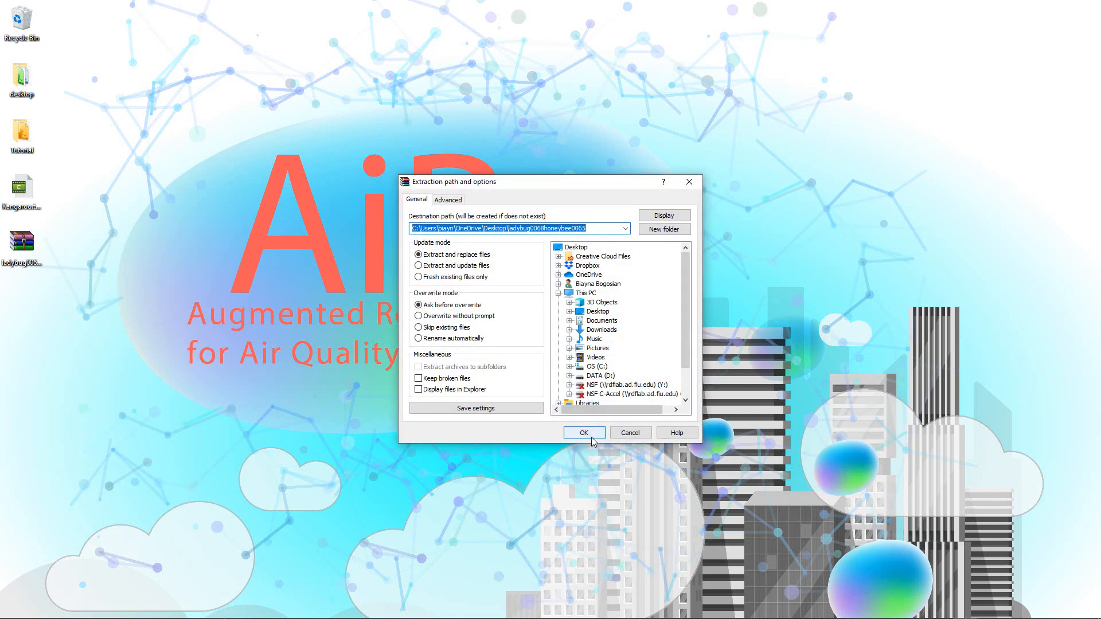
left_click(584, 432)
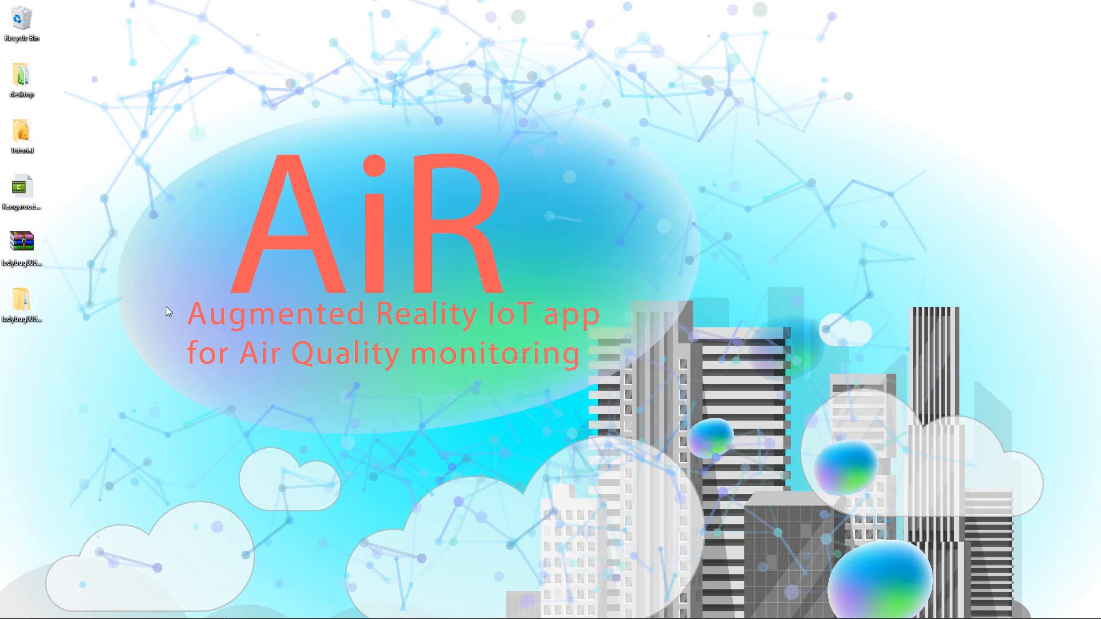
Open the extracted Ladybug_0_0_68_Honeybee_0_0_65 folder and examine the contents of its gha, honeybee and ladybug subfolders
left_click(25, 308)
double_click(26, 308)
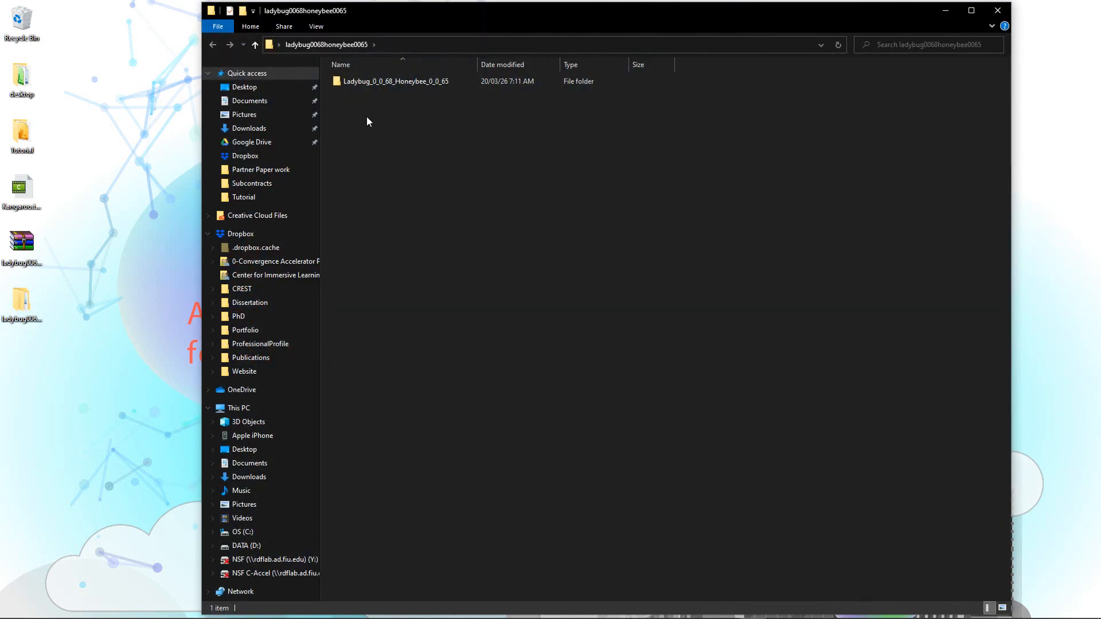
left_click(361, 86)
double_click(363, 83)
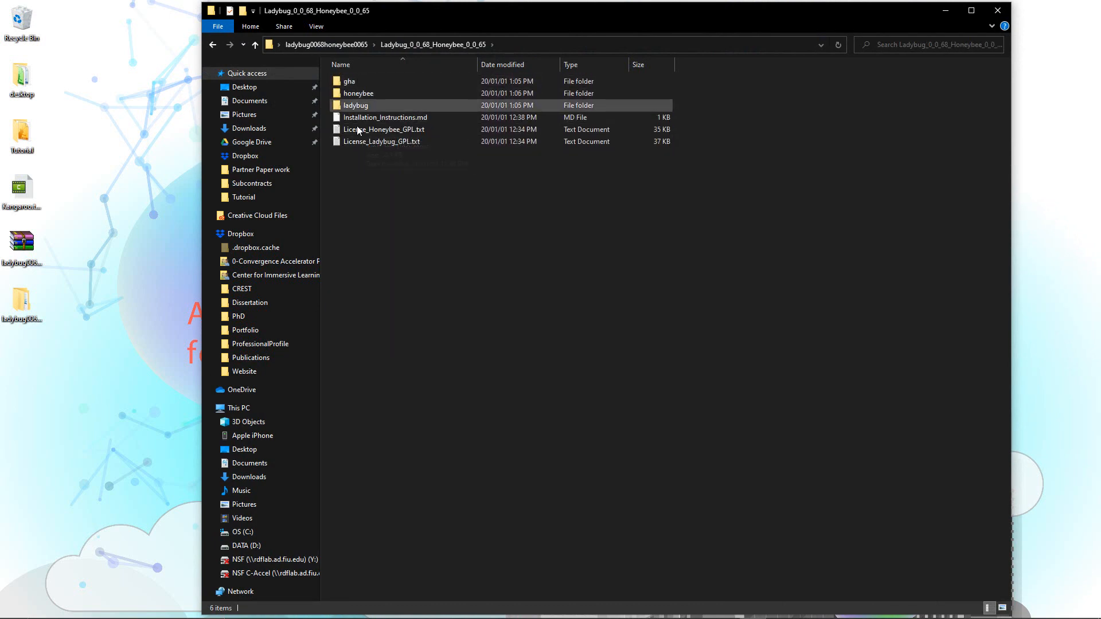
double_click(356, 85)
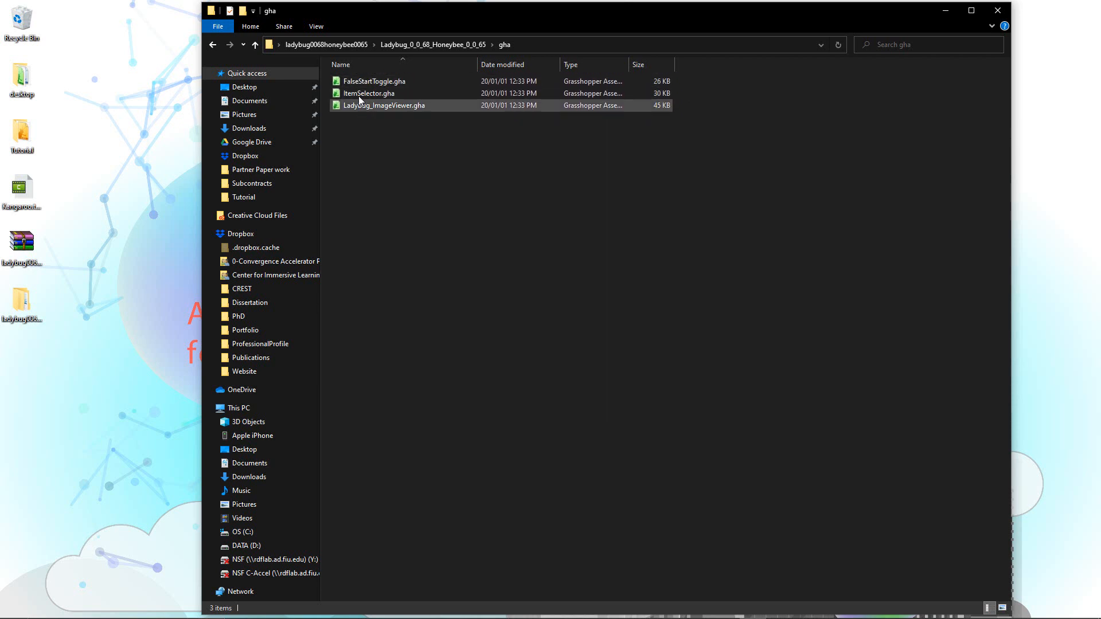
left_click(212, 44)
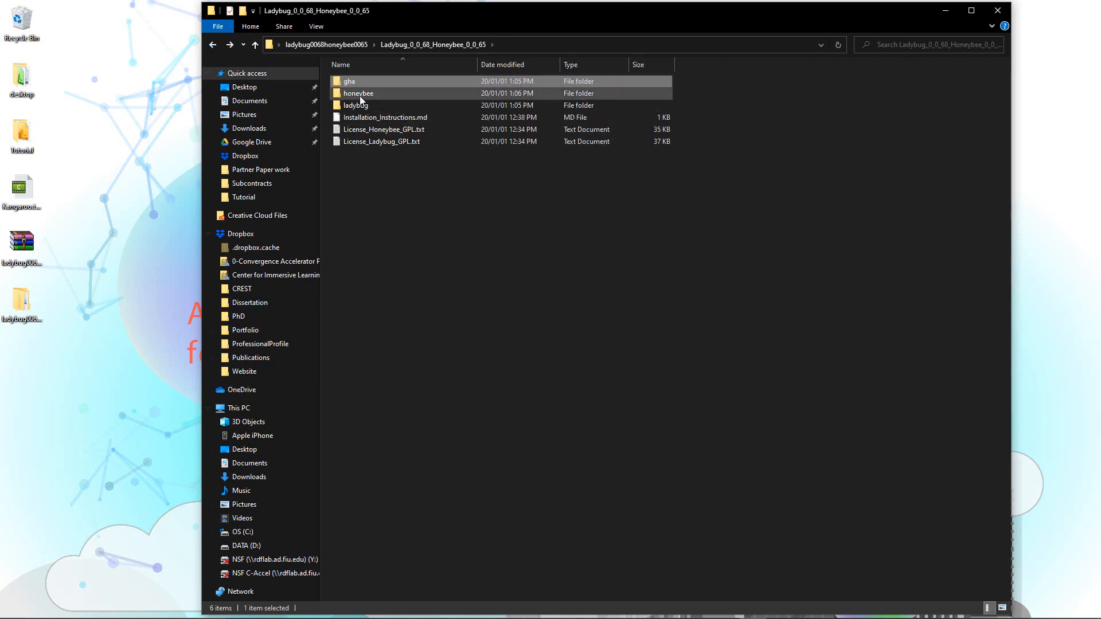
double_click(360, 94)
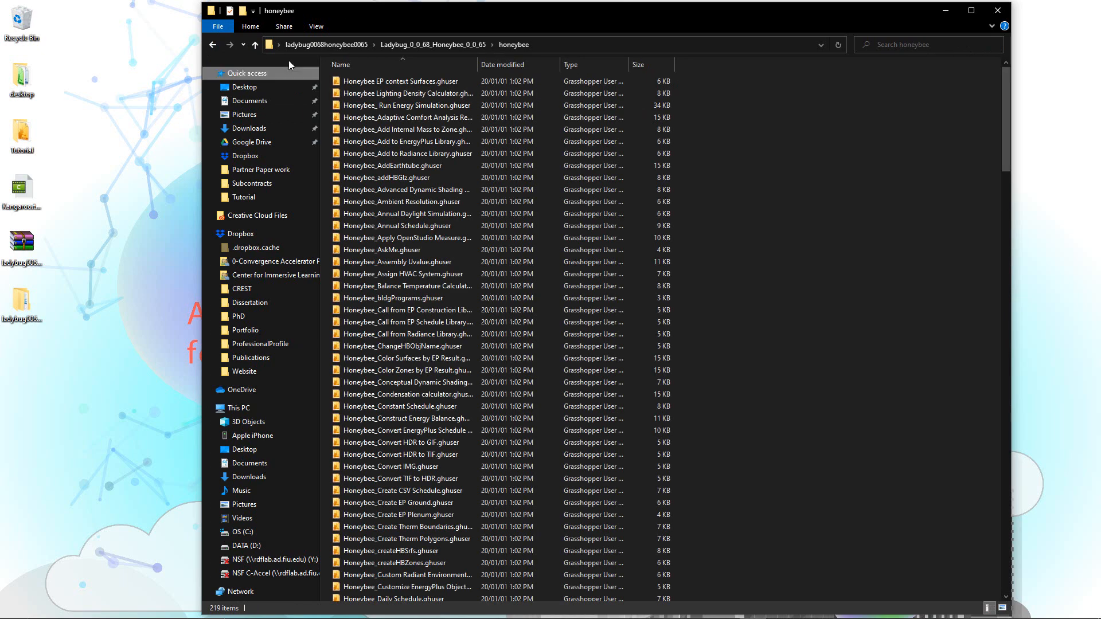
left_click(212, 45)
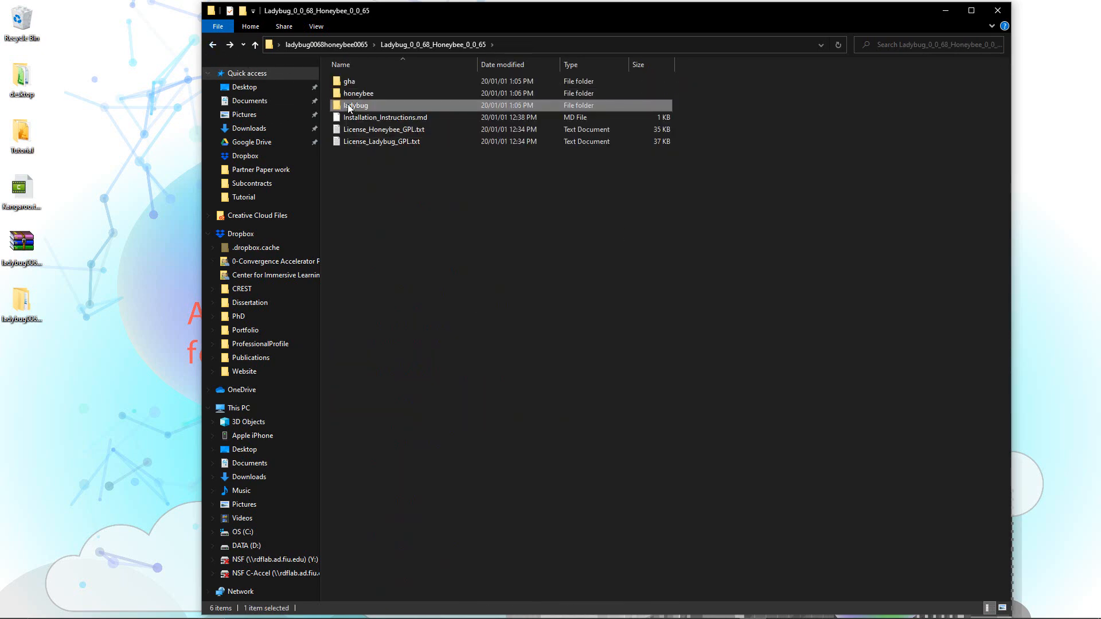
double_click(348, 105)
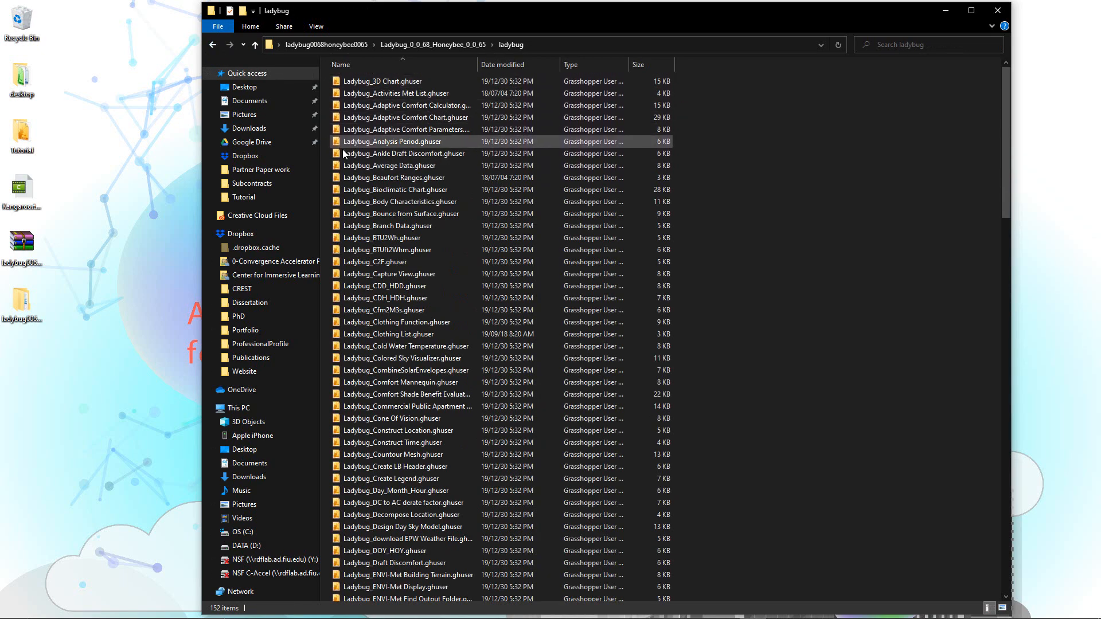
left_click(213, 46)
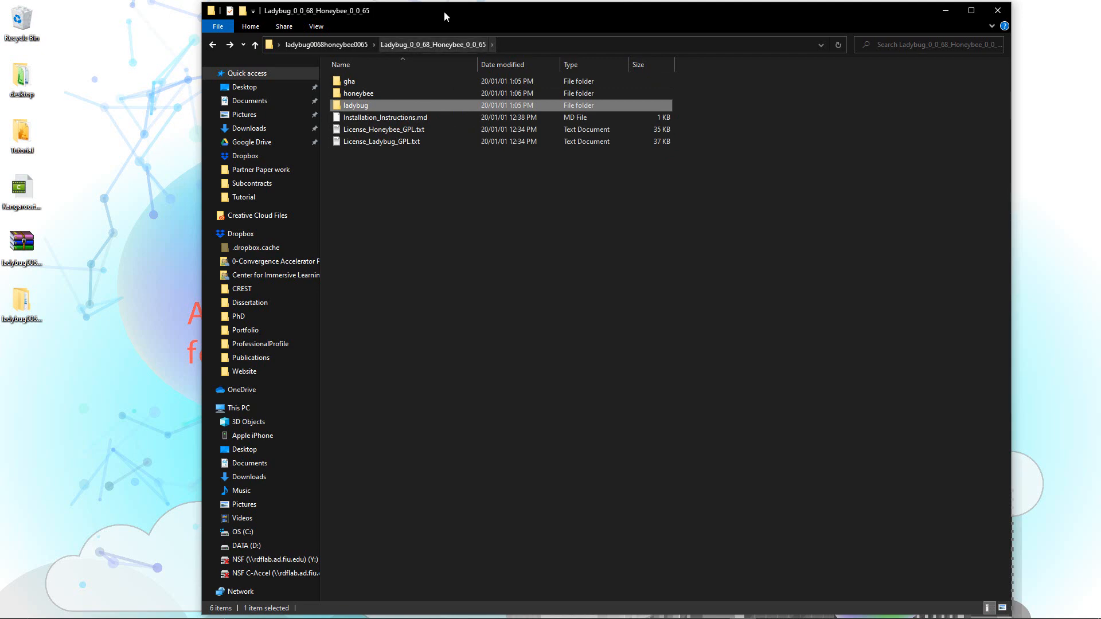
Switch to Rhino with Grasshopper and arrange their windows so the extracted folder's contents stay visible alongside
left_click_drag(444, 12, 286, 10)
mouse_move(669, 616)
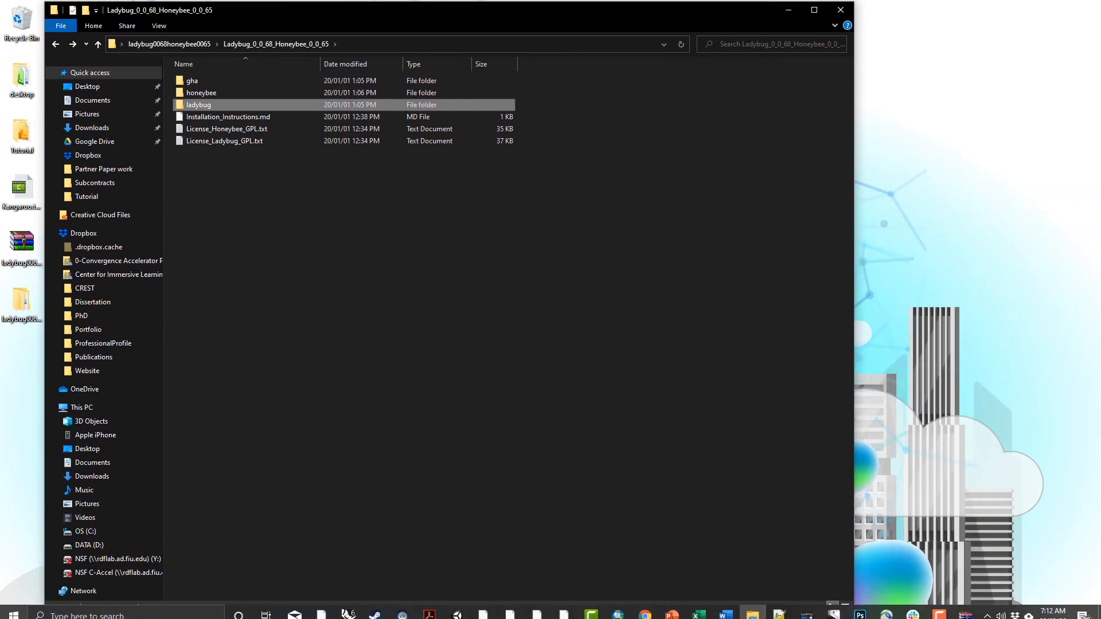
left_click(348, 607)
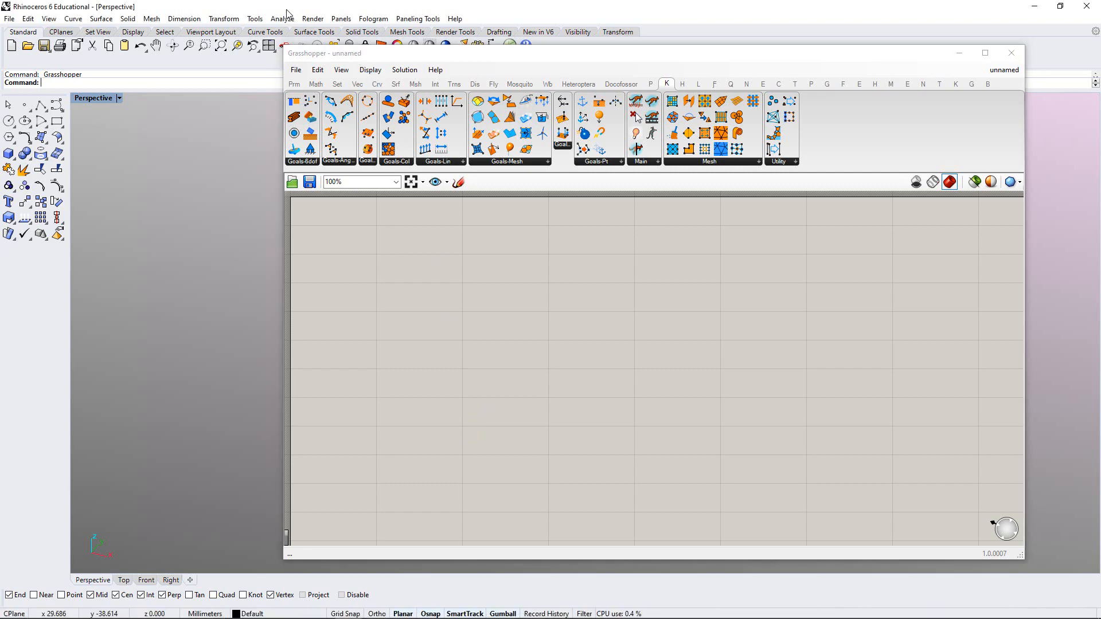
left_click_drag(573, 7, 572, 48)
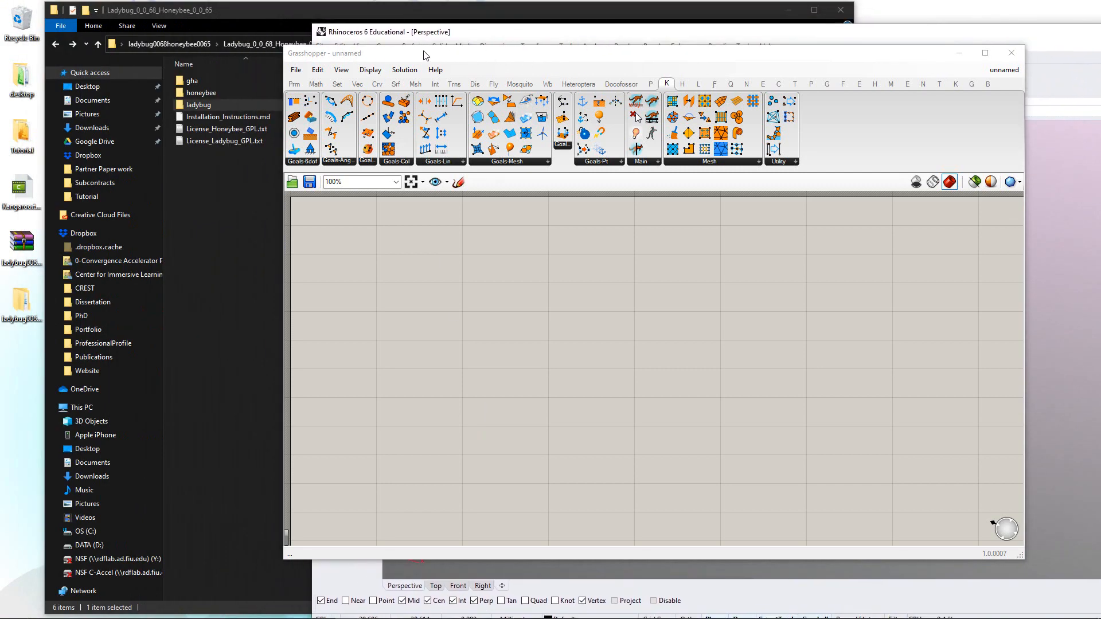
left_click_drag(425, 54, 463, 72)
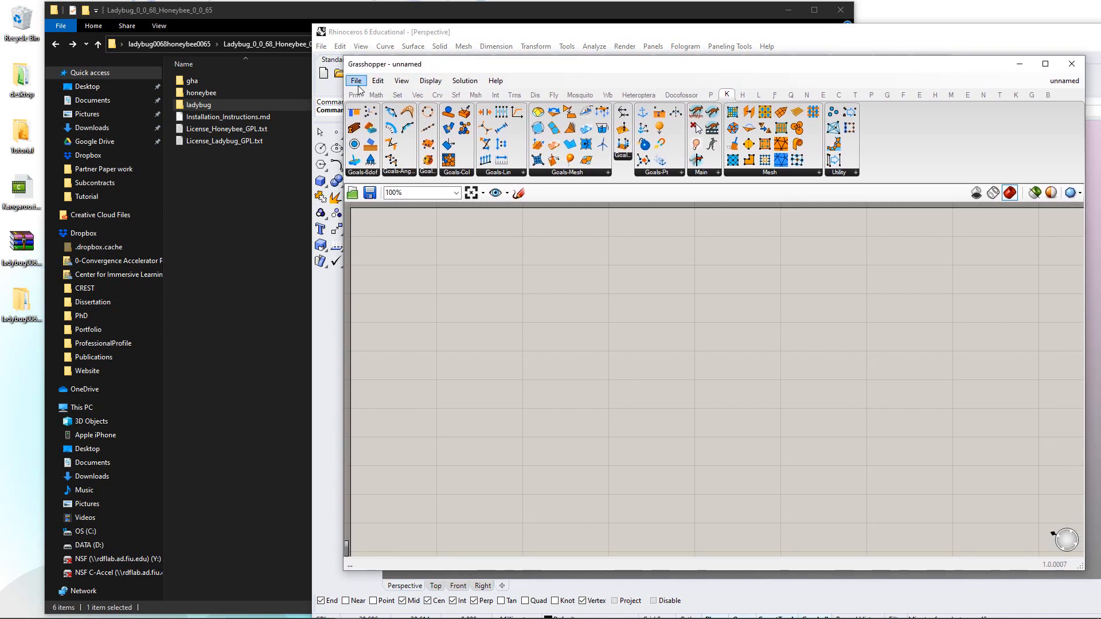
Open Grasshopper's Components Folder and place its window beside the extracted Ladybug folder
left_click(358, 83)
mouse_move(453, 290)
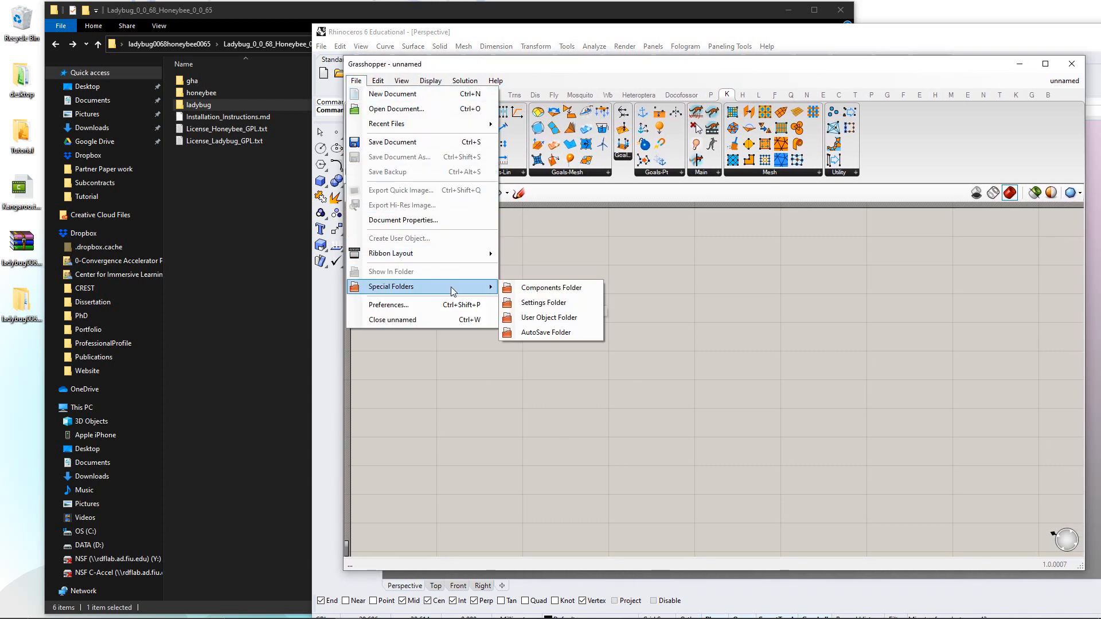
left_click(552, 287)
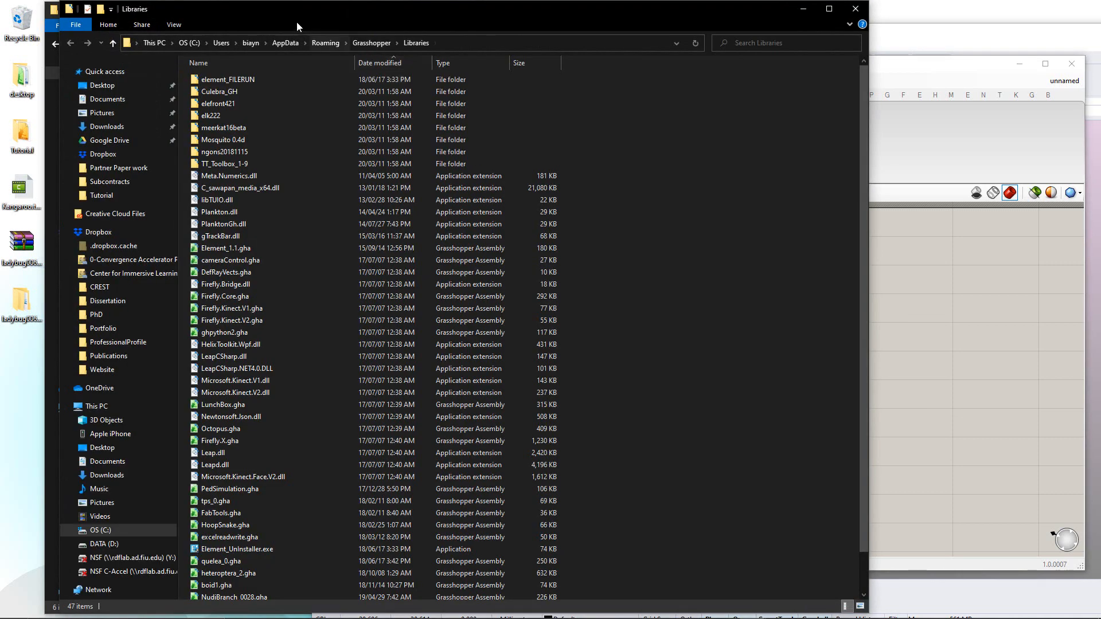
left_click_drag(297, 22, 564, 42)
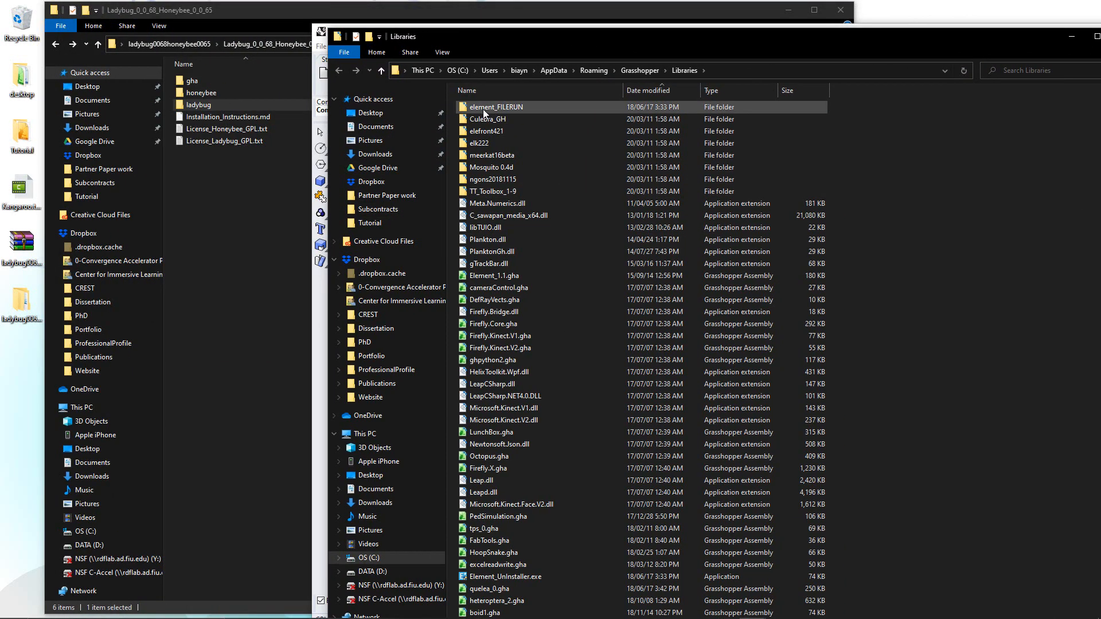
Open the extracted gha folder and check the properties of FalseStartToggle.gha for a security block
left_click(237, 79)
double_click(236, 78)
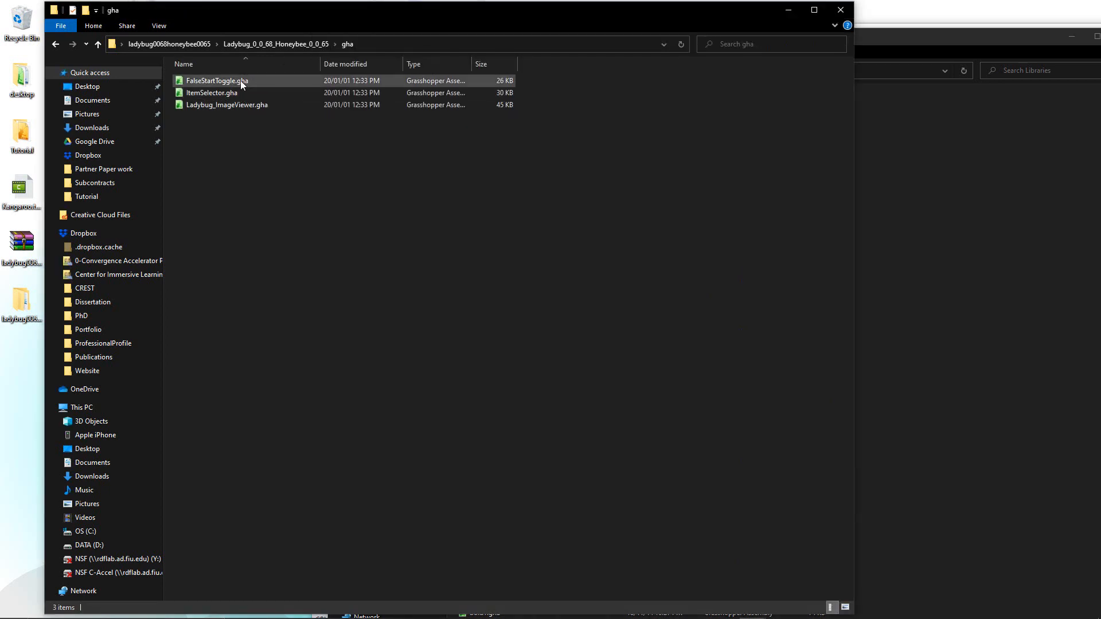
right_click(240, 80)
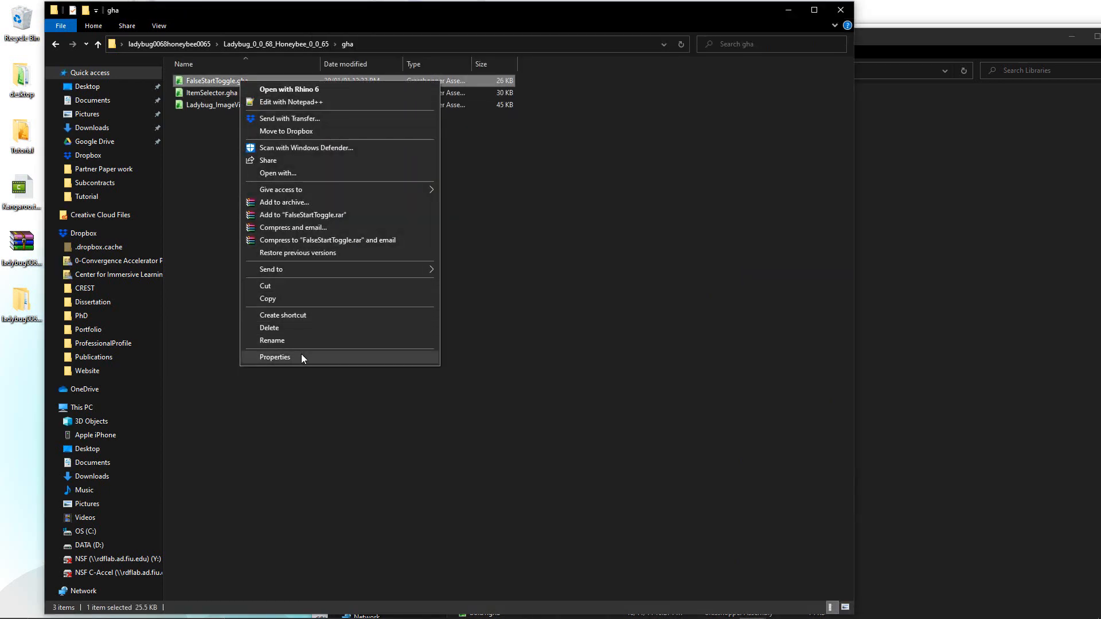
left_click(339, 358)
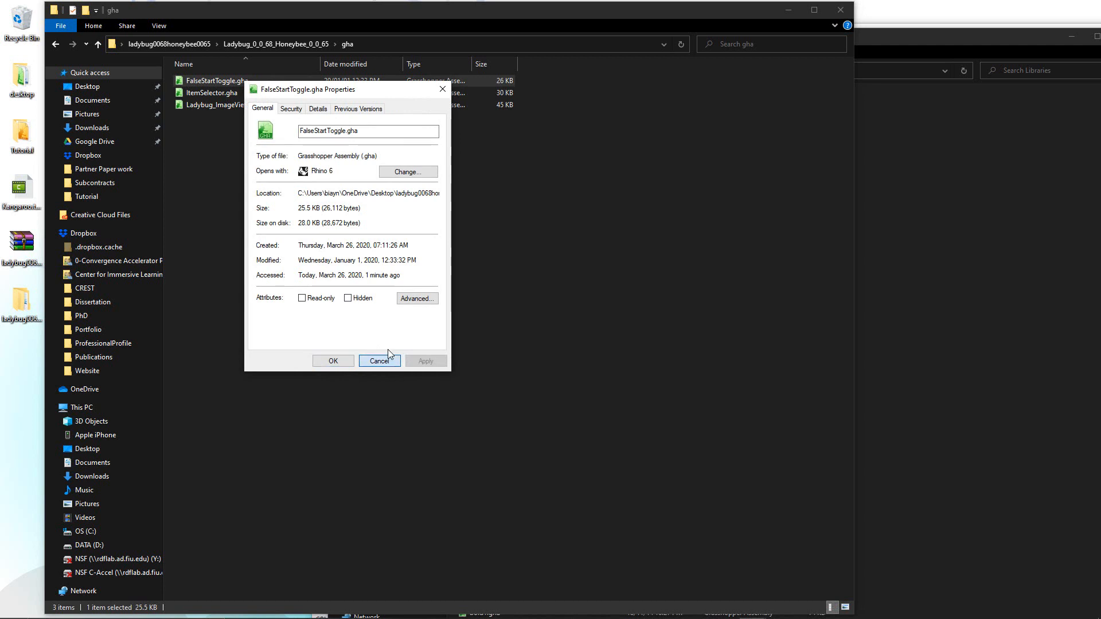
left_click(380, 361)
left_click(320, 188)
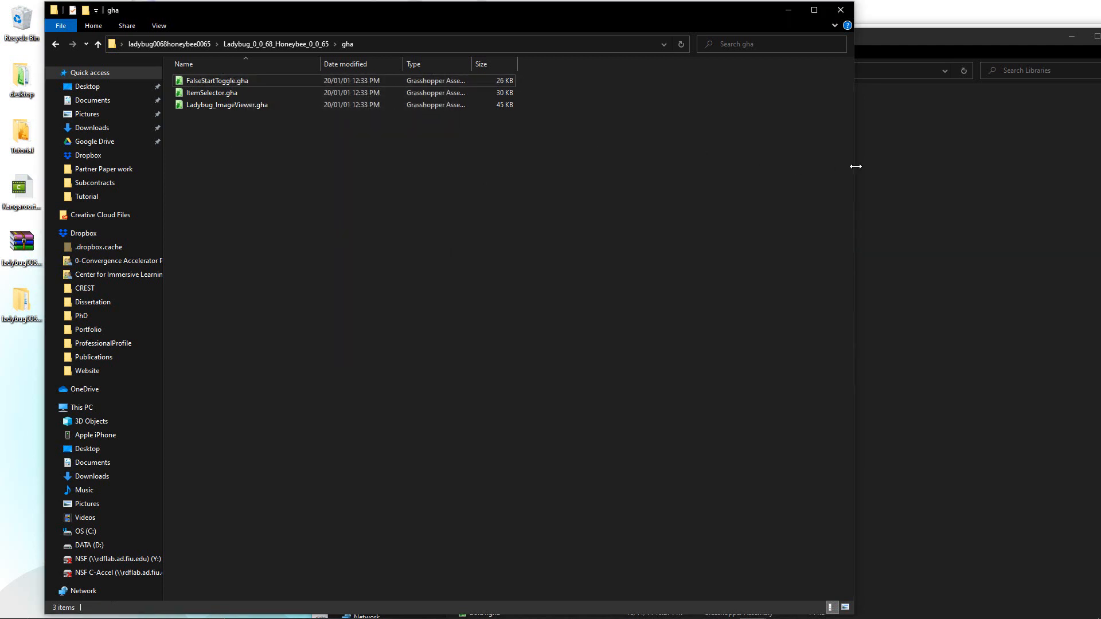
Move FalseStartToggle.gha, ItemSelector.gha and Ladybug_ImageViewer.gha from the extracted gha folder into Grasshopper's Libraries folder
left_click_drag(856, 166, 421, 197)
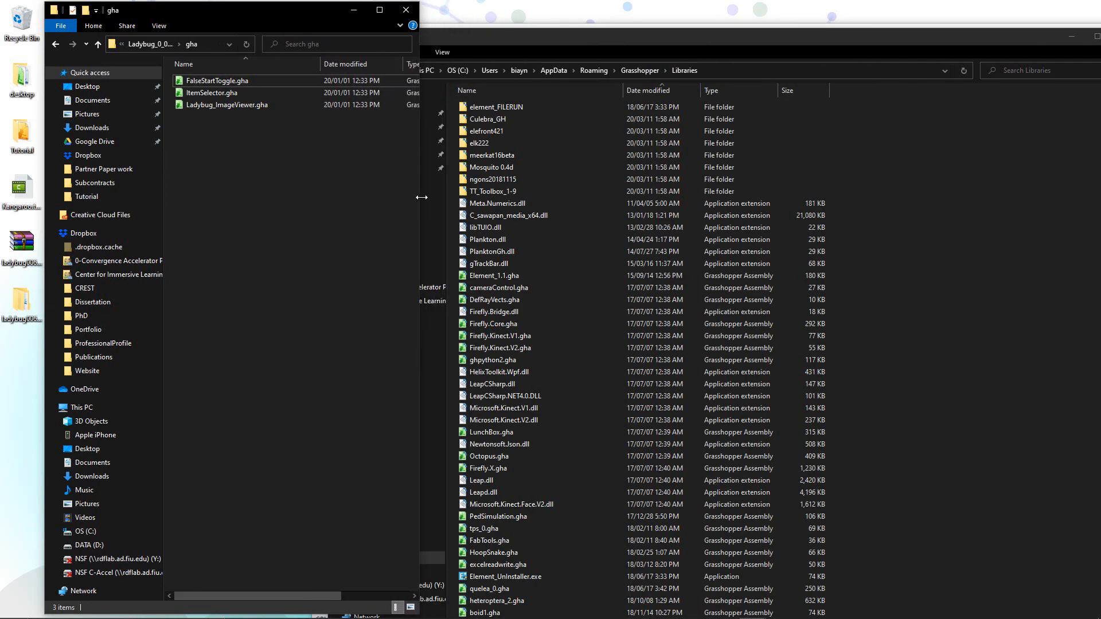
left_click(218, 82)
left_click(219, 107, "shift")
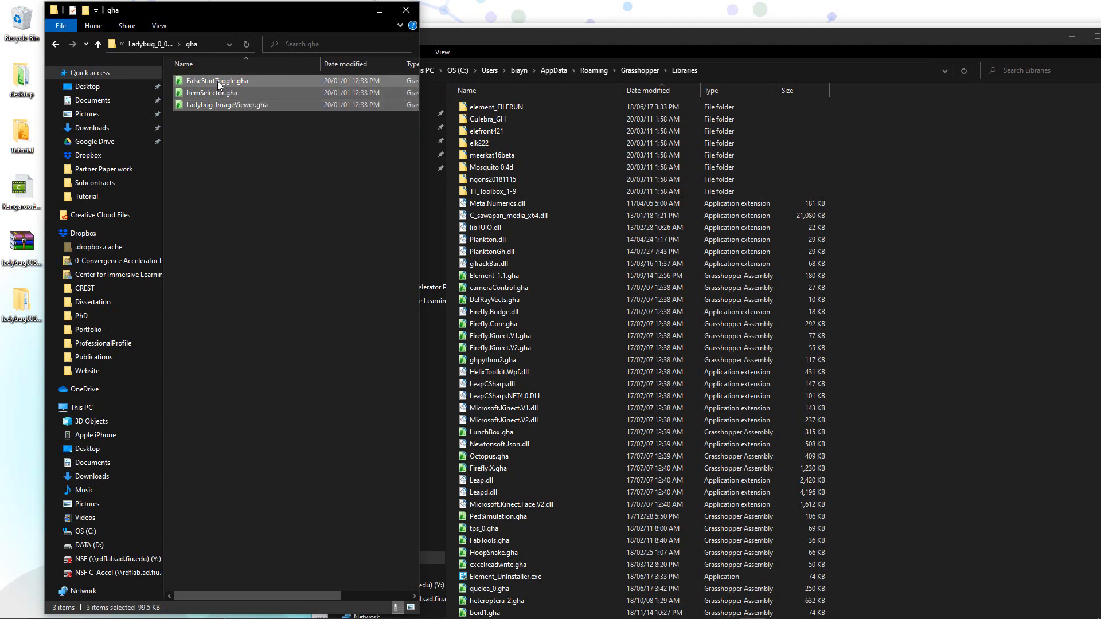
left_click_drag(218, 84, 535, 251)
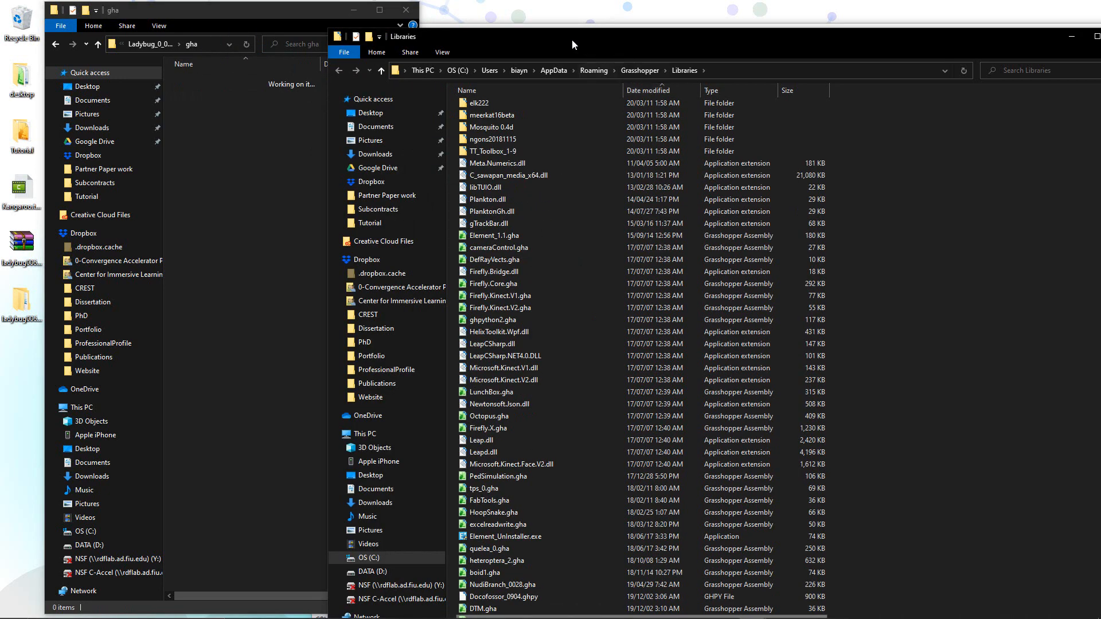
Go up from Libraries to the parent Grasshopper folder, view its UserObjects subfolder, and close that window
left_click_drag(560, 39, 489, 25)
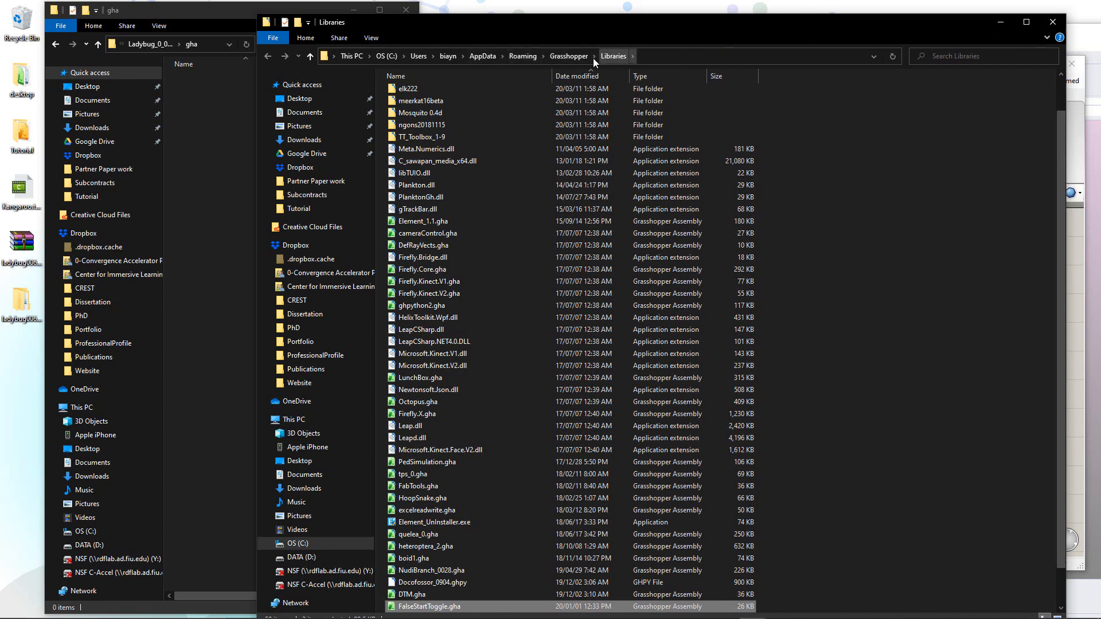
left_click(568, 56)
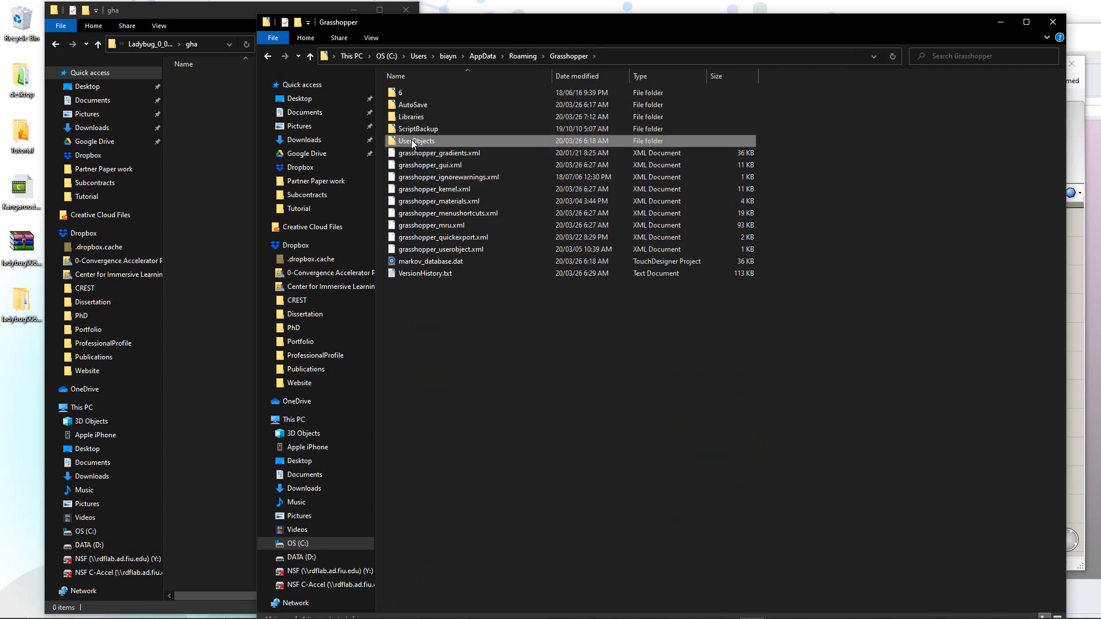
double_click(411, 141)
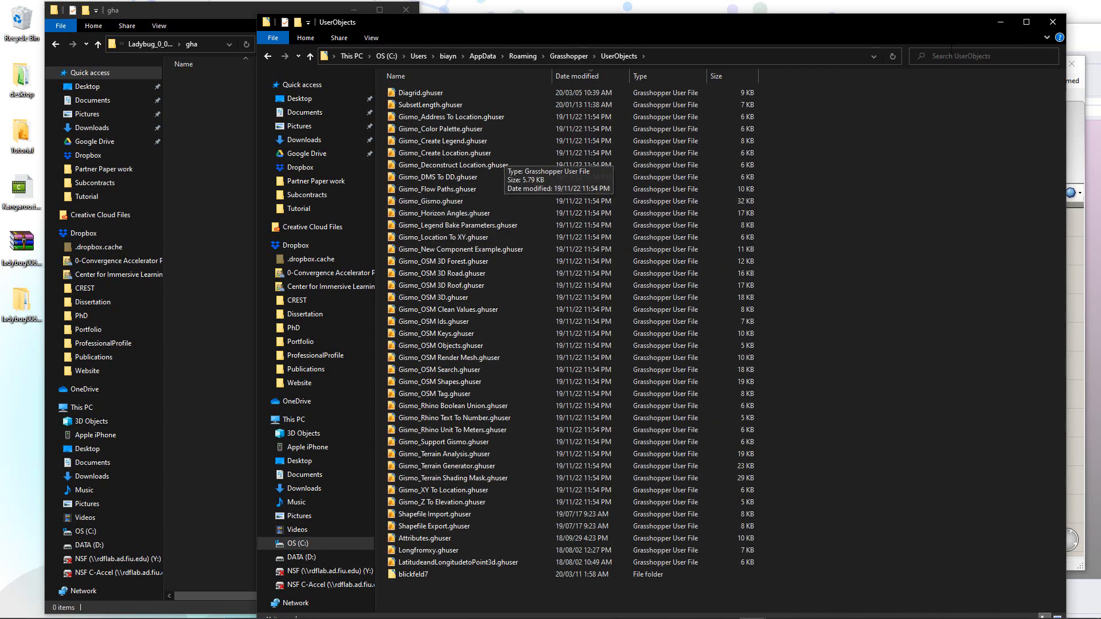
left_click(1054, 23)
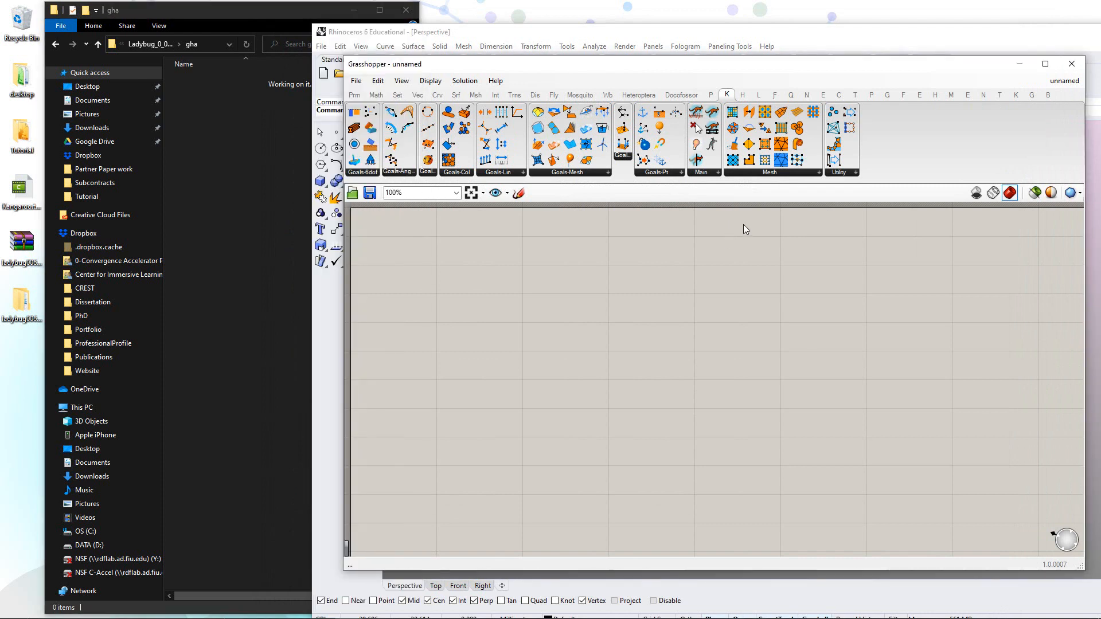
Open the special folder for user objects from within Grasshopper
left_click(356, 84)
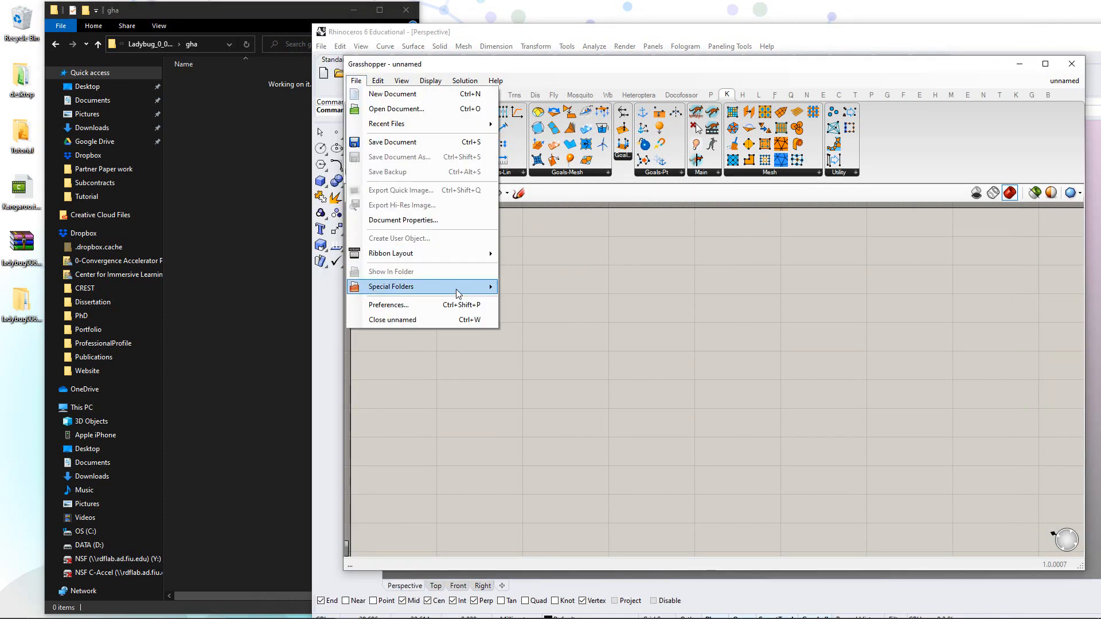
mouse_move(458, 292)
left_click(545, 317)
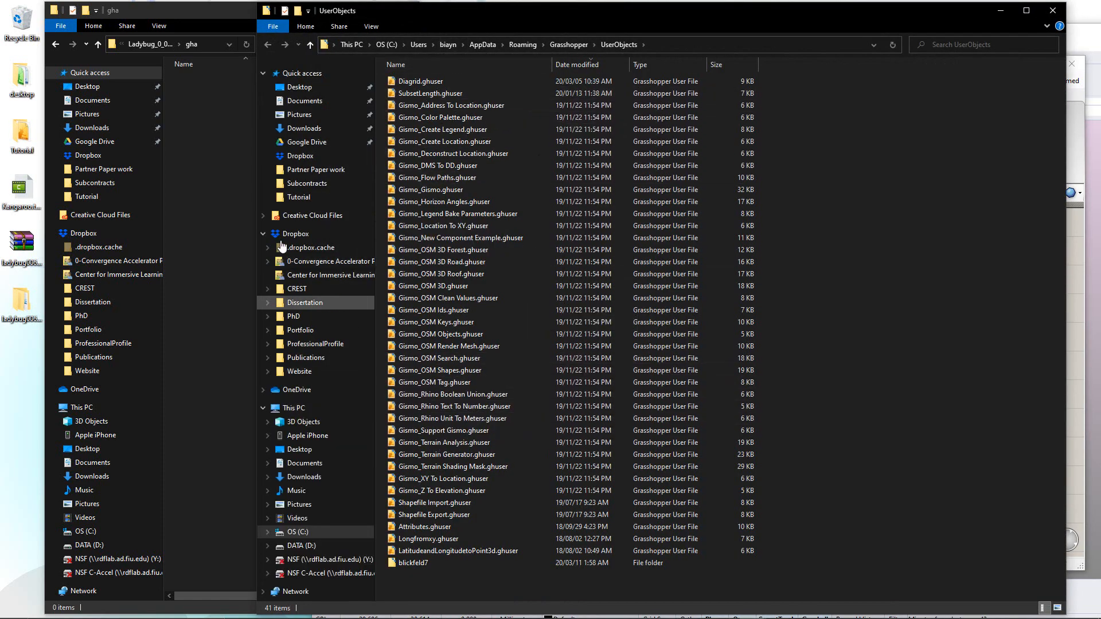
Return to the extracted Ladybug_0_0_68_Honeybee_0_0_65 folder and examine the user object files in its honeybee subfolder
left_click(222, 119)
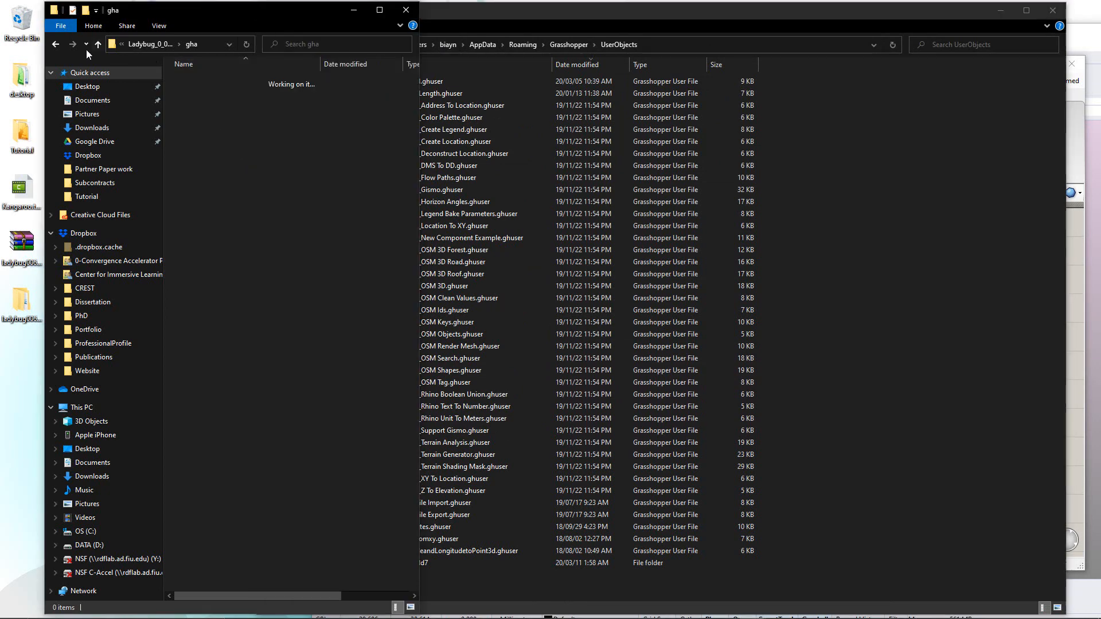
left_click(55, 45)
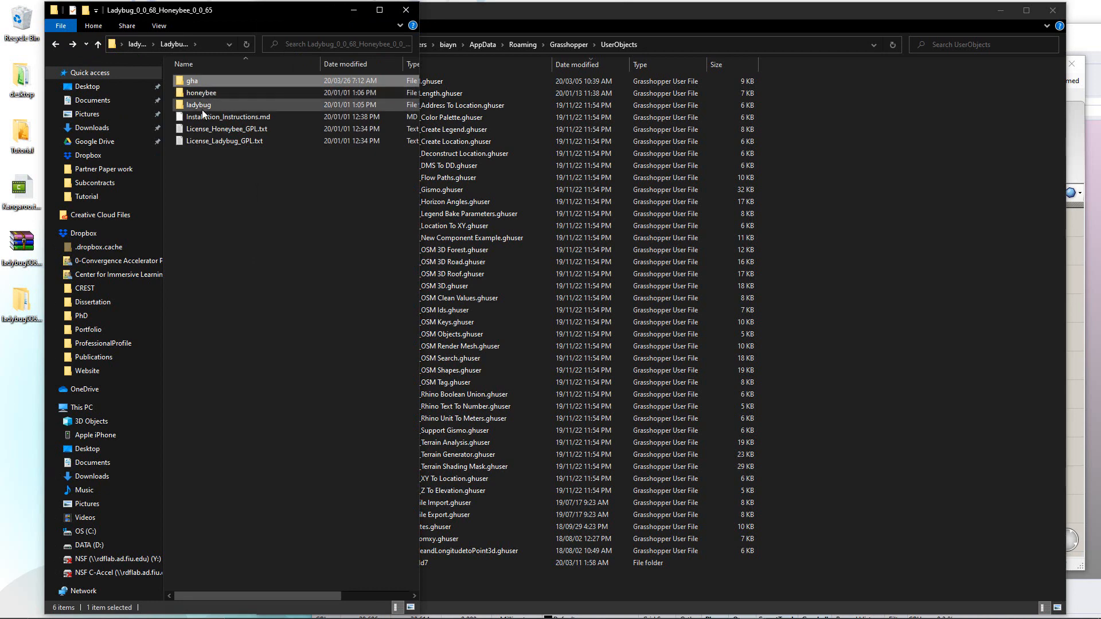
left_click(255, 269)
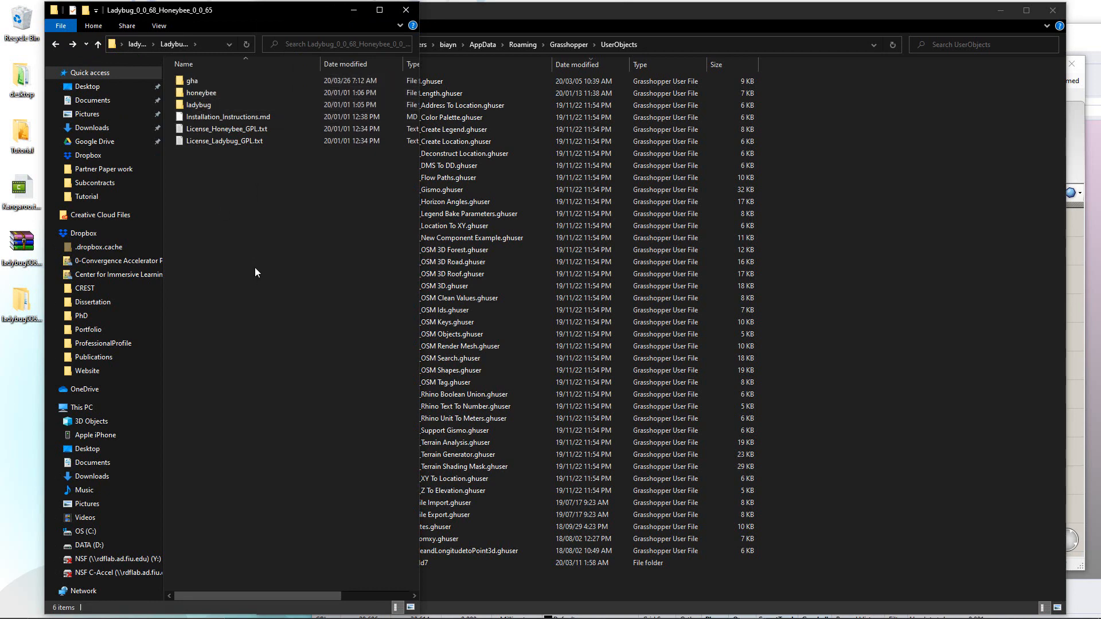
double_click(205, 93)
left_click(512, 23)
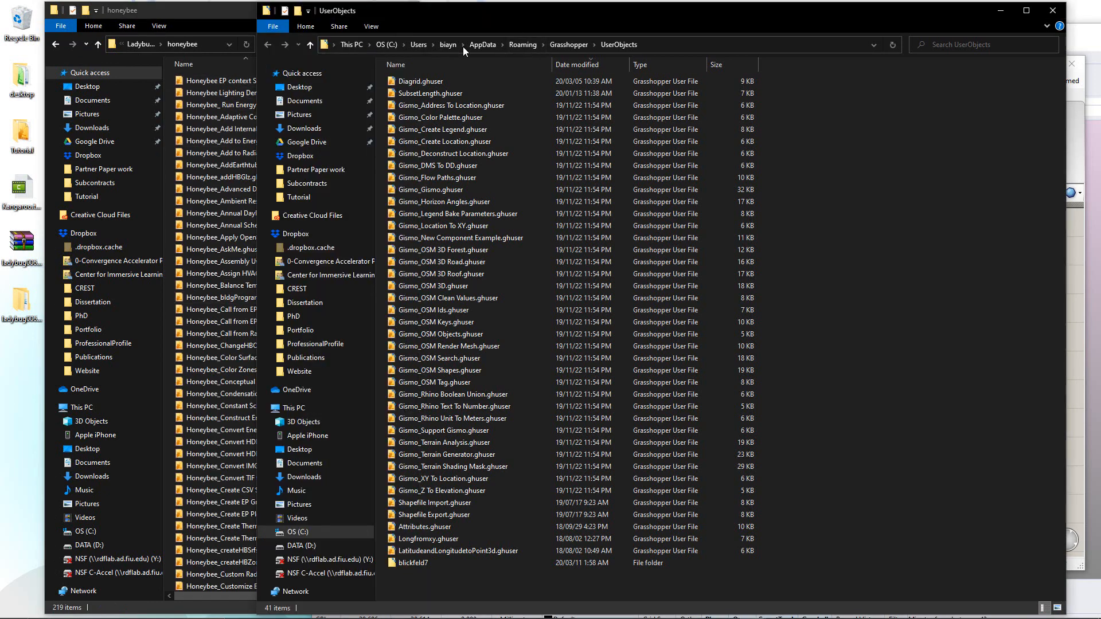
left_click(55, 44)
Move the honeybee and ladybug folders into UserObjects and close the extracted folder's window
left_click(200, 95)
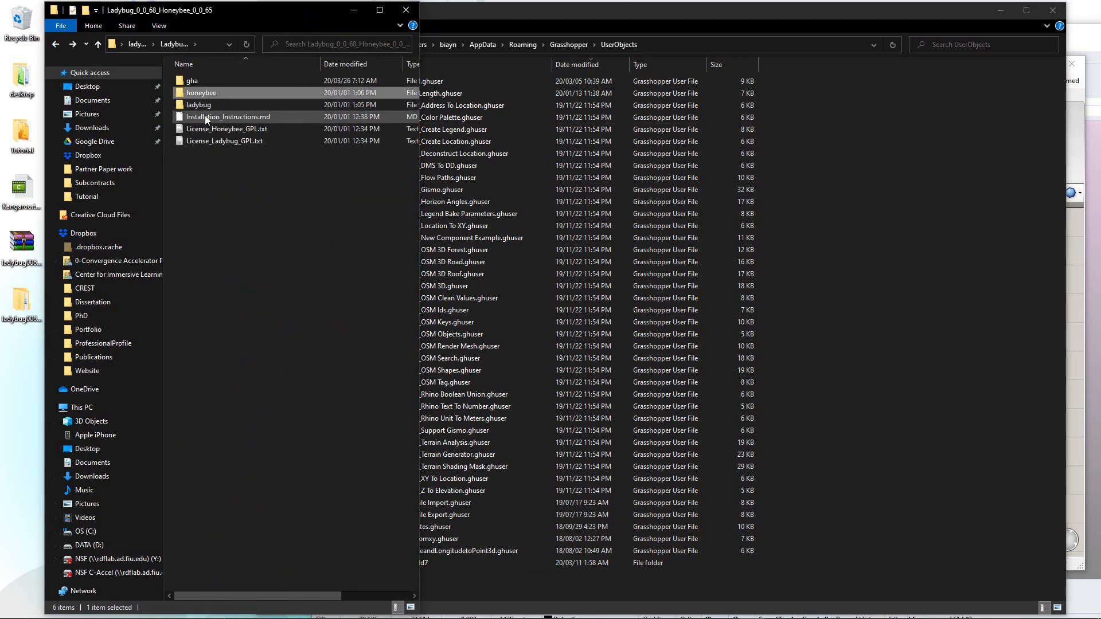
left_click(201, 107, "ctrl")
left_click_drag(201, 90, 535, 277)
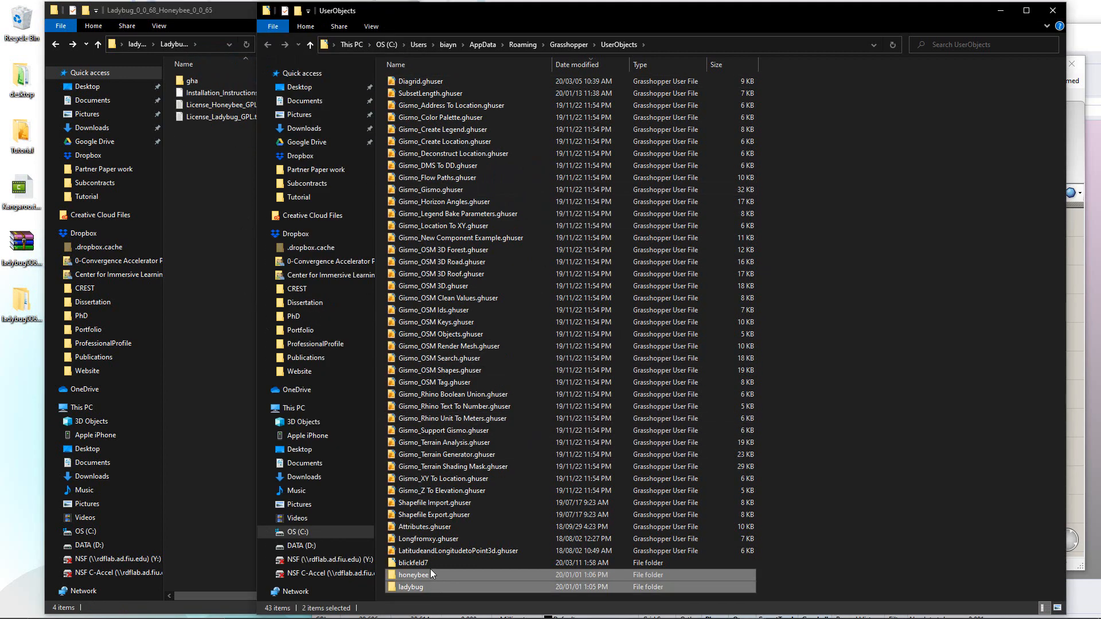
left_click(221, 175)
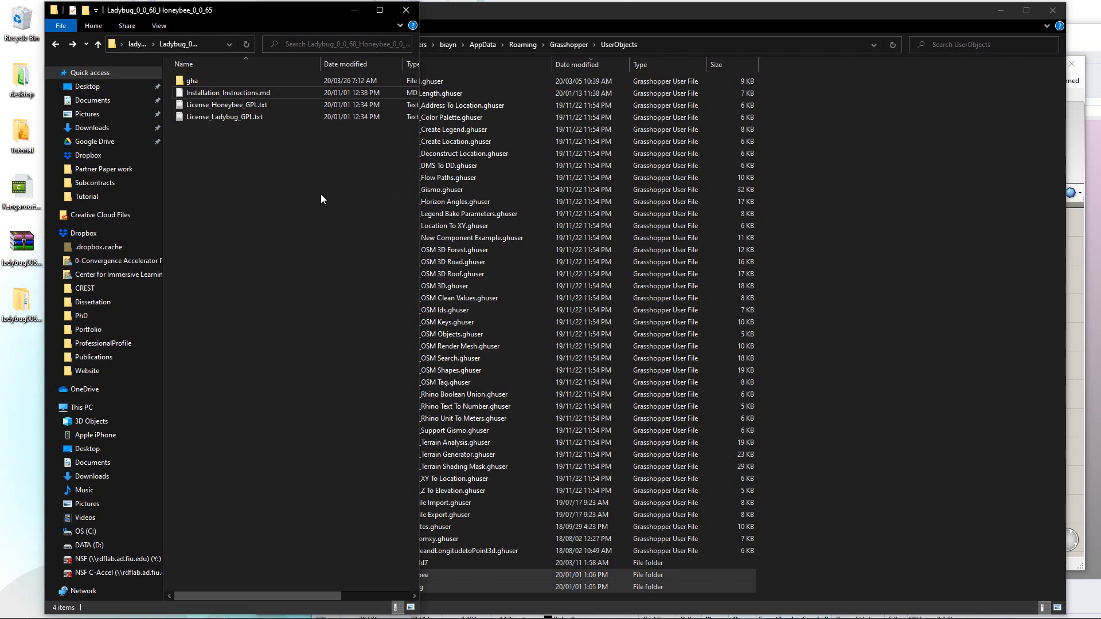
left_click(56, 45)
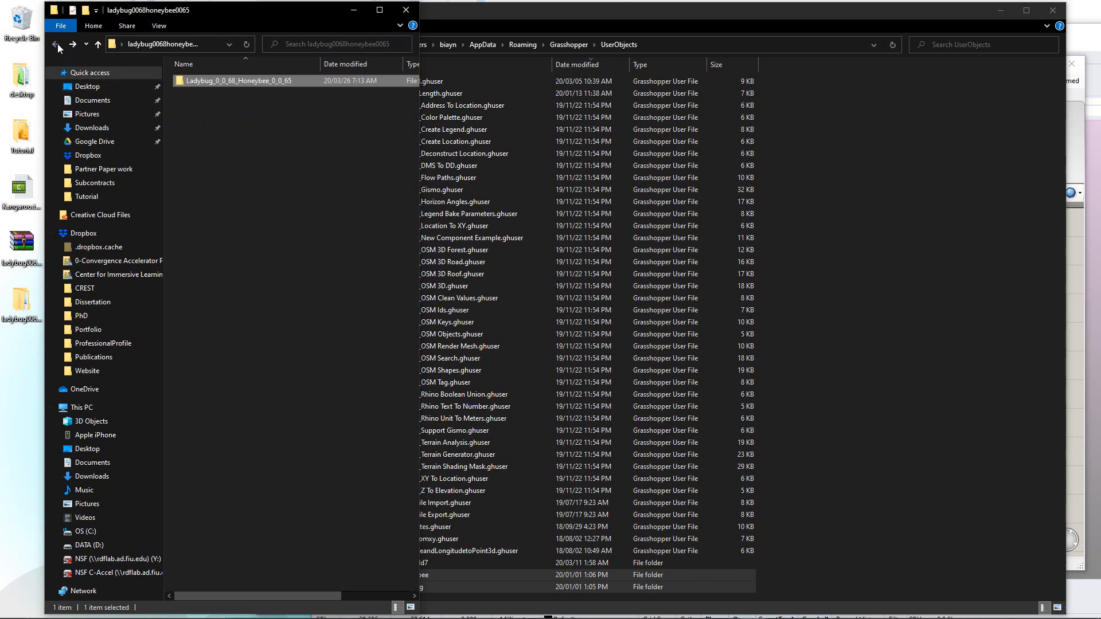
left_click(406, 10)
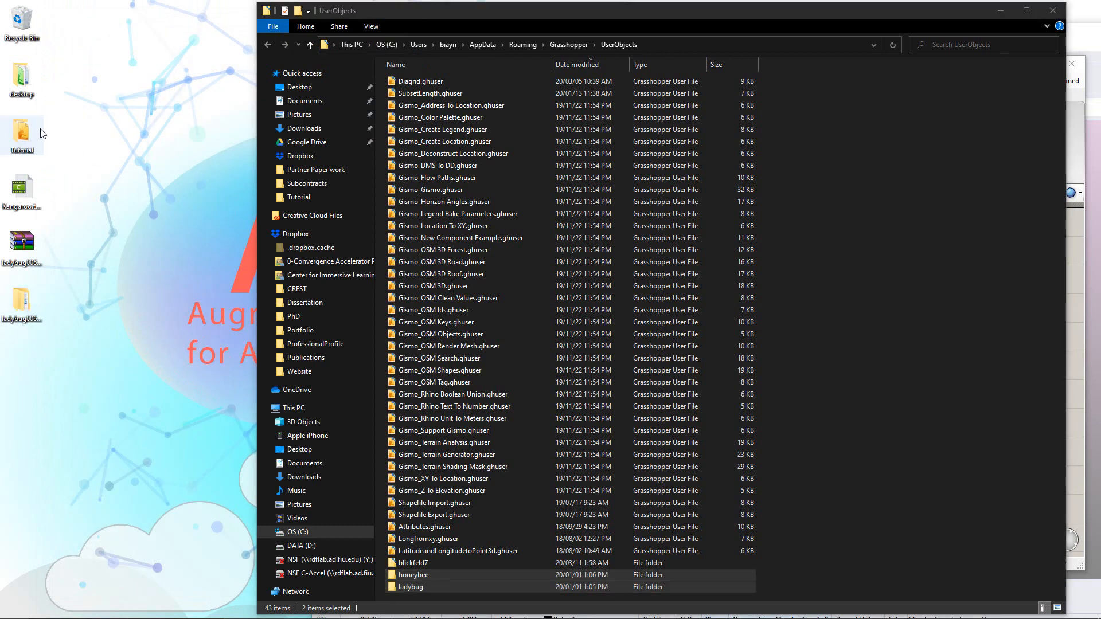
Move SubsetLength.ghuser from the desktop's Tutorial folder into UserObjects, replacing the existing file, and close the Tutorial window
double_click(24, 132)
left_click_drag(455, 13, 215, 27)
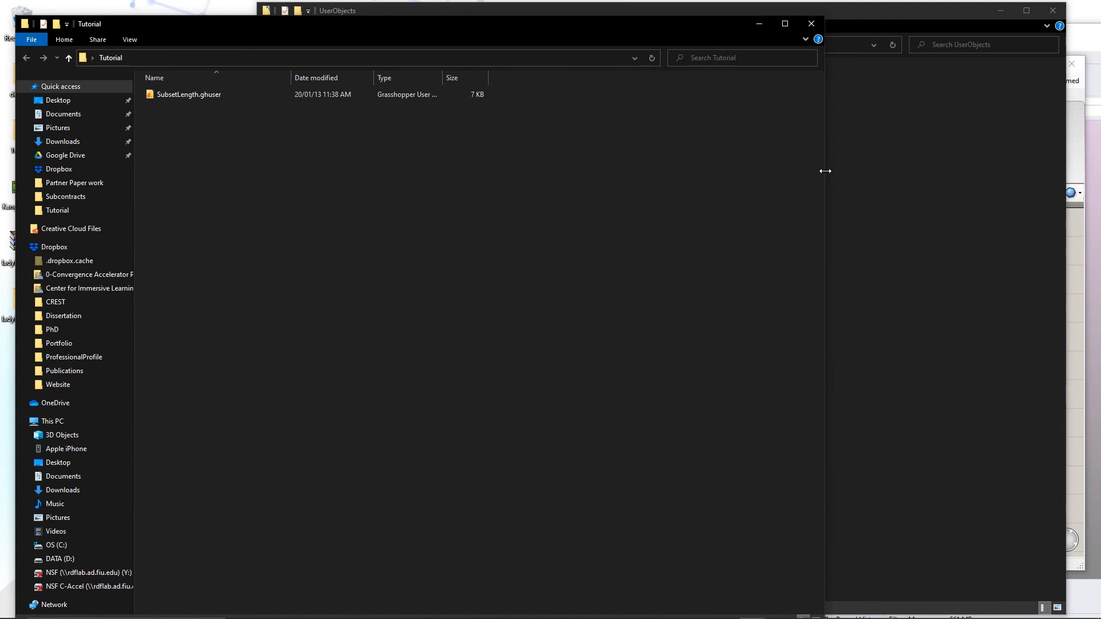
left_click_drag(824, 170, 250, 170)
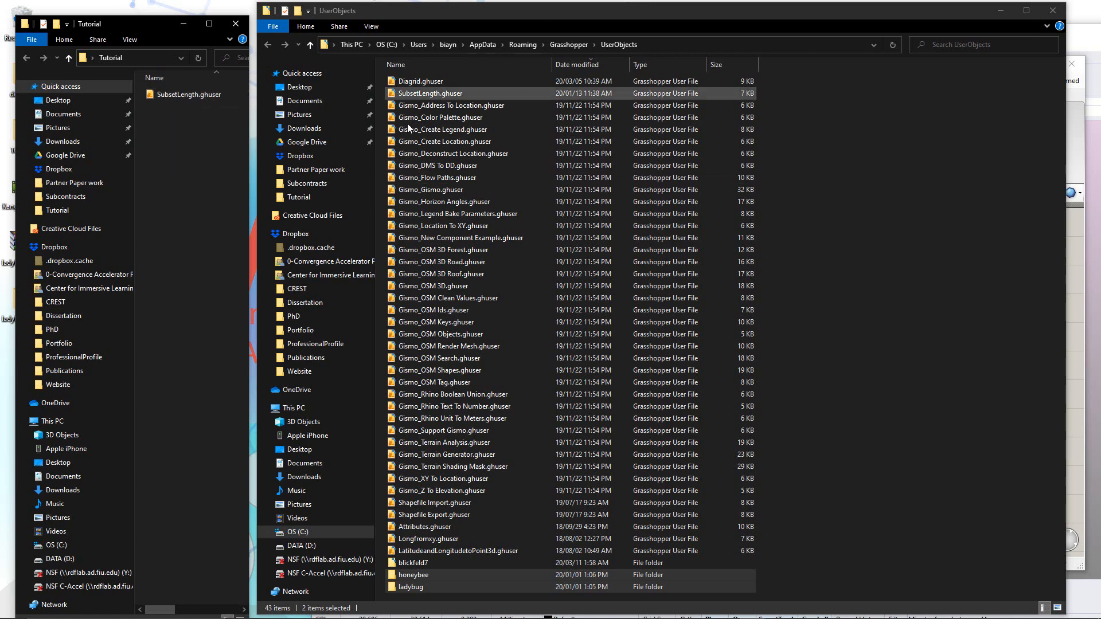
left_click_drag(167, 94, 452, 205)
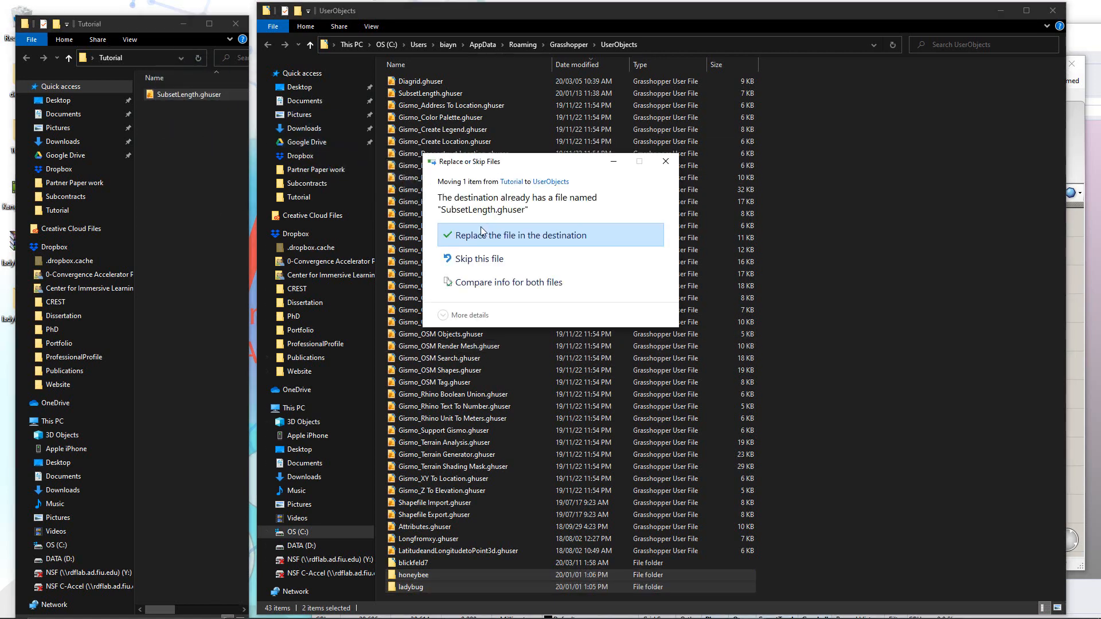
left_click(483, 238)
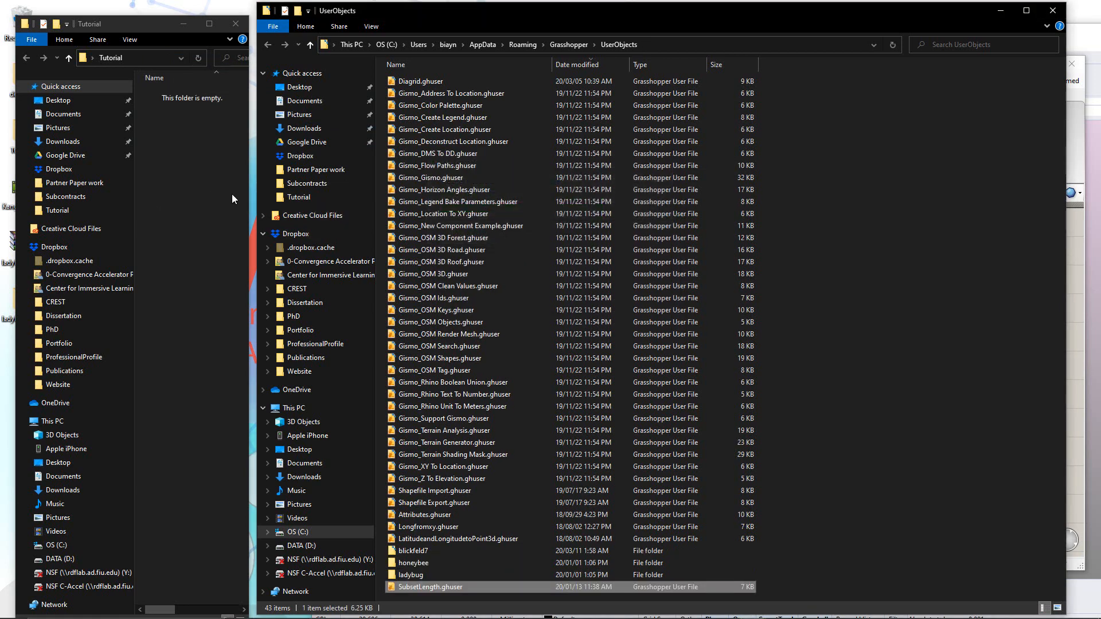
left_click(235, 23)
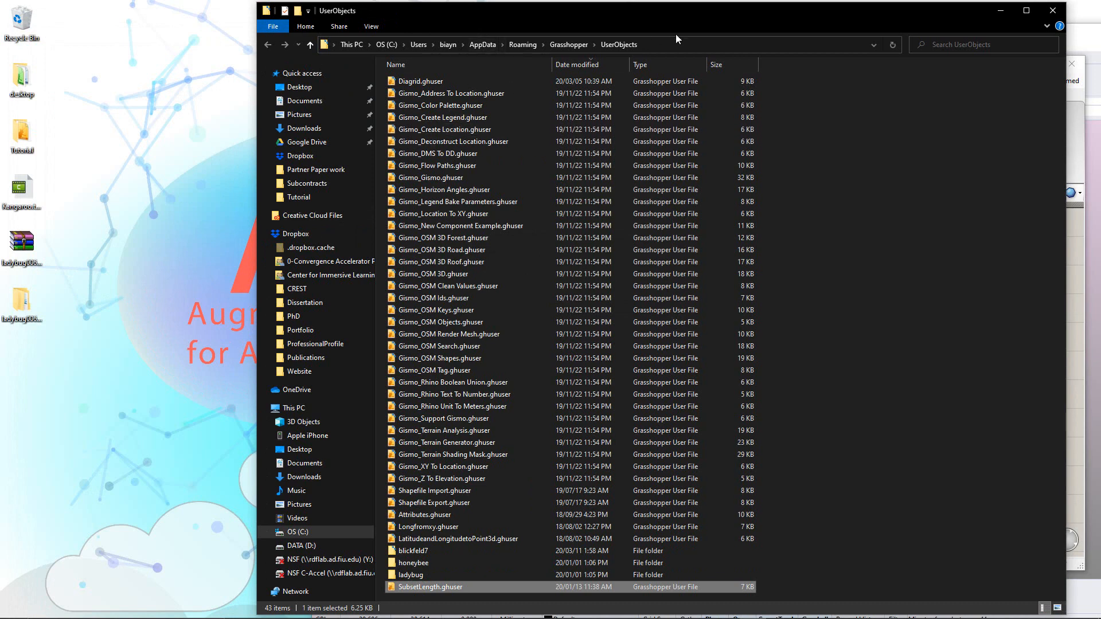
Close the UserObjects folder, Grasshopper and Rhino windows so the plugins can load on a fresh start
left_click_drag(689, 12, 551, 15)
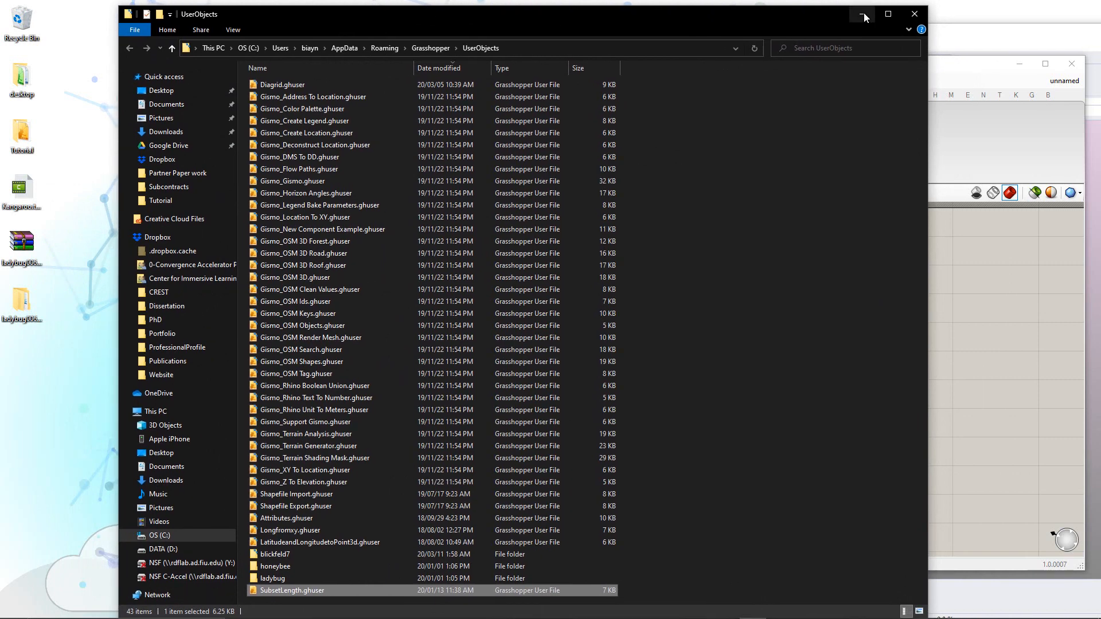
left_click(914, 14)
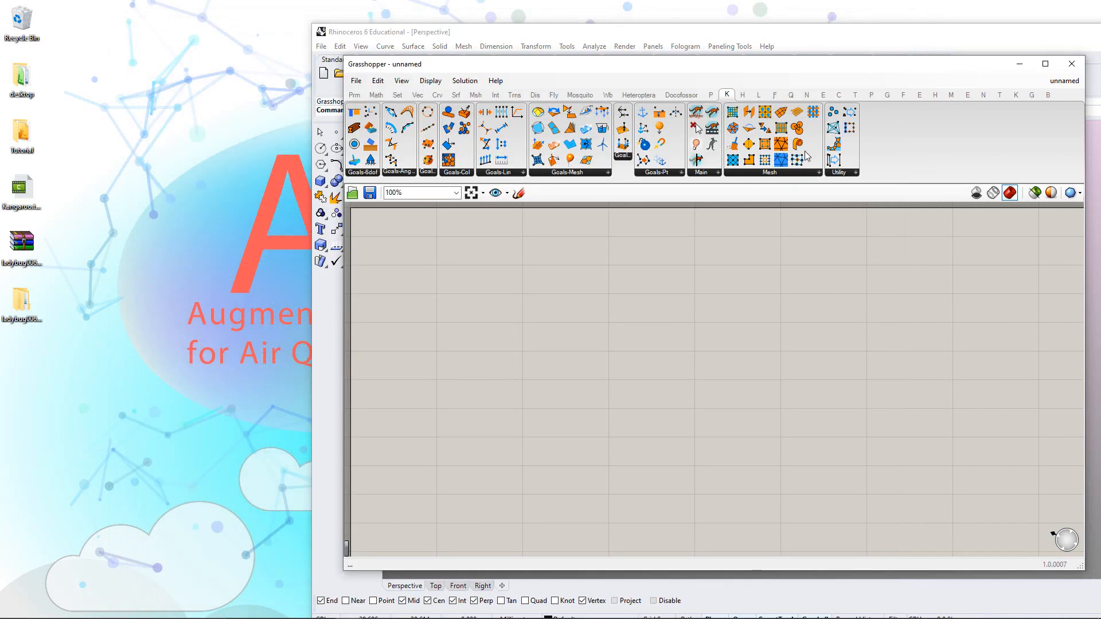
left_click_drag(870, 74, 792, 93)
left_click(965, 84)
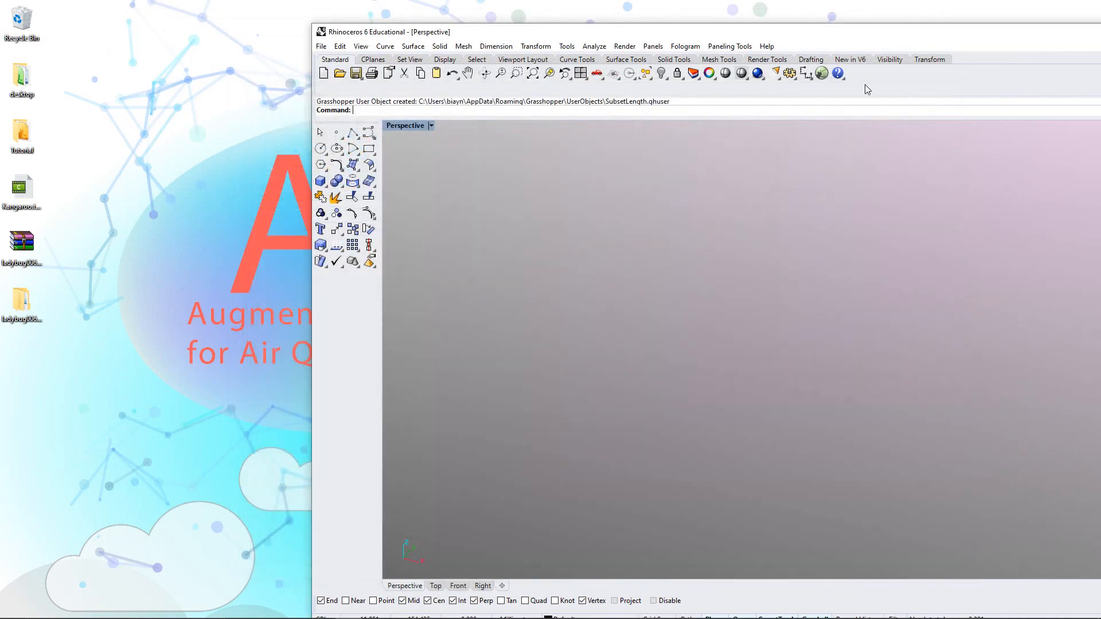
left_click_drag(909, 39, 689, 34)
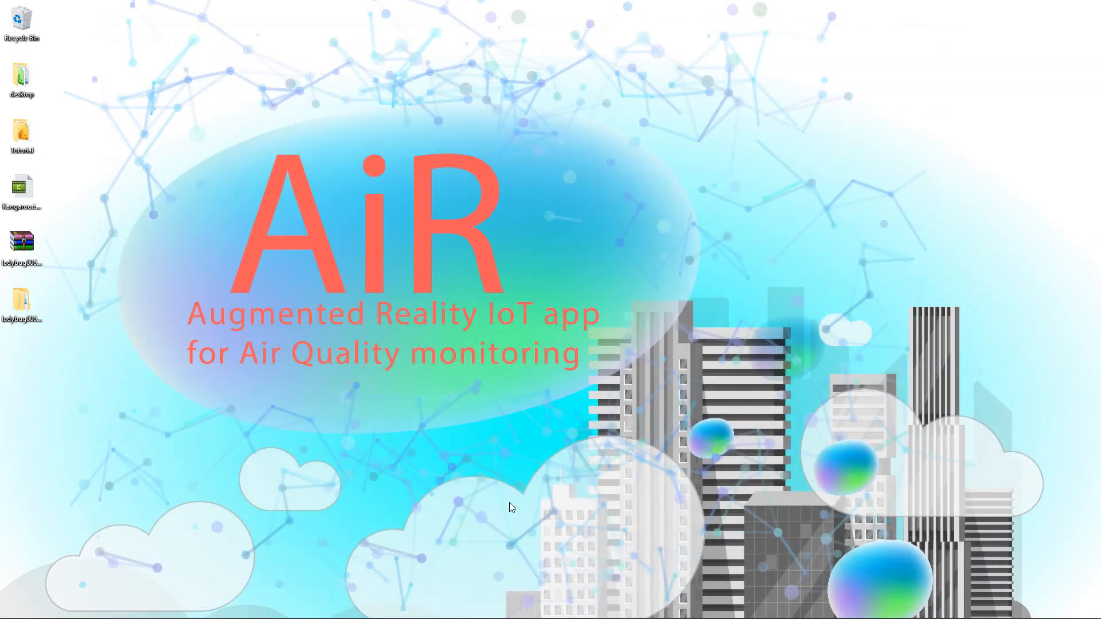
Start Rhino with a new Small Objects - Inches file and launch Grasshopper, declining to locate arduino.exe and dismissing the tutorial browser
mouse_move(350, 613)
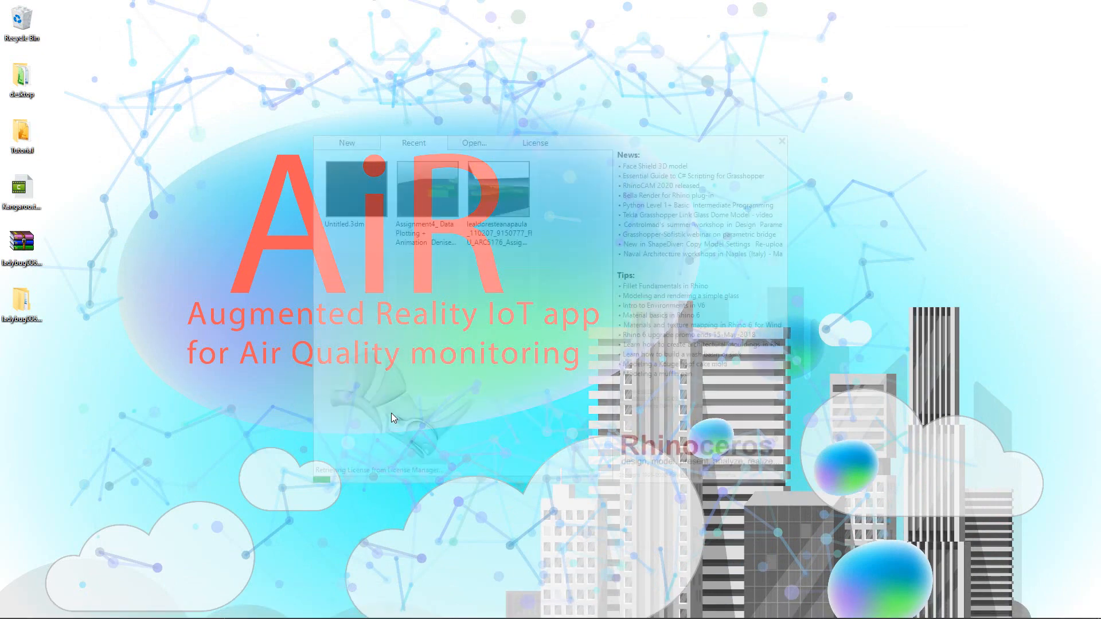
left_click(351, 148)
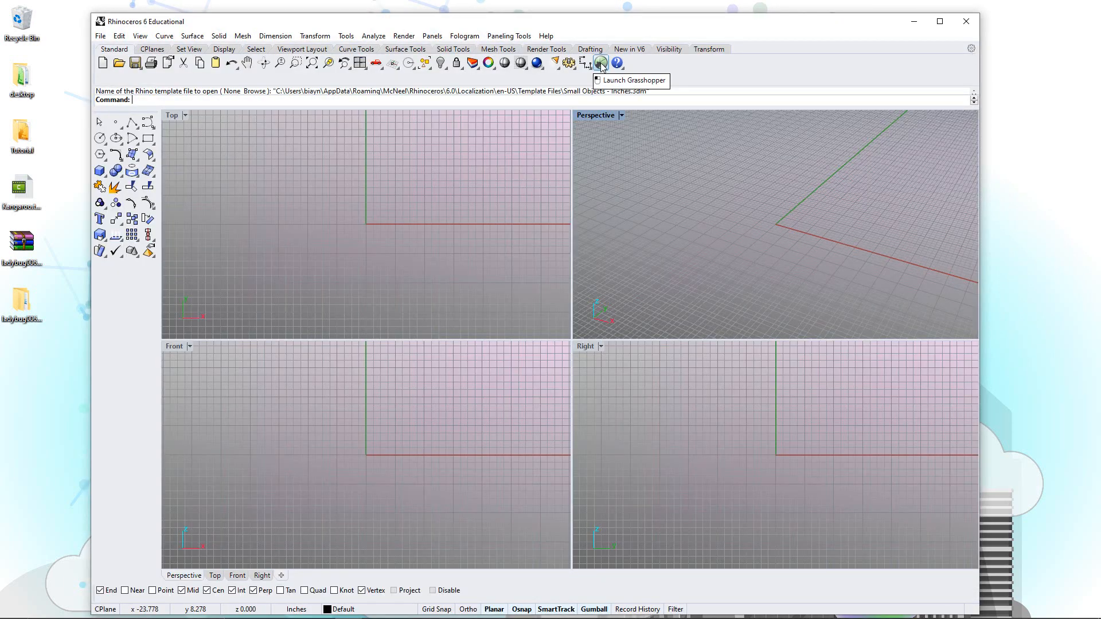
left_click(601, 63)
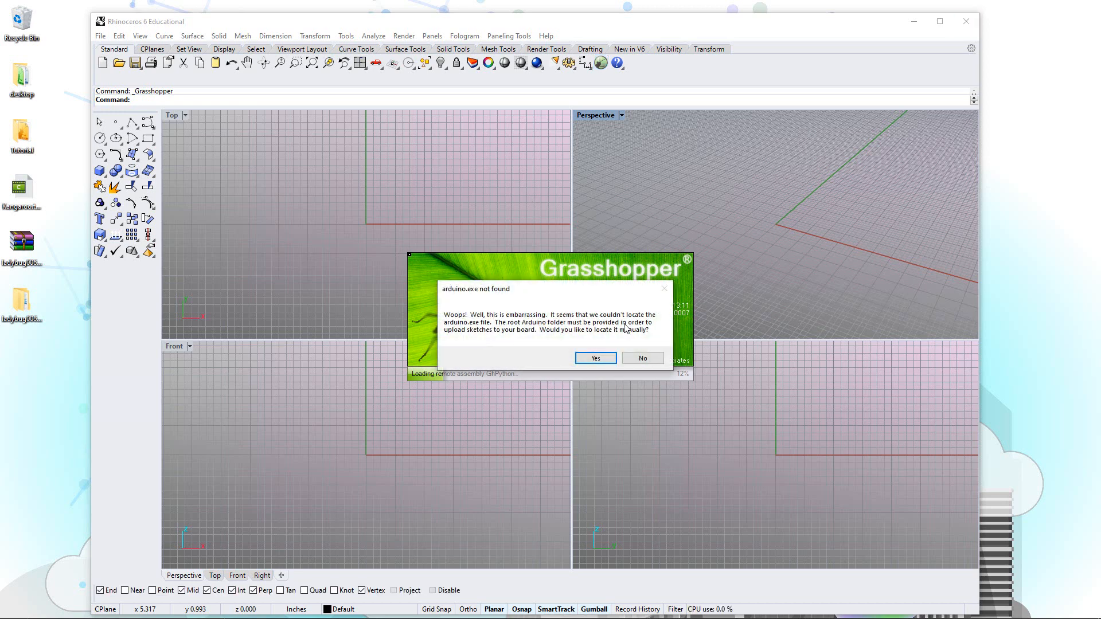
left_click(644, 357)
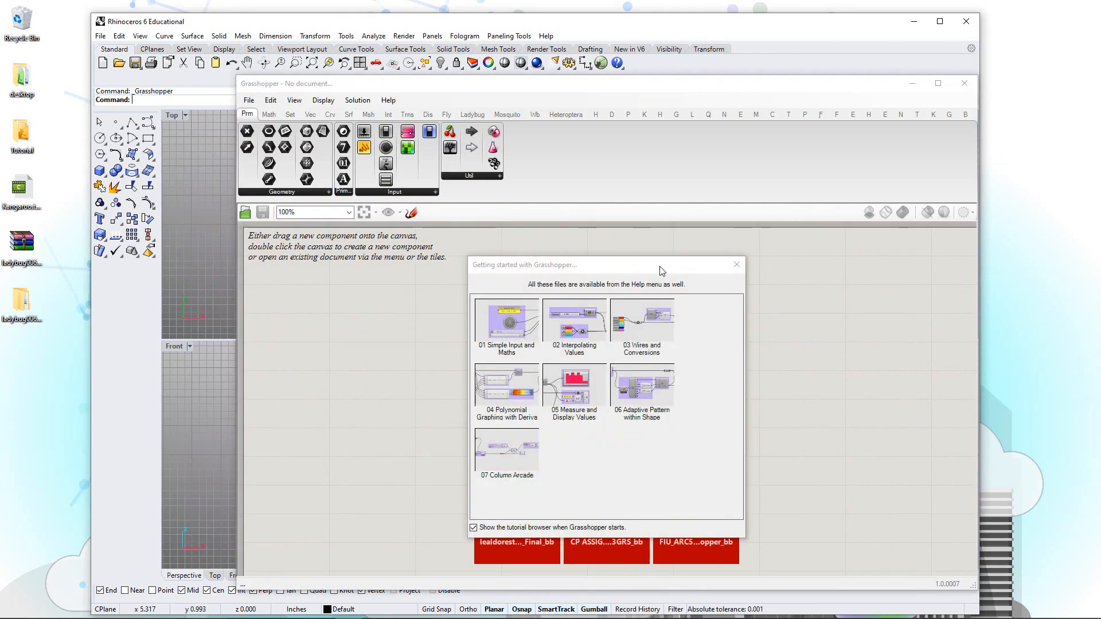
left_click(736, 264)
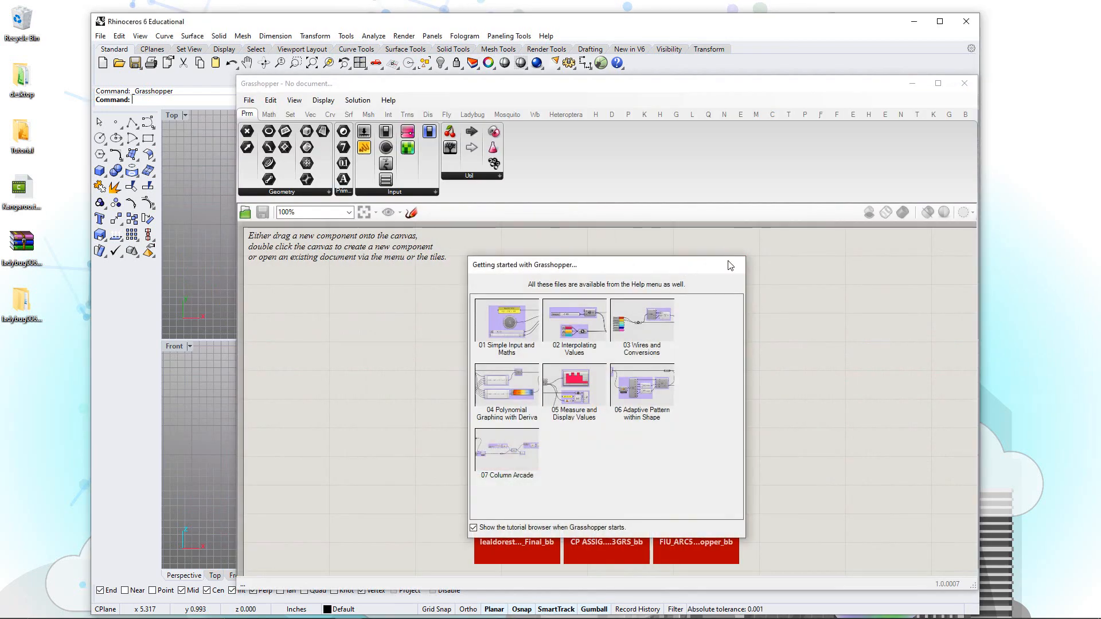
Examine the installed Ladybug and Honeybee components in Grasshopper
left_click_drag(570, 82, 522, 40)
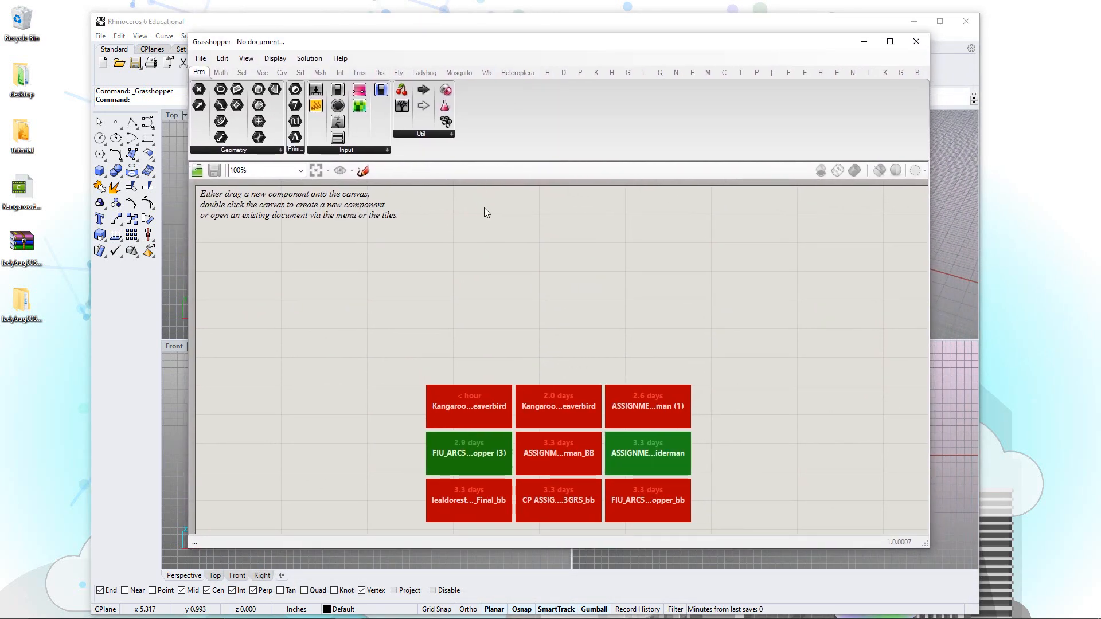
left_click(427, 73)
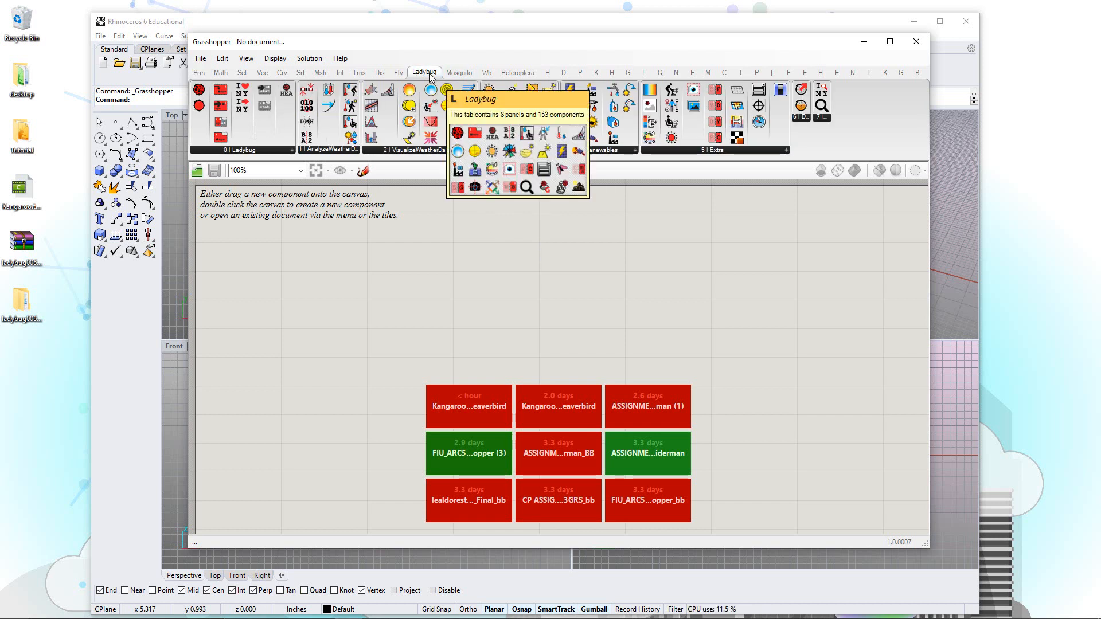
left_click(548, 74)
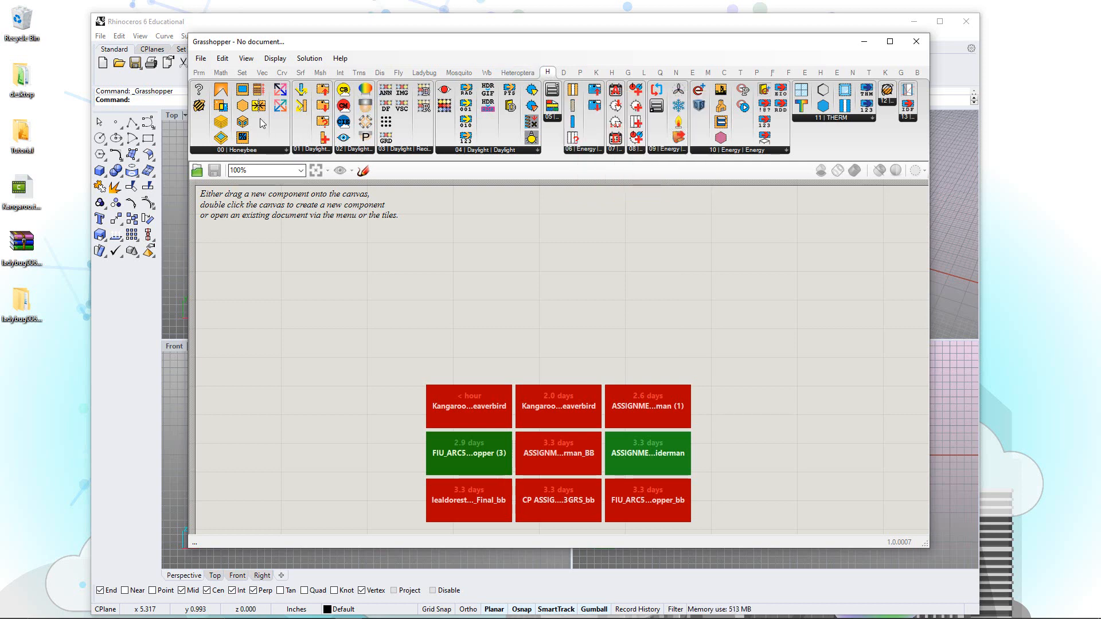
Maximize the Rhino window, reposition the Grasshopper window over it, and create a new blank Grasshopper document
left_click(243, 73)
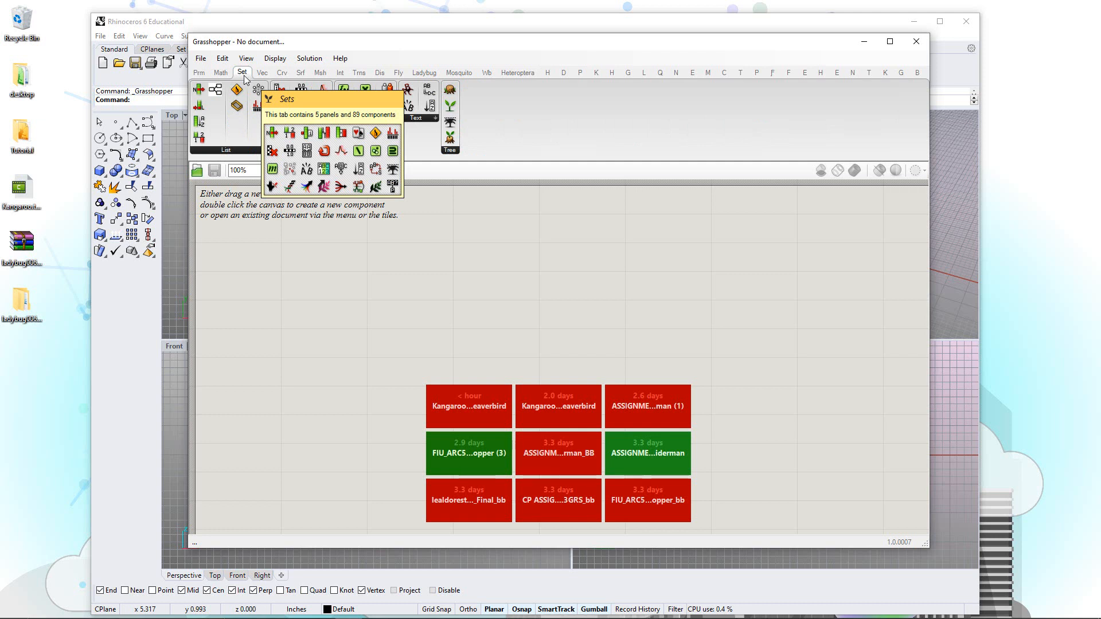
left_click(243, 151)
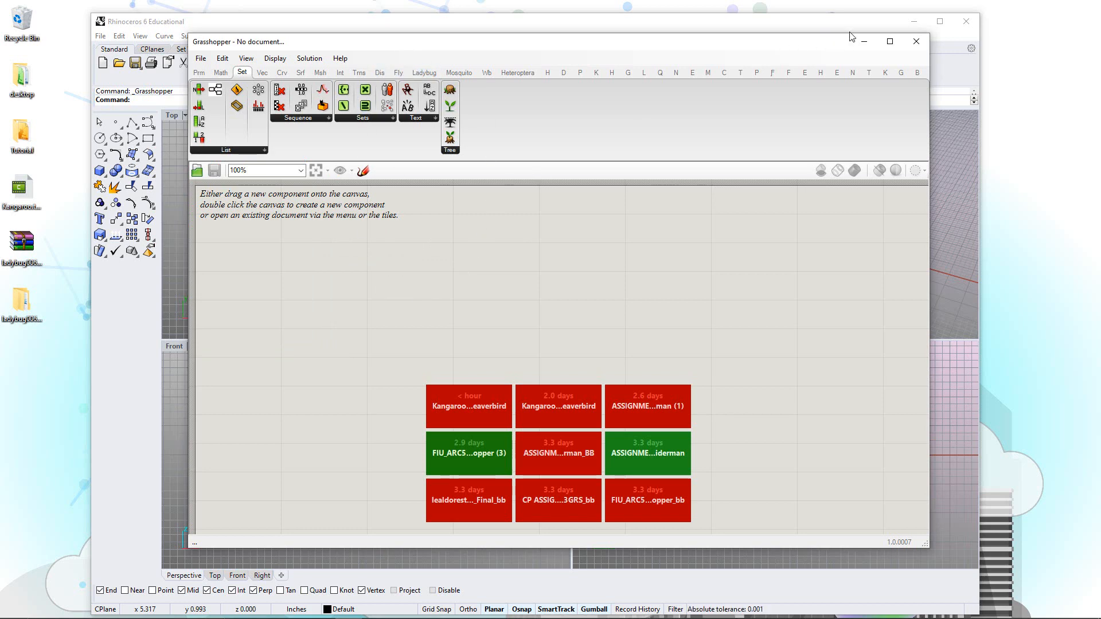
left_click(940, 22)
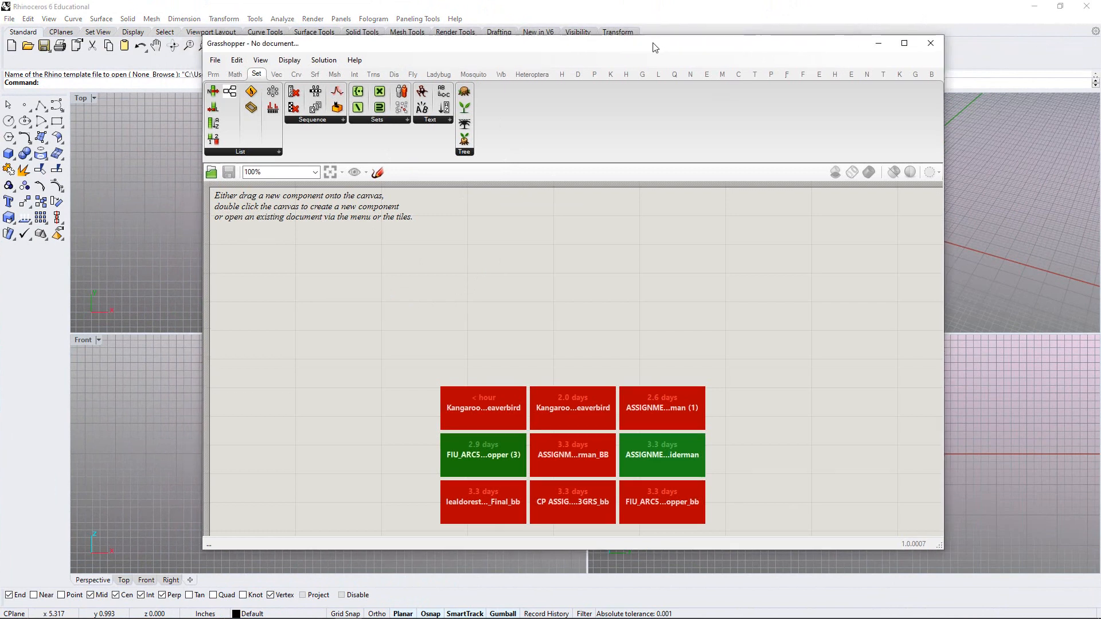
left_click_drag(653, 44, 682, 41)
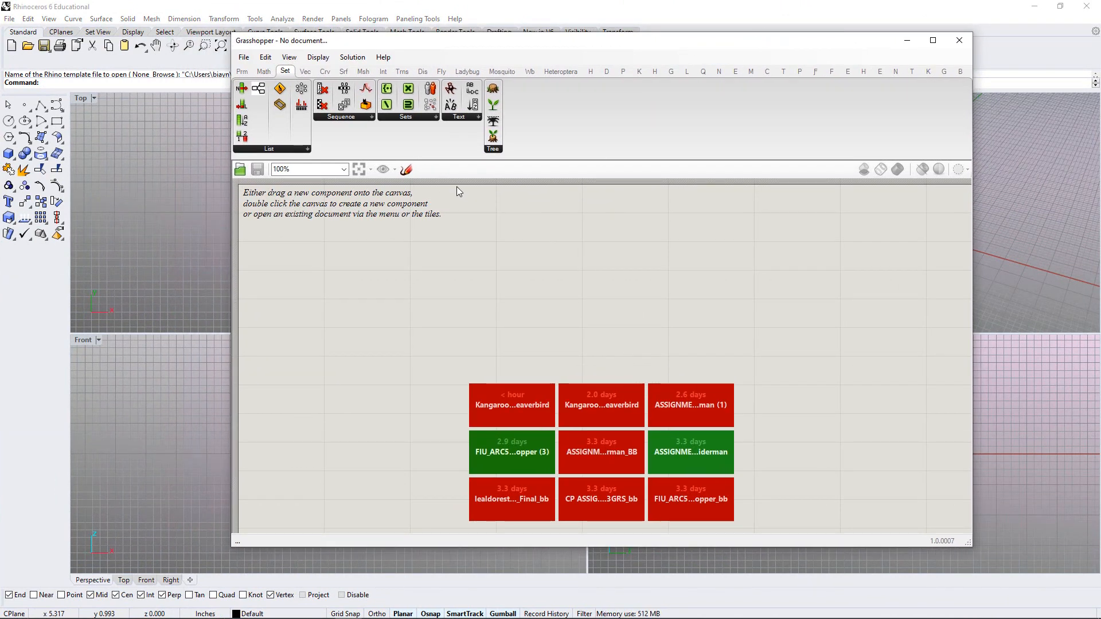
left_click(244, 57)
left_click(270, 70)
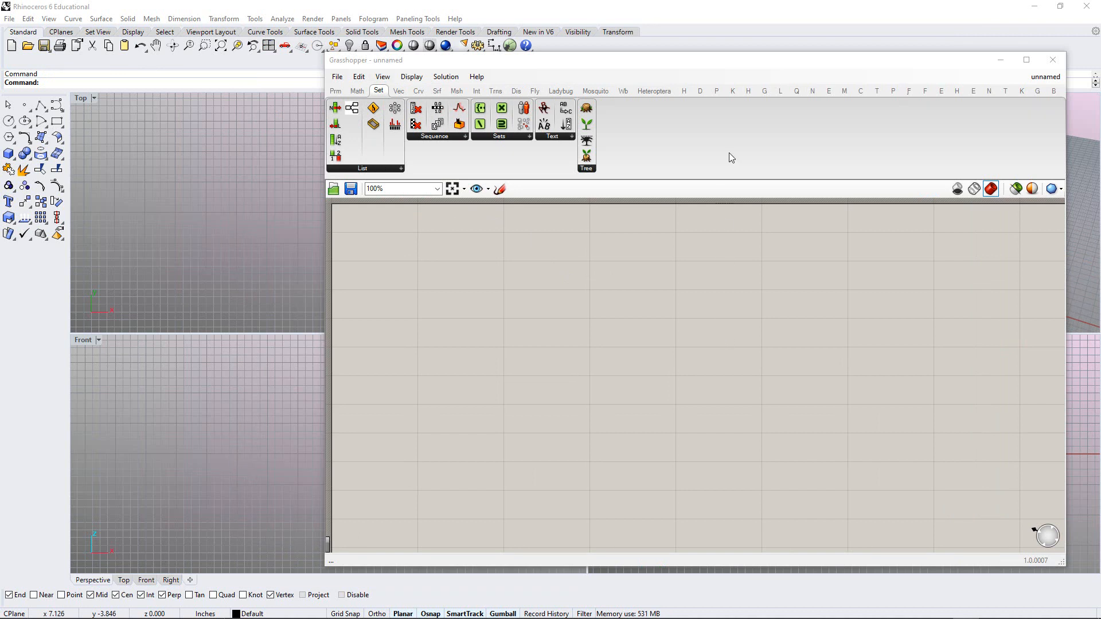
Examine the Kangaroo goal and mesh components, followed by Grasshopper's own Mesh and Surface components
left_click(733, 92)
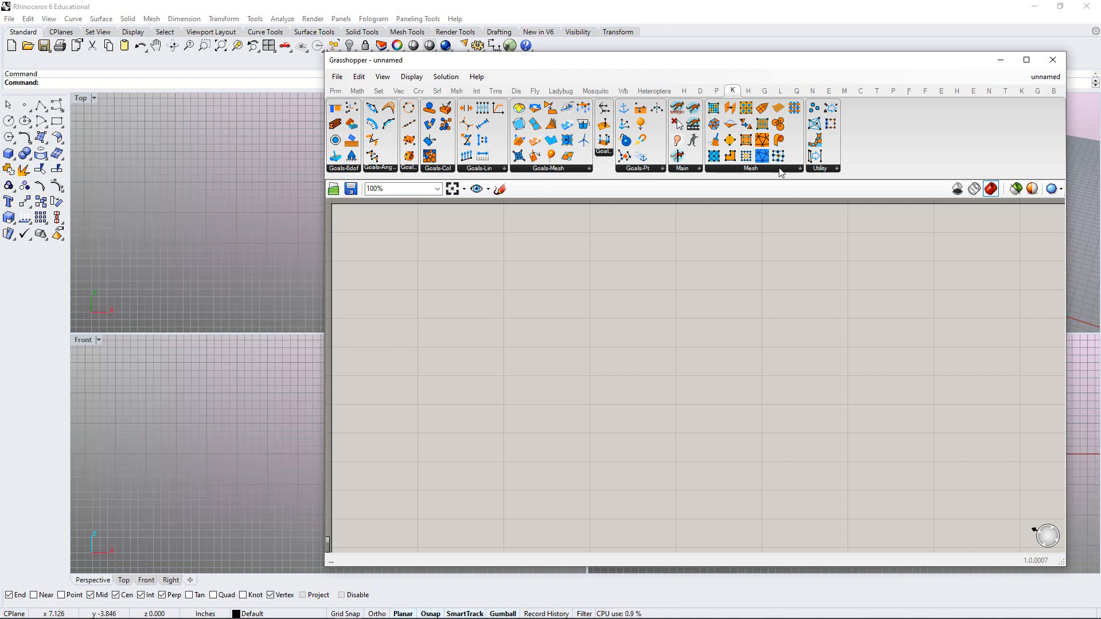
left_click(562, 169)
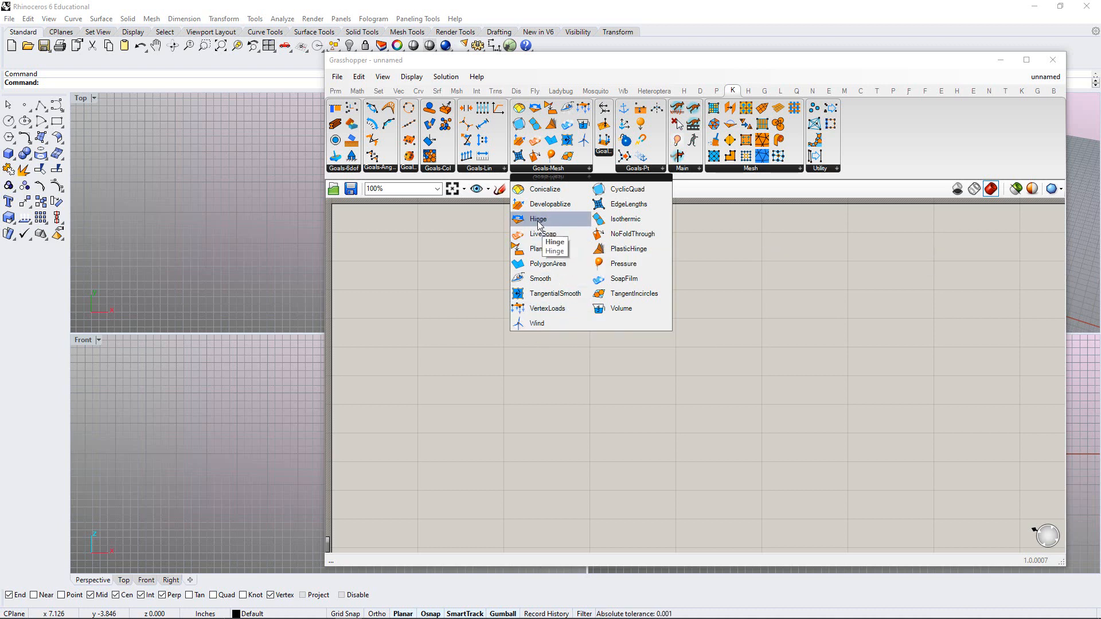
left_click(646, 169)
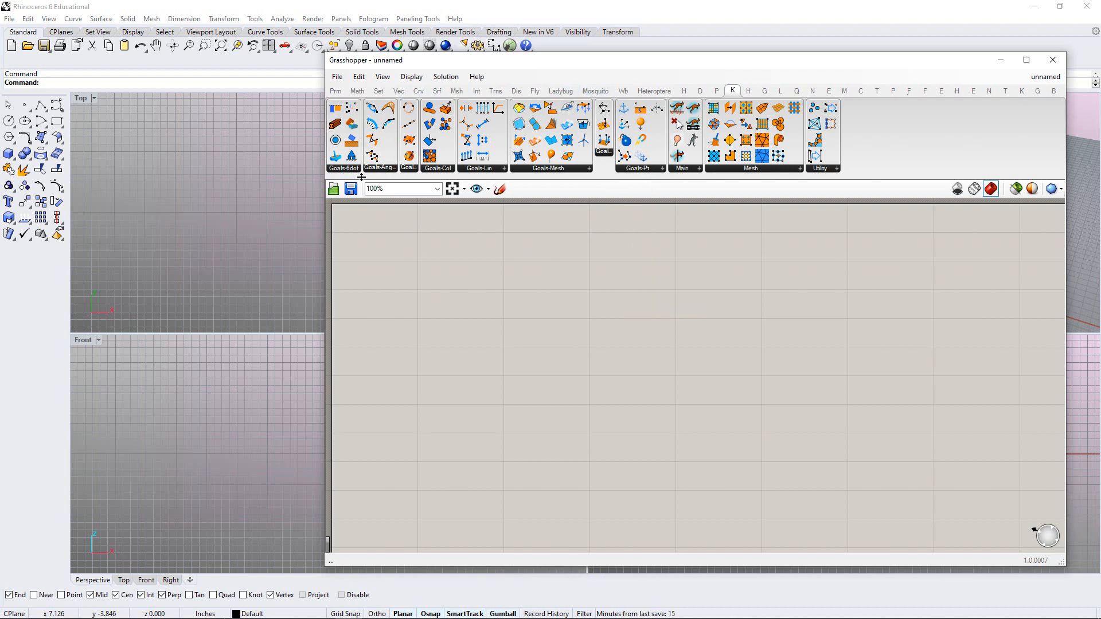
left_click(759, 170)
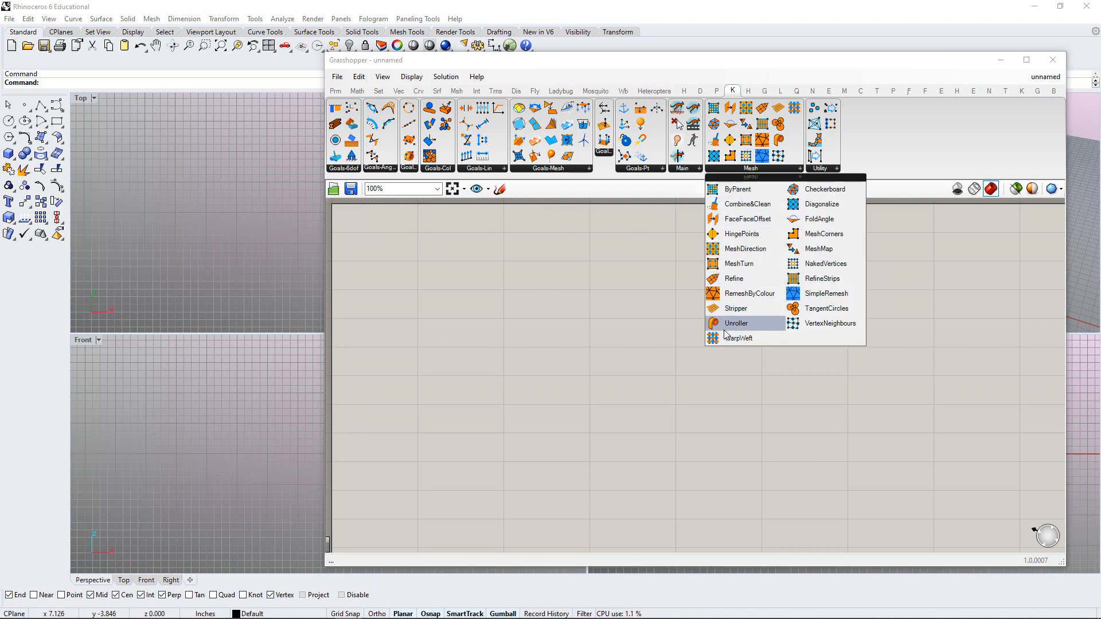
left_click(638, 278)
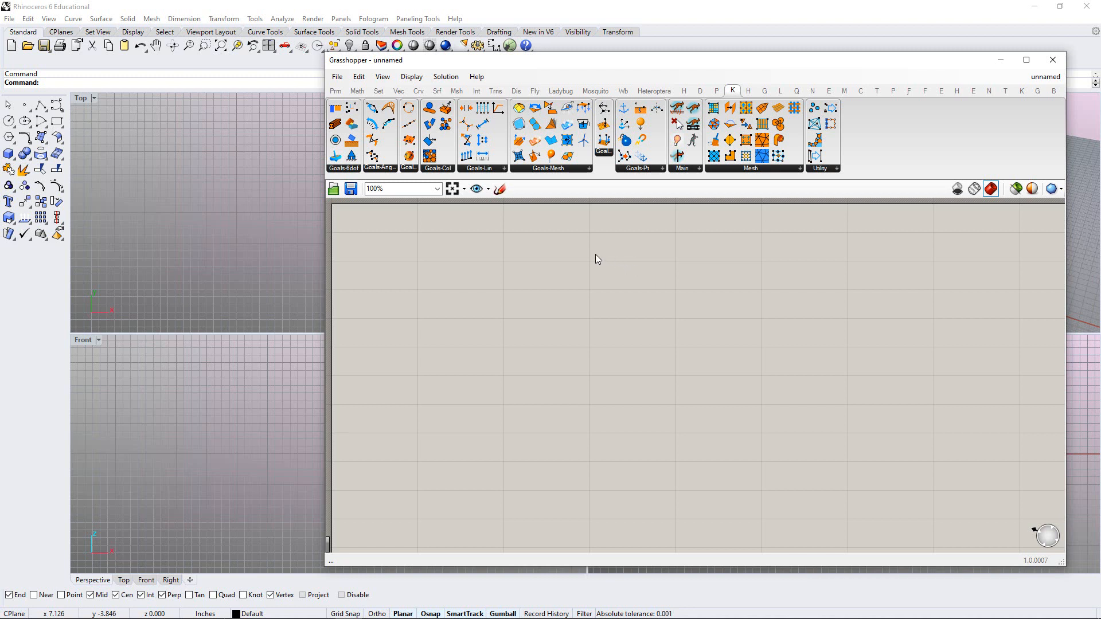
left_click(456, 91)
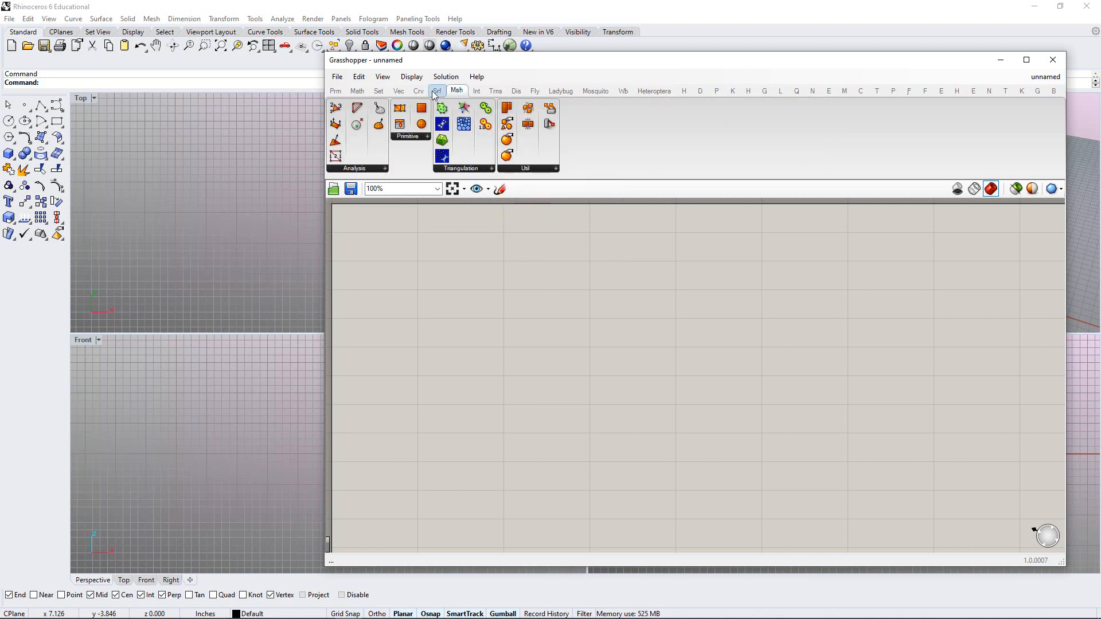
left_click(437, 92)
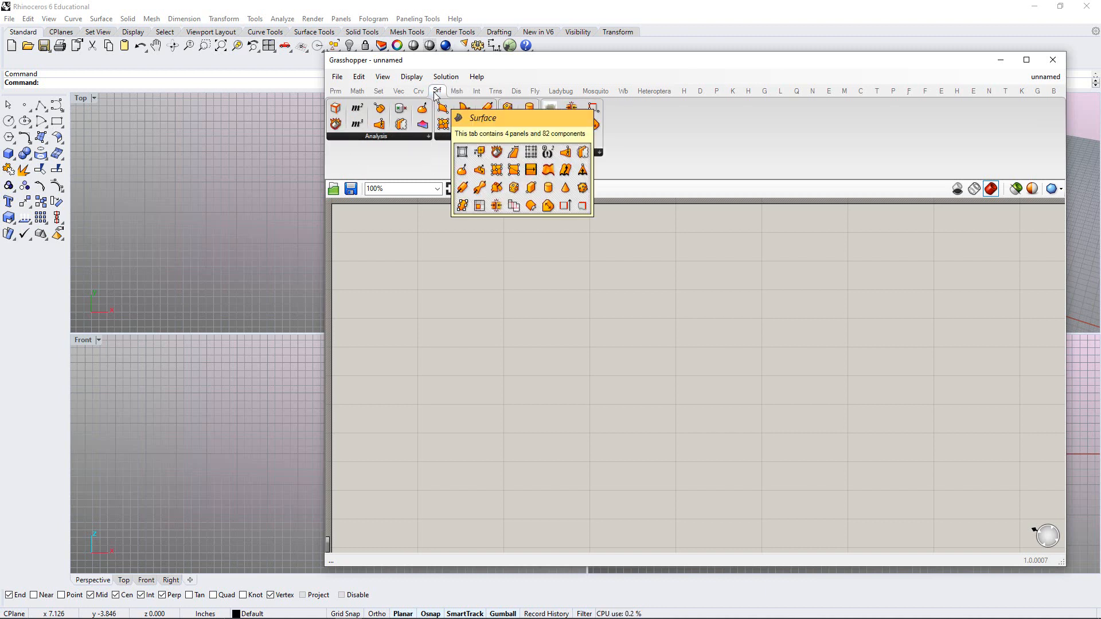
left_click(457, 92)
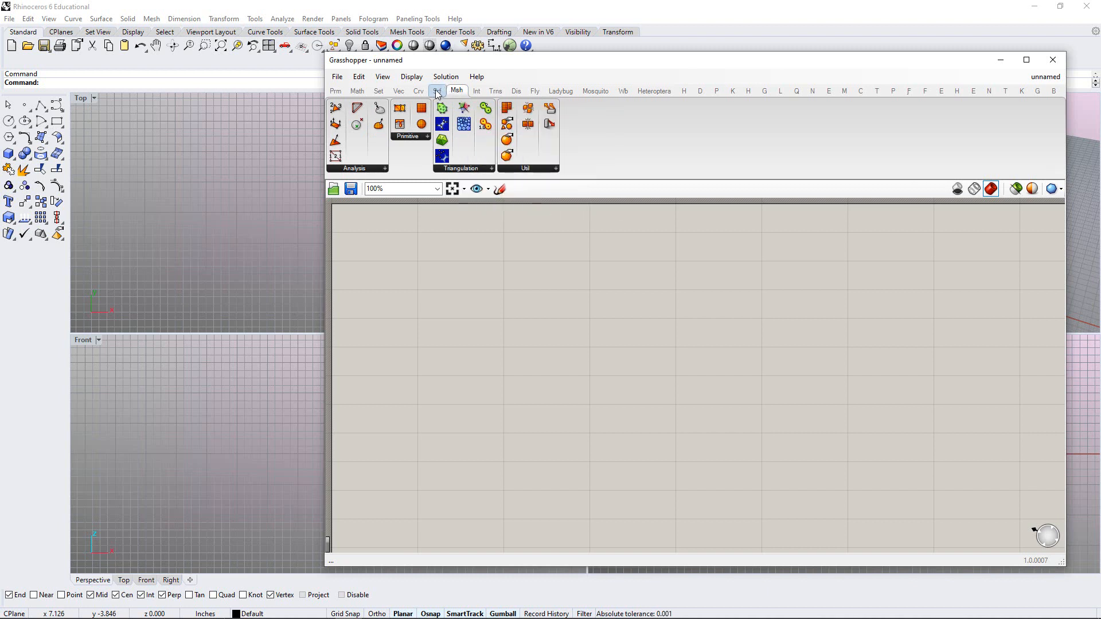
left_click(437, 93)
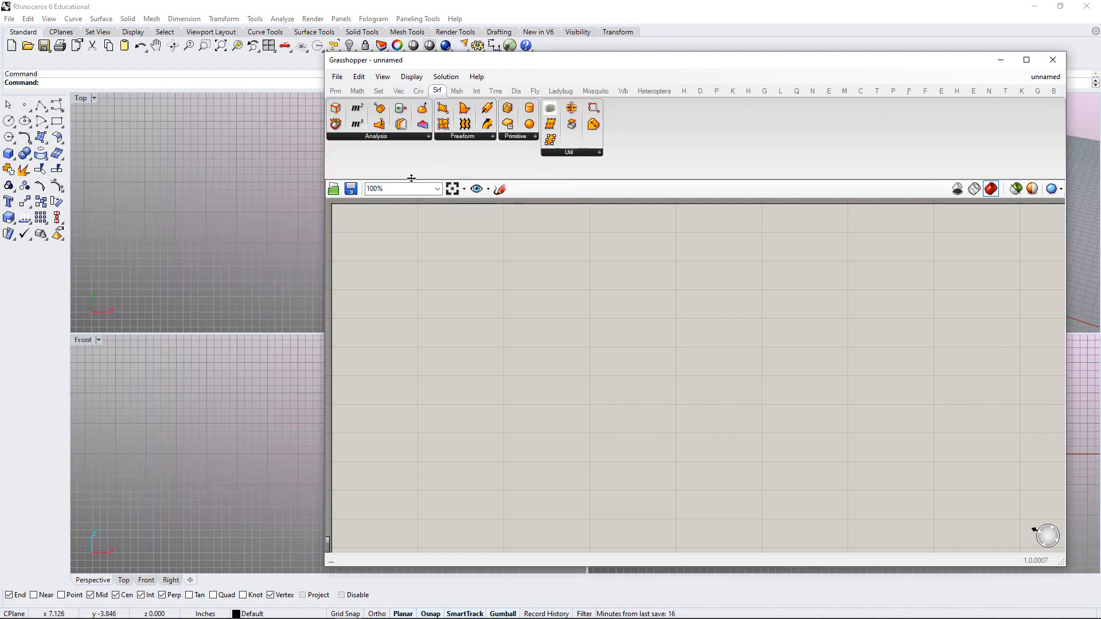
Maximize the Perspective viewport, hide its grid, and arrange the Grasshopper window beside the visible model area
left_click_drag(425, 63, 781, 71)
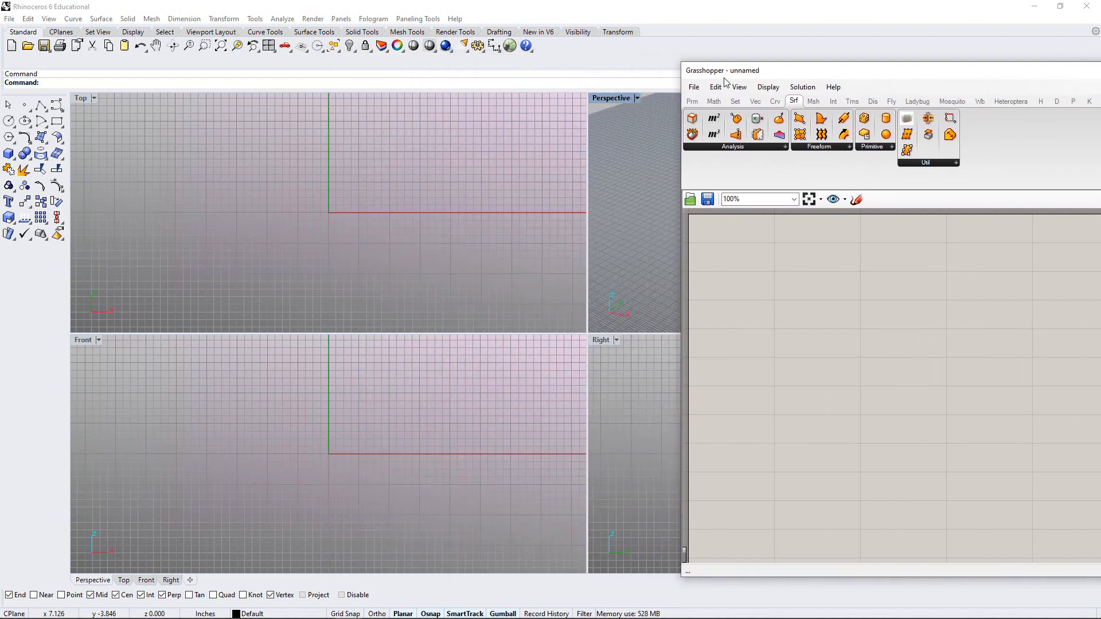
double_click(609, 98)
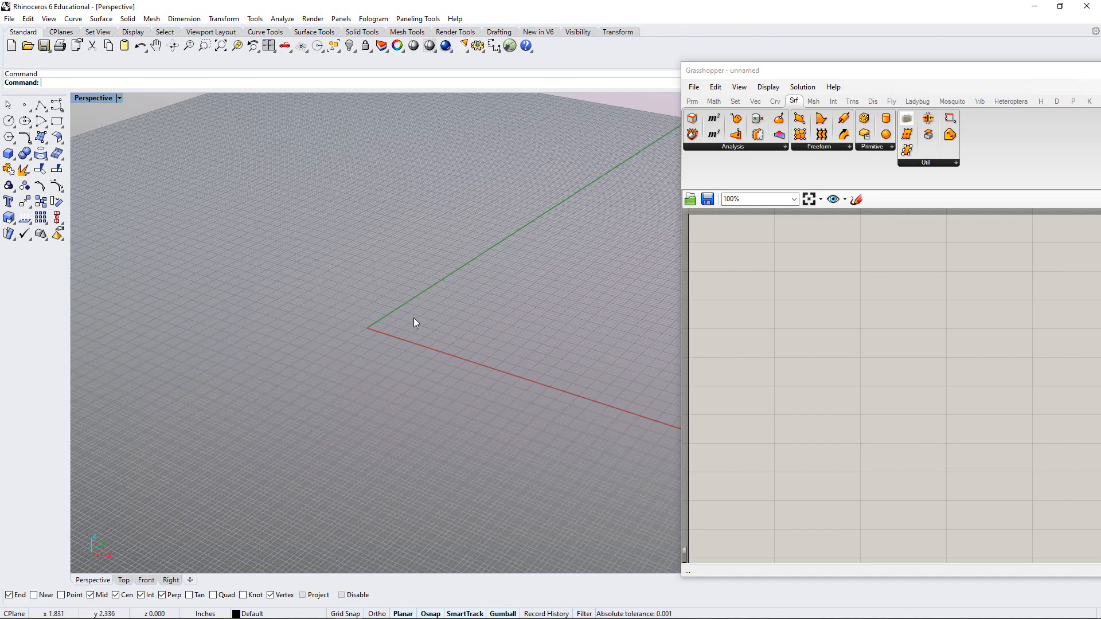
key("F7")
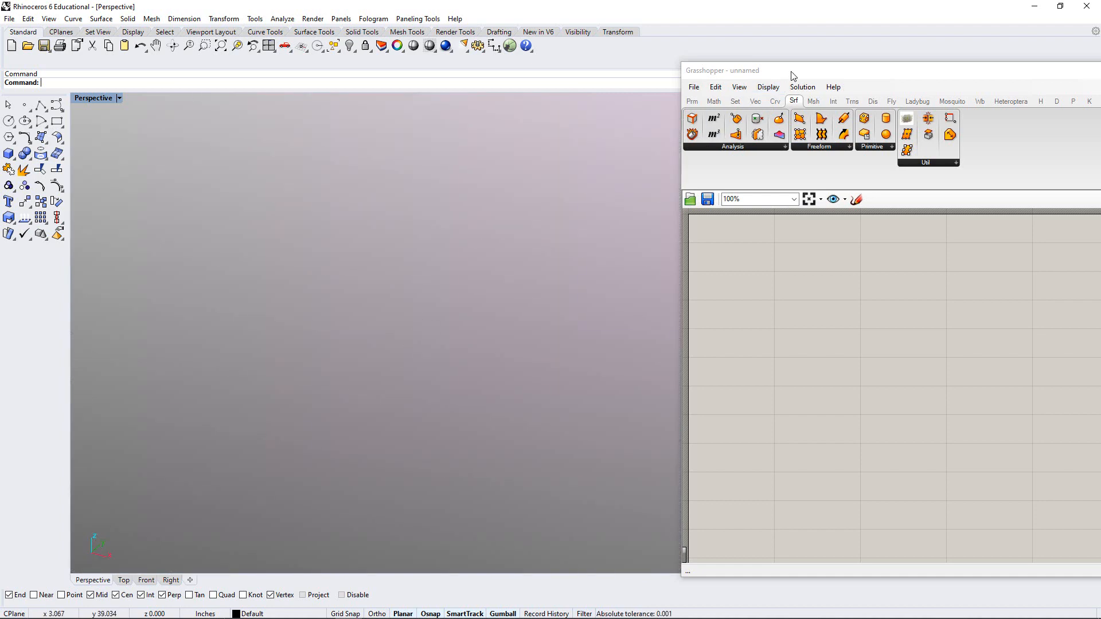
left_click_drag(783, 70, 573, 68)
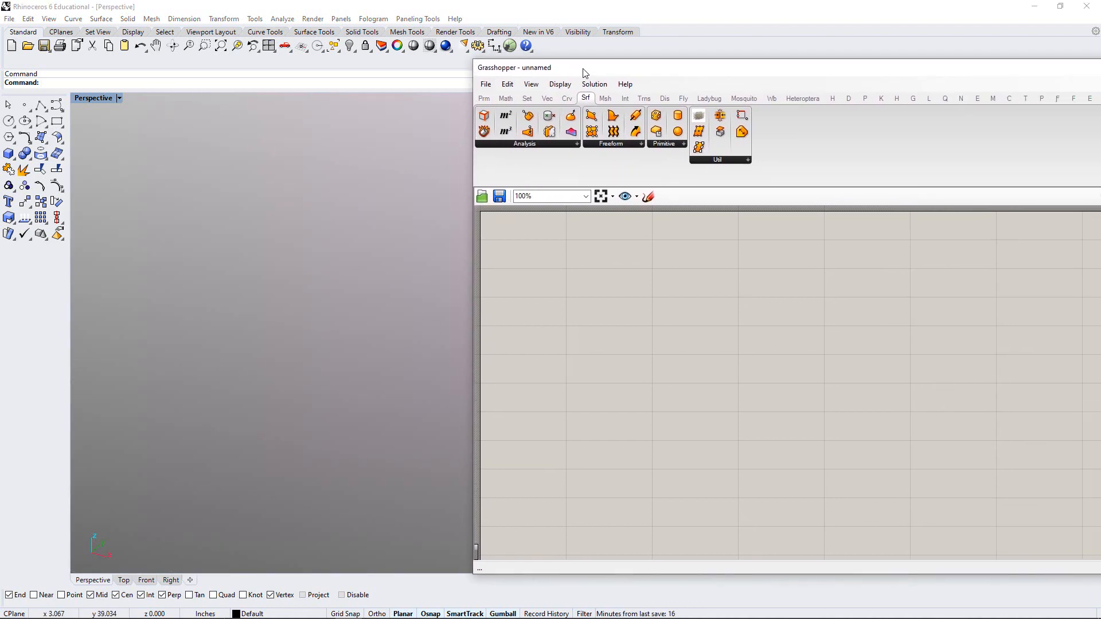
Place a Plane Surface component on the canvas, leaving room for inputs before it
left_click(670, 145)
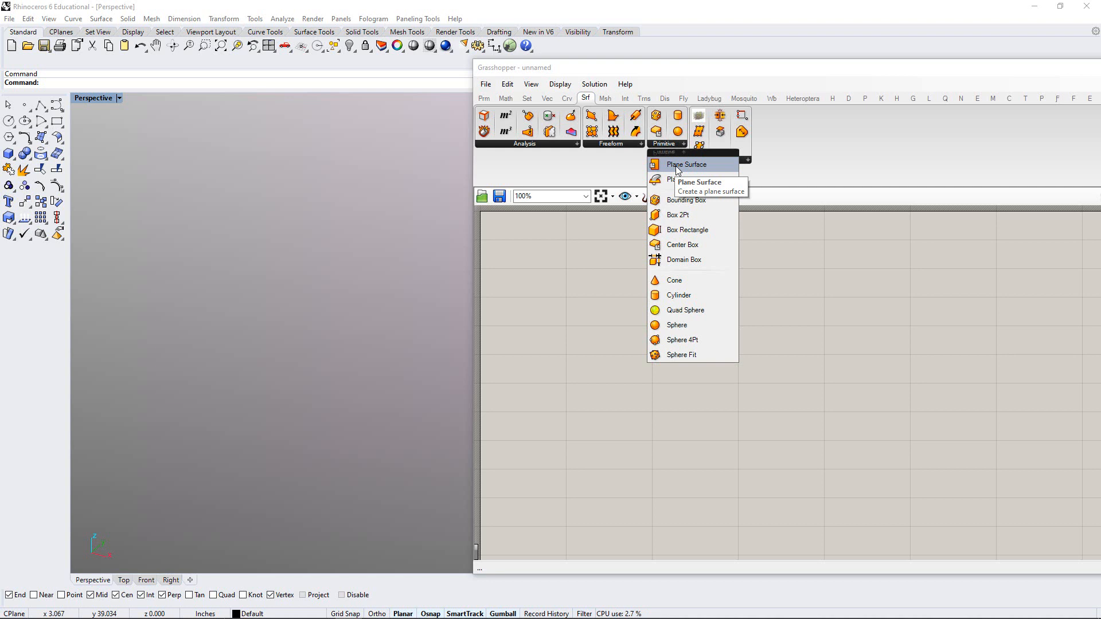
left_click(677, 168)
left_click(631, 317)
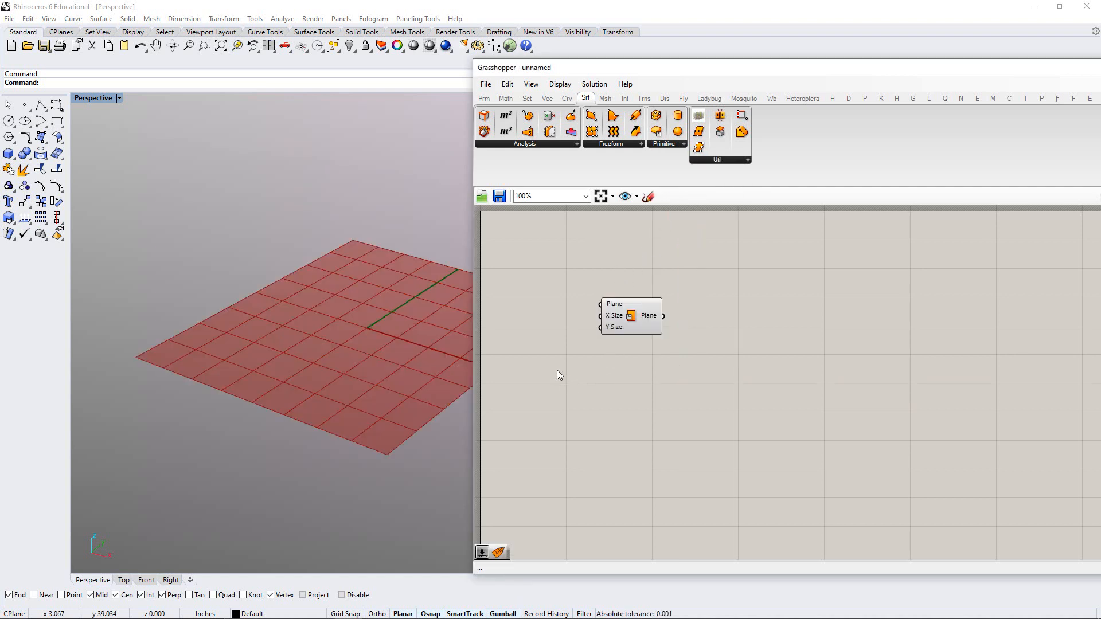
scroll(585, 342, "up", 2)
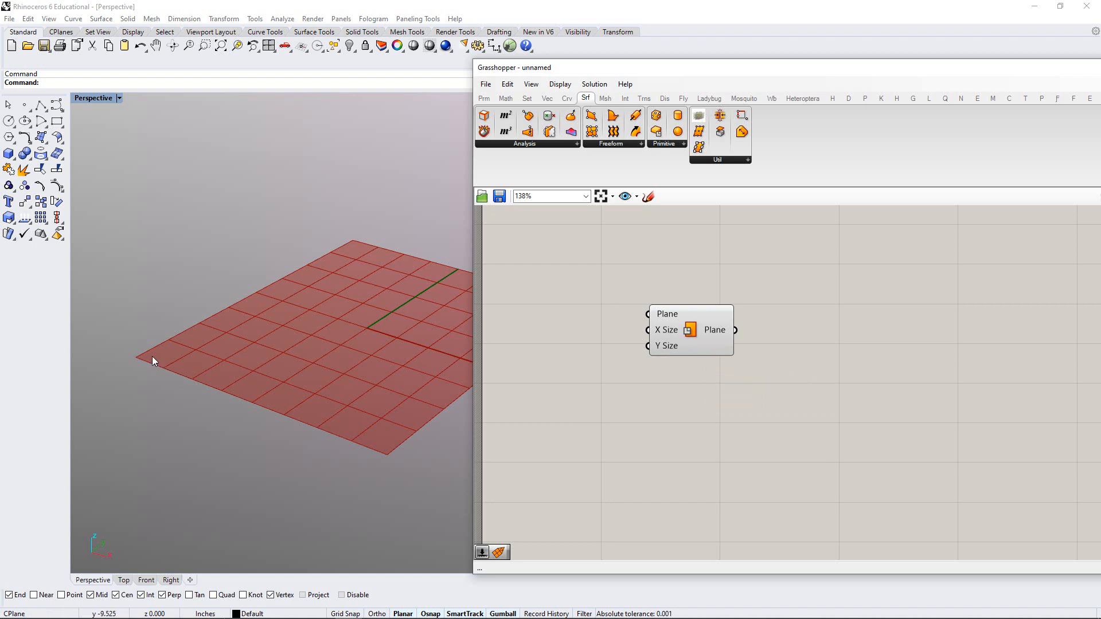
left_click_drag(694, 337, 719, 341)
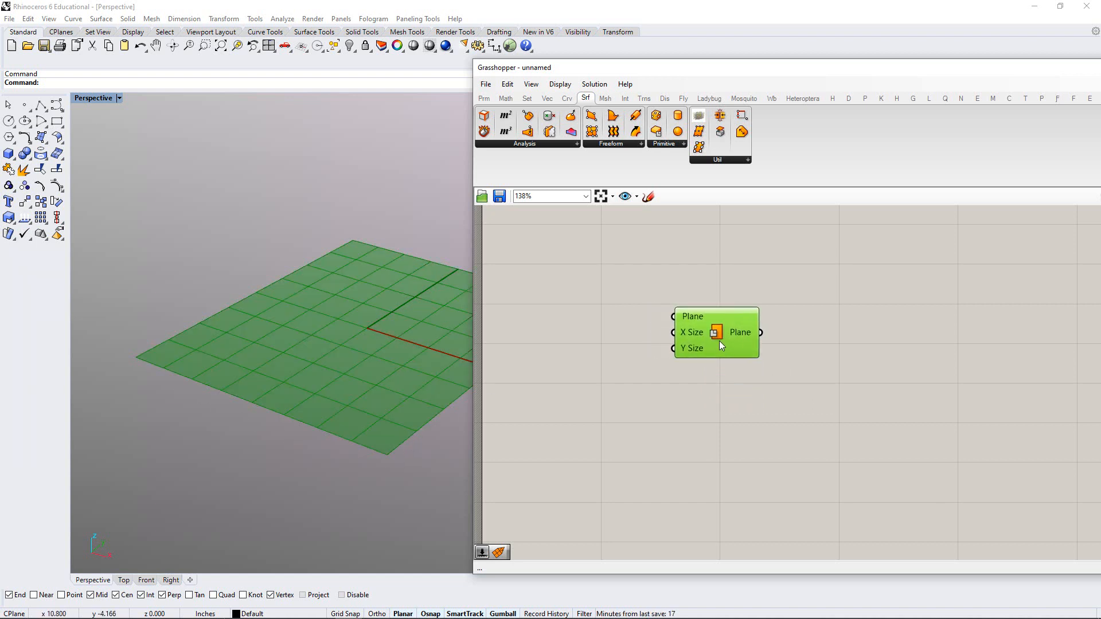
Add an integer number slider from 1 to 50 and connect it to the Plane Surface's X Size and Y Size
double_click(562, 335)
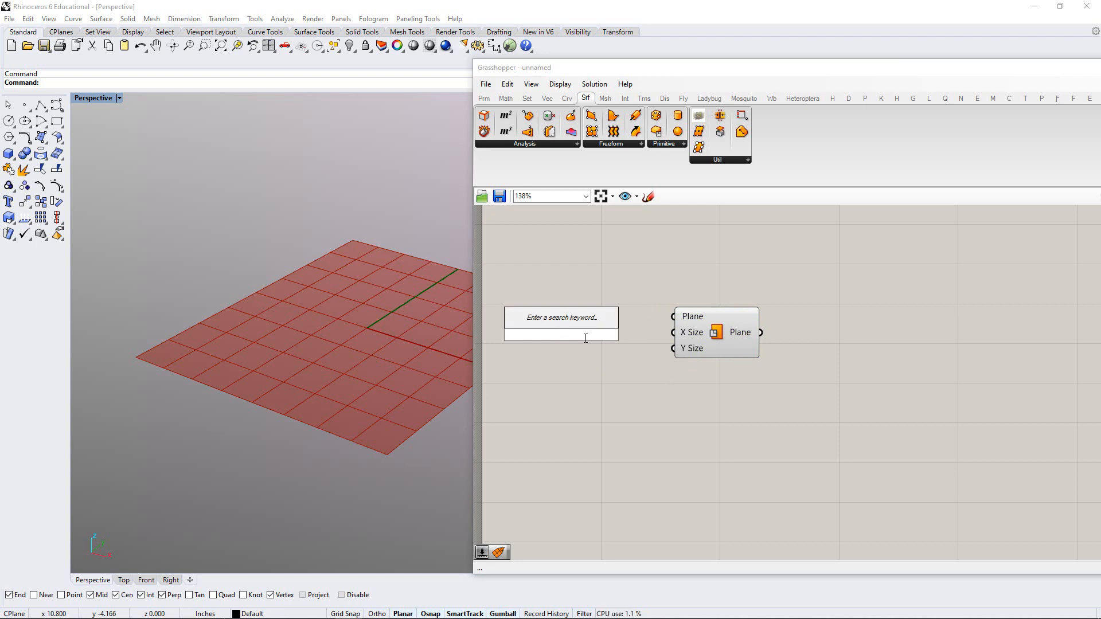
type("1<")
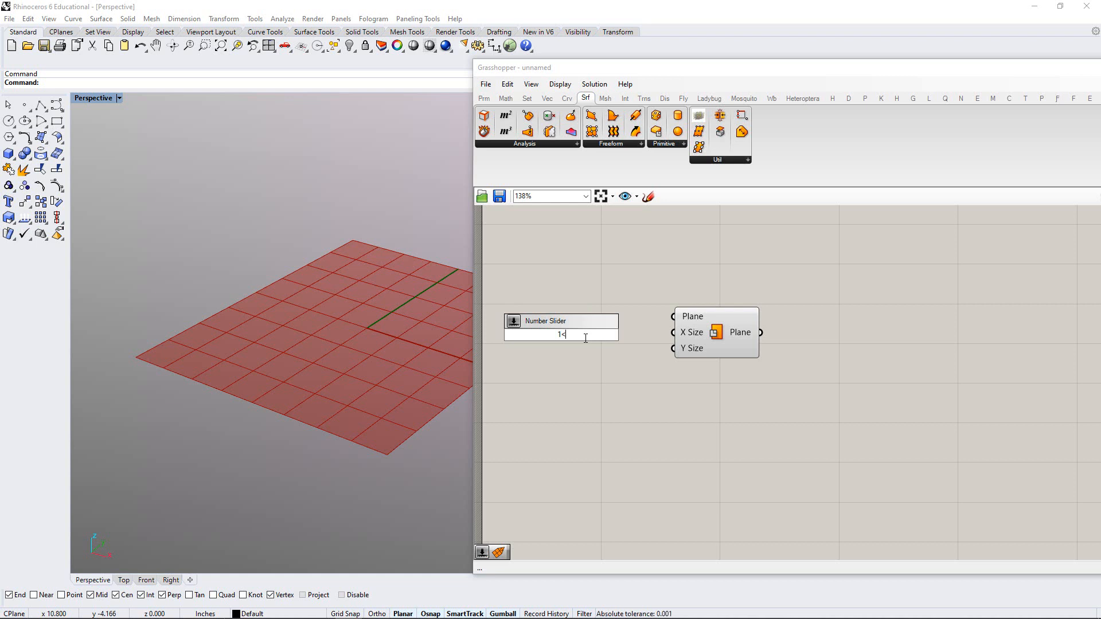
type("10")
key("Return")
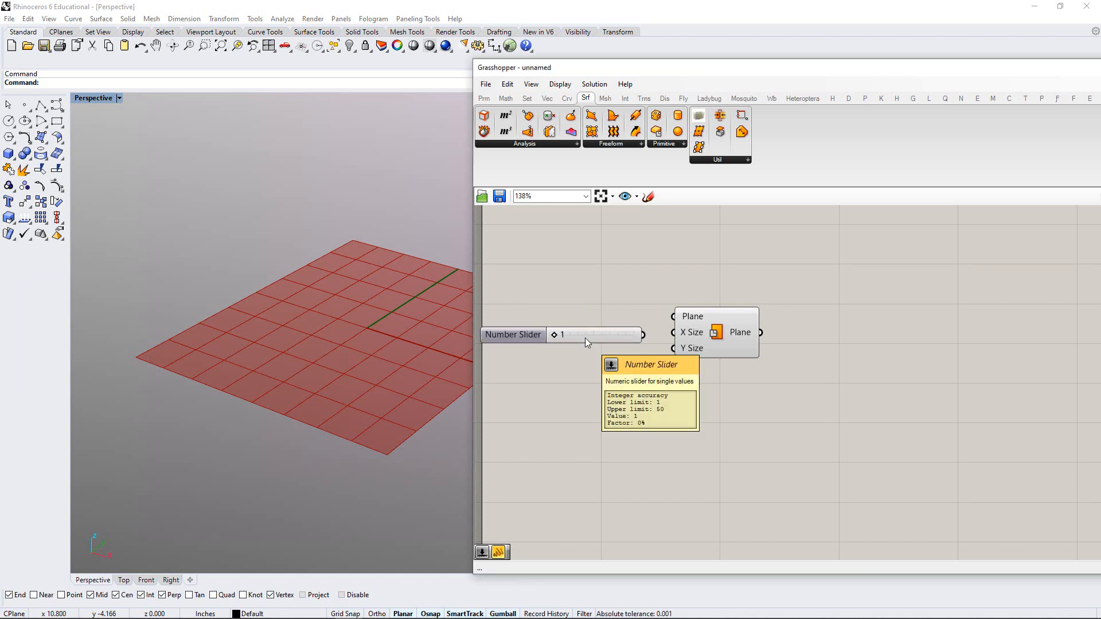
left_click_drag(713, 337, 756, 332)
left_click(693, 356)
left_click_drag(609, 333, 718, 349)
left_click(627, 356)
left_click_drag(628, 335, 632, 342)
left_click(614, 363)
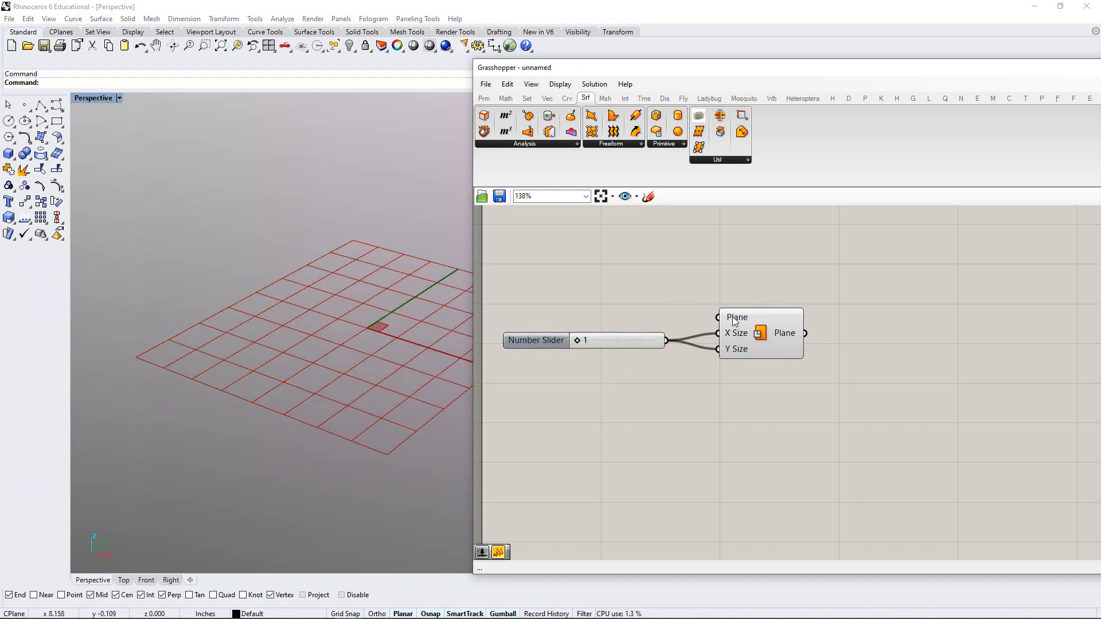
Set Grasshopper's preview plane size to 1
left_click(561, 84)
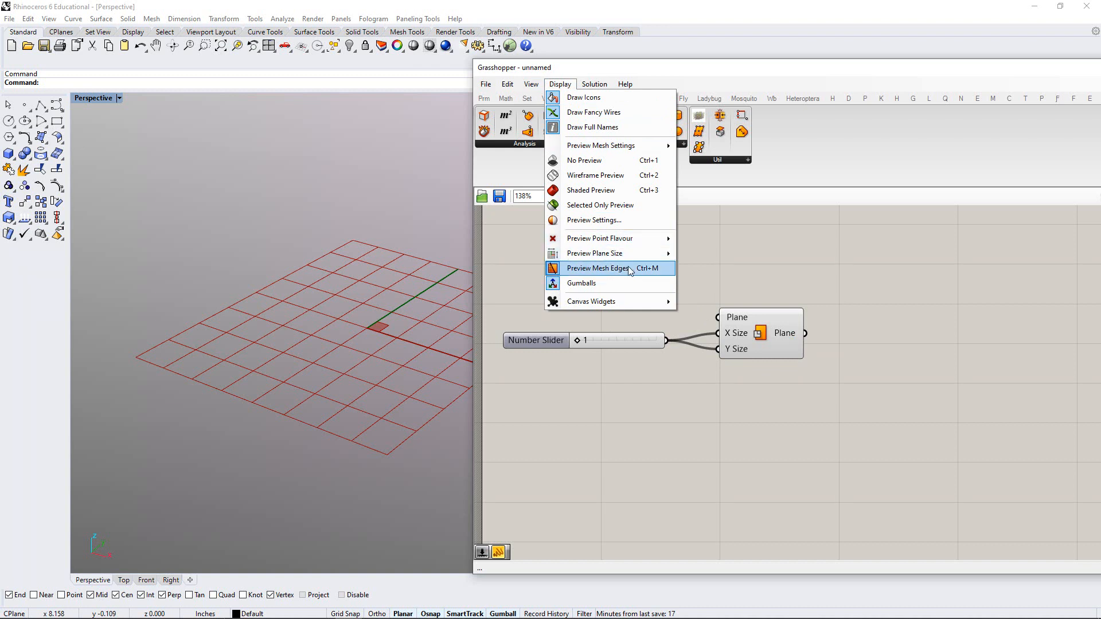
mouse_move(636, 251)
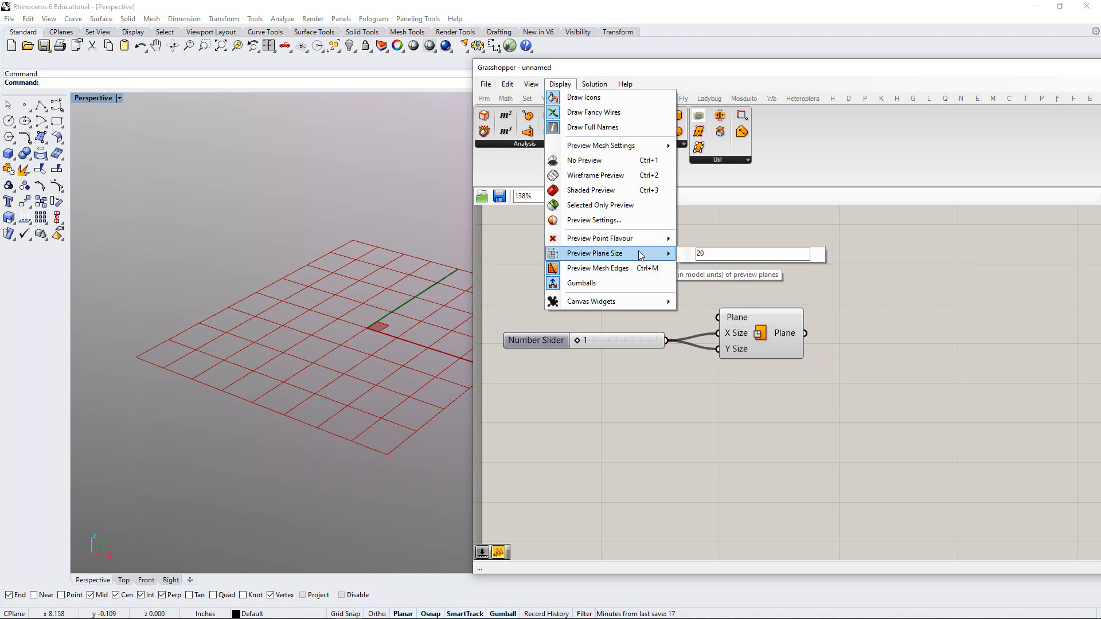
left_click(696, 254)
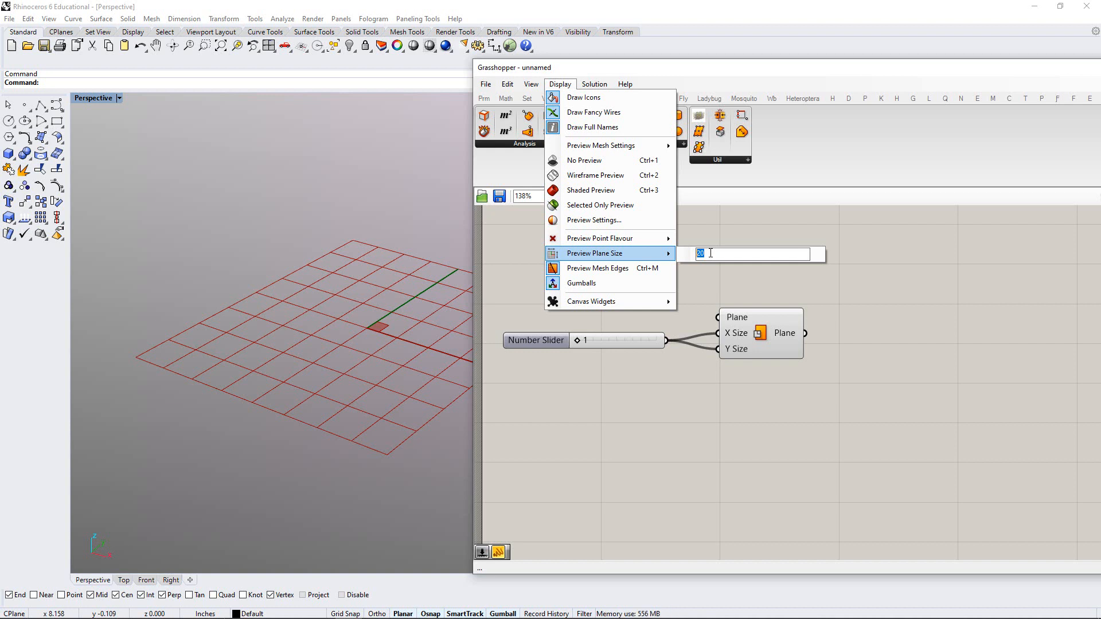
type("1")
key("Return")
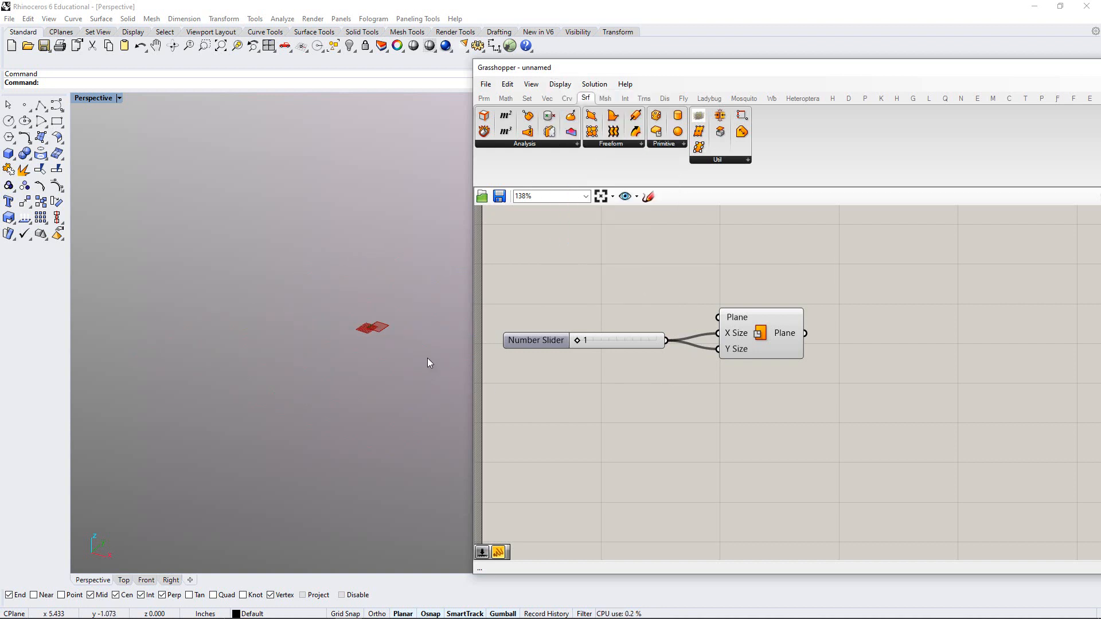
Set the number slider driving the plane surface's X and Y size to 9
scroll(379, 340, "up", 5)
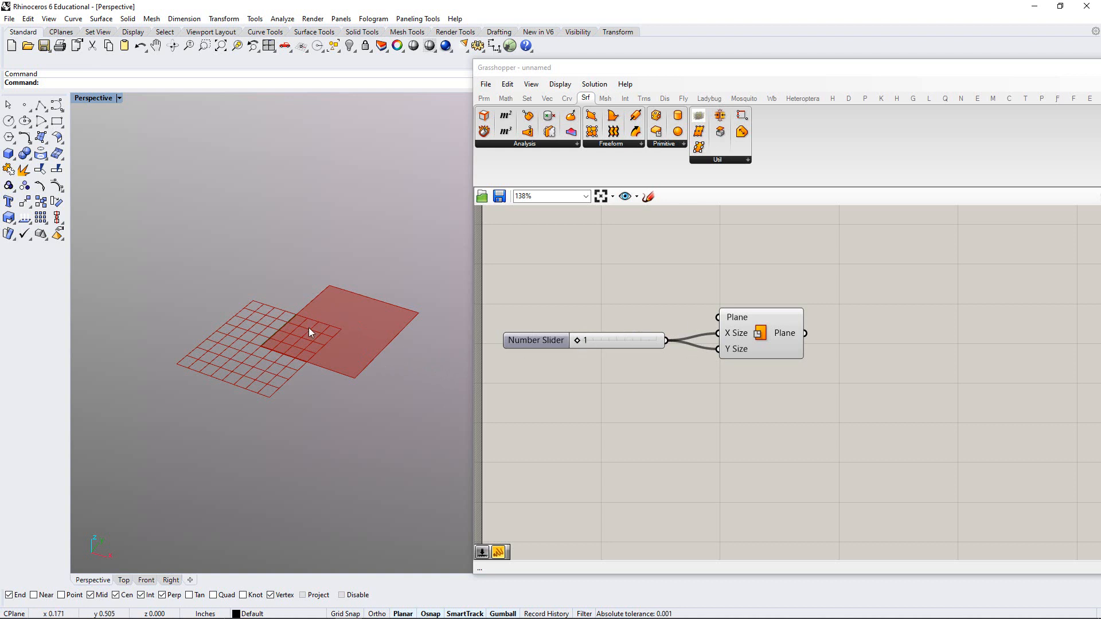
left_click_drag(577, 343, 588, 343)
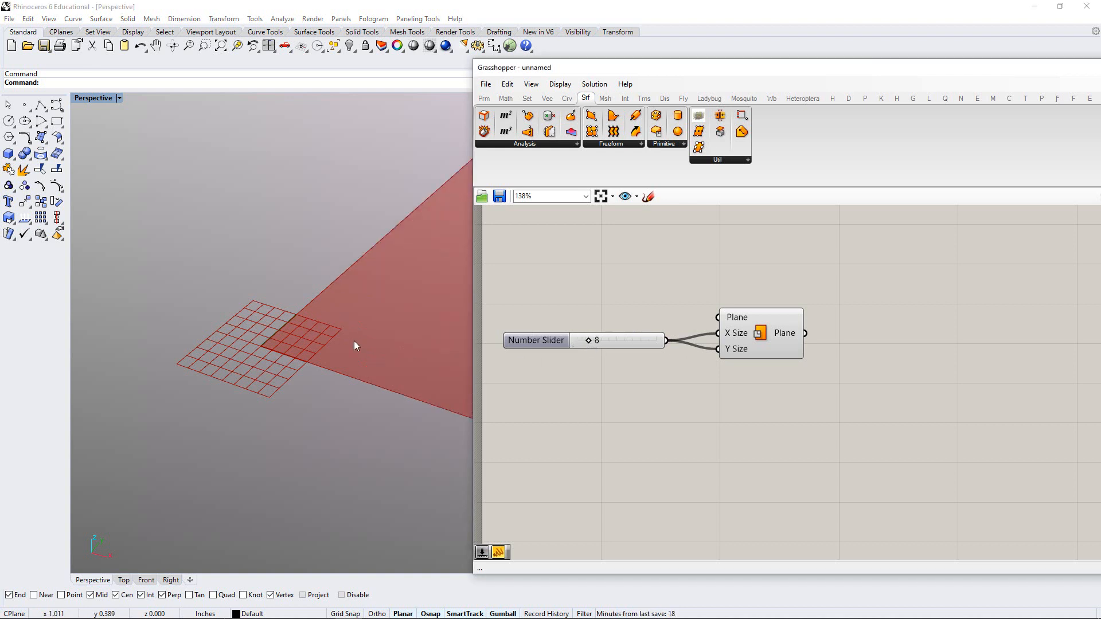
scroll(310, 368, "down", 5)
scroll(322, 361, "up", 1)
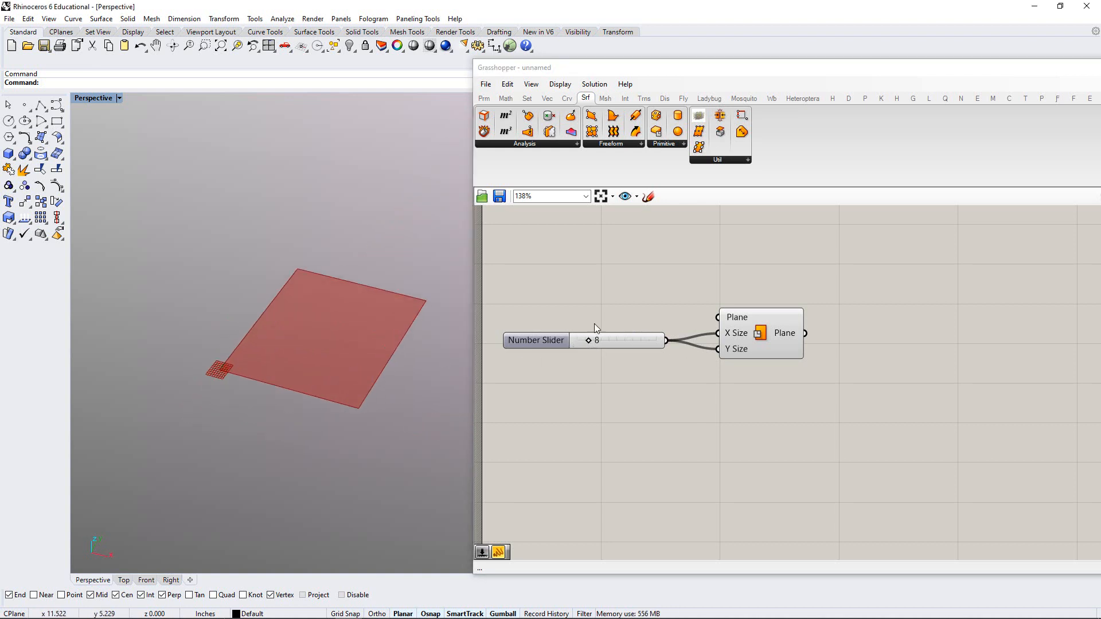
mouse_move(592, 342)
left_mouse_down()
mouse_move(602, 345)
mouse_move(591, 346)
left_mouse_up()
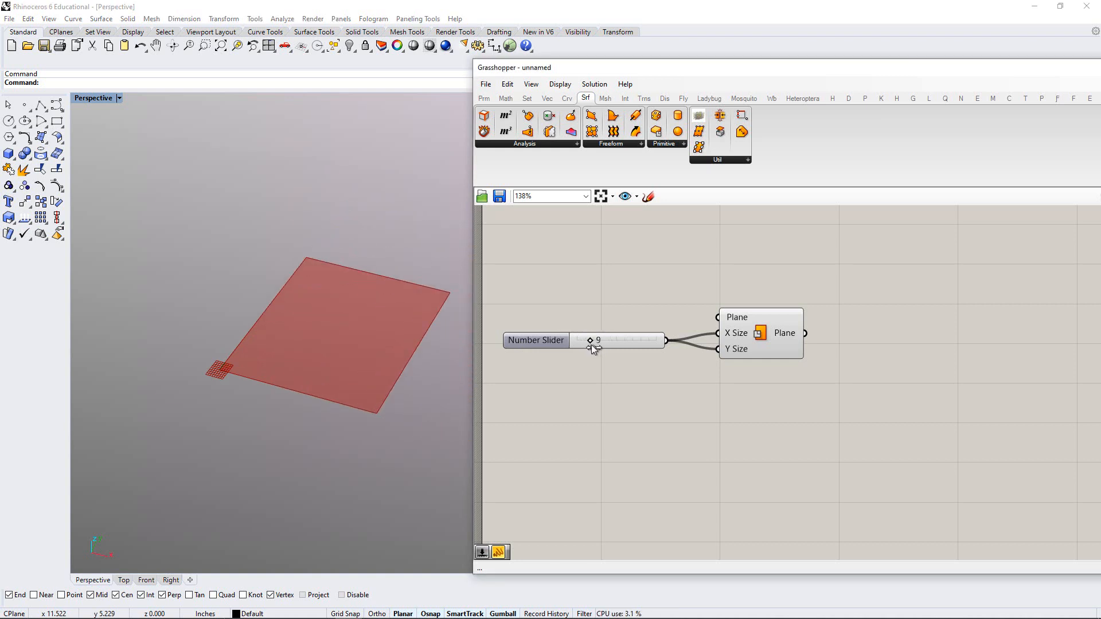
scroll(401, 344, "up", 2)
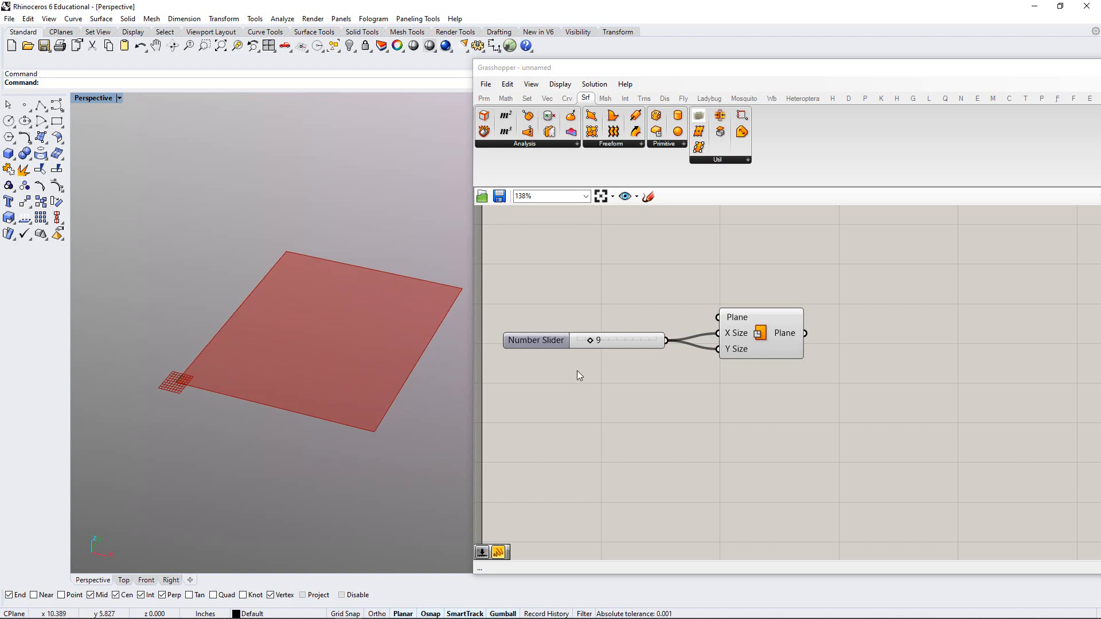
Set the number slider driving the plane surface's X and Y size to 50 and fit the enlarged plane in view
double_click(611, 342)
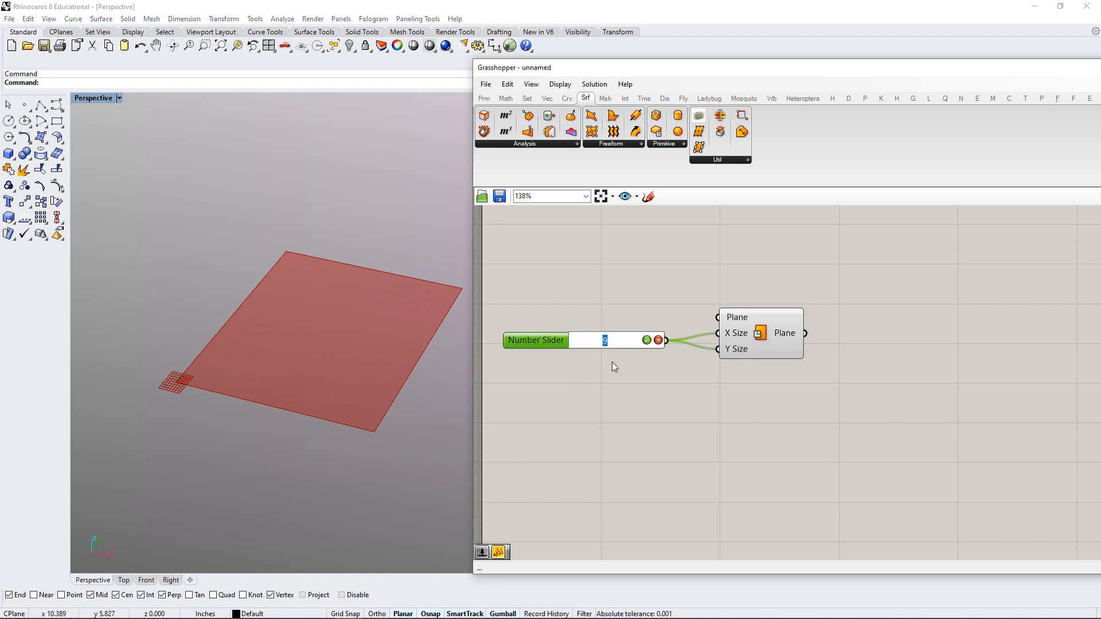
type("50")
left_click(646, 340)
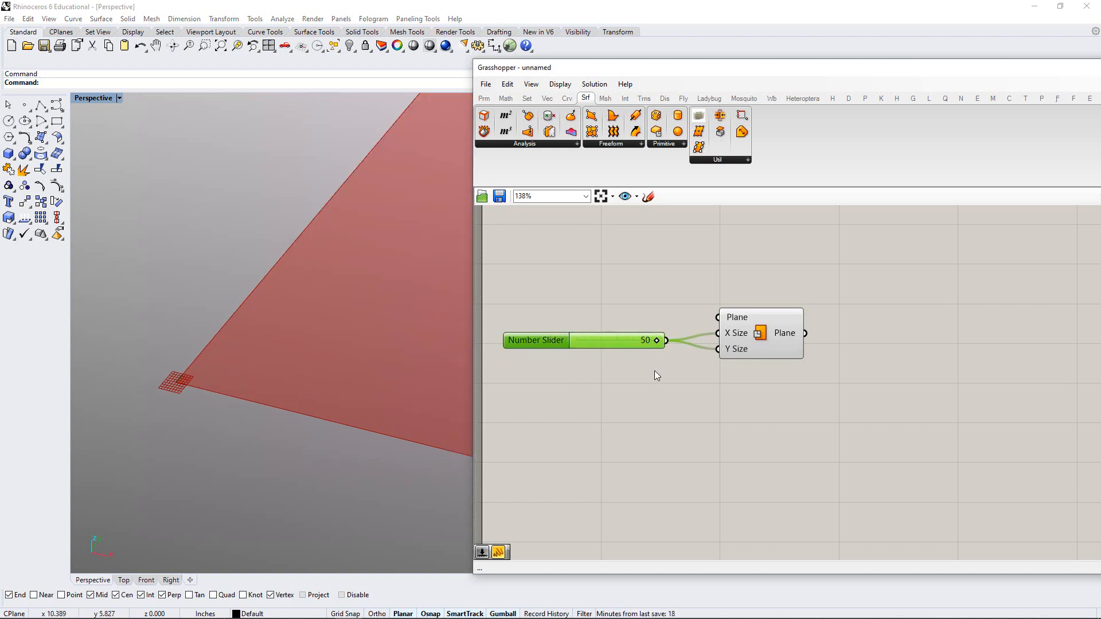
scroll(343, 361, "down", 6)
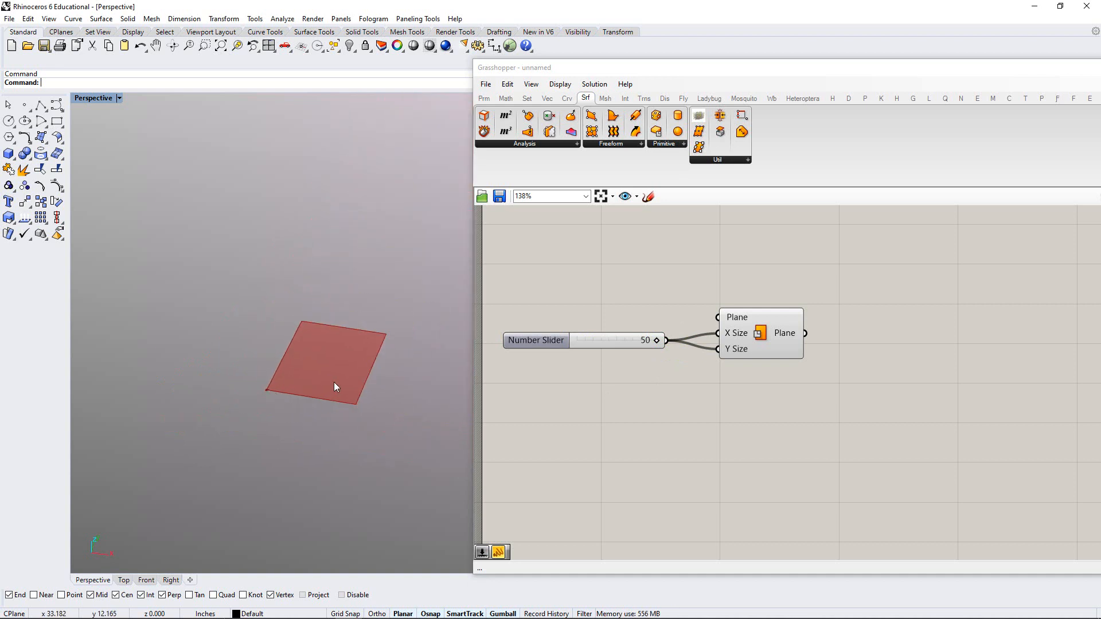
right_click_drag(377, 380, 348, 363)
scroll(318, 332, "up", 2)
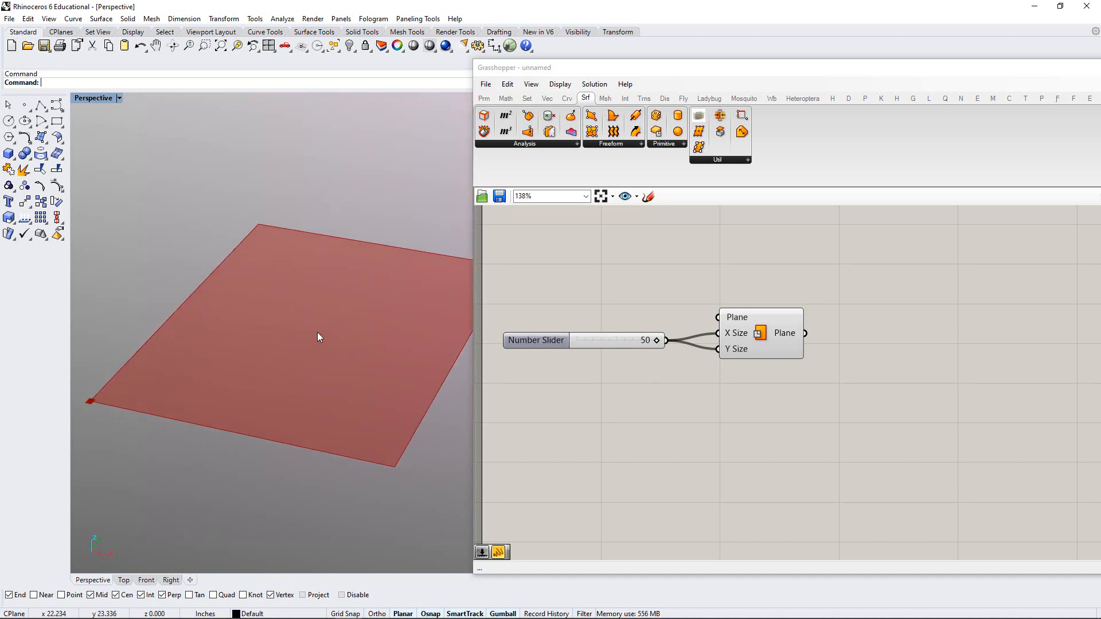
left_click(583, 364)
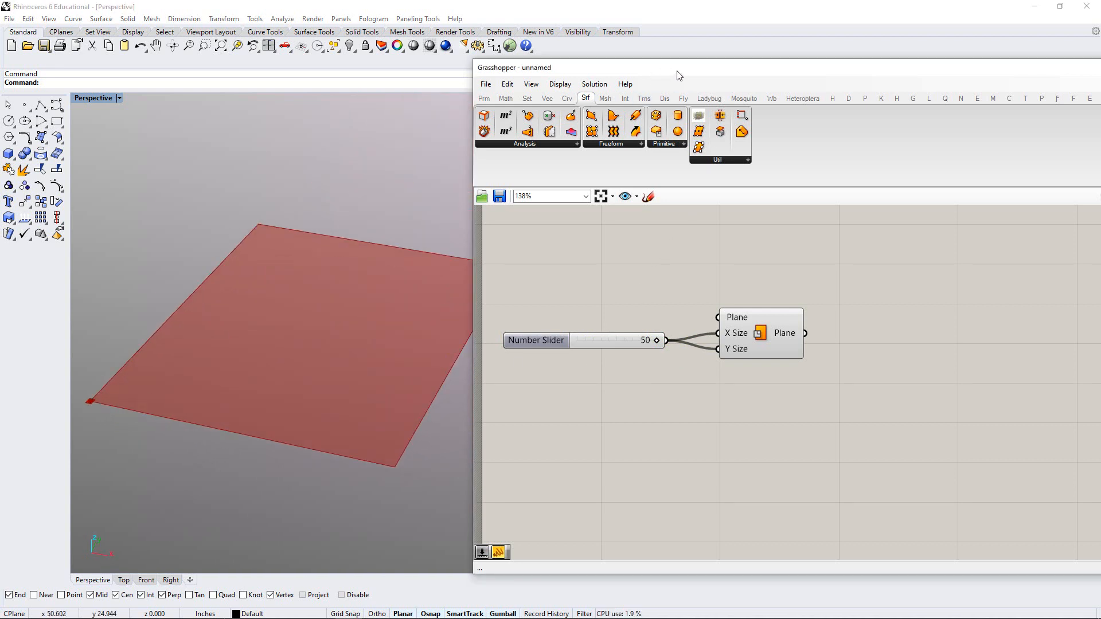
Add a Mesh Surface component after the Plane Surface and connect the plane output to its Surface input
left_click_drag(680, 70, 620, 64)
right_click_drag(618, 316, 623, 298)
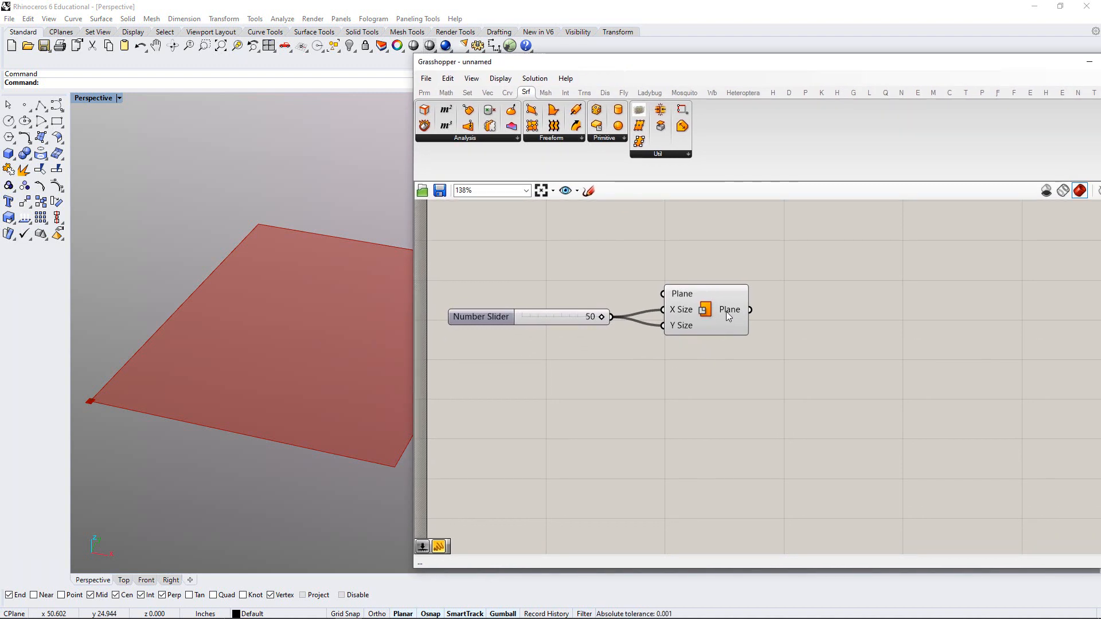
mouse_move(727, 316)
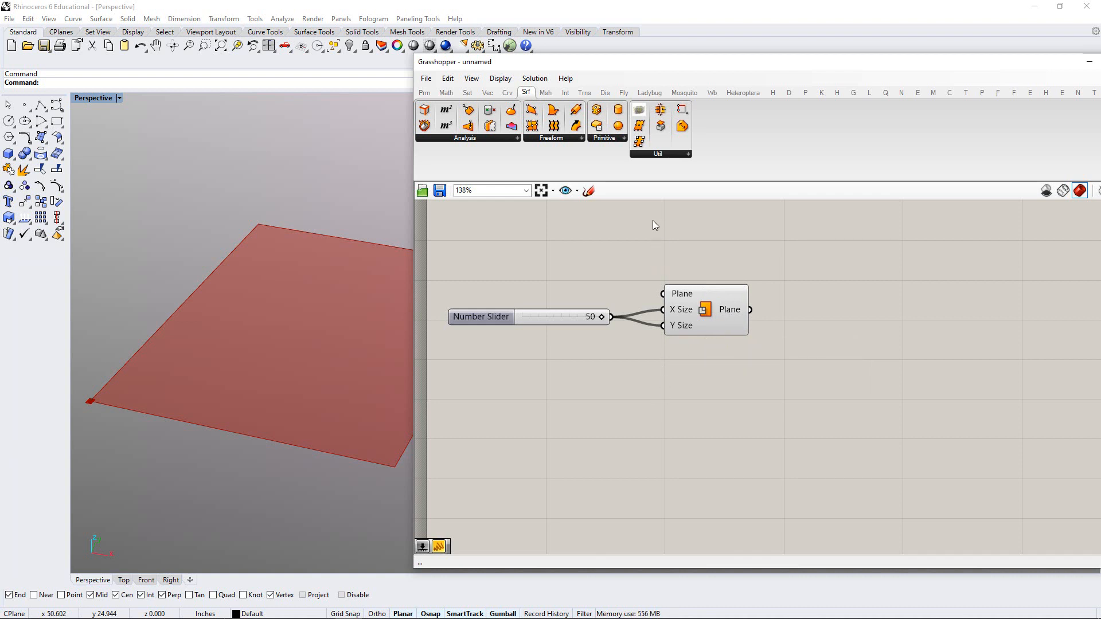
left_click_drag(608, 67, 585, 52)
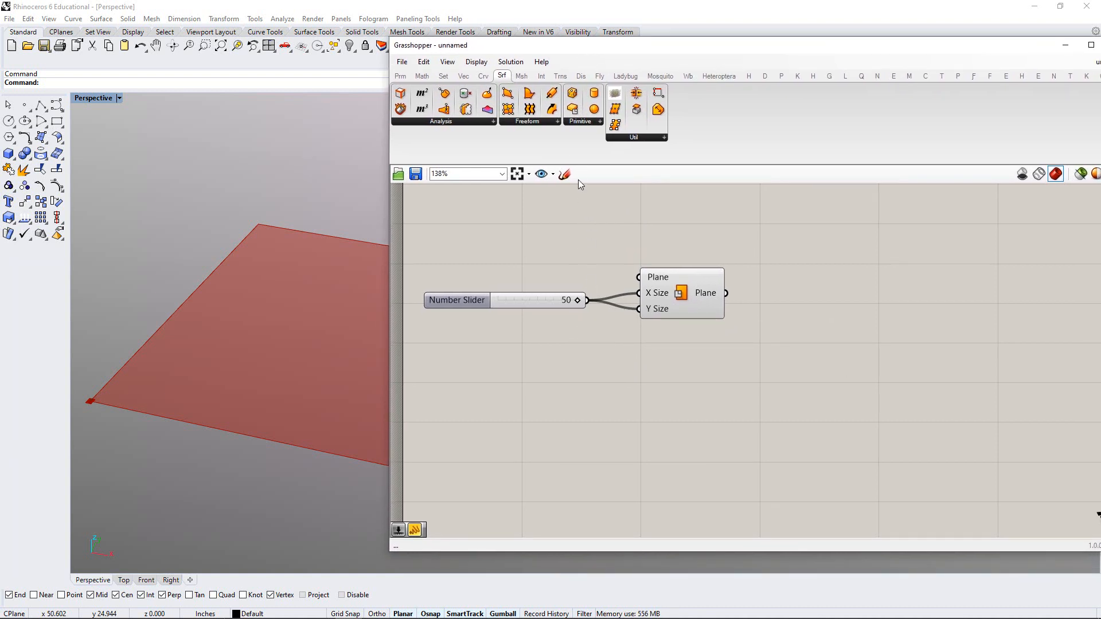
left_click(522, 76)
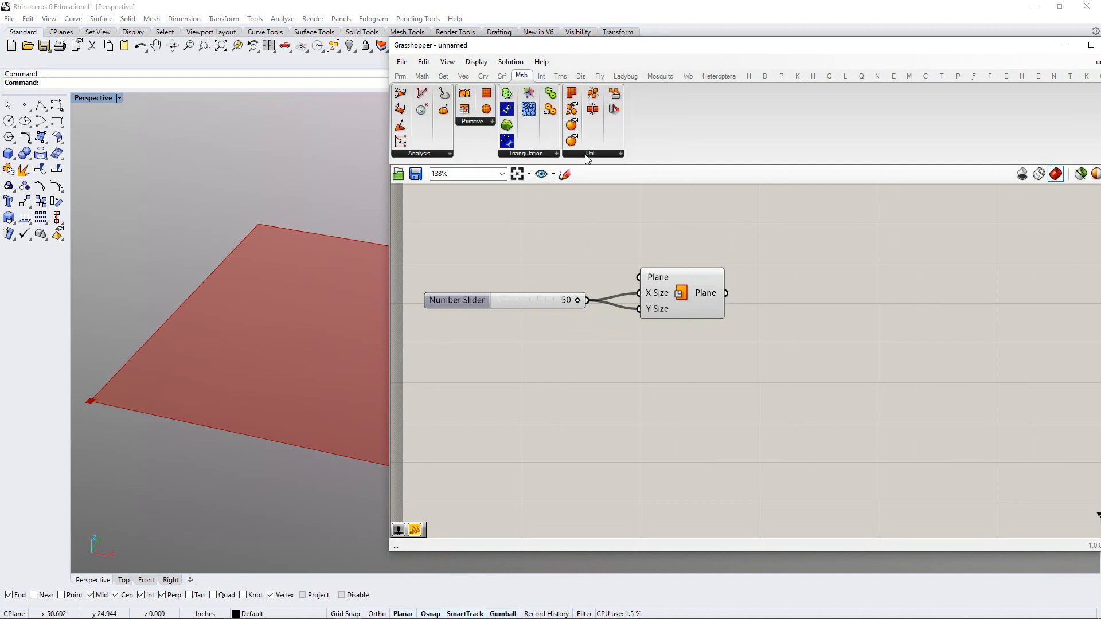
left_click(586, 155)
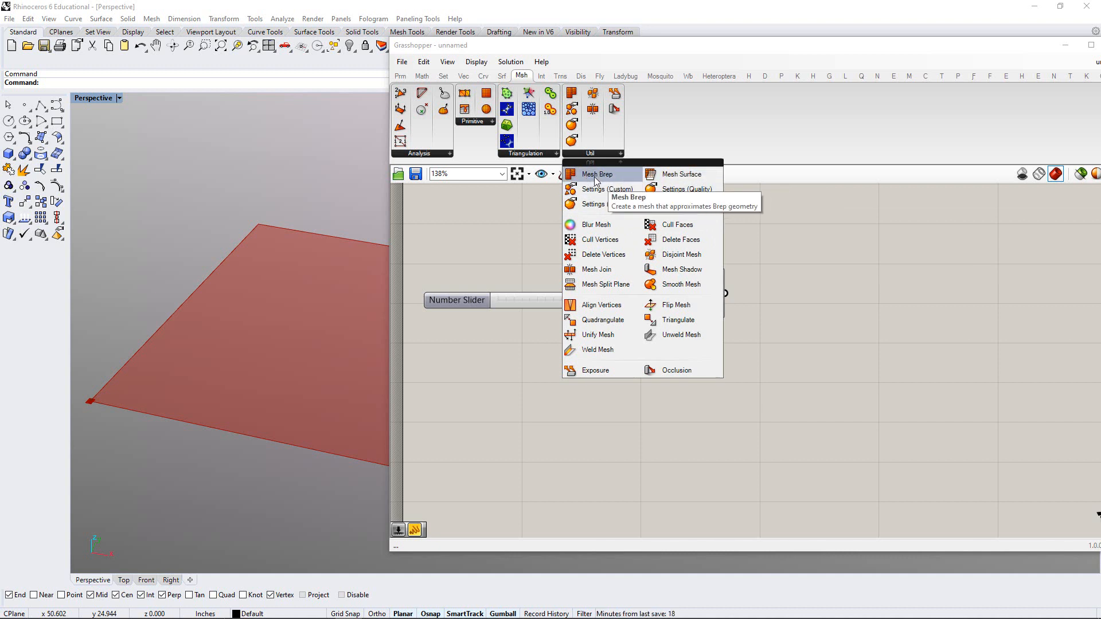
left_click(666, 177)
left_click(849, 304)
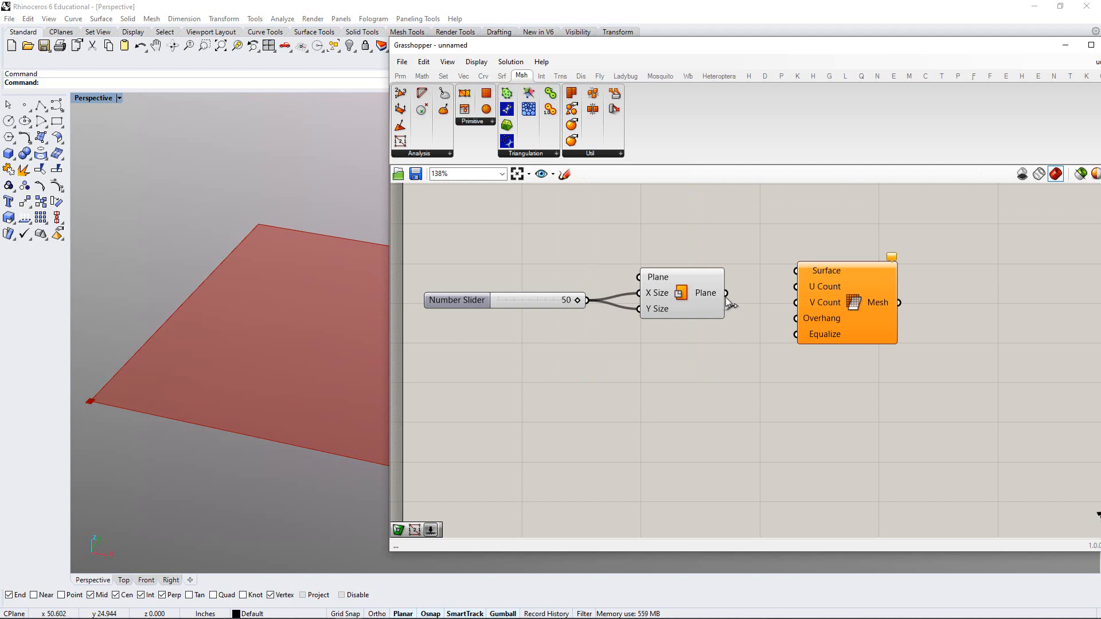
left_click_drag(727, 293, 797, 272)
left_click_drag(849, 303, 835, 319)
left_click(766, 353)
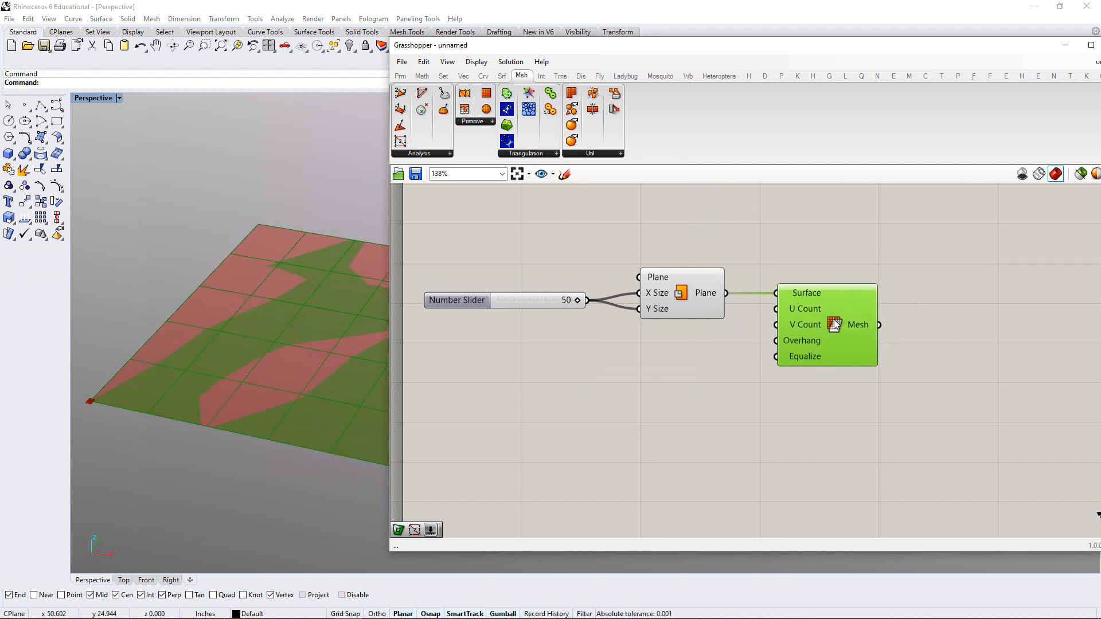
left_click(748, 365)
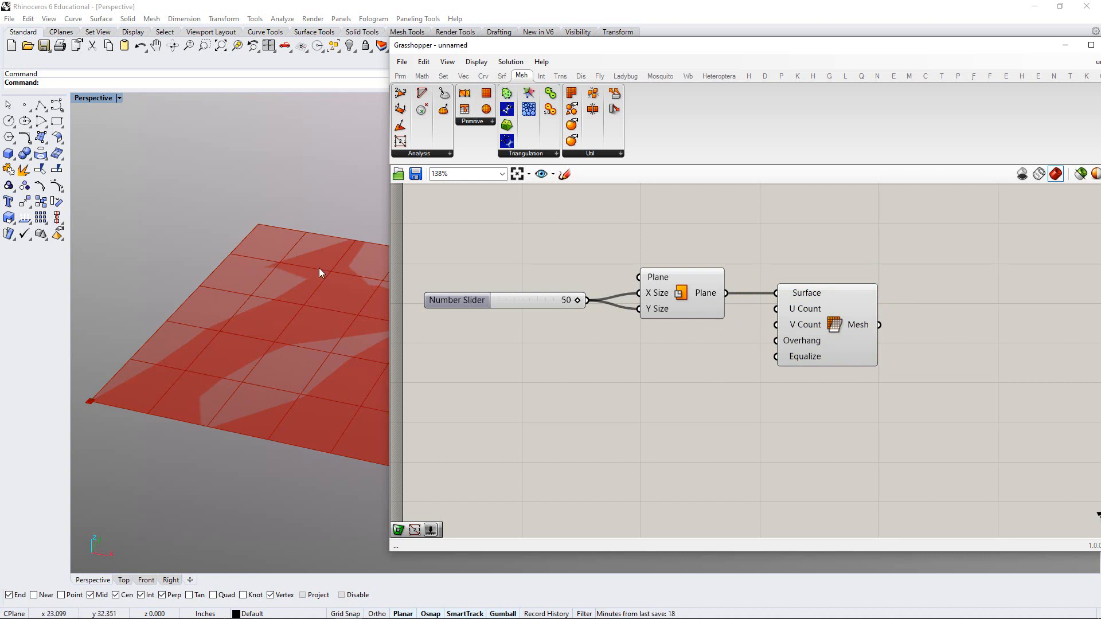
Compare the plane surface with its mesh in the viewport, selecting each component and temporarily hiding the plane's preview
left_click(664, 292)
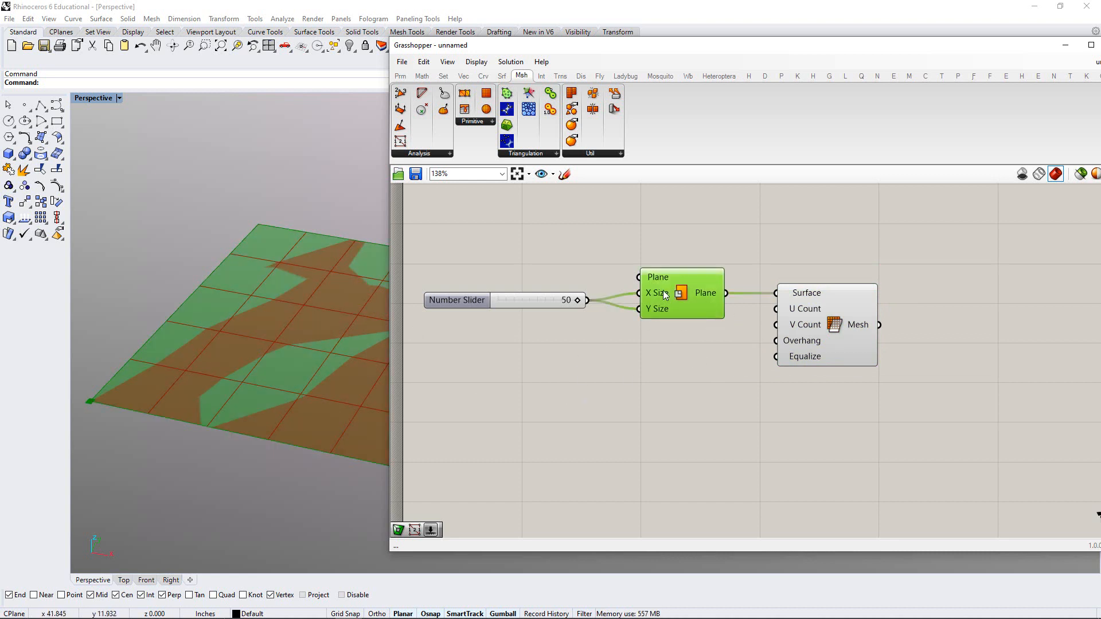
left_click(666, 342)
left_click(853, 327)
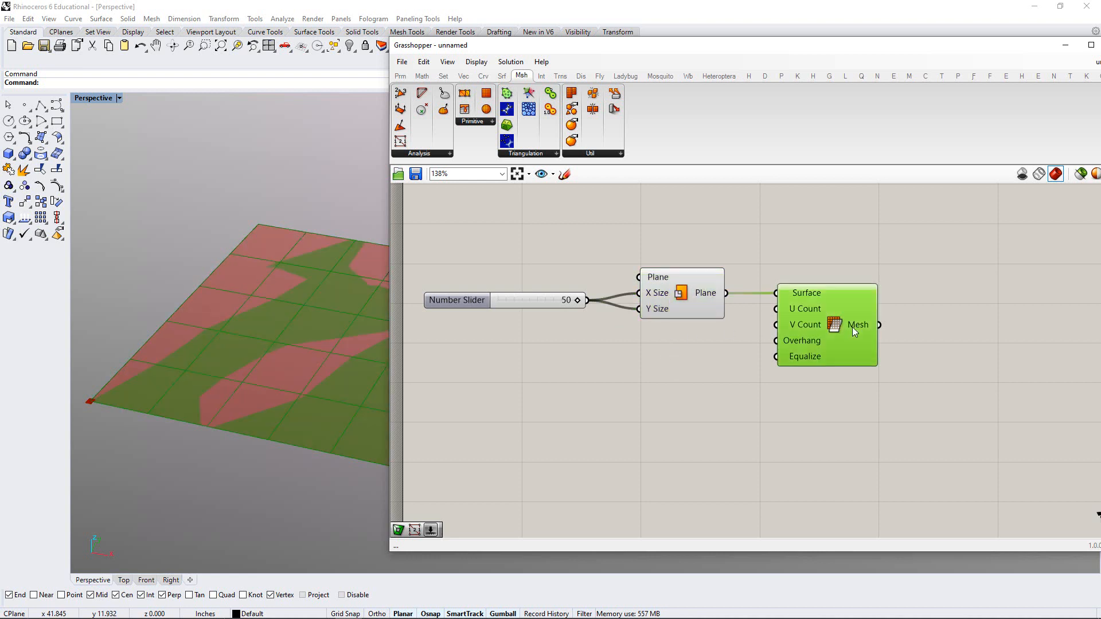
left_click(700, 356)
left_click(687, 294)
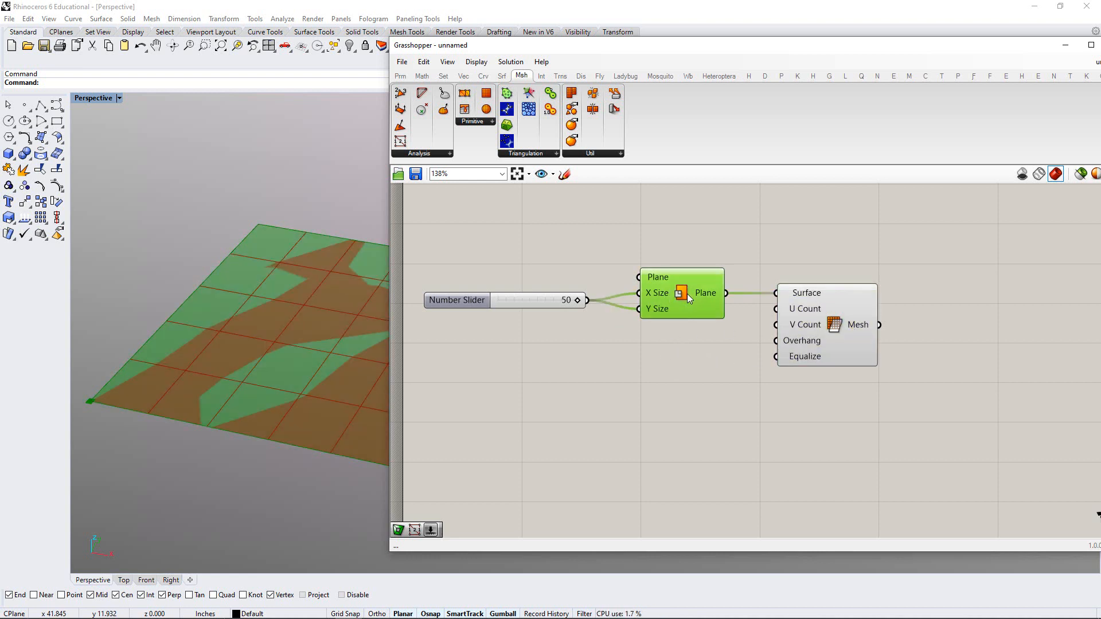
left_click(691, 339)
left_click(688, 298)
left_click(663, 393)
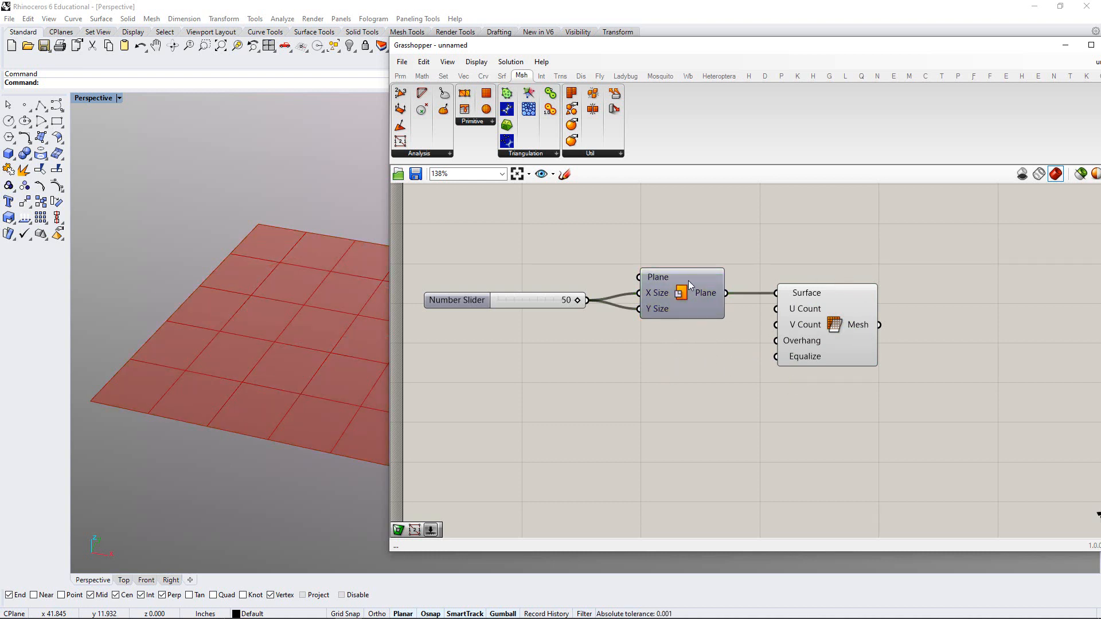
left_click(676, 297)
left_click(647, 374)
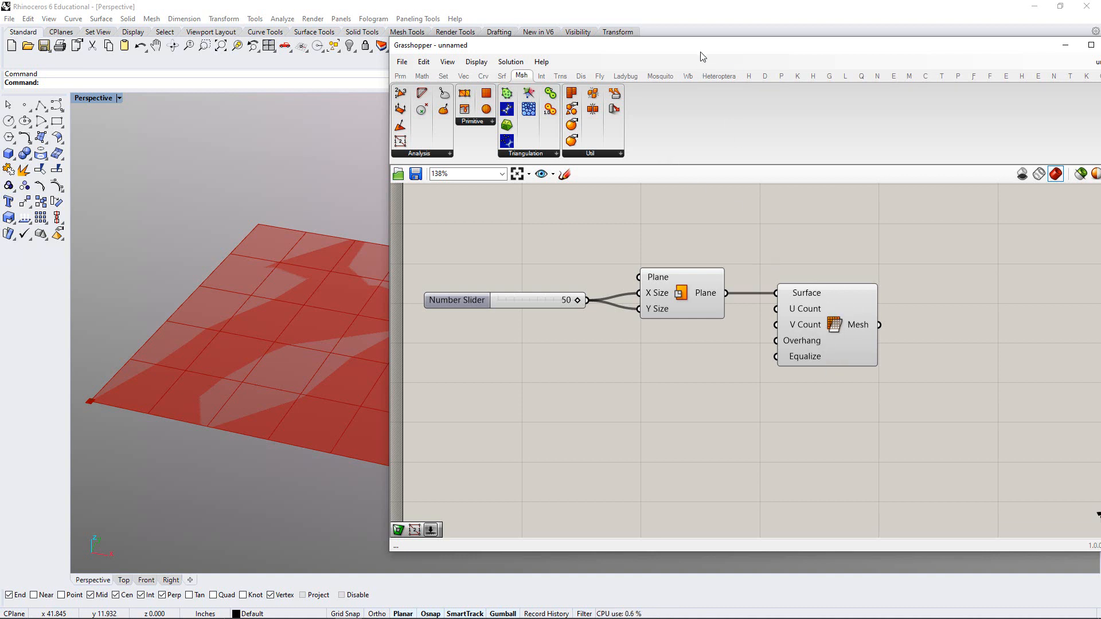
Look through Kangaroo's mesh components and delete the Mesh Surface component from the canvas
left_click_drag(701, 51, 643, 54)
left_click(740, 78)
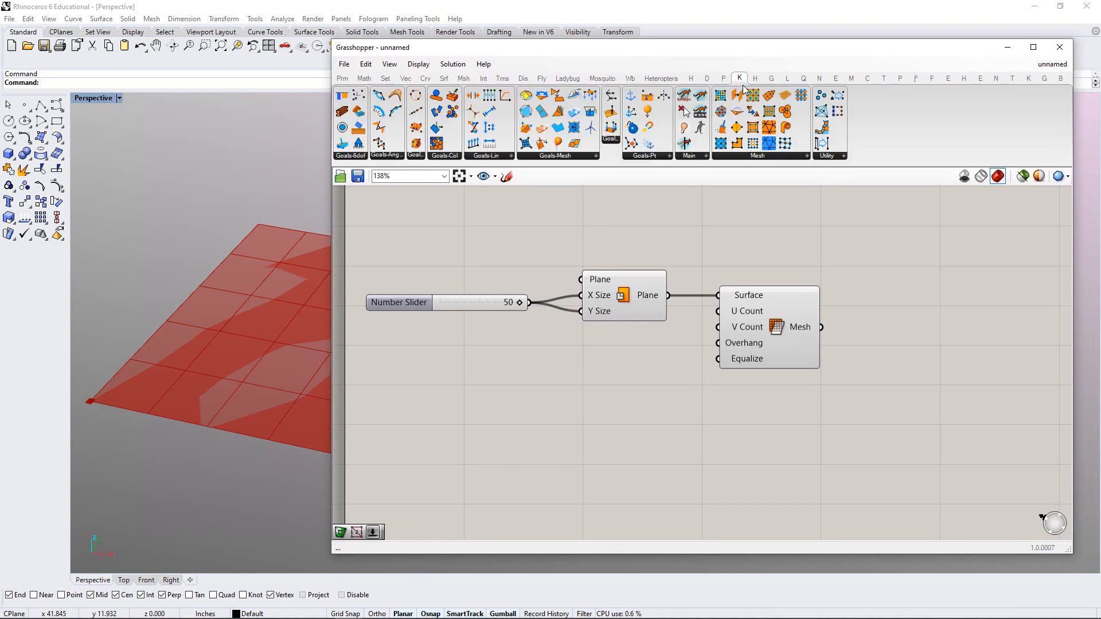
left_click(774, 156)
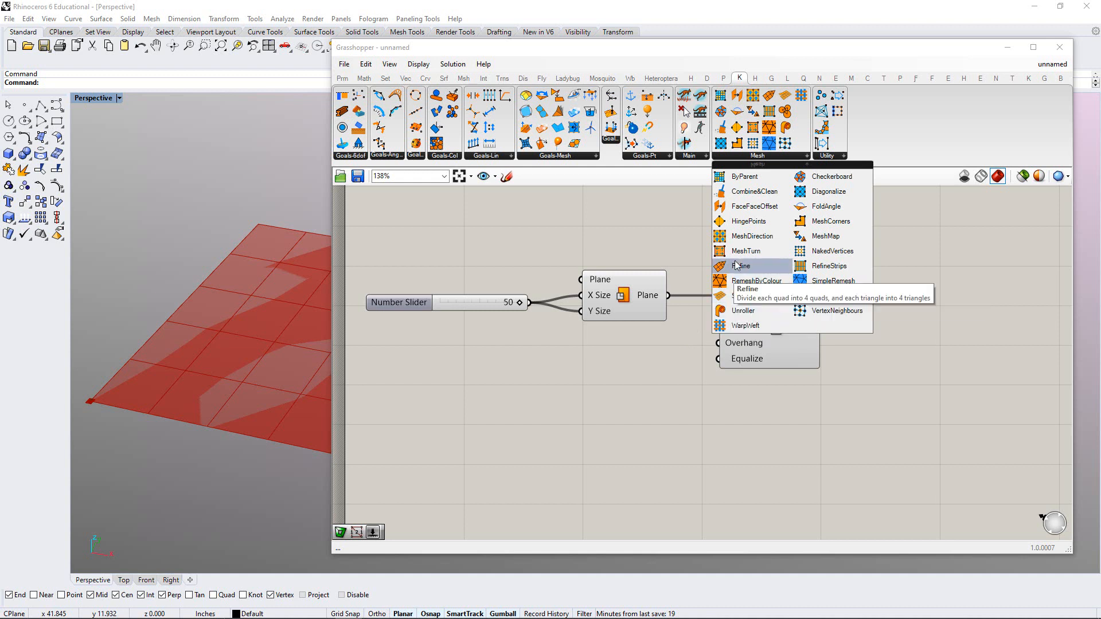
left_click(648, 367)
left_click(768, 312)
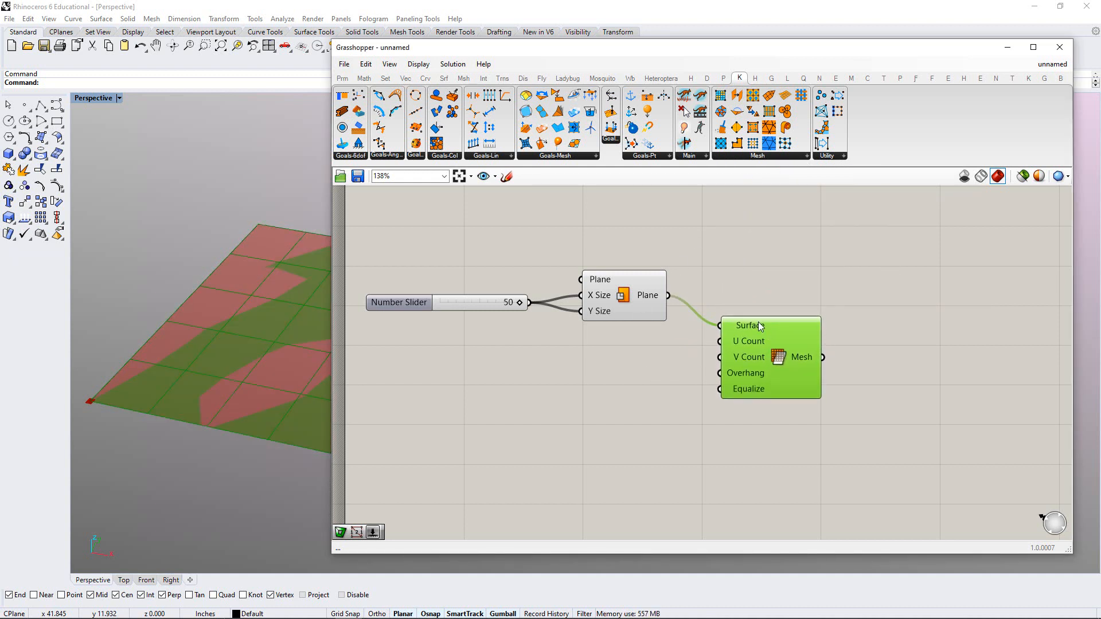
key("Delete")
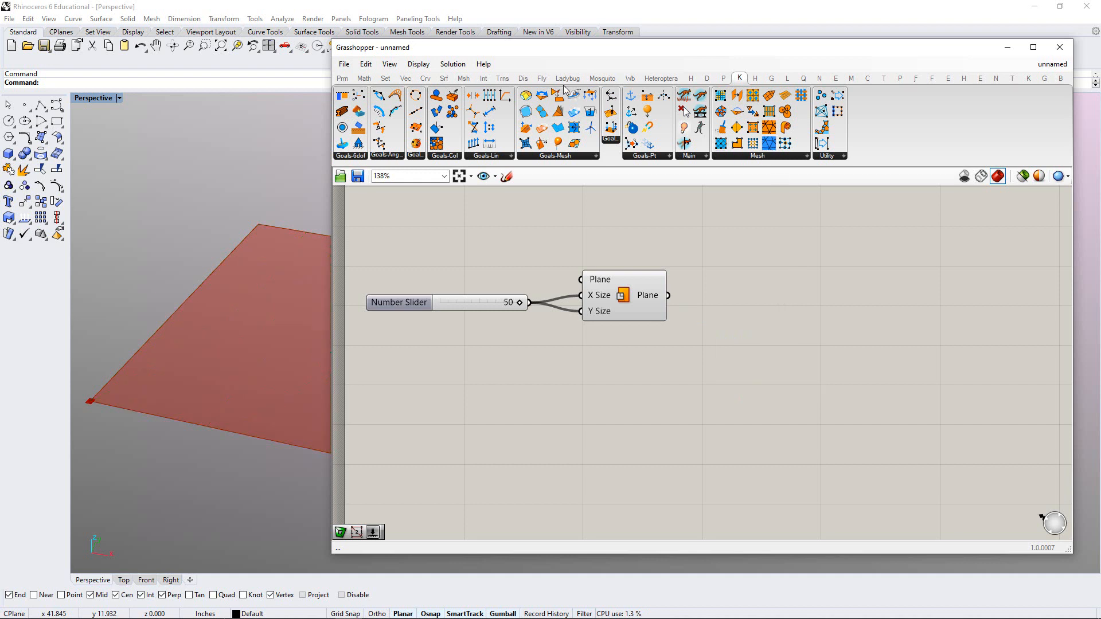
Place Kangaroo's Refine mesh component after the Plane Surface and check what its Level input controls
left_click(756, 155)
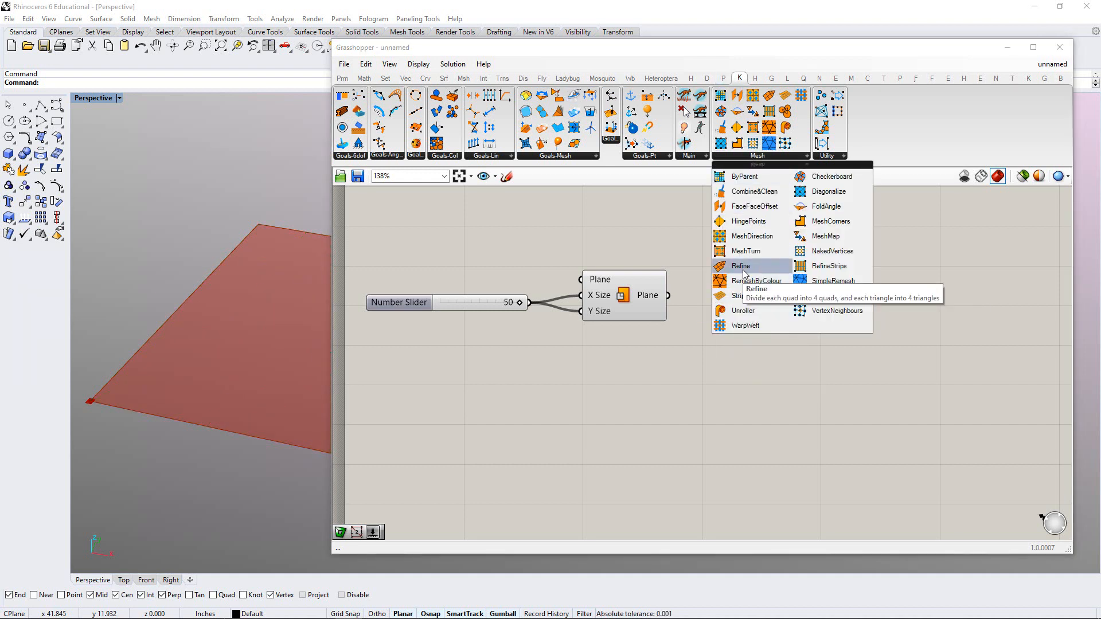
left_click_drag(741, 272, 771, 302)
left_click(756, 343)
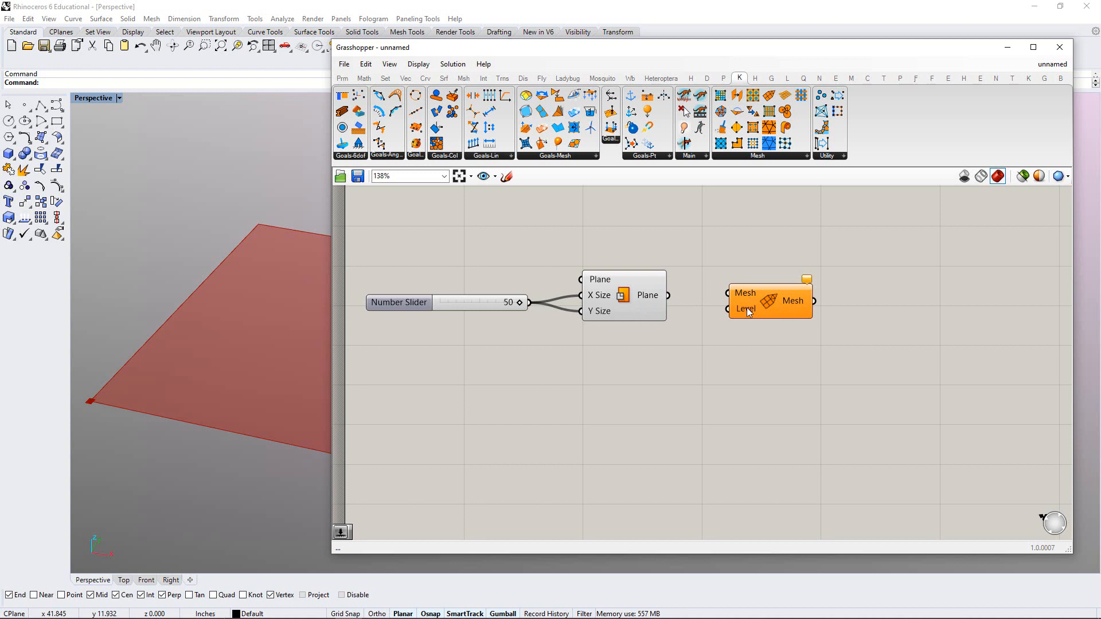
mouse_move(746, 308)
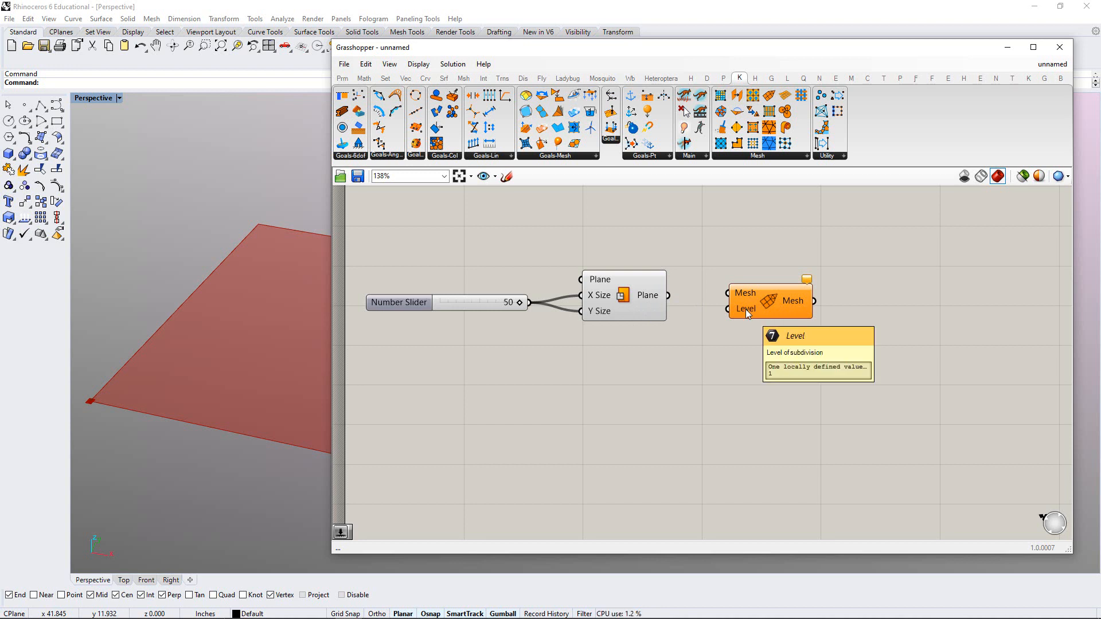
left_click_drag(763, 298, 766, 301)
left_click(745, 350)
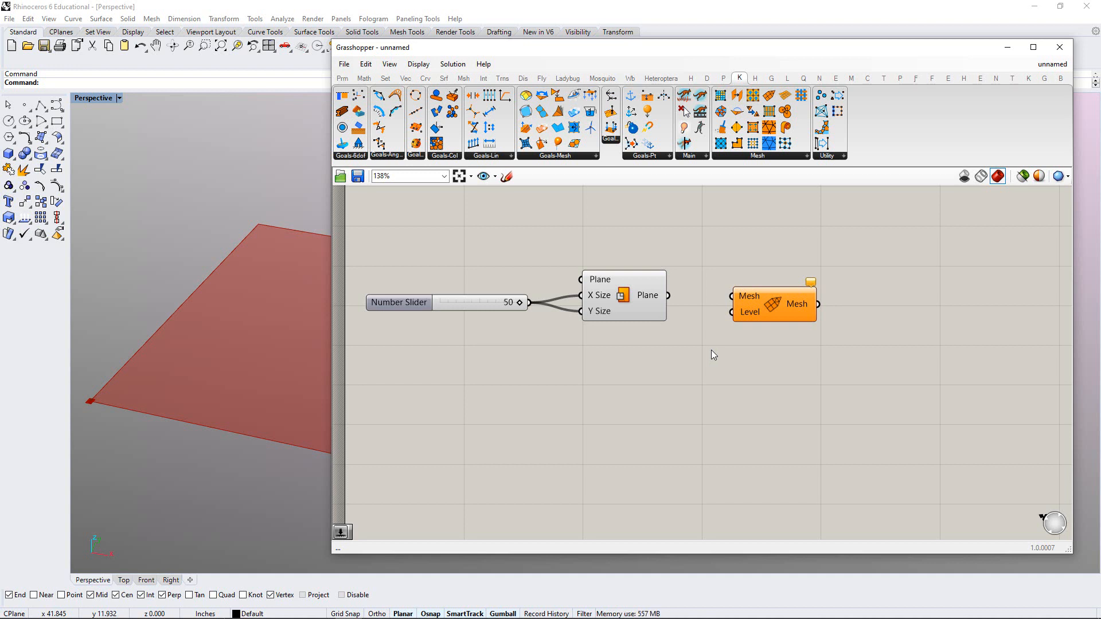
left_click_drag(759, 306, 757, 312)
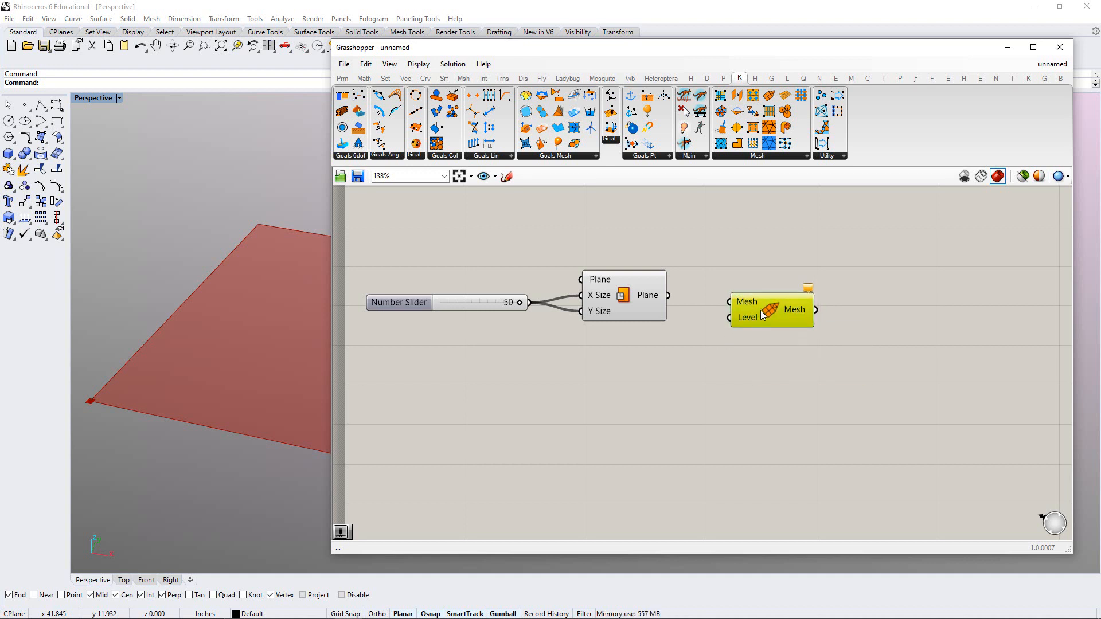
left_click(709, 339)
Connect the plane output to Refine's Mesh input and align the Plane Surface component with it
left_click_drag(672, 296, 724, 301)
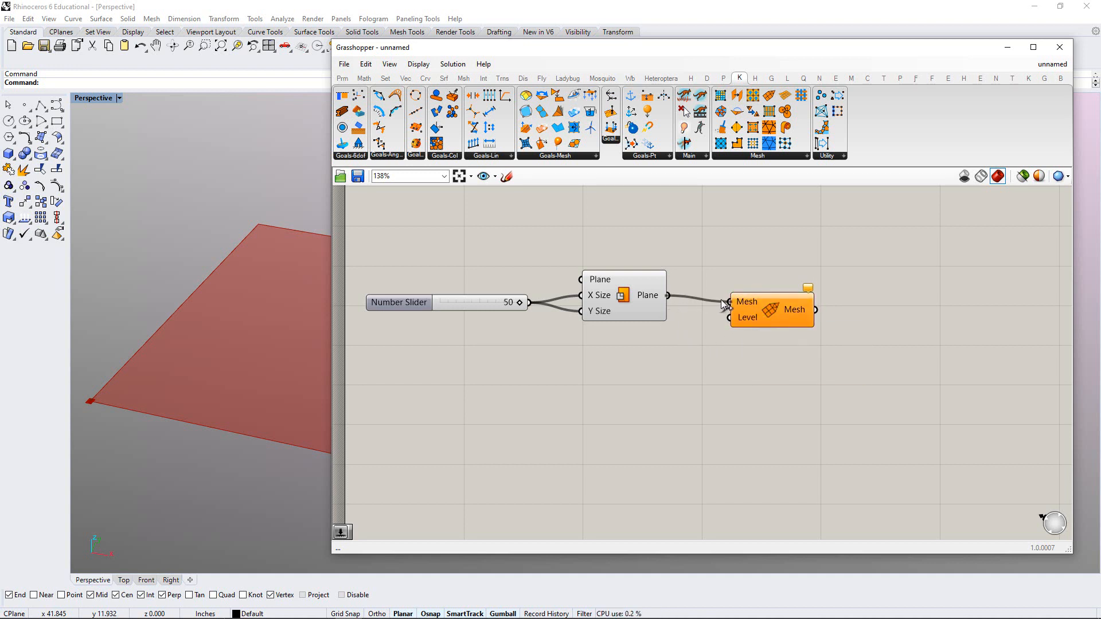
right_click_drag(265, 299, 249, 323)
scroll(249, 322, "up", 2)
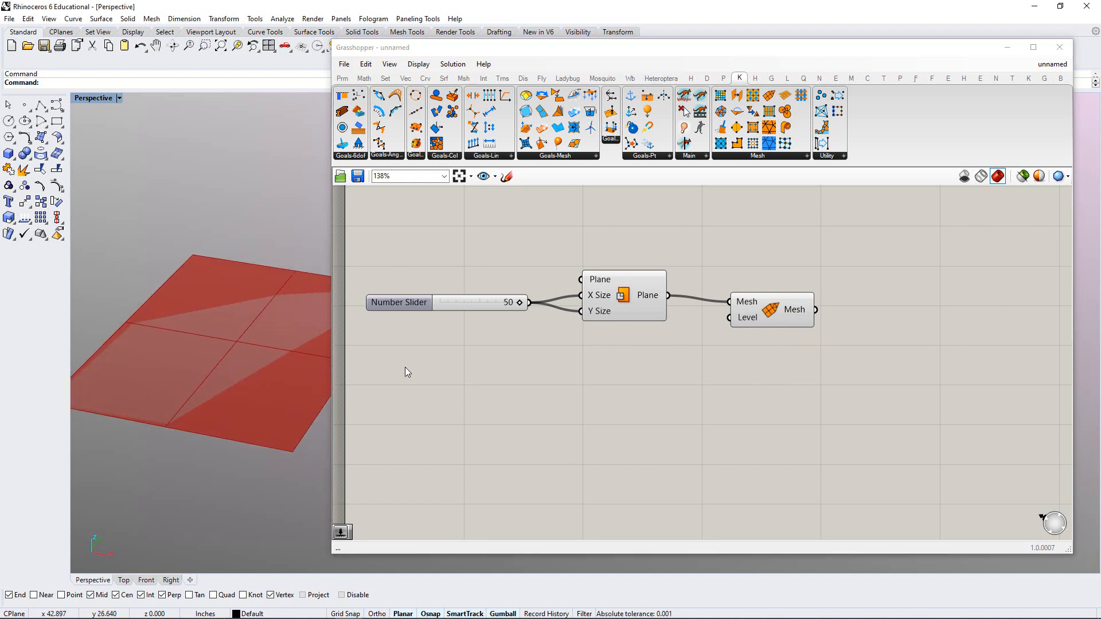
left_click(418, 369)
left_click_drag(519, 40, 549, 53)
left_click_drag(654, 281, 666, 312)
left_click(738, 300)
left_click(596, 350)
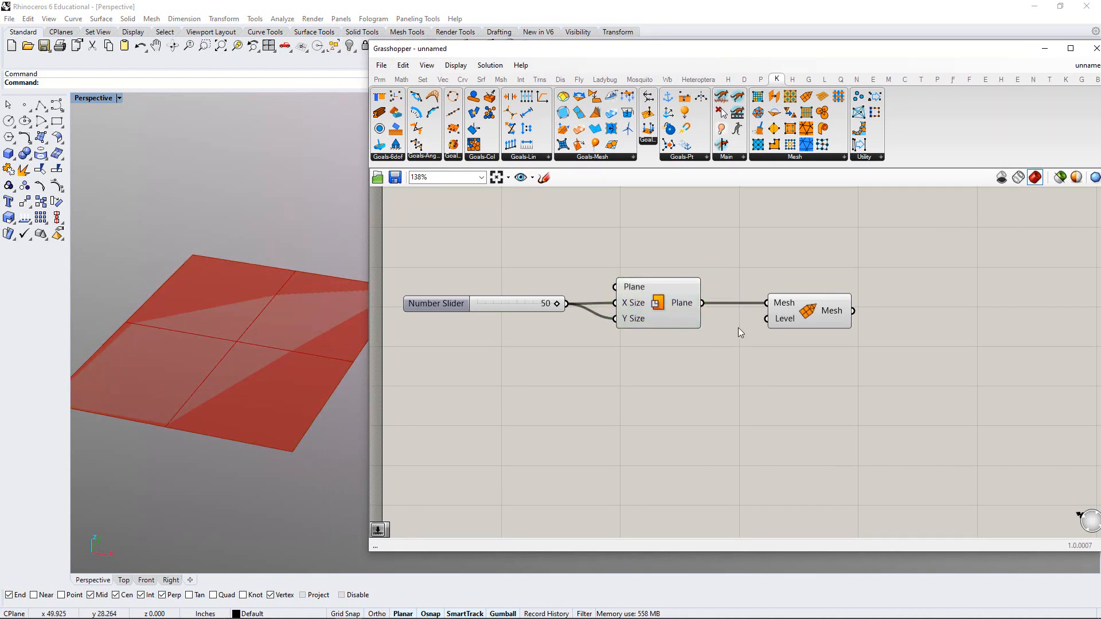
Add an integer number slider with minimum 1 and value 3 and connect it to Refine's Level input
double_click(699, 363)
type("1<3<1")
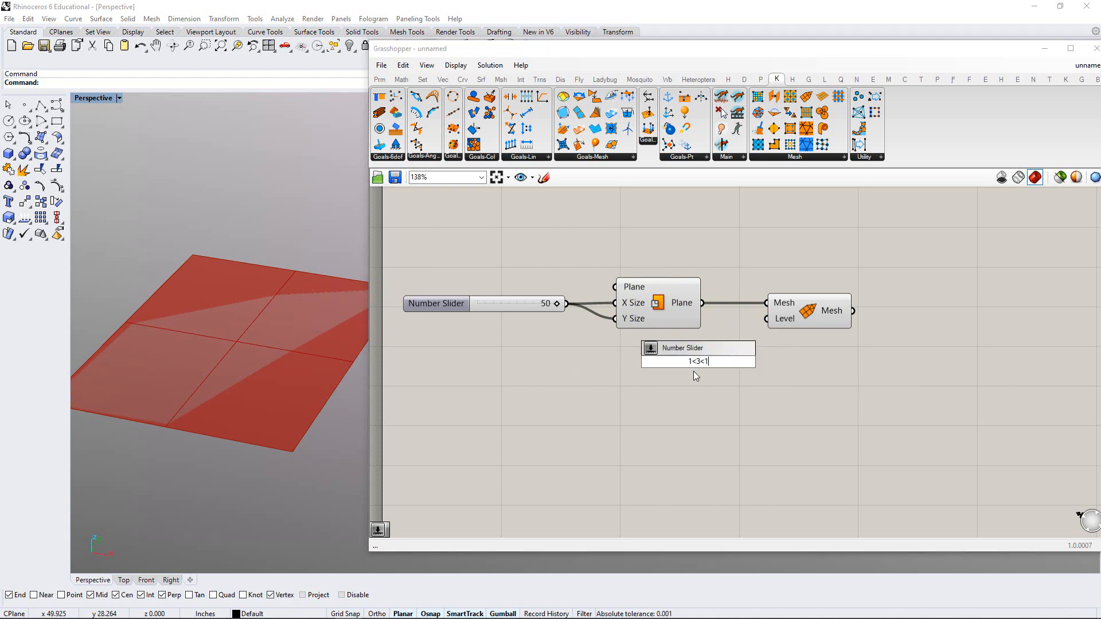
key("Return")
left_click_drag(743, 355, 767, 318)
left_click(705, 386)
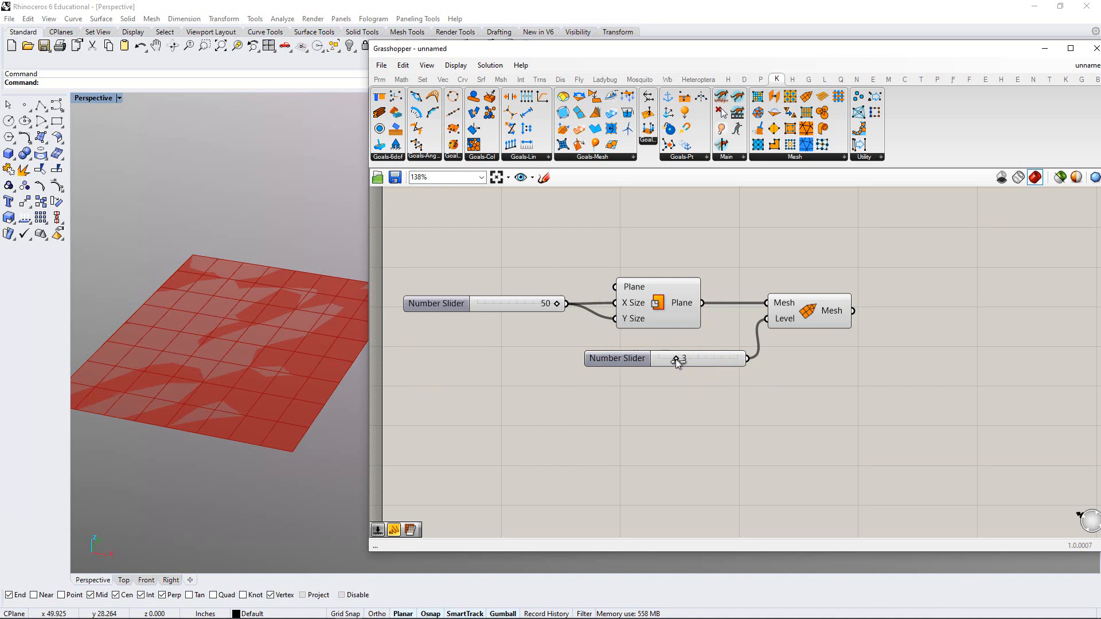
Try subdivision level 1 with the Refine component's slider and return it to 3
left_click_drag(675, 359, 655, 359)
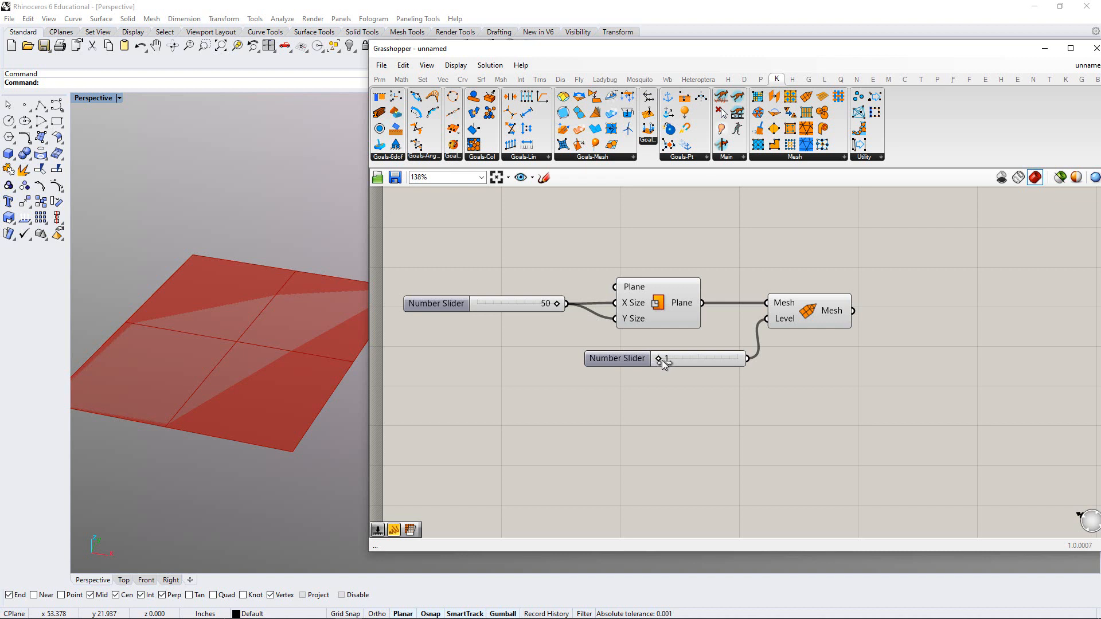
left_click_drag(662, 360, 673, 365)
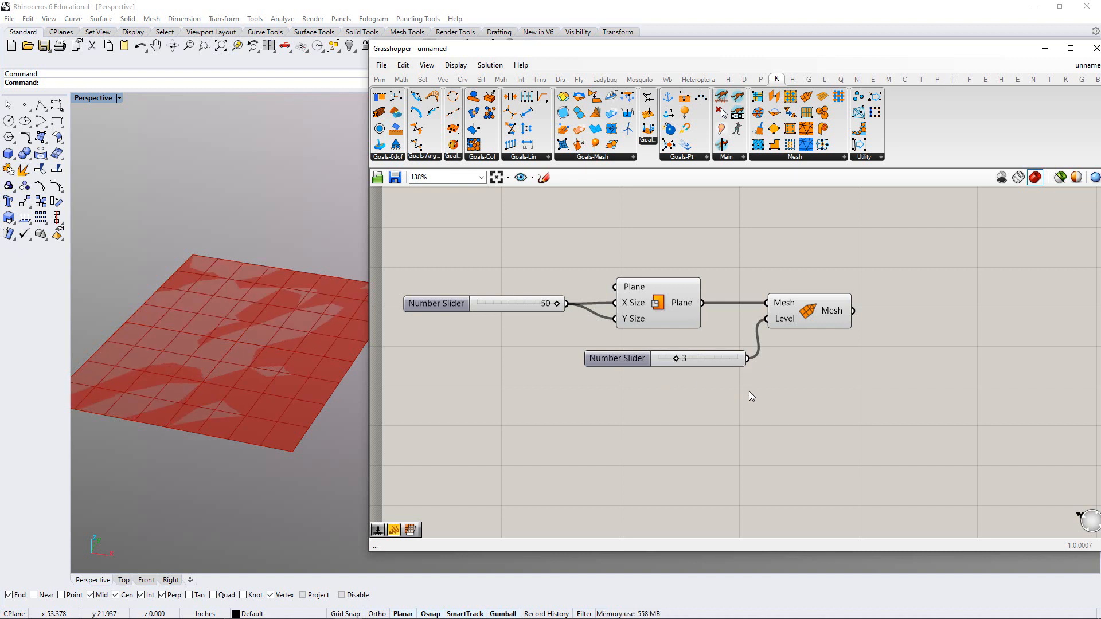
right_click_drag(759, 413, 716, 401)
right_click_drag(668, 371, 732, 385)
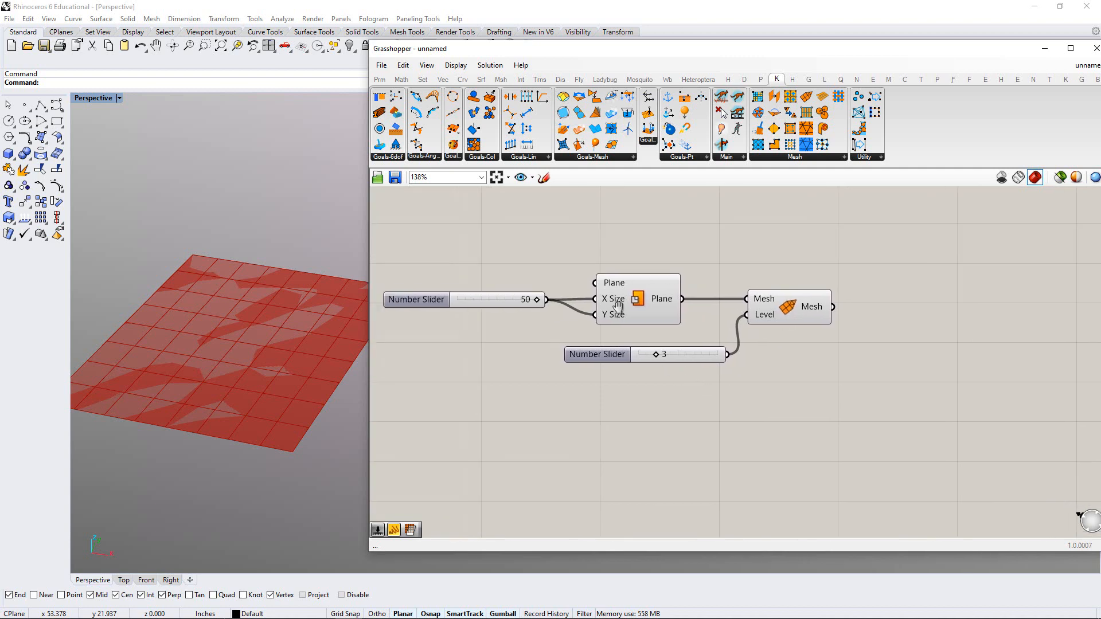
Group the size slider with the Plane Surface component and label the group "planar surface"
left_click(674, 318)
left_click(664, 264)
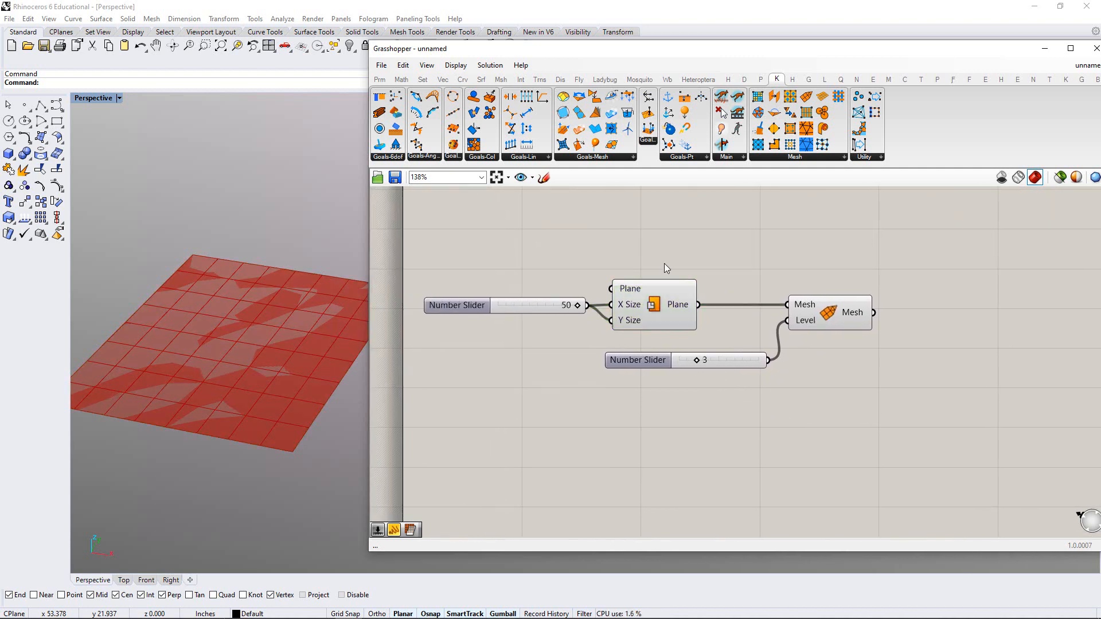
left_click_drag(665, 237, 494, 307)
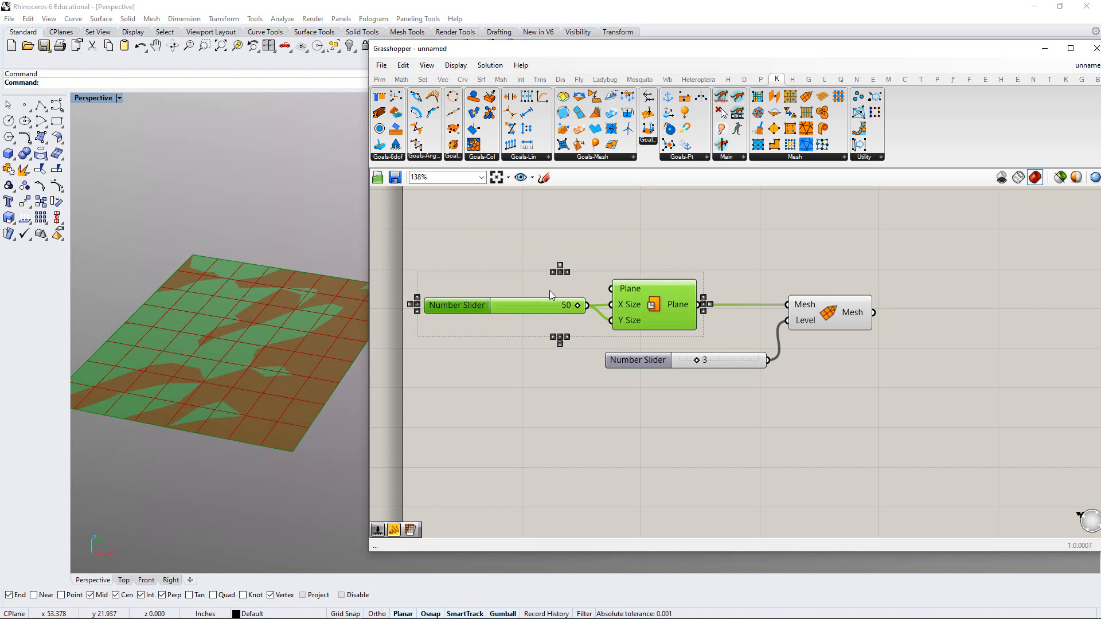
key("ctrl+g")
left_click(614, 251)
right_click(569, 280)
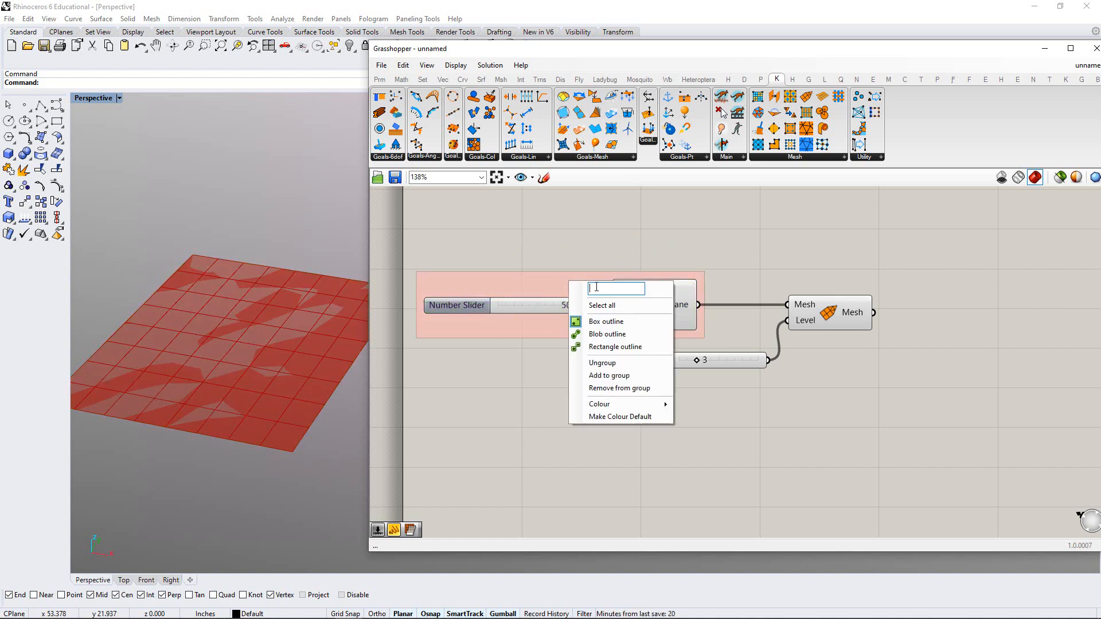
type("plana")
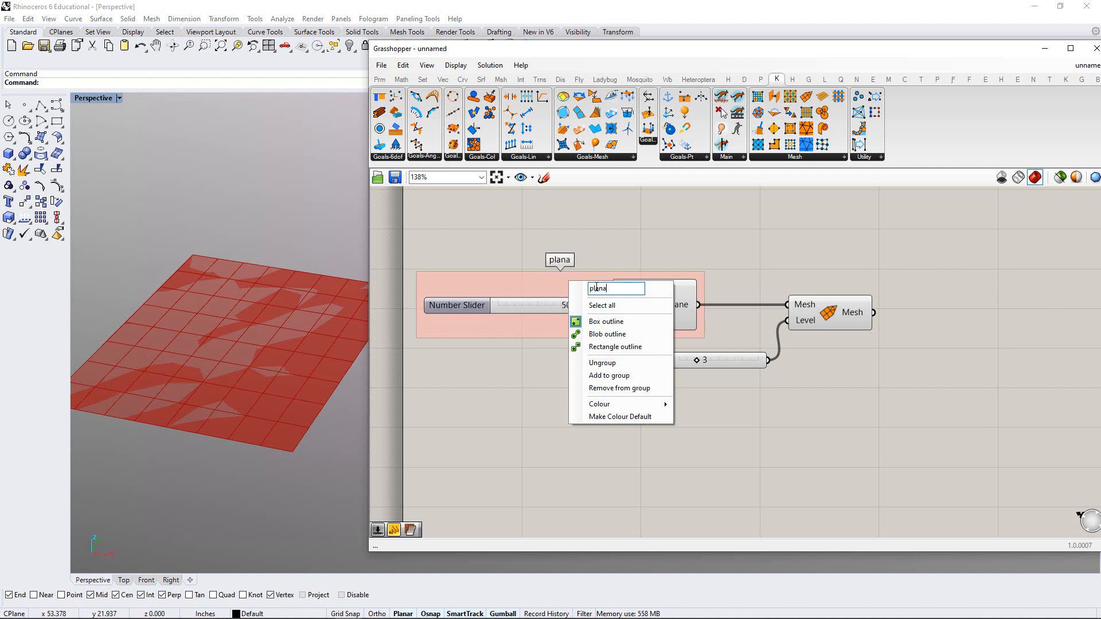
type("r surface")
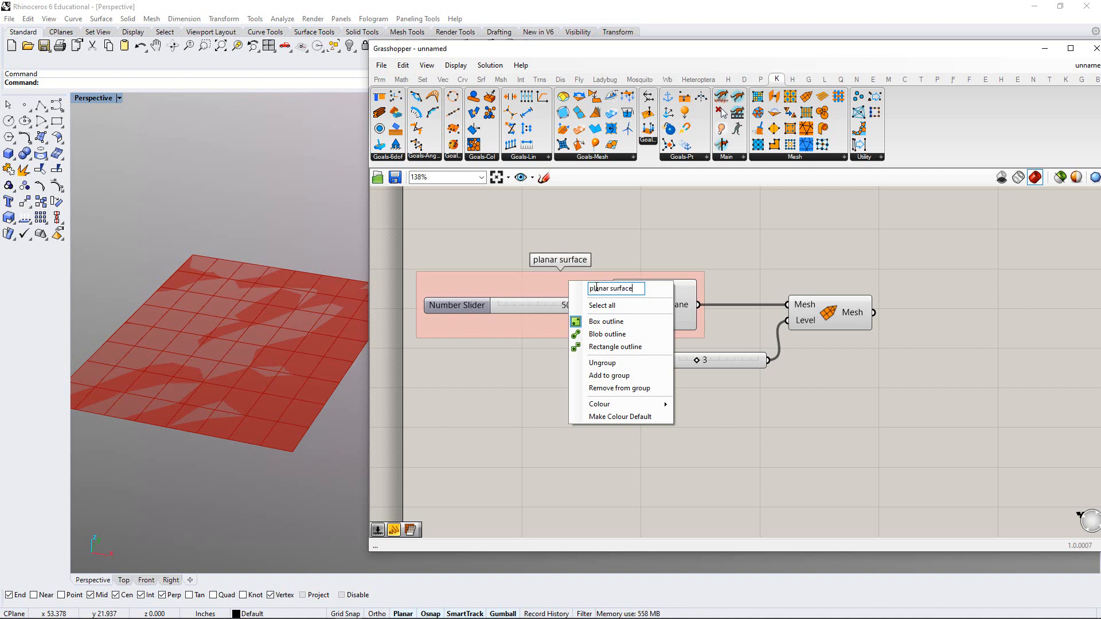
key("Return")
Move the Refine component and its Level slider below the planar surface group and group the two together
right_click_drag(660, 241, 642, 201)
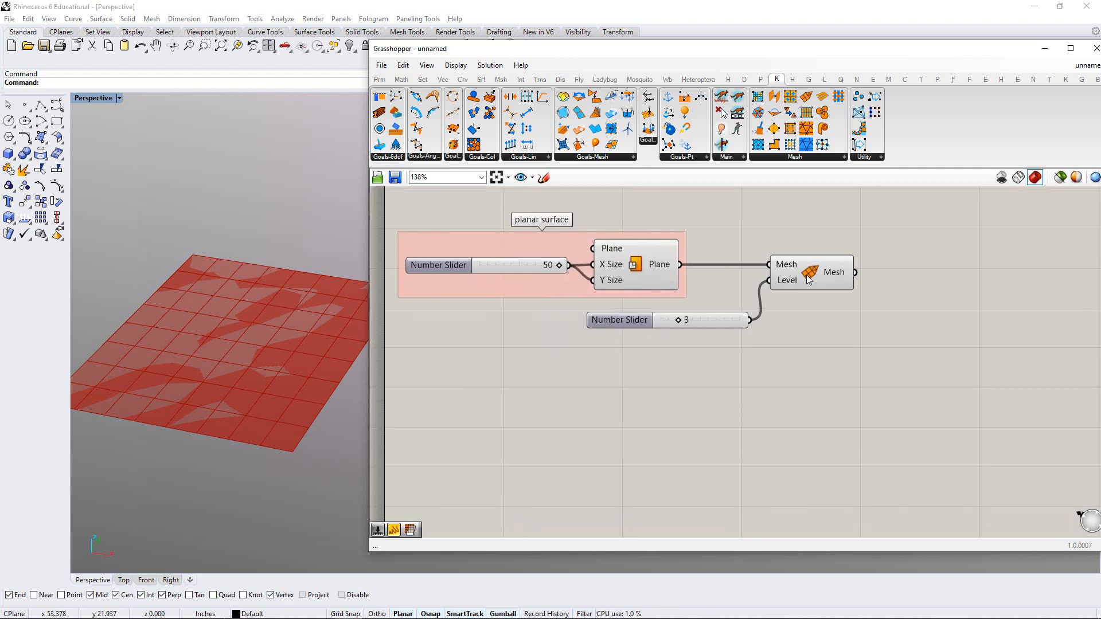
left_click(802, 333)
left_click_drag(732, 321, 770, 346)
left_click(721, 325)
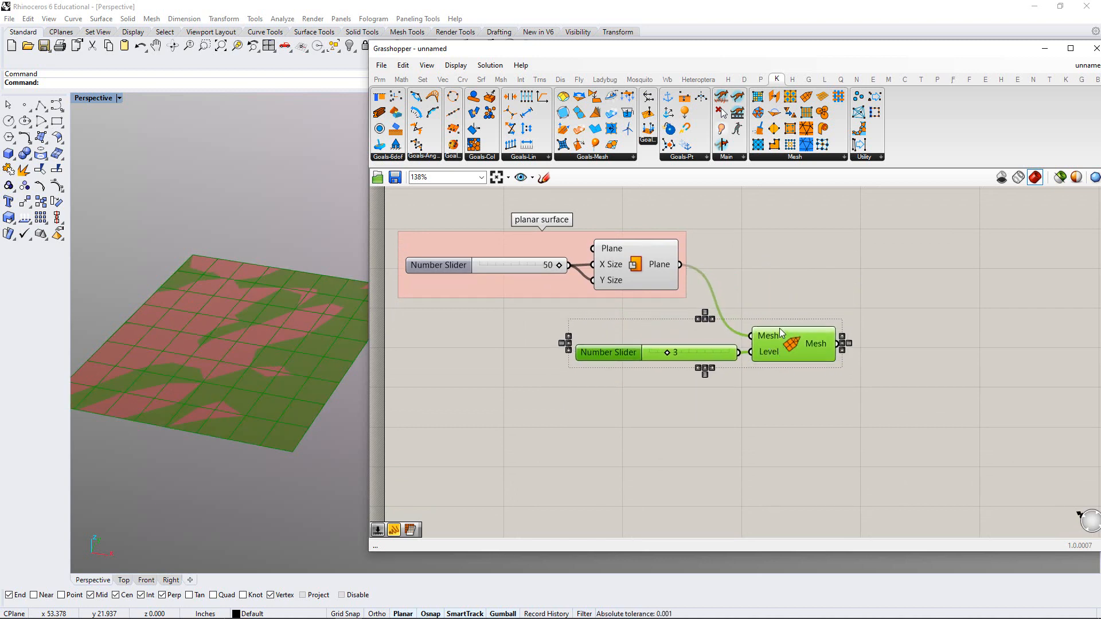
key("ctrl+g")
left_click(869, 279)
Label the Refine group "convert surface to mesh and add subdivision"
right_click(705, 329)
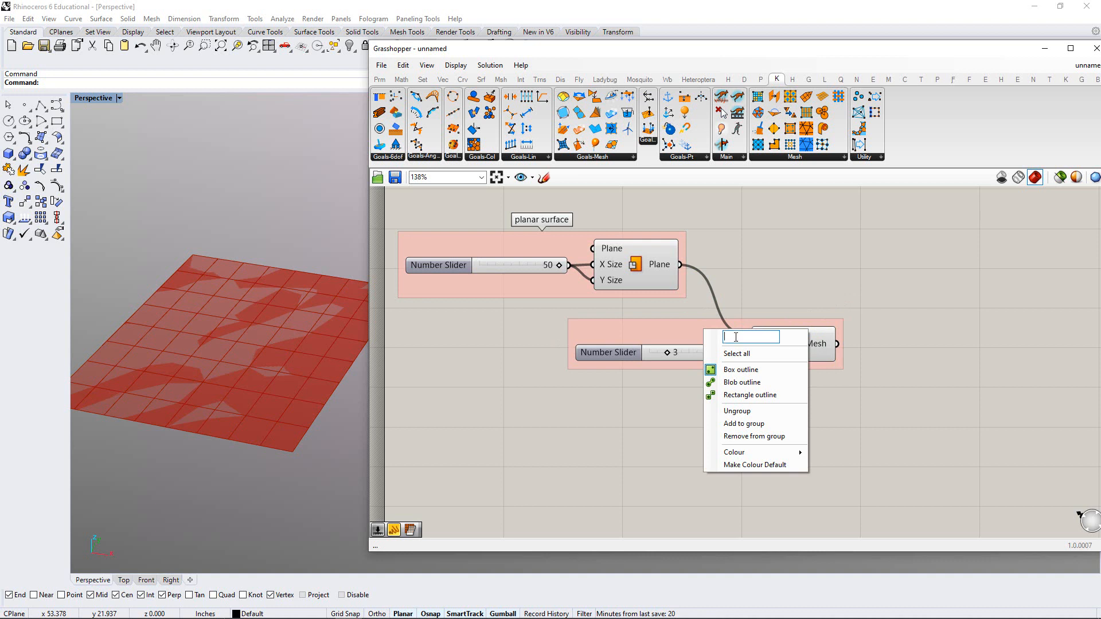
type("conver")
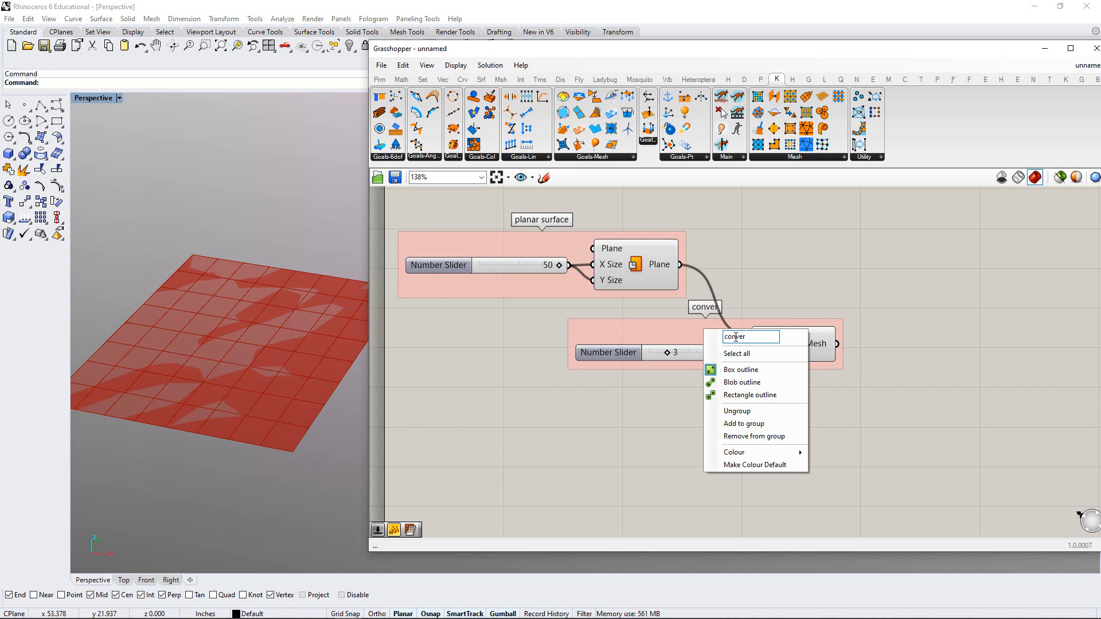
type("t surface")
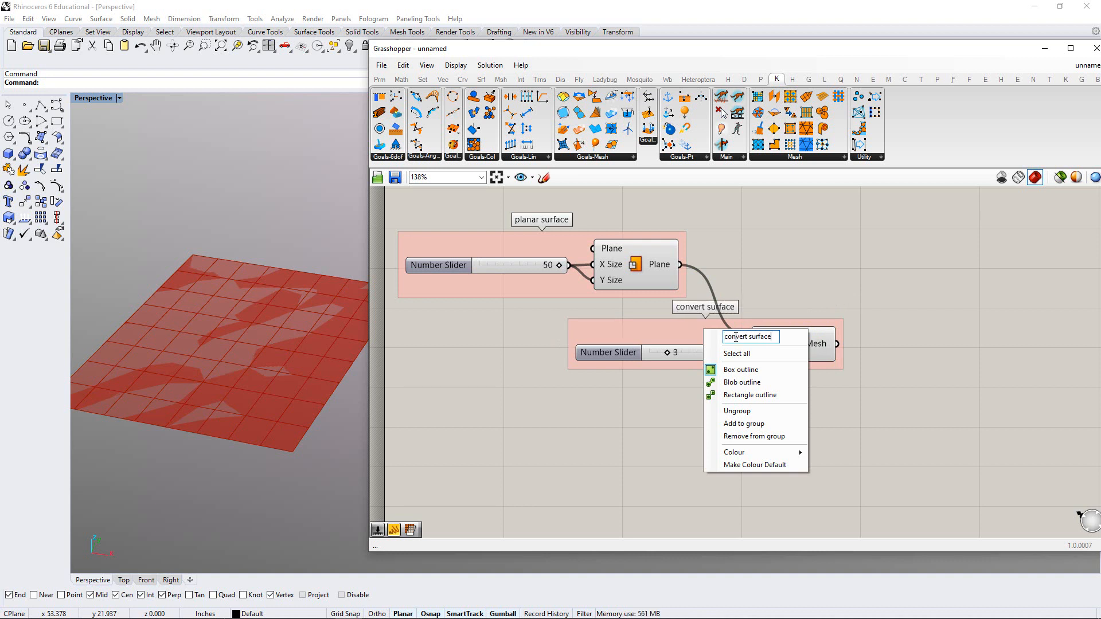
type(" to me")
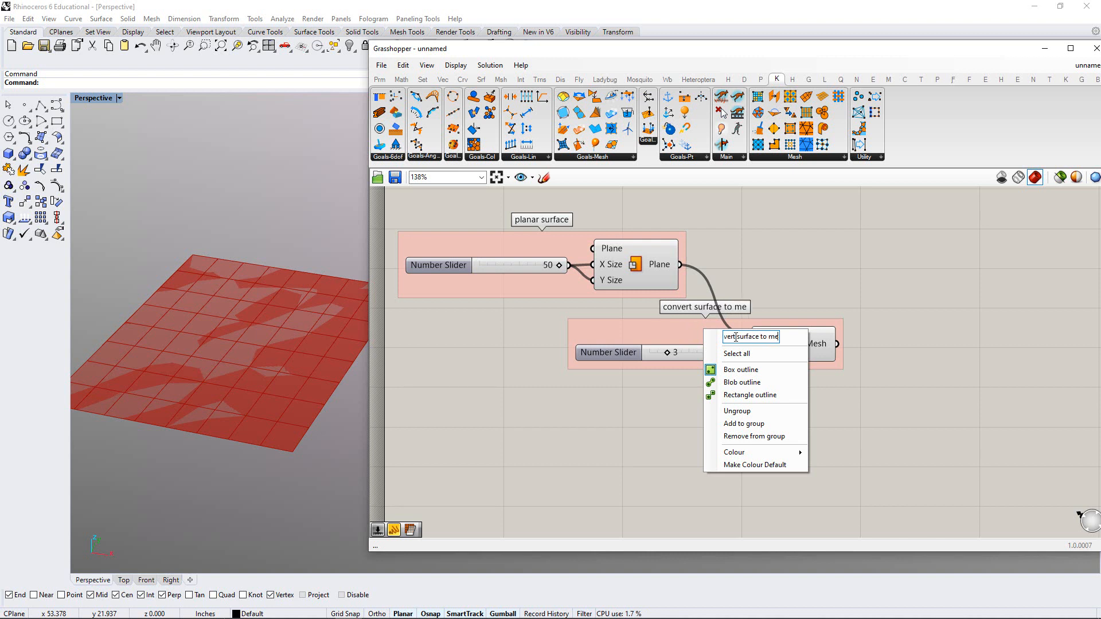
type("sh and a")
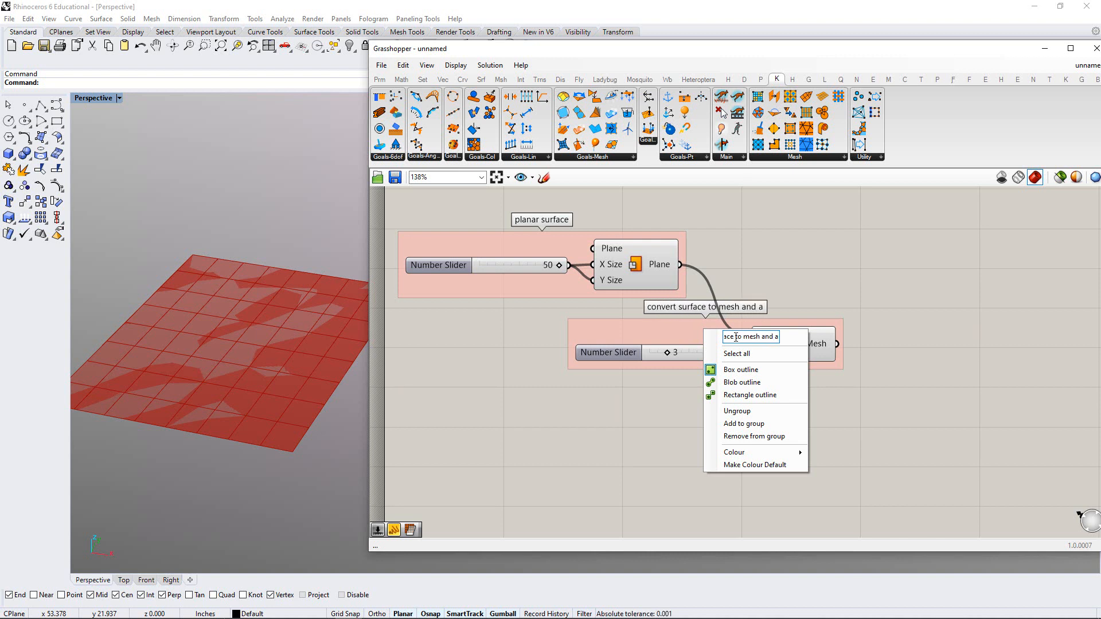
type("dd subdiv")
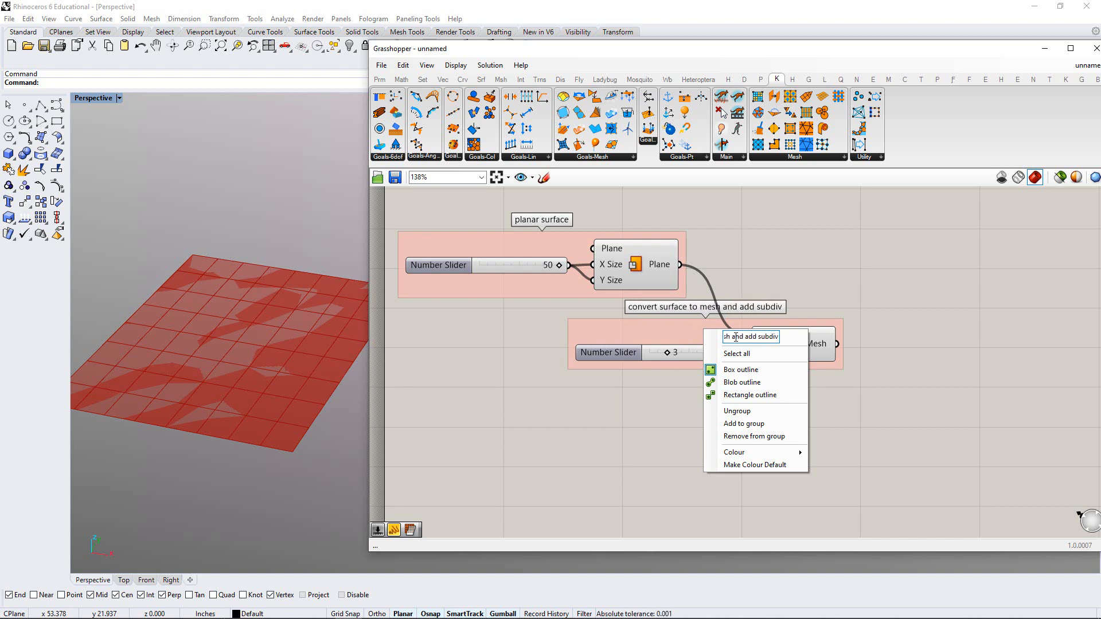
type("ision")
Move the mesh subdivision group up beside the planar surface group so both sit in one row
right_click_drag(847, 301, 785, 306)
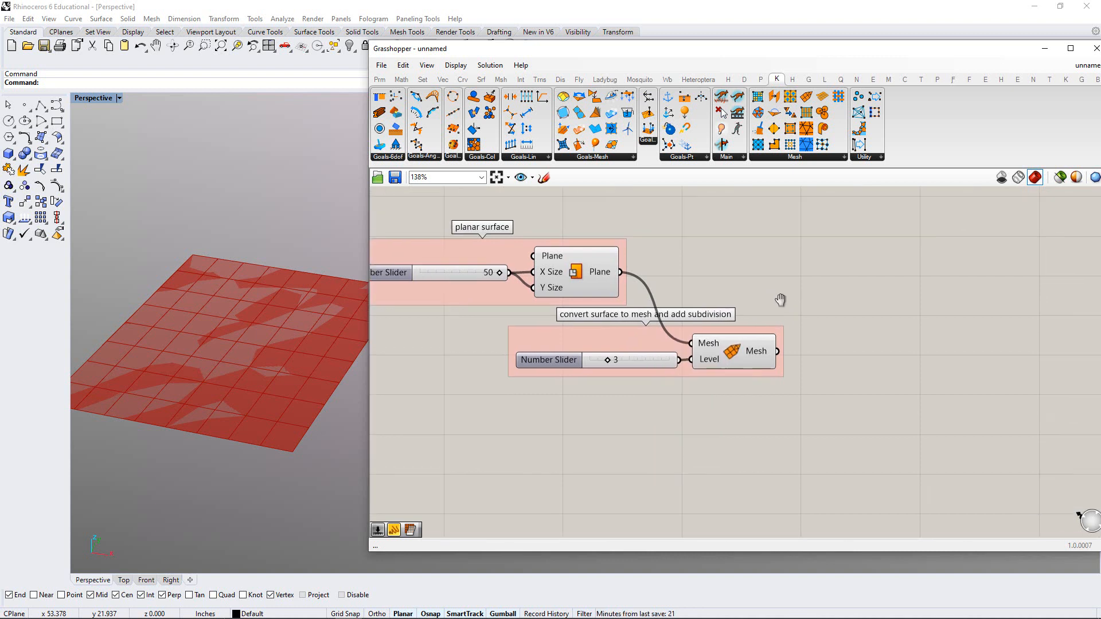
left_click_drag(631, 340, 772, 274)
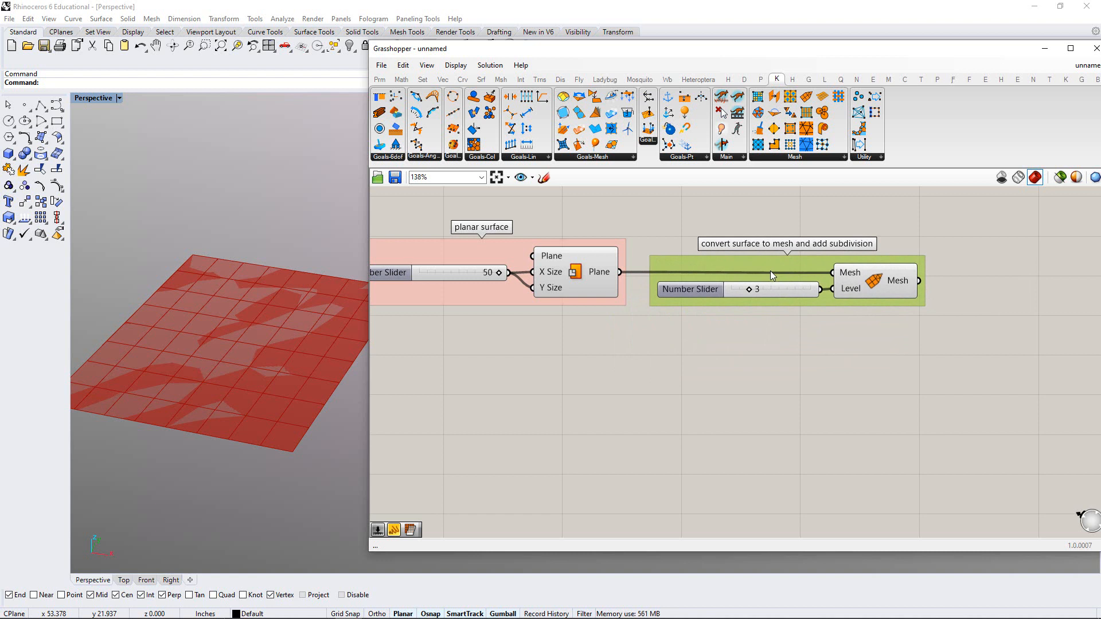
left_click(688, 323)
right_click_drag(674, 324, 673, 336)
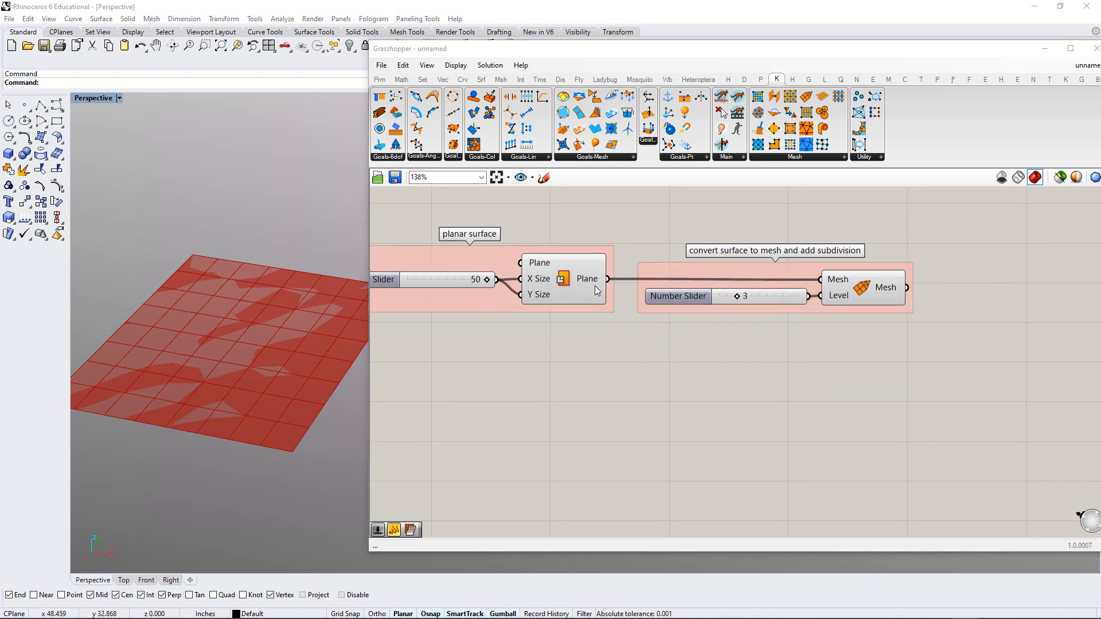
Compare the Plane Surface and Refine geometry in the viewport and turn off the Plane Surface component's preview
left_click(558, 280)
left_click(565, 314)
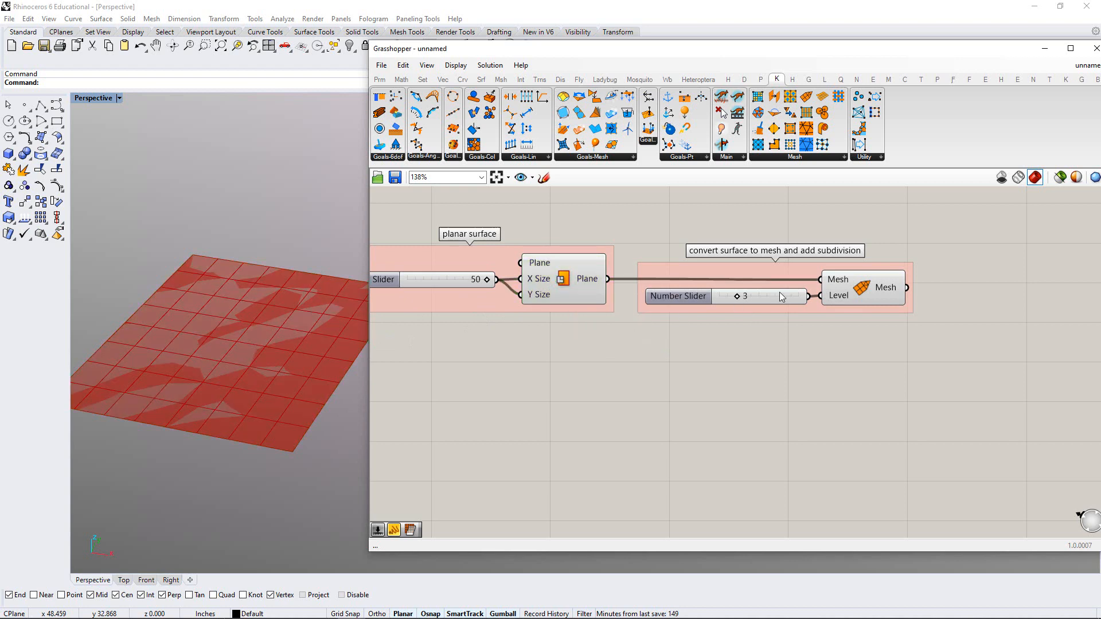
left_click(862, 294)
left_click(629, 345)
left_click(564, 282)
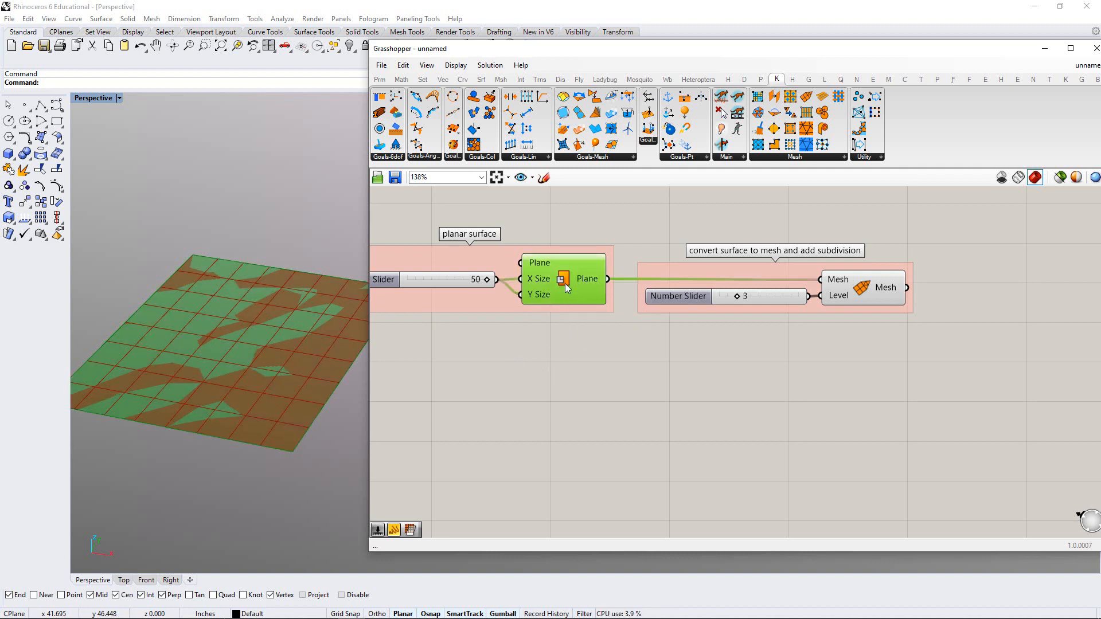
right_click(565, 283)
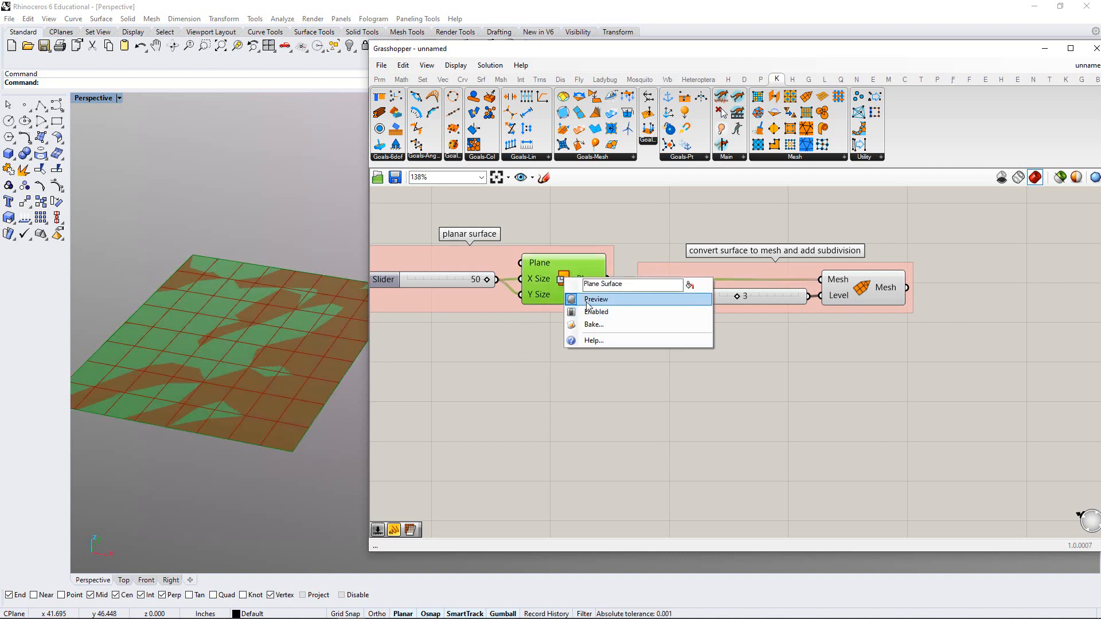
left_click(533, 336)
left_click(565, 278)
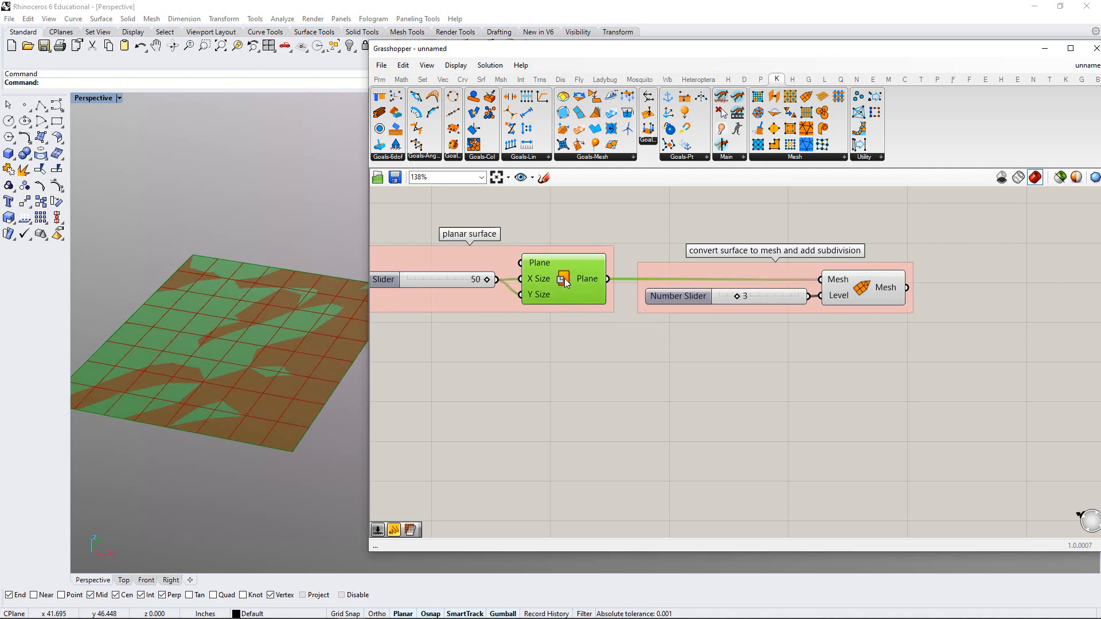
left_click(548, 373)
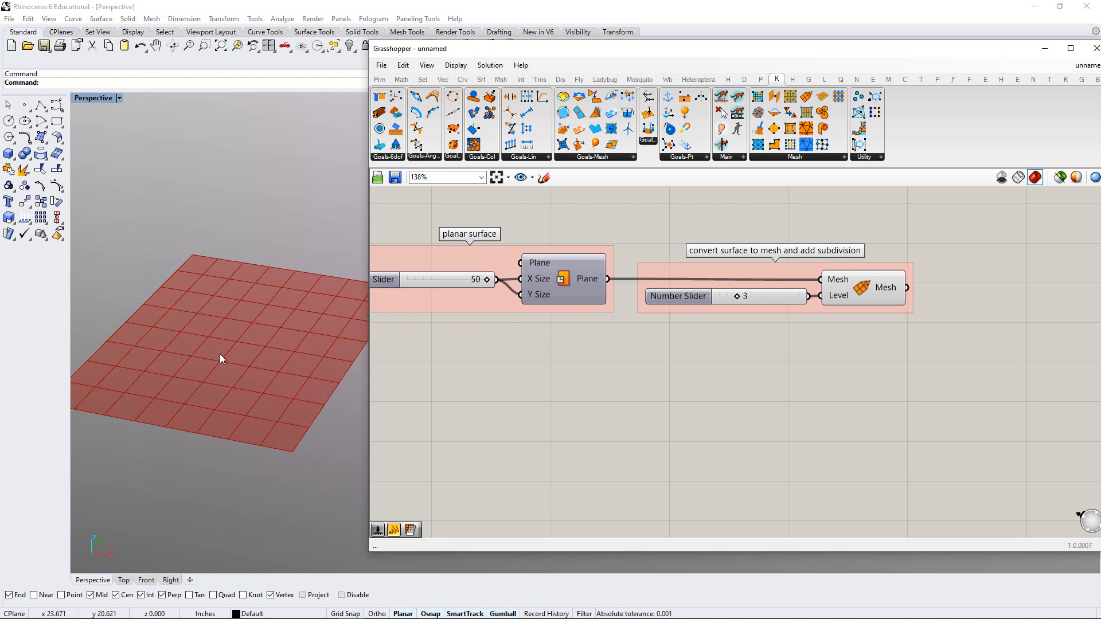
Switch the preview of mesh edges off and back on
left_click(456, 65)
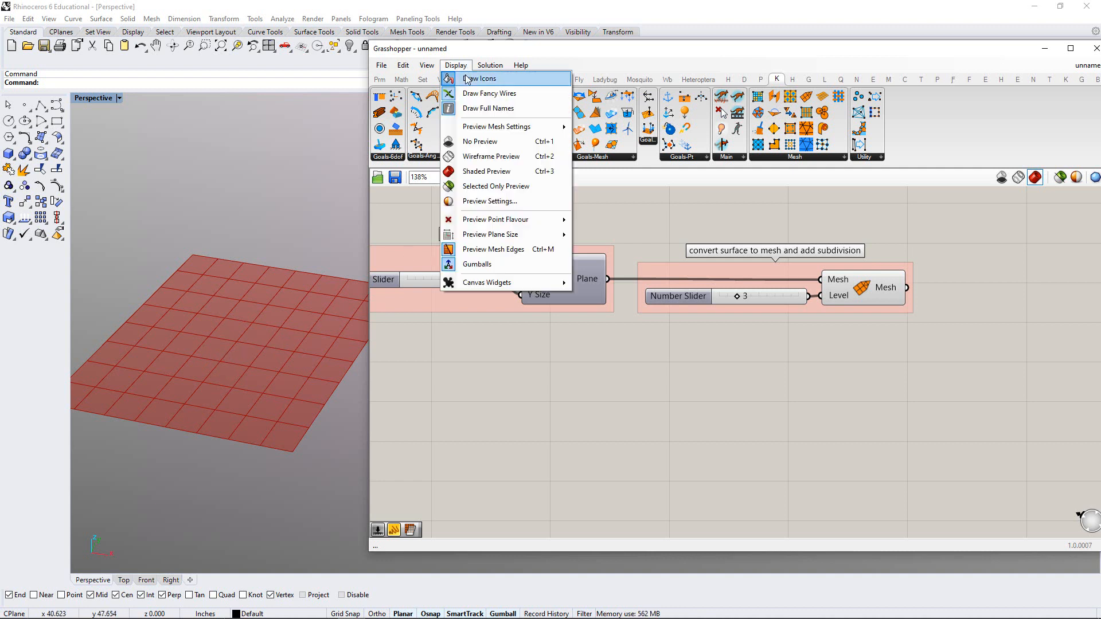
left_click(490, 251)
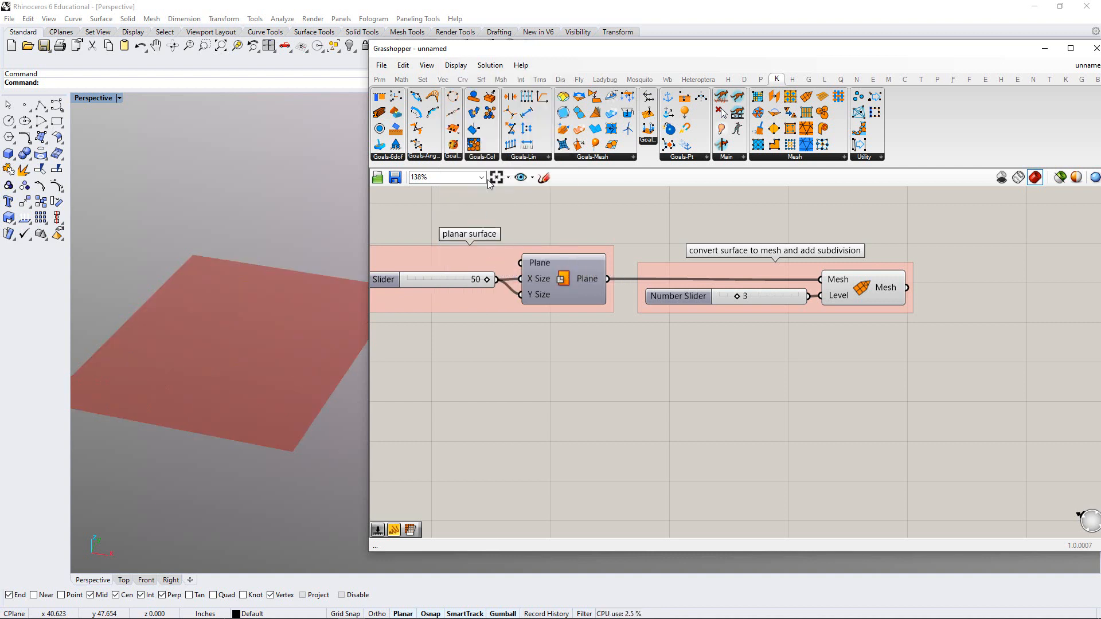
left_click(456, 65)
left_click(489, 250)
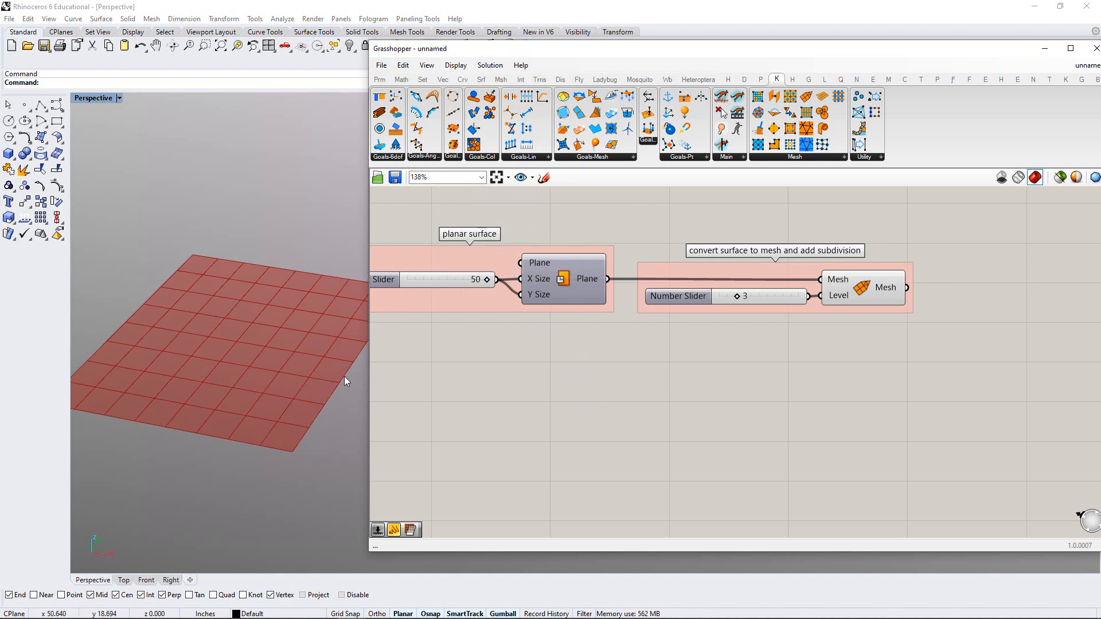
Place Kangaroo's Solver component on the canvas to the right of the mesh subdivision group
right_click_drag(898, 379, 612, 426)
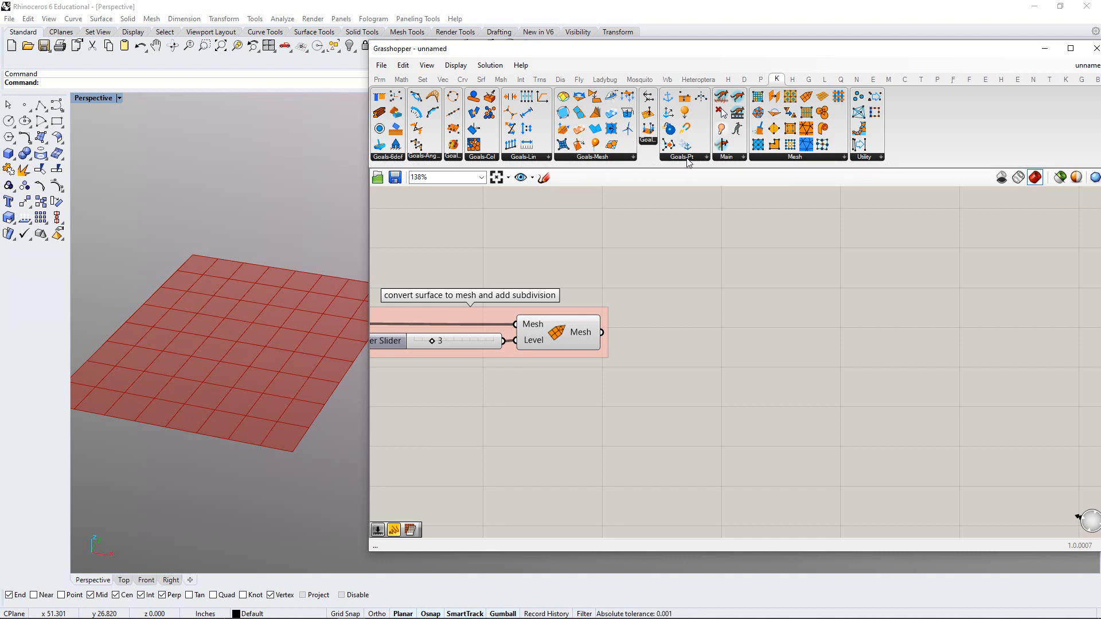
left_click(741, 162)
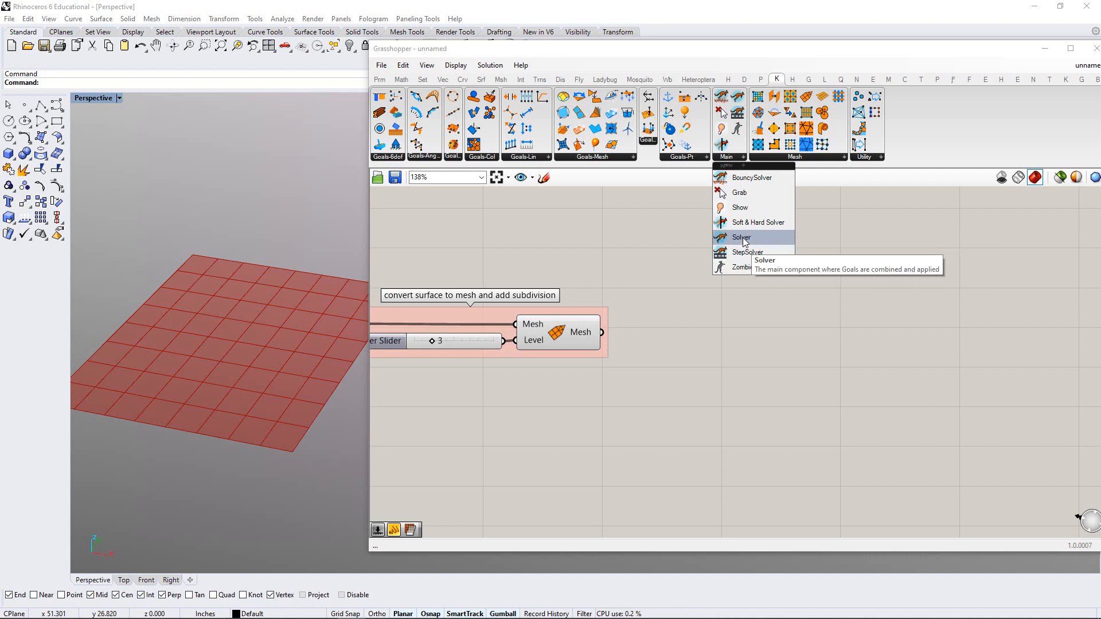
left_click(740, 241)
left_click(806, 348)
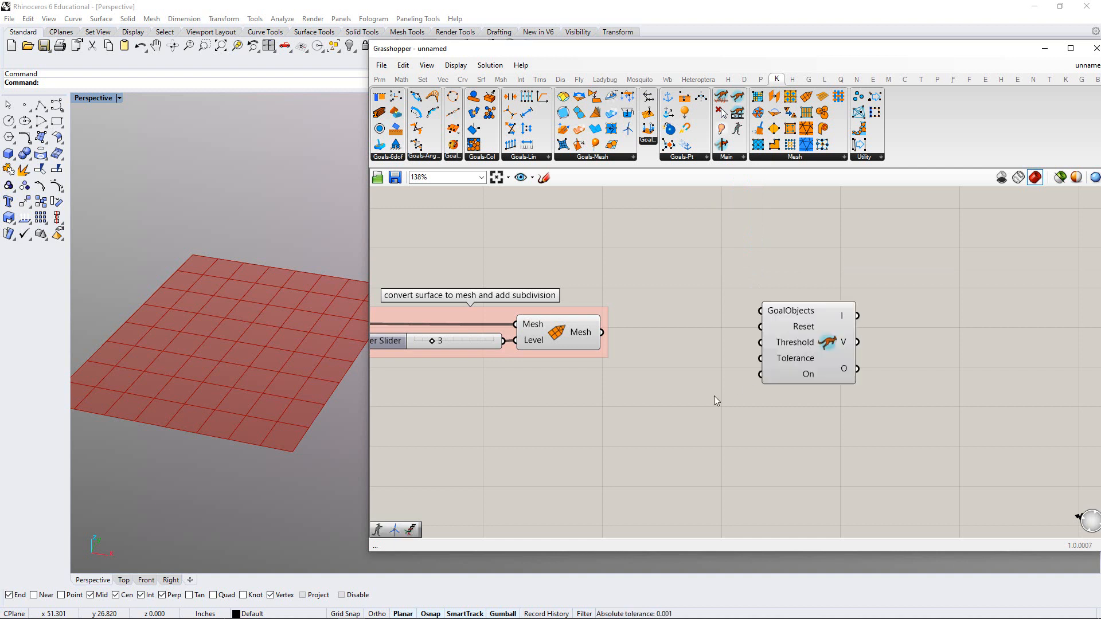
Check the Solver's I, V and O outputs and On input, and move the component farther from the mesh group
scroll(825, 359, "up", 2)
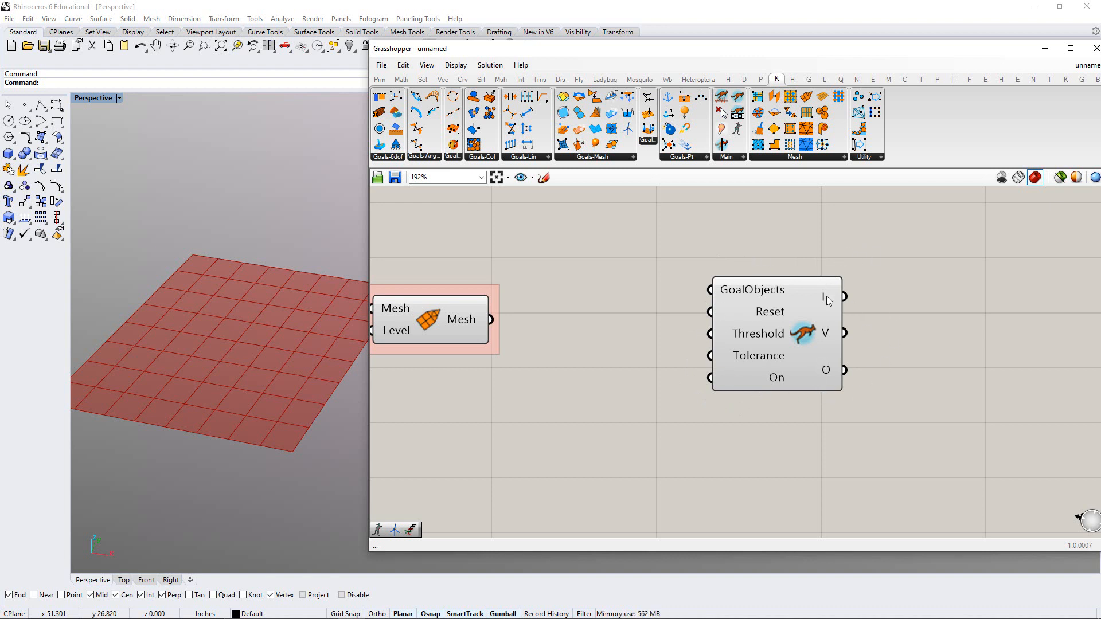
mouse_move(827, 334)
mouse_move(826, 372)
mouse_move(778, 383)
left_click_drag(742, 359, 853, 352)
left_click(780, 382)
right_click_drag(789, 358, 770, 369)
Put the Solver component in its own group and label it "Kangaroo Physics Engine"
left_click_drag(971, 260, 772, 412)
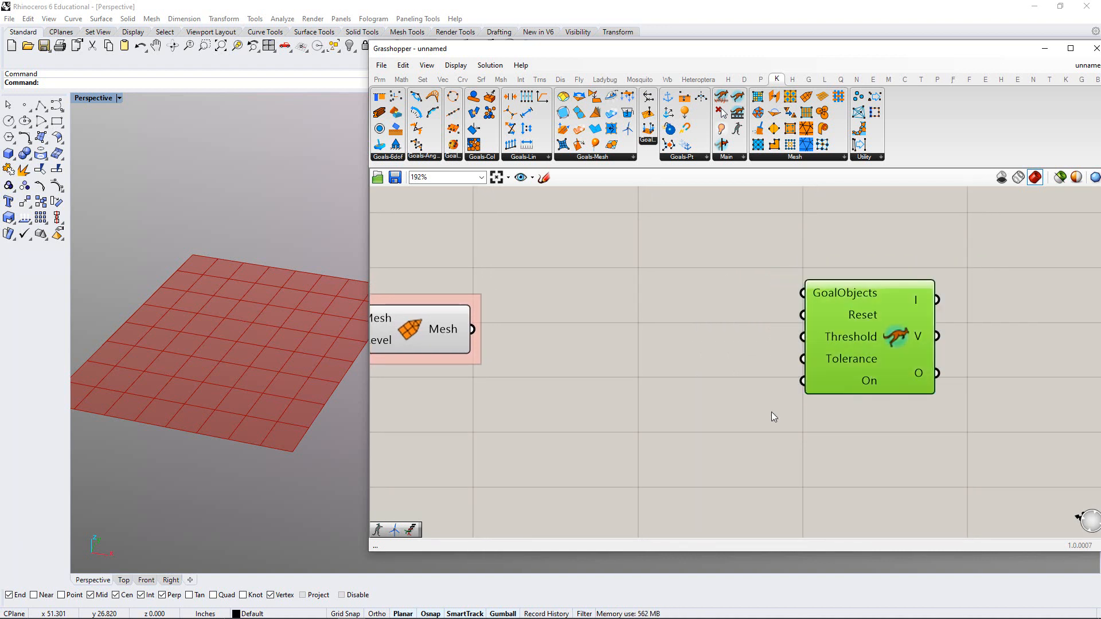
key("ctrl+g")
left_click(770, 396)
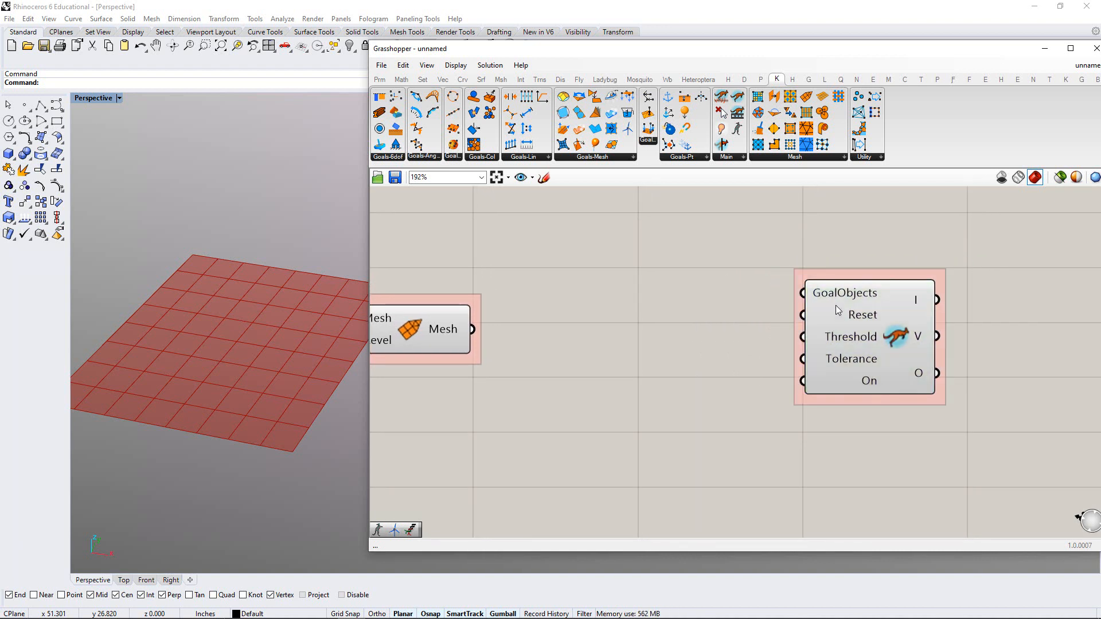
right_click(840, 271)
type("K")
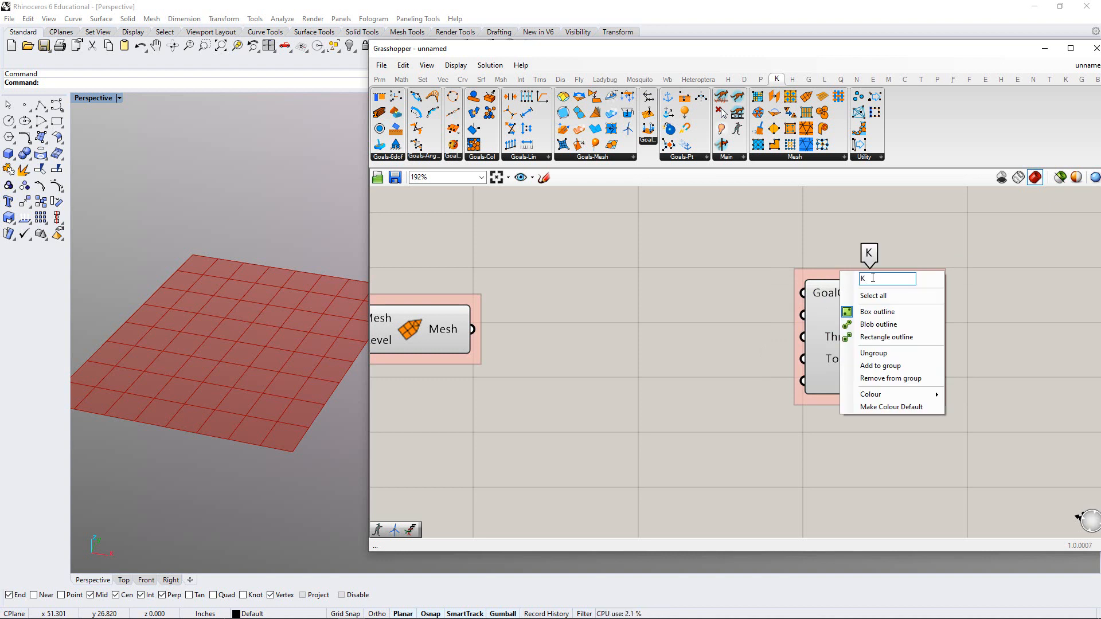
type("angaroo")
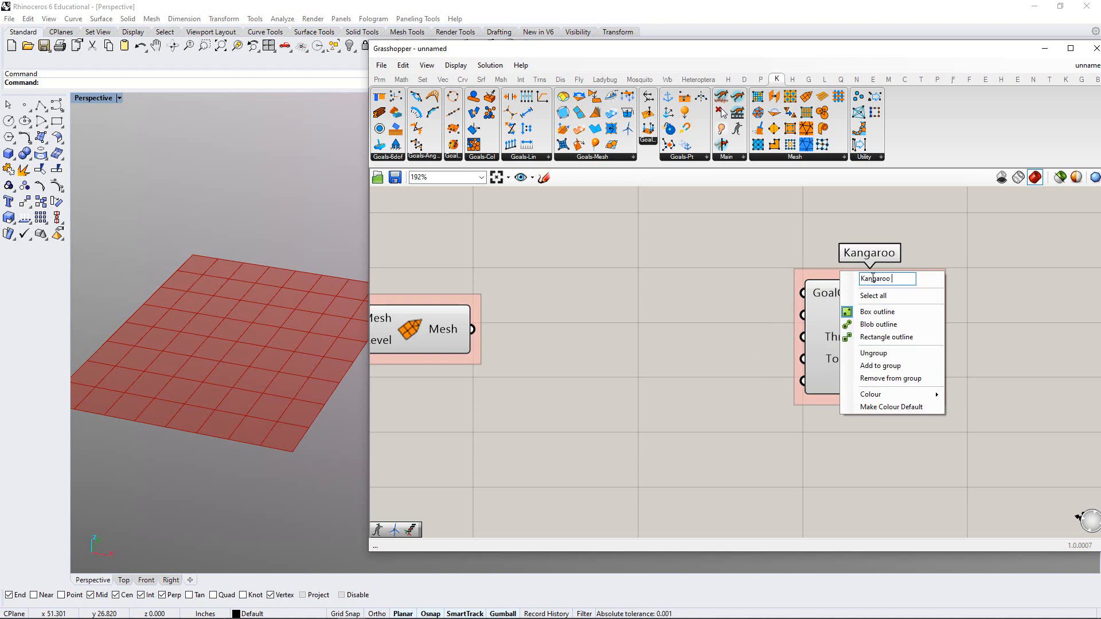
type(" Physics")
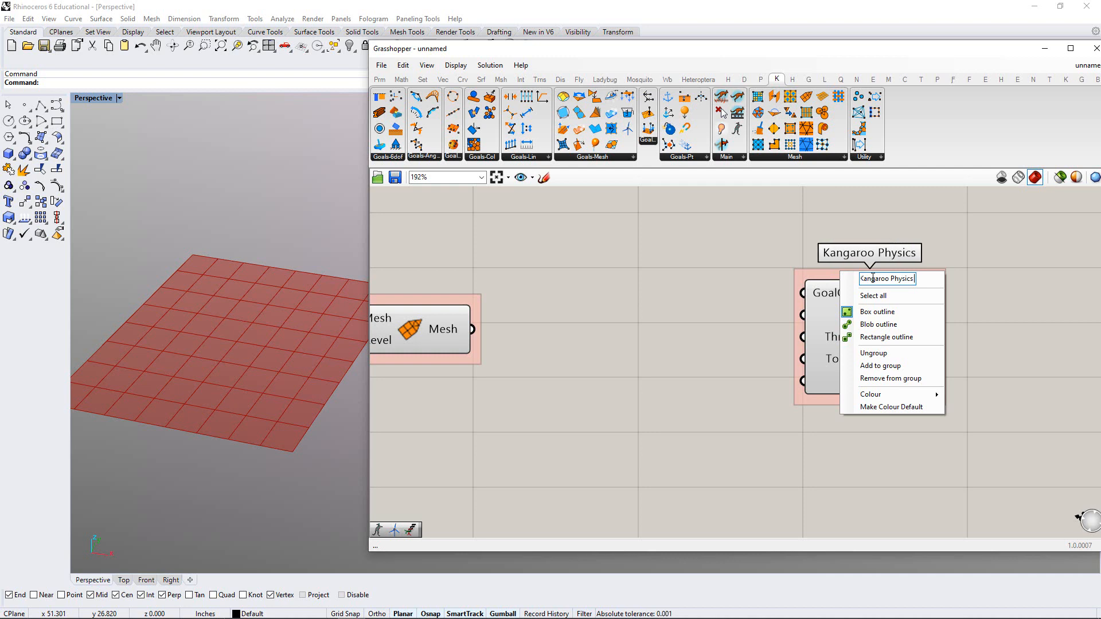
type(" Engine")
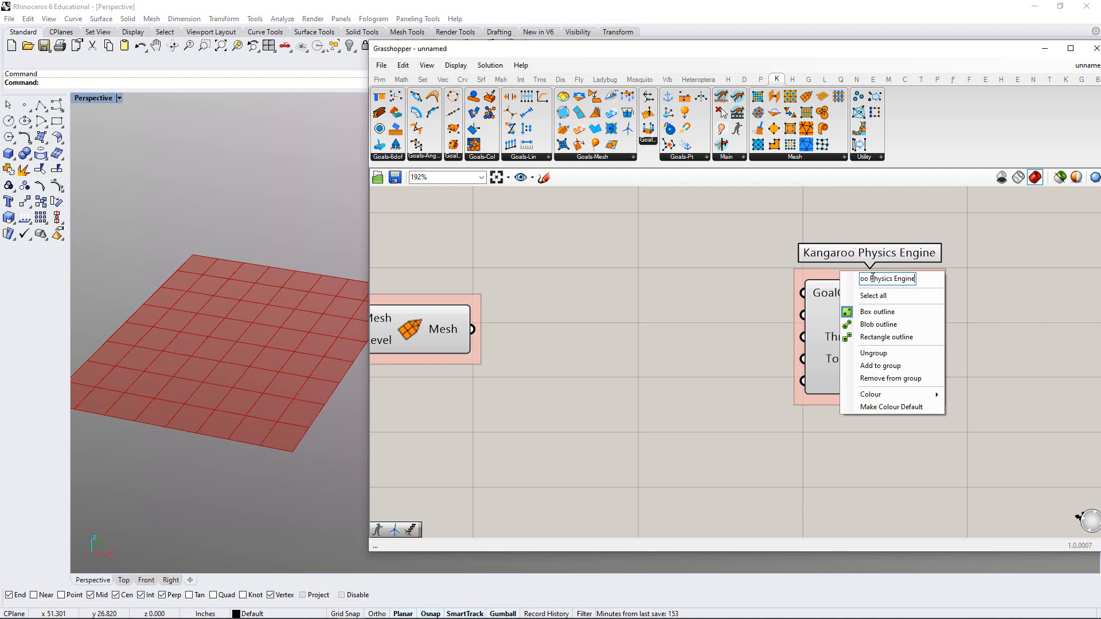
key("Return")
scroll(636, 362, "down", 3)
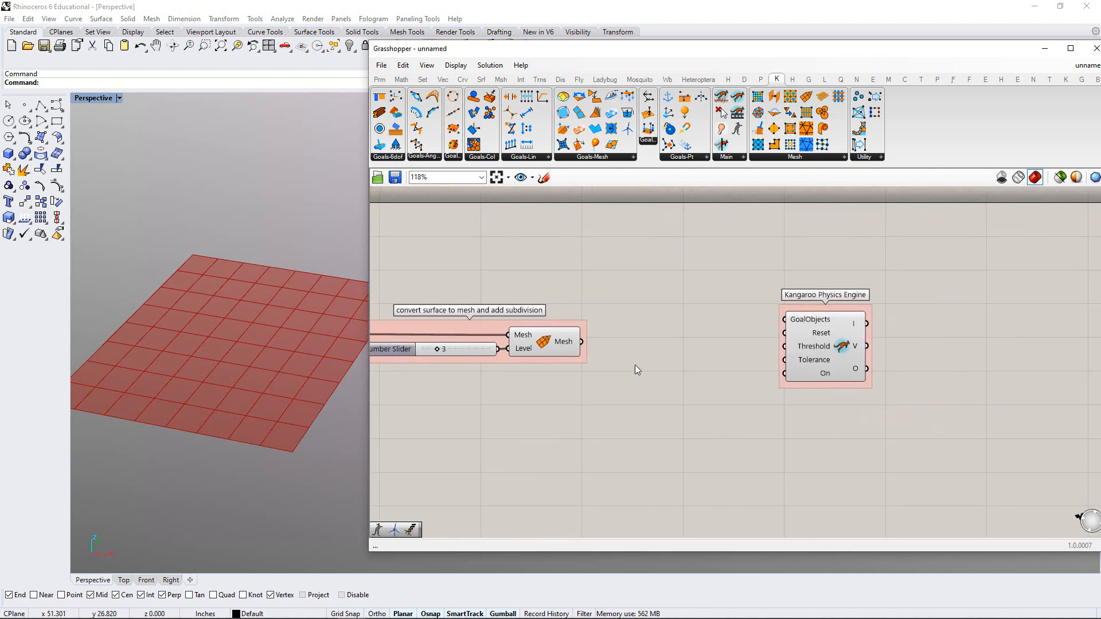
Place Kangaroo's Load goal between the mesh subdivision group and the Solver, and shift the Solver group away to make room
scroll(635, 365, "up", 2)
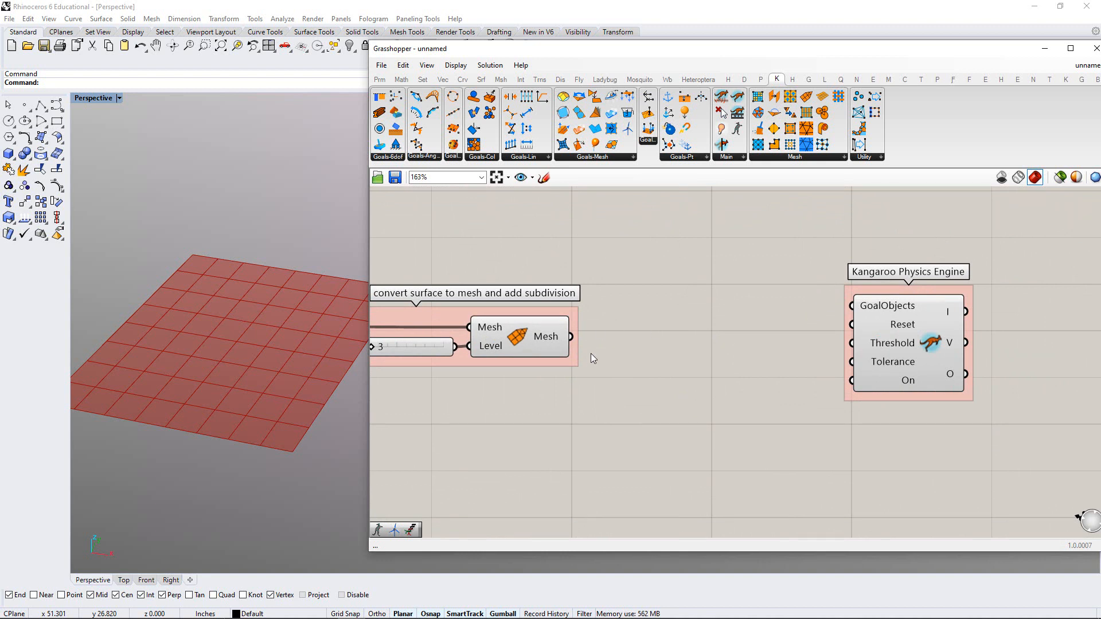
right_click_drag(609, 343, 634, 347)
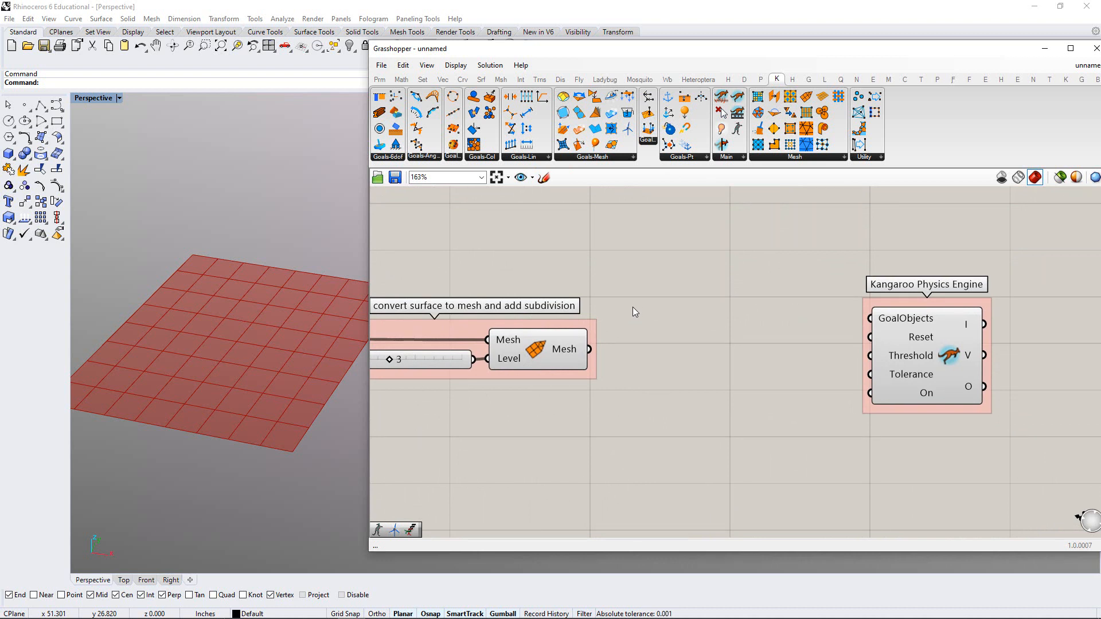
left_click(681, 160)
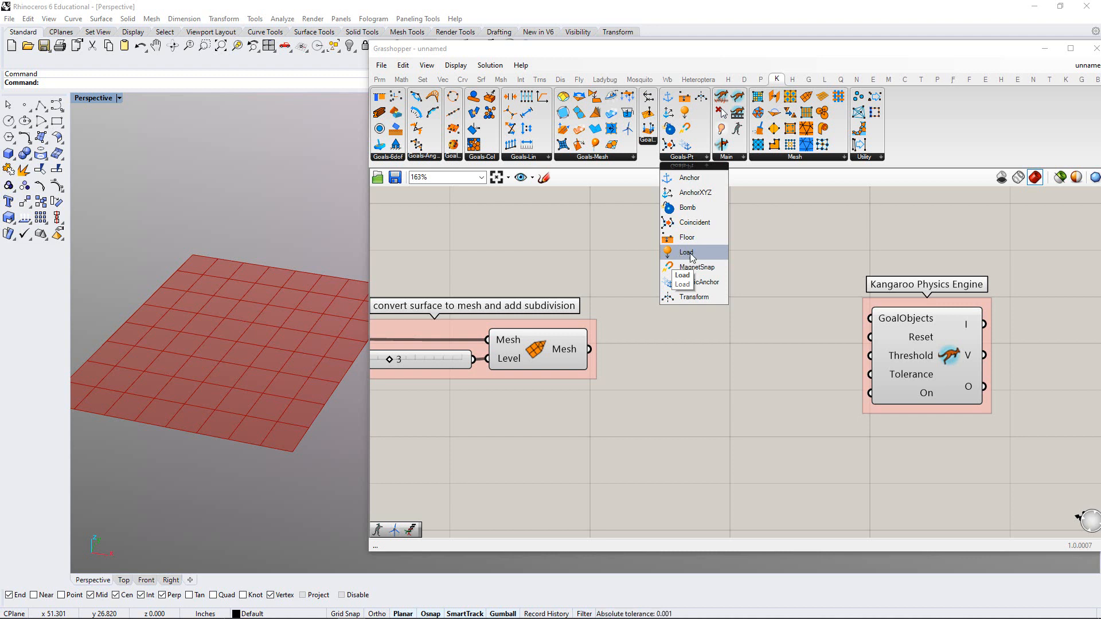
left_click(690, 257)
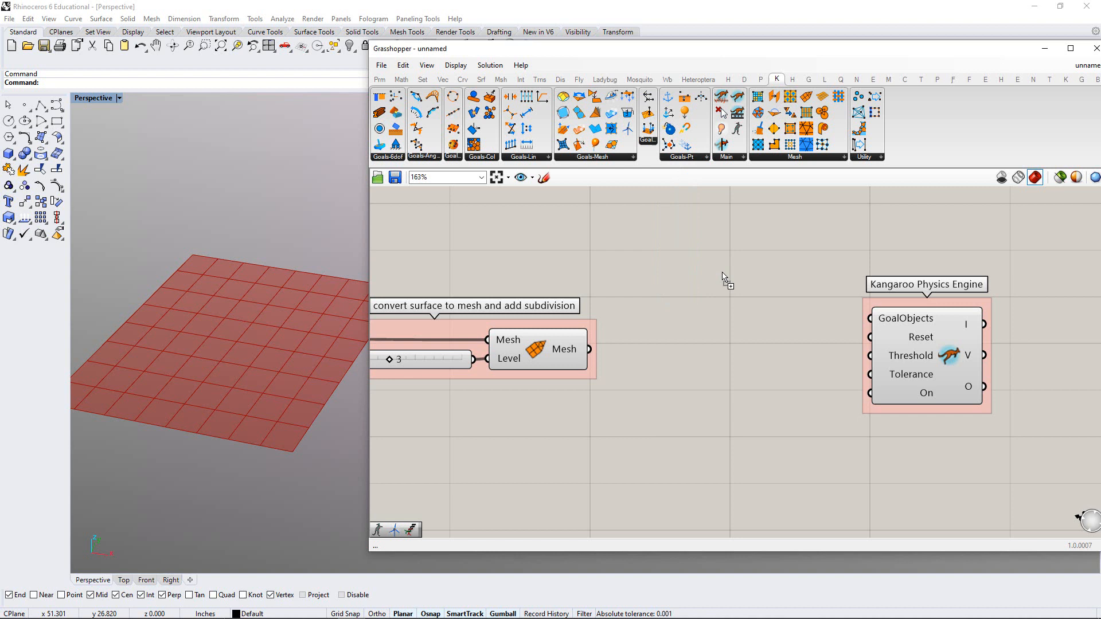
left_click(755, 302)
left_click_drag(905, 350, 970, 356)
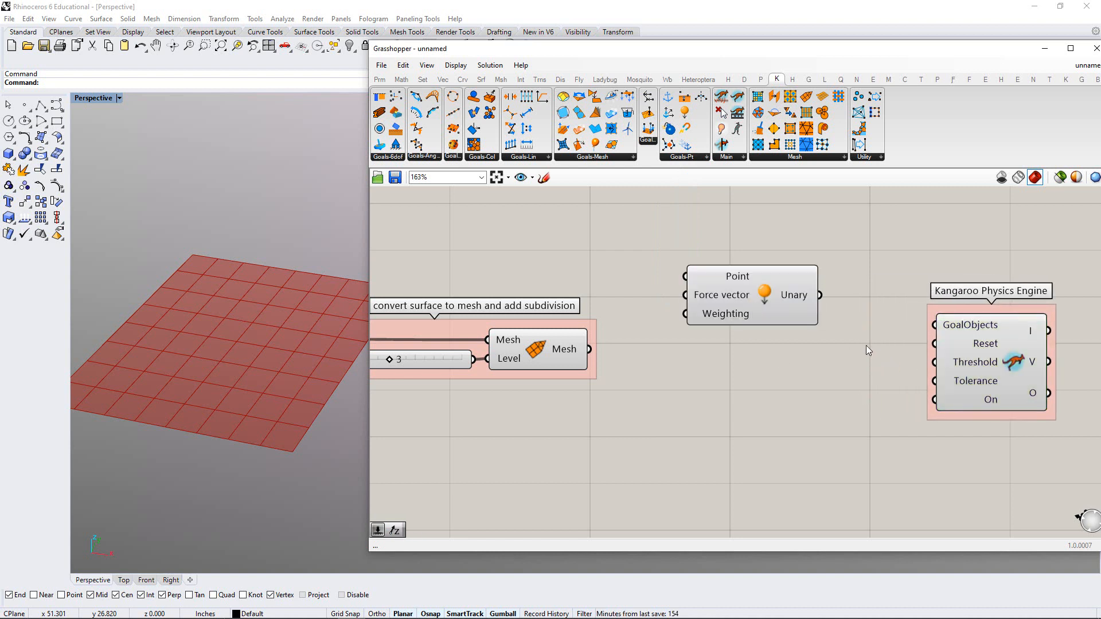
Put the Load component in its own group and label it "GRAVITY FORCE"
left_click_drag(812, 323, 662, 240)
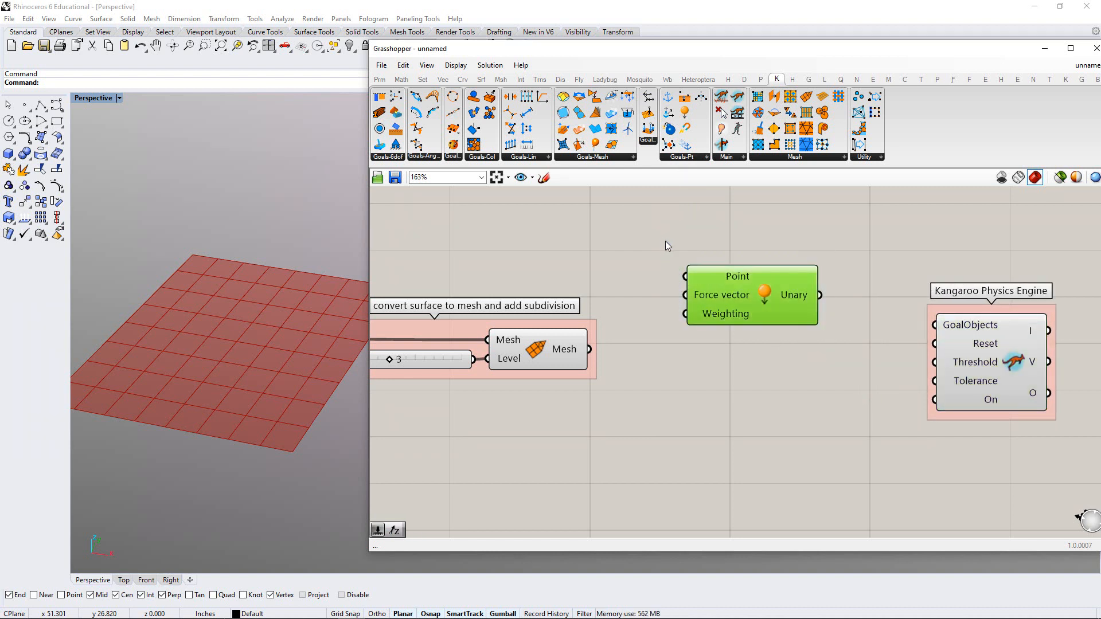
key("ctrl+g")
left_click(665, 241)
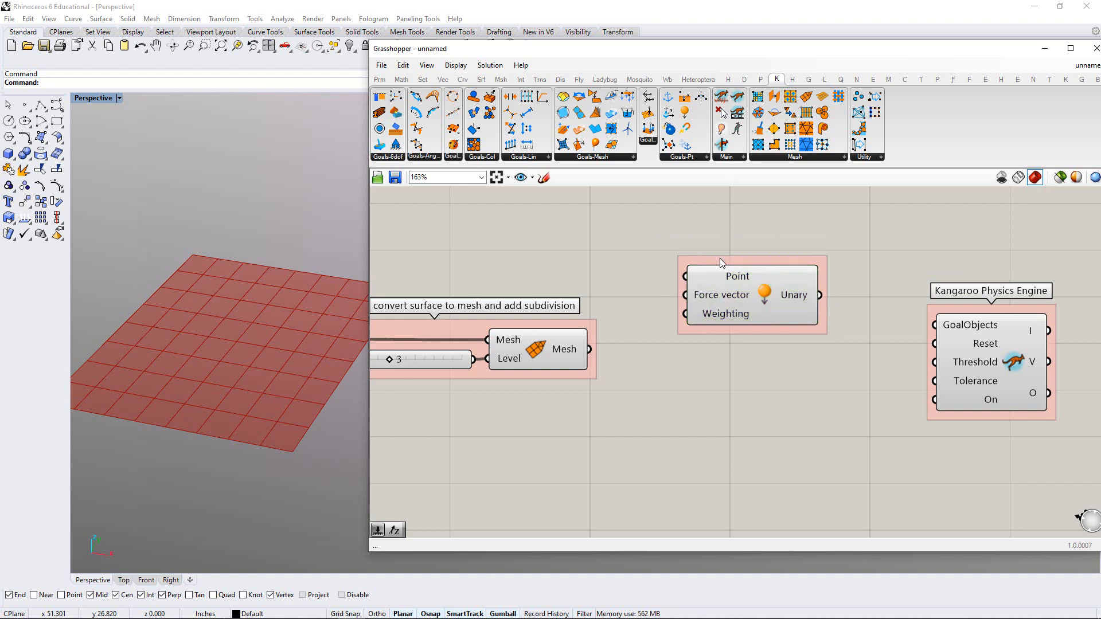
right_click(720, 259)
type("G")
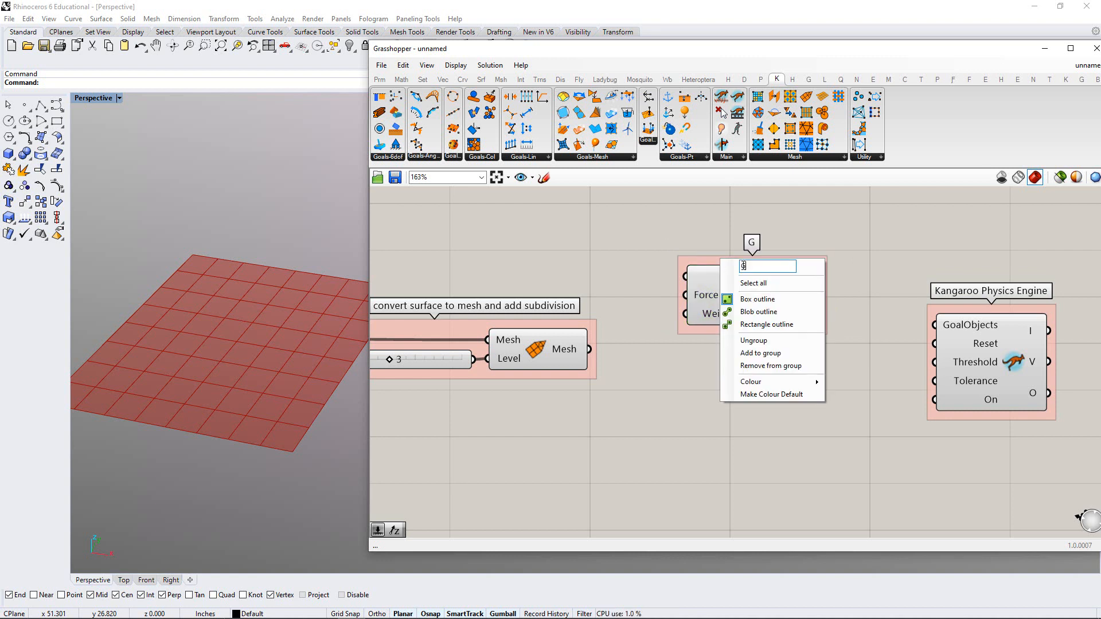
type("RAVITY FORCE")
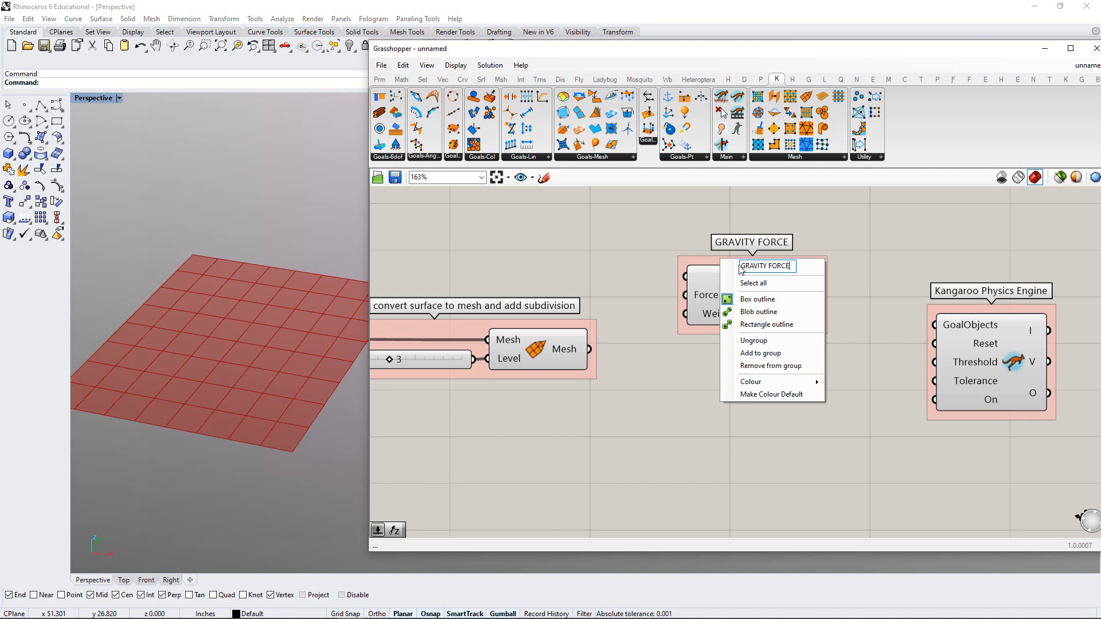
key("Return")
Move the GRAVITY FORCE group down so it sits lower than the mesh subdivision group
right_click_drag(675, 307, 706, 301)
scroll(706, 301, "down", 1)
right_click_drag(695, 359, 705, 339)
left_click_drag(782, 306, 797, 394)
right_click_drag(711, 389, 687, 340)
scroll(687, 340, "up", 1)
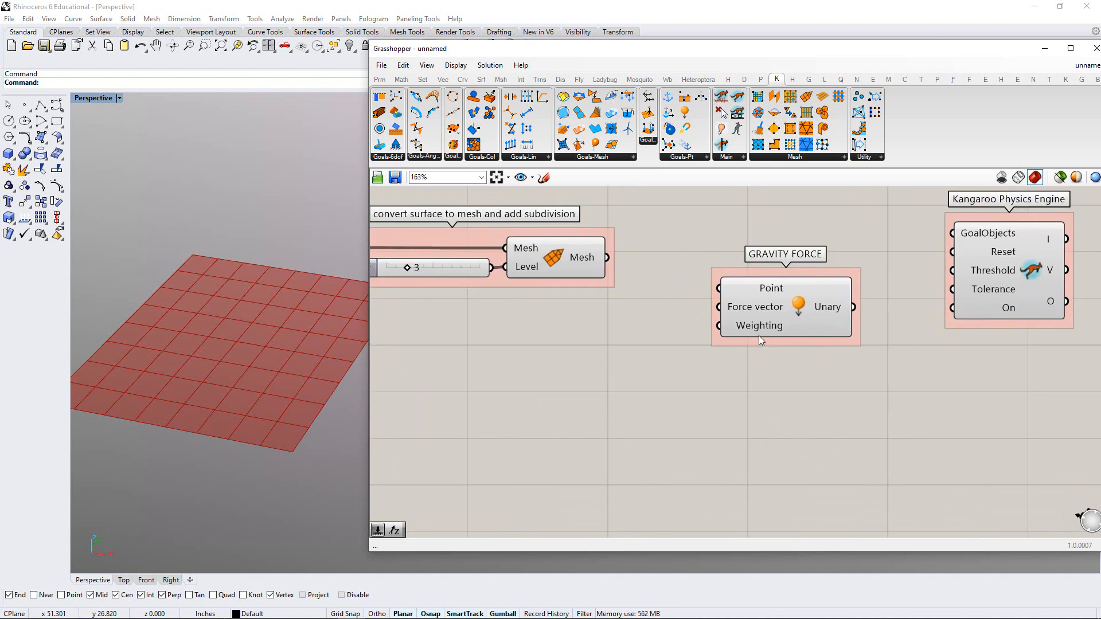
left_click_drag(759, 339, 768, 356)
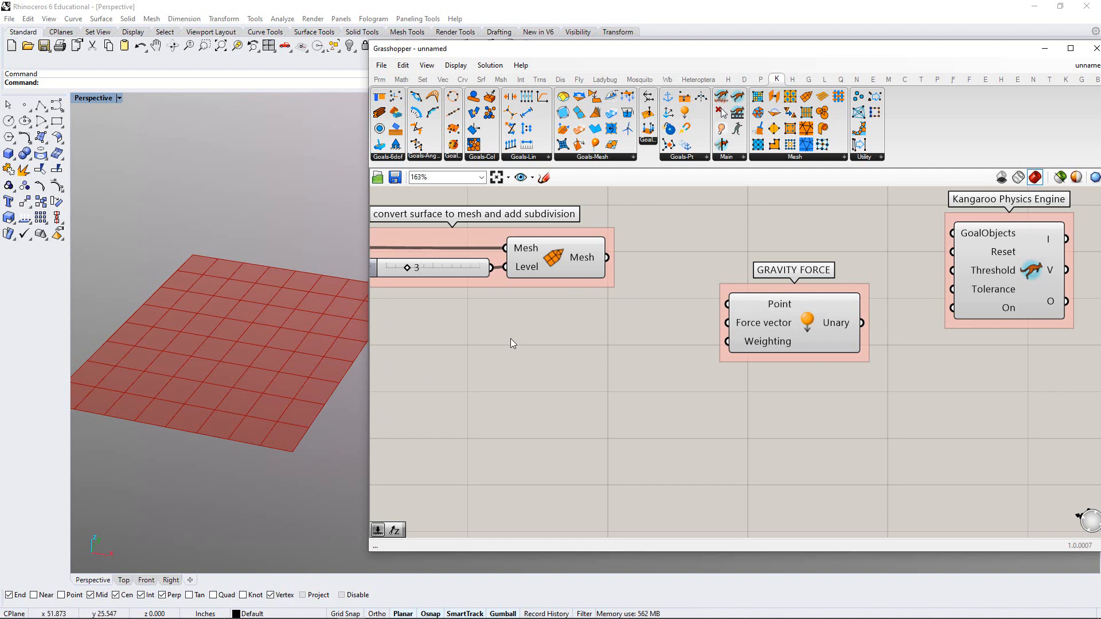
Inspect the mesh grid in the Rhino viewport, and lower the GRAVITY FORCE group a little further
right_click_drag(511, 338, 581, 340)
right_click_drag(301, 416, 293, 388)
scroll(287, 418, "down", 6)
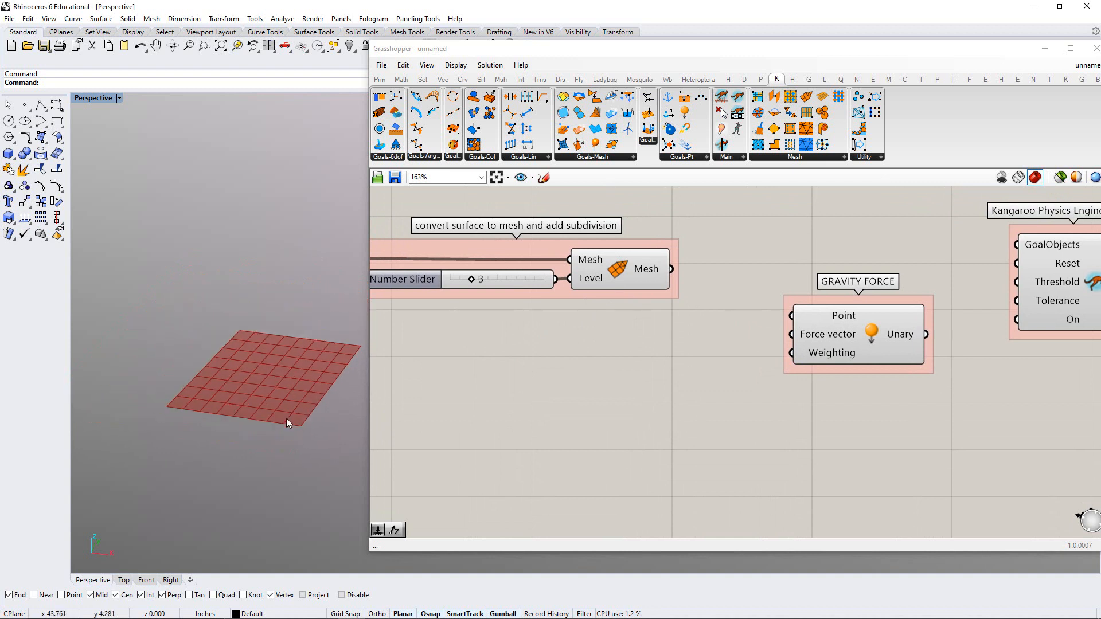
scroll(304, 427, "up", 8)
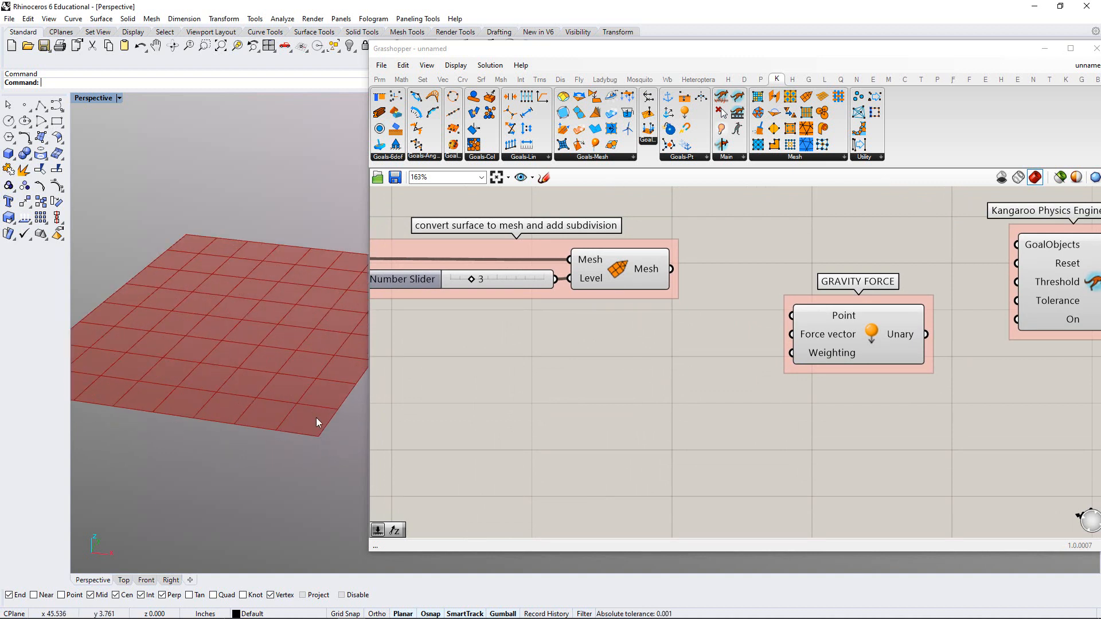
right_click_drag(558, 359, 505, 364)
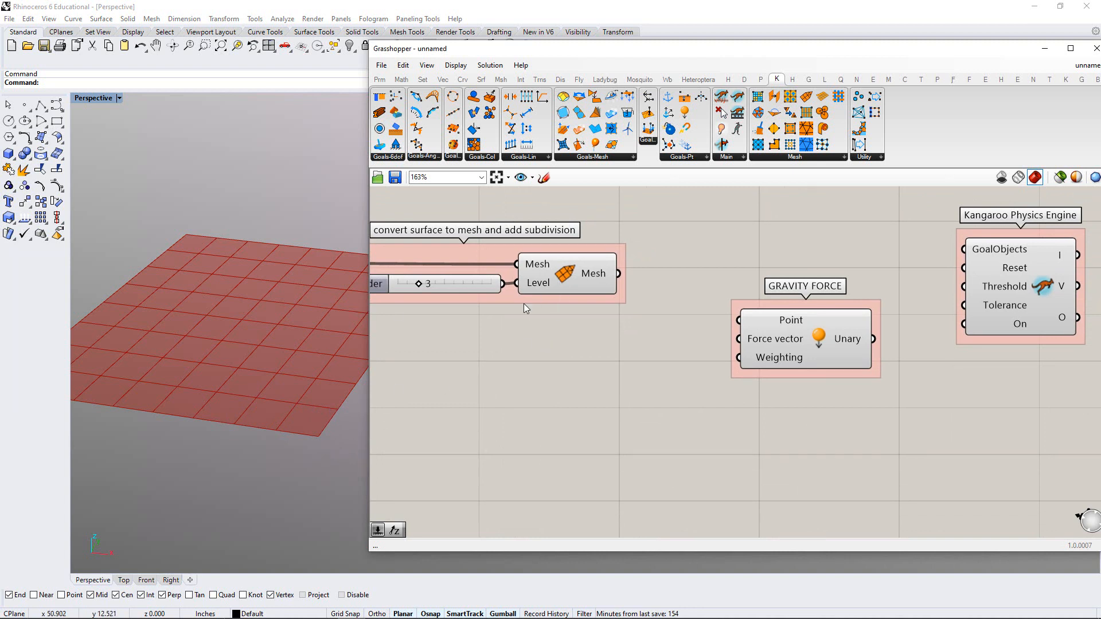
left_click_drag(739, 376, 737, 408)
left_click(736, 408)
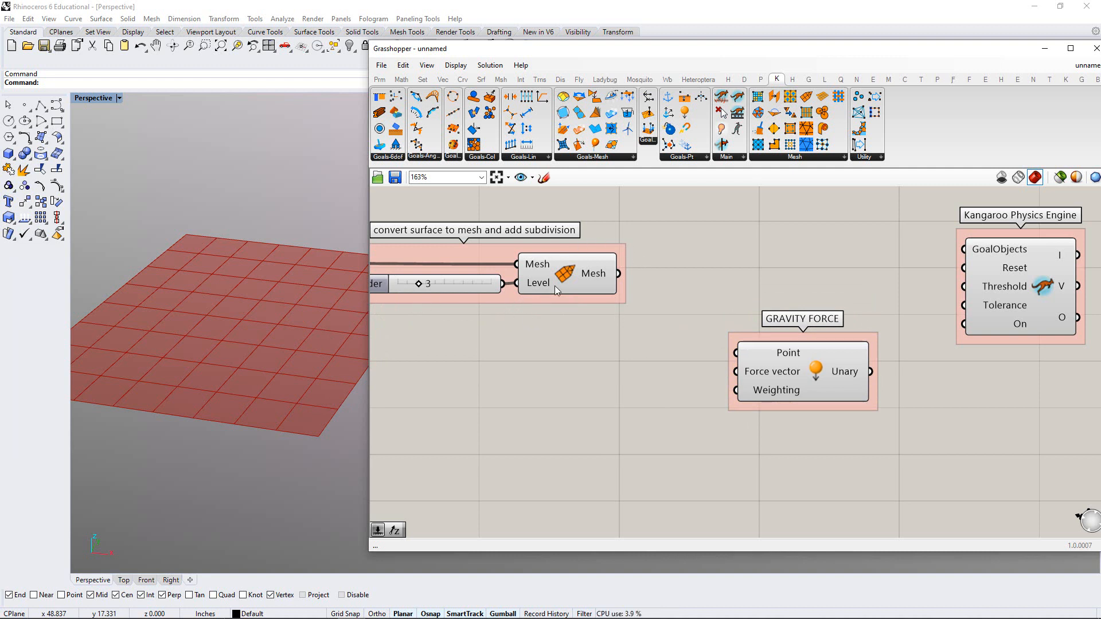
Place a Deconstruct Mesh component on the canvas between the mesh subdivision group and the GRAVITY FORCE group
left_click(501, 81)
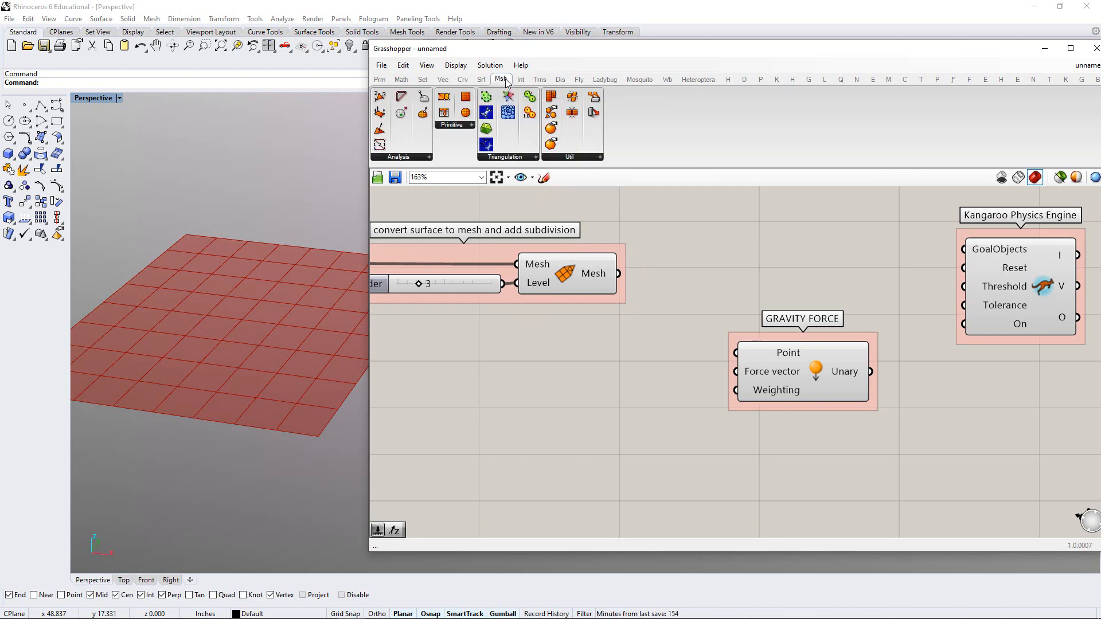
left_click(408, 158)
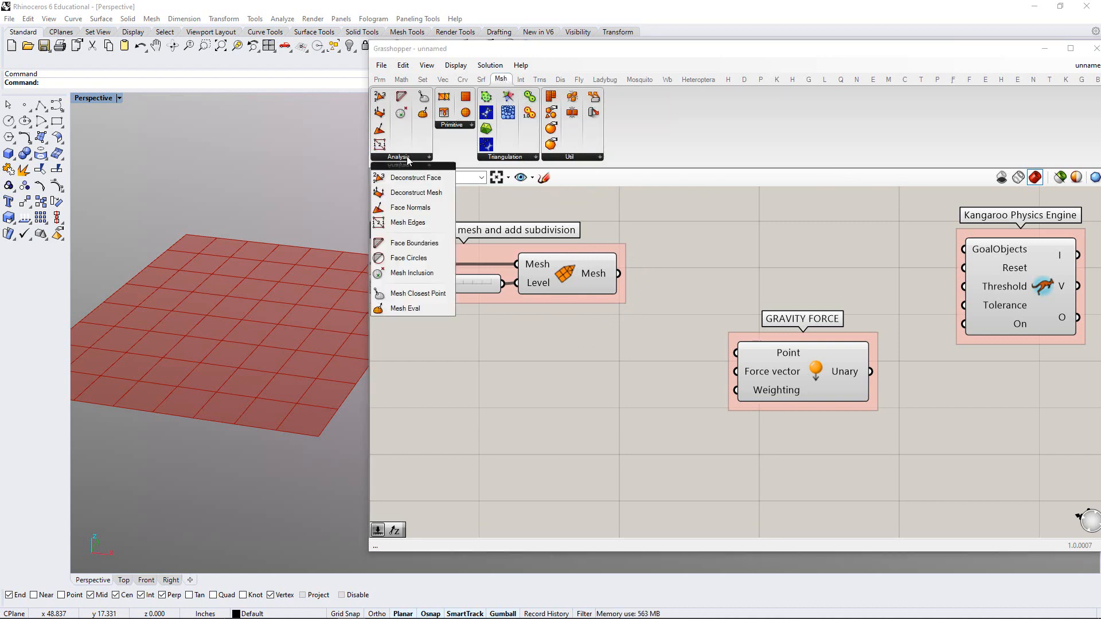
left_click(408, 193)
left_click(730, 295)
Space out the GRAVITY FORCE group and the Deconstruct Mesh component so that they no longer crowd each other
left_click_drag(734, 409, 771, 473)
left_click(687, 427)
right_click_drag(686, 426, 721, 398)
left_click_drag(758, 279, 739, 345)
left_click(762, 405)
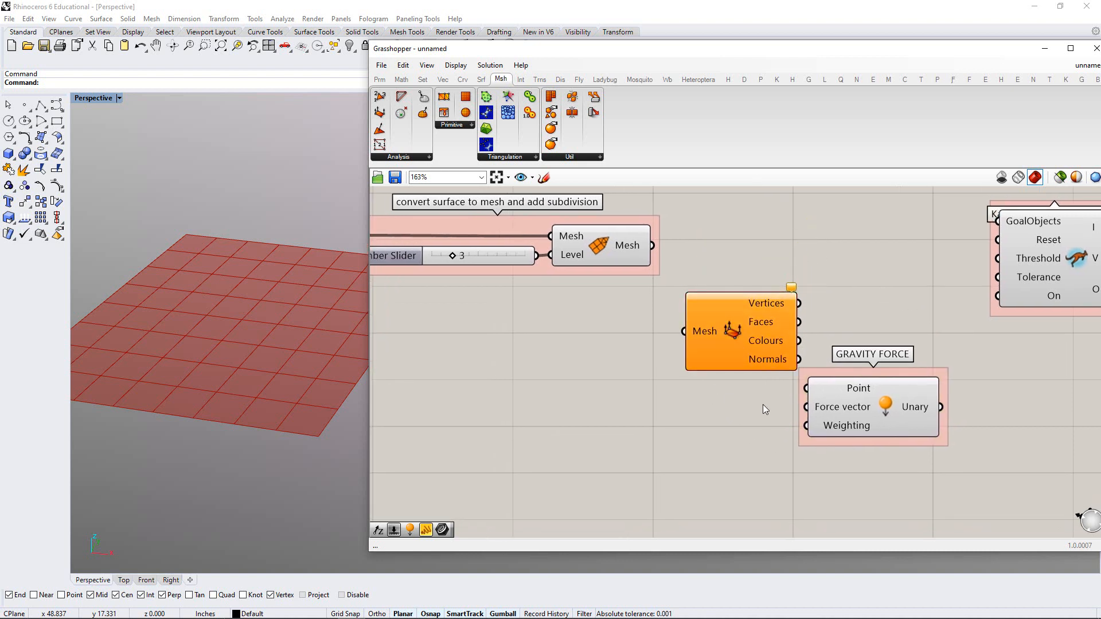
left_click_drag(809, 442, 840, 463)
left_click(741, 445)
right_click_drag(654, 357, 642, 356)
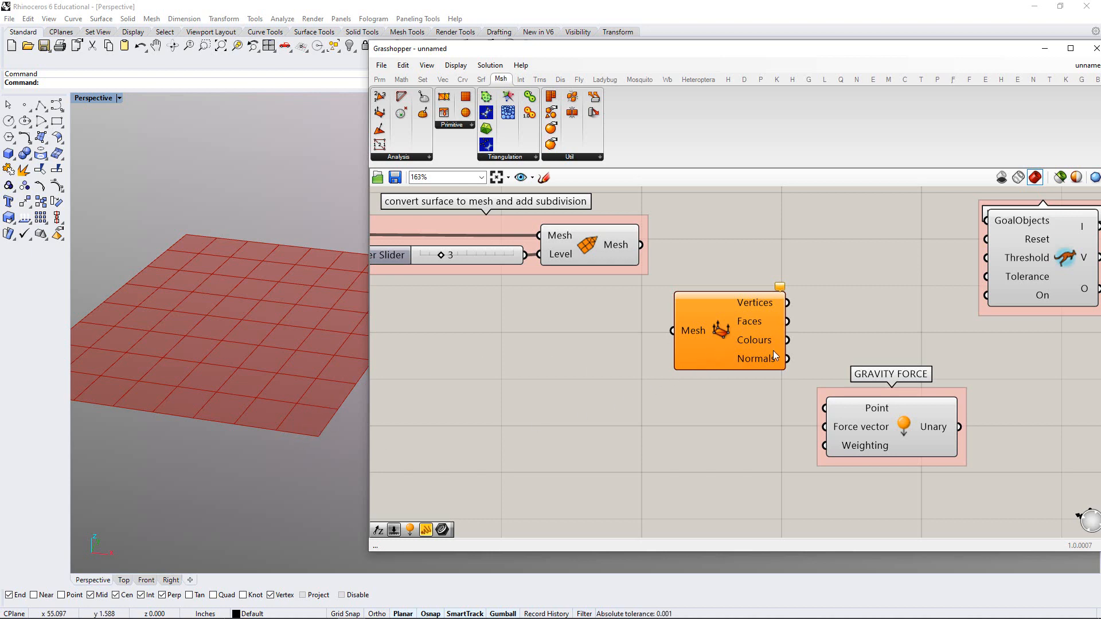
Connect the subdivided mesh output to the Mesh input of Deconstruct Mesh
scroll(754, 360, "up", 5)
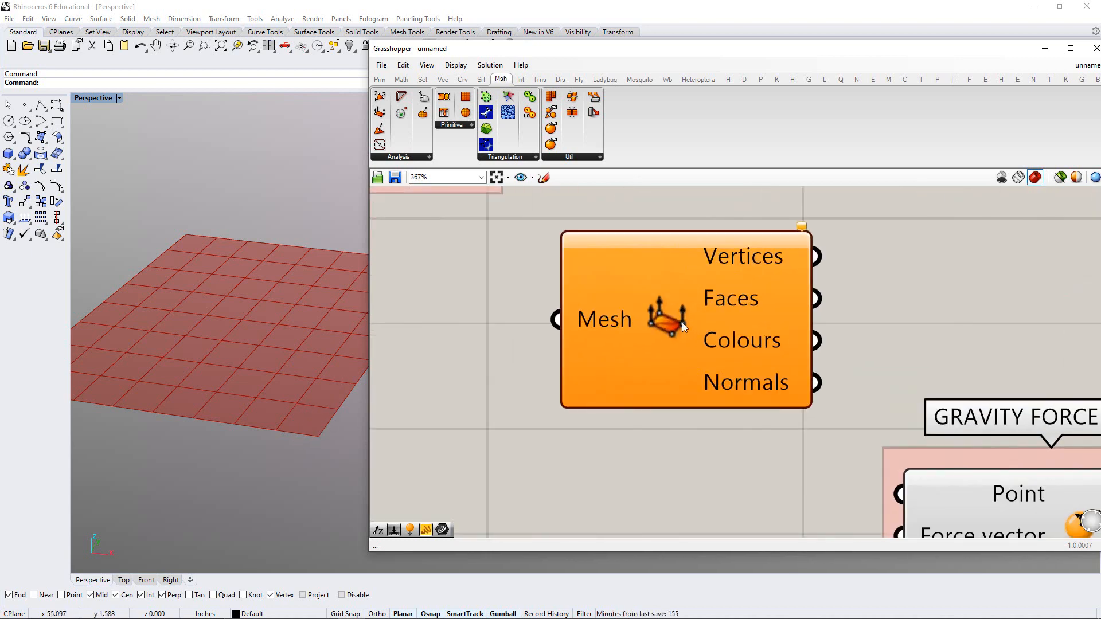
scroll(675, 328, "down", 3)
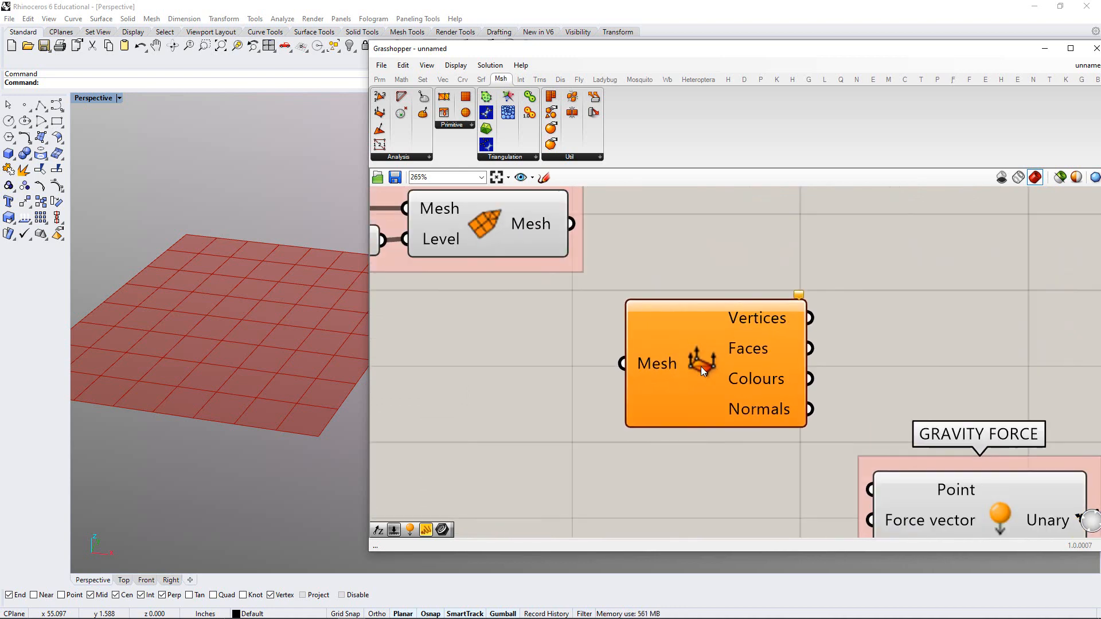
scroll(697, 370, "up", 1)
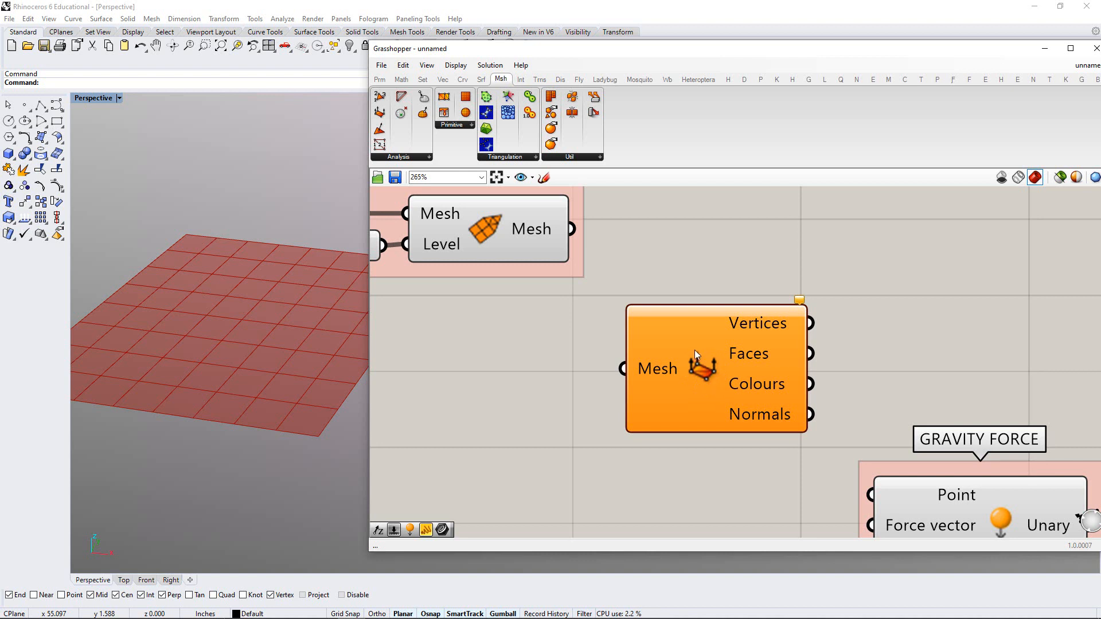
scroll(640, 367, "down", 1)
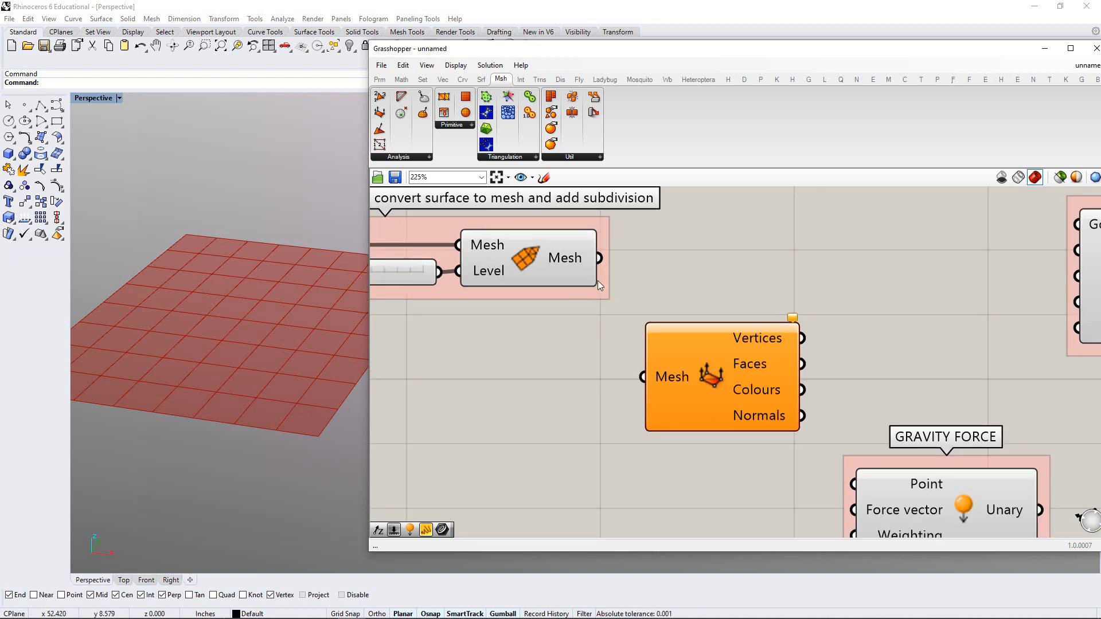
right_click_drag(603, 314, 629, 329)
left_click_drag(624, 274, 645, 395)
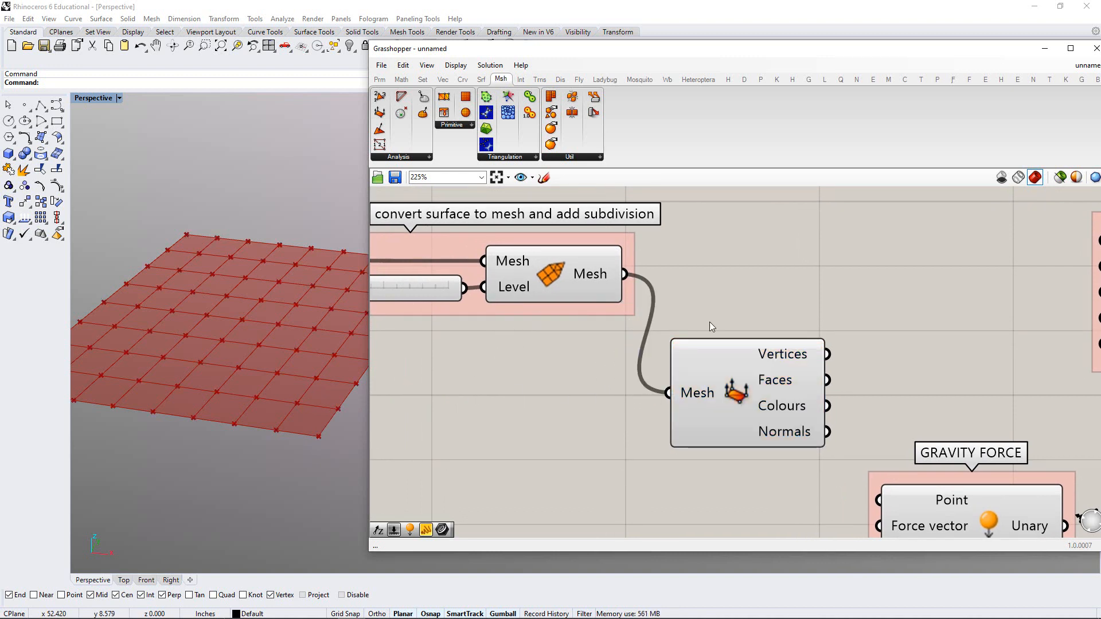
Connect the Vertices output of Deconstruct Mesh to the Point input of the Load component
right_click_drag(710, 322, 709, 300)
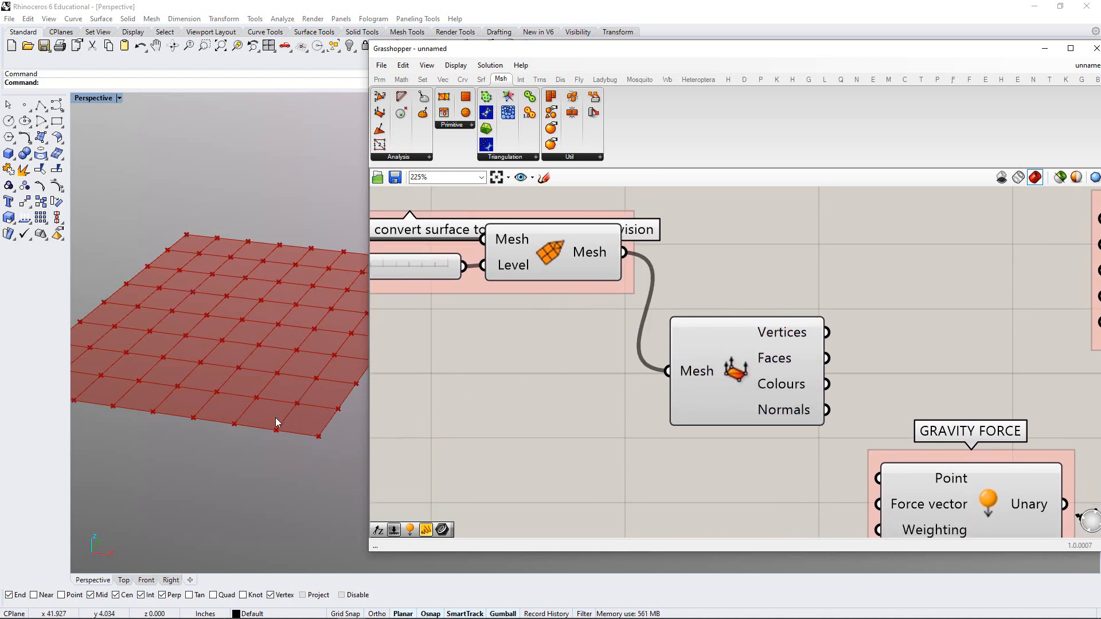
scroll(298, 417, "up", 4)
scroll(310, 362, "down", 4)
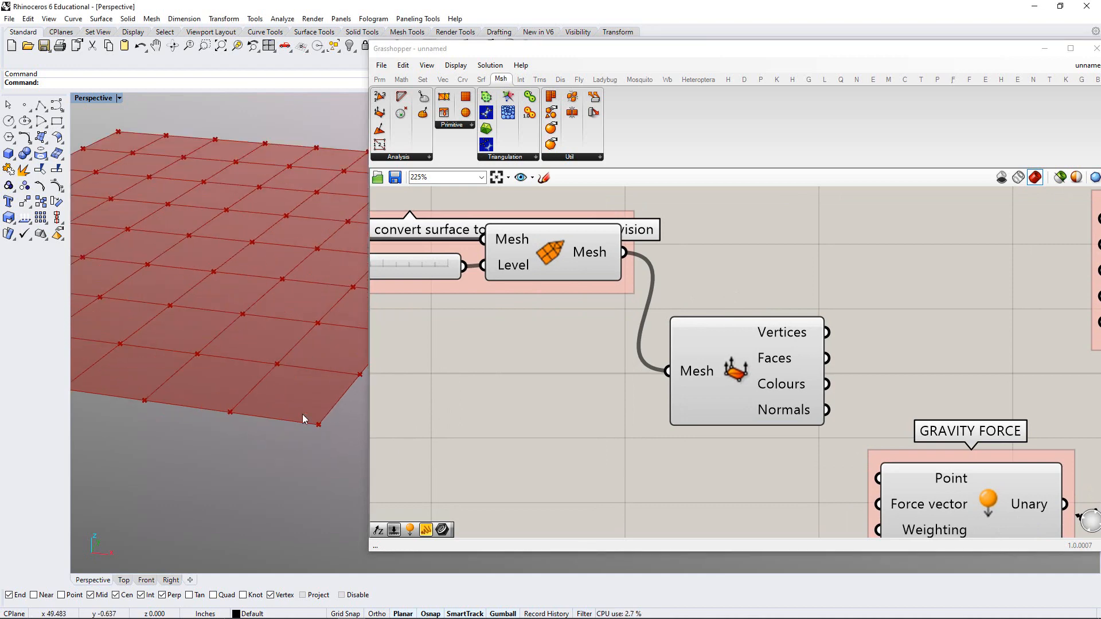
right_click_drag(610, 383, 559, 379)
scroll(630, 394, "down", 3)
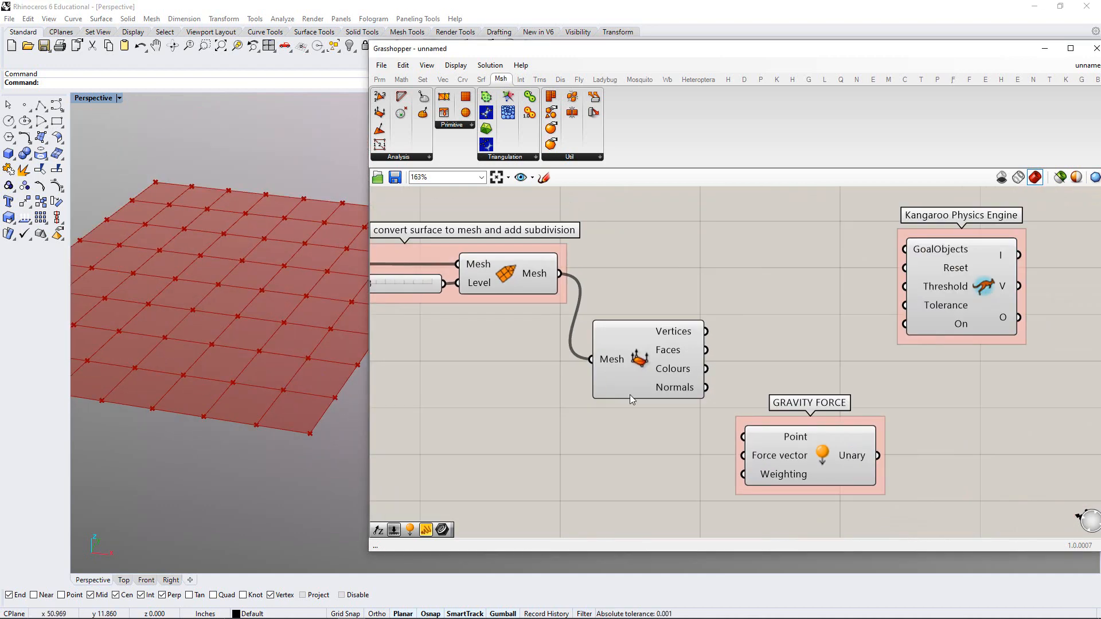
left_click_drag(722, 327, 792, 417)
left_click(705, 371)
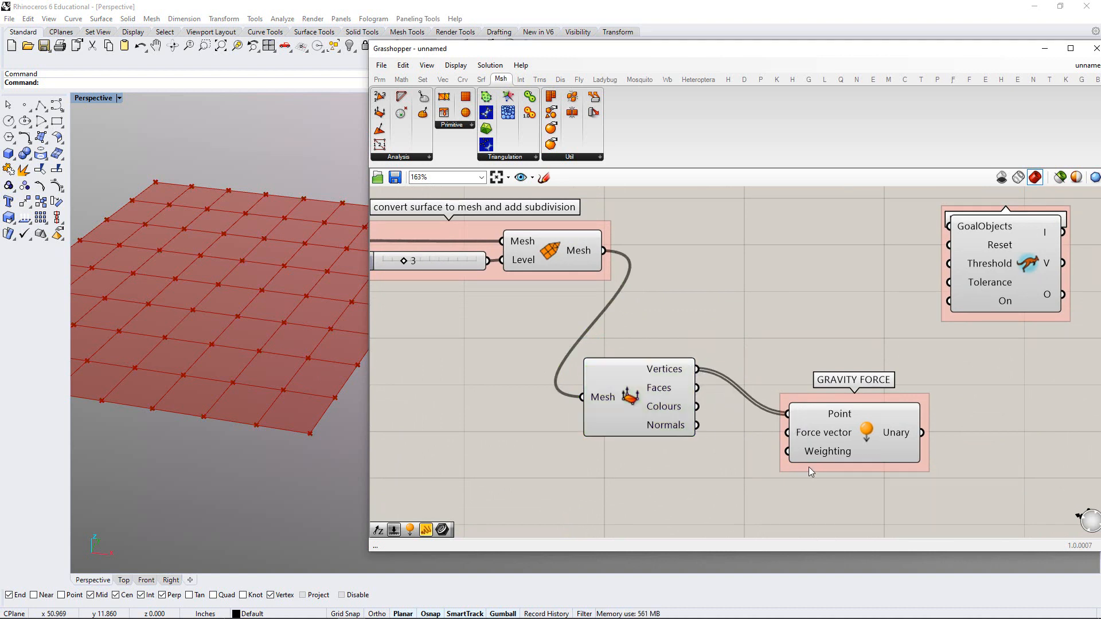
Align the Load component with the Vertices output of Deconstruct Mesh, and check the Load's Force vector input
left_click_drag(808, 467, 789, 433)
left_click_drag(666, 413, 634, 418)
left_click(681, 439)
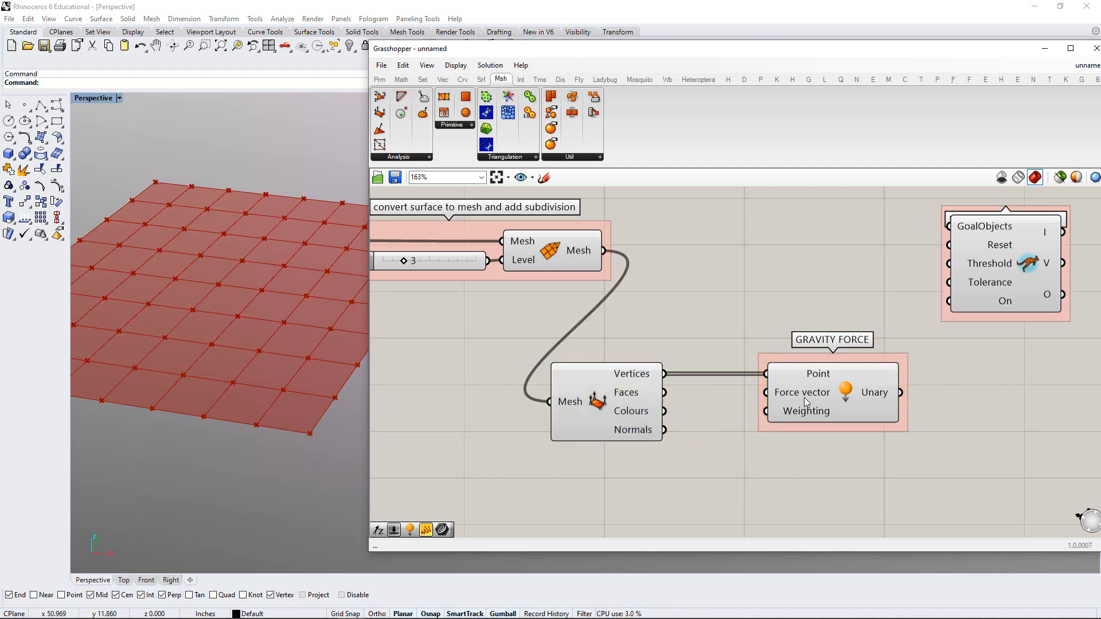
mouse_move(806, 401)
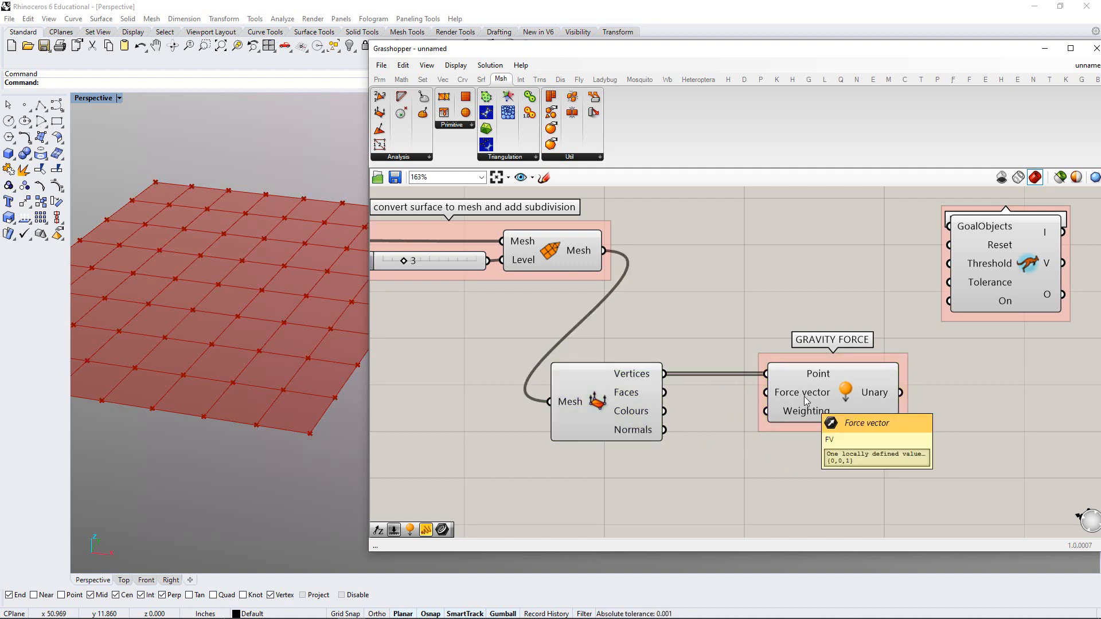
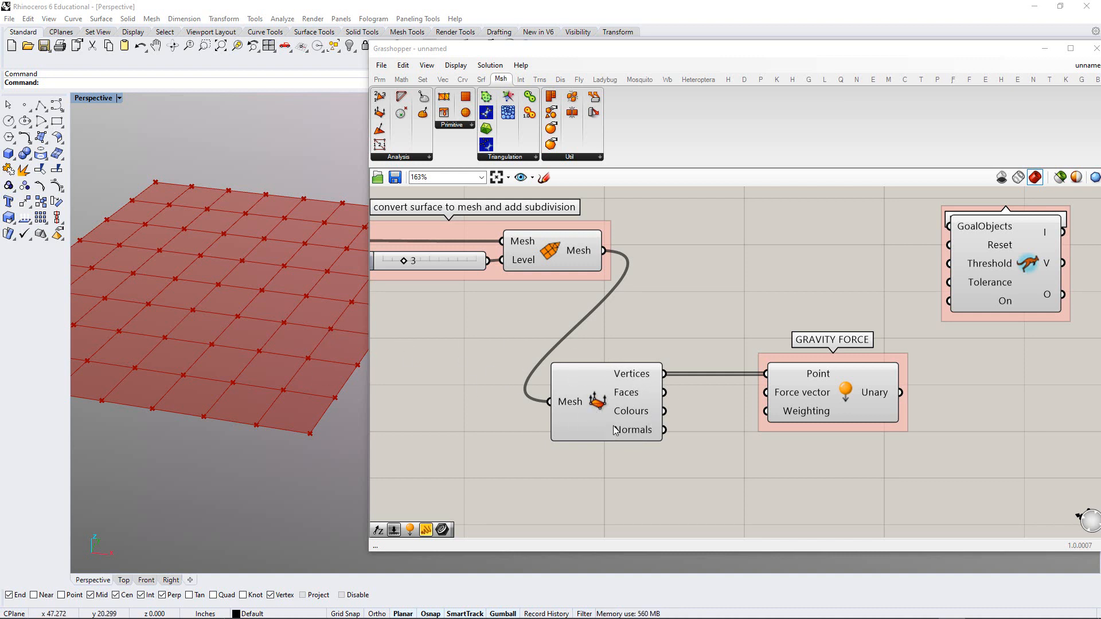
Move Deconstruct Mesh closer to the Load component and add it to the GRAVITY FORCE group
left_click_drag(615, 431, 636, 408)
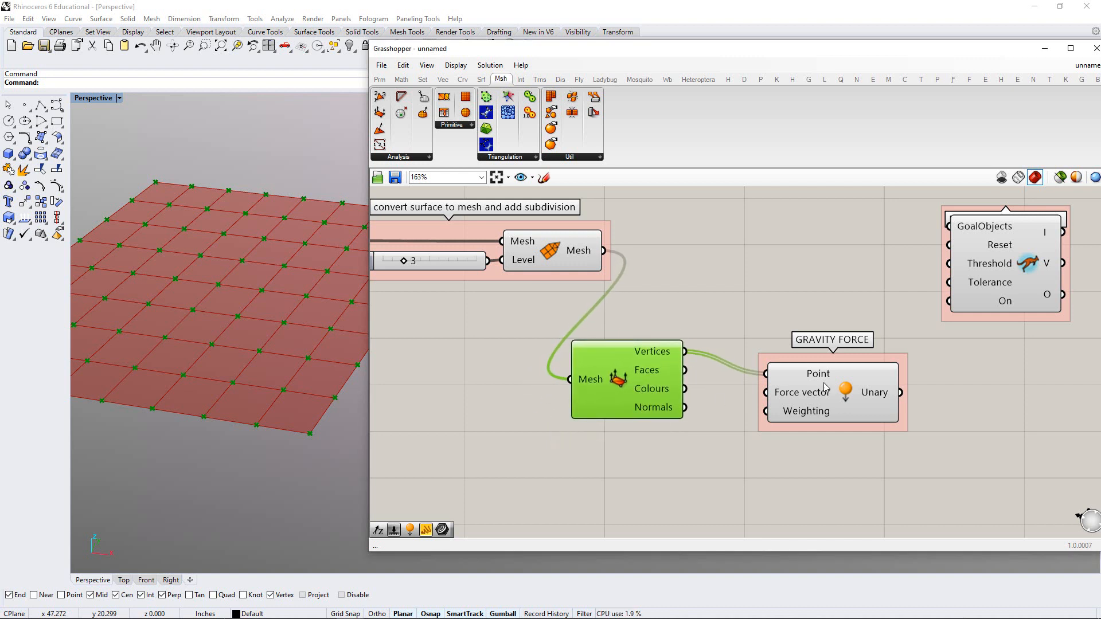
left_click(766, 438)
left_click(627, 381)
right_click(769, 429)
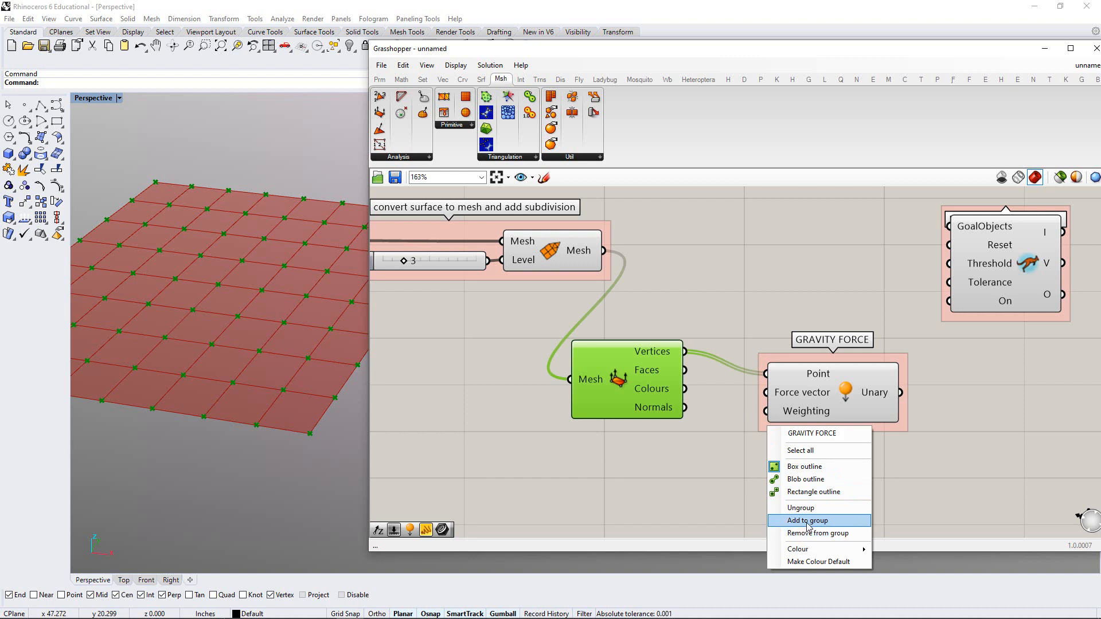
left_click(808, 526)
left_click(758, 459)
Rearrange the GRAVITY FORCE group, with Deconstruct Mesh raised and the Load component lower beside it
left_click_drag(665, 410, 692, 400)
left_click(756, 451)
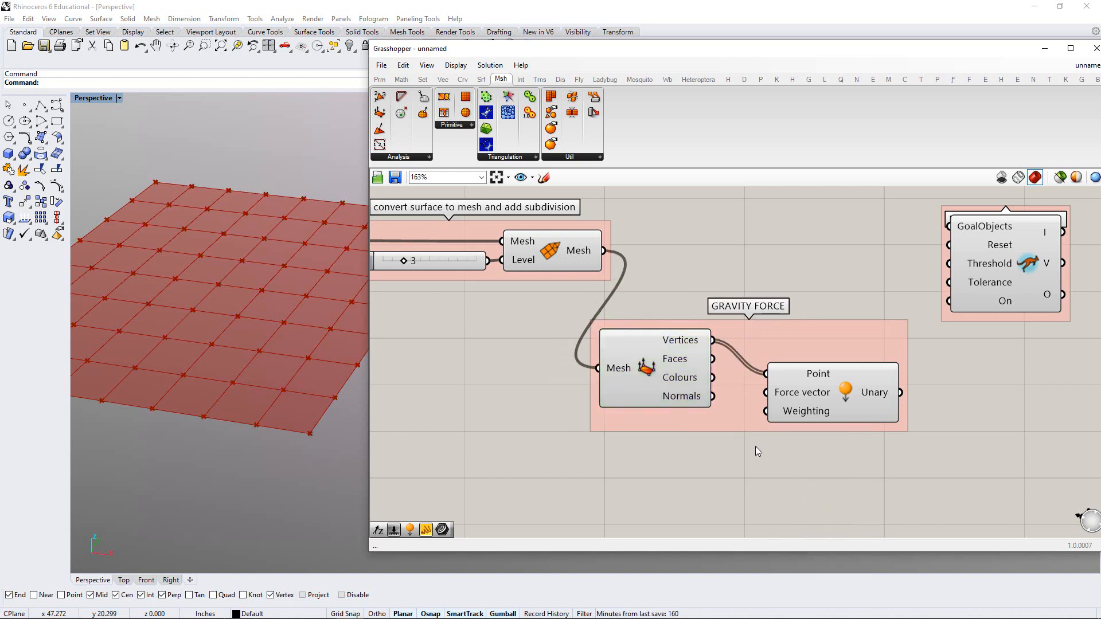
left_click_drag(801, 413, 792, 433)
left_click(783, 448)
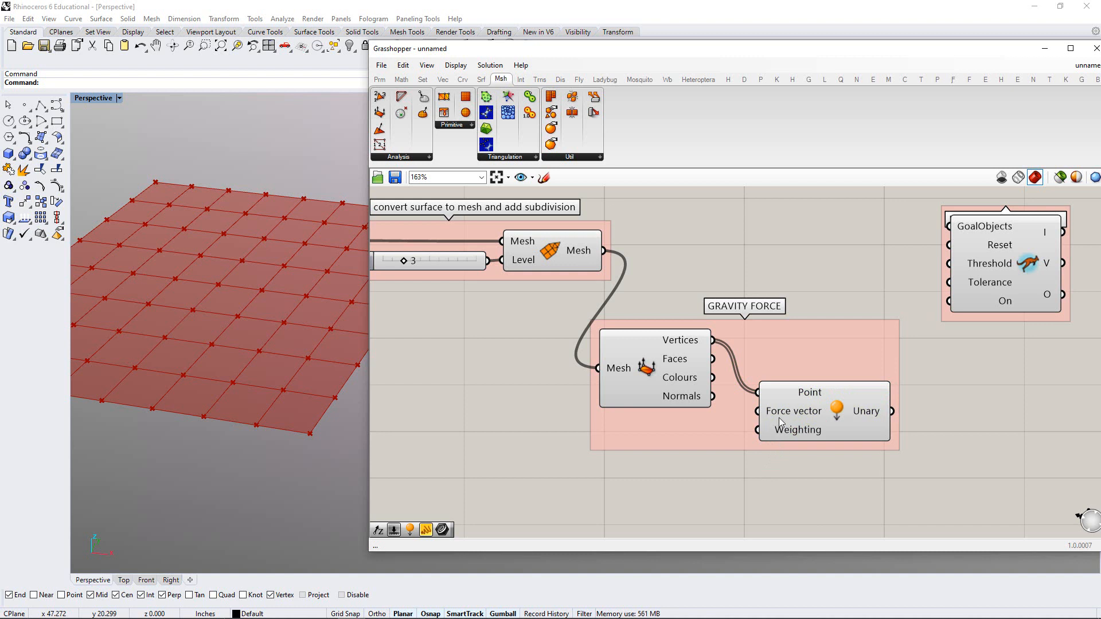
Create a number slider ranging from -1.00 to 1 and place it beneath Deconstruct Mesh
double_click(665, 477)
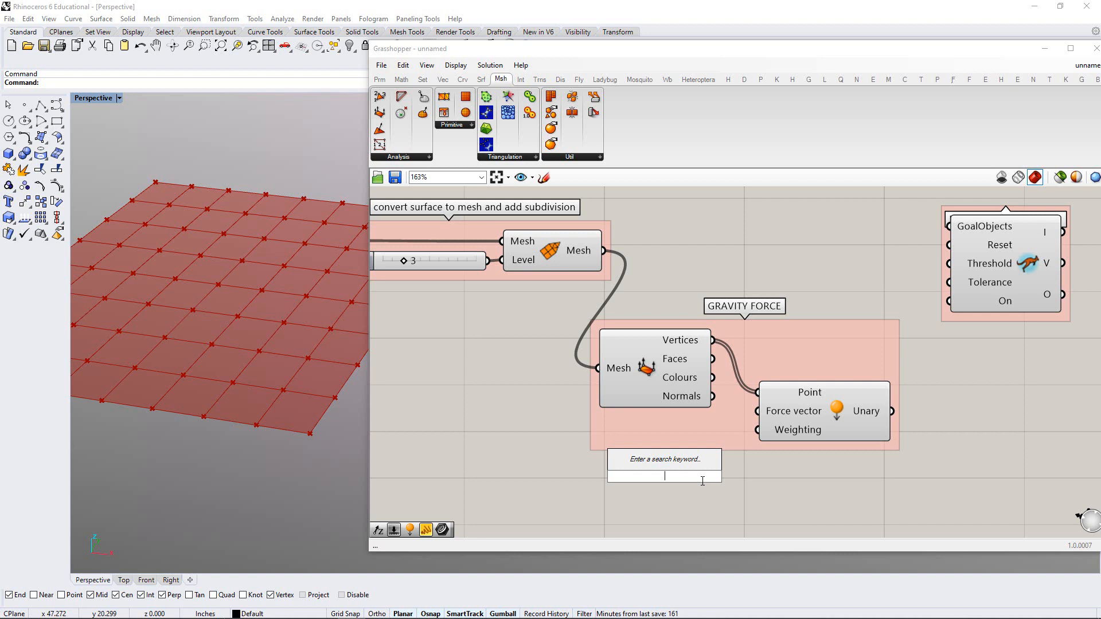
type("-1")
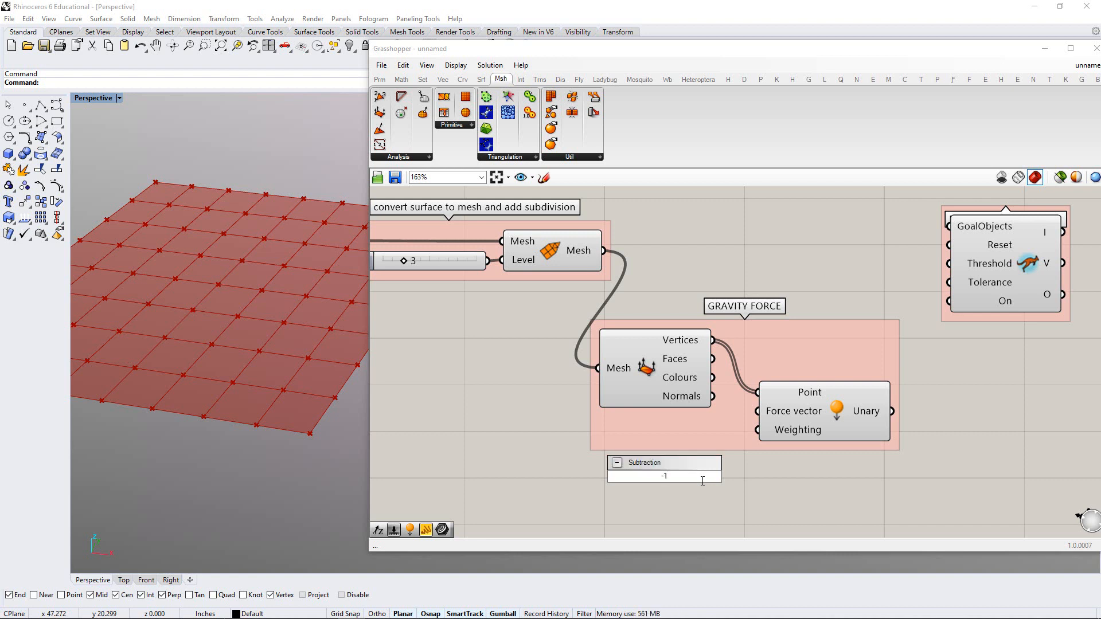
type(".00<1")
key("Return")
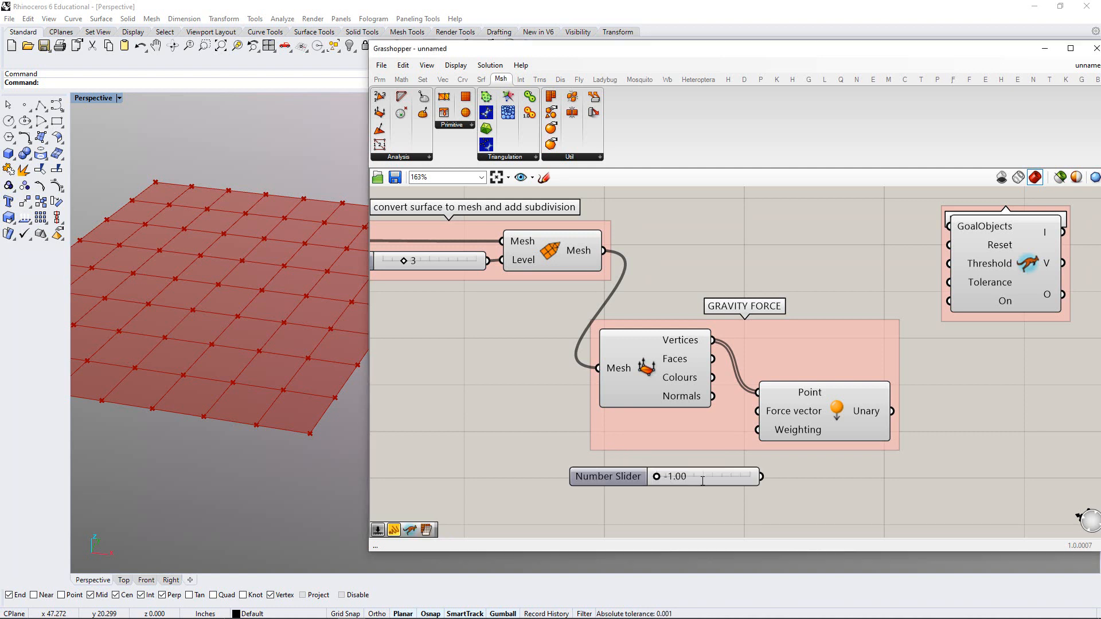
left_click_drag(710, 478, 674, 435)
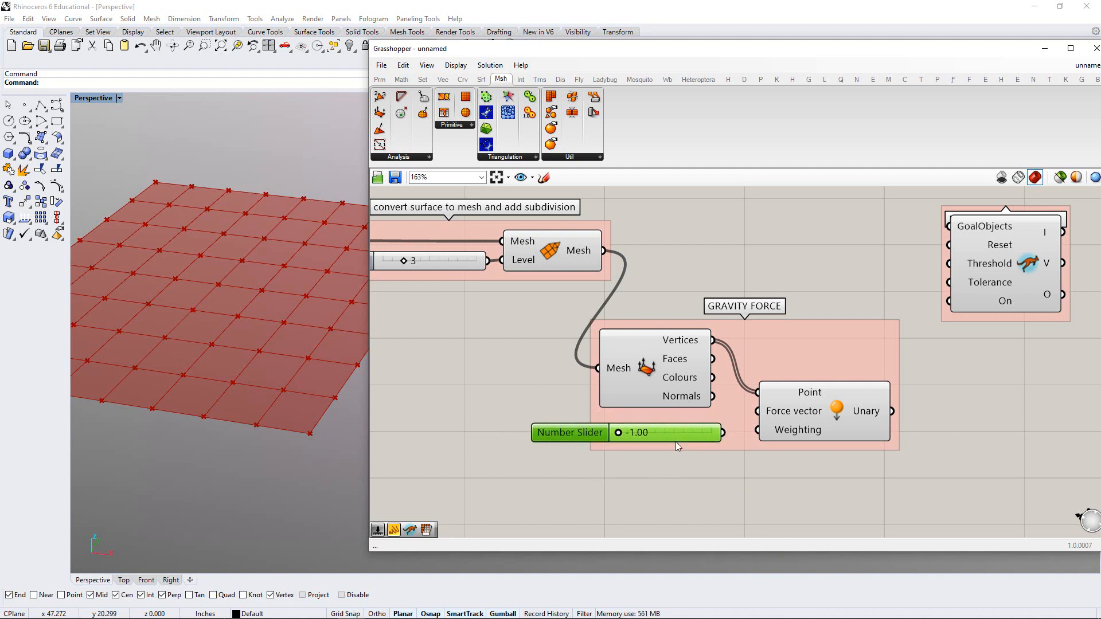
Add the new slider to the GRAVITY FORCE group and connect it to the Load component's Weighting input
right_click(687, 421)
left_click(737, 511)
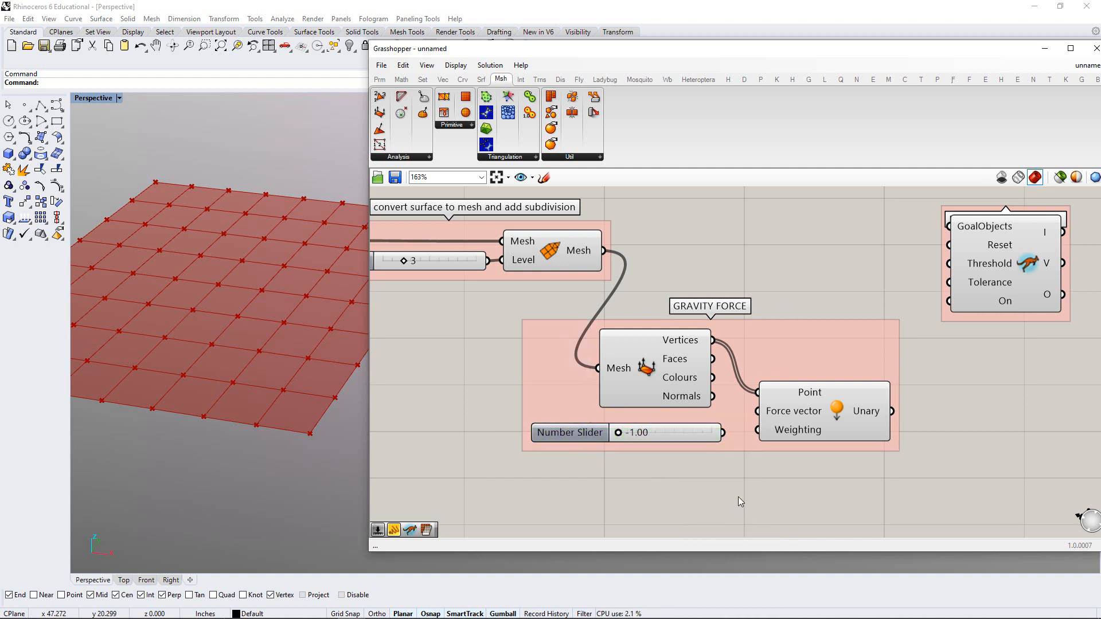
left_click_drag(724, 434, 698, 431)
left_click(750, 461)
Inspect the Load component's Unary output in an enlarged temporary panel, and delete that panel
right_click_drag(969, 463, 913, 444)
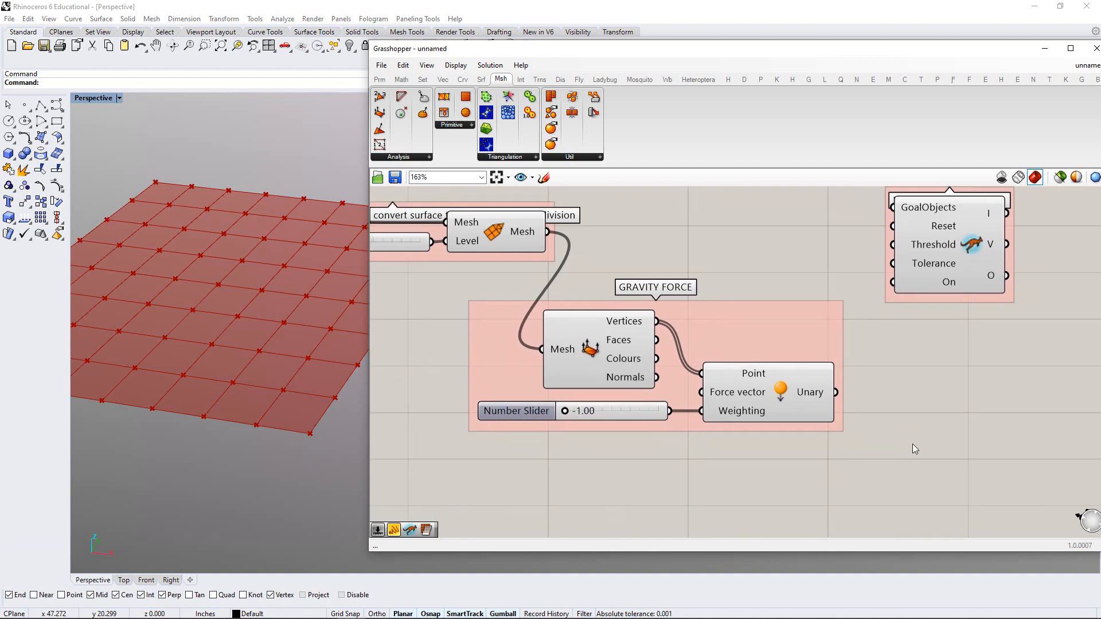
double_click(941, 456)
type("panel")
key("Return")
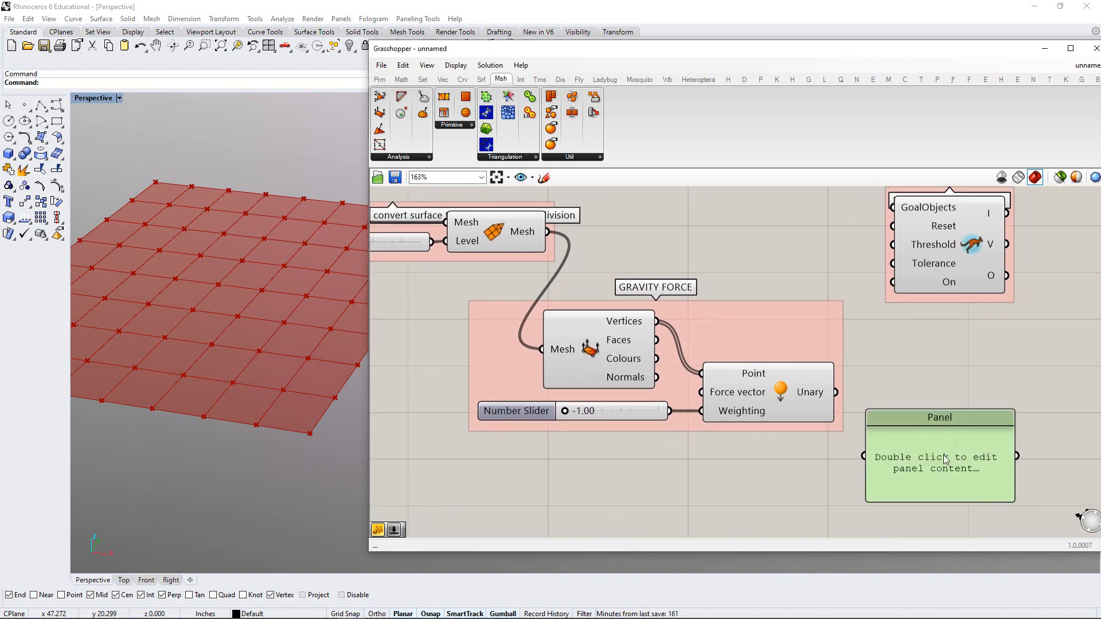
left_click_drag(836, 392, 864, 456)
left_click_drag(944, 464, 1035, 523)
scroll(941, 458, "down", 2)
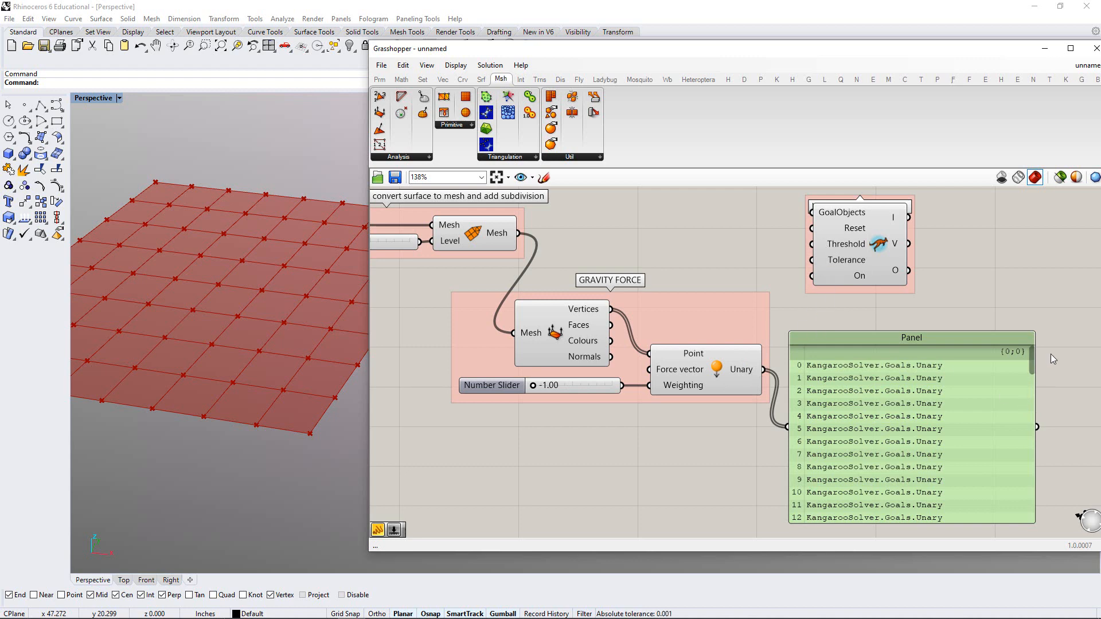
mouse_move(1031, 364)
left_mouse_down()
mouse_move(1031, 492)
mouse_move(1023, 360)
left_mouse_up()
right_click_drag(683, 388, 723, 425)
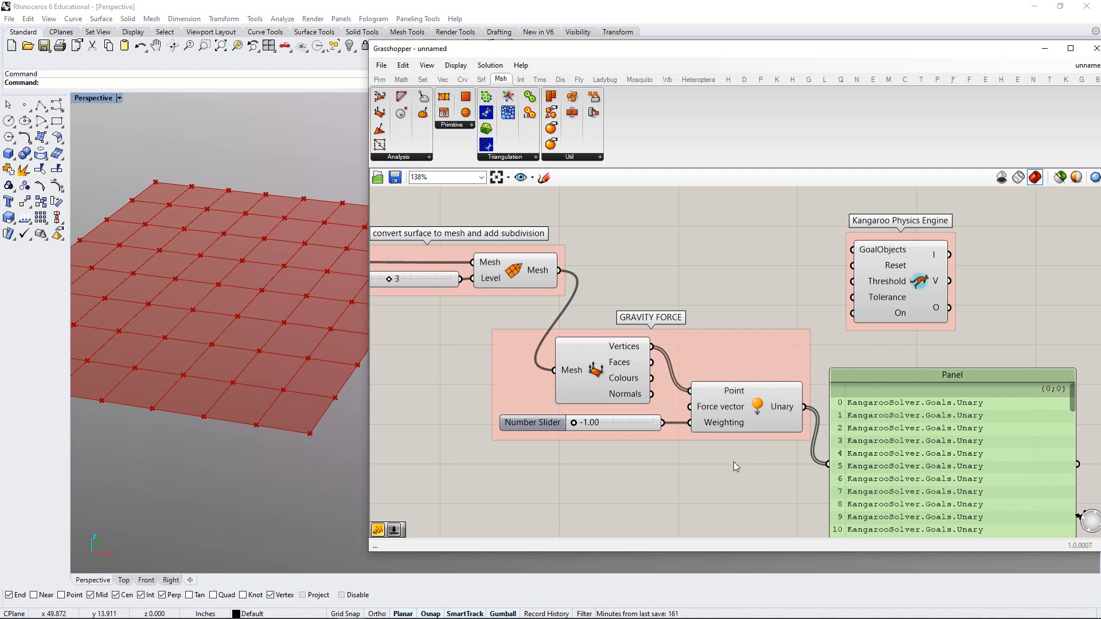
left_click(865, 409)
key("Delete")
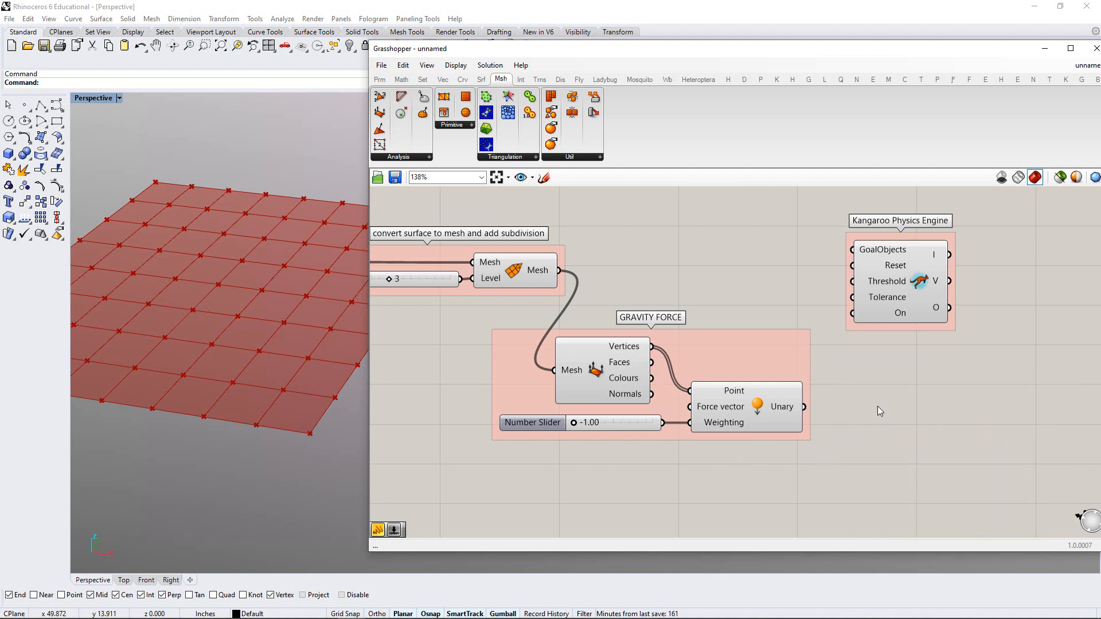
Set the slider feeding the Load's Weighting input to 0
scroll(627, 439, "up", 2)
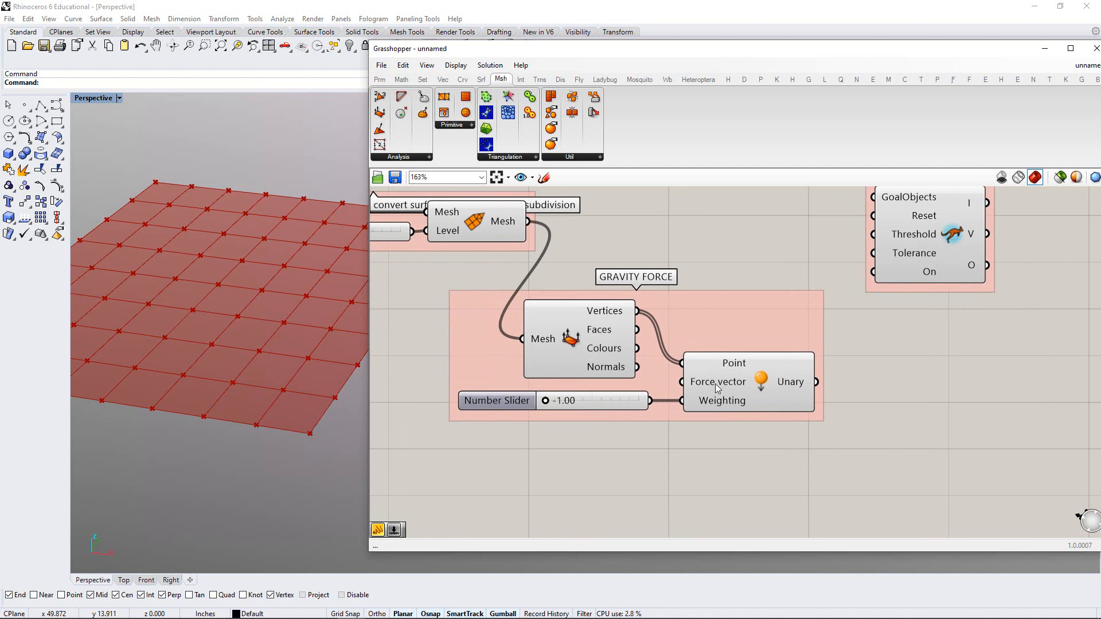
double_click(596, 402)
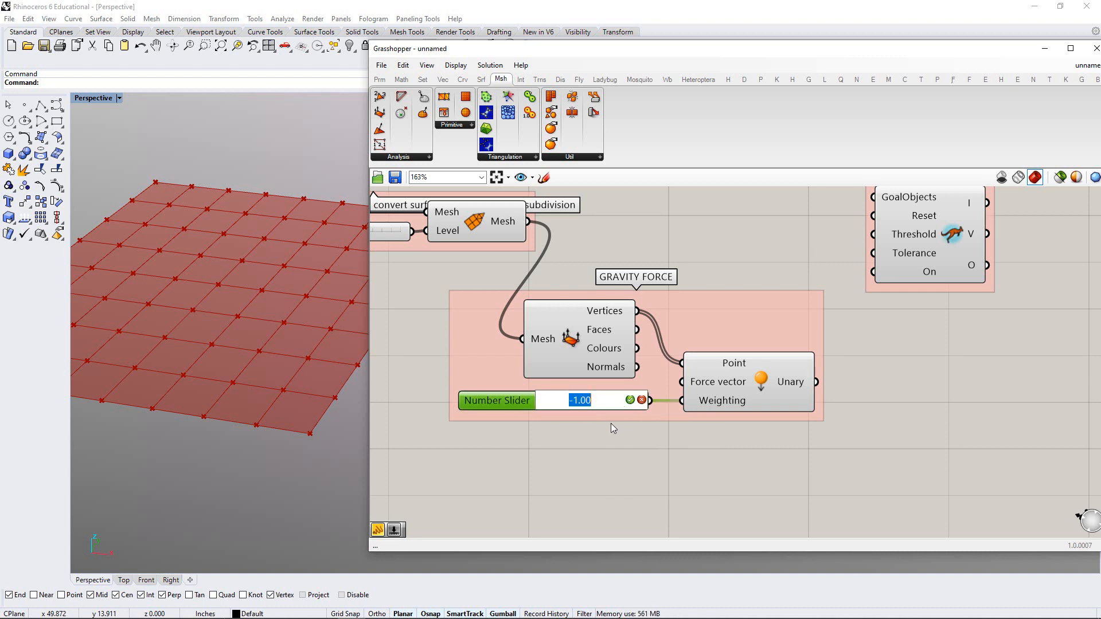
type("0")
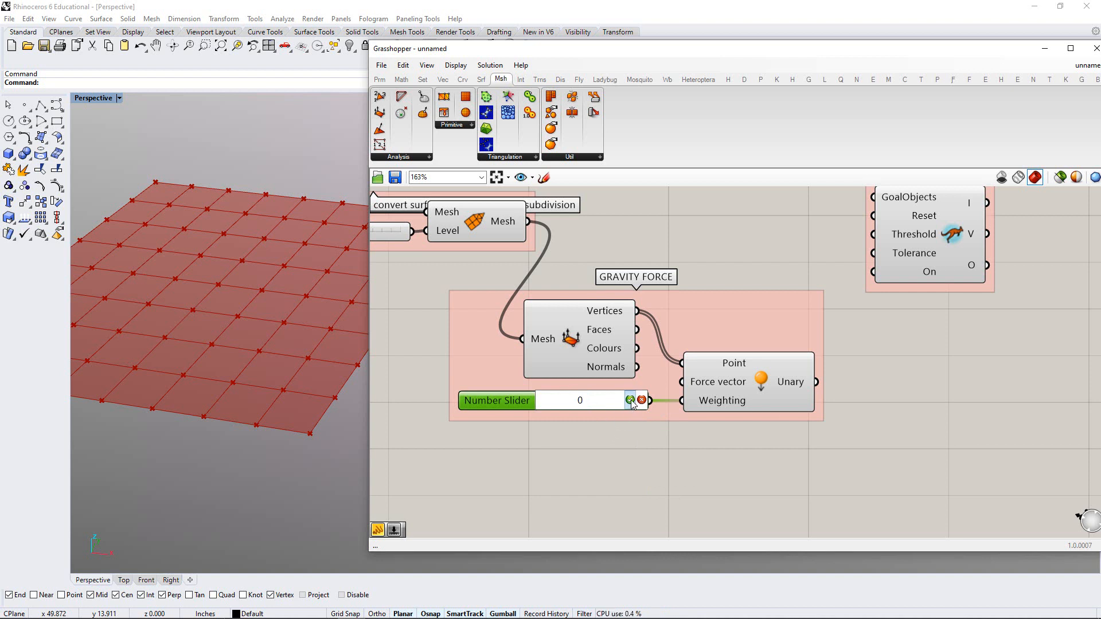
left_click(631, 400)
Move the Kangaroo Physics Engine group farther from the mesh groups and raise the GRAVITY FORCE group above the subdivided mesh group
scroll(624, 460, "down", 2)
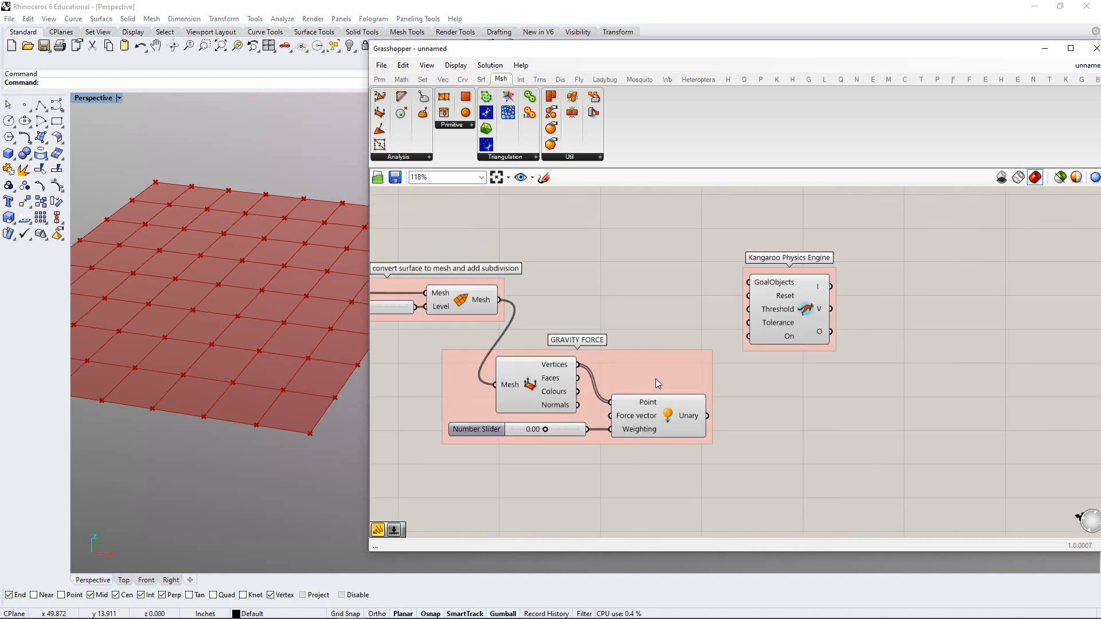
left_click_drag(762, 350, 887, 364)
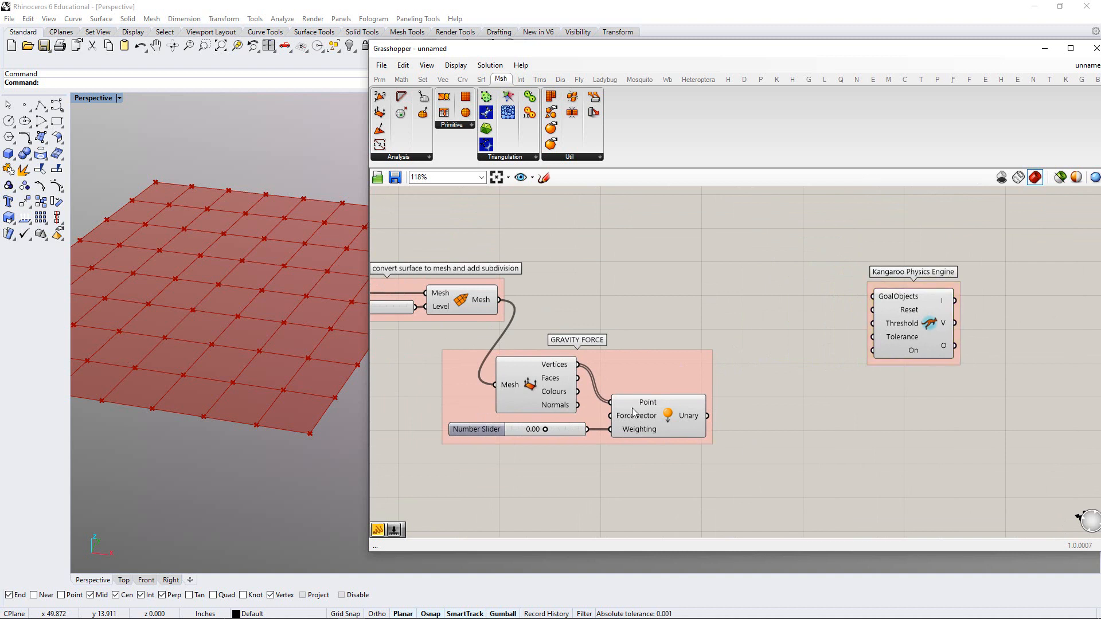
left_click_drag(659, 342, 756, 181)
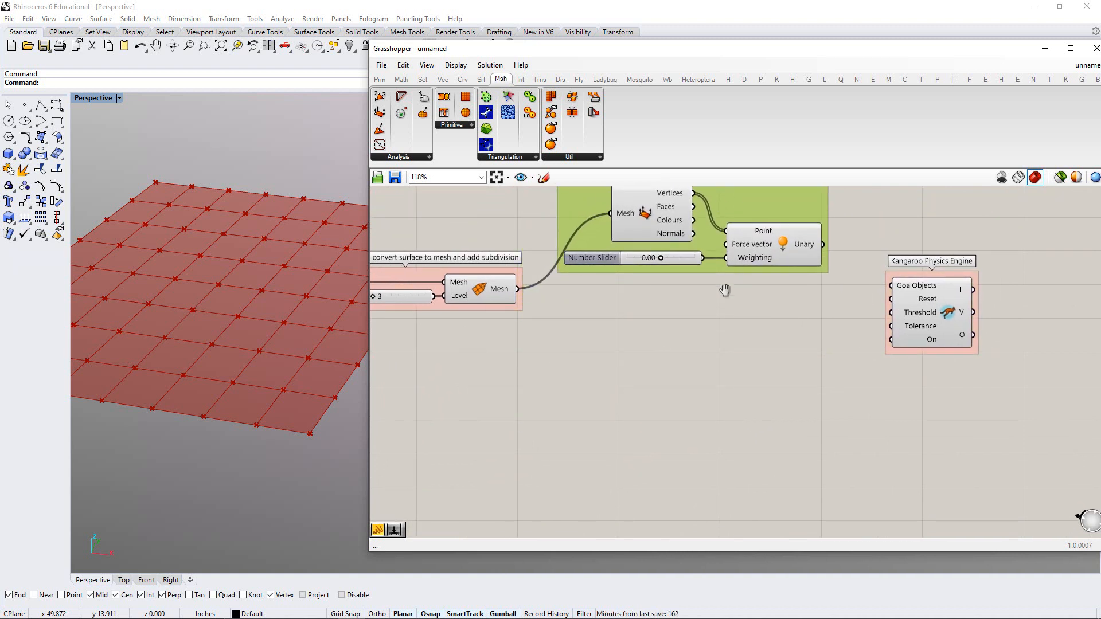
right_click_drag(726, 291, 709, 357)
scroll(721, 312, "up", 1)
left_click_drag(746, 263, 744, 254)
left_click(690, 340)
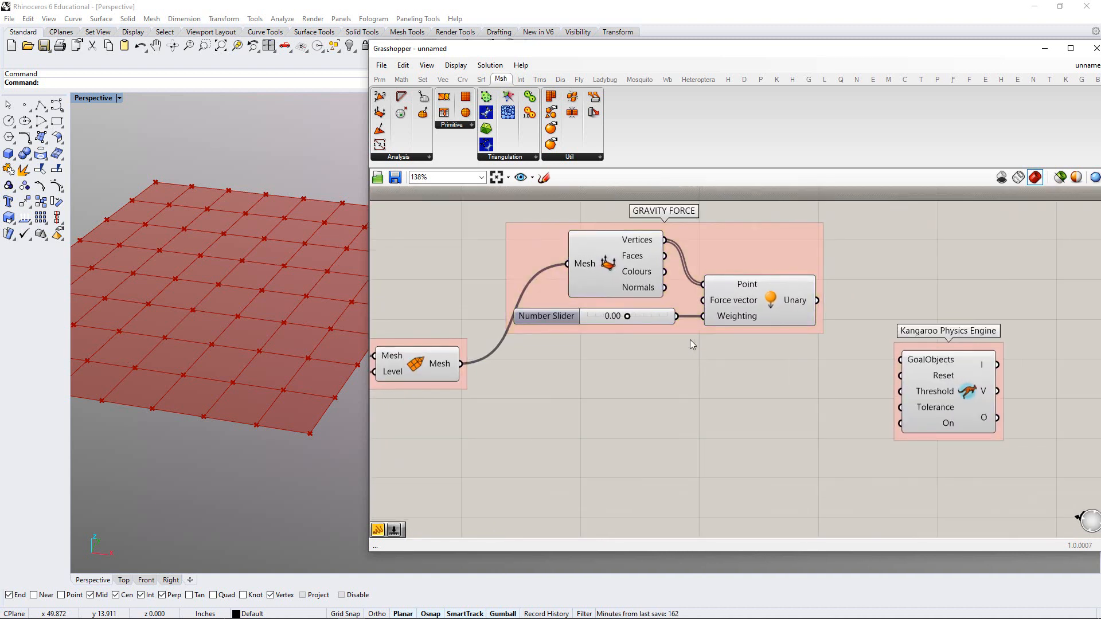
Shift the Kangaroo Physics Engine group slightly and connect the Load's Unary output to the solver's GoalObjects input
right_click_drag(690, 339, 659, 338)
mouse_move(880, 348)
left_mouse_down()
mouse_move(867, 351)
mouse_move(894, 348)
left_mouse_up()
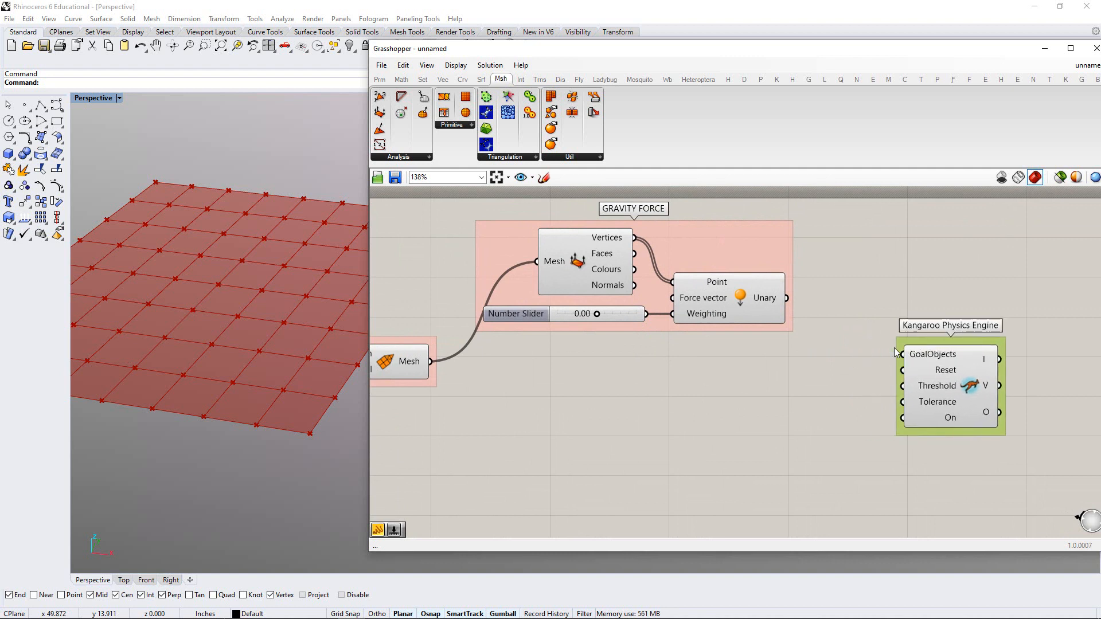
right_click_drag(769, 346, 788, 346)
left_click_drag(809, 297, 924, 353)
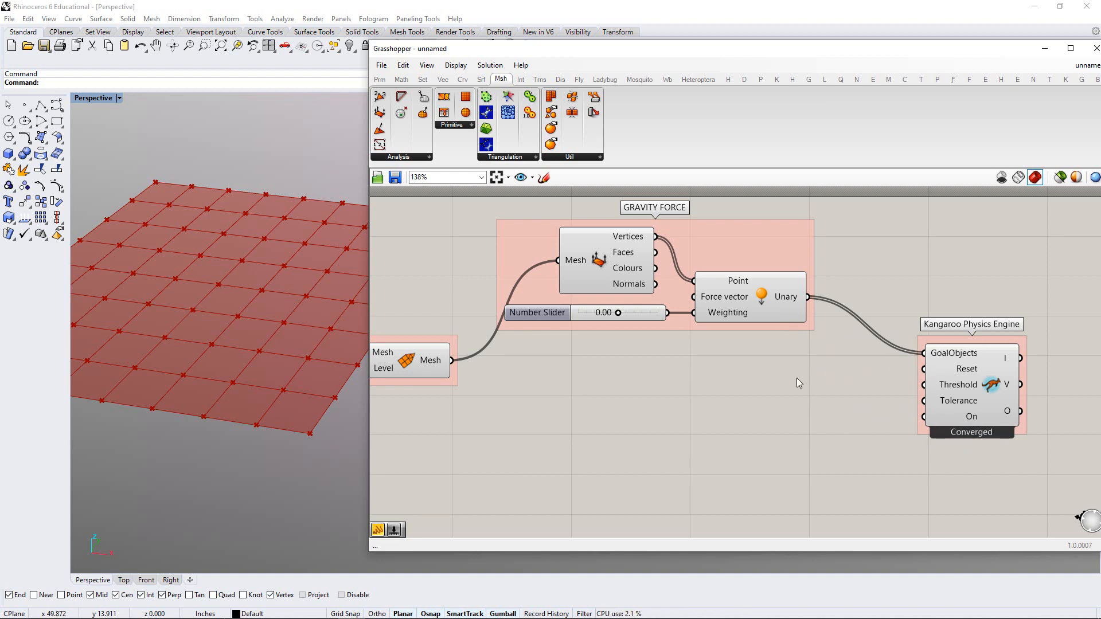
Nudge the GRAVITY FORCE group sideways and lower the mesh subdivision group slightly
right_click_drag(715, 333, 760, 342)
left_click_drag(731, 330, 738, 330)
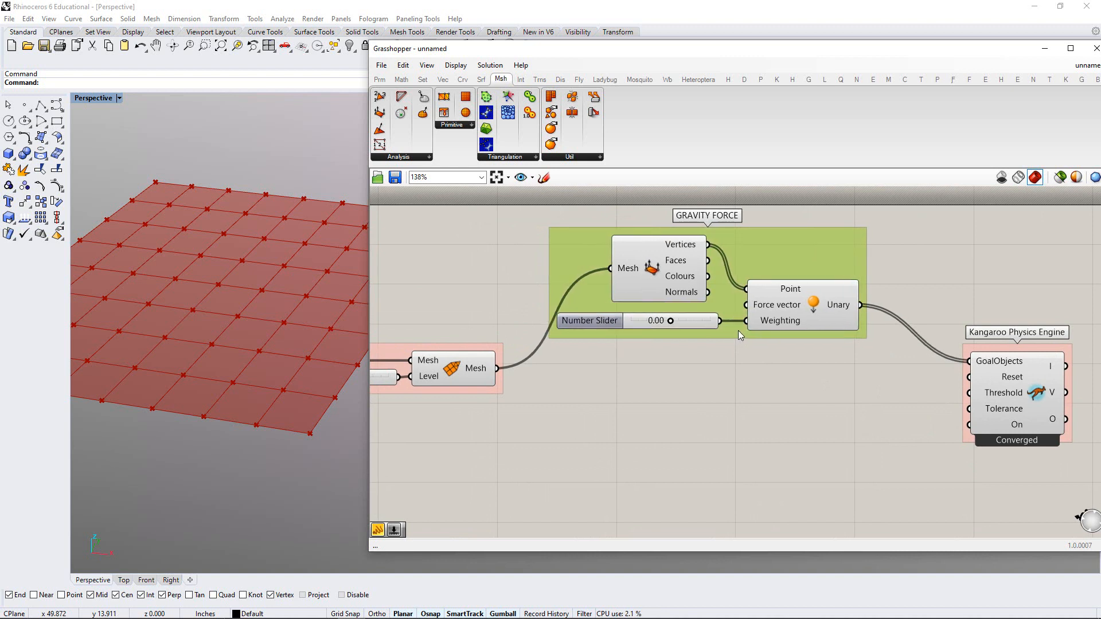
left_click(737, 394)
left_click_drag(483, 391, 485, 406)
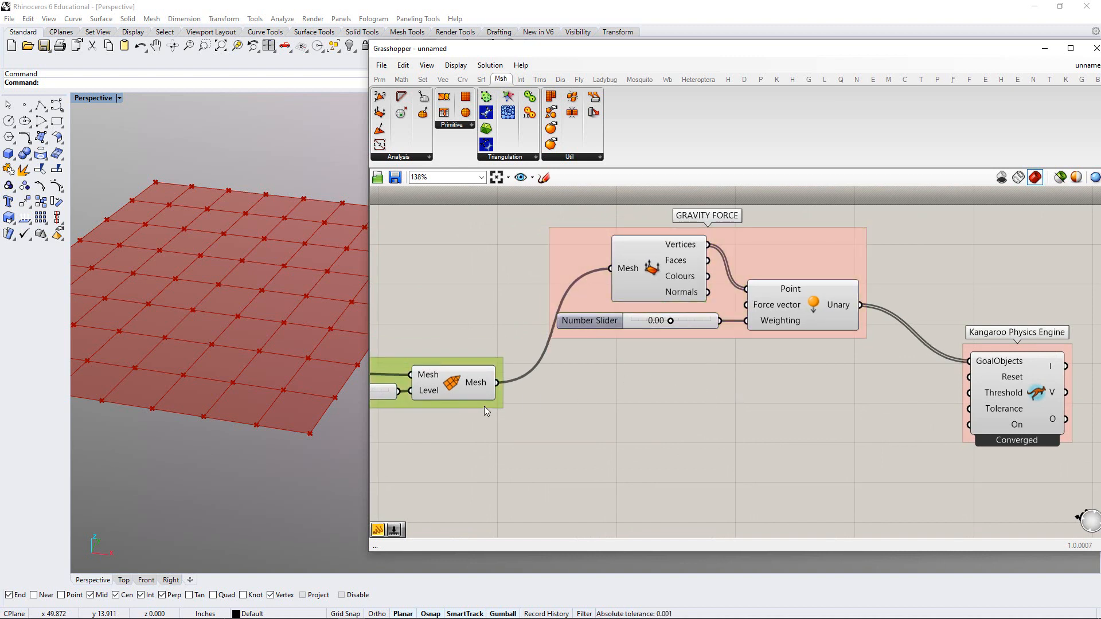
left_click(664, 369)
Add a Boolean Toggle beside the Kangaroo solver, connect it to the Reset input and line it up with that input
right_click_drag(763, 389, 714, 365)
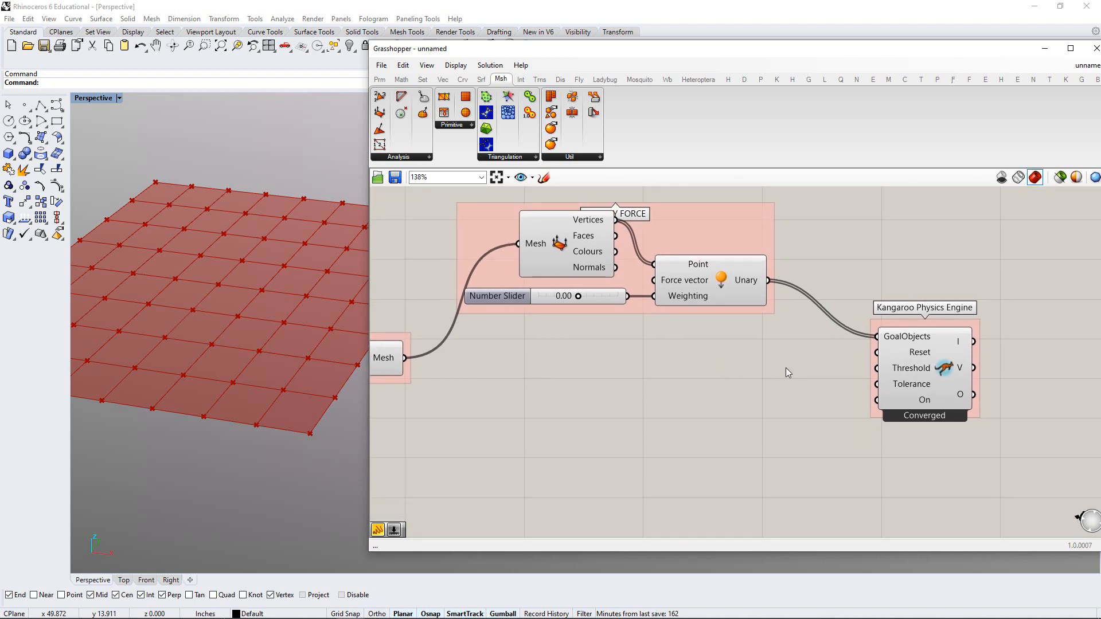
scroll(797, 387, "up", 5)
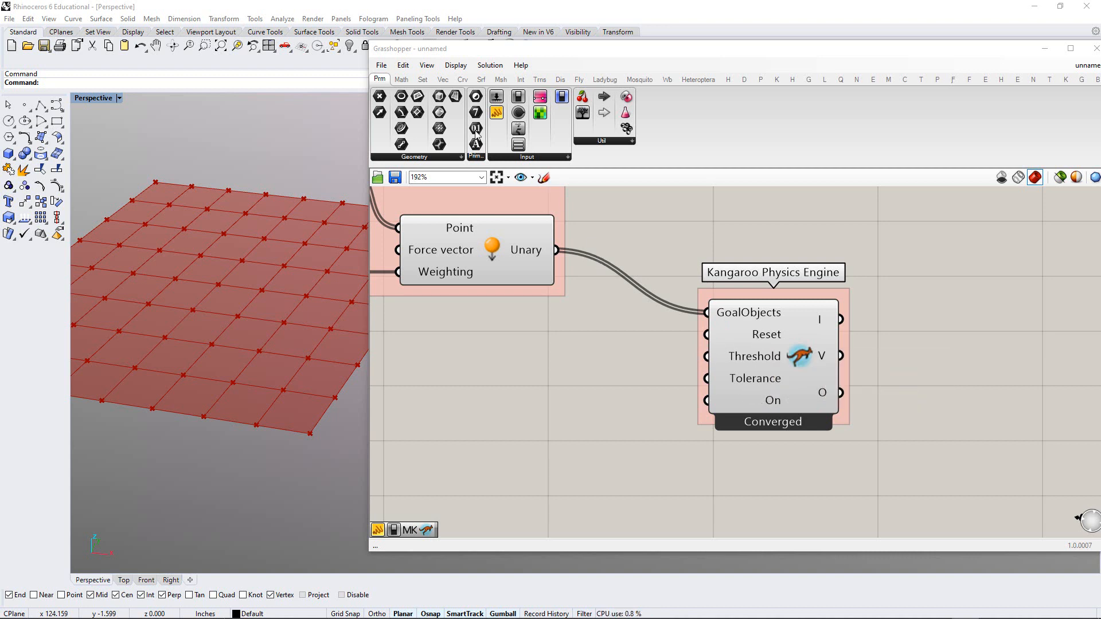
left_click(521, 154)
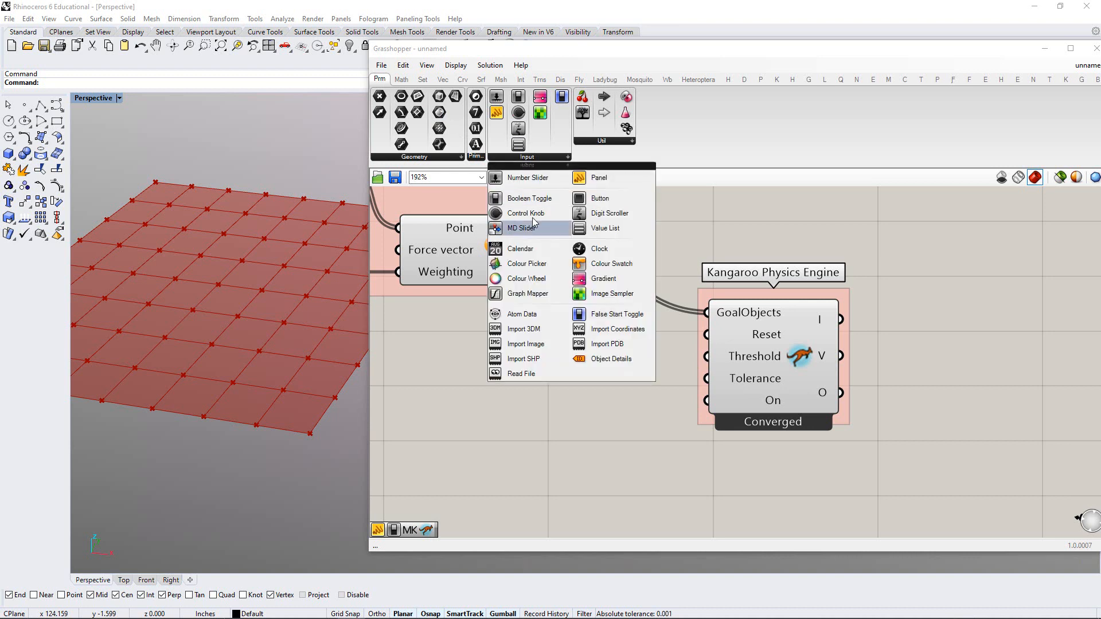
left_click_drag(522, 205, 571, 351)
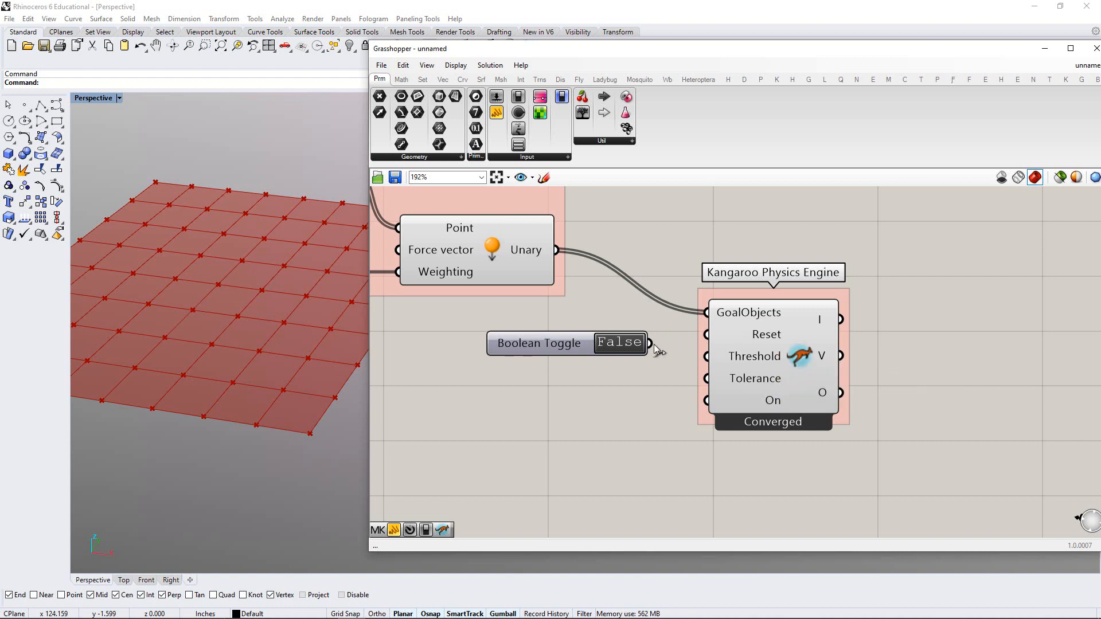
left_click_drag(650, 343, 707, 335)
left_click_drag(561, 346, 576, 339)
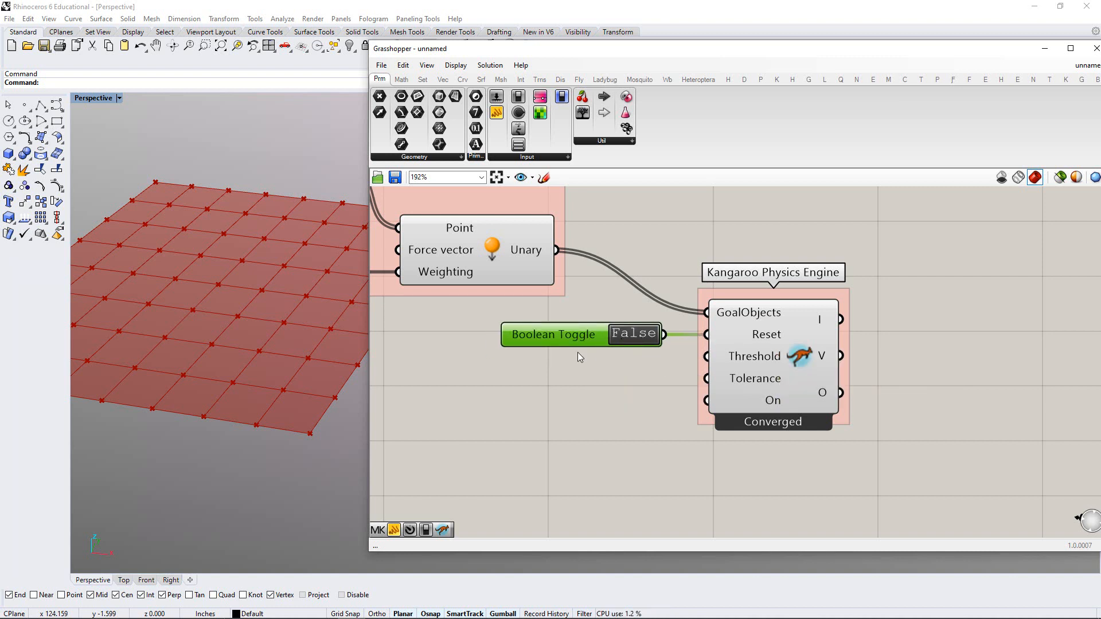
left_click_drag(572, 338, 568, 338)
Put the Boolean Toggle into its own group and shift it slightly away from the solver
left_click_drag(605, 375, 498, 312)
key("ctrl+g")
left_click_drag(588, 352, 576, 363)
left_click(569, 388)
Label the toggle's group 'set to "TRUE" to reset simulation'
right_click(562, 366)
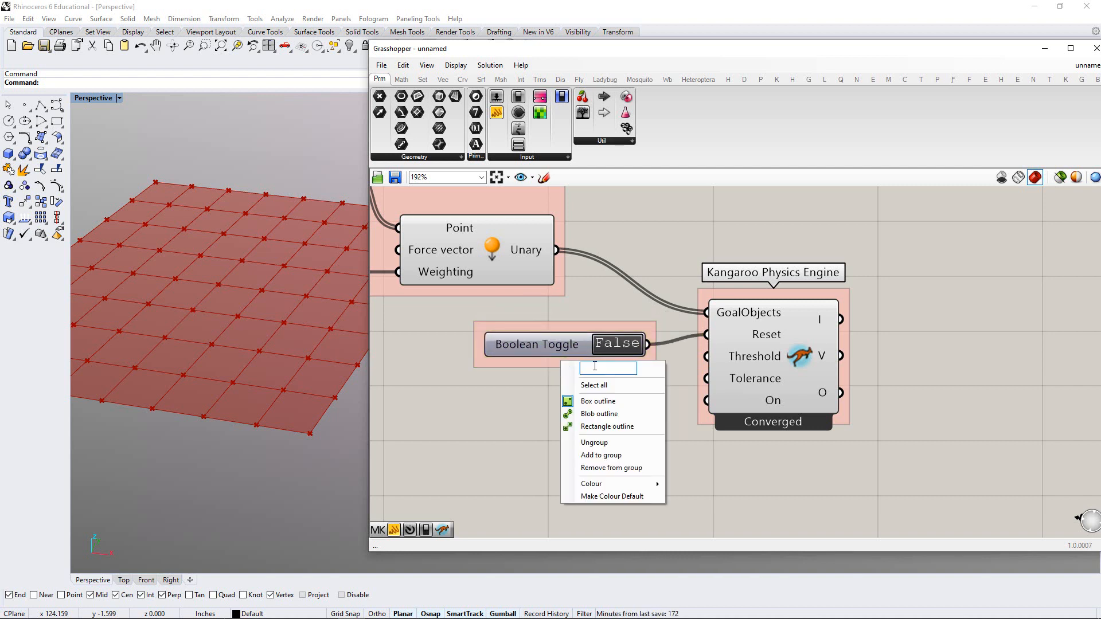
type("set")
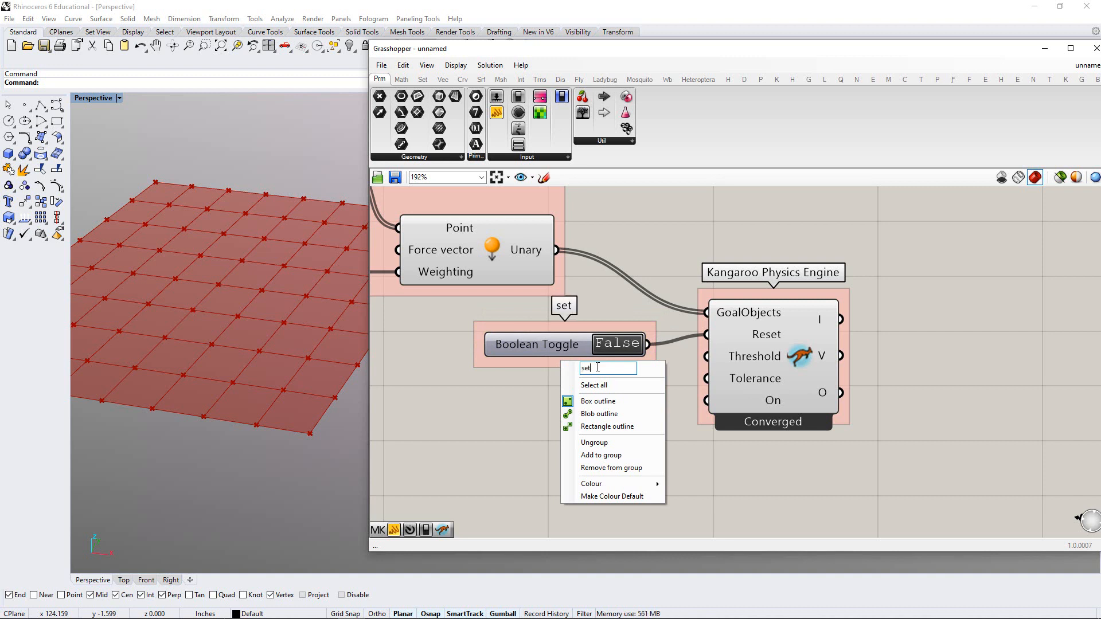
type(" to \"")
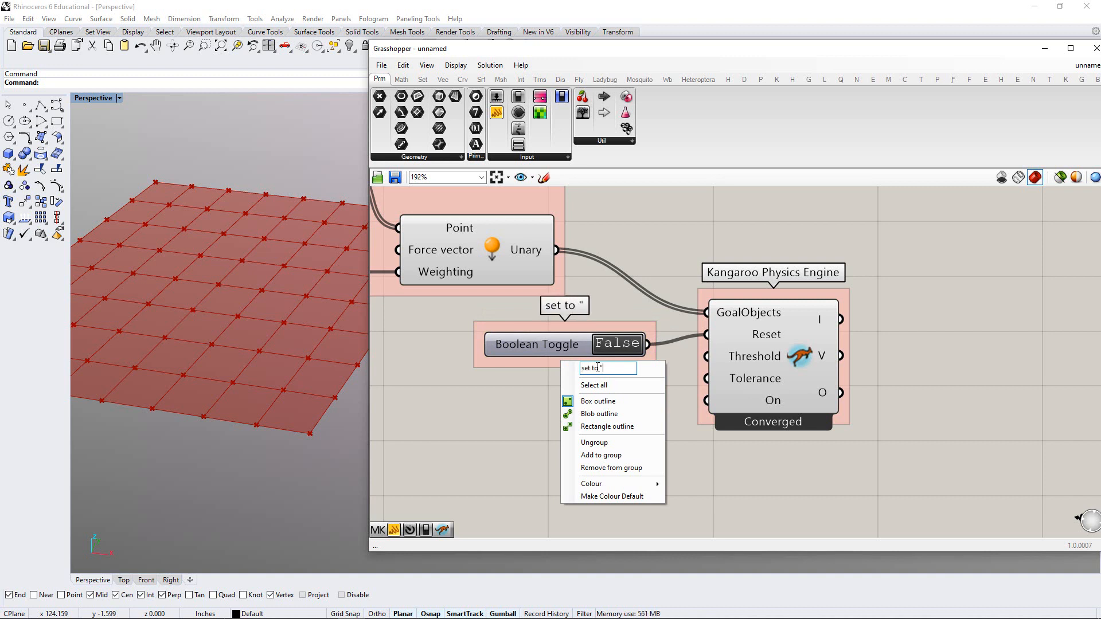
type("TRUE\"")
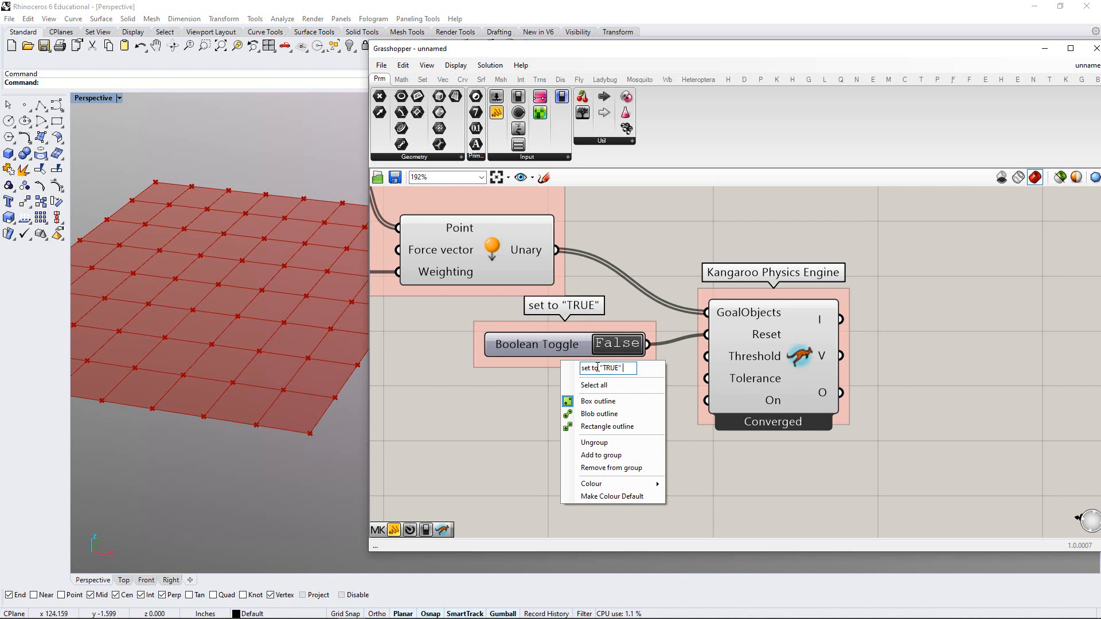
type(" to rese")
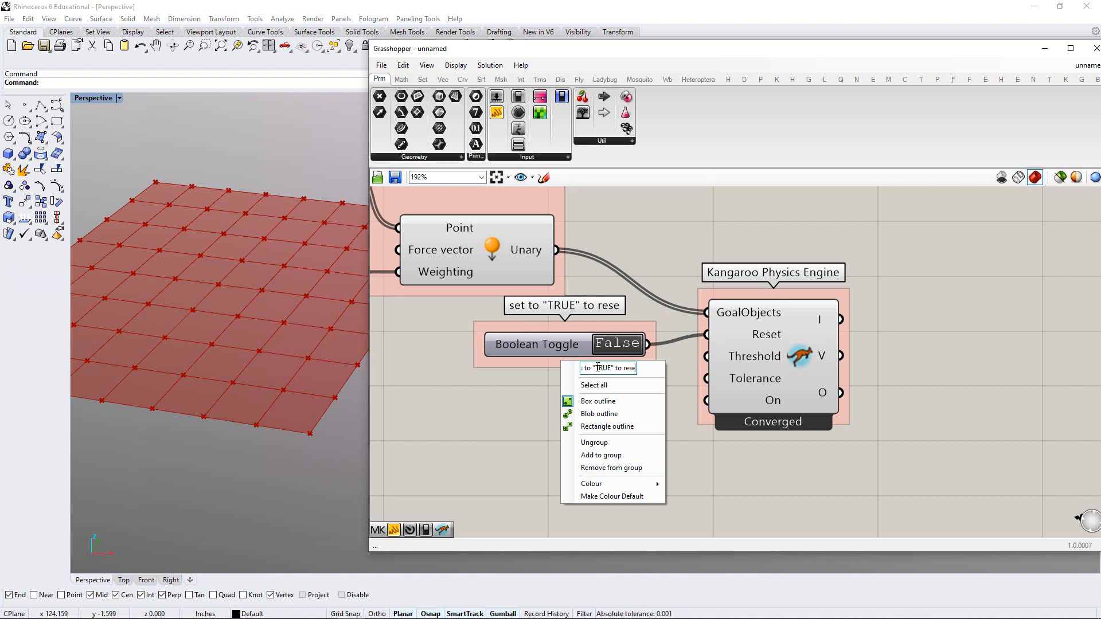
type("t s")
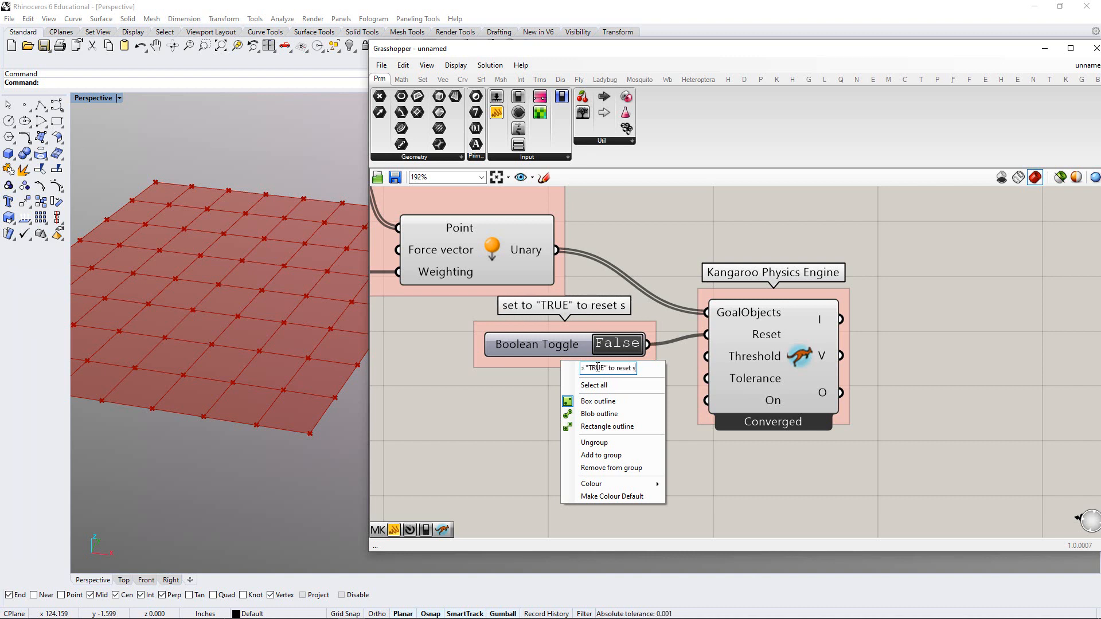
type("imulation")
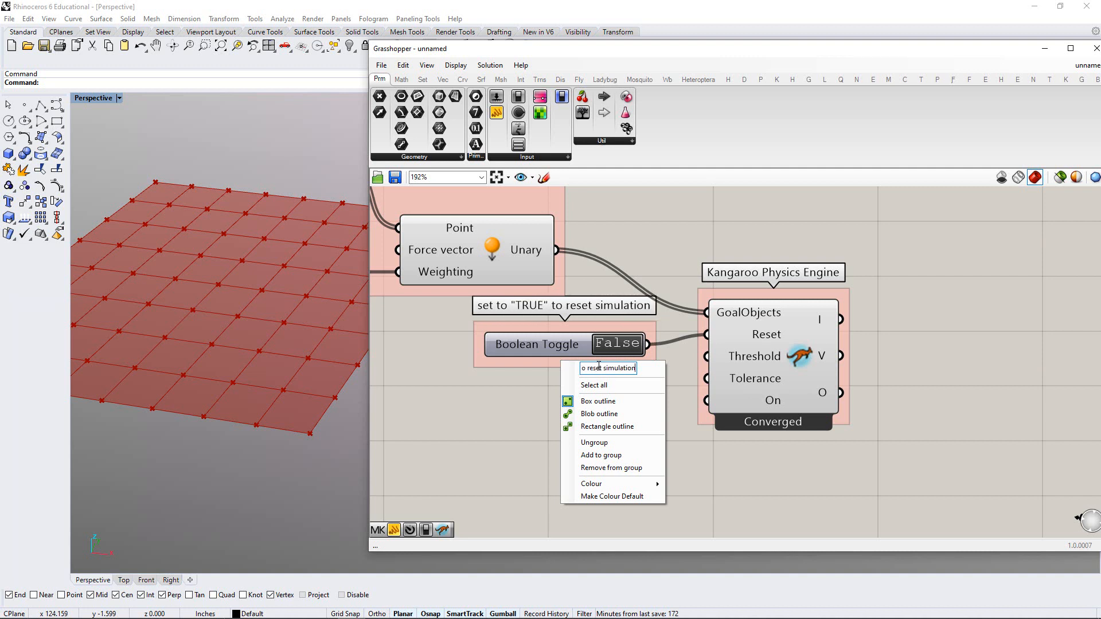
left_click(528, 390)
Move the reset toggle group away from the solver and lower the Kangaroo Physics Engine group so Reset lines up with the toggle
left_click_drag(547, 364, 518, 384)
left_click(609, 436)
left_click_drag(802, 301, 837, 330)
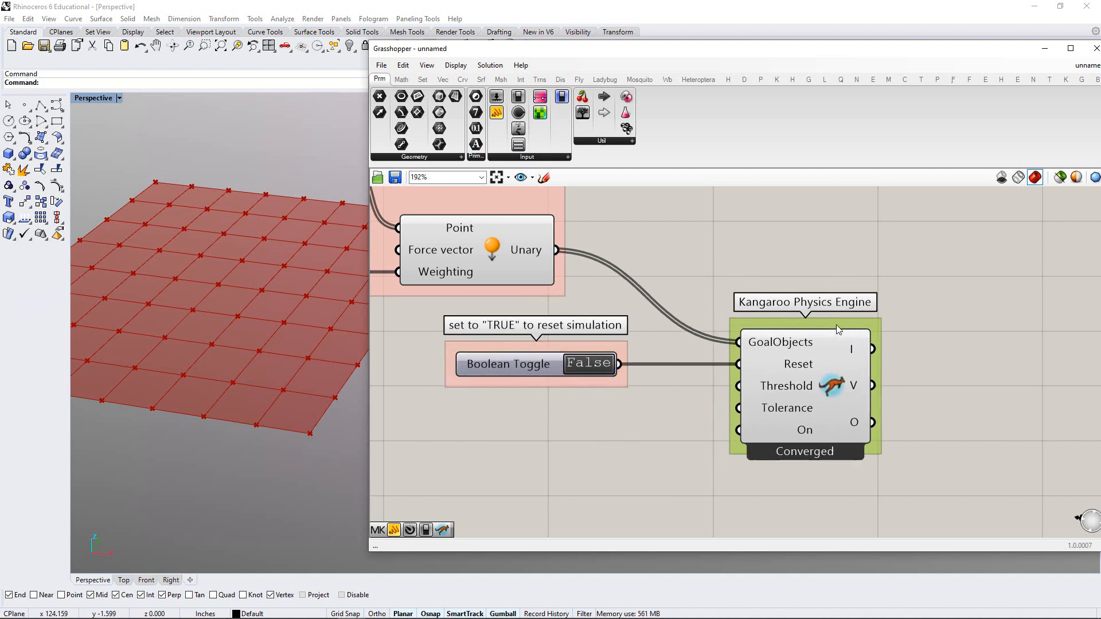
left_click(688, 406)
mouse_move(812, 437)
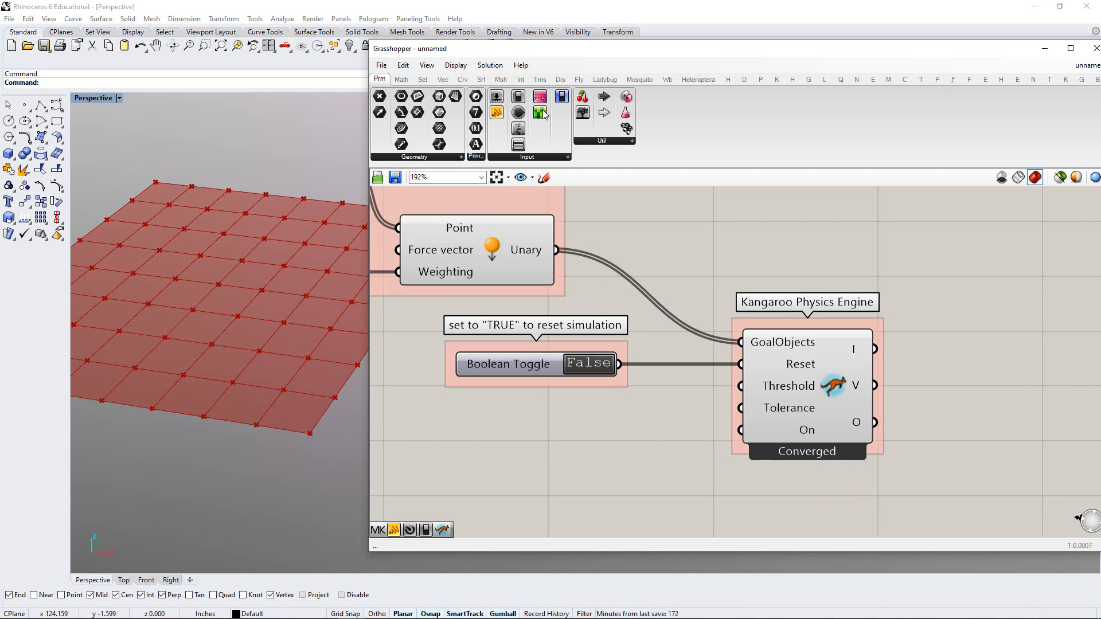
Add a second Boolean Toggle below the reset toggle's group, set it to True, and put it in its own group
left_click(552, 445)
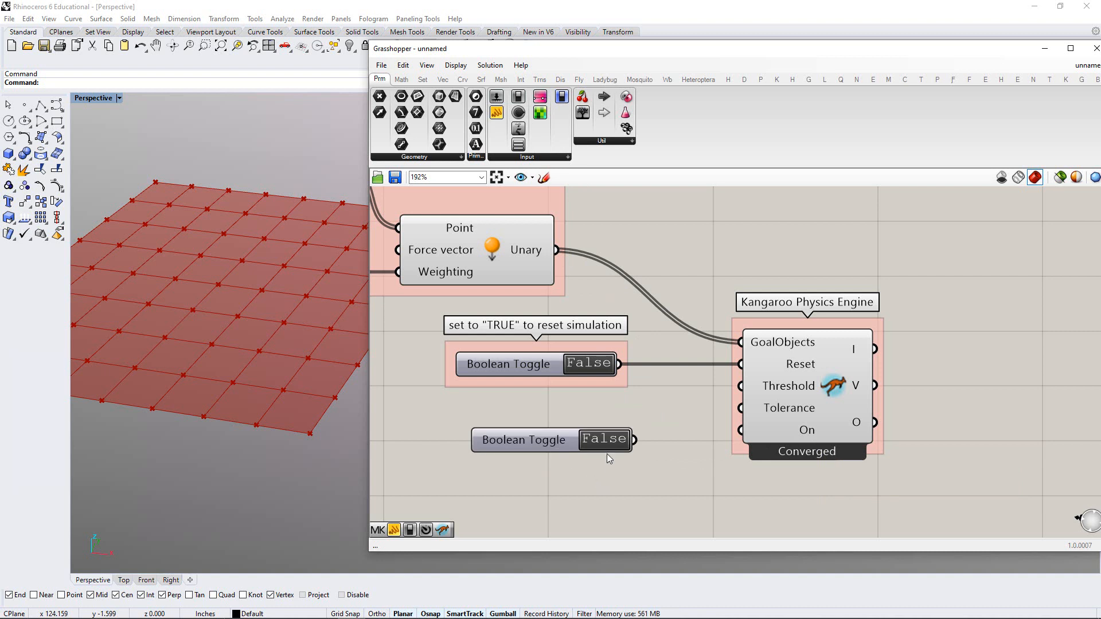
left_click_drag(562, 443, 580, 443)
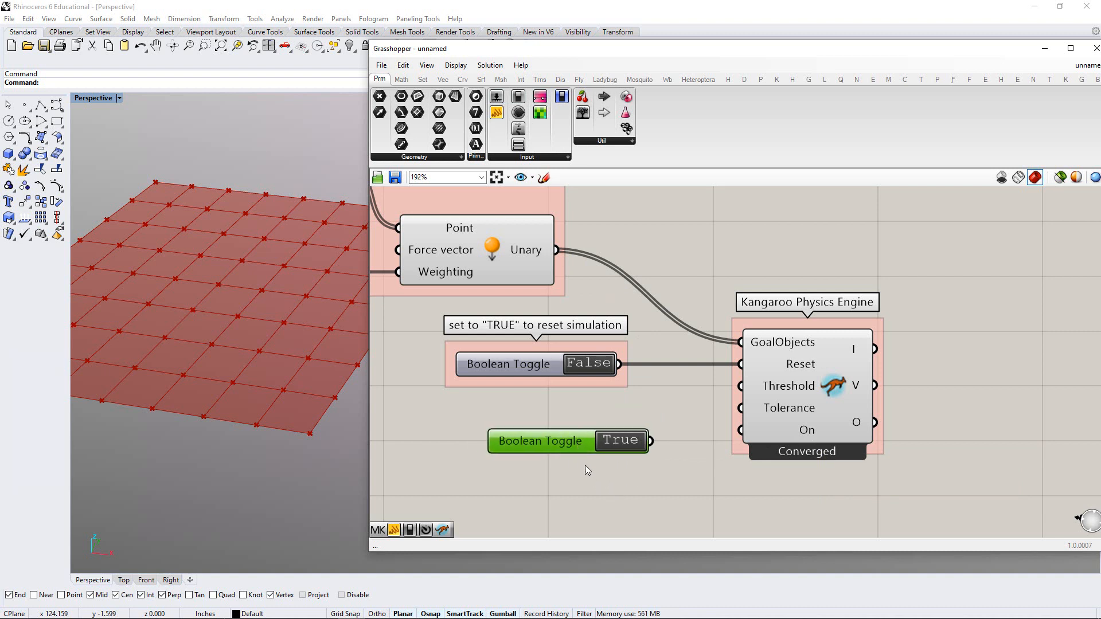
left_click(585, 466)
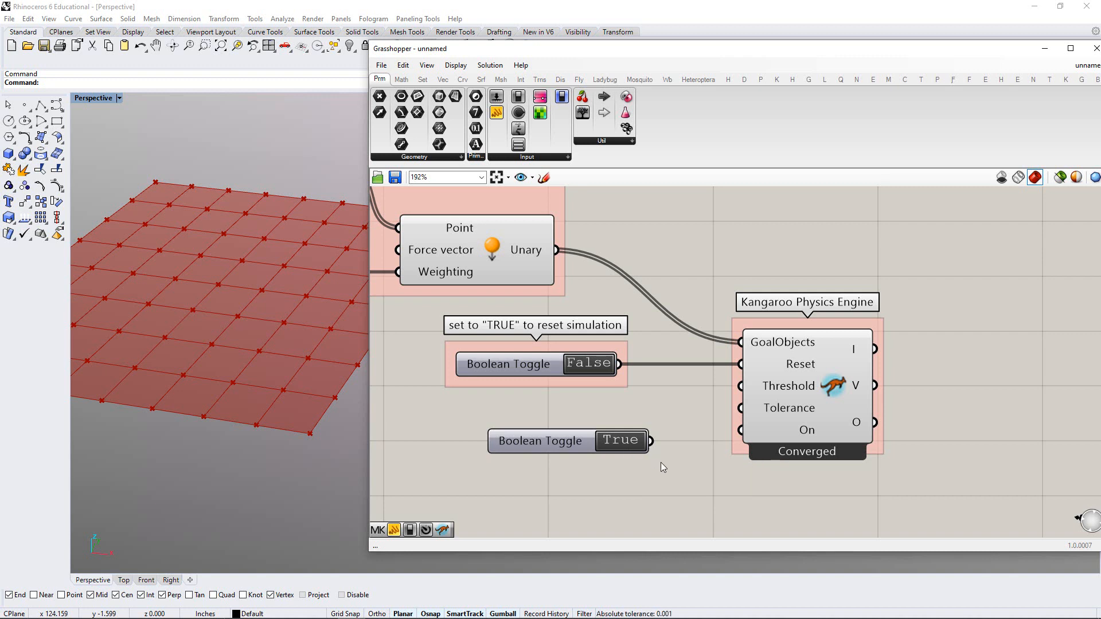
left_click_drag(659, 467, 476, 413)
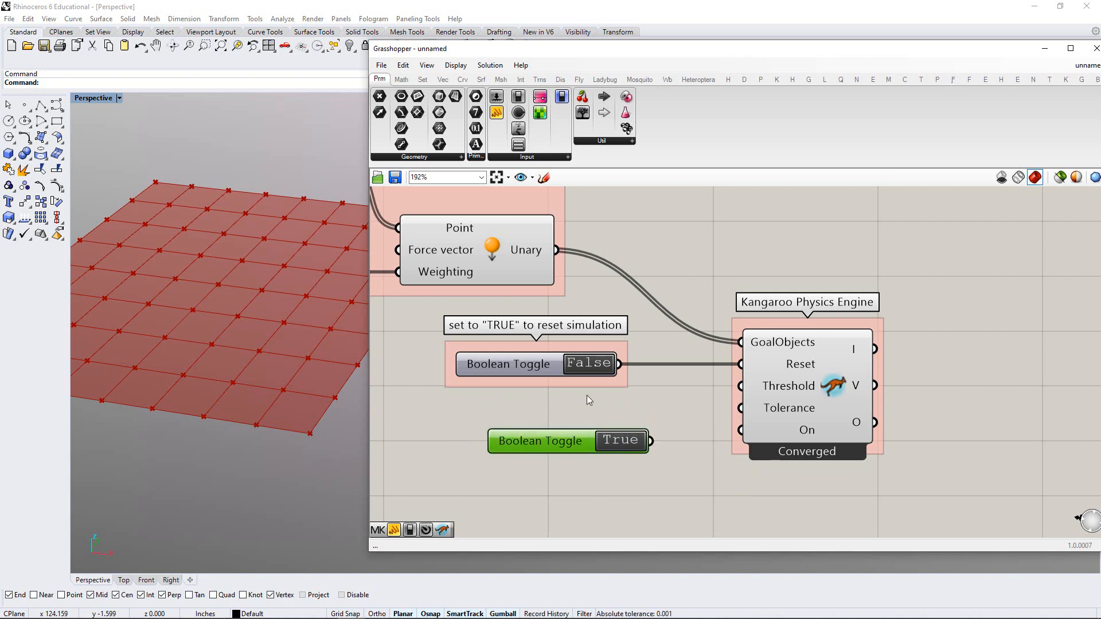
key("ctrl+g")
left_click(621, 404)
Label the new toggle's group 'set to "TRUE" to run Kangaroo simulation'
right_click(583, 425)
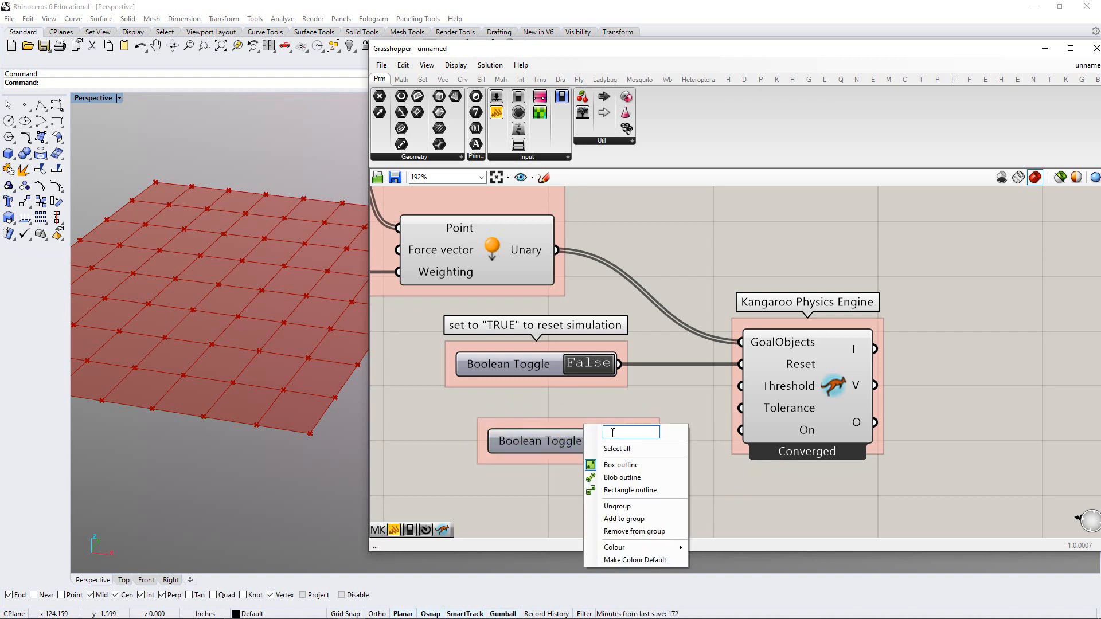
type("set t")
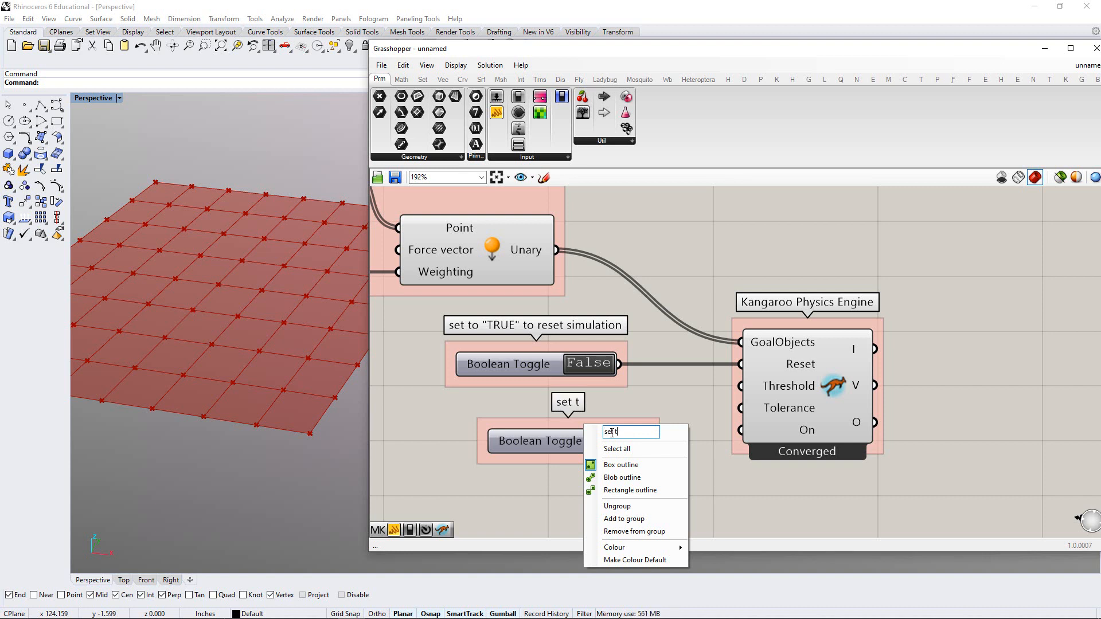
type("o \"")
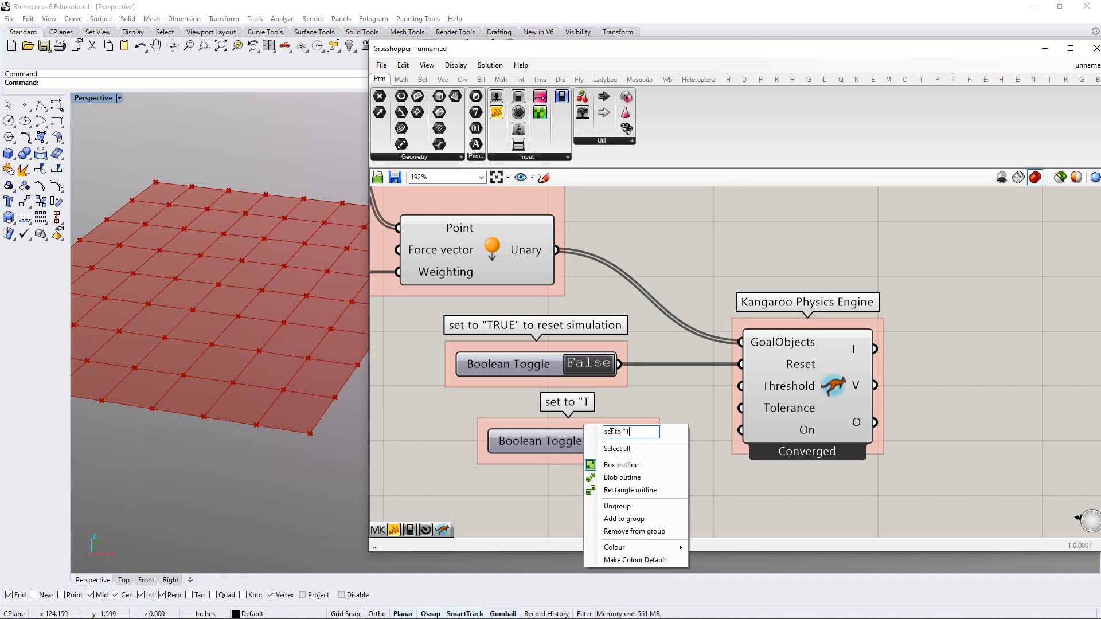
type("TR")
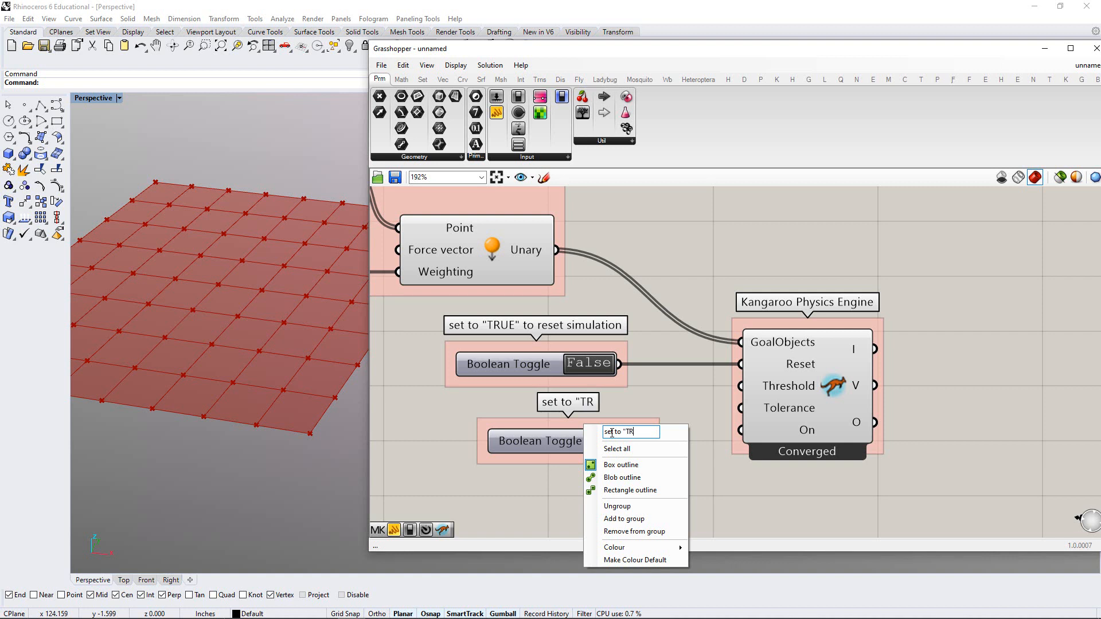
type("UE\" to")
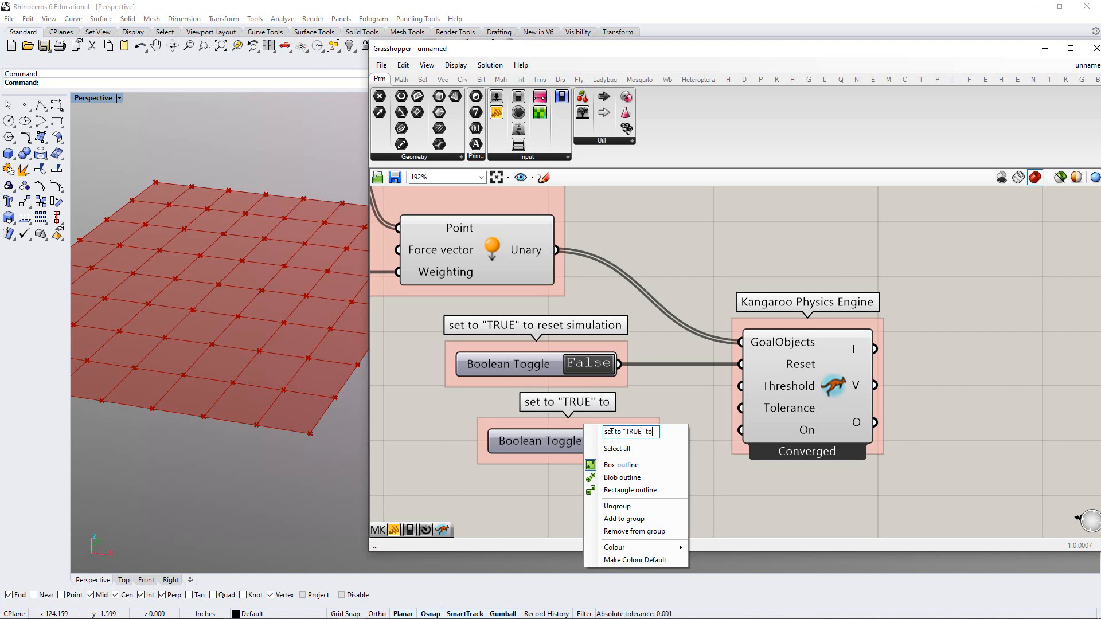
type(" run ak")
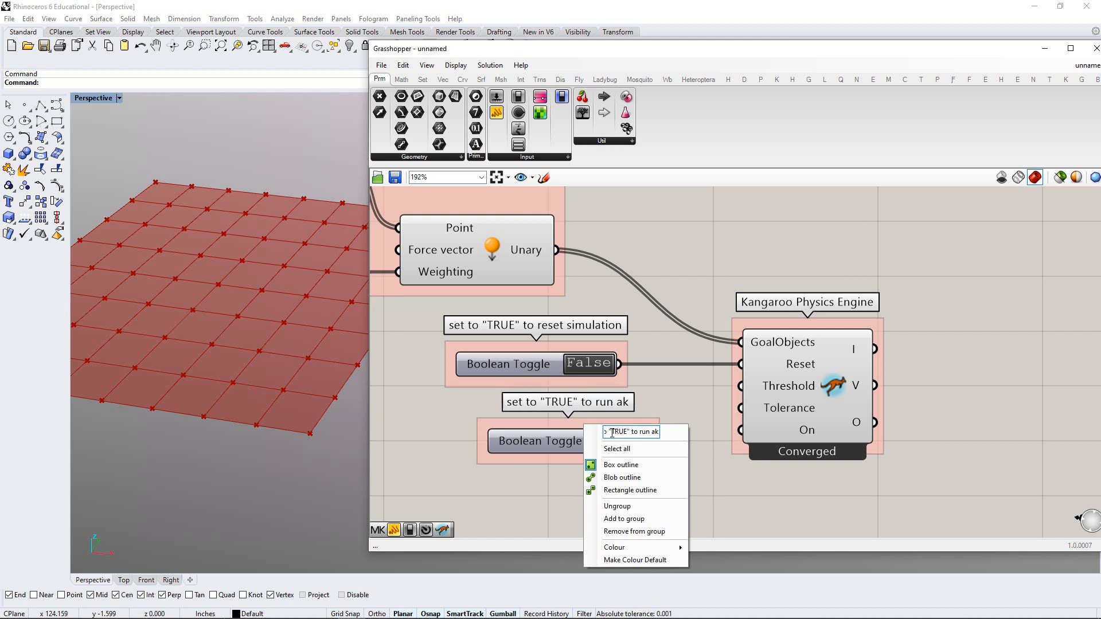
key("BackSpace")
key("BackSpace")
type("kA")
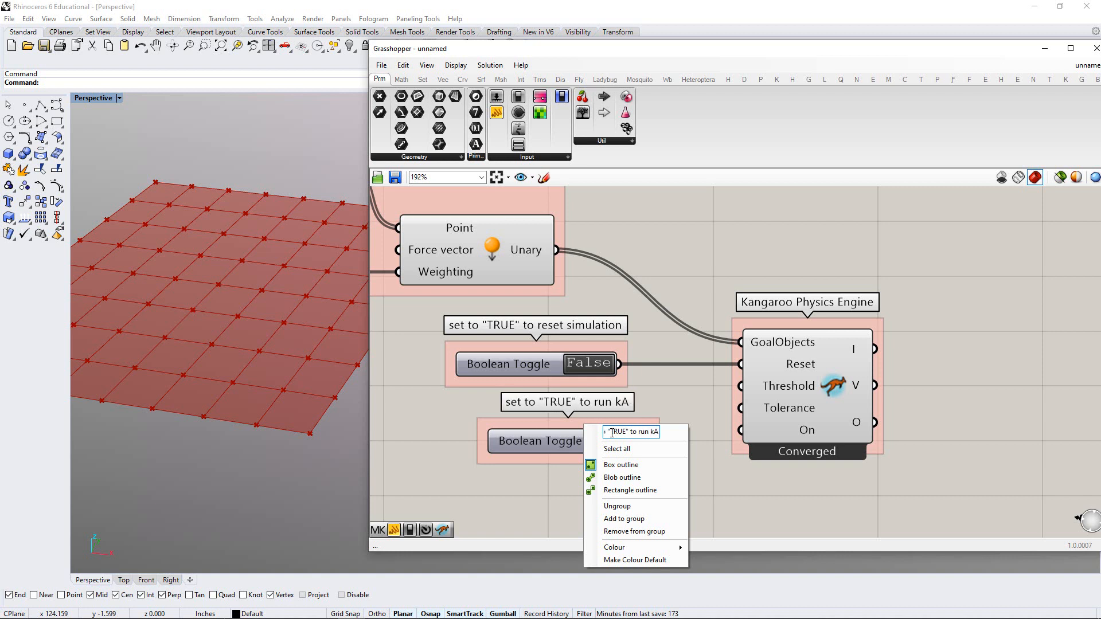
key("BackSpace")
key("BackSpace")
type("K")
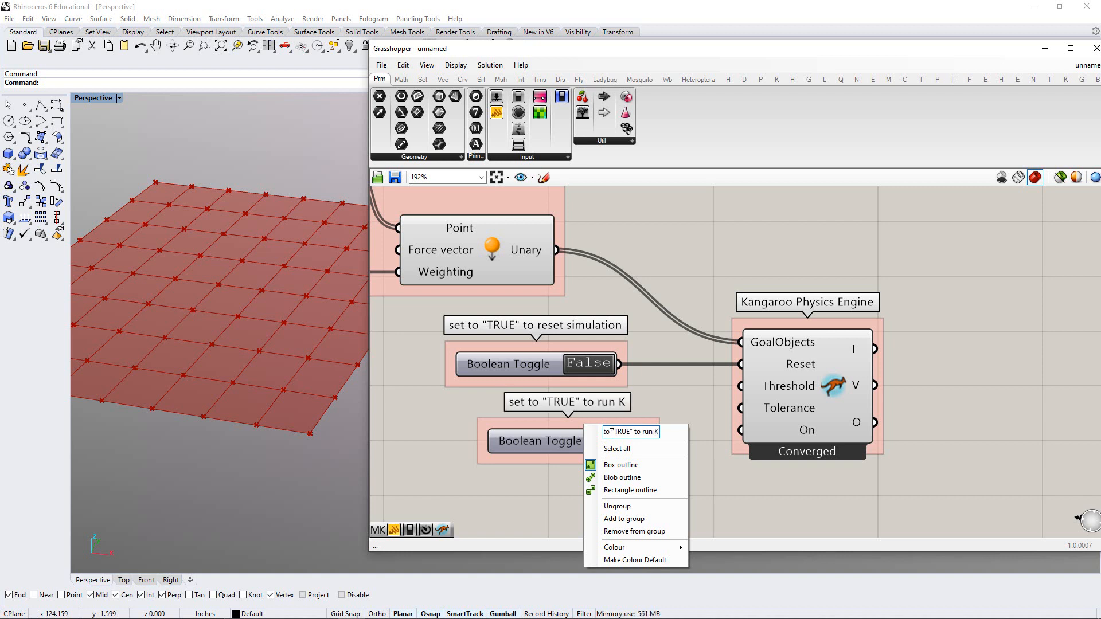
type("angar")
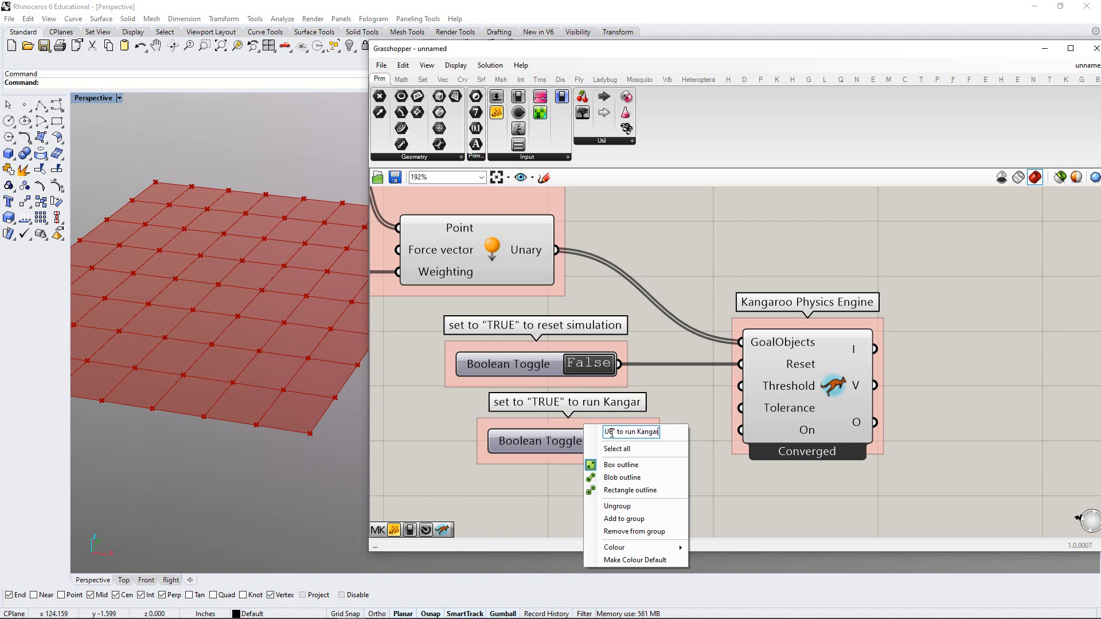
type("oo simulat")
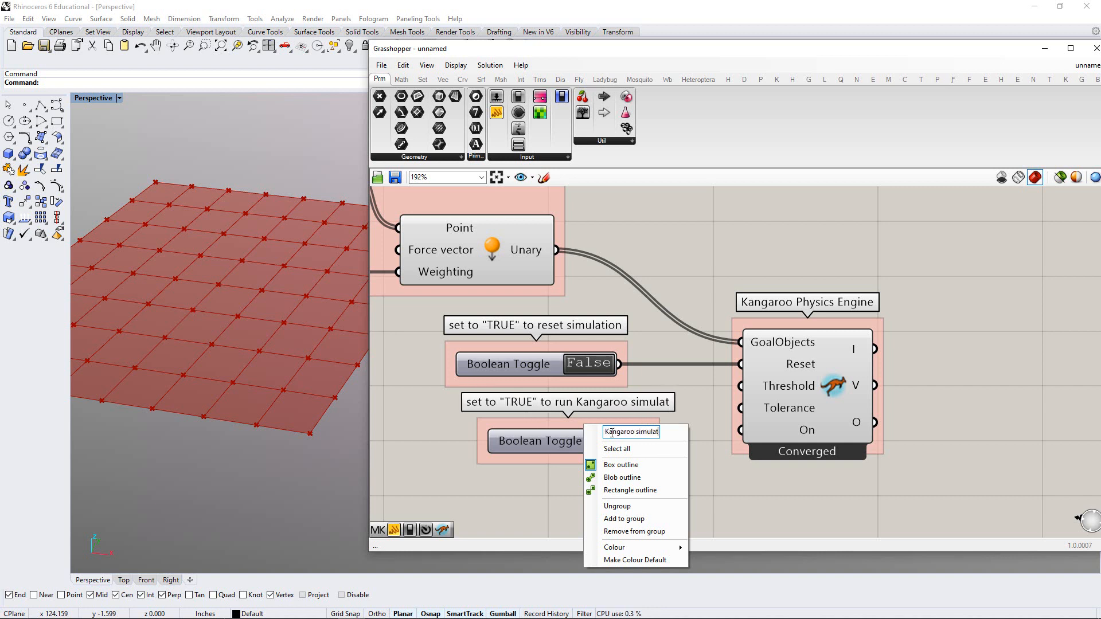
type("ion")
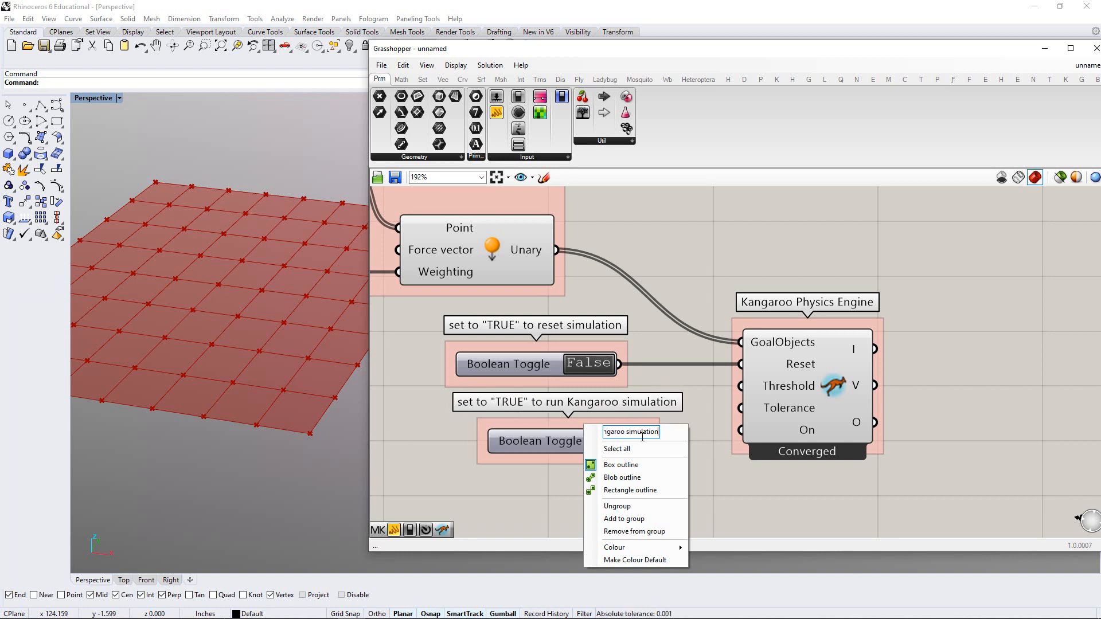
key("Return")
Lower the run toggle's group slightly to clear the reset group and connect the toggle to the Kangaroo solver's On input
left_click_drag(632, 459, 631, 469)
left_click(677, 425)
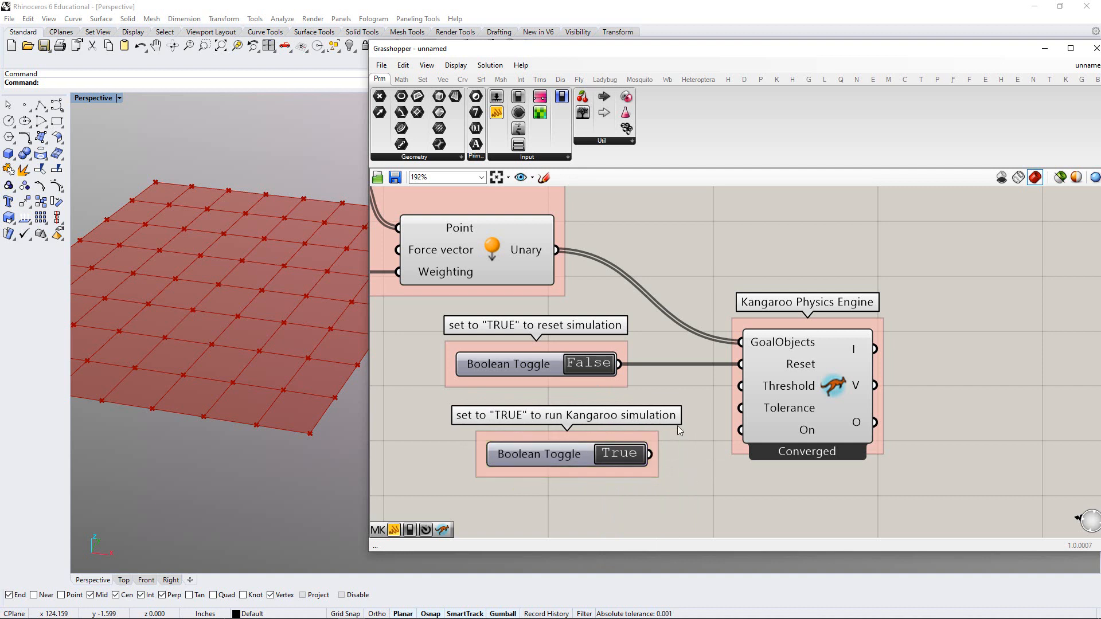
right_click_drag(679, 407, 713, 360)
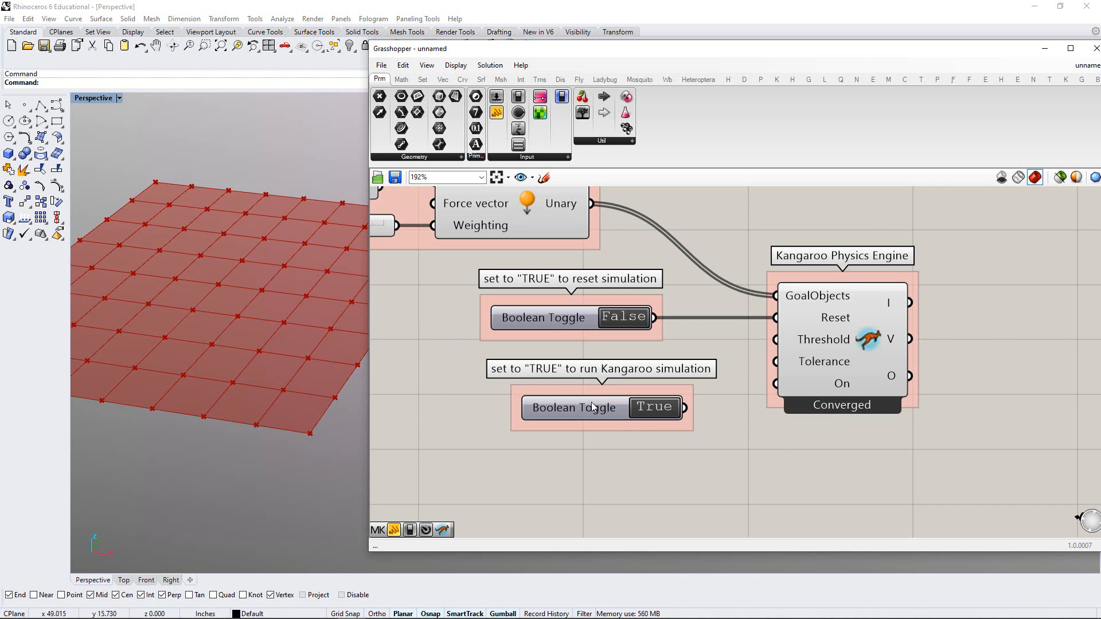
left_click_drag(616, 427, 619, 428)
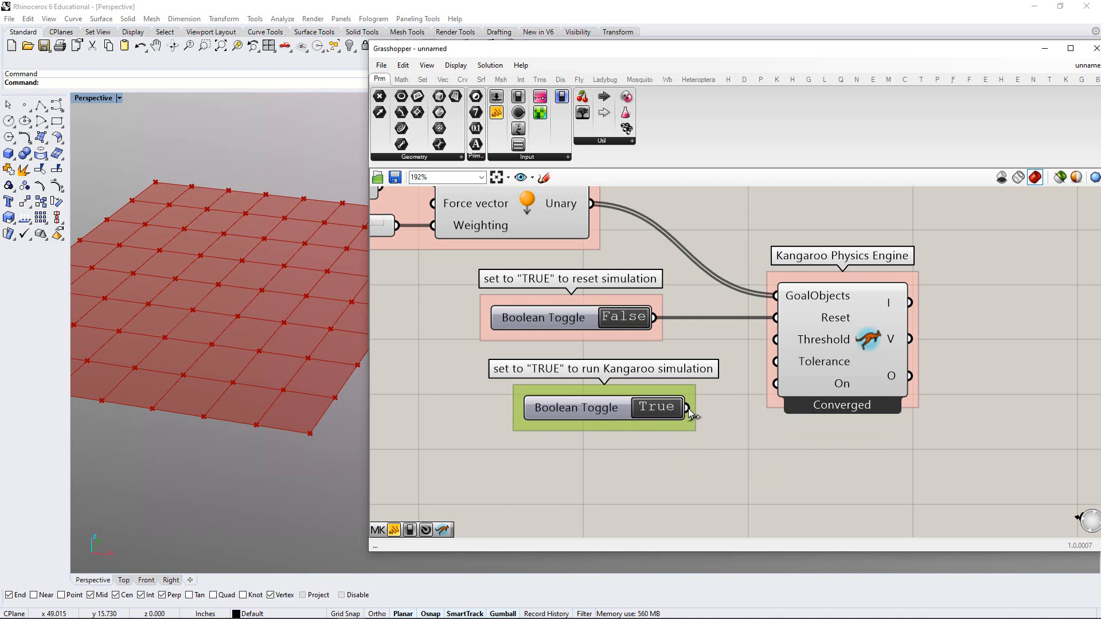
left_click_drag(687, 409, 776, 384)
left_click(678, 465)
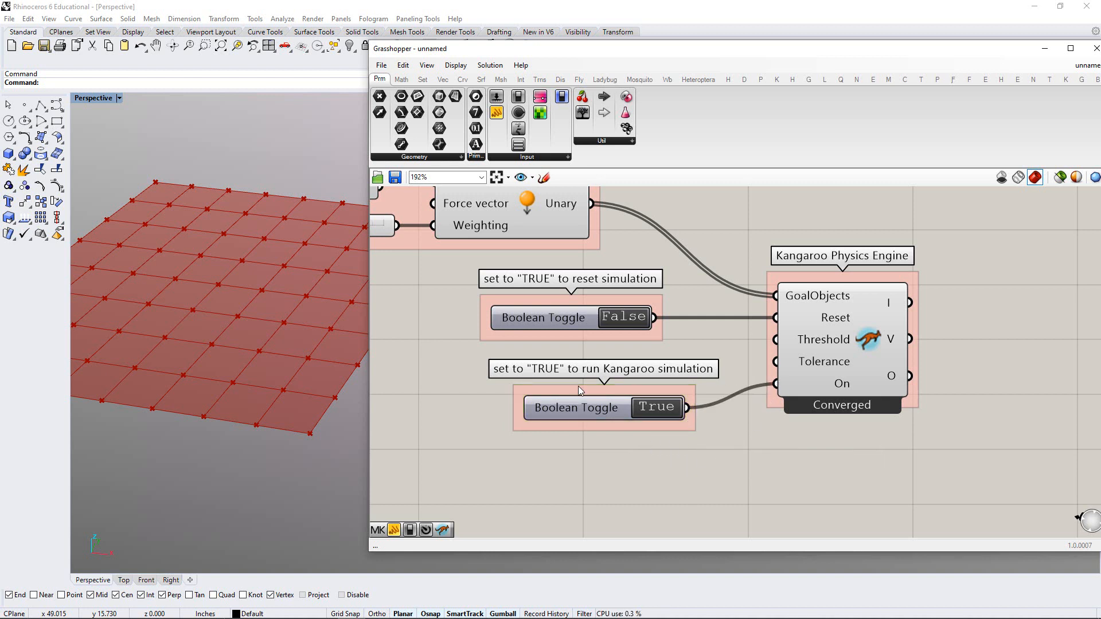
Move both toggle groups closer to the solver, aligned one above the other with a small gap between them
mouse_move(626, 422)
left_mouse_down()
mouse_move(646, 425)
mouse_move(634, 429)
left_mouse_up()
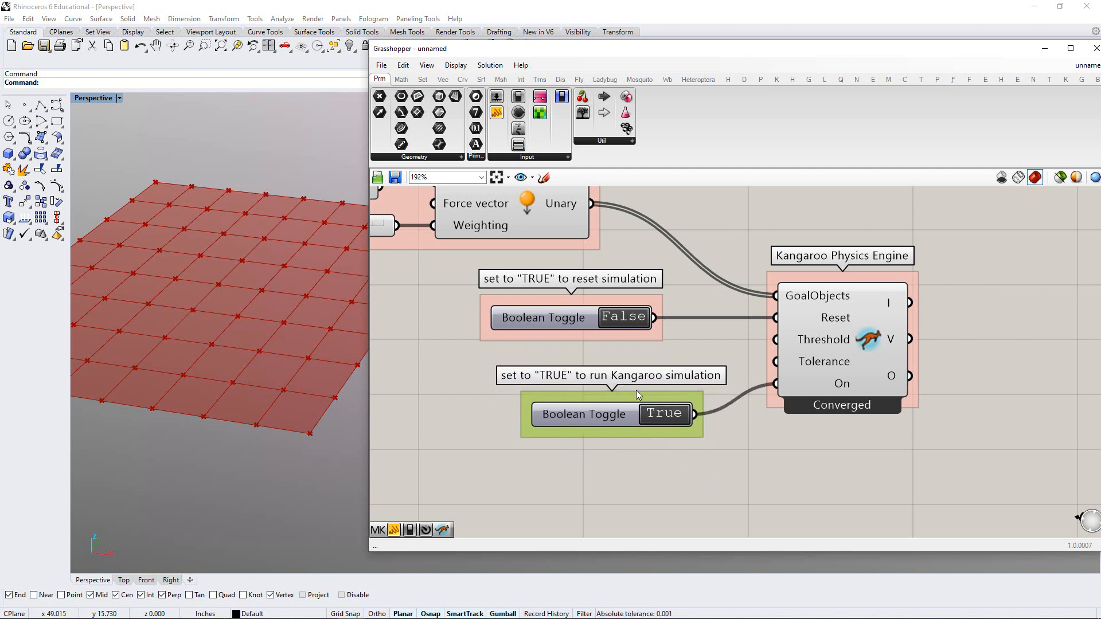
left_click_drag(627, 336, 668, 338)
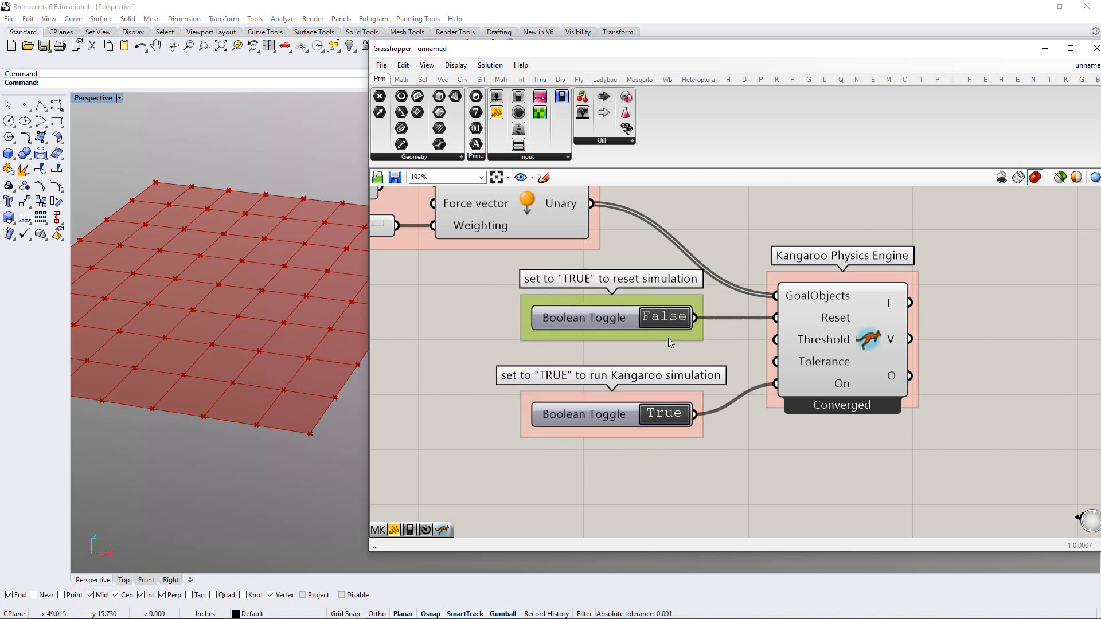
left_click_drag(635, 437, 638, 422)
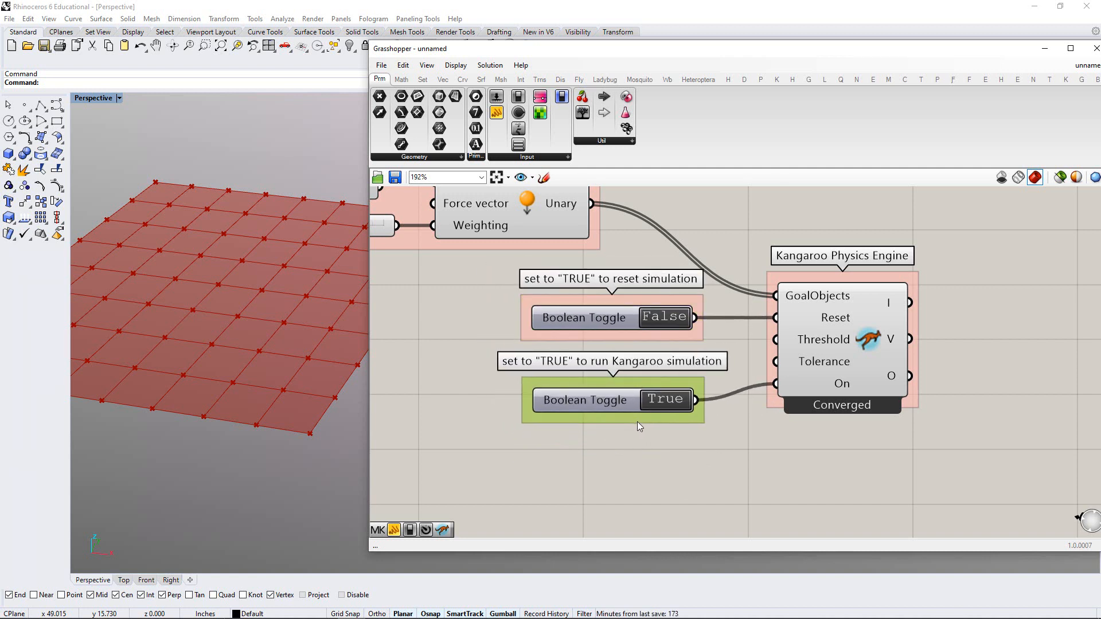
left_click(604, 473)
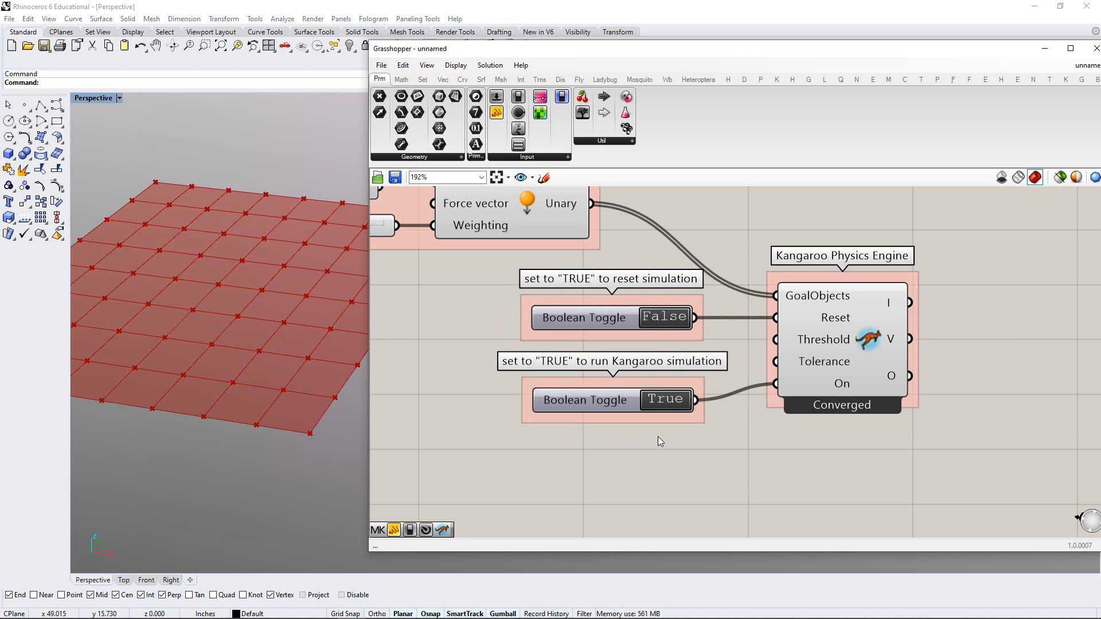
Examine the Kangaroo solver's I, V and O outputs and highlight its points in the viewport
right_click_drag(720, 443, 613, 445)
mouse_move(786, 309)
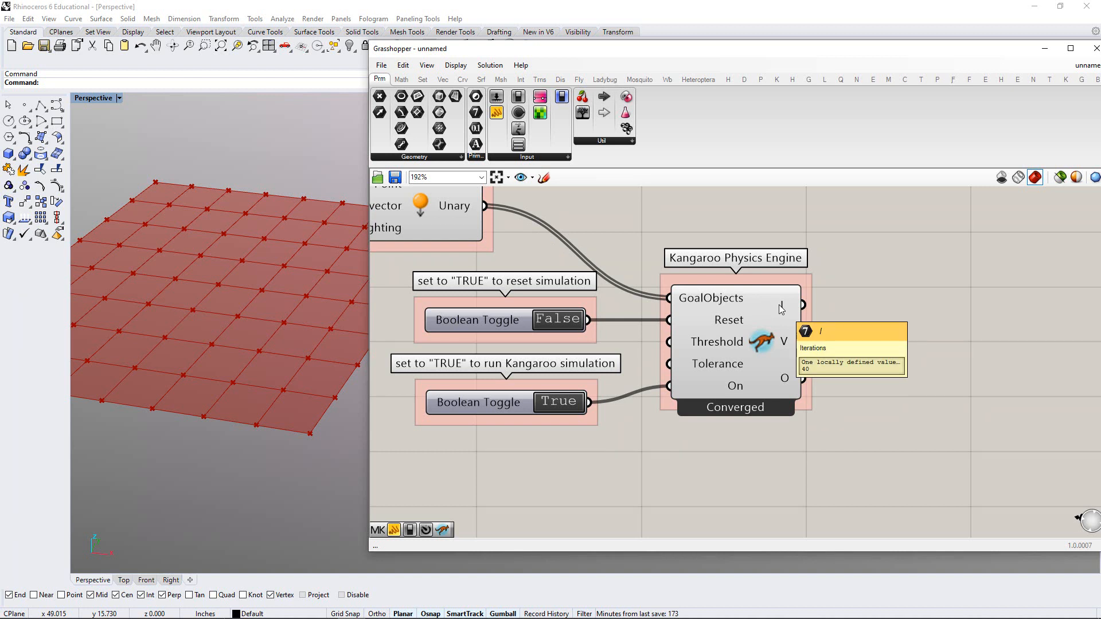
mouse_move(788, 343)
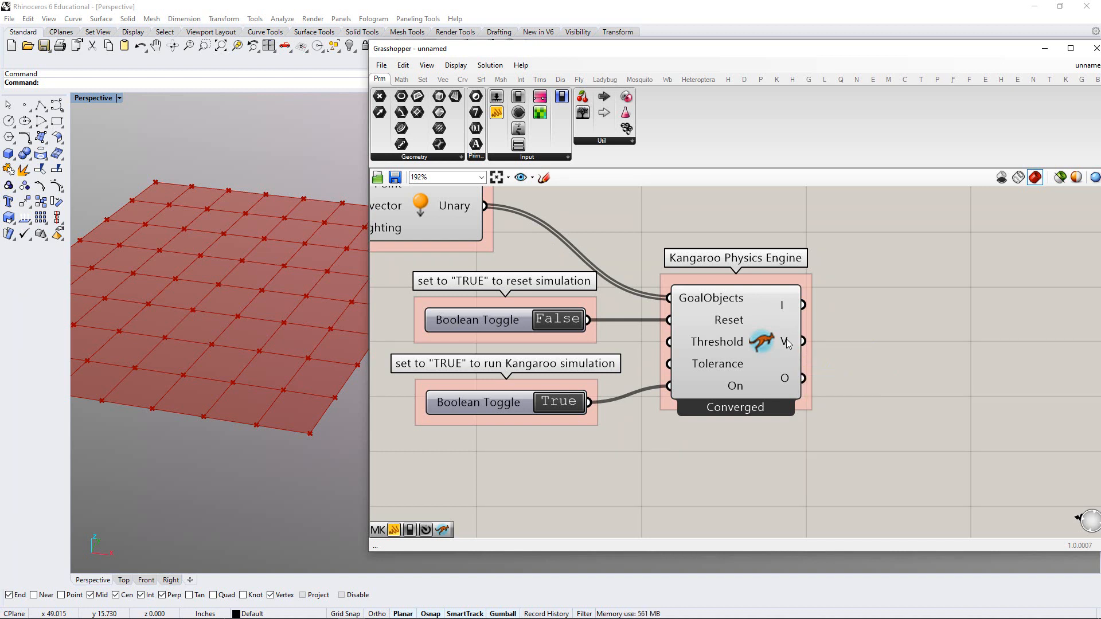
left_click(770, 344)
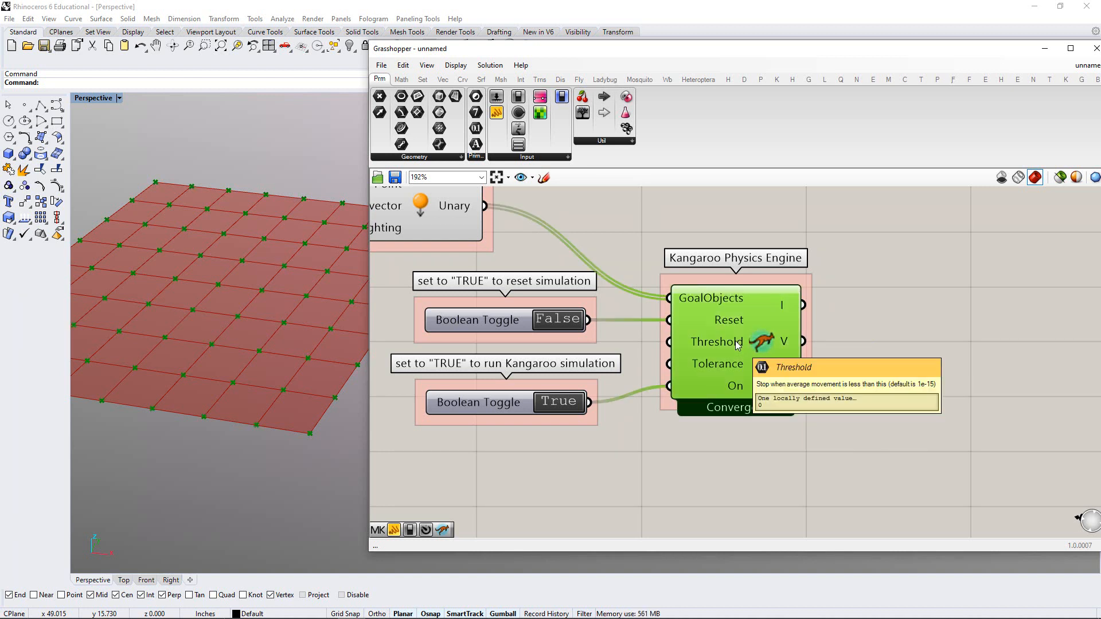
left_click(836, 348)
left_click(760, 344)
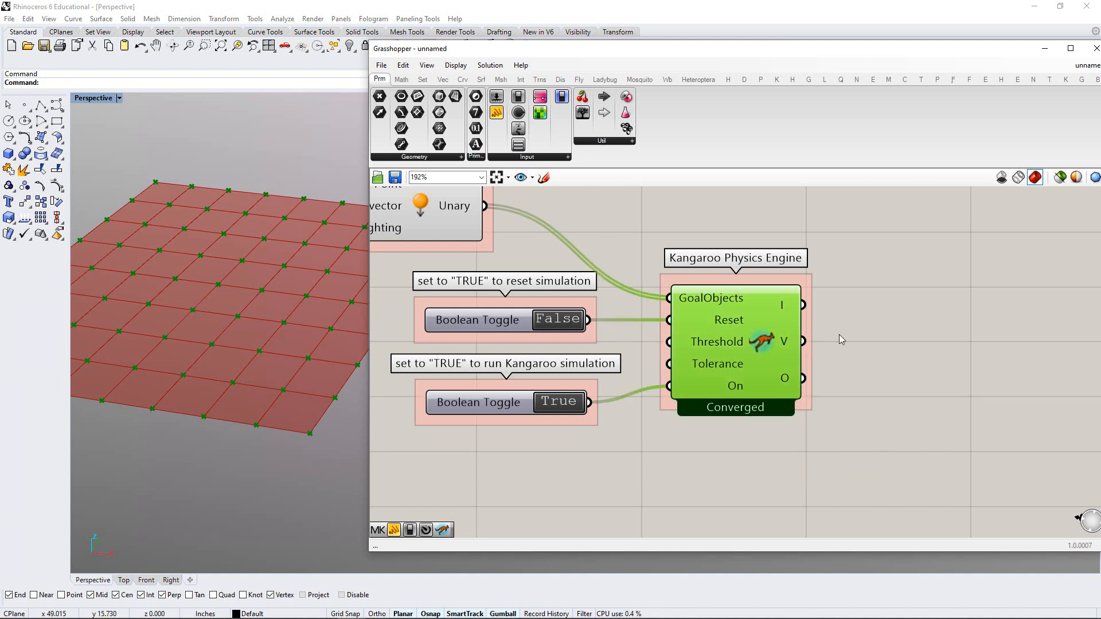
left_click(838, 336)
left_click(745, 343)
left_click(839, 346)
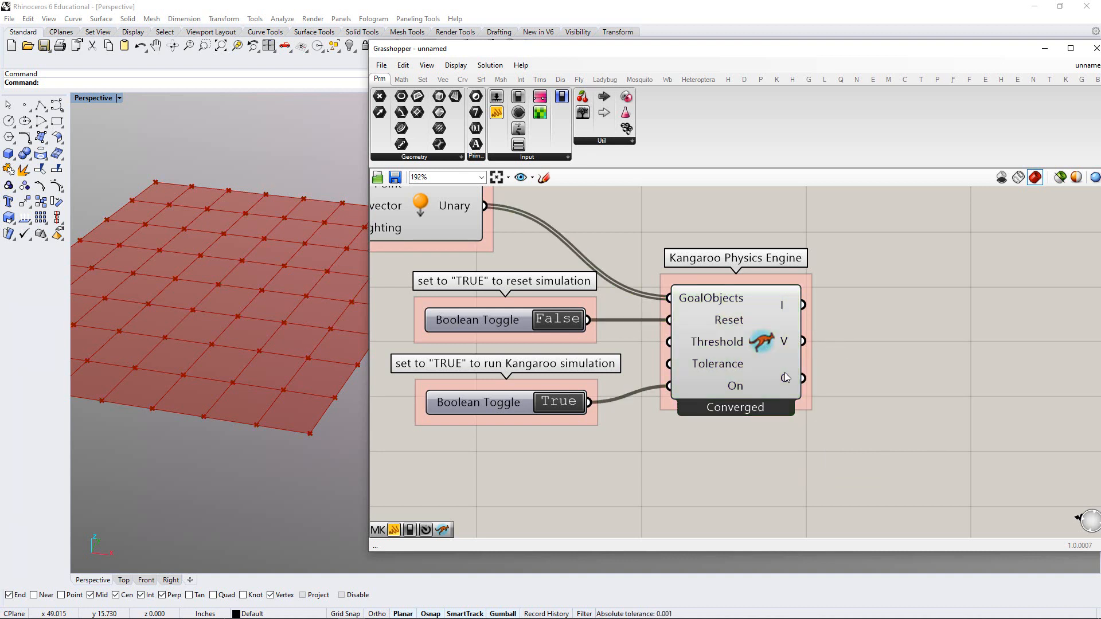
mouse_move(786, 379)
left_click(787, 343)
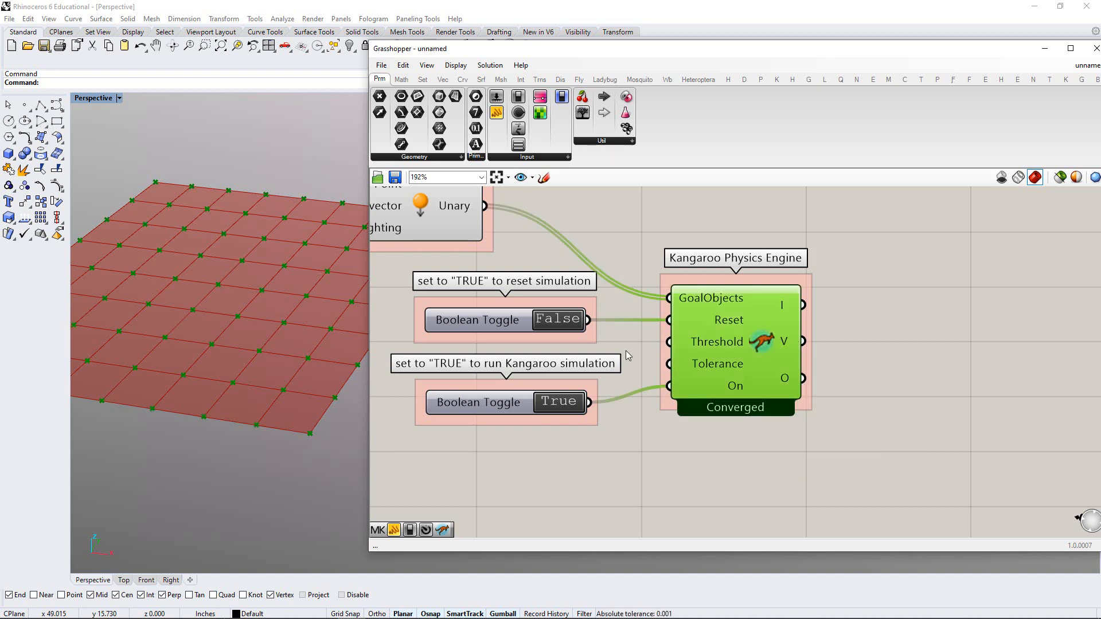
Shift the GRAVITY FORCE group away from the toggle groups, closer to the subdivided mesh group
right_click_drag(634, 360, 780, 393)
scroll(779, 393, "down", 2)
right_click_drag(560, 346, 603, 356)
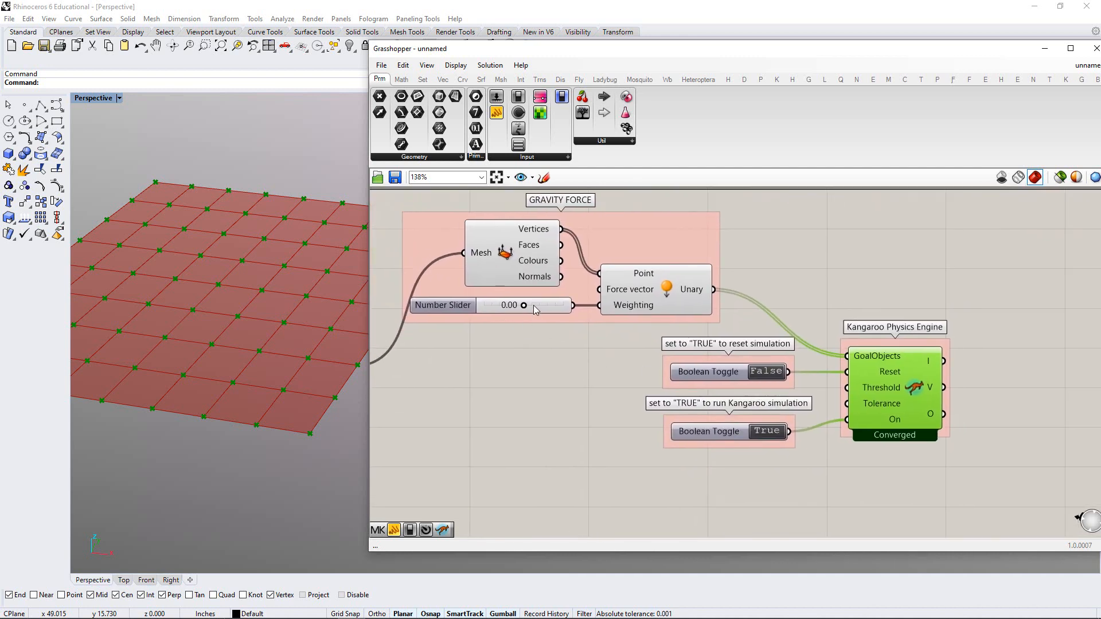
left_click(948, 388)
right_click_drag(681, 391, 782, 391)
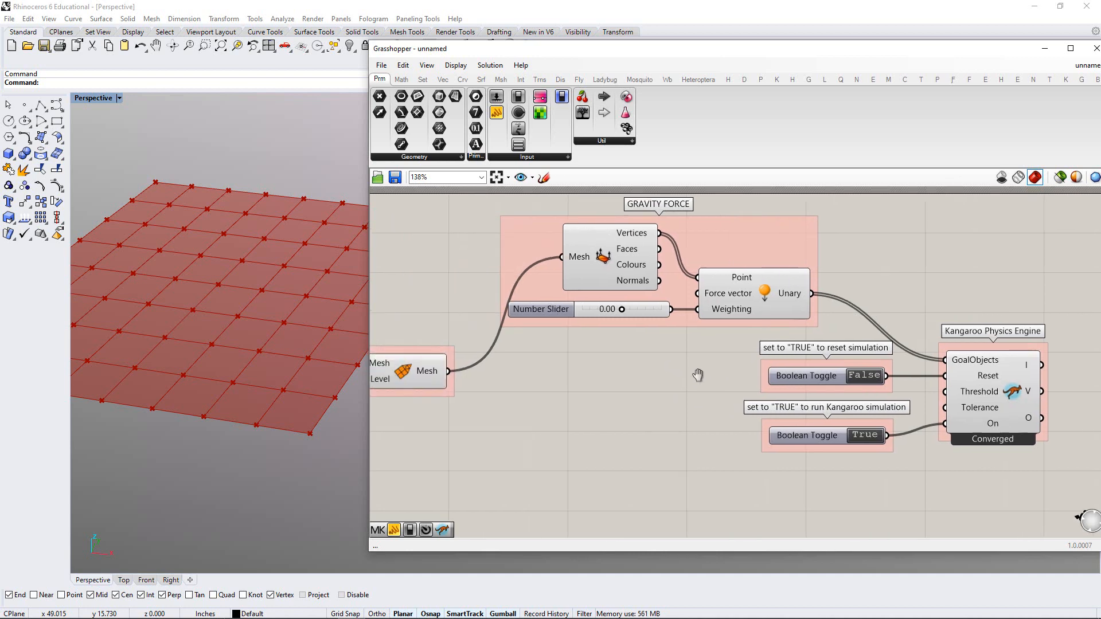
scroll(677, 391, "down", 2)
right_click_drag(677, 391, 775, 388)
right_click_drag(807, 351, 873, 348)
left_click_drag(944, 283, 910, 284)
Turn off the preview of the planar surface, subdivided mesh and gravity force components, leaving the solver's preview on
left_click_drag(923, 221, 514, 408)
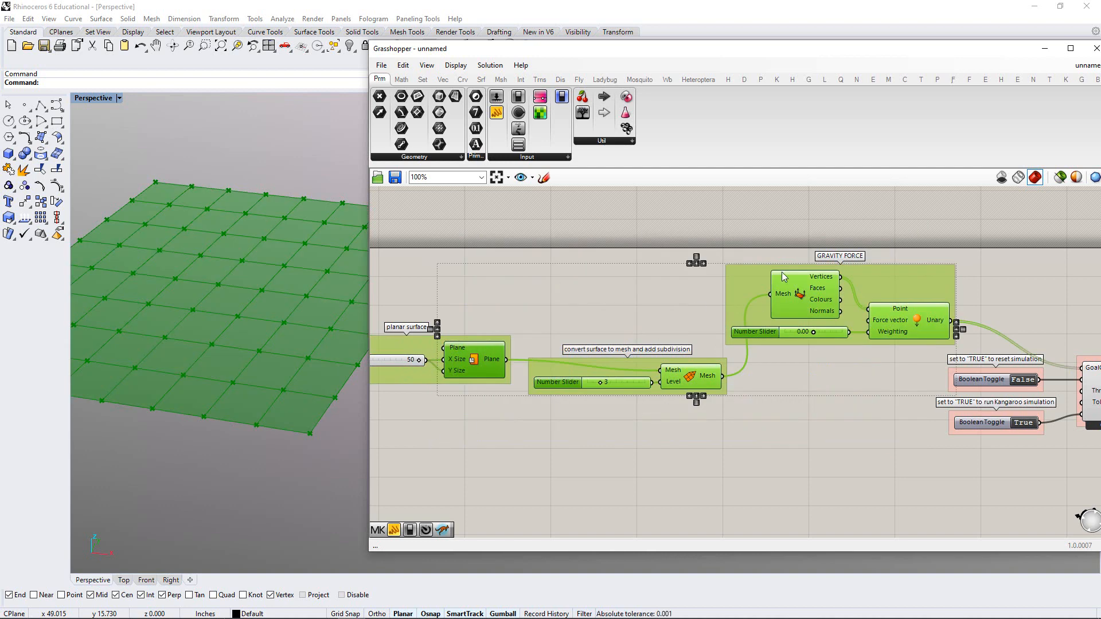
middle_click(801, 297)
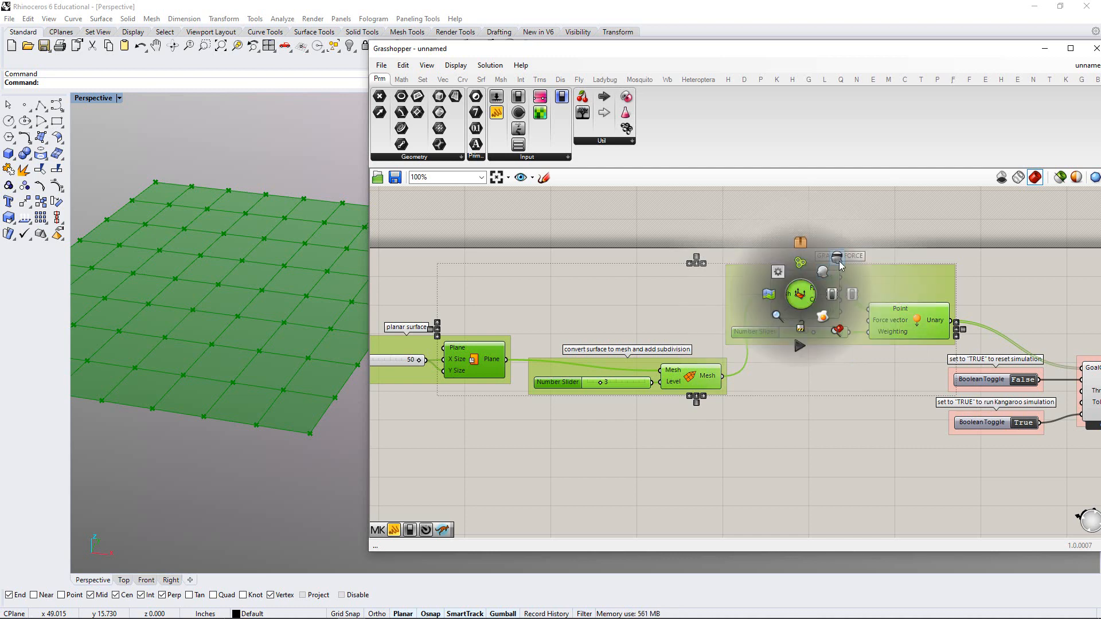
left_click(838, 259)
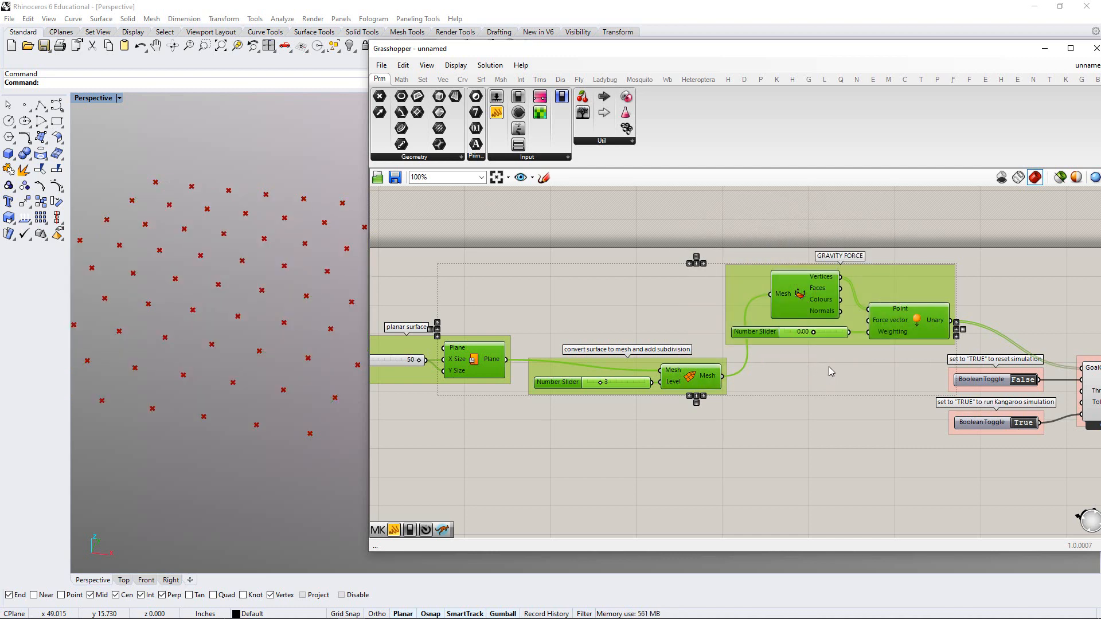
left_click(830, 394)
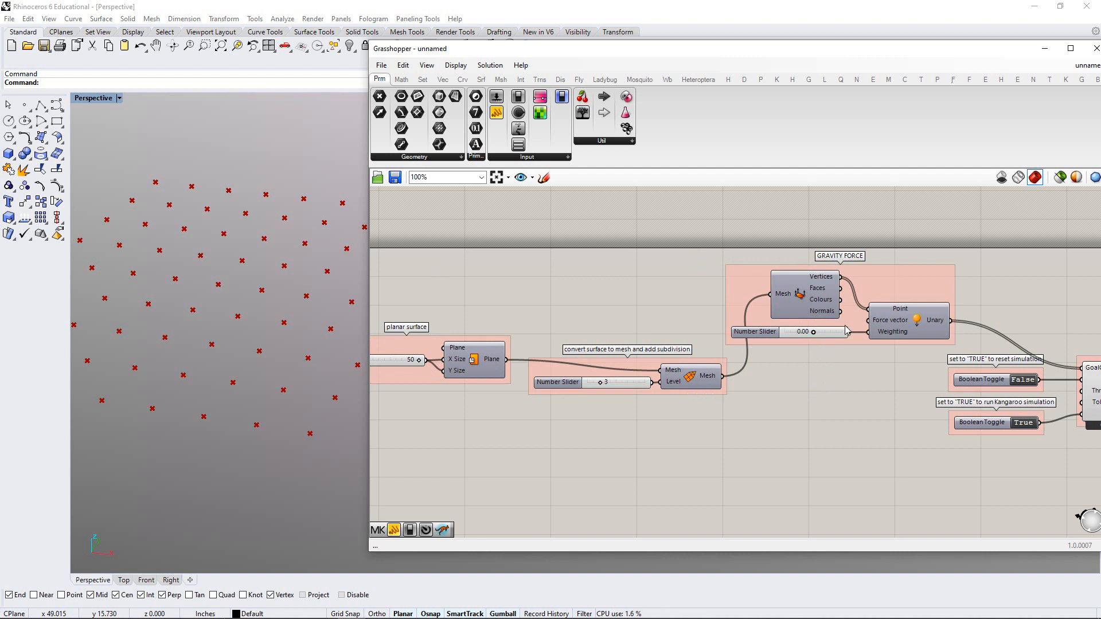
Select and deselect the Kangaroo solver repeatedly to inspect which viewport points it outputs
right_click_drag(865, 390, 595, 375)
scroll(821, 397, "up", 3)
left_click(823, 389)
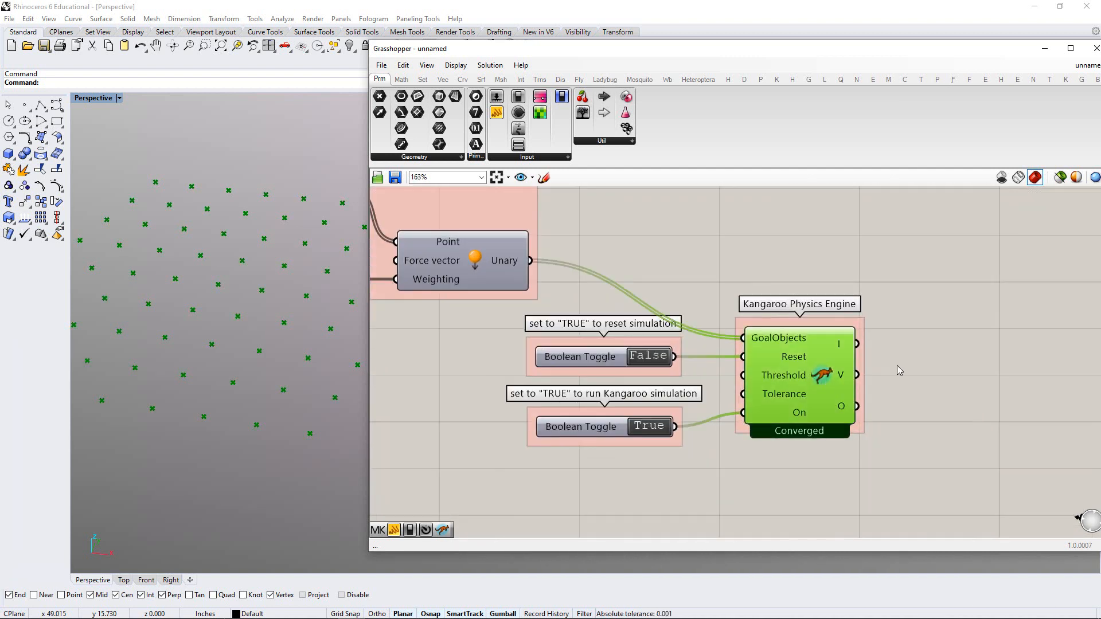
left_click(904, 371)
left_click(827, 382)
left_click(894, 375)
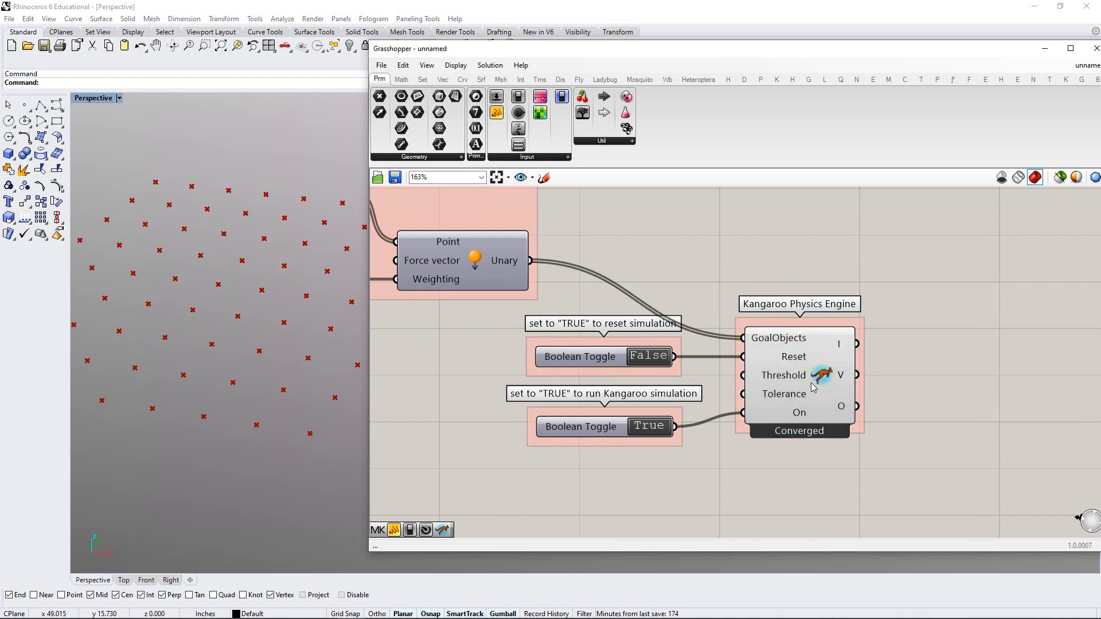
left_click(815, 388)
left_click(889, 377)
Set the gravity load's weighting slider to -0.14 while the simulation is running
right_click_drag(638, 361, 842, 380)
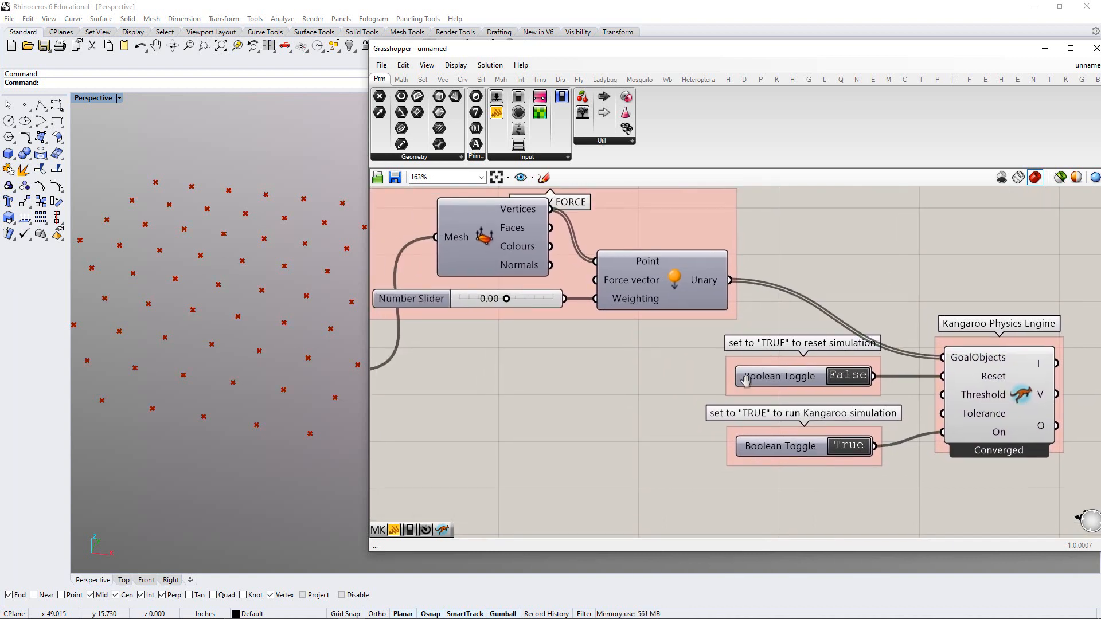
scroll(855, 370, "down", 1)
right_click_drag(722, 374, 674, 379)
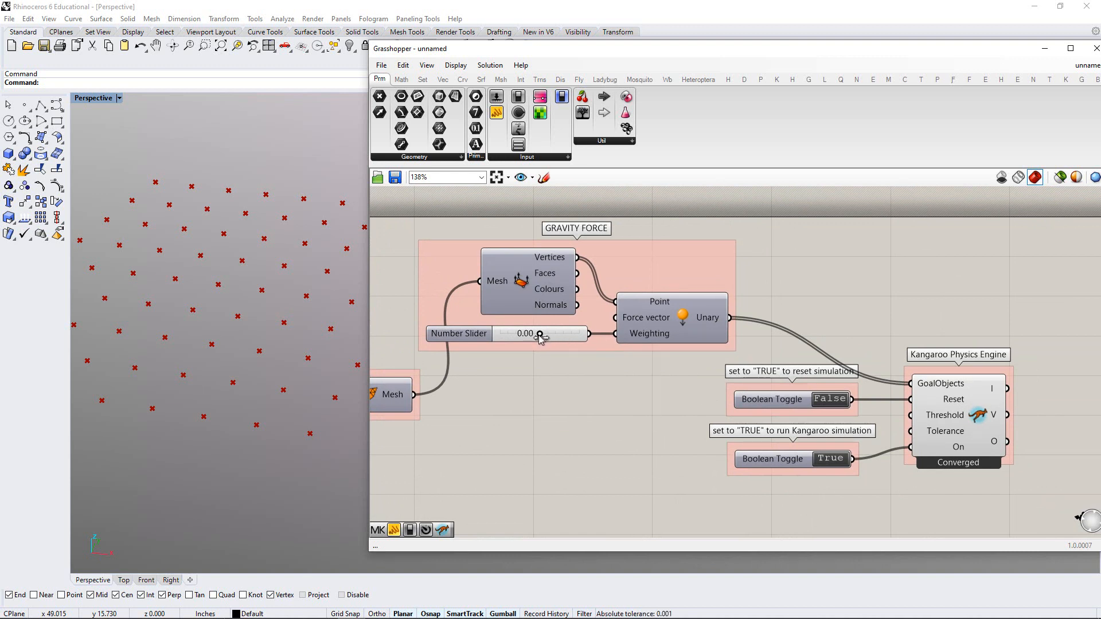
left_click_drag(539, 338, 534, 337)
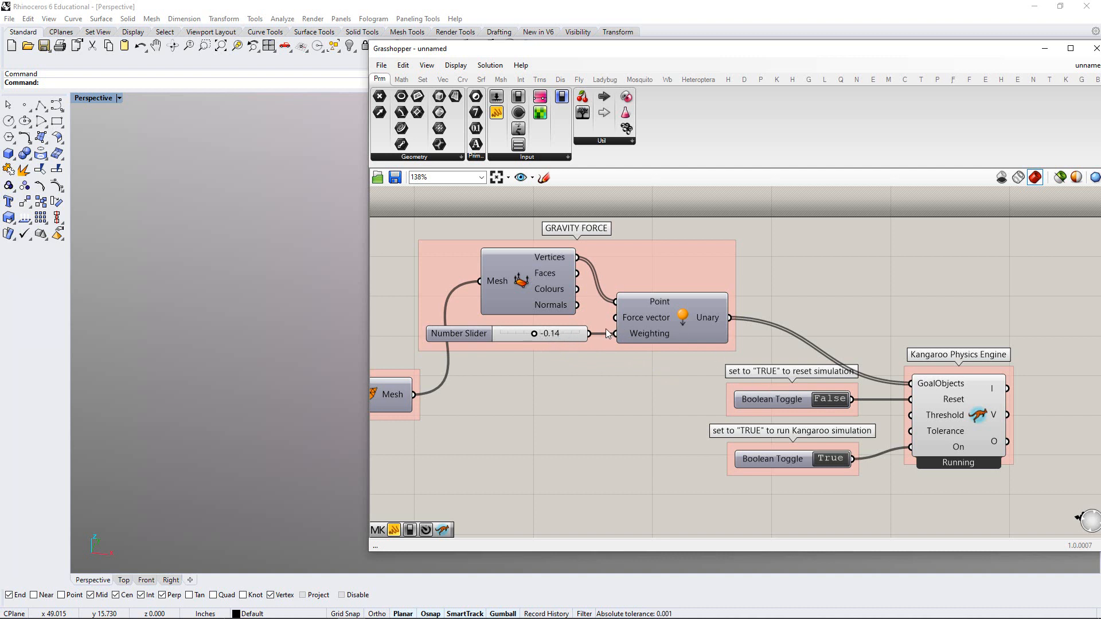
mouse_move(561, 335)
Reset the simulation by switching the reset toggle to True, and switch it back to False to run again
scroll(702, 407, "up", 2)
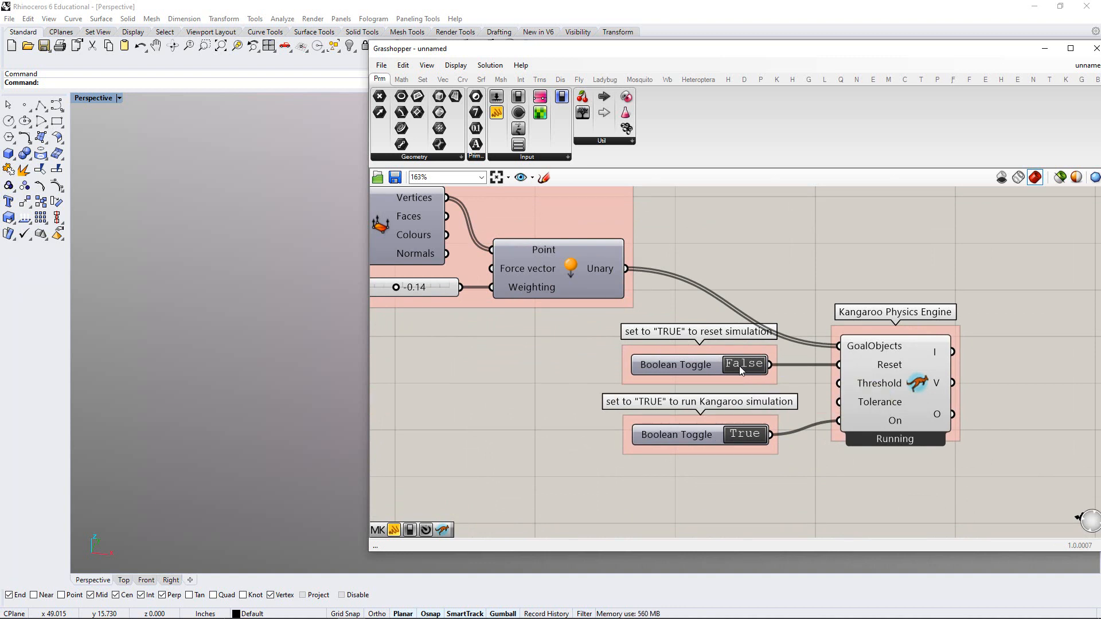
left_click(739, 365)
right_click_drag(620, 405, 724, 401)
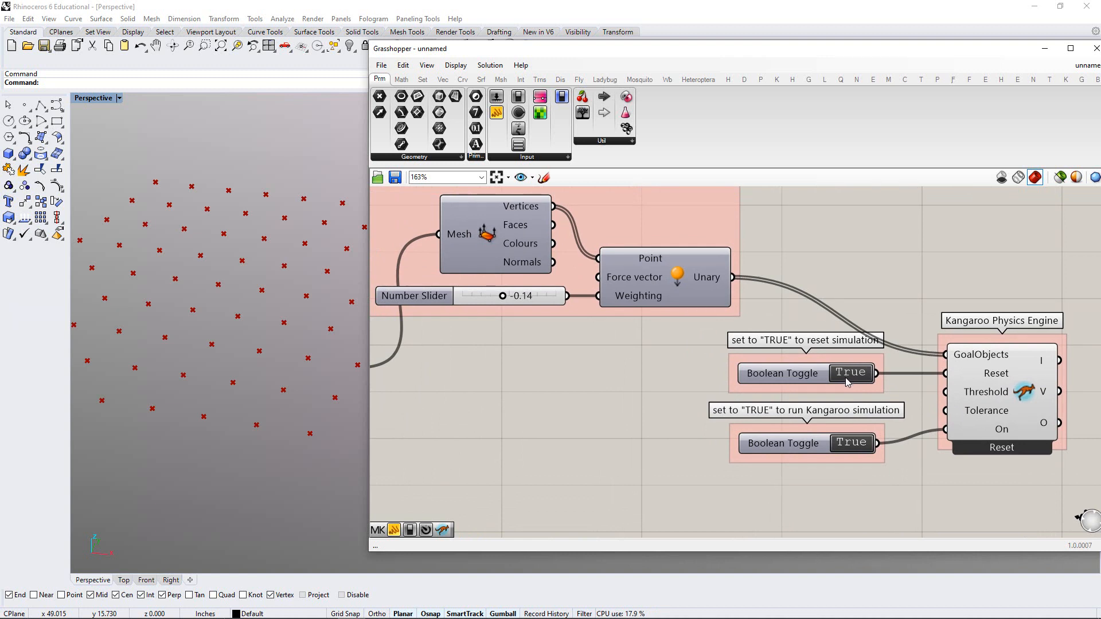
left_click(849, 374)
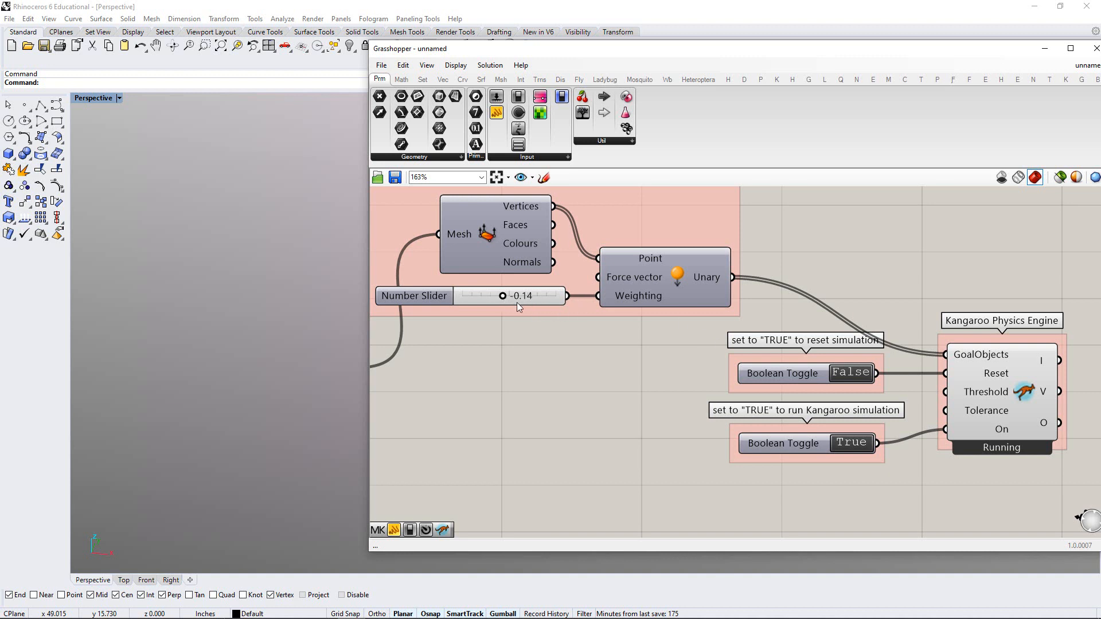
Set the gravity weighting slider to 0 and reset the simulation, returning the reset toggle to False
double_click(538, 298)
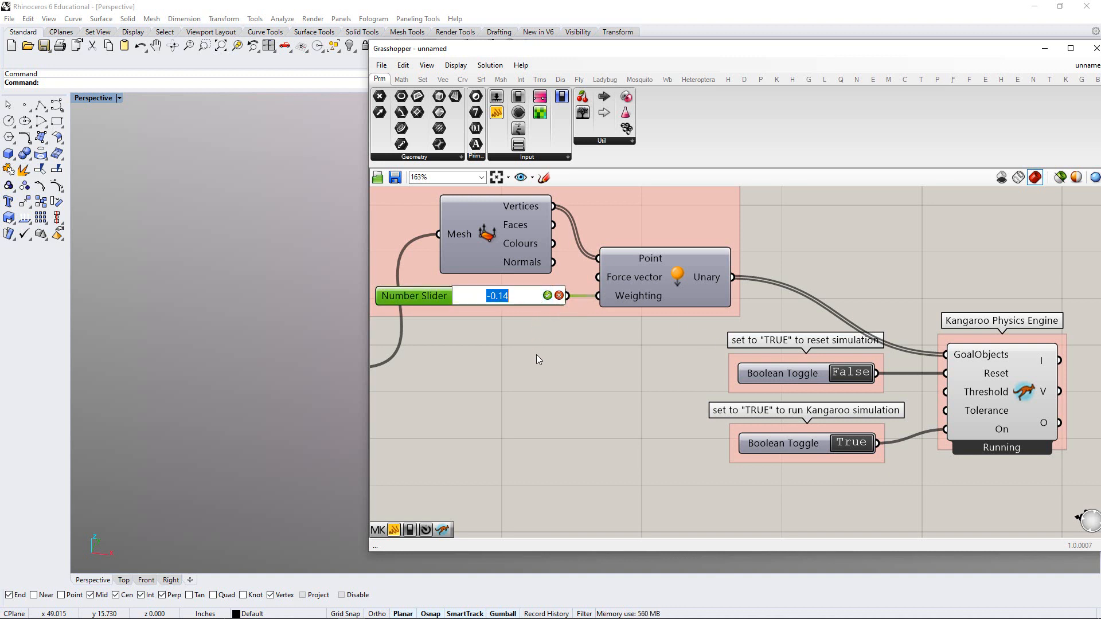
type("0")
left_click(547, 295)
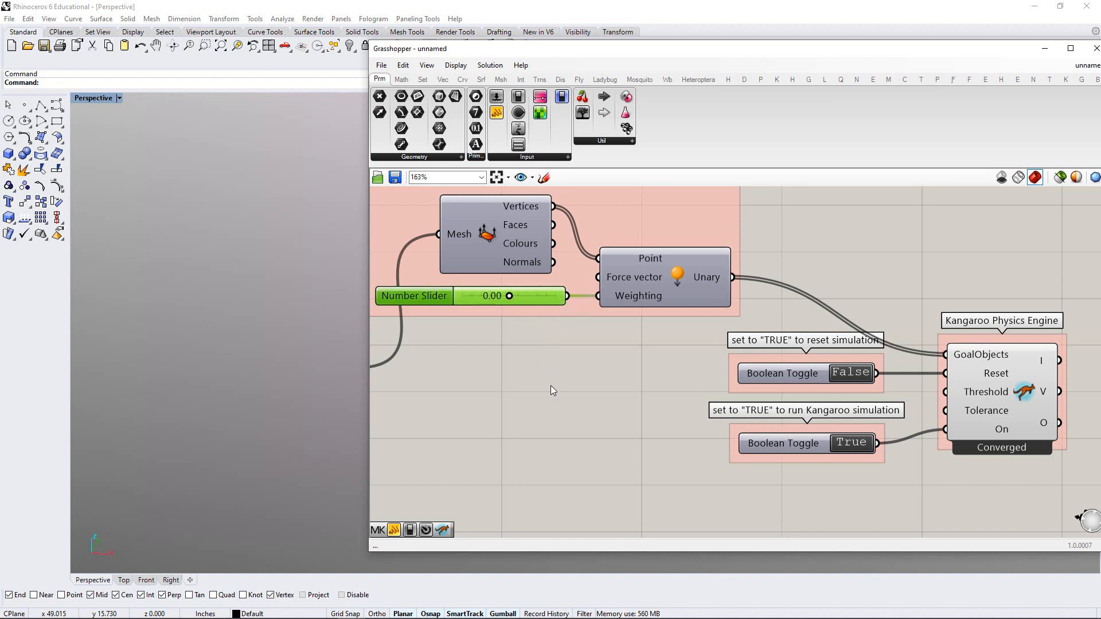
double_click(835, 375)
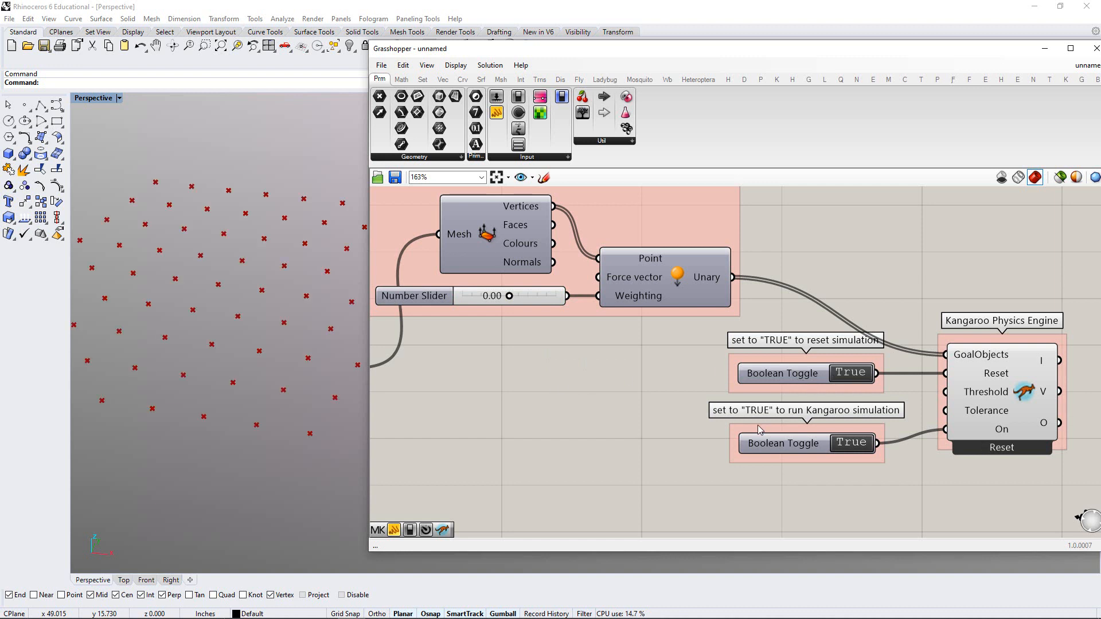
double_click(849, 374)
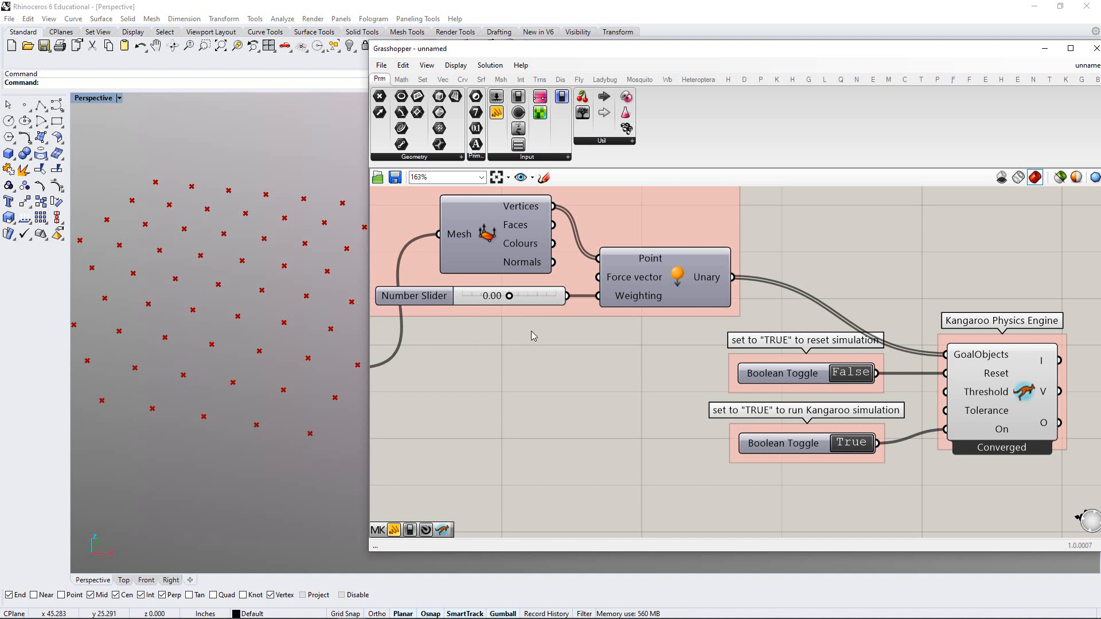
Move both toggle groups and the Kangaroo solver group together farther away from the GRAVITY FORCE group
scroll(582, 367, "down", 2)
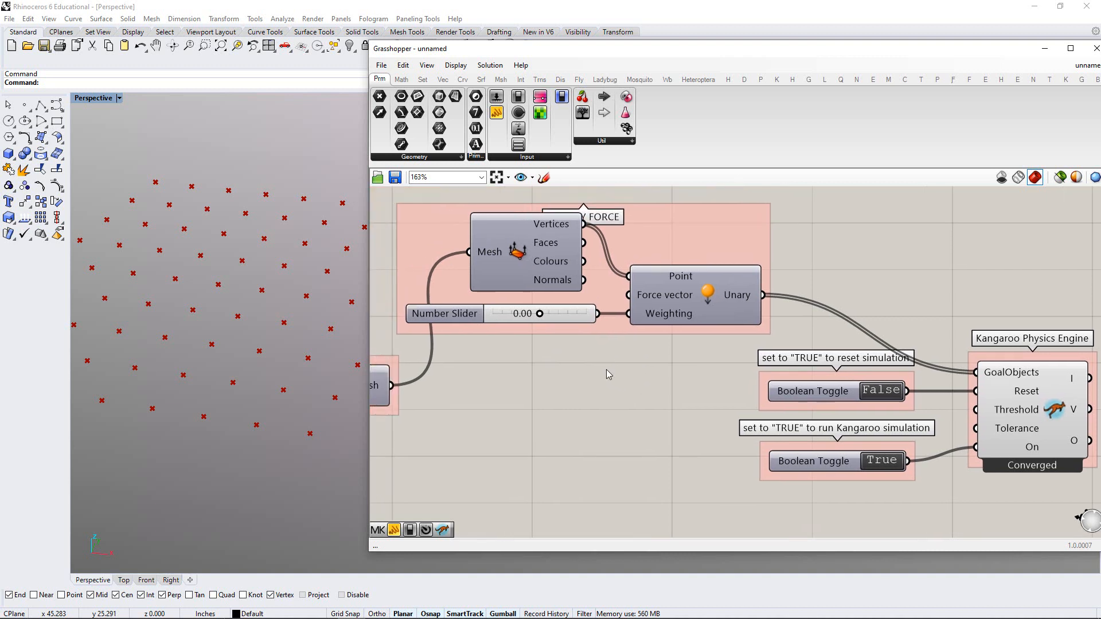
right_click_drag(565, 352, 571, 359)
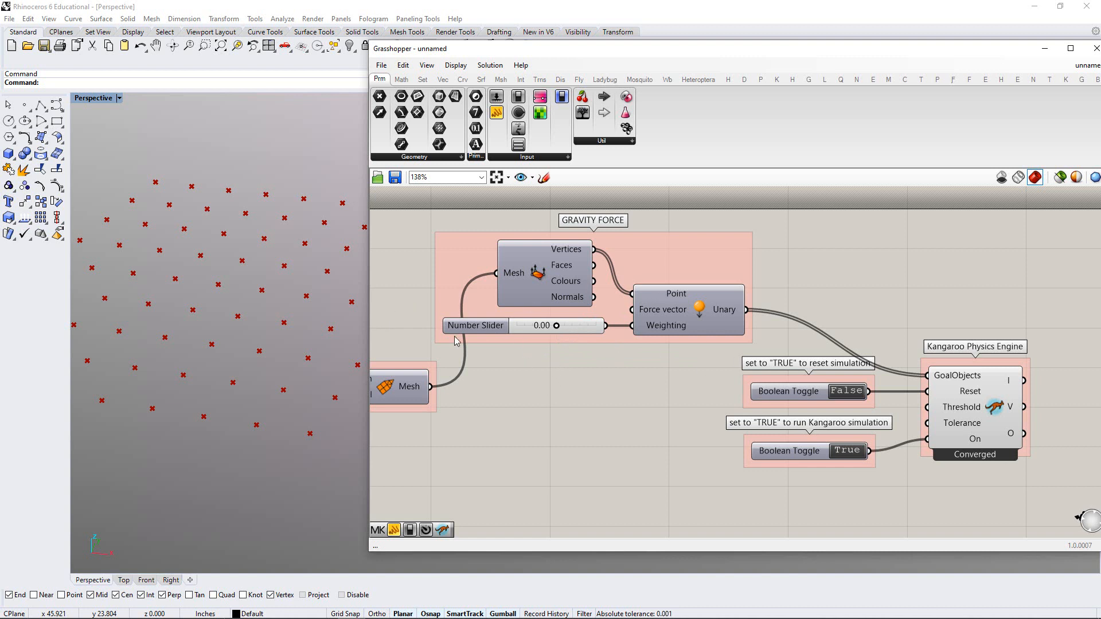
right_click_drag(708, 383, 658, 368)
left_click_drag(975, 490, 687, 345)
left_click_drag(916, 406, 1030, 401)
left_click(691, 430)
Turn the preview of the subdivided mesh component back on
right_click_drag(664, 383, 773, 392)
right_click_drag(642, 386, 725, 376)
right_click_drag(602, 390, 711, 405)
scroll(711, 404, "up", 2)
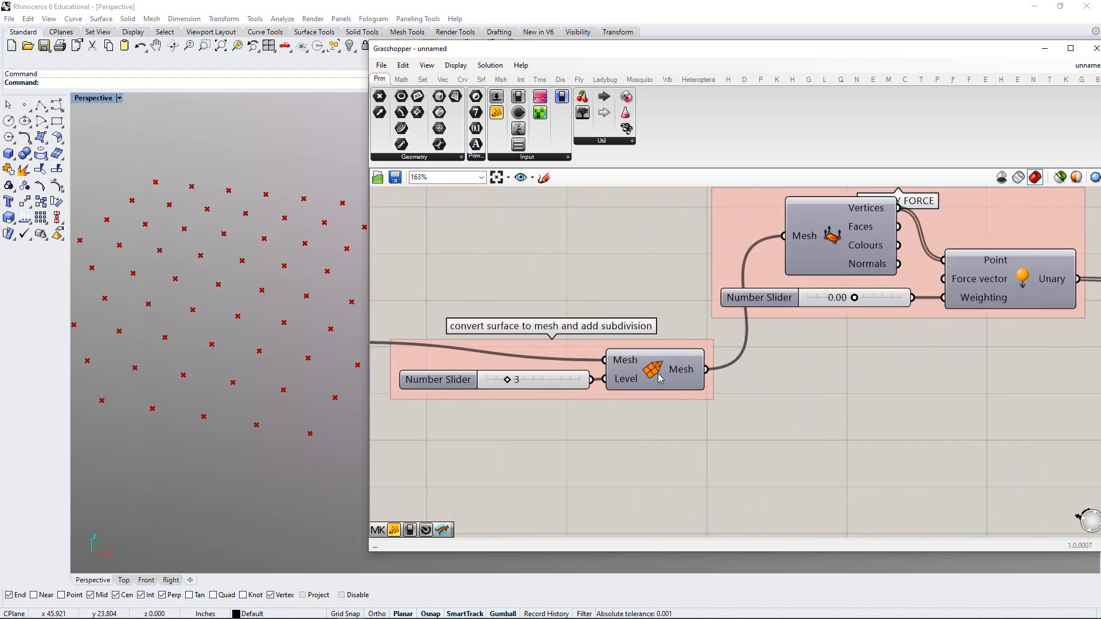
left_click(660, 379)
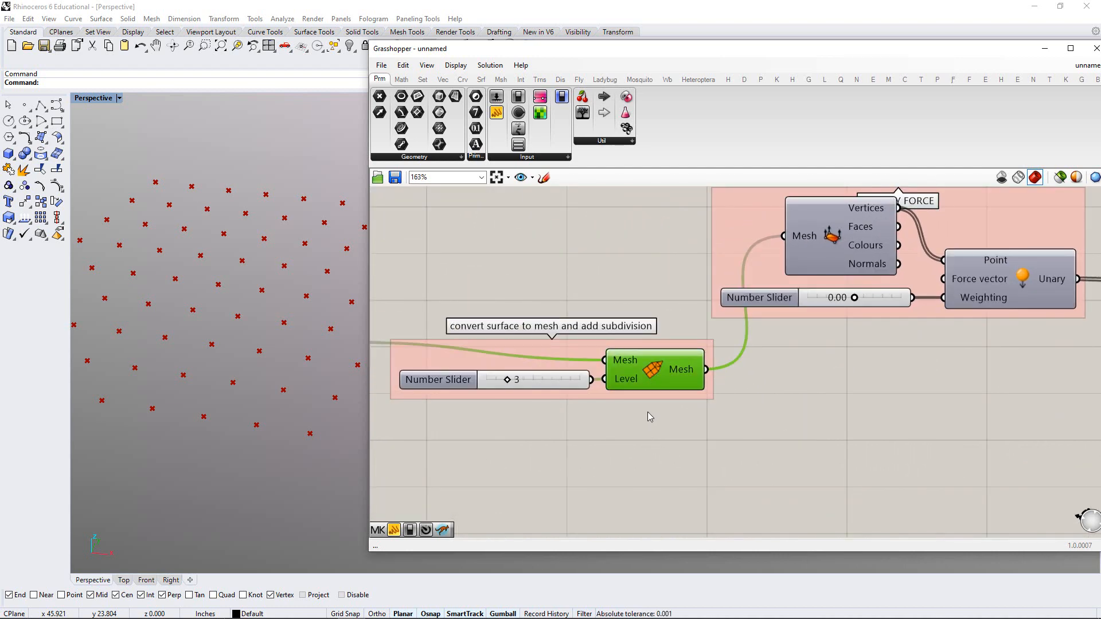
key("ctrl+q")
left_click(722, 417)
Add a Kangaroo Anchor component to the canvas in the empty area below the GRAVITY FORCE group
right_click_drag(783, 380, 614, 395)
scroll(608, 378, "down", 1)
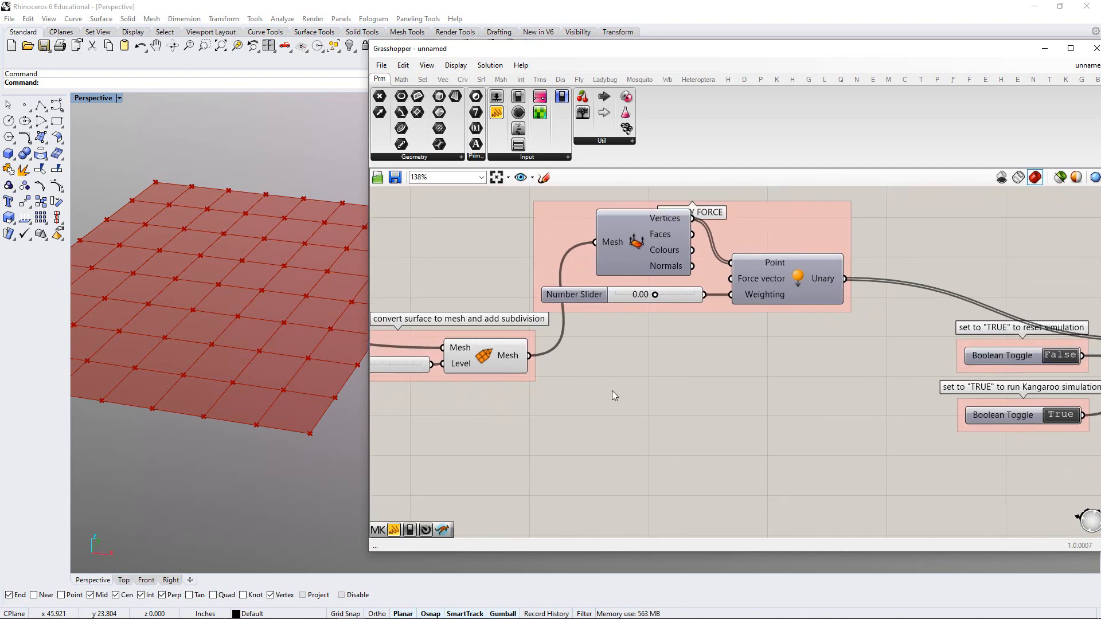
left_click_drag(674, 58, 607, 58)
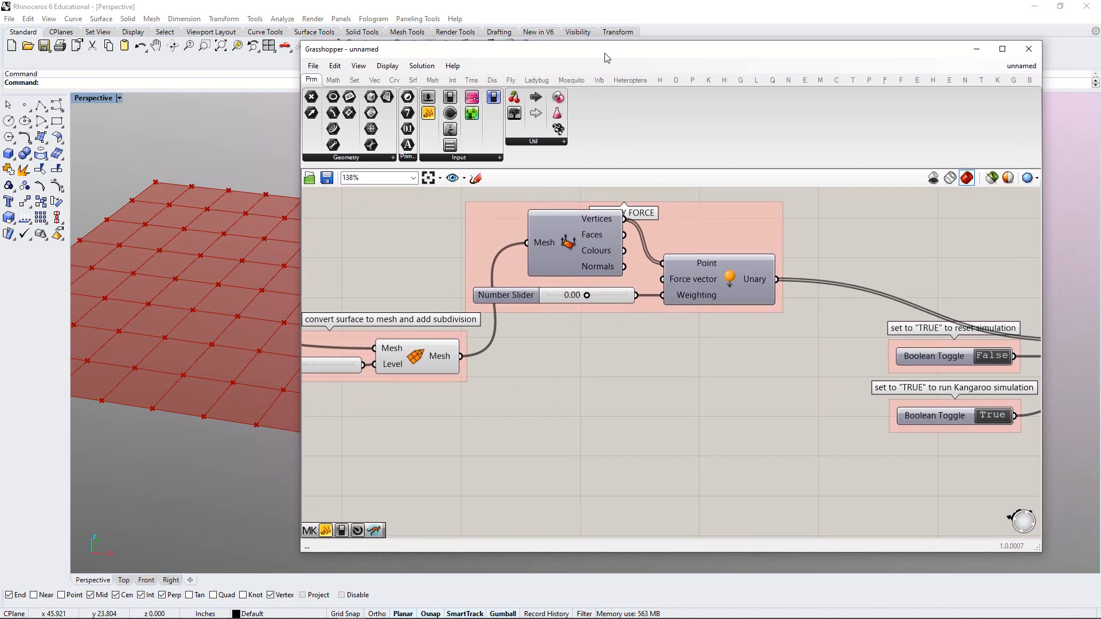
left_click(708, 80)
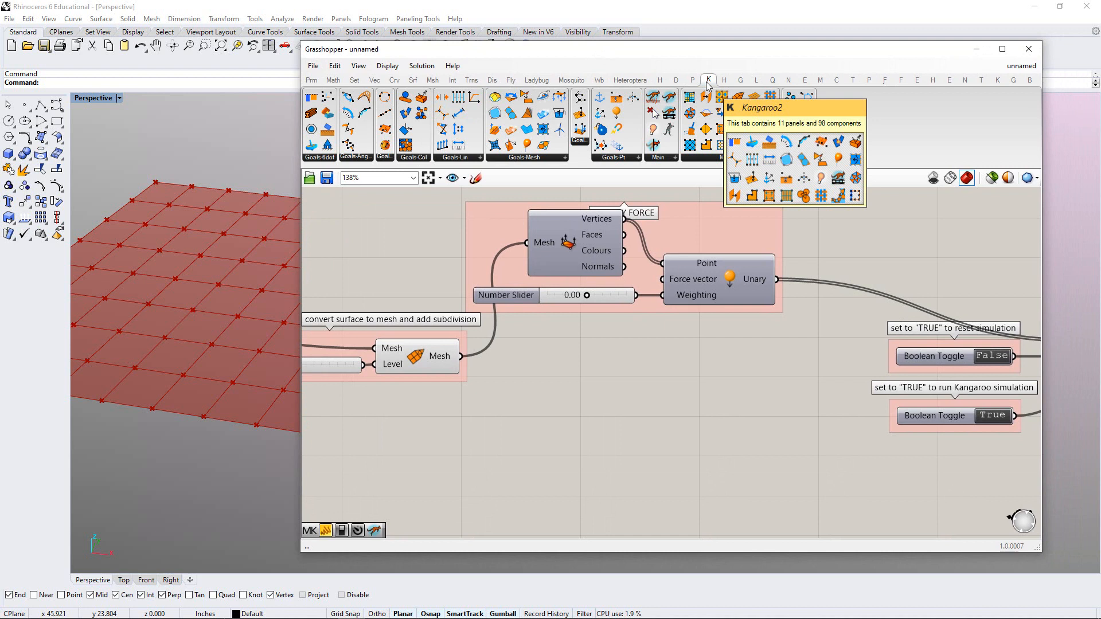
left_click(622, 161)
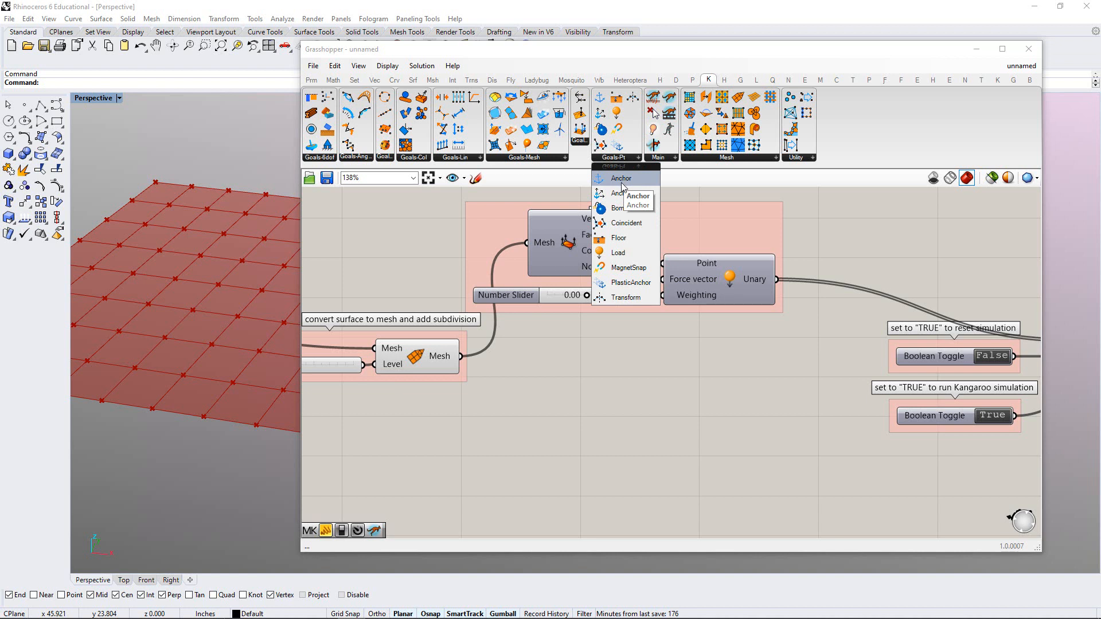
left_click_drag(612, 283, 601, 396)
Position the Anchor component beneath the GRAVITY FORCE group, between the subdivided mesh and toggle groups
right_click_drag(594, 362, 686, 372)
left_click_drag(691, 412, 732, 413)
left_click(660, 410)
right_click_drag(660, 410, 658, 378)
left_click_drag(717, 373, 710, 384)
left_click(658, 396)
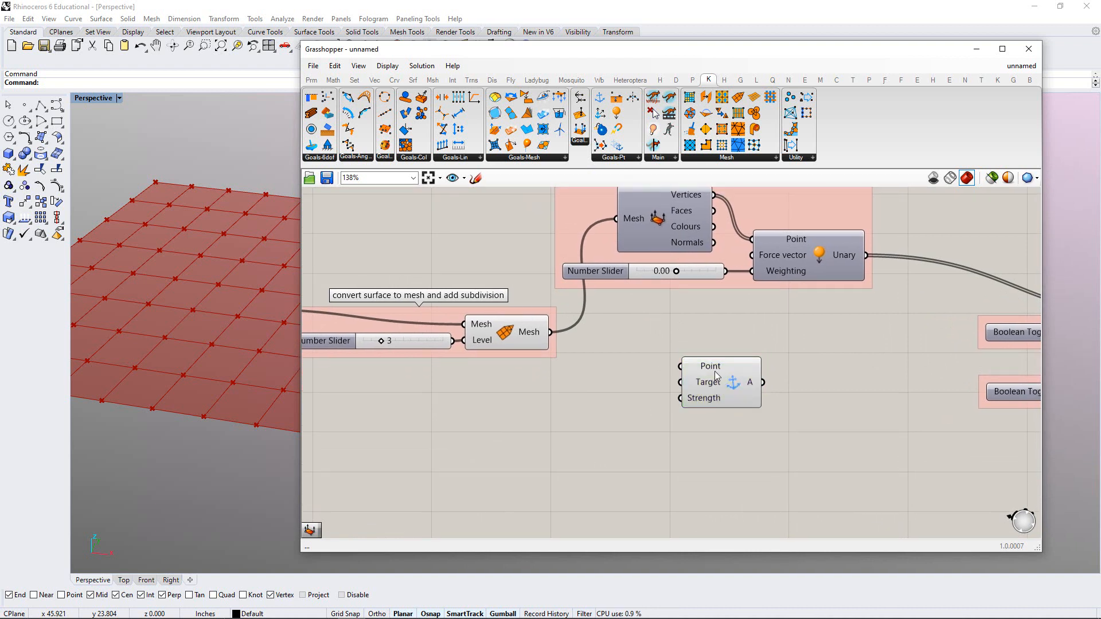
Shift the Grasshopper window aside and frame the whole subdivided mesh in the Rhino perspective viewport to examine its points
mouse_move(716, 370)
right_click_drag(225, 375, 212, 356)
scroll(214, 376, "down", 3)
scroll(212, 377, "up", 1)
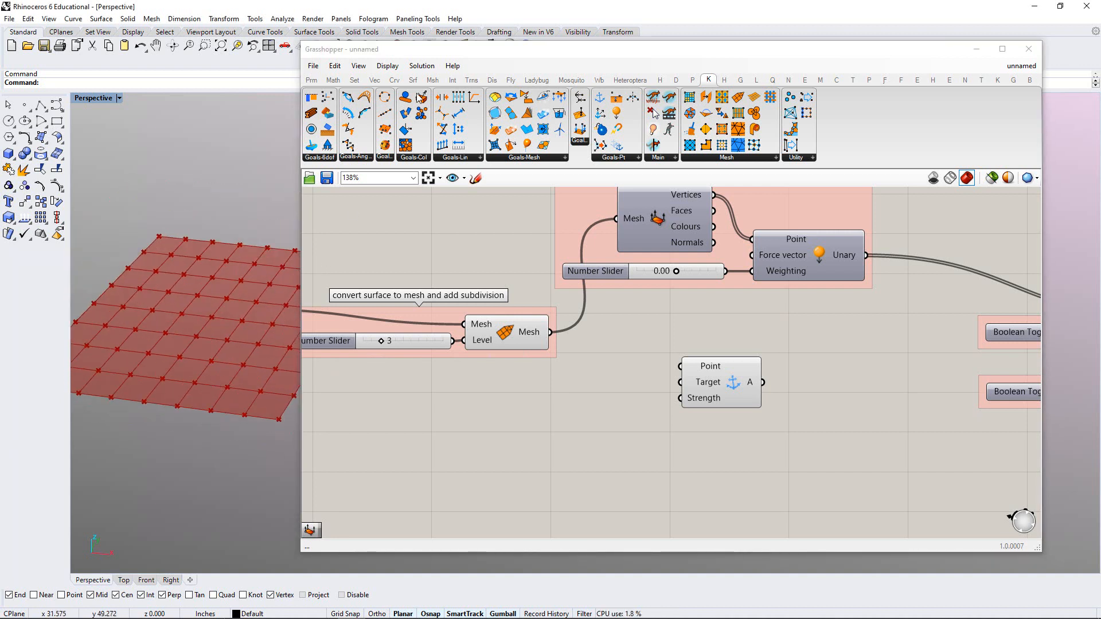
left_click_drag(420, 51, 528, 51)
right_click_drag(372, 233, 384, 224)
scroll(384, 230, "down", 3)
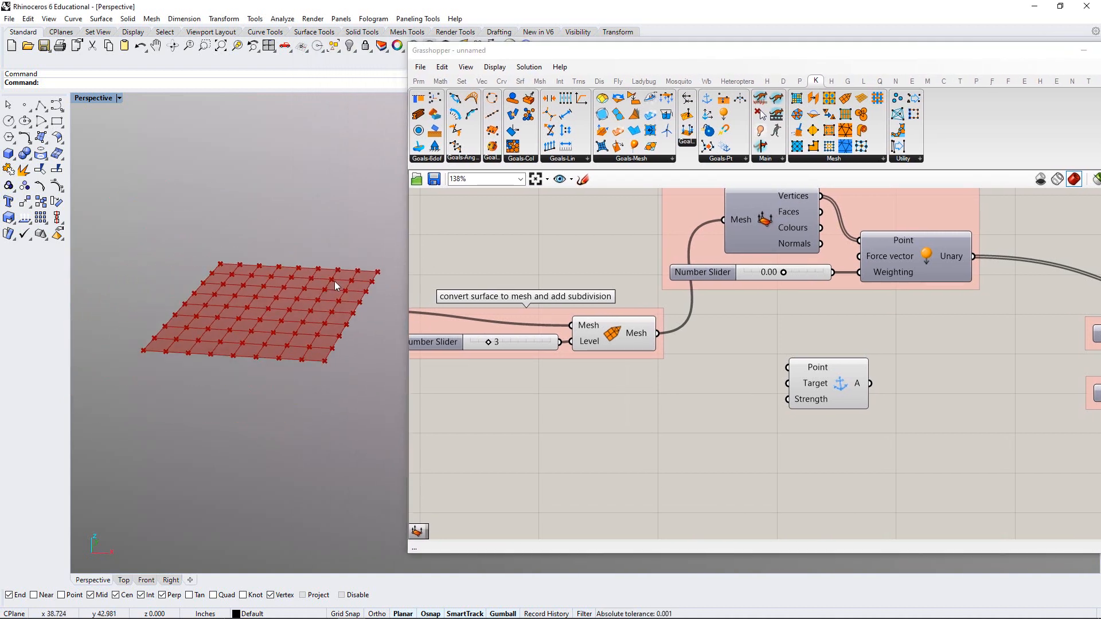
Add a MeshCorners component to the canvas beside the Anchor component
scroll(335, 282, "up", 2)
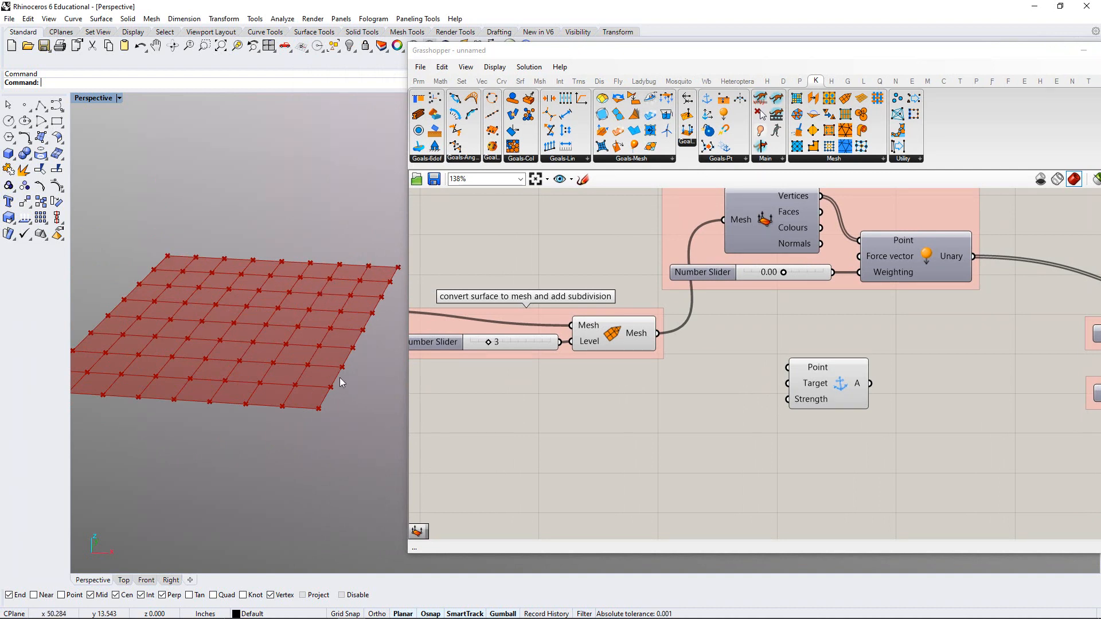
mouse_move(356, 285)
right_mouse_down()
mouse_move(342, 302)
mouse_move(350, 284)
right_mouse_up()
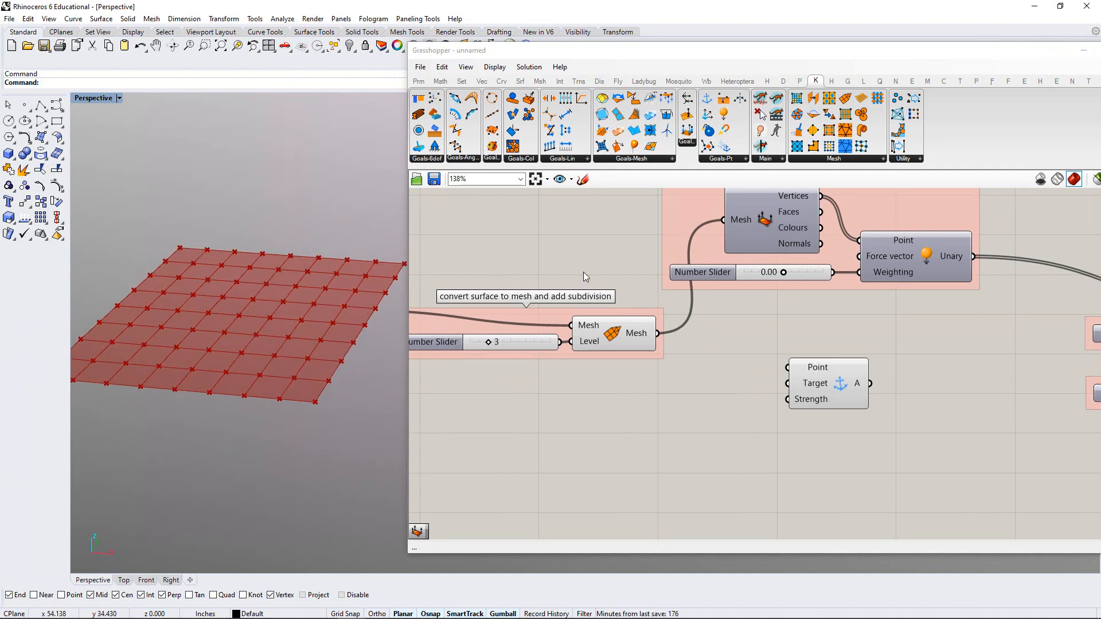
right_click_drag(666, 257, 597, 288)
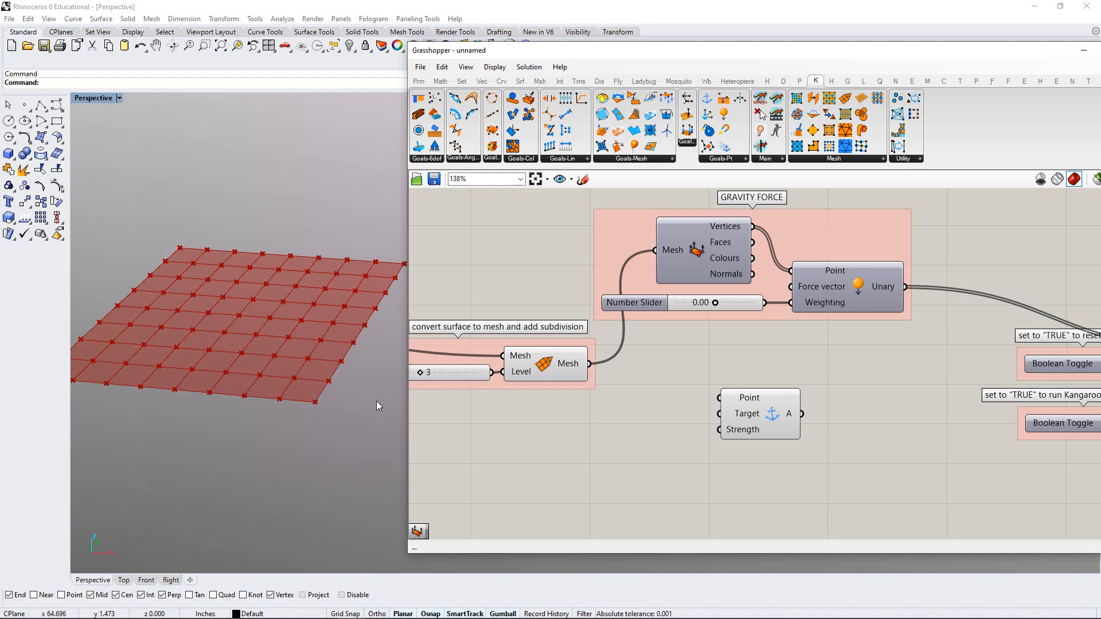
left_click(826, 159)
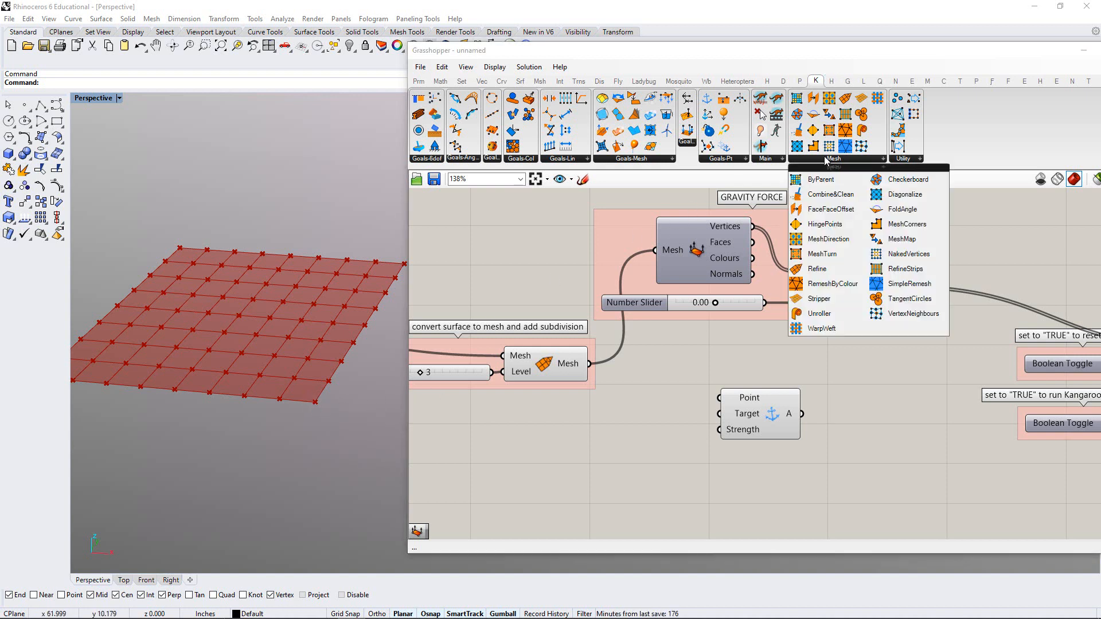
left_click(907, 228)
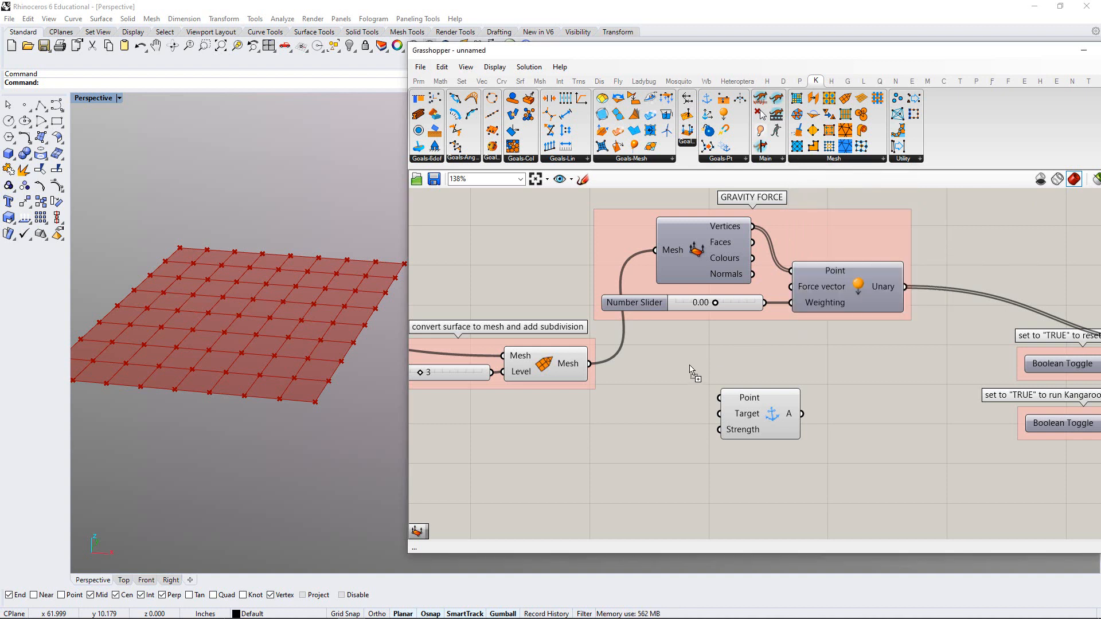
left_click(668, 424)
right_click_drag(648, 363, 635, 314)
left_click_drag(750, 372, 796, 394)
left_click(680, 426)
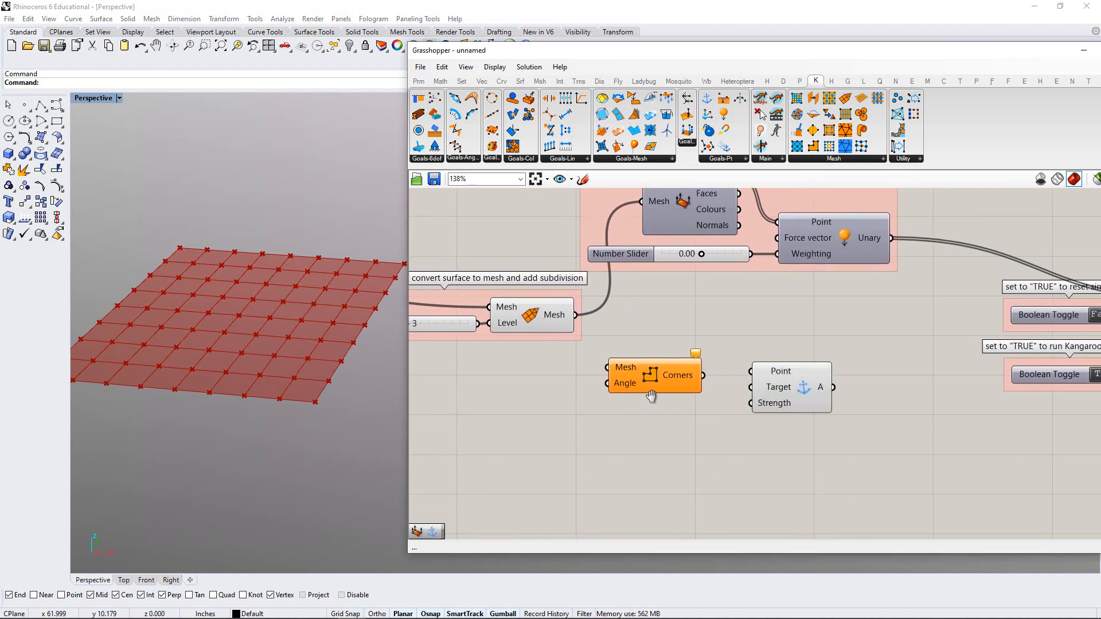
Connect the subdivided mesh output to the MeshCorners Mesh input and inspect the corner points on the mesh
right_click_drag(603, 357, 628, 362)
left_click_drag(602, 320, 650, 381)
right_click_drag(359, 338, 356, 326)
scroll(356, 332, "up", 5)
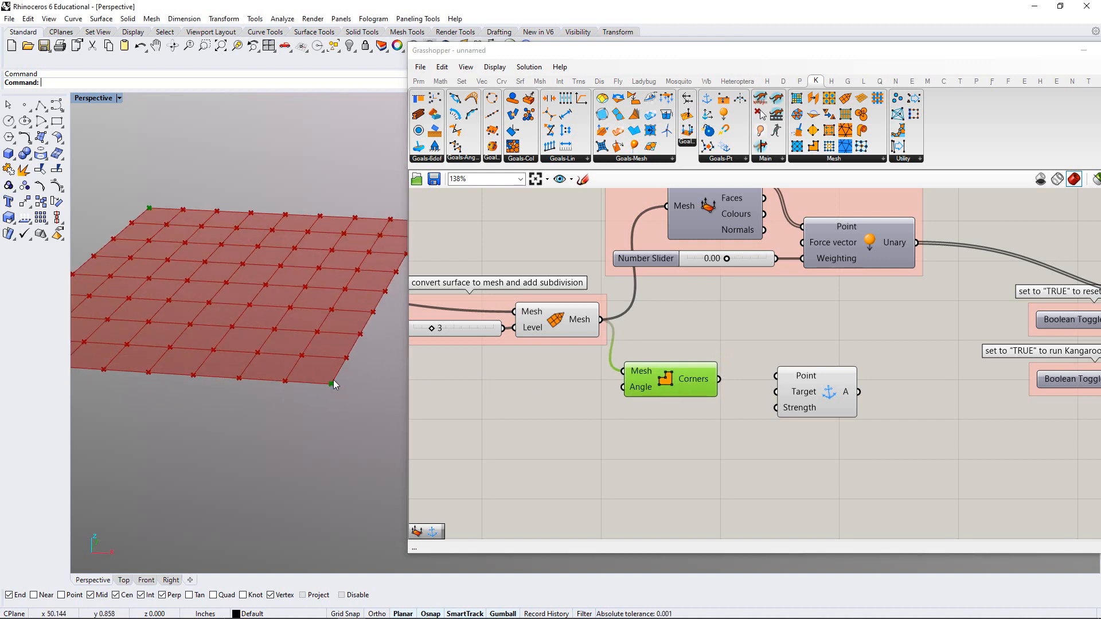
scroll(332, 390, "down", 3)
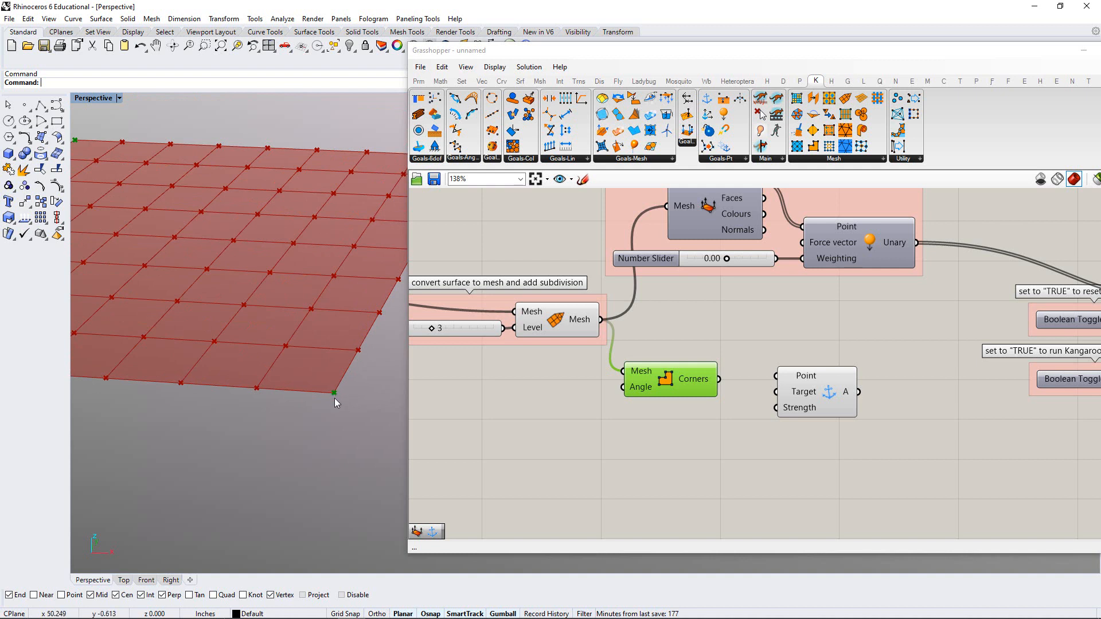
mouse_move(341, 401)
right_mouse_down()
mouse_move(345, 414)
mouse_move(332, 387)
right_mouse_up()
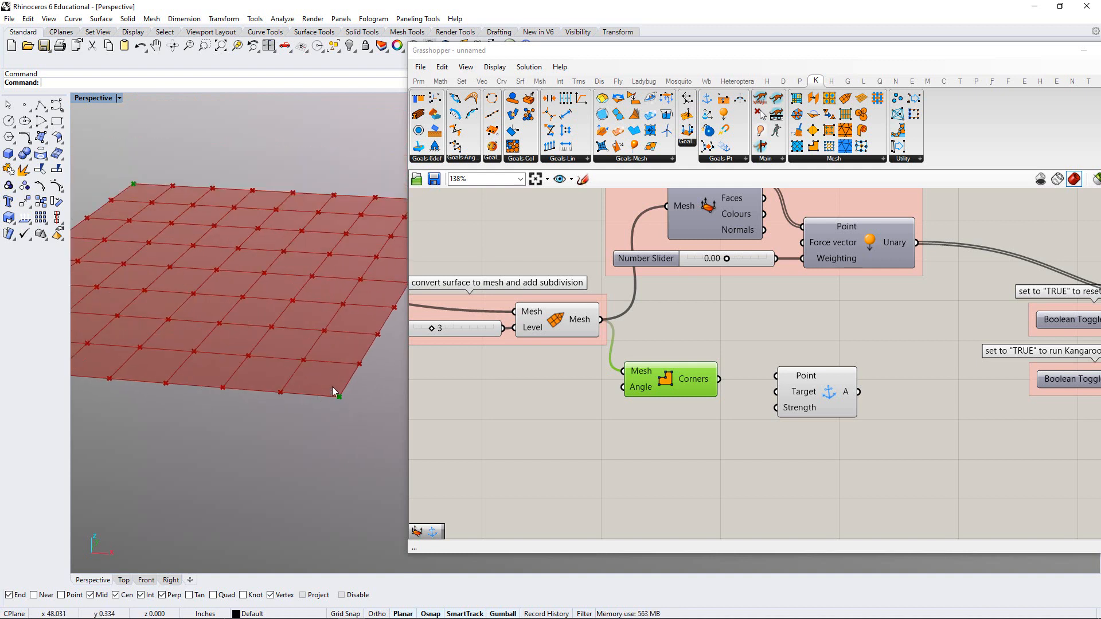
Connect the MeshCorners Corners output to the Anchor component's Point input, aligning the two components
left_click(645, 411)
right_click_drag(666, 398, 600, 368)
left_click_drag(600, 347, 613, 356)
left_click(623, 411)
left_click(757, 368)
left_click_drag(757, 368, 750, 385)
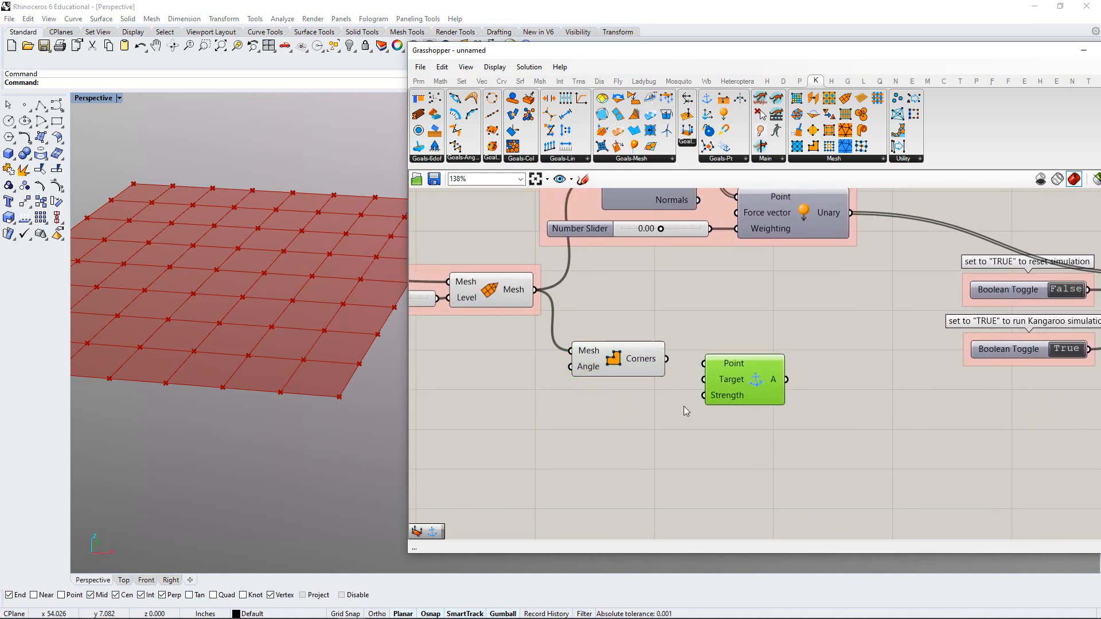
left_click(685, 410)
left_click_drag(667, 359, 641, 377)
left_click(643, 406)
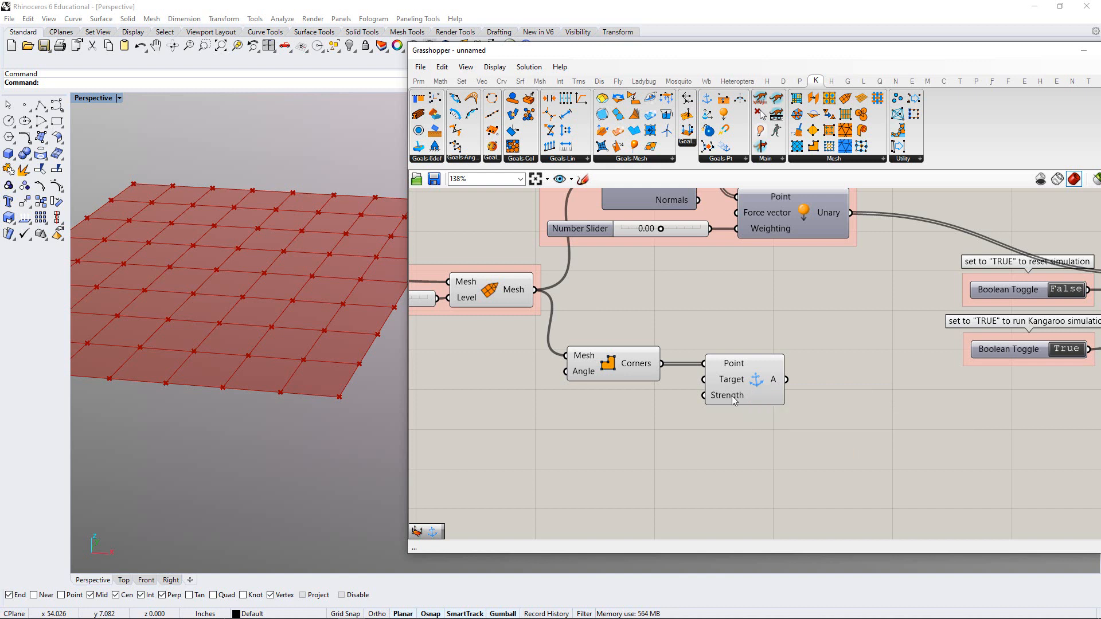
Create a number slider ranging from 5000 to 15000 at value 10000 and connect it to the Anchor's Strength input
mouse_move(734, 402)
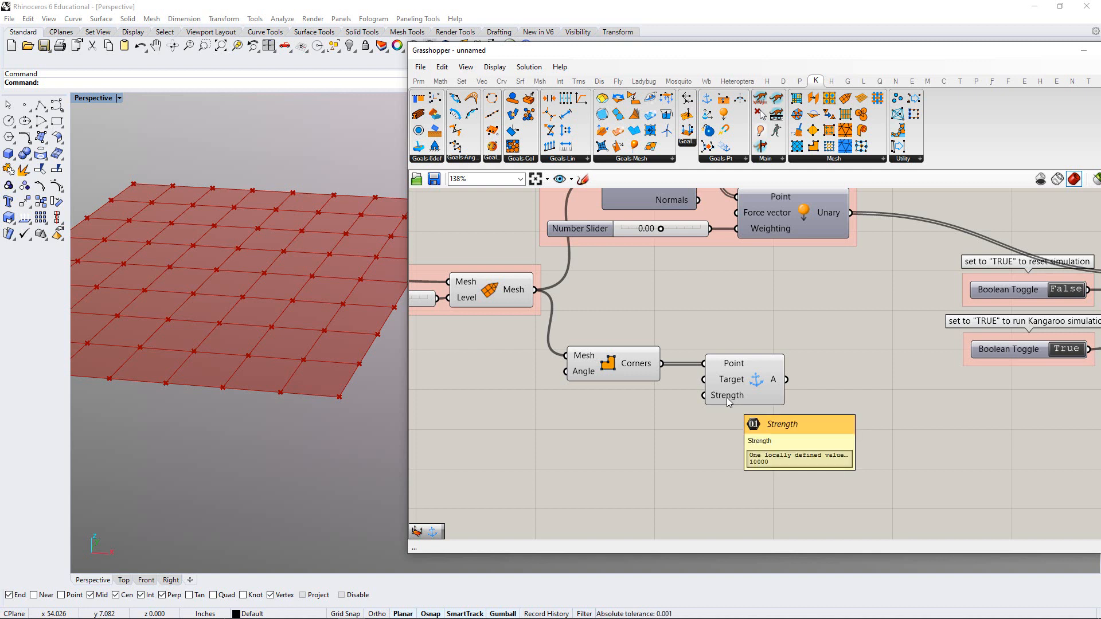
double_click(658, 429)
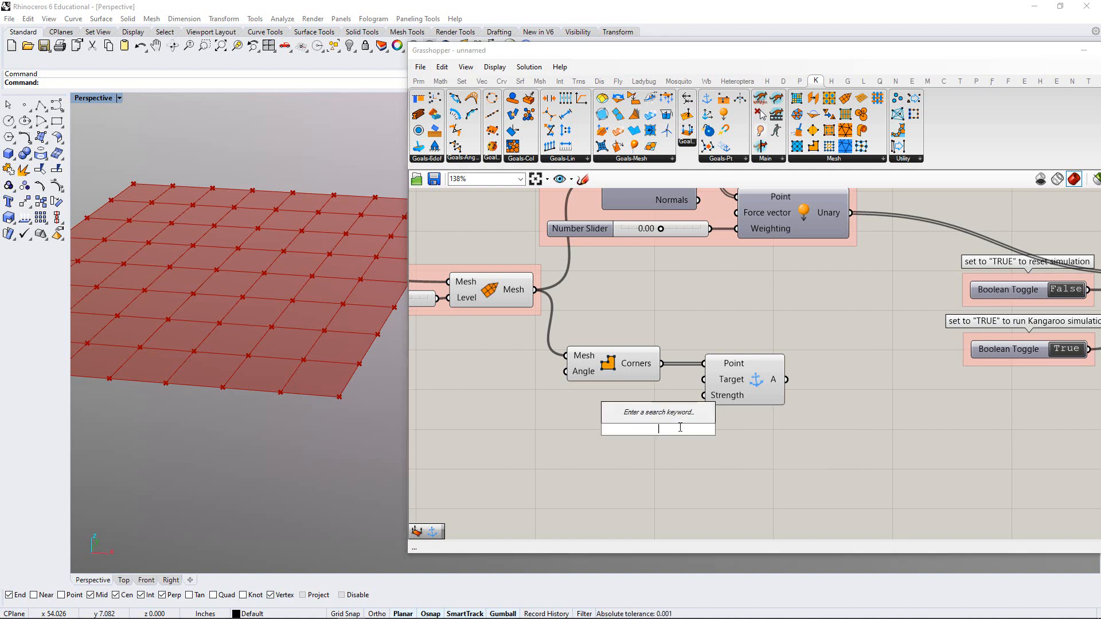
type("500")
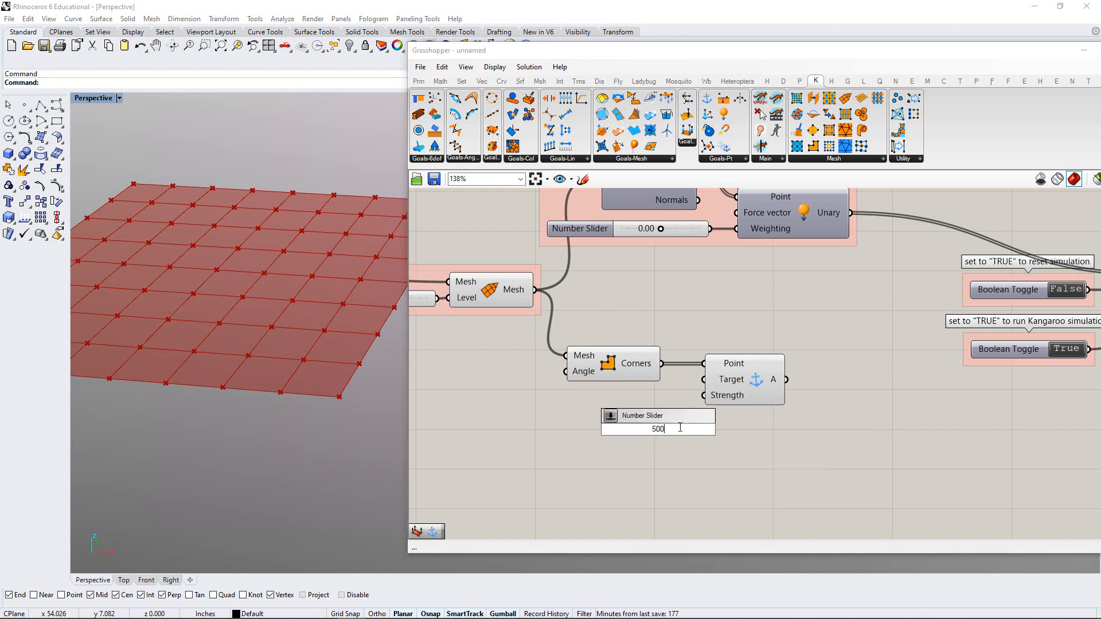
type("0<10000<2")
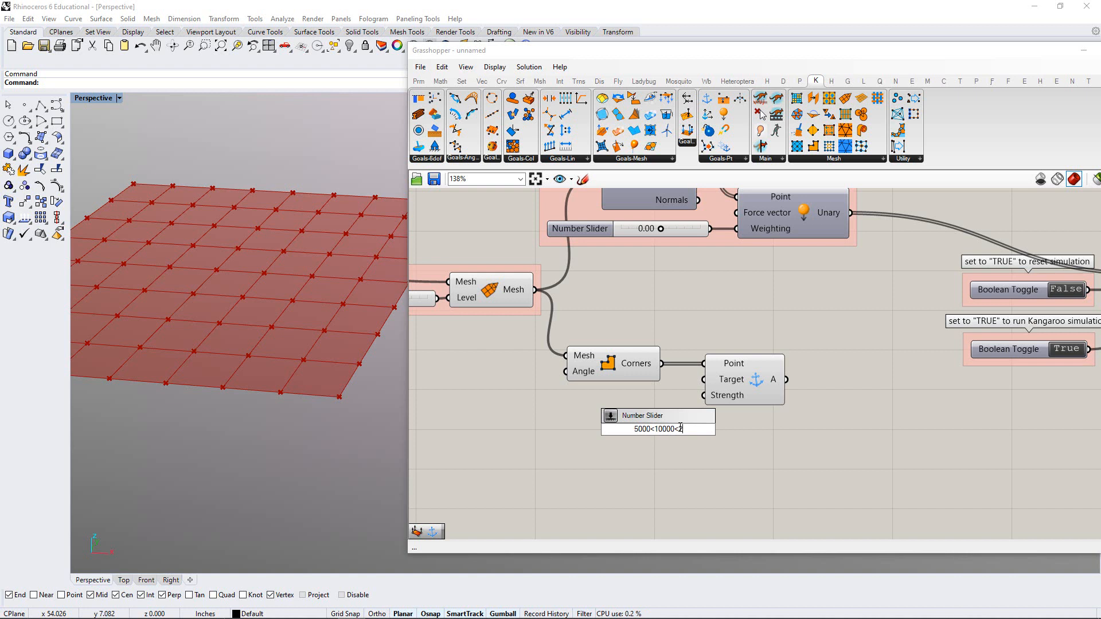
type("0000")
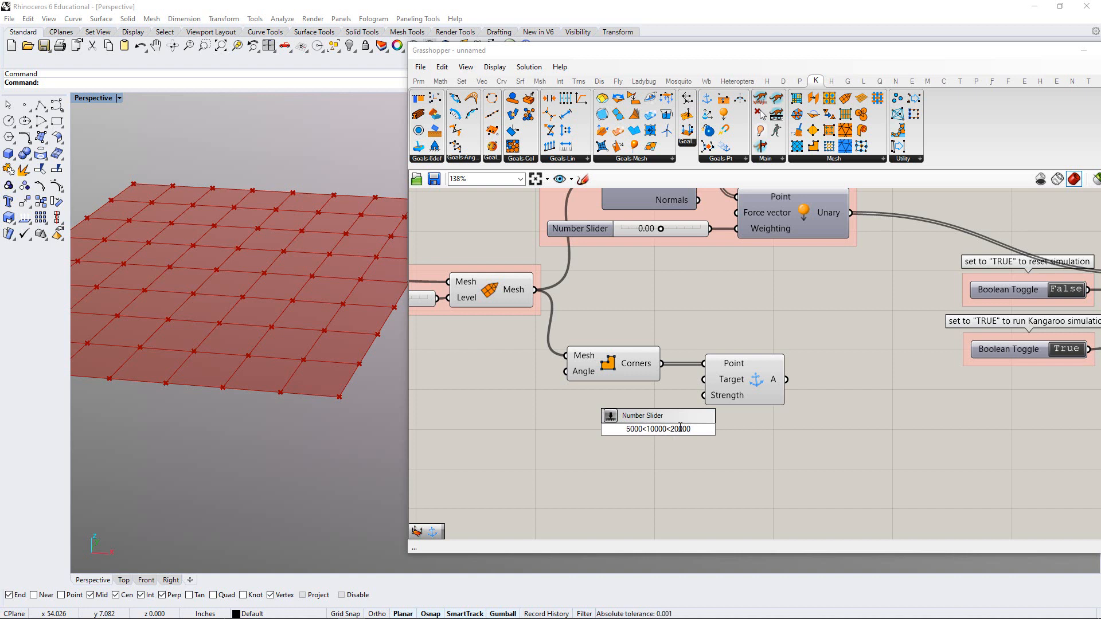
key("BackSpace")
key("BackSpace")
key("BackSpace")
key("BackSpace")
key("BackSpace")
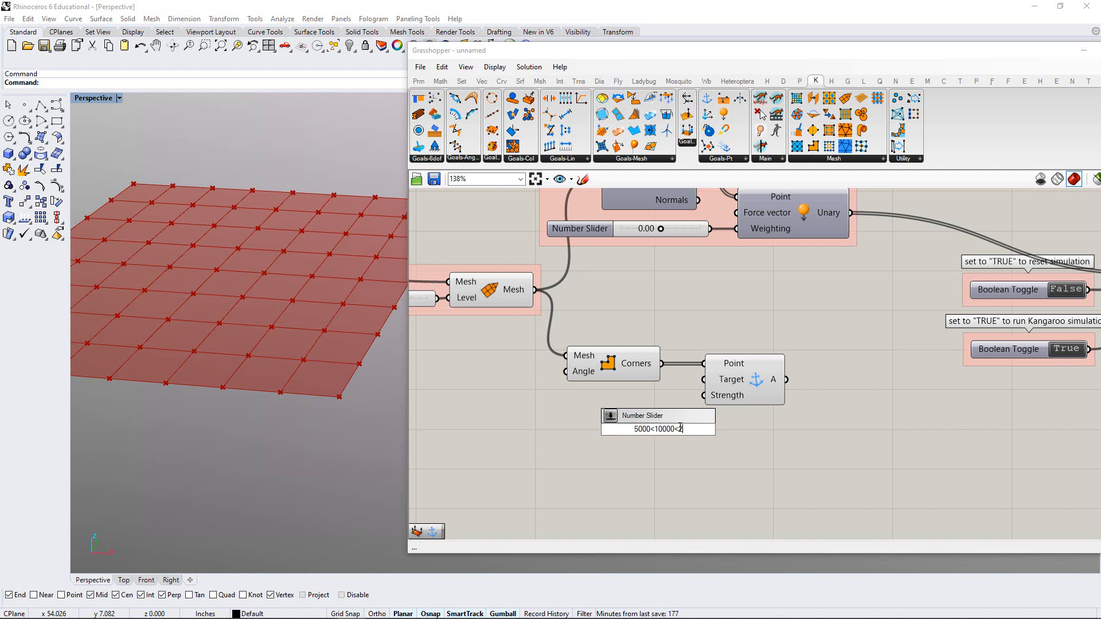
type("15000")
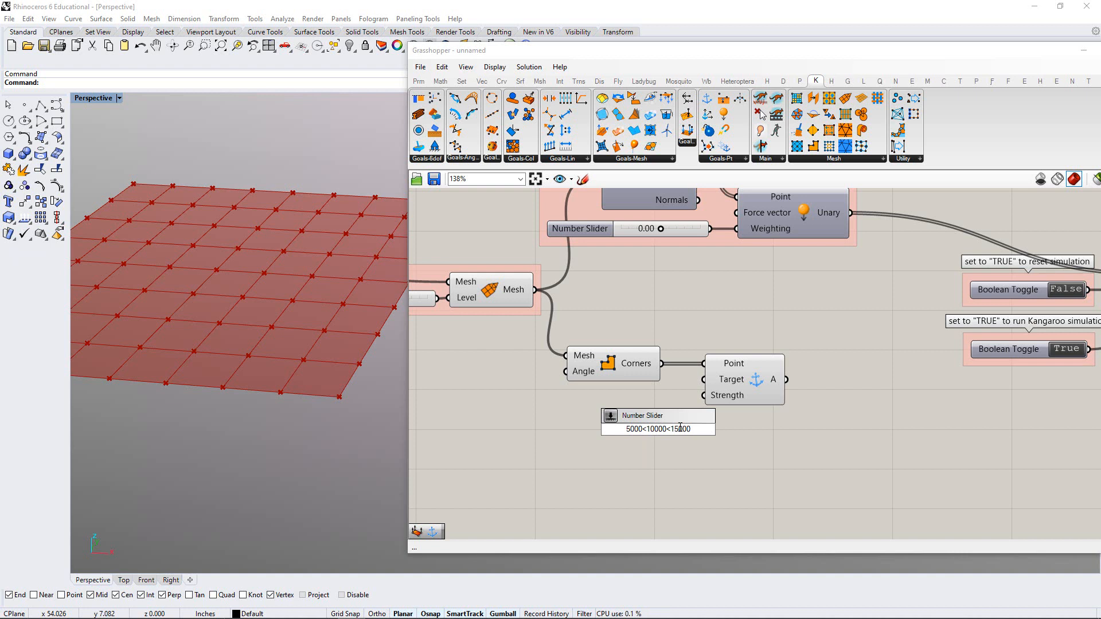
key("Return")
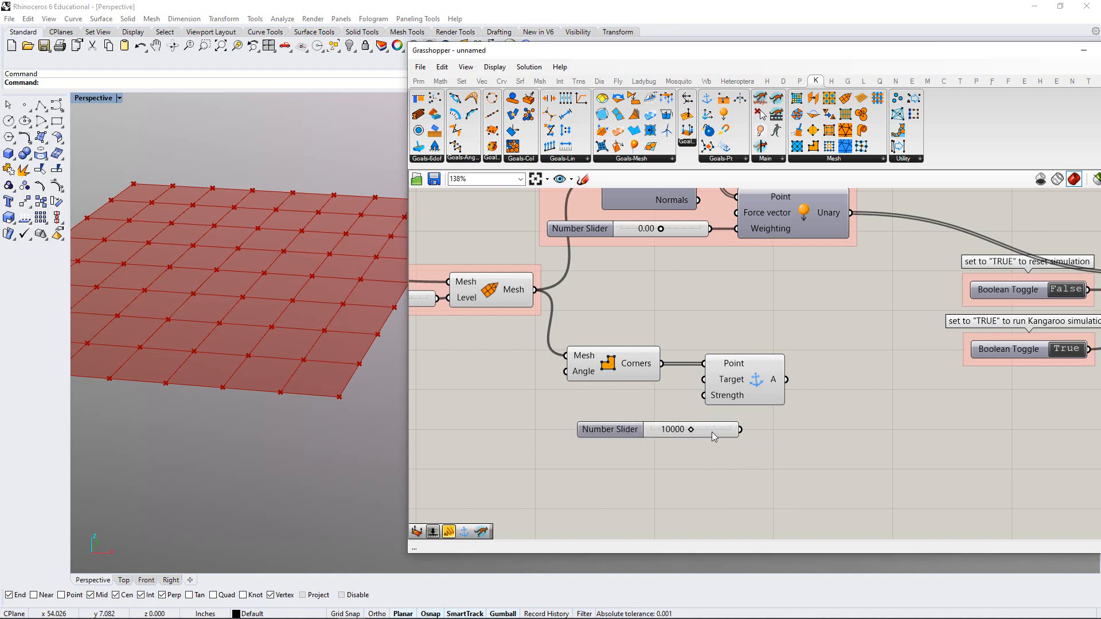
left_click_drag(711, 432, 722, 398)
left_click(660, 436)
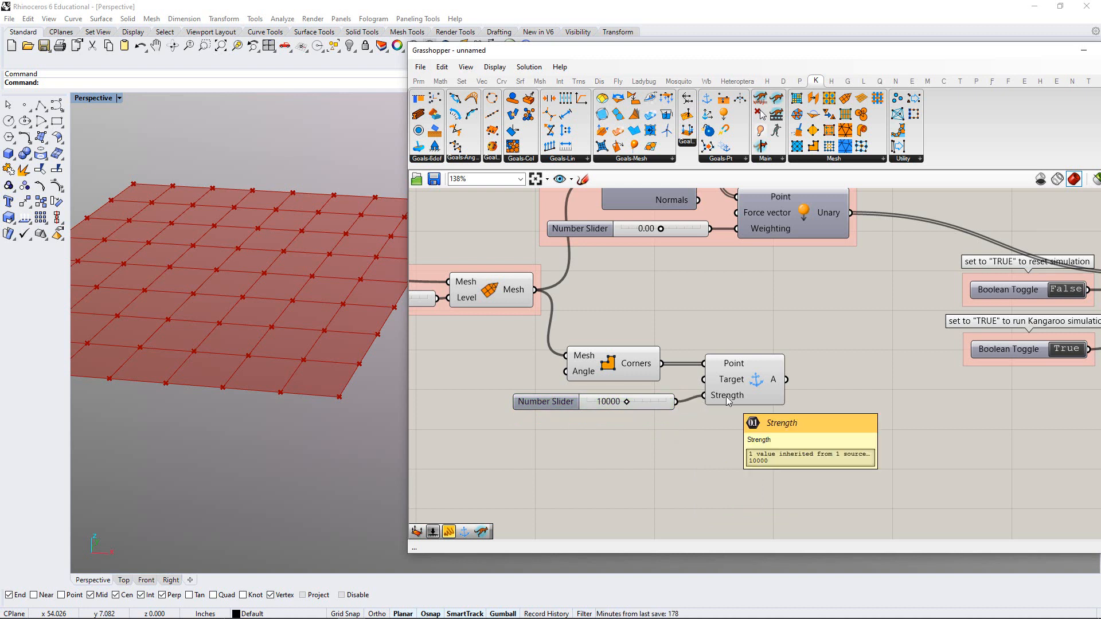
Group the MeshCorners, strength slider and Anchor components and label the group "anchor points"
left_click_drag(764, 451, 644, 360)
key("ctrl+g")
left_click(713, 316)
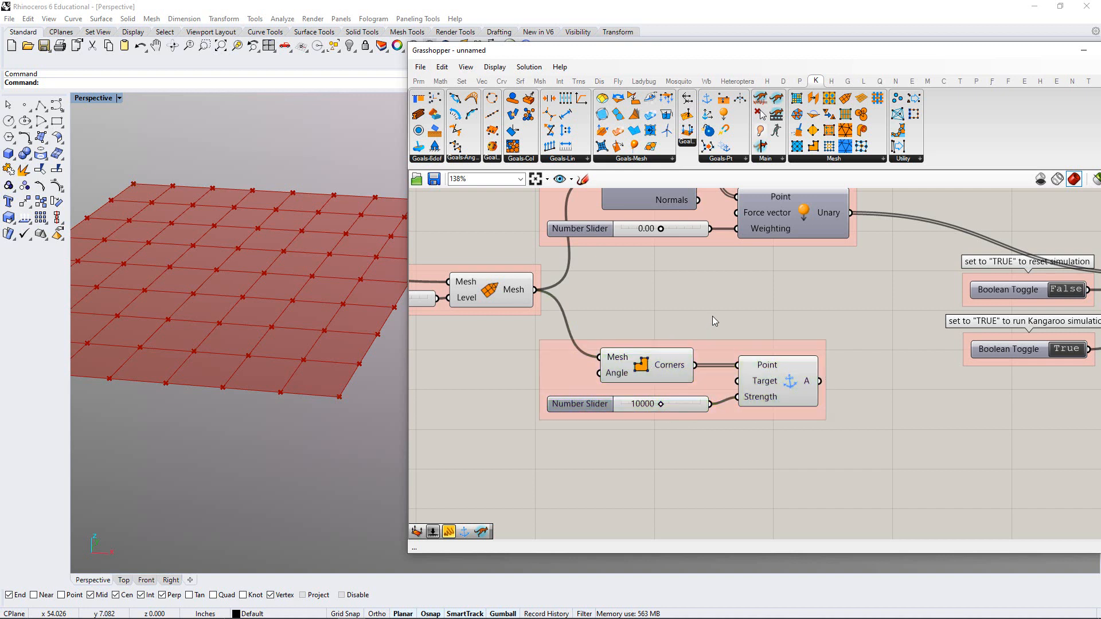
right_click(714, 350)
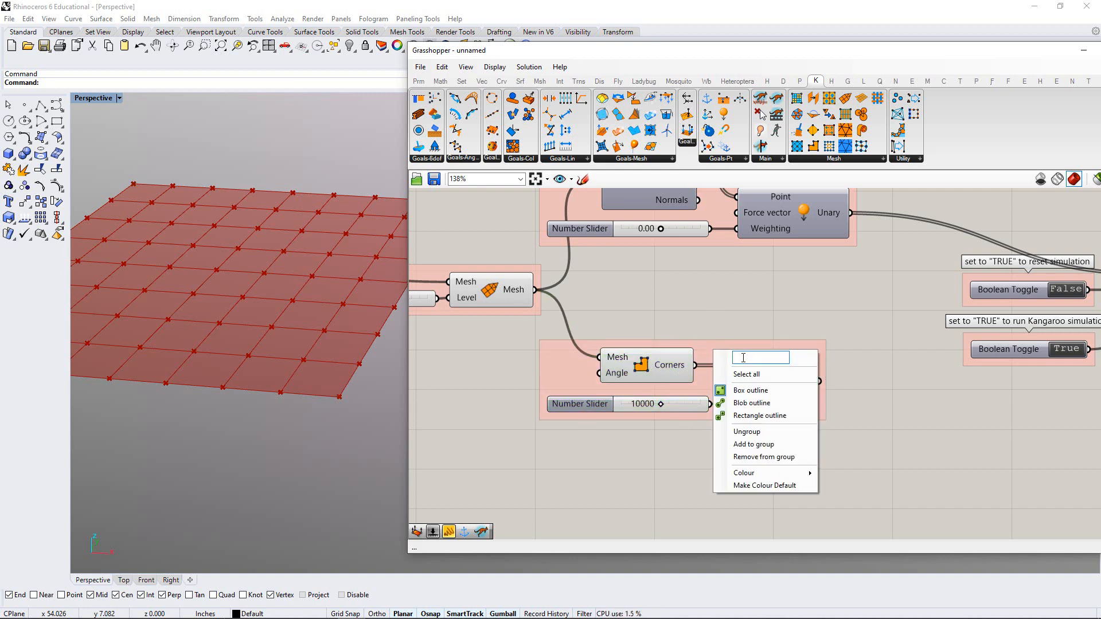
type("anchor")
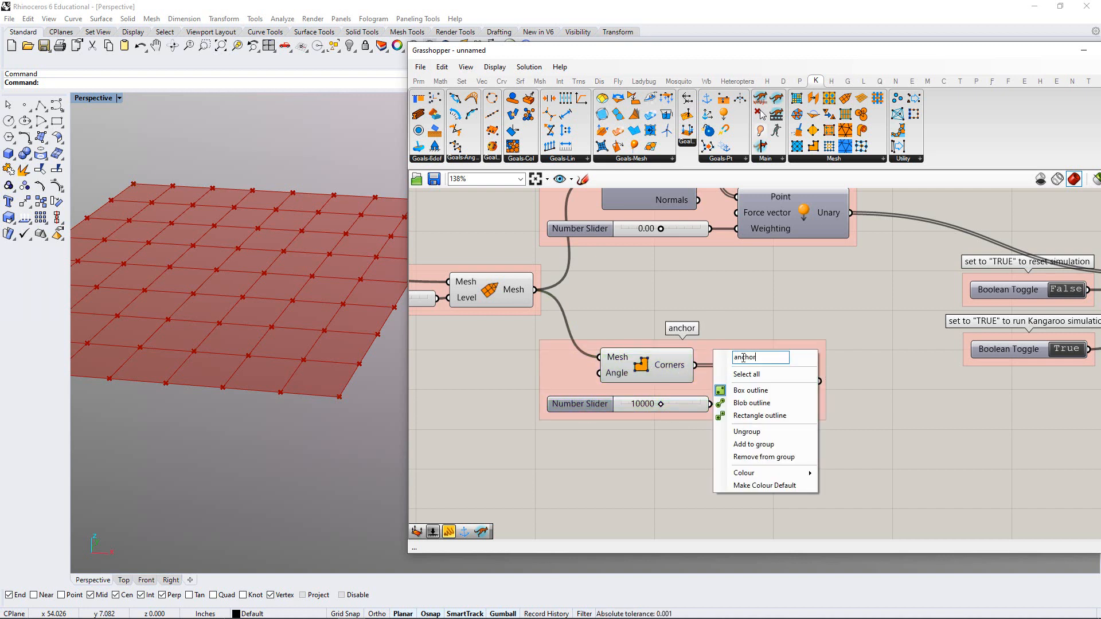
type(" points")
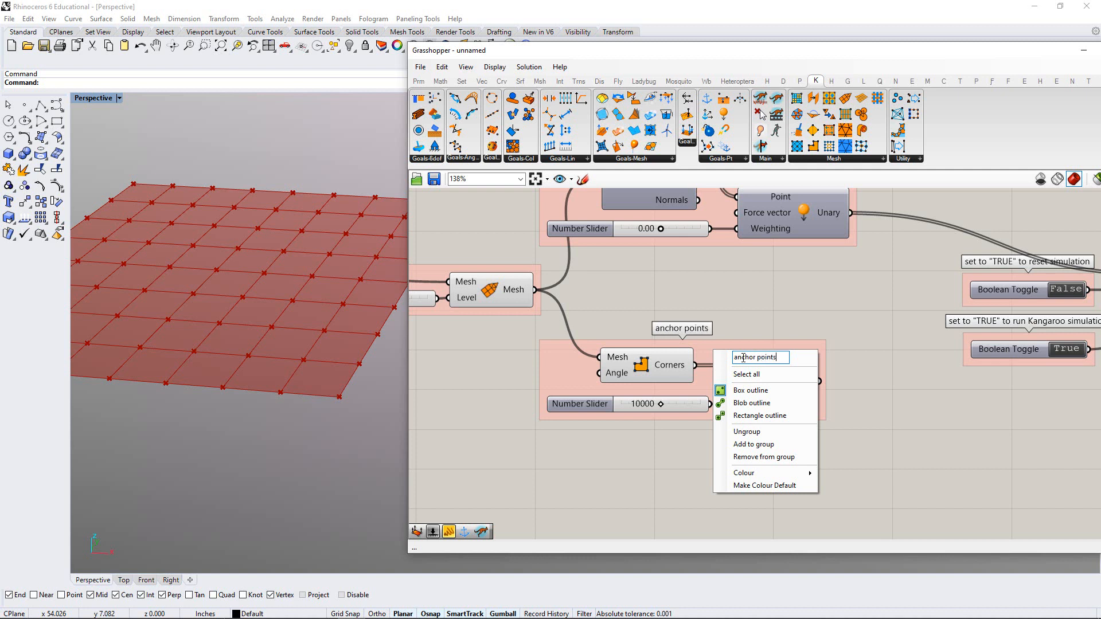
left_click(756, 299)
Shift the anchor points group slightly toward the Kangaroo Physics Engine group
right_click_drag(749, 334, 647, 347)
left_click_drag(664, 382, 713, 376)
left_click(718, 320)
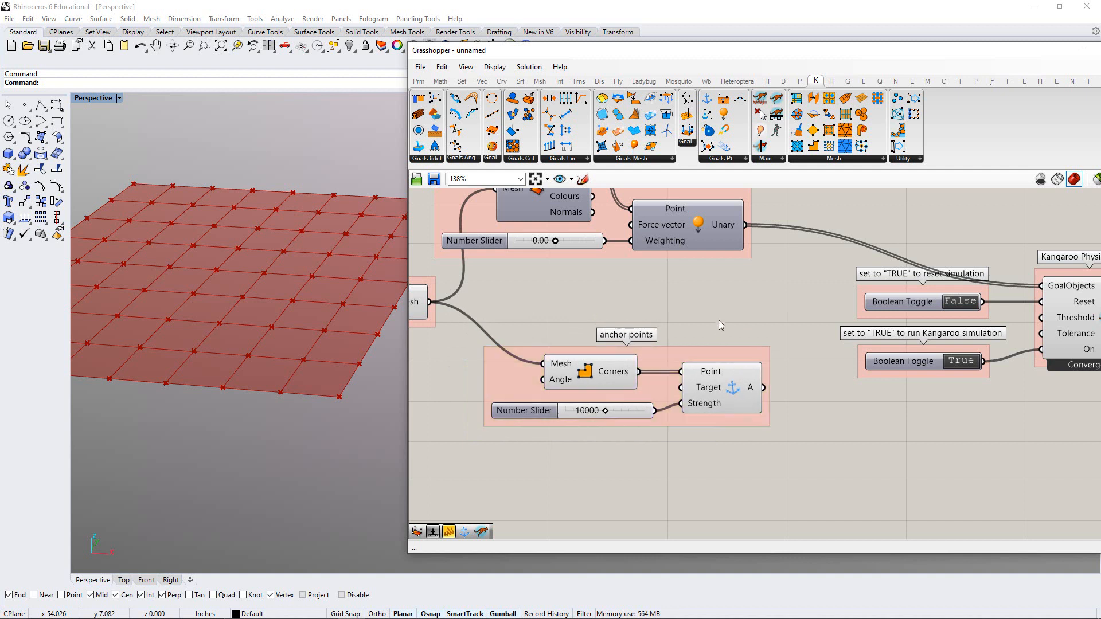
left_click(688, 398)
left_click(758, 331)
right_click_drag(757, 332, 681, 330)
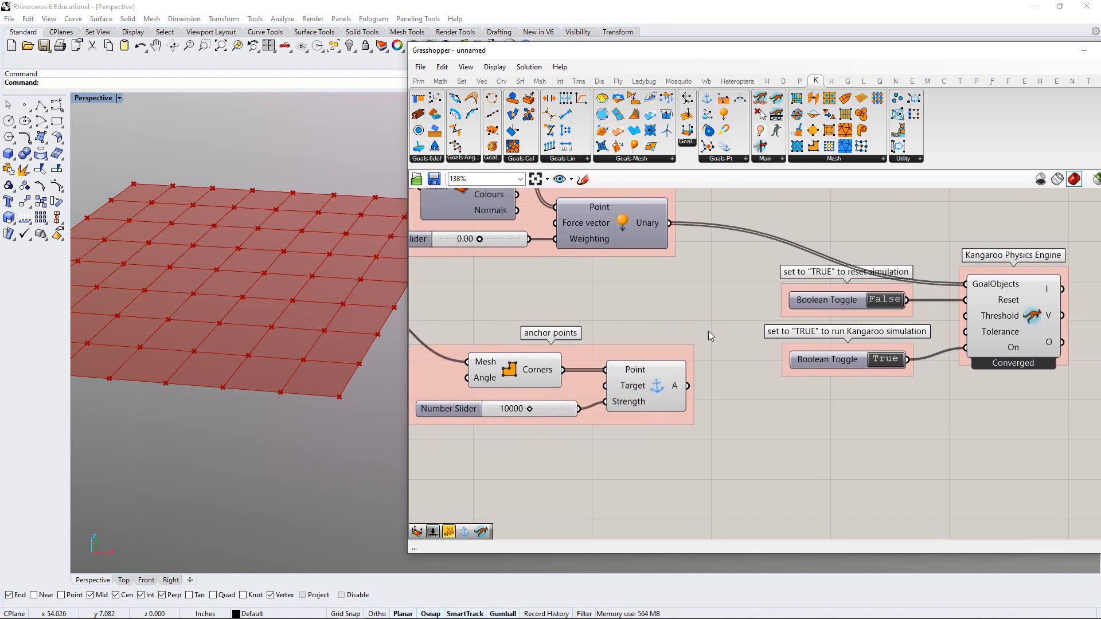
Rearrange the solver area by moving both Boolean toggle groups beneath the Kangaroo Physics Engine and bringing the engine closer to the goals
left_click_drag(830, 365, 802, 426)
left_click(805, 354)
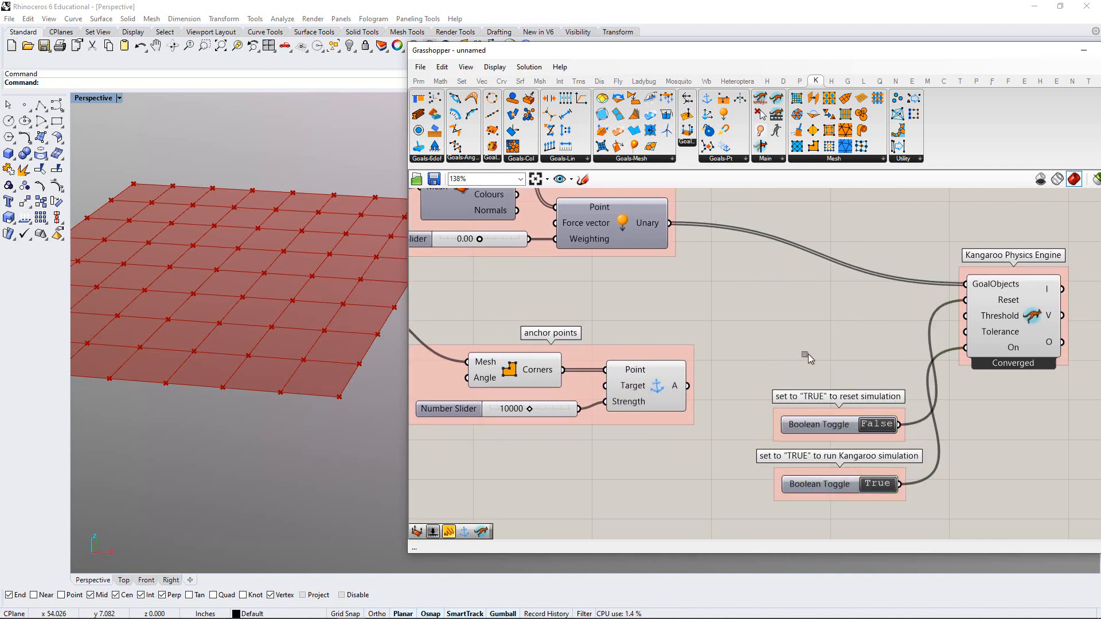
left_click_drag(963, 310, 846, 285)
left_click(765, 243)
right_click_drag(658, 344, 700, 329)
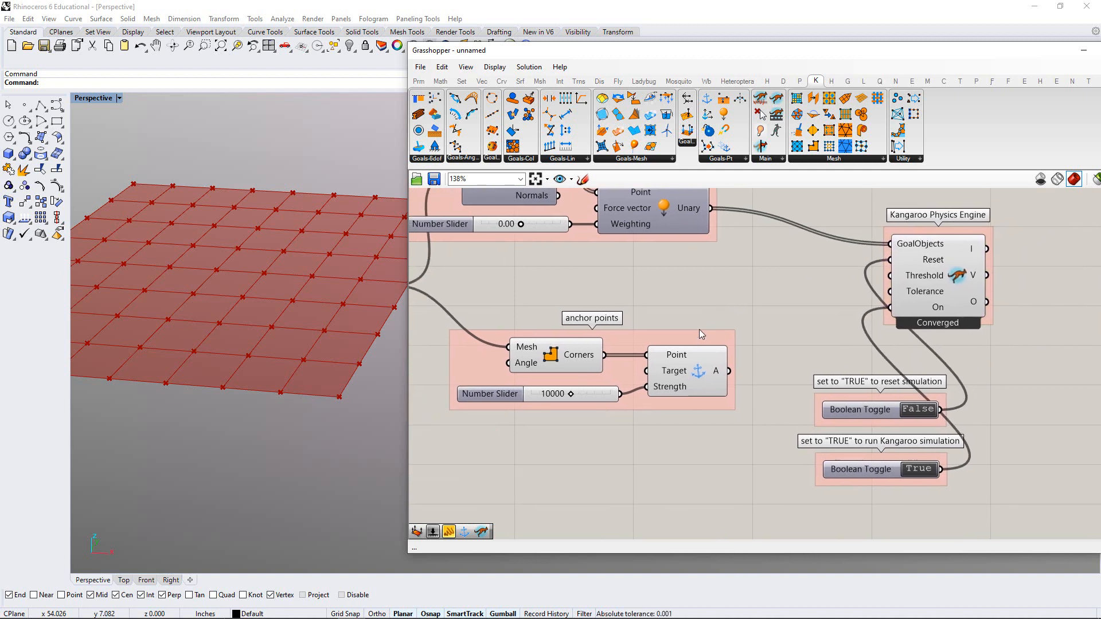
Move the anchor points group up closer to the gravity force group and add its Anchor output to the solver's GoalObjects input
left_click(724, 159)
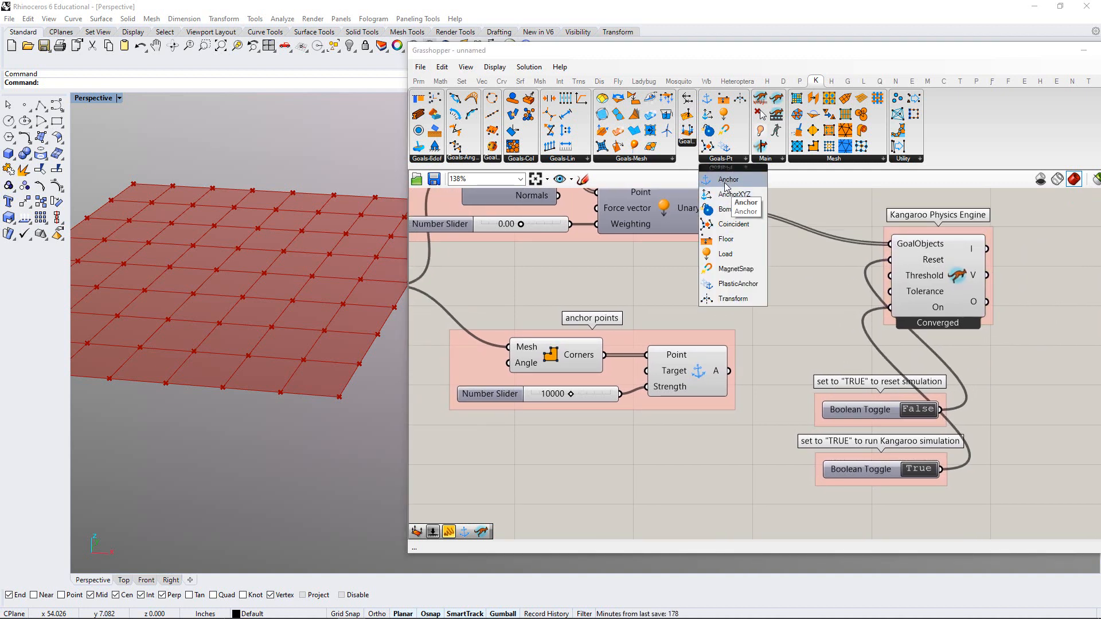
left_click_drag(655, 344, 662, 322)
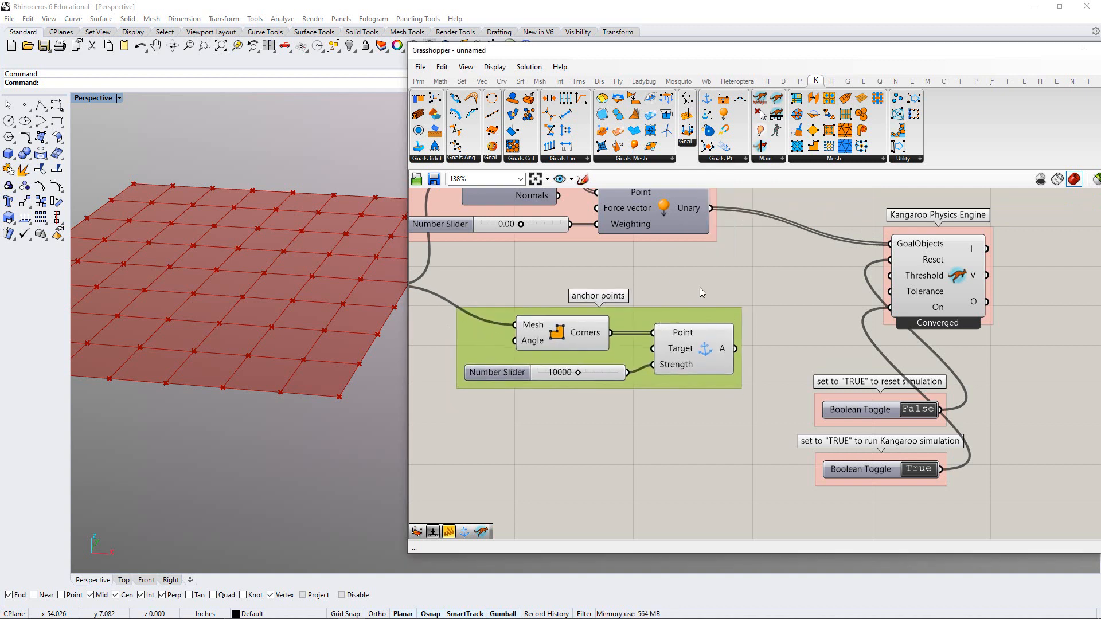
left_click(694, 255)
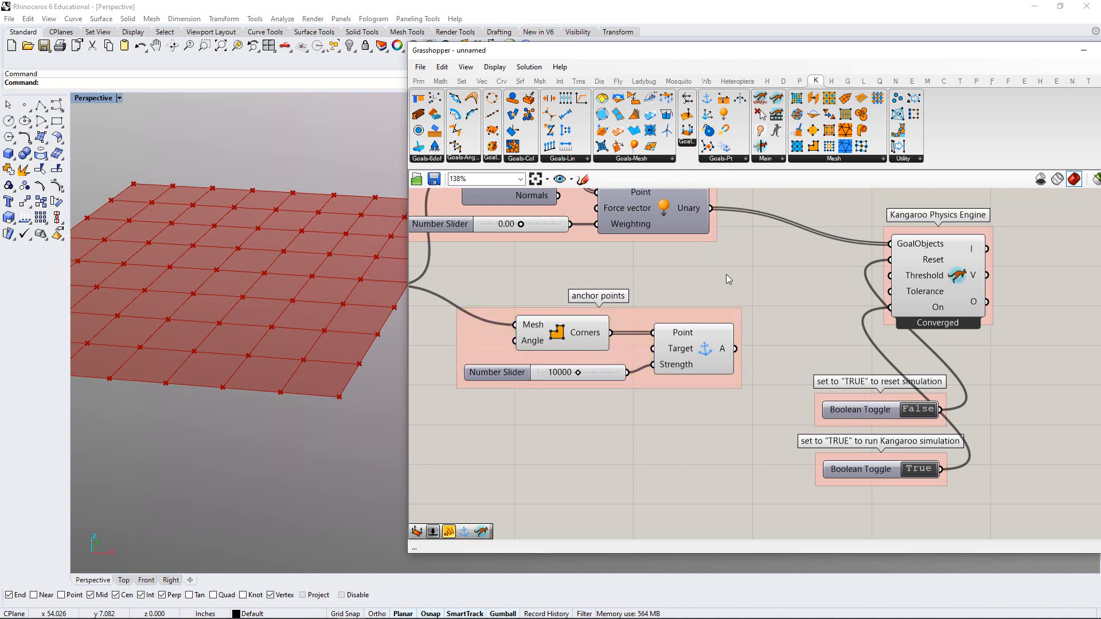
right_click_drag(758, 333, 755, 342)
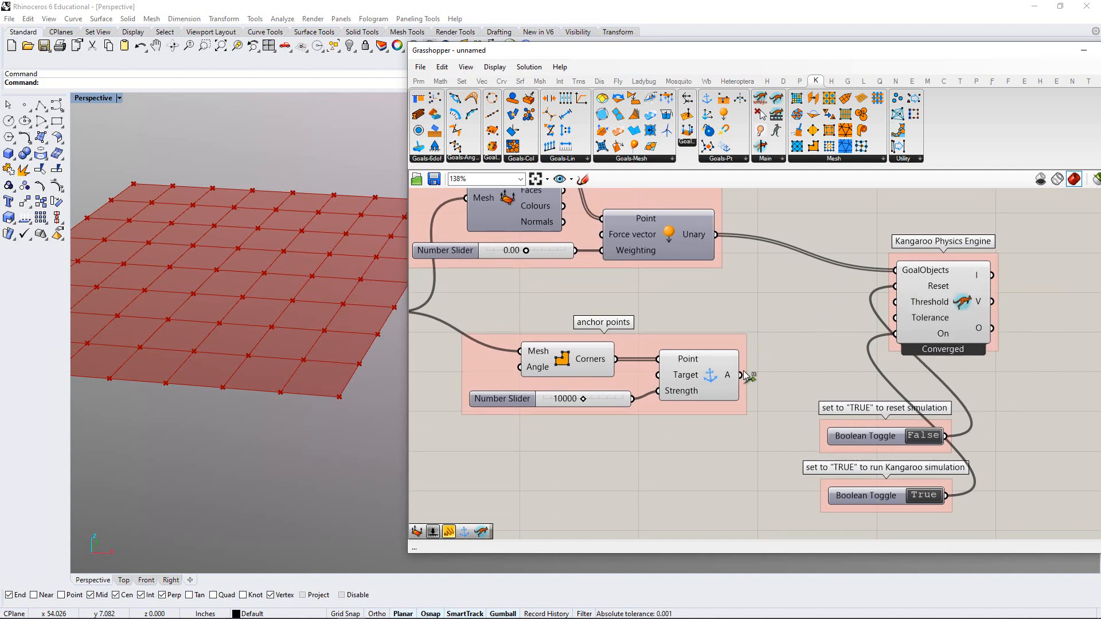
left_click_drag(744, 375, 879, 275)
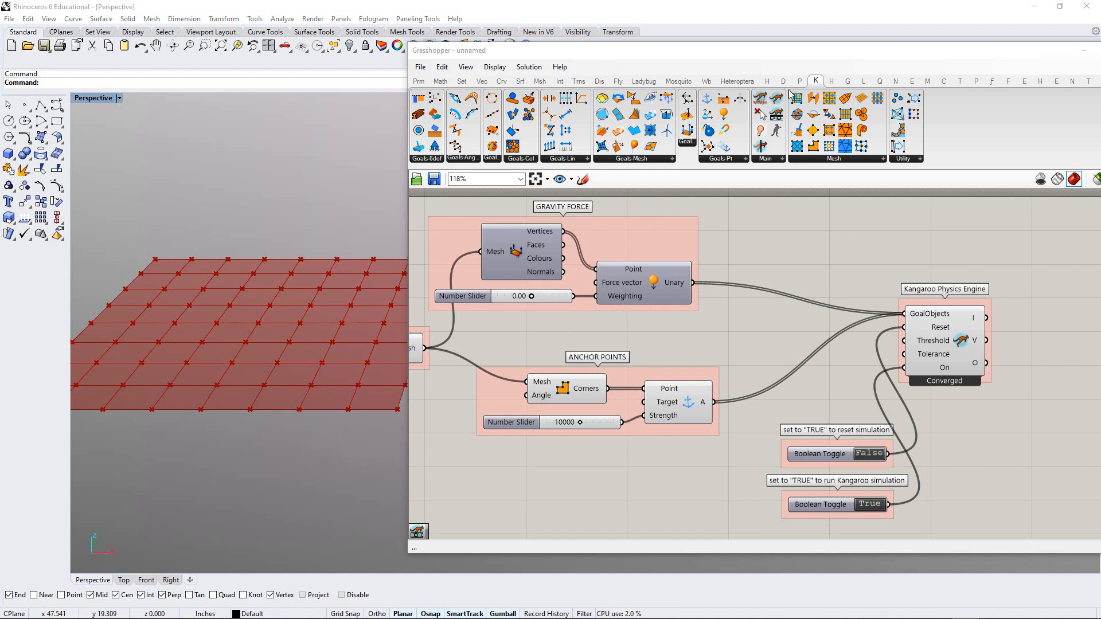
Add an EdgeLengths mesh goal component below the anchor points group
left_click(643, 163)
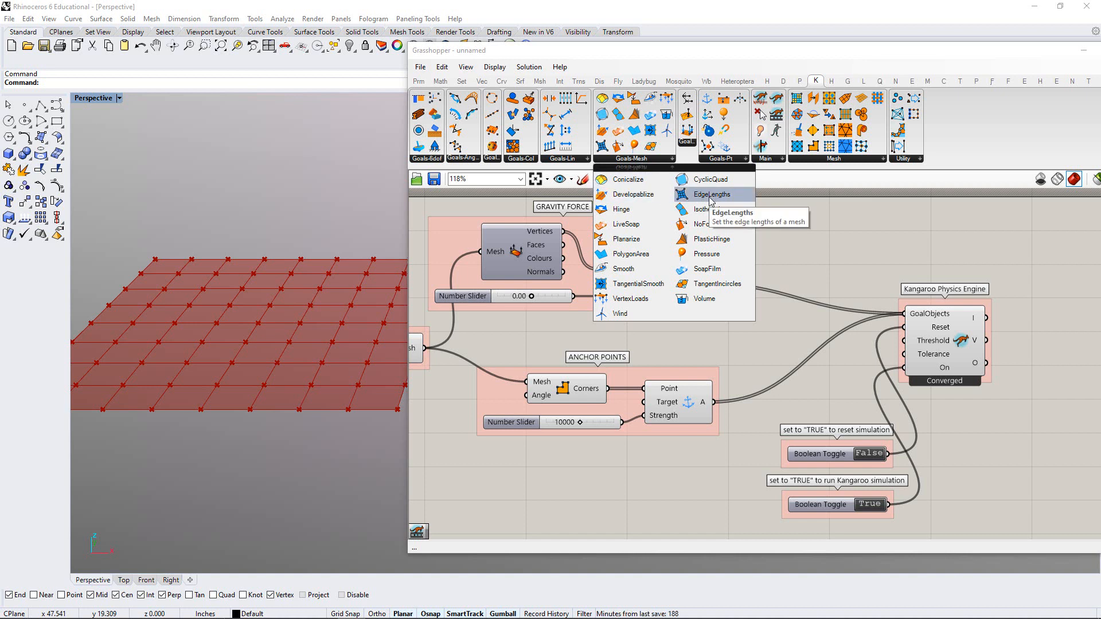
left_click_drag(707, 195, 642, 492)
right_click_drag(660, 438, 733, 416)
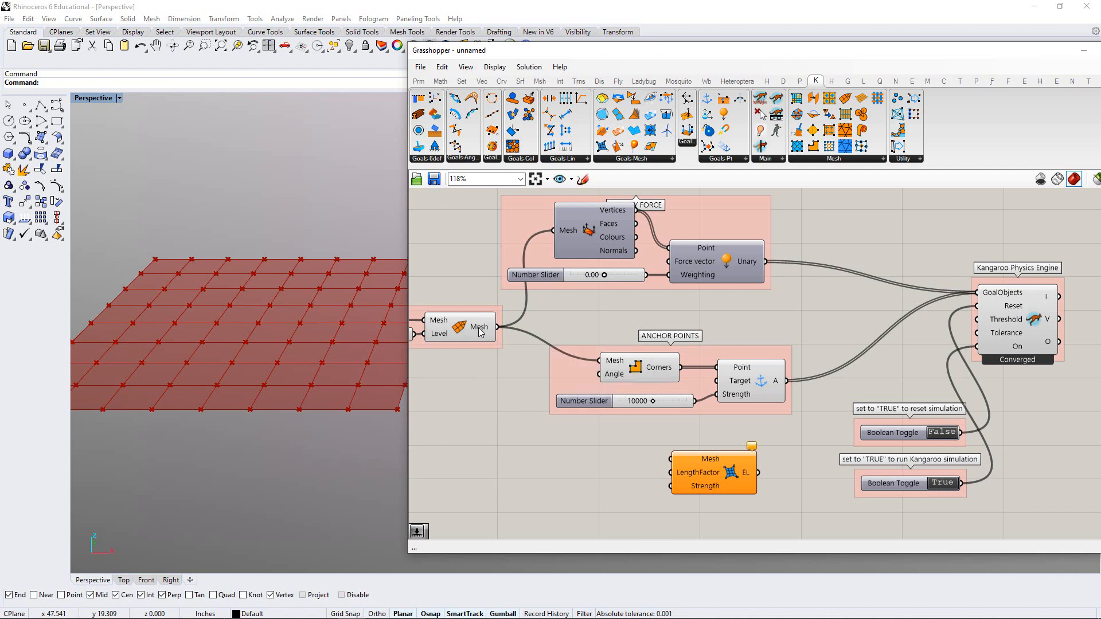
Connect the subdivided mesh output to the Mesh input of the EdgeLengths component
left_click_drag(497, 326, 662, 475)
right_click_drag(647, 436, 658, 381)
scroll(655, 473, "up", 2)
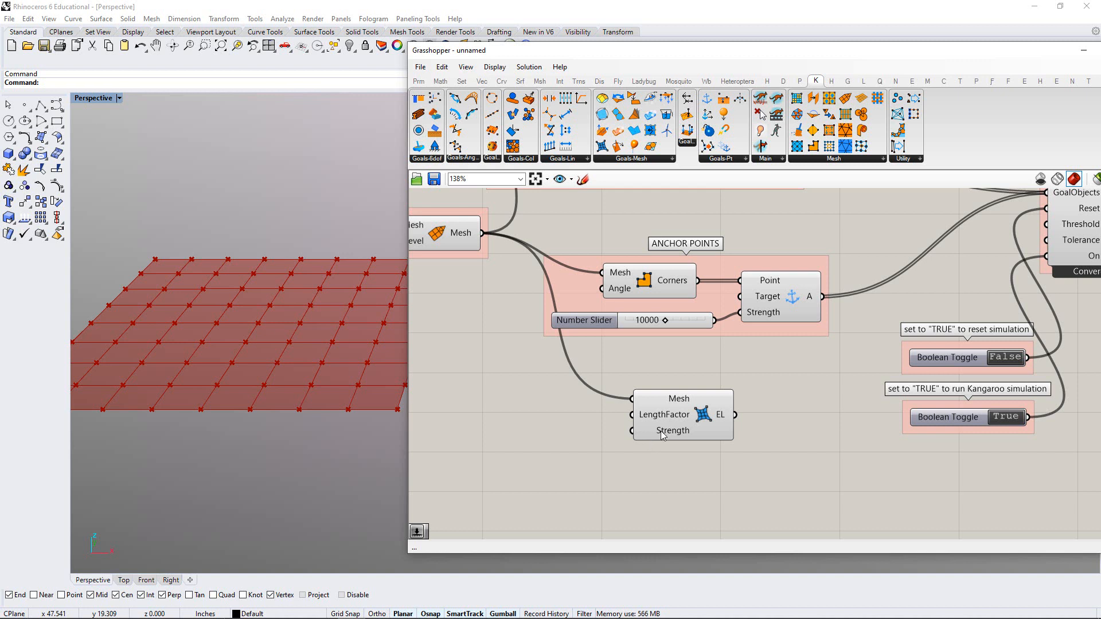
Add a number slider ranging from 0.1 to 2 with a value of 1 and connect it to the EdgeLengths LengthFactor input
mouse_move(670, 421)
double_click(543, 413)
type(".1")
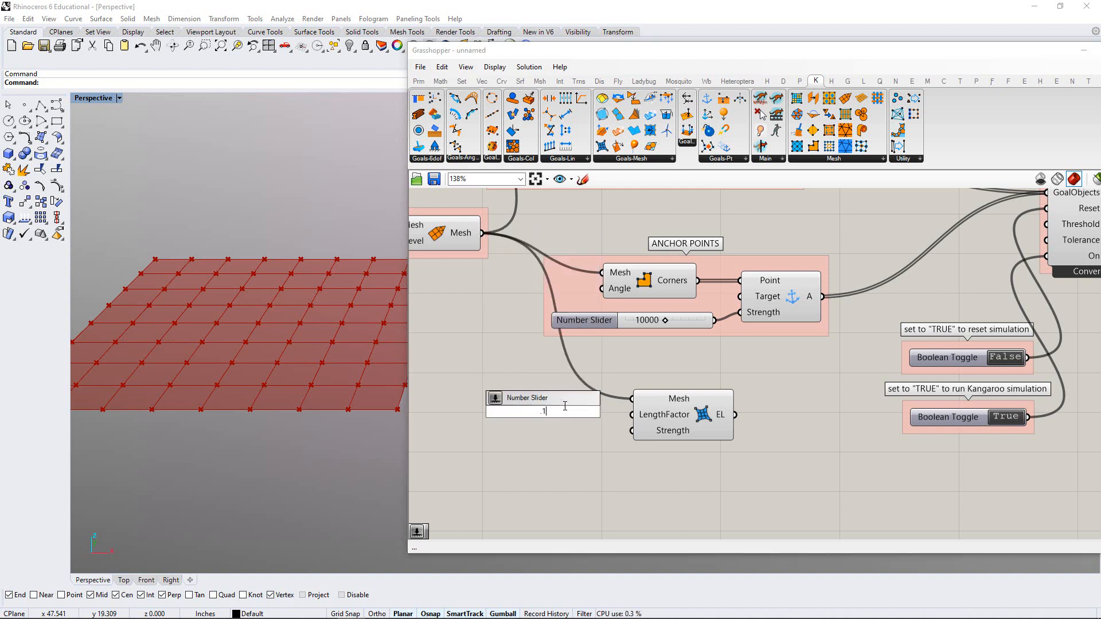
type("<1<2")
key("Return")
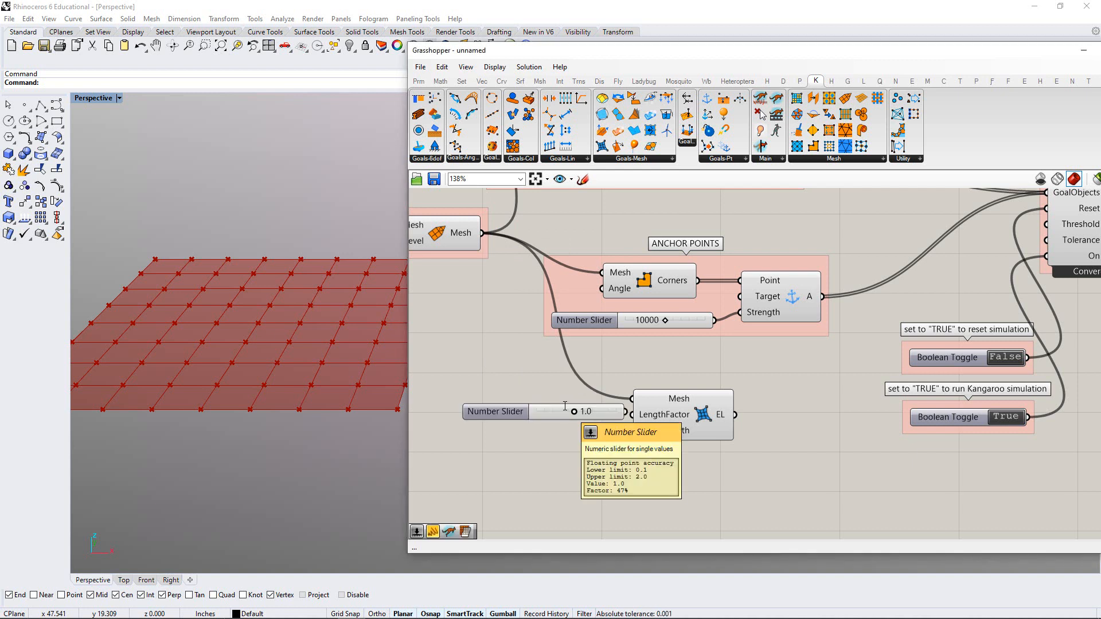
left_click(561, 416)
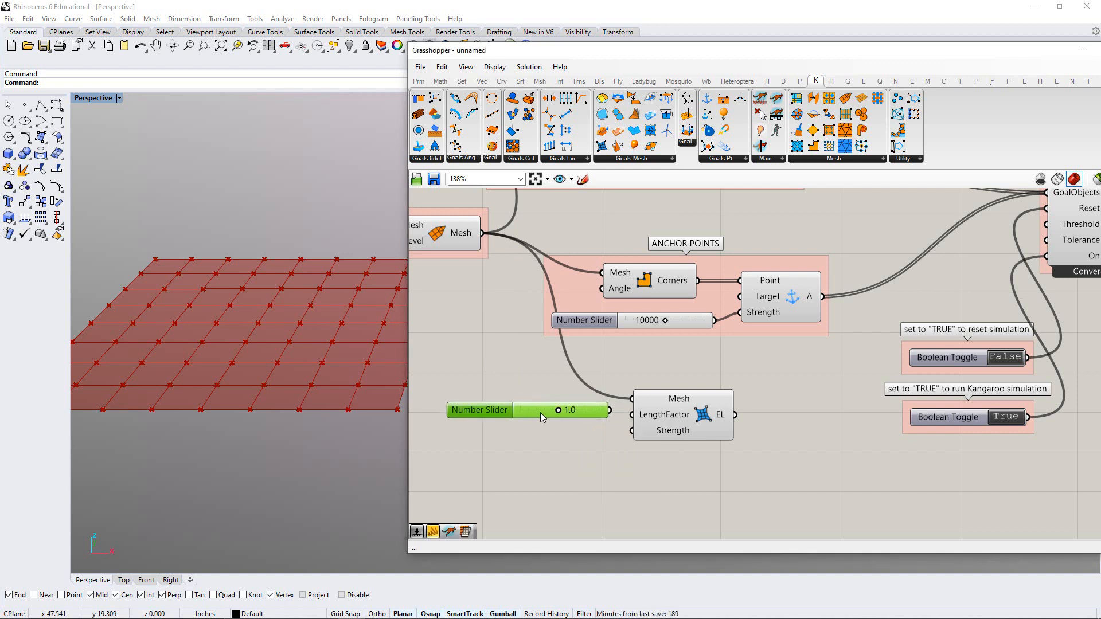
left_click(577, 442)
left_click_drag(607, 417, 633, 414)
left_click_drag(535, 417, 546, 422)
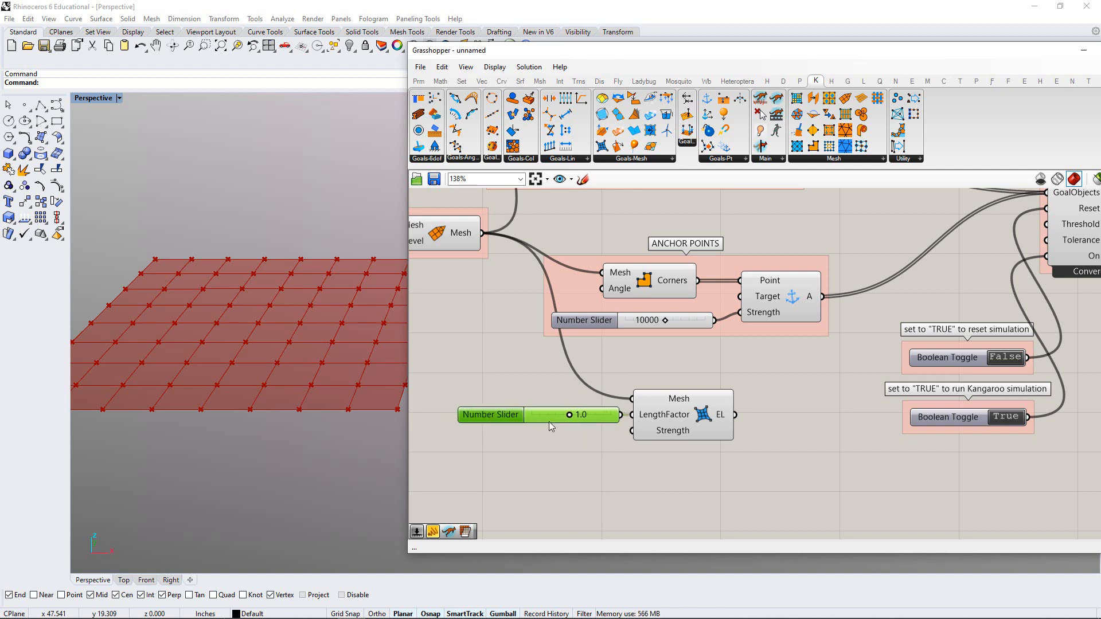
left_click(575, 446)
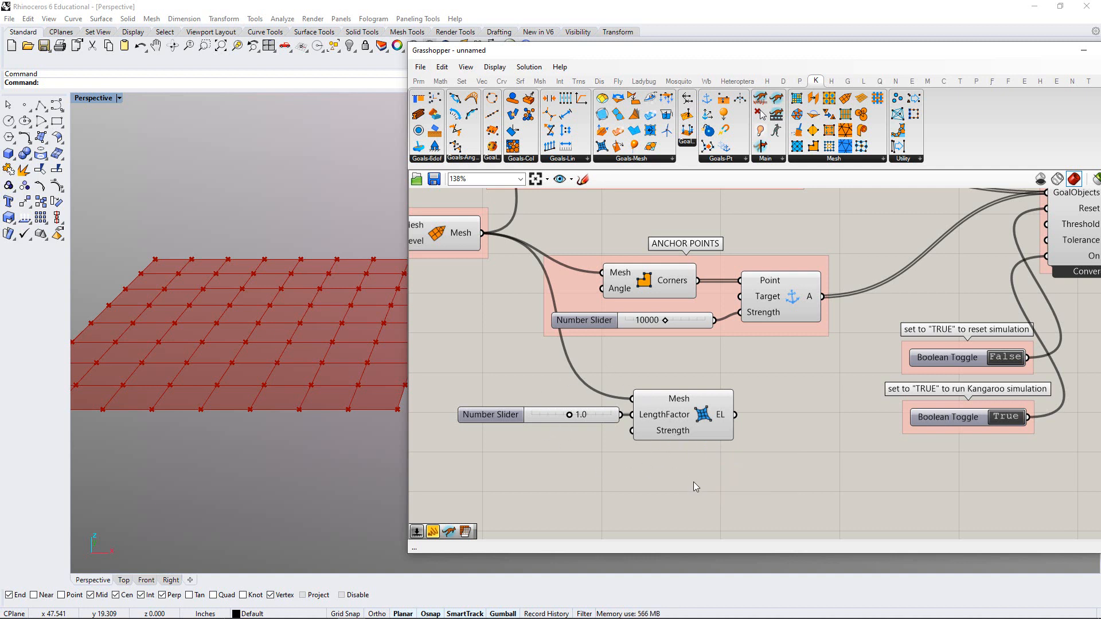
Group the length factor slider with the EdgeLengths component and label the group SPRING FORCE
left_click_drag(694, 475, 492, 370)
key("ctrl+g")
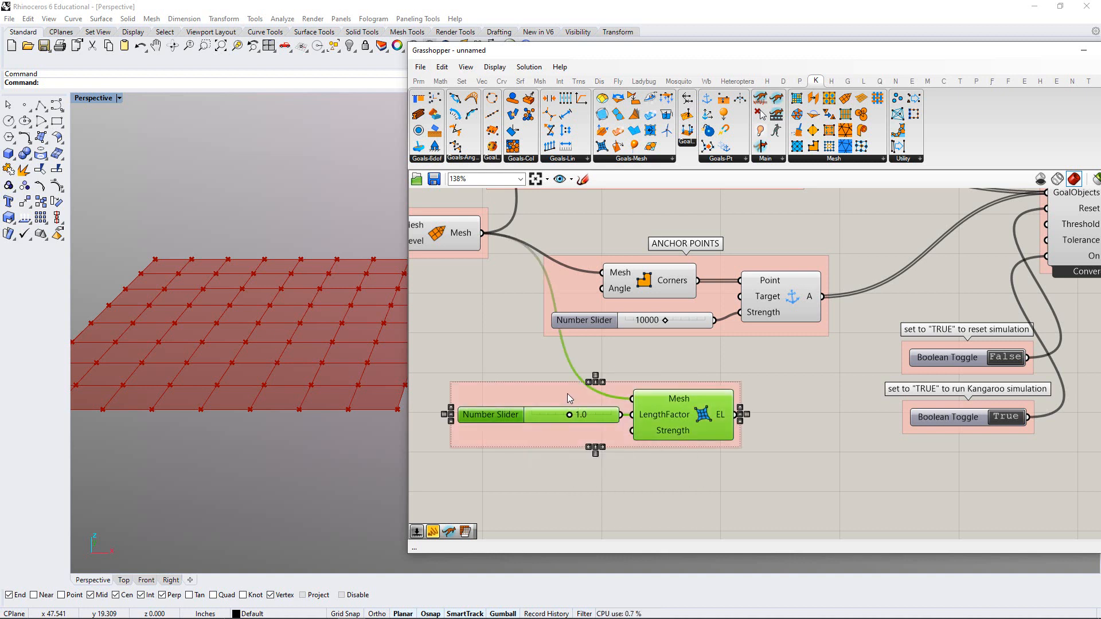
right_click(545, 392)
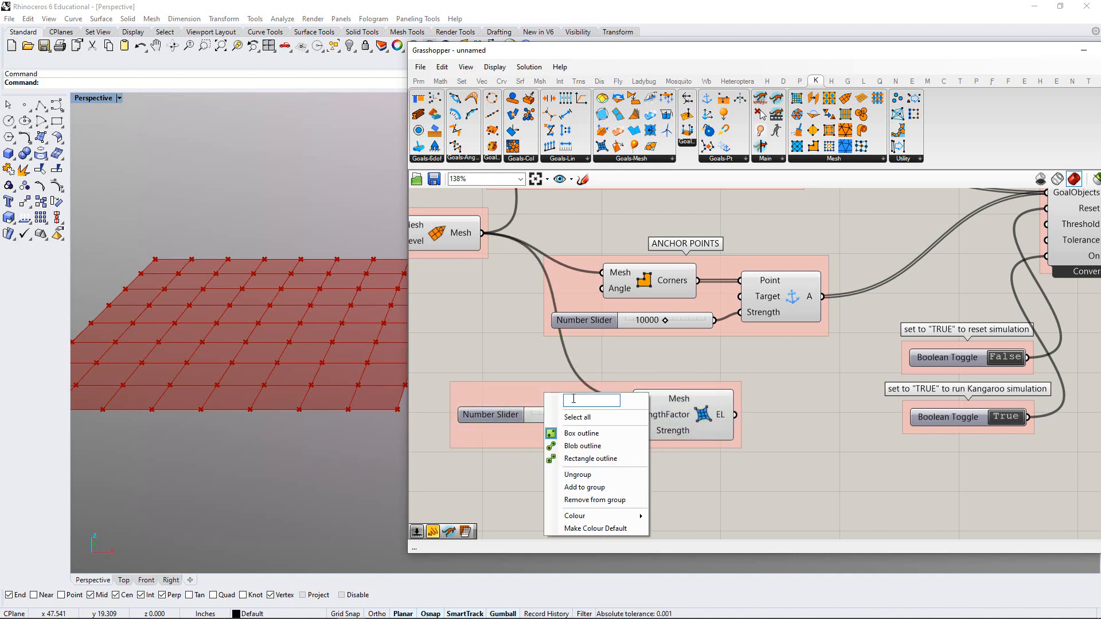
type("SPRIN")
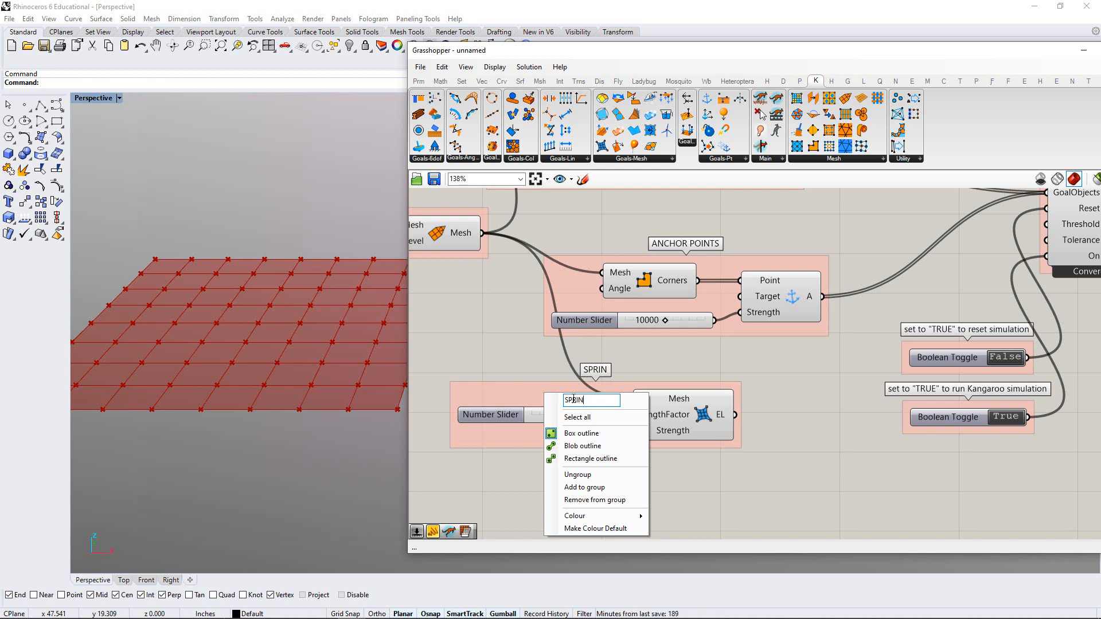
type("G FORCE")
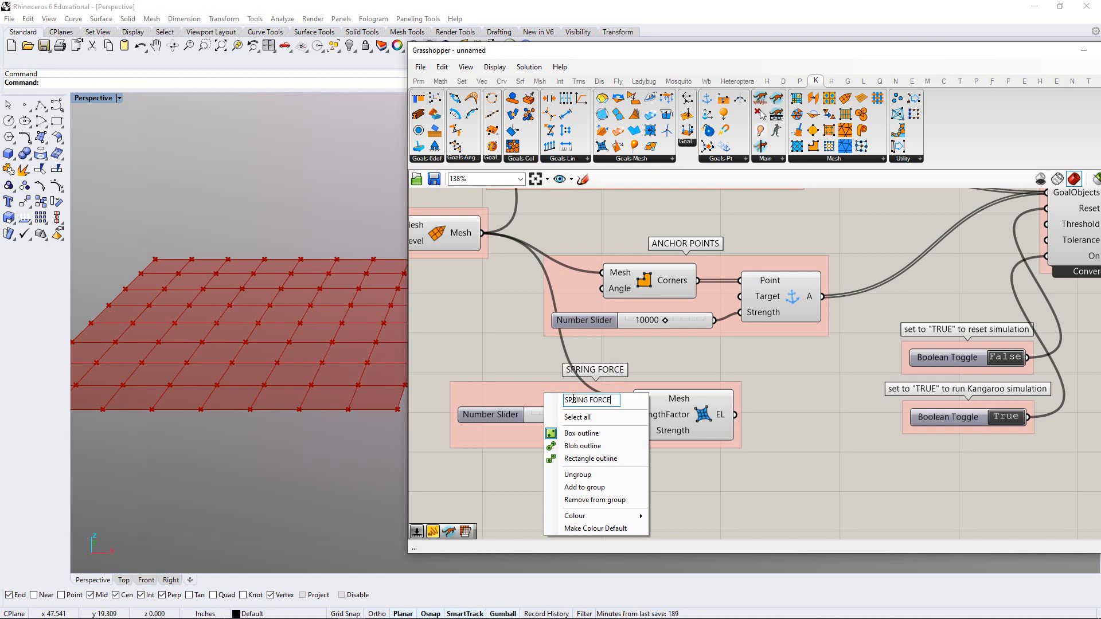
Align the spring force group with the anchor points group and shift the gravity and anchor groups upward to make room
scroll(604, 405, "down", 3)
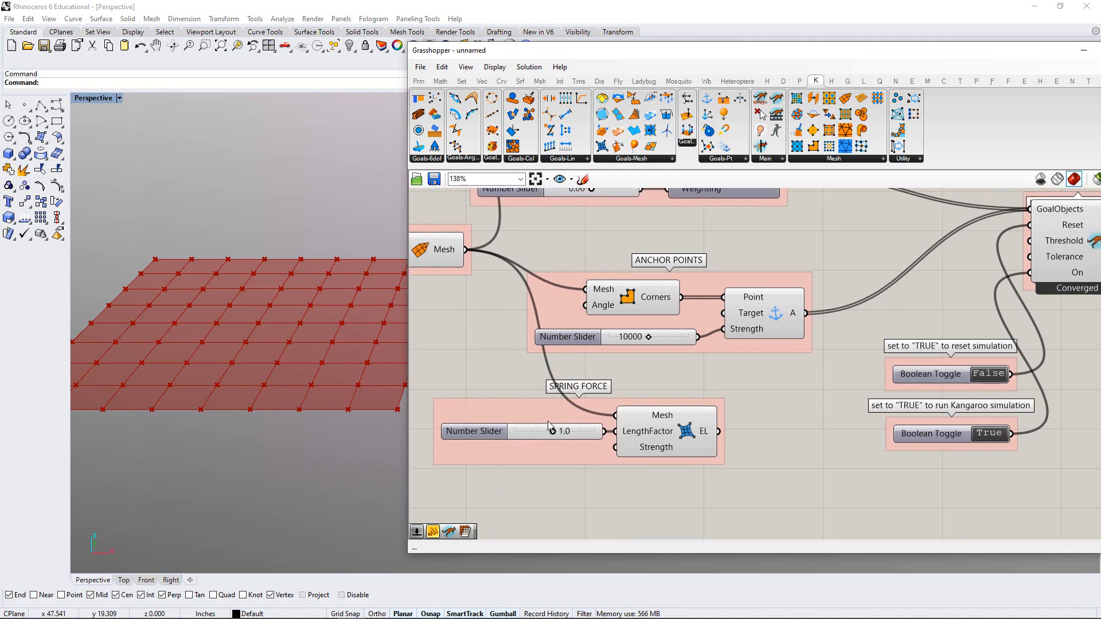
right_click_drag(605, 405, 589, 408)
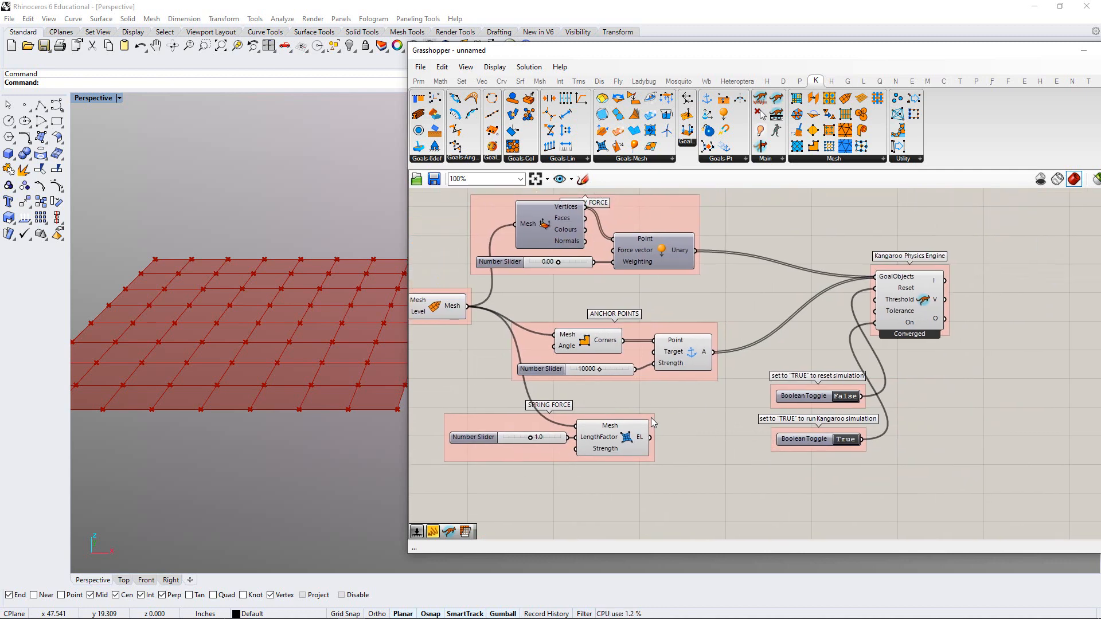
left_click_drag(652, 420, 713, 415)
scroll(711, 370, "up", 2)
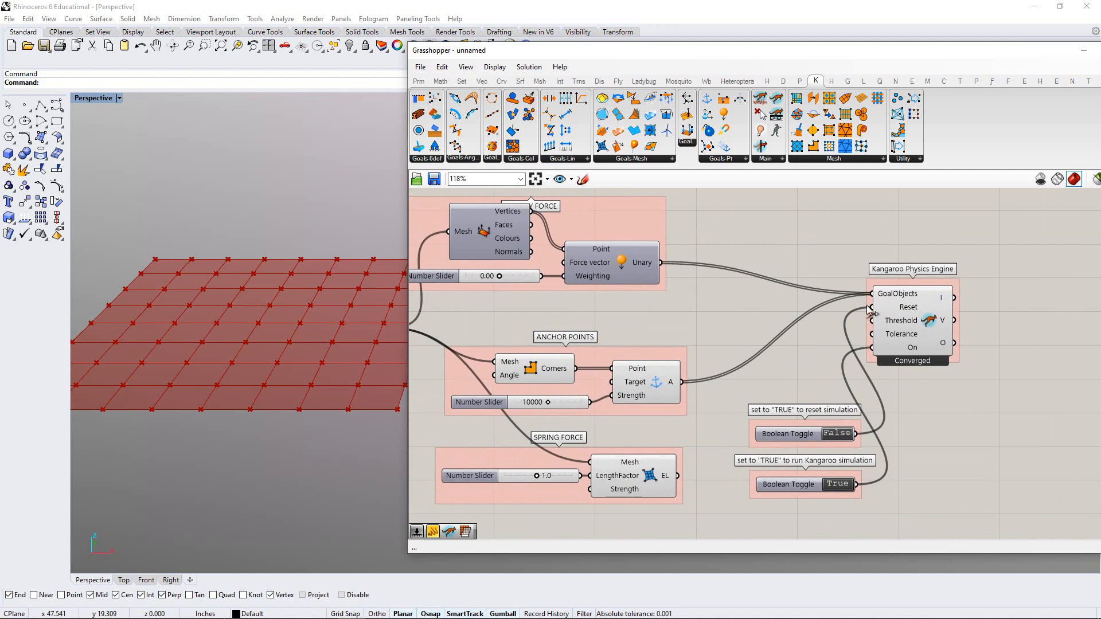
left_click_drag(661, 261, 692, 219)
left_click_drag(678, 358, 687, 271)
left_click(676, 409)
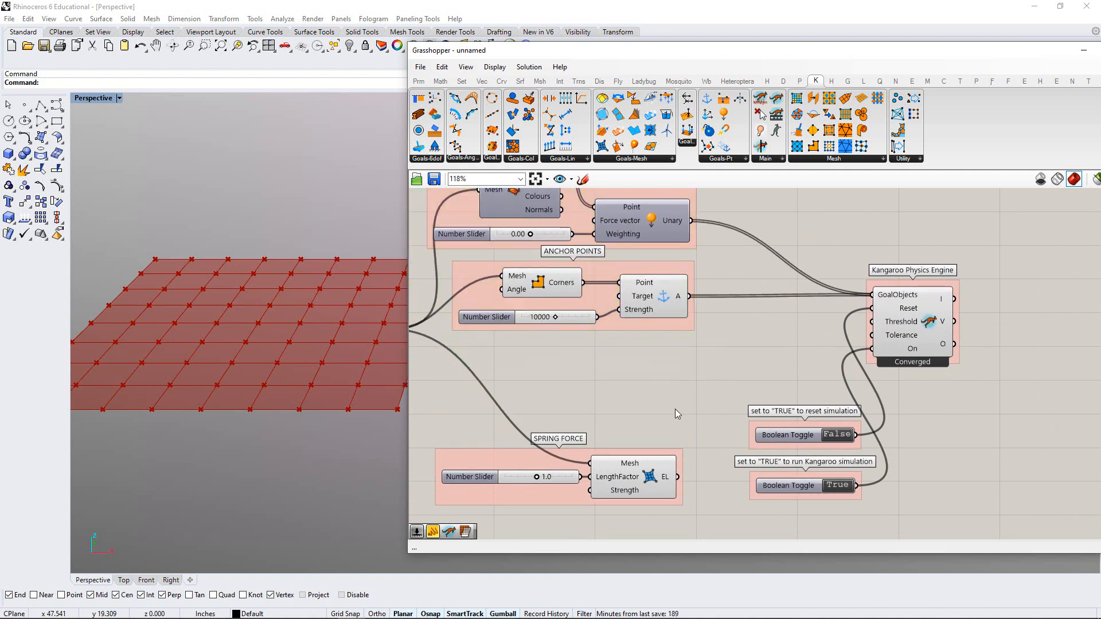
Move the spring force group up beneath the anchor points and add its EL output to the solver's GoalObjects input
left_click_drag(671, 456, 871, 296)
left_click(674, 426)
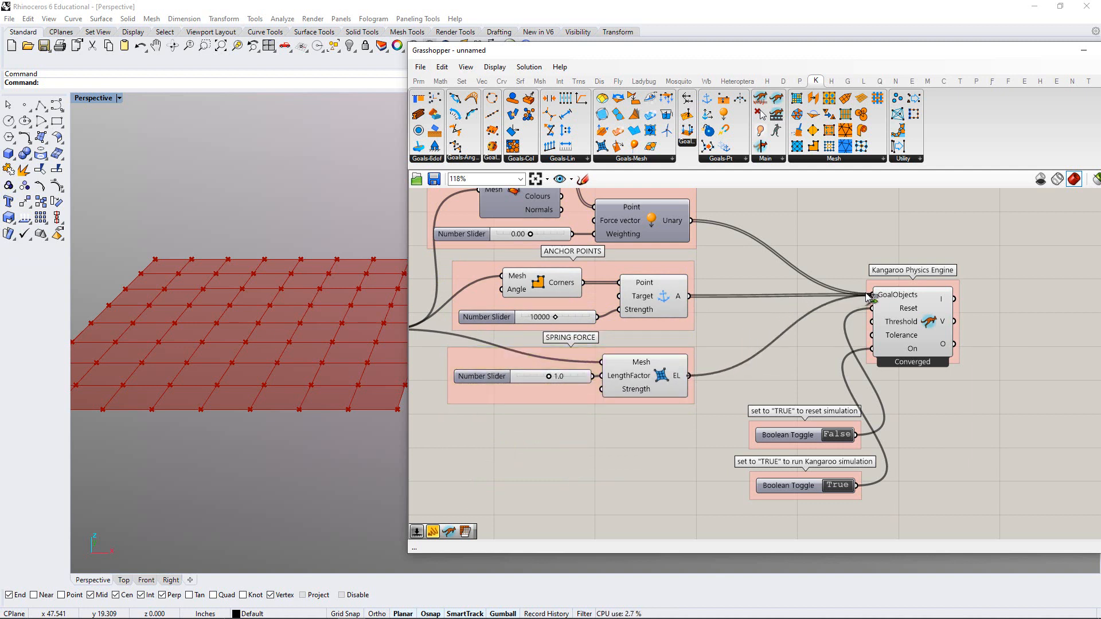
left_click_drag(869, 296, 870, 296)
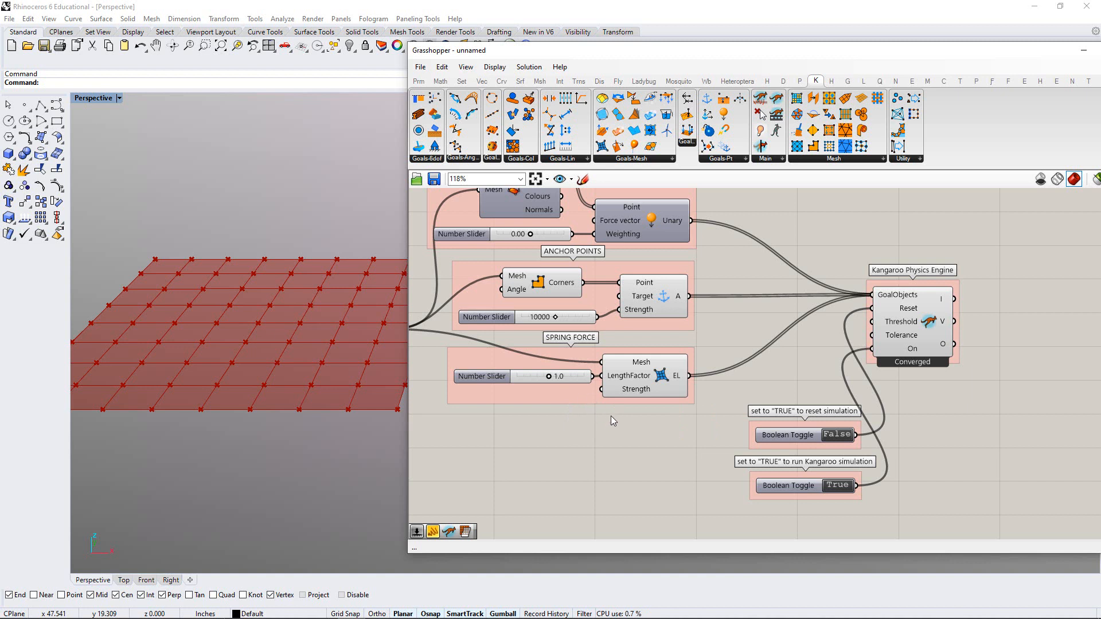
Tune the running simulation by setting the gravity weighting to 0.17, the spring length factor to 0.8, and finally the weighting to 0.41
right_click_drag(594, 397, 642, 428)
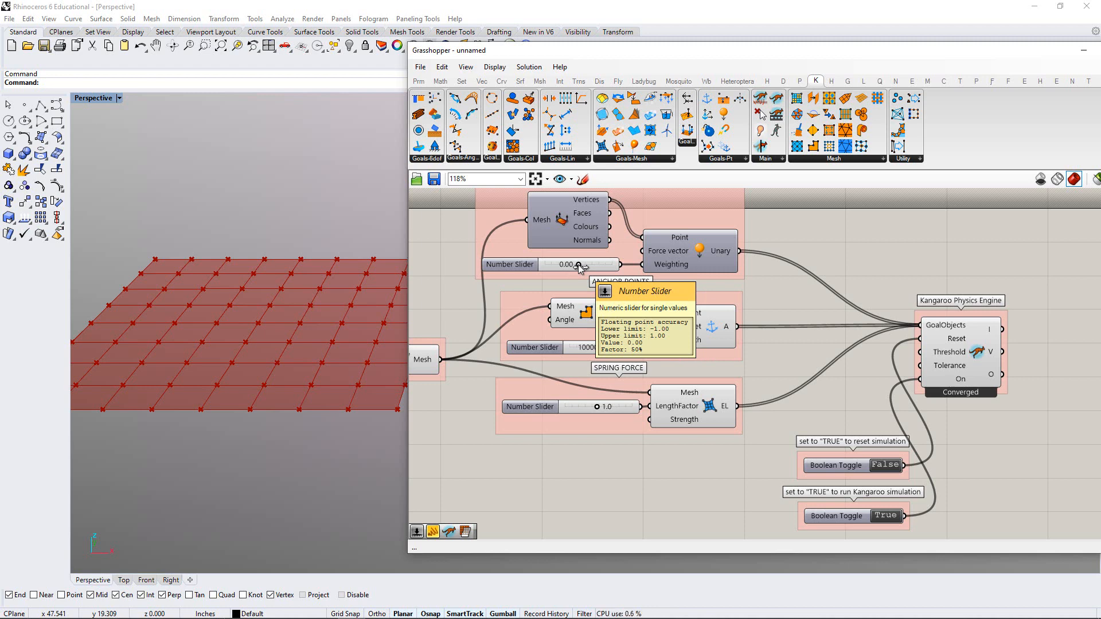
mouse_move(579, 265)
left_mouse_down()
mouse_move(600, 267)
mouse_move(555, 270)
mouse_move(585, 271)
left_mouse_up()
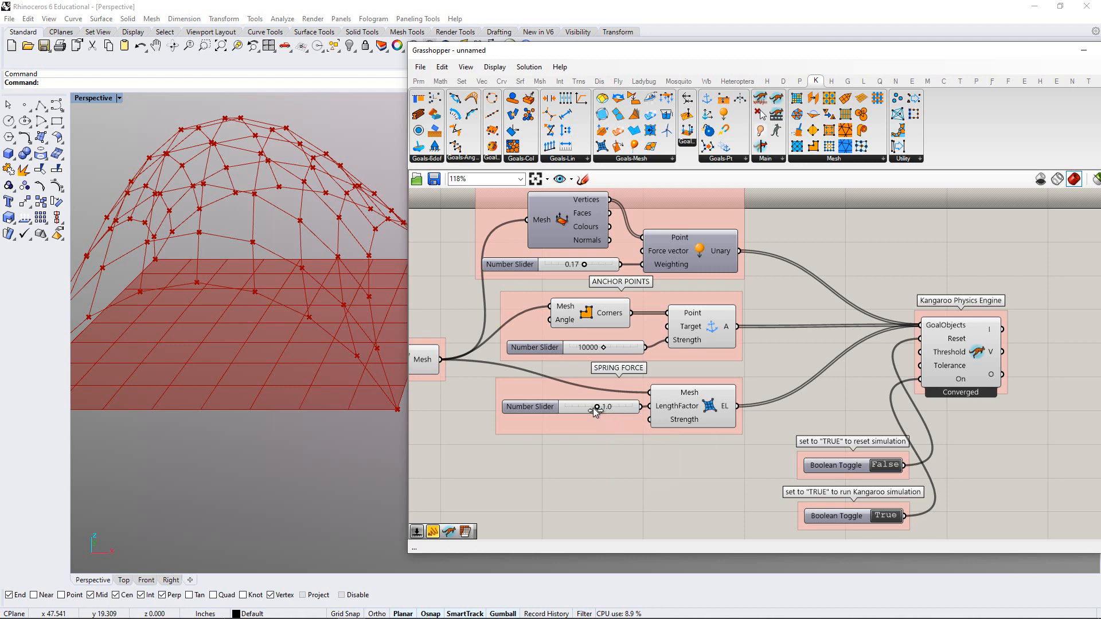
left_click_drag(594, 408, 587, 408)
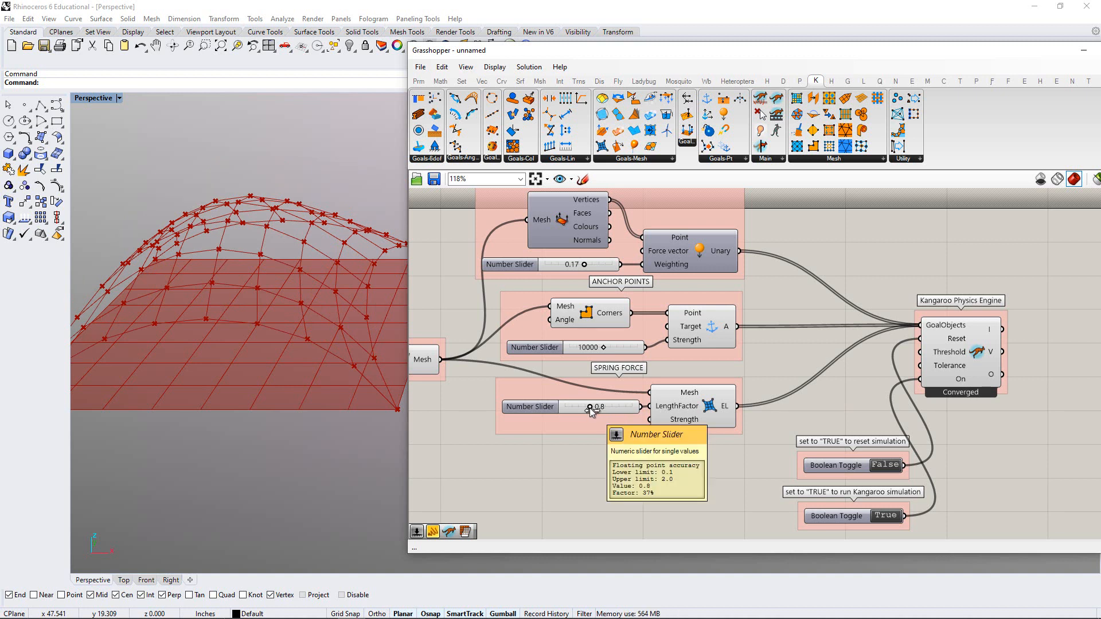
mouse_move(591, 407)
left_mouse_down()
mouse_move(608, 409)
mouse_move(586, 409)
left_mouse_up()
left_click_drag(590, 408, 591, 407)
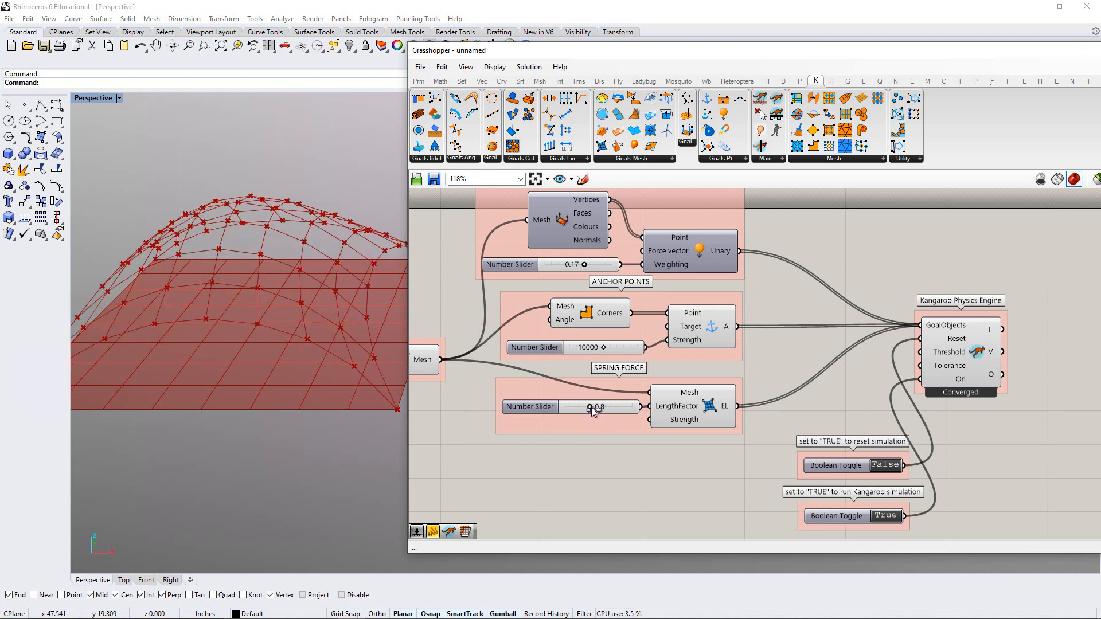
mouse_move(586, 269)
left_mouse_down()
mouse_move(610, 269)
mouse_move(570, 271)
mouse_move(597, 270)
left_mouse_up()
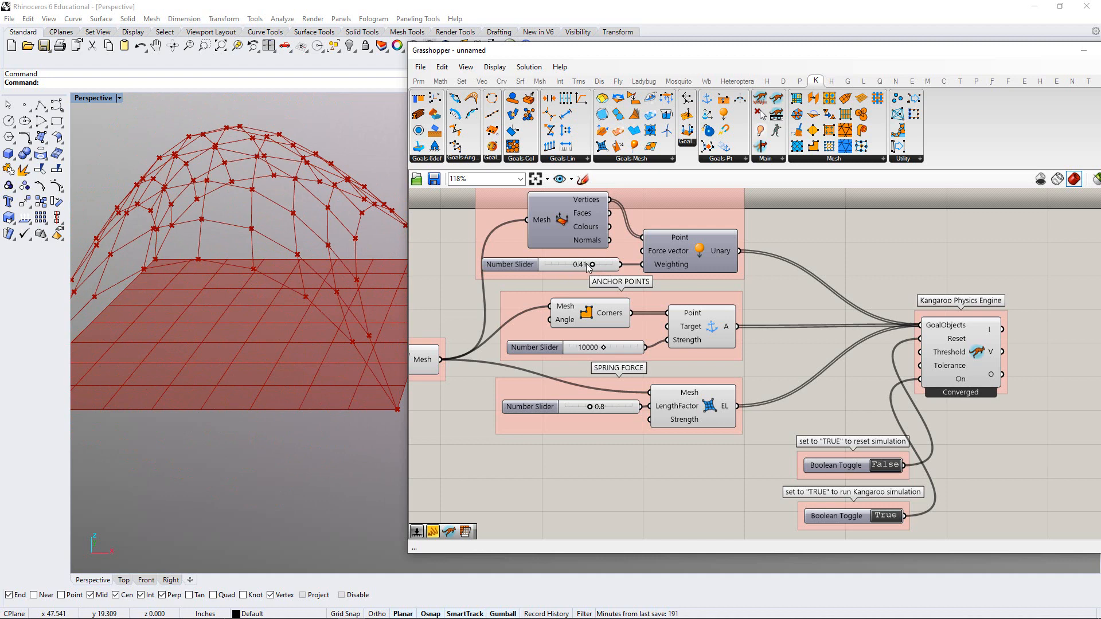
Compare the geometry of the subdivided mesh component with the outputs of the Kangaroo solver in the viewport
right_click_drag(531, 358, 624, 367)
left_click(508, 370)
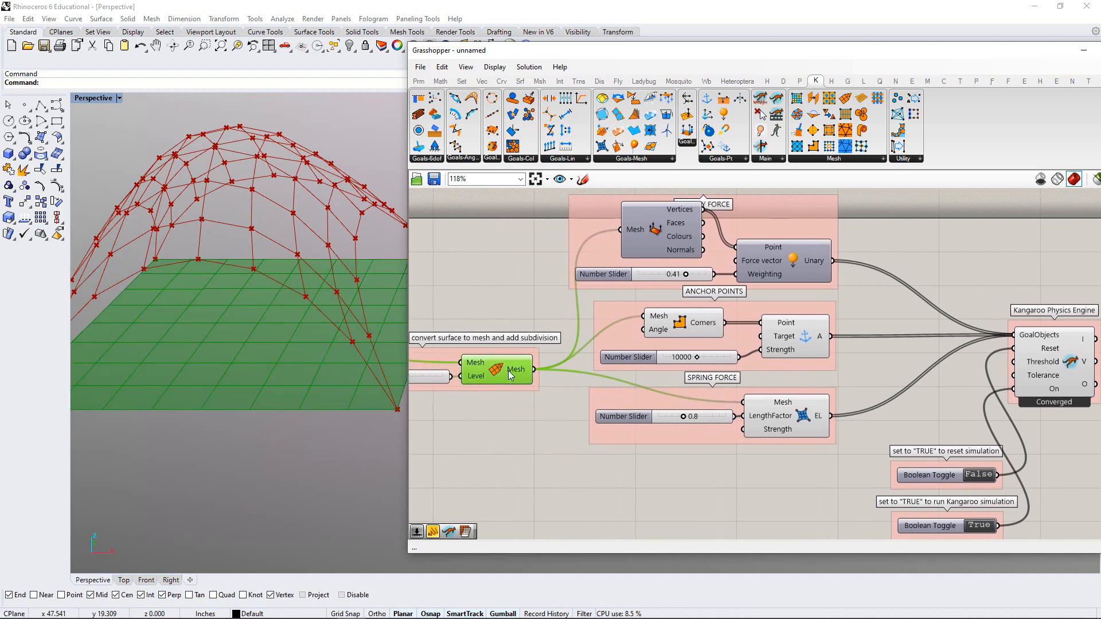
left_click(505, 379)
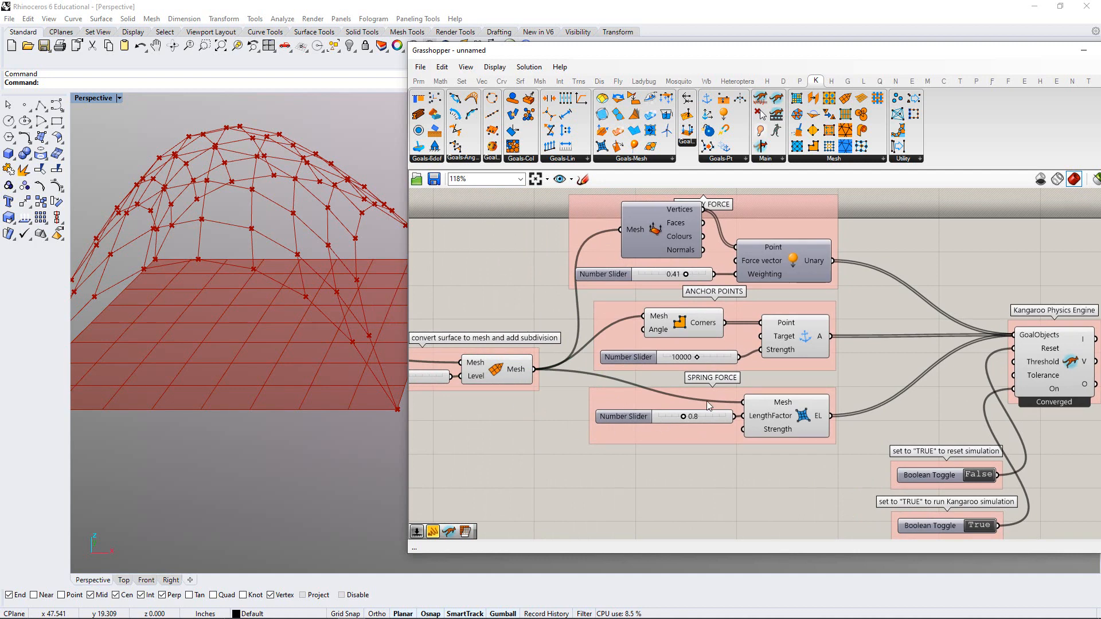
right_click_drag(783, 410, 636, 403)
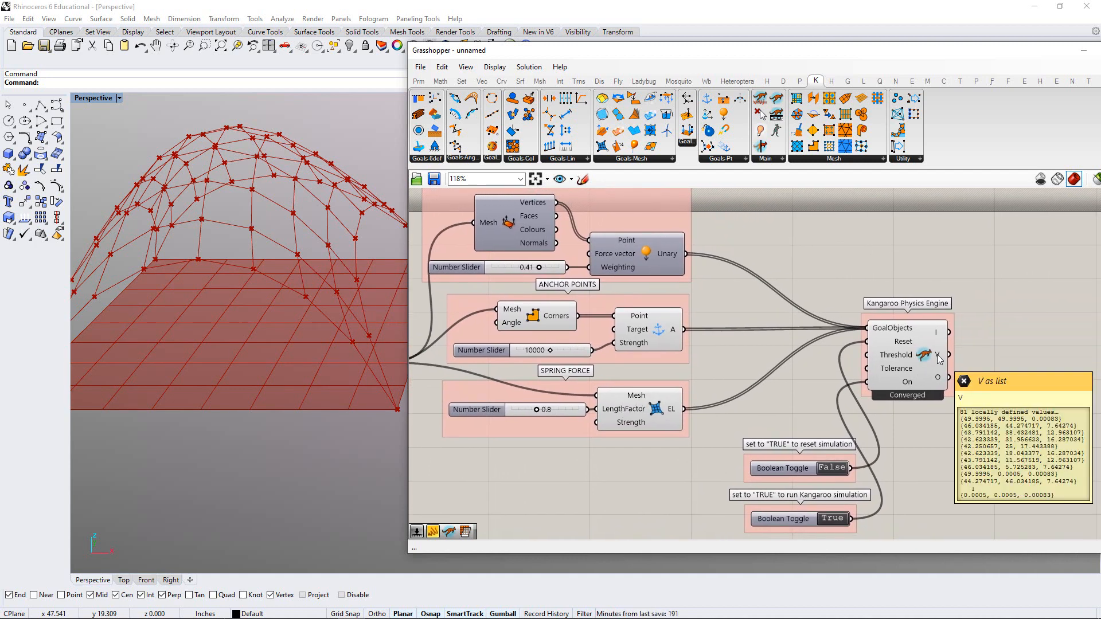
mouse_move(943, 385)
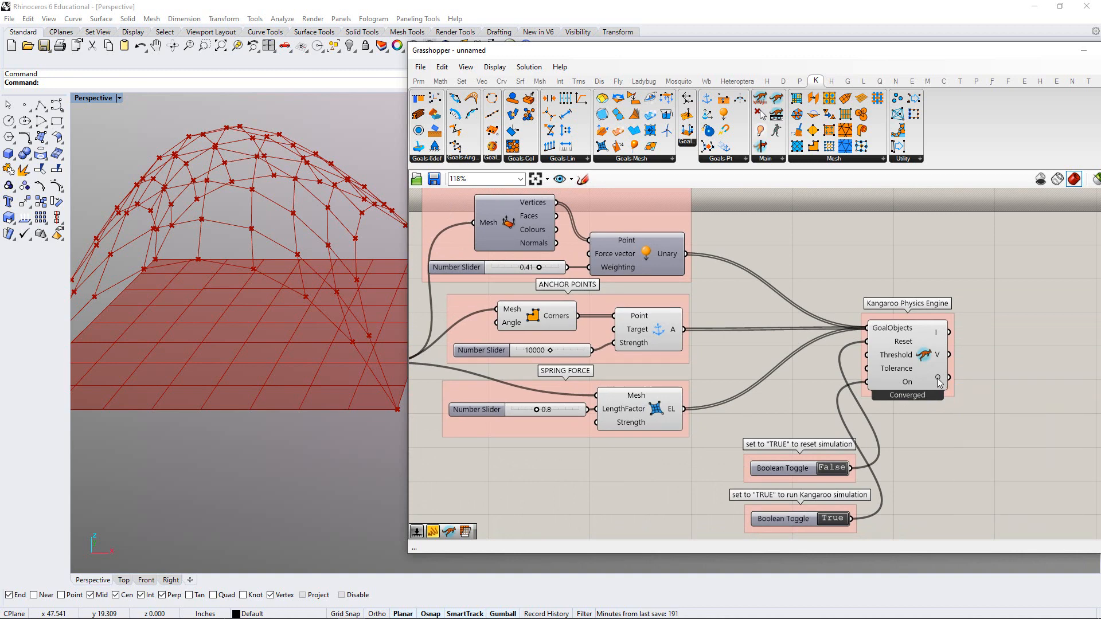
left_click(925, 365)
left_click(940, 438)
left_click(913, 361)
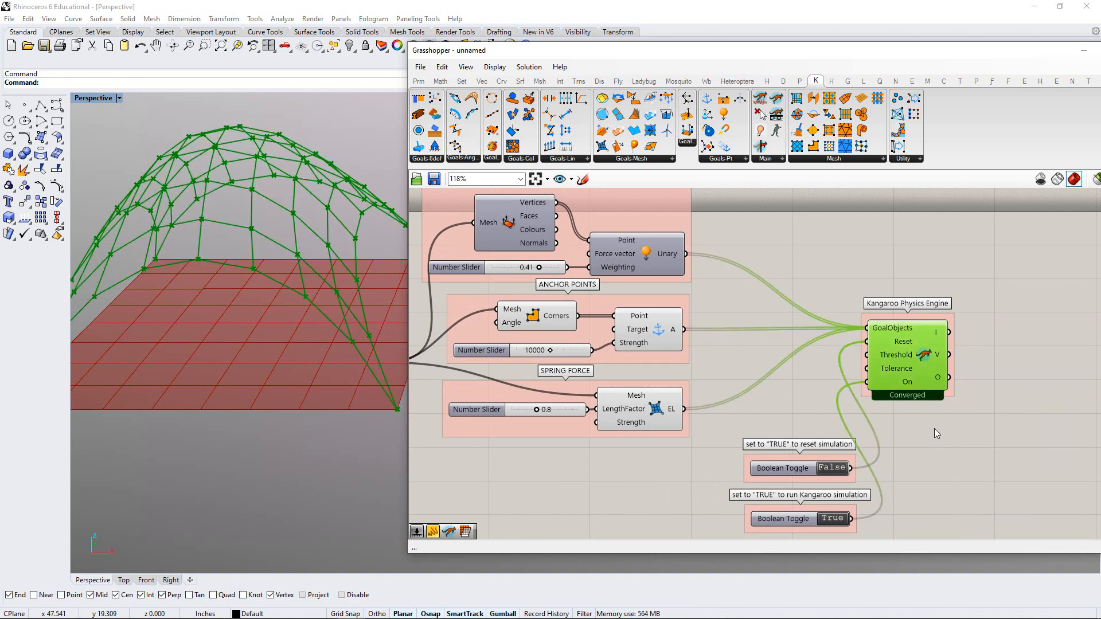
left_click(934, 428)
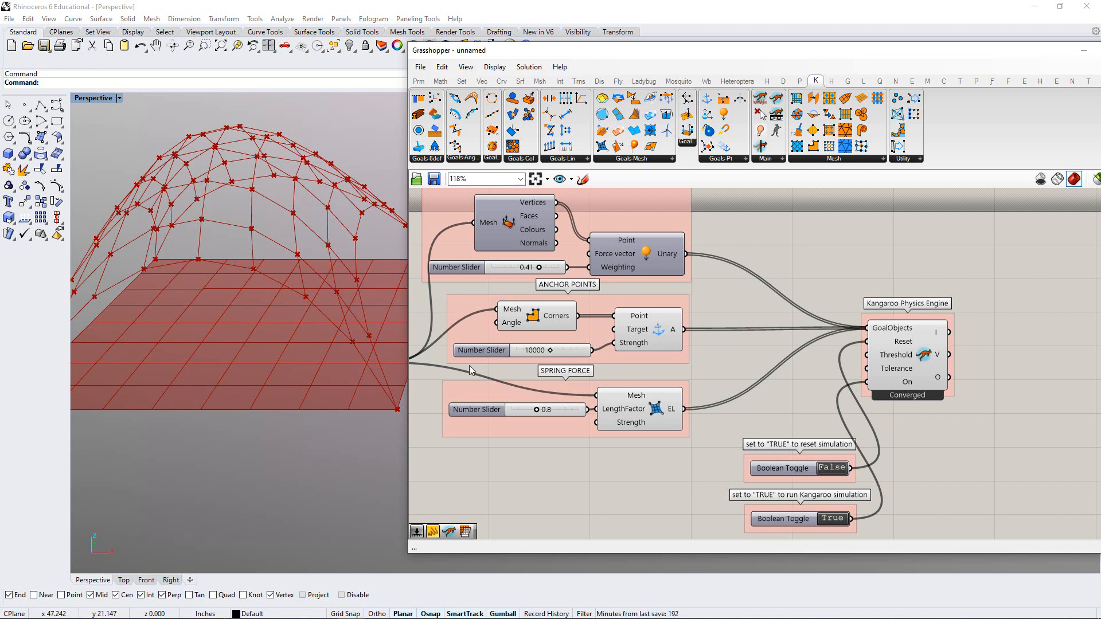
Reset the simulation by switching its reset toggle to True
right_click_drag(469, 366, 550, 368)
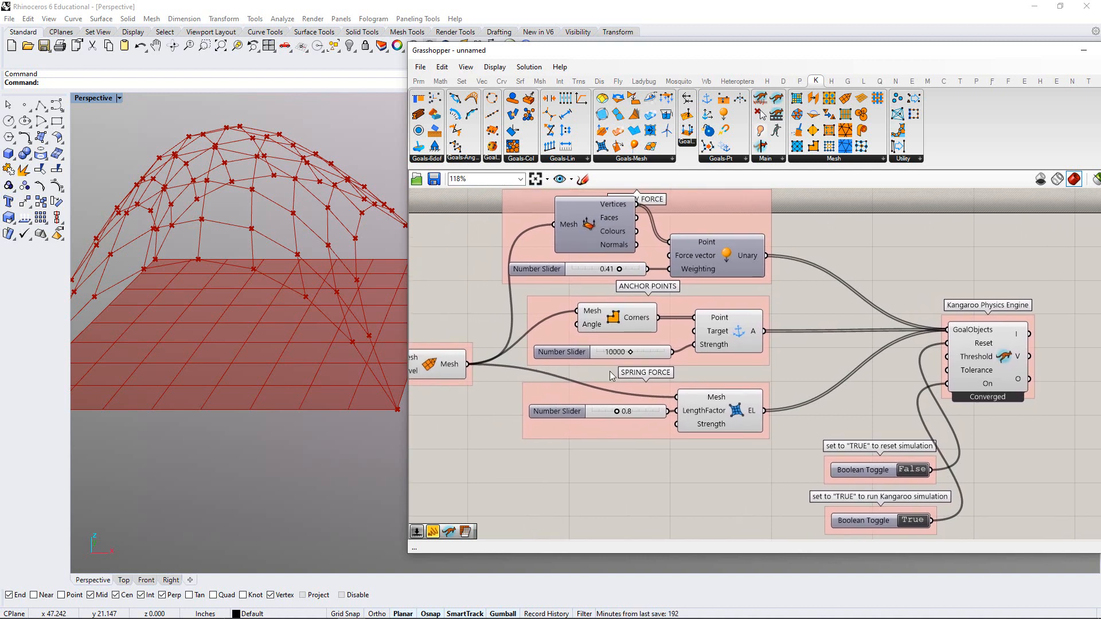
right_click_drag(768, 337, 749, 330)
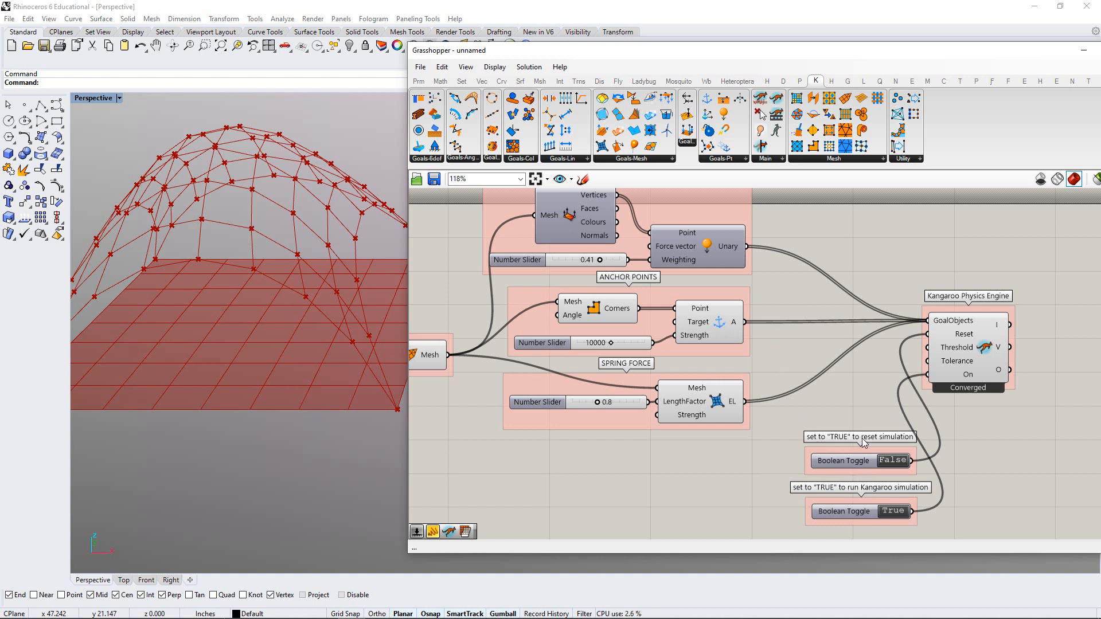
double_click(894, 462)
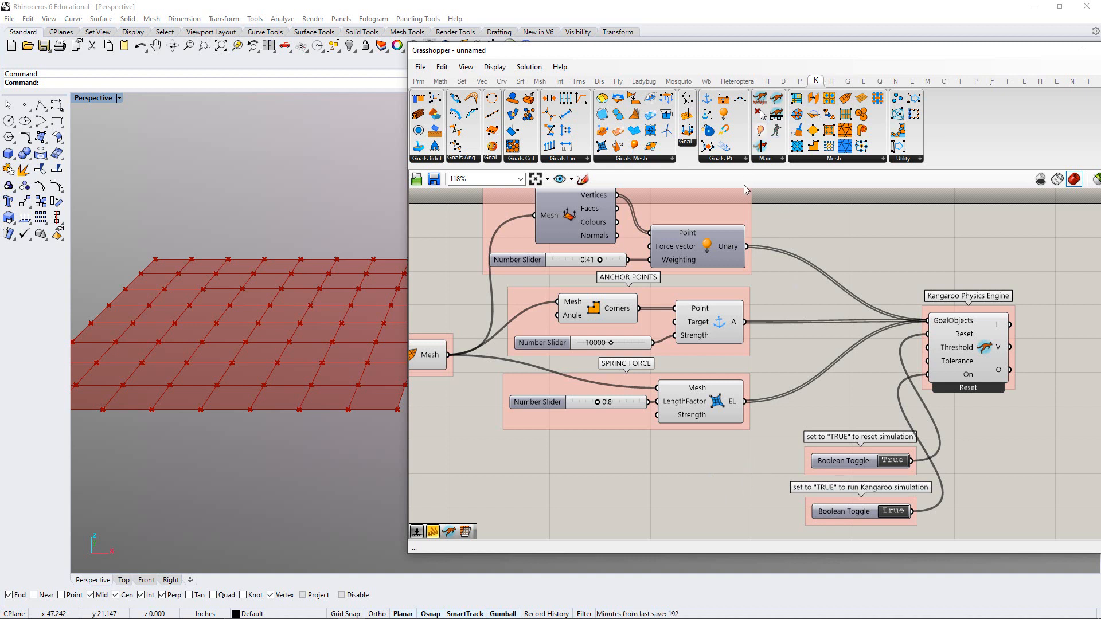
Add a Kangaroo Show component and position it just below the spring force group
left_click(774, 163)
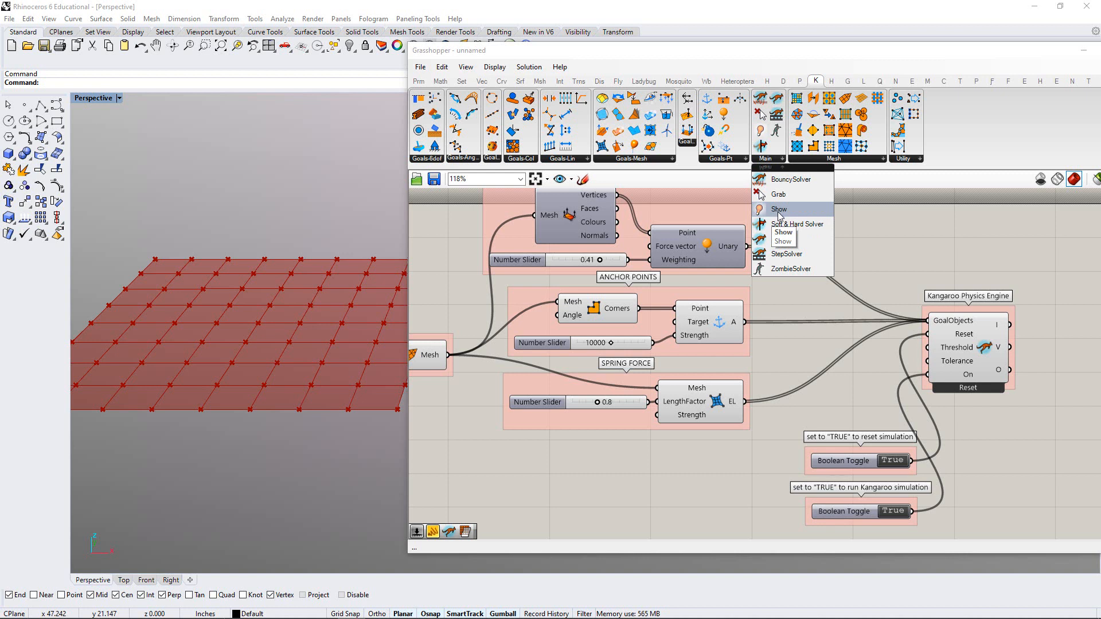
left_click_drag(779, 213, 701, 465)
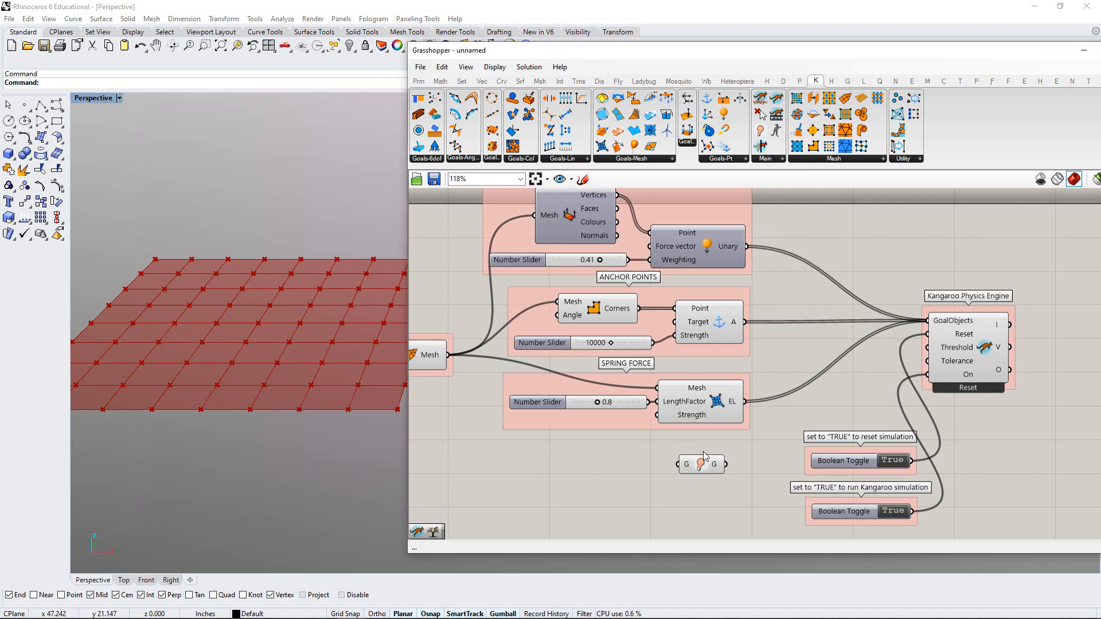
right_click_drag(685, 385, 727, 391)
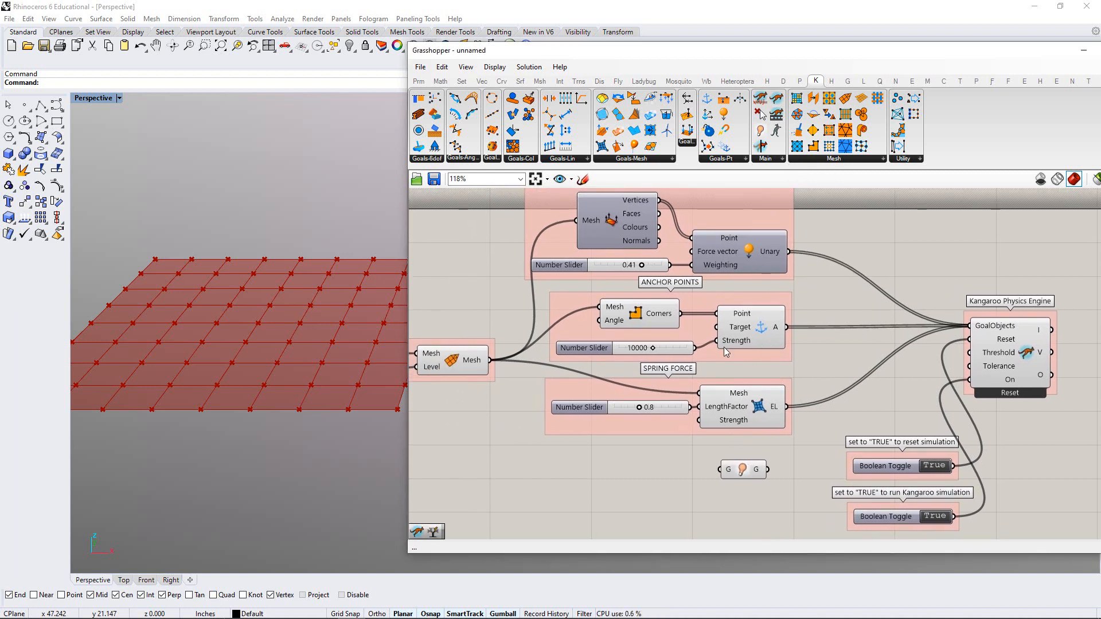
left_click_drag(755, 472, 771, 465)
left_click(714, 476)
Connect the subdivided mesh output to the Show component and add the Show output to the solver's GoalObjects input
right_click_drag(646, 484, 624, 485)
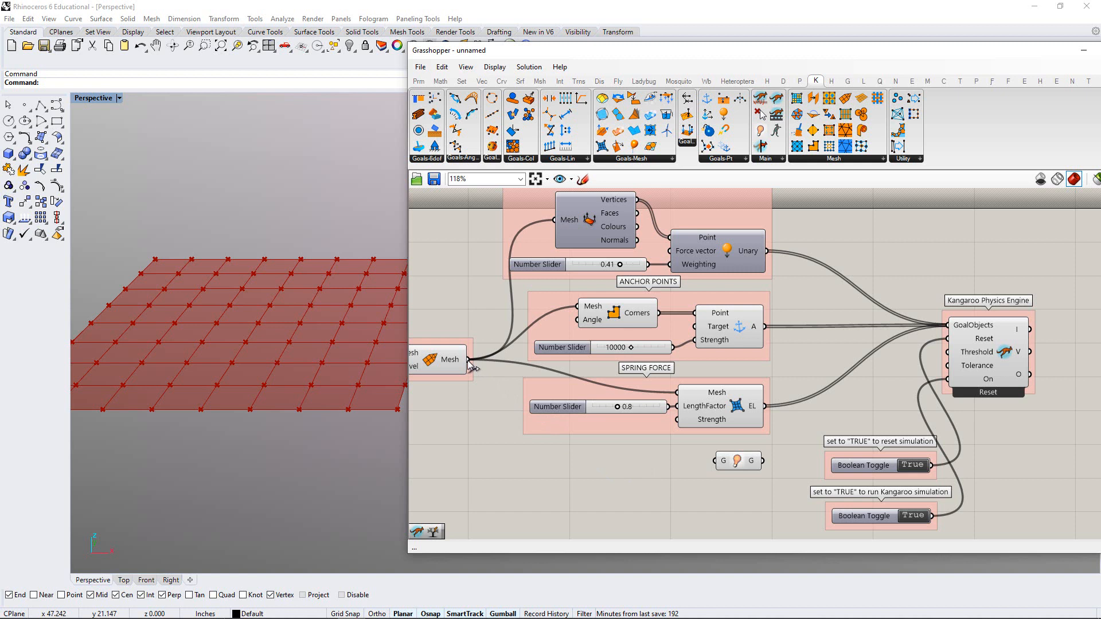
left_click_drag(468, 360, 948, 325)
left_click(709, 486)
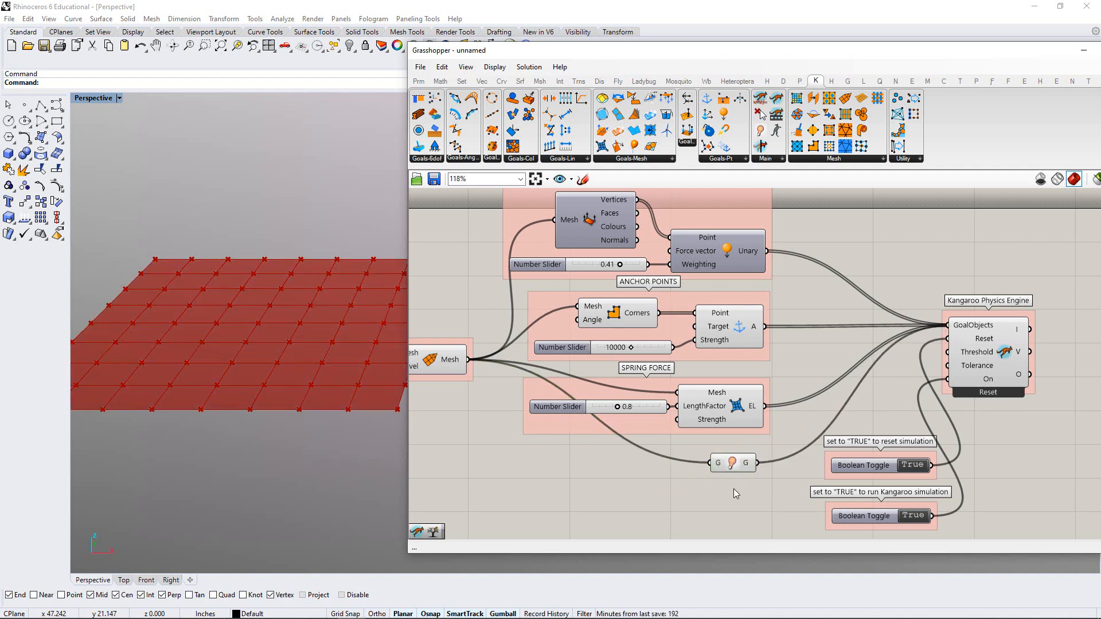
Run the simulation by switching the reset toggle to False
left_click(989, 356)
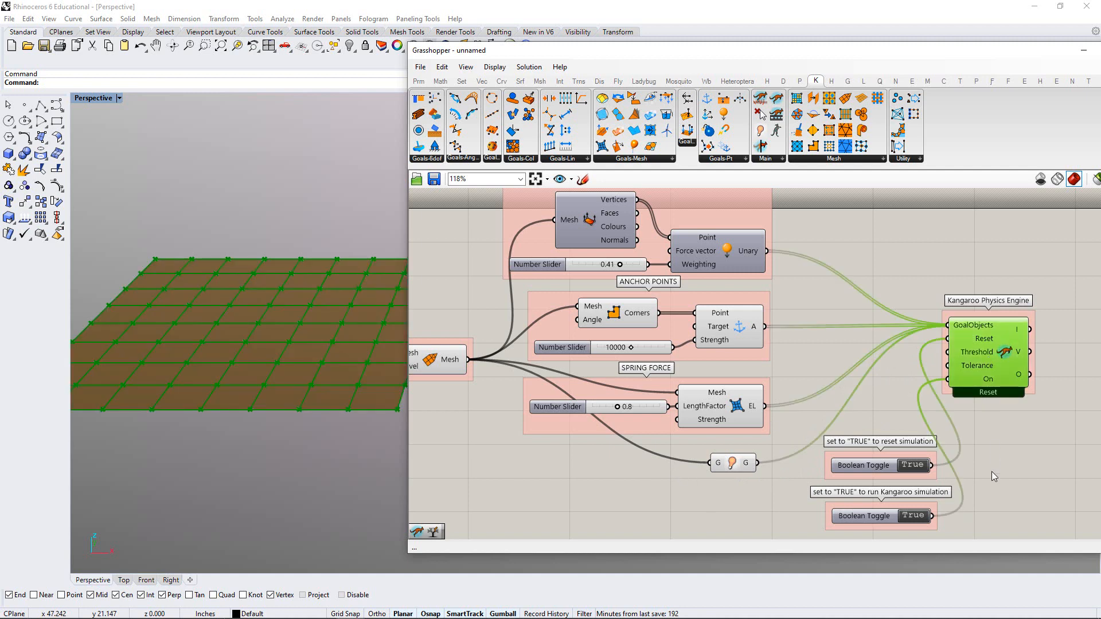
left_click(992, 472)
right_click_drag(921, 487, 829, 458)
double_click(826, 439)
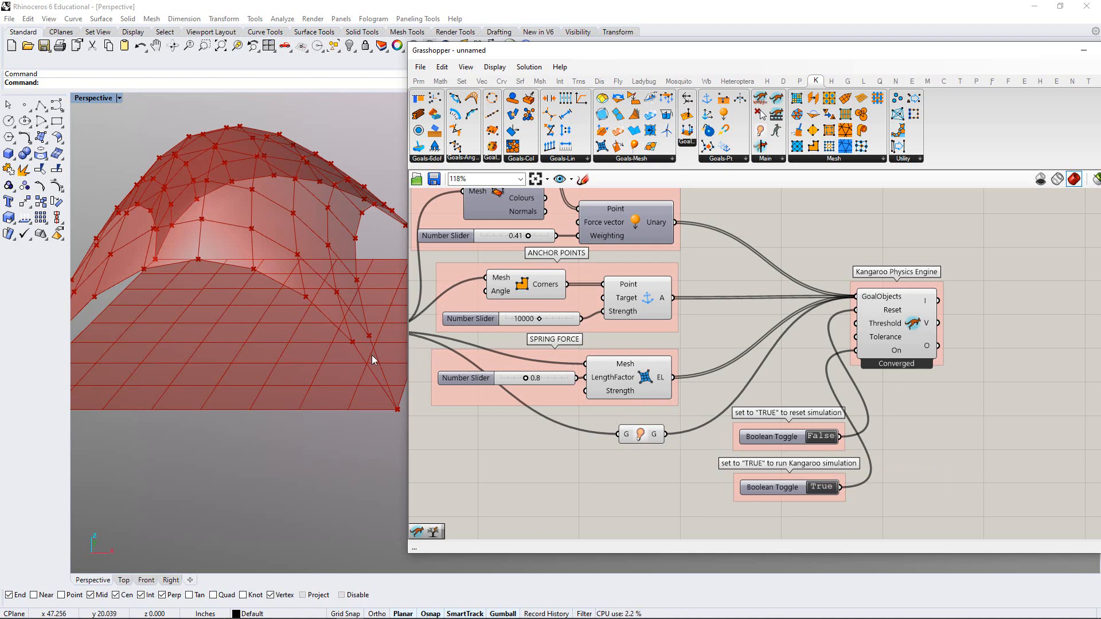
right_click_drag(374, 361, 243, 328)
scroll(302, 347, "down", 5)
scroll(334, 248, "up", 5)
right_click_drag(342, 256, 335, 288)
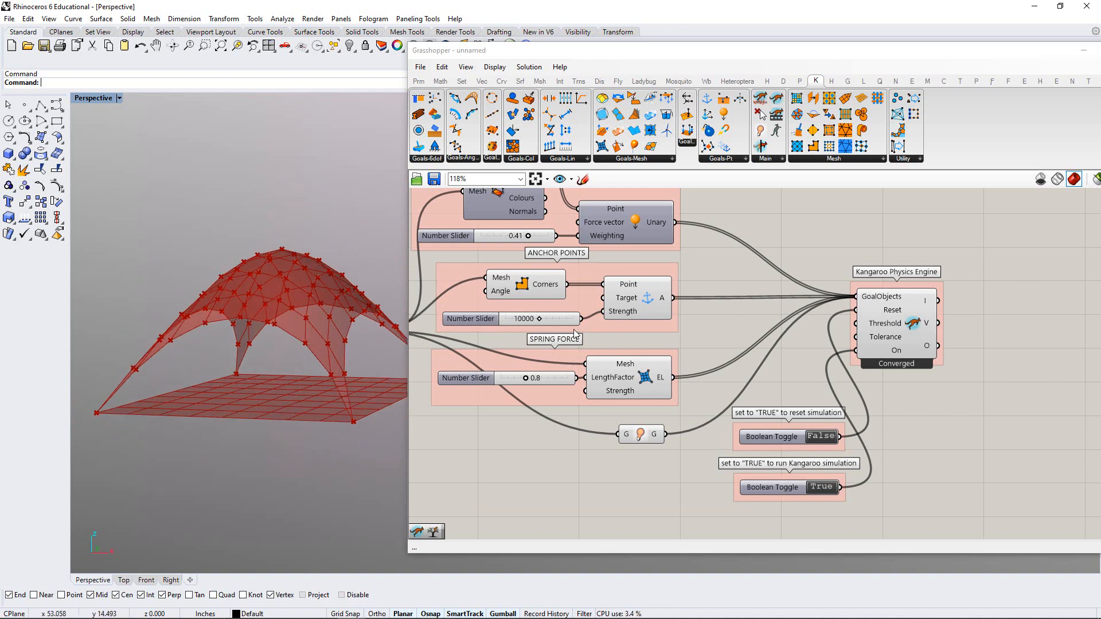
Turn off the viewport preview of all surface, mesh and goal components upstream of the Kangaroo solver
scroll(548, 333, "down", 3)
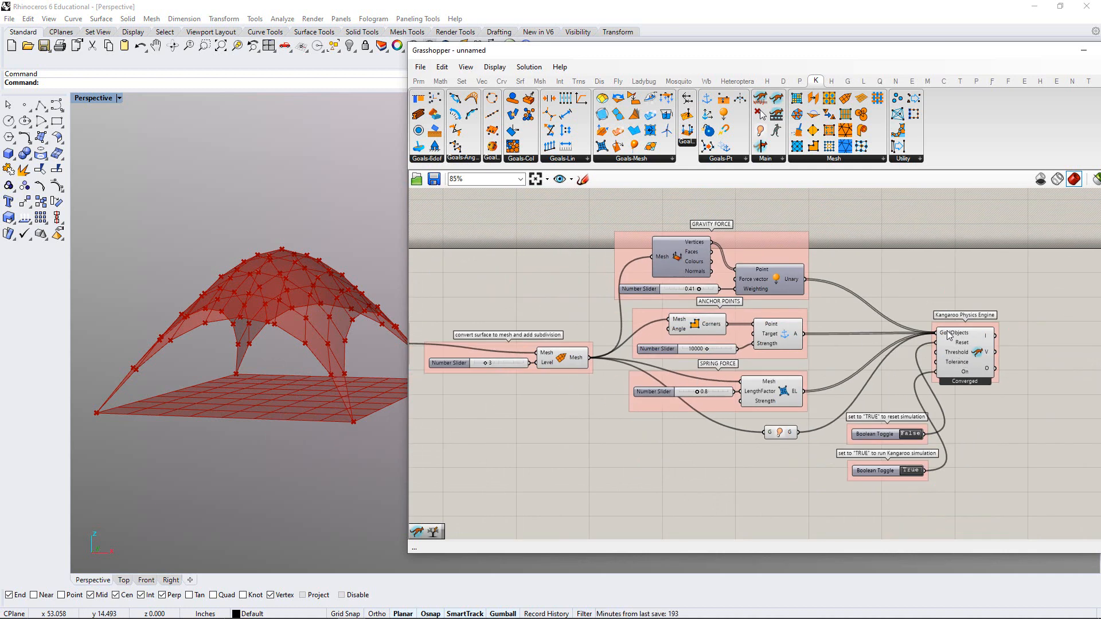
right_click_drag(798, 377, 864, 373)
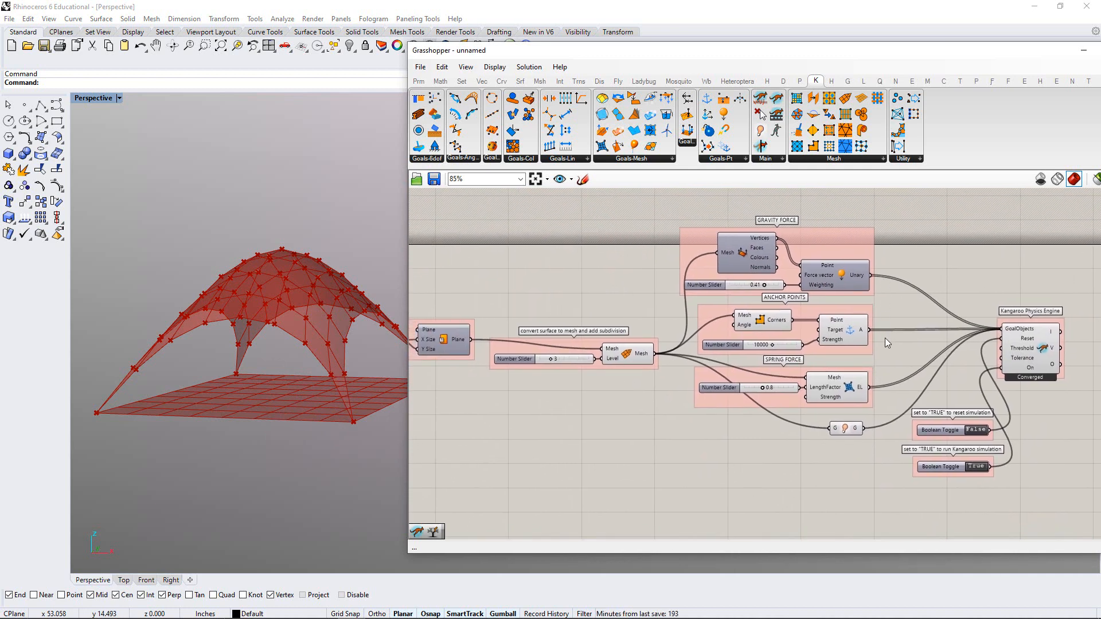
scroll(886, 342, "down", 1)
left_click_drag(895, 212, 477, 473)
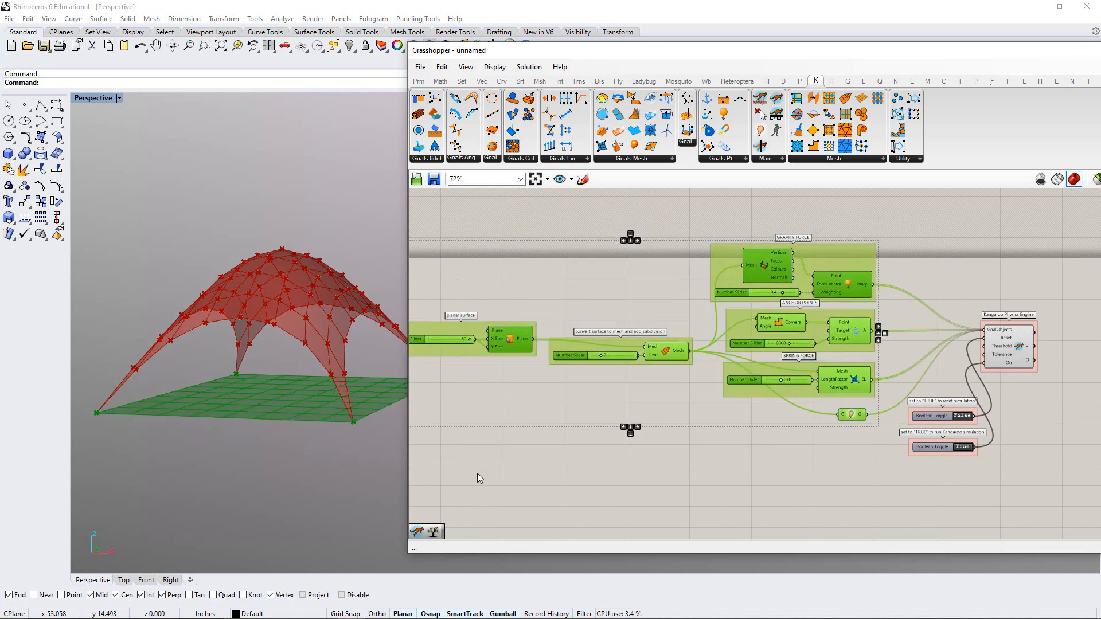
middle_click(760, 270)
left_click(790, 246)
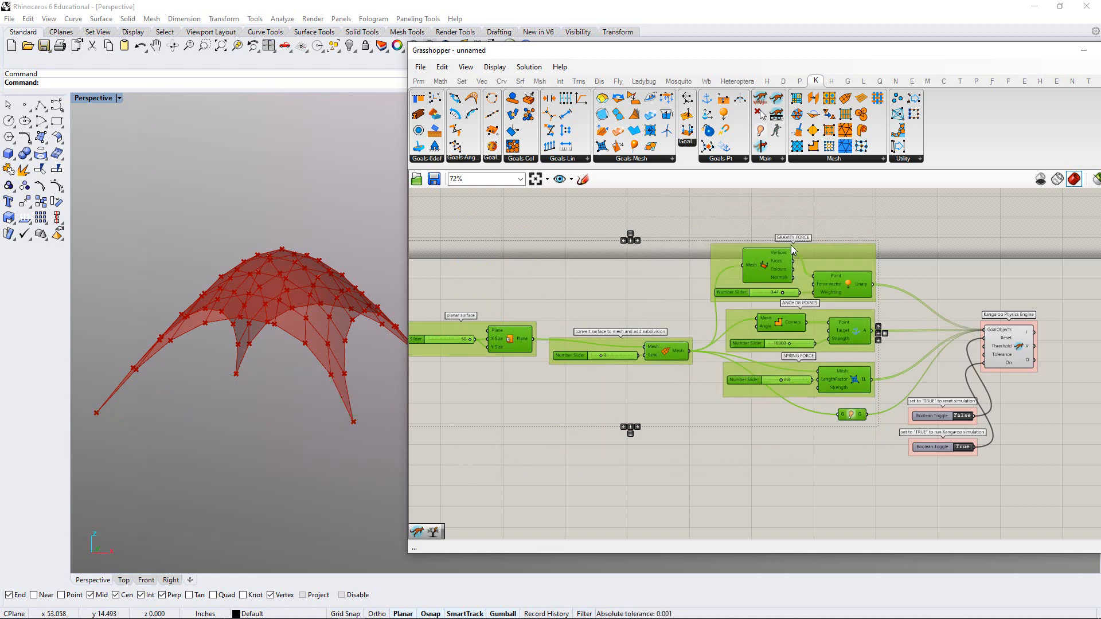
left_click(664, 471)
Examine which geometry in the viewport comes from the Kangaroo solver alone
scroll(835, 384, "up", 4)
left_click(808, 301)
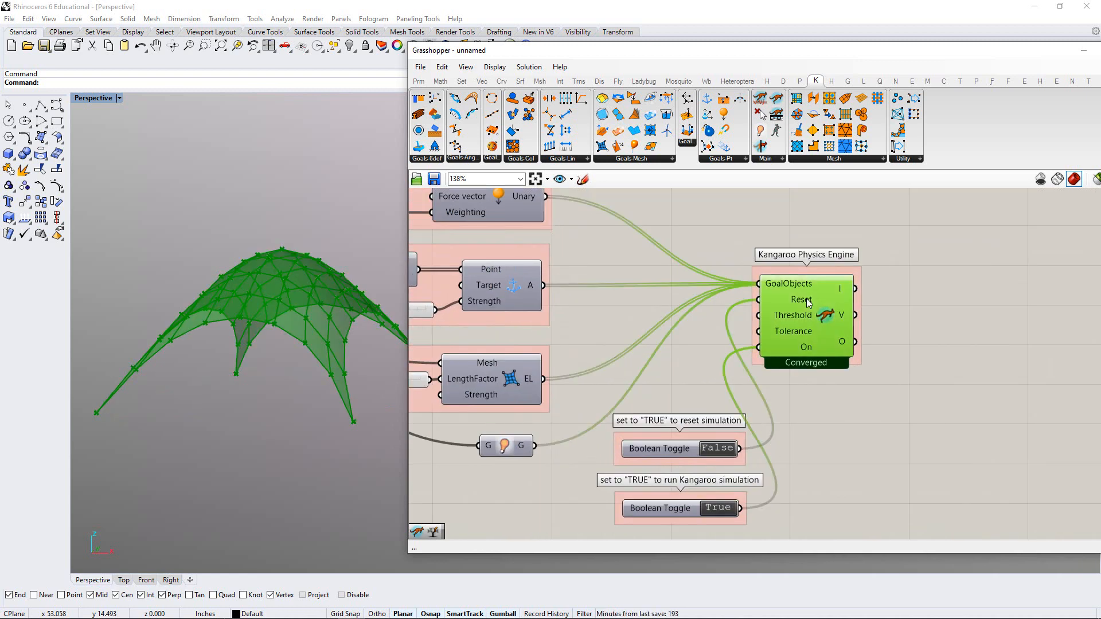
left_click(850, 409)
right_click_drag(390, 367, 283, 409)
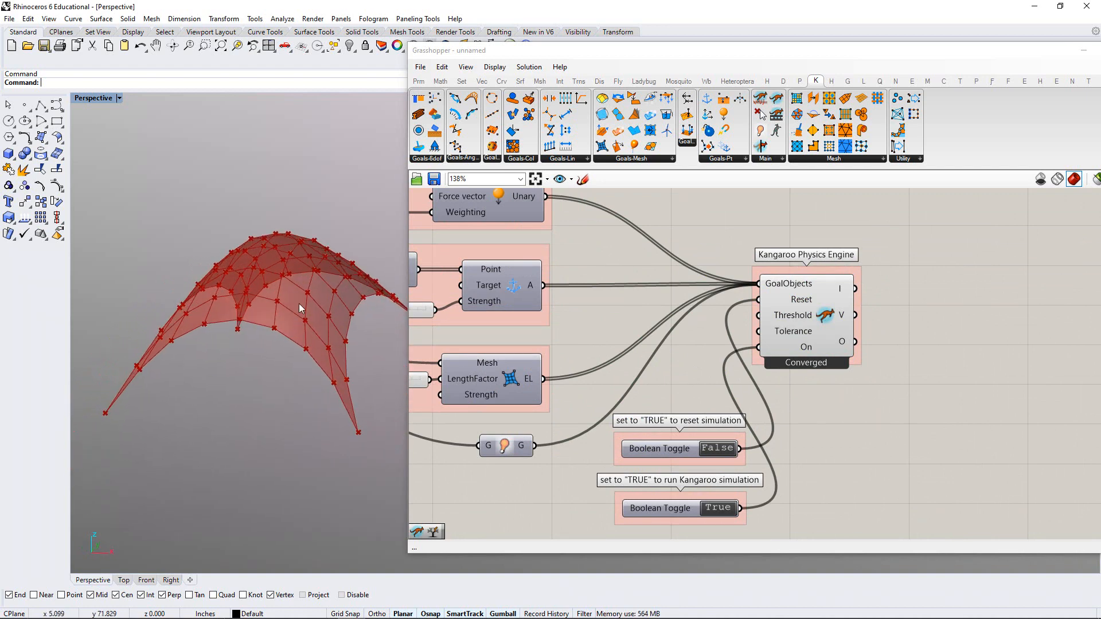
scroll(300, 309, "up", 3)
Add a Panel beside the Kangaroo solver and connect the solver's O output to it
right_click_drag(829, 394, 714, 377)
scroll(766, 339, "up", 1)
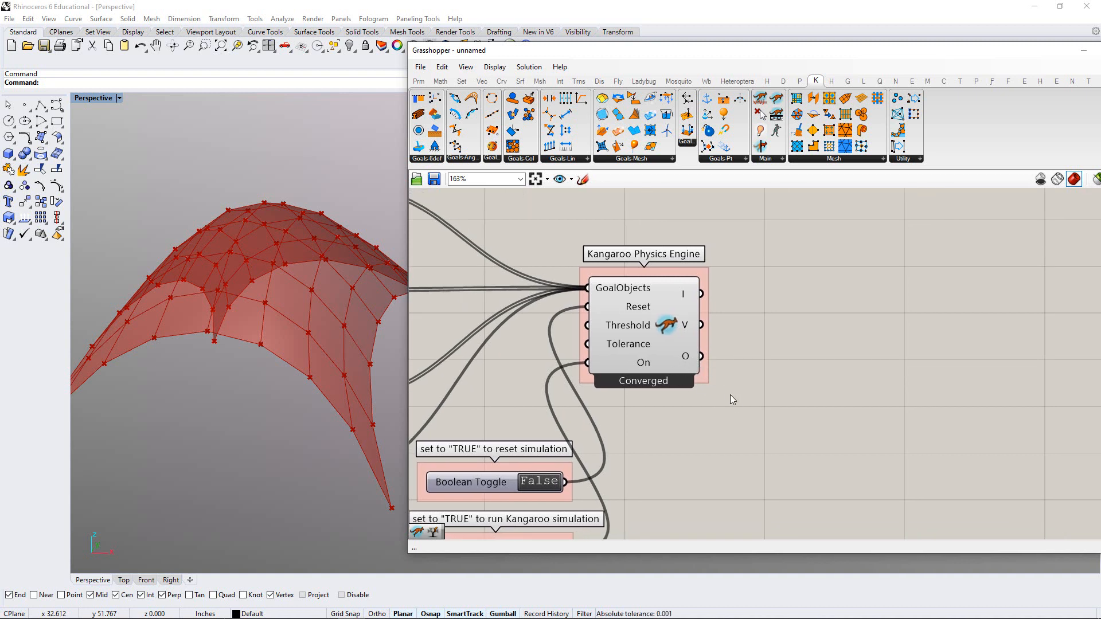
double_click(818, 428)
type("//")
key("Return")
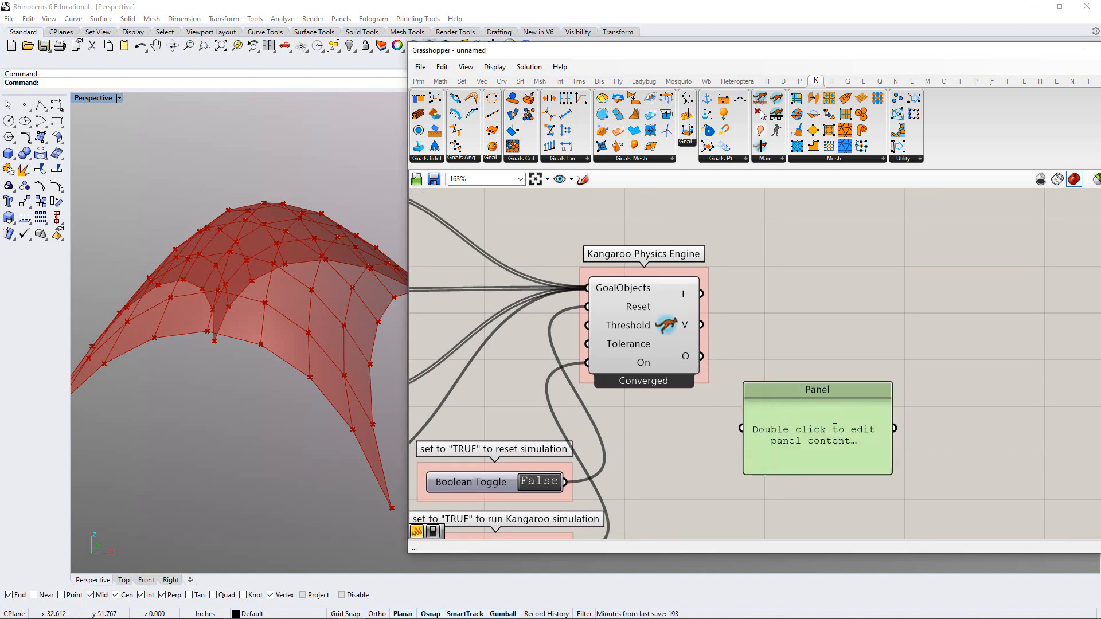
right_click_drag(828, 431, 766, 413)
left_click_drag(640, 341, 679, 410)
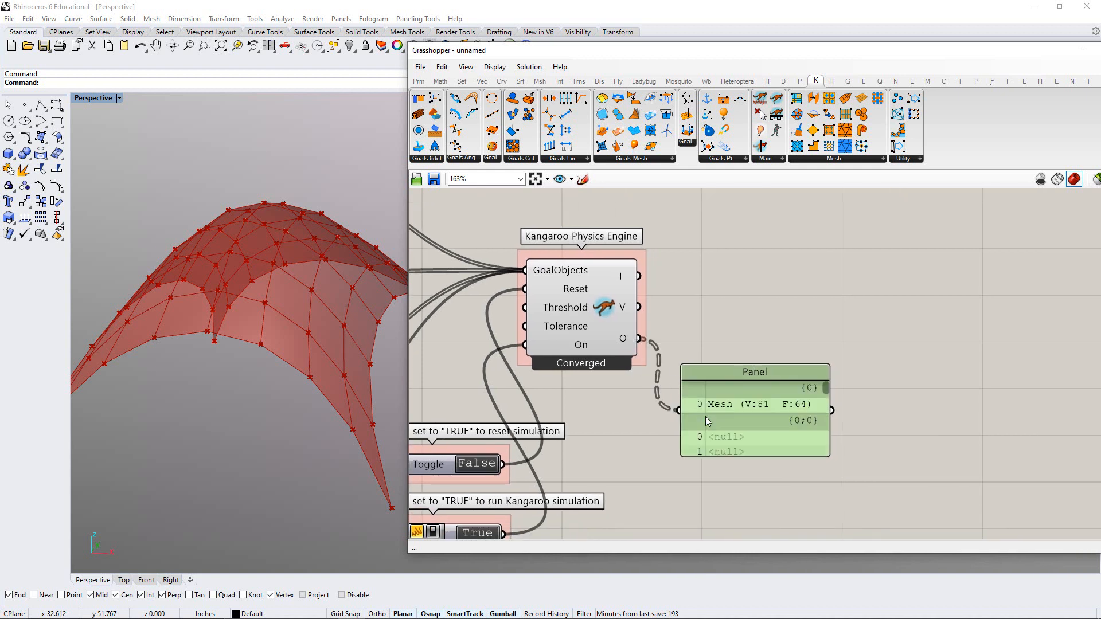
Enlarge the O output panel and place it slightly below the solver's outputs, leaving space above it
left_click_drag(740, 393, 764, 316)
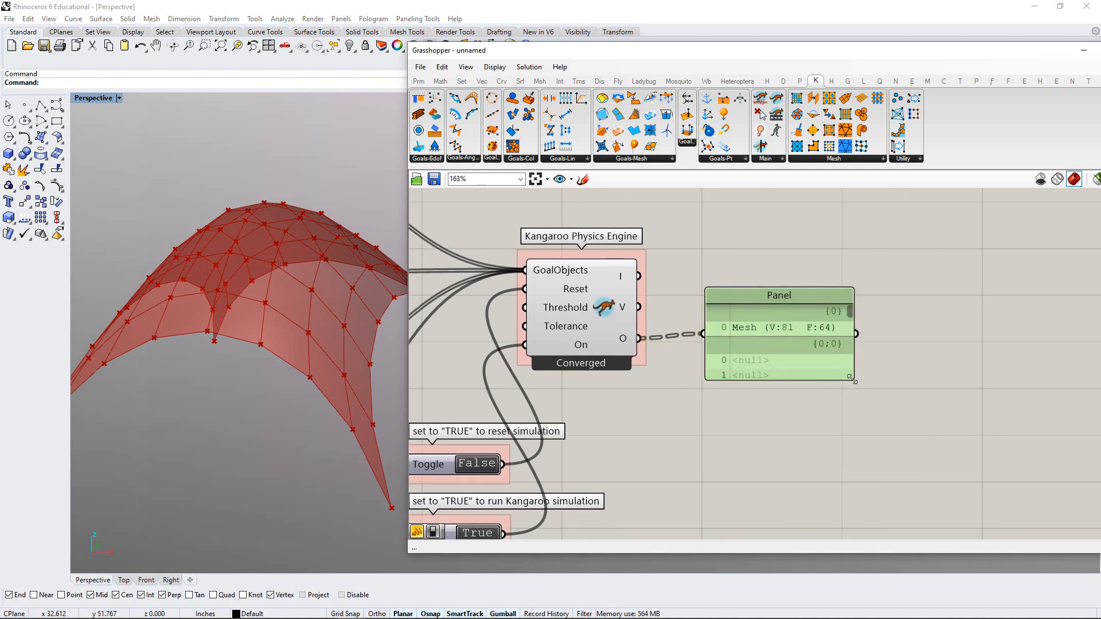
left_click_drag(852, 379, 944, 482)
left_click_drag(810, 370, 825, 401)
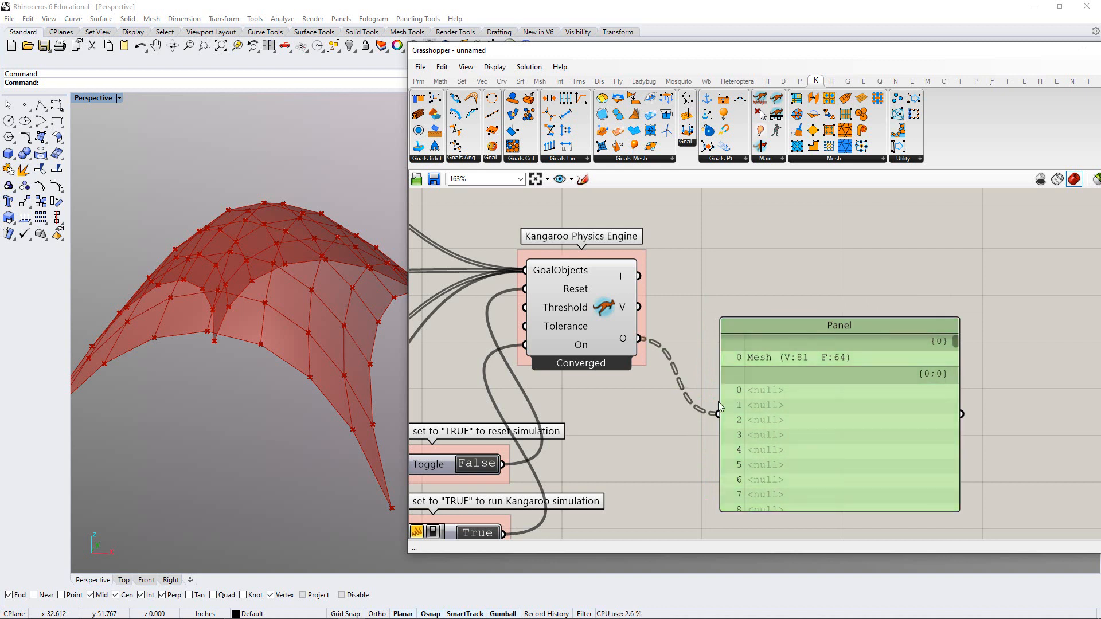
right_click_drag(763, 295, 765, 322)
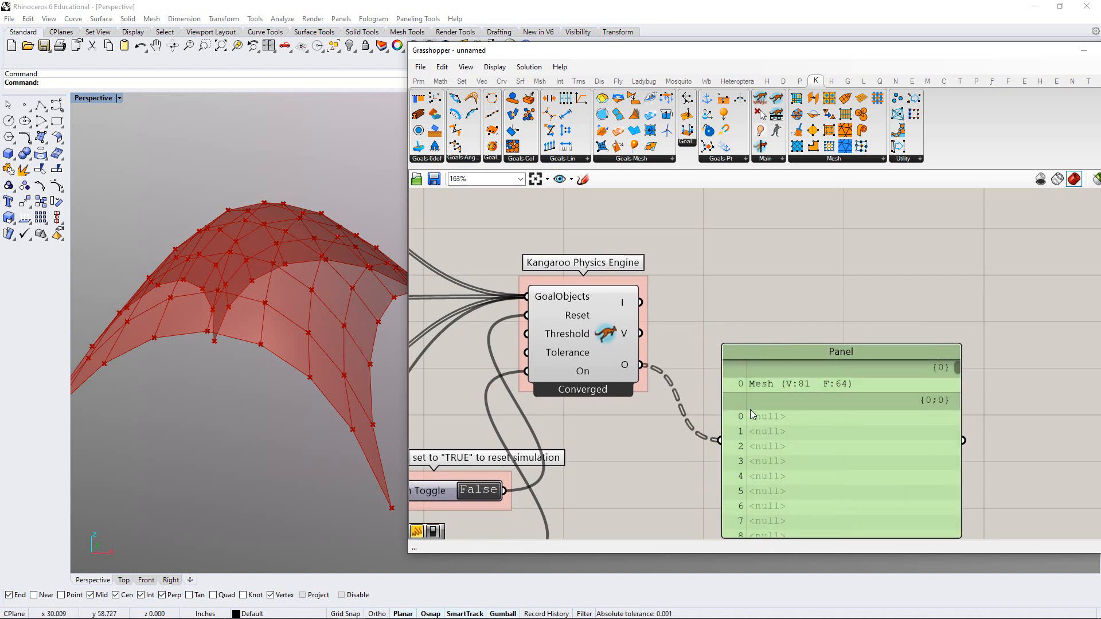
left_click_drag(750, 409, 760, 438)
left_click_drag(736, 329, 742, 332)
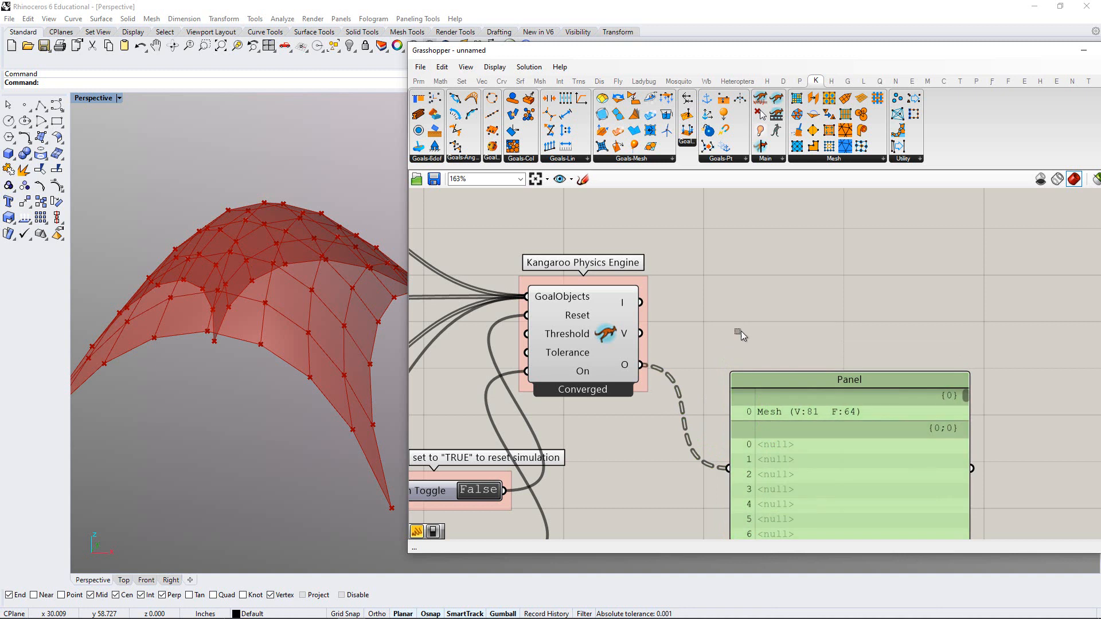
Add a second Panel above the first, connect the solver's V output to it and widen it to show full coordinates
double_click(780, 344)
type("panel")
key("Return")
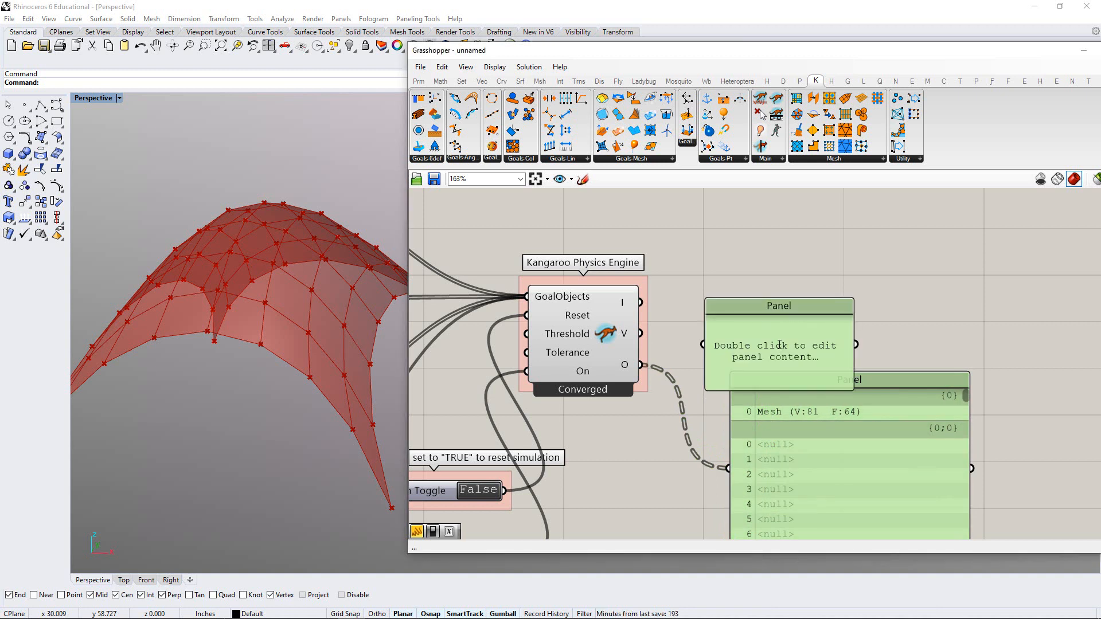
left_click_drag(655, 338, 754, 269)
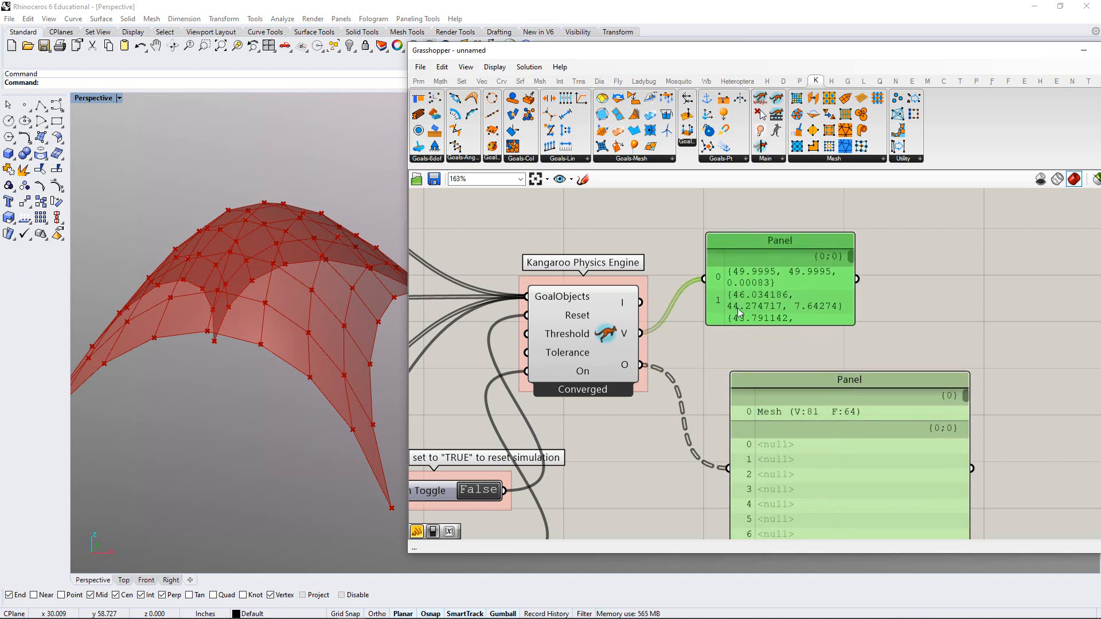
left_click(684, 319)
right_click_drag(684, 319, 597, 314)
scroll(710, 304, "down", 1)
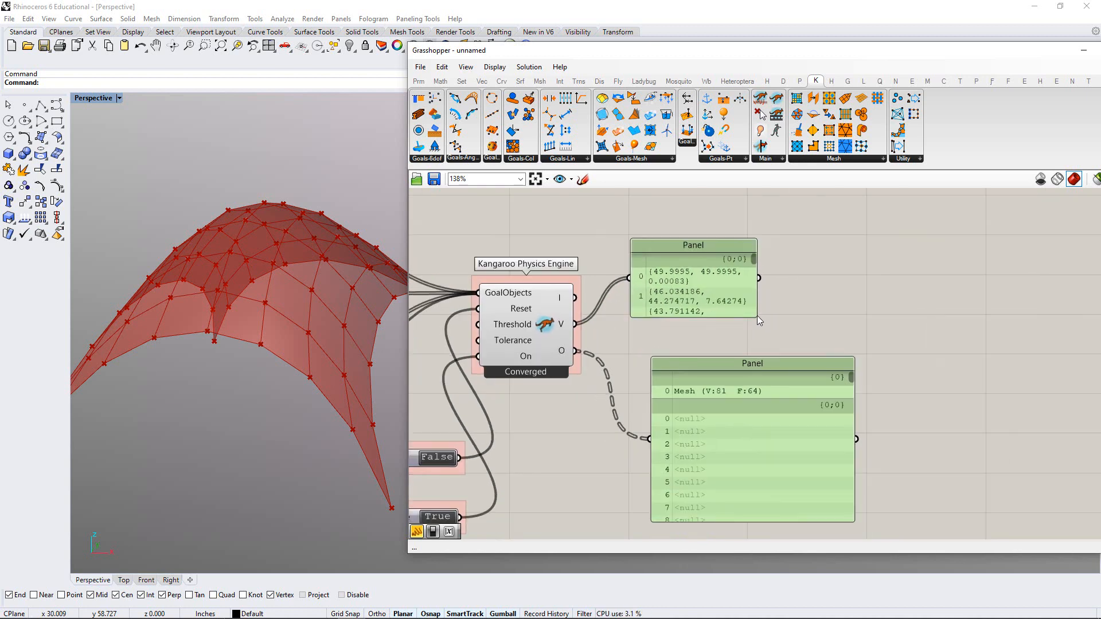
left_click_drag(756, 316, 847, 337)
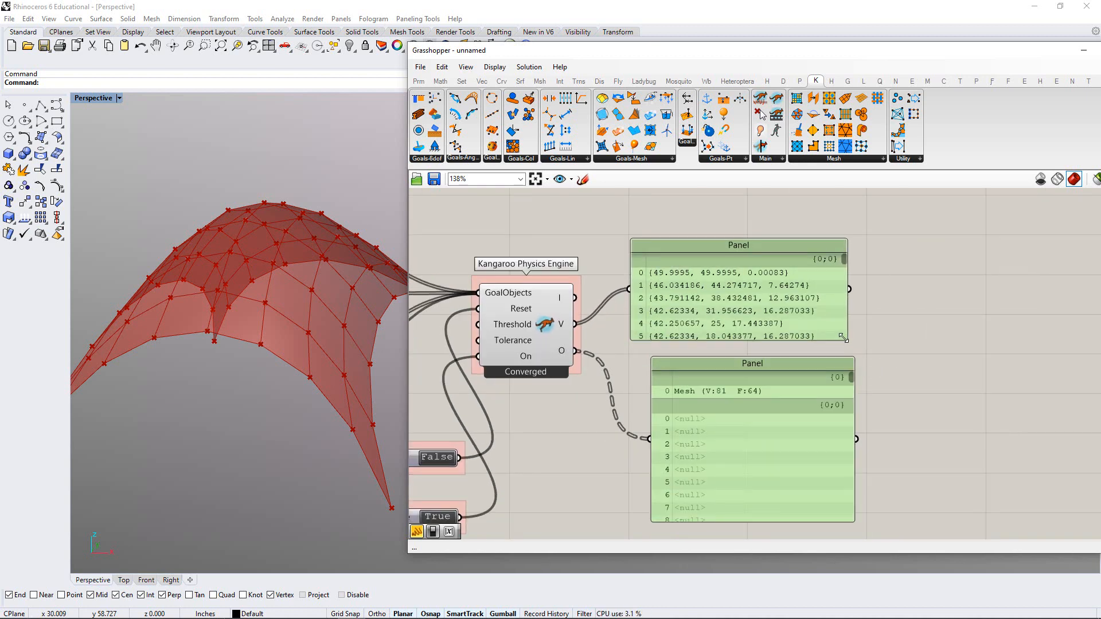
Review the vertex list from the V output and compare it with the data branches from the O output
scroll(845, 296, "down", 9)
scroll(845, 296, "up", 5)
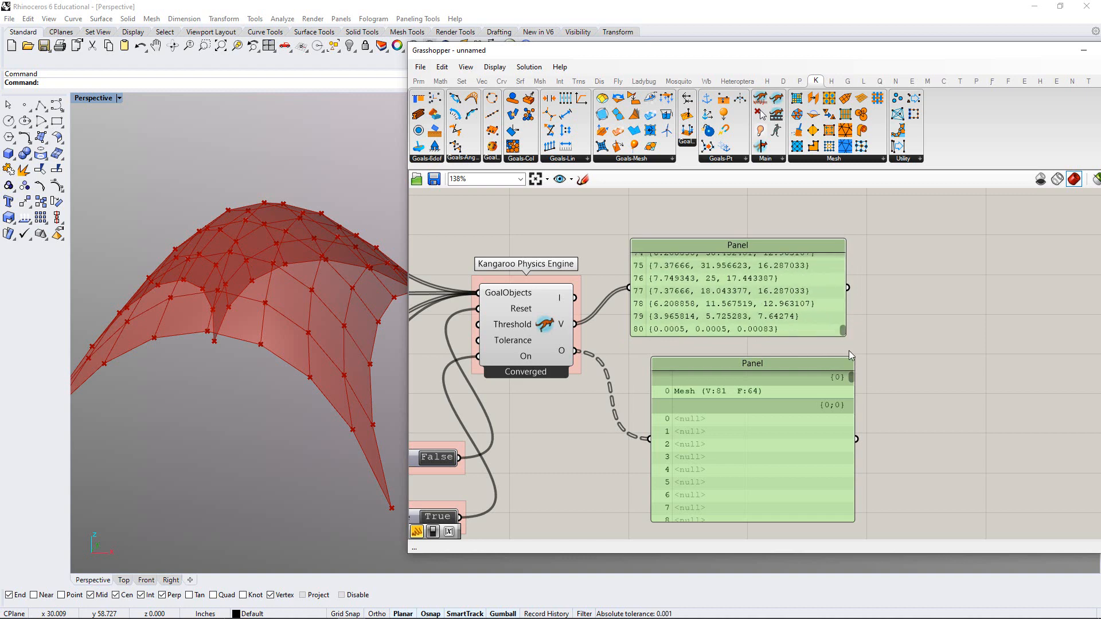
scroll(843, 321, "up", 4)
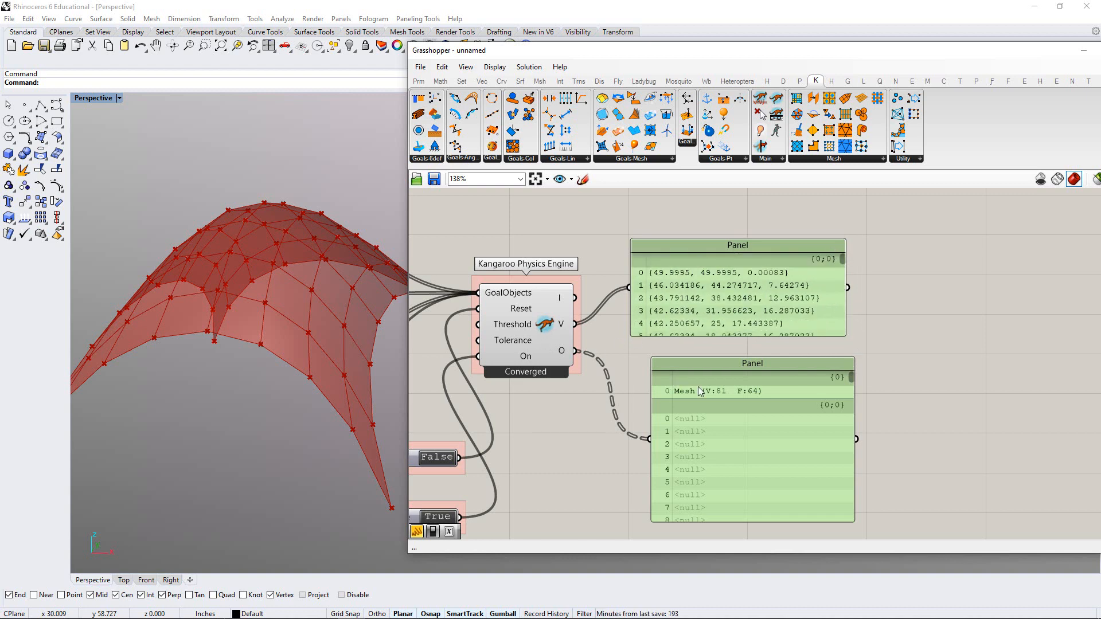
mouse_move(853, 377)
left_mouse_down()
mouse_move(872, 526)
mouse_move(859, 370)
left_mouse_up()
right_click_drag(676, 402, 725, 405)
scroll(637, 413, "up", 2)
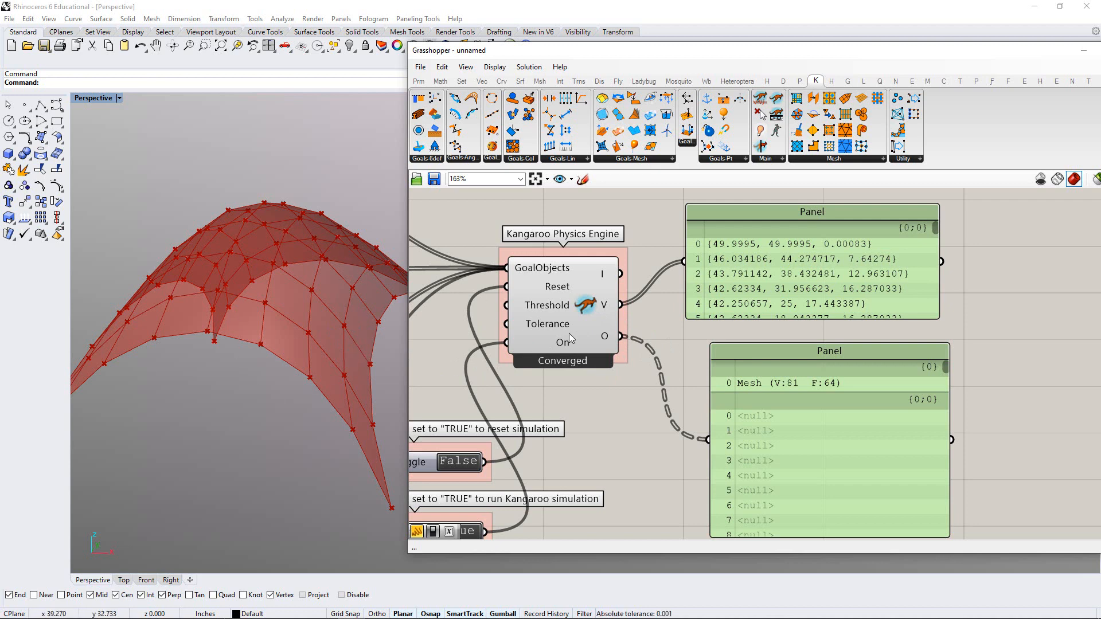
mouse_move(264, 361)
right_mouse_down()
mouse_move(260, 341)
mouse_move(287, 362)
mouse_move(276, 347)
right_mouse_up()
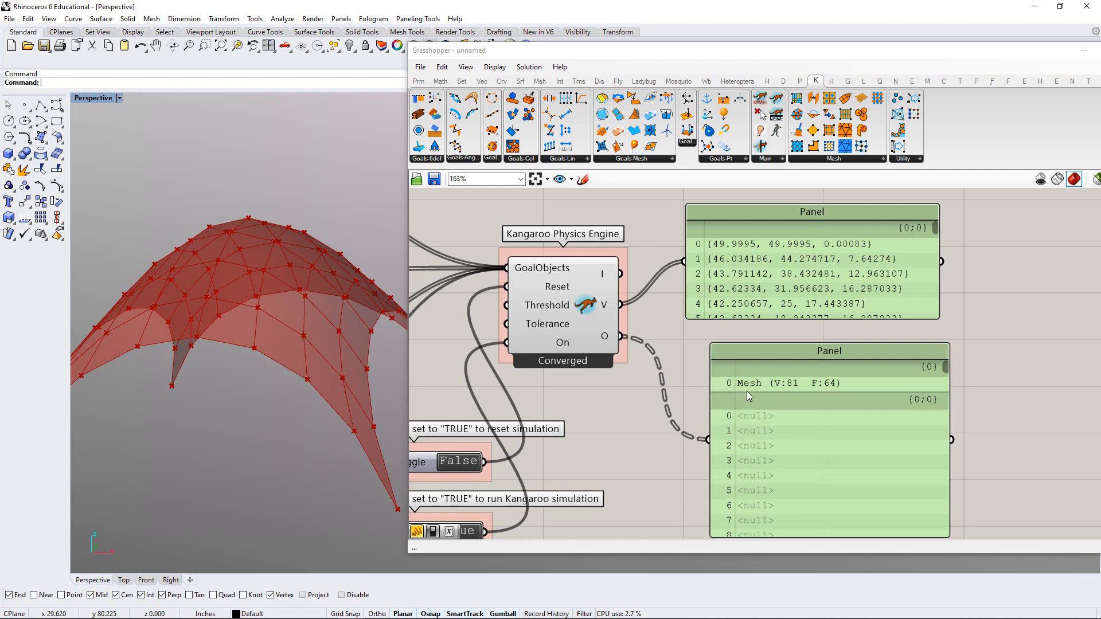
mouse_move(947, 367)
left_mouse_down()
mouse_move(965, 533)
mouse_move(965, 373)
mouse_move(954, 360)
left_mouse_up()
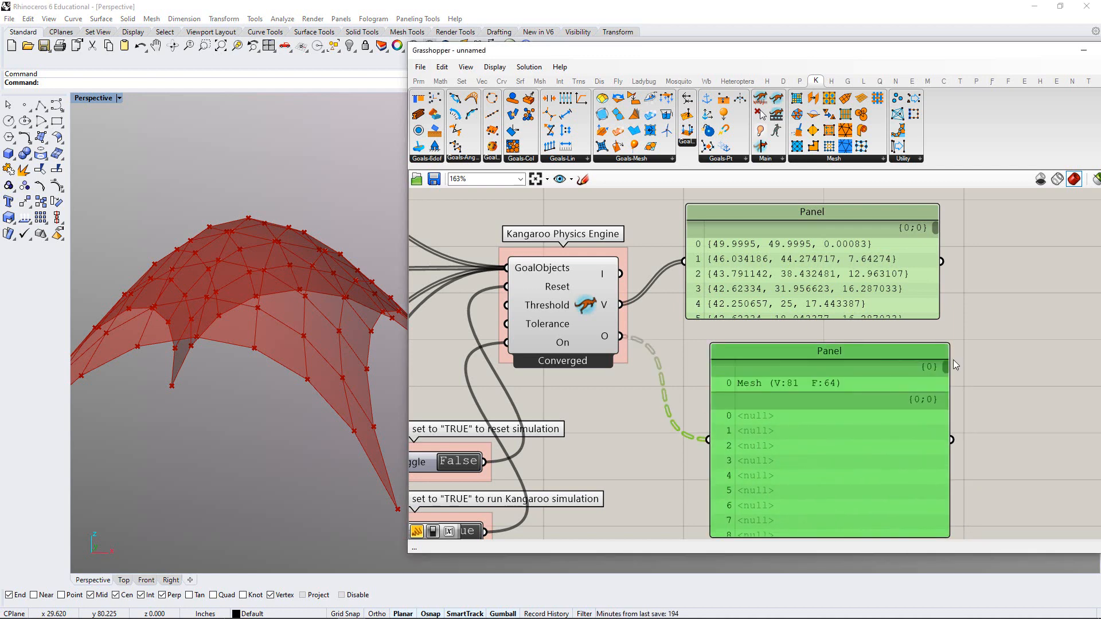
left_click(668, 431)
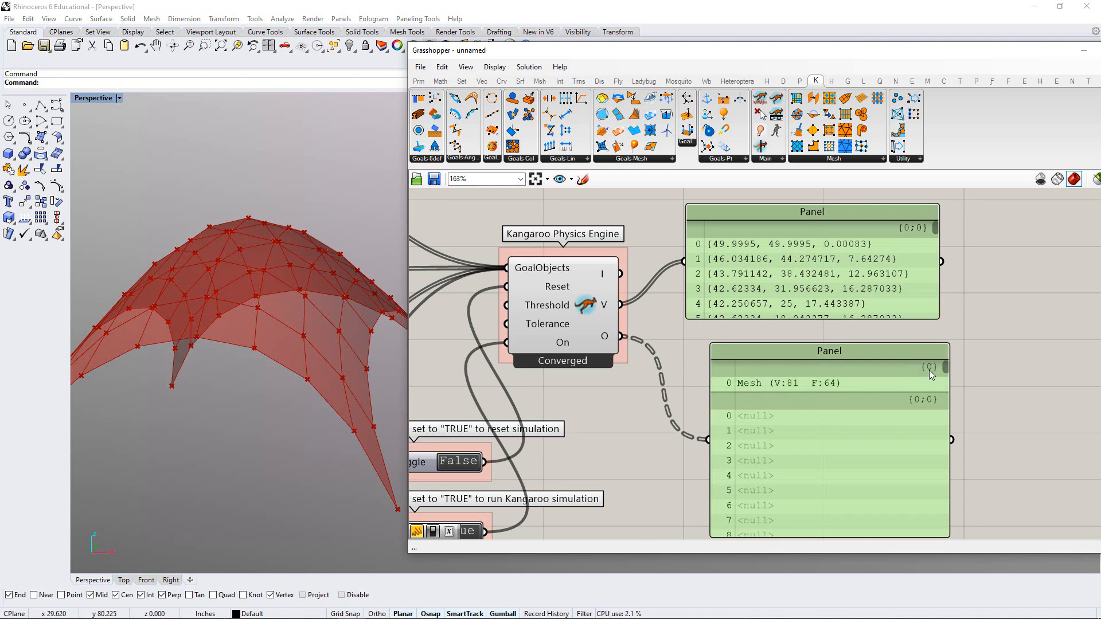
mouse_move(948, 370)
left_mouse_down()
mouse_move(967, 536)
mouse_move(962, 357)
left_mouse_up()
Spread the two output panels apart to make room between them
left_click_drag(781, 405, 800, 411)
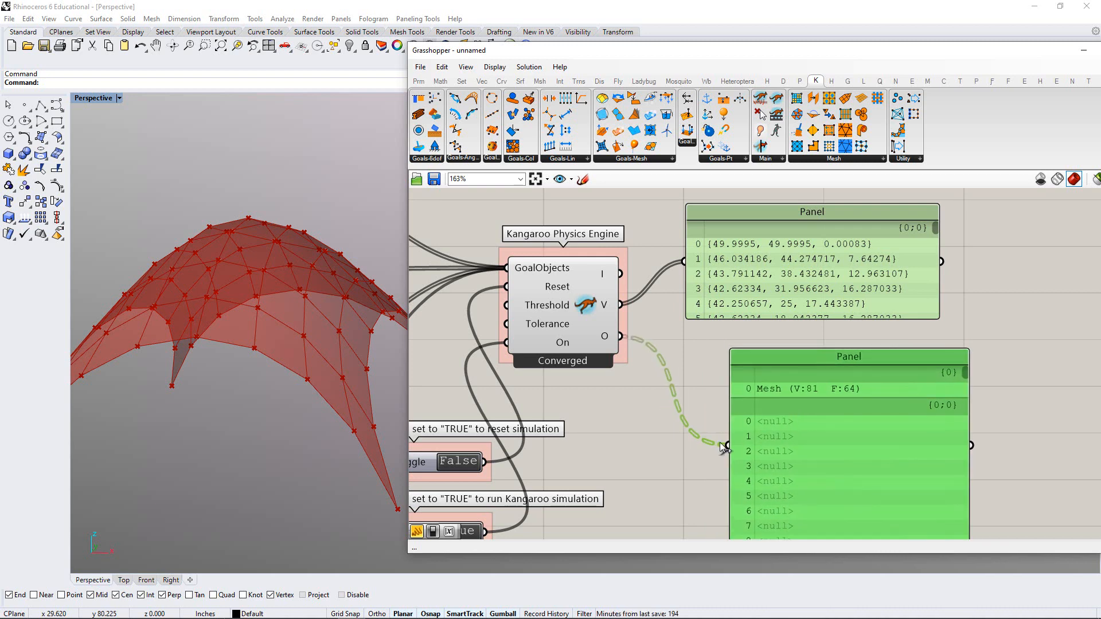
left_click(638, 340)
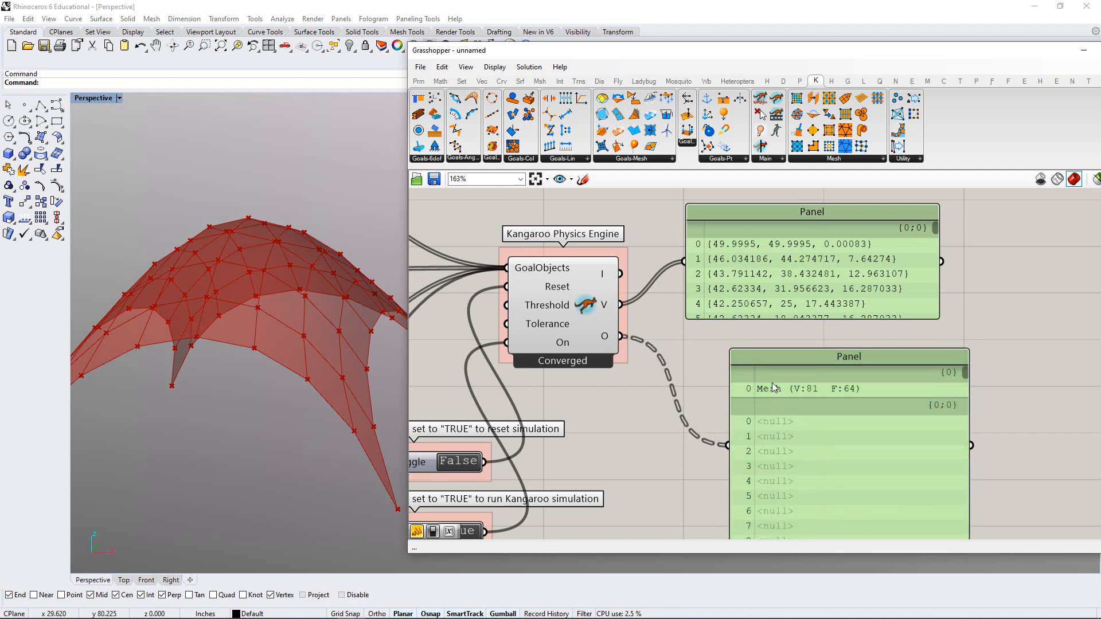
left_click_drag(753, 307, 774, 287)
left_click(740, 340)
left_click_drag(779, 404, 766, 409)
left_click(763, 340)
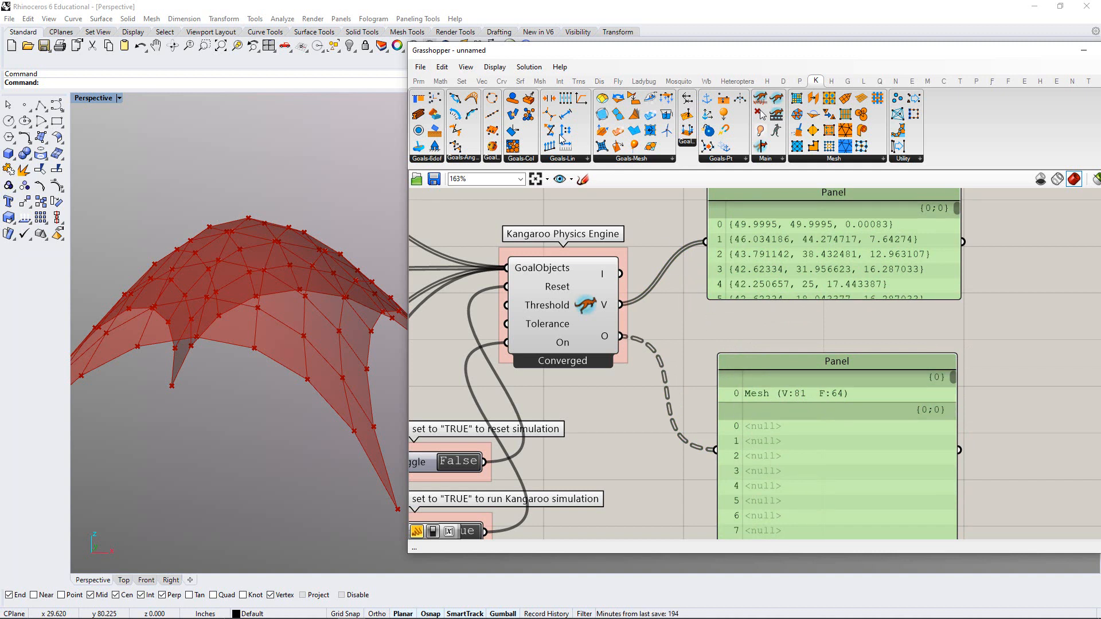
Add a Tree Branch component between the two output panels, shifting the O output panel down to fit it
left_click(463, 83)
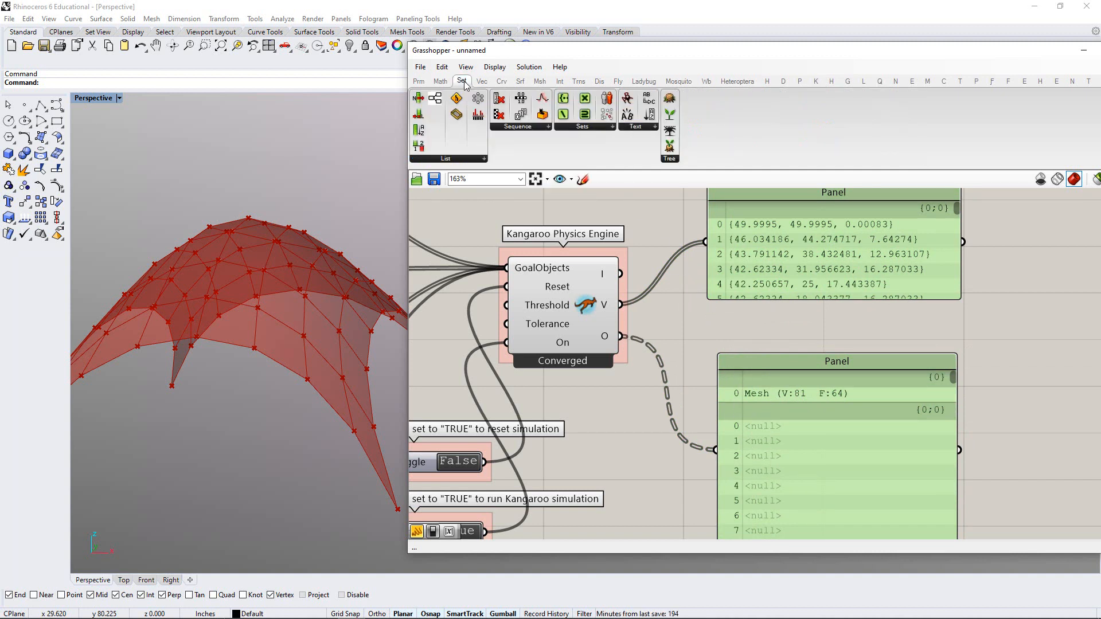
left_click(670, 159)
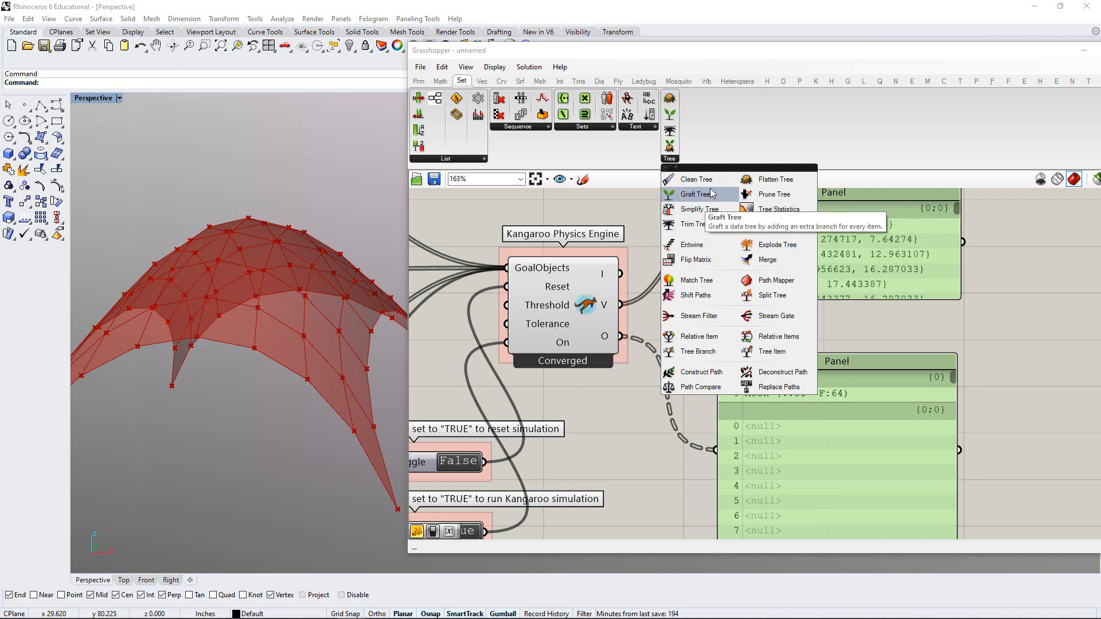
left_click(693, 352)
left_click(755, 347)
left_click_drag(767, 401, 754, 442)
right_click_drag(782, 404, 778, 370)
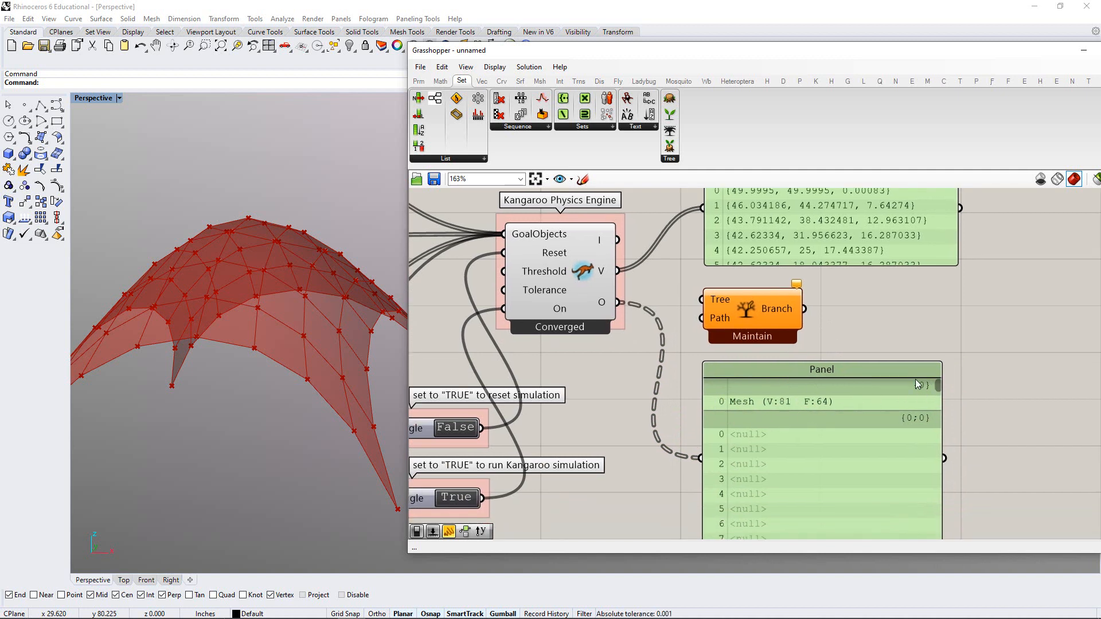
left_click_drag(776, 314, 809, 313)
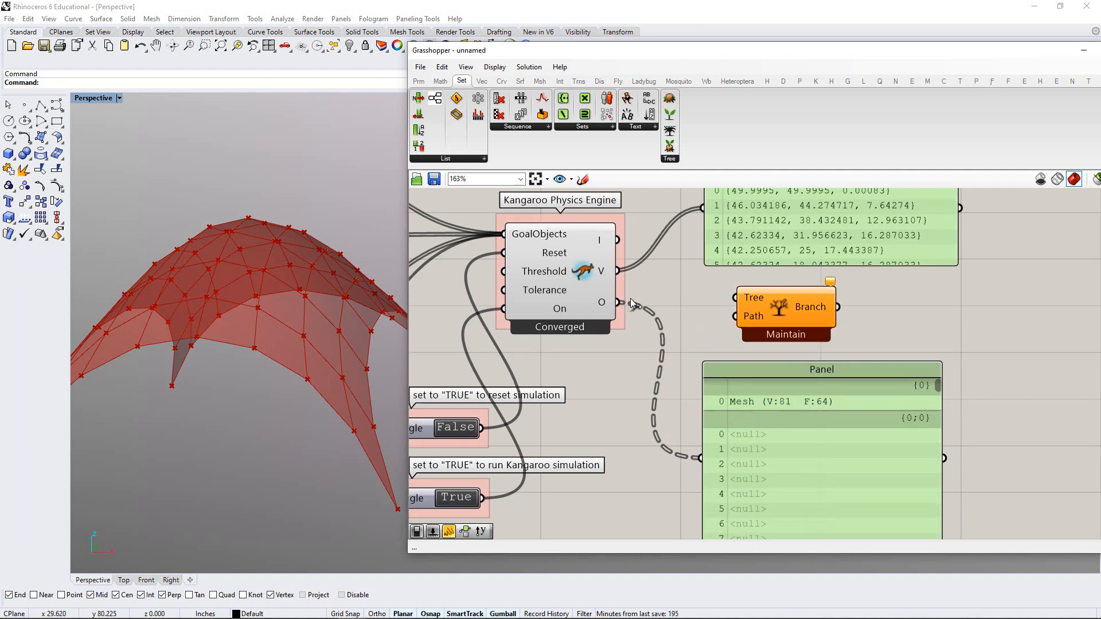
Connect the solver's O output to the Tree input of the Tree Branch component and move the component further from the solver
left_click_drag(619, 302, 825, 302)
left_click(774, 326)
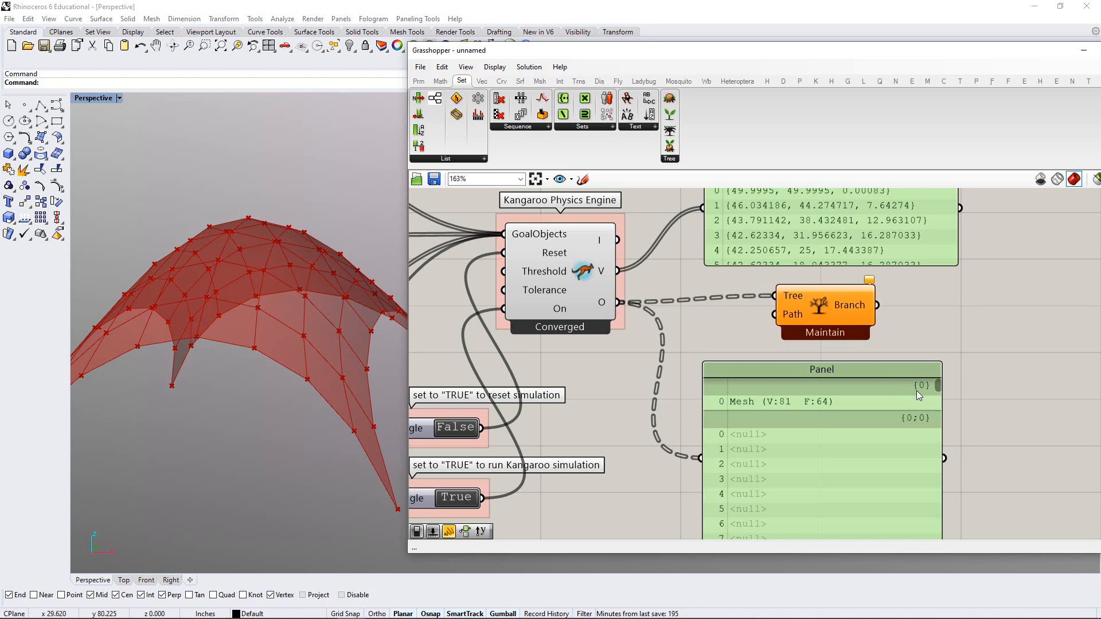
scroll(816, 362, "up", 2)
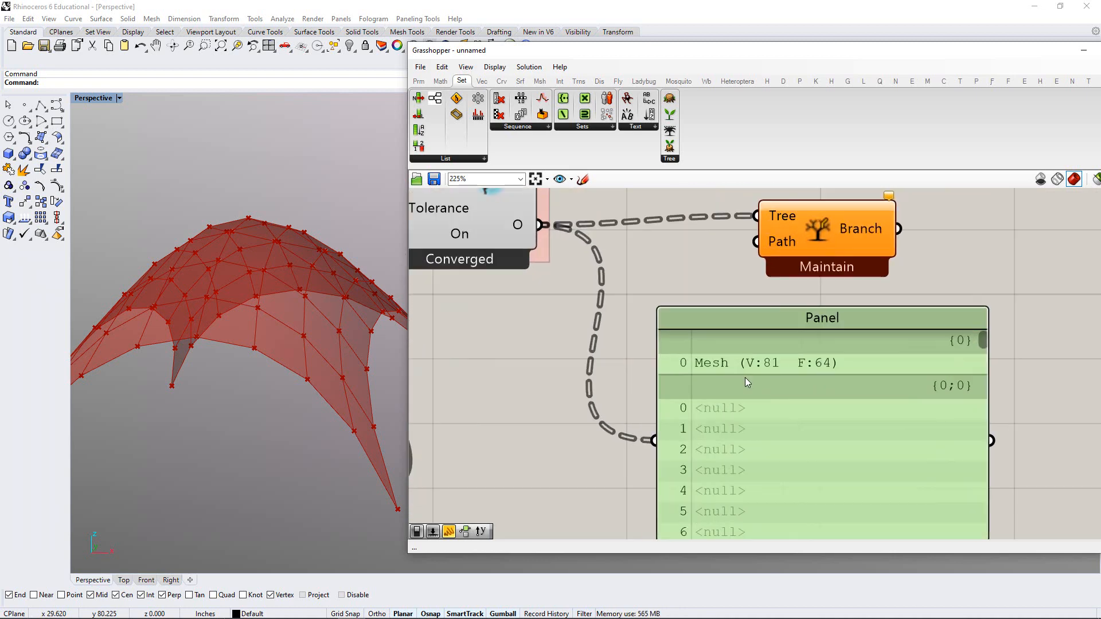
Add a panel containing 0 and connect it to the Path input of the Tree Branch component
right_click_drag(746, 386, 721, 376)
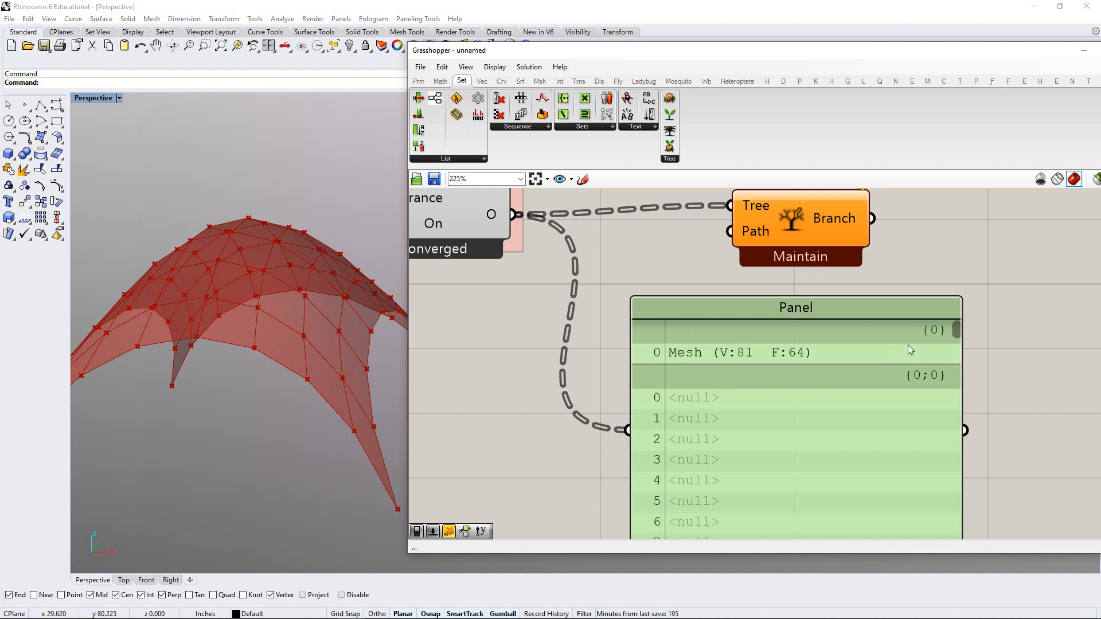
right_click_drag(757, 189, 781, 321)
right_click_drag(787, 257, 723, 332)
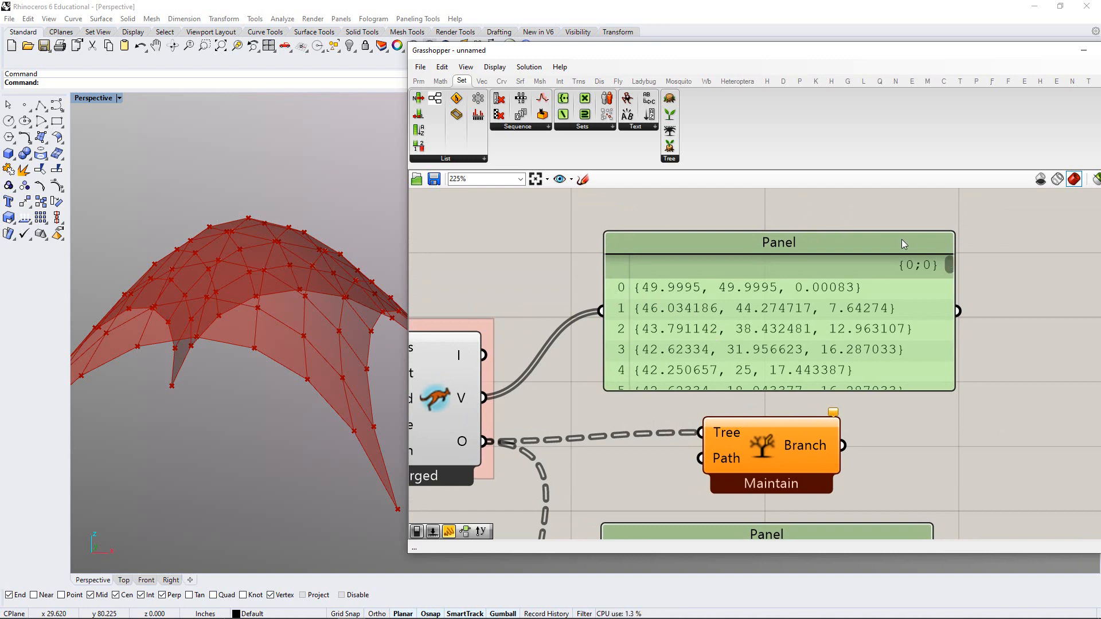
right_click_drag(740, 339, 791, 237)
right_click_drag(881, 395, 881, 376)
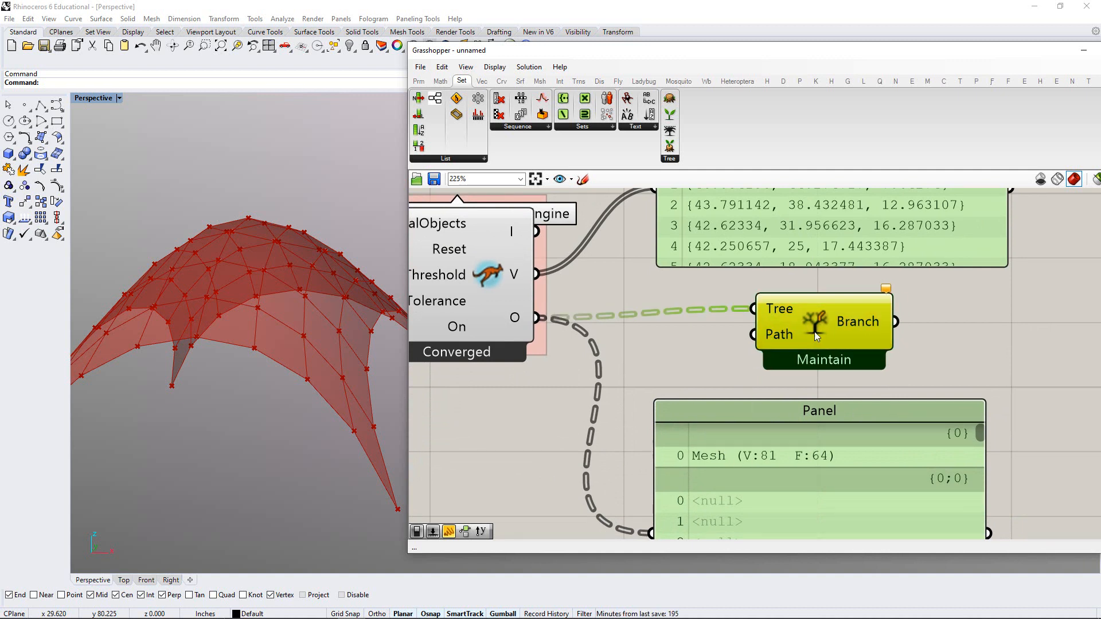
left_click_drag(814, 332, 830, 332)
double_click(742, 356)
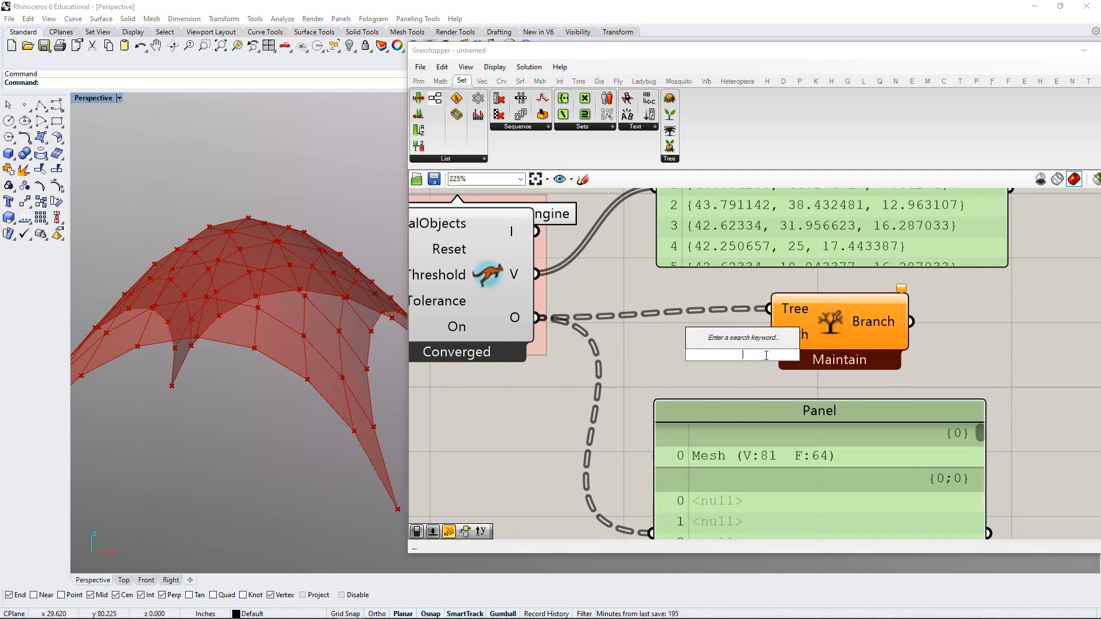
type("\"0")
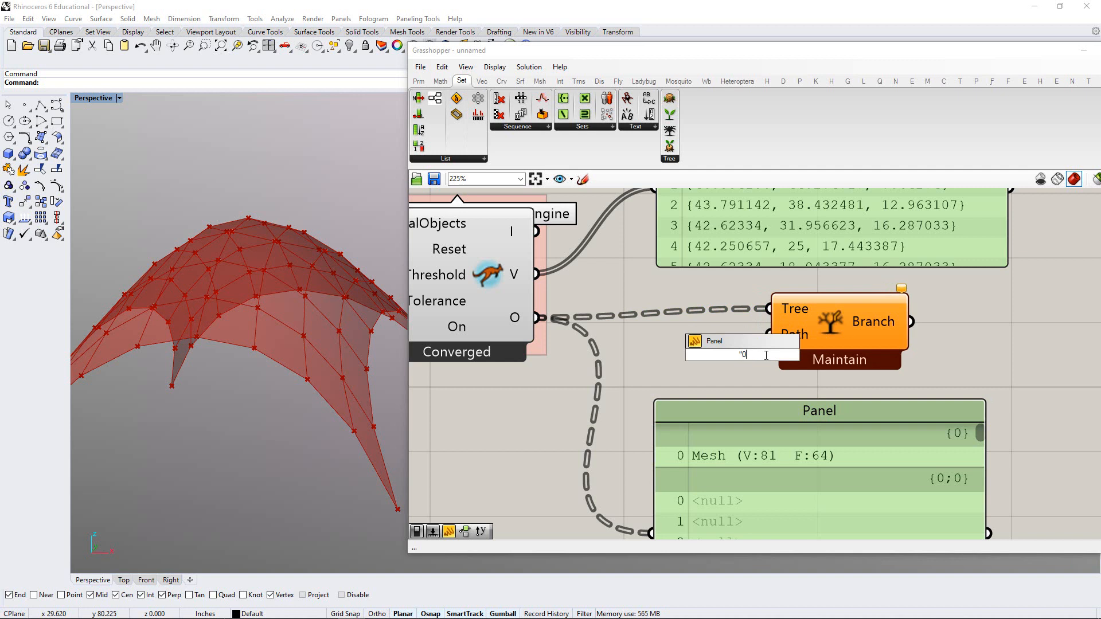
key("Return")
left_click_drag(746, 345, 769, 334)
right_click_drag(847, 337, 833, 335)
left_click(833, 335)
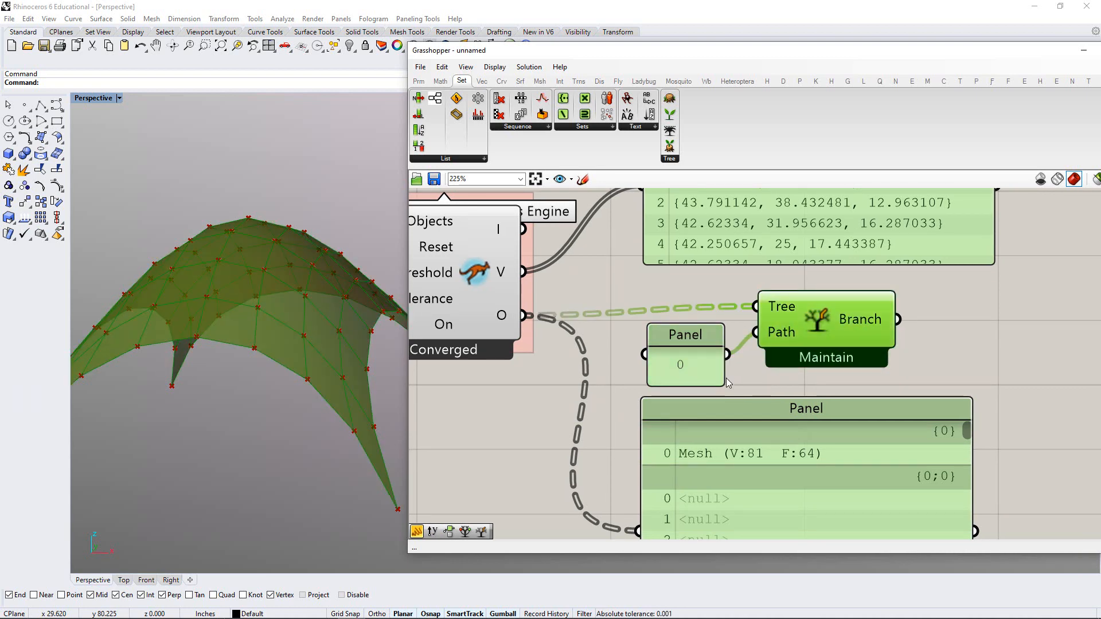
Move the solver's O output panel further below the Tree Branch component to make room
scroll(779, 373, "down", 3)
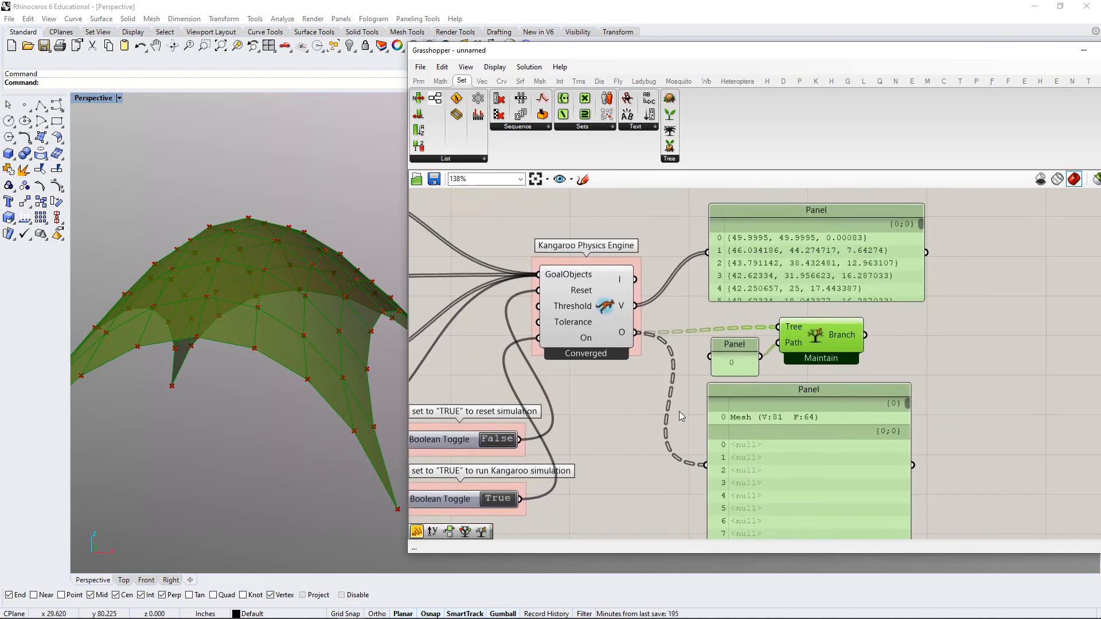
left_click(650, 373)
left_click(823, 340)
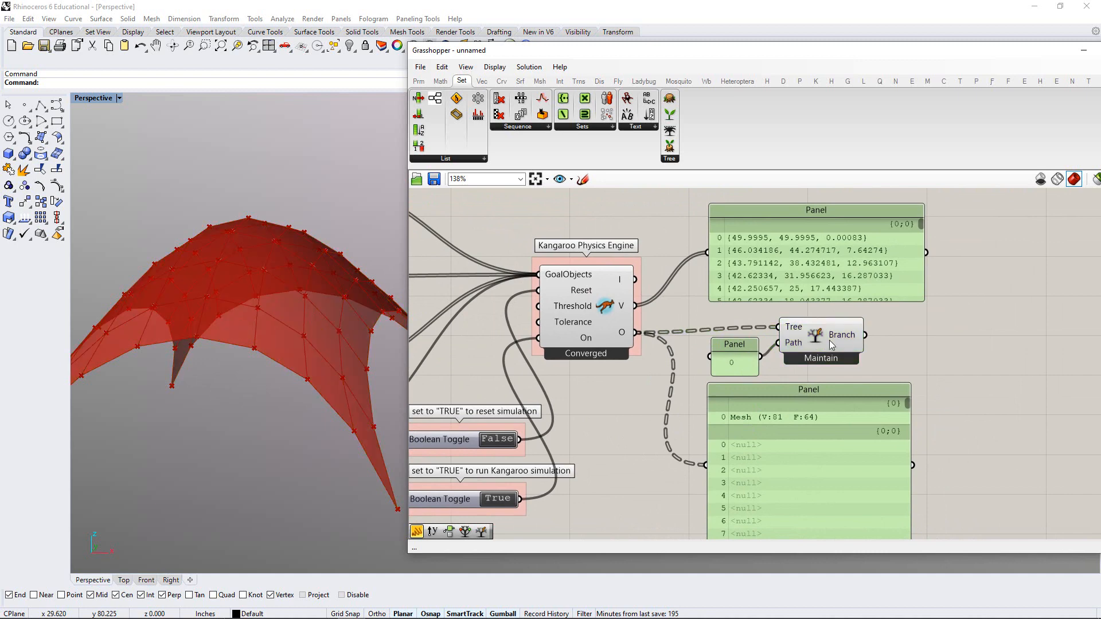
left_click_drag(815, 392, 813, 432)
left_click(791, 383)
right_click_drag(791, 383, 775, 403)
scroll(764, 407, "up", 2)
Group the Tree Branch component with its path panel and shift the group slightly away from the solver
left_click_drag(799, 369, 797, 377)
left_click_drag(880, 403, 848, 394)
left_click_drag(775, 376, 667, 314)
key("ctrl+g")
left_click(832, 404)
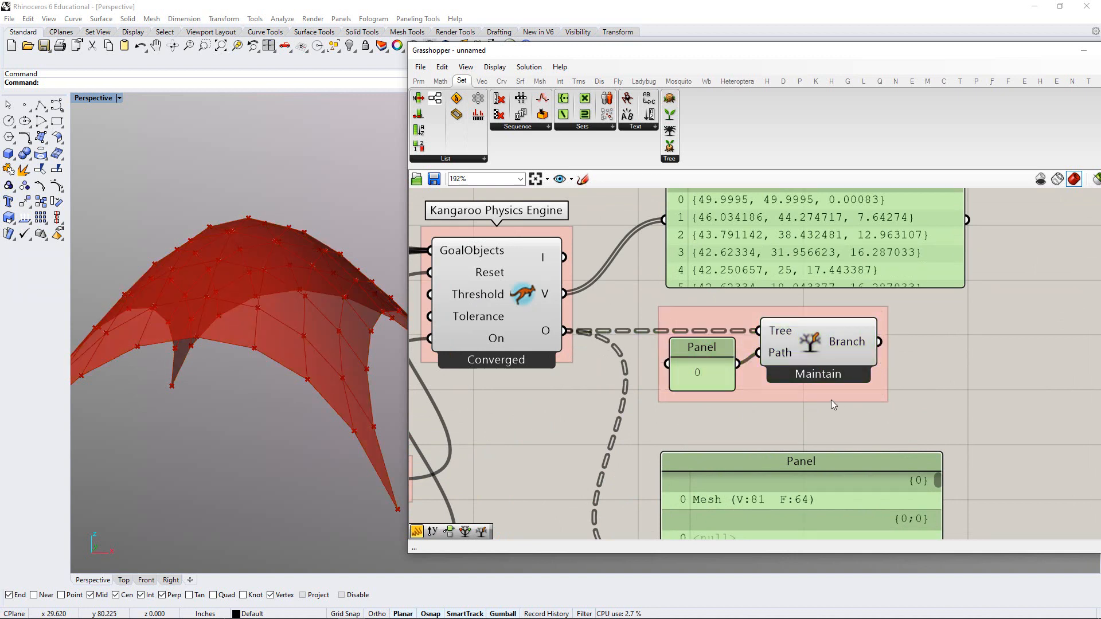
left_click_drag(823, 389, 840, 405)
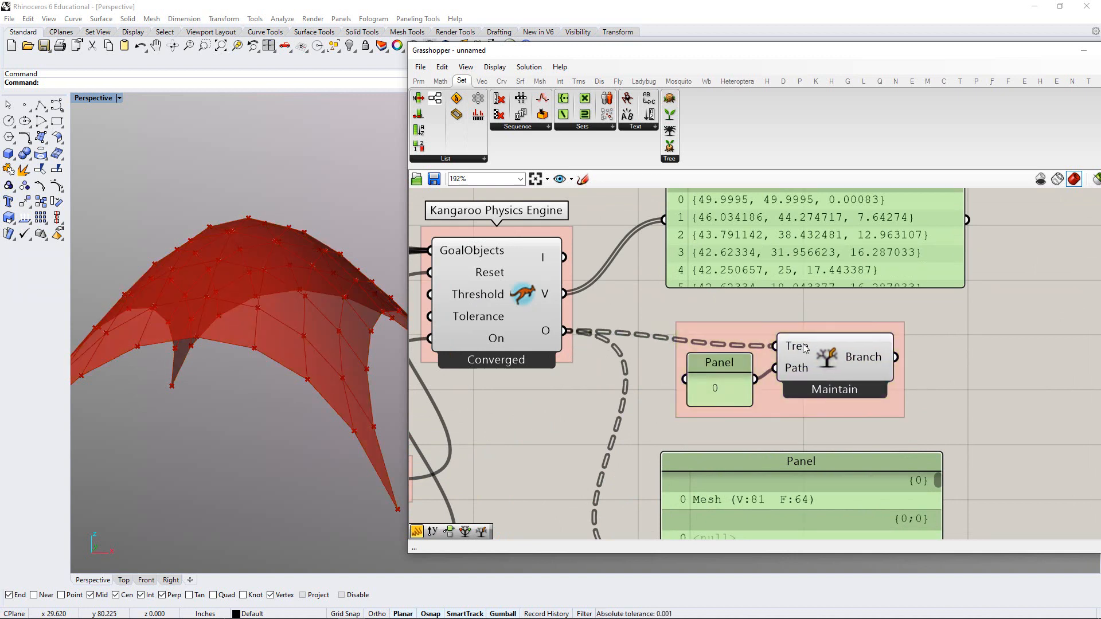
Label the Tree Branch group EXTRACT MESH
right_click(754, 332)
type("EX")
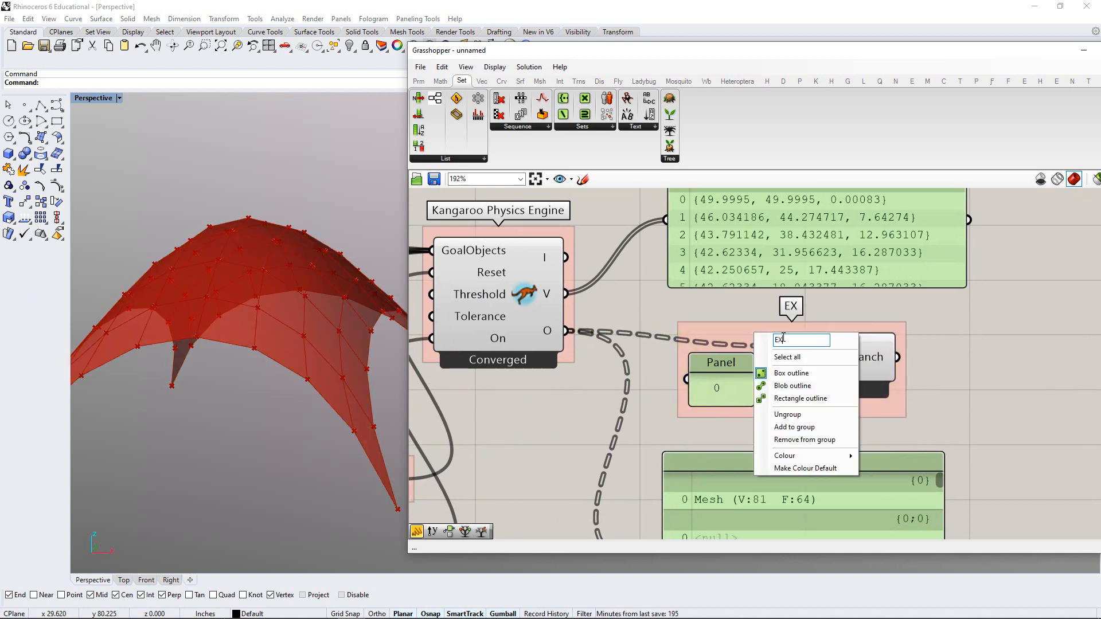
type("TRA")
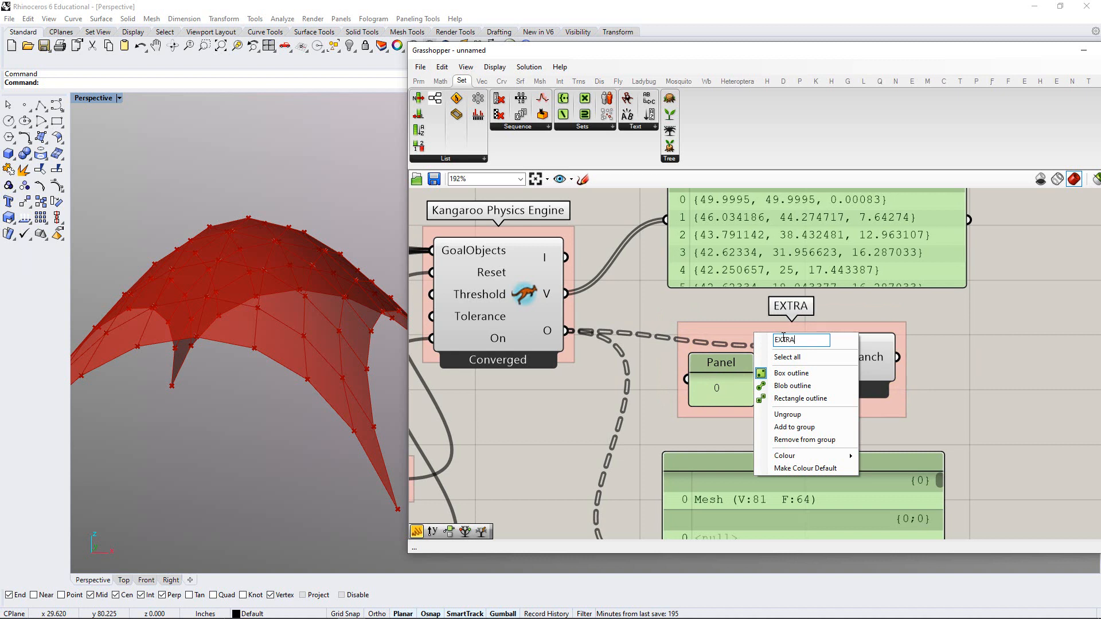
type("CT MESH")
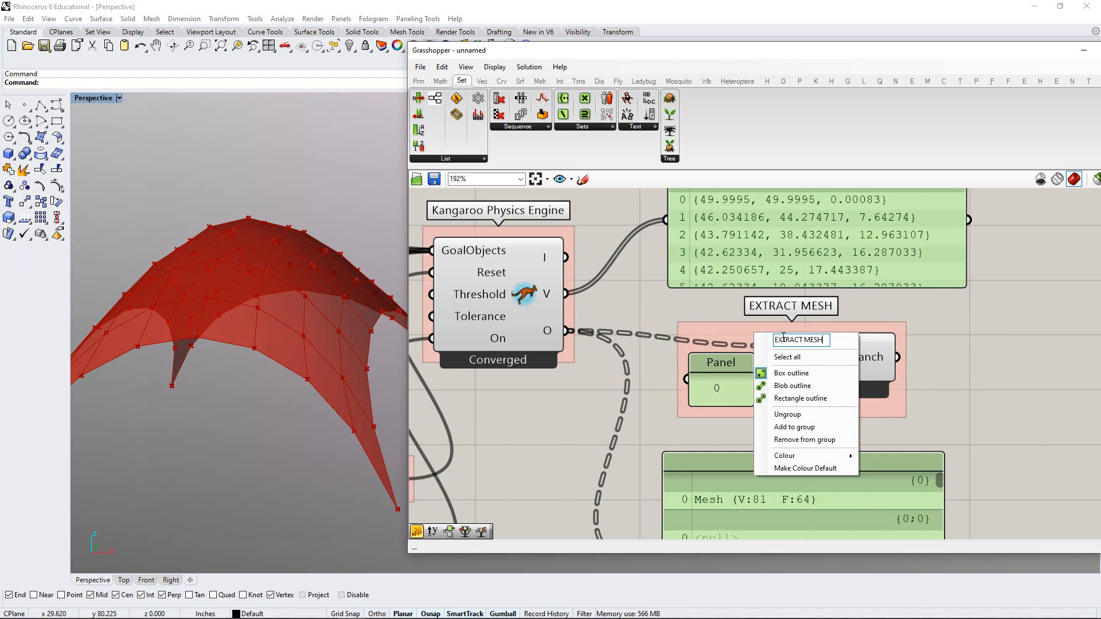
left_click(919, 342)
right_click_drag(662, 315, 724, 330)
scroll(711, 330, "down", 1)
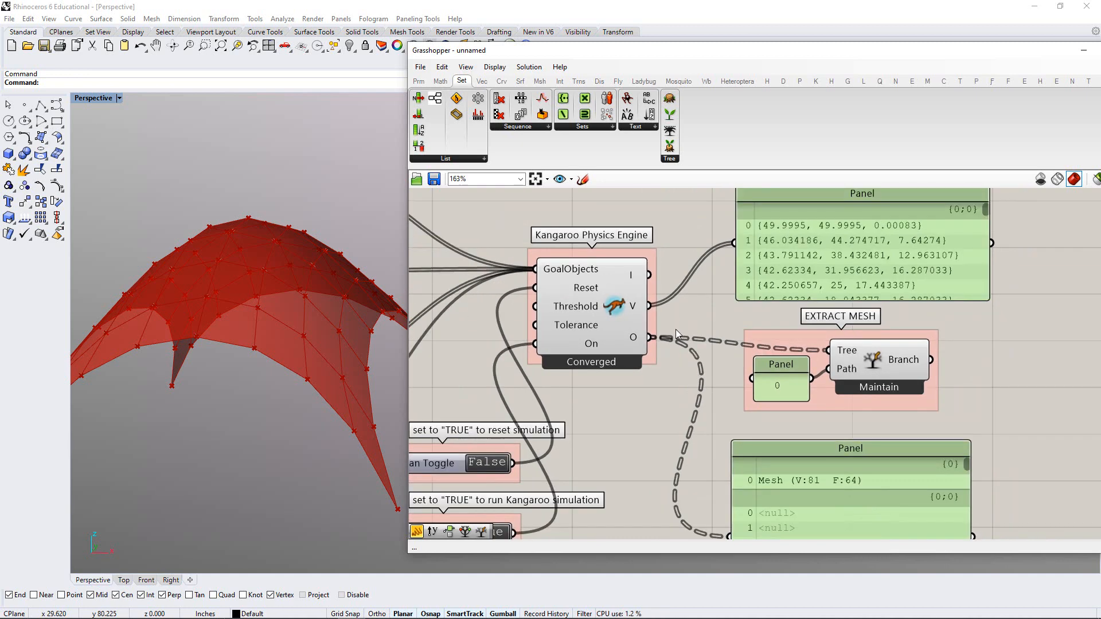
Turn off the preview of the Kangaroo solver component and inspect the mesh in the Perspective viewport
left_click_drag(609, 311, 608, 307)
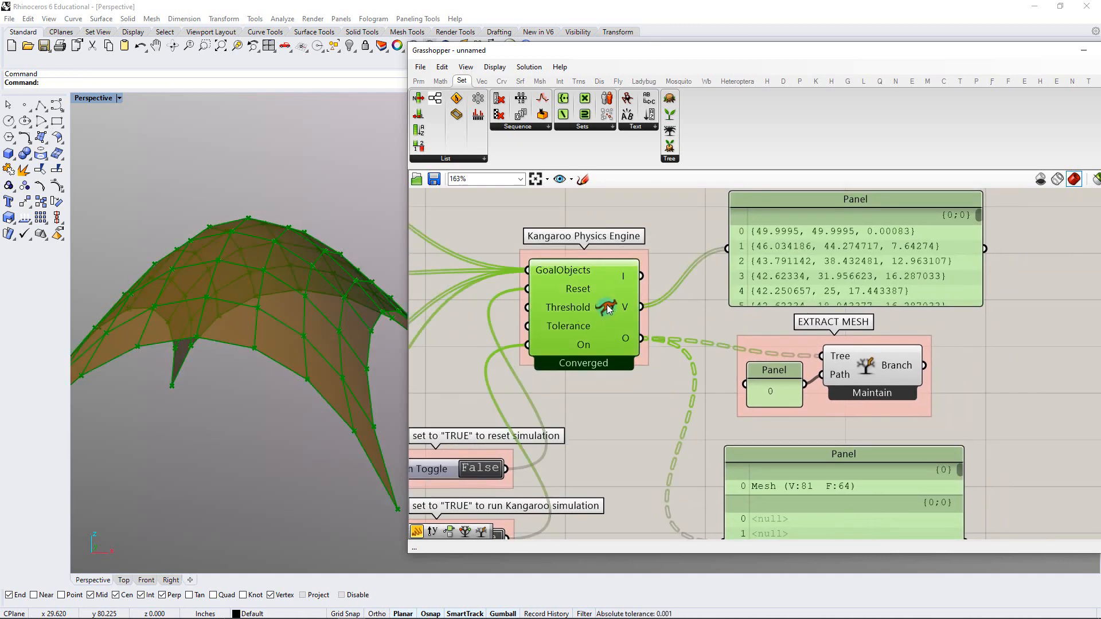
right_click(609, 310)
left_click(630, 408)
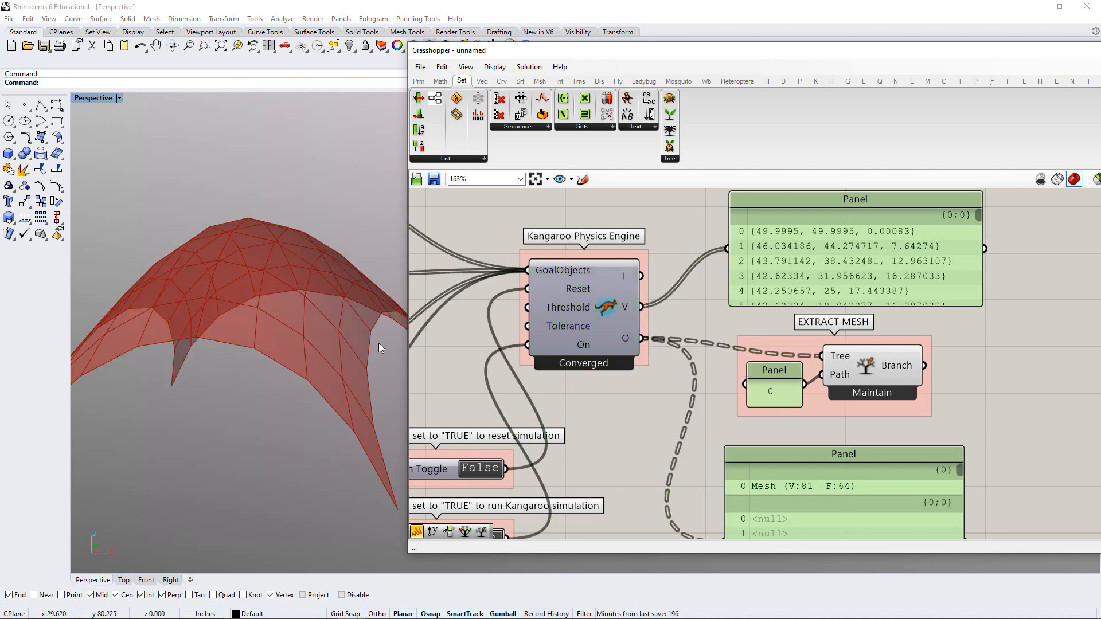
right_click_drag(318, 328, 263, 342)
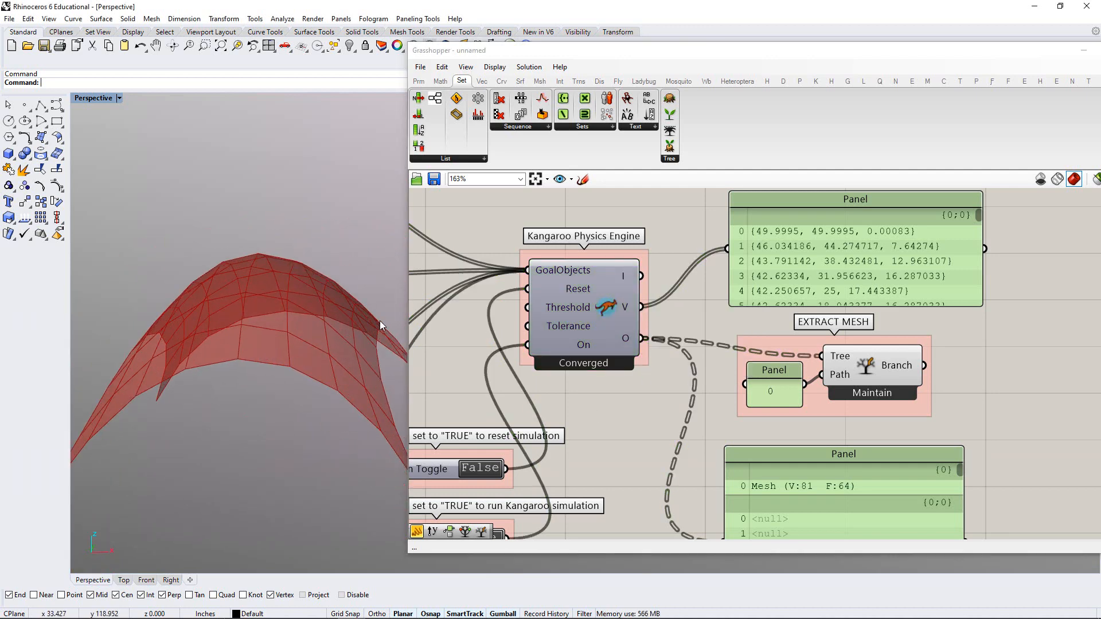
Add a Wind goal from the Kangaroo mesh goals and place it below the SPRING FORCE group
right_click_drag(720, 422, 740, 401)
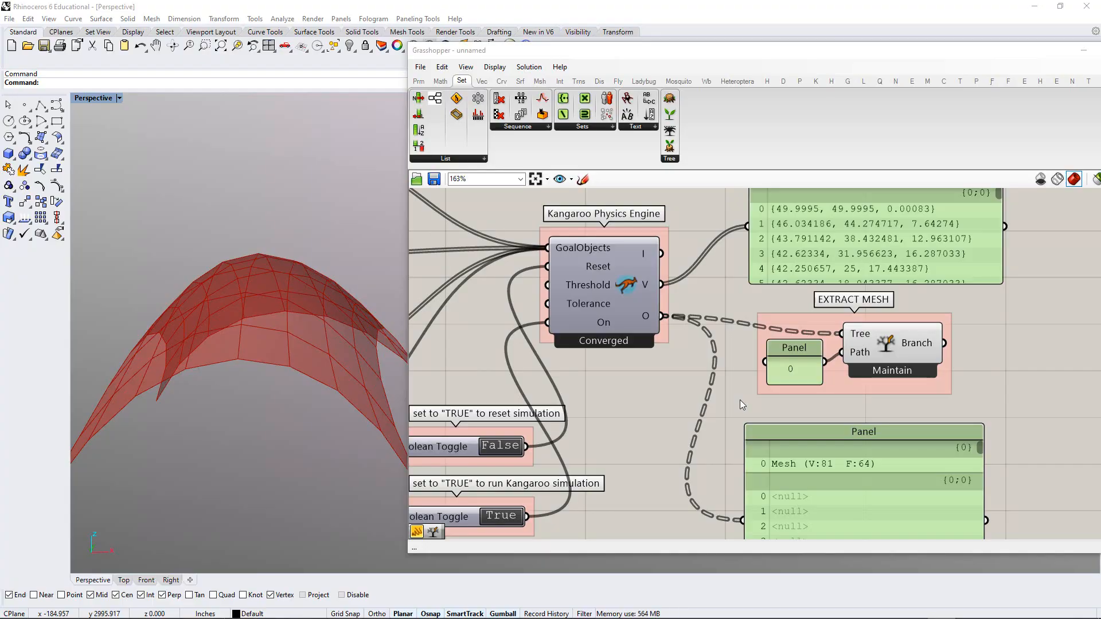
left_click(815, 83)
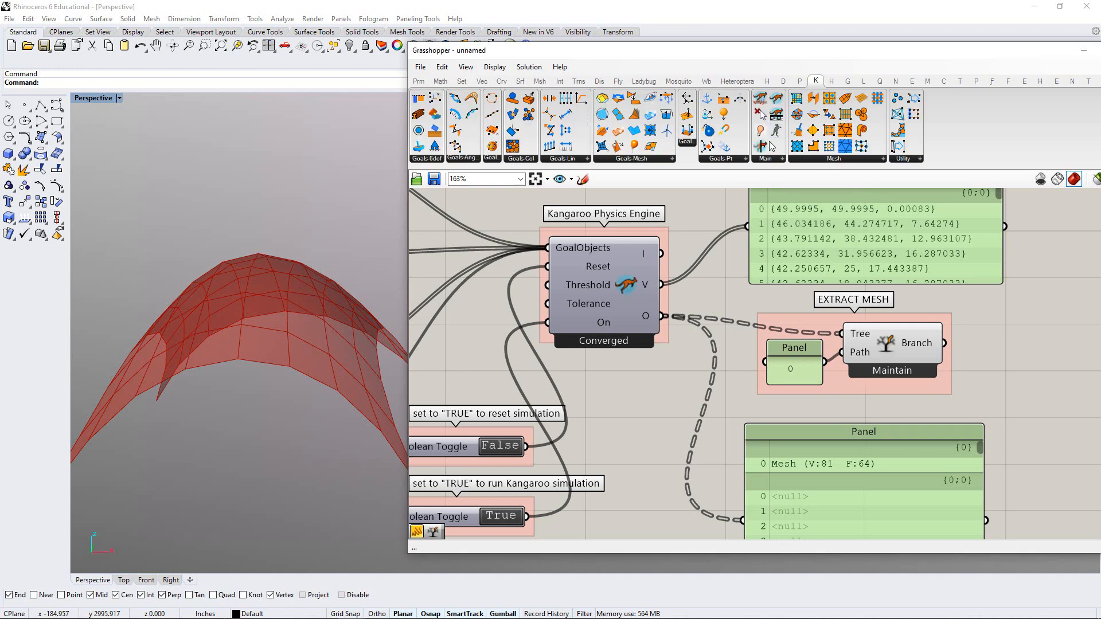
left_click(639, 161)
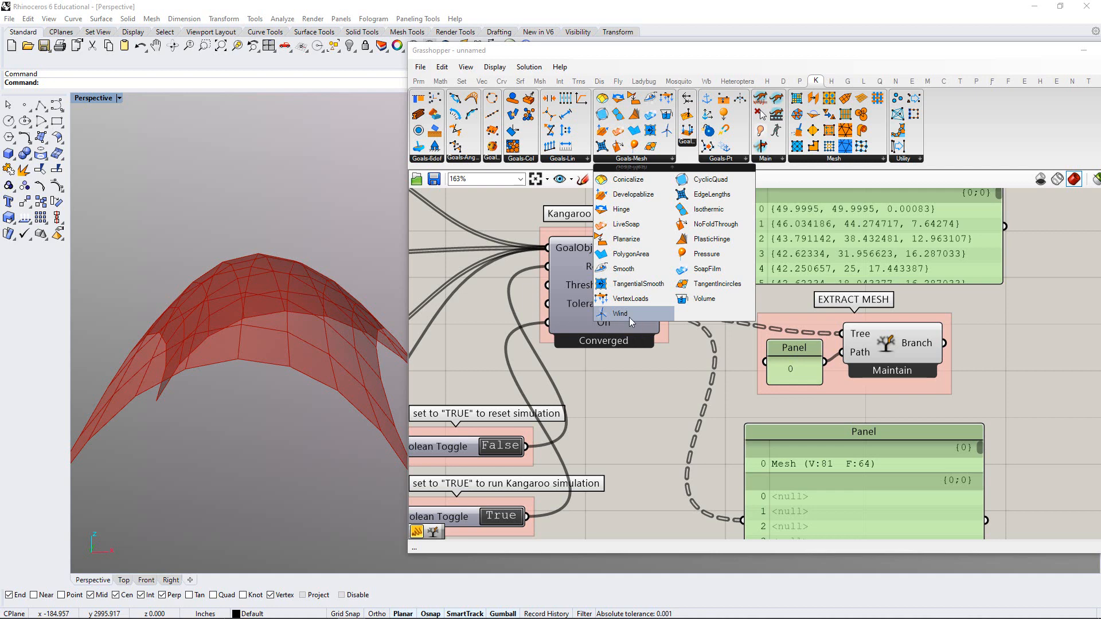
left_click(629, 317)
left_click(655, 429)
right_click_drag(719, 404, 944, 327)
left_click_drag(869, 356, 869, 387)
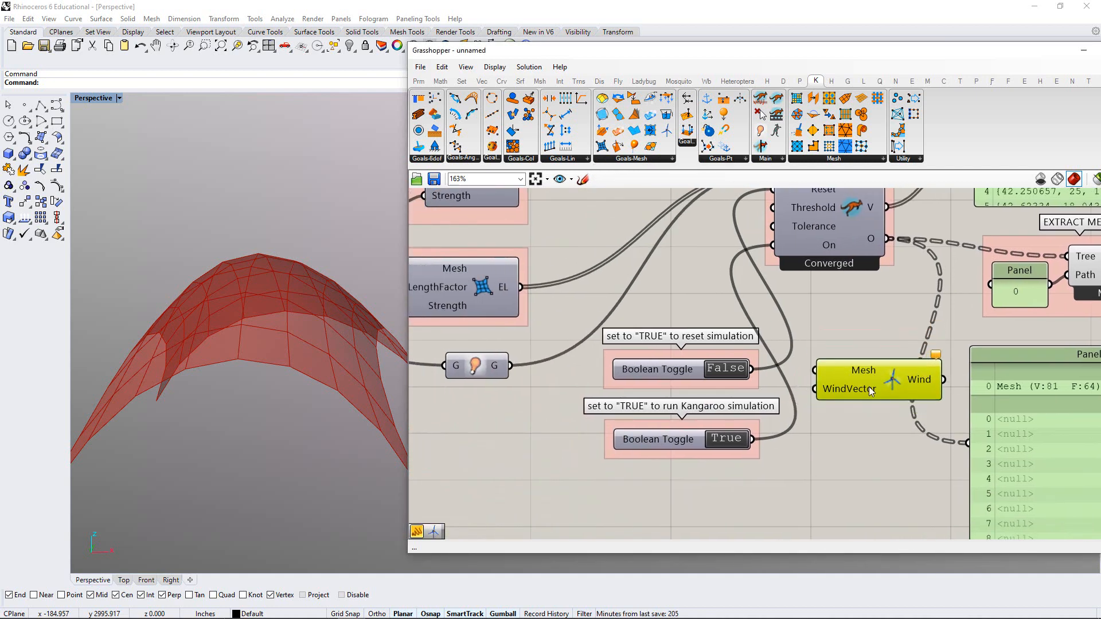
scroll(697, 408, "down", 5)
scroll(689, 418, "up", 4)
left_click(641, 402)
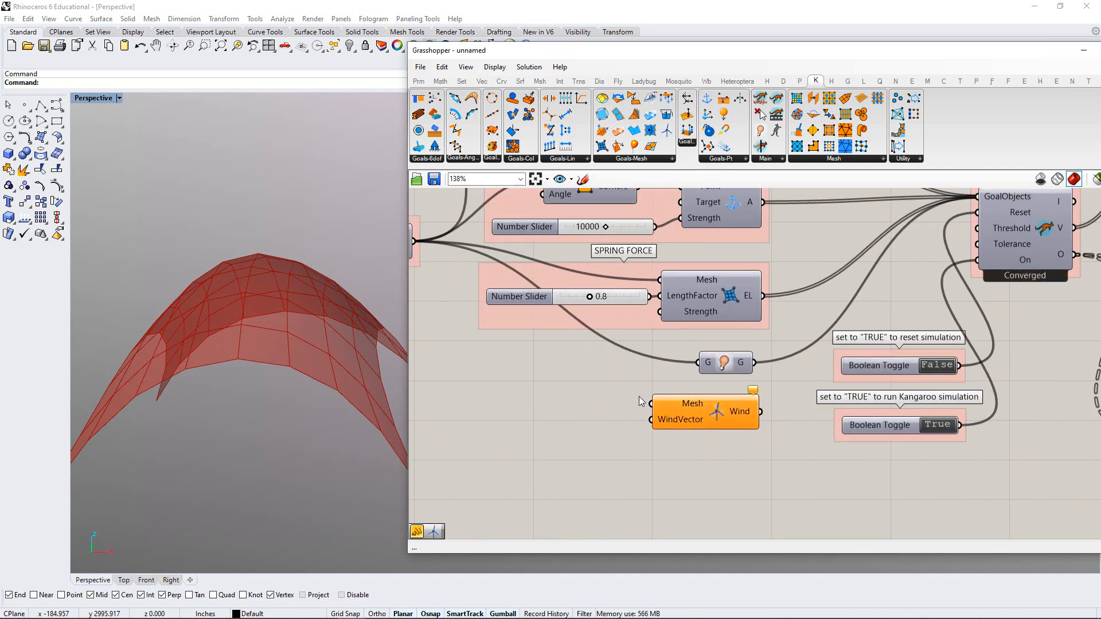
Connect the subdivided mesh output to the Mesh input of the Wind goal
right_click_drag(641, 402, 661, 460)
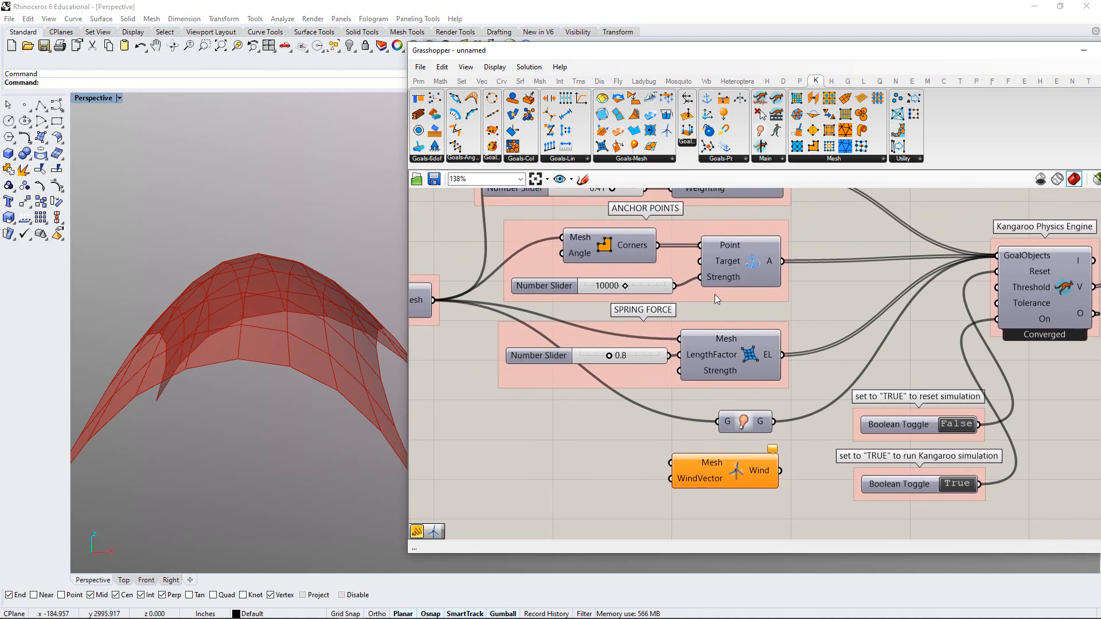
right_click_drag(653, 433, 744, 388)
scroll(751, 453, "up", 2)
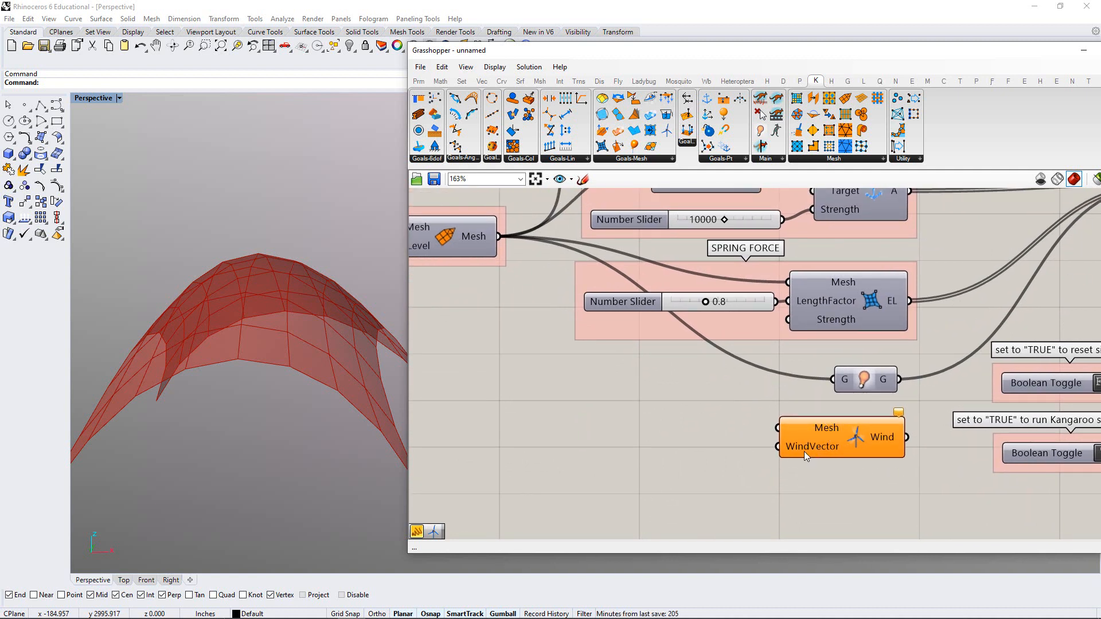
mouse_move(804, 450)
left_click_drag(500, 236, 796, 428)
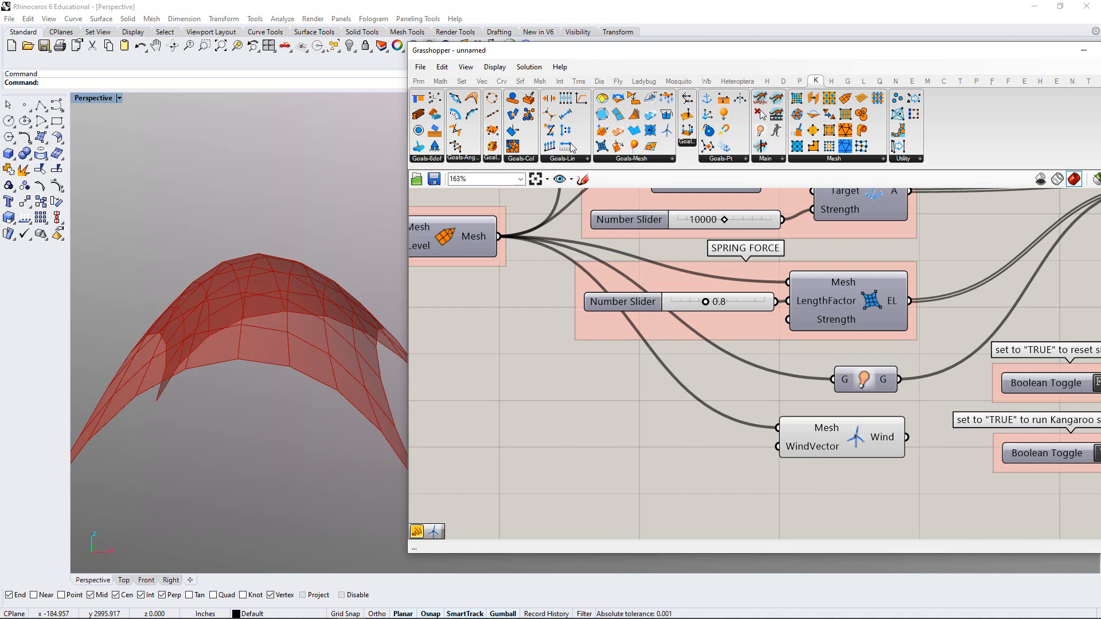
Add a Unit Y vector component and position it beside the Wind goal's WindVector input
left_click(485, 82)
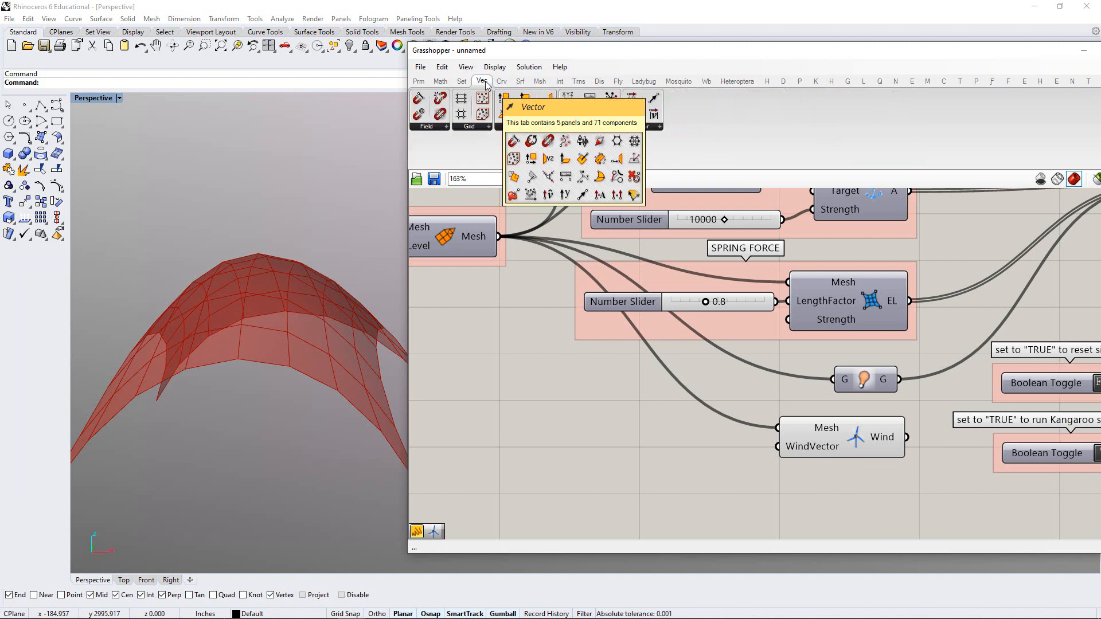
left_click(645, 129)
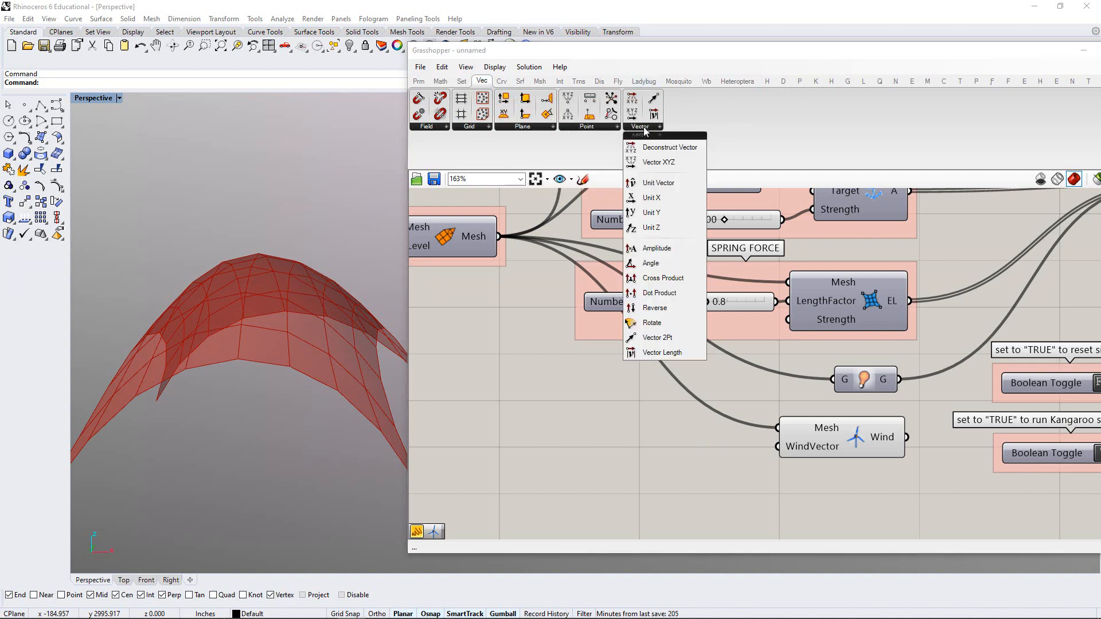
left_click(657, 218)
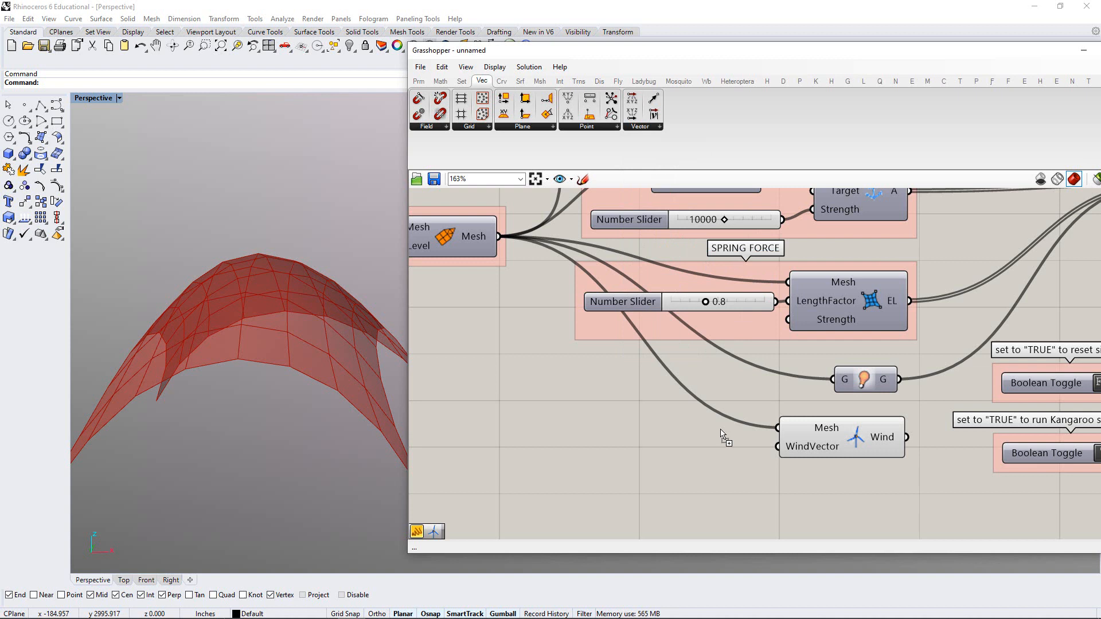
left_click(669, 473)
left_click_drag(669, 473, 711, 473)
left_click(710, 473)
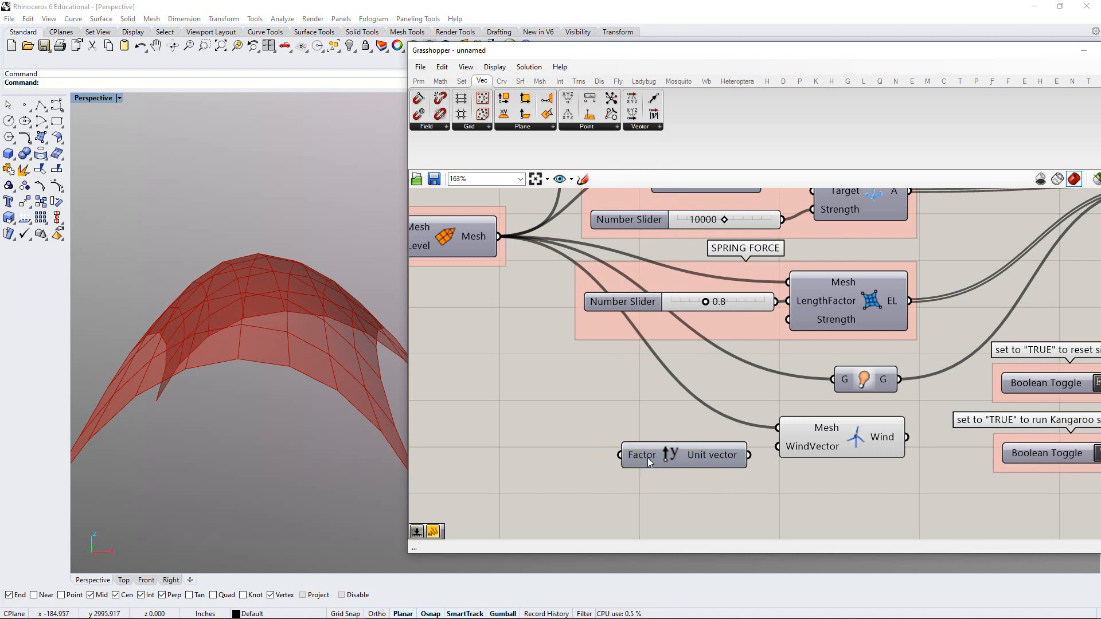
Drive the Unit Y factor with a number slider ranging from 0.1 to 0.5, and connect the unit vector to WindVector
mouse_move(639, 461)
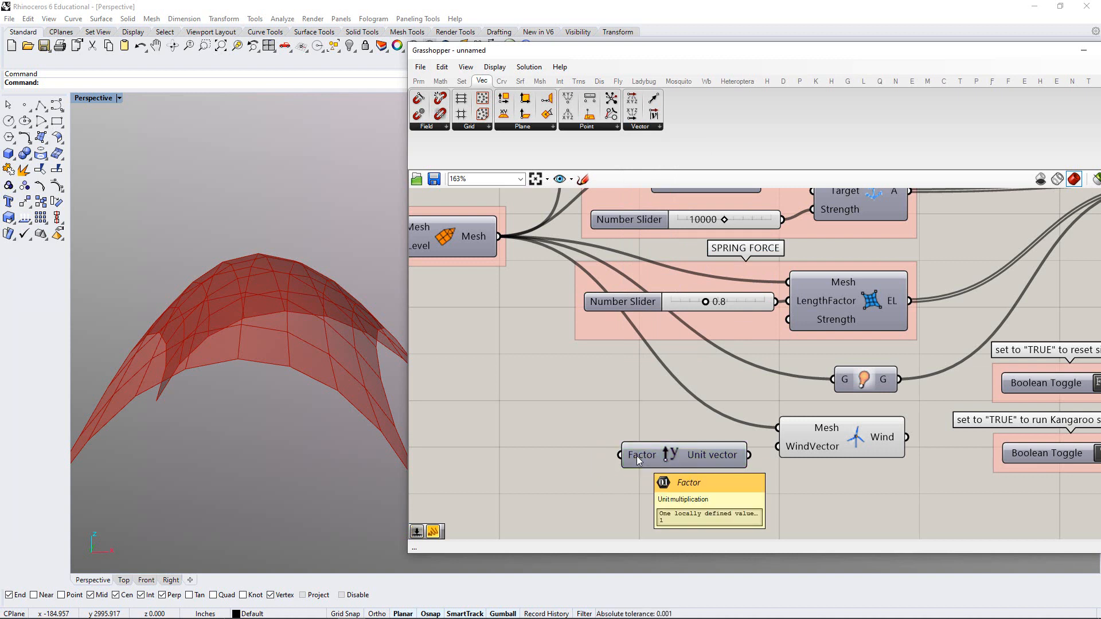
double_click(553, 468)
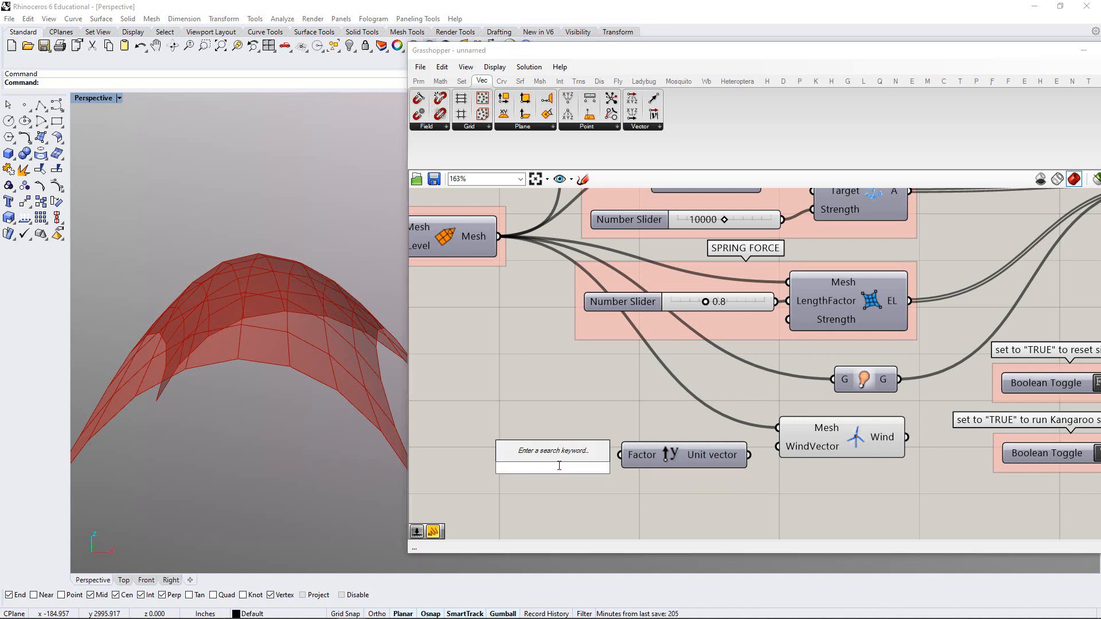
type(".1<5")
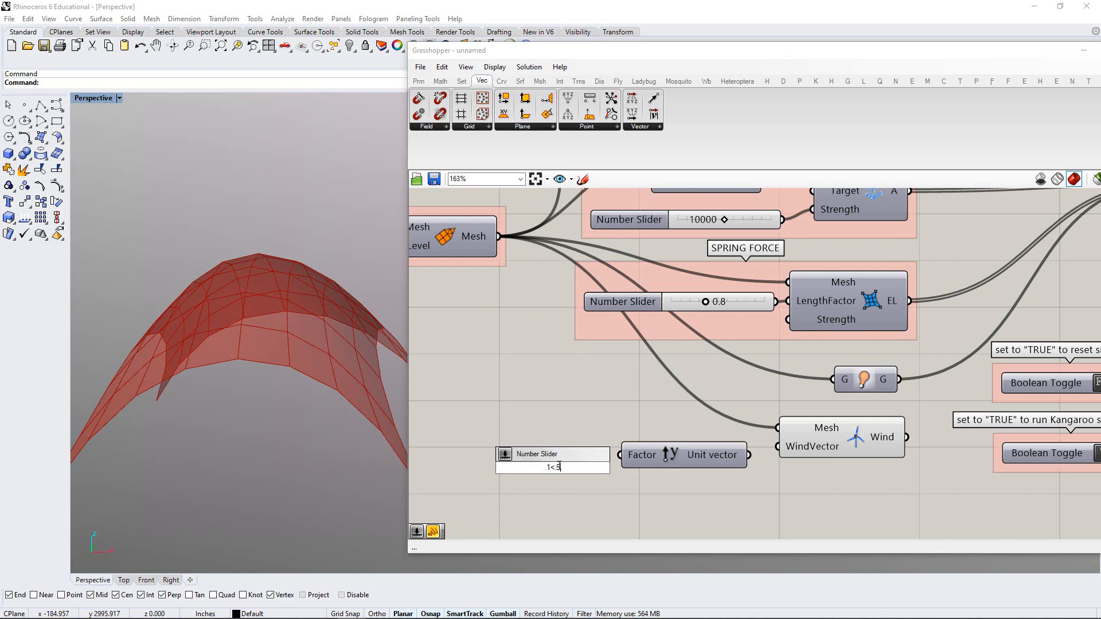
key("Return")
left_click_drag(626, 471, 575, 456)
left_click(599, 486)
left_click_drag(749, 455, 778, 446)
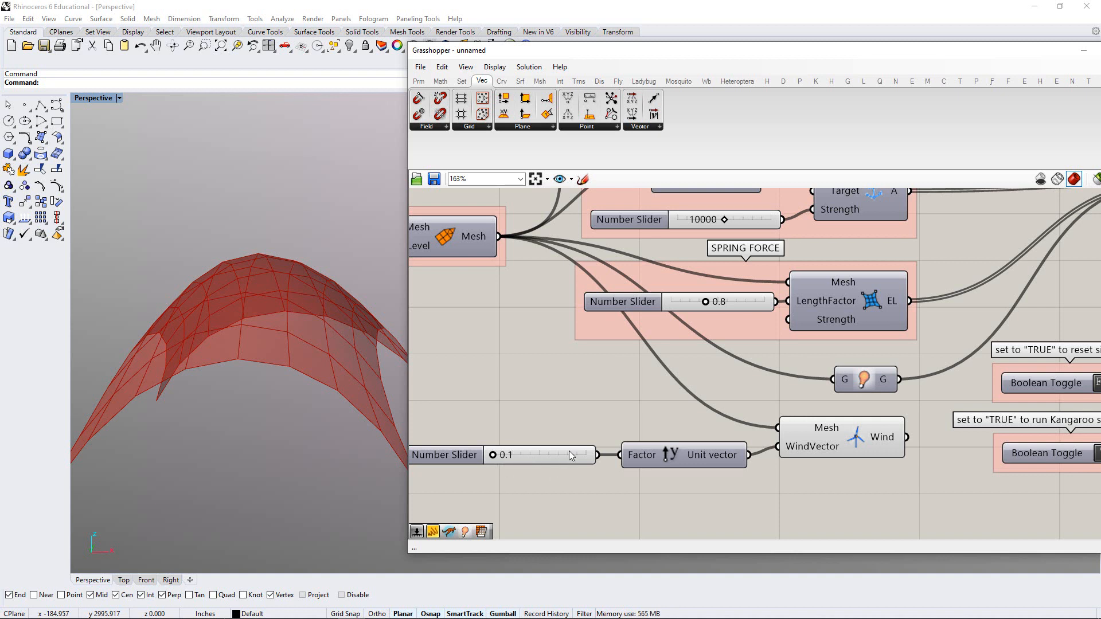
right_click_drag(314, 370, 302, 375)
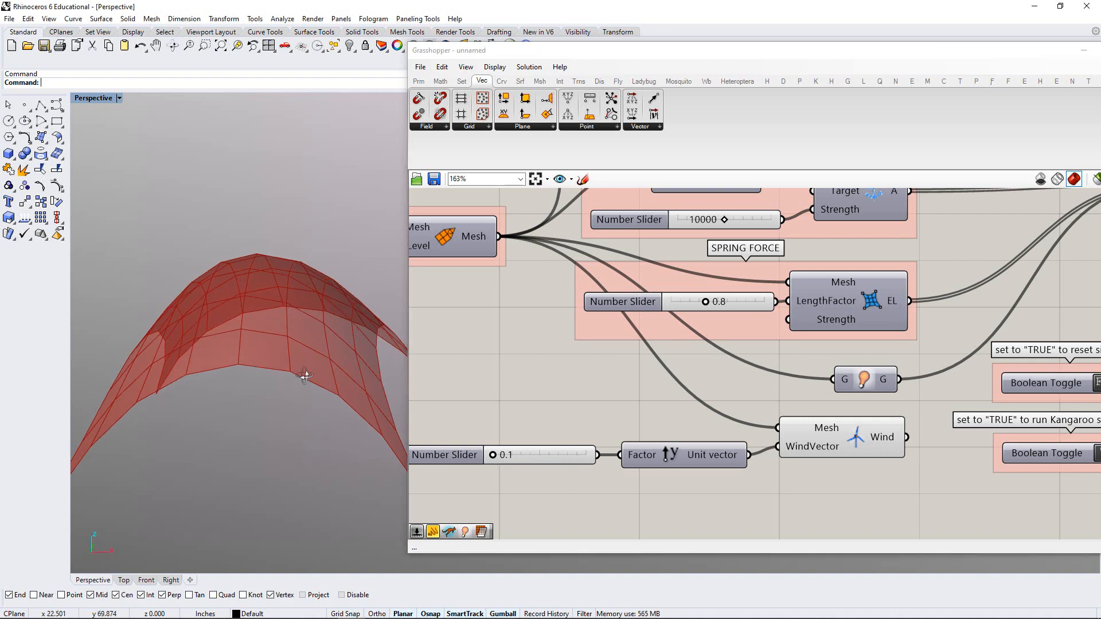
scroll(249, 384, "down", 4)
scroll(374, 418, "up", 4)
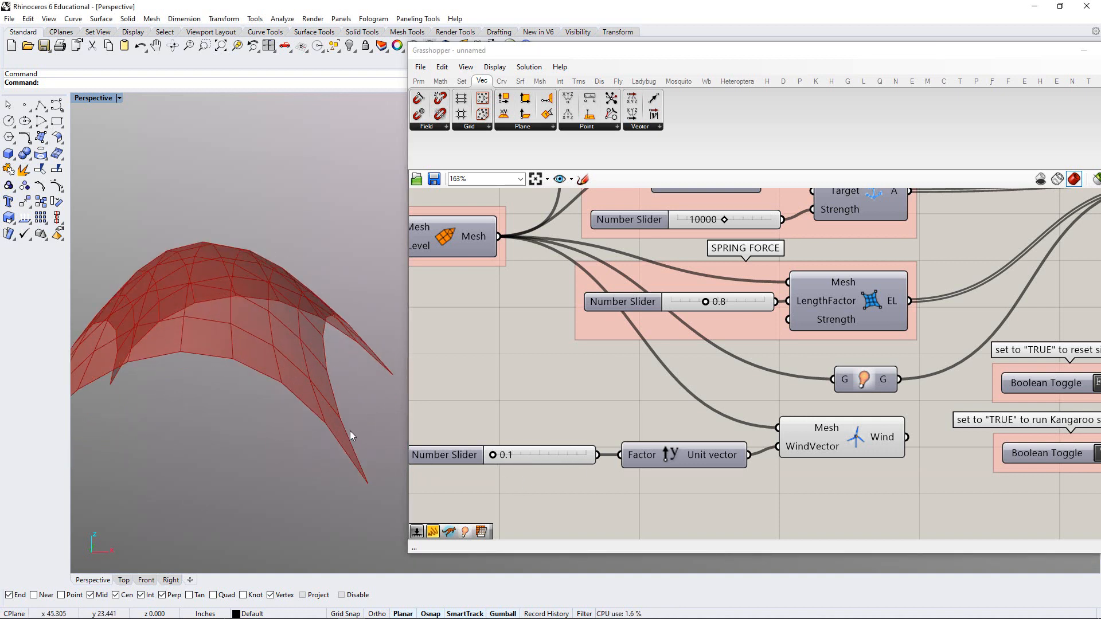
Reset the simulation with its Boolean Toggle set to True, and add the Wind output to the Kangaroo solver's GoalObjects input
right_click_drag(350, 432, 316, 363)
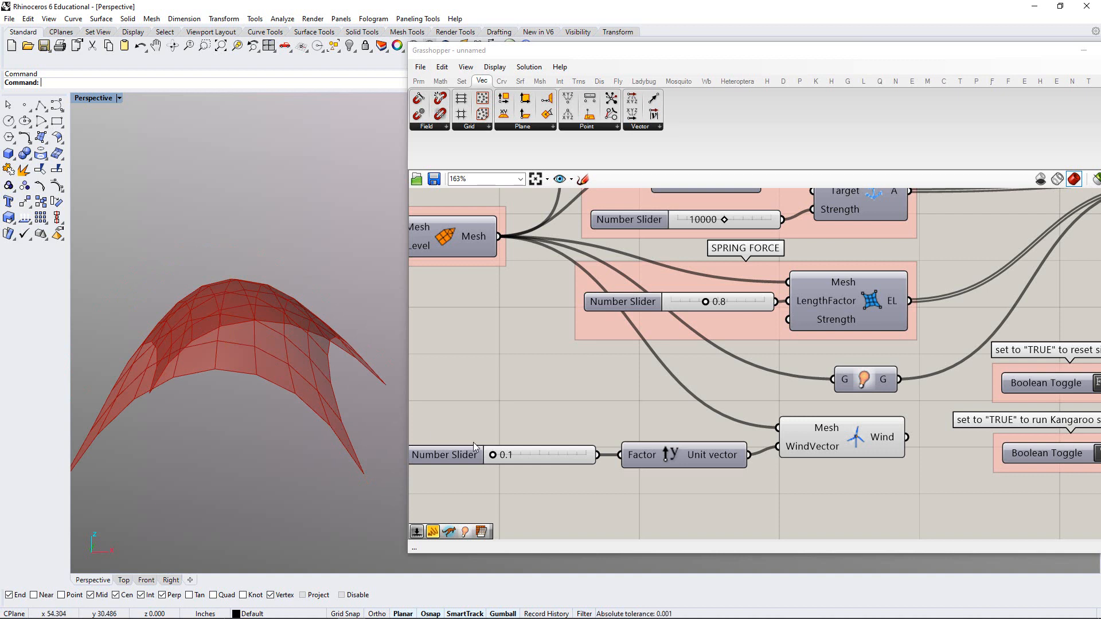
right_click_drag(812, 397, 704, 410)
scroll(679, 435, "down", 1)
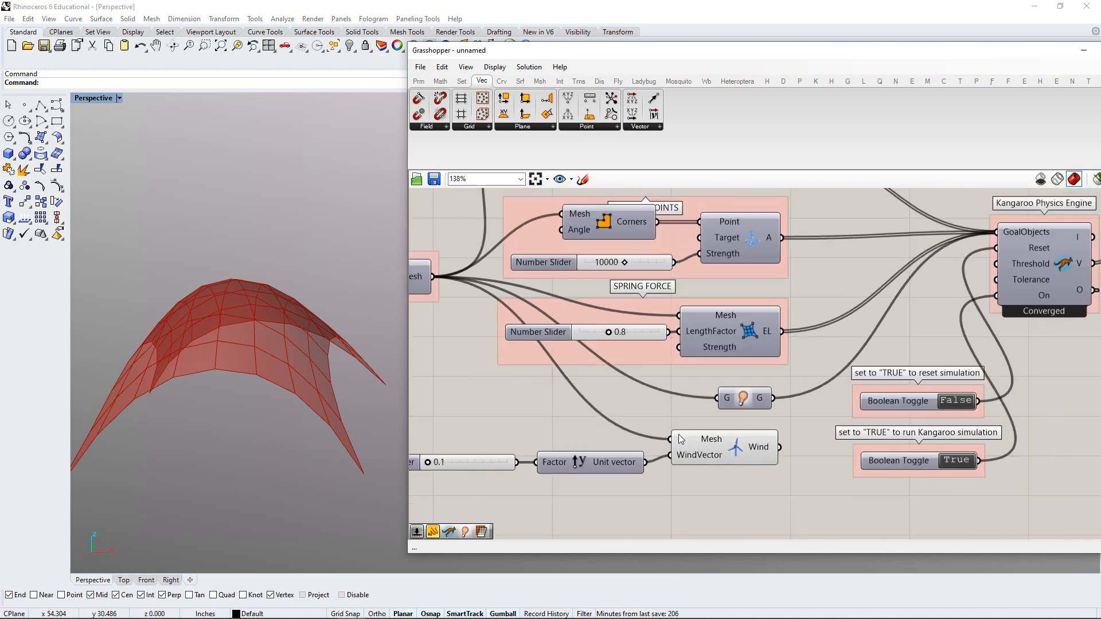
mouse_move(816, 428)
right_mouse_down()
mouse_move(768, 445)
mouse_move(795, 457)
mouse_move(817, 448)
right_mouse_up()
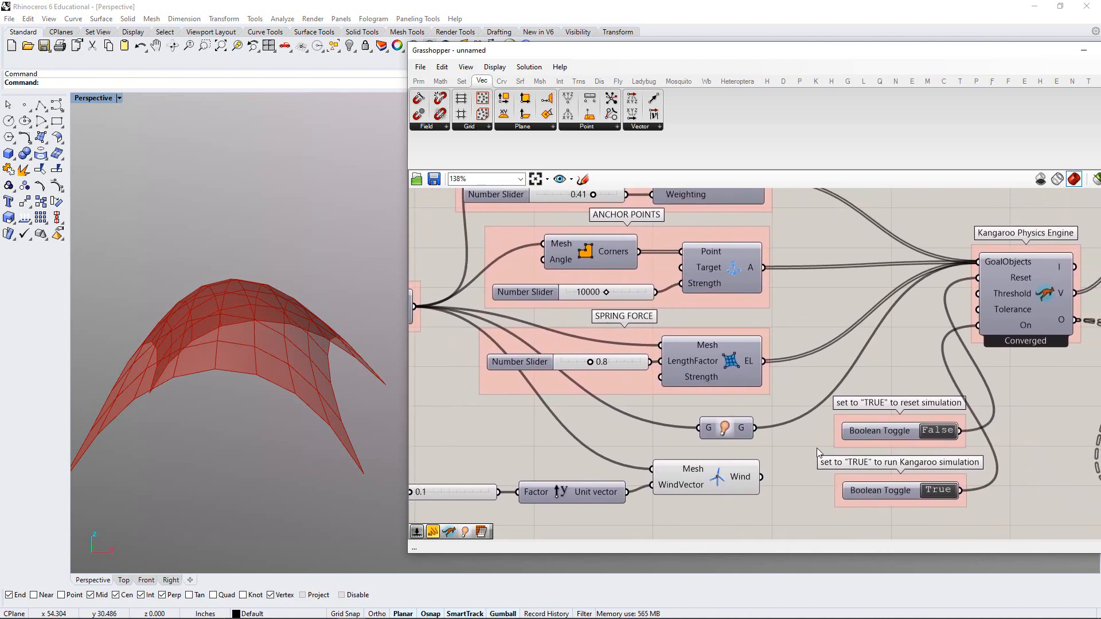
left_click(938, 434)
right_click_drag(780, 446, 772, 459)
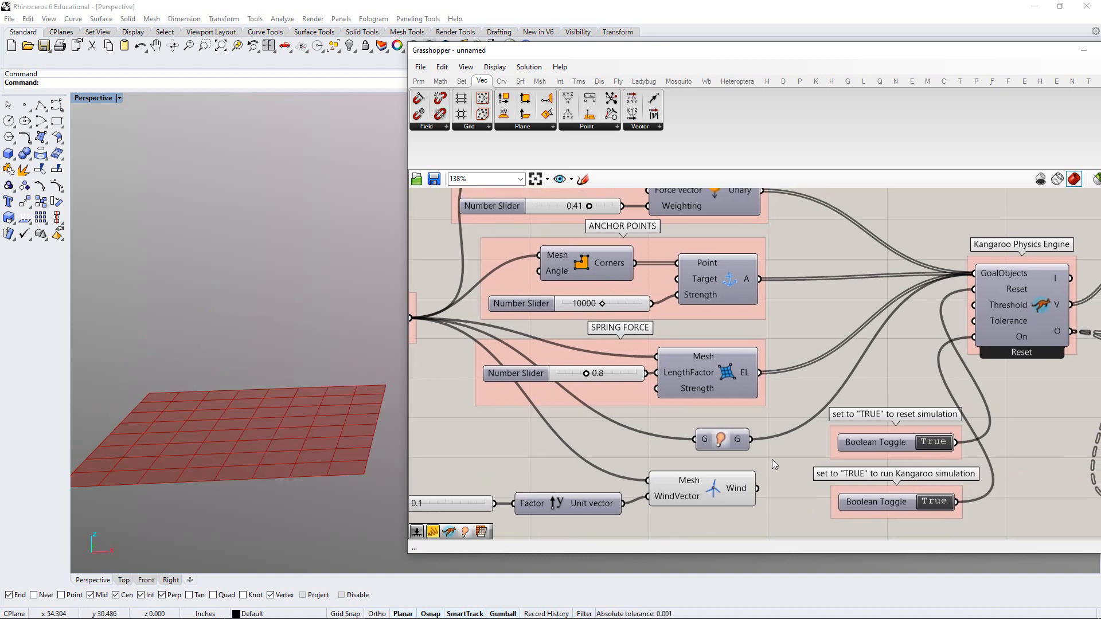
left_click_drag(757, 489, 971, 274, "shift")
Align the Wind goal with its Unit Y component, and group them with their slider under the label WIND FORCE
right_click_drag(799, 423, 905, 364)
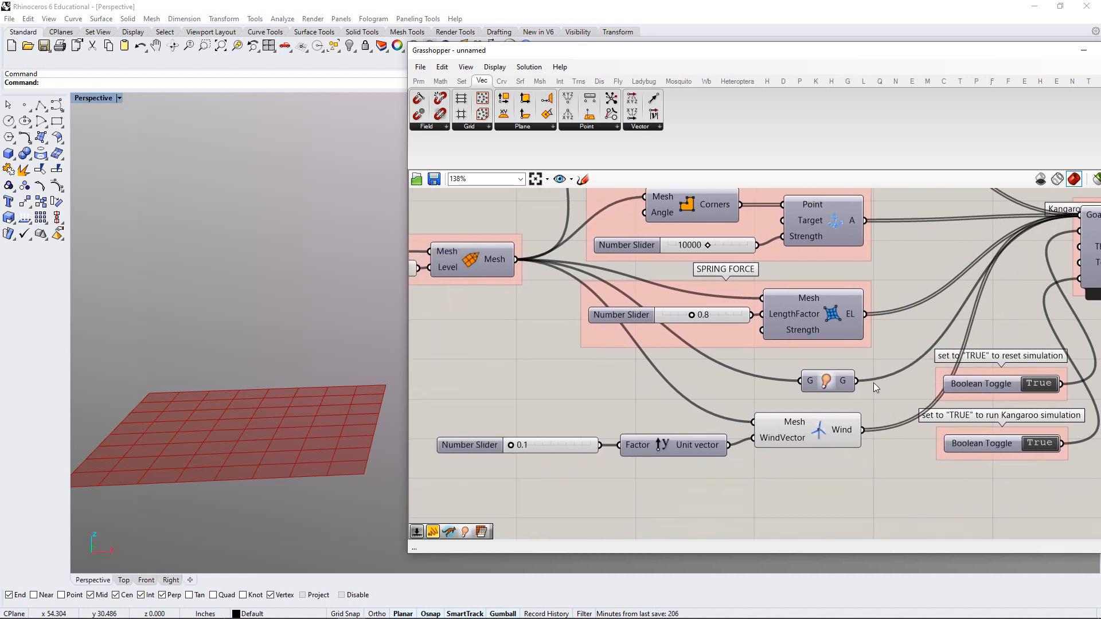
left_click_drag(827, 429, 828, 436)
left_click_drag(867, 489, 431, 417)
key("ctrl+g")
left_click(693, 397)
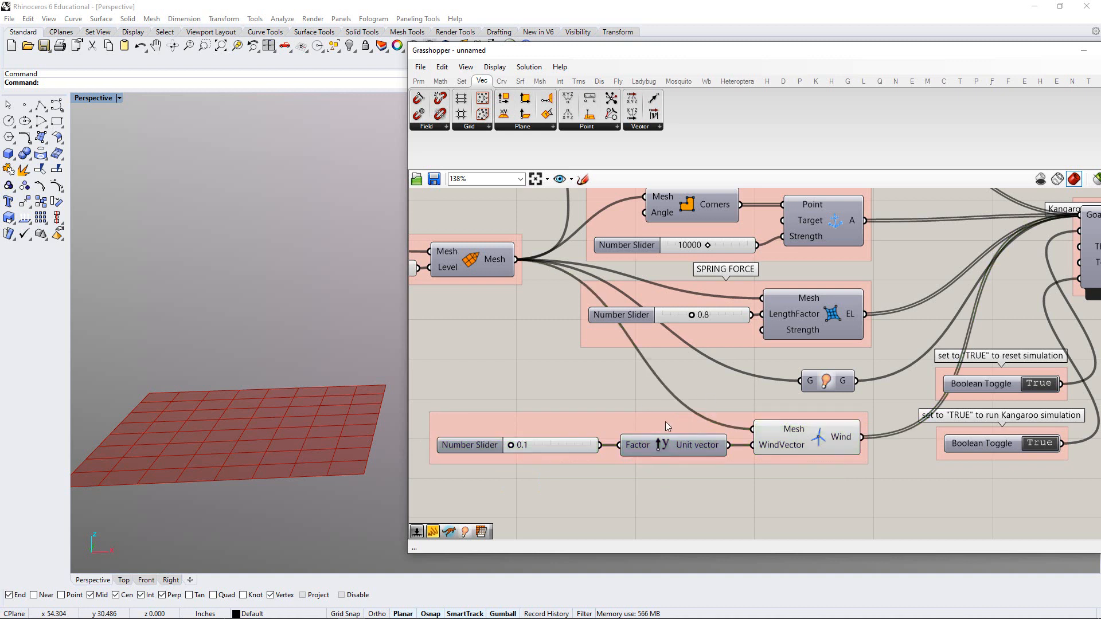
right_click(660, 426)
type("WIN")
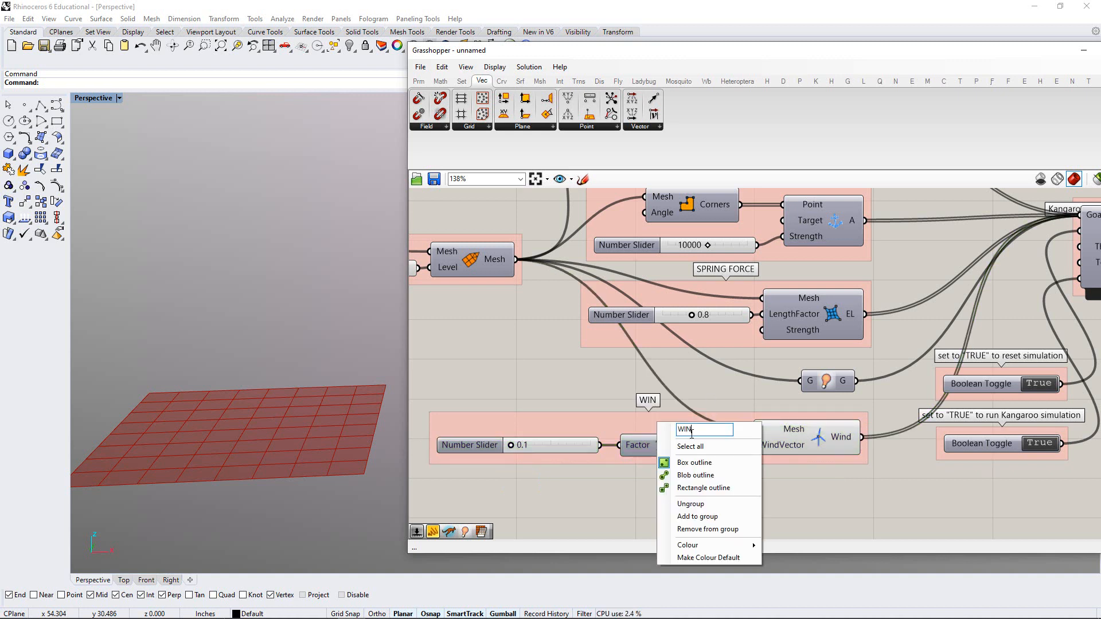
type("D FORCE")
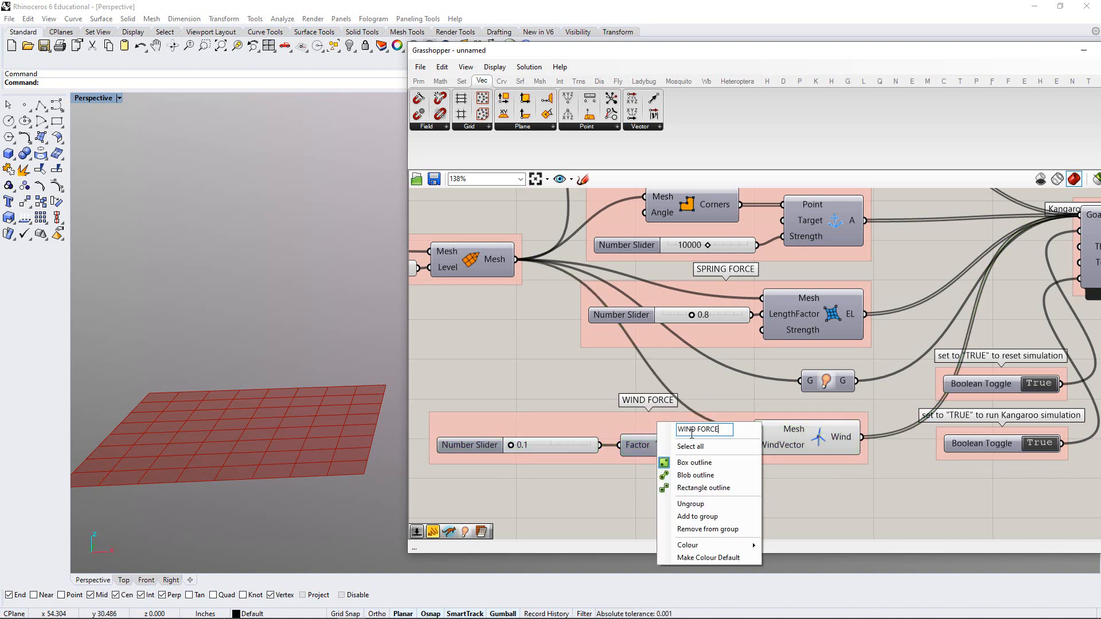
key("Return")
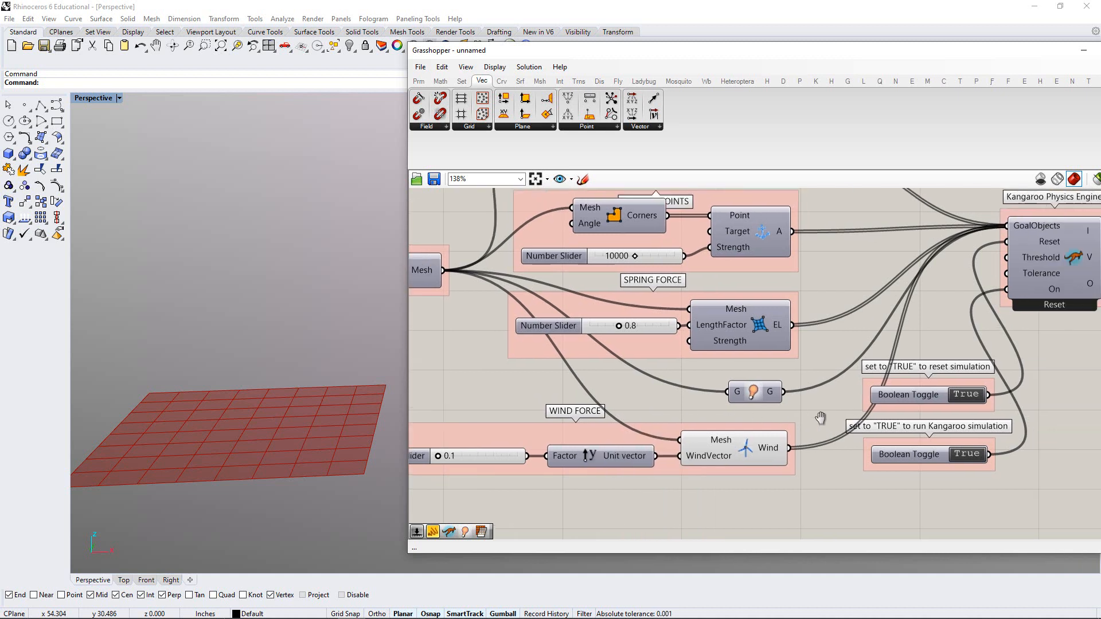
Run the simulation with wind by setting the reset toggle to False, and inspect the deformed mesh
right_click_drag(931, 402, 769, 459)
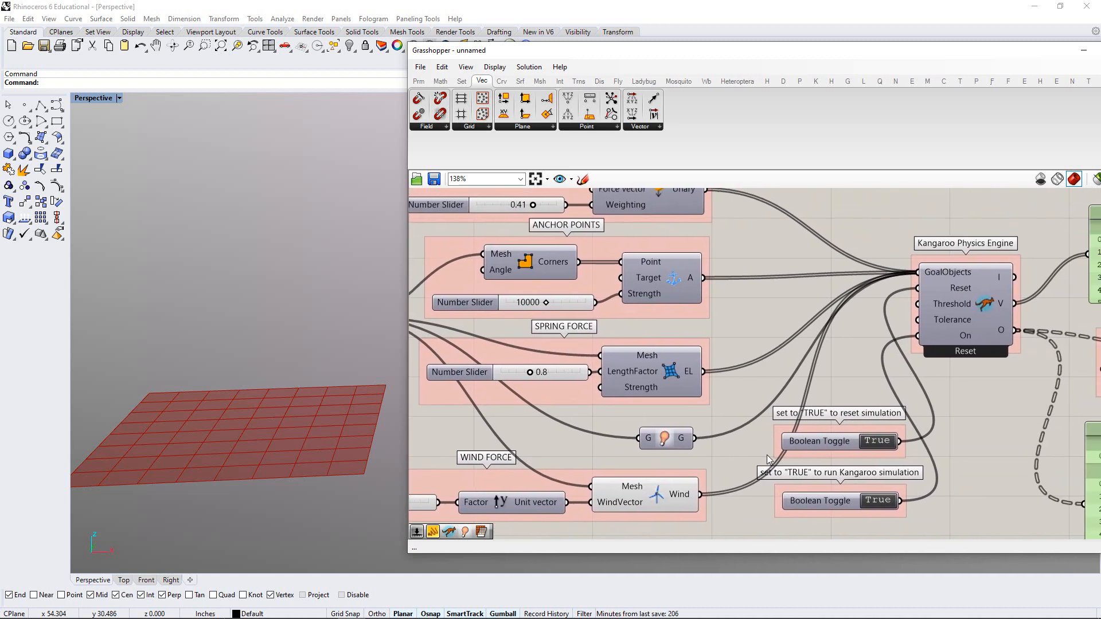
double_click(874, 443)
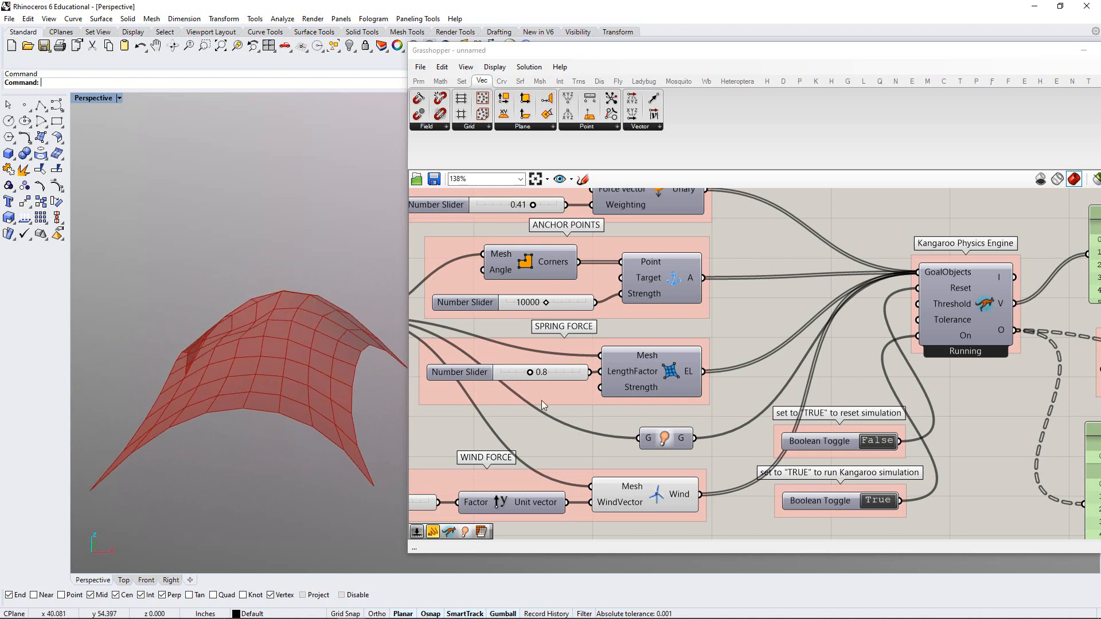
right_click_drag(372, 375, 357, 326)
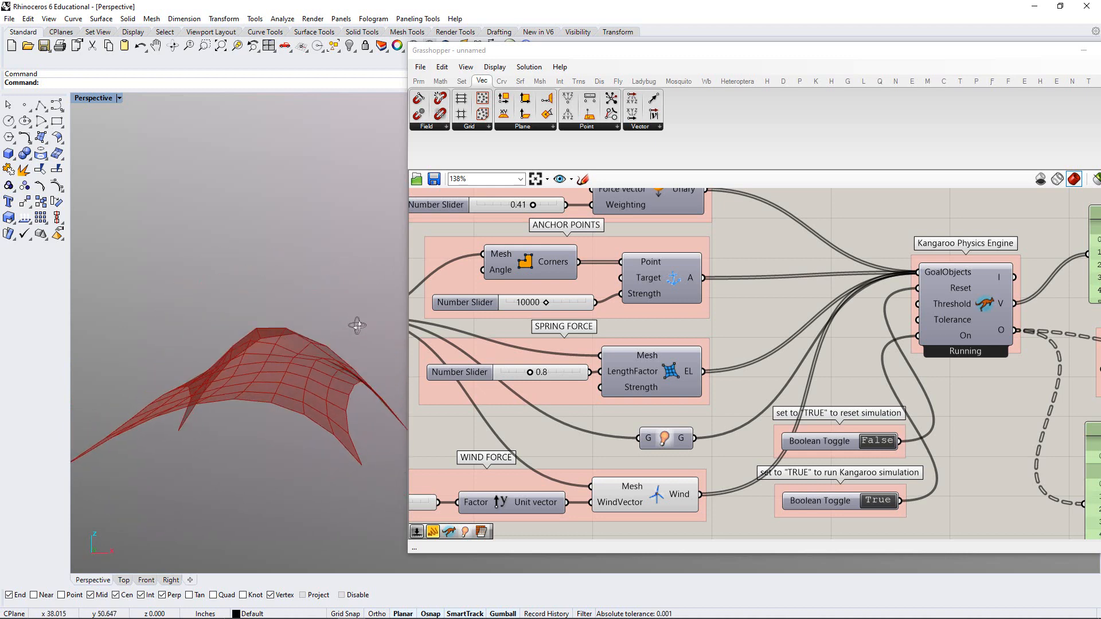
Try a wind strength of 0.5 on the Unit Y factor slider while the simulation runs
right_click_drag(489, 438, 635, 364)
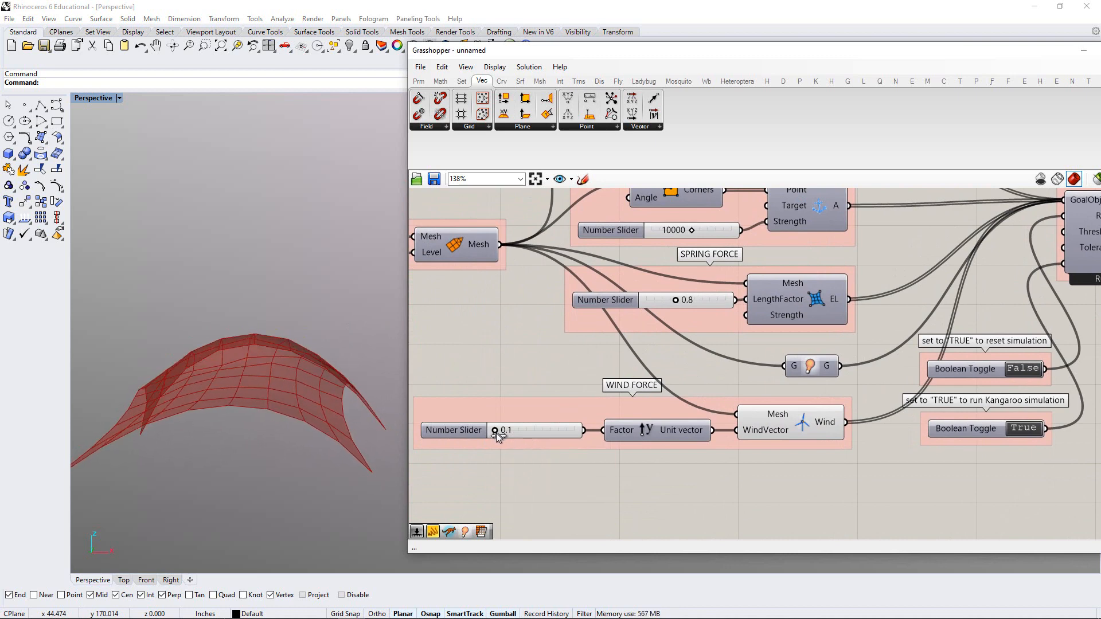
left_click_drag(507, 435, 574, 436)
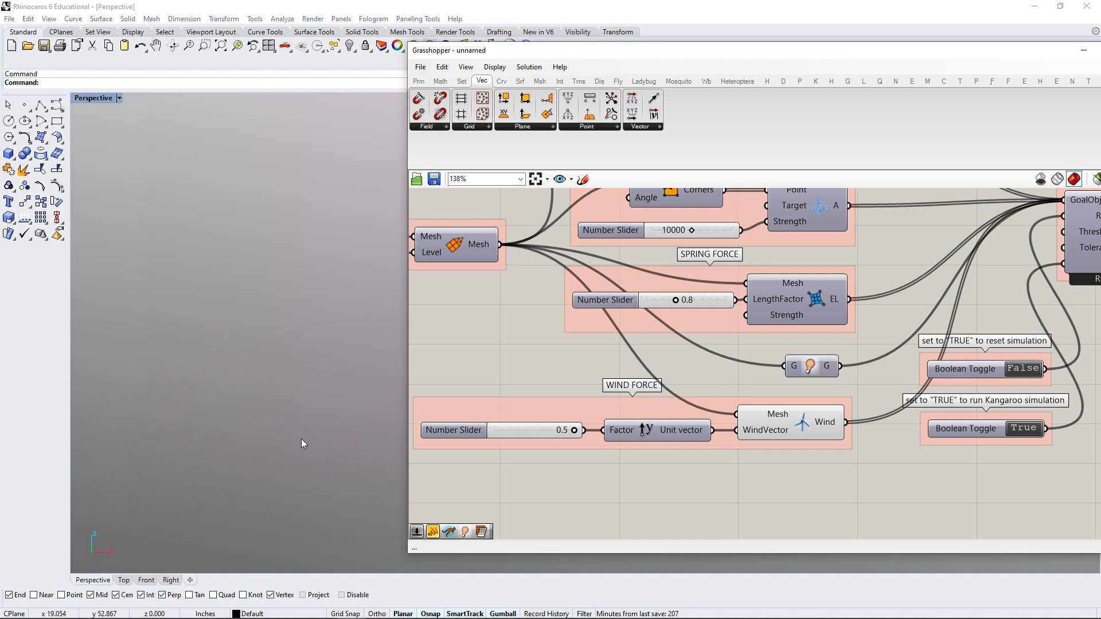
Reset the simulation, and rerun it with the wind's Unit Y factor set to 0.1
right_click_drag(1027, 407, 978, 421)
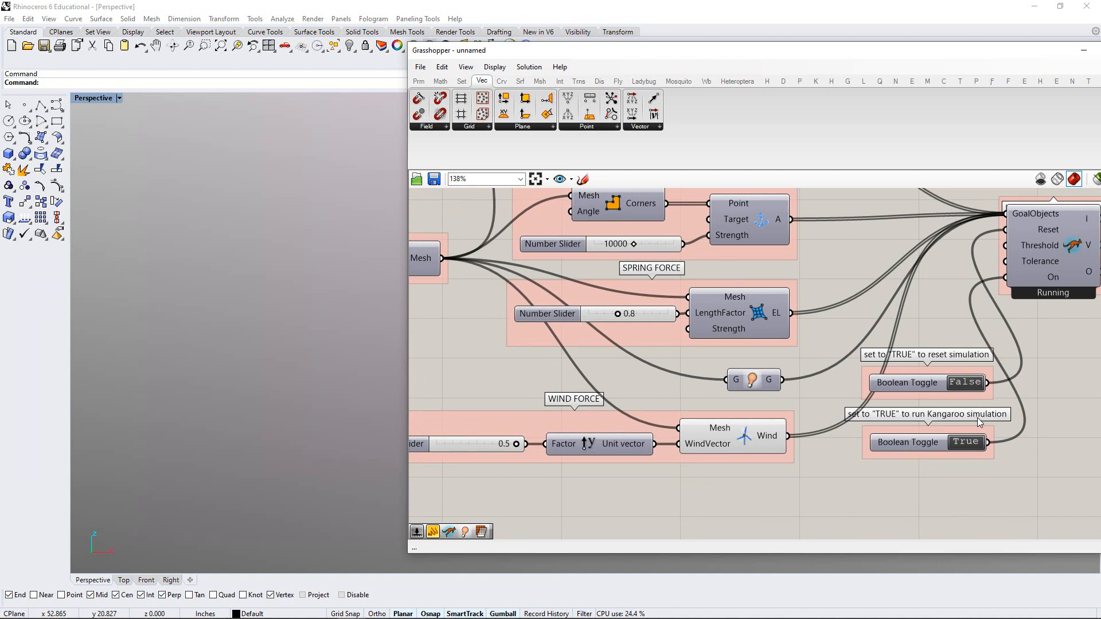
double_click(972, 384)
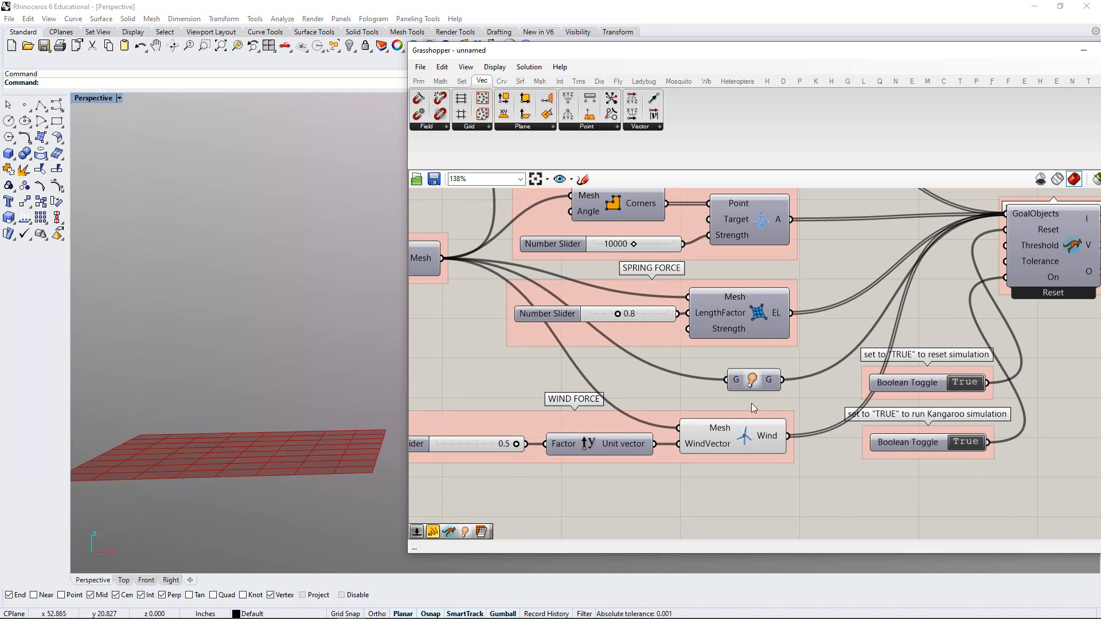
right_click_drag(537, 446, 583, 446)
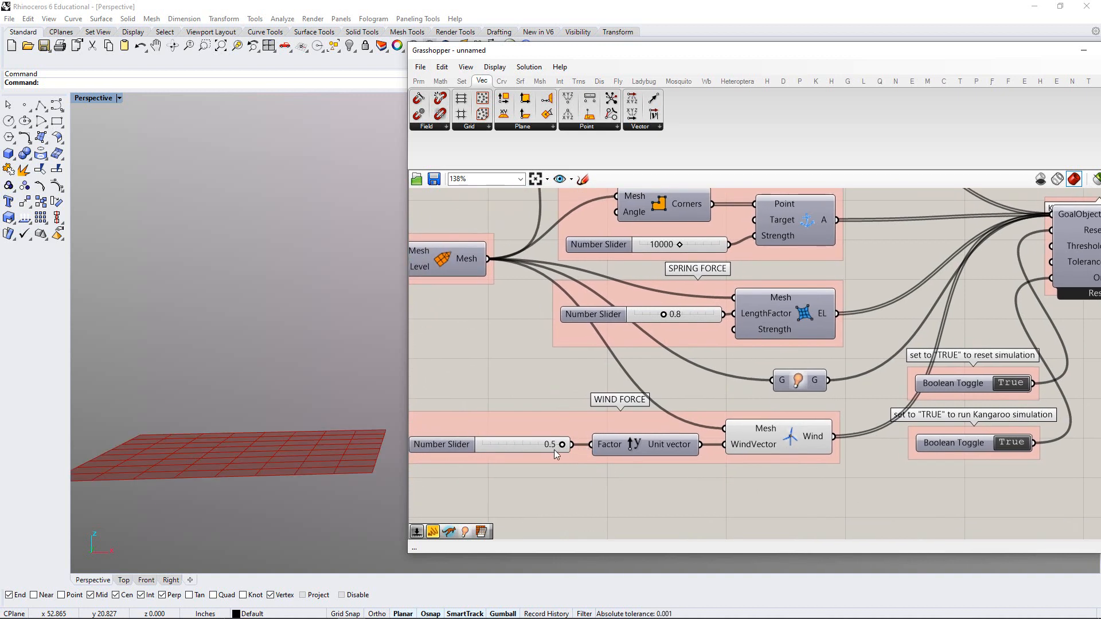
left_click_drag(554, 450, 477, 449)
double_click(1006, 383)
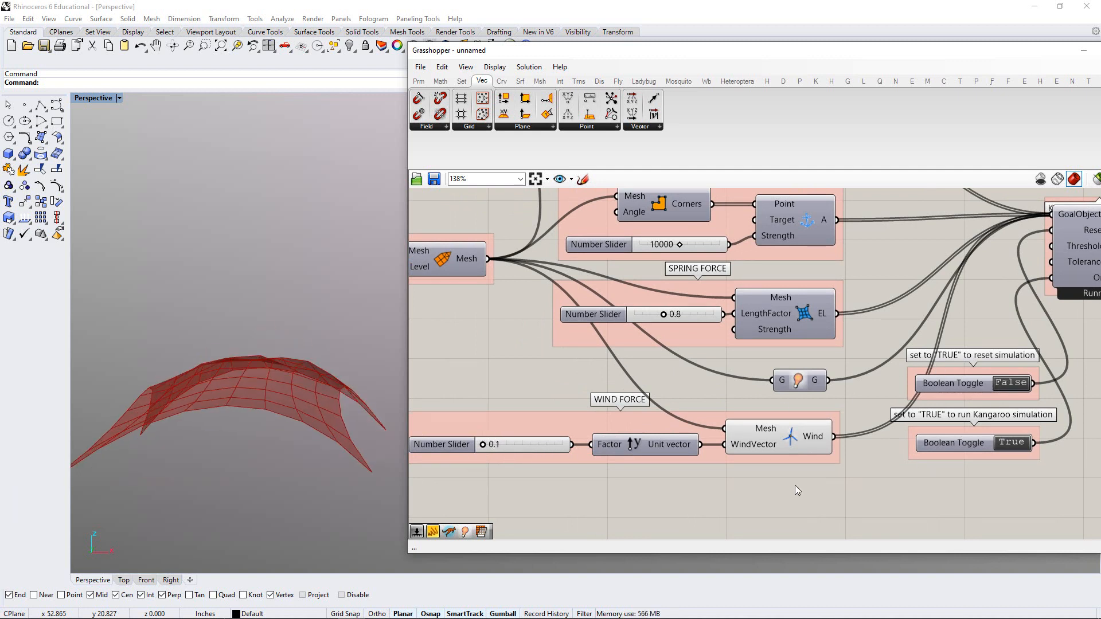
Set the Weighting slider of the Unary force goal to 0.57
right_click_drag(633, 344, 662, 424)
mouse_move(696, 397)
left_mouse_down()
mouse_move(709, 398)
mouse_move(694, 398)
left_mouse_up()
right_click_drag(700, 233, 699, 293)
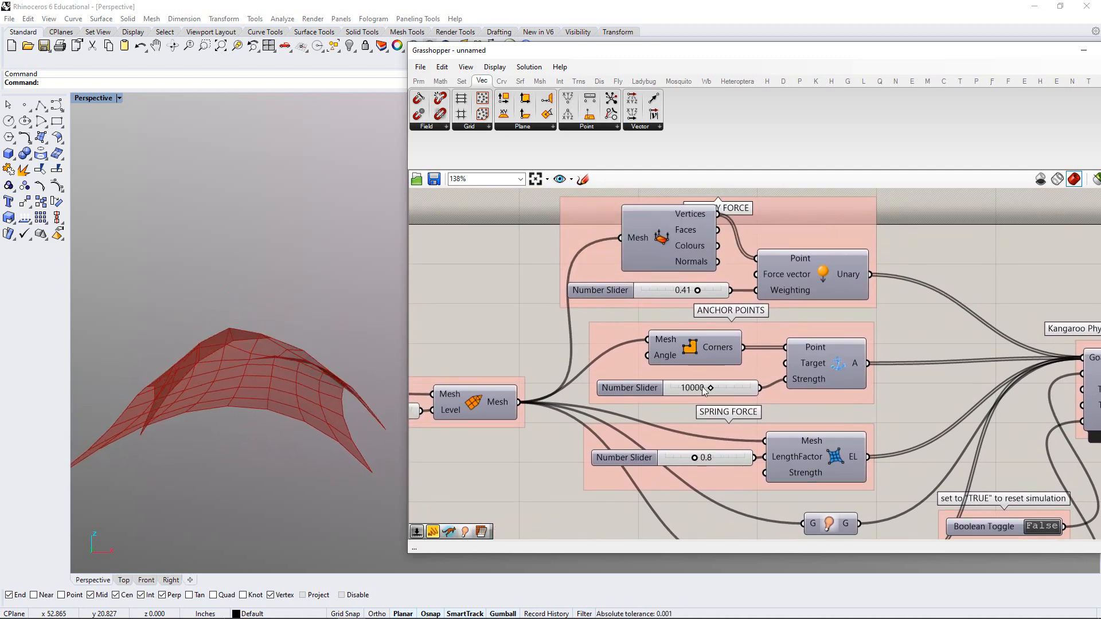
mouse_move(699, 293)
left_mouse_down()
mouse_move(682, 295)
mouse_move(720, 299)
mouse_move(702, 300)
left_mouse_up()
Set the wind's Unit Y factor to 0.2, and check the shape of the deformed mesh in the Perspective viewport
right_click_drag(734, 400, 744, 324)
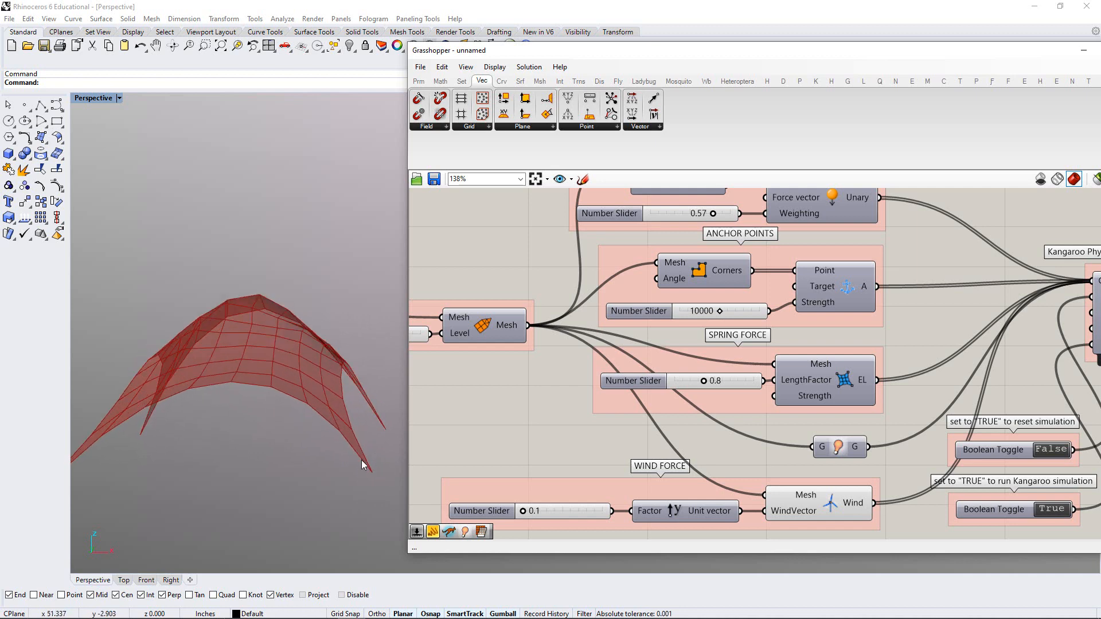
left_click_drag(522, 513, 538, 516)
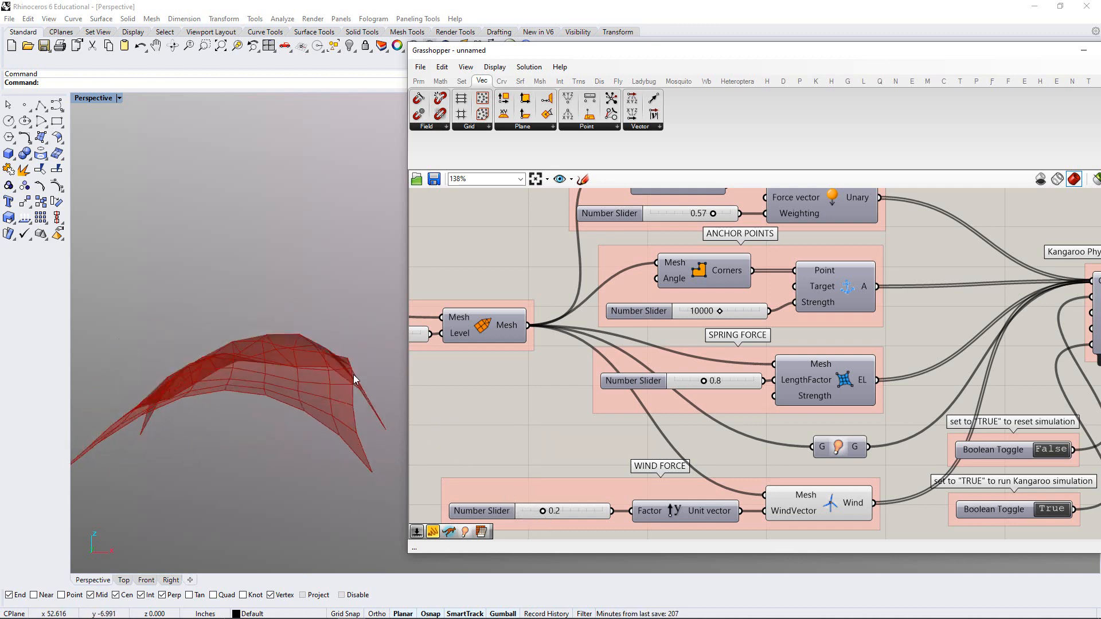
left_click(292, 389)
scroll(315, 434, "down", 6)
right_click_drag(292, 389, 355, 458)
right_click_drag(572, 500, 563, 442)
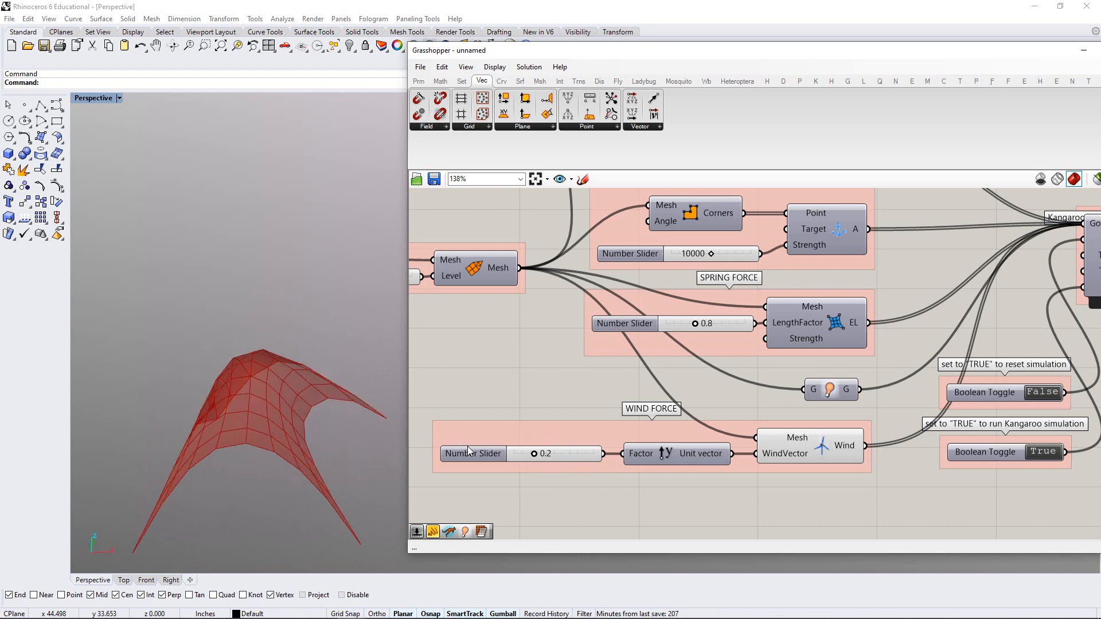
Reset the Kangaroo simulation by setting its reset toggle to True
right_click_drag(880, 436, 683, 453)
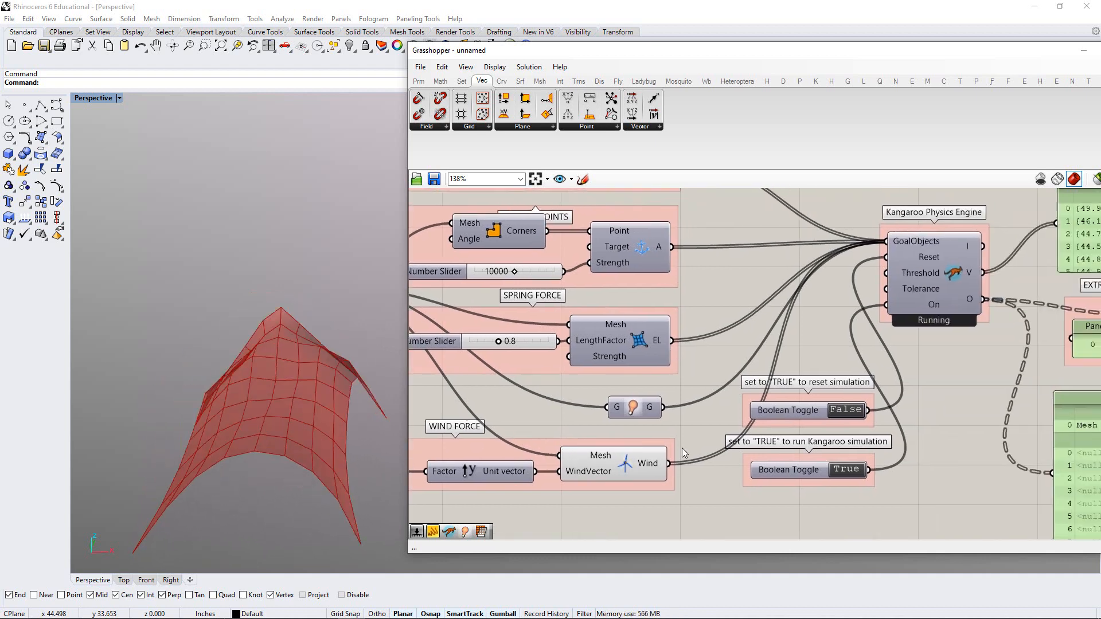
double_click(845, 410)
right_click_drag(527, 486, 667, 433)
scroll(606, 387, "down", 5)
scroll(624, 419, "up", 4)
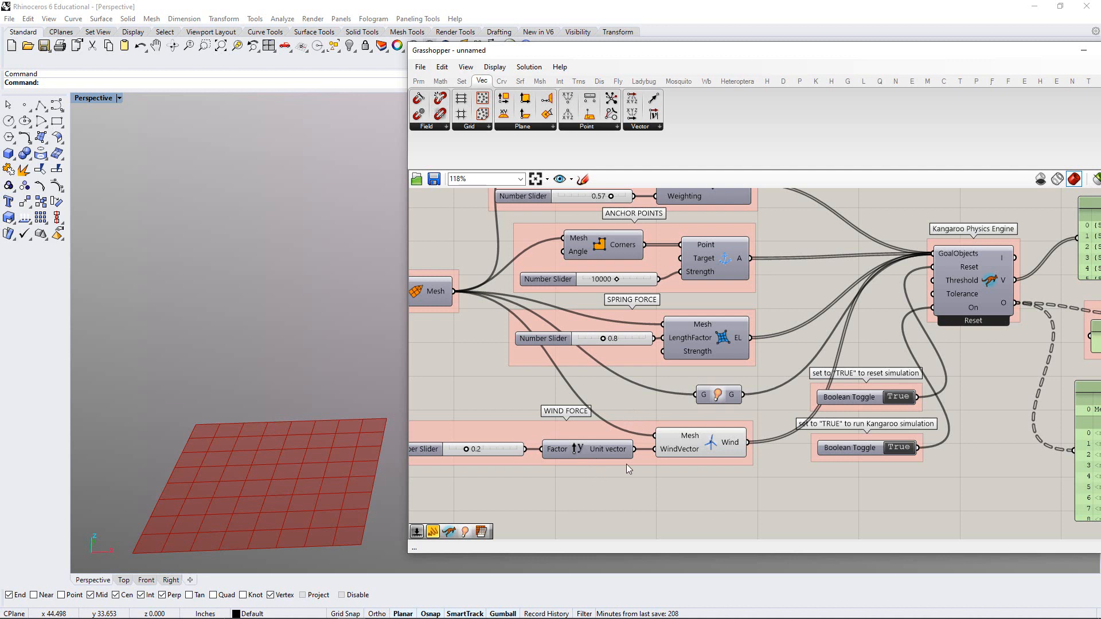
right_click_drag(626, 464, 706, 359)
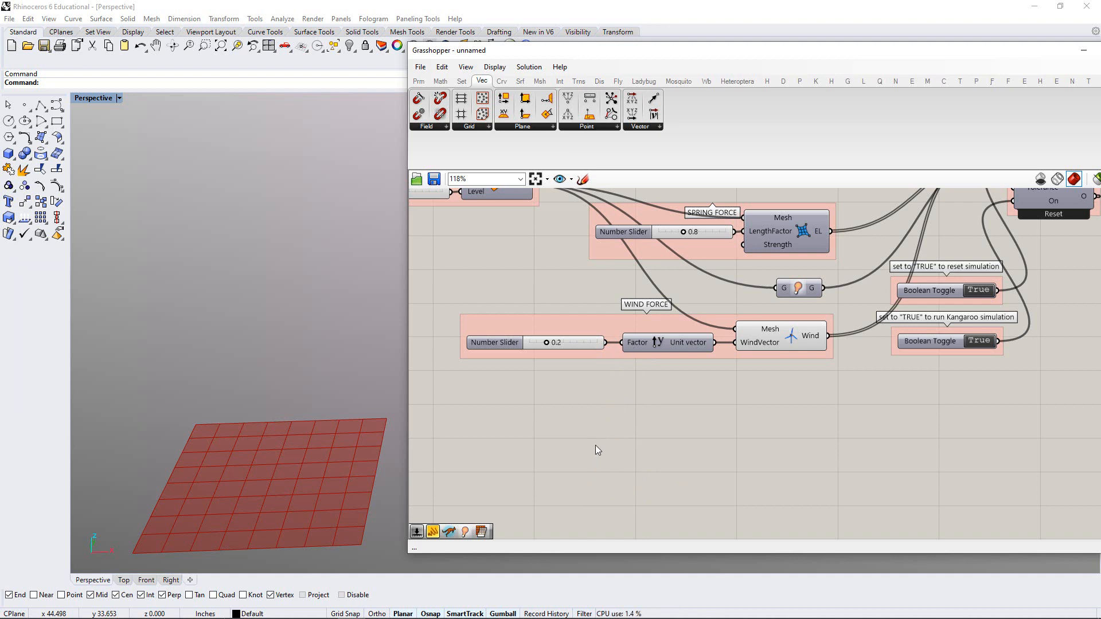
right_click_drag(618, 404, 650, 400)
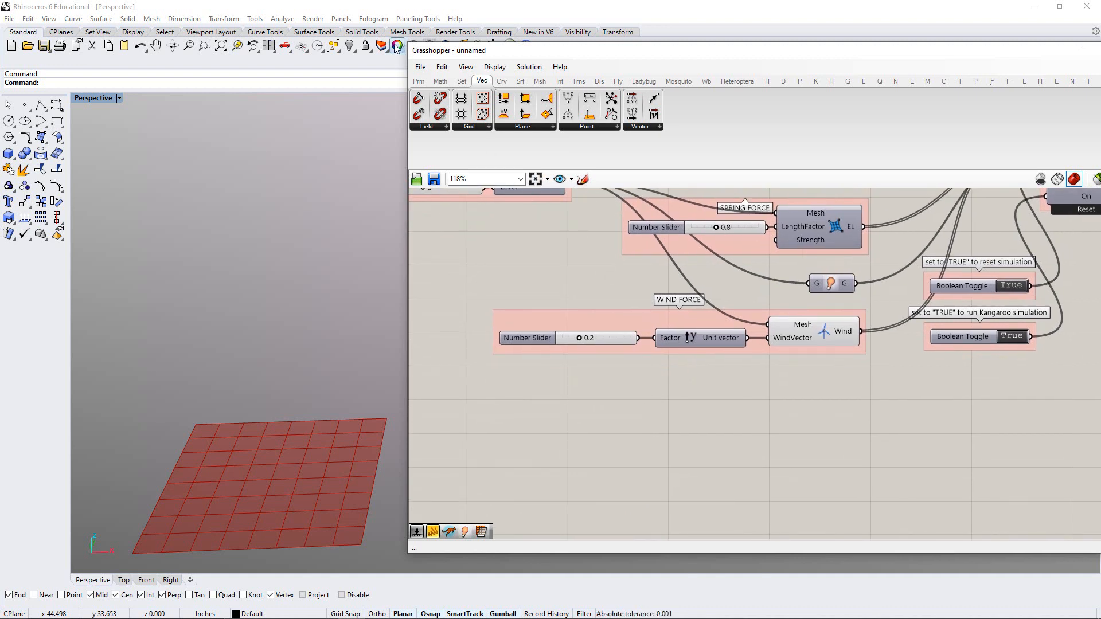
Start saving the Grasshopper definition, and choose the Tutorial folder on the Desktop as its location
left_click(422, 69)
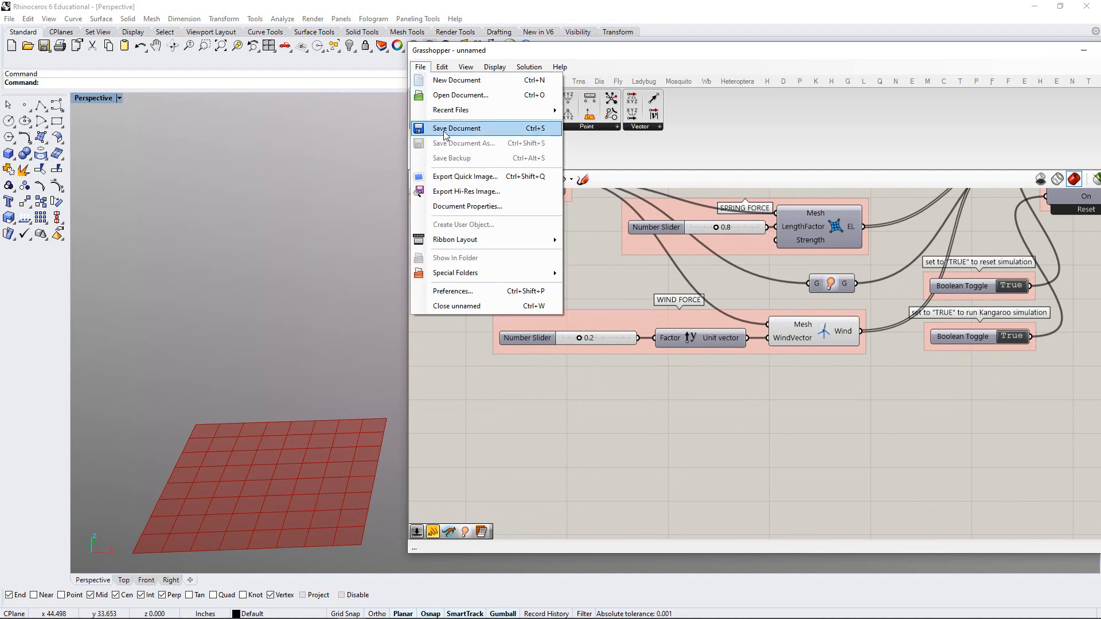
left_click(445, 130)
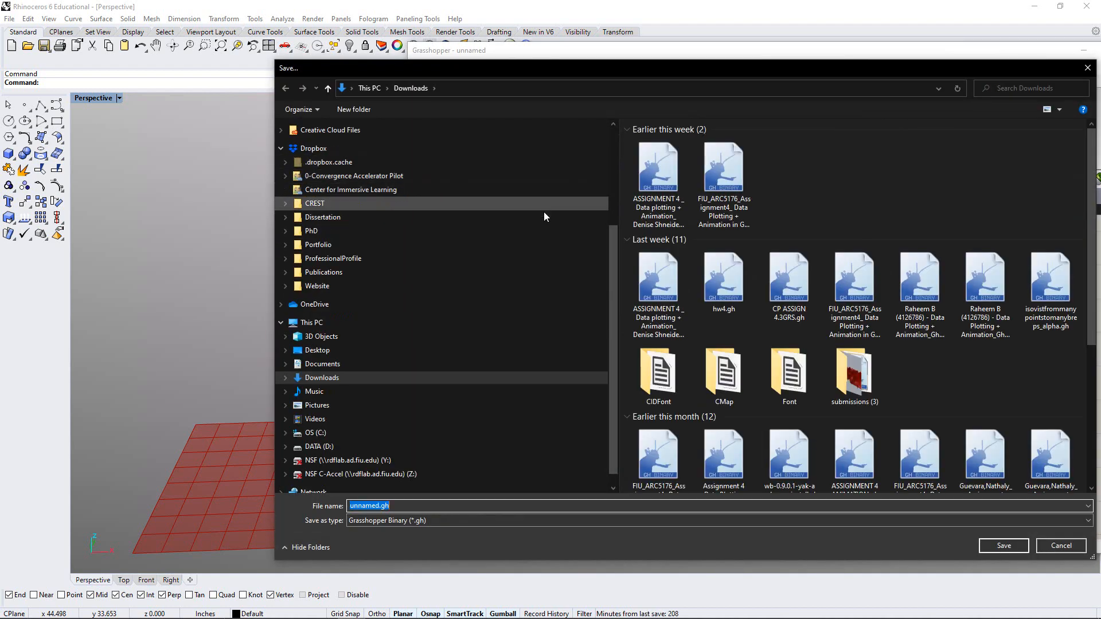
left_click_drag(613, 253, 614, 156)
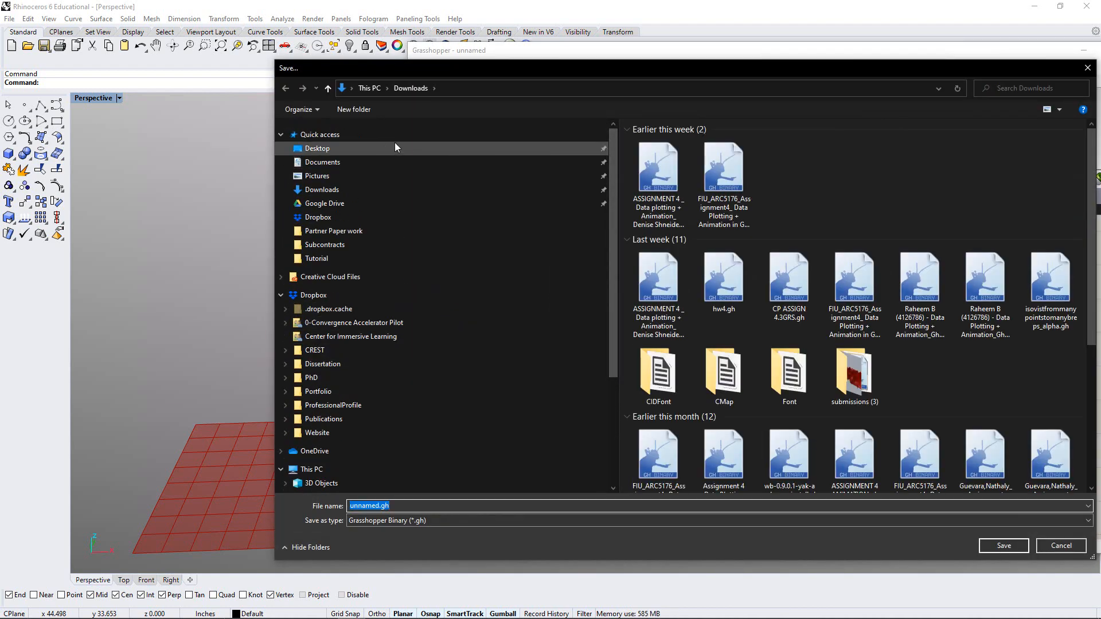
left_click(395, 148)
double_click(737, 146)
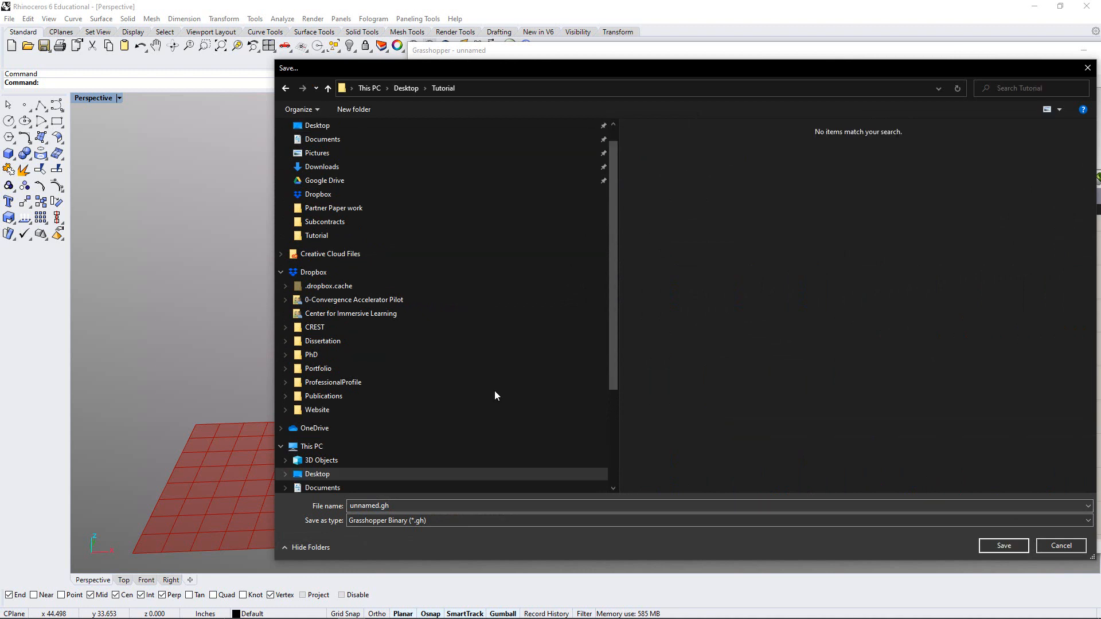
Name the definition Kangaroo+Ladybug_windsimulation and save it as a Grasshopper Binary file
left_click(413, 506)
type("kA")
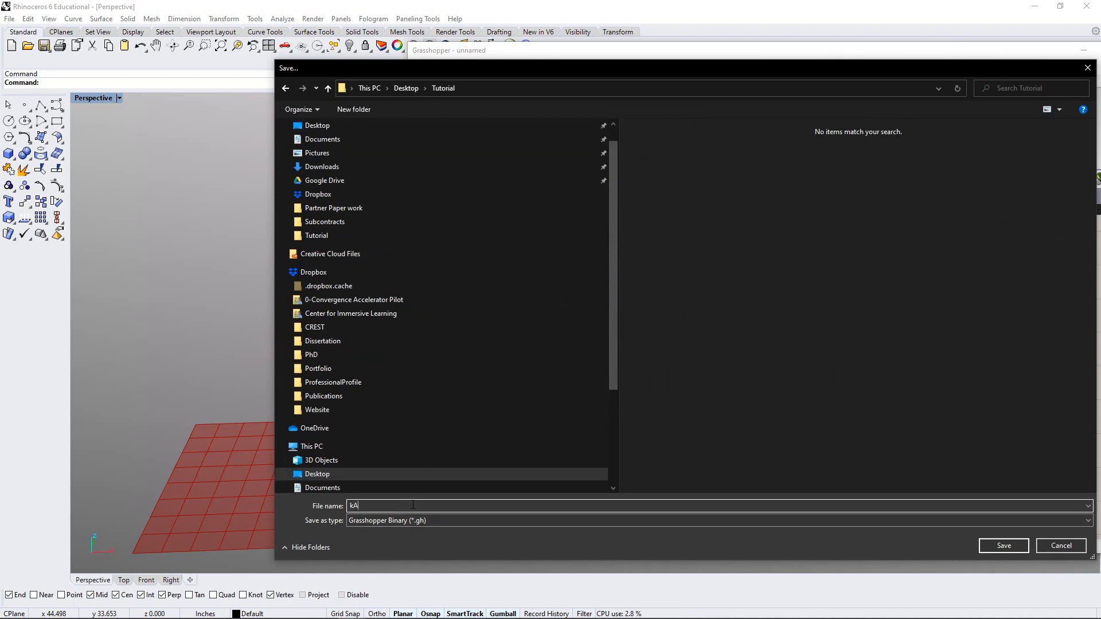
key("BackSpace")
key("BackSpace")
type("Kangaroo+Lady")
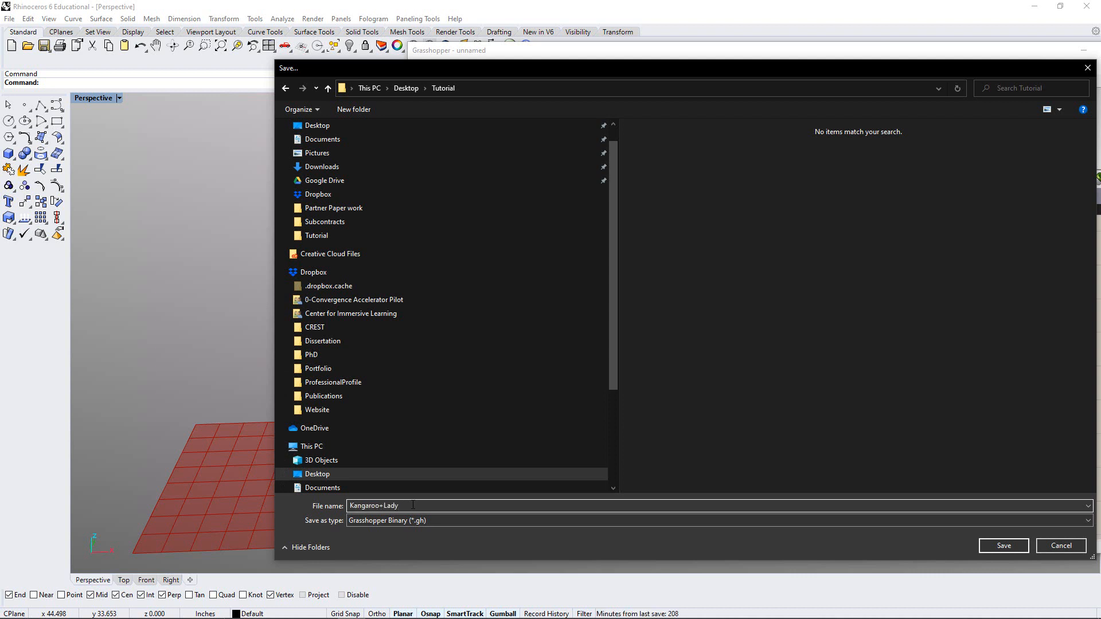
type("bug, windsimulation")
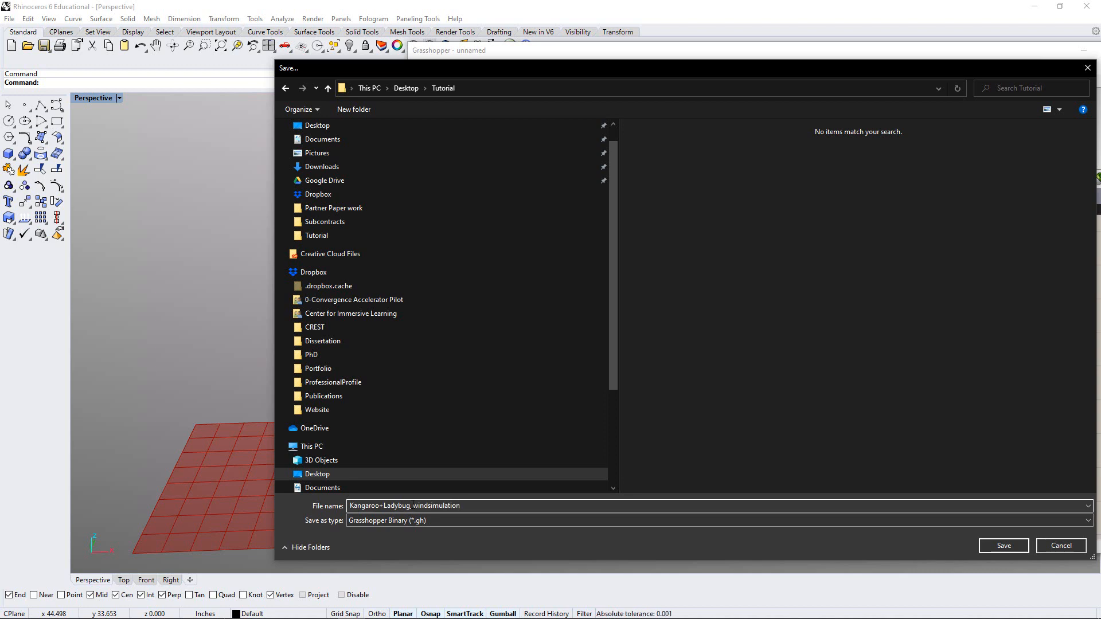
key("Return")
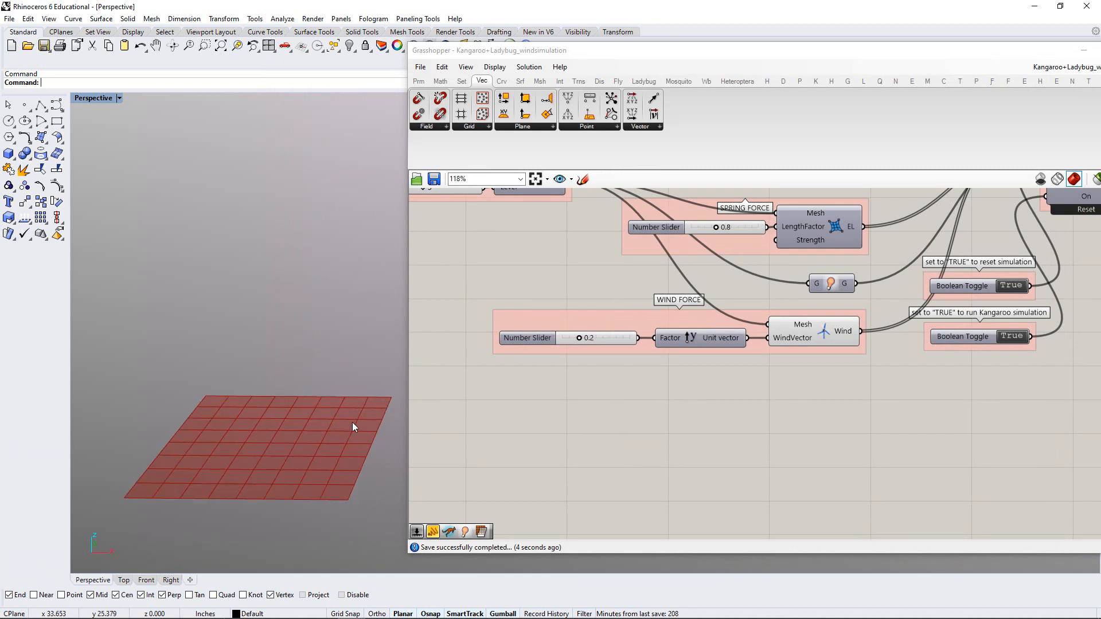
mouse_move(502, 366)
right_mouse_down()
mouse_move(485, 367)
mouse_move(497, 380)
right_mouse_up()
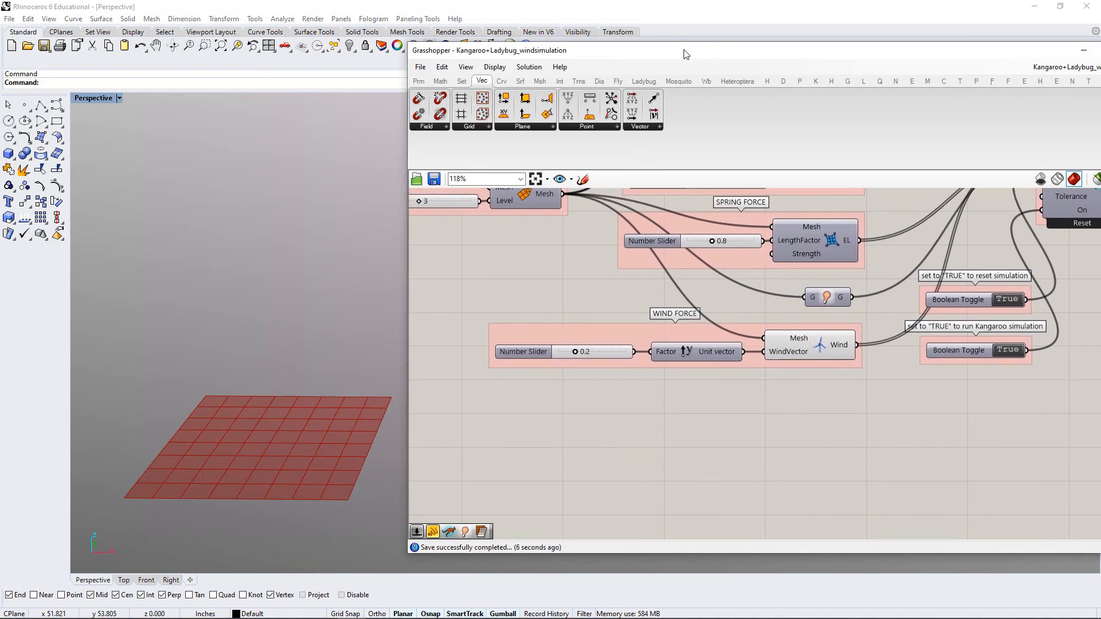
Reposition the Grasshopper window and add a Ladybug_Ladybug component in an empty canvas area below the wind force group
left_click_drag(684, 49, 595, 38)
right_click_drag(611, 270, 700, 219)
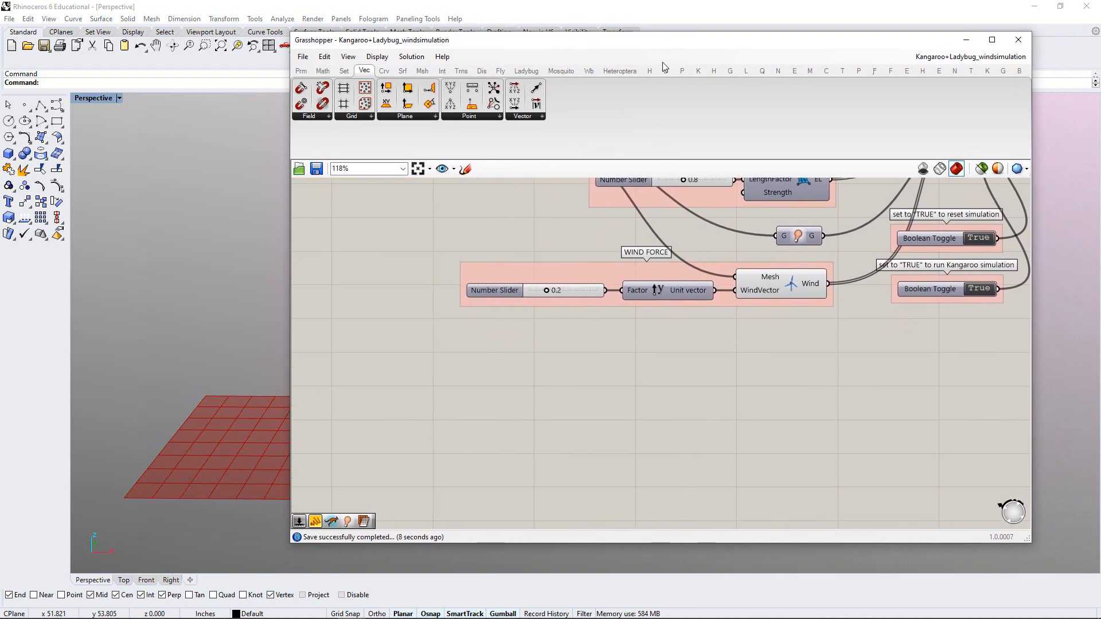
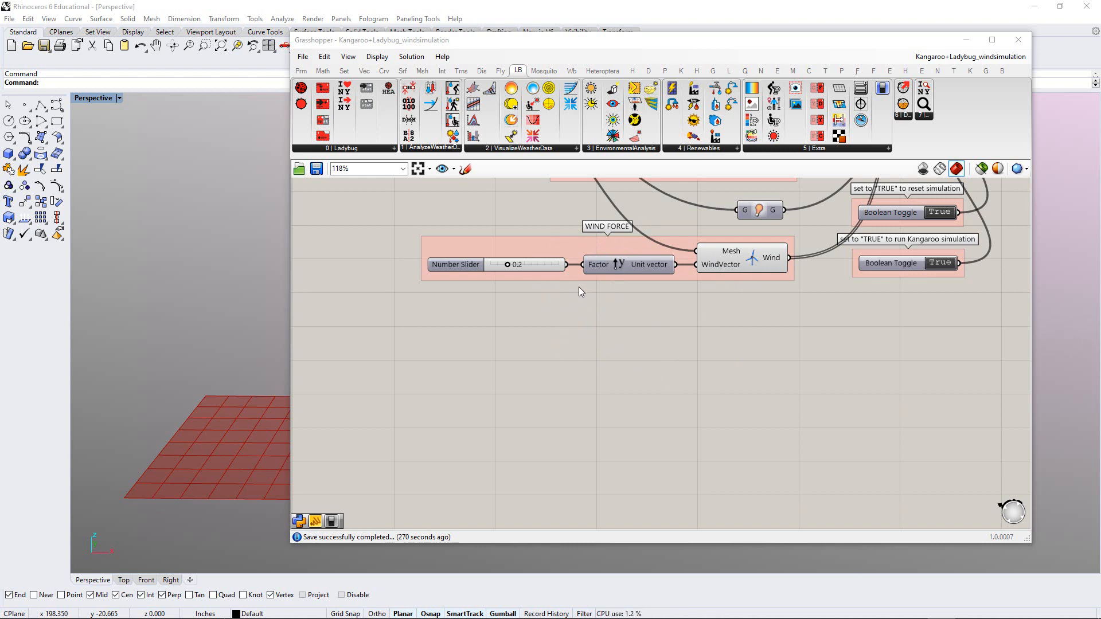
left_click(380, 151)
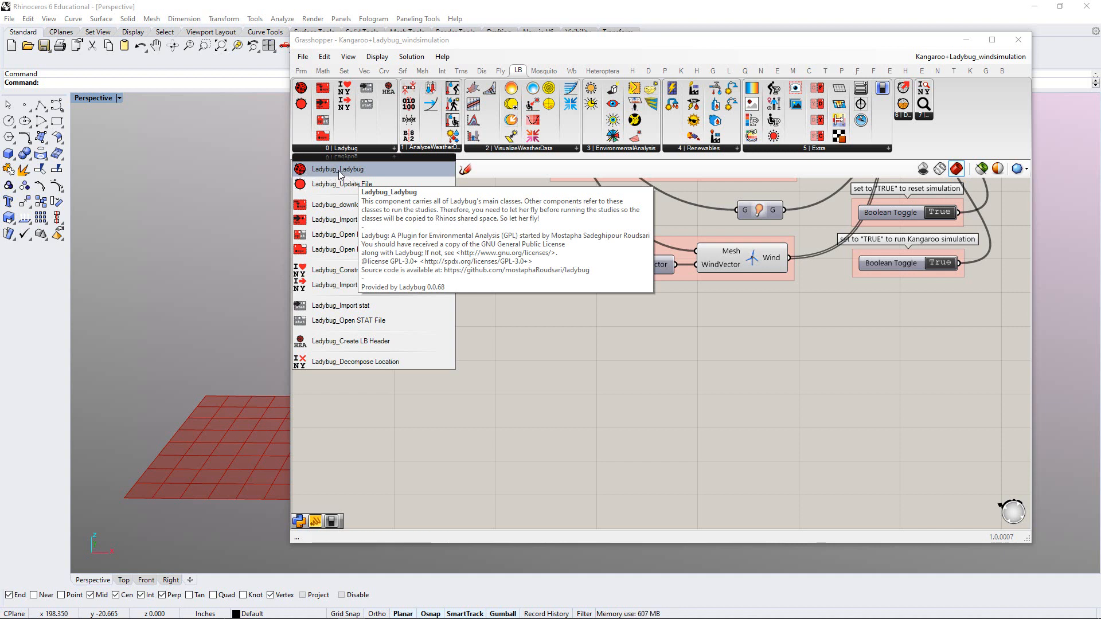
left_click_drag(339, 172, 527, 402)
scroll(526, 396, "up", 3)
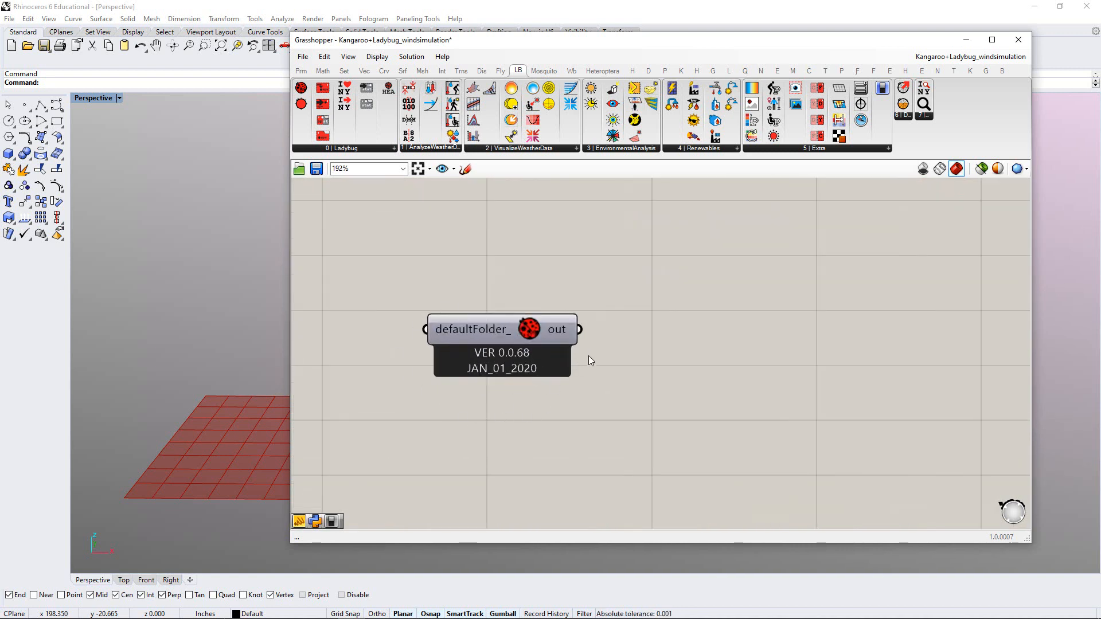
Add a panel beside the Ladybug component and connect the component's out output to it
double_click(728, 370)
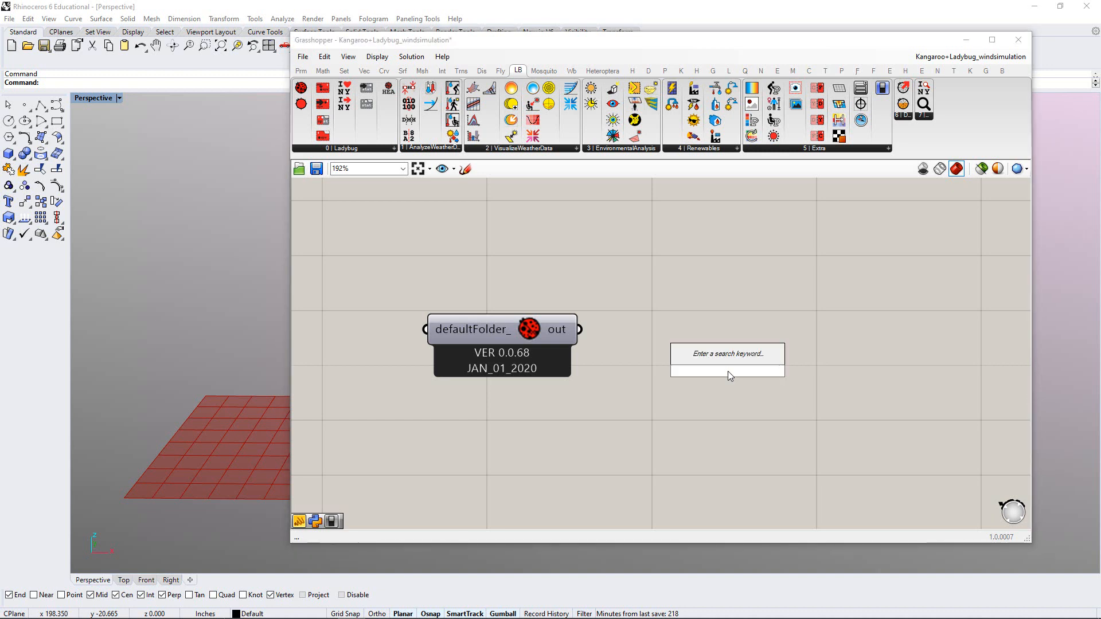
type("panel")
key("Return")
left_click_drag(701, 363, 712, 316)
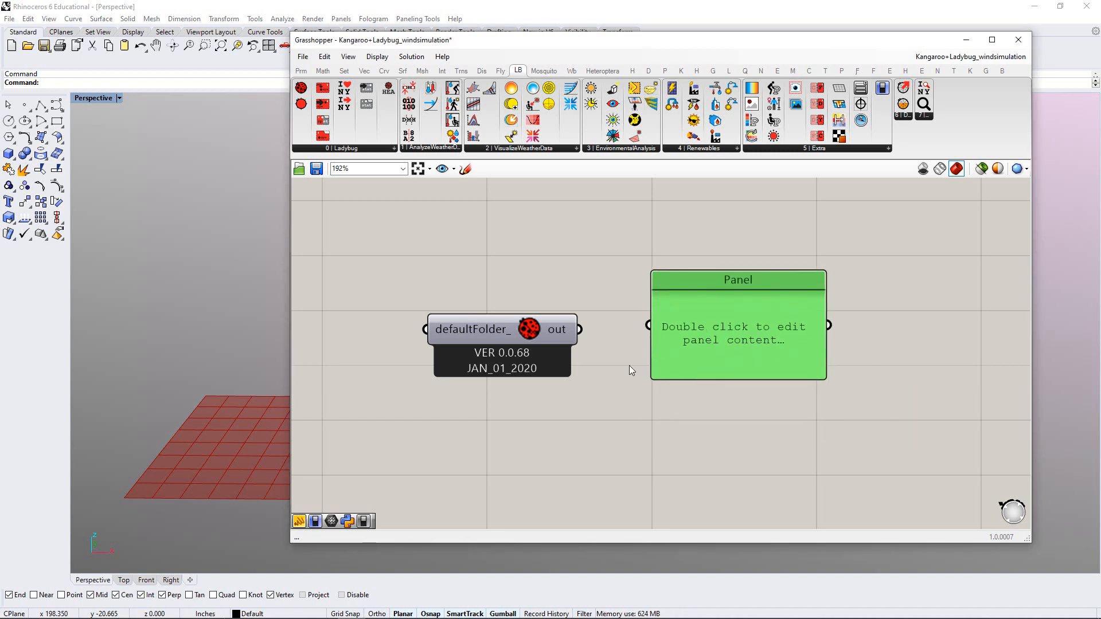
left_click(629, 366)
left_click_drag(579, 329, 642, 332)
left_click(728, 356)
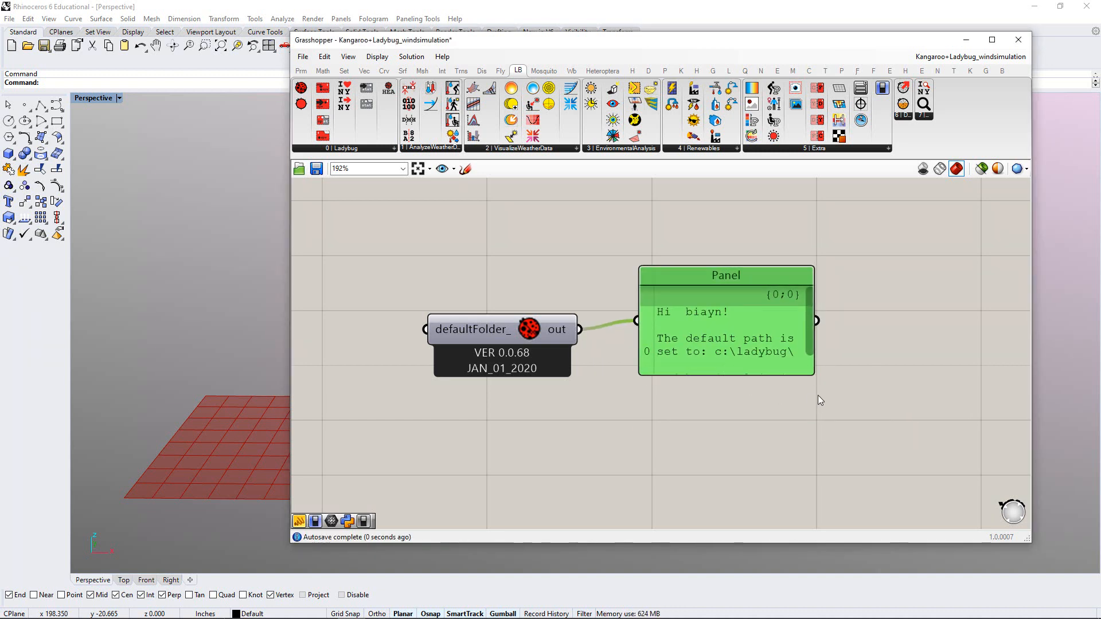
Enlarge the panel to read the full Ladybug message, and shrink it back to sit compactly next to the component
left_click_drag(820, 379, 949, 434)
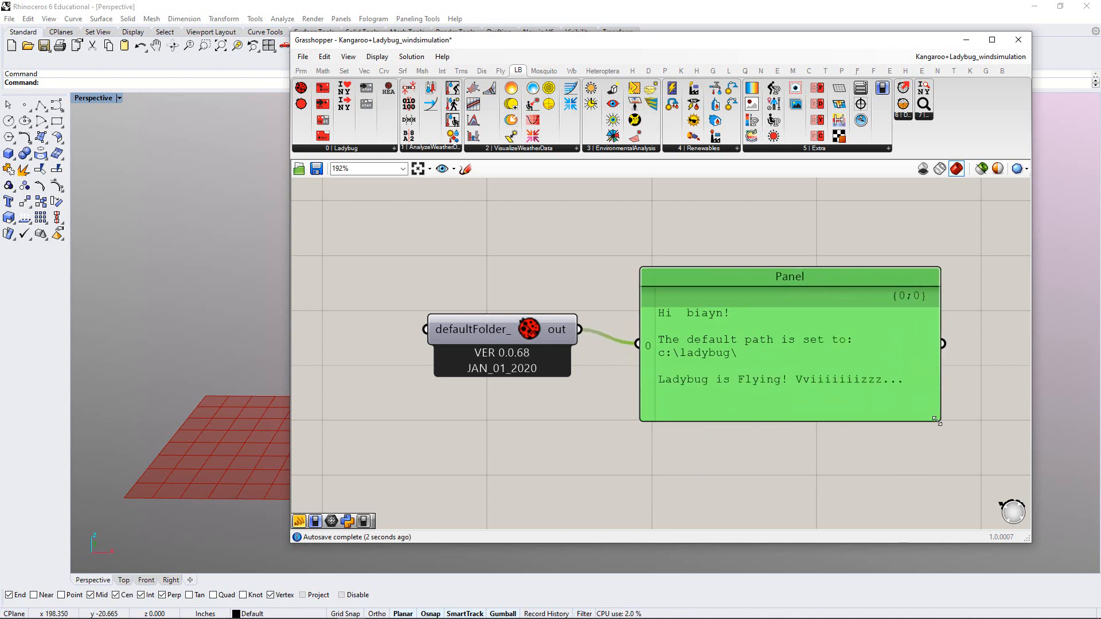
left_click(739, 471)
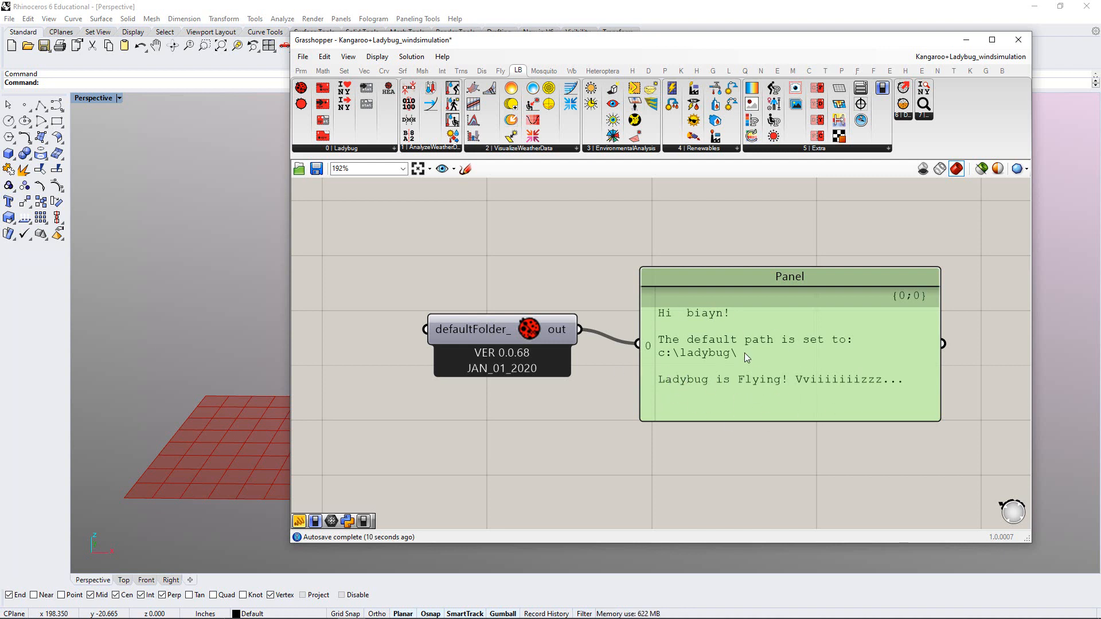
mouse_move(454, 330)
left_click_drag(934, 415, 795, 370)
left_click_drag(727, 328, 699, 336)
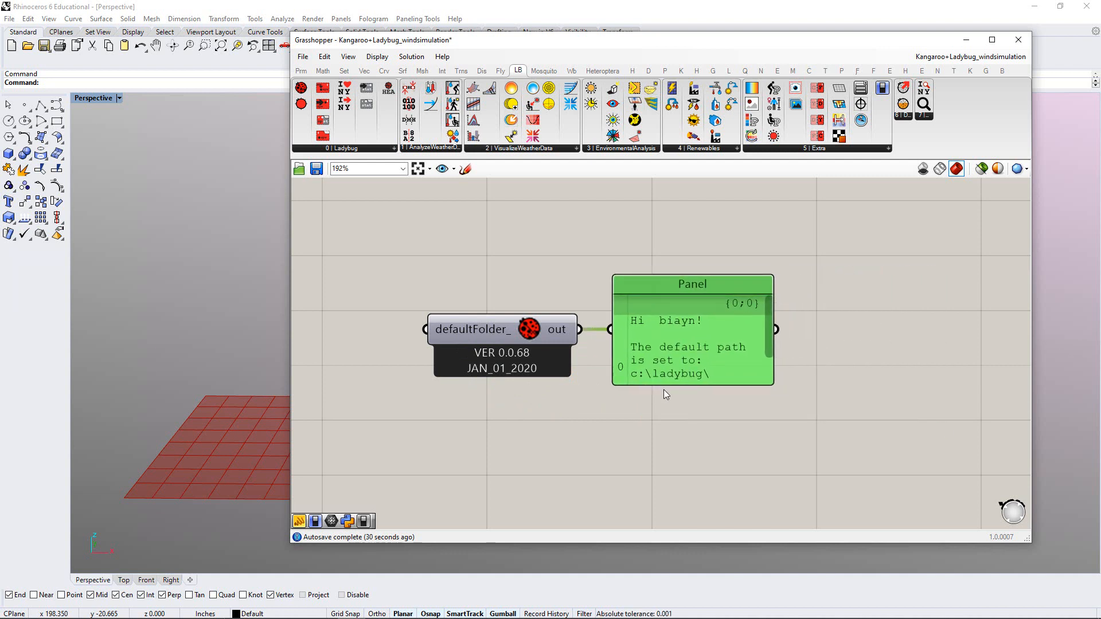
Group the Ladybug component with its panel and label the group ALWAYS CHECK FOR LADYBUG INSTALLATION
left_click_drag(796, 247, 420, 405)
key("ctrl+g")
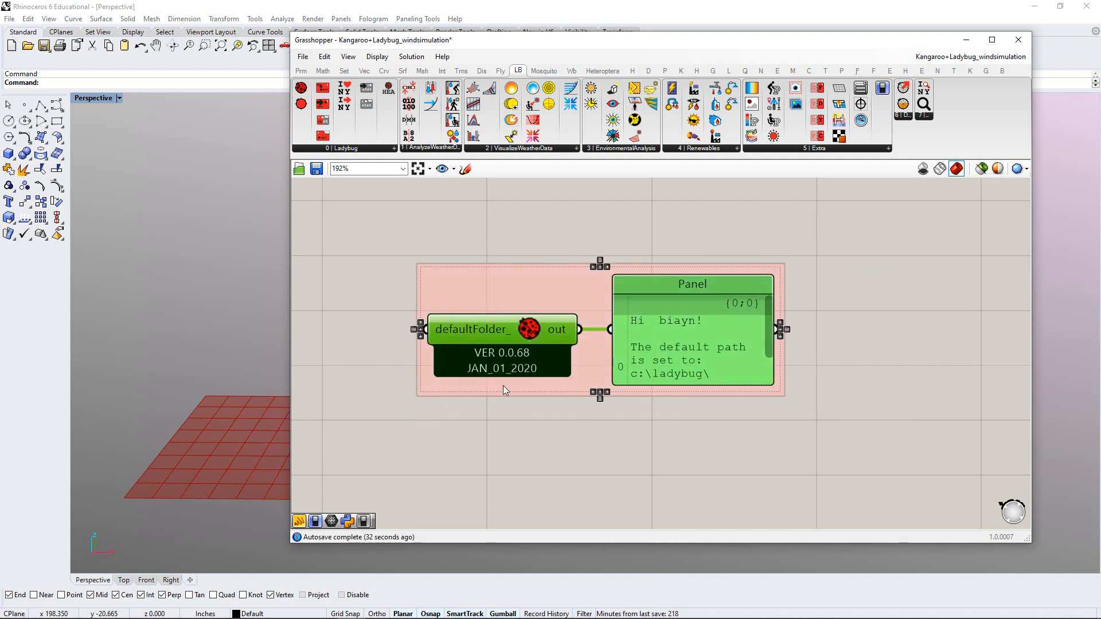
left_click(543, 222)
right_click(532, 256)
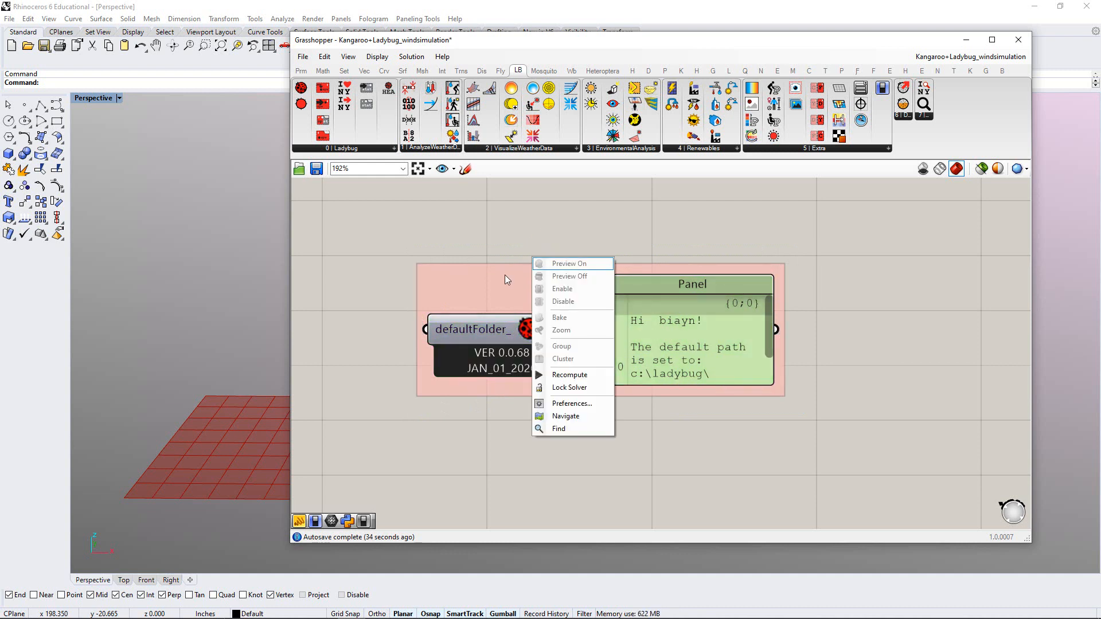
right_click(504, 274)
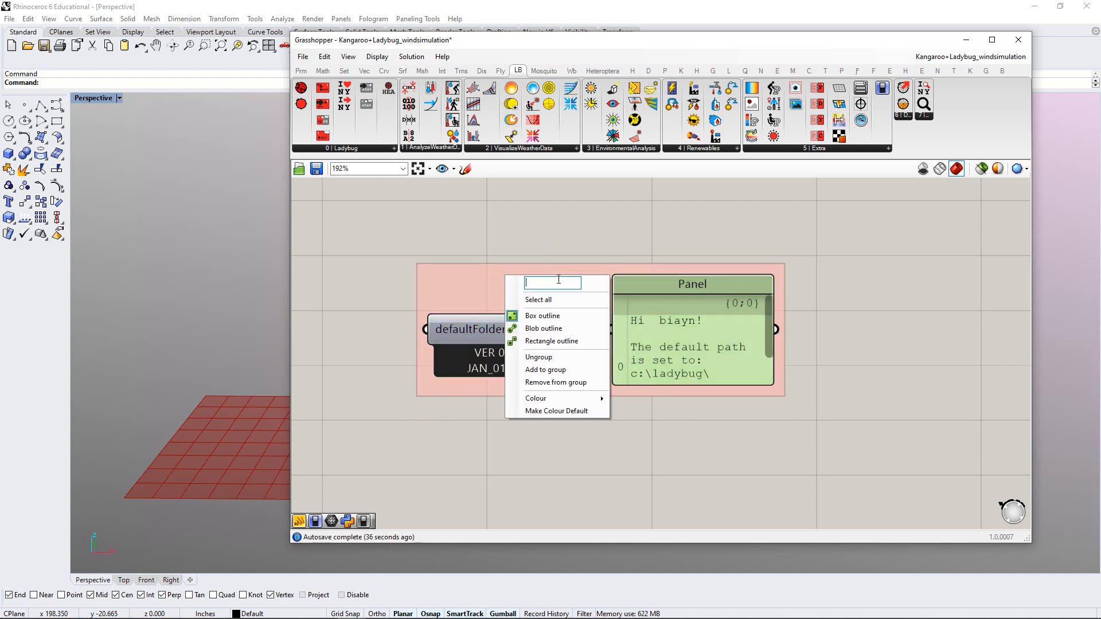
type("ALWAYS")
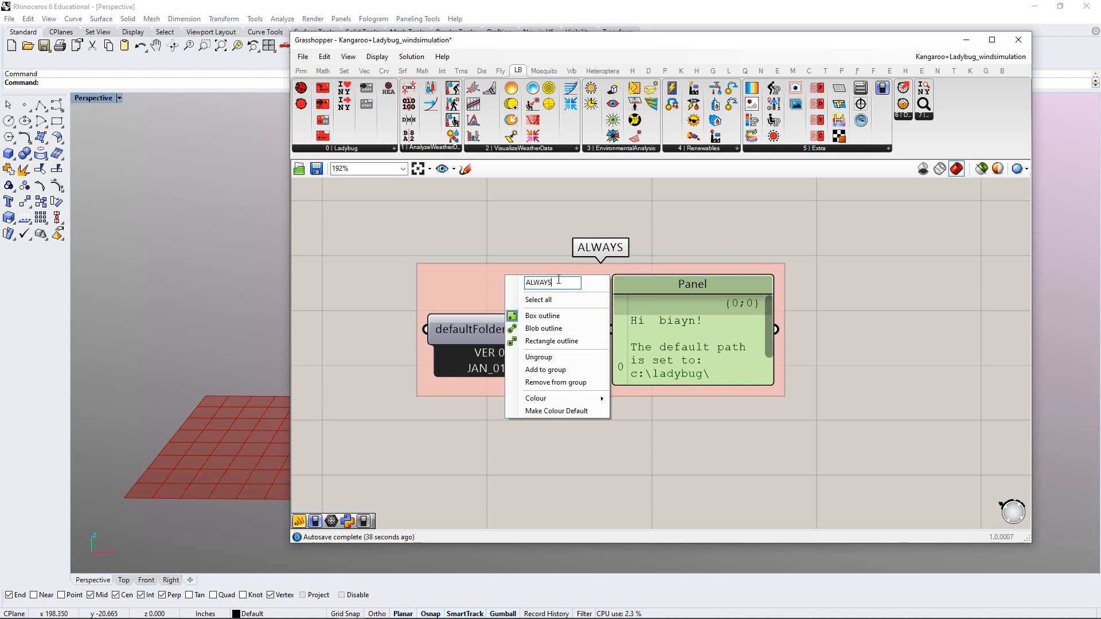
type(" CHECK F")
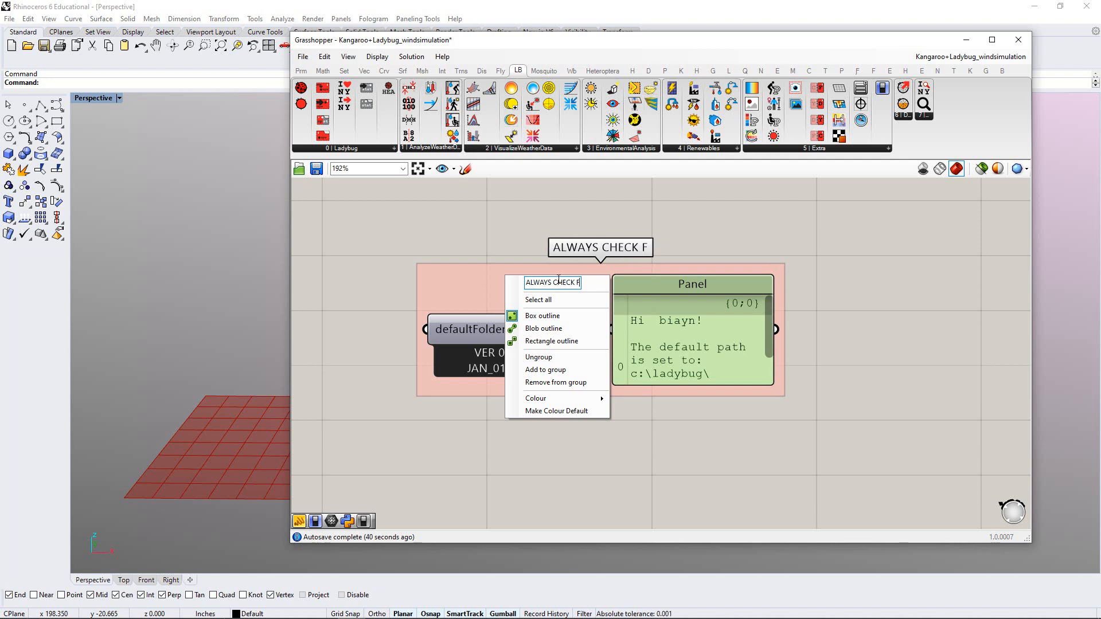
type("OR LADYB")
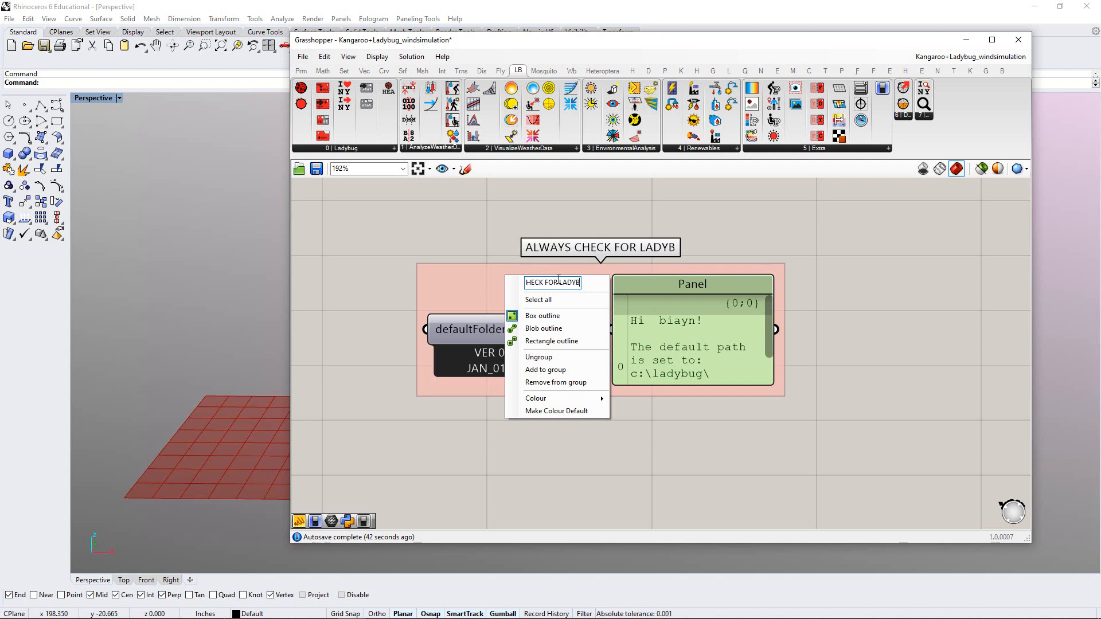
type("UG INSTALLA")
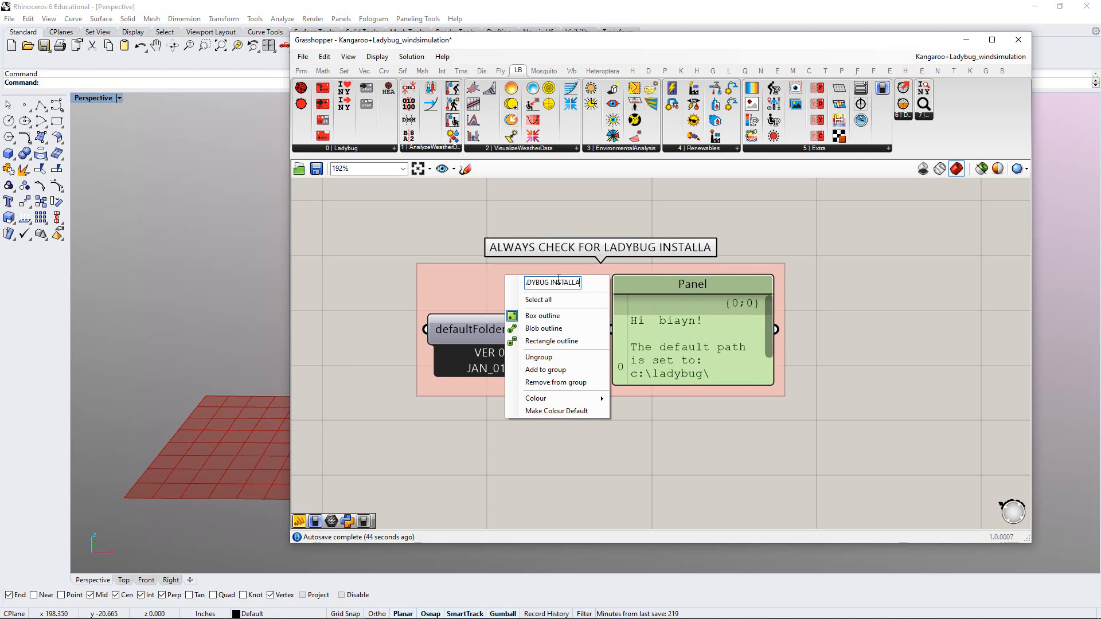
type("TION")
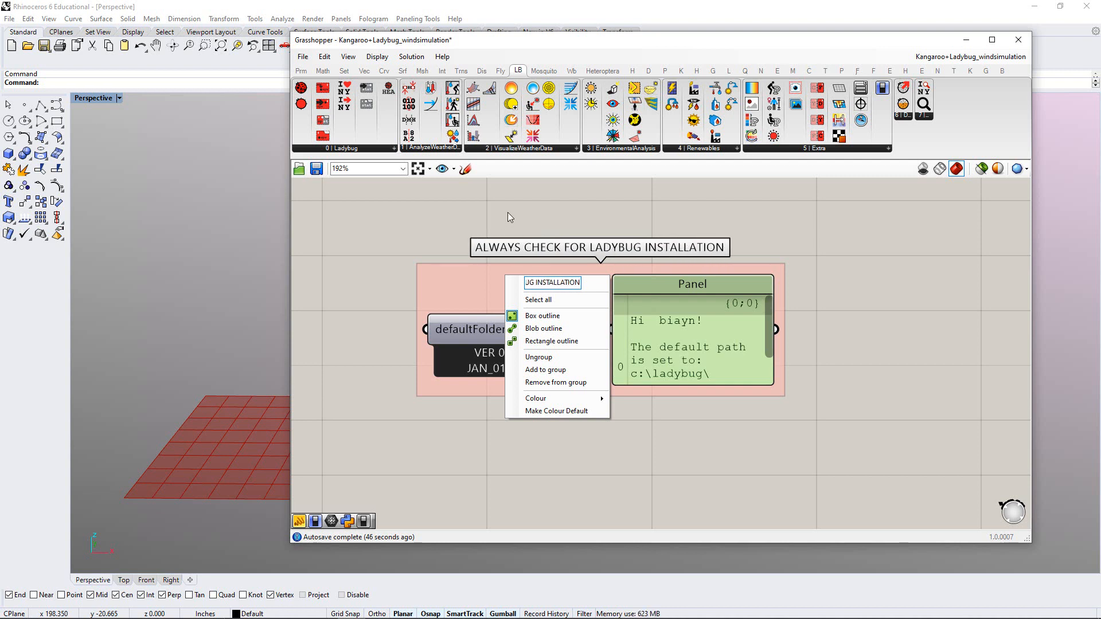
key("Return")
right_click_drag(581, 293, 657, 297)
left_click_drag(627, 279, 490, 249)
left_click(497, 384)
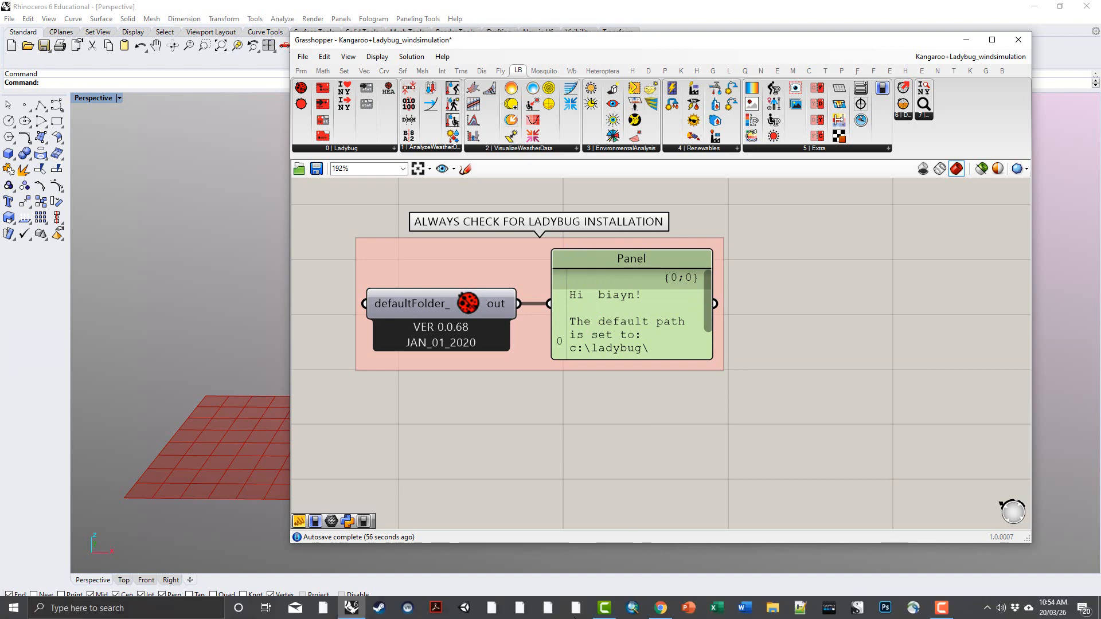
Switch to Chrome and open the Weather Data page of the EnergyPlus website from the search results
left_click(660, 608)
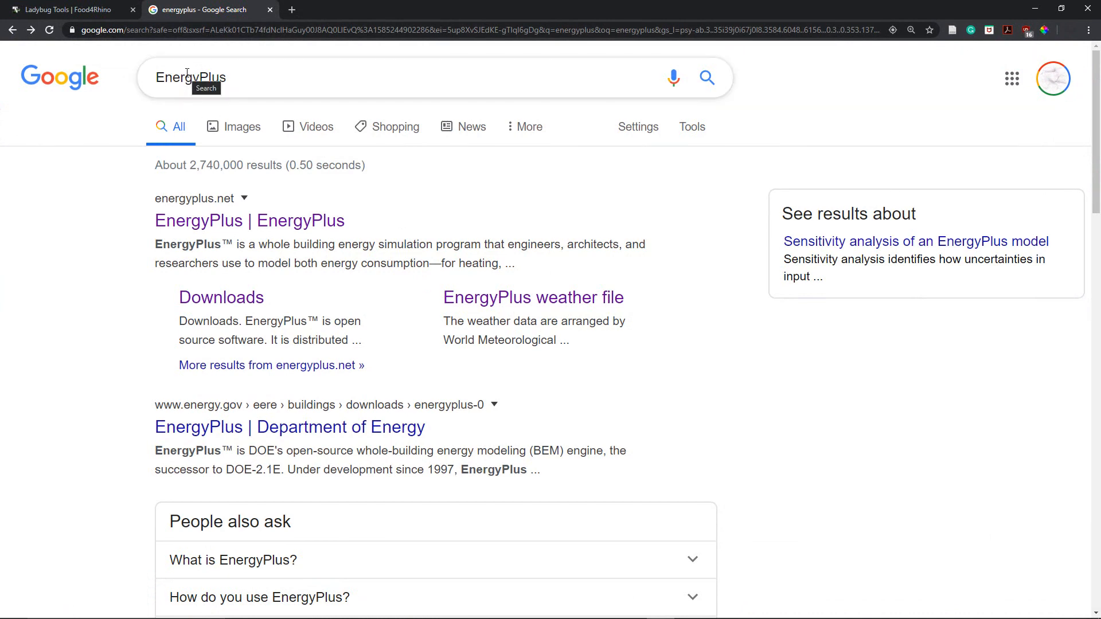
left_click(282, 225)
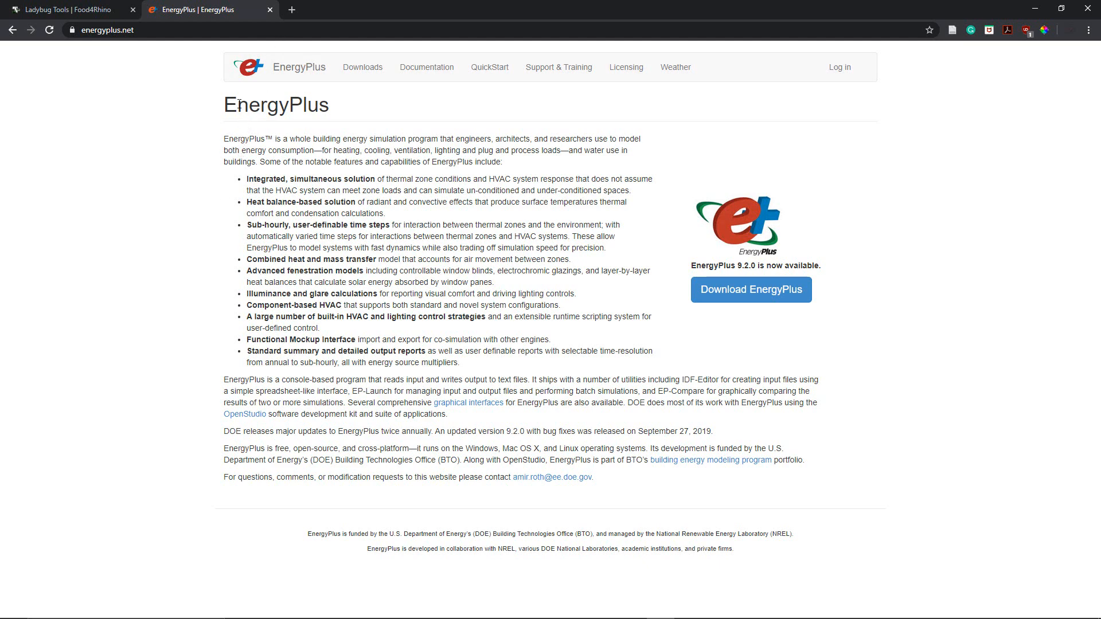
left_click(673, 70)
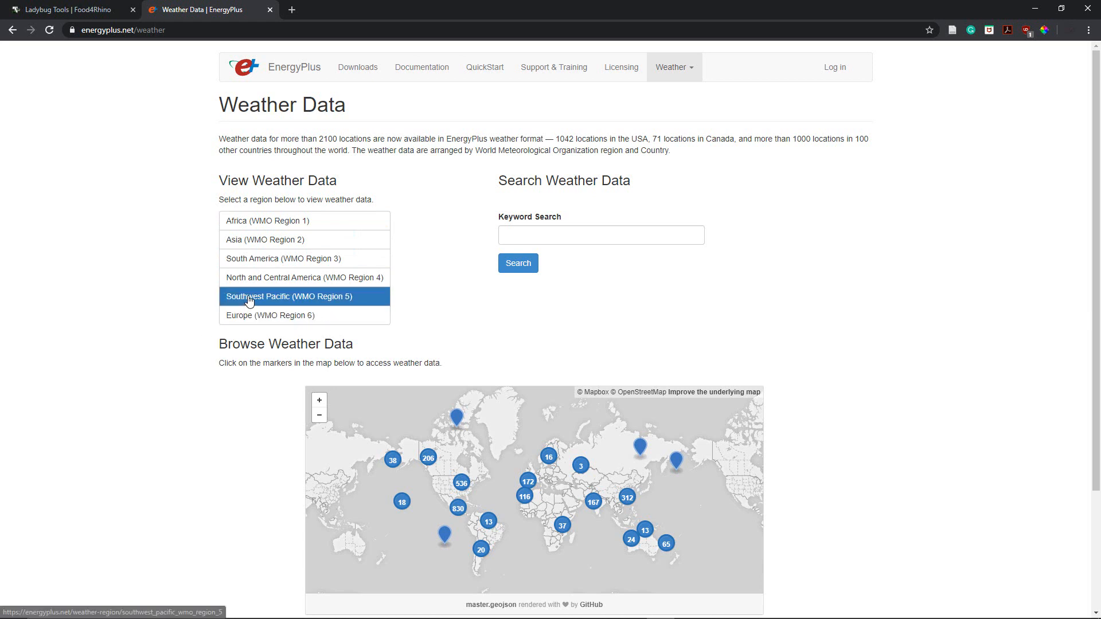
Open the weather data for Miami Intl AP 722020 (TMY) under North and Central America (WMO Region 4), USA, Florida
left_click(257, 281)
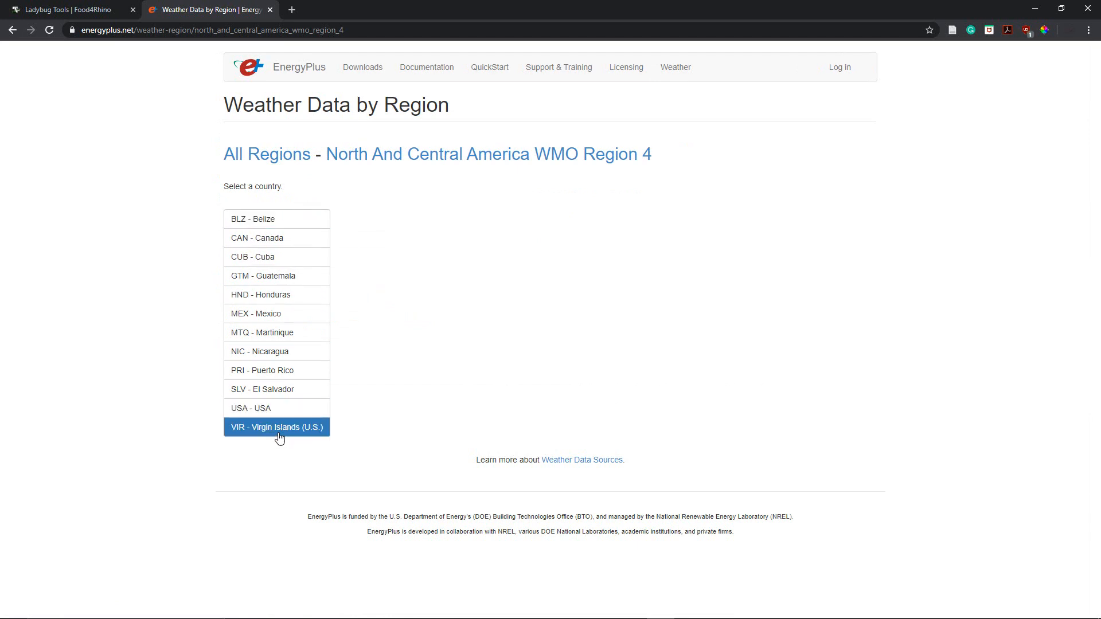
left_click(270, 408)
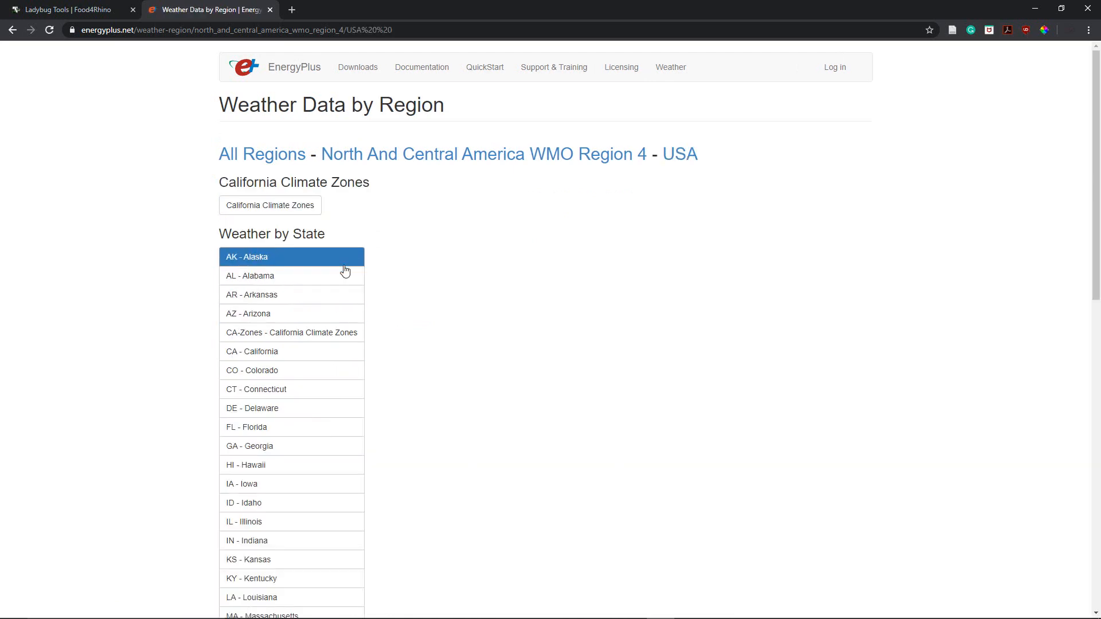
scroll(343, 278, "down", 2)
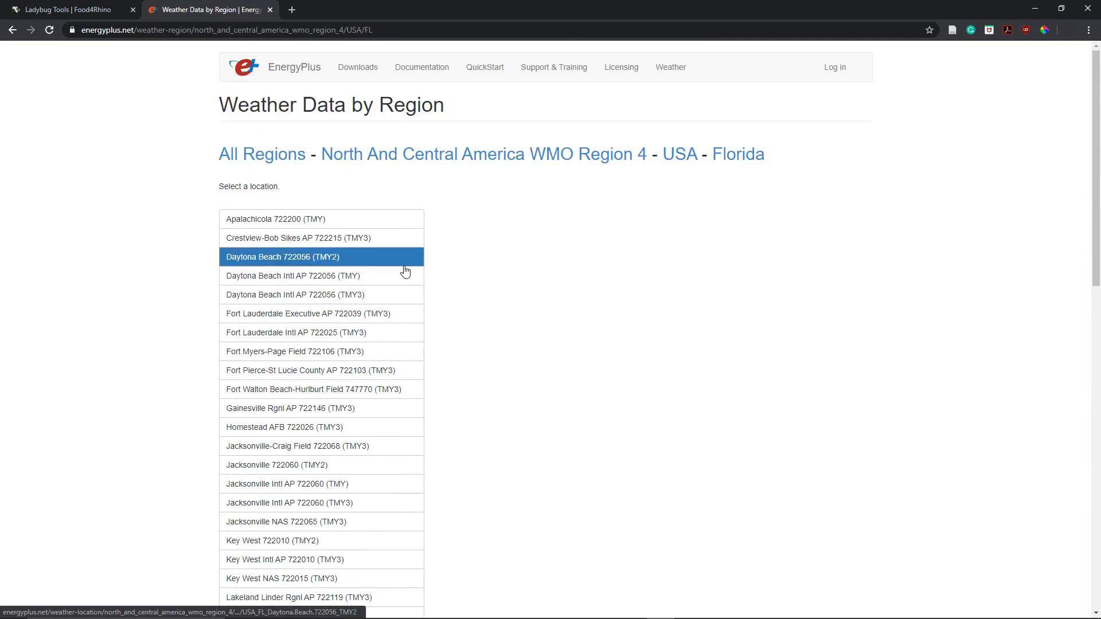
scroll(401, 278, "down", 4)
scroll(394, 290, "down", 2)
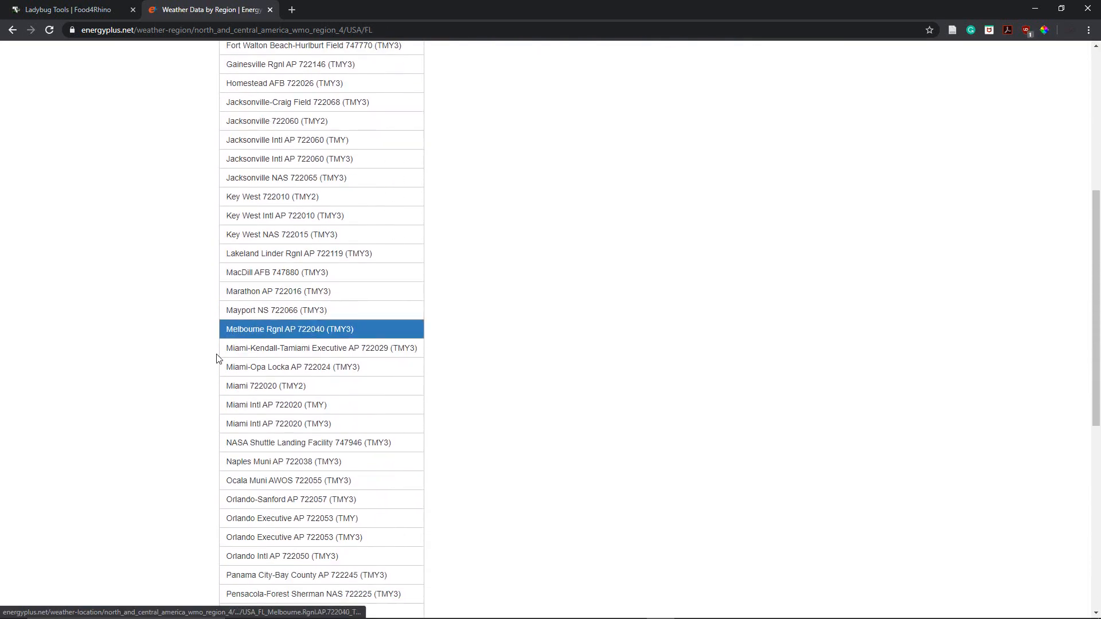
scroll(175, 373, "down", 2)
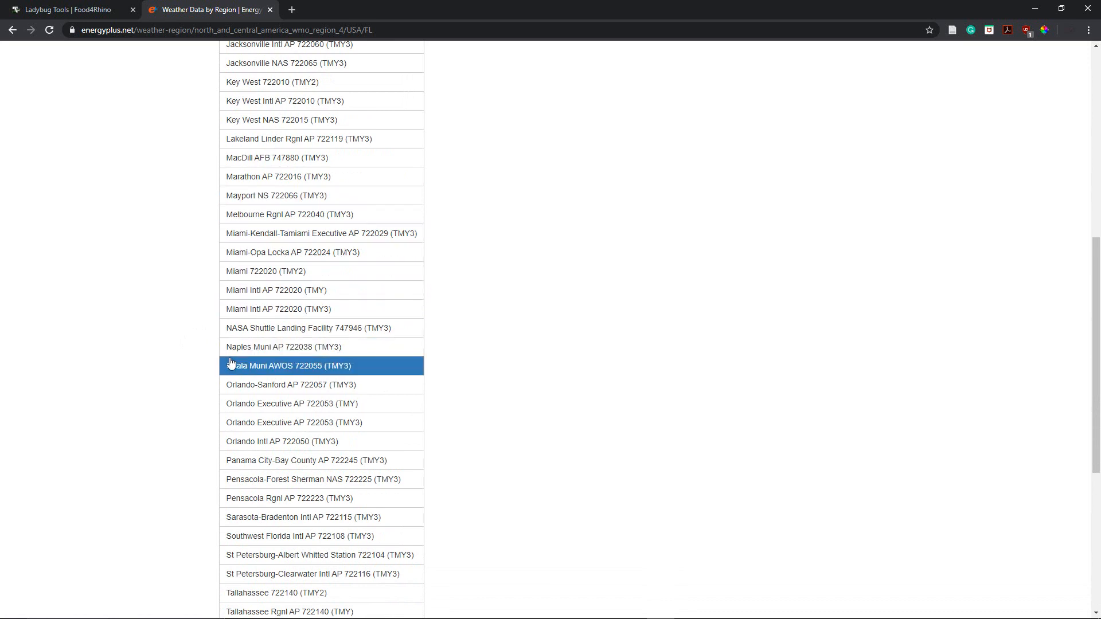
scroll(192, 314, "up", 1)
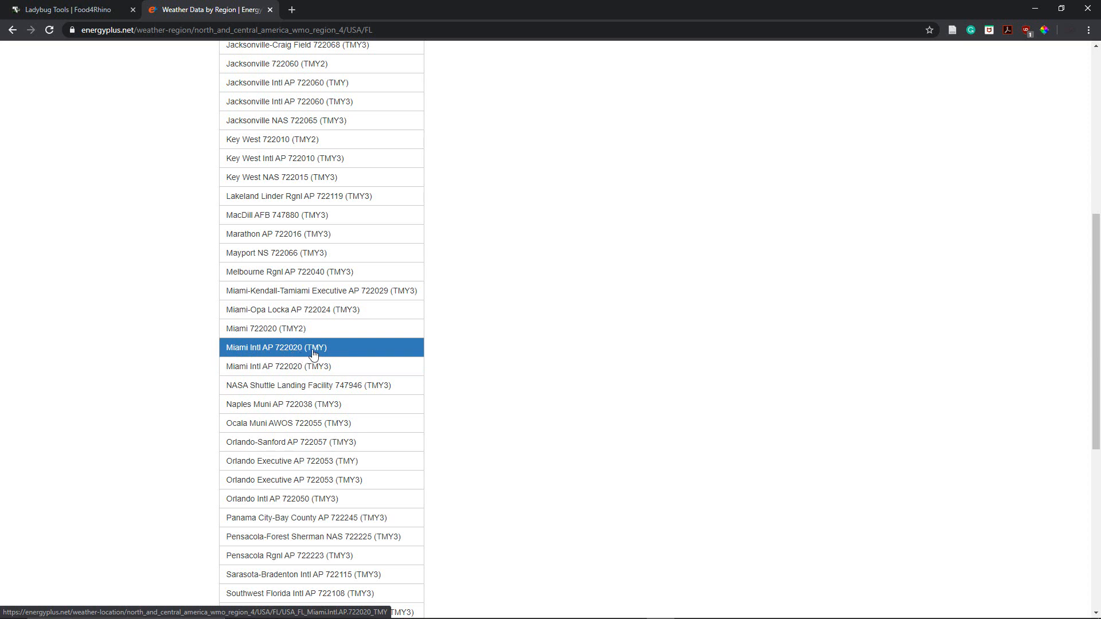
left_click(285, 351)
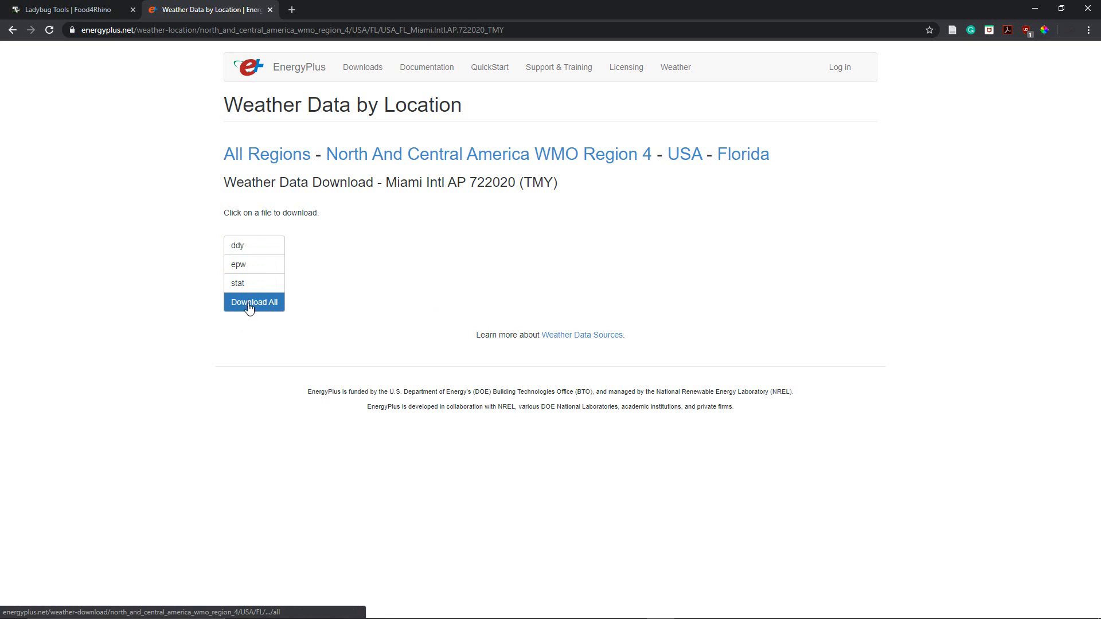
Download the Miami epw weather file and put it in the Tutorial folder on the Desktop
left_click(239, 270)
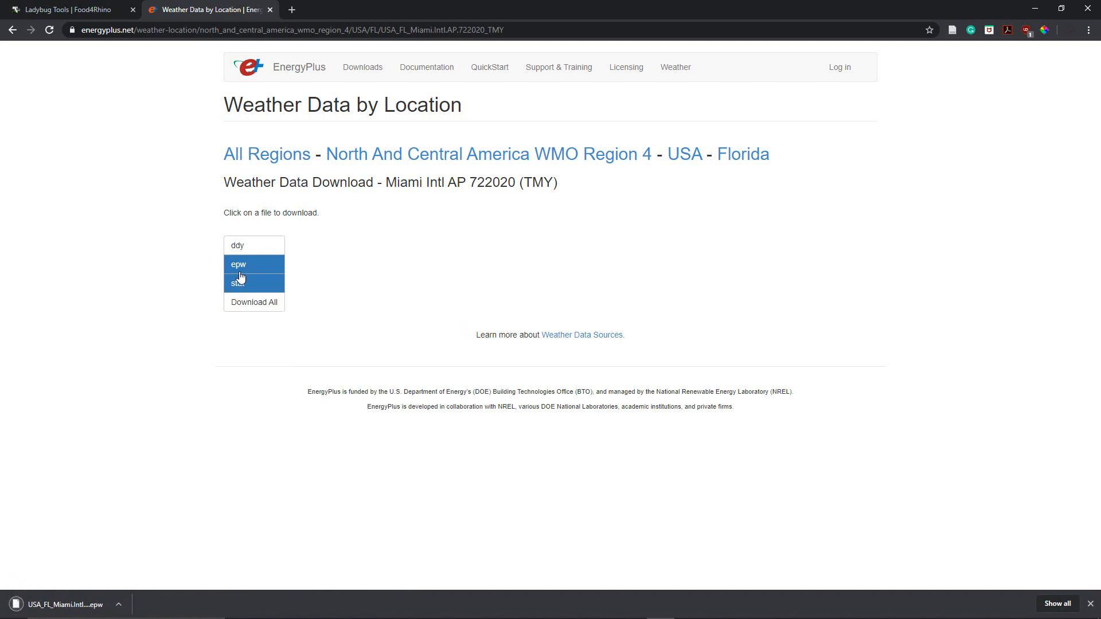
left_click_drag(332, 10, 562, 23)
left_click_drag(203, 7, 620, 52)
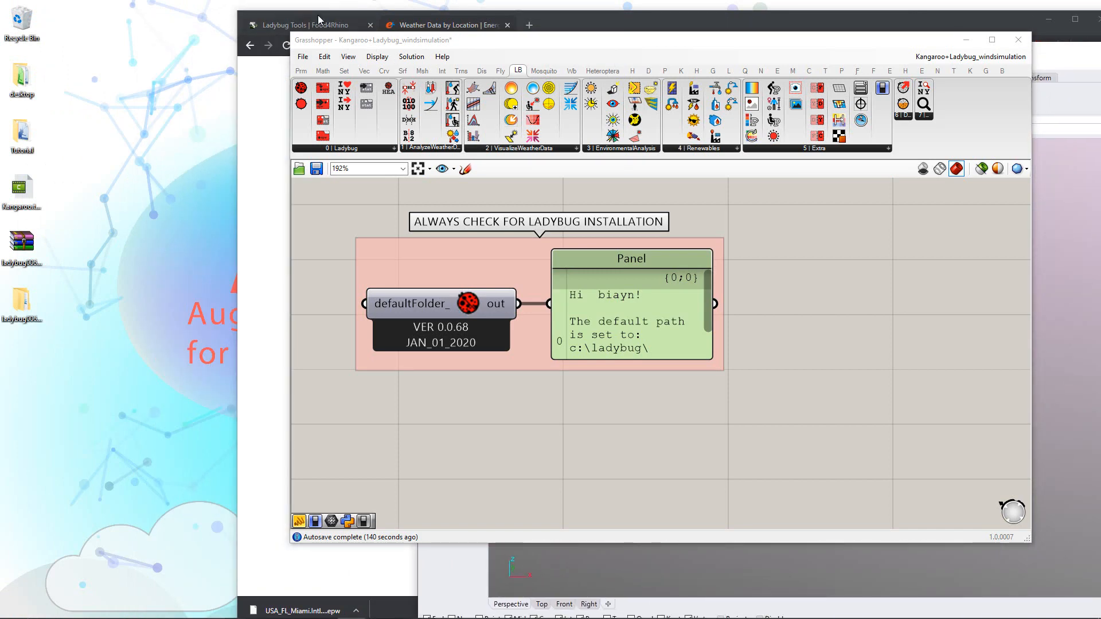
left_click_drag(319, 16, 305, 9)
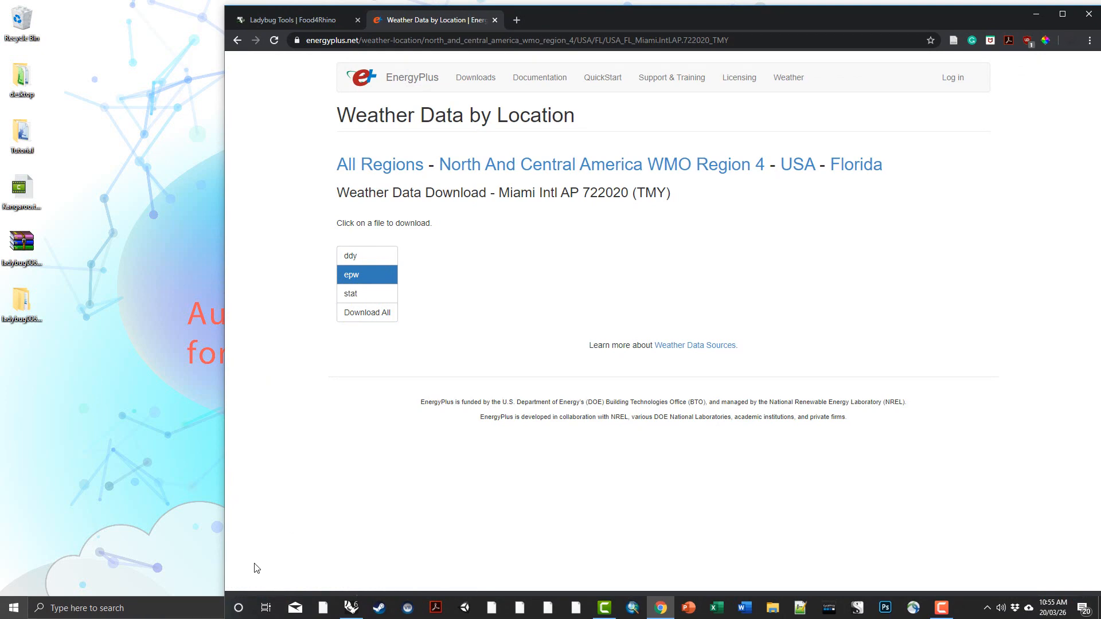
left_click_drag(252, 606, 21, 133)
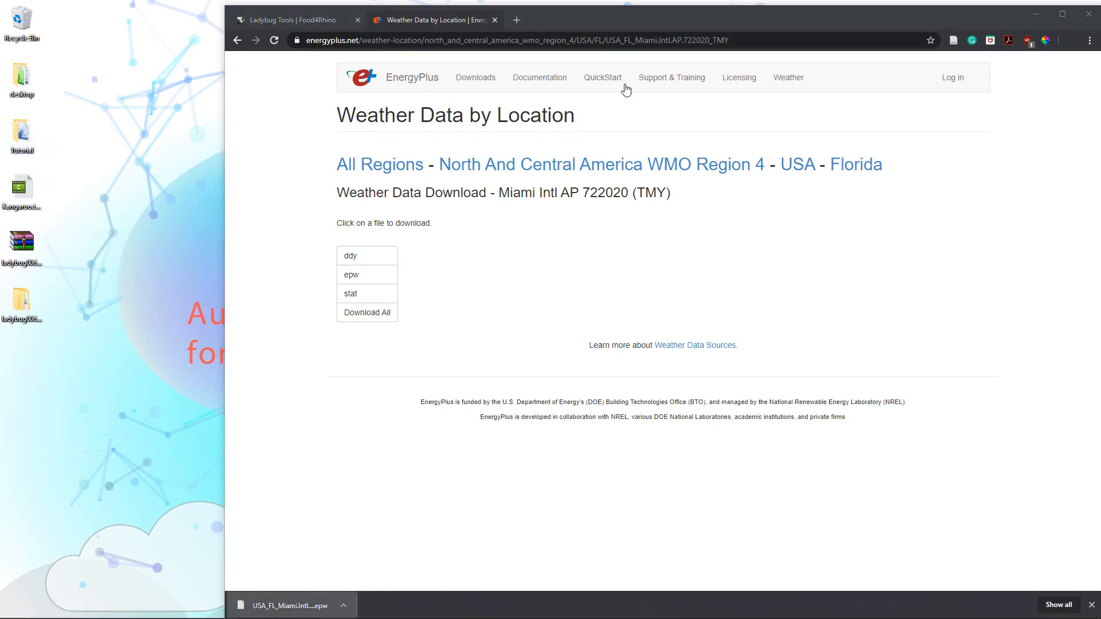
Minimize the browser and return to Rhino and Grasshopper, with the Rhino window maximized behind the Grasshopper canvas
left_click(1036, 14)
left_click_drag(845, 45, 928, 147)
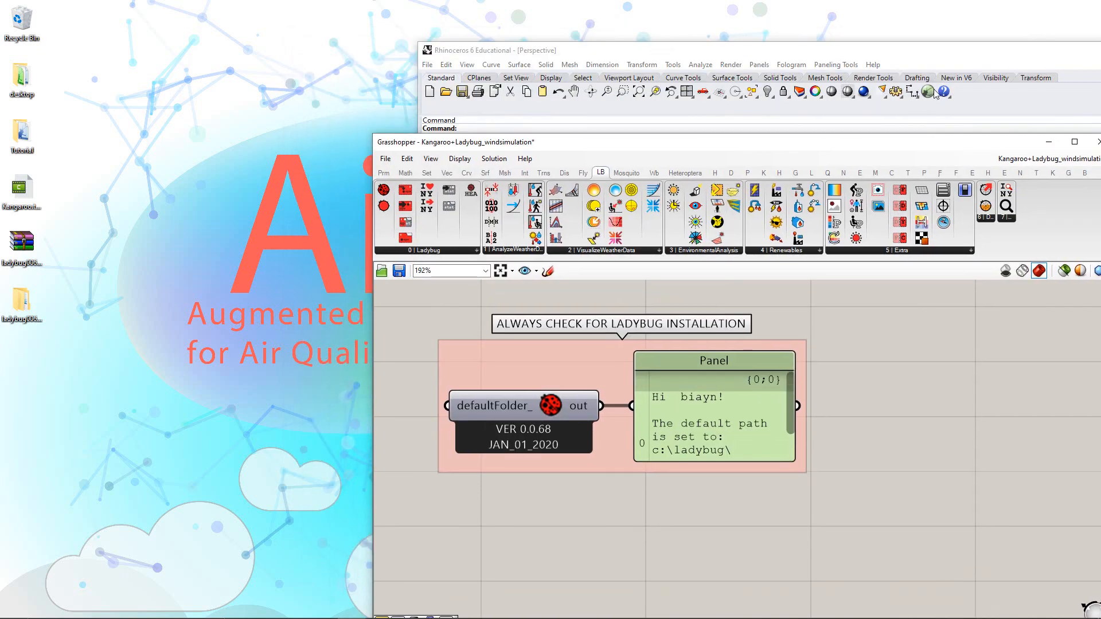
left_click_drag(948, 49, 576, 44)
left_click(893, 39)
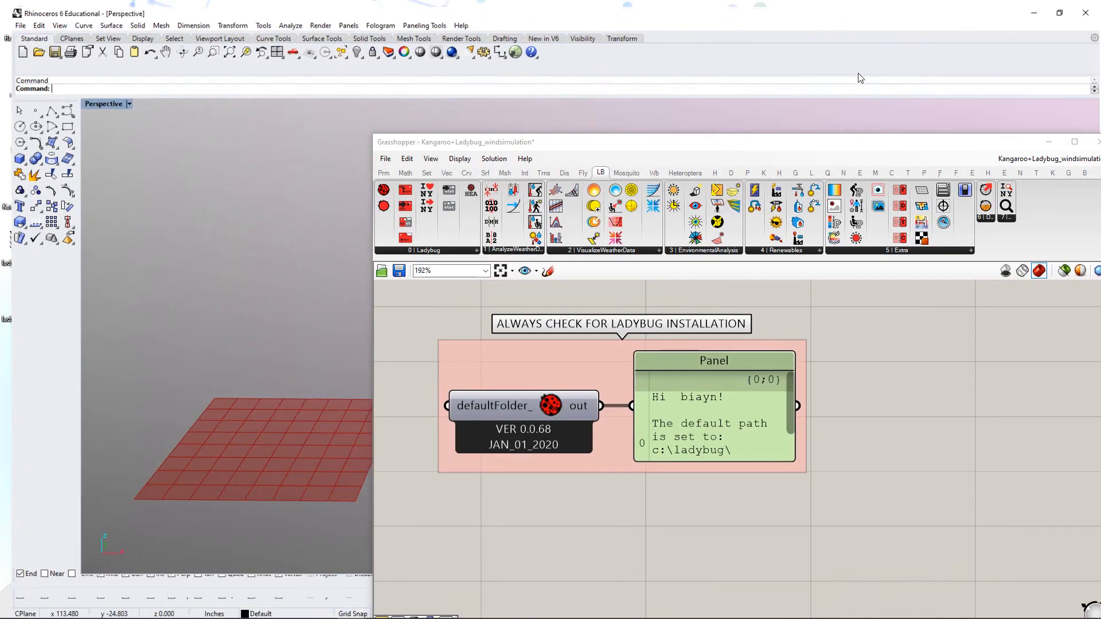
Place a Ladybug Import epw component on the canvas below the Ladybug installation check group
left_click_drag(706, 141, 589, 24)
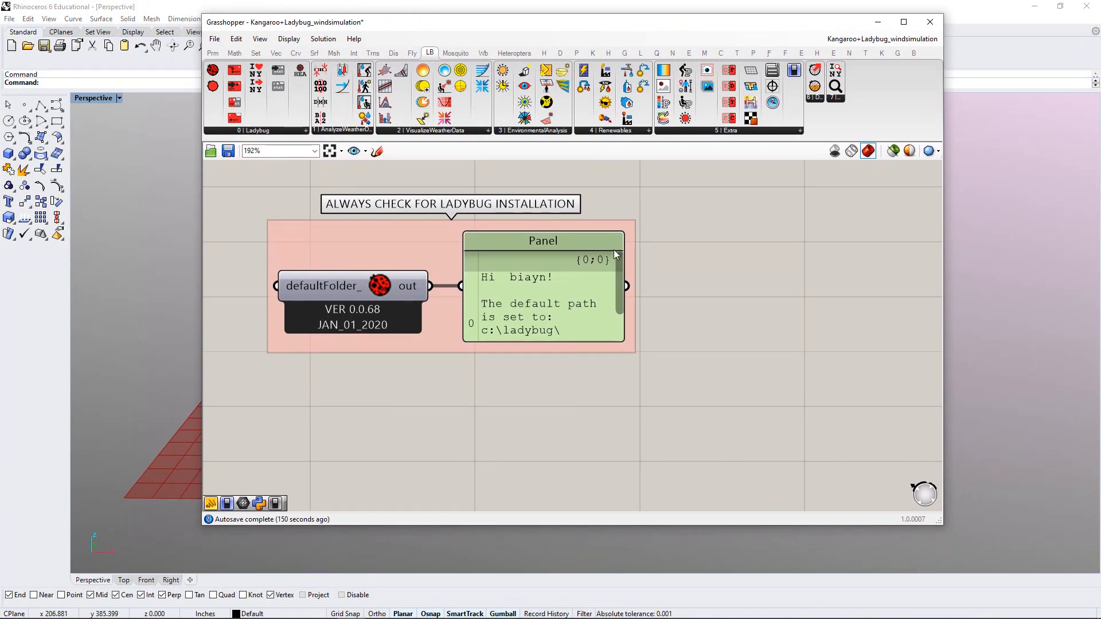
right_click_drag(663, 313, 650, 273)
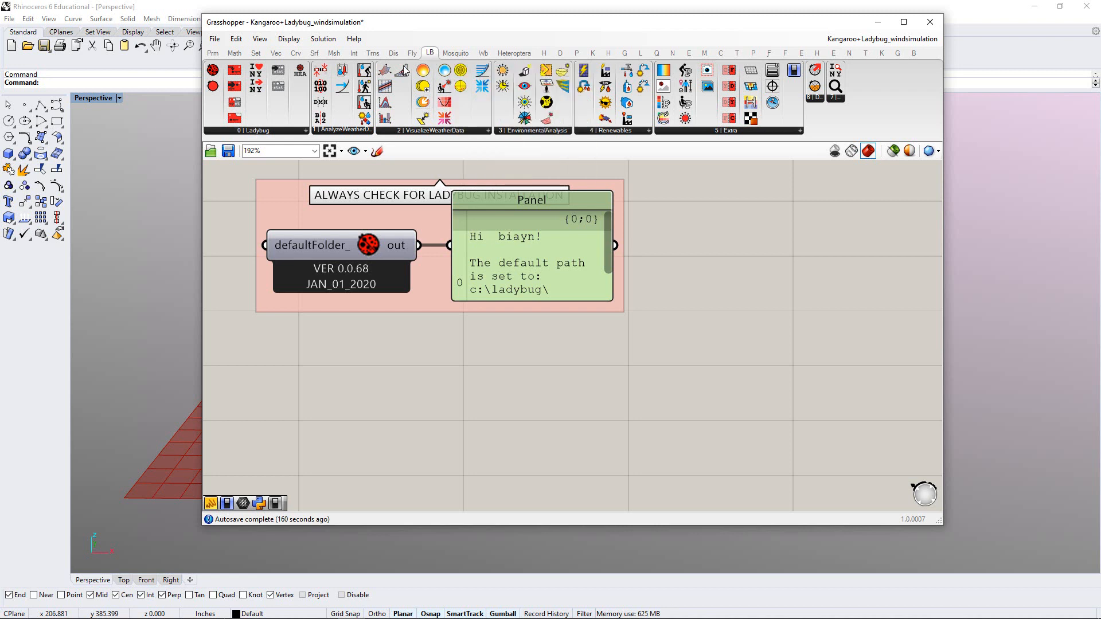
left_click(288, 134)
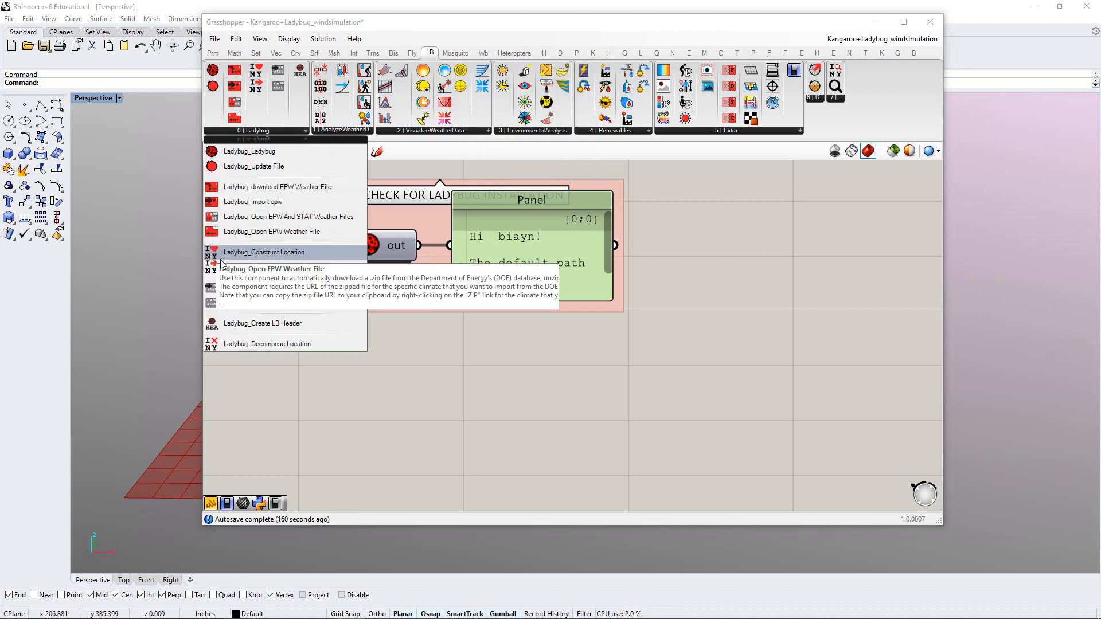
left_click(248, 207)
left_click(646, 462)
scroll(661, 322, "up", 3)
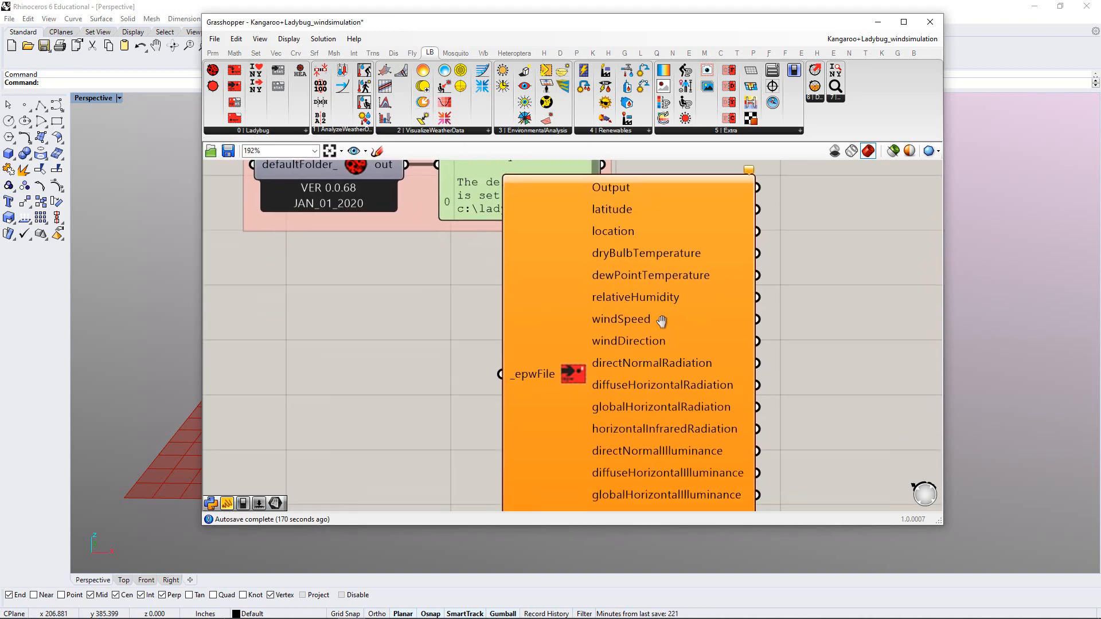
right_click_drag(662, 321, 658, 298)
scroll(658, 298, "down", 2)
left_click_drag(620, 317, 634, 397)
left_click(505, 387)
right_click_drag(554, 359, 541, 290)
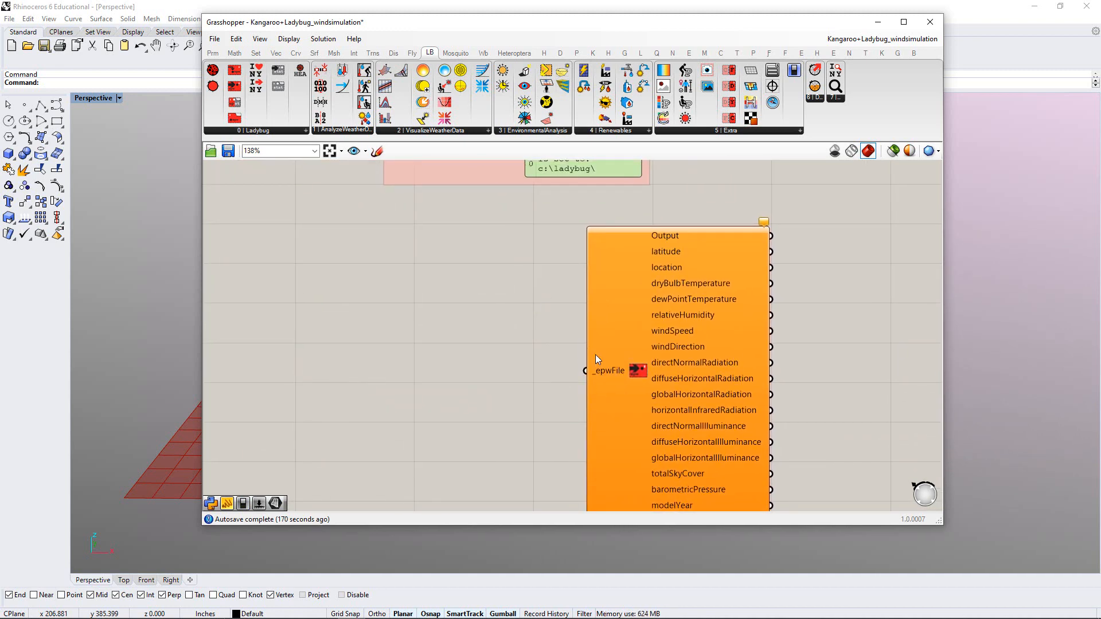
Add a Ladybug Open EPW Weather File component beside the _epwFile input of the Import epw component
mouse_move(601, 373)
left_click(260, 132)
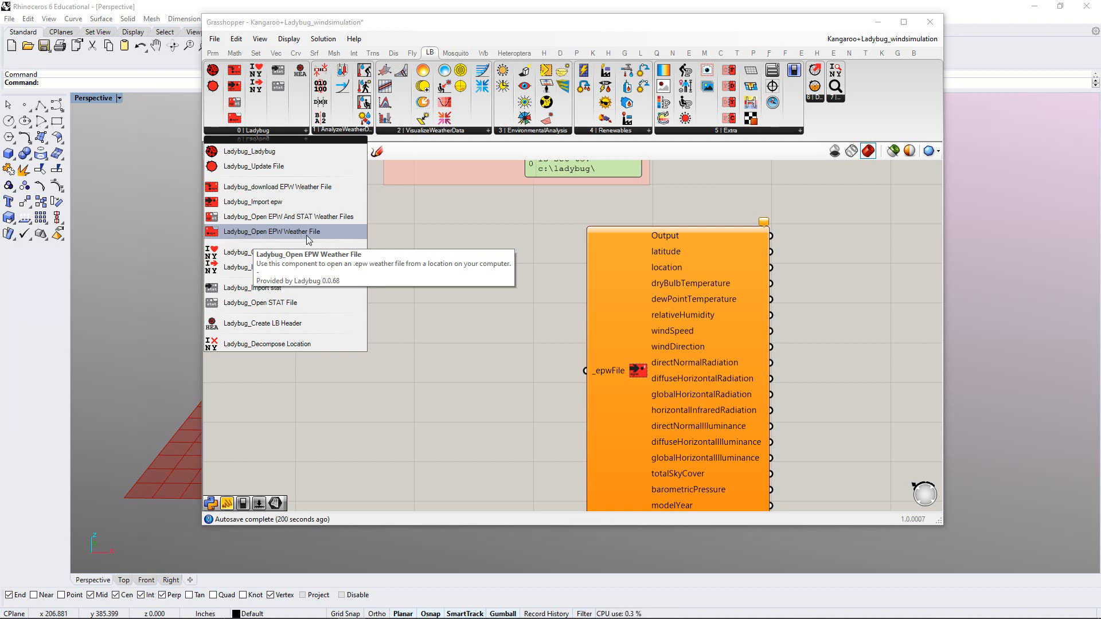
left_click(256, 233)
left_click(479, 382)
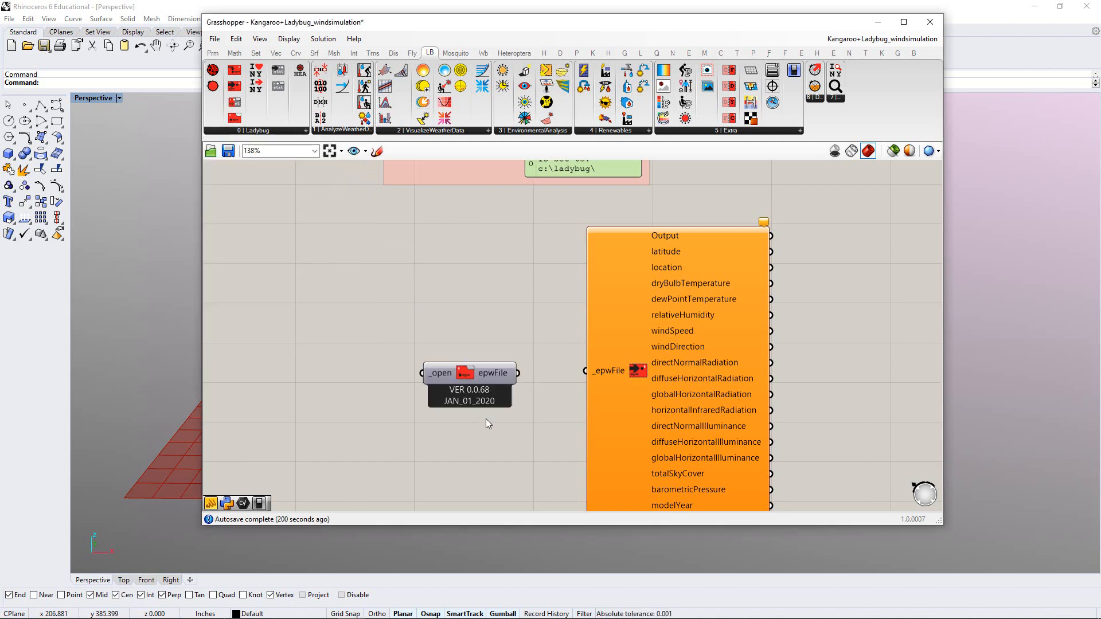
left_click_drag(479, 383, 506, 383)
left_click(467, 428)
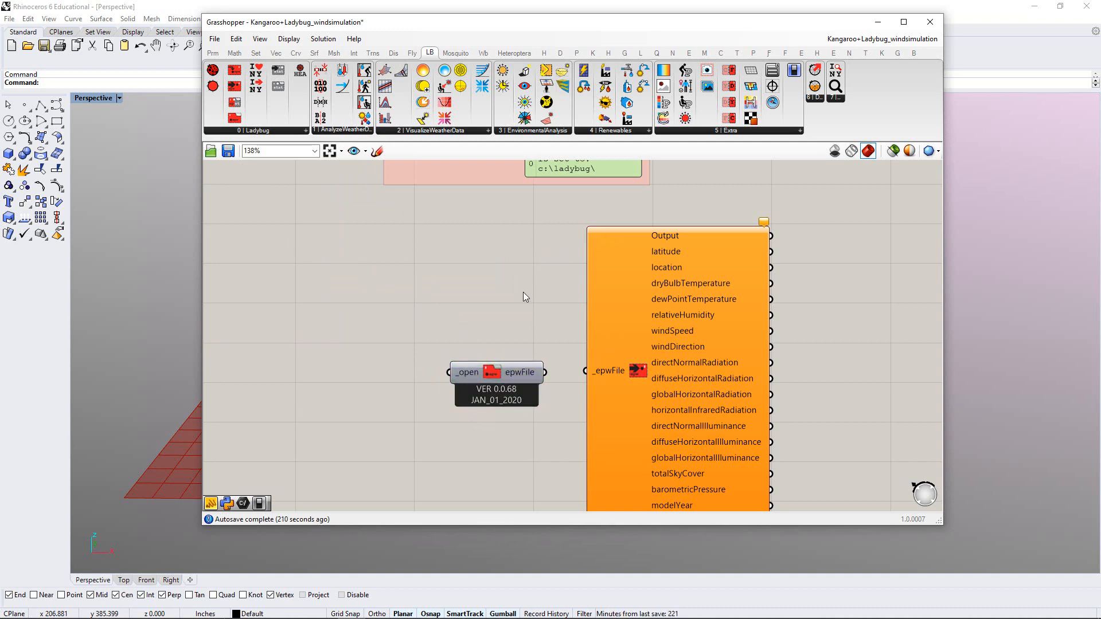
Connect the epwFile output to the _epwFile input of Import epw and align the two components
right_click_drag(523, 293, 519, 279)
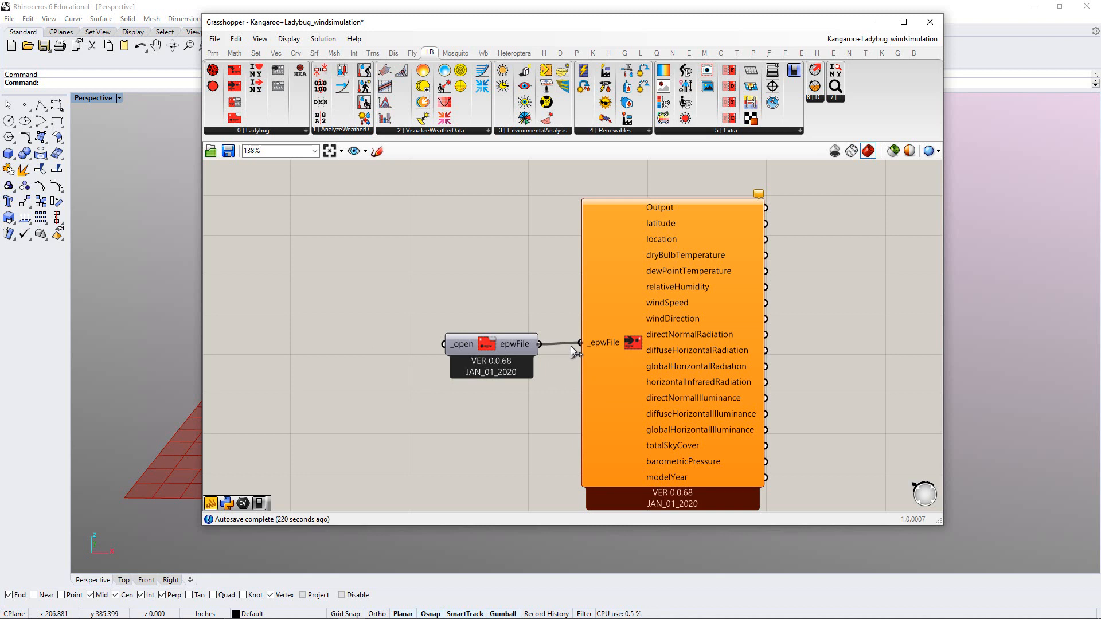
left_click_drag(571, 346, 571, 346)
left_click_drag(499, 345, 508, 343)
left_click(484, 387)
right_click_drag(468, 366, 513, 364)
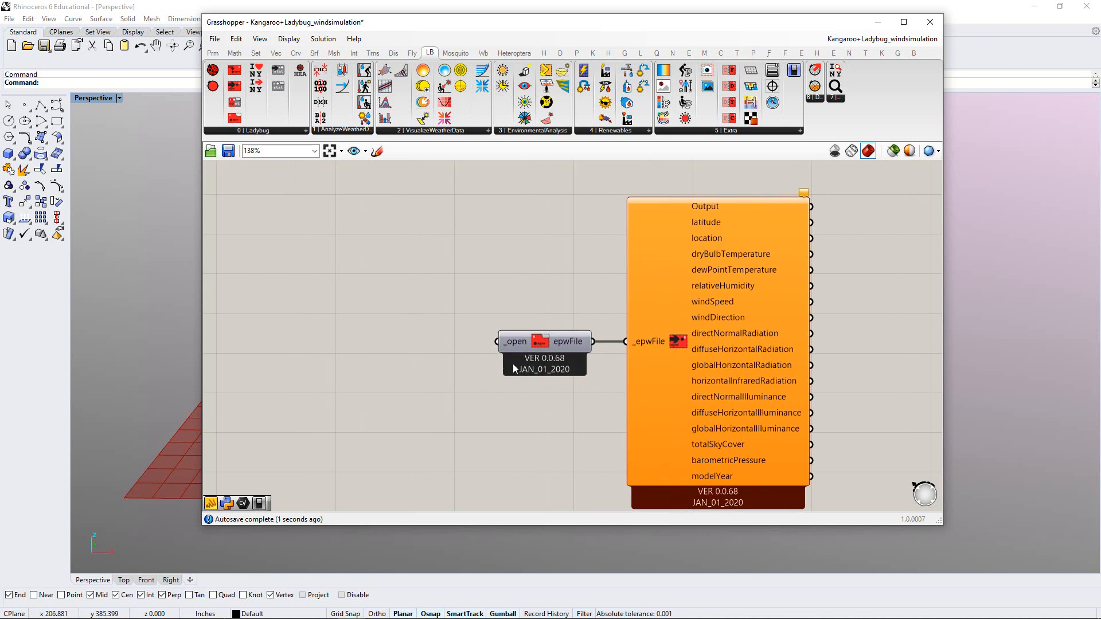
Add a Boolean Toggle, connect it to the _open input of the Open EPW Weather File component, and align it
scroll(513, 367, "up", 1)
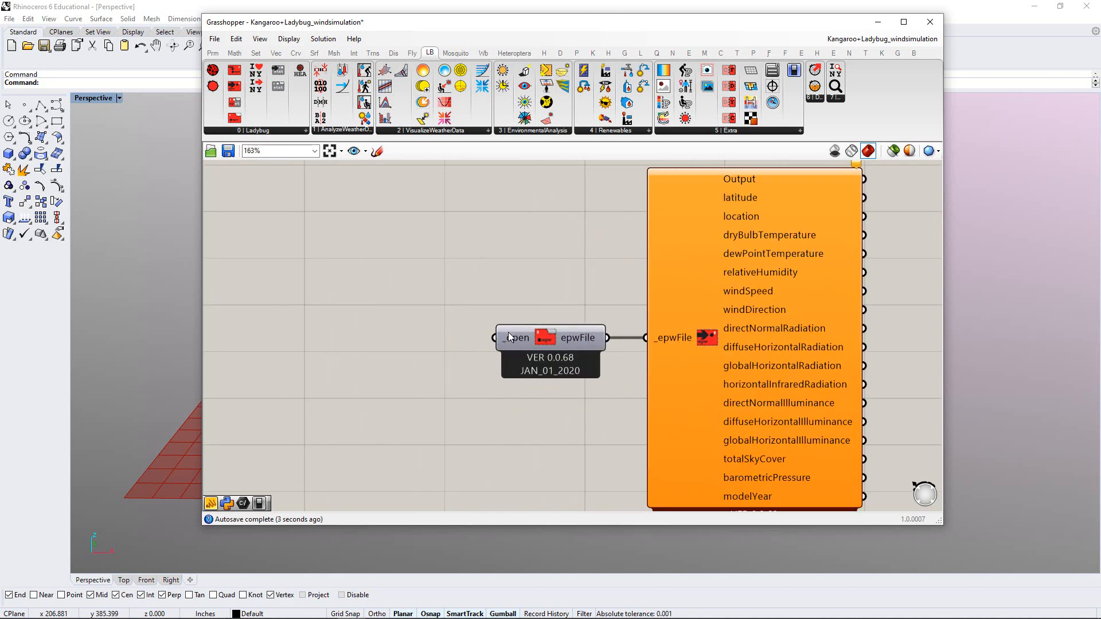
mouse_move(519, 339)
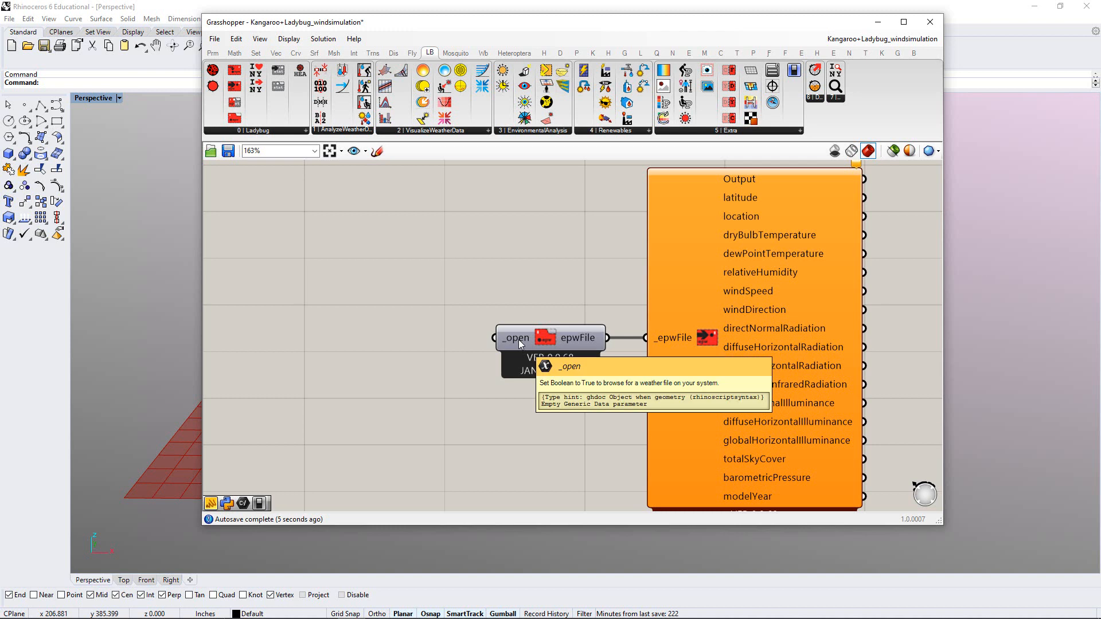
right_click_drag(514, 342, 488, 324)
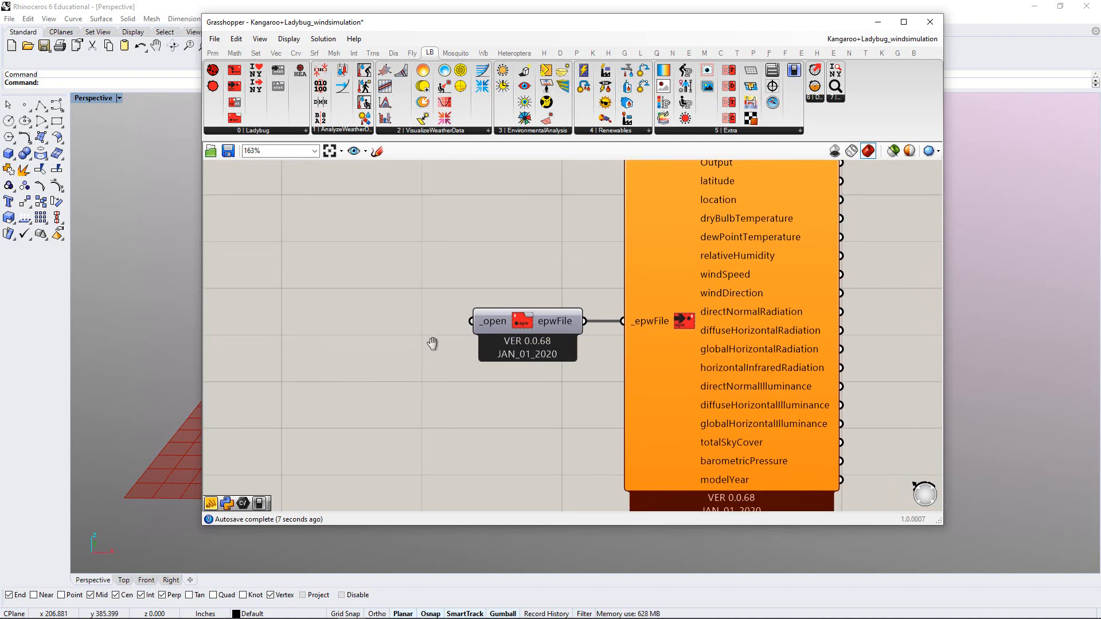
left_click(213, 53)
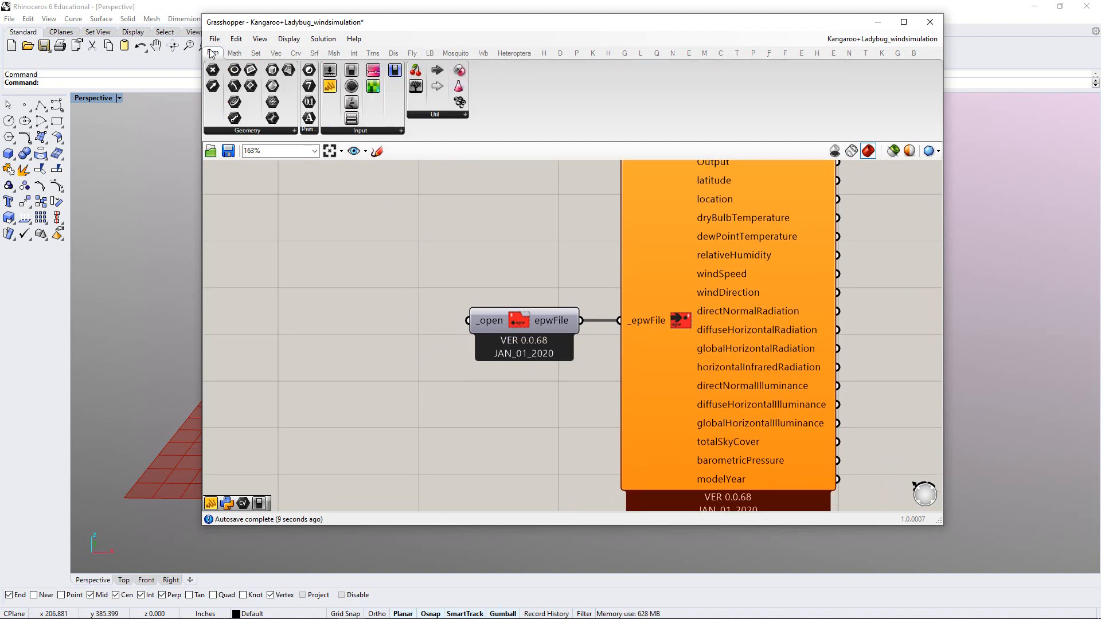
left_click(356, 132)
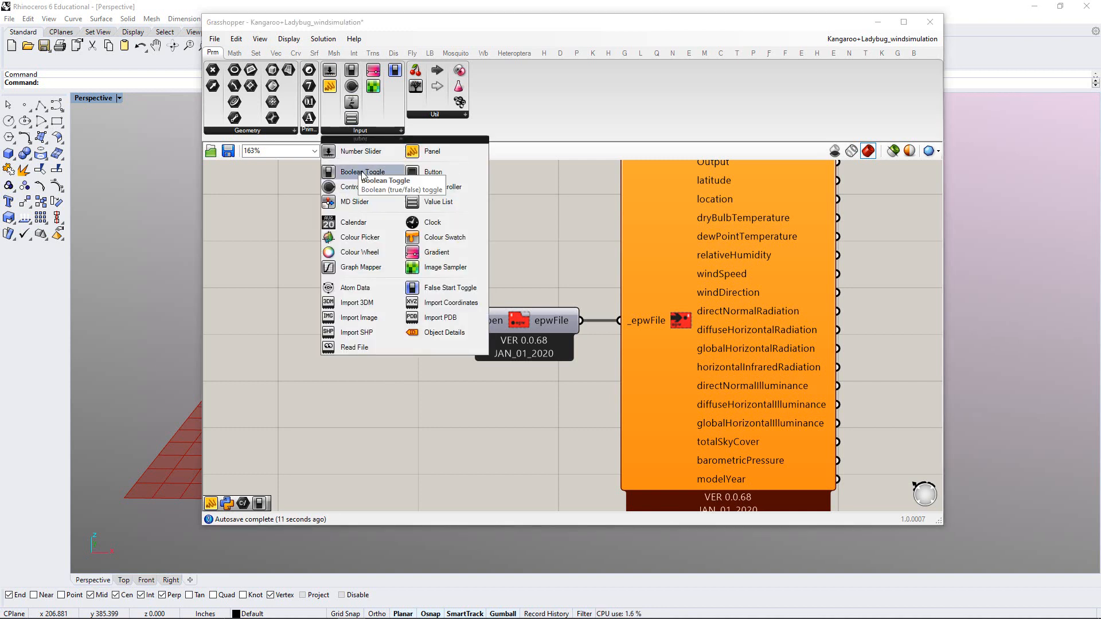
left_click_drag(361, 170, 363, 330)
right_click_drag(392, 359, 457, 360)
left_click_drag(427, 333, 428, 325)
left_click(442, 346)
left_click(438, 359)
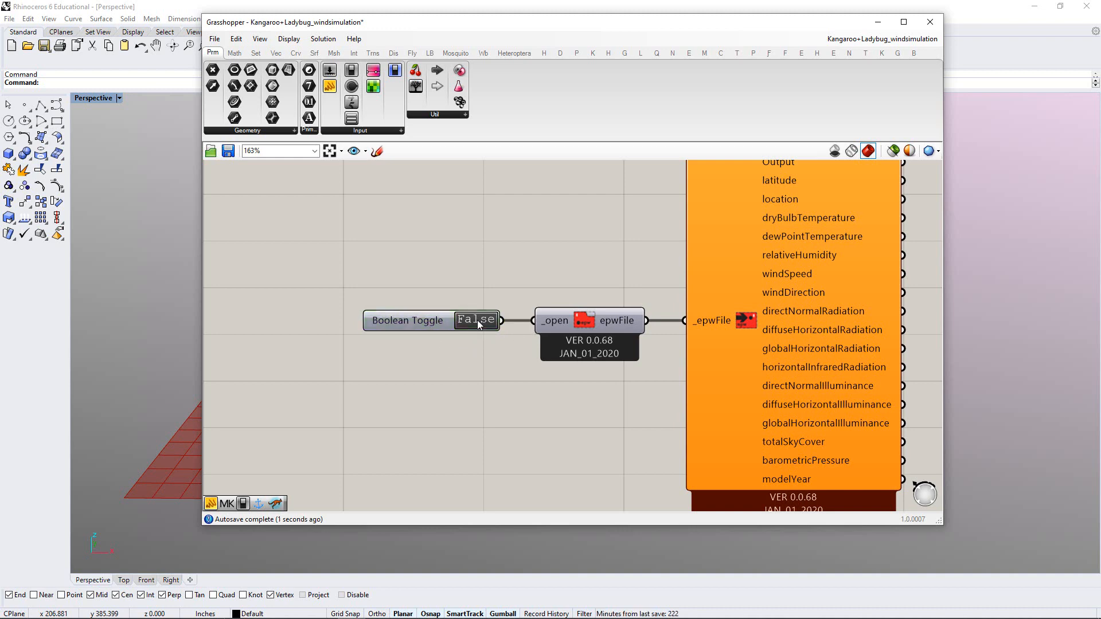
Set the Boolean Toggle to True and open USA_FL_Miami.Intl.AP.722020_TMY.epw from the Tutorial folder
left_click(477, 320)
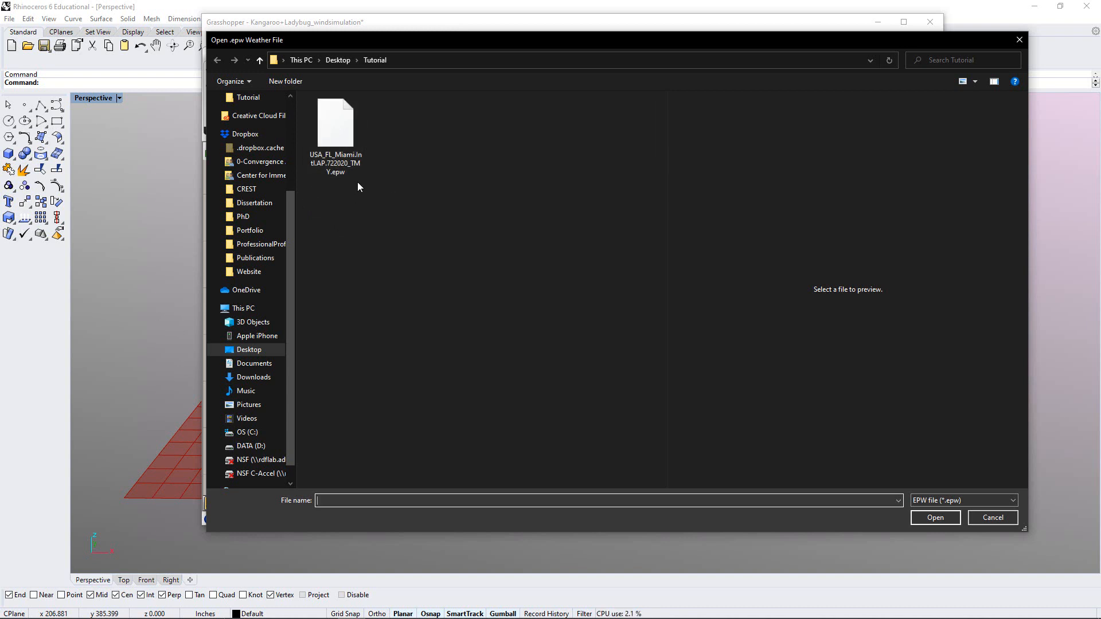
left_click(345, 126)
left_click(936, 518)
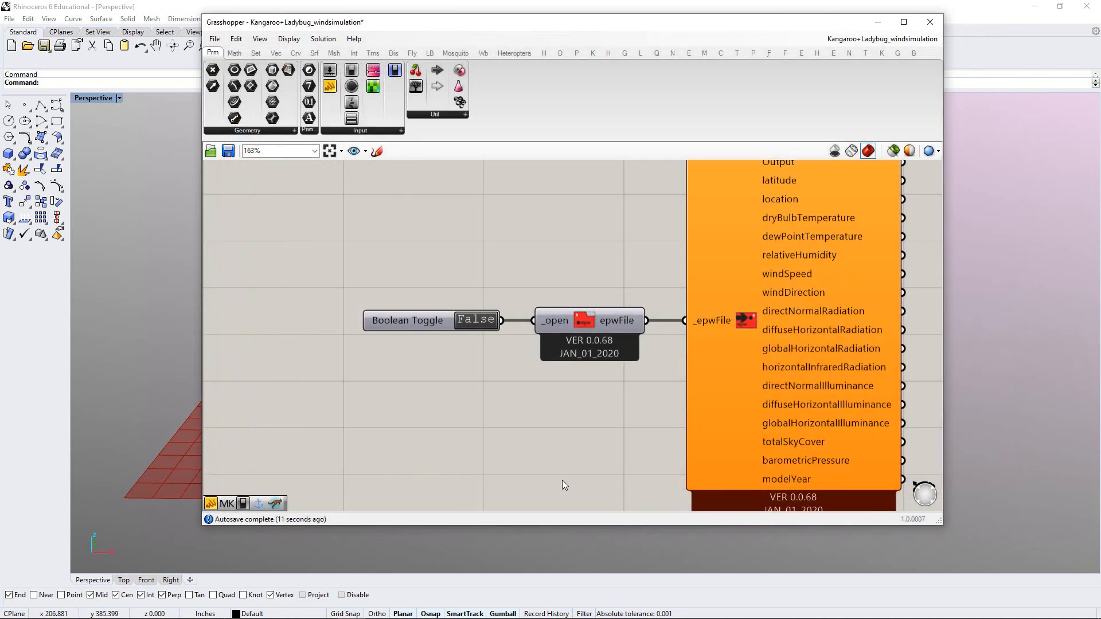
Group the Boolean Toggle with the Open EPW Weather File component
right_click_drag(563, 401, 498, 425)
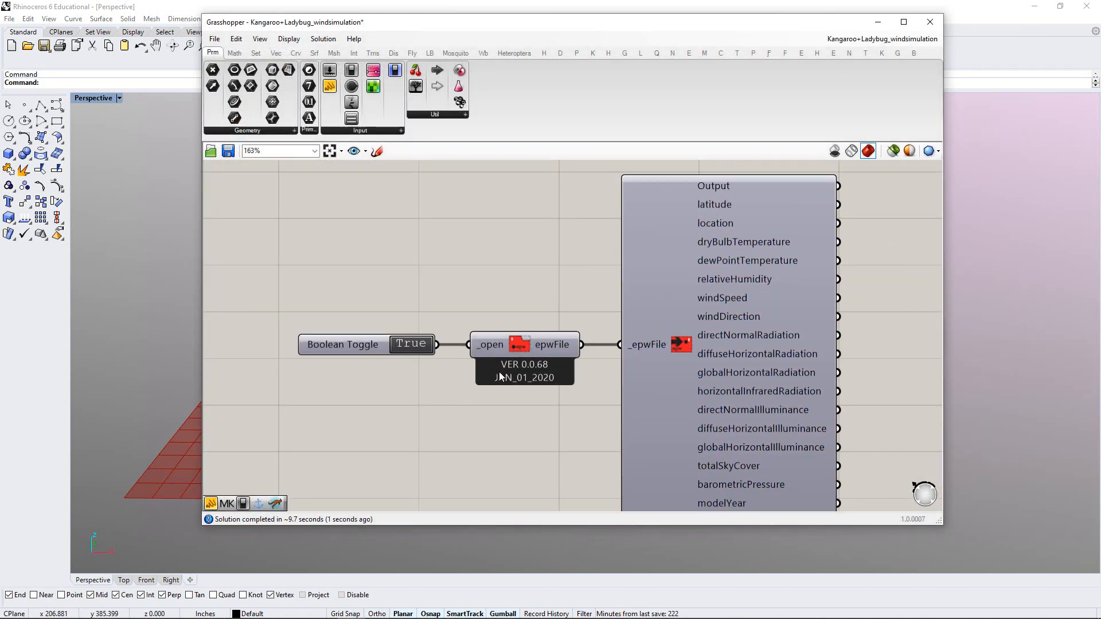
scroll(500, 372, "down", 1)
right_click_drag(653, 338, 642, 315)
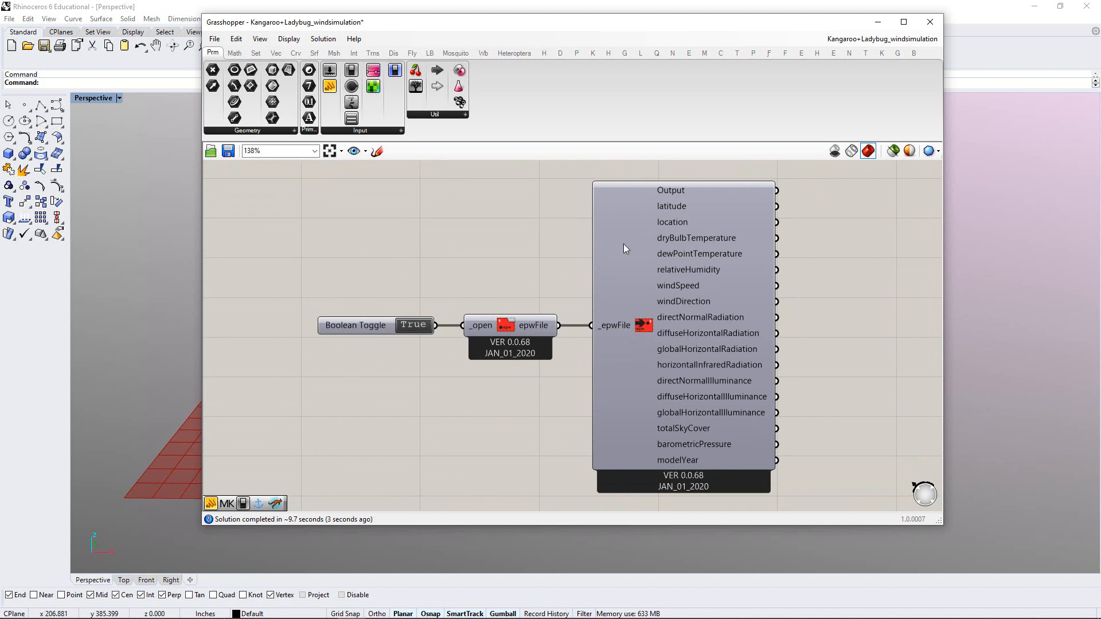
right_click_drag(507, 384, 552, 389)
scroll(432, 356, "up", 1)
right_click_drag(432, 356, 441, 364)
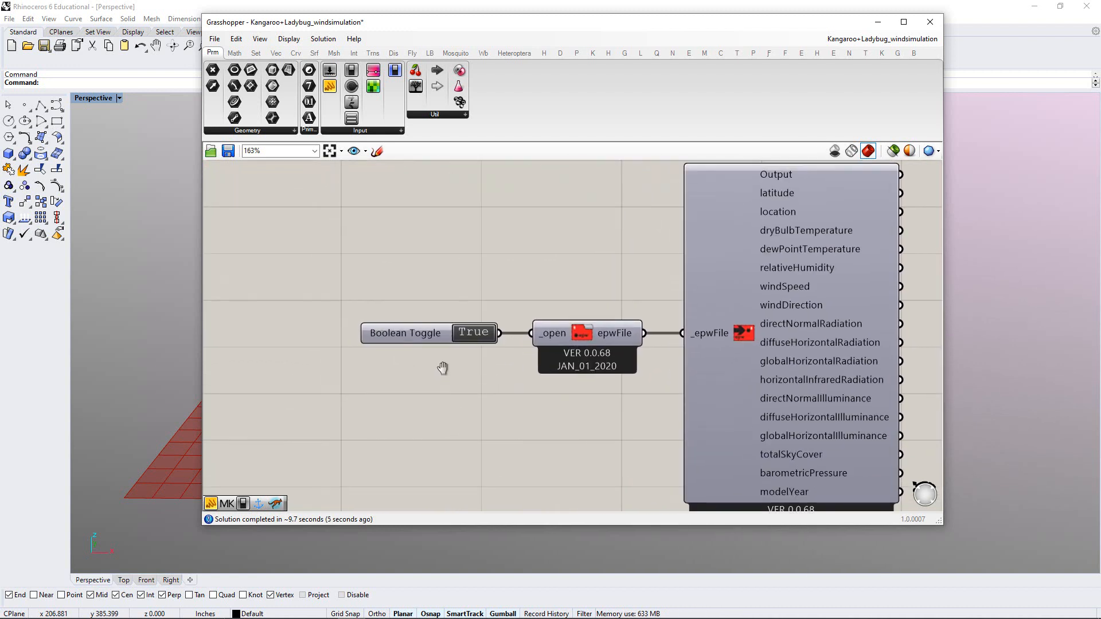
left_click_drag(632, 398, 360, 271)
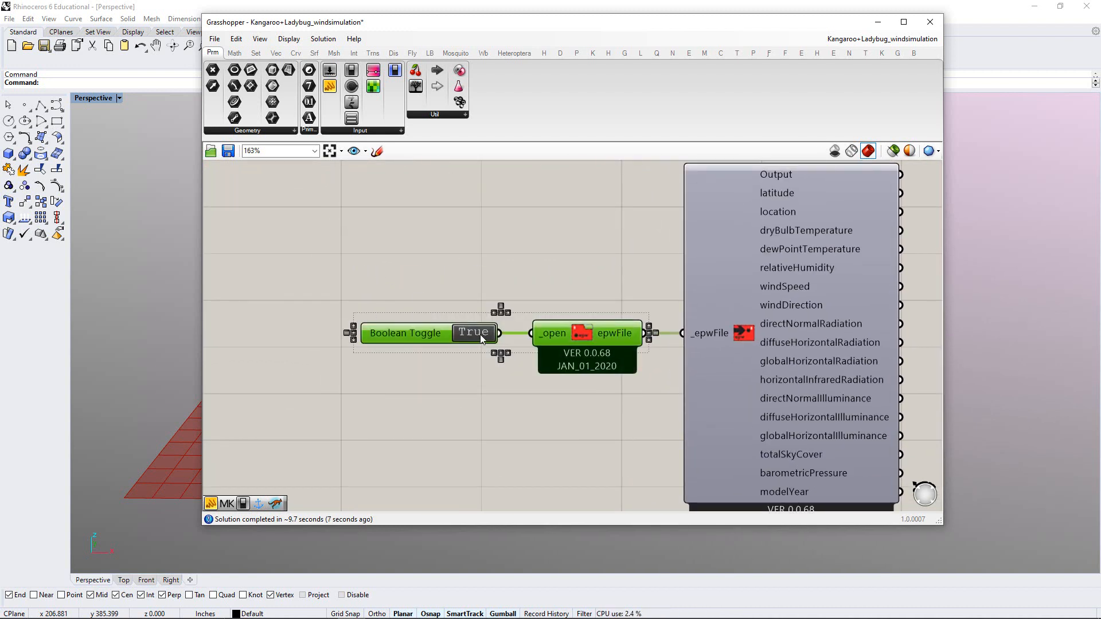
left_click(498, 314)
Label the toggle and weather file group SET TO "TRUE" TO LOCATE AND REF' EPW FILE
right_click(498, 315)
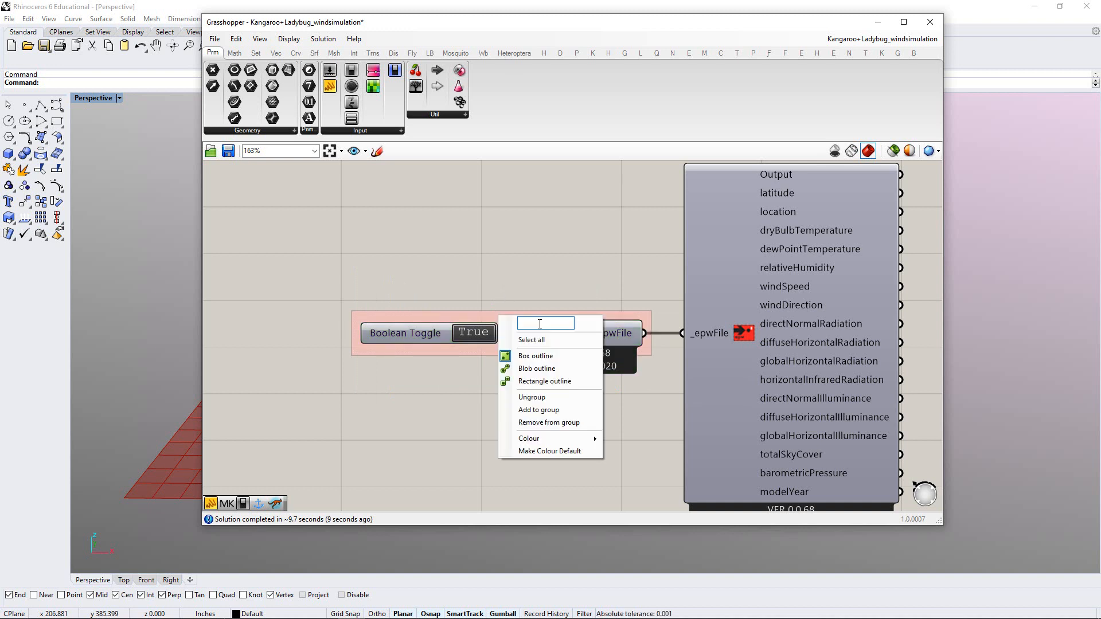
type("SET T")
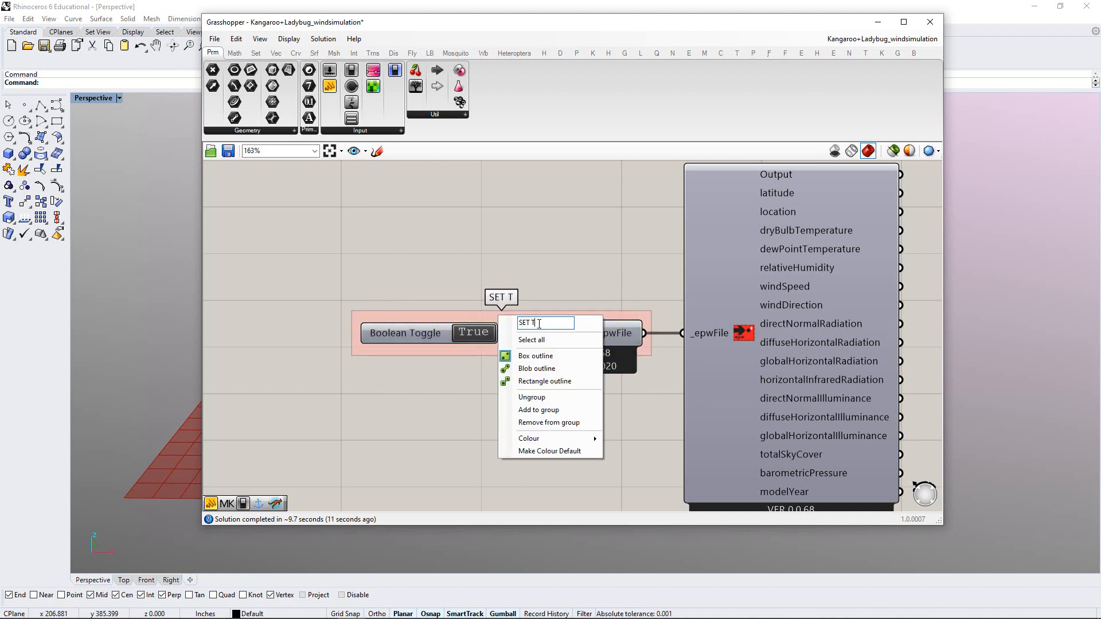
type("O \"TRU")
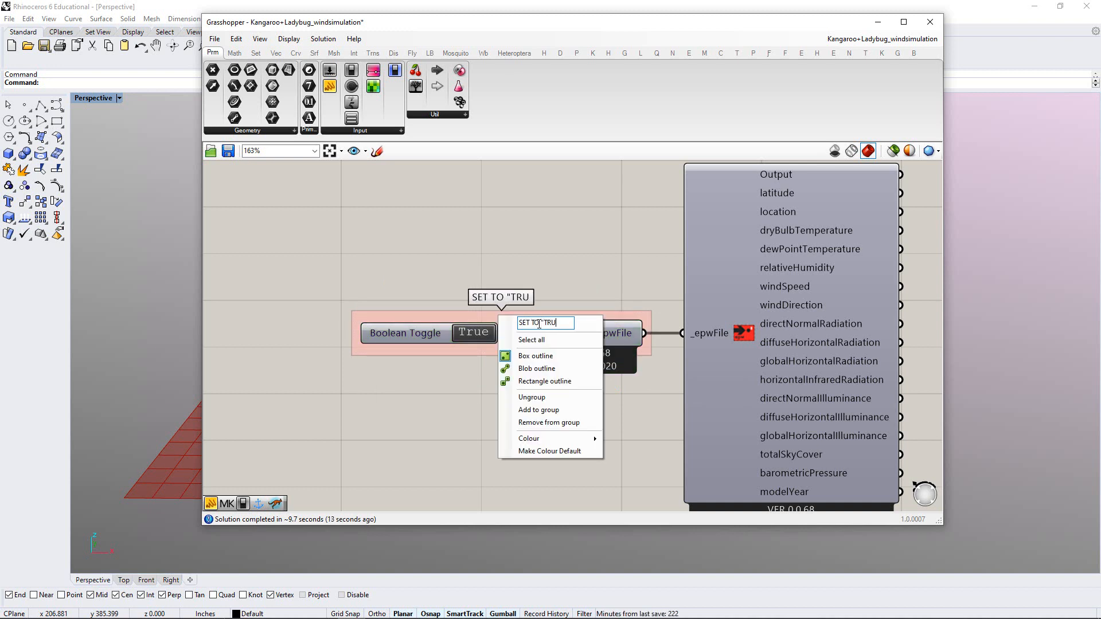
type("E\" TO")
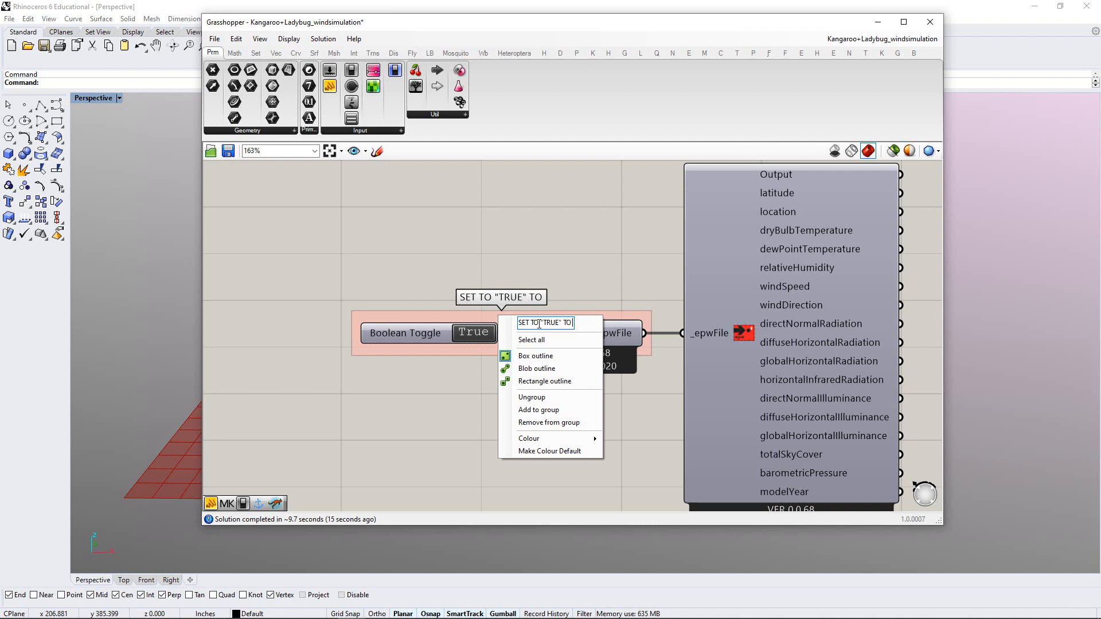
type(" LOCATE AND")
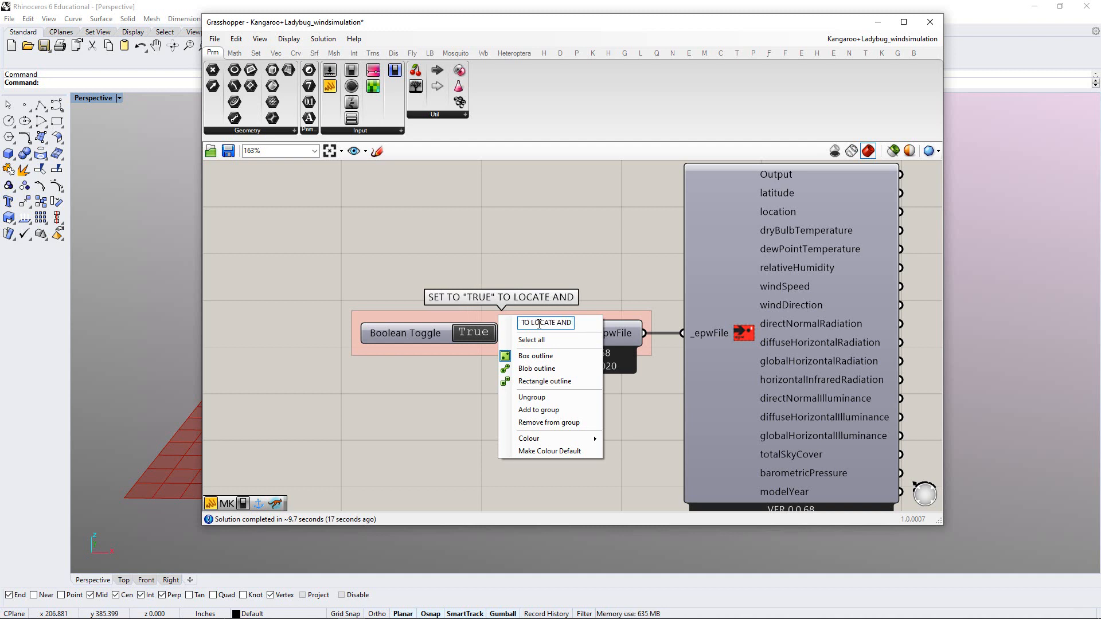
type(" REF'")
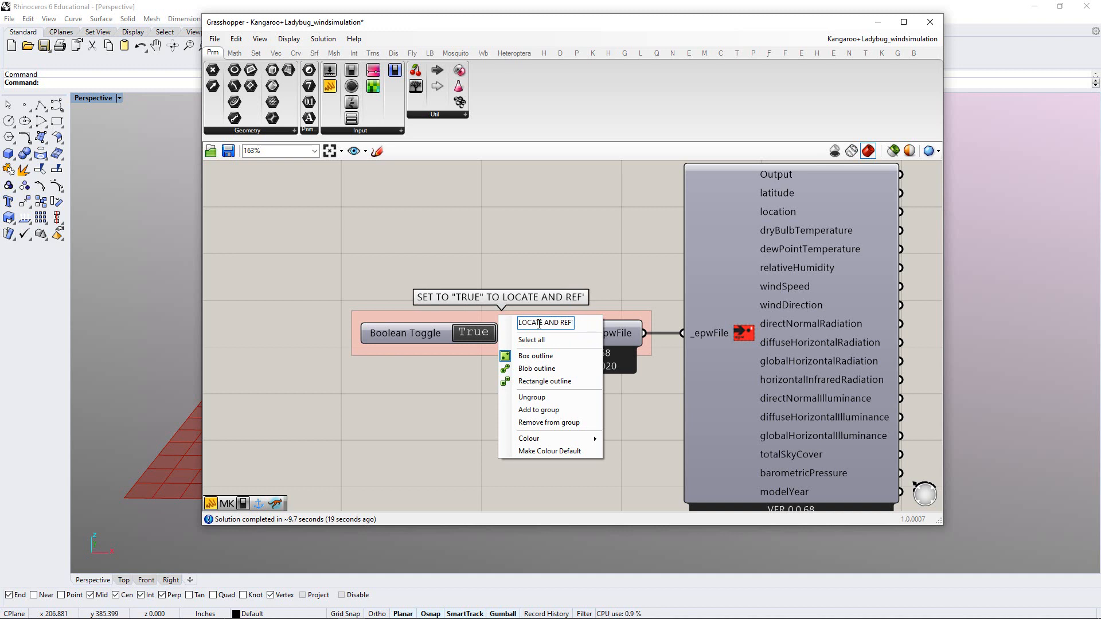
type(" EPW")
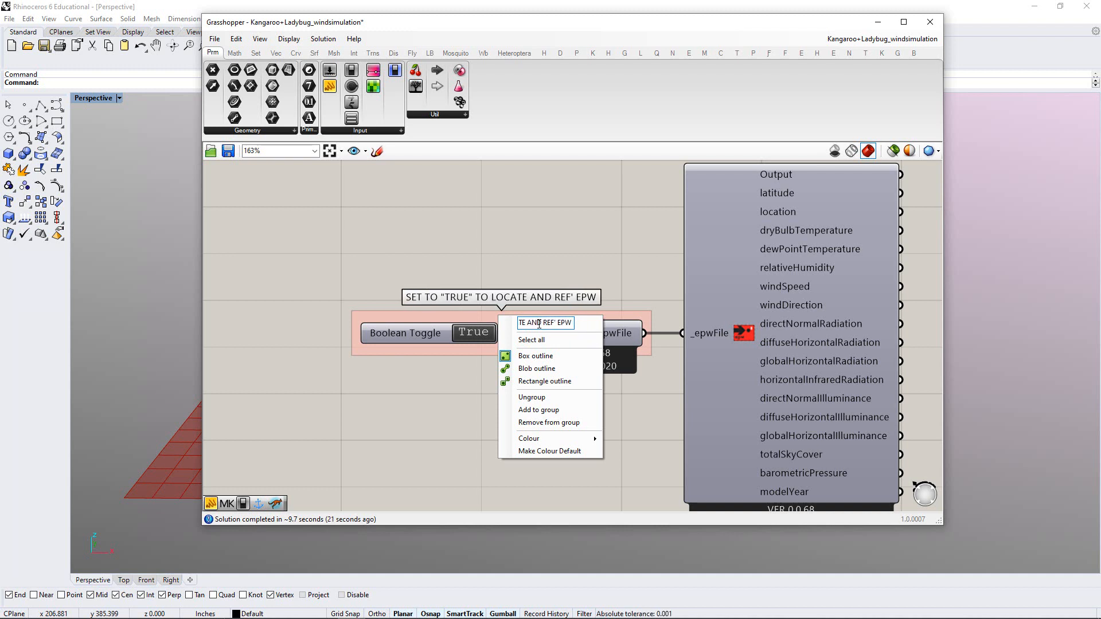
type(" FILE")
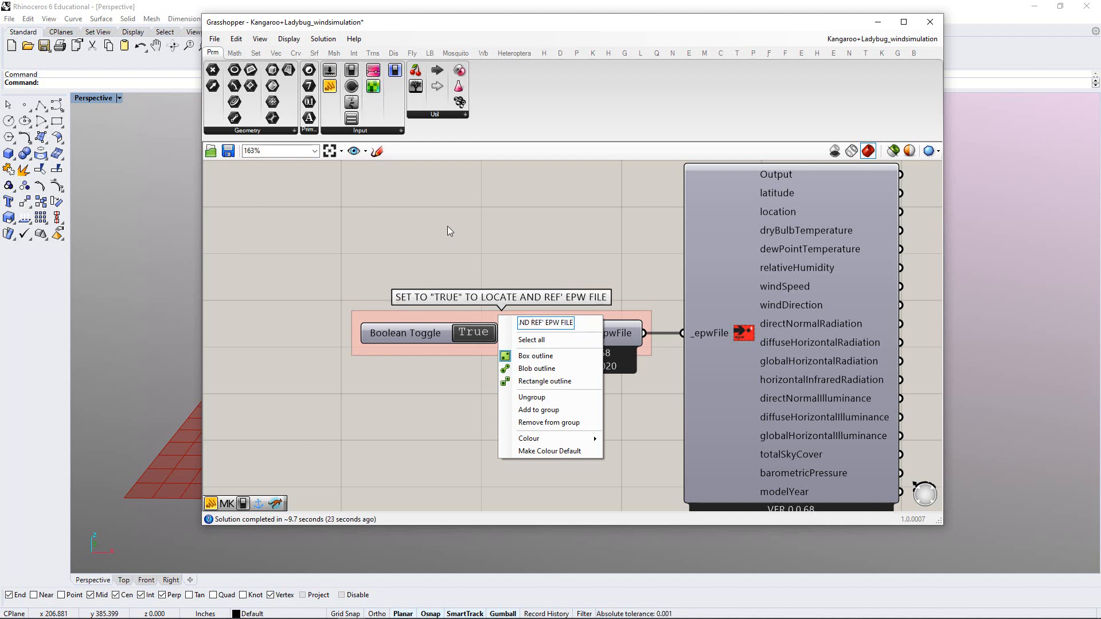
key("Return")
Add a Panel beside the Import epw component and connect the component's Output to it
scroll(516, 240, "down", 2)
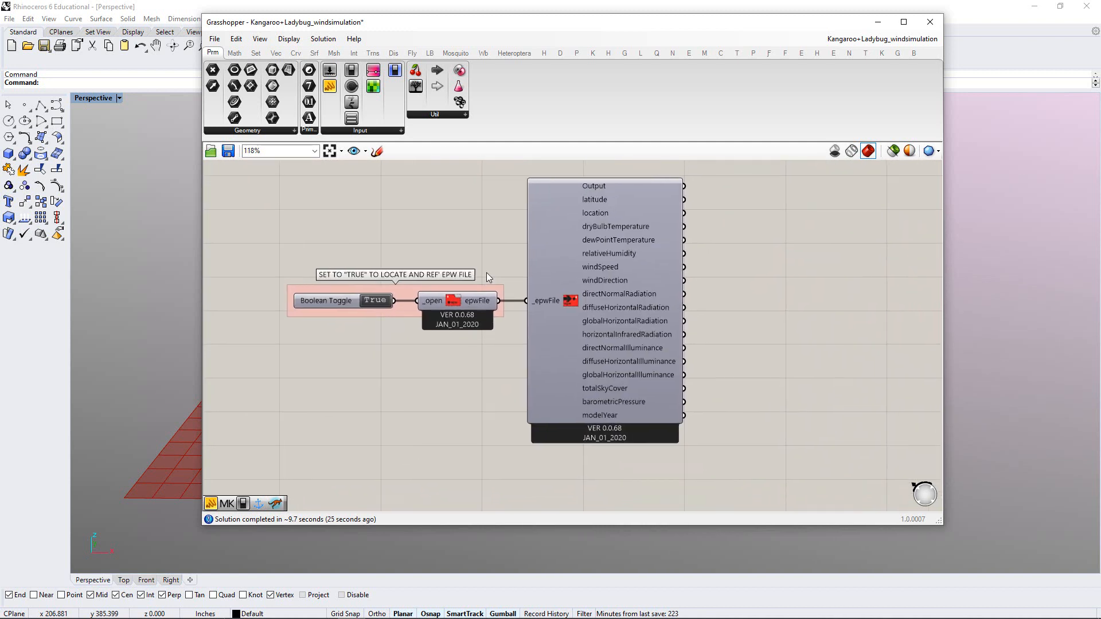
right_click_drag(604, 328, 541, 322)
scroll(556, 295, "up", 1)
right_click_drag(573, 286, 490, 289)
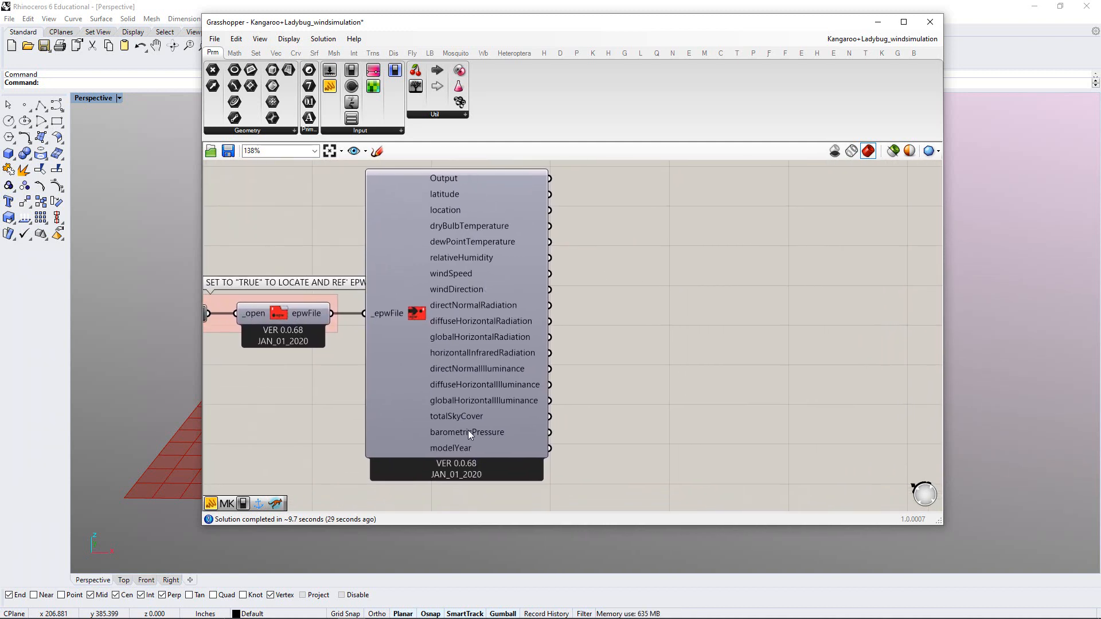
right_click_drag(619, 269, 603, 281)
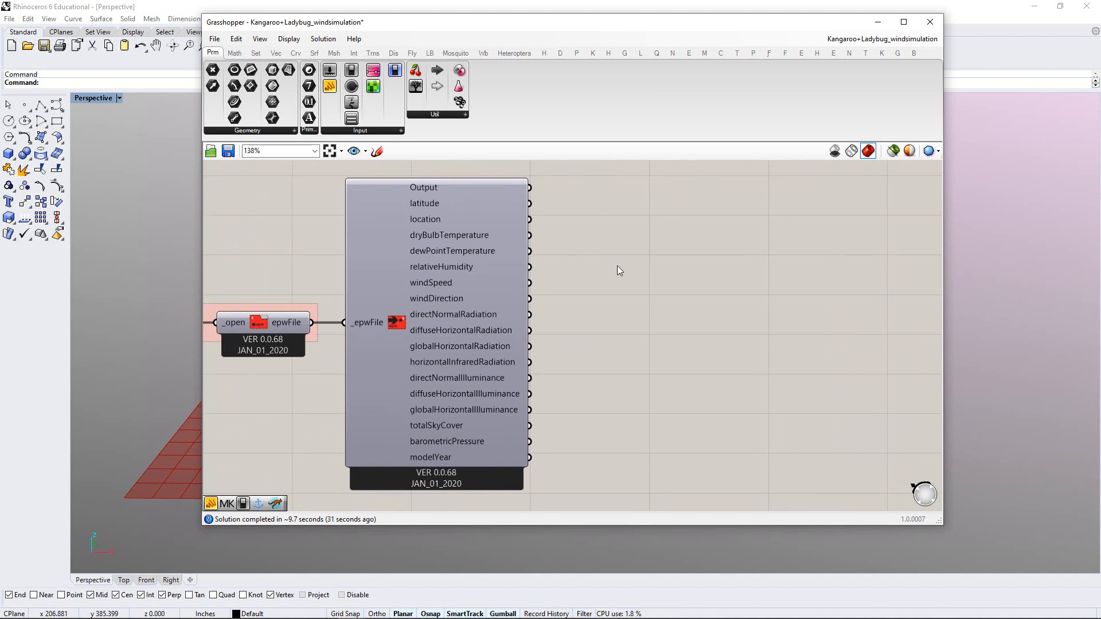
double_click(673, 229)
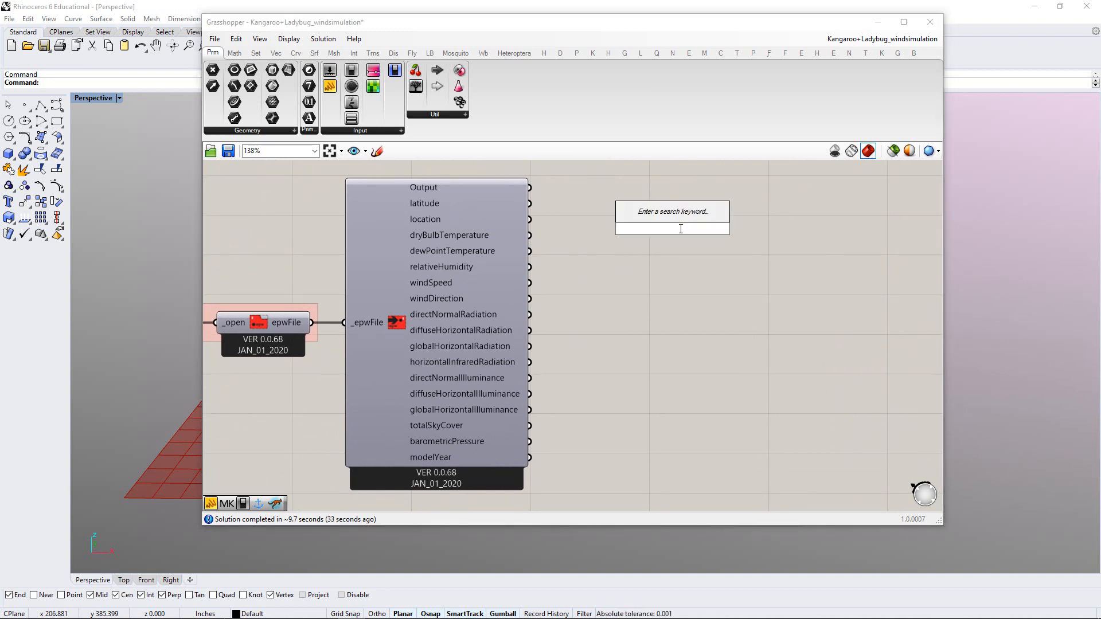
type("//")
key("Return")
right_click_drag(584, 221, 563, 239)
scroll(565, 225, "up", 1)
left_click_drag(521, 212, 614, 262)
left_click_drag(684, 267, 661, 232)
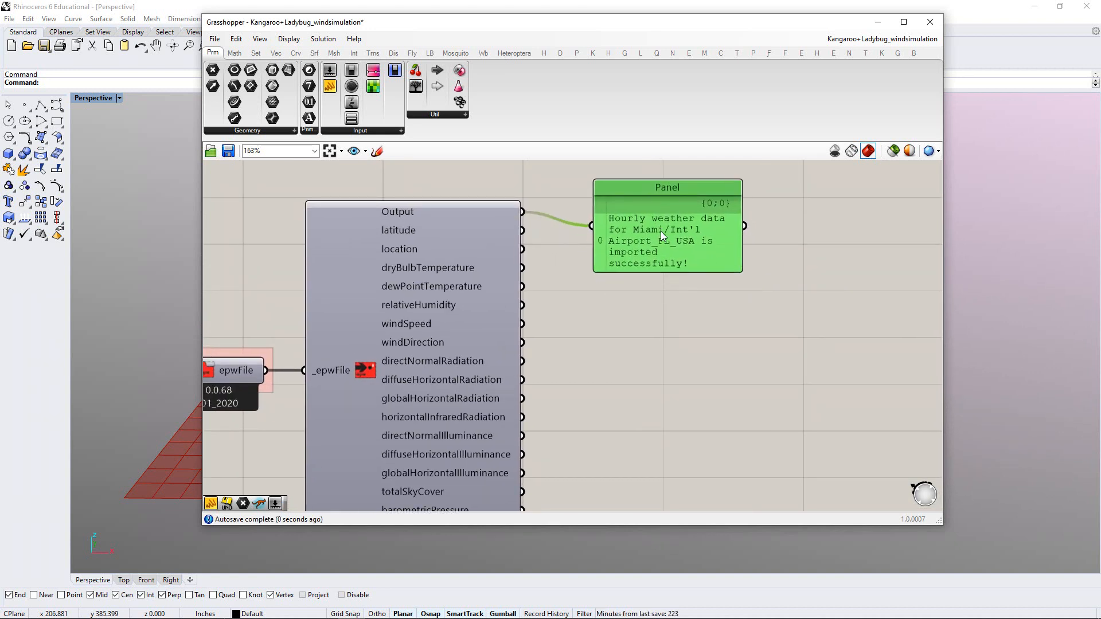
Widen the Panel showing the import message and move it closer to the Import epw component
left_click_drag(742, 271, 876, 269)
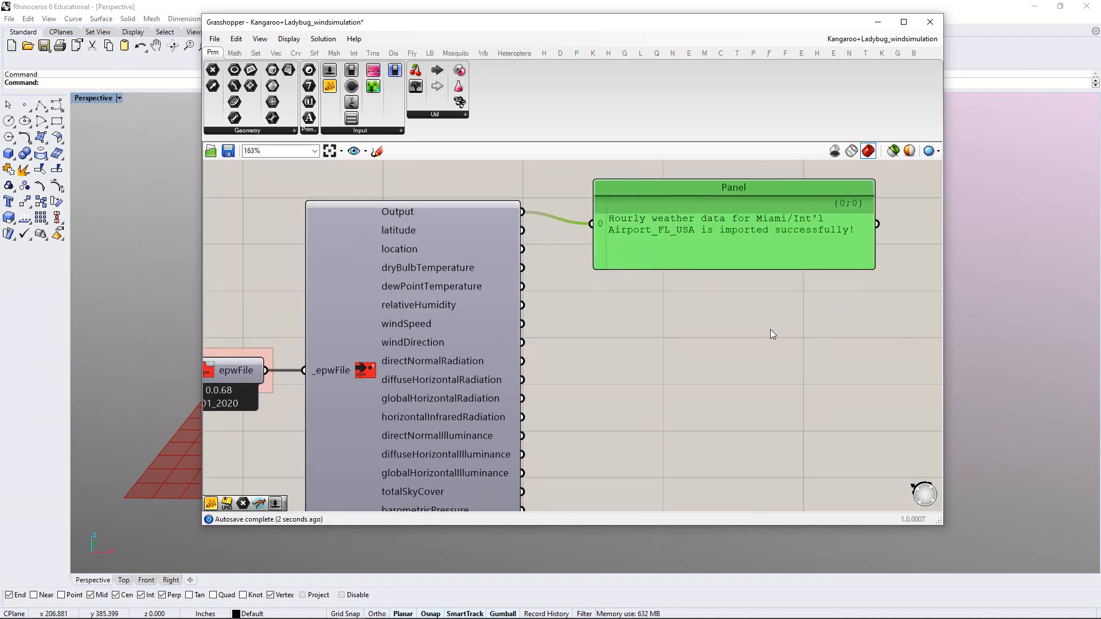
left_click(770, 330)
right_click_drag(663, 283, 670, 276)
left_click_drag(655, 245, 642, 242)
mouse_move(636, 289)
right_mouse_down()
mouse_move(634, 308)
mouse_move(628, 274)
right_mouse_up()
left_click(631, 309)
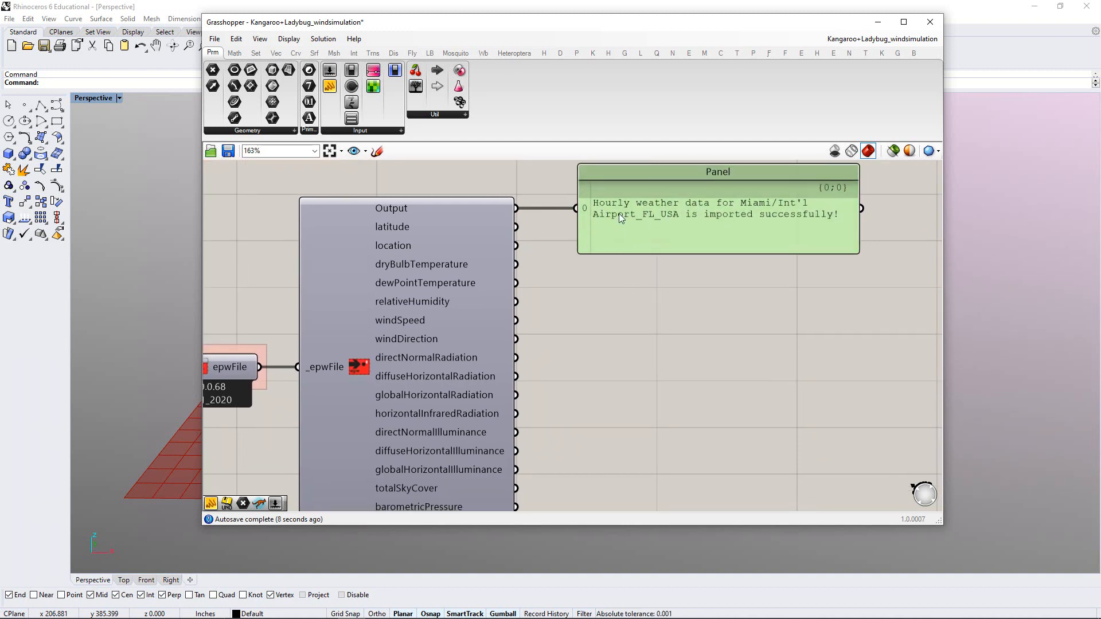
Connect the location output to the Panel in place of Output, then enlarge and reposition the Panel to fit the site data
left_click_drag(518, 235, 576, 209)
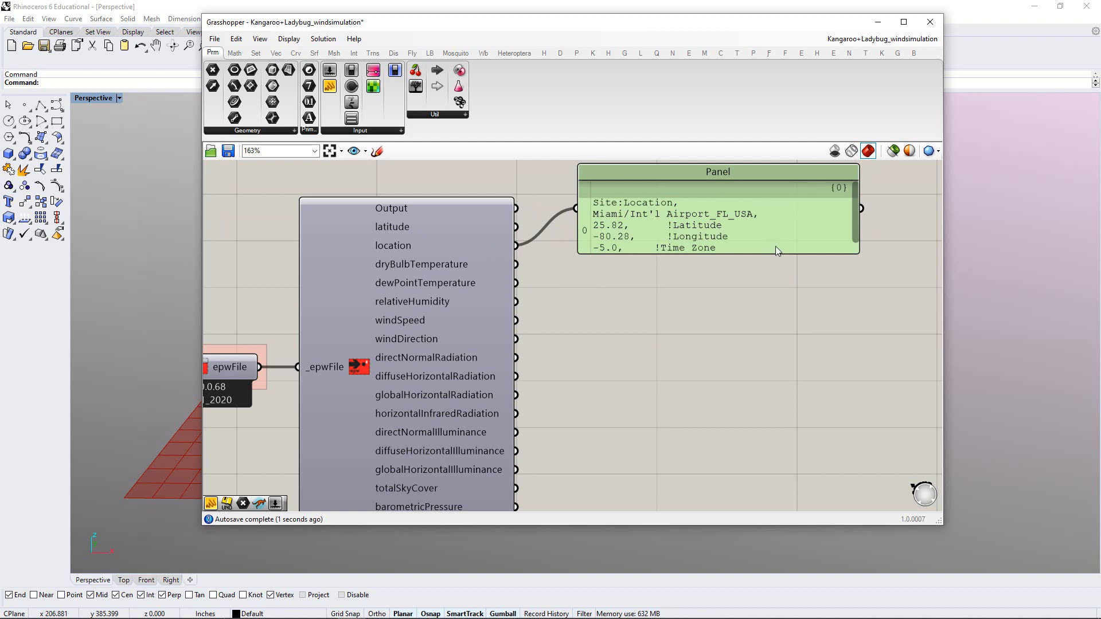
left_click_drag(859, 253, 867, 288)
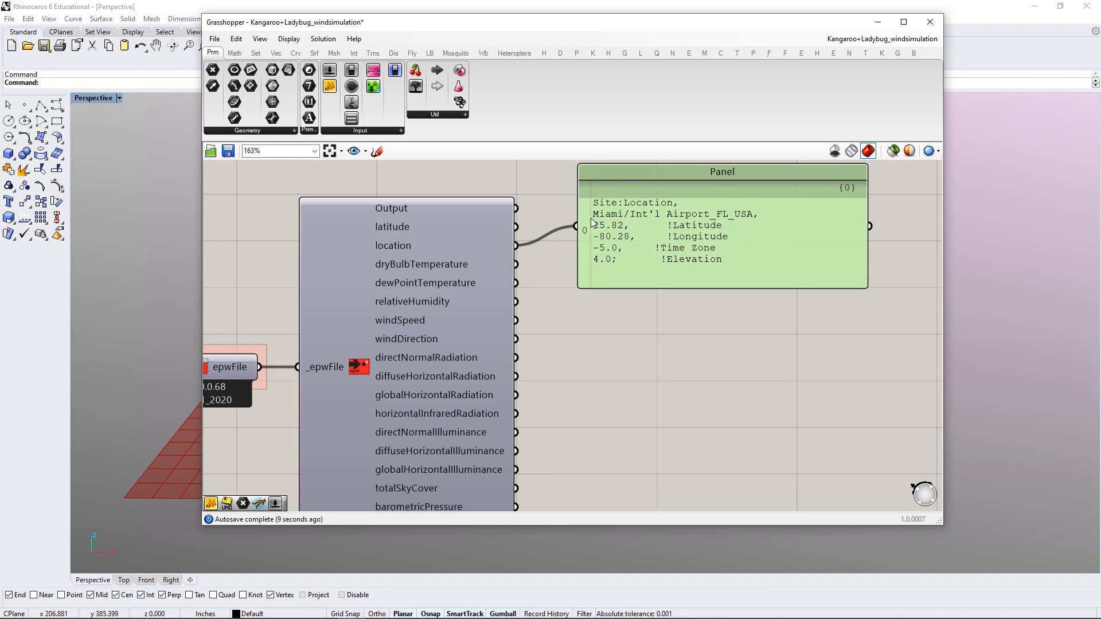
left_click_drag(650, 251, 633, 251)
right_click_drag(633, 251, 628, 239)
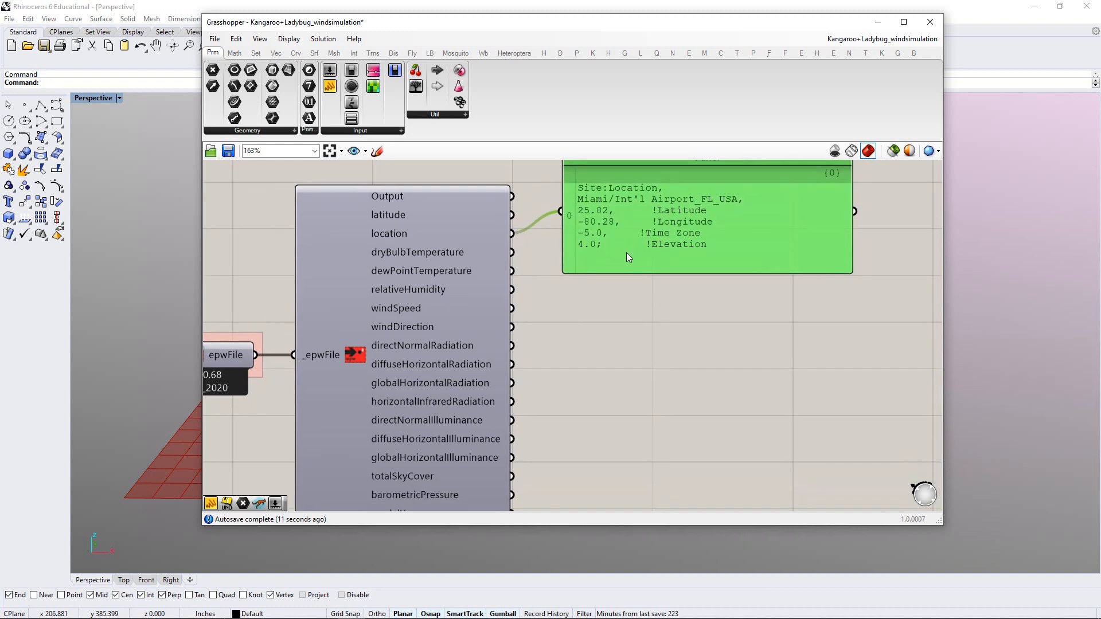
left_click(621, 304)
Add a second Panel below the location Panel, connect dryBulbTemperature to it, and enlarge and align it
right_click_drag(619, 307, 640, 298)
double_click(689, 328)
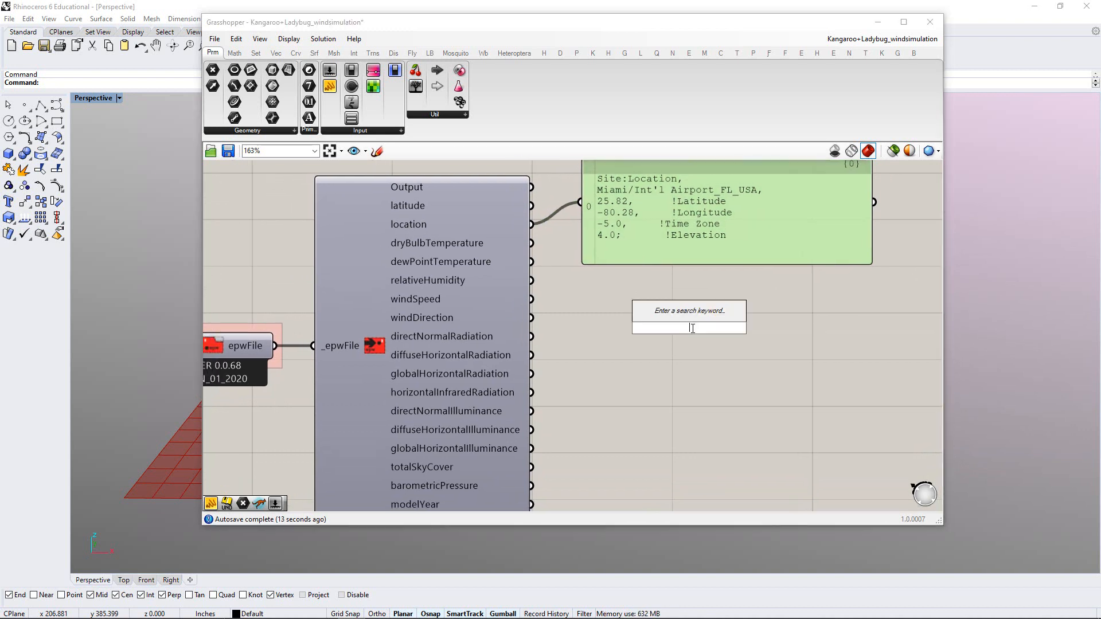
type("//")
key("Return")
right_click_drag(692, 327, 690, 348)
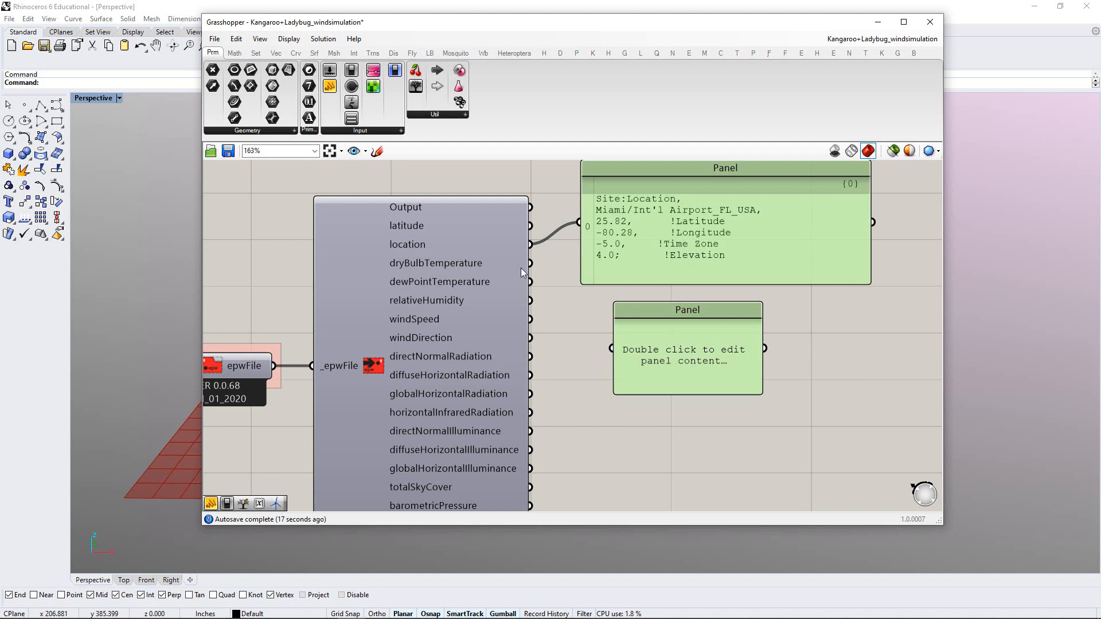
left_click_drag(529, 263, 612, 349)
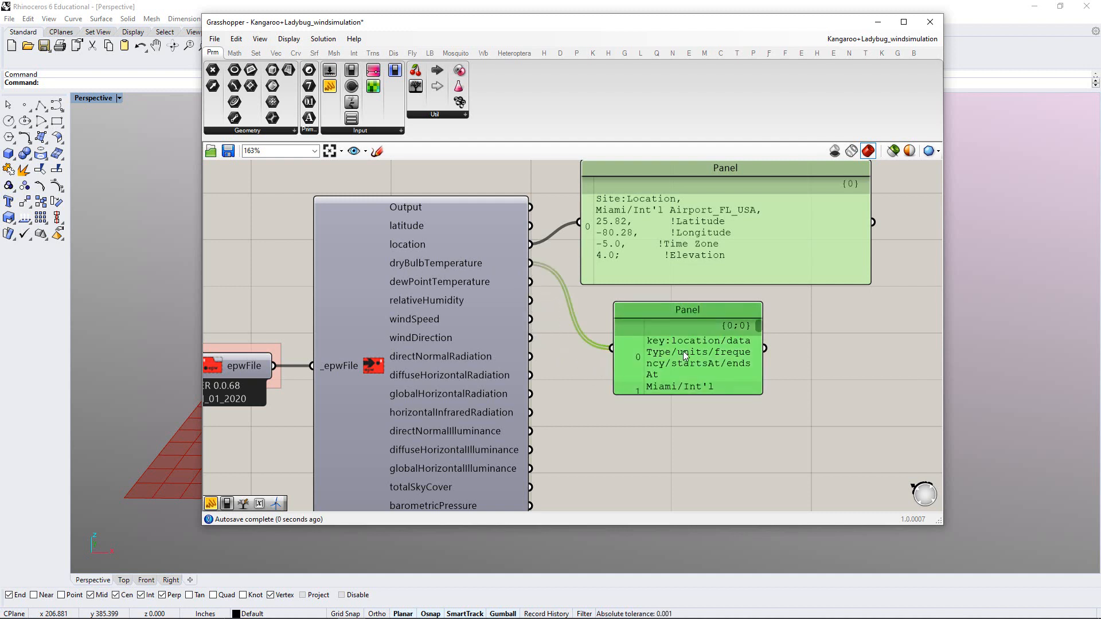
left_click_drag(684, 351, 672, 345)
left_click_drag(750, 389, 901, 469)
right_click_drag(666, 393, 663, 381)
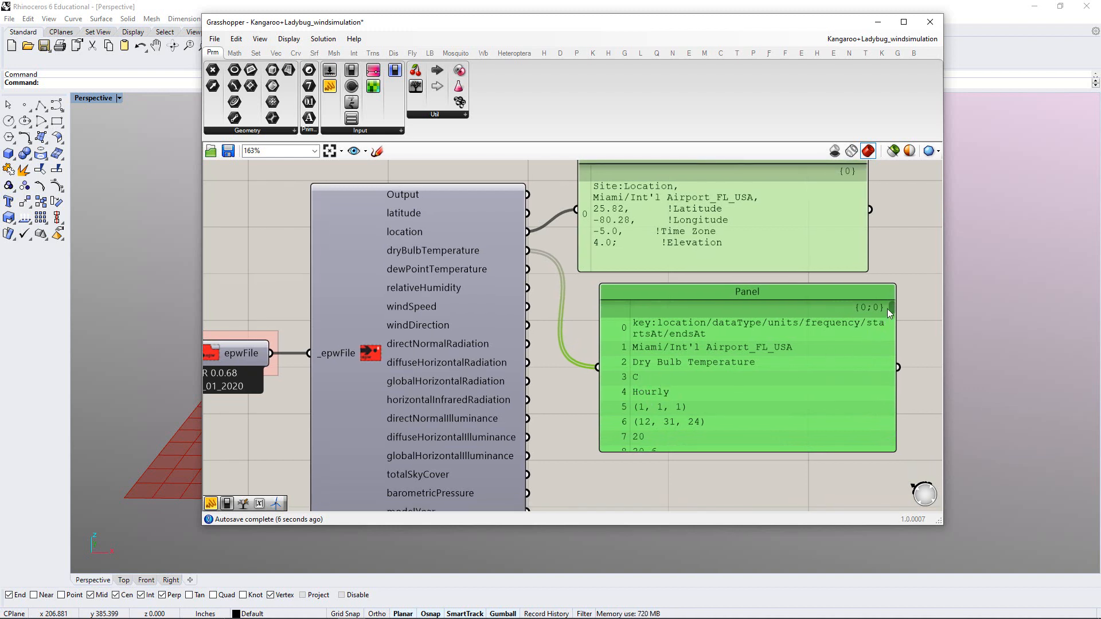
left_click_drag(893, 310, 894, 304)
left_click_drag(652, 360, 632, 353)
left_click(560, 399)
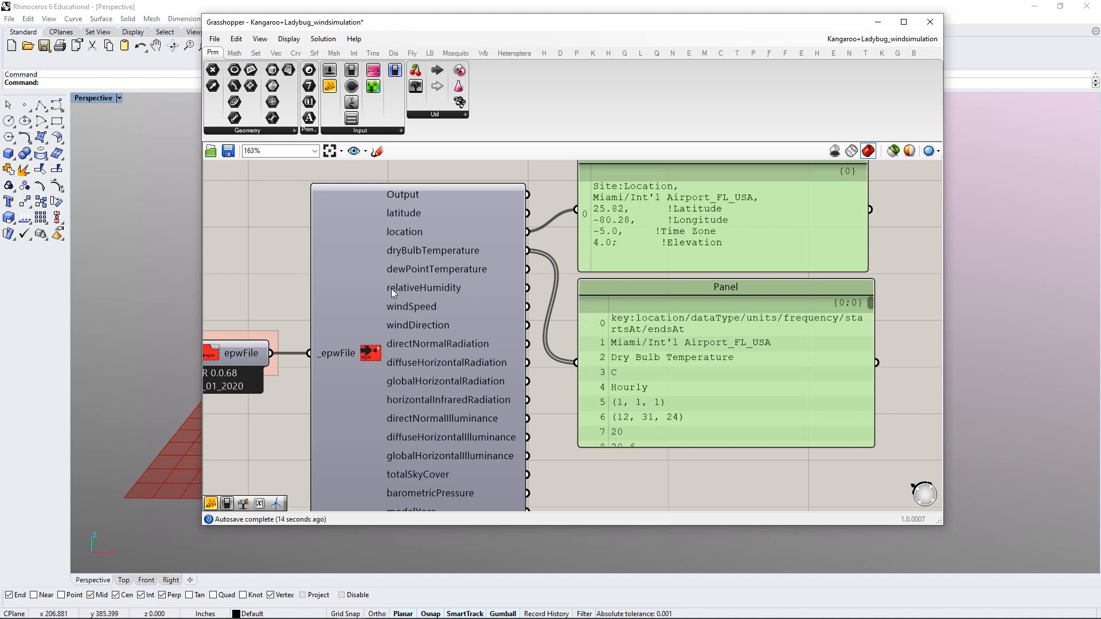
Feed the lower Panel from relativeHumidity, windSpeed and finally windDirection, replacing the previous connection each time
left_click_drag(541, 319, 576, 362)
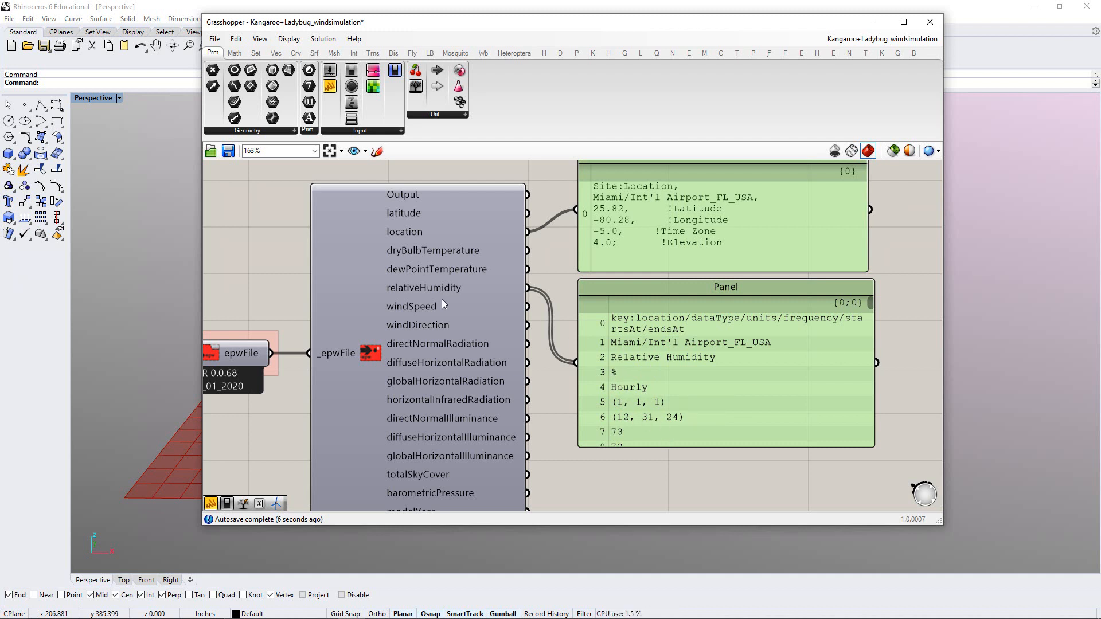
left_click_drag(527, 307, 576, 362)
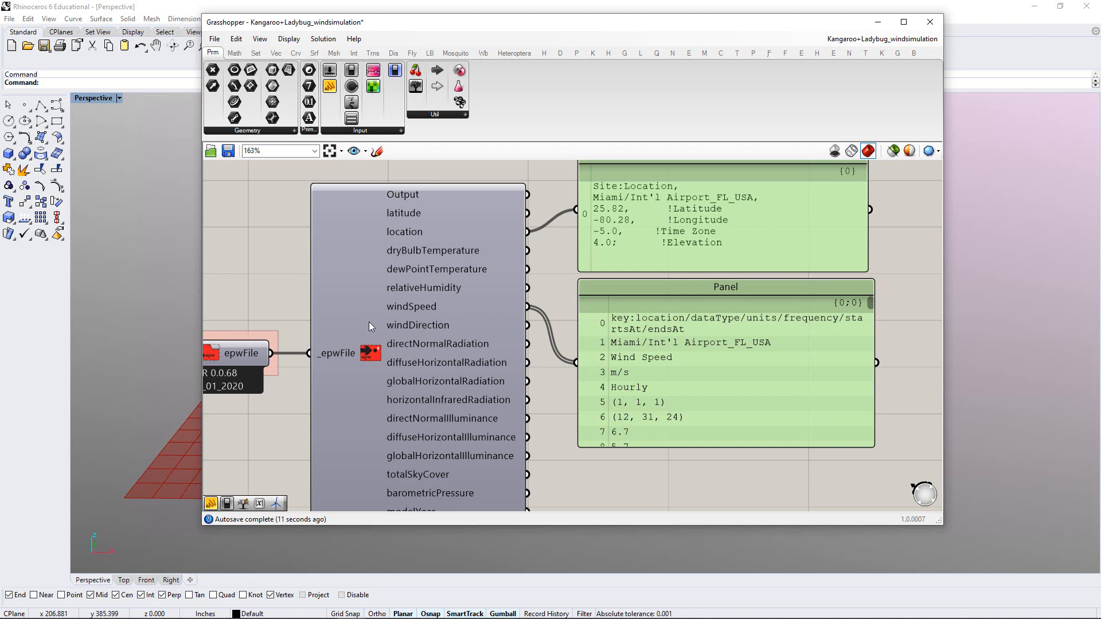
left_click_drag(527, 325, 576, 363)
Enlarge the wind direction Panel to show more rows of its hourly data
right_click_drag(725, 411, 715, 320)
left_click_drag(755, 354, 749, 462)
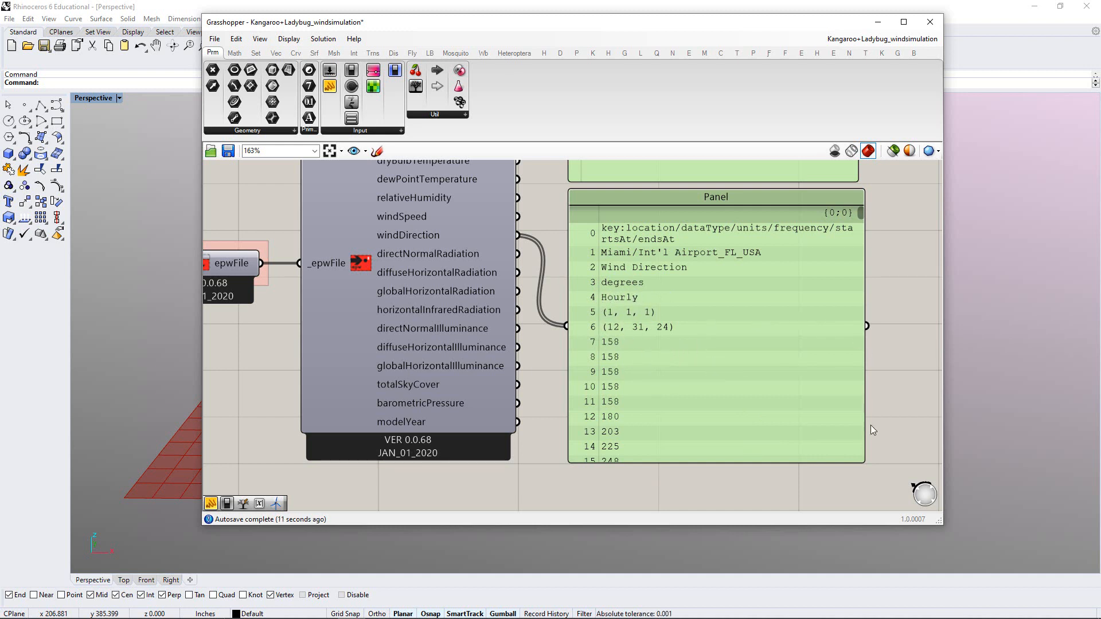
left_click_drag(865, 463, 894, 510)
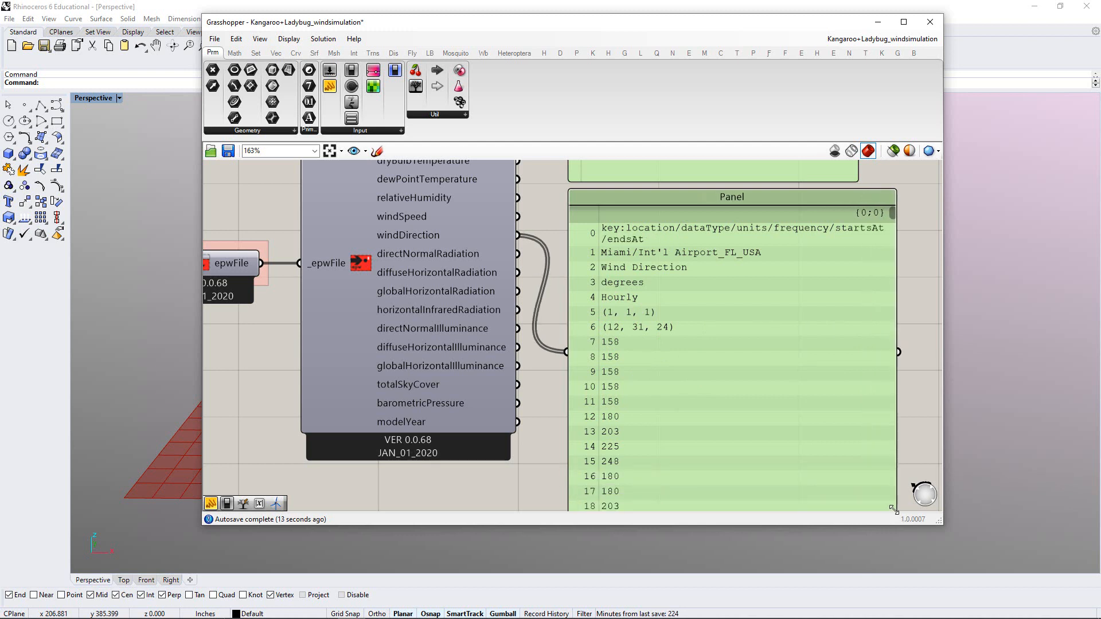
right_click_drag(832, 430, 815, 388)
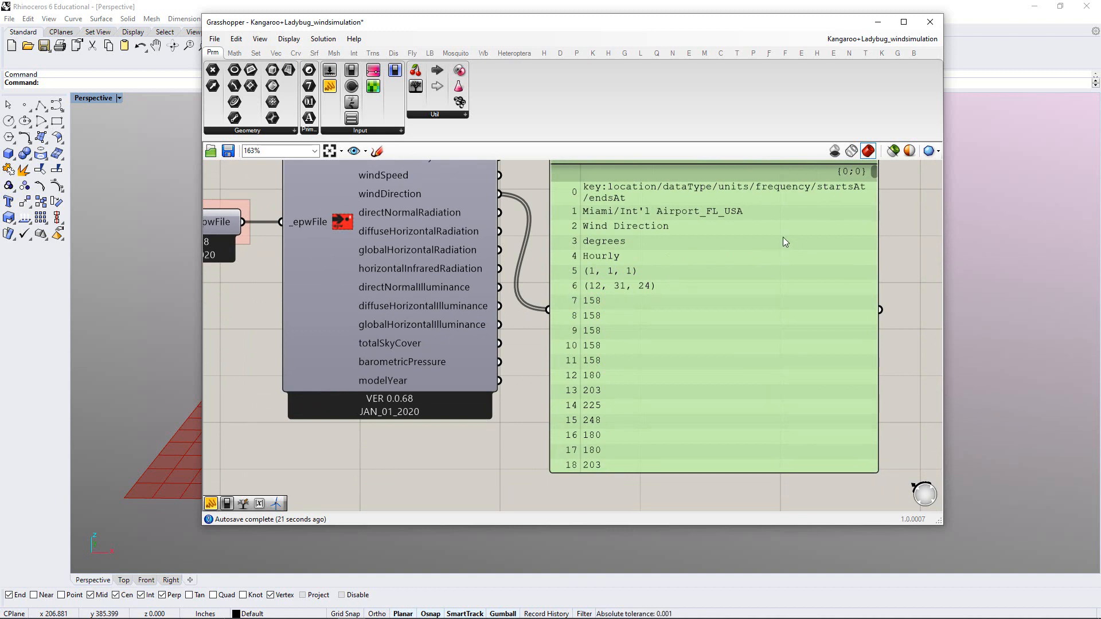
mouse_move(873, 172)
left_mouse_down()
mouse_move(867, 384)
mouse_move(885, 473)
mouse_move(886, 167)
left_mouse_up()
right_click_drag(575, 307, 596, 357)
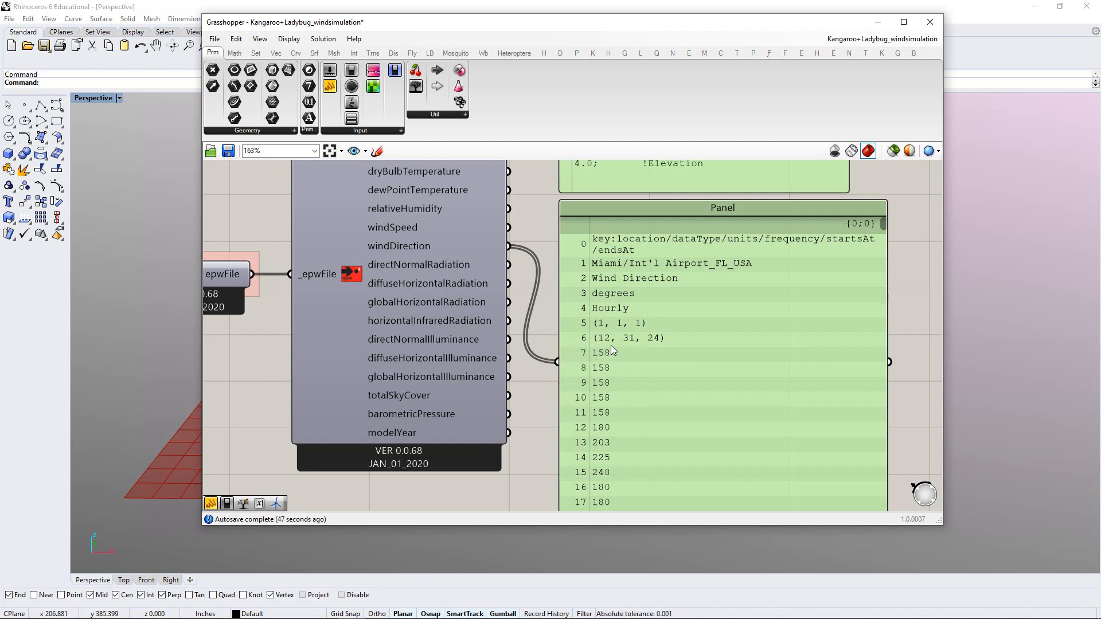
Move the wind direction Panel farther from the Import epw component to make room between them
right_click_drag(660, 305, 618, 298)
left_click_drag(612, 328, 765, 326)
left_click_drag(665, 238, 686, 218)
left_click(604, 379)
right_click_drag(663, 367, 609, 305)
left_click_drag(660, 336, 668, 335)
left_click(548, 353)
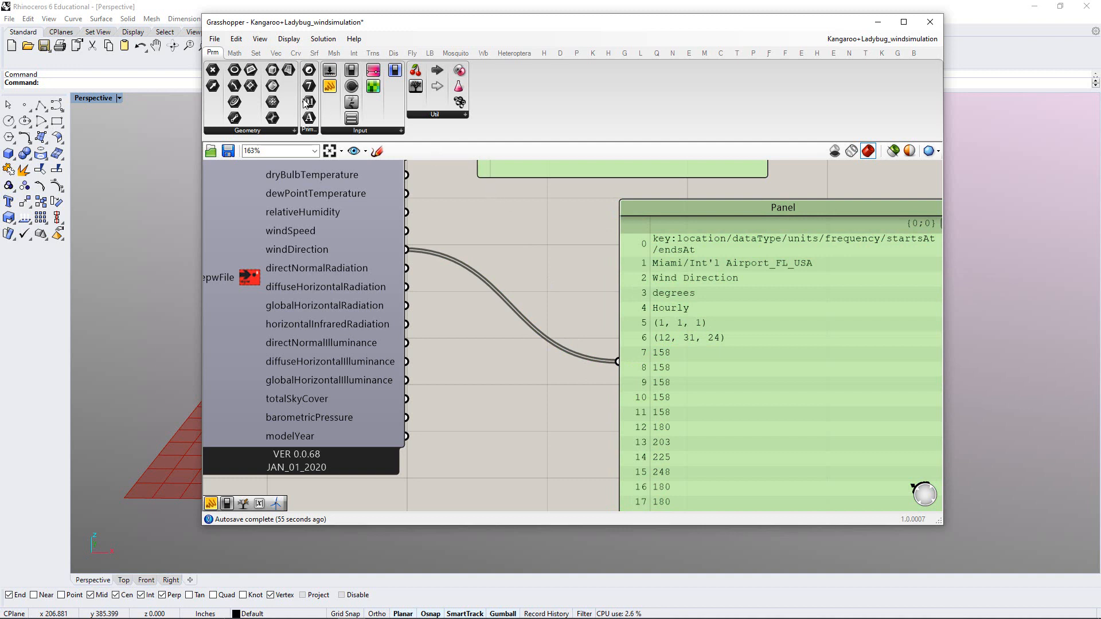
Add a Split List component between Import epw and the Panel, and connect windDirection to its List input
left_click(255, 54)
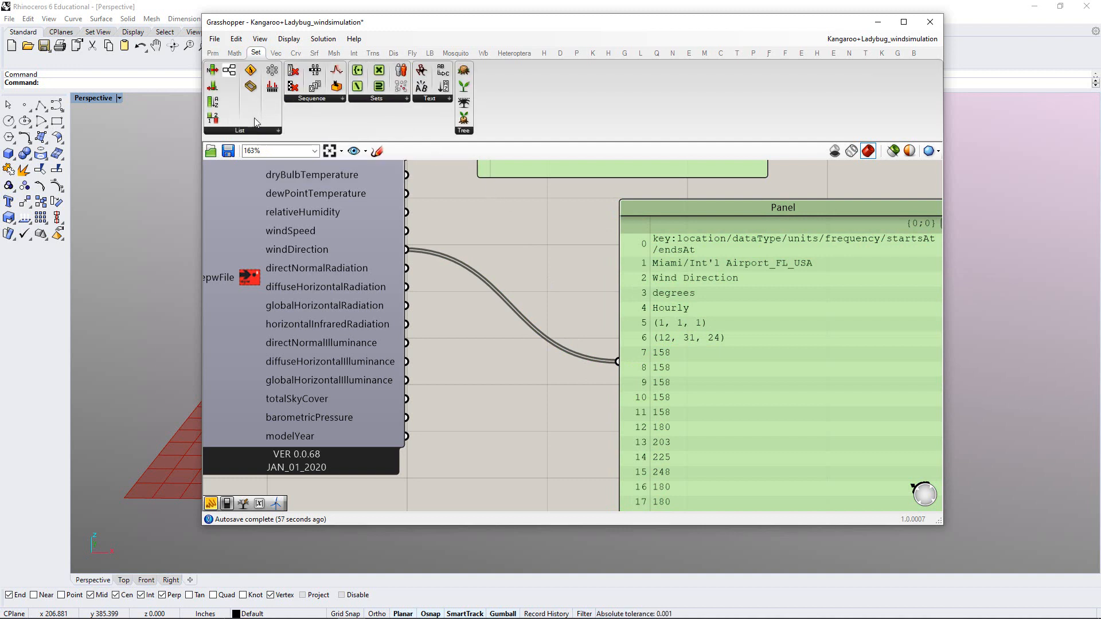
left_click(249, 129)
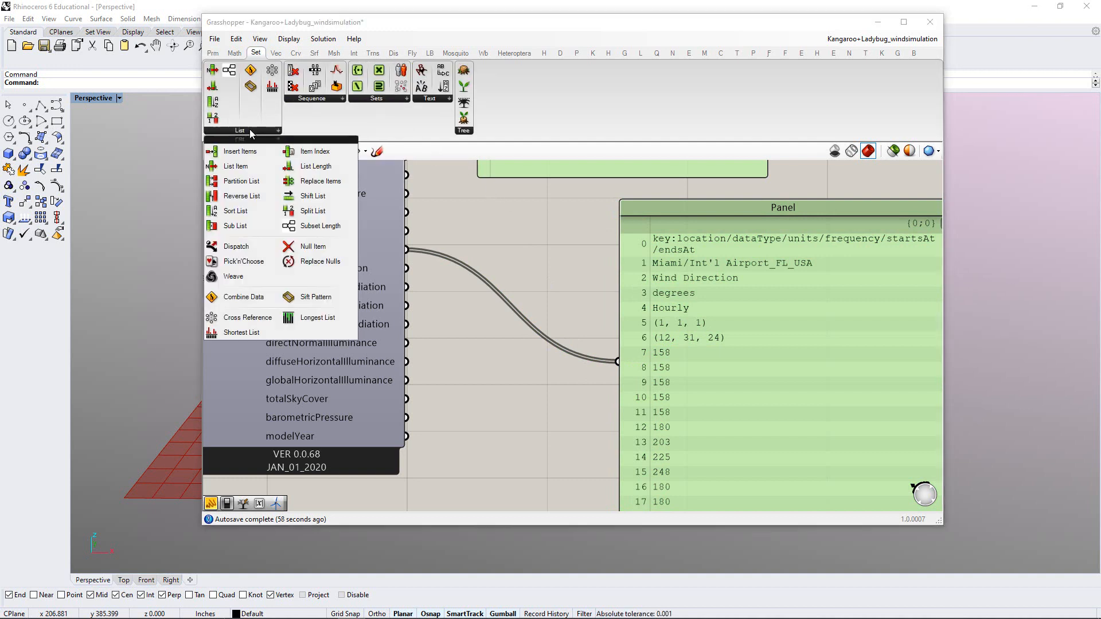
left_click(313, 211)
left_click(568, 246)
left_click_drag(712, 258, 742, 289)
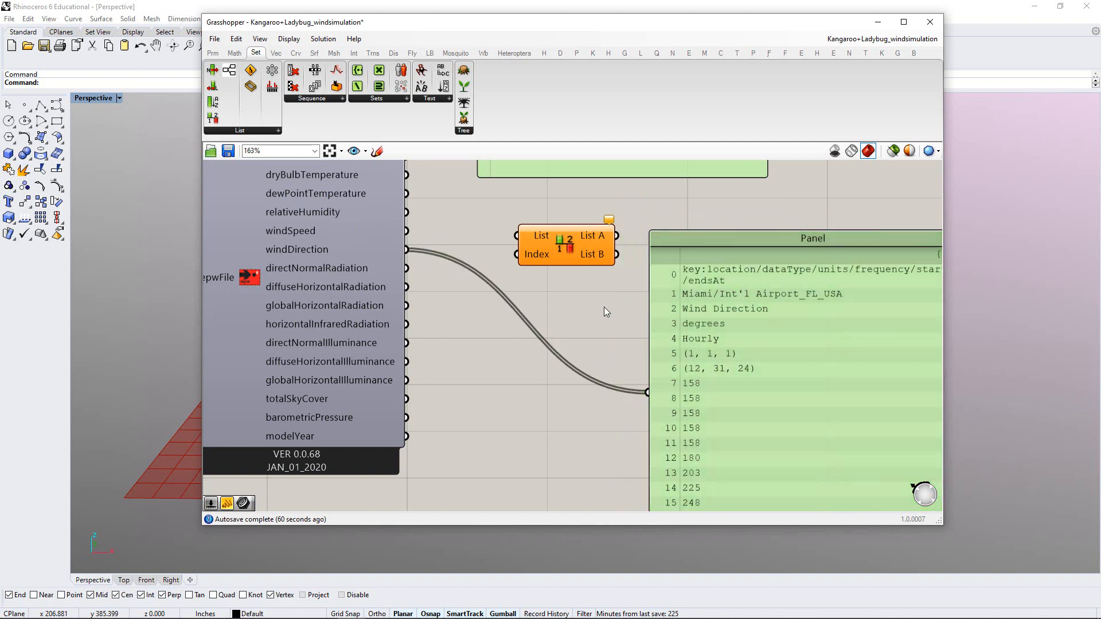
left_click_drag(406, 249, 600, 249)
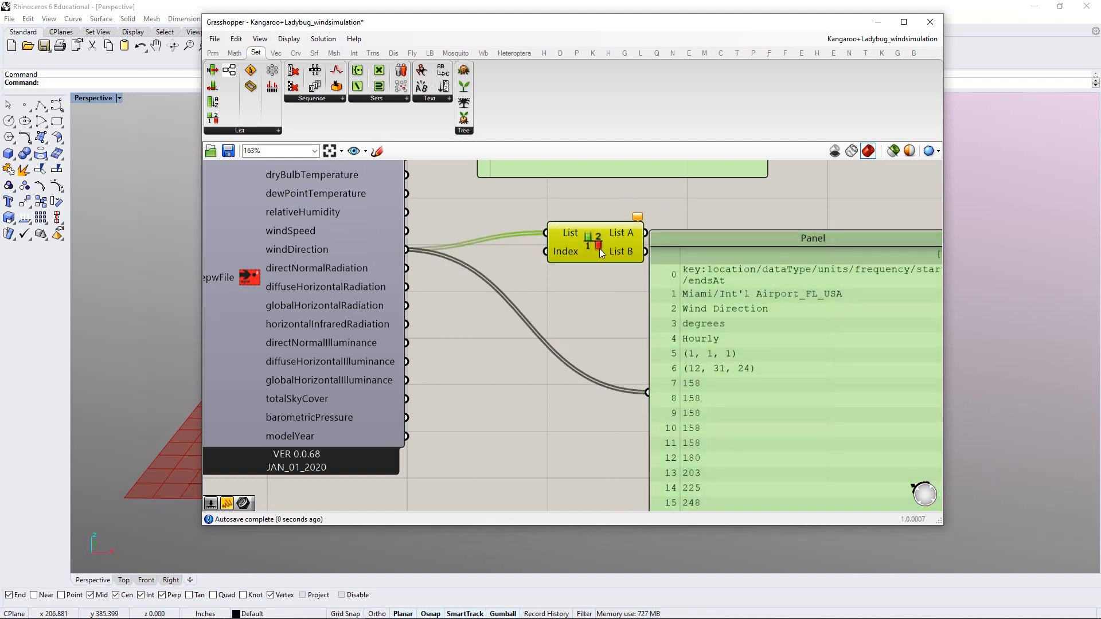
left_click(597, 295)
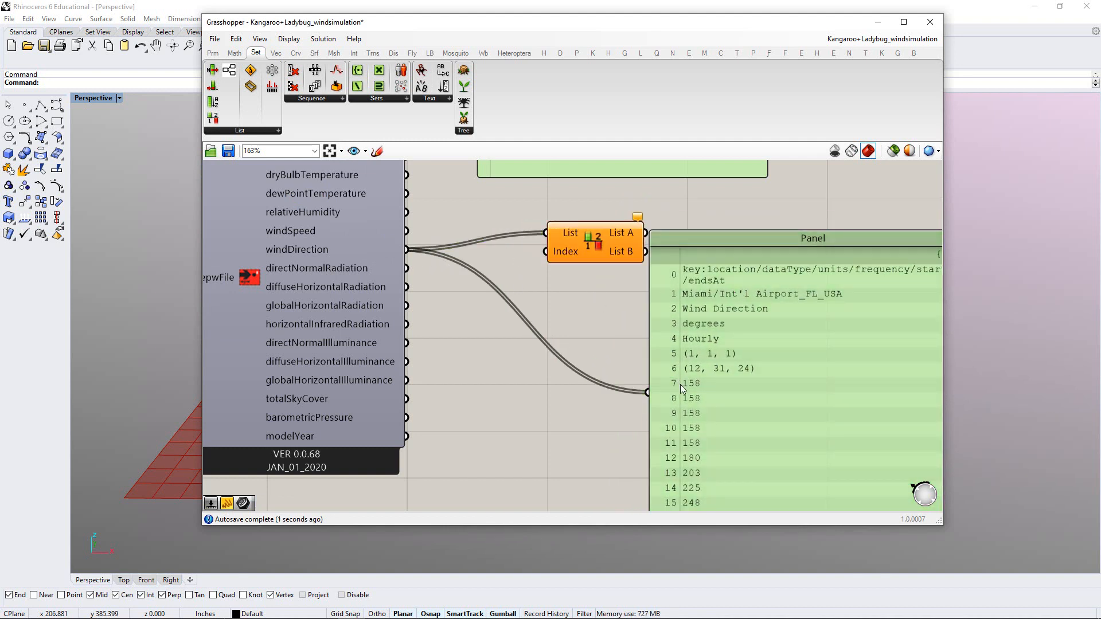
Add a Panel containing 7 and connect it to the Index input of Split List
double_click(511, 274)
type("\"")
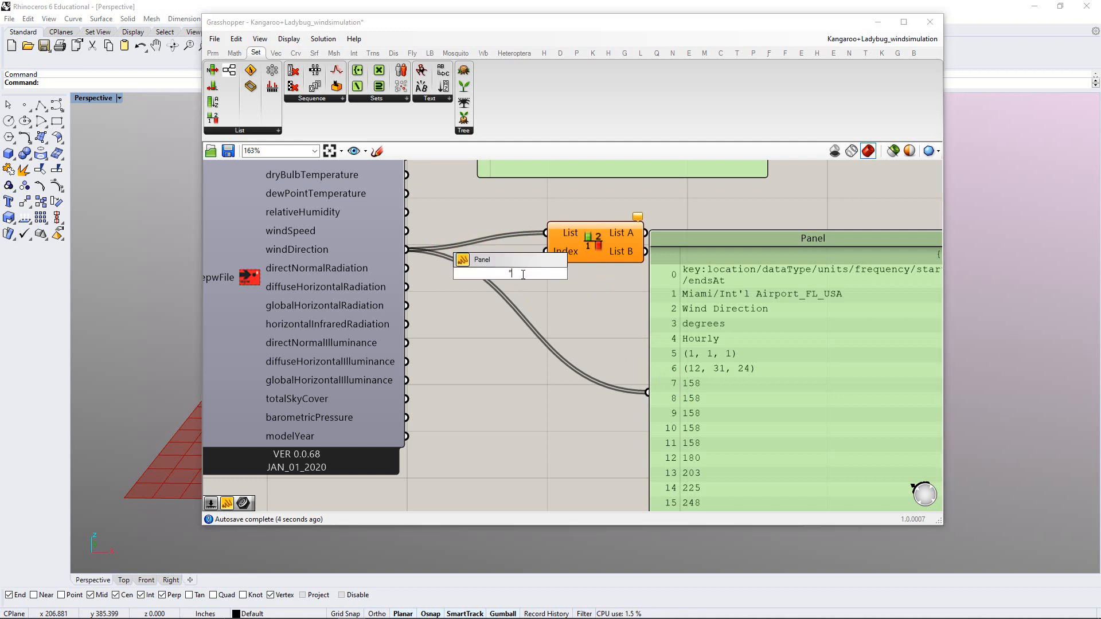
type("7")
key("Return")
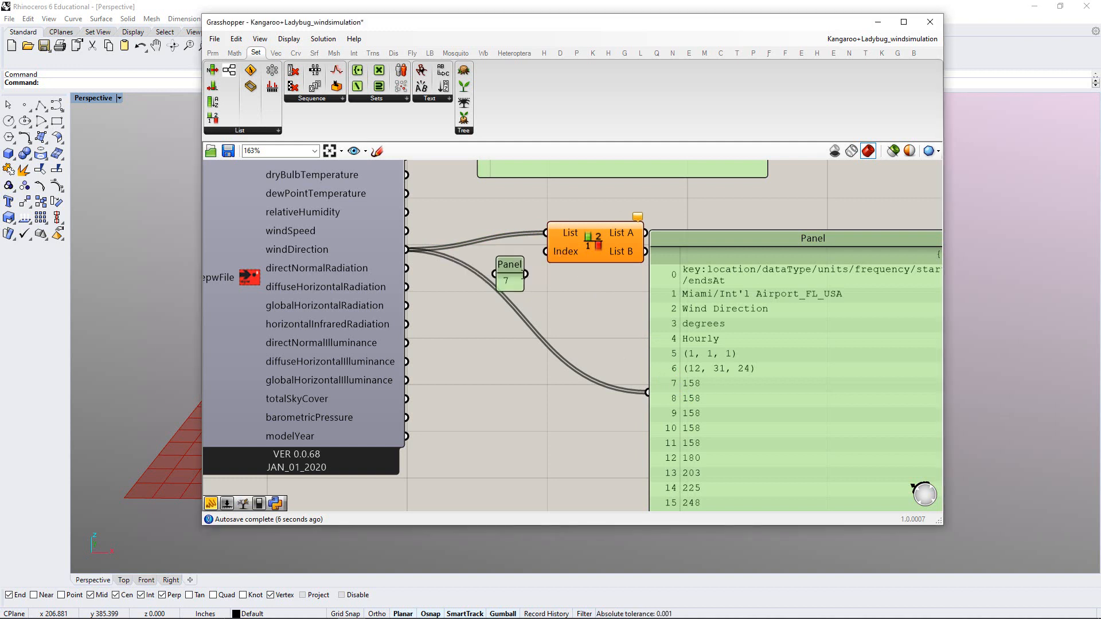
mouse_move(535, 273)
left_mouse_down()
mouse_move(545, 251)
mouse_move(490, 240)
mouse_move(546, 289)
left_mouse_up()
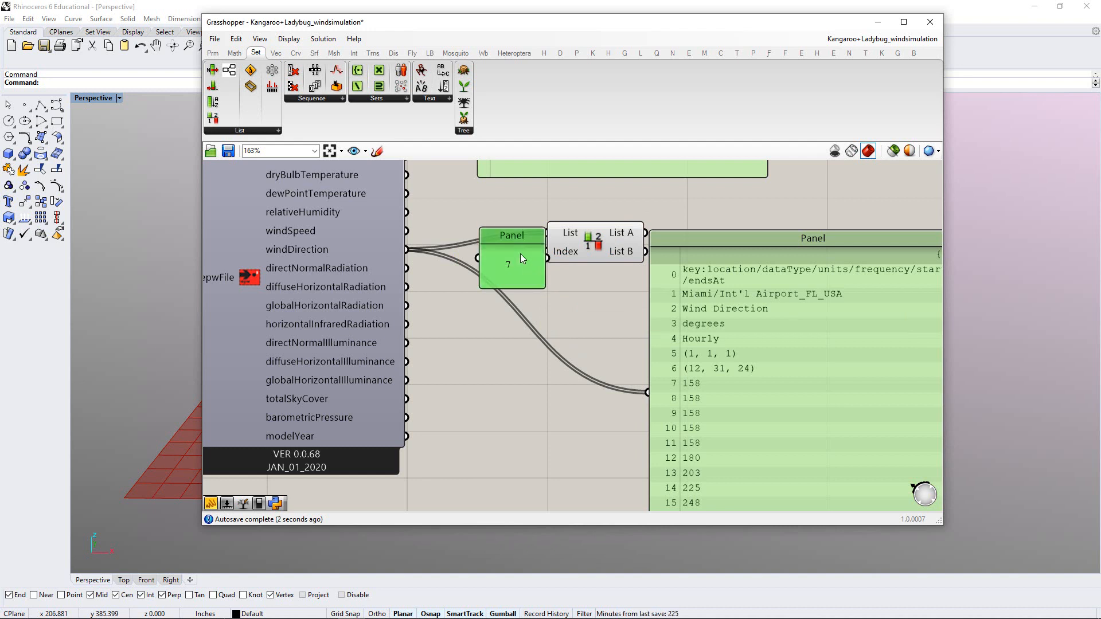
left_click_drag(521, 254, 508, 249)
left_click(637, 290)
Move the data Panel clear of Split List and connect List A, then List B, to it
left_click_drag(669, 290, 722, 265)
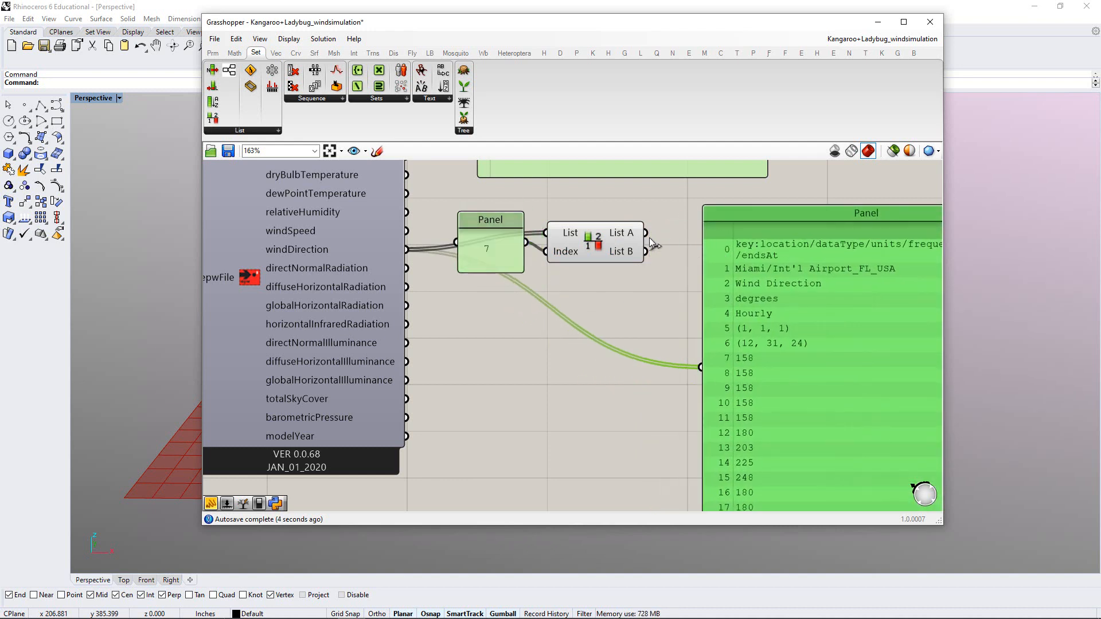
left_click_drag(646, 233, 701, 367)
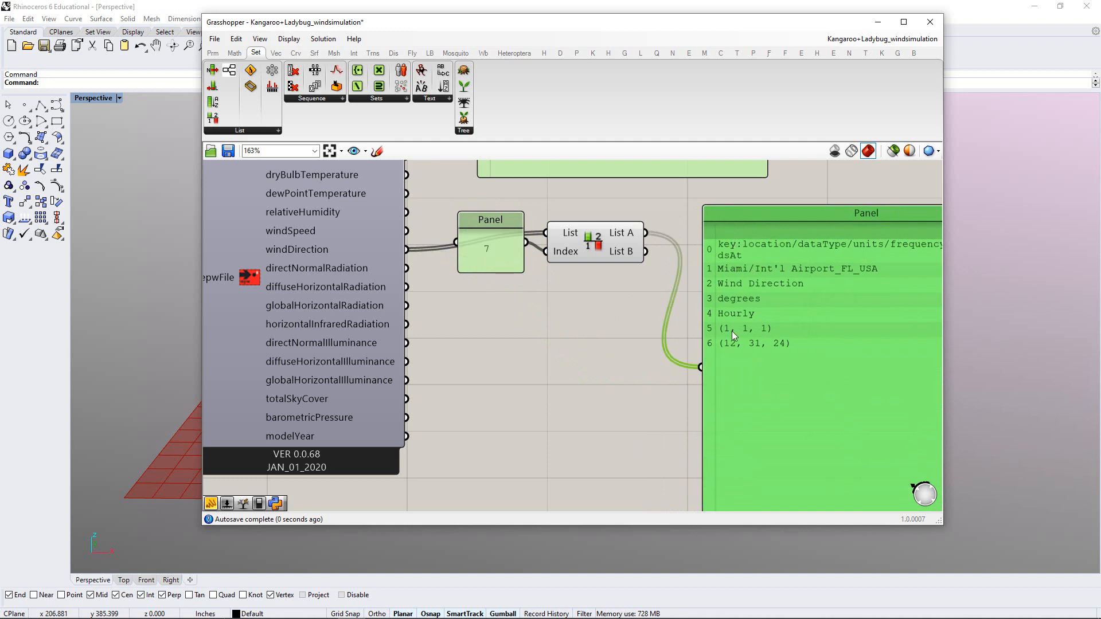
left_click_drag(646, 252, 701, 367)
right_click_drag(678, 338, 597, 332)
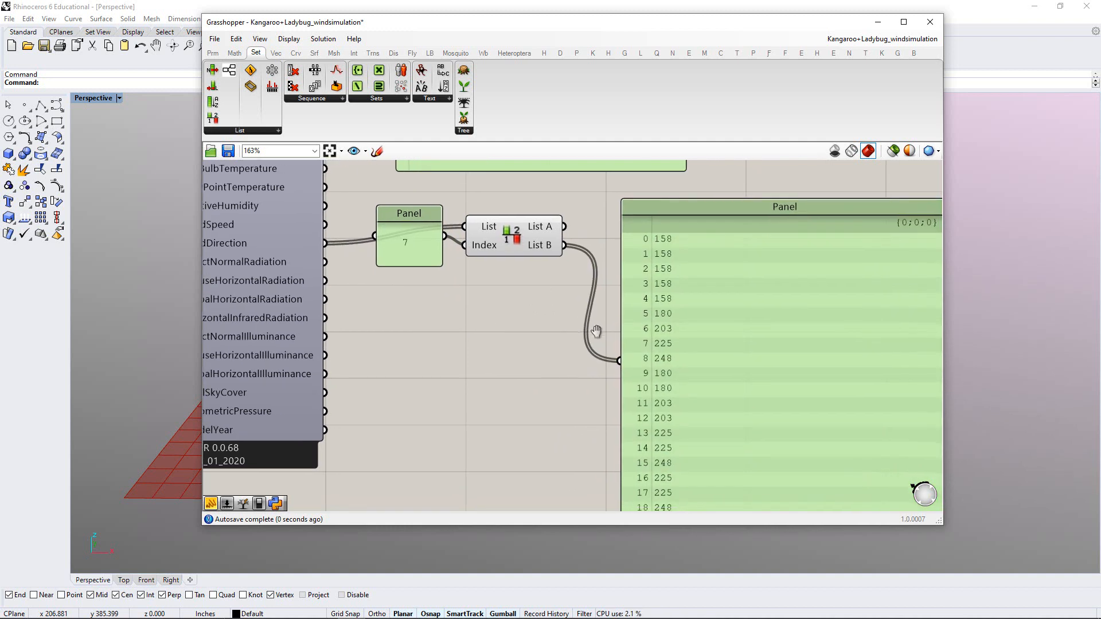
Place the Panel containing 7 beneath the windDirection wire and group it with the Split List component
left_click_drag(420, 243, 412, 278)
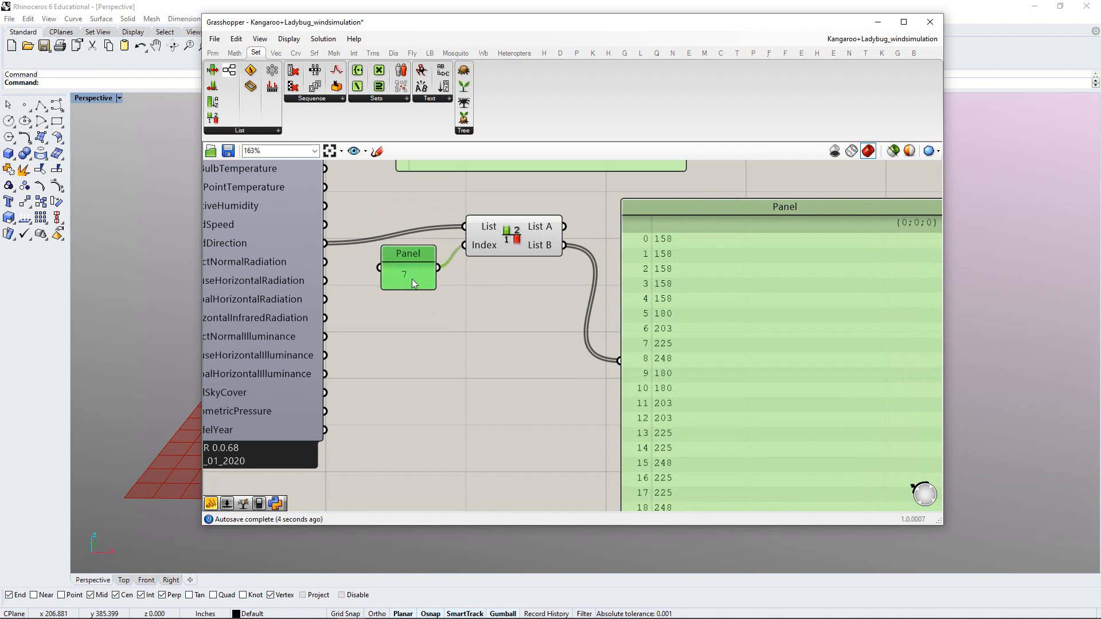
left_click(470, 319)
right_click_drag(533, 304, 546, 316)
left_click_drag(546, 315, 389, 207)
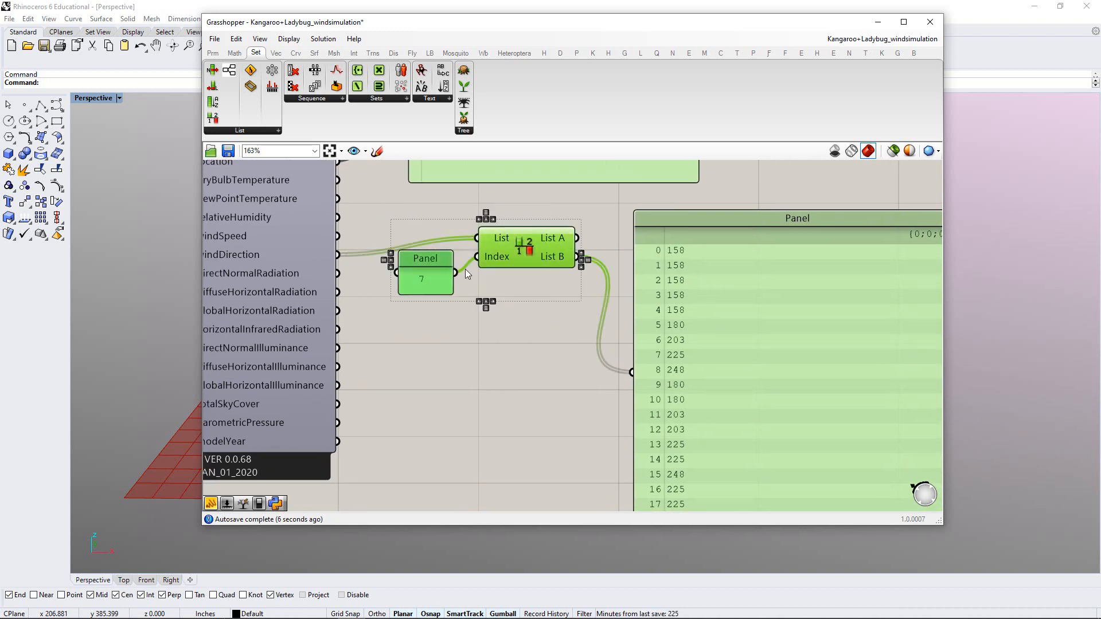
key("ctrl+g")
left_click(467, 346)
Label the Split List group ONLY DISPLAYING DATA and shift the group slightly downward
right_click(499, 292)
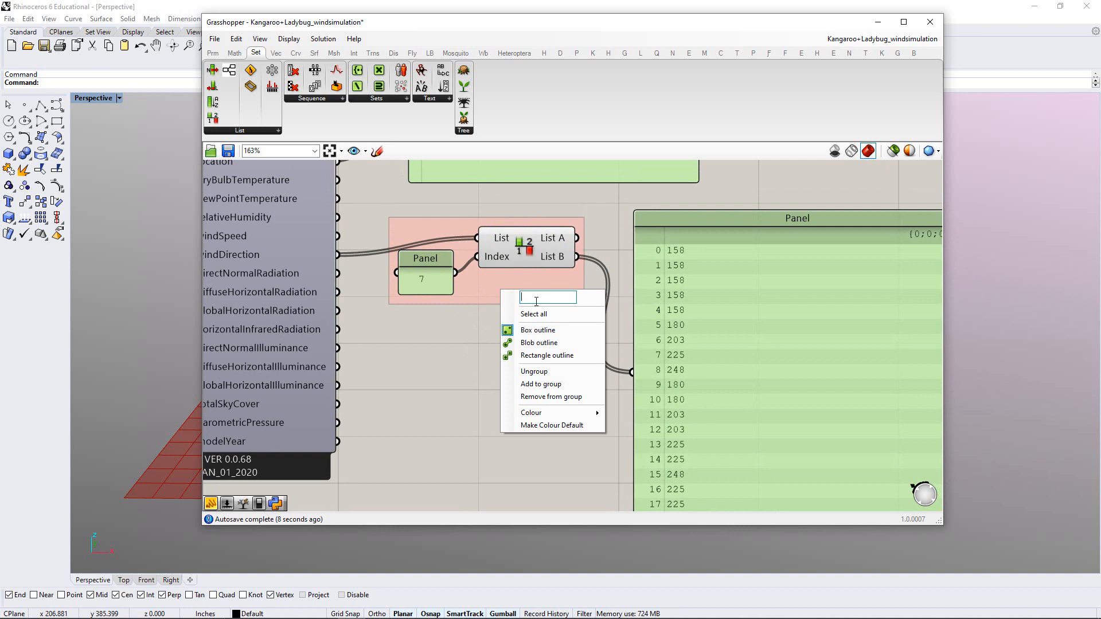
type("OLNY")
key("BackSpace")
key("BackSpace")
key("BackSpace")
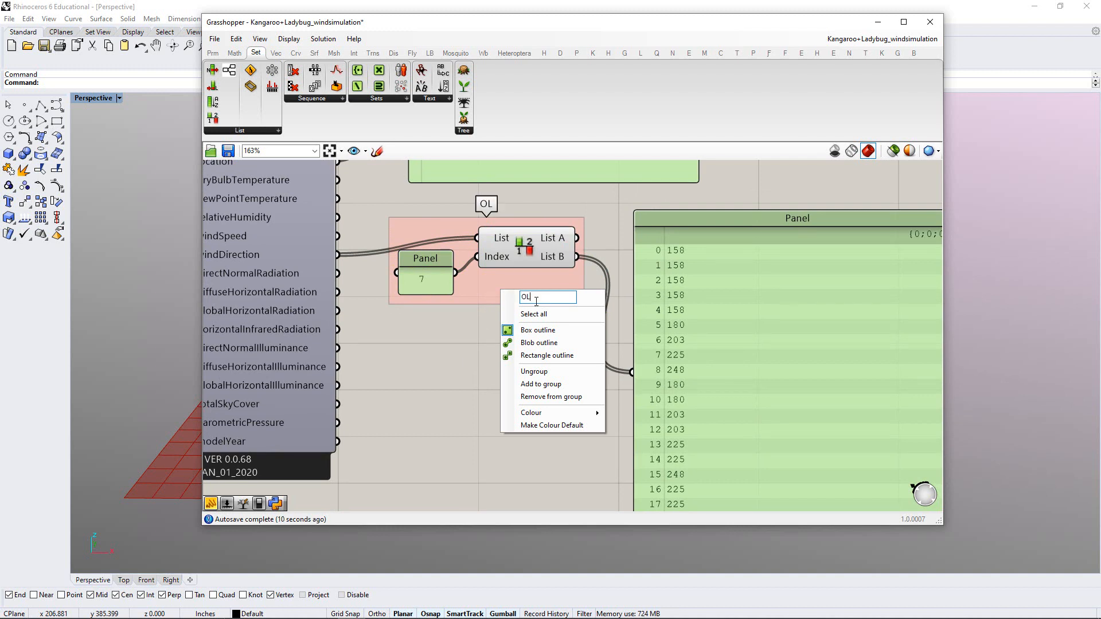
type("NLY D")
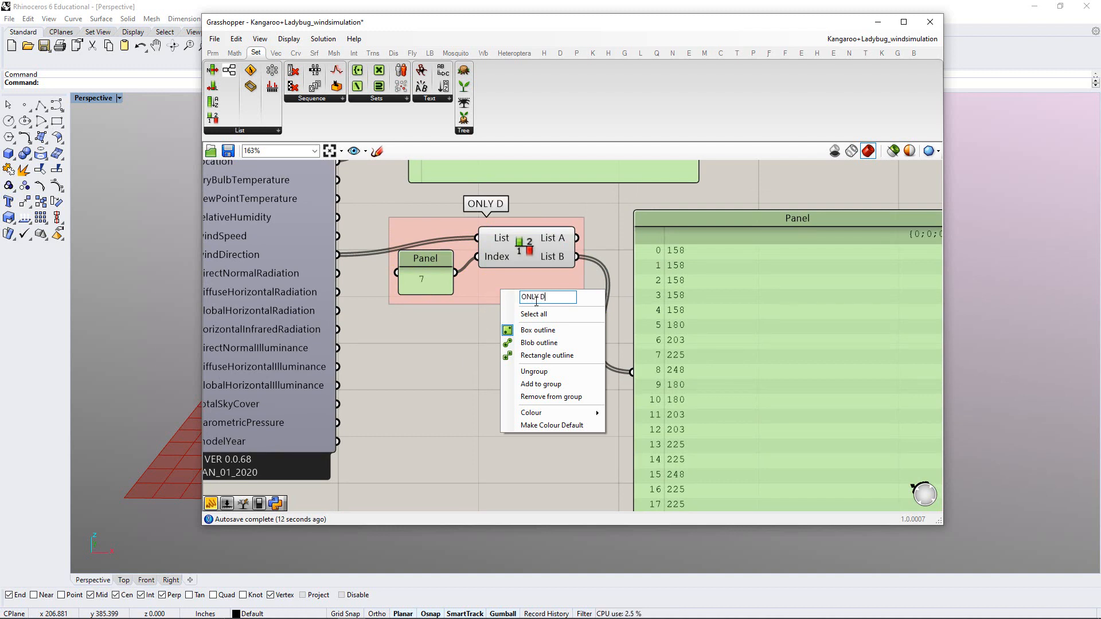
type("ISPLAYING DATA")
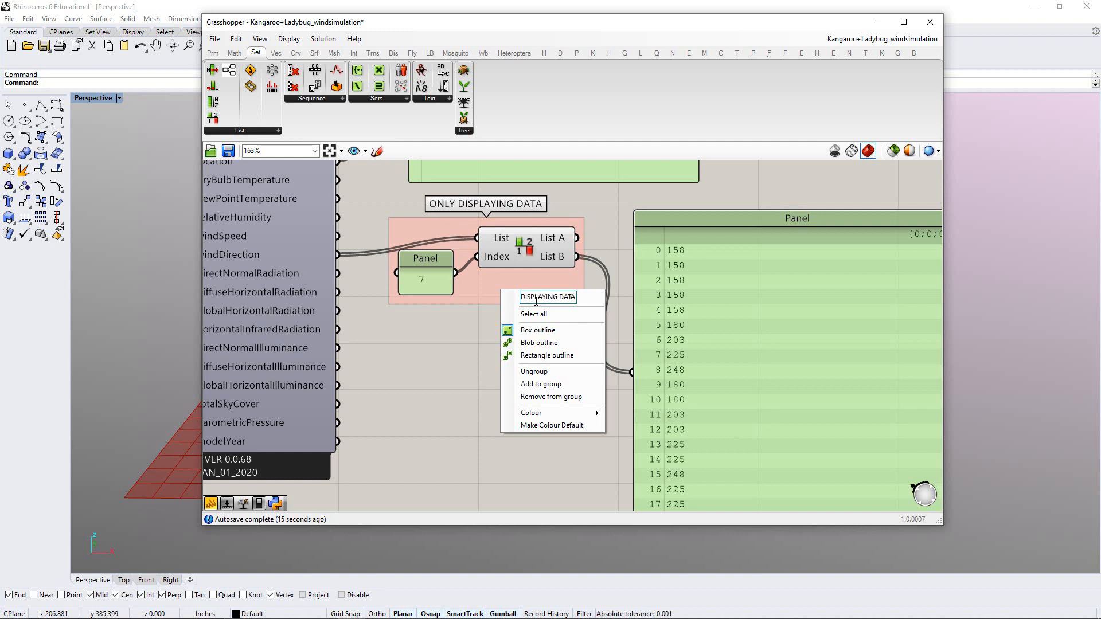
left_click(493, 292)
left_click_drag(513, 289, 512, 303)
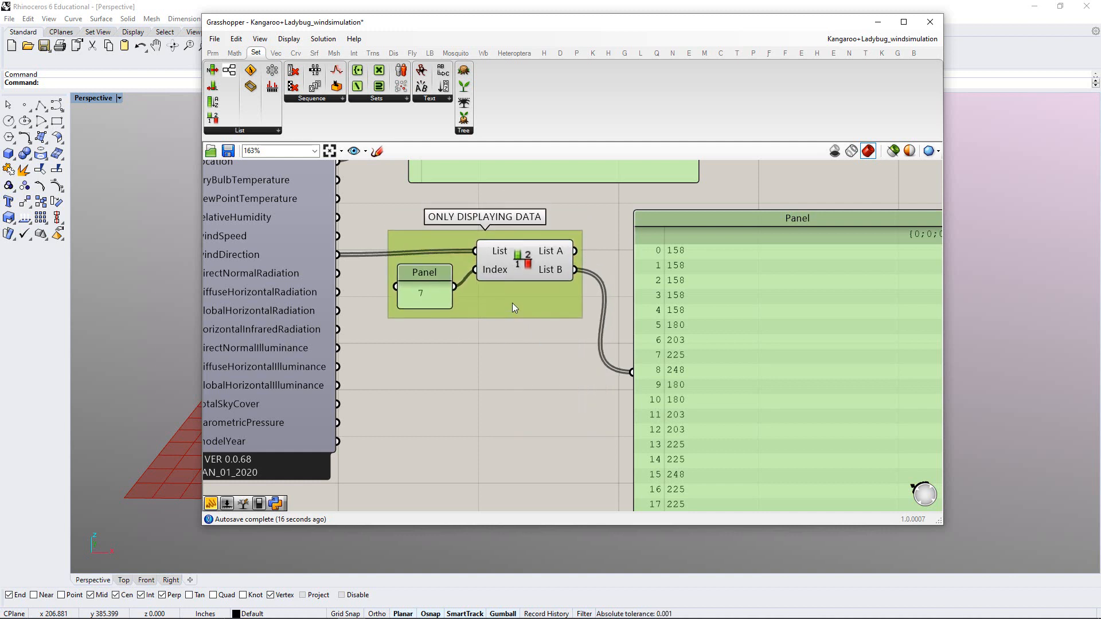
Examine the hourly wind direction values listed in the data Panel fed by Split List
left_click(511, 348)
right_click_drag(521, 350, 473, 343)
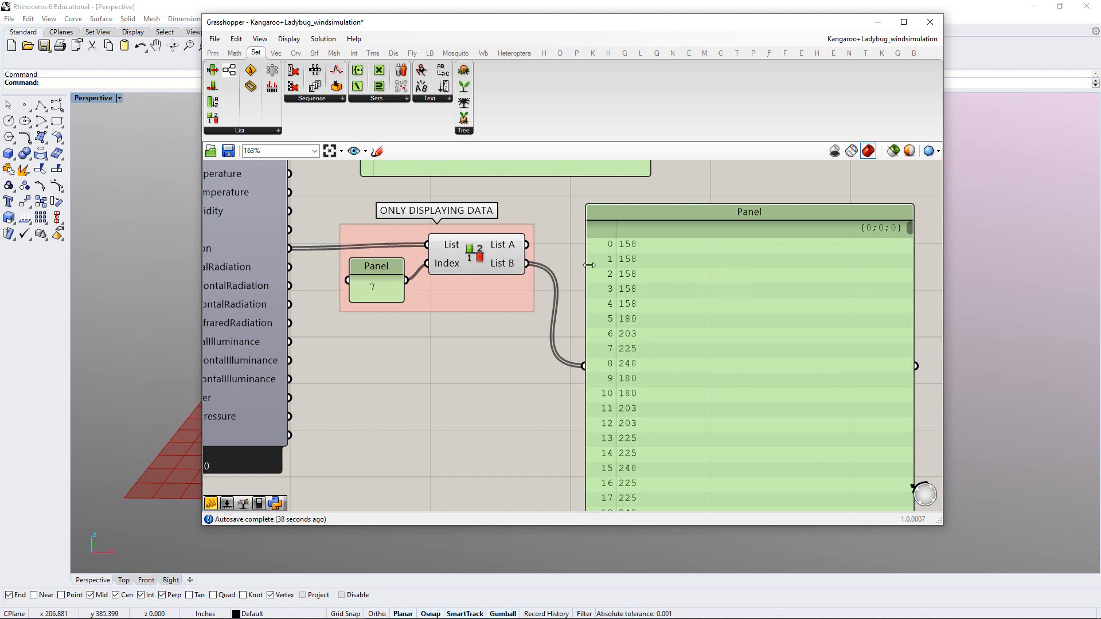
scroll(680, 300, "down", 4)
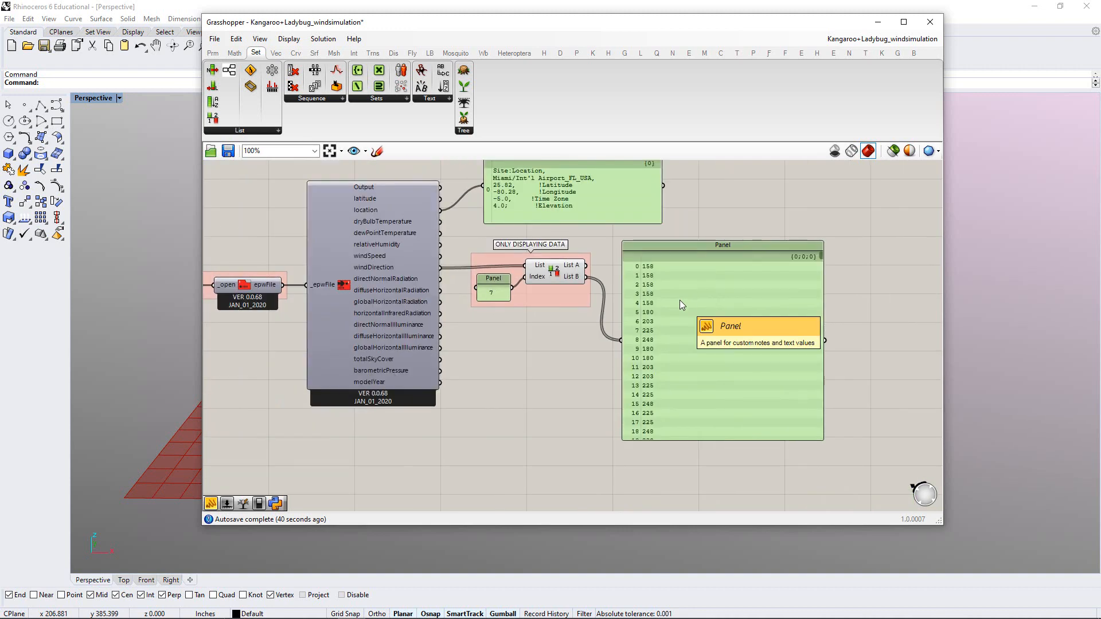
scroll(680, 301, "up", 3)
scroll(679, 302, "up", 1)
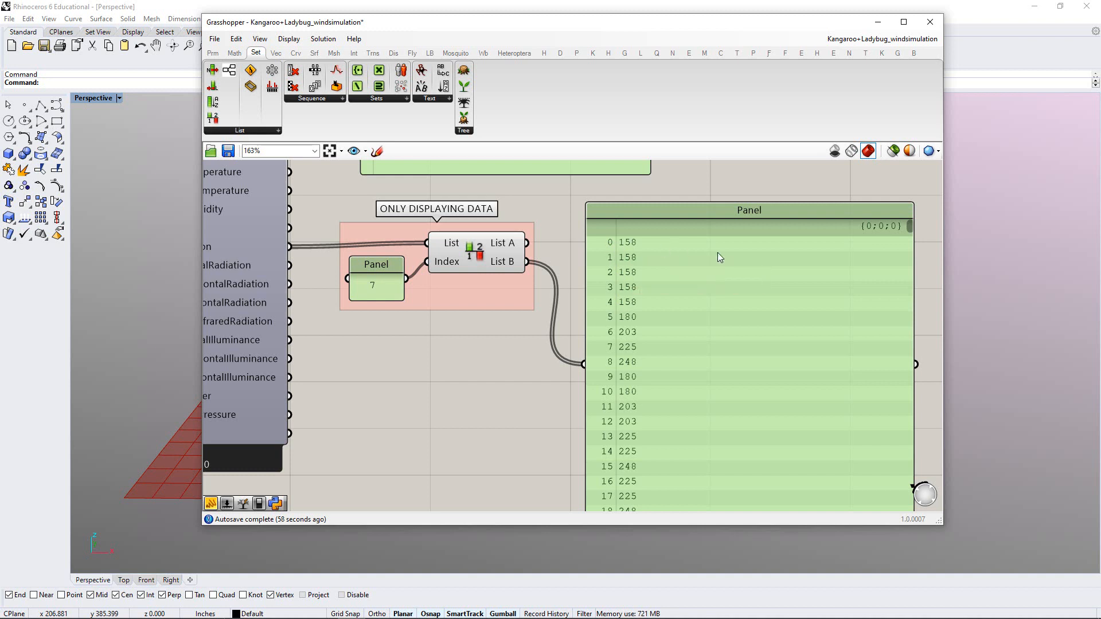
right_click_drag(708, 325, 692, 295)
left_click_drag(893, 197, 892, 195)
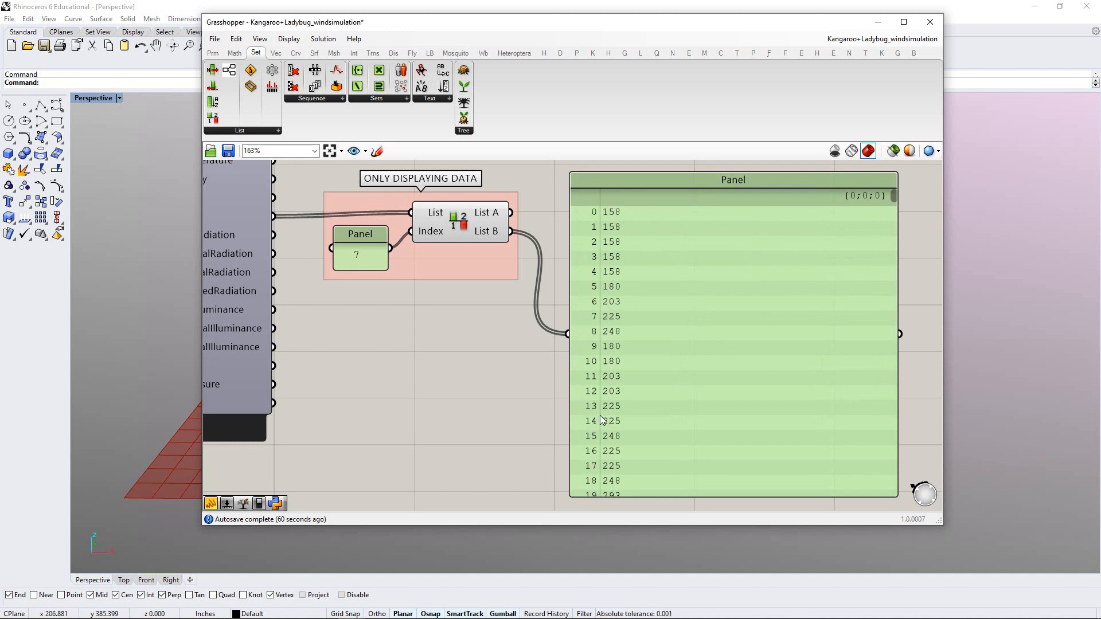
Move the data Panel farther to the right of the Split List group to free up space
right_click_drag(613, 250, 624, 266)
left_click_drag(641, 273, 694, 265)
left_click(569, 363)
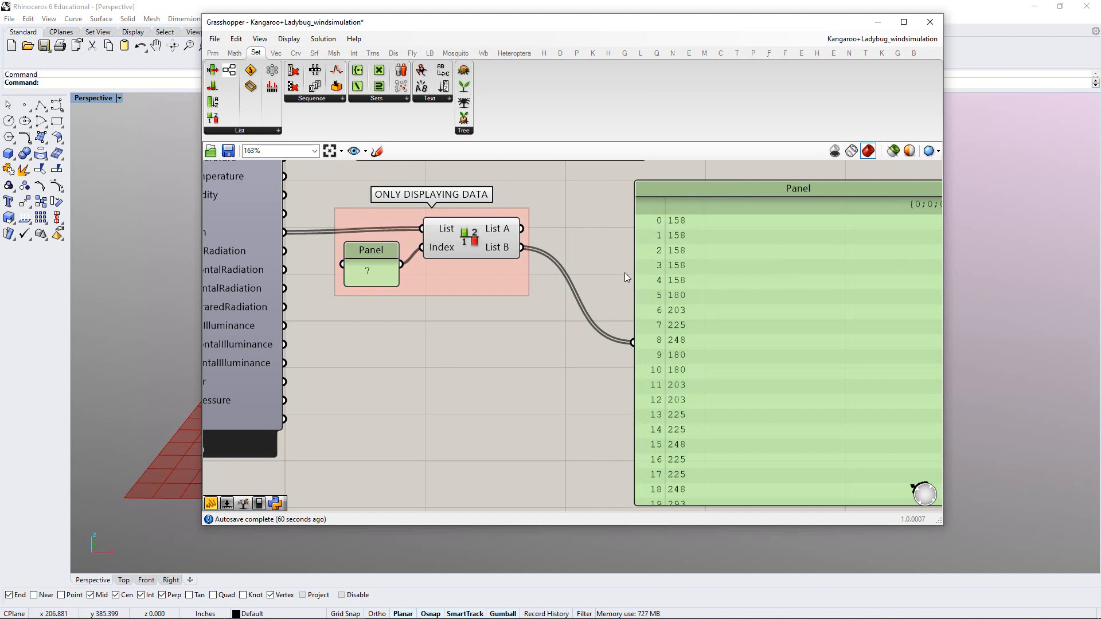
right_click_drag(625, 273, 593, 296)
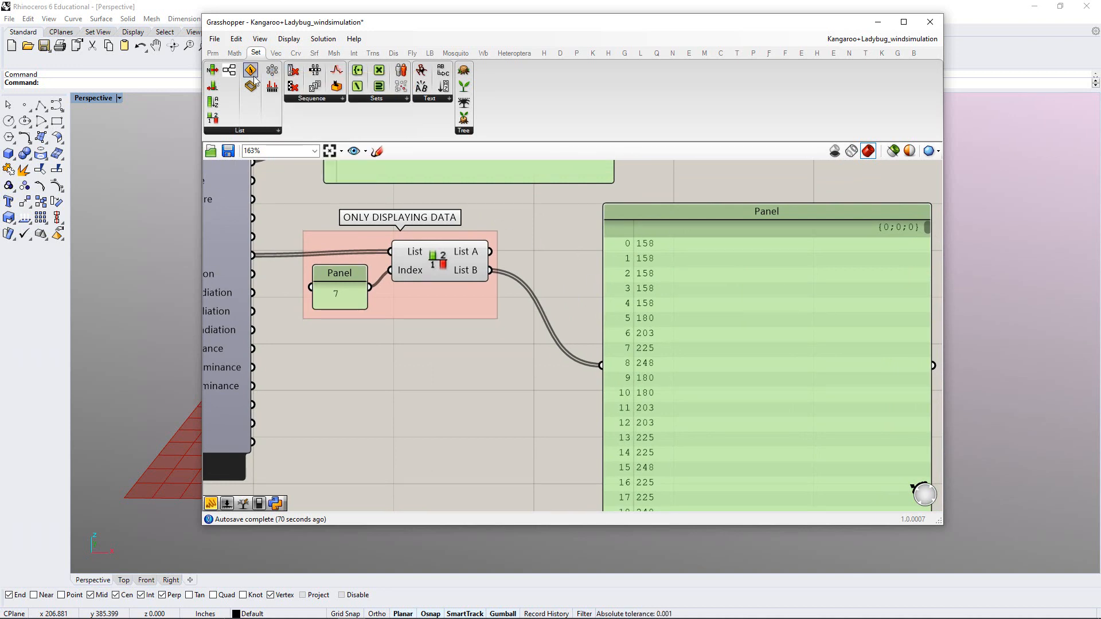
Add a Subset Length component to the right of Split List and move the data Panel down below it
left_click(253, 131)
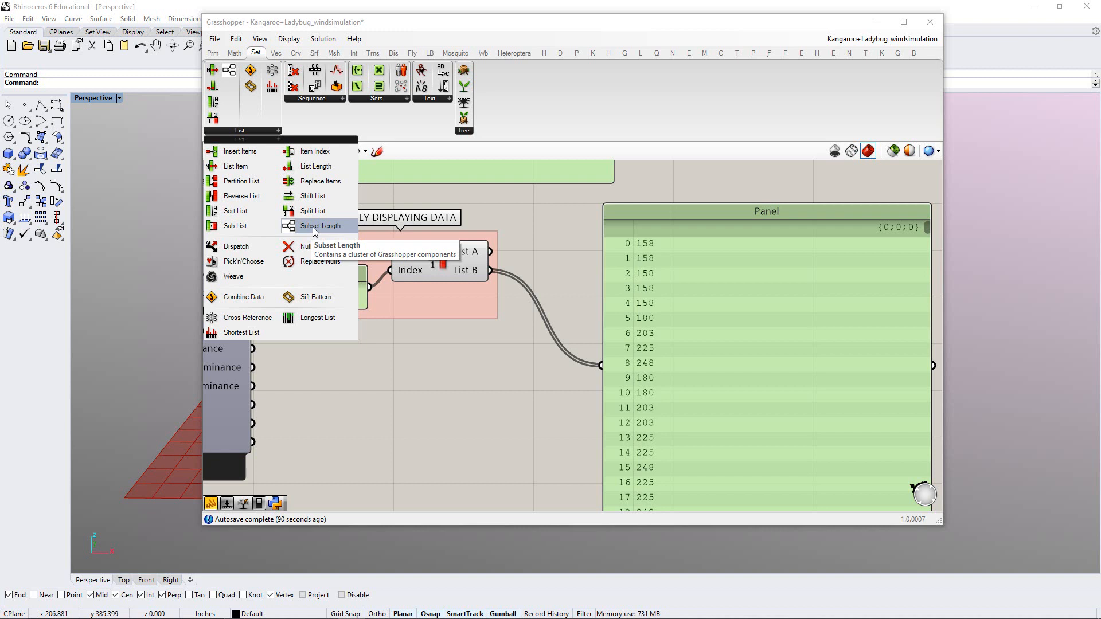
left_click(315, 226)
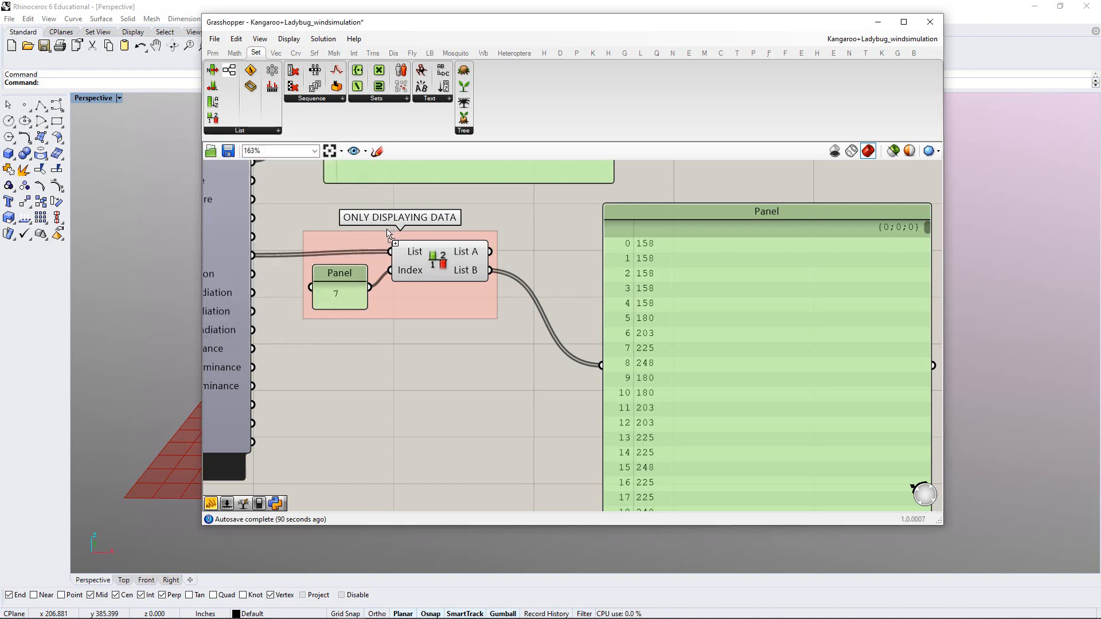
left_click(636, 232)
left_click_drag(653, 260, 662, 352)
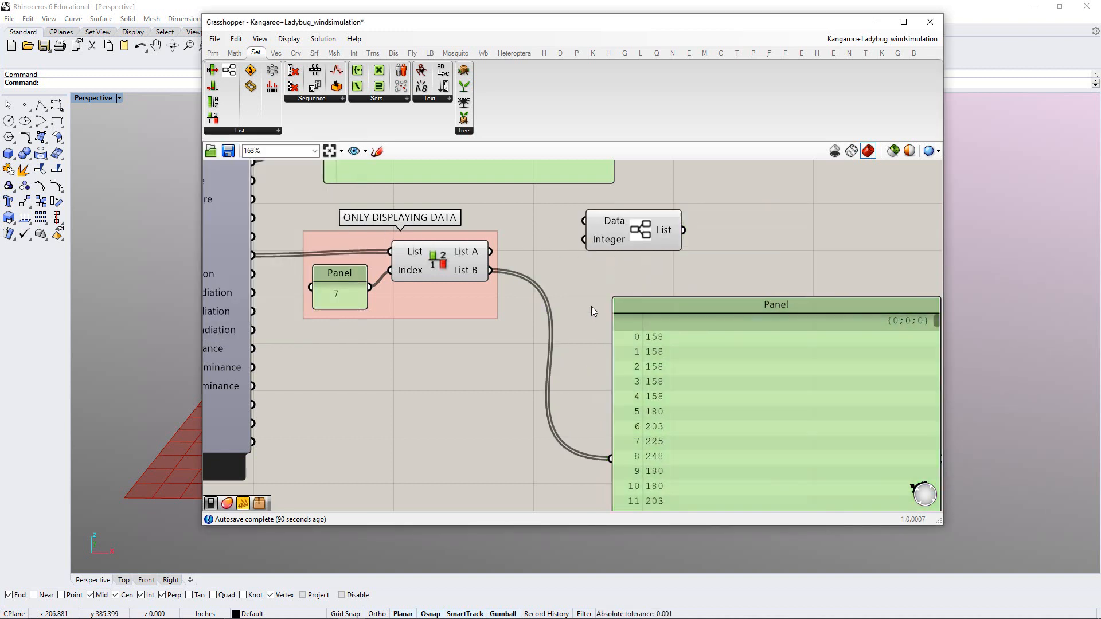
Open the Subset Length cluster to inspect its internal definition, and return to the main definition with save and close
double_click(643, 236)
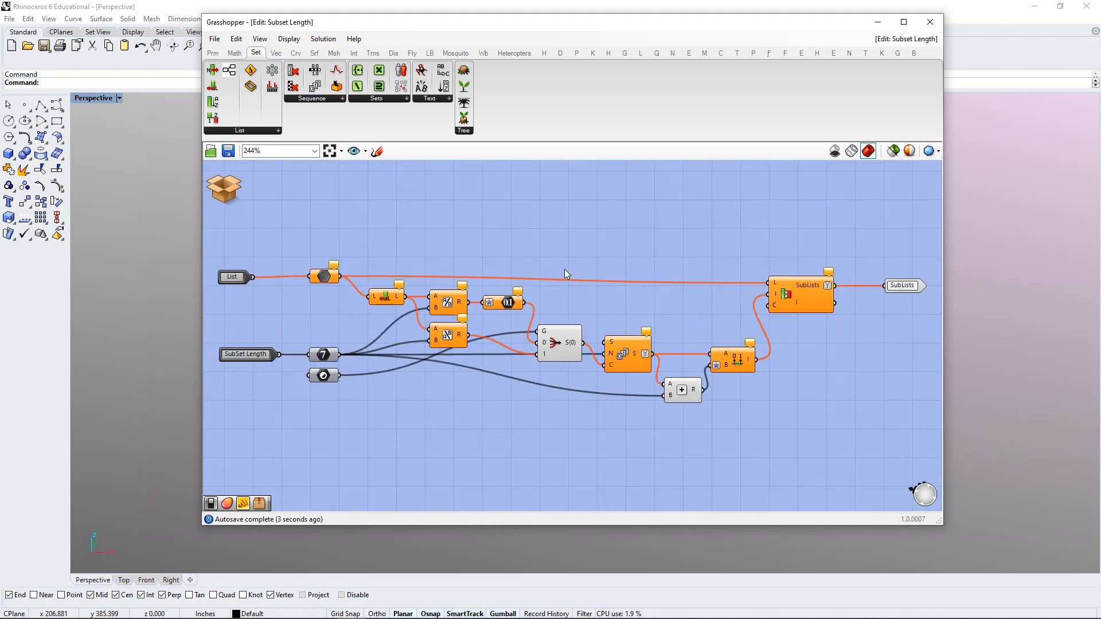
left_click(224, 187)
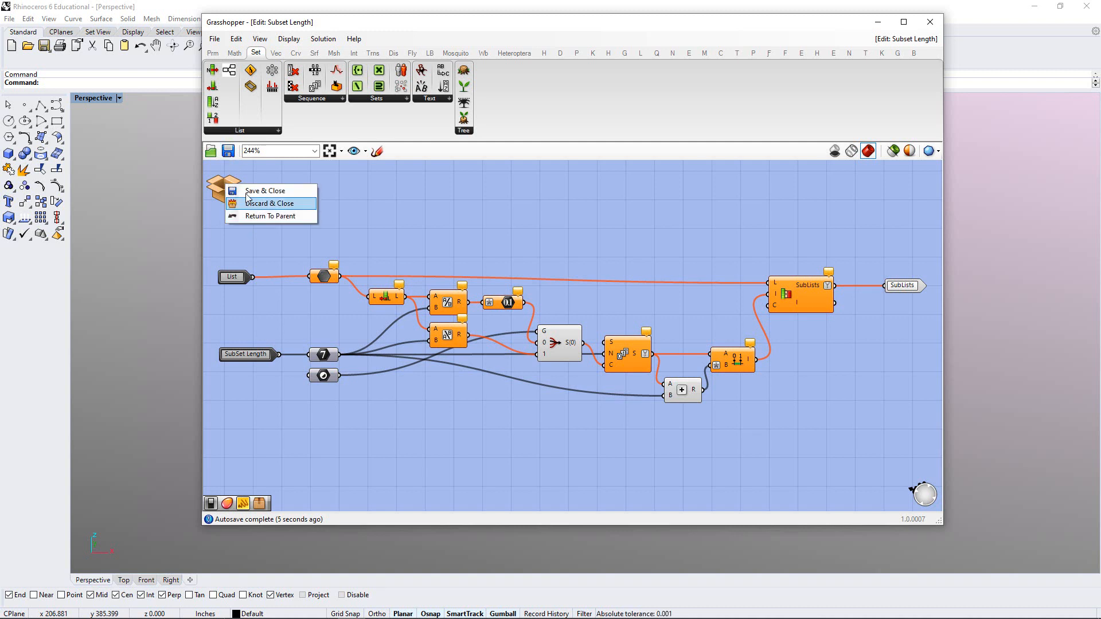
left_click(255, 194)
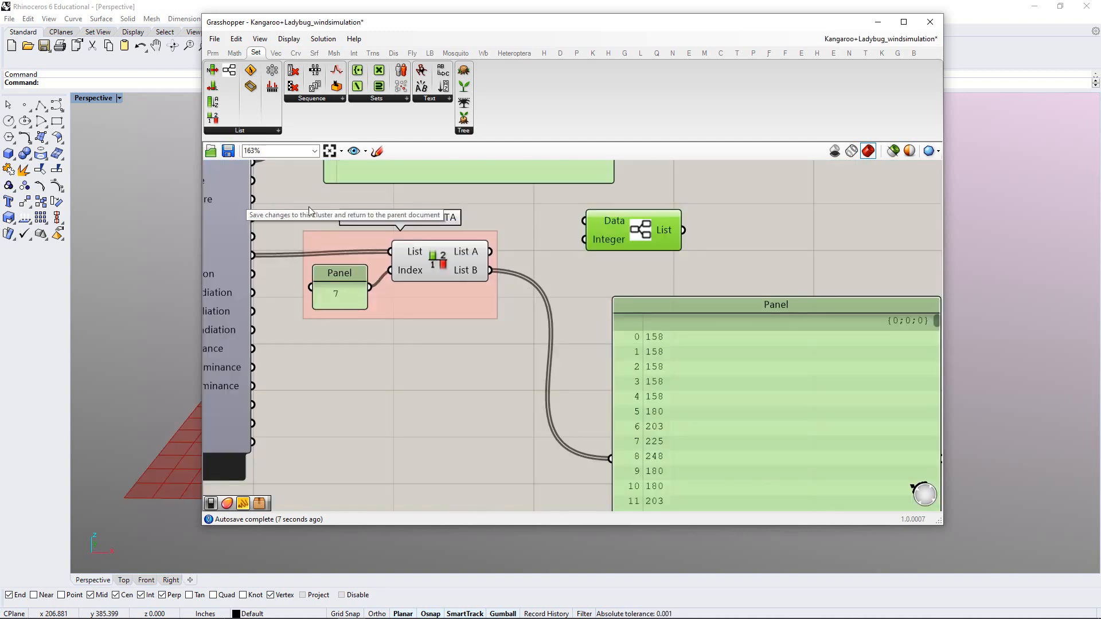
left_click(539, 323)
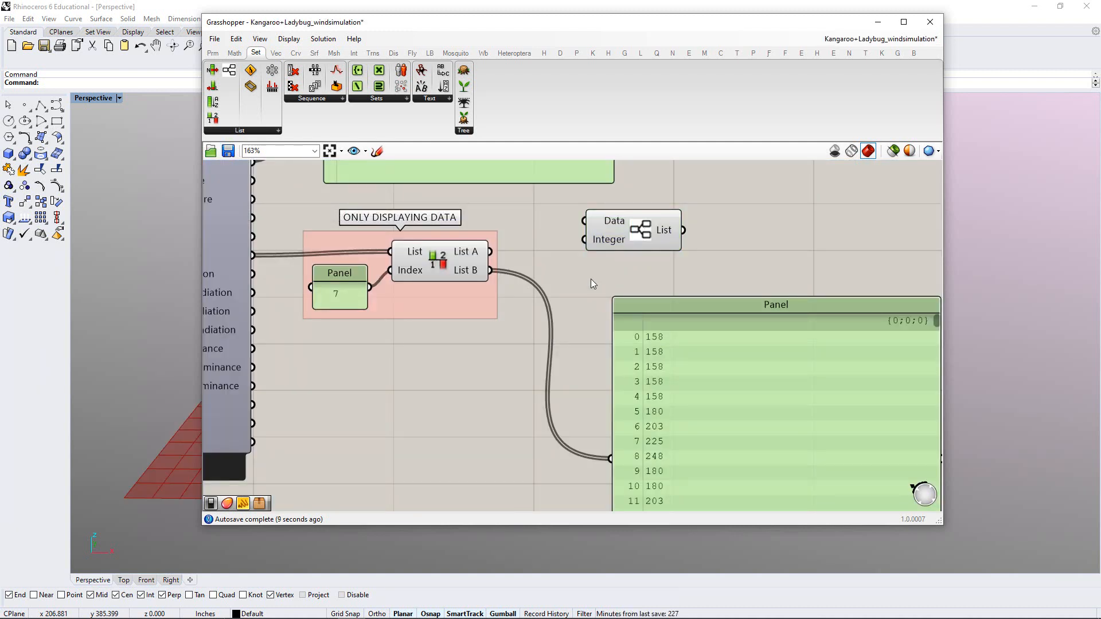
Shift the Subset Length component slightly right and down above the data Panel
left_click_drag(616, 246, 616, 249)
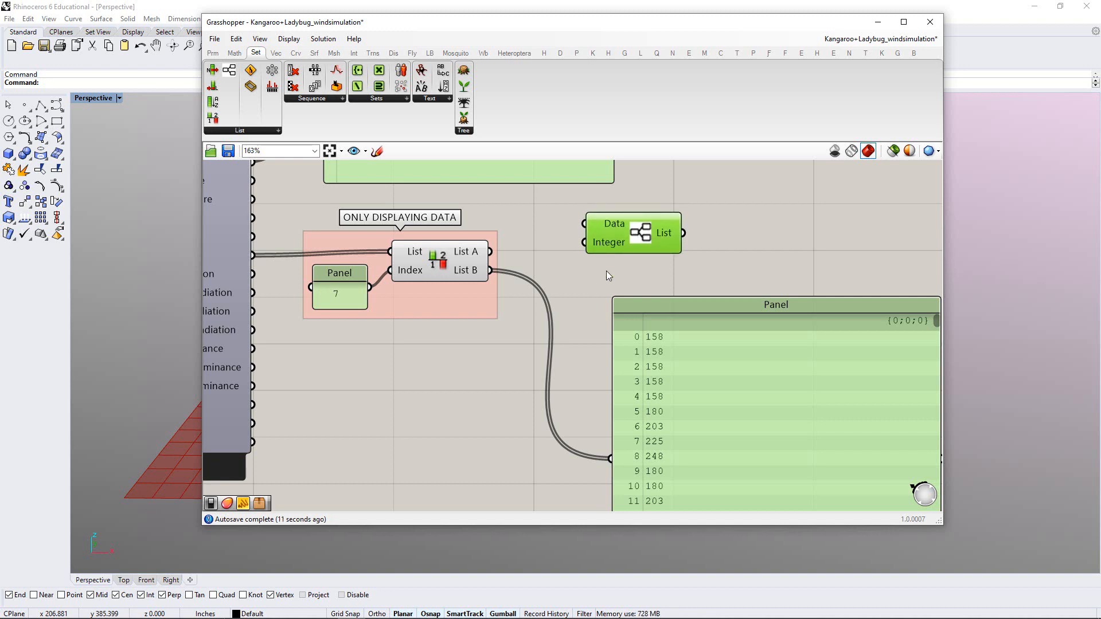
left_click(607, 271)
left_click(246, 130)
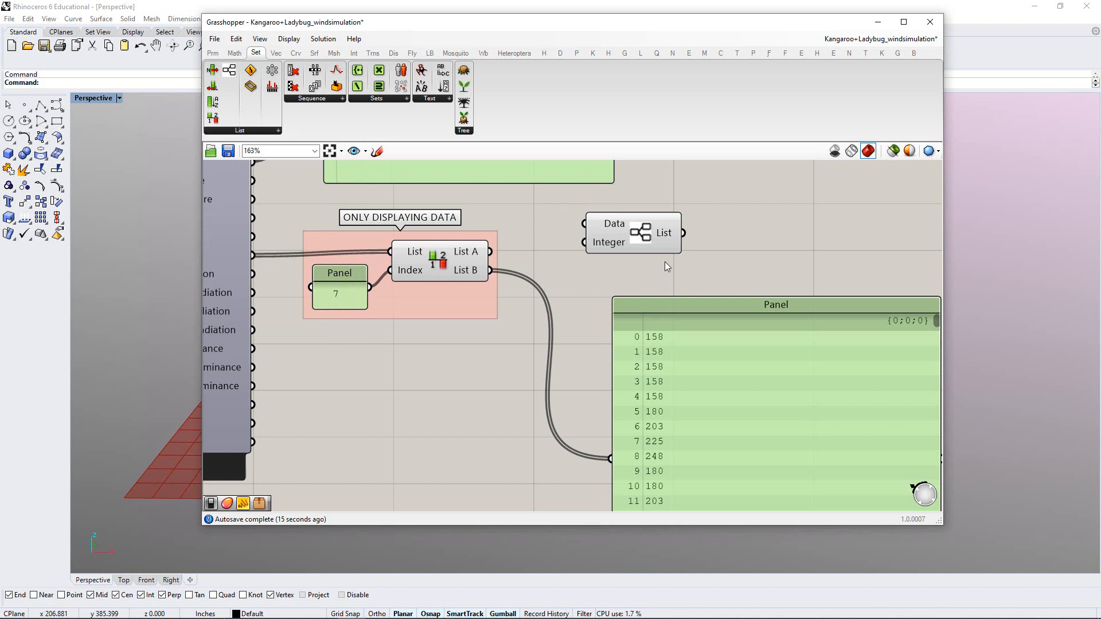
mouse_move(641, 238)
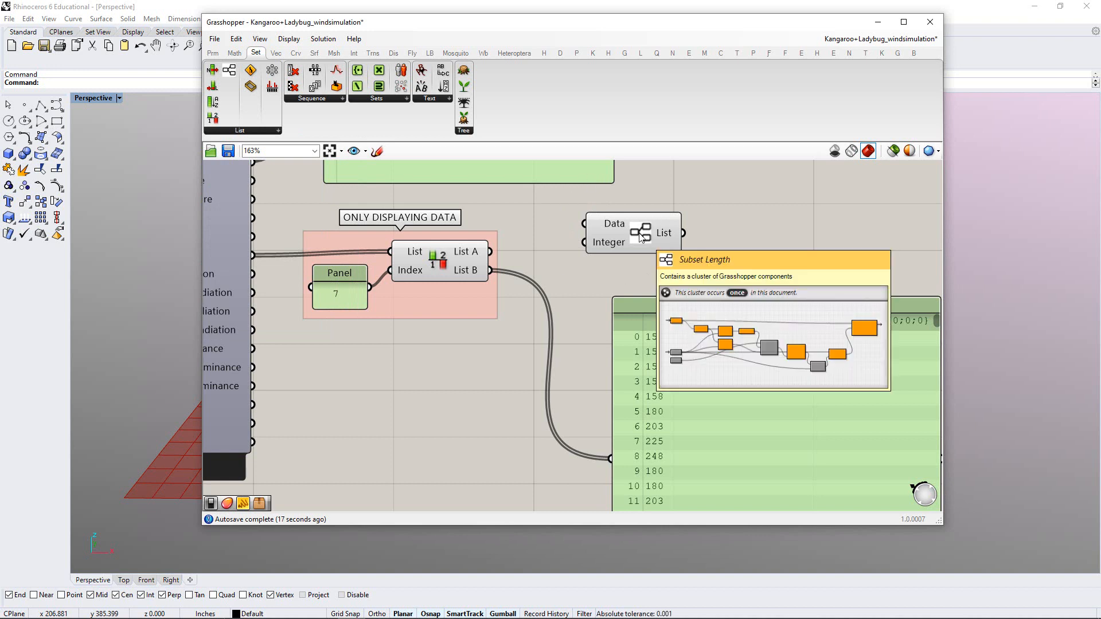
left_click_drag(608, 246, 625, 252)
left_click(522, 297)
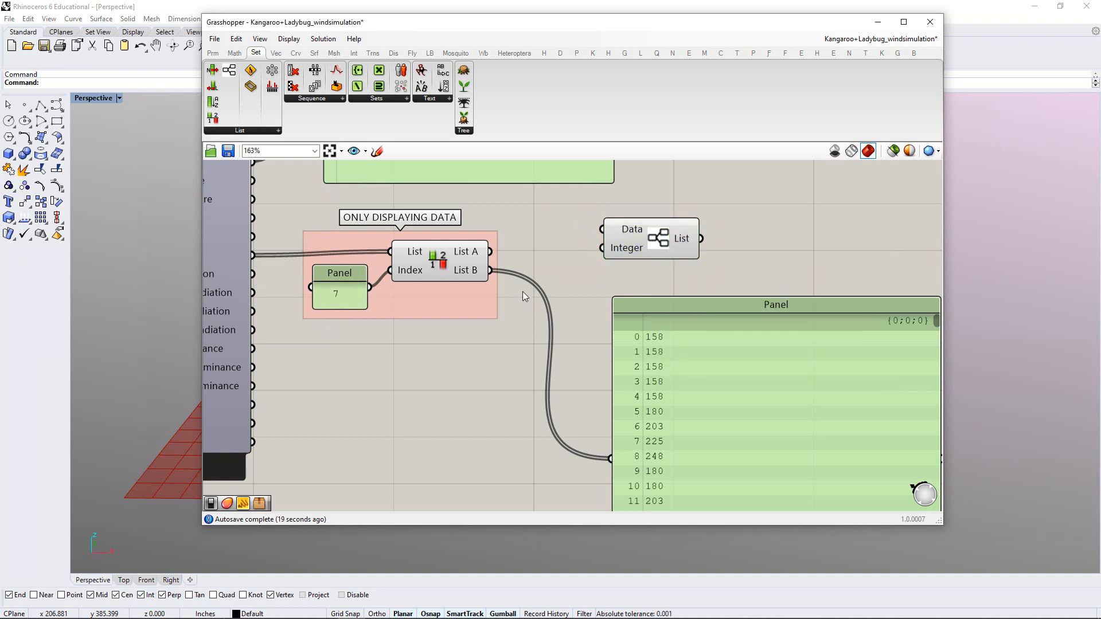
Connect List B of Split List to the Data input of Subset Length and move the data Panel farther right
mouse_move(655, 245)
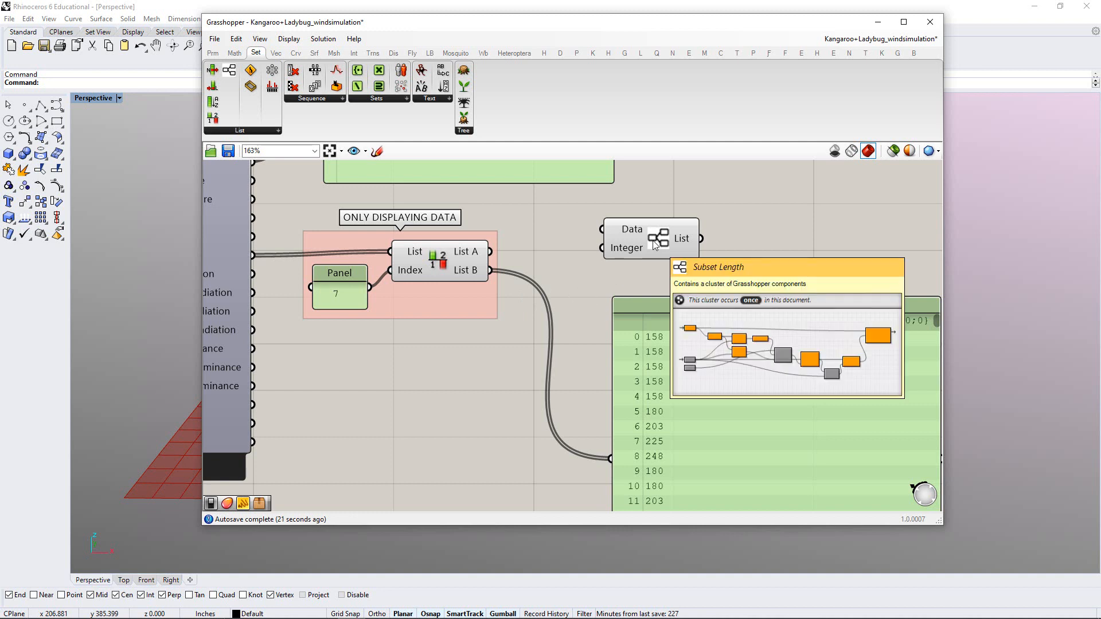
left_click_drag(489, 270, 602, 230)
left_click_drag(652, 335, 713, 326)
left_click(628, 305)
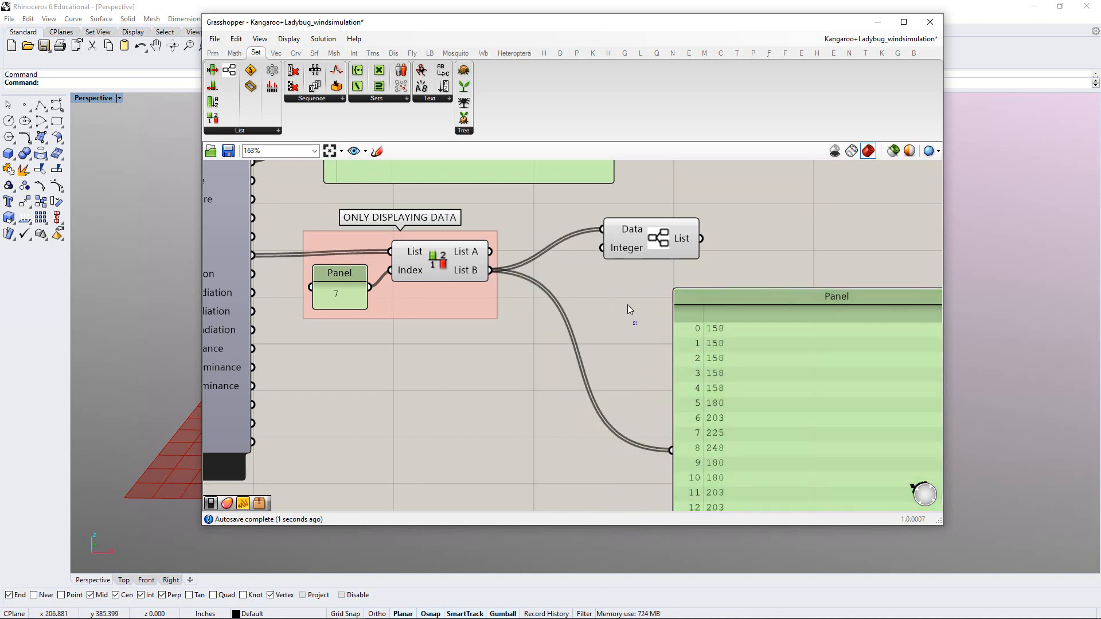
Add a Panel containing 24, place it beside Subset Length and connect it to the Integer input
mouse_move(631, 253)
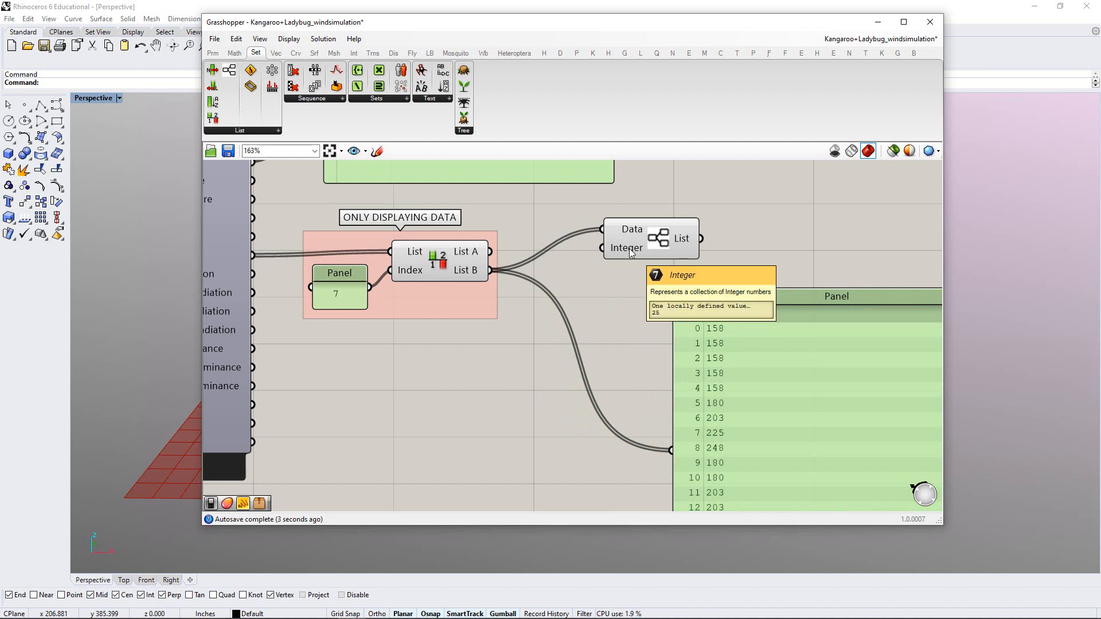
double_click(620, 300)
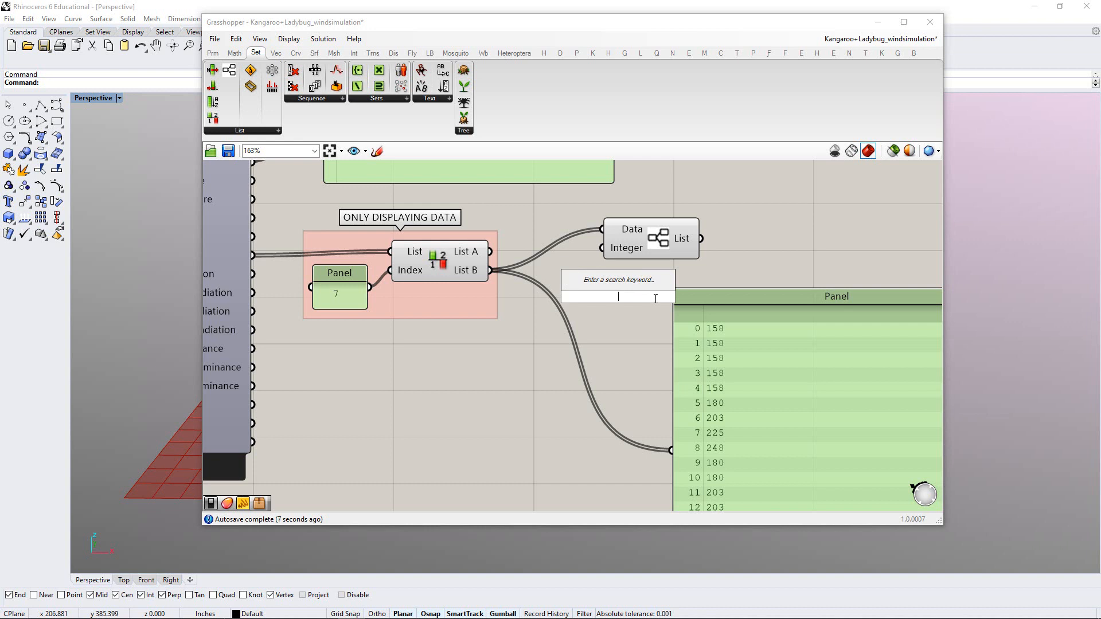
type("\"24")
key("Return")
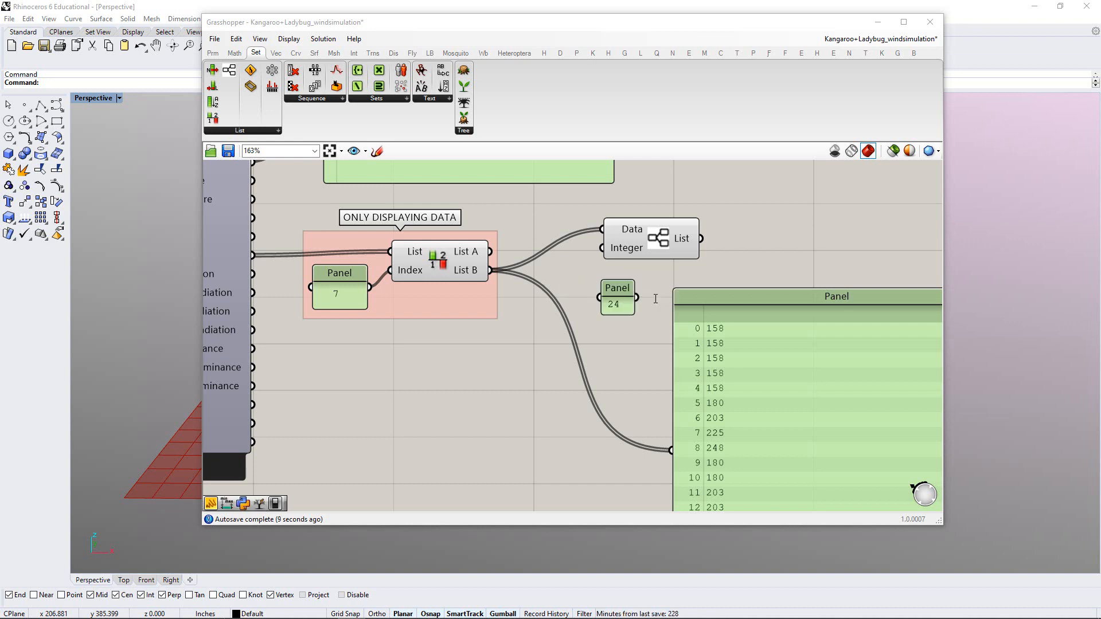
left_click_drag(646, 253, 687, 246)
left_click_drag(618, 298, 645, 242)
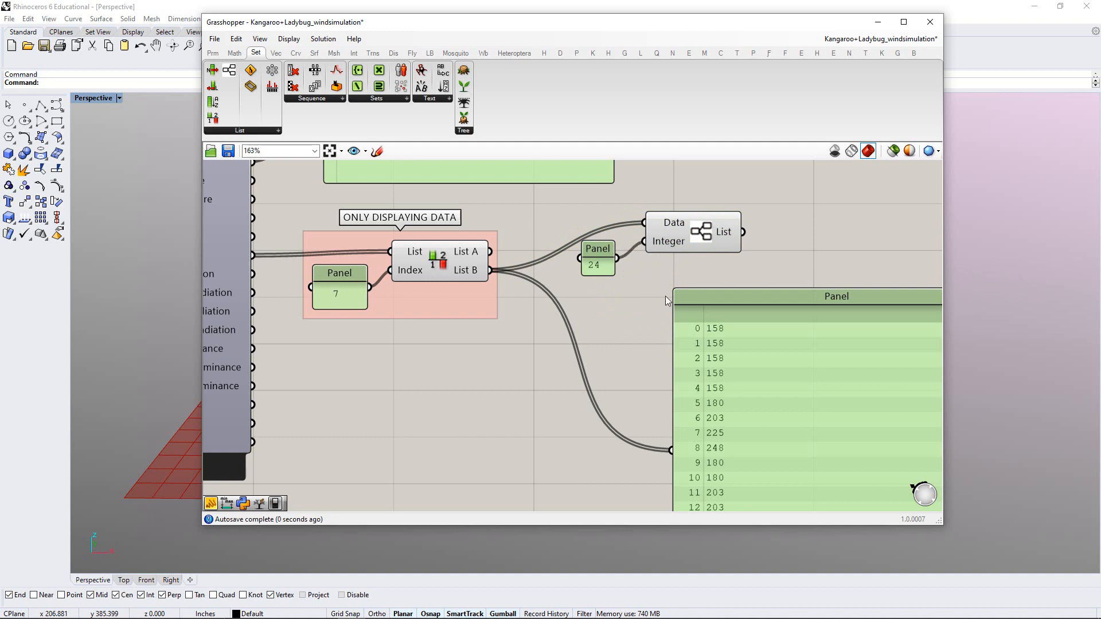
Connect the List output of Subset Length to the data Panel and move the Panel up beside the component
right_click_drag(721, 247, 644, 233)
left_click_drag(665, 218, 594, 437)
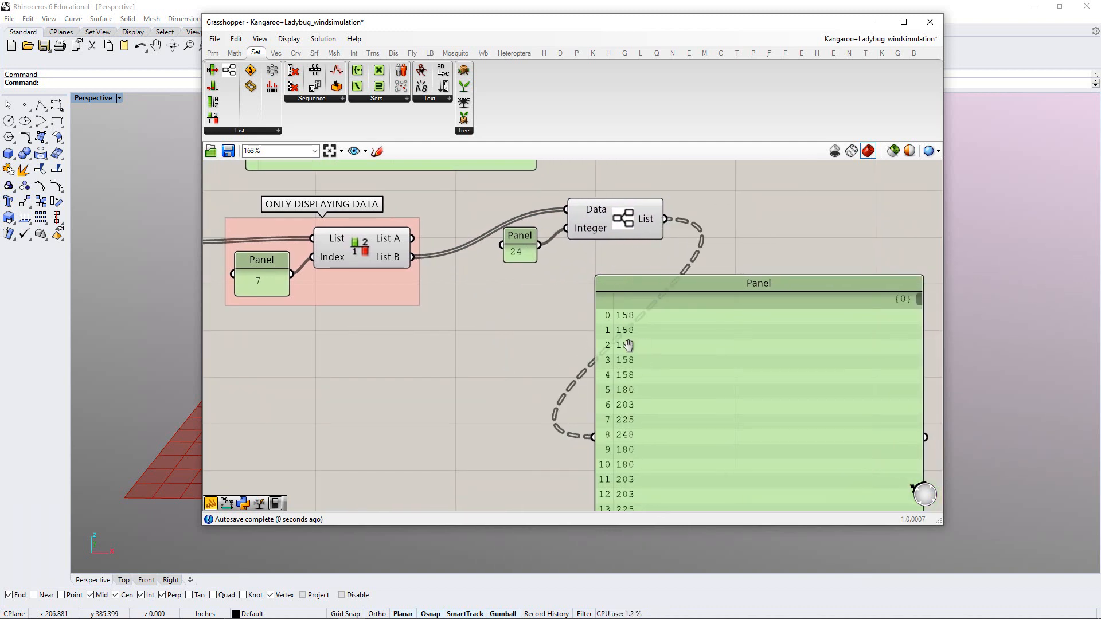
right_click_drag(645, 380, 531, 360)
left_click_drag(531, 360, 657, 267)
right_click_drag(657, 267, 561, 294)
Enlarge the data Panel vertically until the complete first branch of 24 hourly values fits inside
scroll(621, 273, "down", 2)
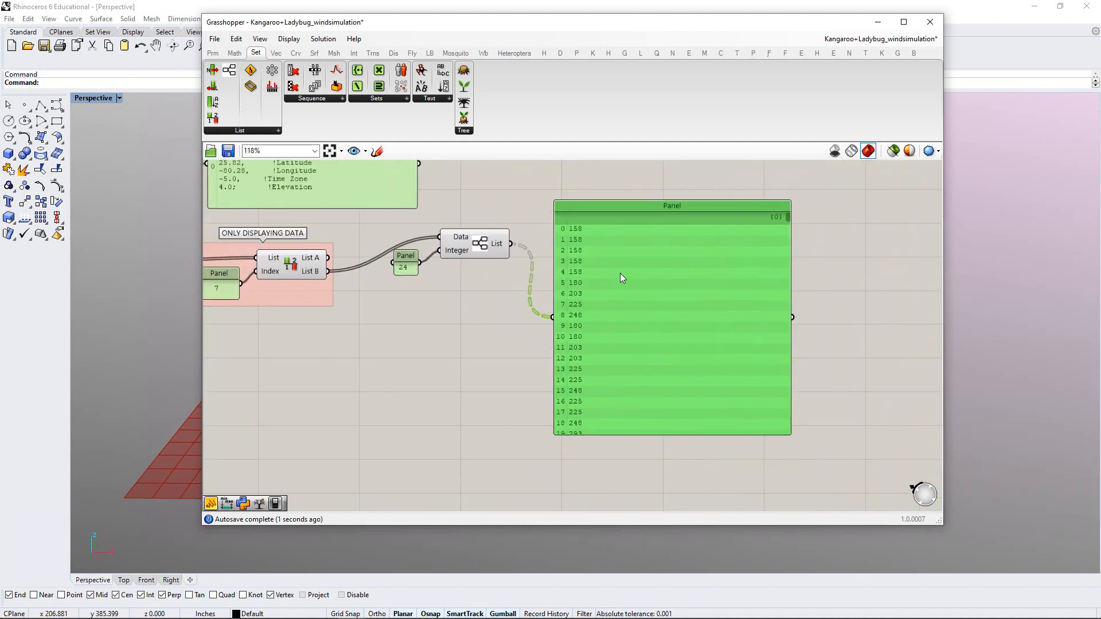
left_click_drag(619, 401, 634, 501)
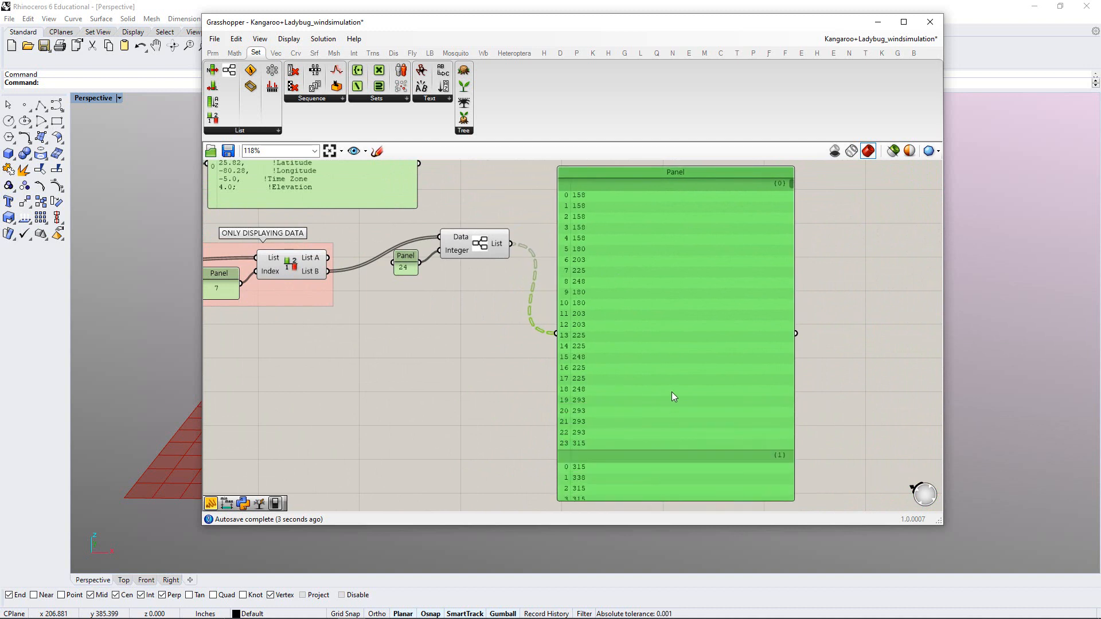
right_click_drag(555, 362, 539, 360)
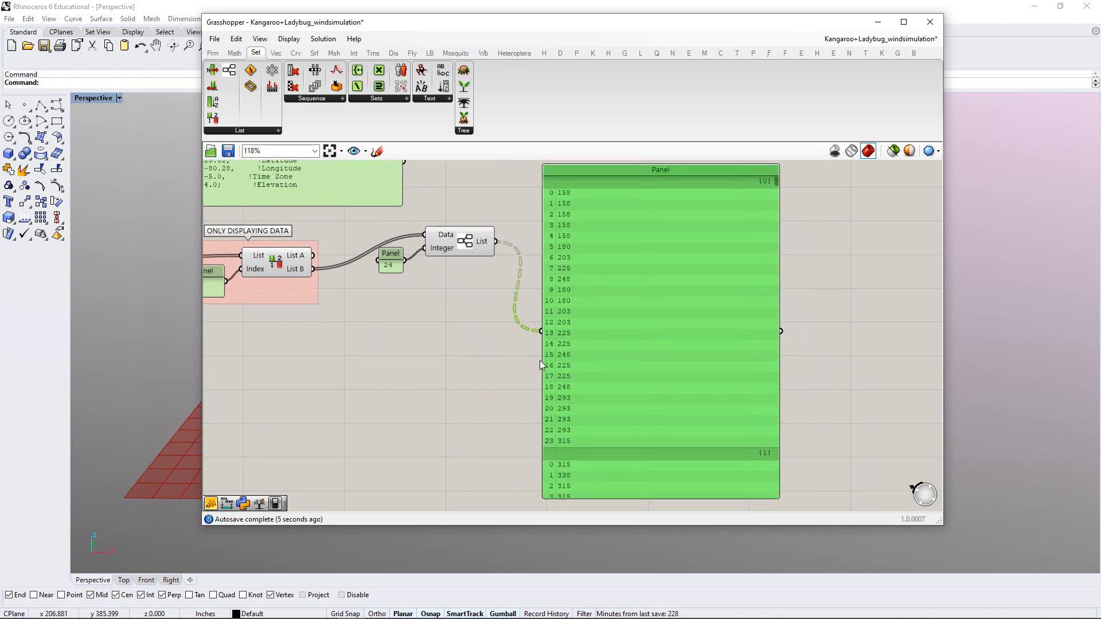
Move Subset Length and the Panel containing 24 together down to about the height of the data Panel's input
scroll(548, 317, "up", 1)
left_click_drag(452, 290, 365, 221)
left_click_drag(428, 240, 384, 323)
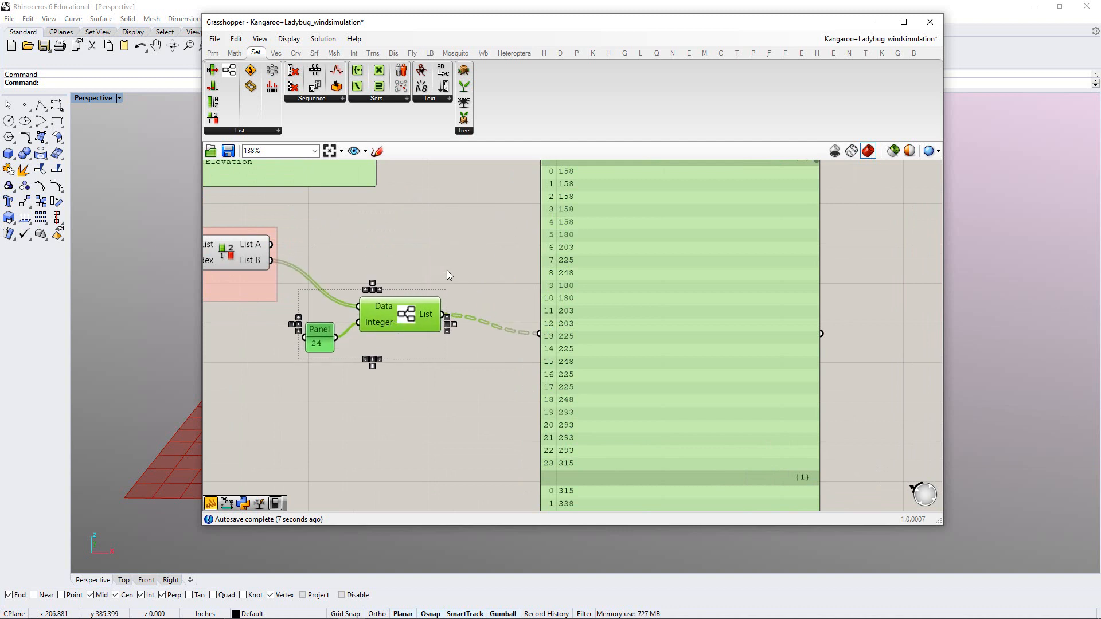
left_click(446, 270)
right_click_drag(505, 254, 506, 270)
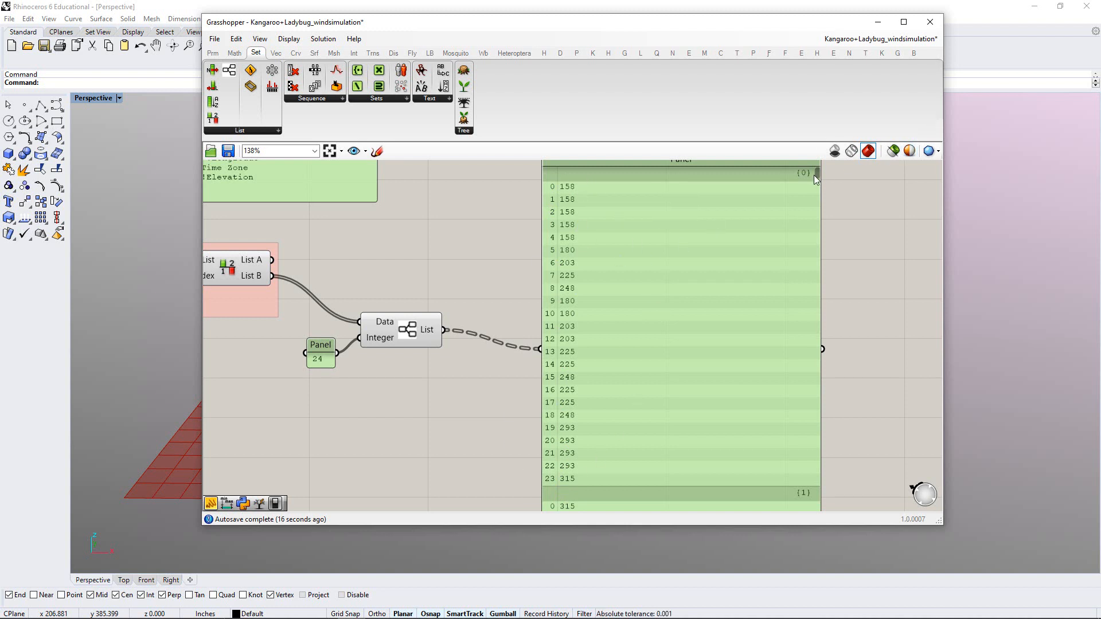
mouse_move(815, 172)
left_mouse_down()
mouse_move(819, 182)
mouse_move(816, 163)
left_mouse_up()
right_click_drag(542, 238, 621, 241)
left_click_drag(485, 346, 481, 339)
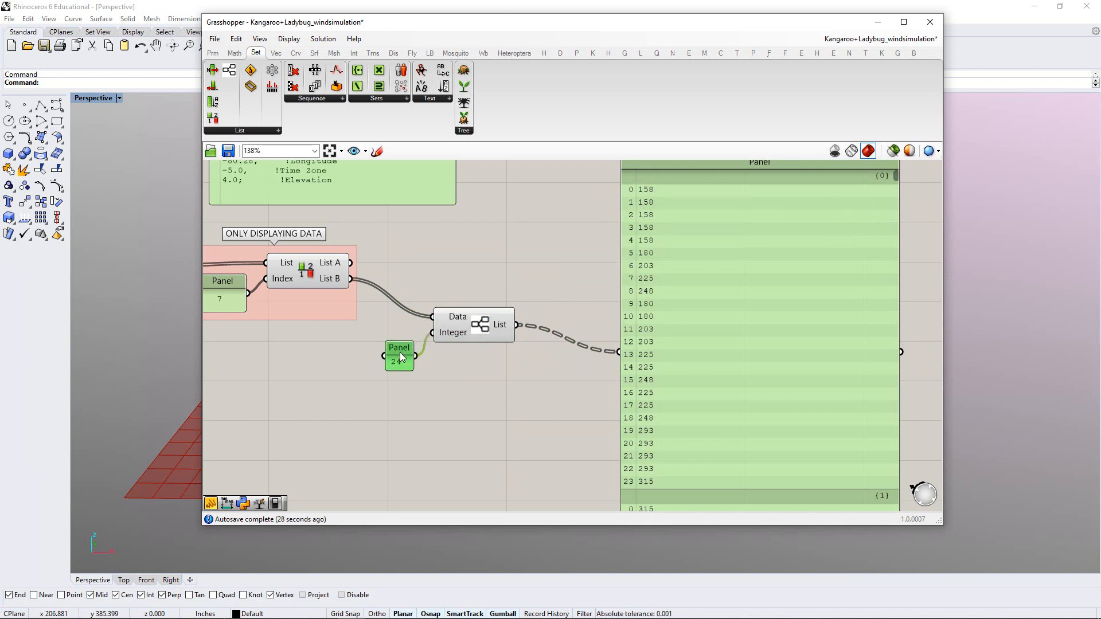
Group Subset Length with the Panel containing 24 and label the group DAILY PATTERN
scroll(490, 352, "up", 2)
left_click_drag(556, 372, 443, 277)
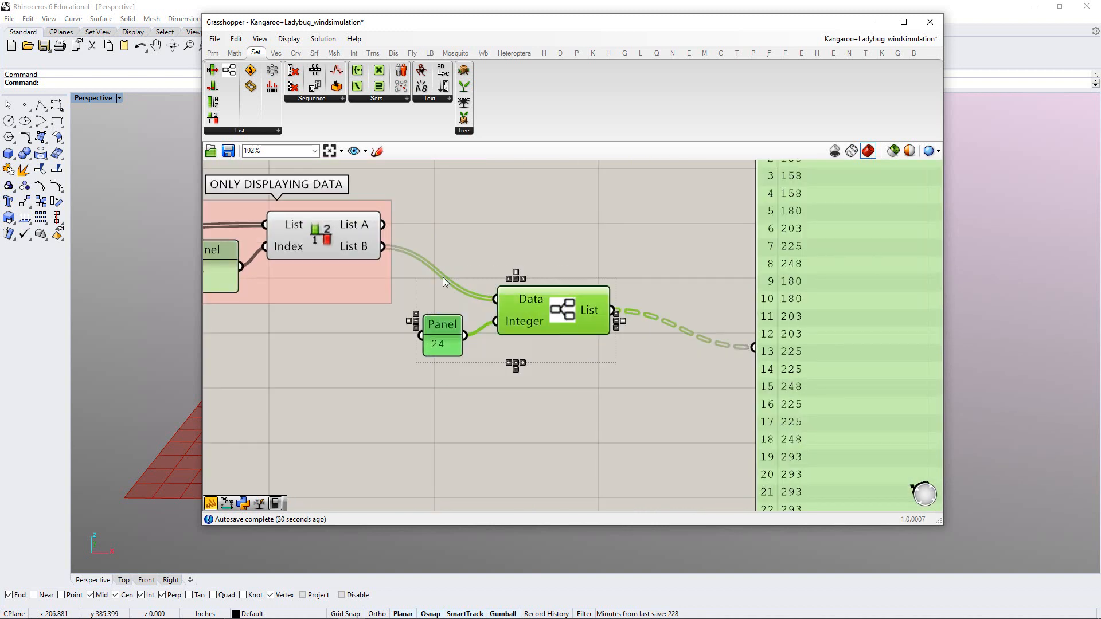
left_click_drag(540, 319, 562, 320)
key("ctrl+g")
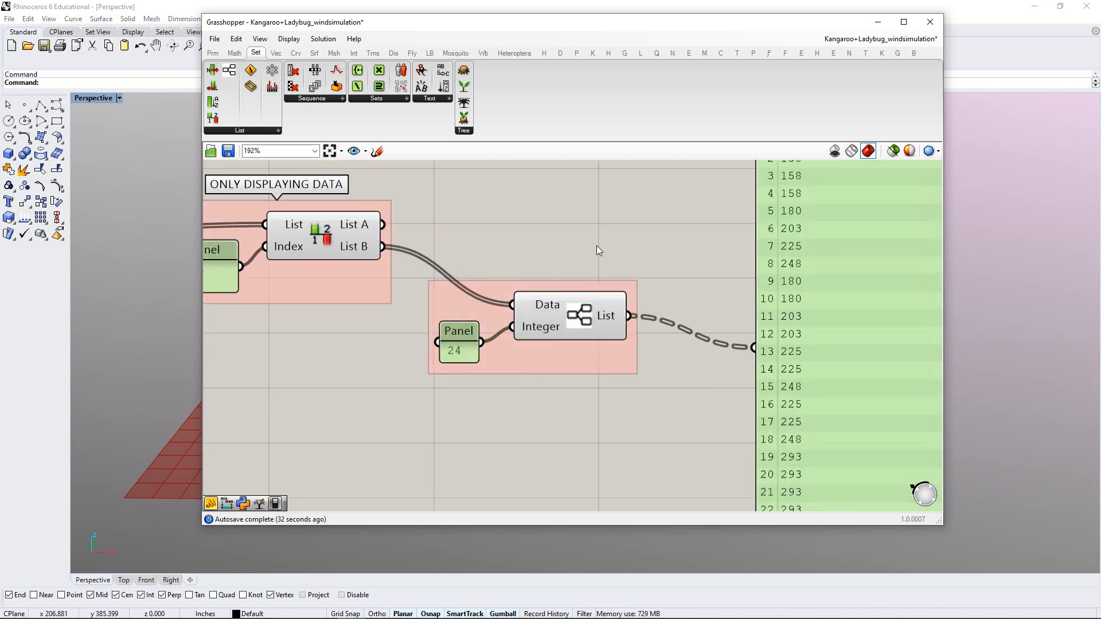
right_click(480, 309)
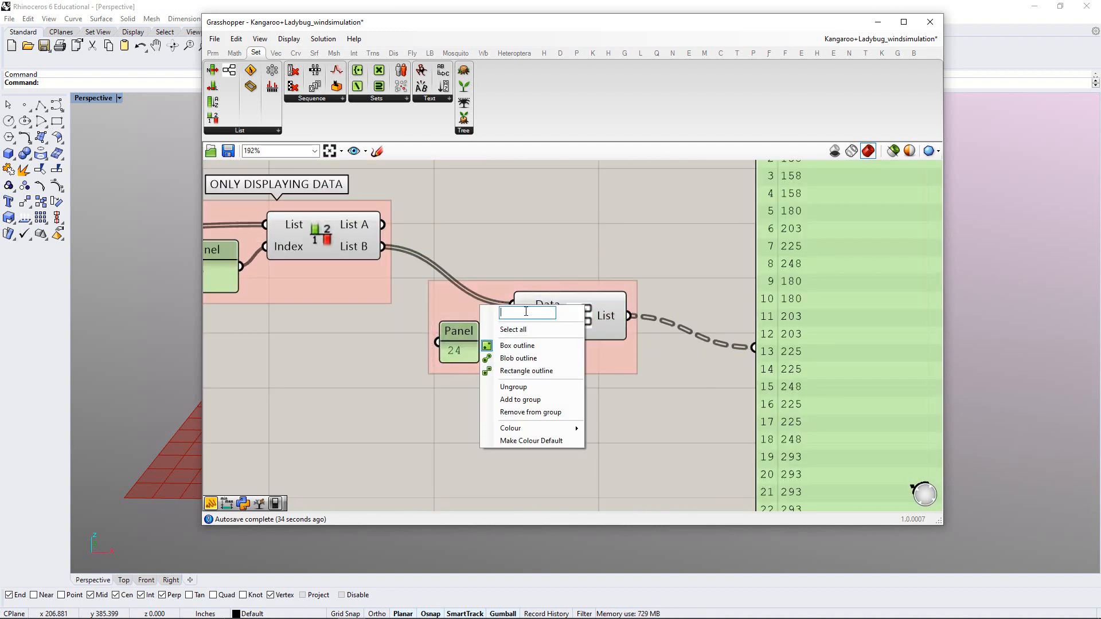
type("DAILY")
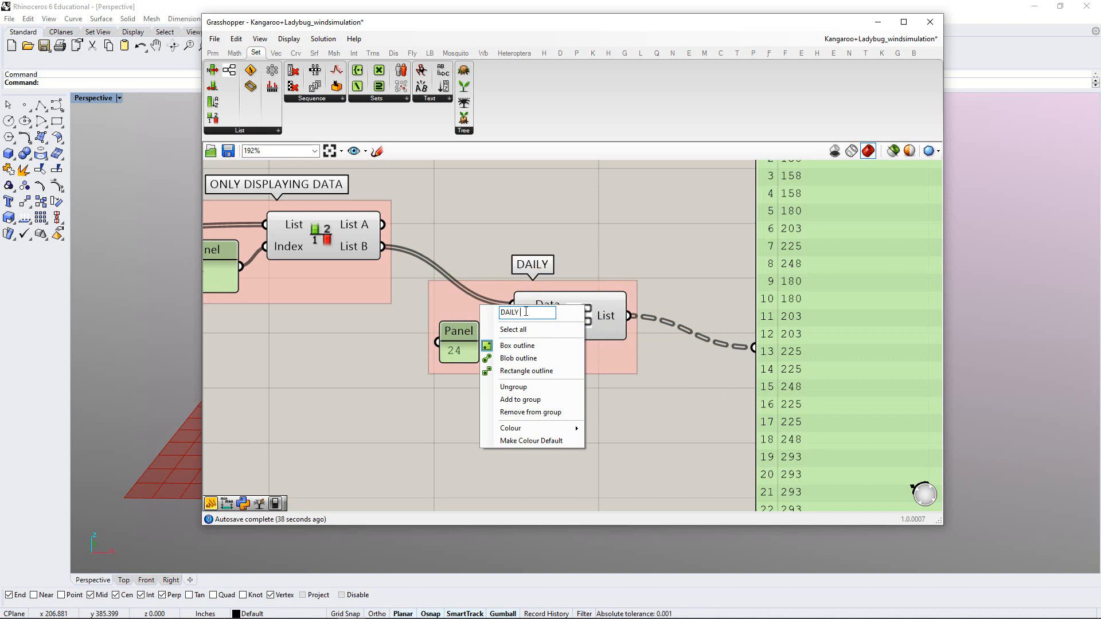
type(" PATTERN")
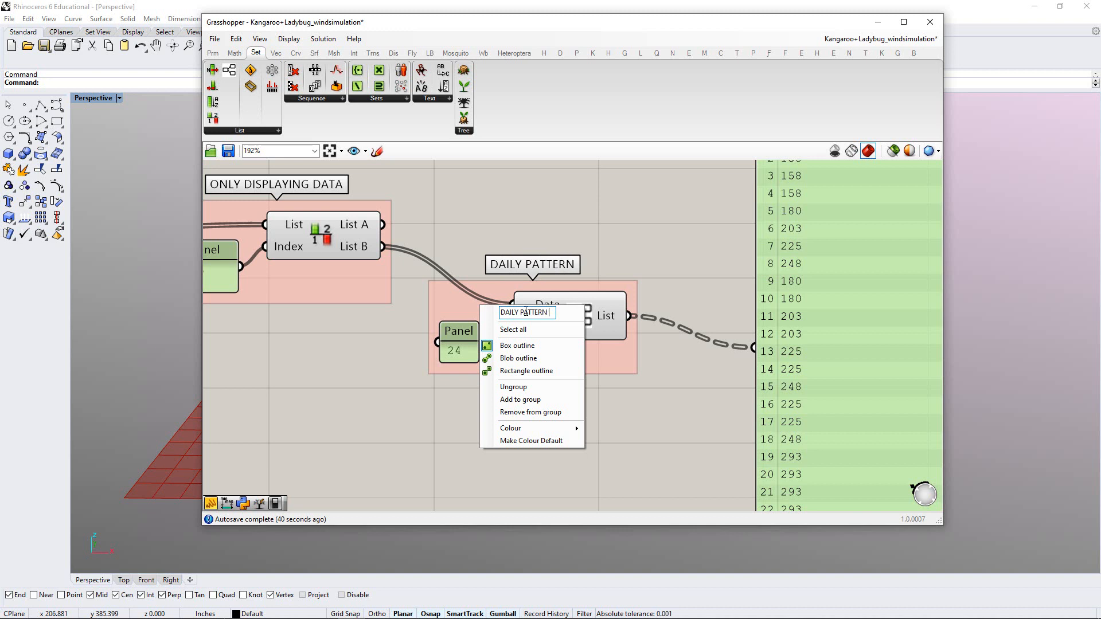
Extend the Subset Length group's label to DAILY PATTERN AS LISTS and move the group slightly up toward the data Panel
type(" AS LISTS")
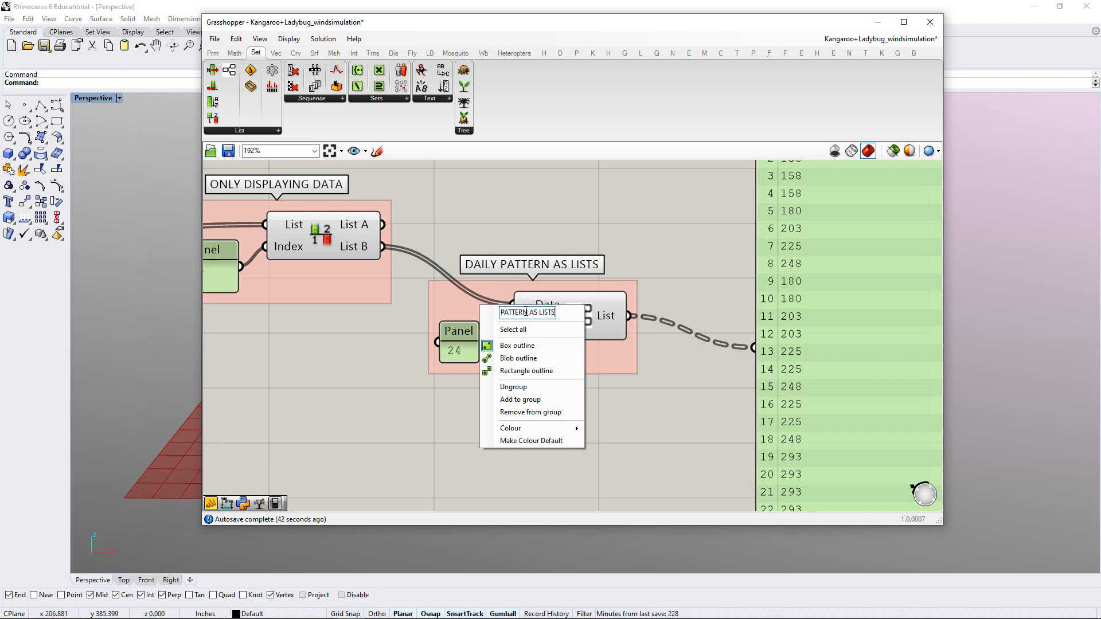
left_click(624, 233)
right_click_drag(629, 229, 493, 271)
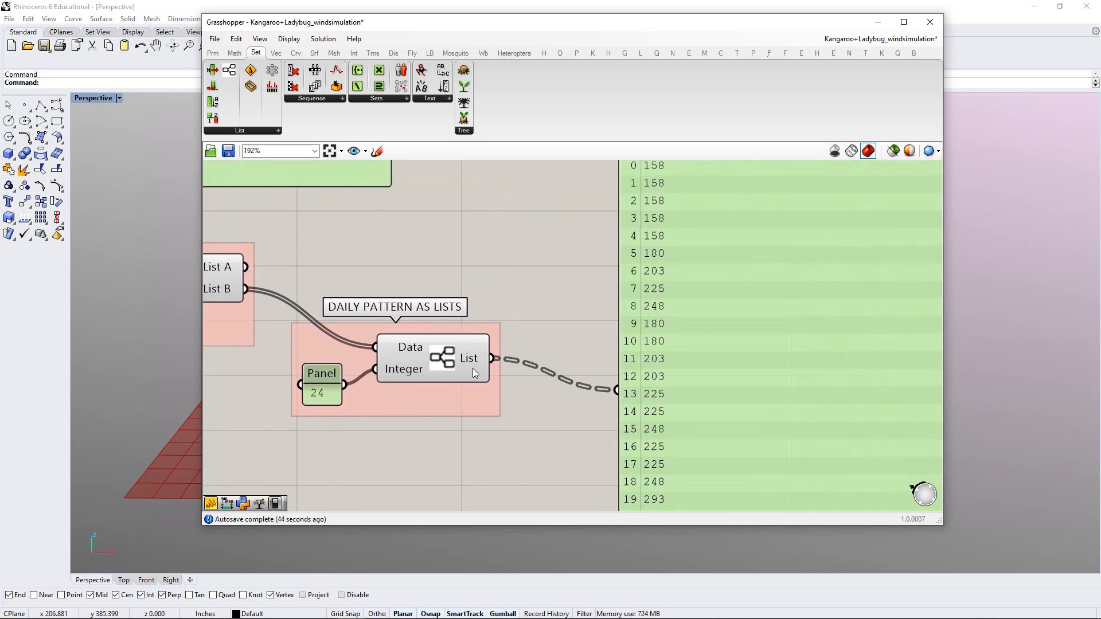
left_click_drag(464, 401, 492, 346)
left_click(476, 398)
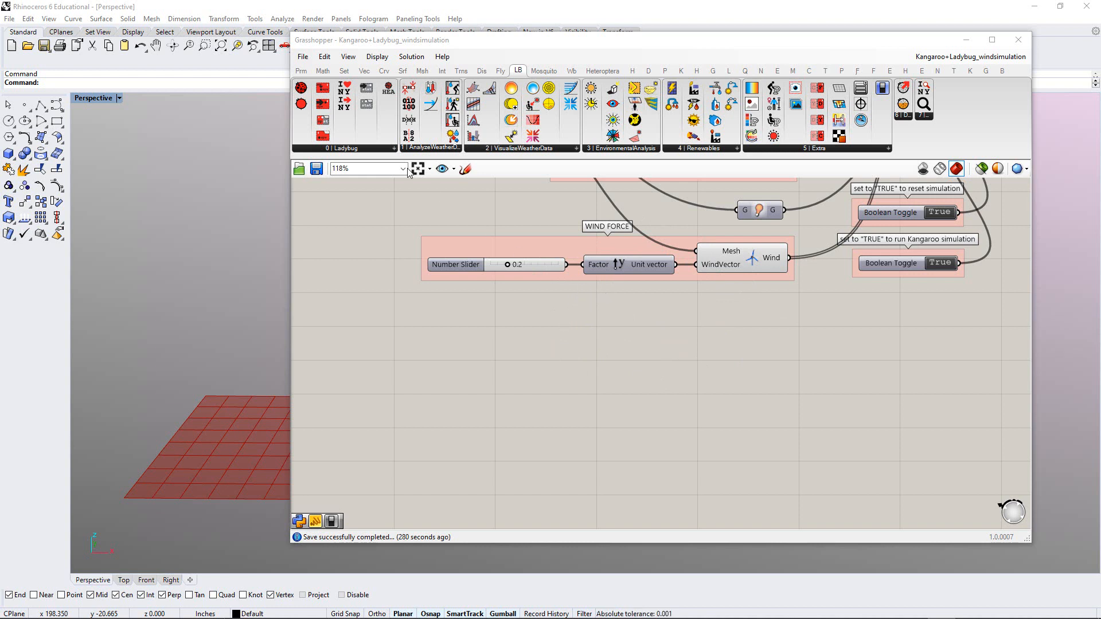
Place the Ladybug_Ladybug component on the empty canvas below the WIND FORCE group
left_click(380, 151)
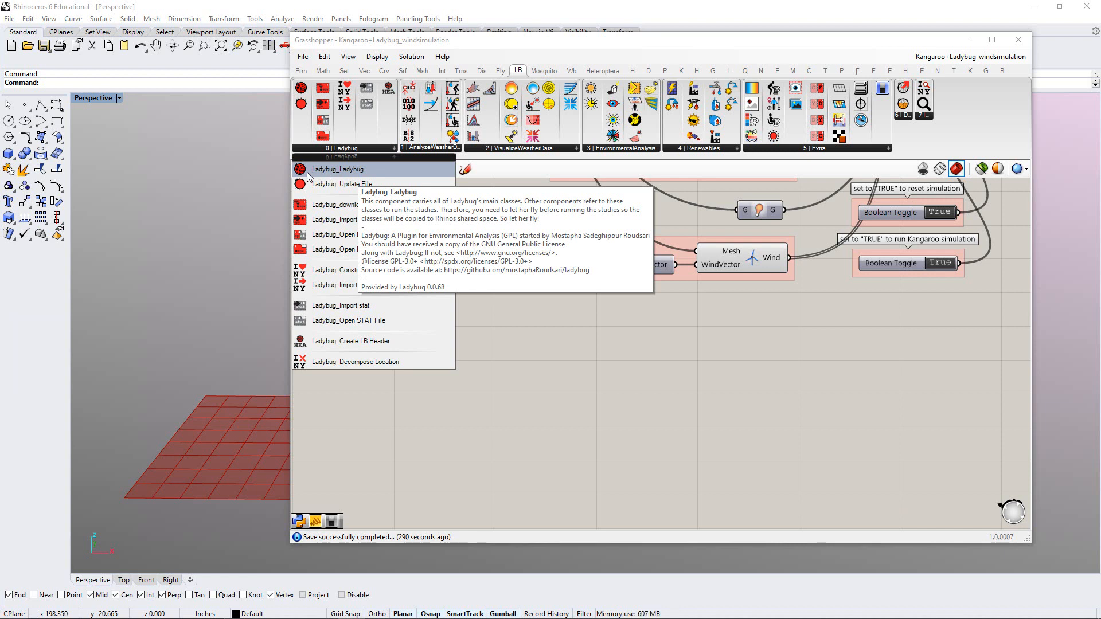
left_click(341, 175)
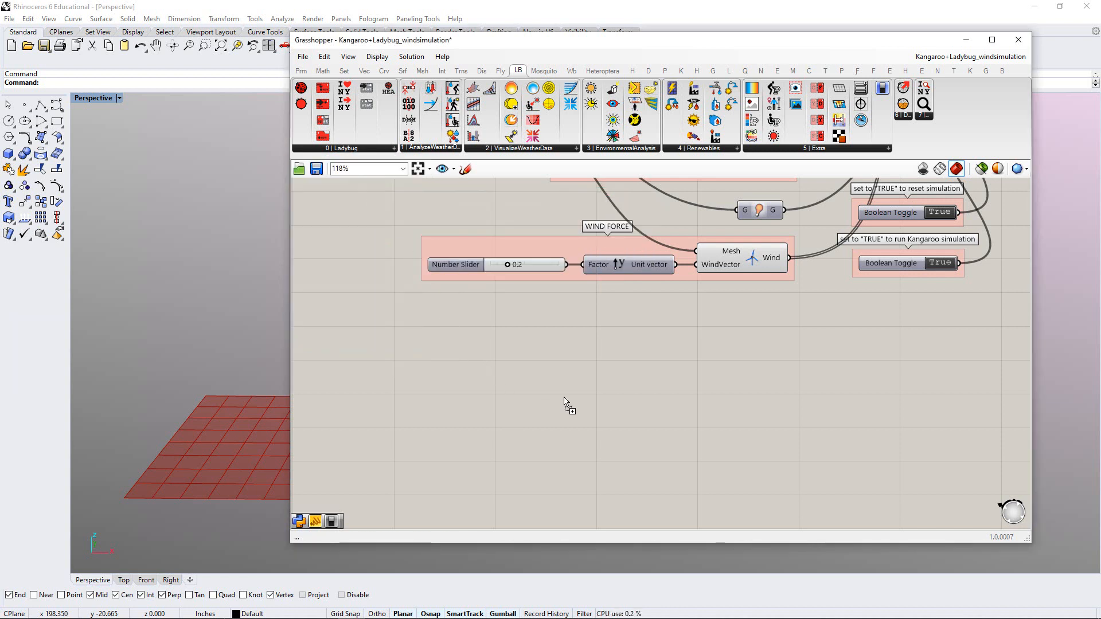
left_click(525, 403)
scroll(559, 396, "up", 5)
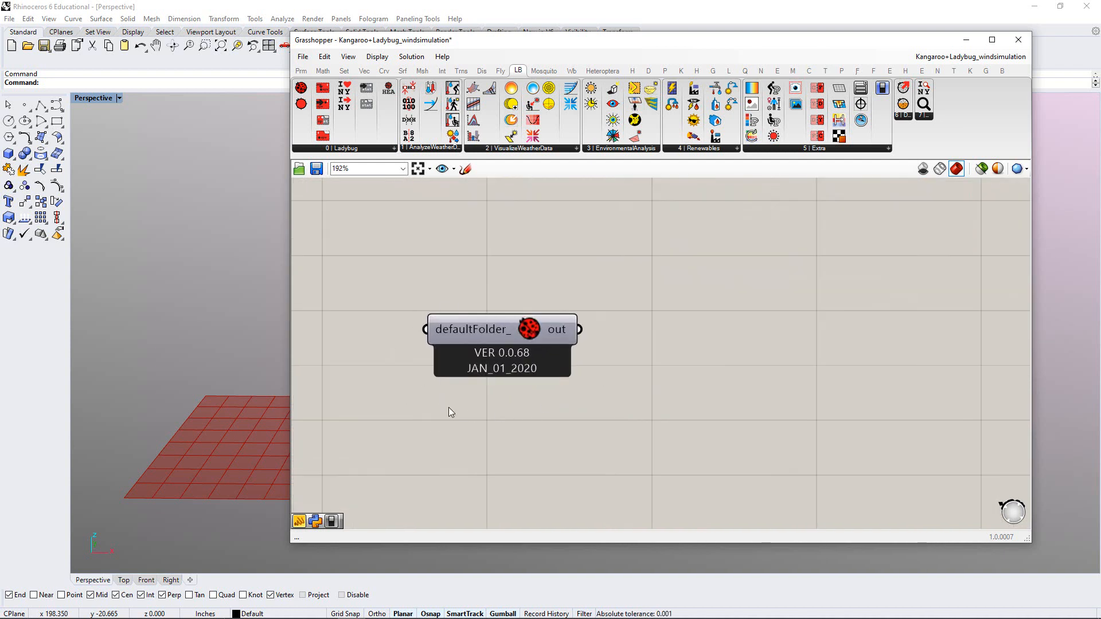
Add a Panel beside the Ladybug component and connect the component's out output to it
double_click(728, 371)
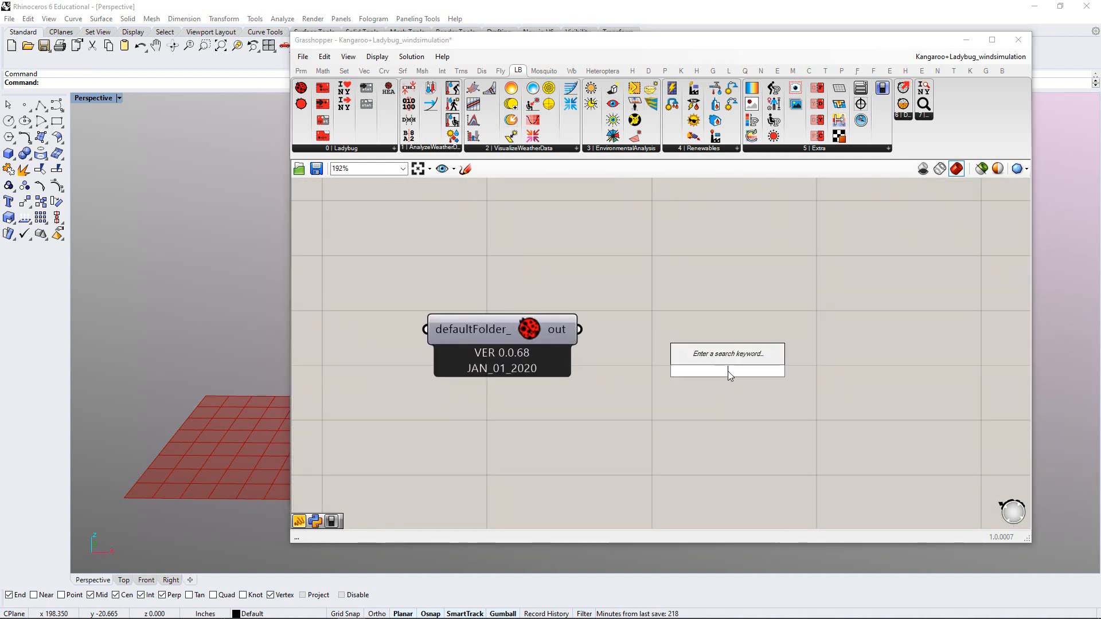
type("\"")
key("Return")
left_click_drag(725, 371, 737, 326)
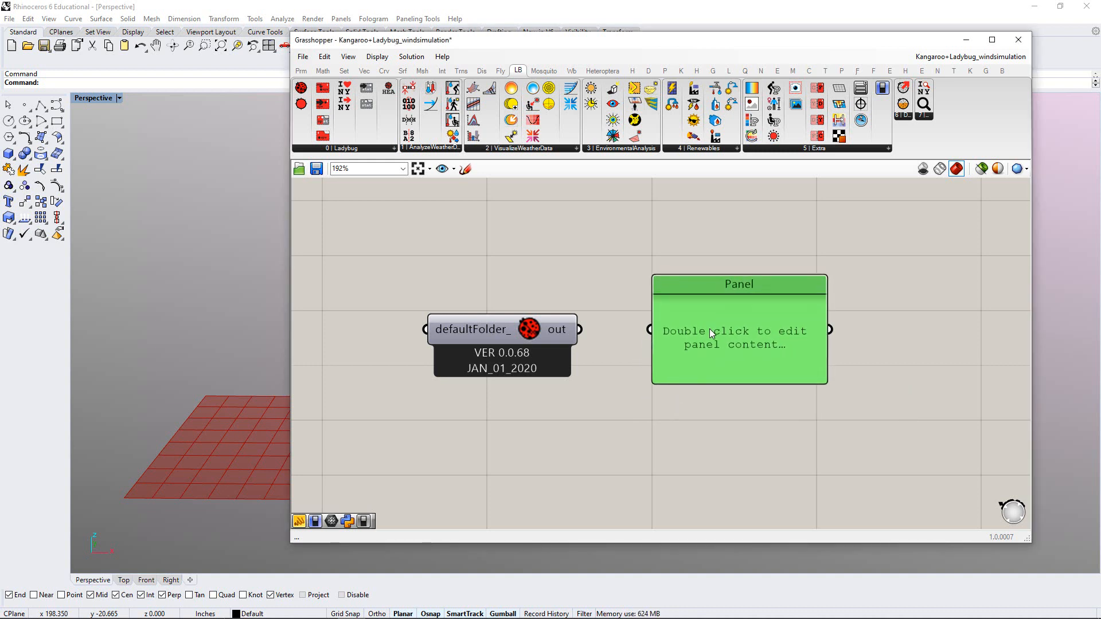
left_click_drag(579, 329, 649, 325)
left_click_drag(717, 366, 705, 361)
Enlarge the Panel to read its full message, and set it back to a compact size closer to the Ladybug component
left_click_drag(809, 369, 935, 414)
left_click(841, 462)
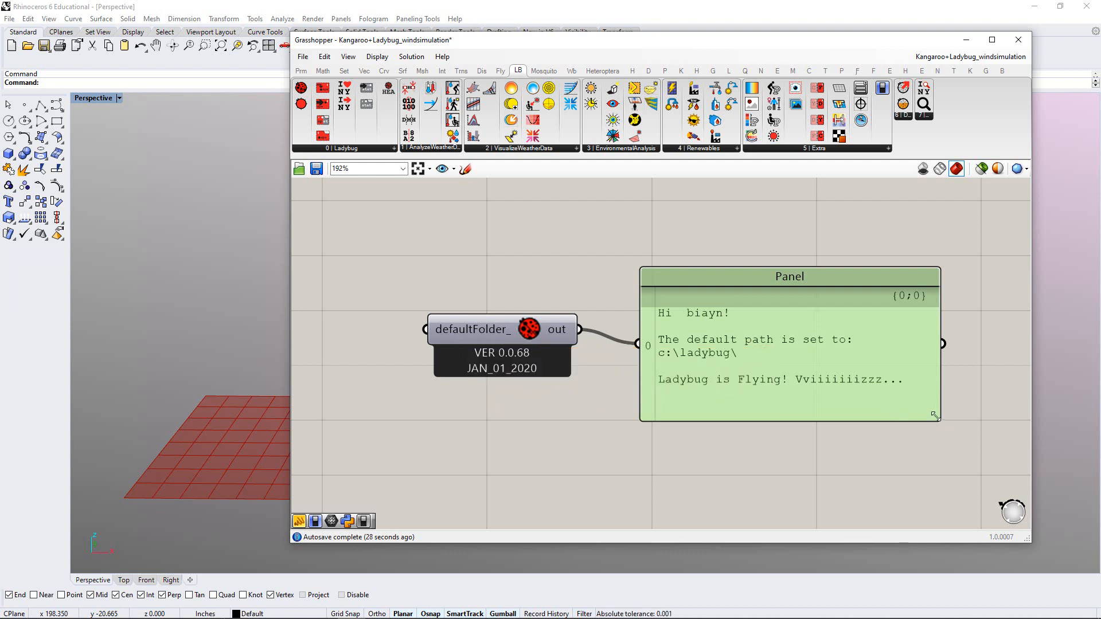
left_click_drag(920, 405, 798, 385)
left_click_drag(721, 347, 696, 346)
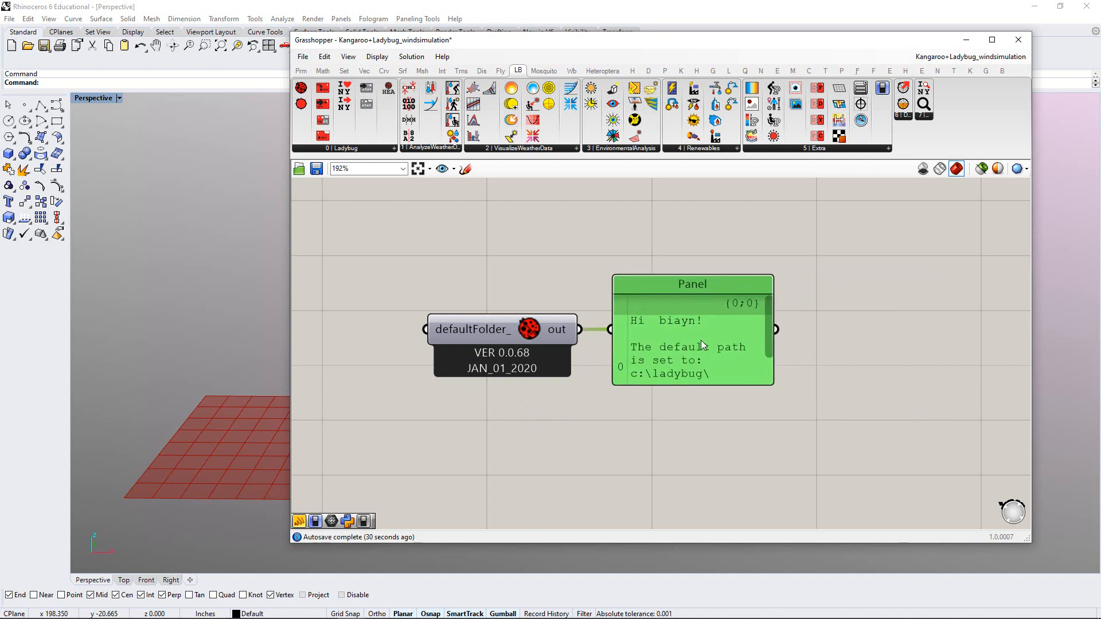
Group the Ladybug component with its Panel and label the group ALWAYS CHECK FOR LADYBUG INSTALLATION
left_click_drag(797, 247, 411, 418)
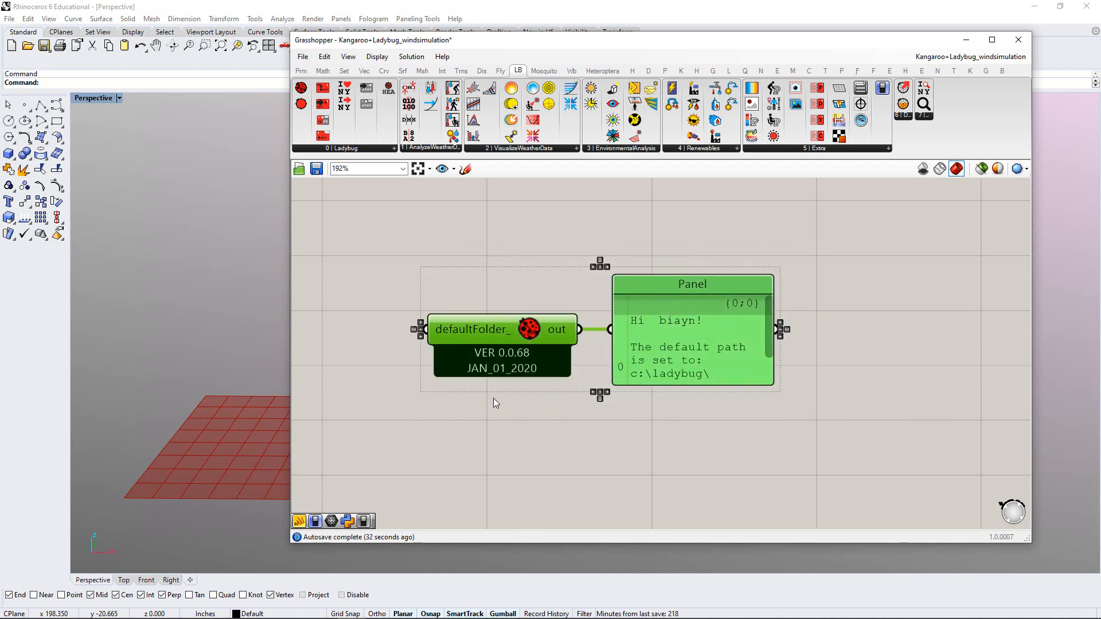
key("ctrl+g")
left_click(543, 295)
right_click(532, 257)
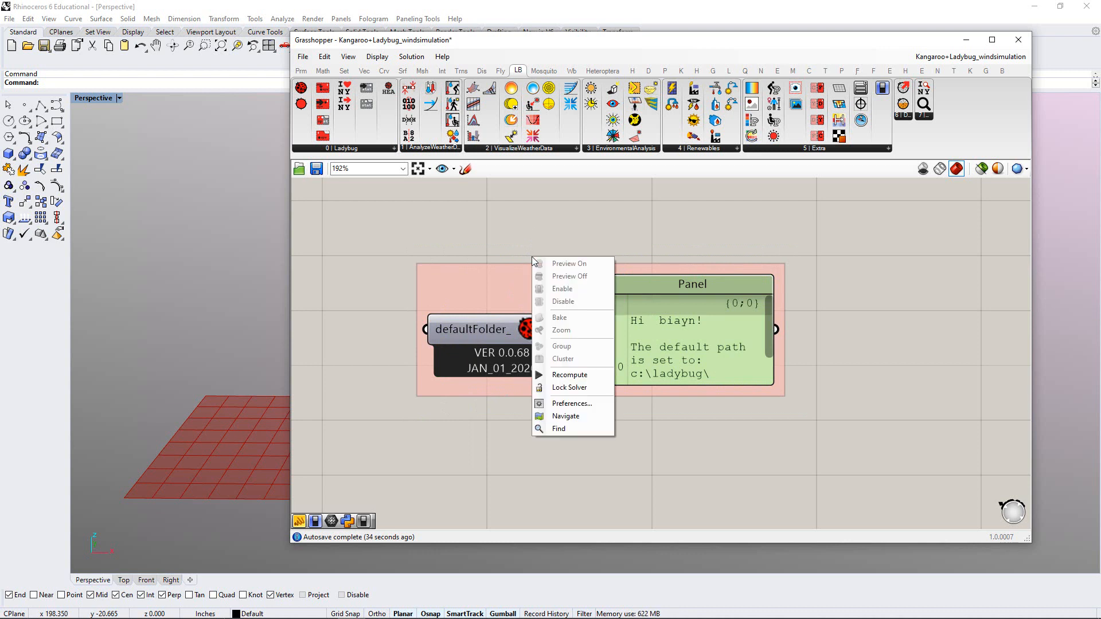
right_click(505, 276)
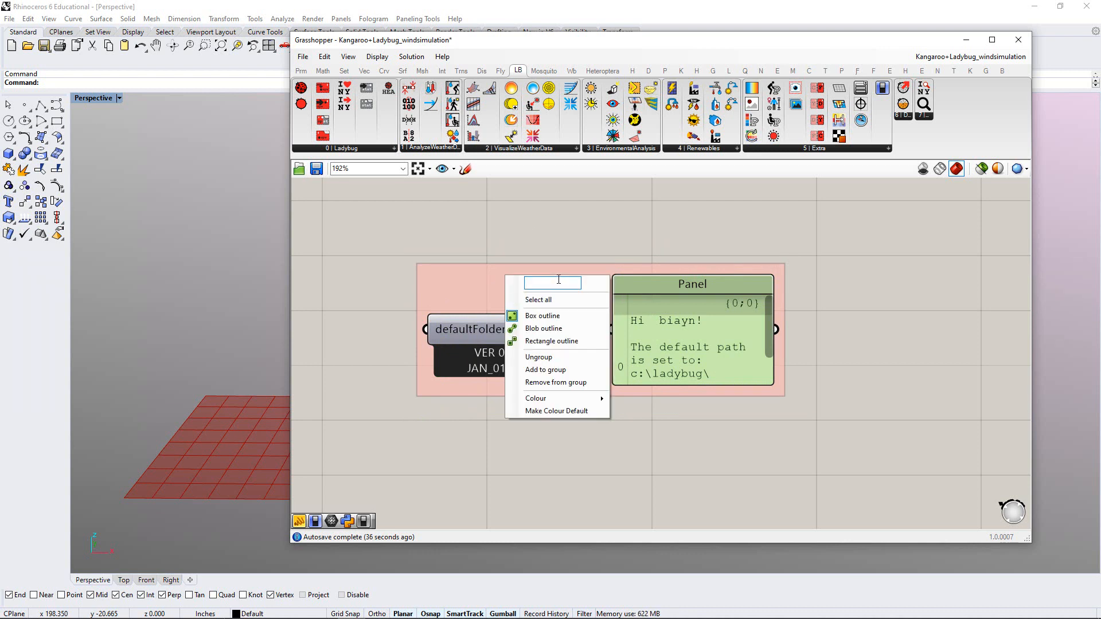
type("ALWA")
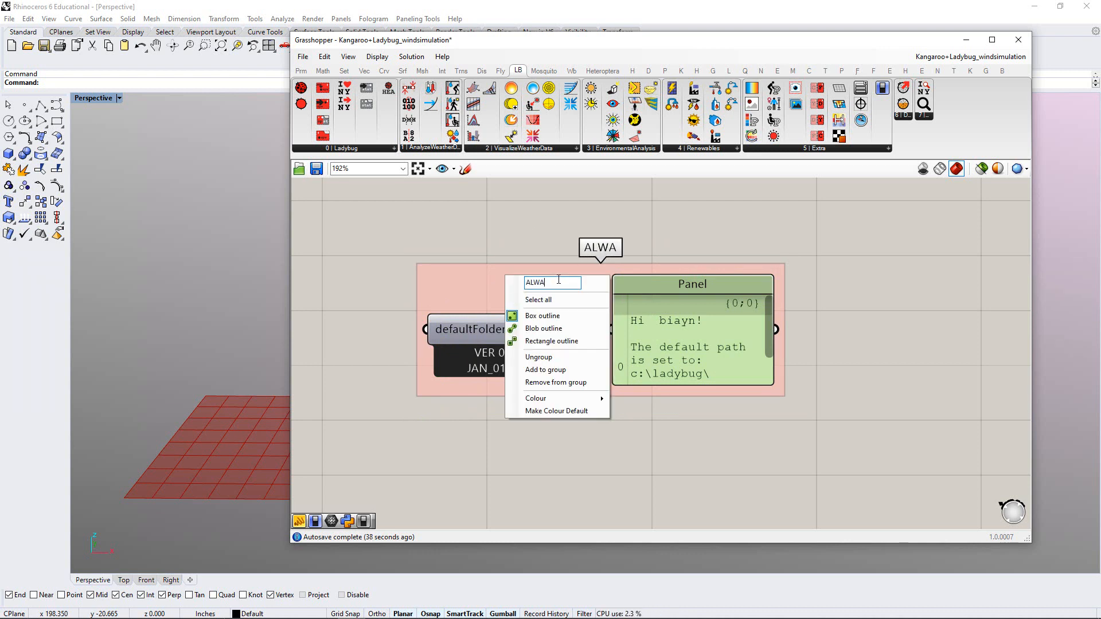
type("YS CHECK ")
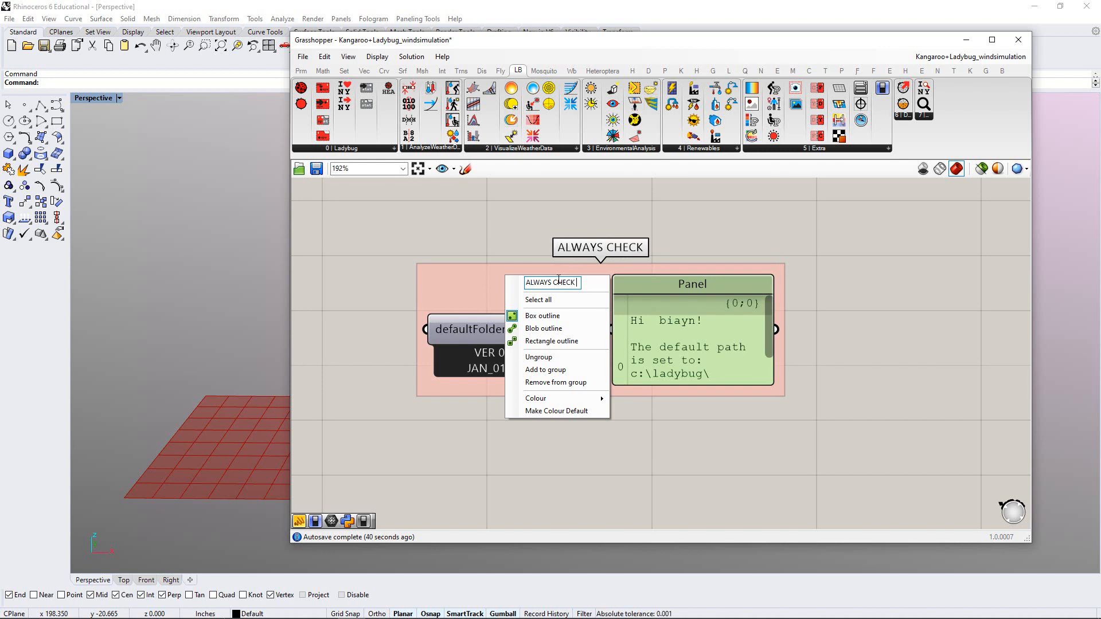
type("FOR LADY")
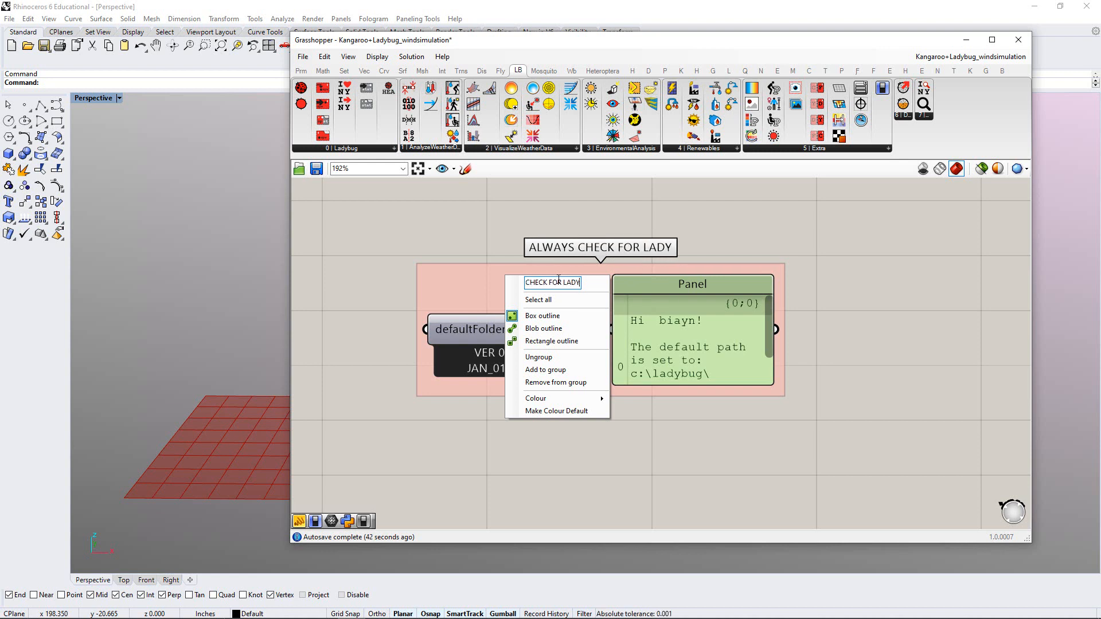
type("BUG INSTAL")
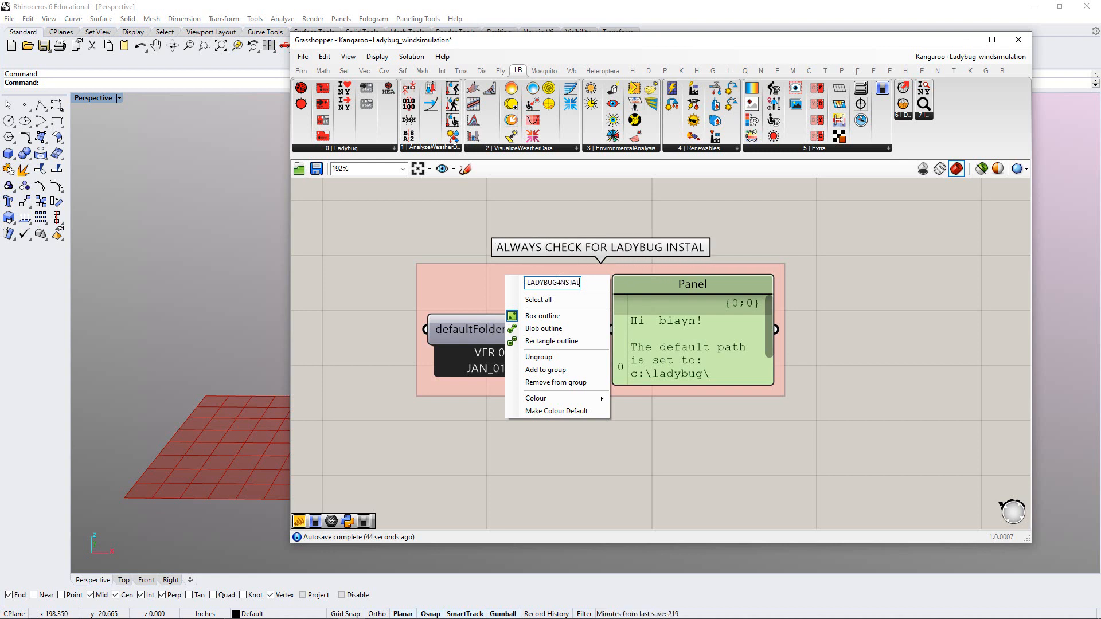
type("LATION")
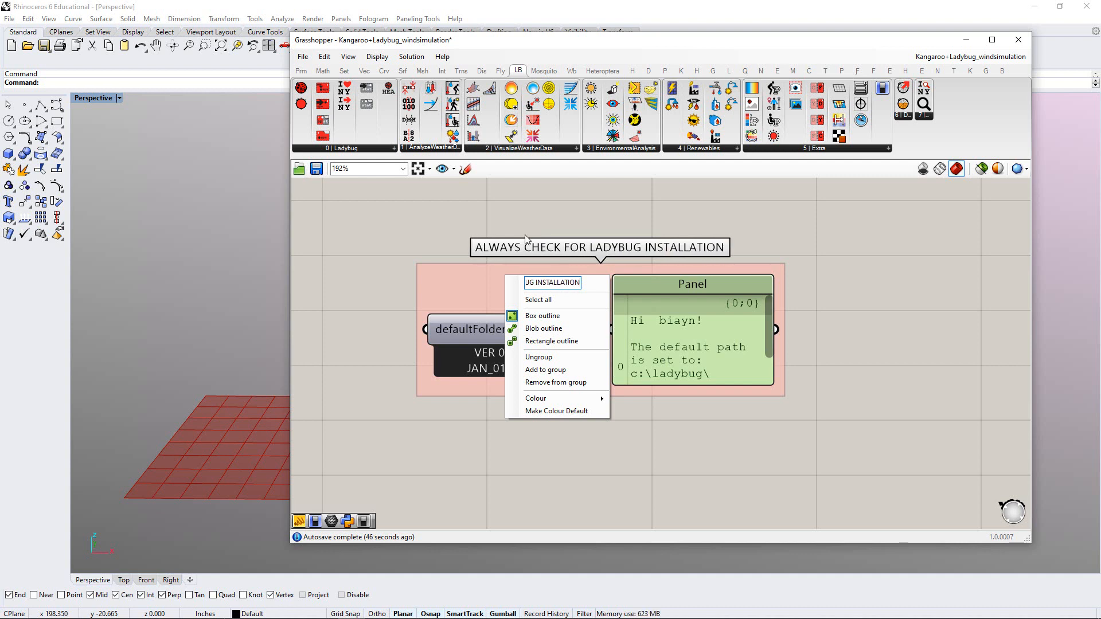
key("Return")
Move the ALWAYS CHECK FOR LADYBUG INSTALLATION group up and to the left to free canvas space beside it
right_click_drag(588, 291, 663, 295)
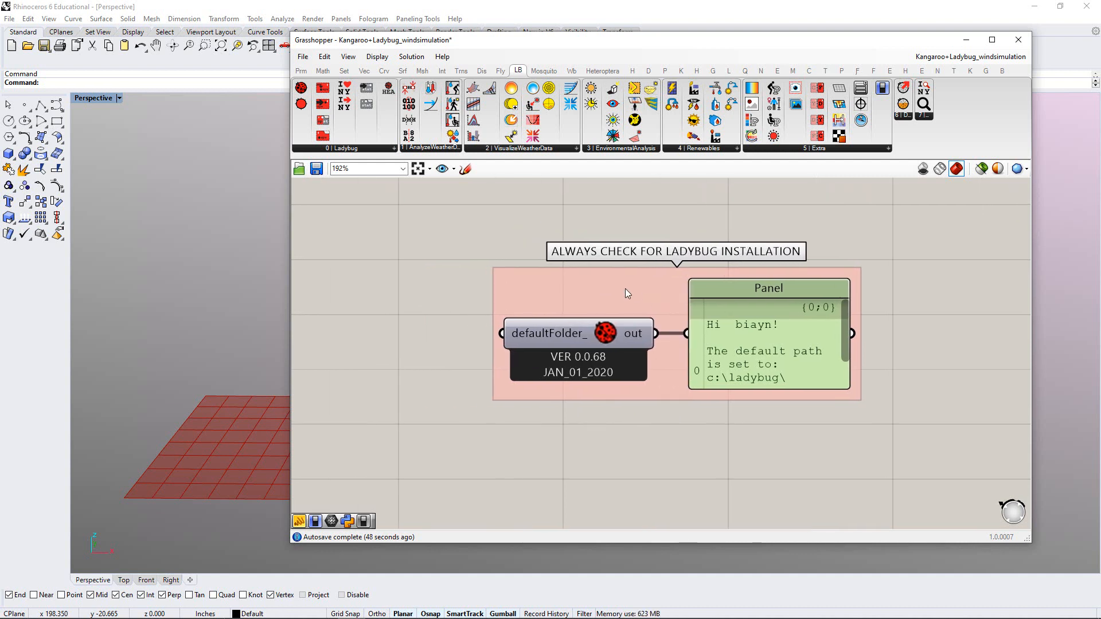
left_click_drag(625, 289, 489, 260)
left_click(507, 418)
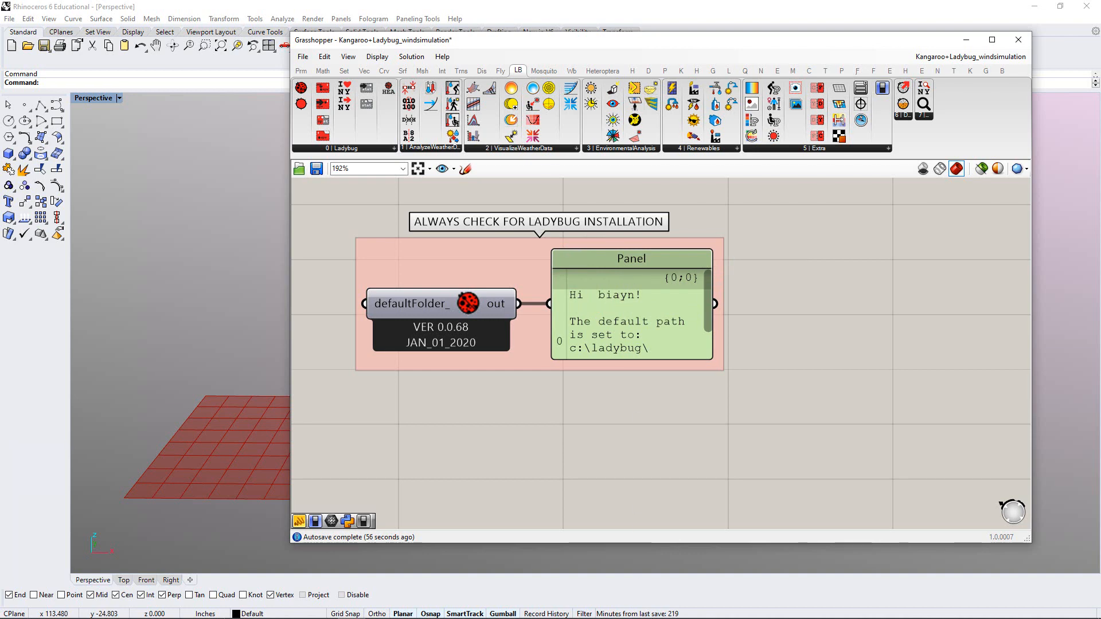
Switch to the web browser and open the EnergyPlus website from the Google results to reach its weather data
left_click(661, 615)
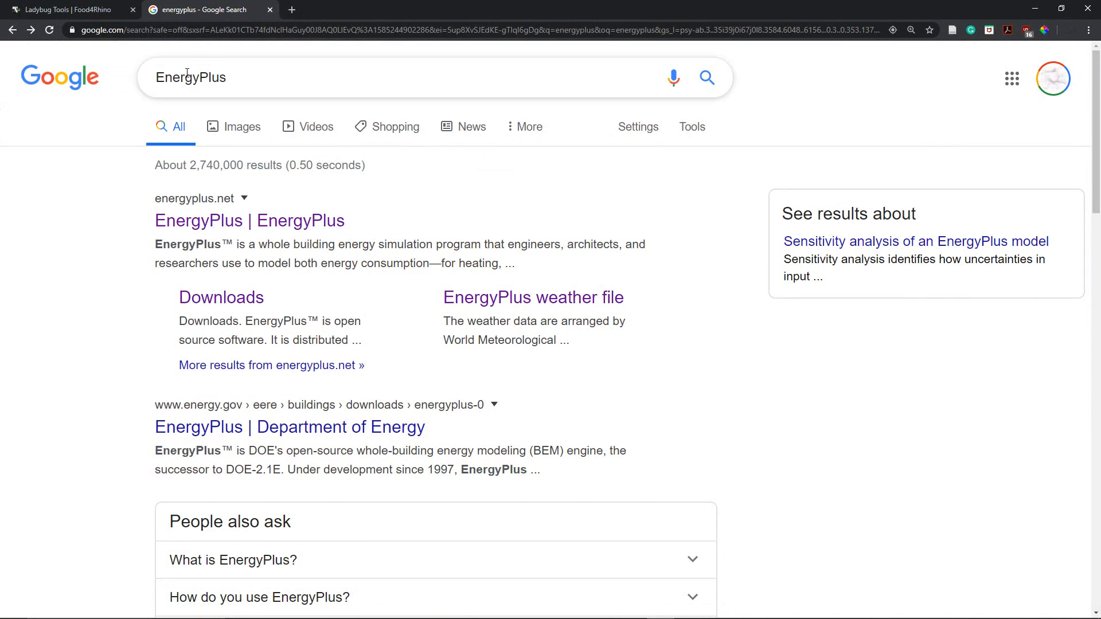
left_click(283, 223)
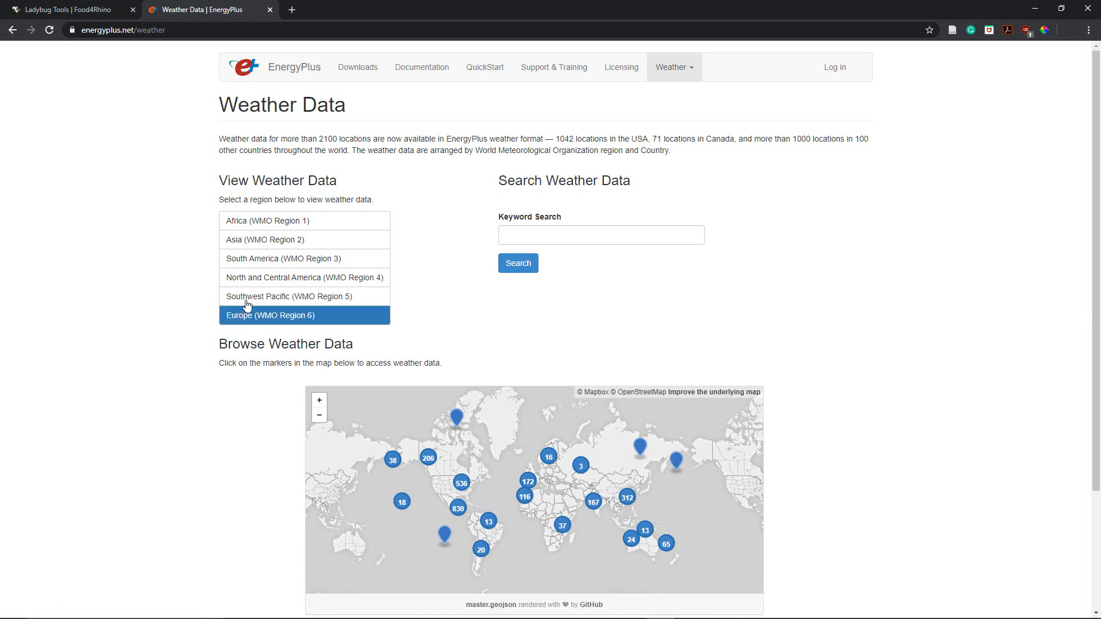
Open the list of weather locations for Florida, USA, within North and Central America (WMO Region 4)
left_click(257, 282)
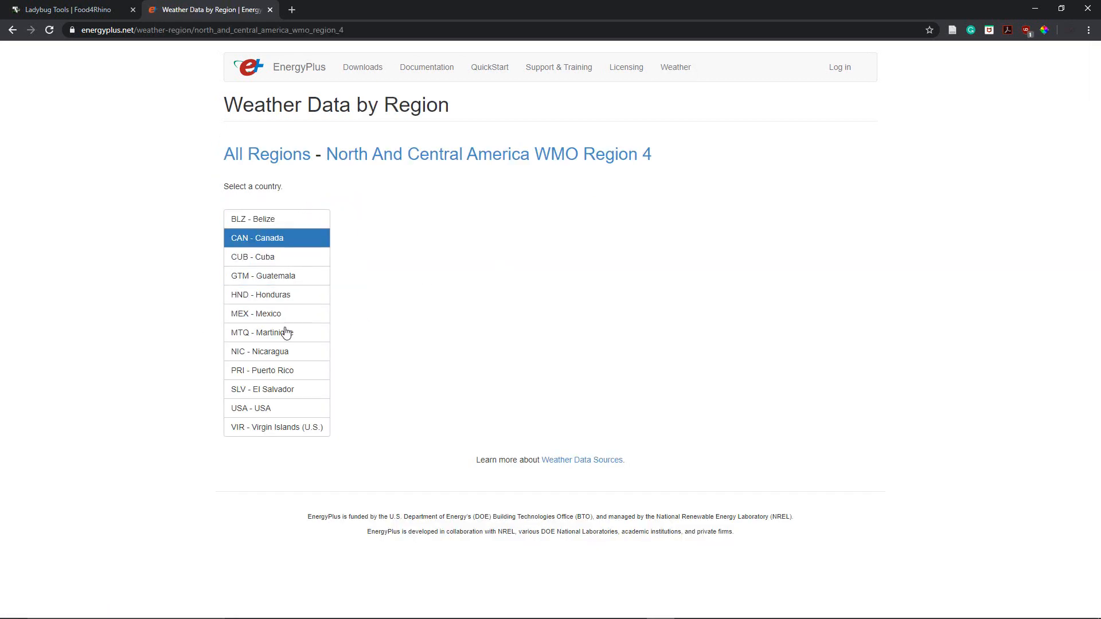
left_click(262, 409)
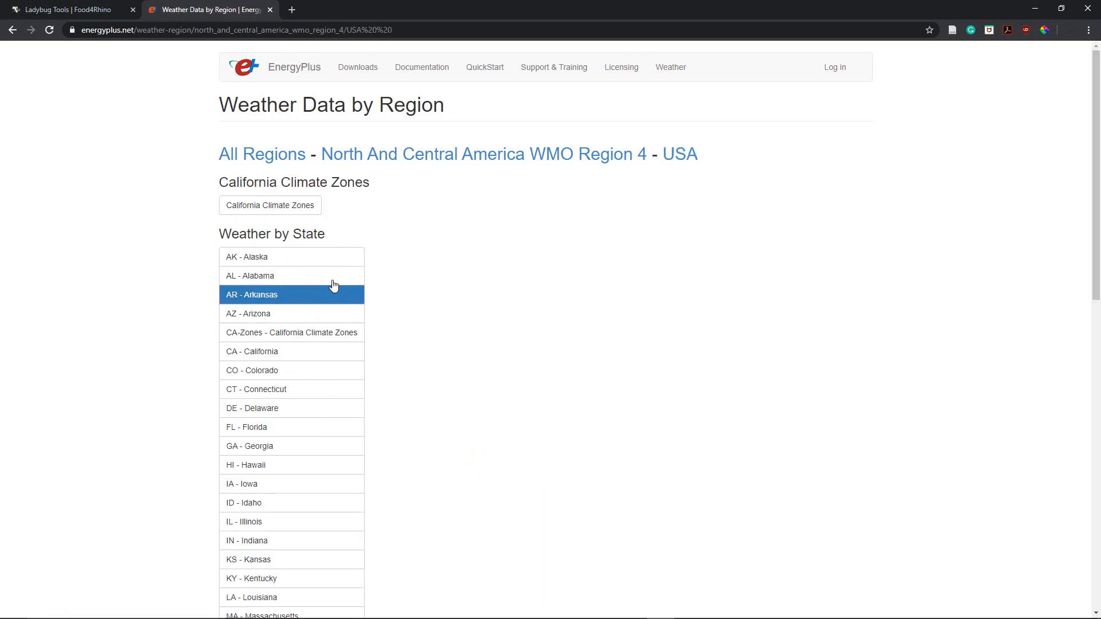
scroll(339, 279, "down", 2)
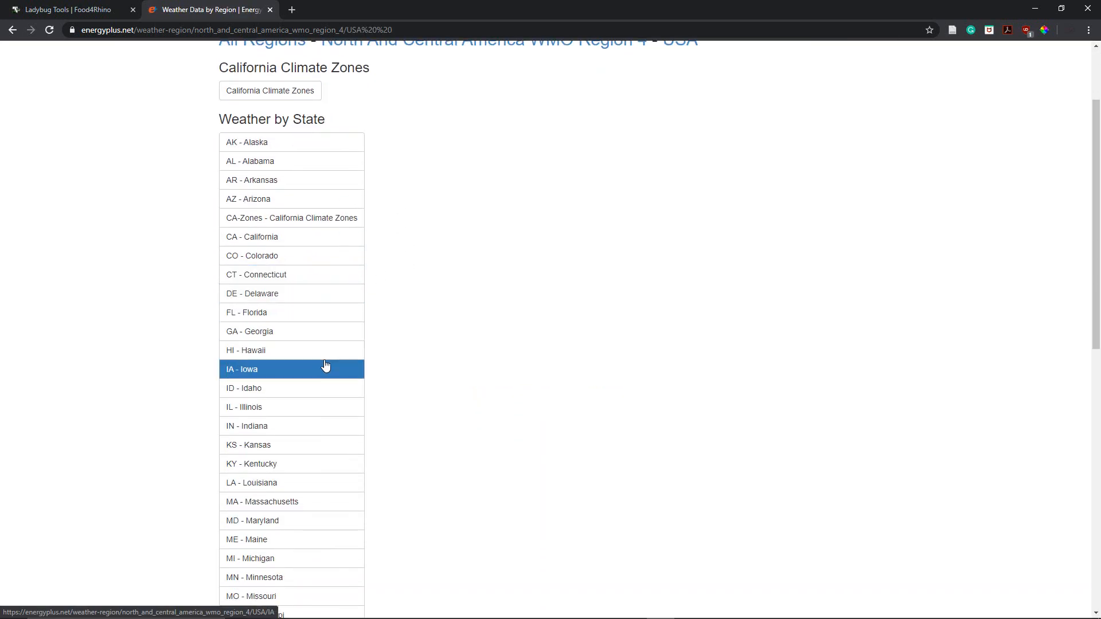
left_click(268, 319)
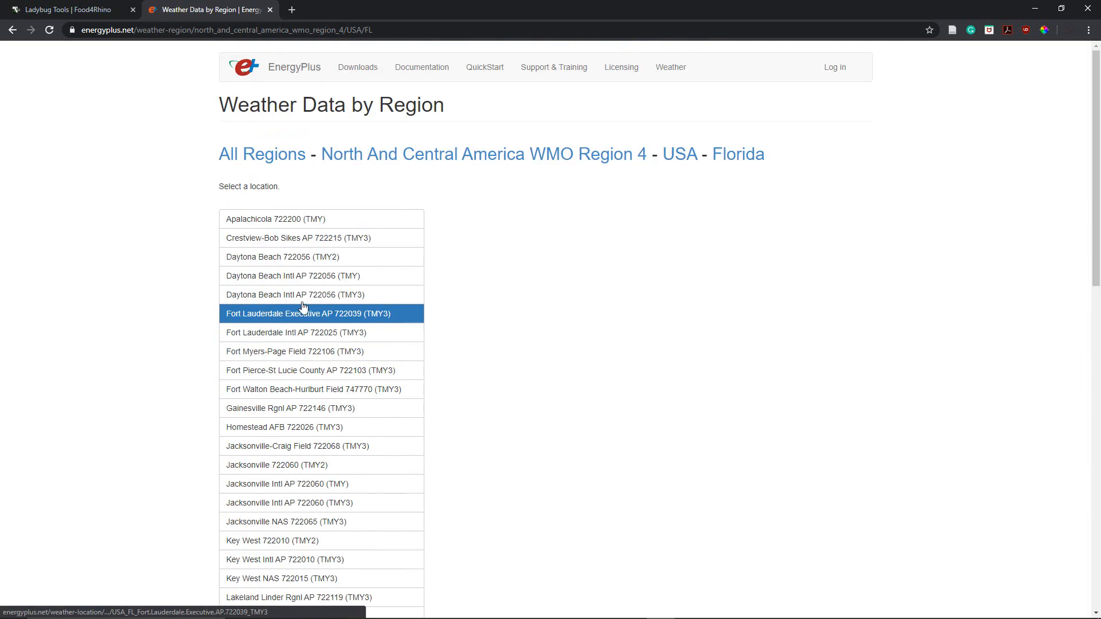
Download the epw weather file for Miami Intl AP 722020 (TMY)
scroll(395, 290, "down", 5)
scroll(395, 289, "down", 2)
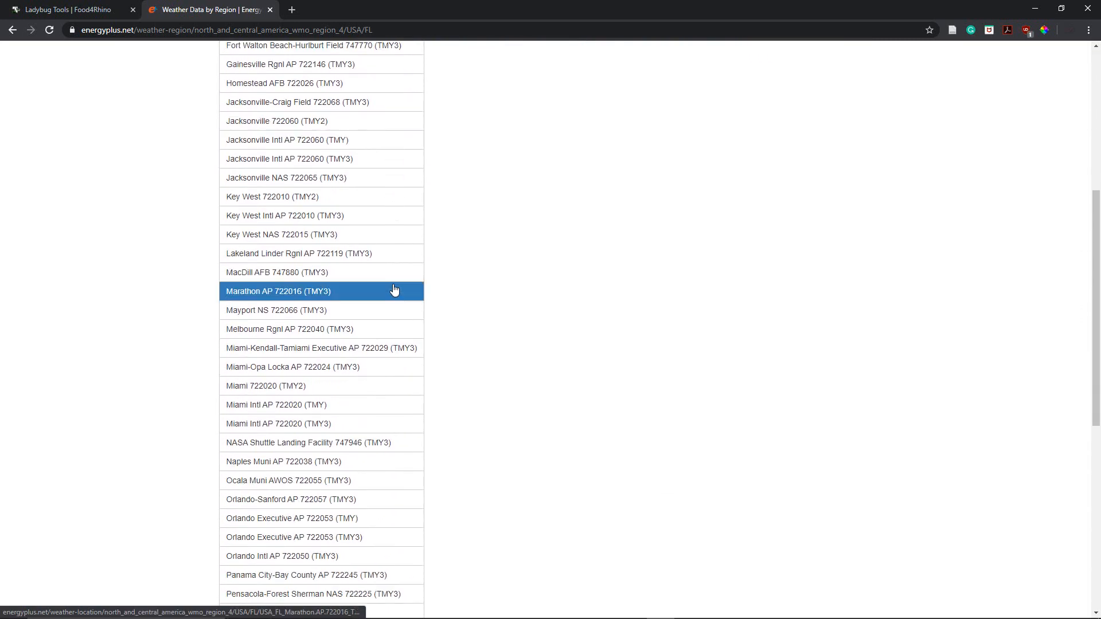
scroll(190, 386, "down", 2)
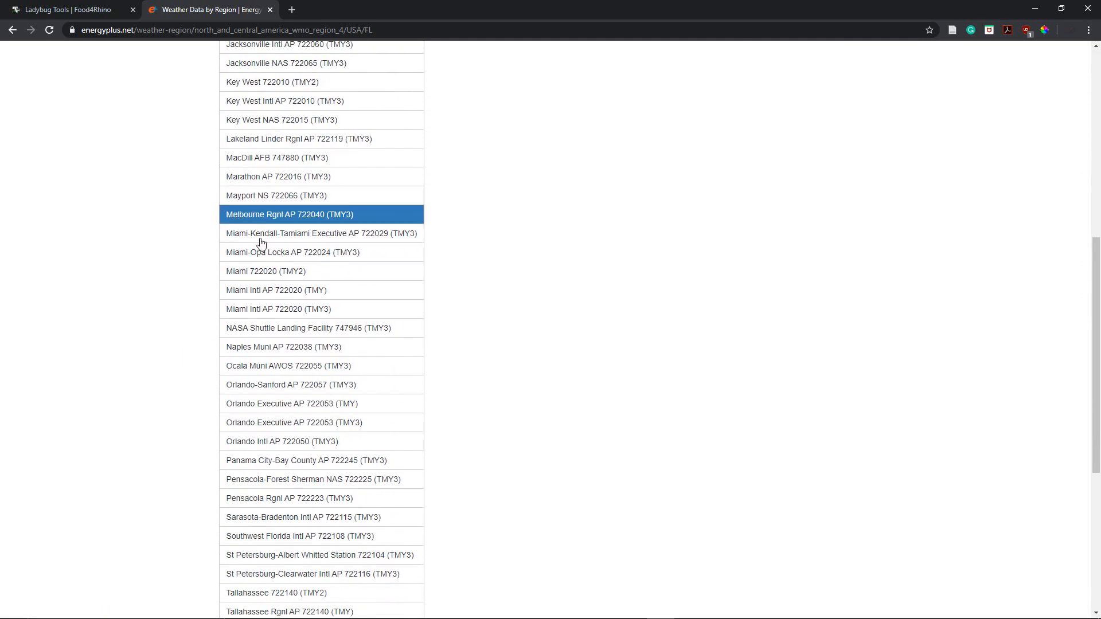
scroll(184, 323, "up", 1)
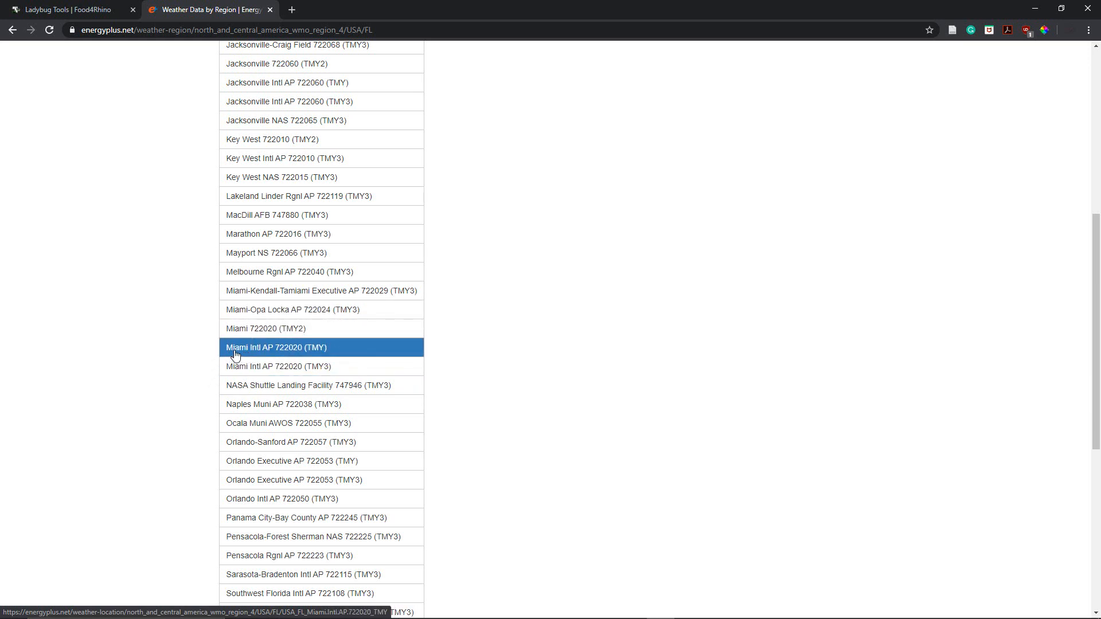
left_click(284, 353)
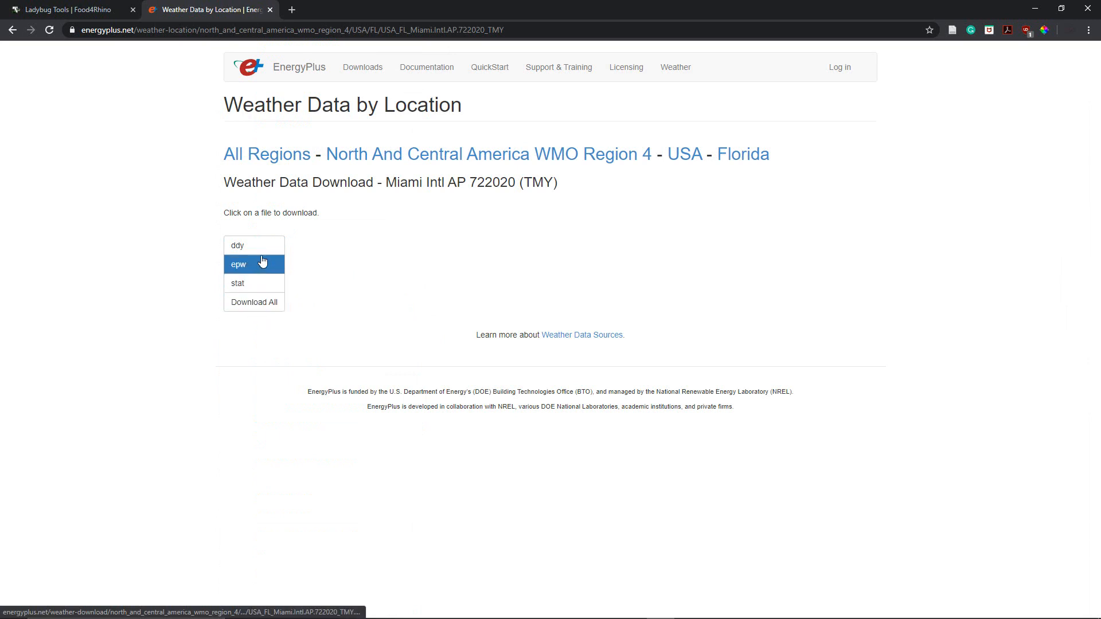
left_click(247, 303)
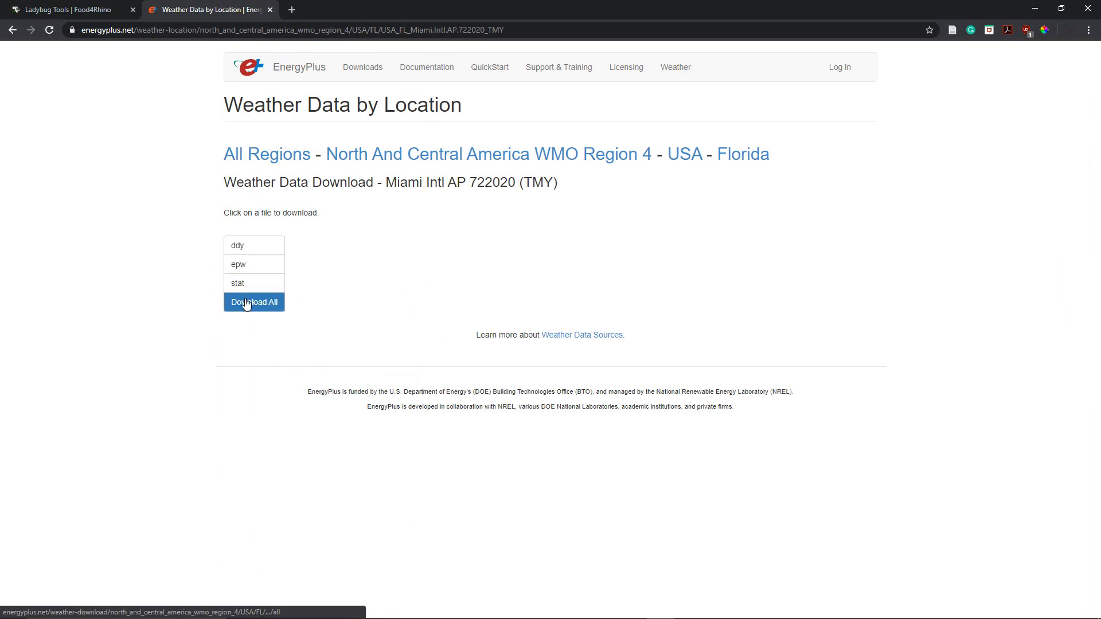
left_click(239, 269)
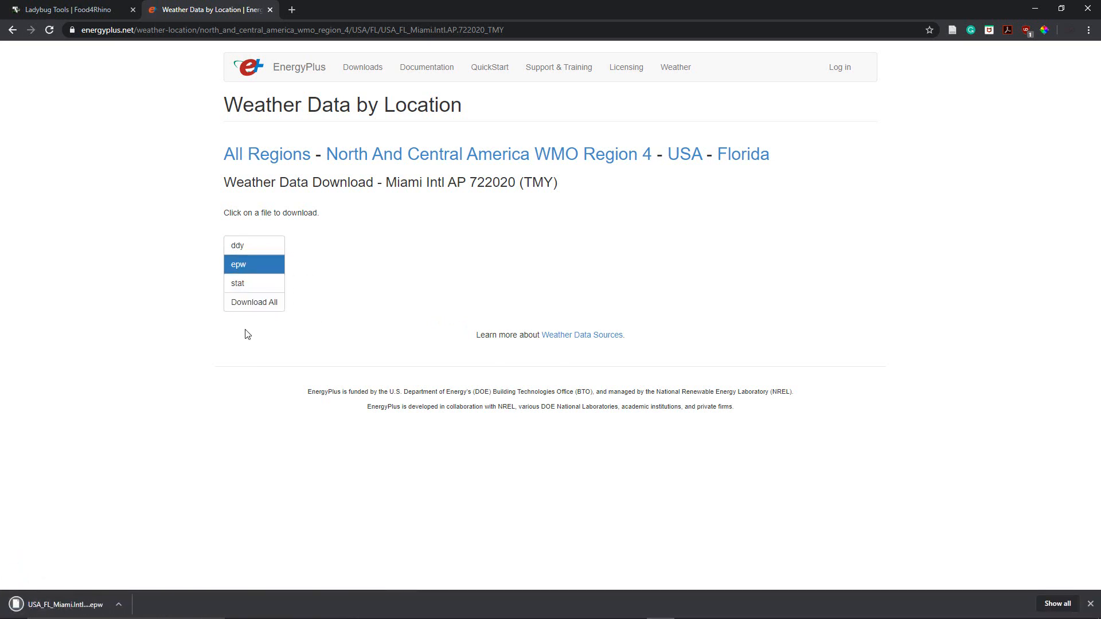
Uncover the desktop beside the browser and put the downloaded Miami EPW file into the Tutorial folder
double_click(341, 5)
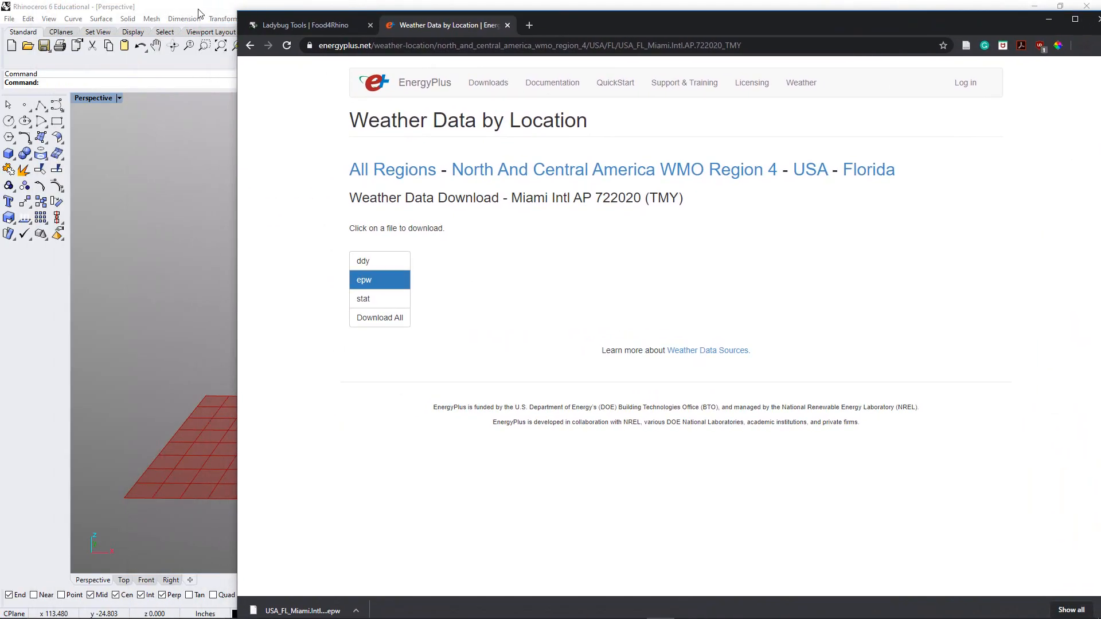
double_click(199, 9)
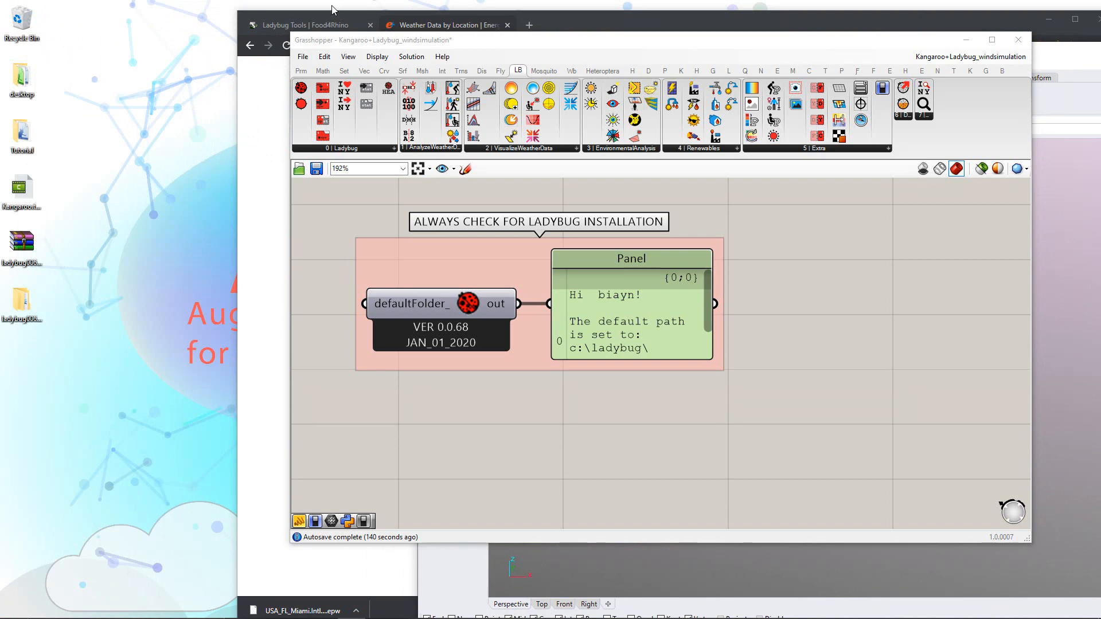
left_click_drag(319, 15, 307, 9)
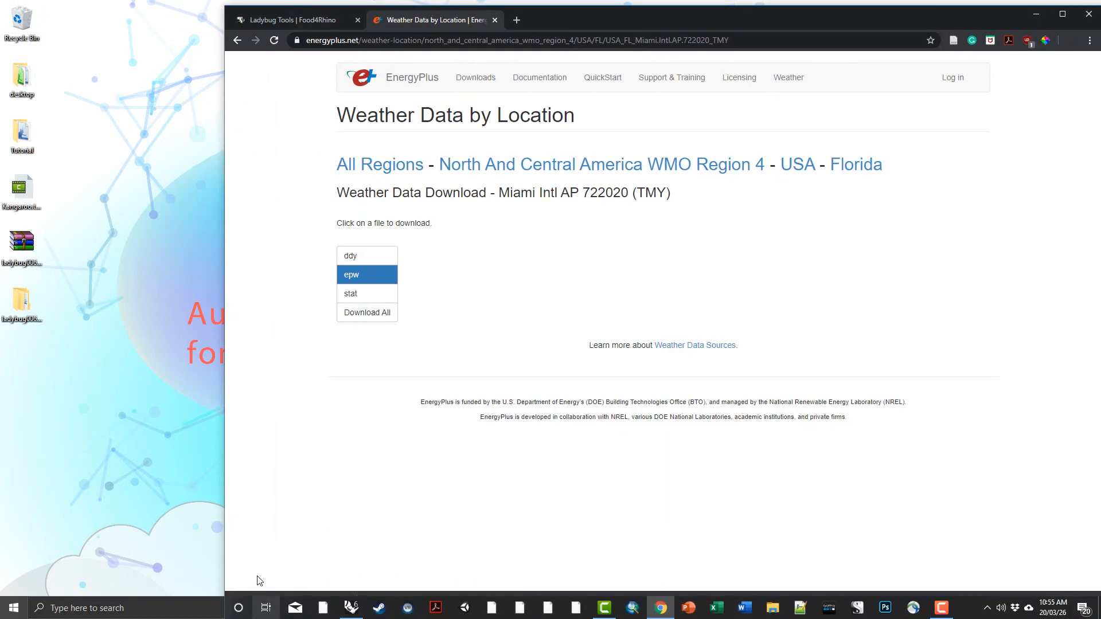
left_click_drag(247, 603, 26, 132)
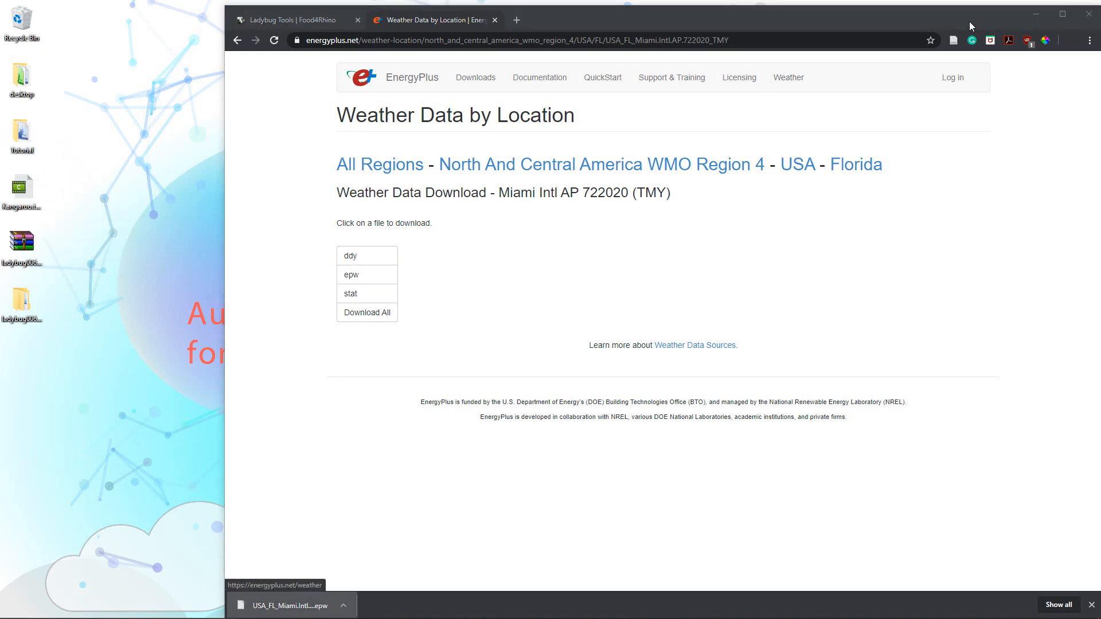
Minimize the browser, maximize Rhino and place the Grasshopper window in front of its viewport
left_click(1036, 14)
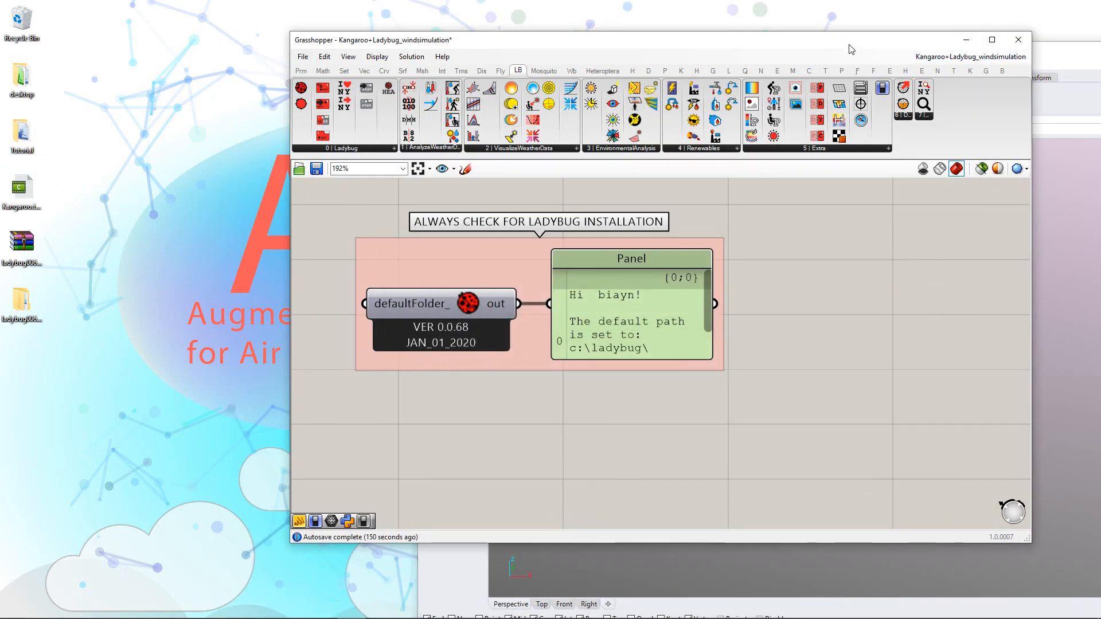
left_click_drag(849, 45, 932, 146)
left_click_drag(953, 51, 644, 38)
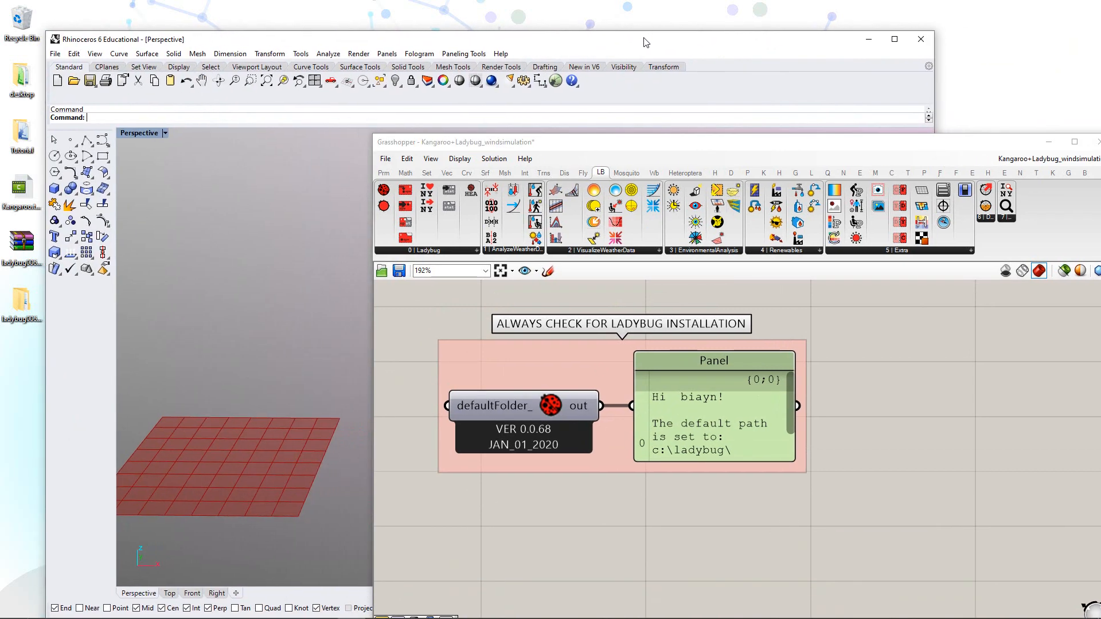
left_click(894, 39)
left_click_drag(755, 154, 589, 29)
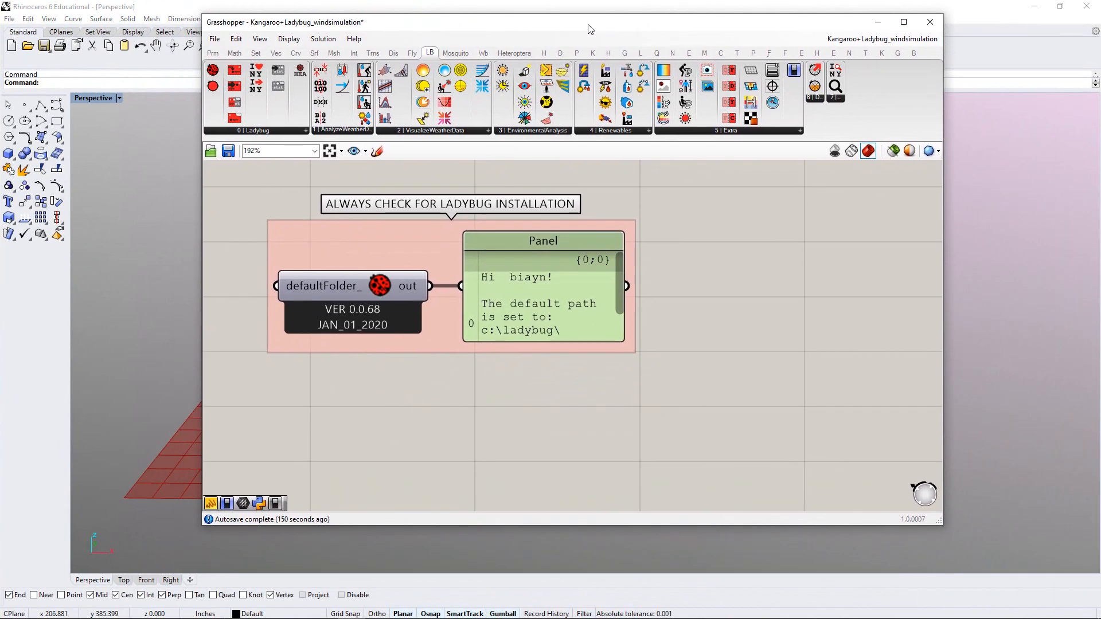
Add a Ladybug_Import epw component to the canvas and position it below the Ladybug installation check group
right_click_drag(663, 315, 652, 274)
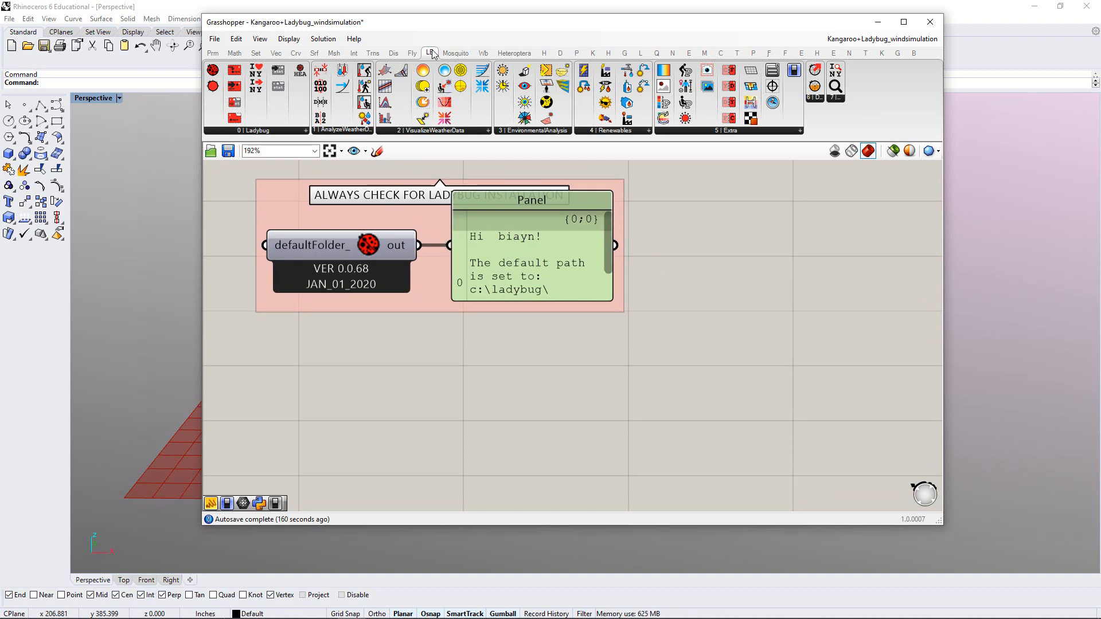
left_click(288, 132)
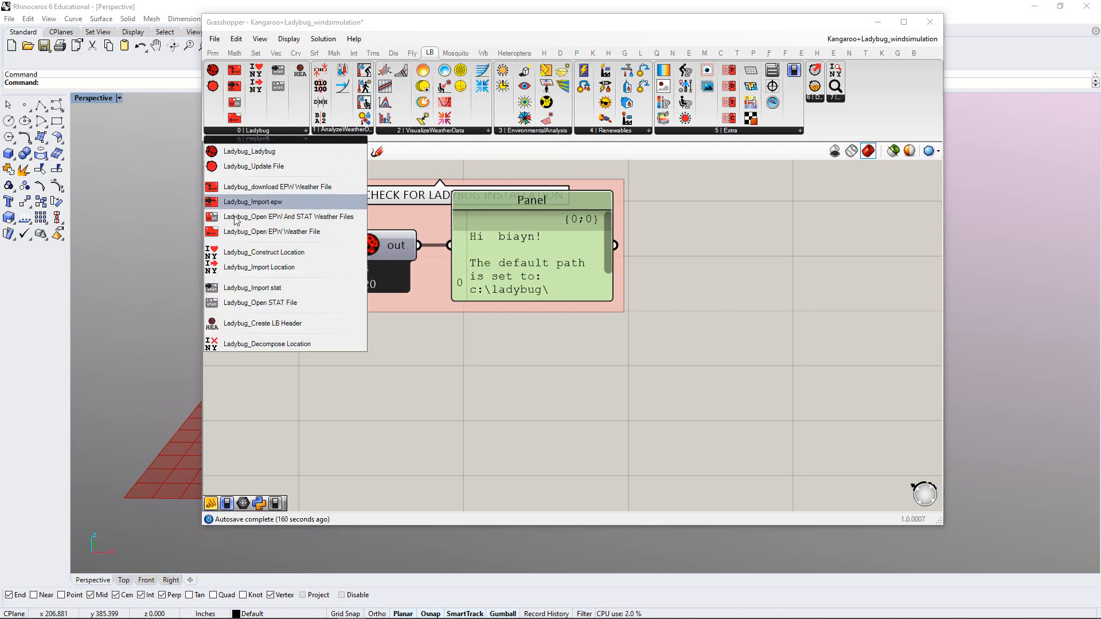
mouse_move(228, 210)
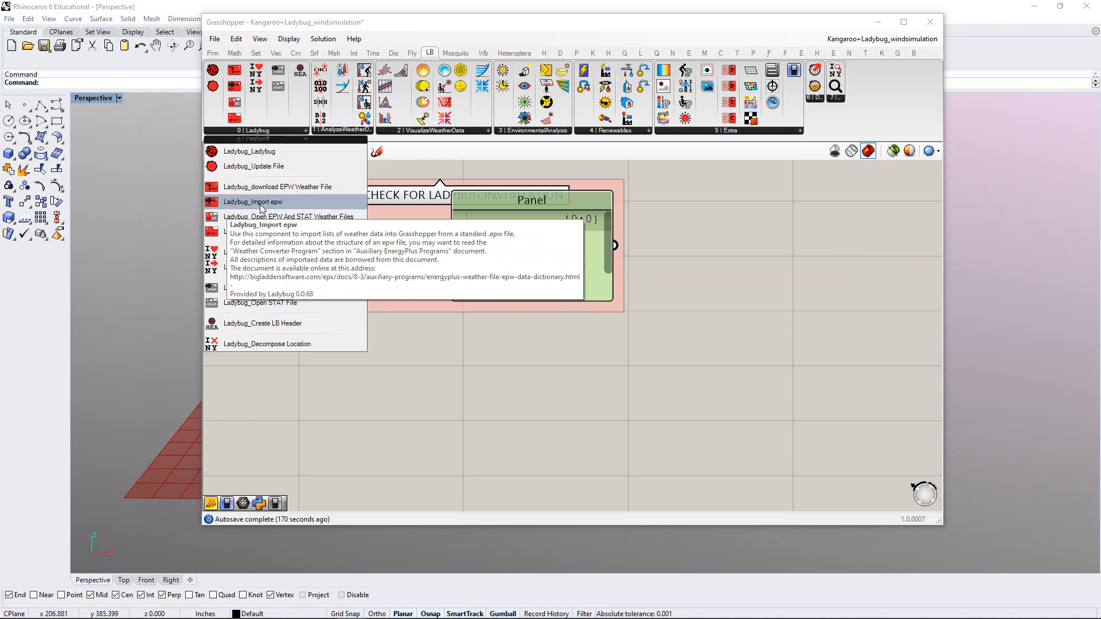
left_click(244, 203)
left_click(643, 456)
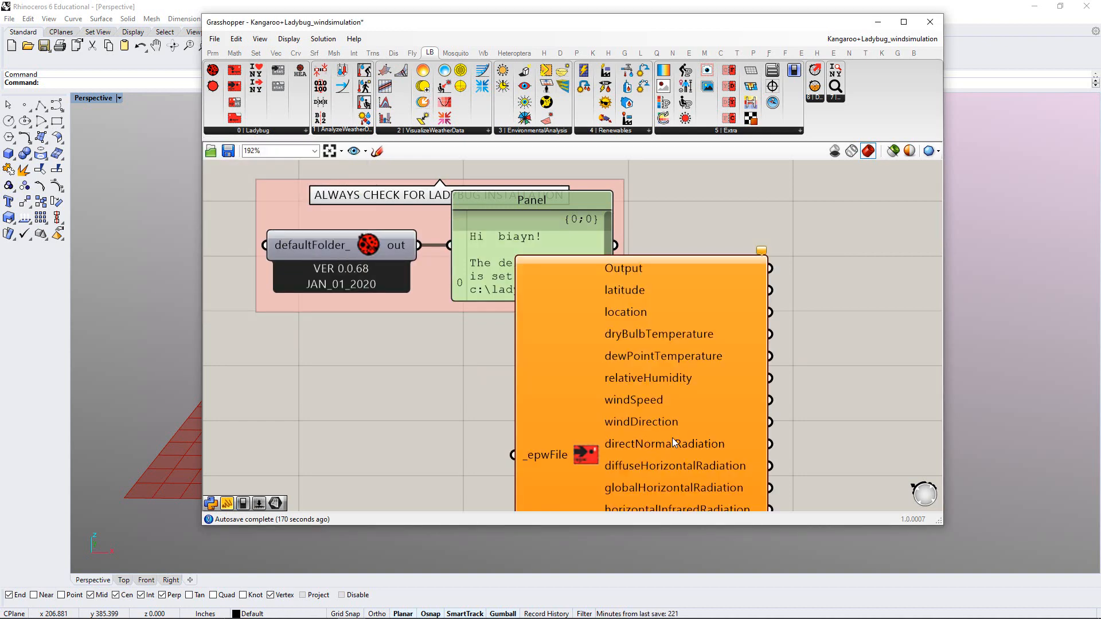
right_click_drag(677, 443, 659, 321)
scroll(659, 321, "down", 2)
left_click_drag(617, 308, 632, 385)
left_click(554, 346)
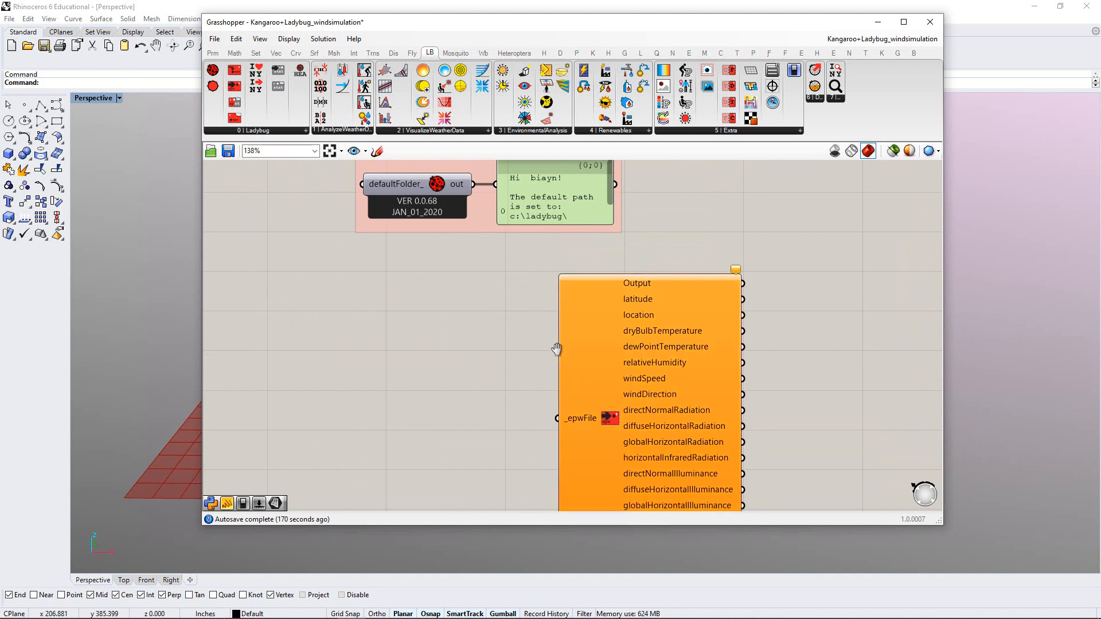
right_click_drag(554, 347, 545, 306)
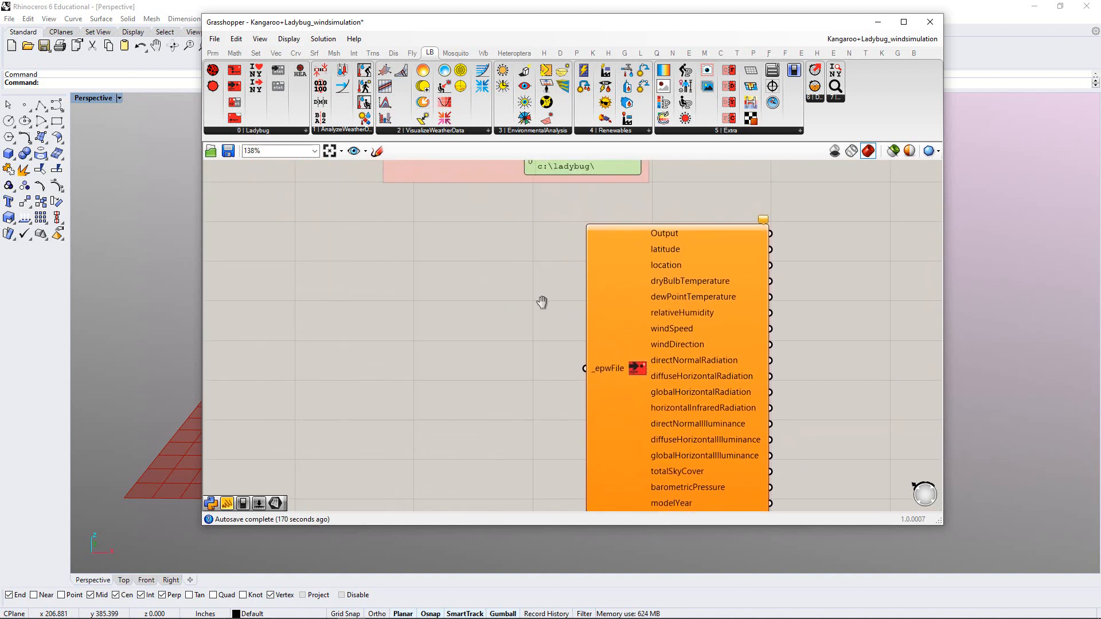
Add a Ladybug_Open EPW Weather File component beside the _epwFile input of the Import epw component
mouse_move(601, 373)
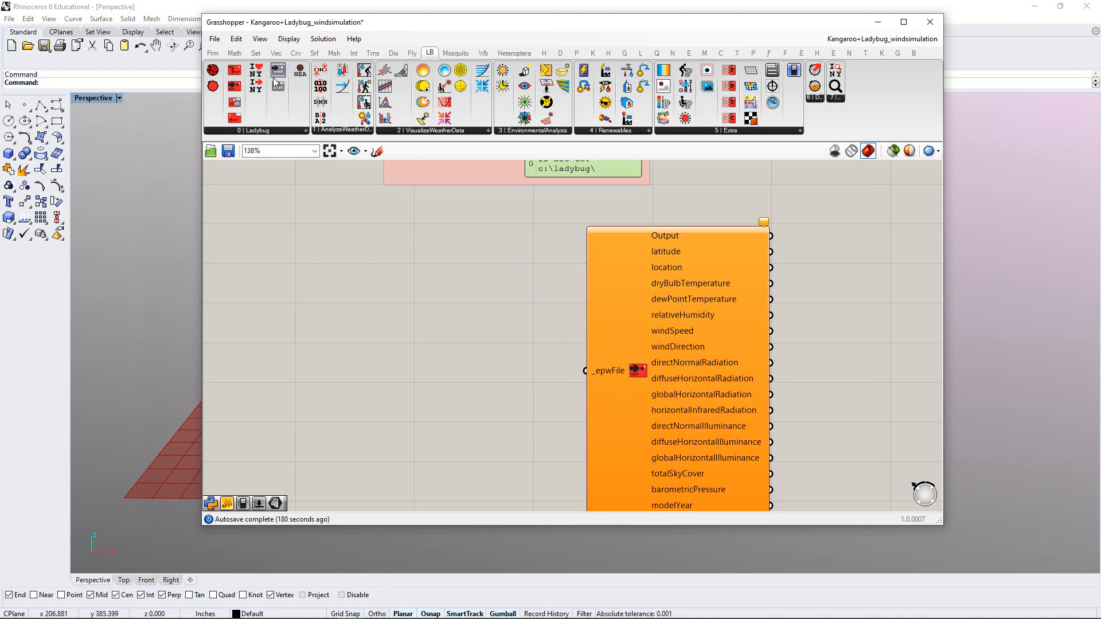
left_click(260, 131)
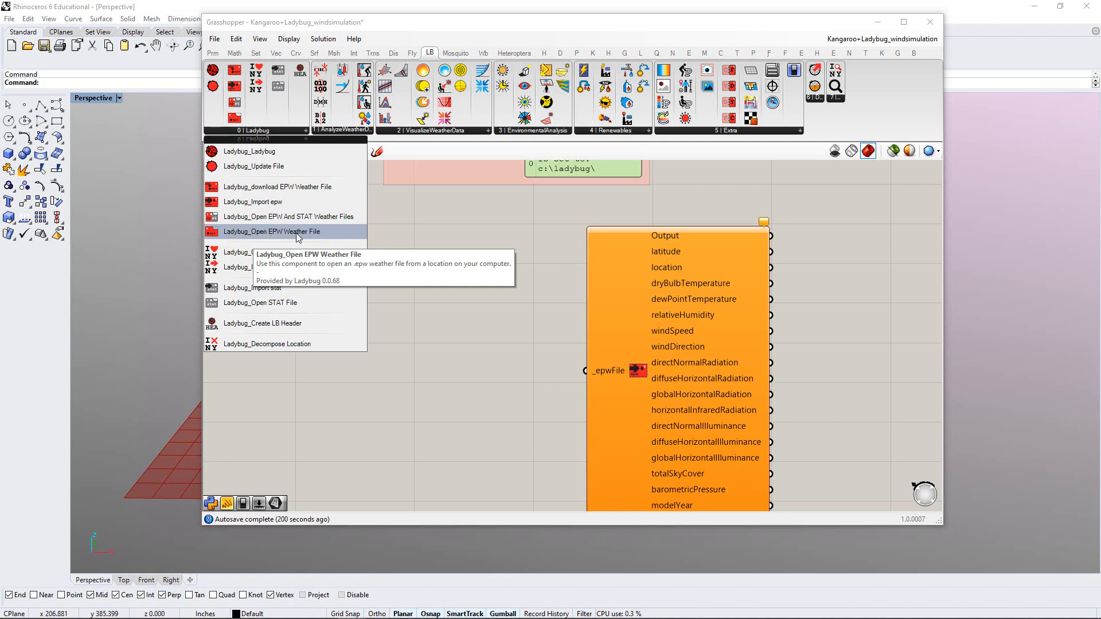
left_click(314, 231)
left_click(471, 390)
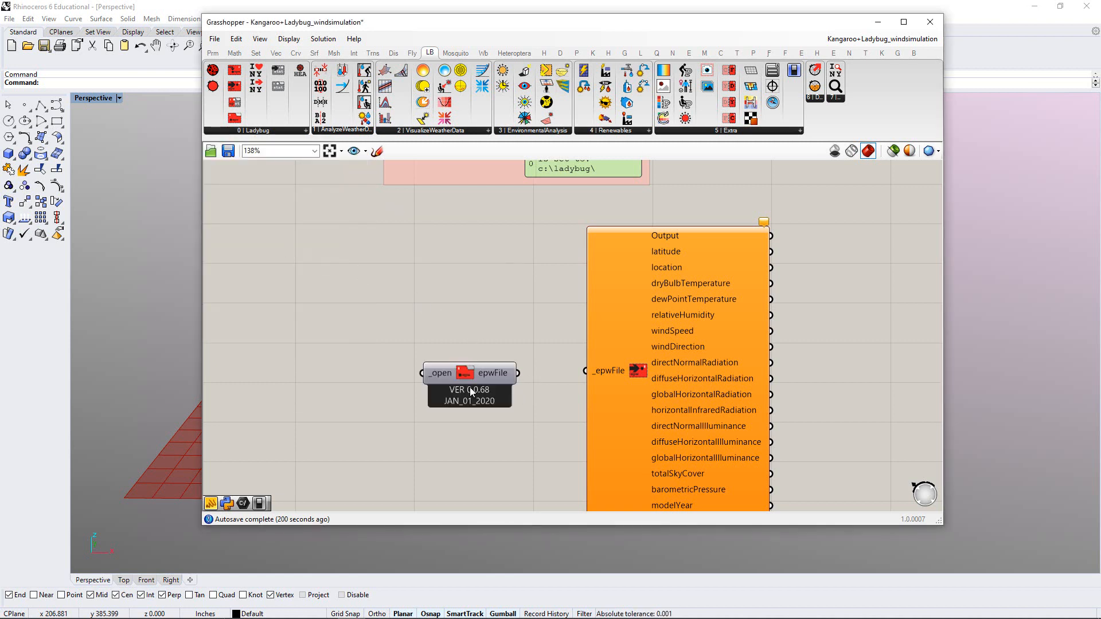
left_click_drag(487, 380, 514, 374)
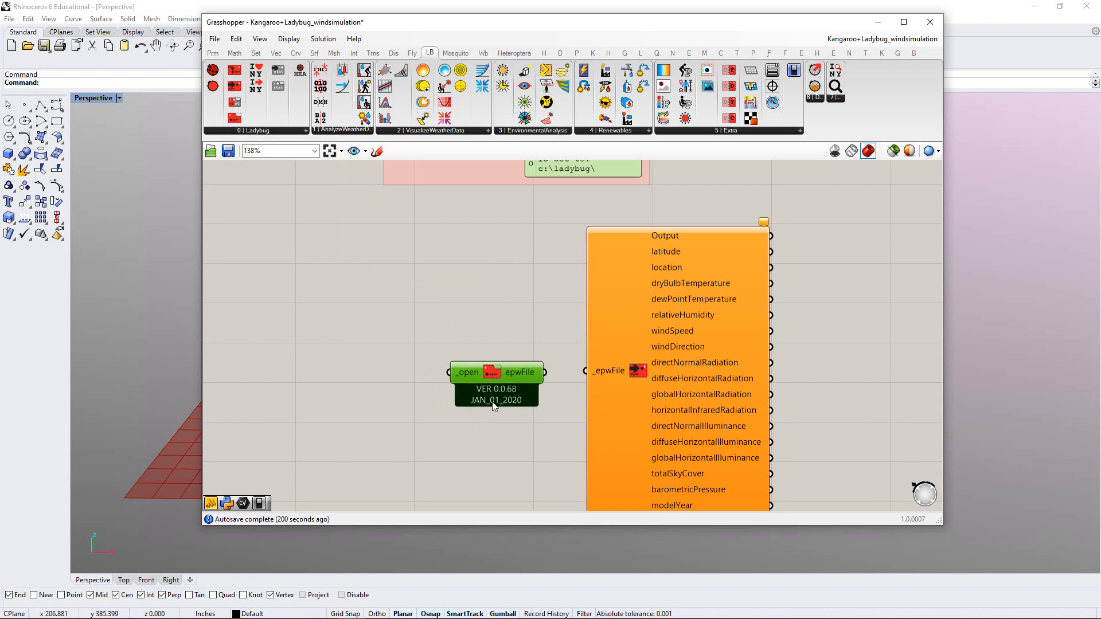
left_click(566, 391)
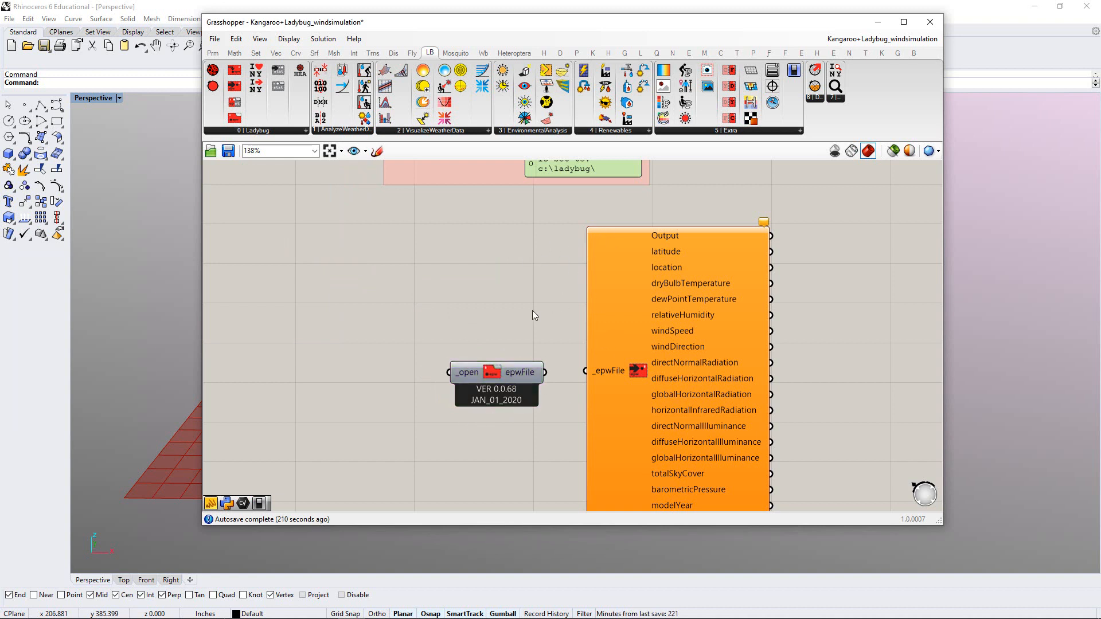
Connect the epwFile output of the Open EPW component to the _epwFile input of Import epw and align the component
right_click_drag(524, 305, 519, 279)
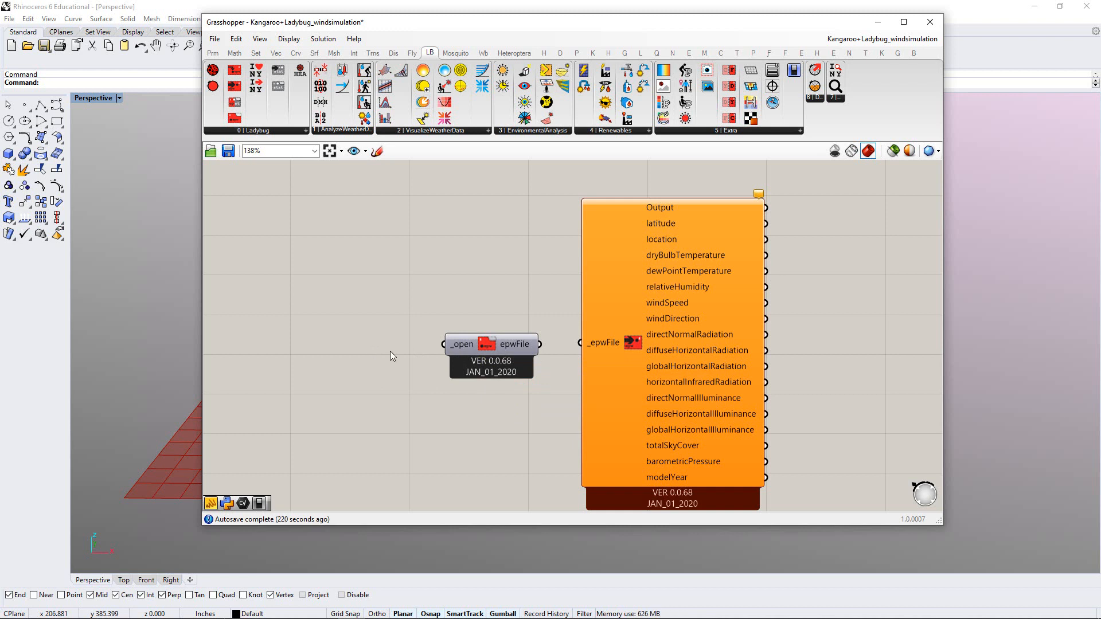
left_click_drag(540, 344, 579, 343)
left_click_drag(500, 344, 507, 343)
left_click(467, 371)
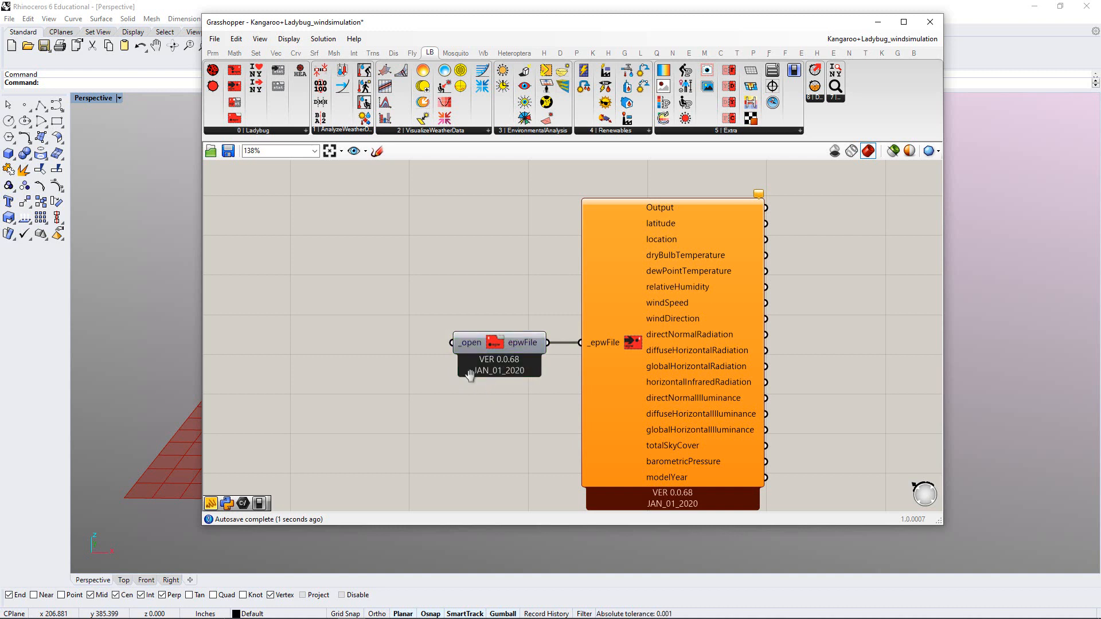
Add a Boolean Toggle in front of the Open EPW component and connect it to the _open input
right_click_drag(467, 366, 512, 364)
scroll(513, 363, "up", 1)
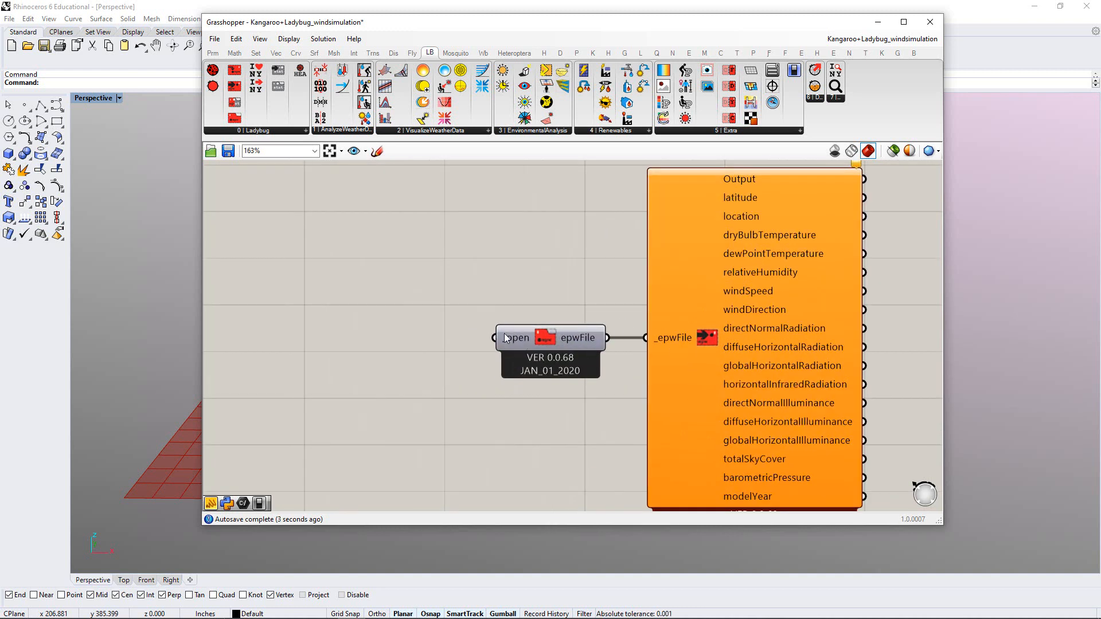
mouse_move(519, 341)
right_click_drag(457, 361, 430, 344)
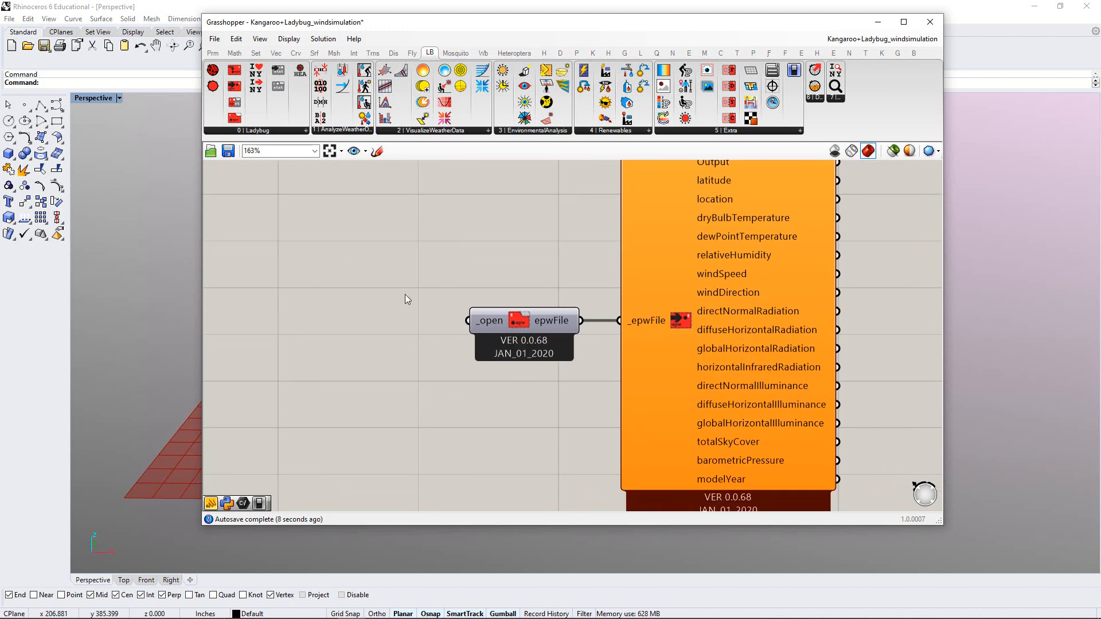
left_click(213, 53)
left_click(361, 131)
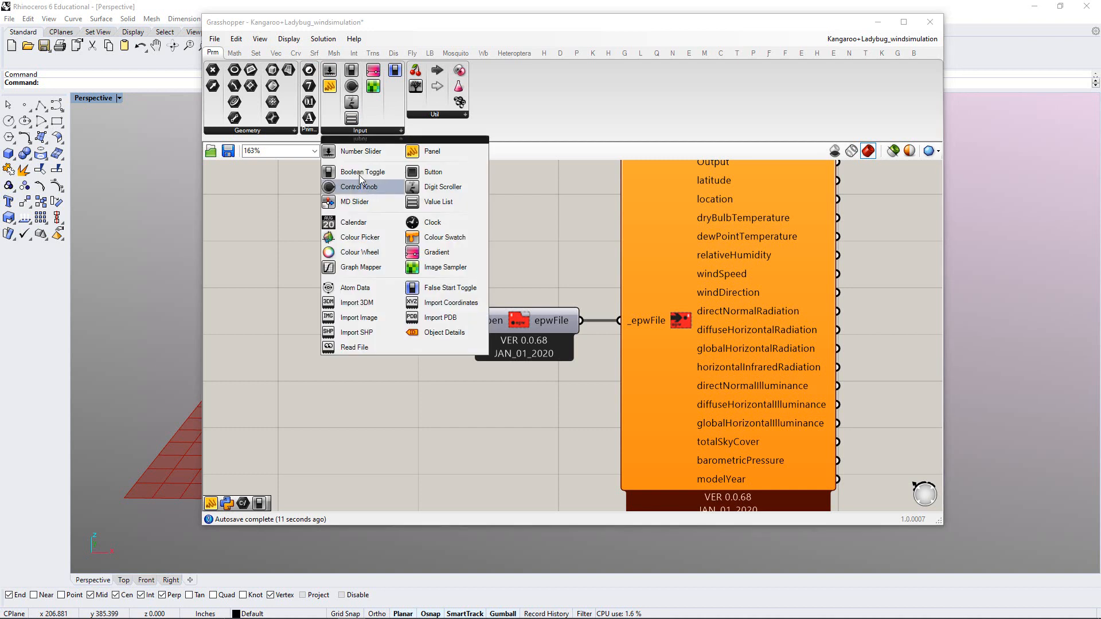
left_click_drag(359, 174, 362, 327)
right_click_drag(389, 360, 454, 360)
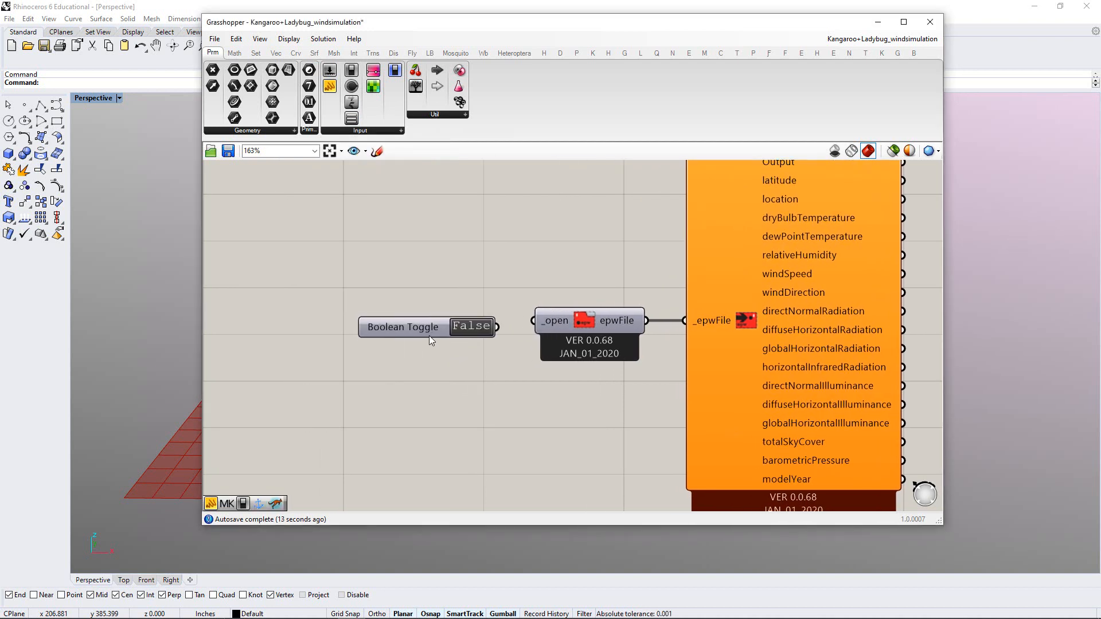
left_click_drag(426, 332, 430, 328)
left_click(444, 353)
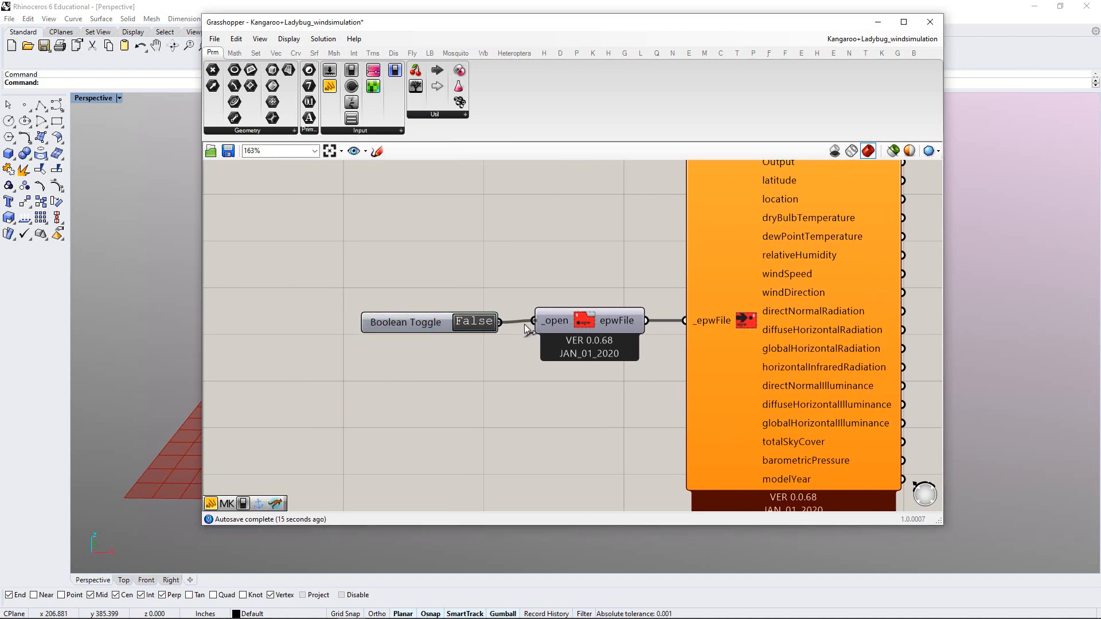
Align the Boolean Toggle with the Open EPW component, set it to True and open USA_FL_Miami.Intl.AP.722020_TMY.epw from the Tutorial folder
left_click_drag(428, 325, 430, 323)
left_click(486, 335)
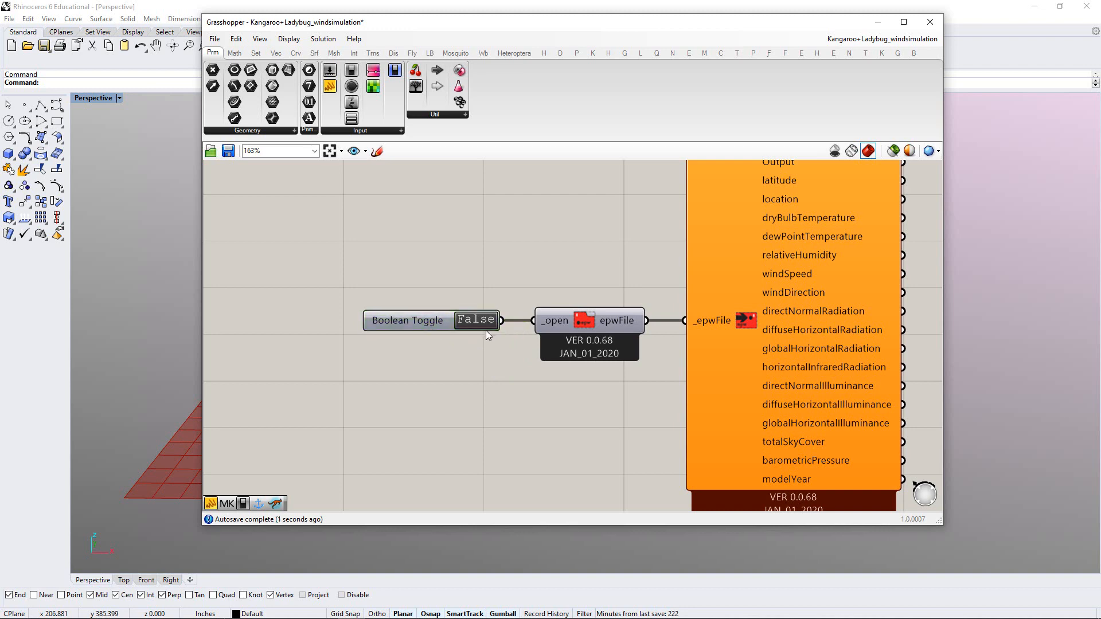
left_click(476, 322)
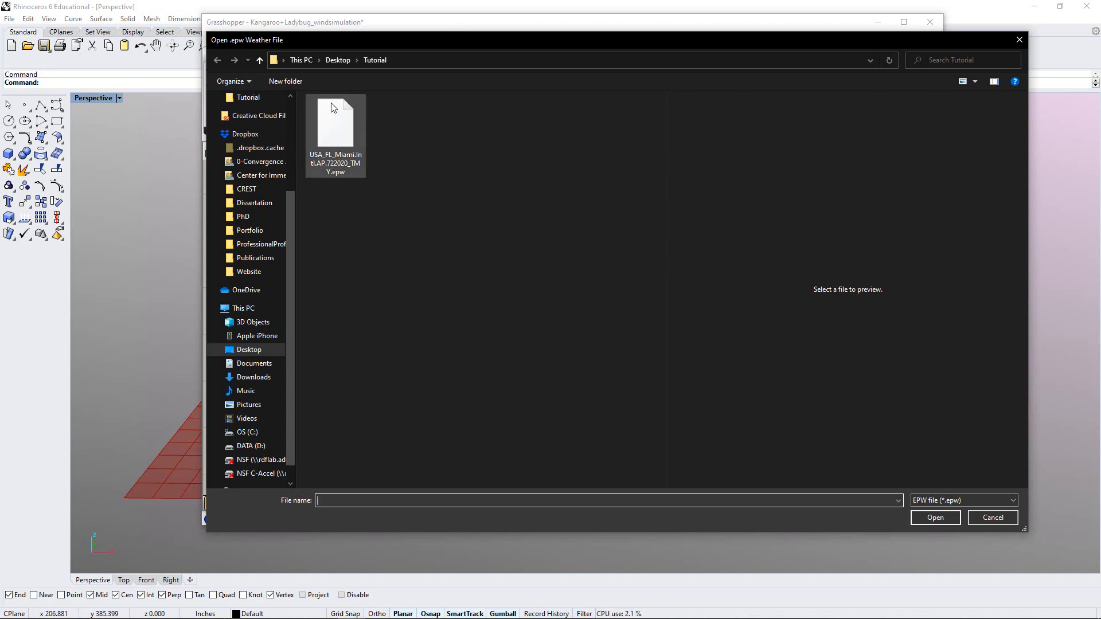
left_click(341, 134)
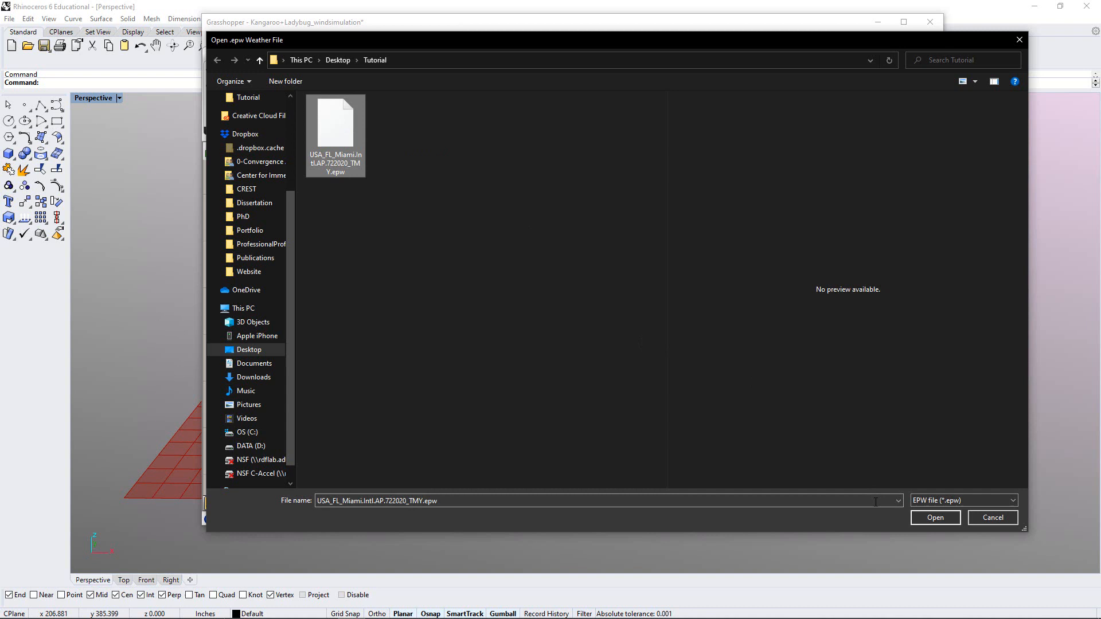
left_click(932, 519)
Group the Boolean Toggle with the Open EPW Weather File component
scroll(544, 433, "down", 2)
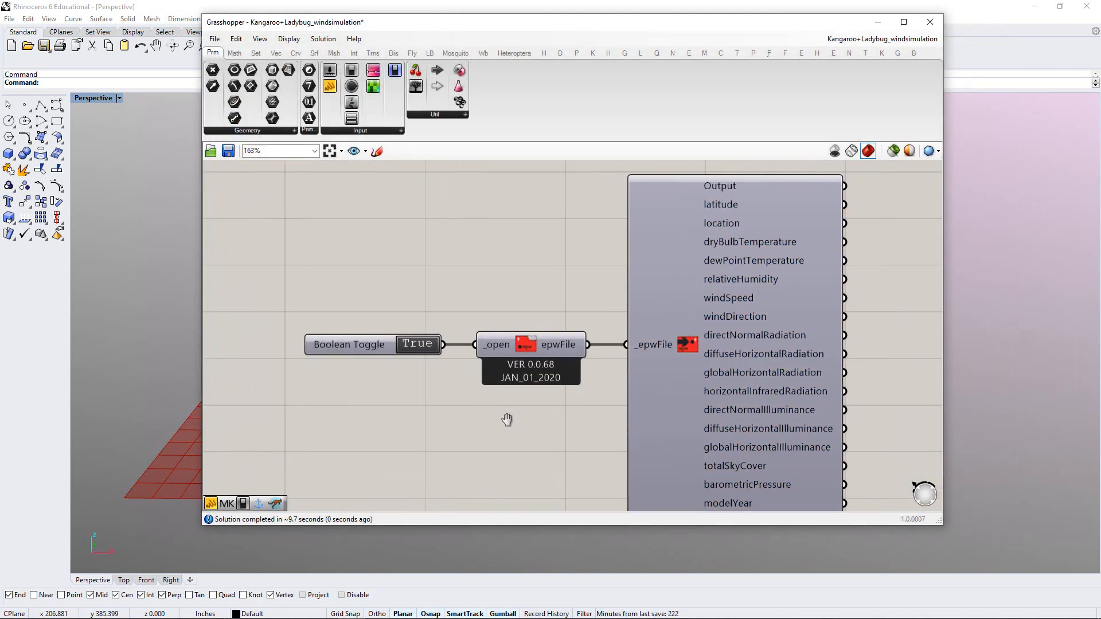
right_click_drag(654, 355, 642, 333)
right_click_drag(519, 383, 543, 389)
scroll(435, 355, "up", 2)
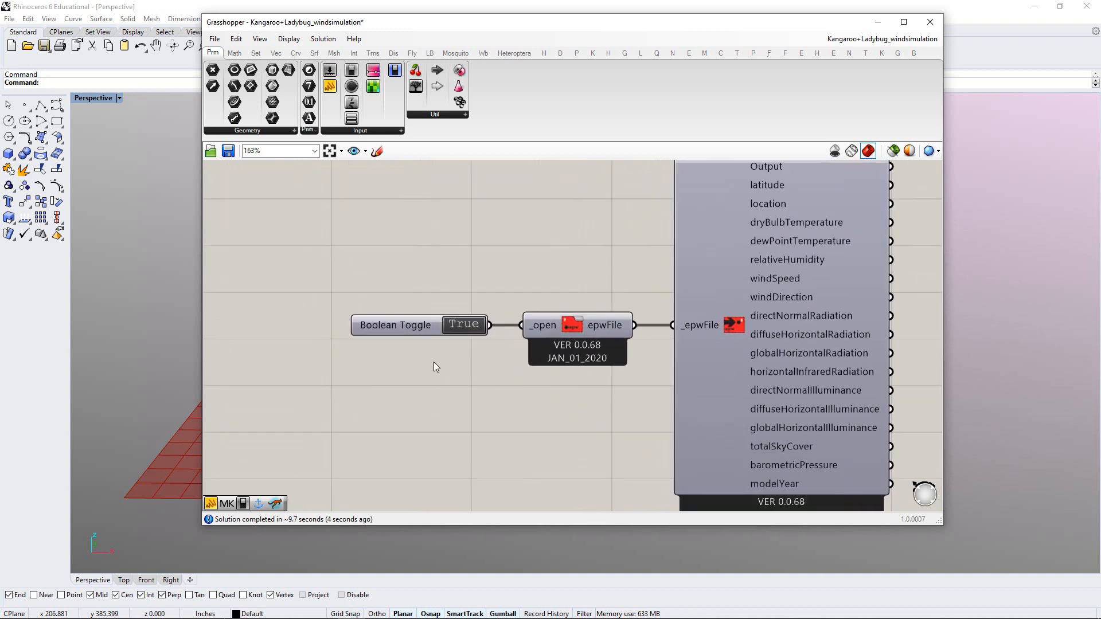
left_click_drag(620, 389, 367, 267)
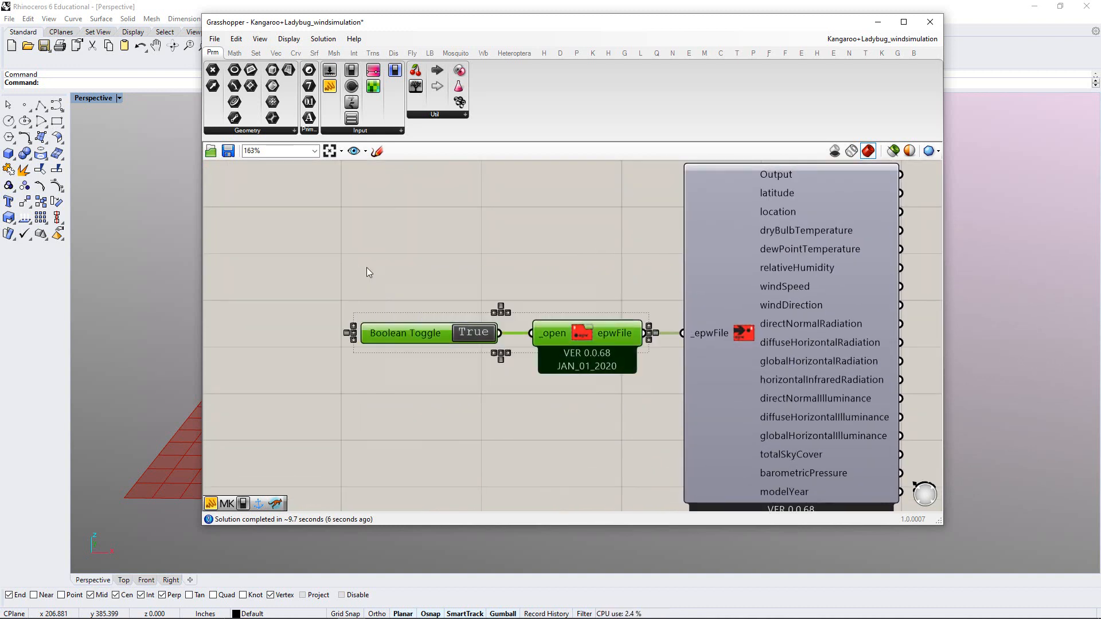
key("ctrl+g")
left_click(510, 269)
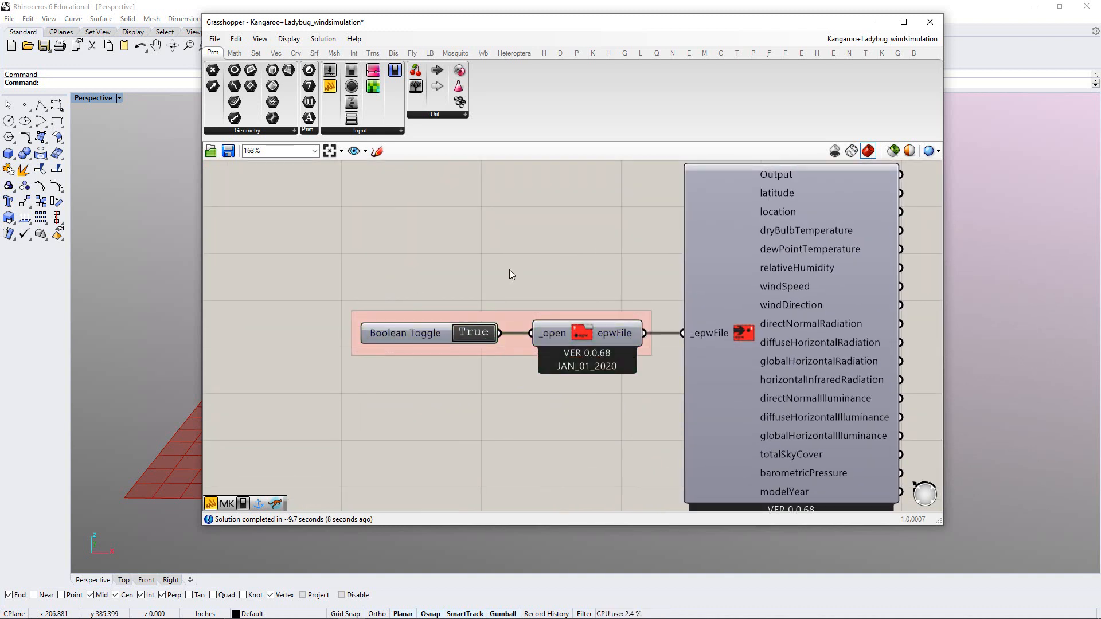
Label the toggle and Open EPW group SET TO "TRUE" TO LOCATE AND REF' EPW FILE
right_click(498, 314)
type("SET T")
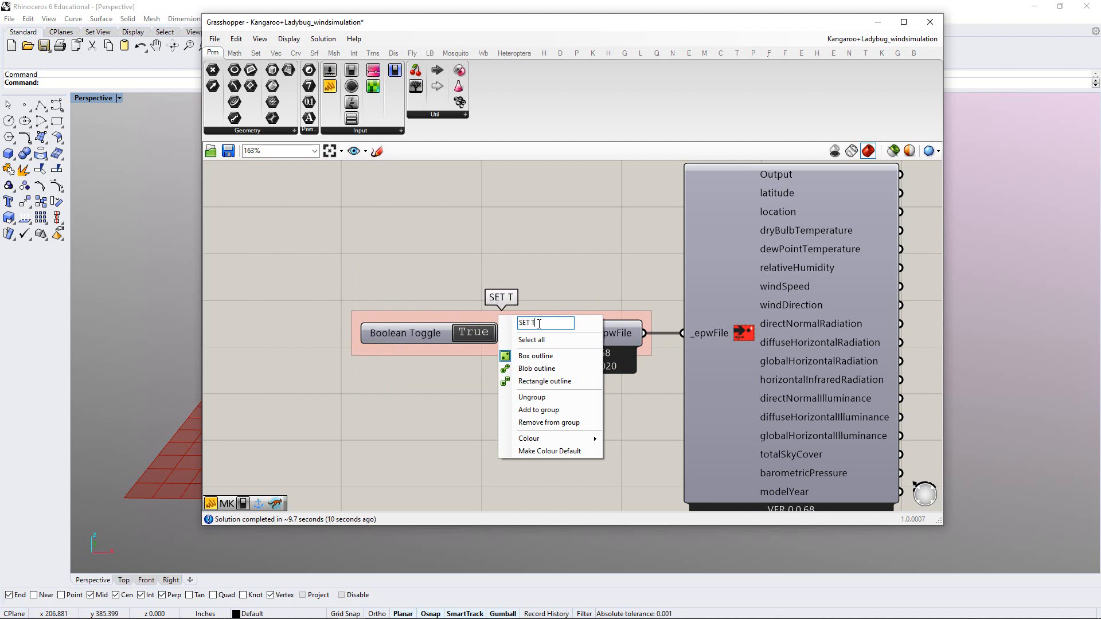
type("O \"TR")
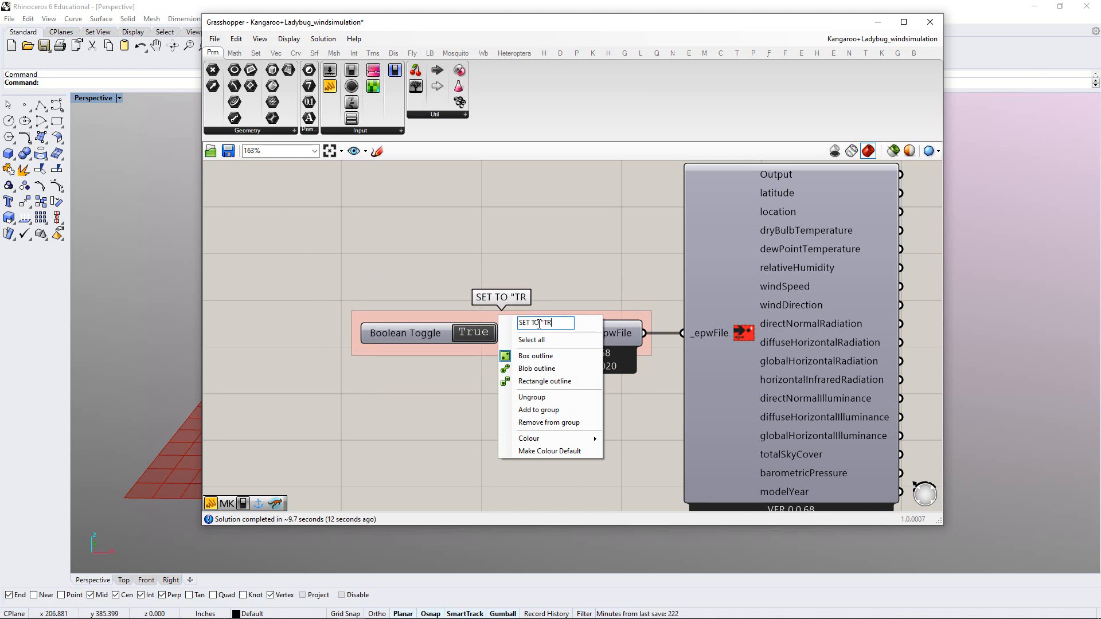
type("UE\" TO")
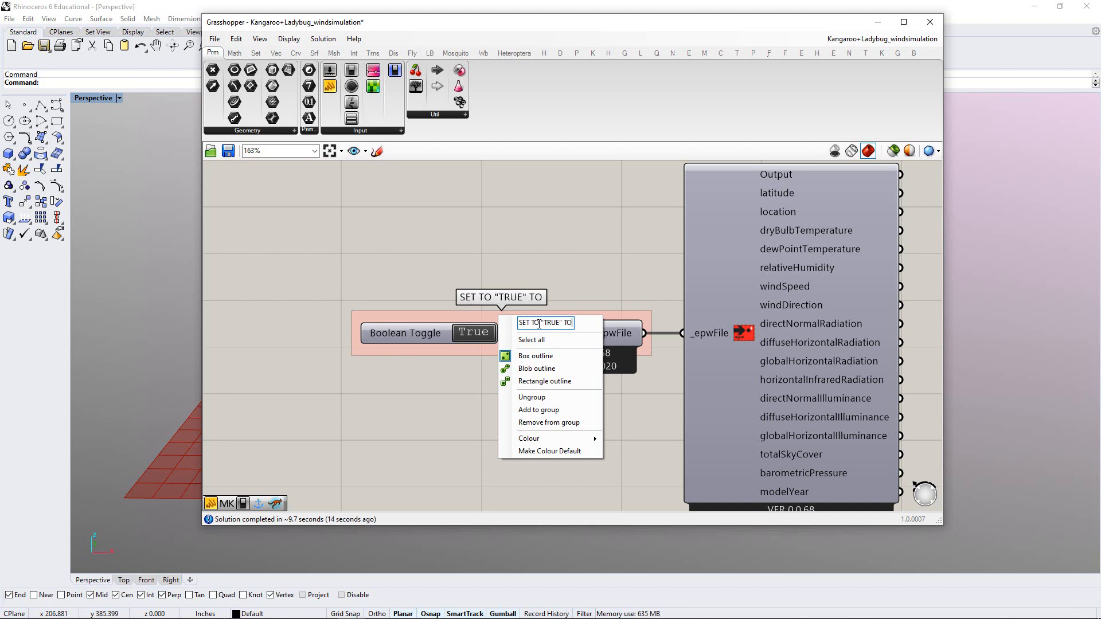
type(" LOCATE AND")
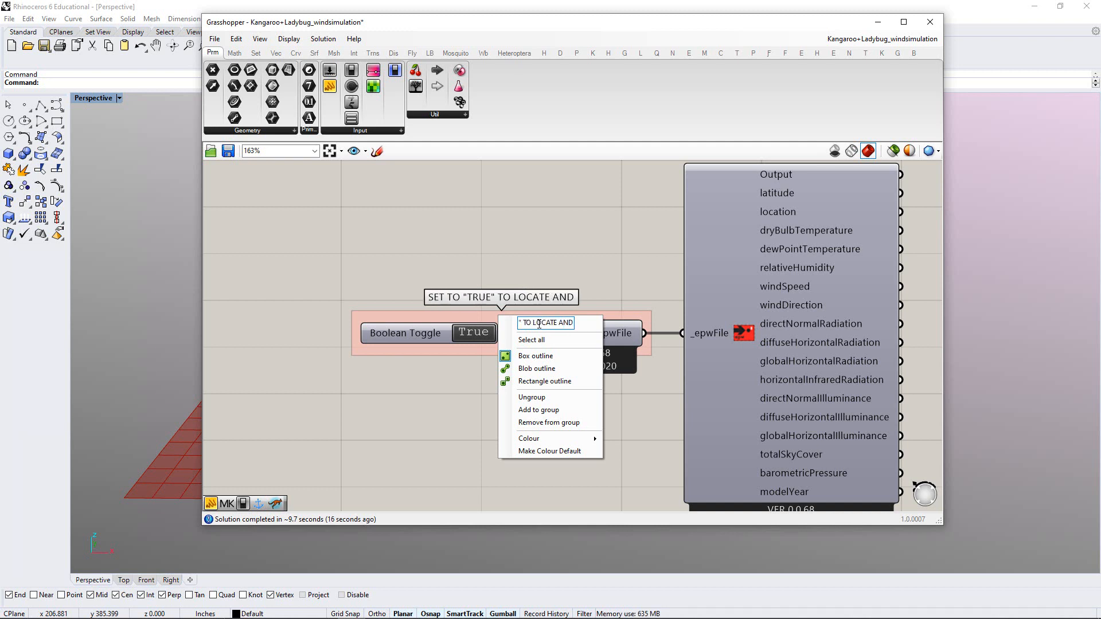
type(" REF")
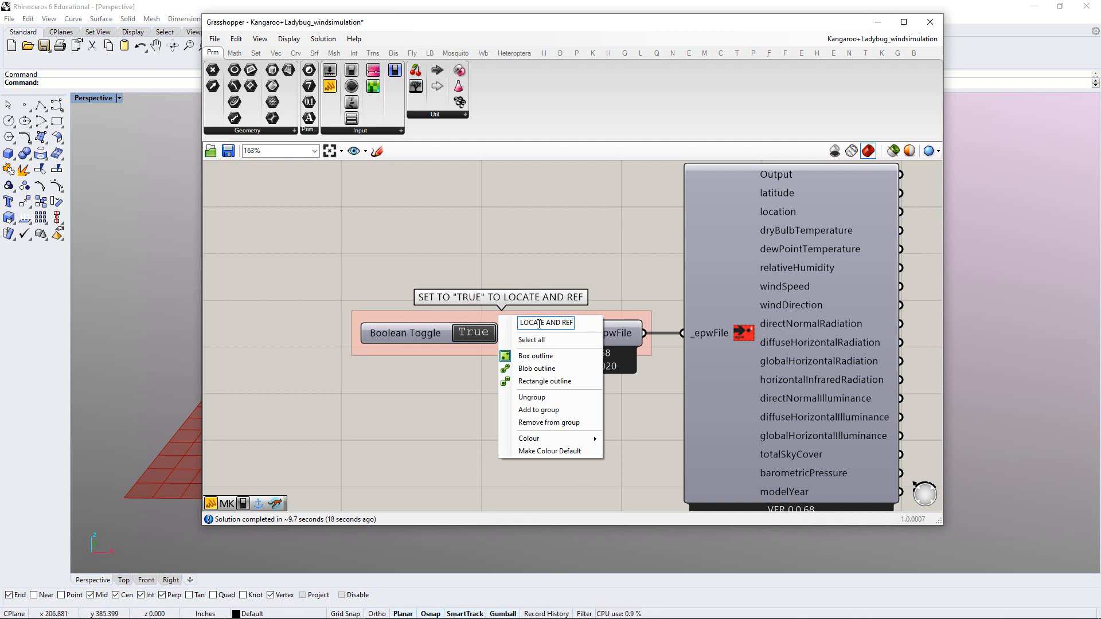
type("' EPW")
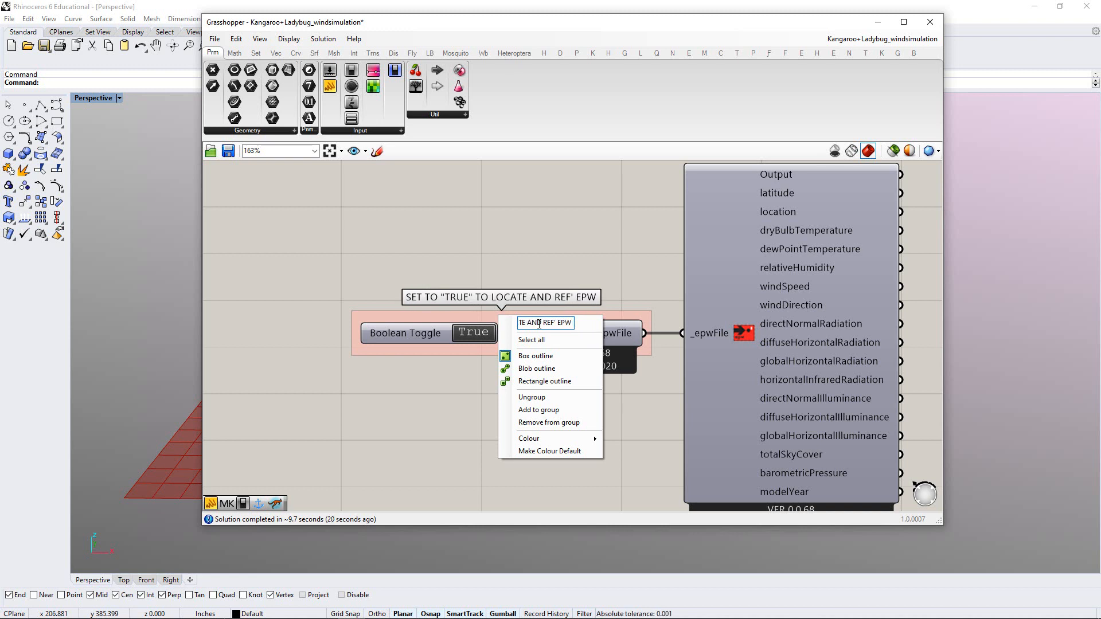
type(" FILE")
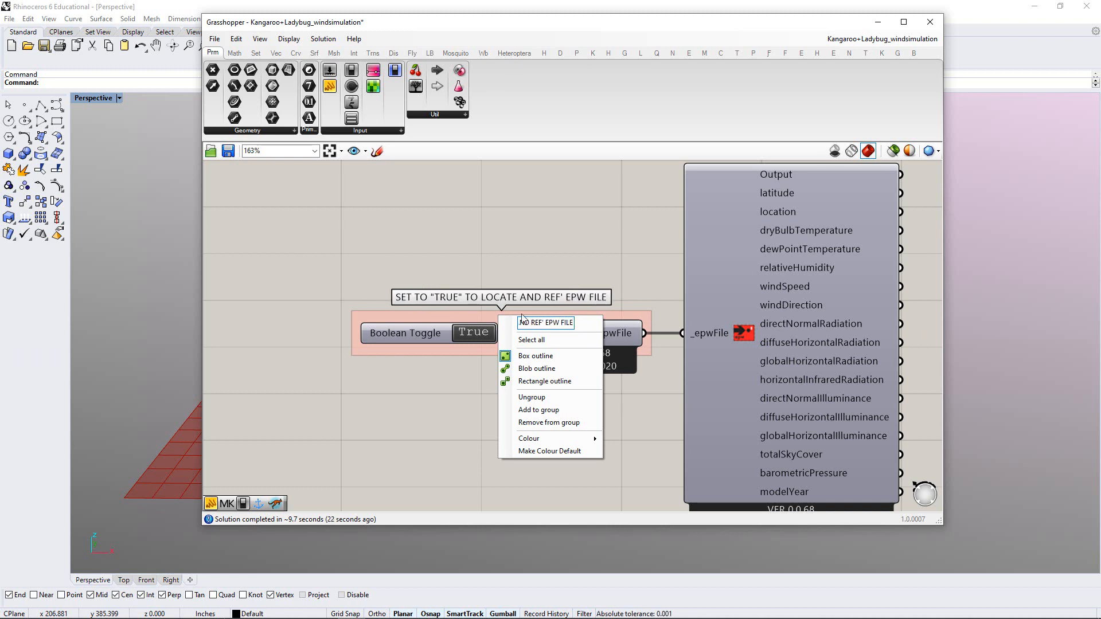
left_click(453, 222)
Add a Panel beside the Import epw component and connect its input to the component's Output
right_click_drag(548, 233, 469, 240)
scroll(488, 270, "down", 2)
right_click_drag(533, 287, 447, 333)
scroll(544, 313, "up", 1)
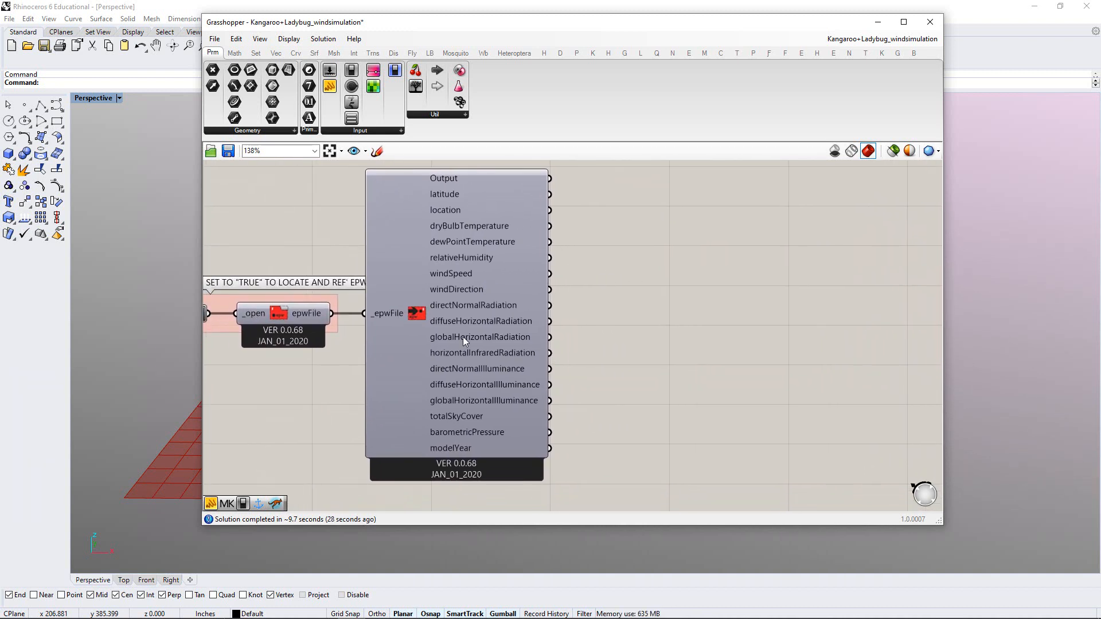
right_click_drag(620, 266, 600, 275)
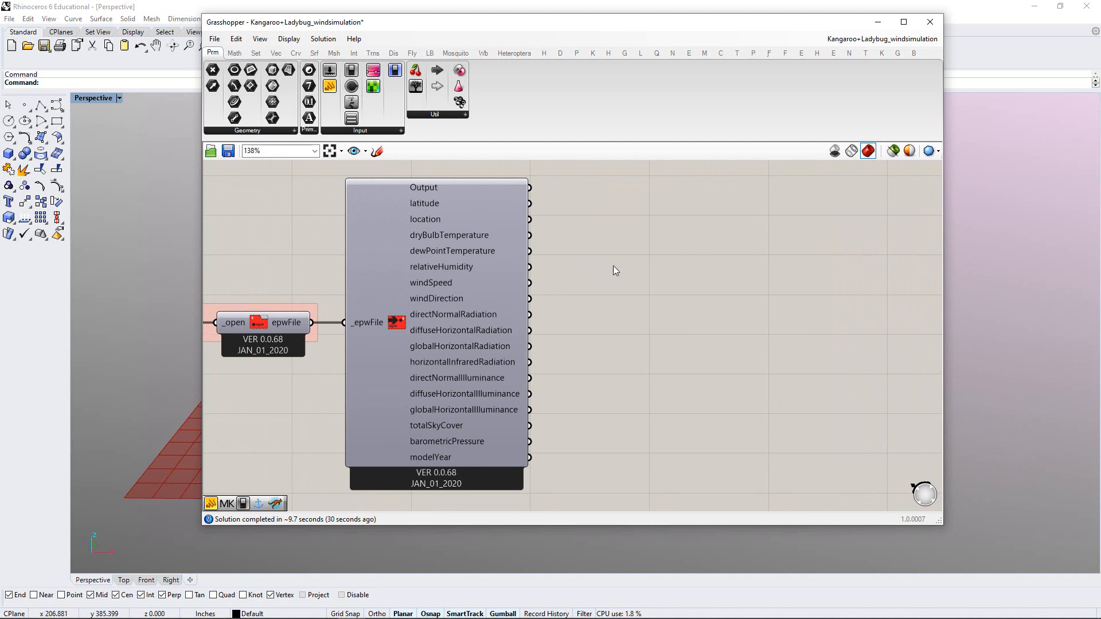
double_click(672, 229)
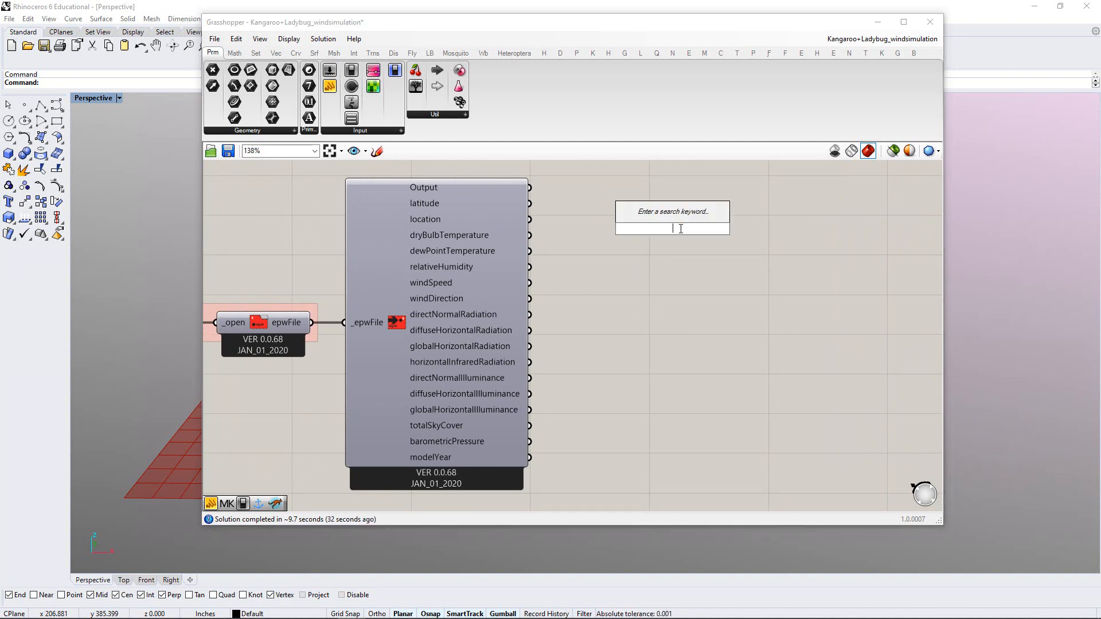
type("panel")
key("Return")
scroll(568, 218, "up", 1)
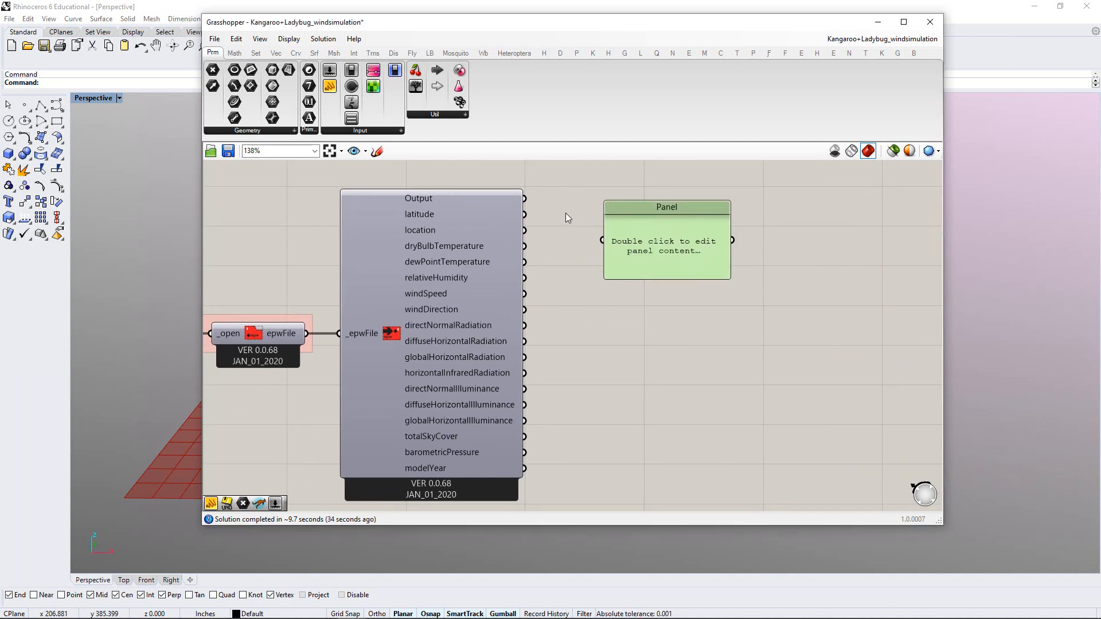
left_click_drag(520, 218, 613, 261)
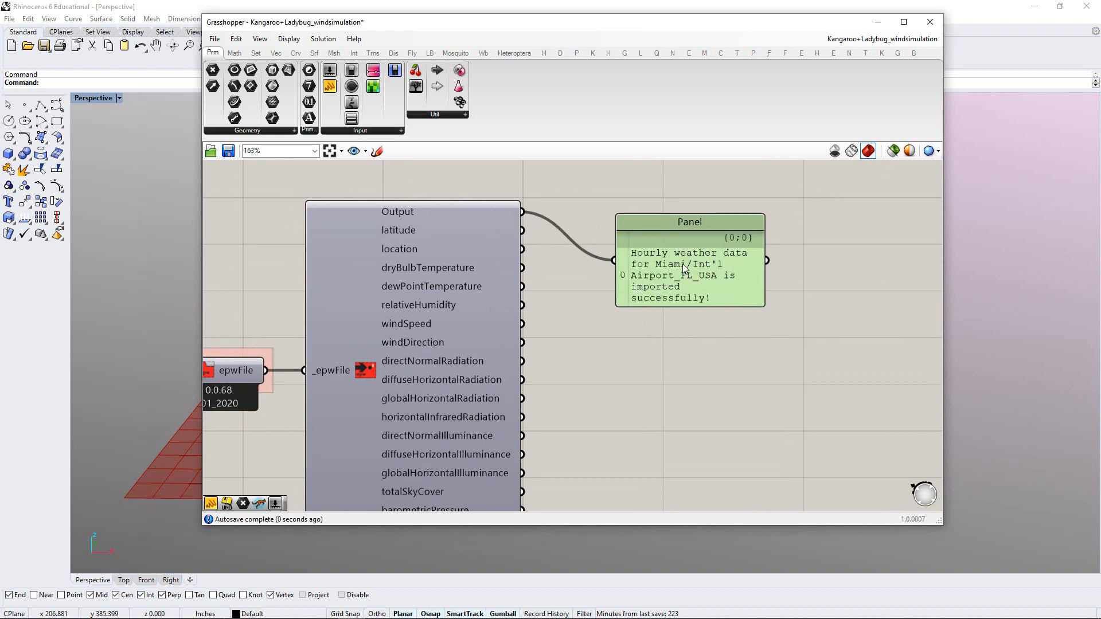
Widen the panel and place it level with the top of the Import epw component
left_click_drag(717, 290, 876, 270)
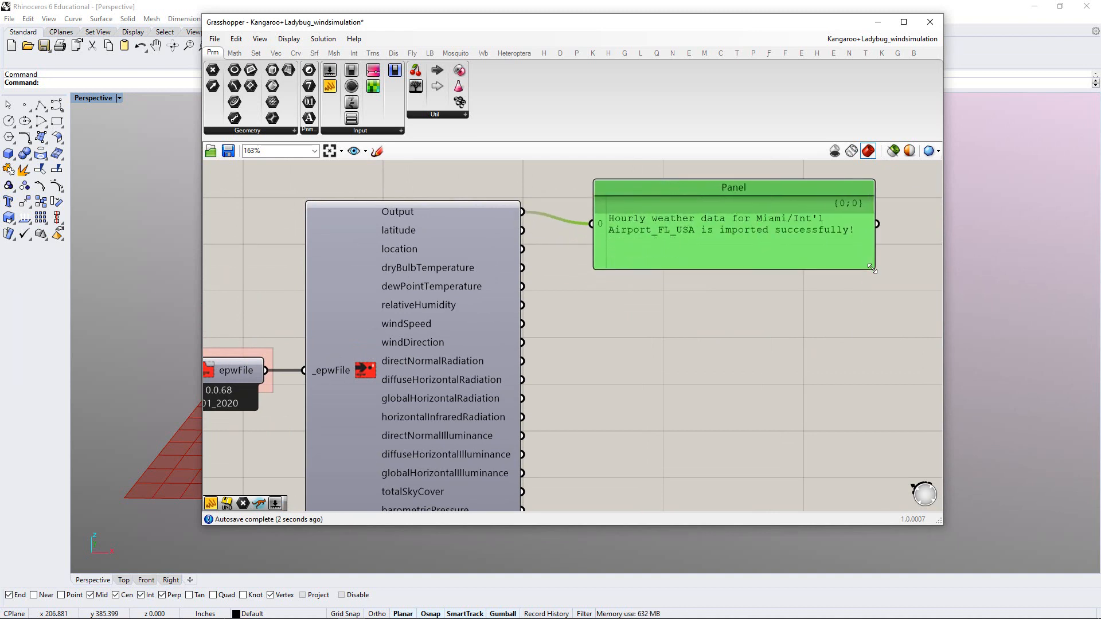
right_click_drag(693, 319, 672, 277)
left_click_drag(655, 239, 645, 228)
right_click_drag(636, 256, 633, 275)
left_click(632, 276)
right_click_drag(648, 324, 638, 307)
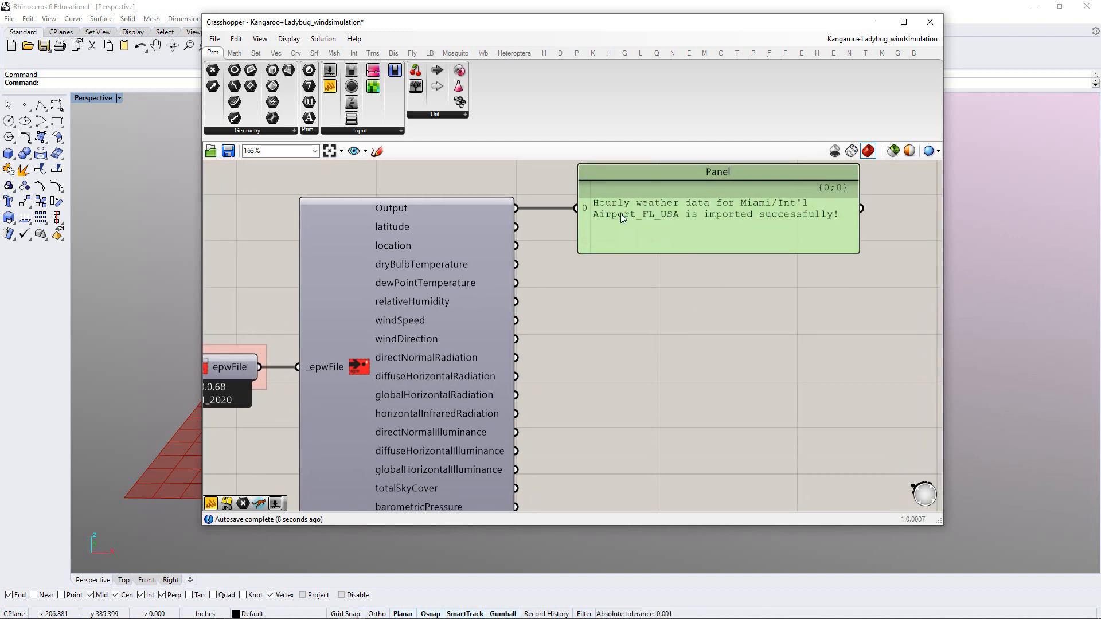
Switch the panel's source to latitude and then to location, enlarging it to fit all the location lines
left_click_drag(517, 227, 576, 209)
left_click_drag(518, 246, 576, 209)
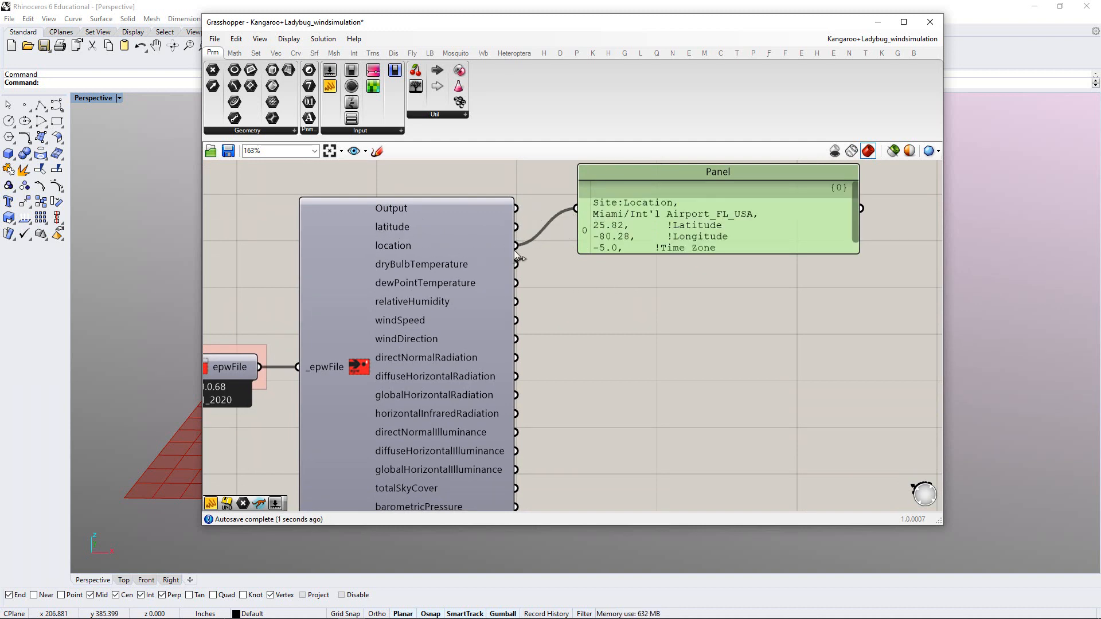
left_click_drag(859, 253, 868, 288)
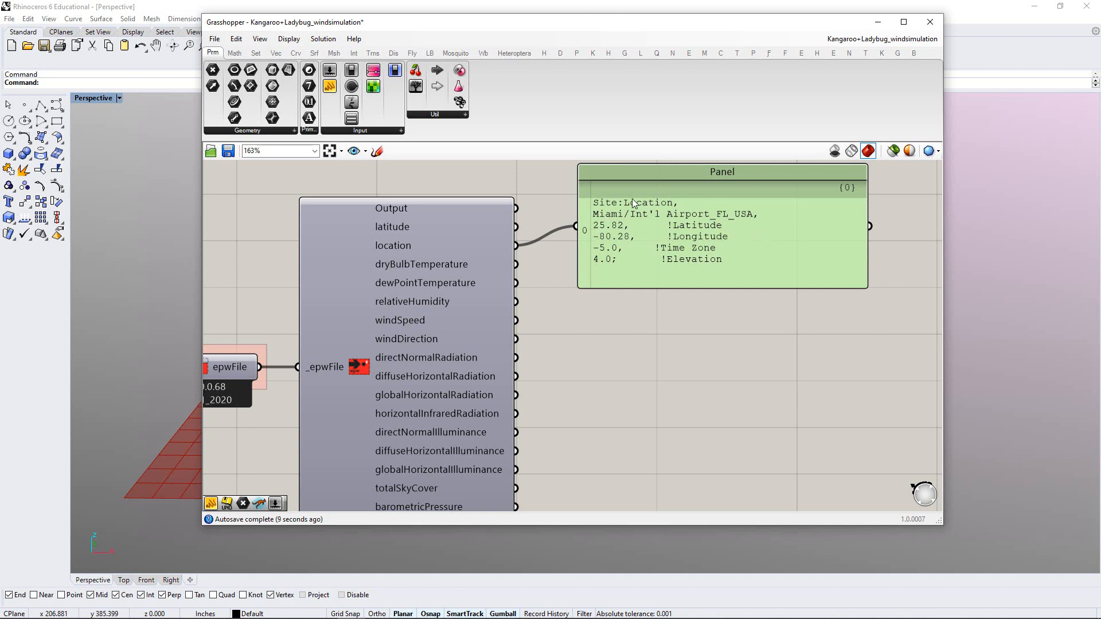
left_click_drag(646, 239, 635, 236)
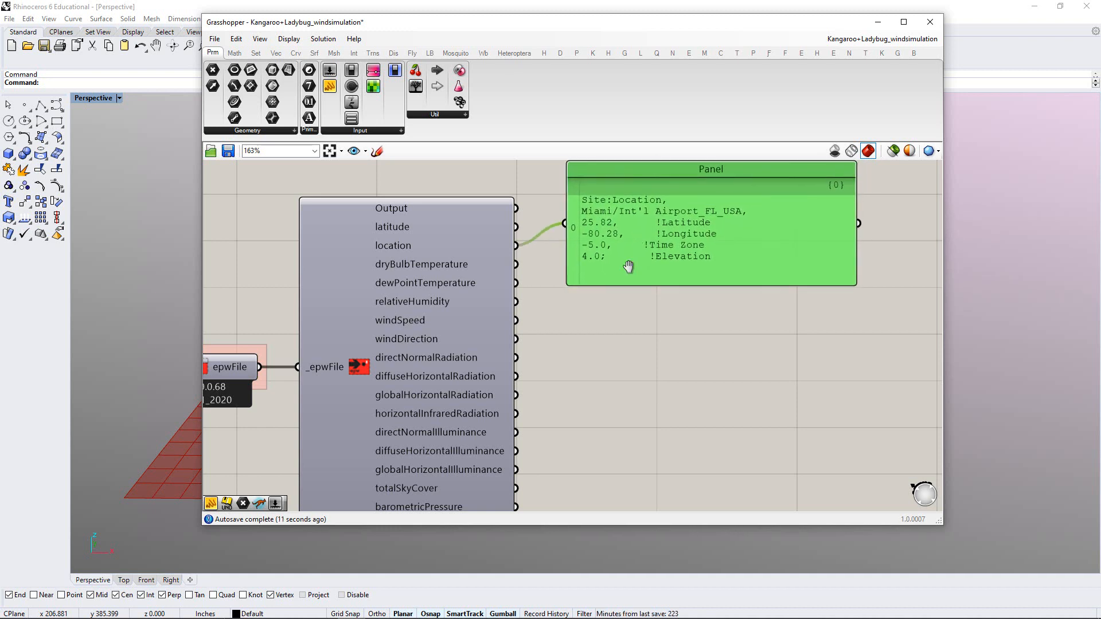
right_click_drag(626, 324, 637, 298)
left_click(622, 318)
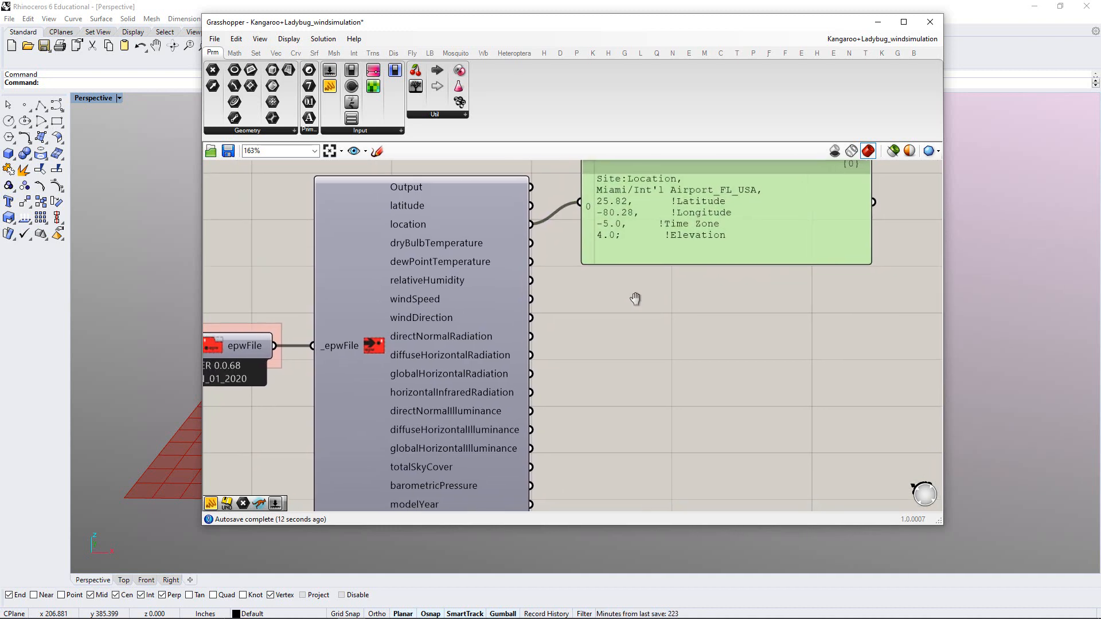
Add a second Panel below the location panel and connect it to the dryBulbTemperature output
double_click(689, 329)
type("panel")
key("Return")
right_click_drag(603, 327, 601, 347)
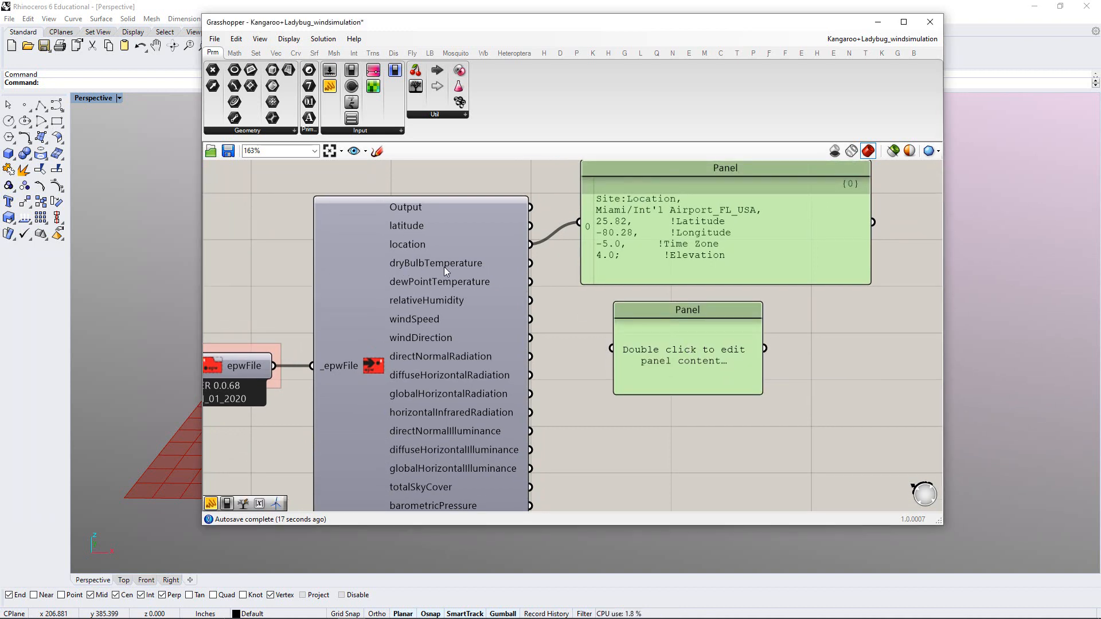
left_click_drag(531, 264, 612, 348)
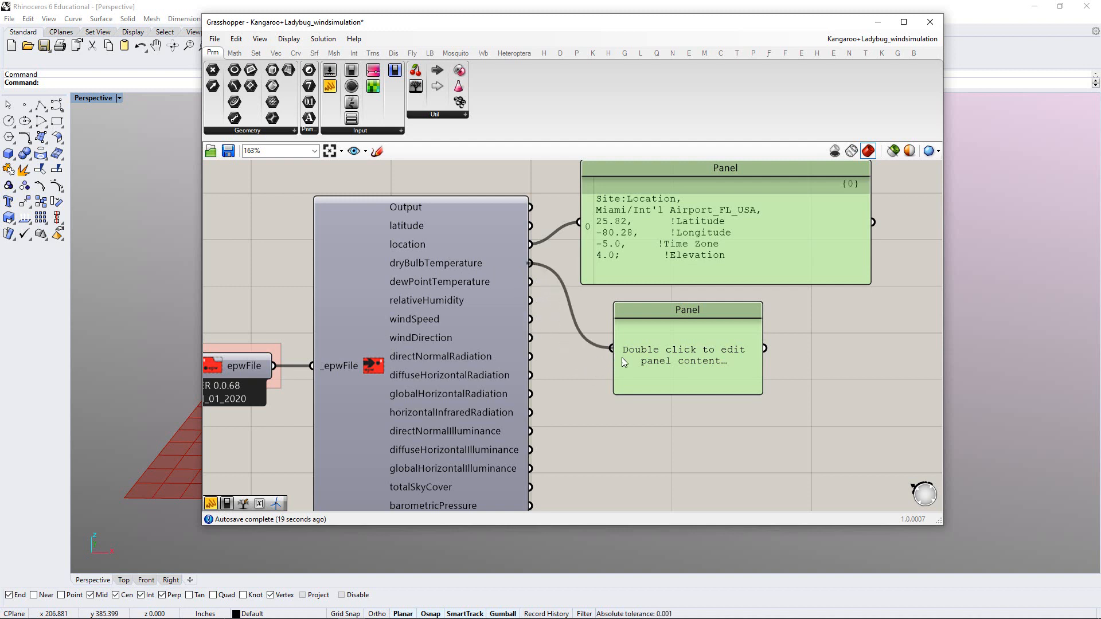
Enlarge the dry bulb temperature panel and align it under the location panel
left_click_drag(685, 356, 674, 350)
left_click_drag(751, 391, 898, 465)
right_click_drag(665, 393, 662, 380)
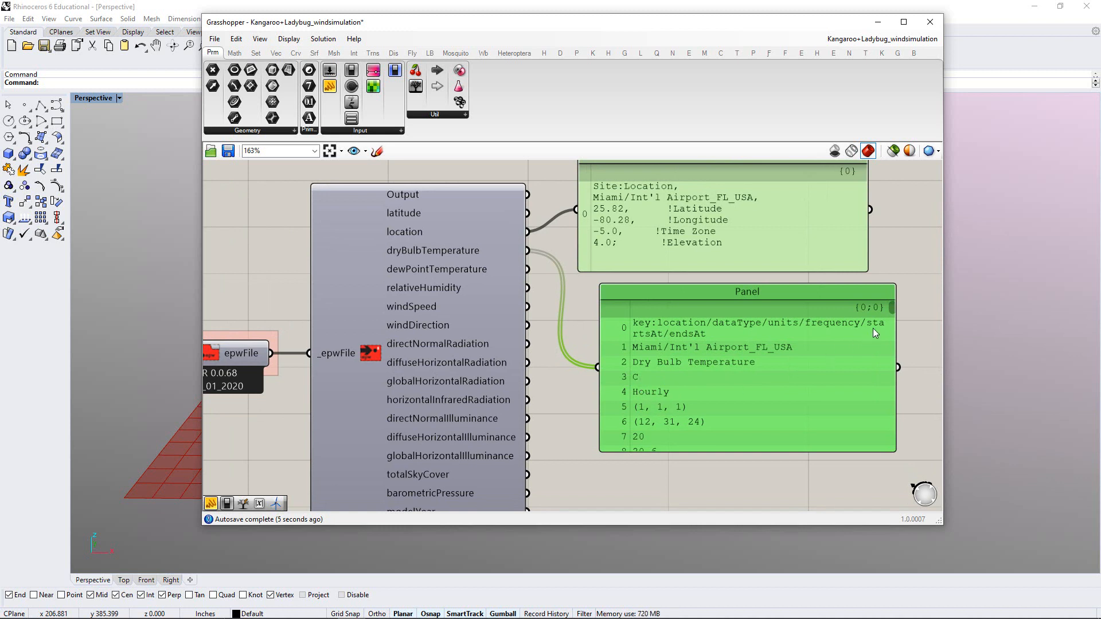
scroll(893, 310, "down", 3)
scroll(893, 311, "up", 3)
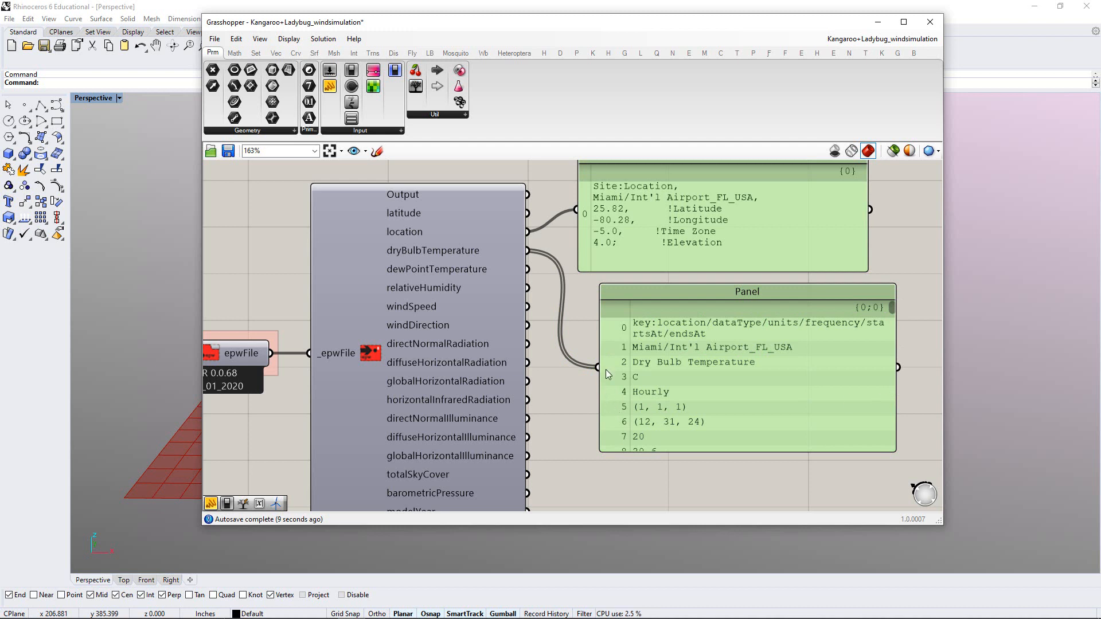
left_click_drag(654, 360, 631, 352)
left_click(565, 395)
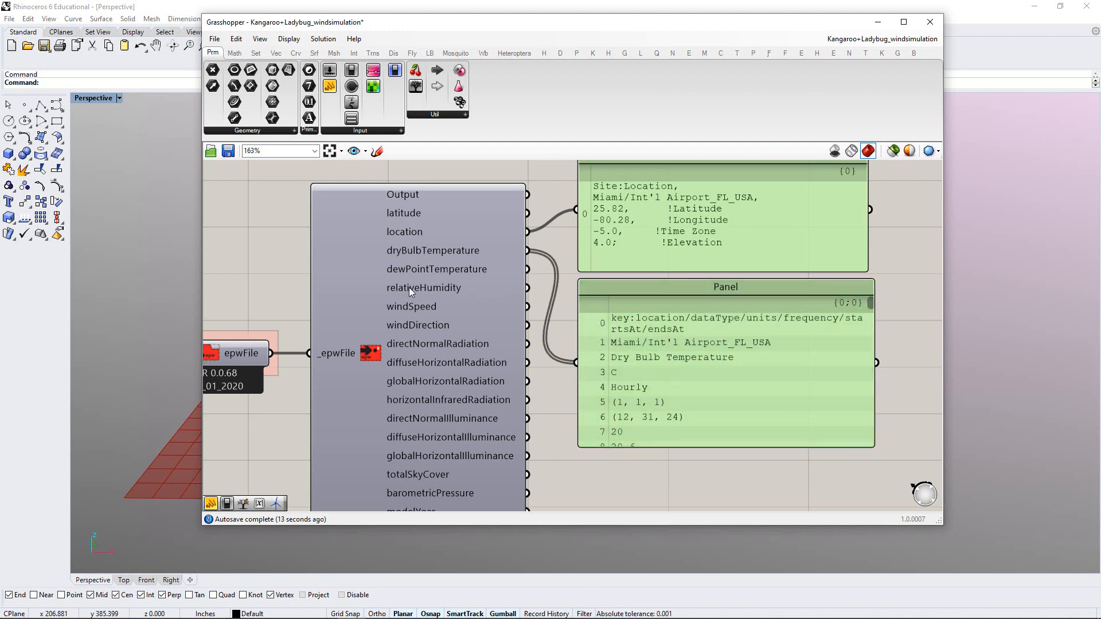
Rewire the second panel to the relativeHumidity output, followed by windSpeed and finally windDirection
left_click_drag(568, 358, 576, 362)
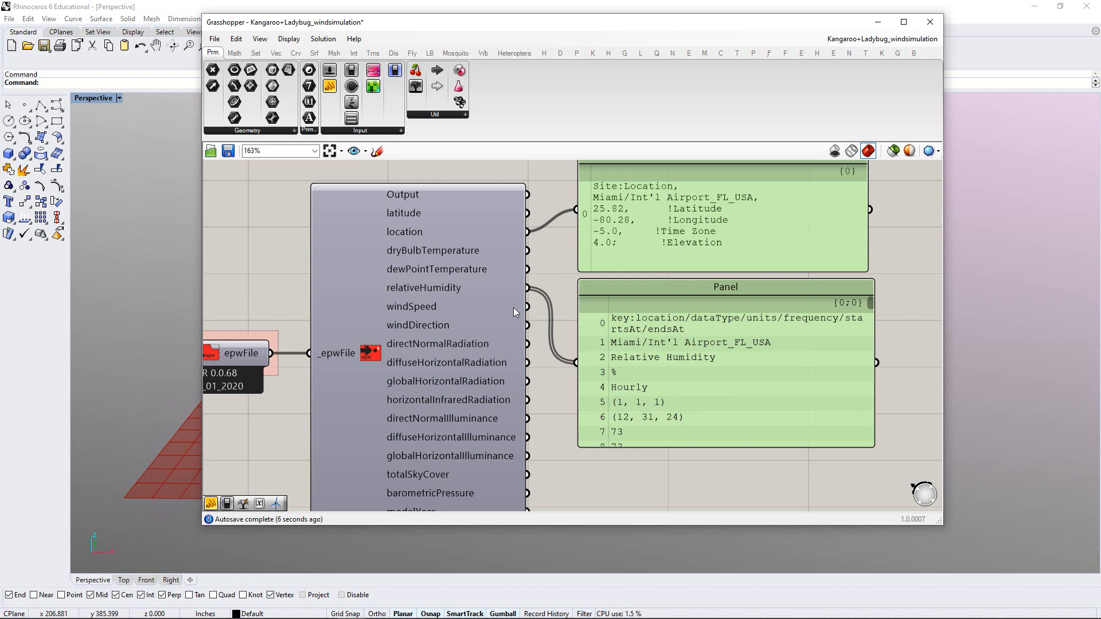
left_click_drag(527, 306, 576, 361)
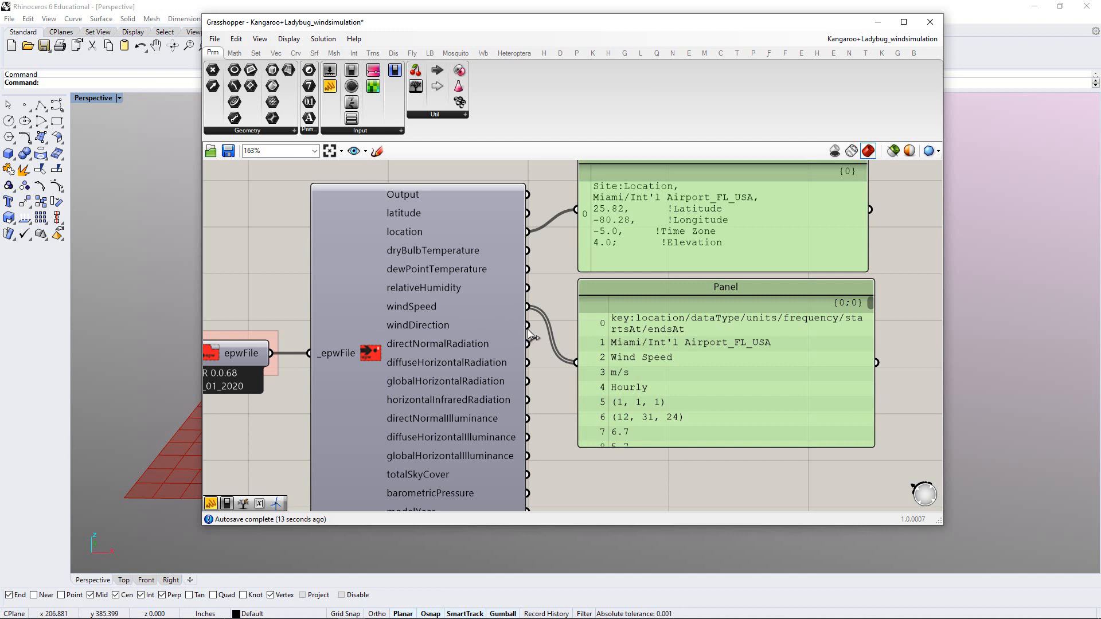
left_click_drag(528, 329, 576, 362)
Enlarge the wind direction panel to show more rows and examine its hourly values
right_click_drag(713, 396, 703, 306)
left_click_drag(755, 356, 765, 459)
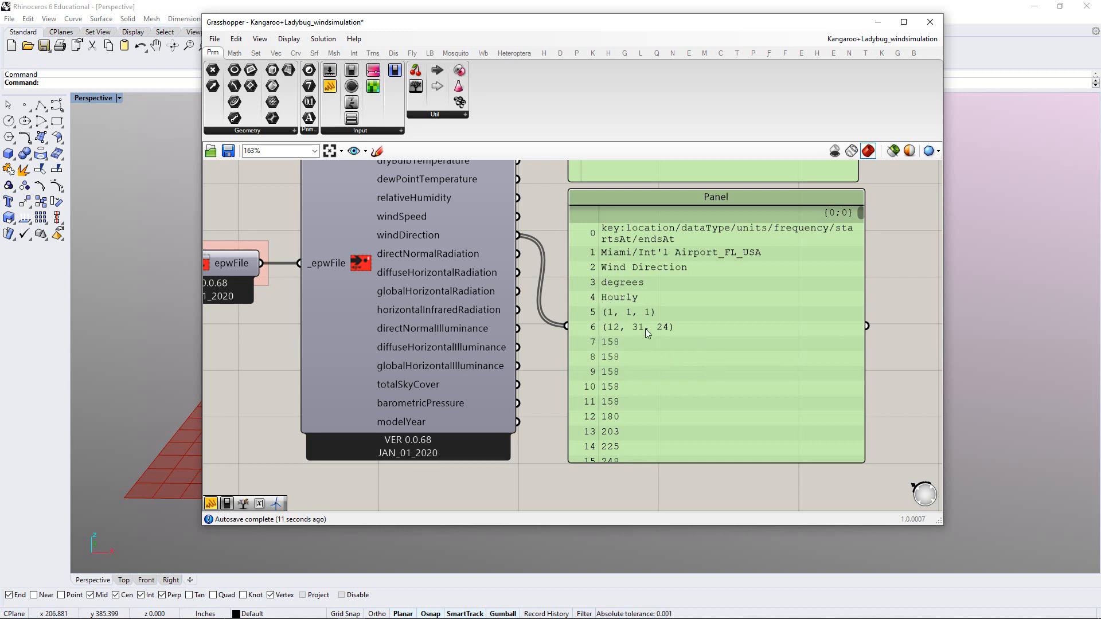
left_click_drag(863, 461, 896, 512)
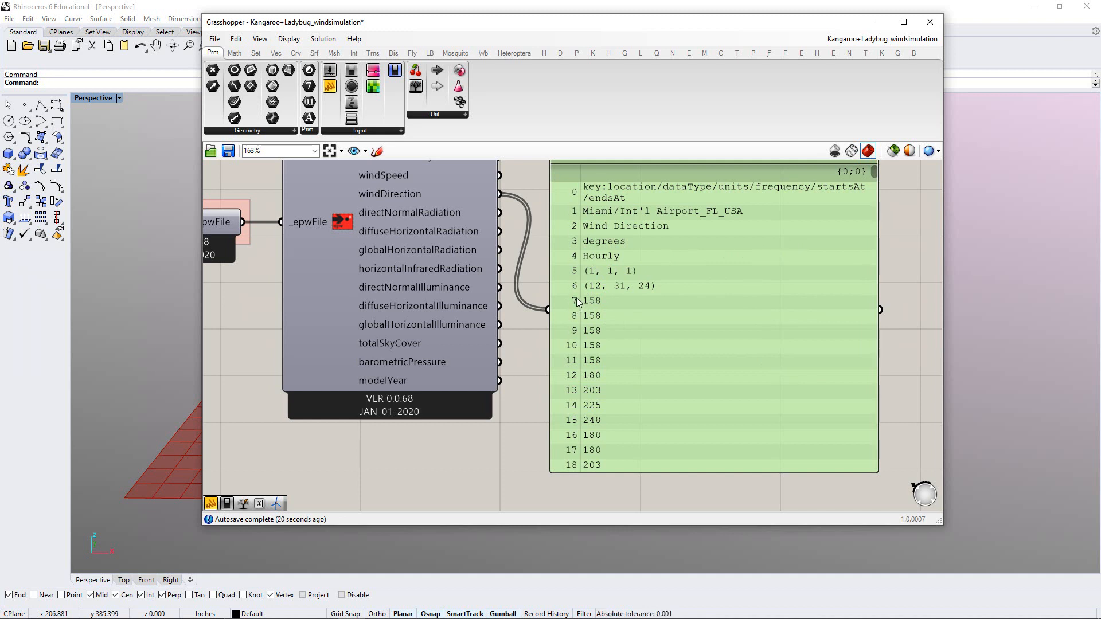
mouse_move(873, 173)
left_mouse_down()
mouse_move(870, 420)
mouse_move(886, 472)
mouse_move(898, 229)
mouse_move(877, 170)
left_mouse_up()
right_click_drag(584, 302, 591, 355)
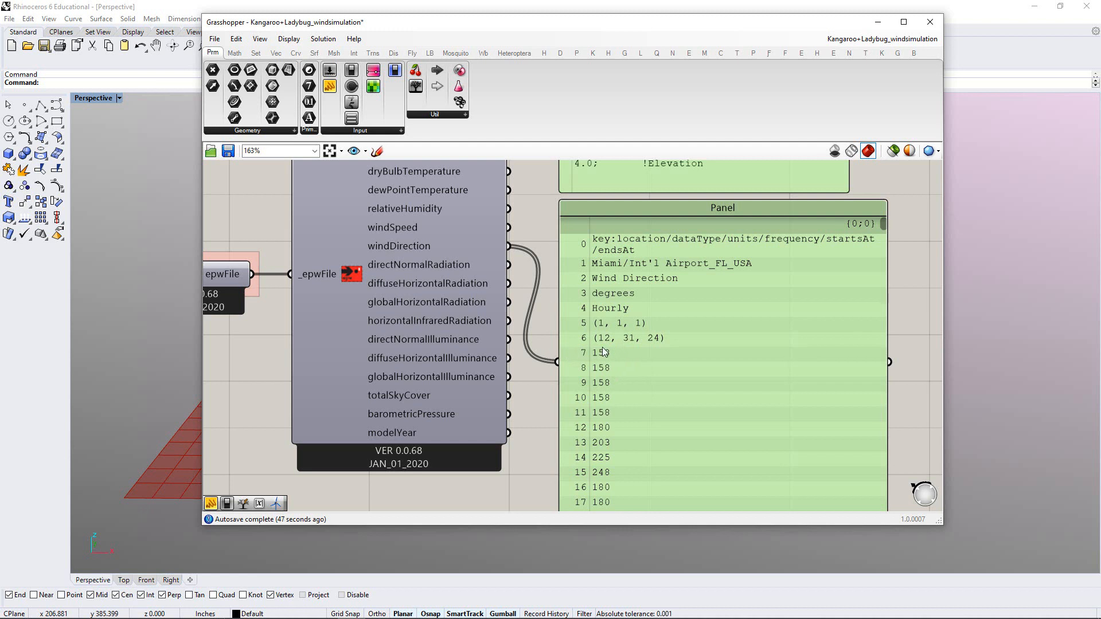
Move the wind direction panel farther from the EPW import component, leaving free space between them
right_click_drag(663, 295, 615, 357)
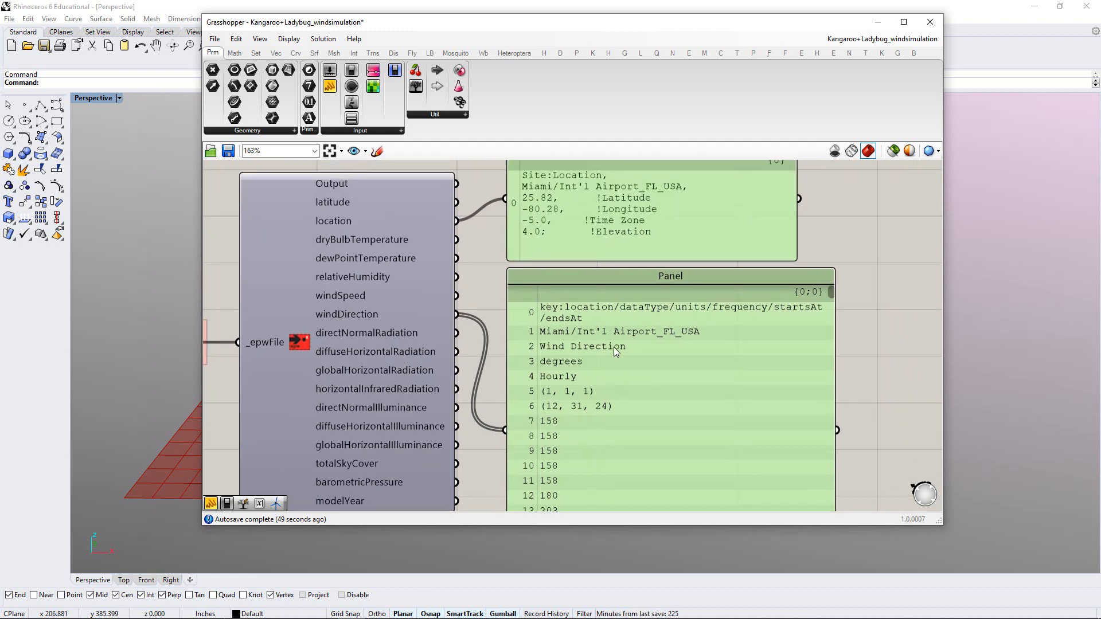
left_click_drag(619, 324, 764, 328)
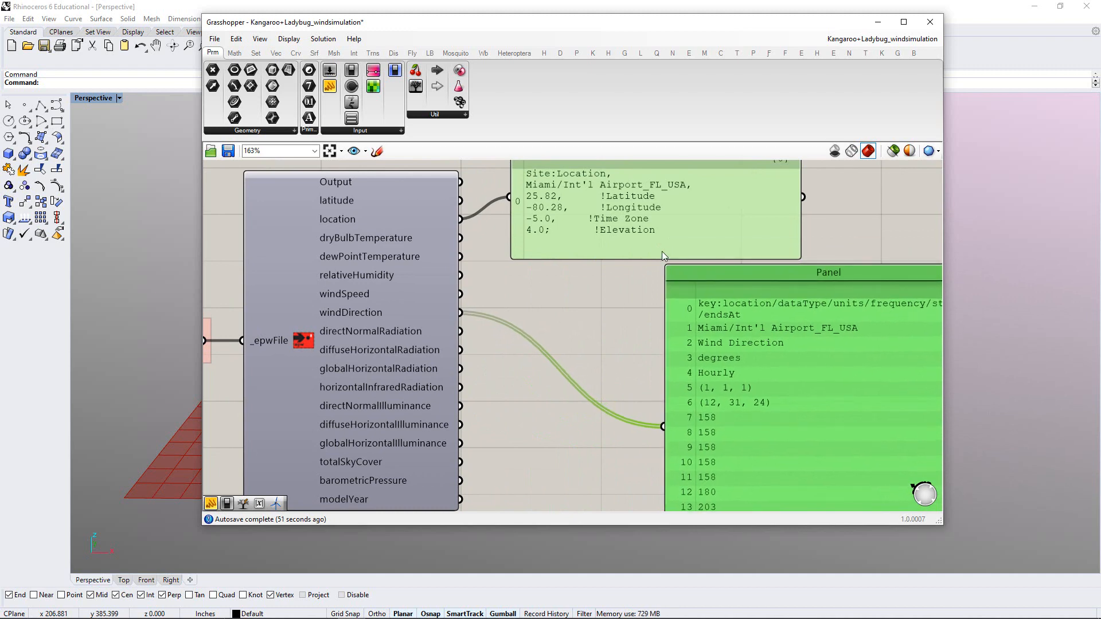
left_click_drag(662, 251, 682, 233)
left_click(621, 313)
right_click_drag(656, 359, 603, 296)
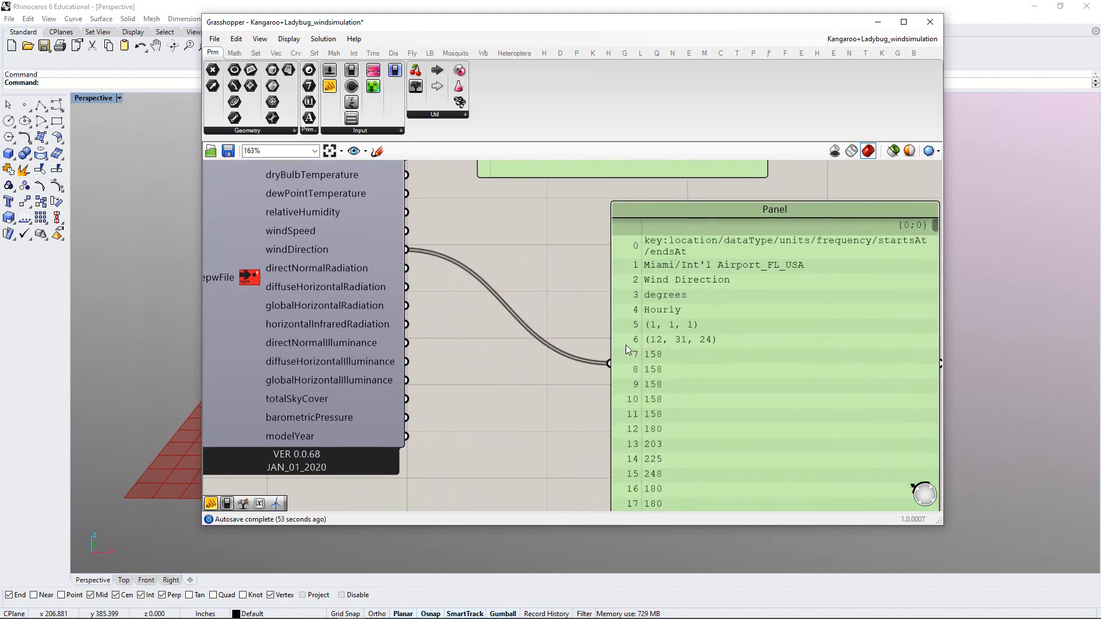
left_click_drag(626, 346, 634, 344)
left_click(570, 348)
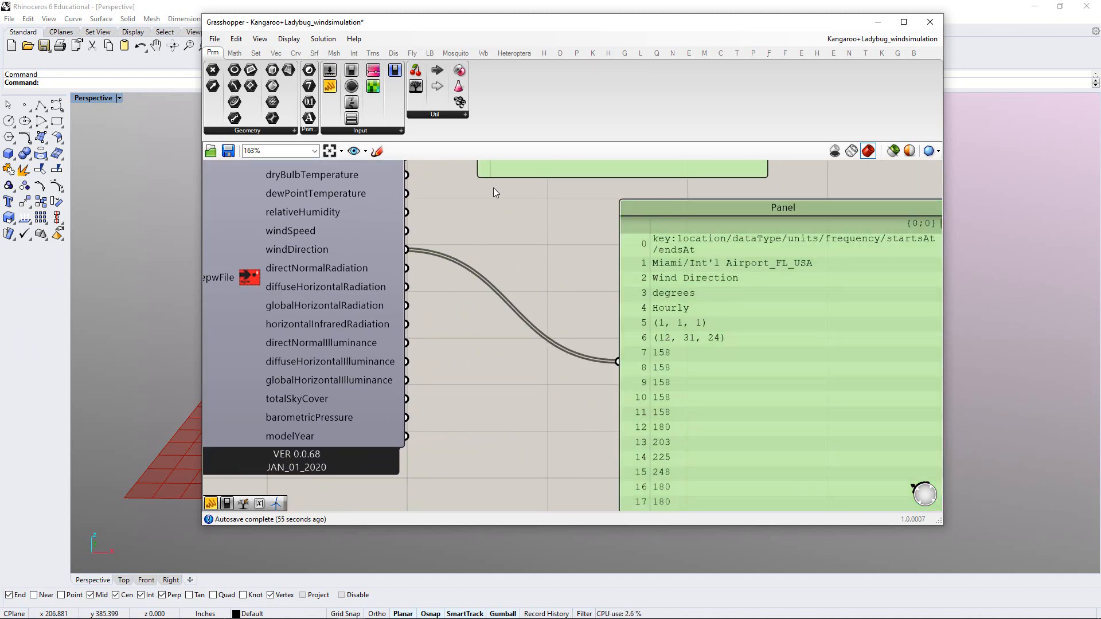
Add a Split List component between the EPW importer and the panel, and connect windDirection to its List input
left_click(255, 53)
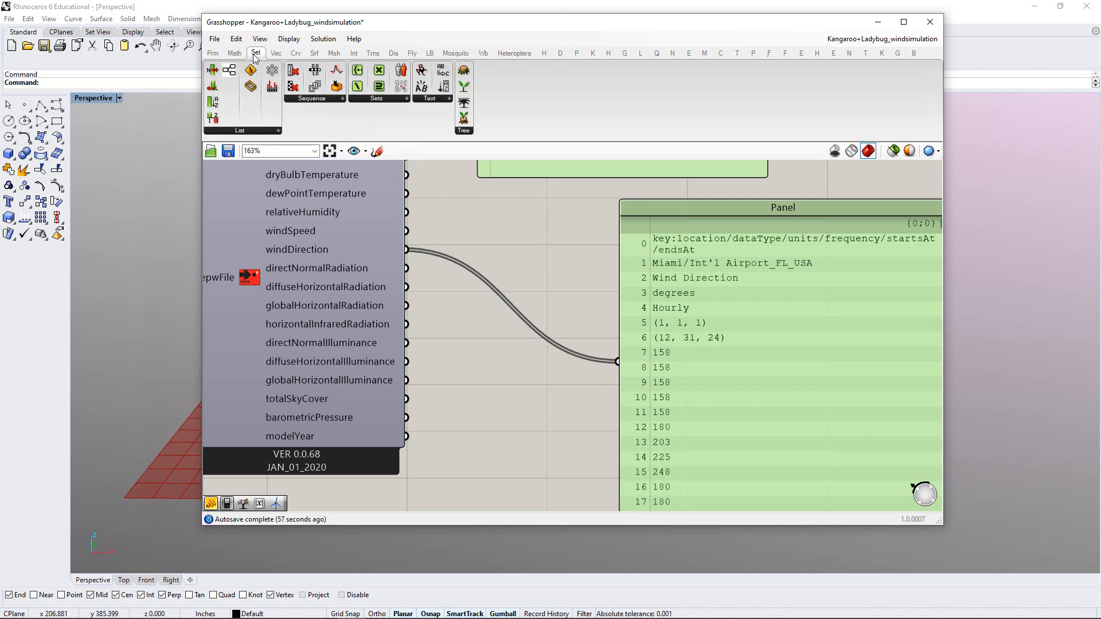
left_click(253, 131)
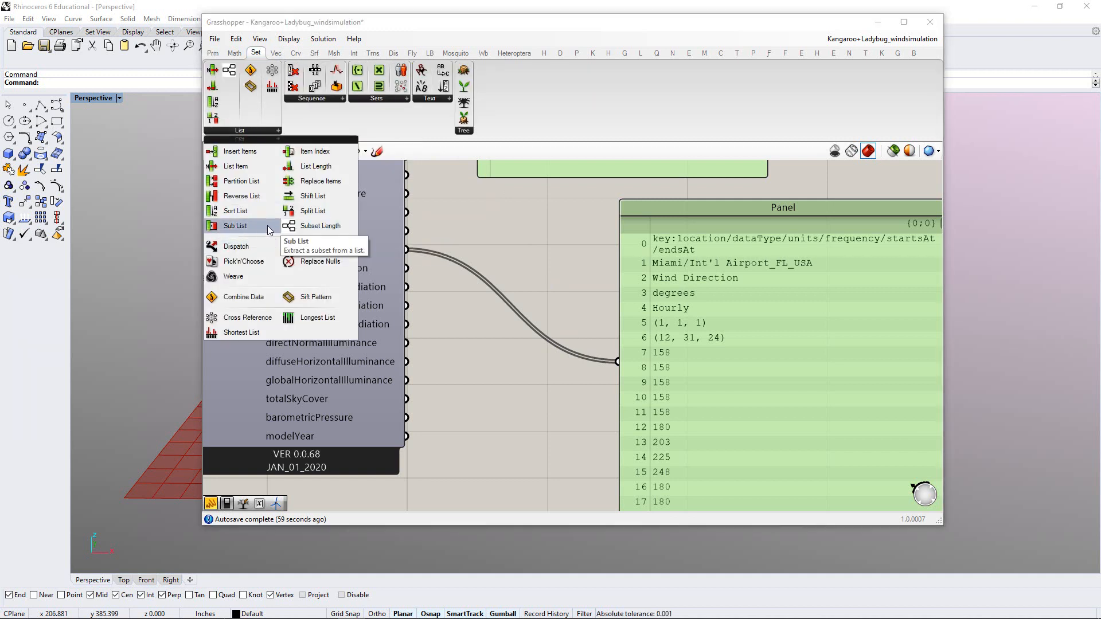
left_click_drag(313, 211, 566, 245)
left_click_drag(699, 256, 729, 287)
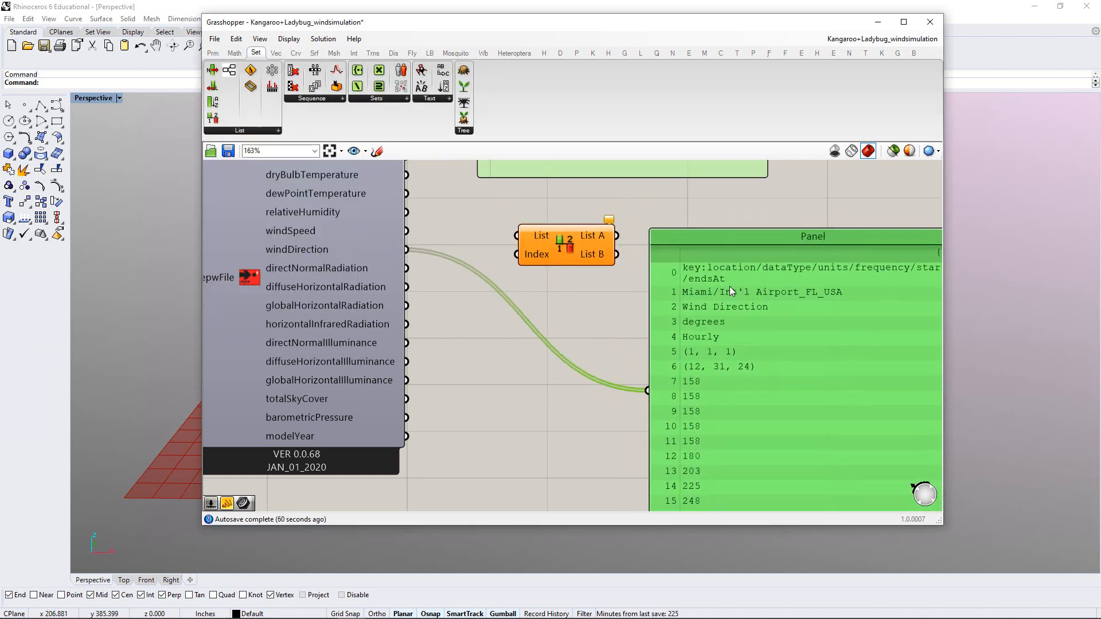
left_click_drag(406, 250, 505, 232)
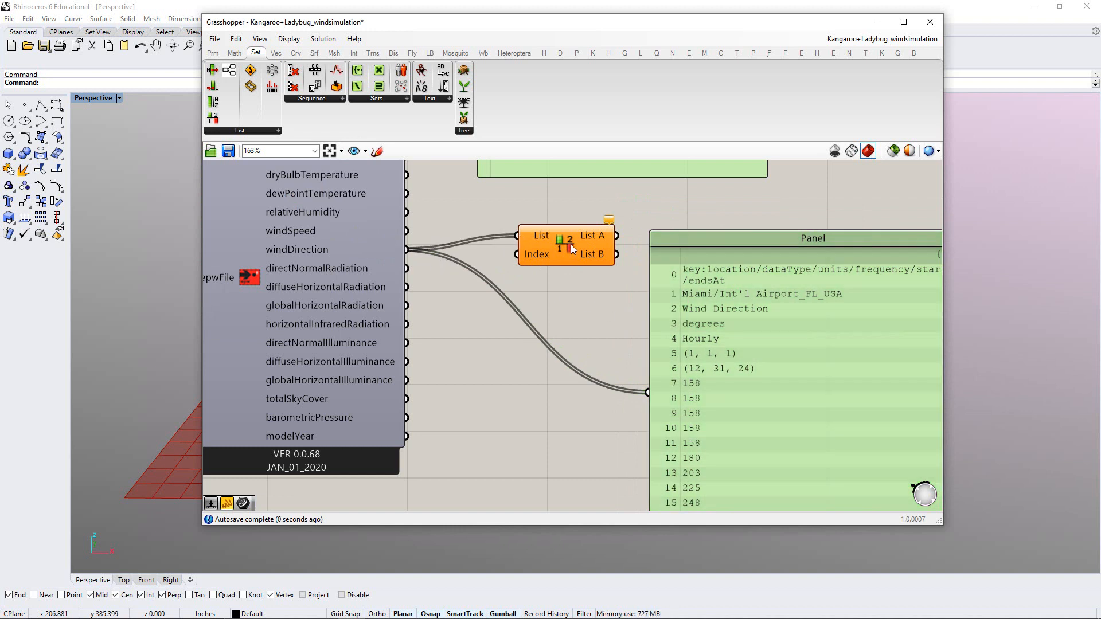
left_click_drag(570, 244, 599, 241)
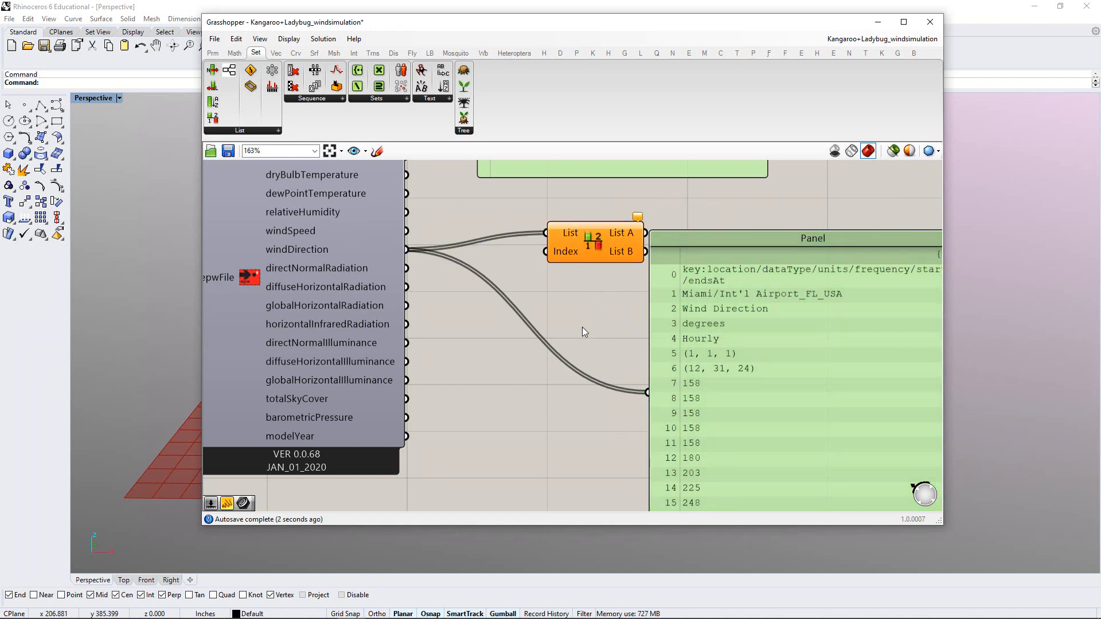
Create a Panel containing 7, connect it to the Split List's Index input, and move the large output panel farther away
double_click(511, 275)
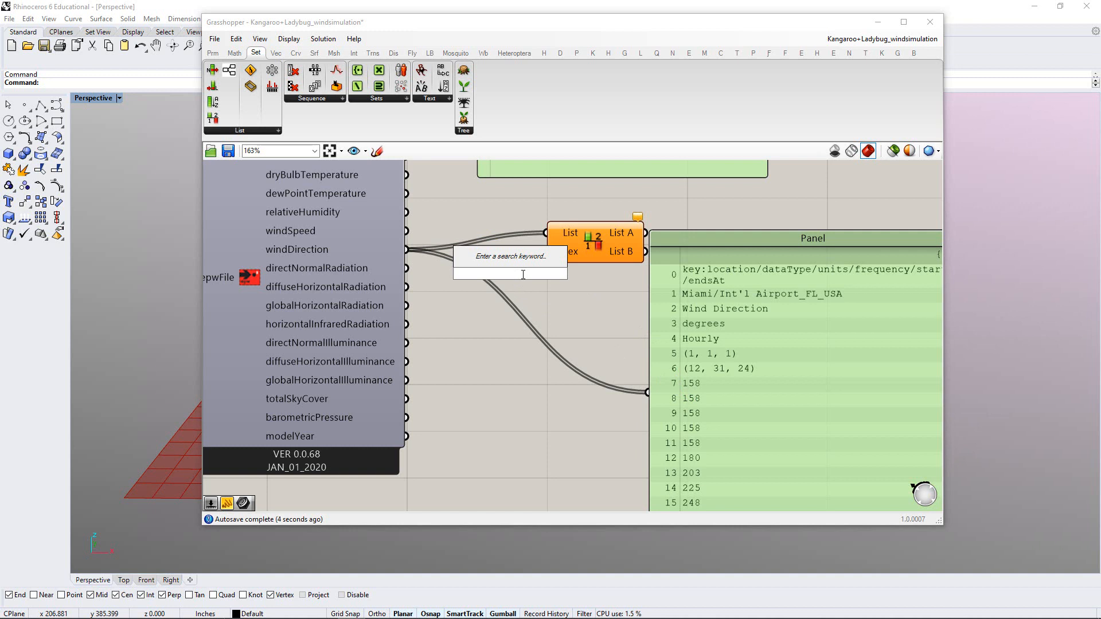
type("\"7")
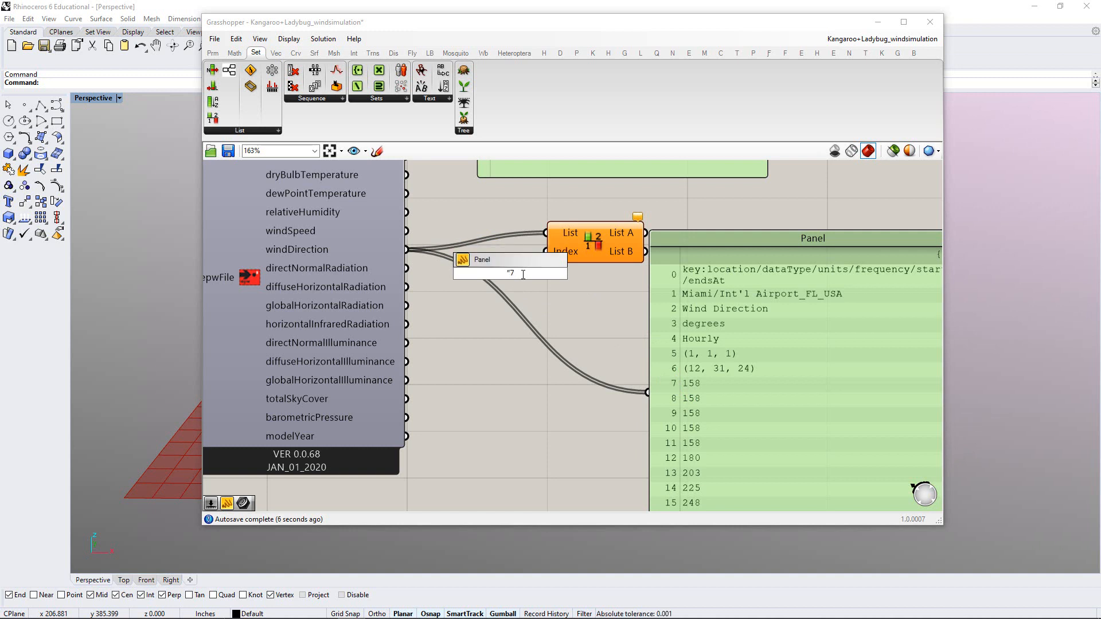
key("Return")
left_click_drag(526, 275, 505, 249)
left_click_drag(666, 313, 718, 287)
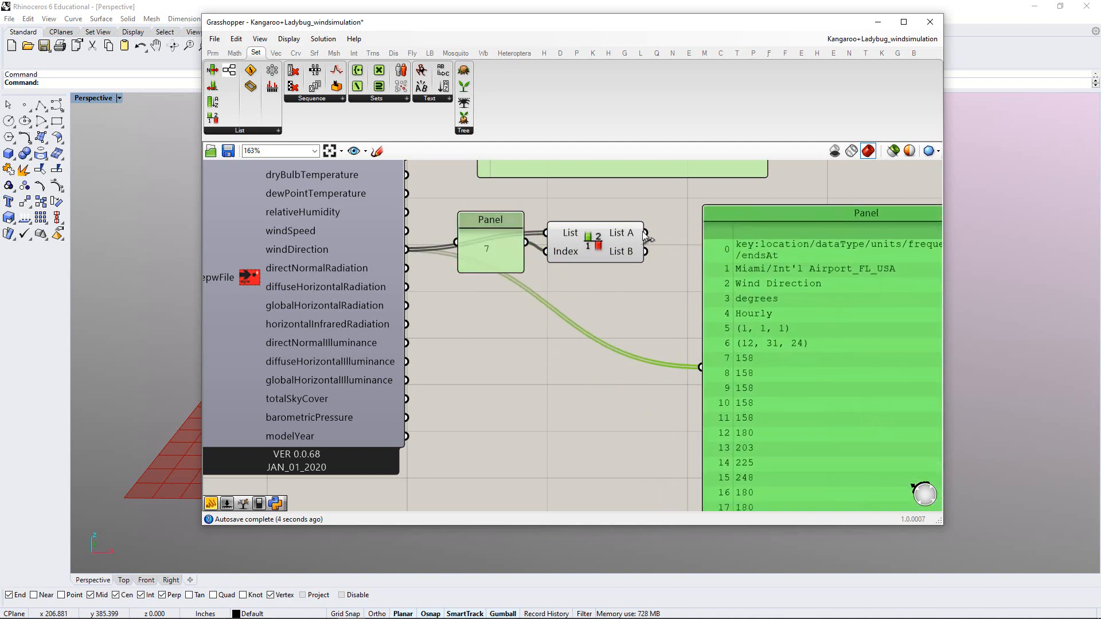
Connect the large panel to the Split List's List A output, and replace that connection with List B
left_click_drag(645, 233, 704, 365)
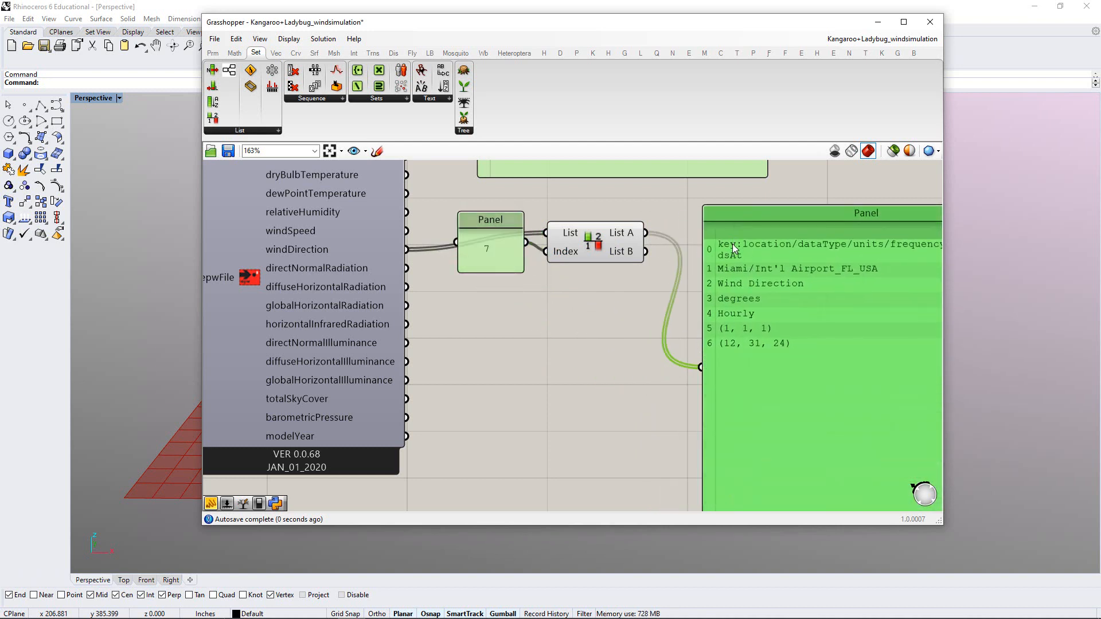
left_click_drag(645, 251, 692, 370)
left_click(673, 339)
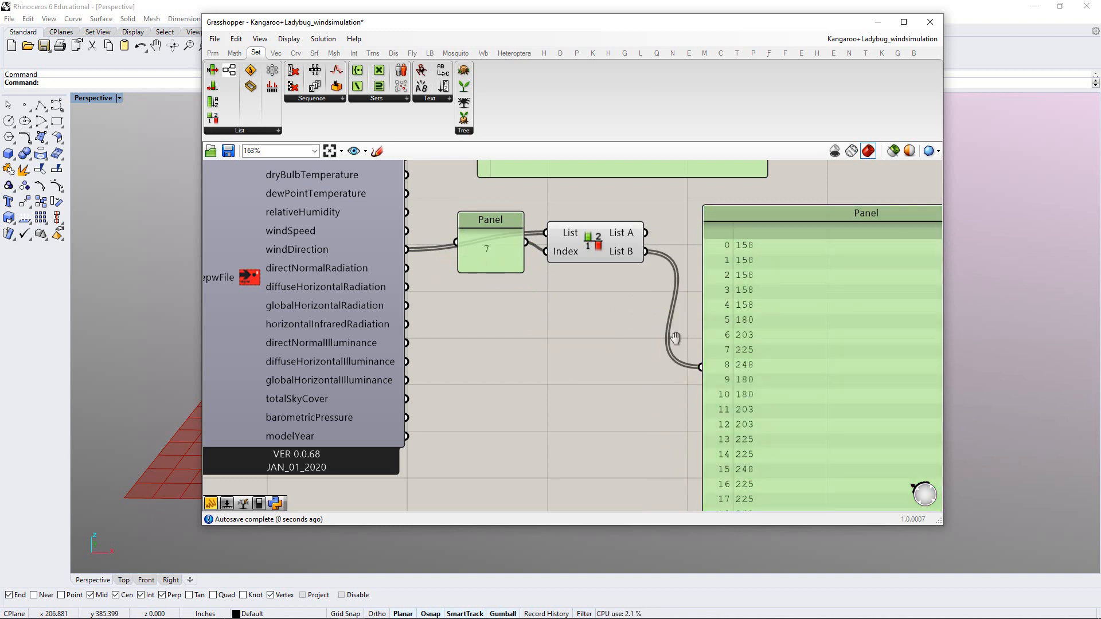
Shrink the index panel containing 7 and place it beside the Split List, below the windDirection wire
right_click_drag(673, 339, 592, 332)
mouse_move(418, 258)
left_mouse_down()
mouse_move(420, 291)
mouse_move(436, 291)
mouse_move(416, 274)
left_mouse_up()
left_click(436, 310)
left_click_drag(468, 318, 577, 311)
right_click_drag(491, 283, 504, 294)
Group the Split List with its index panel and name the group "ONLY DISPLAYING DATA"
left_click_drag(546, 315, 391, 206)
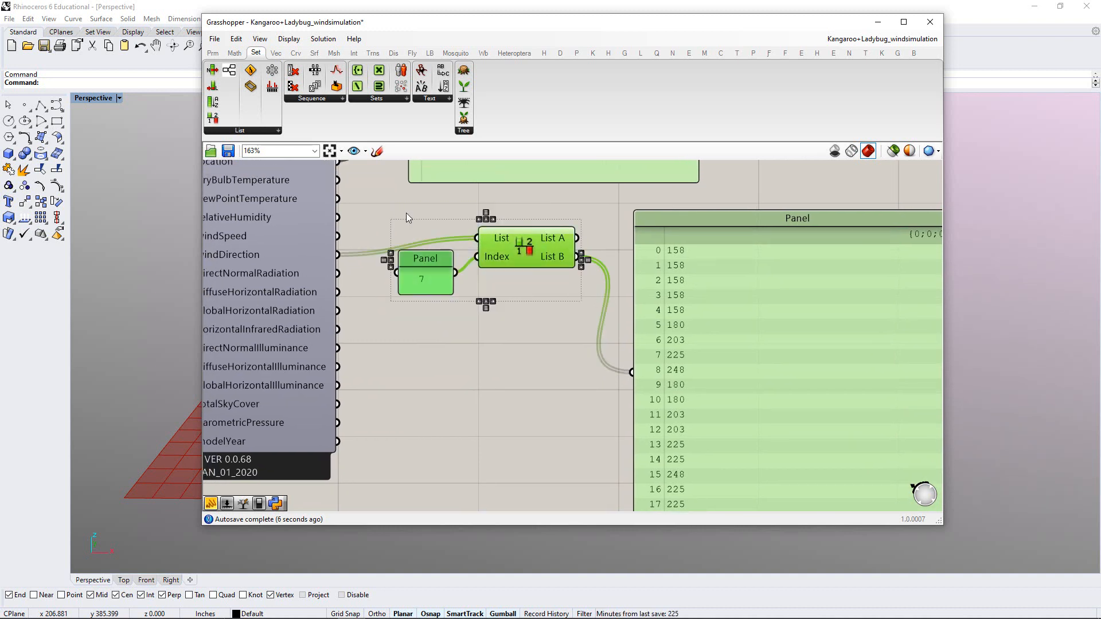
key("ctrl+g")
left_click(467, 346)
right_click(502, 293)
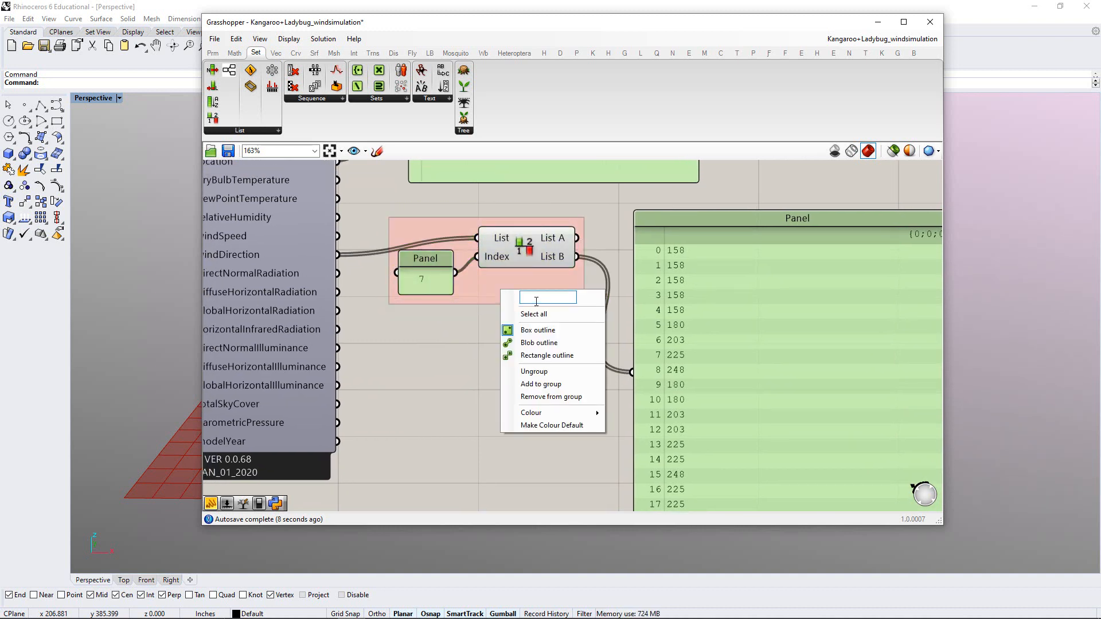
type("O")
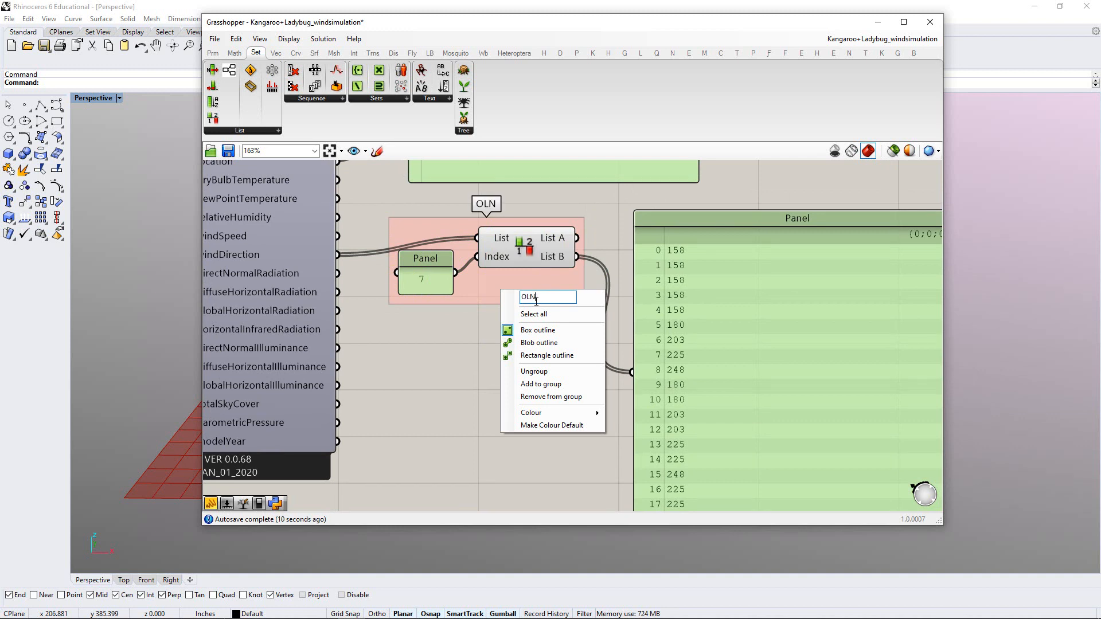
type("NLY DI")
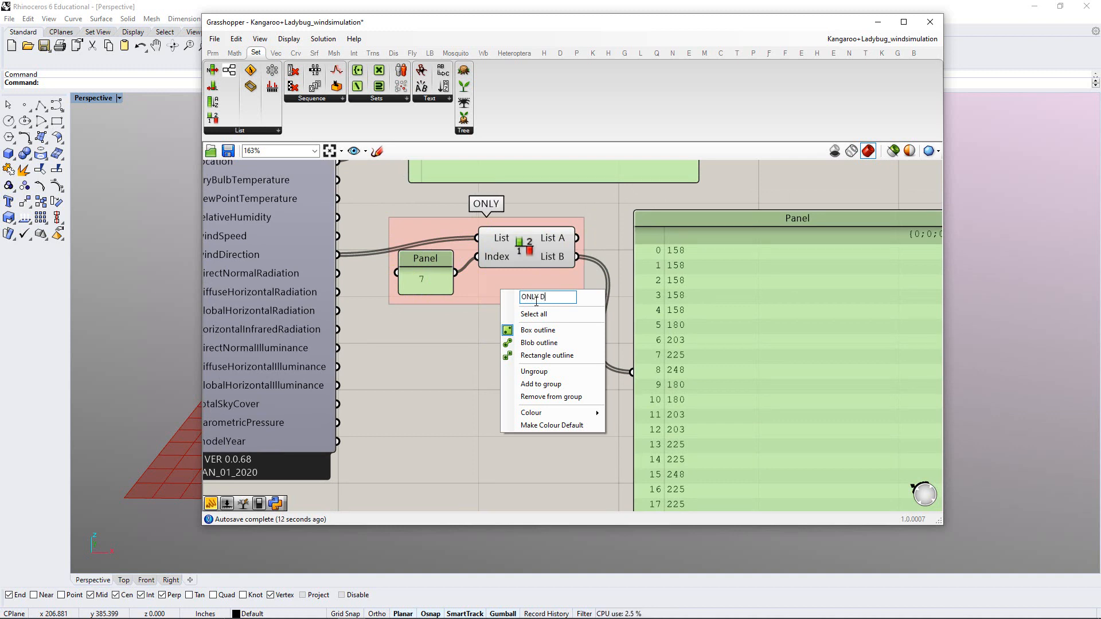
type("SPLAYING")
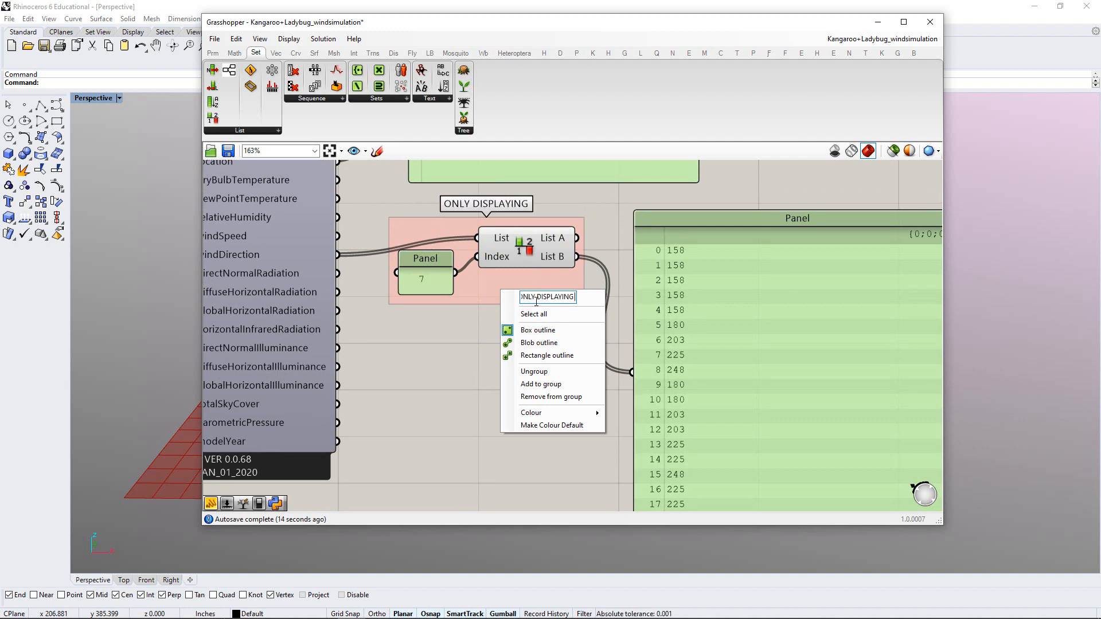
type(" DATA")
key("Return")
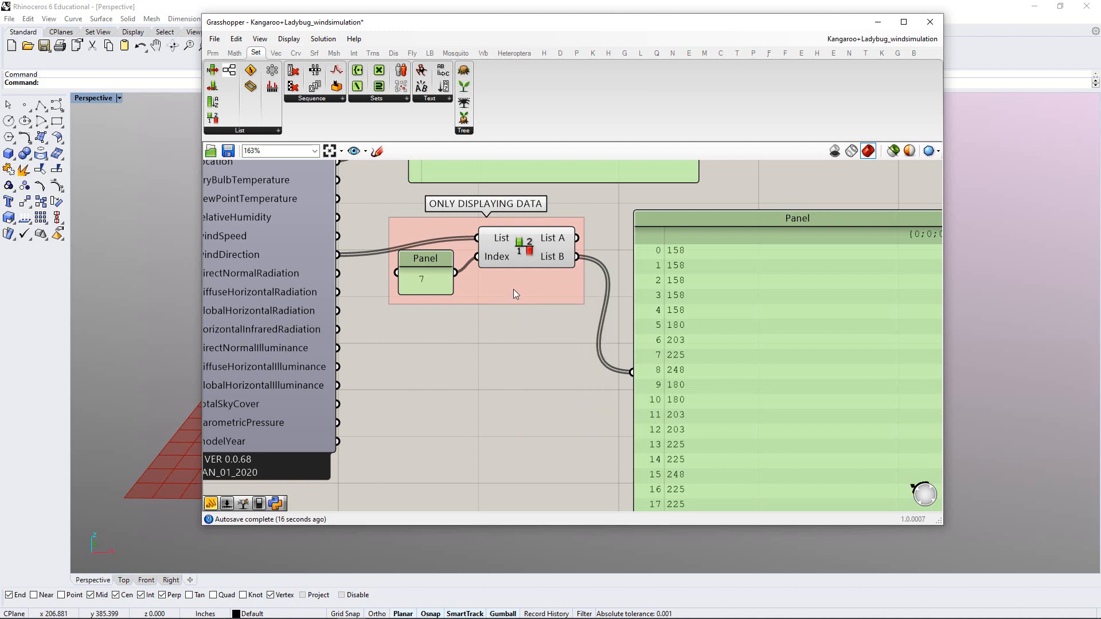
left_click_drag(514, 289, 512, 303)
left_click(607, 335)
right_click_drag(607, 335, 555, 310)
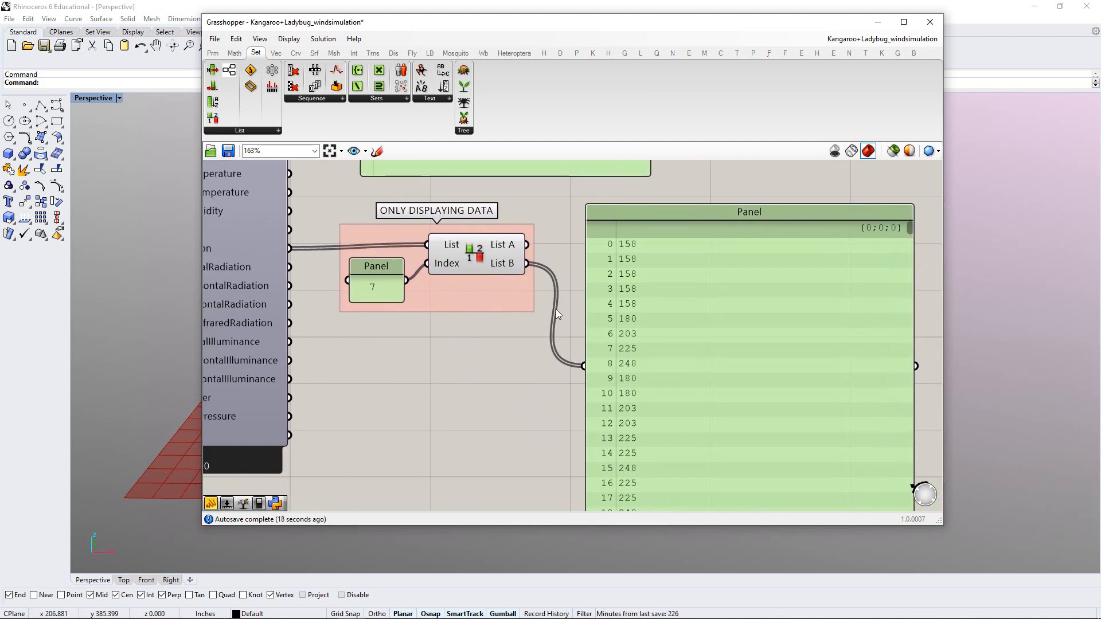
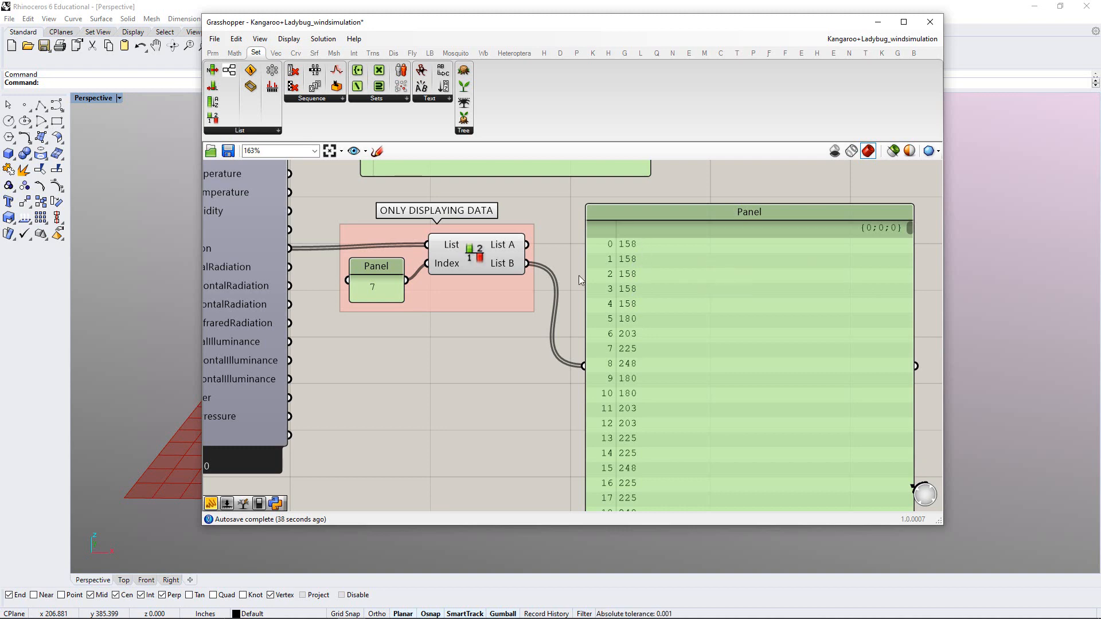
Examine the split wind direction values and move their panel farther from the ONLY DISPLAYING DATA group
scroll(680, 299, "down", 3)
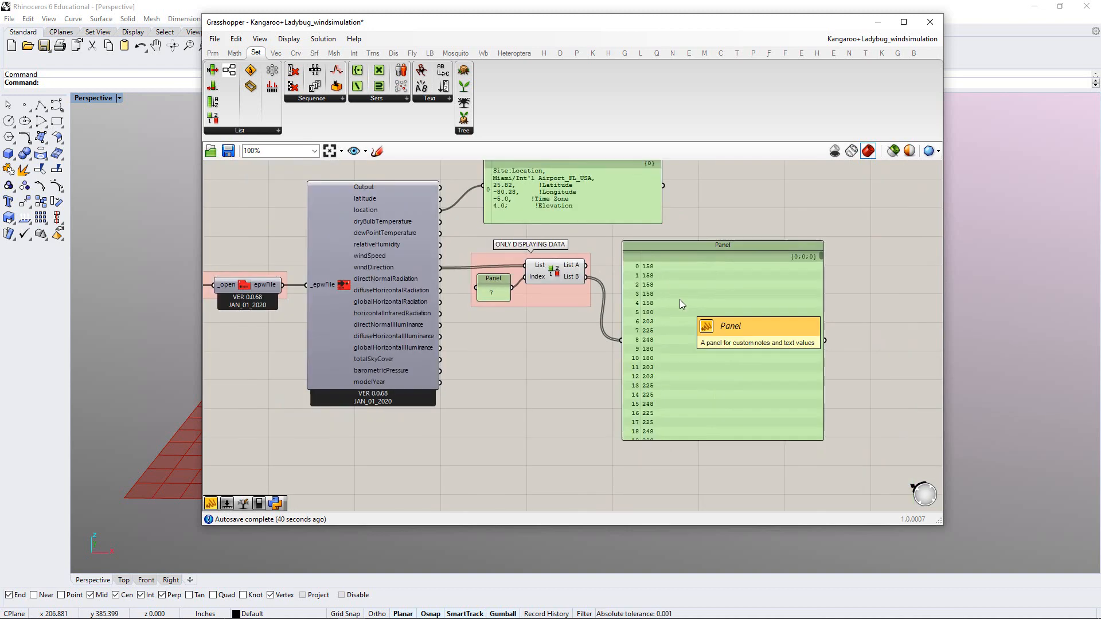
scroll(680, 302, "up", 3)
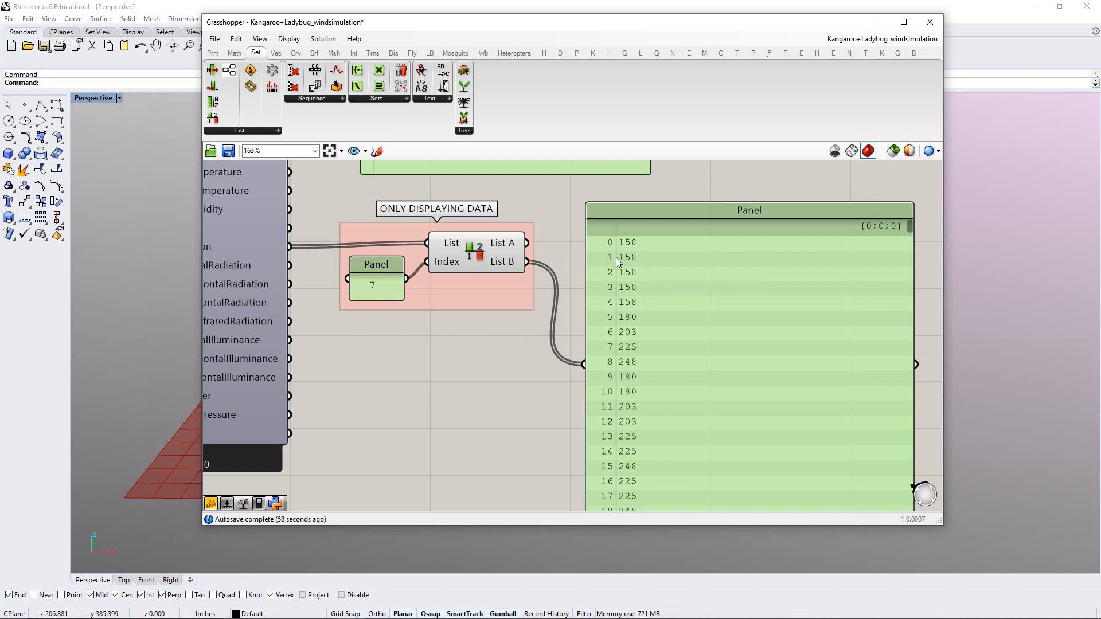
right_click_drag(707, 321, 692, 290)
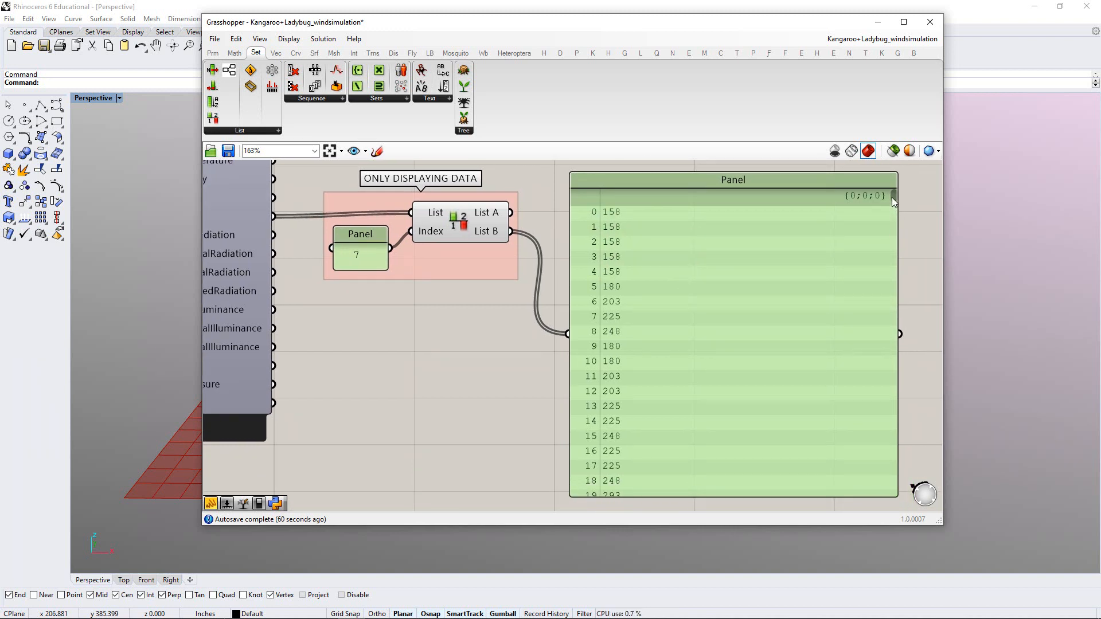
left_click_drag(892, 197, 893, 195)
right_click_drag(615, 270, 625, 286)
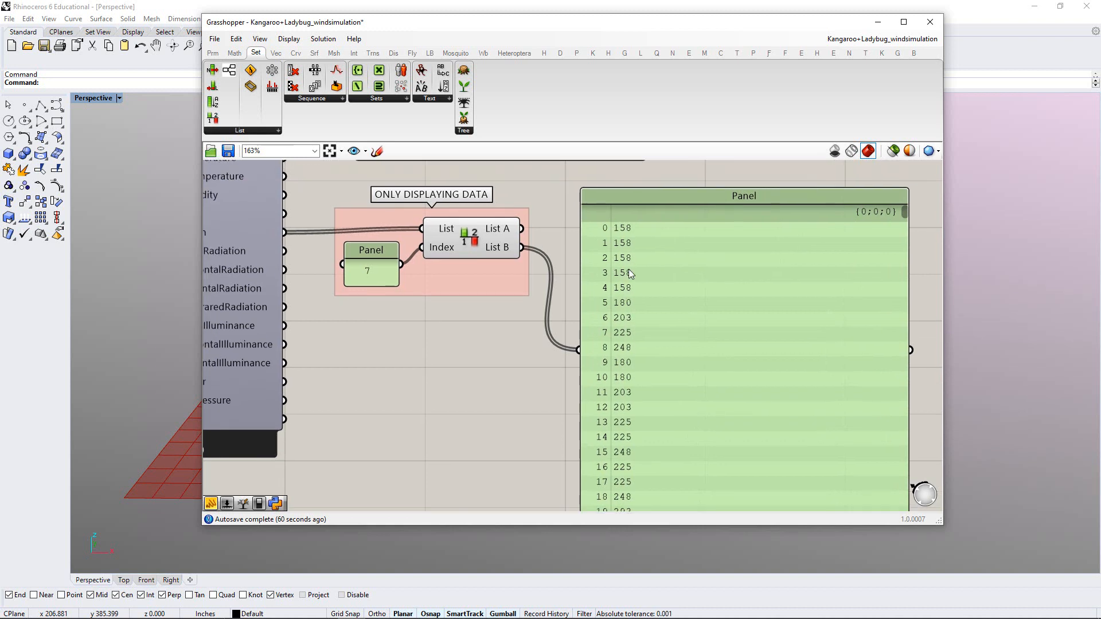
left_click_drag(631, 272, 686, 265)
left_click(570, 360)
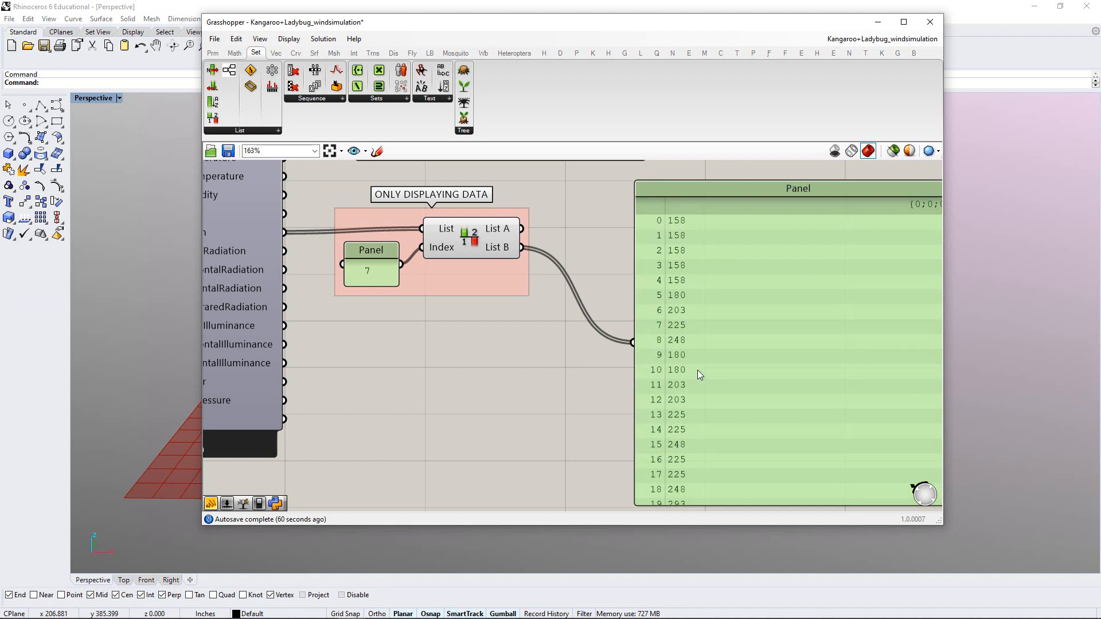
right_click_drag(618, 280, 579, 302)
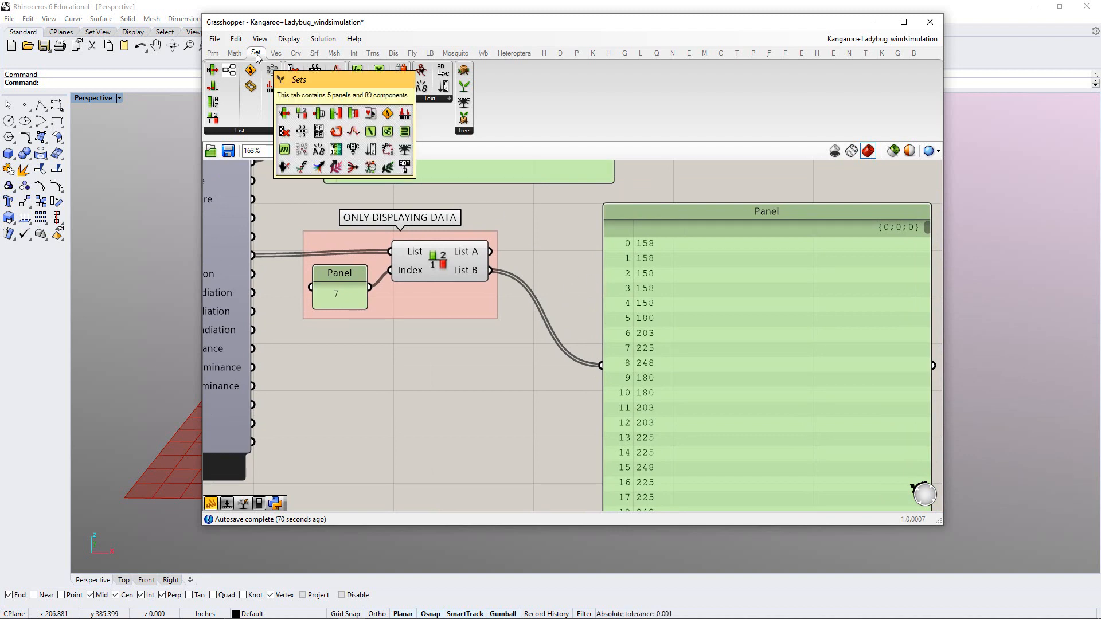
Add the Subset Length component beside the split group and move the wind direction panel below it
left_click(253, 132)
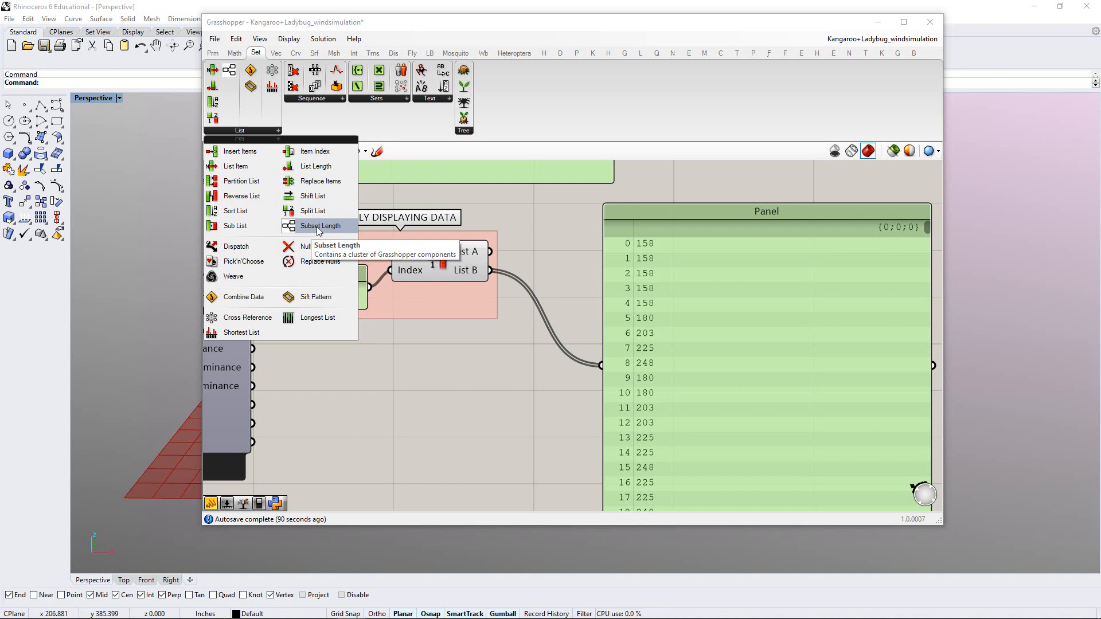
left_click(315, 228)
left_click(633, 231)
left_click(669, 278)
left_click_drag(669, 277, 679, 370)
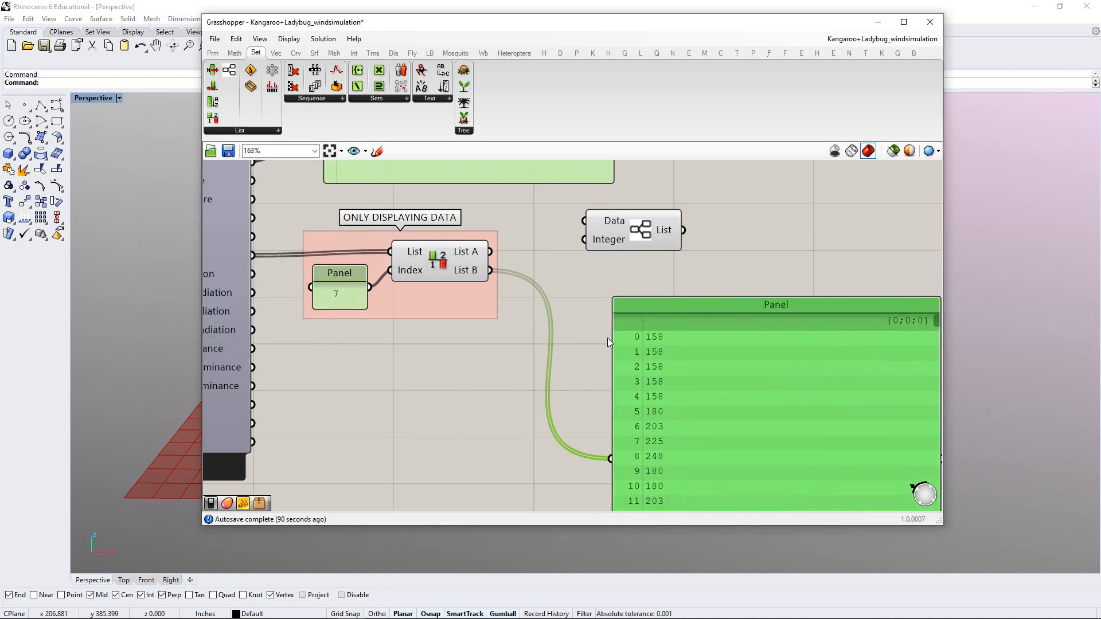
left_click(607, 338)
Open the Subset Length cluster to examine its internal components, and return to the main definition with Save & Close
mouse_move(634, 236)
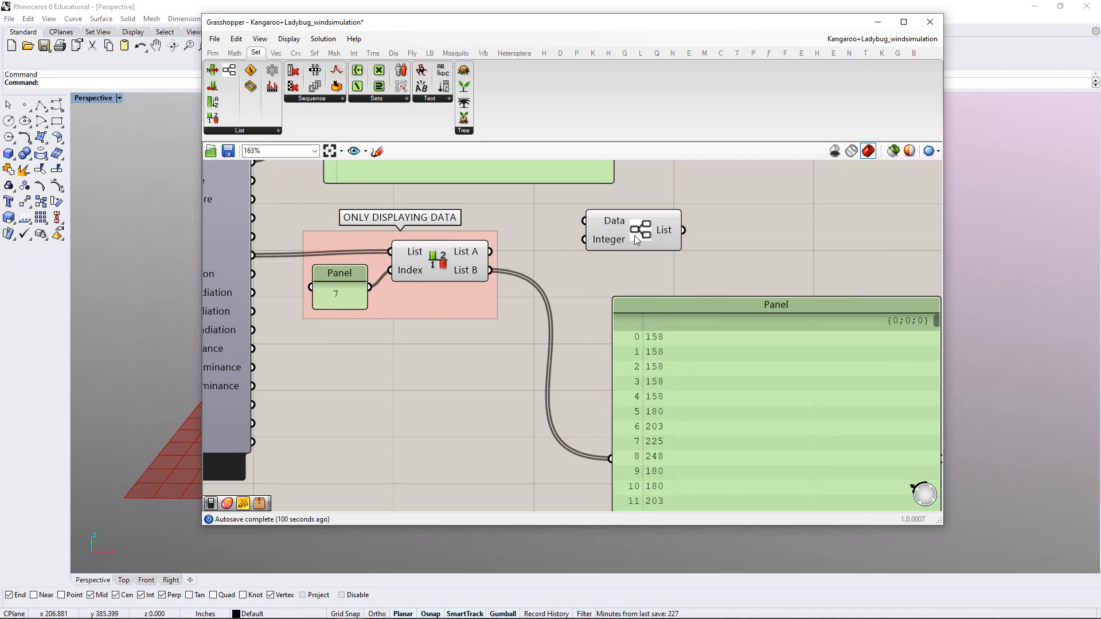
double_click(638, 235)
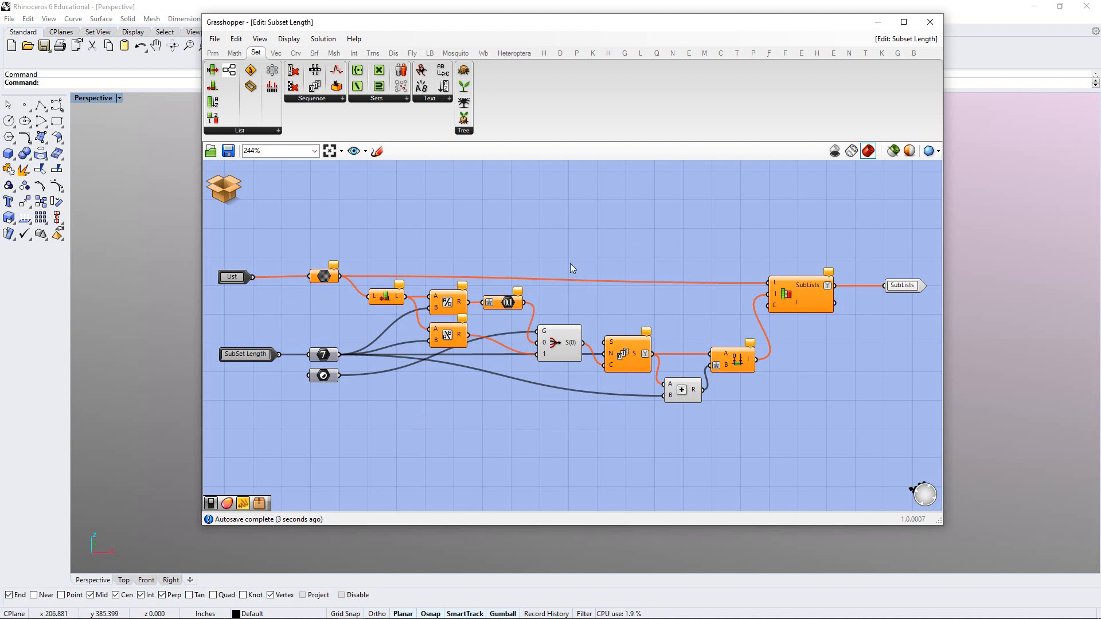
left_click(225, 184)
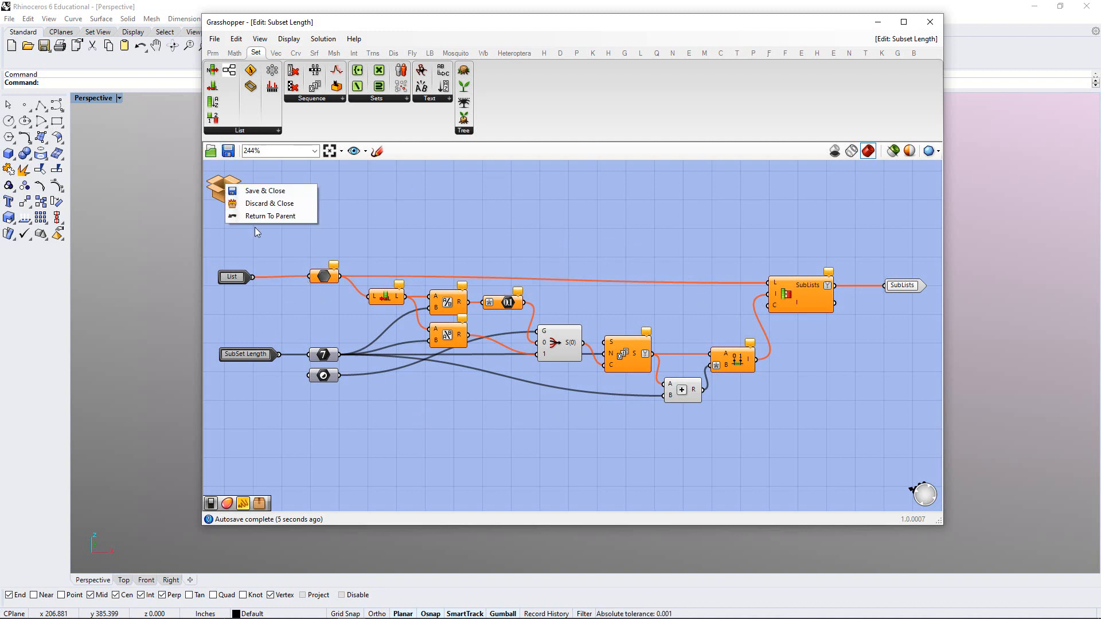
left_click(248, 192)
left_click(503, 349)
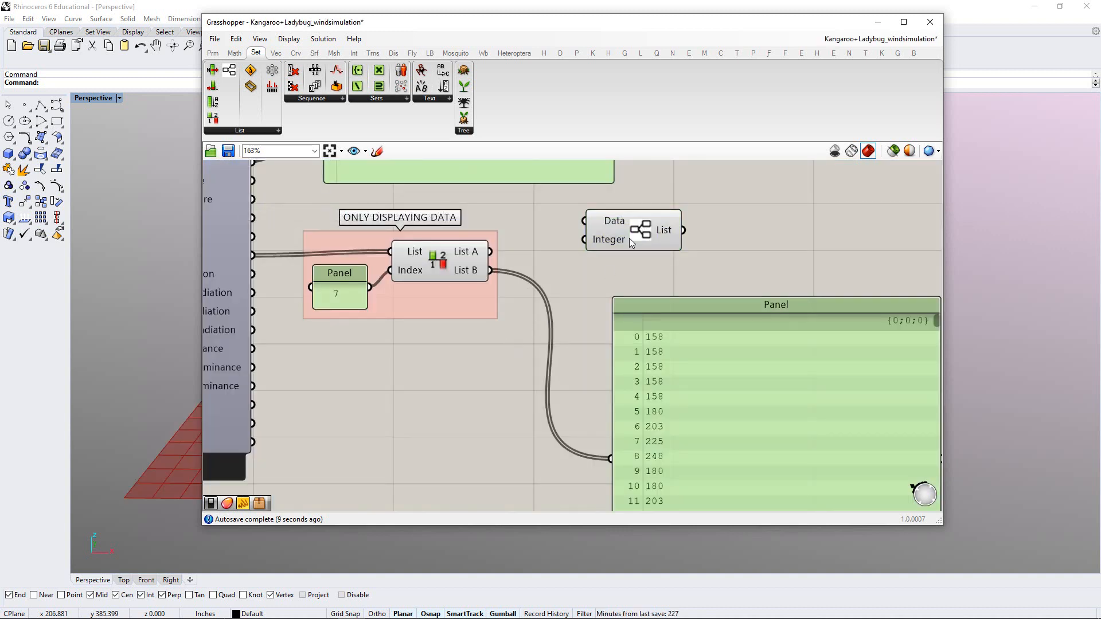
left_click_drag(639, 236, 638, 238)
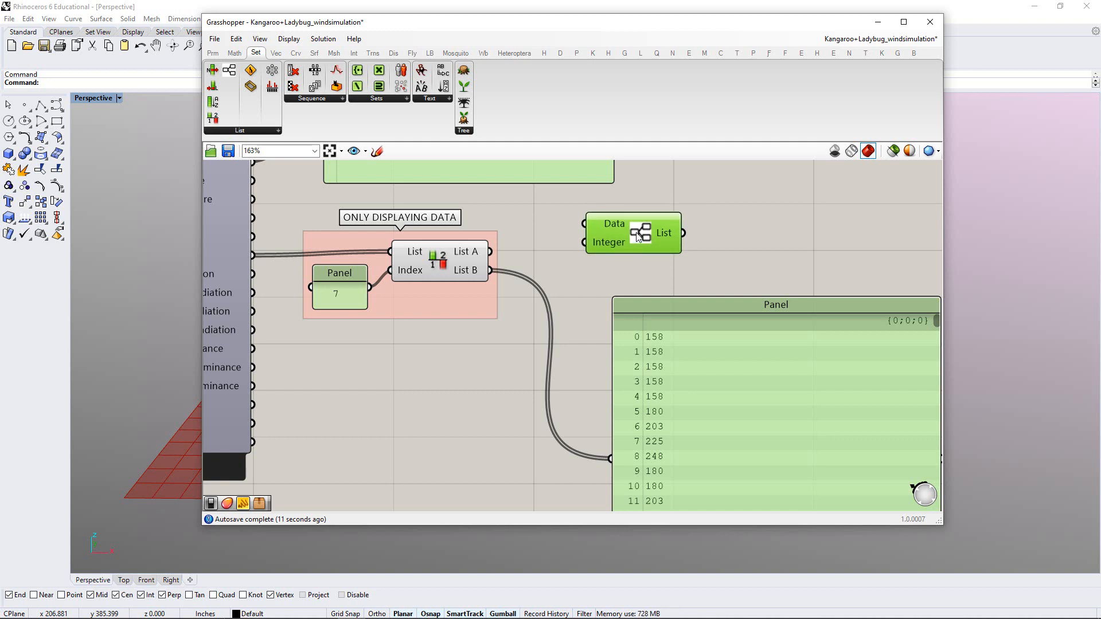
Connect the Split List's List B output to the Subset Length Data input and move the wind direction panel clear of the component
left_click(247, 131)
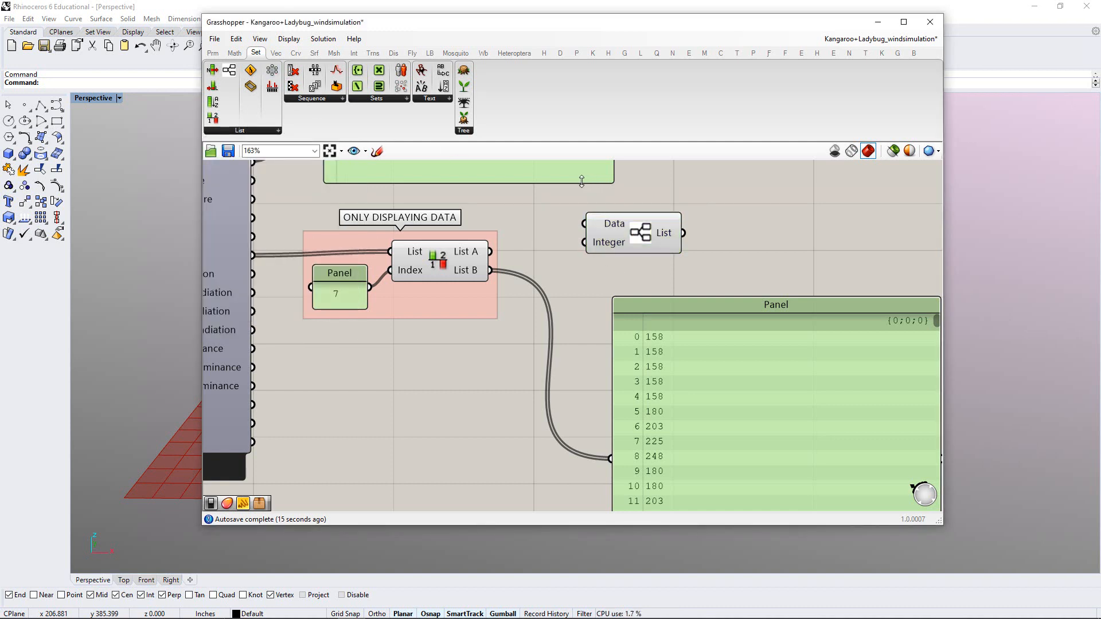
mouse_move(640, 237)
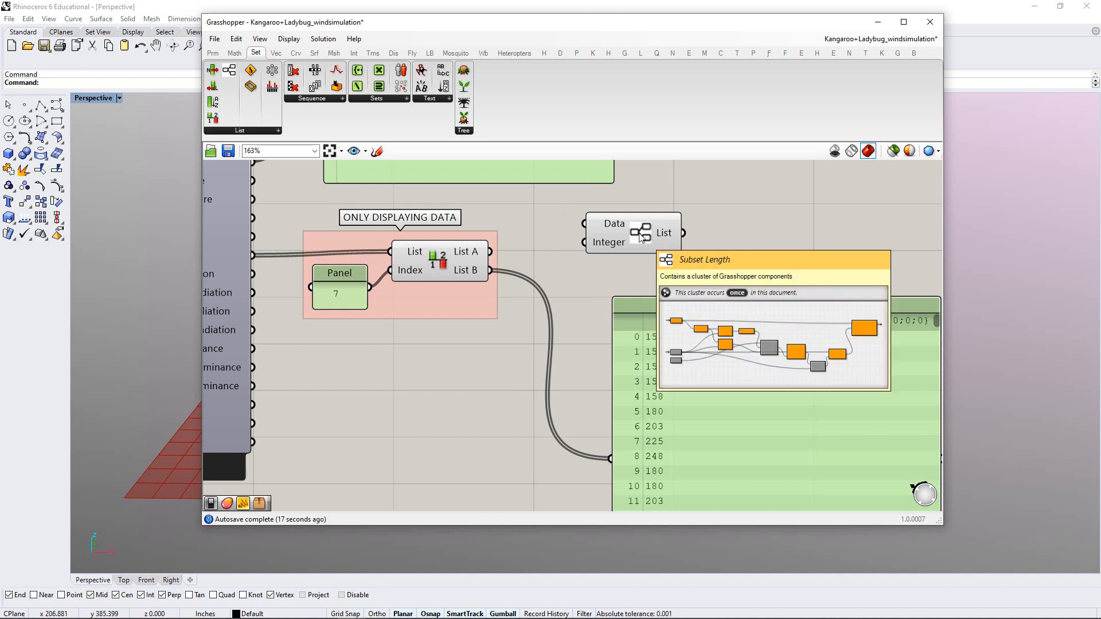
left_click_drag(622, 243, 640, 249)
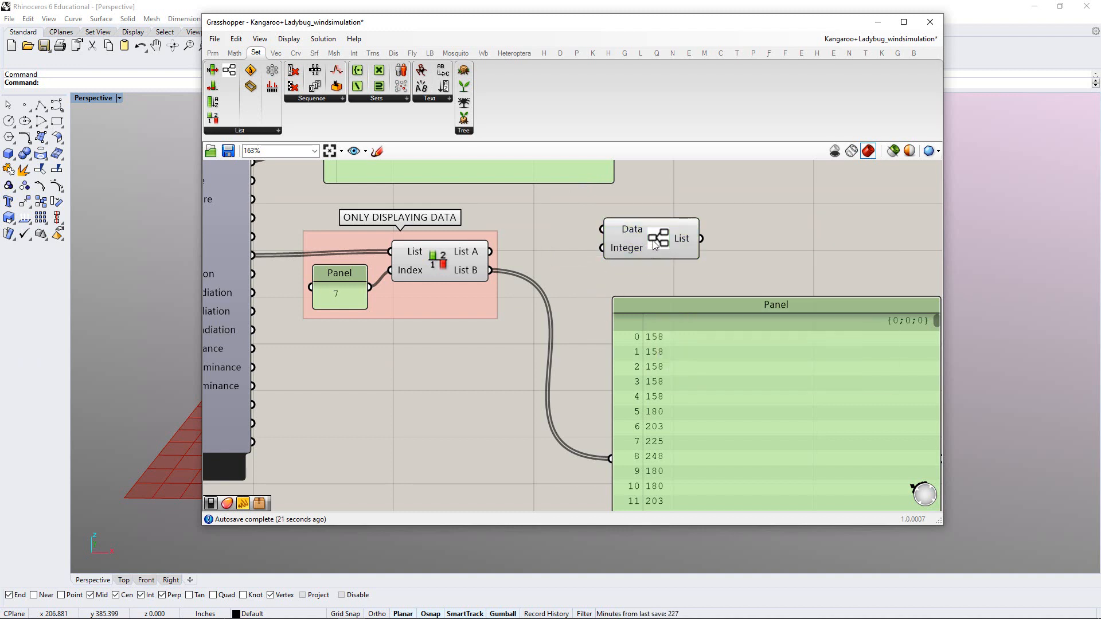
mouse_move(656, 245)
left_click_drag(489, 270, 603, 230)
left_click_drag(629, 333, 690, 326)
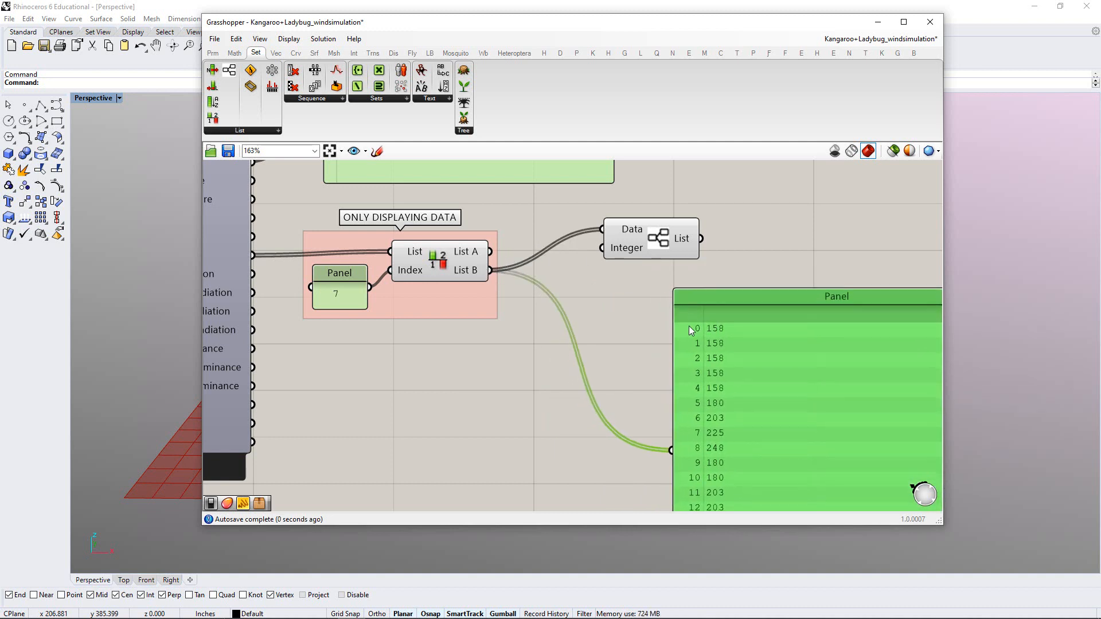
Add a panel with the value 24 and connect it to the Integer input of the Subset Length component
mouse_move(630, 249)
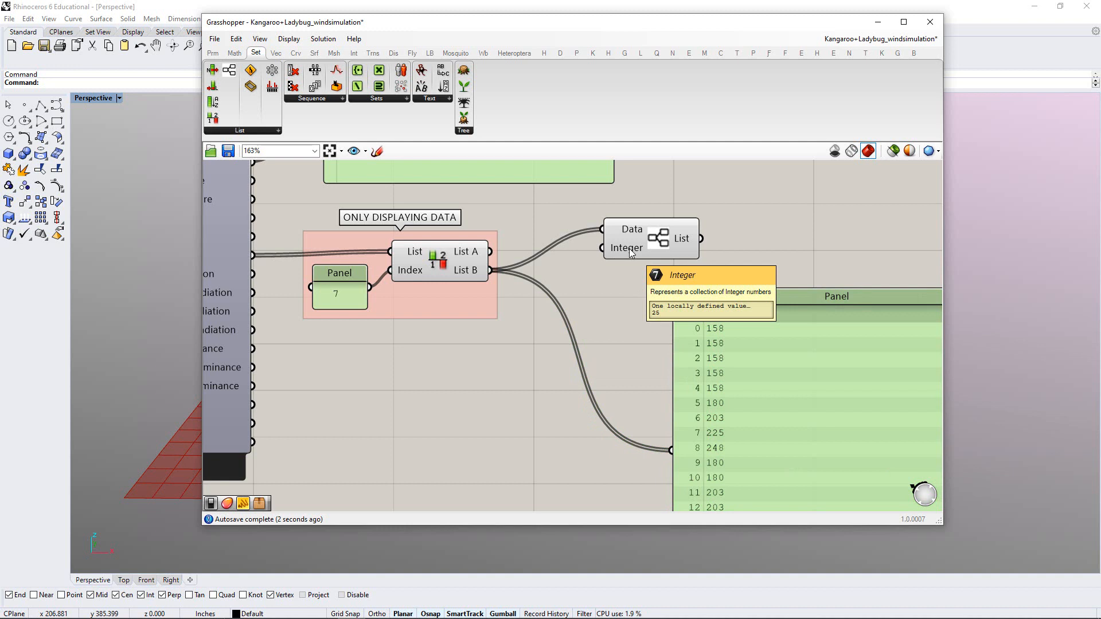
double_click(618, 297)
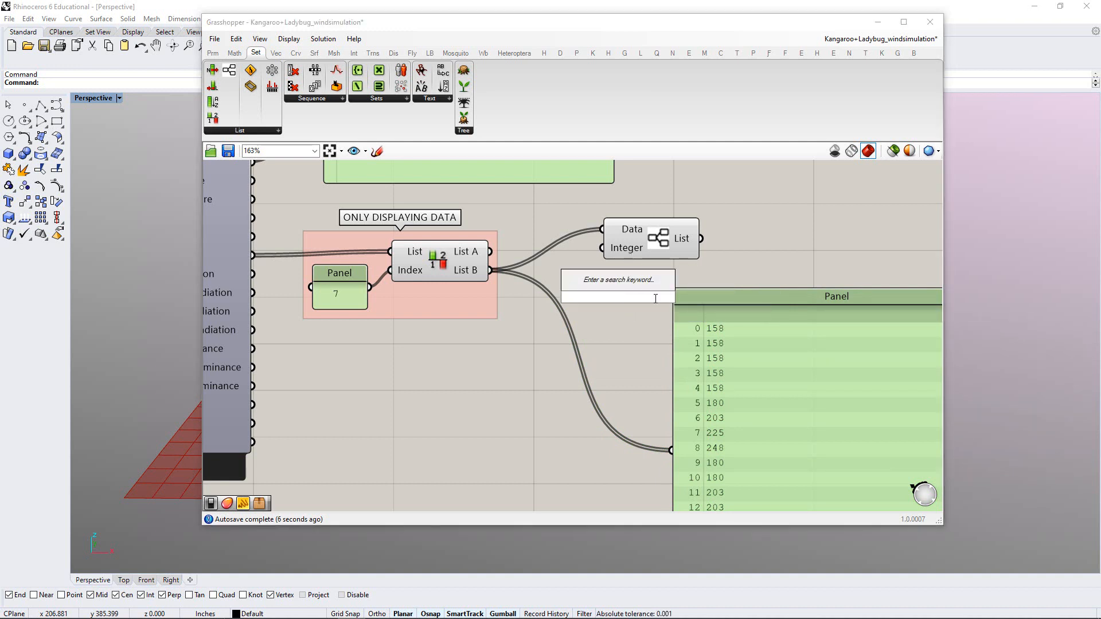
type("\"24")
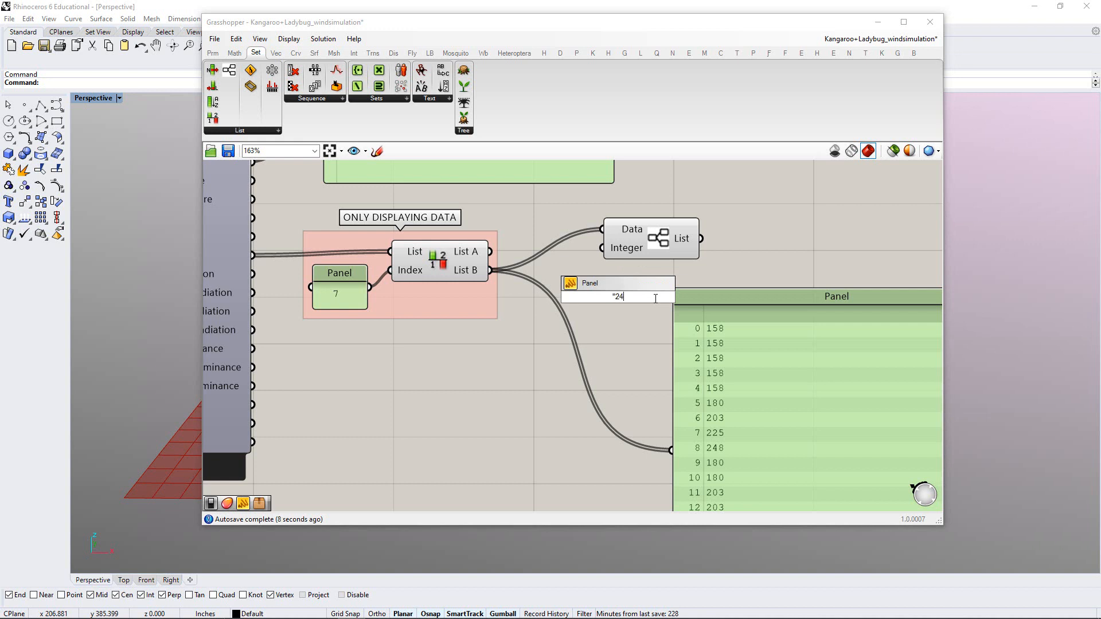
key("Return")
left_click_drag(649, 251, 692, 245)
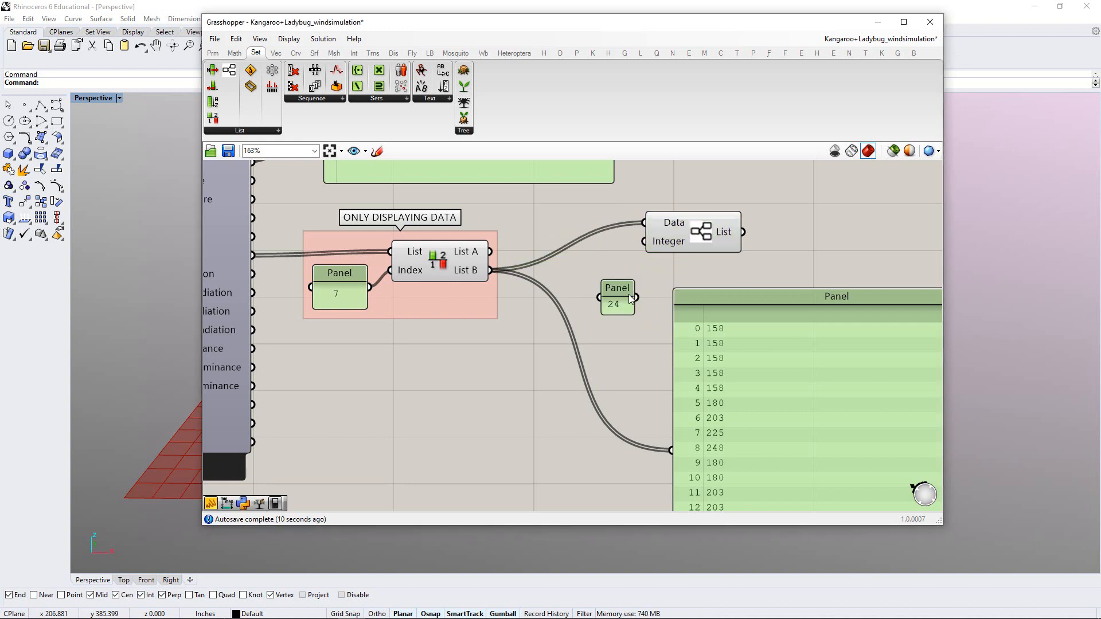
left_click_drag(623, 259, 647, 245)
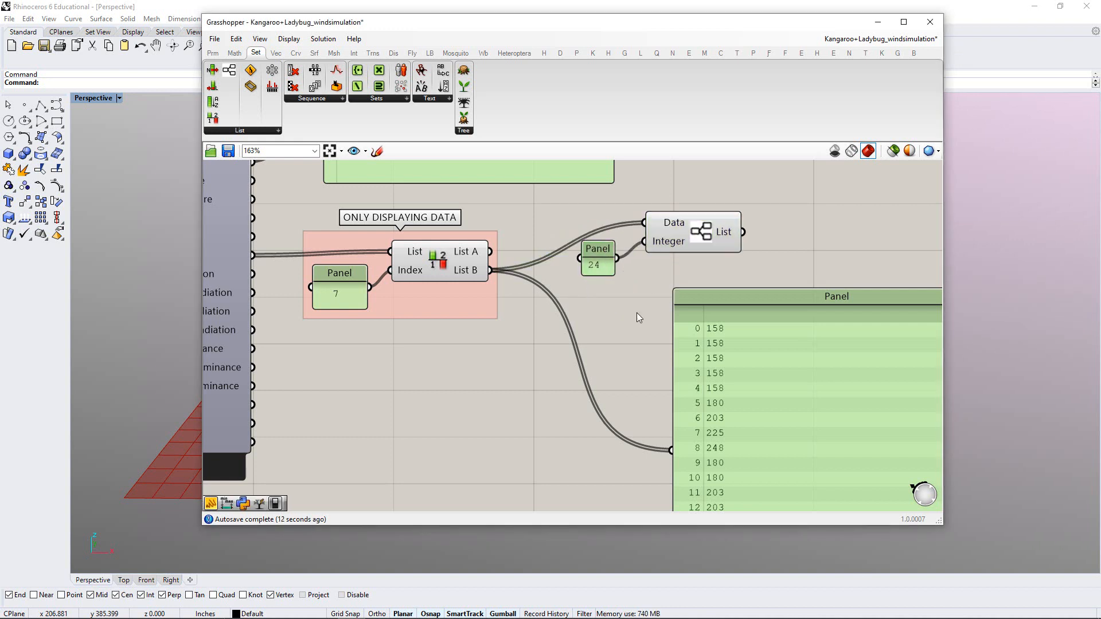
Feed the Subset Length List output into the wind direction panel, then move the panel beside the component and make it taller
right_click_drag(646, 293, 568, 279)
left_click_drag(665, 218, 594, 437)
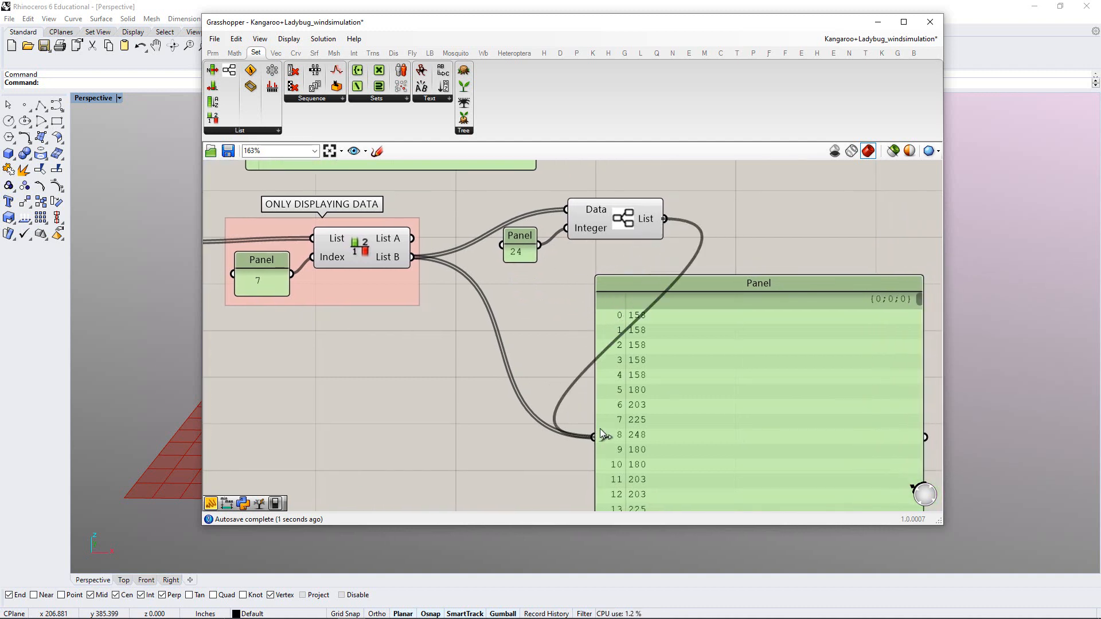
right_click_drag(640, 347, 528, 327)
left_click_drag(577, 343, 697, 247)
right_click_drag(666, 293, 594, 311)
scroll(595, 312, "down", 2)
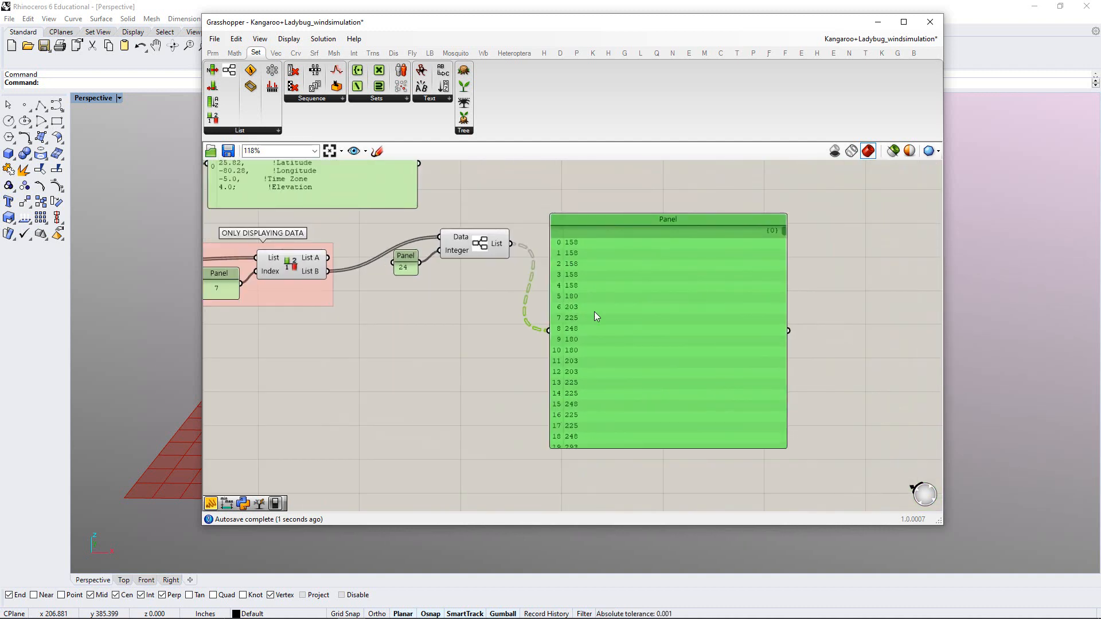
left_click_drag(611, 304, 621, 260)
left_click_drag(618, 400, 619, 500)
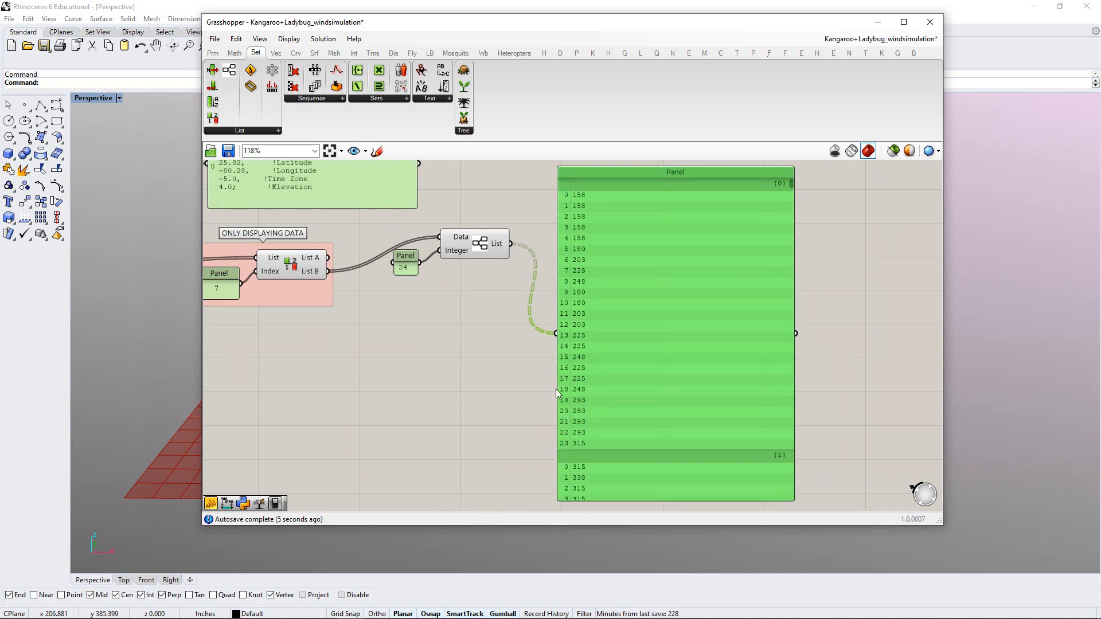
Move Subset Length and its 24 panel lower, between the split group and the wind direction panel, and check the first sublist
right_click_drag(567, 318, 552, 316)
scroll(552, 315, "up", 1)
left_click_drag(453, 288, 382, 332)
left_click(473, 263)
right_click_drag(562, 190, 563, 205)
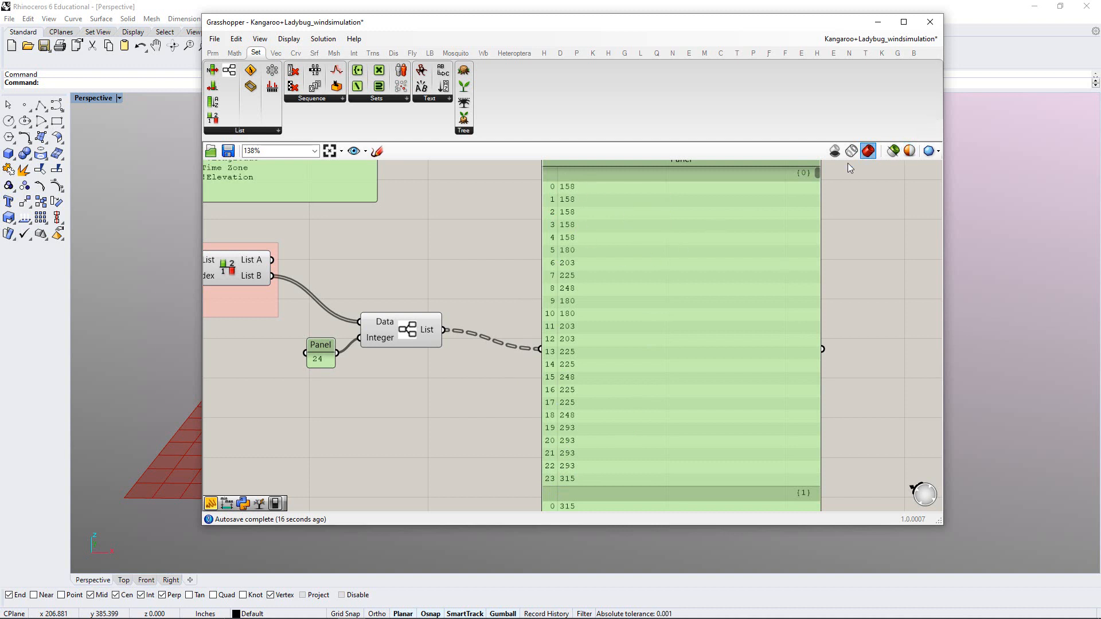
mouse_move(817, 172)
left_mouse_down()
mouse_move(818, 182)
mouse_move(817, 164)
left_mouse_up()
right_click_drag(529, 249, 608, 253)
left_click_drag(489, 339, 483, 331)
left_click(505, 345)
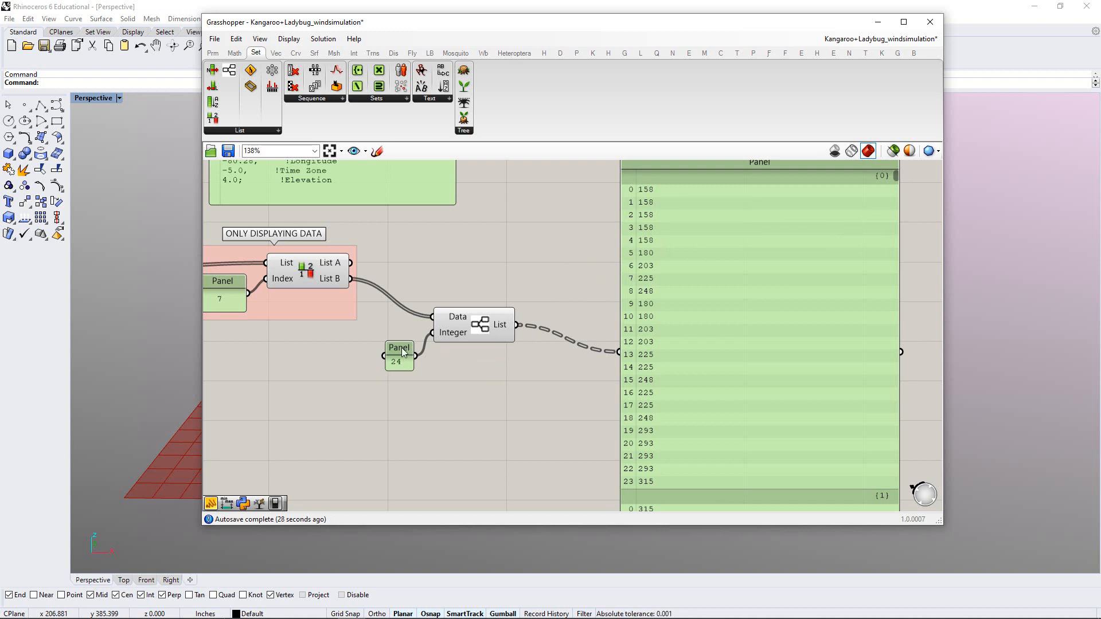
Group the Subset Length component with its 24 panel and name the group "DAILY PATTERN AS LISTS"
scroll(429, 357, "up", 2)
left_click_drag(567, 384, 427, 269)
left_click_drag(531, 320, 548, 326)
key("ctrl+g")
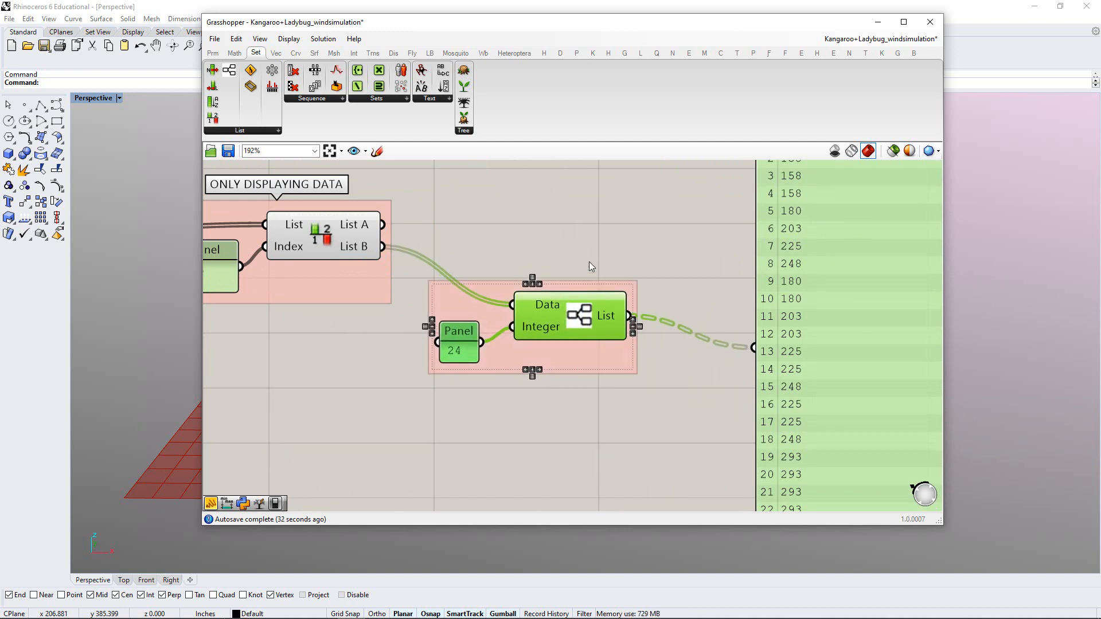
left_click(590, 261)
right_click(480, 305)
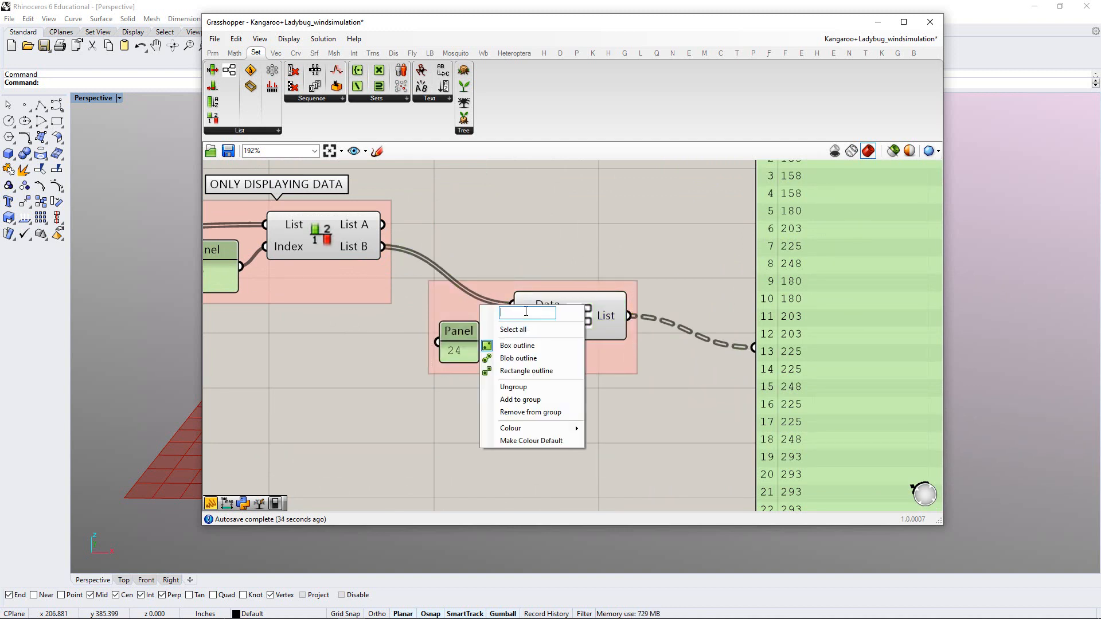
type("DAILY")
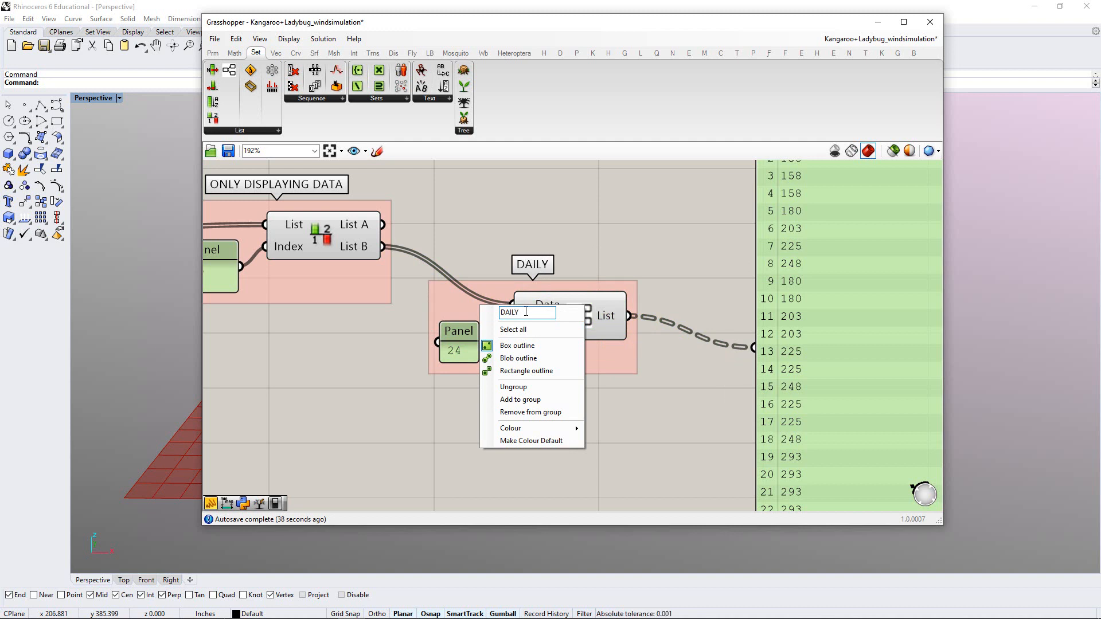
type(" PATTER")
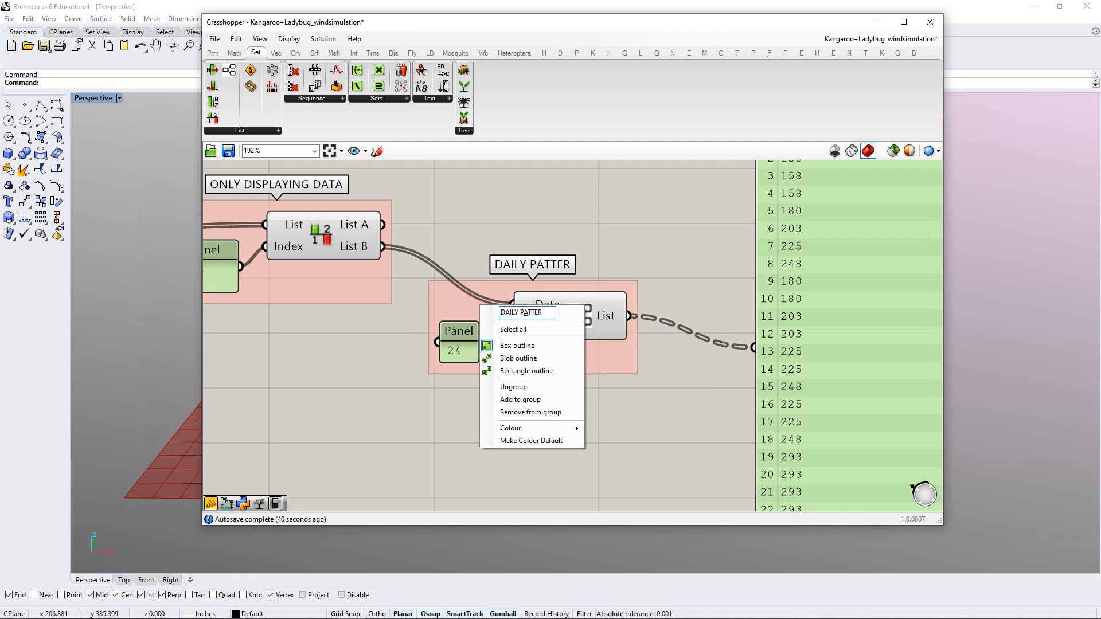
type("N AS LISTS")
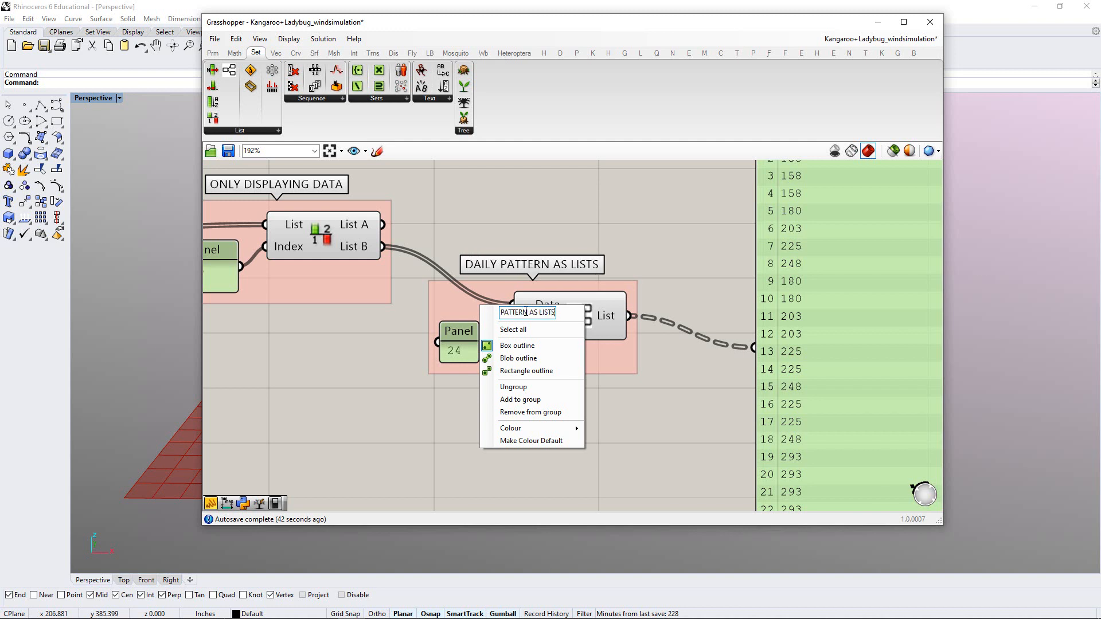
right_click_drag(641, 223, 503, 265)
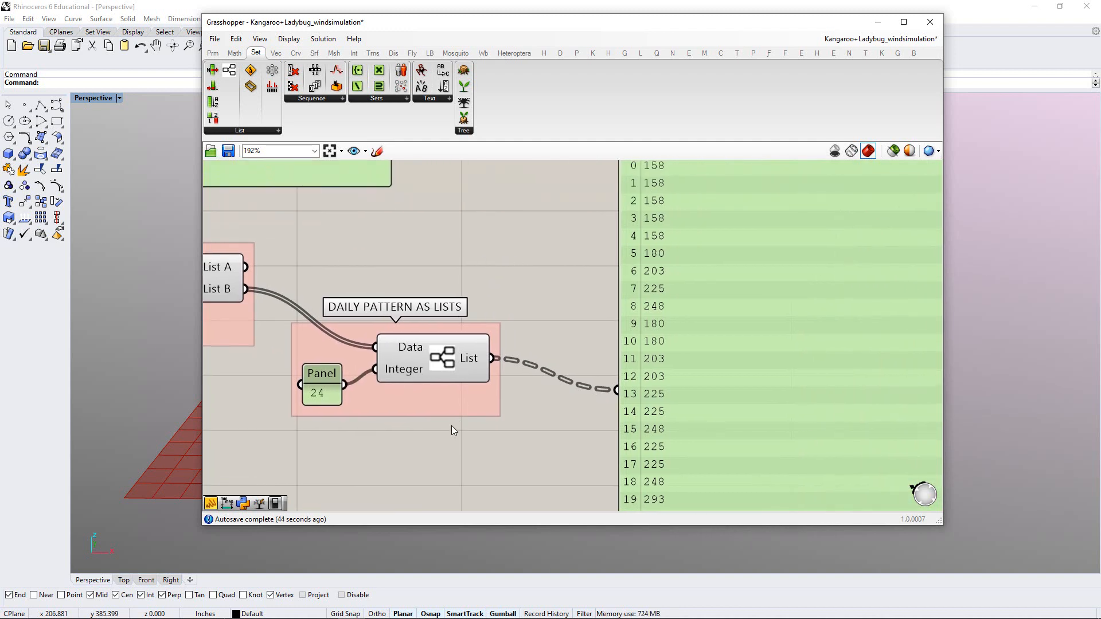
Shift the DAILY PATTERN AS LISTS group into line with the Split List and move the wind direction panel farther away from it
left_click_drag(471, 391, 491, 347)
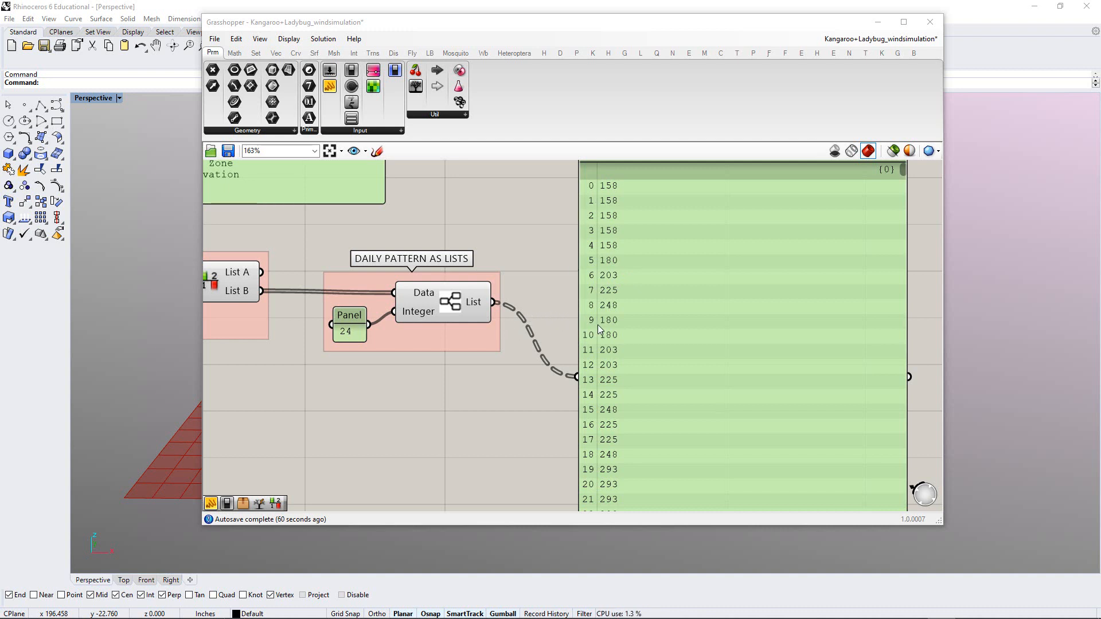
right_click_drag(598, 325, 542, 335)
scroll(550, 321, "down", 1)
scroll(593, 317, "up", 1)
left_click_drag(591, 317, 667, 304)
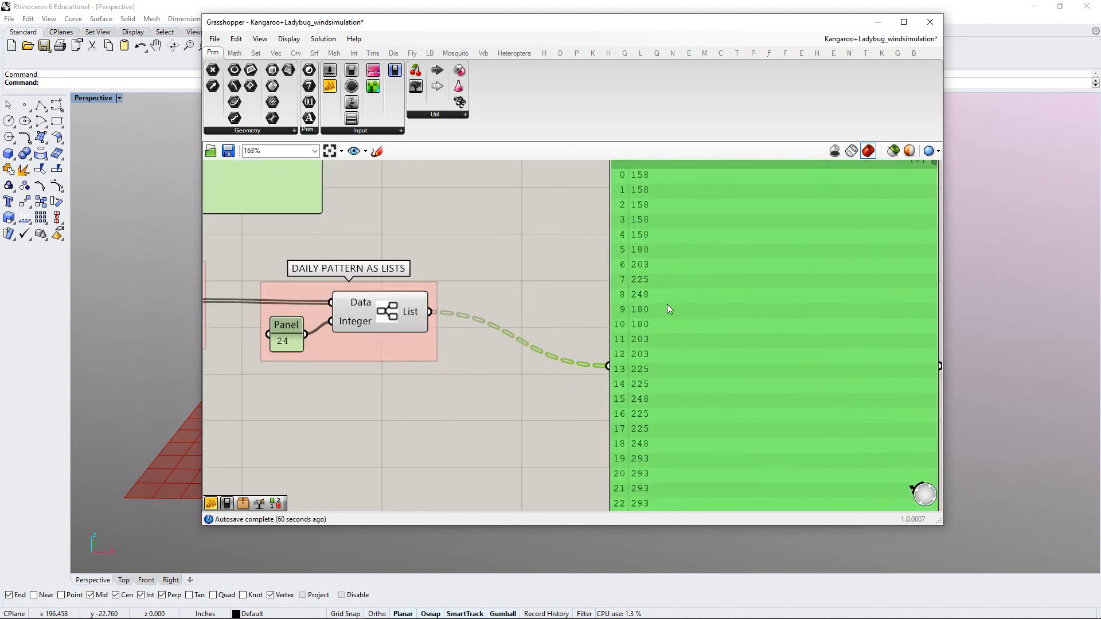
left_click(555, 272)
right_click_drag(555, 272, 554, 290)
scroll(555, 290, "down", 1)
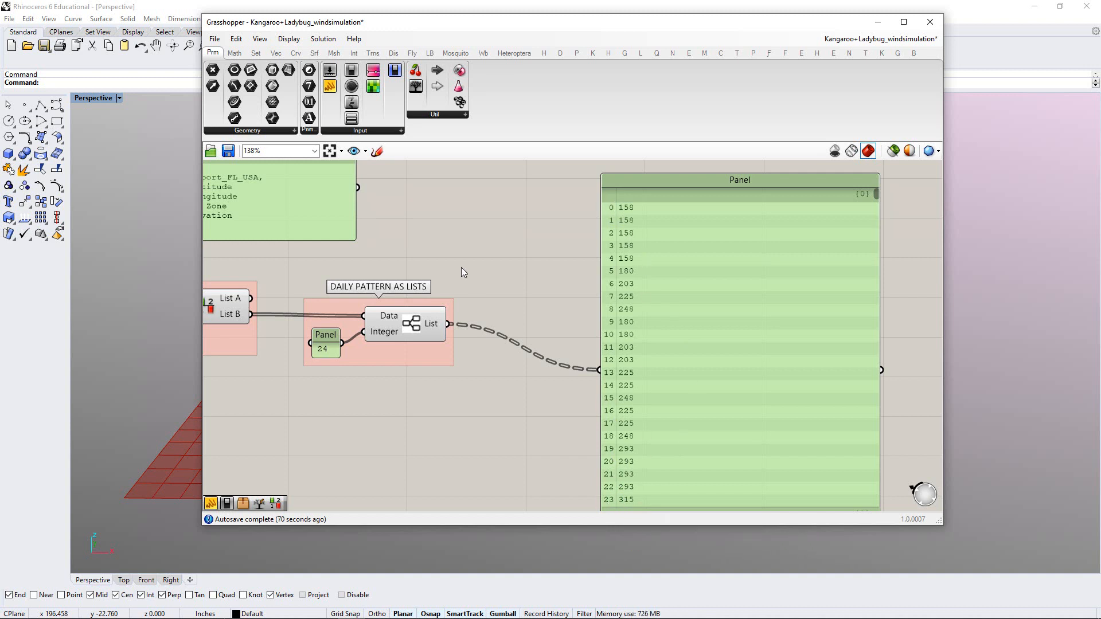
Add an Average component beside the DAILY PATTERN AS LISTS group and move the wind direction panel to make room for it
left_click(234, 52)
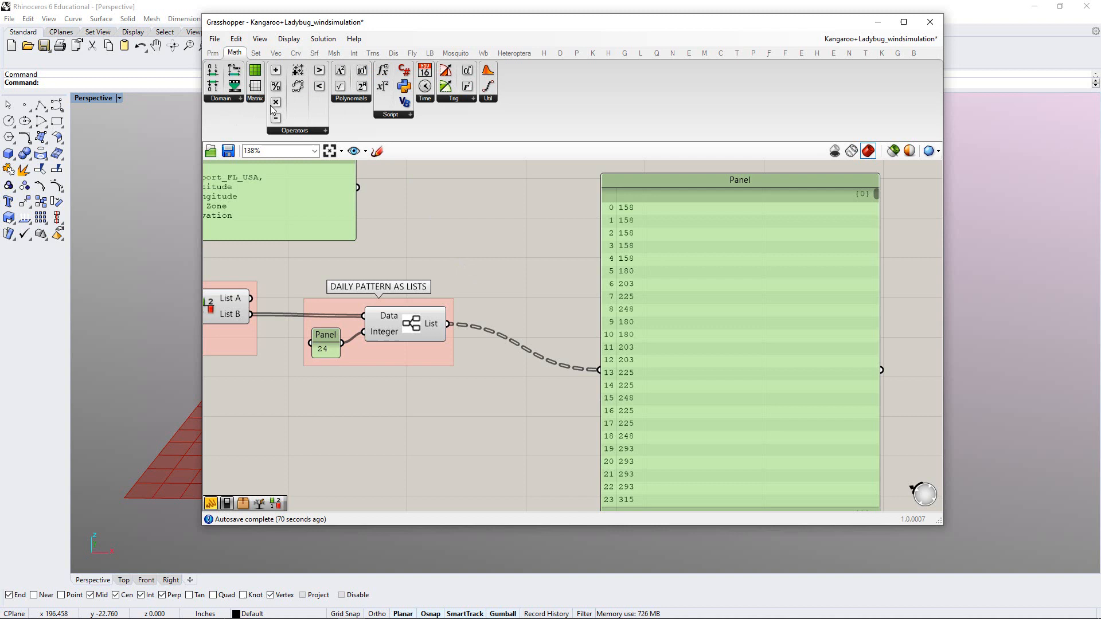
left_click(289, 132)
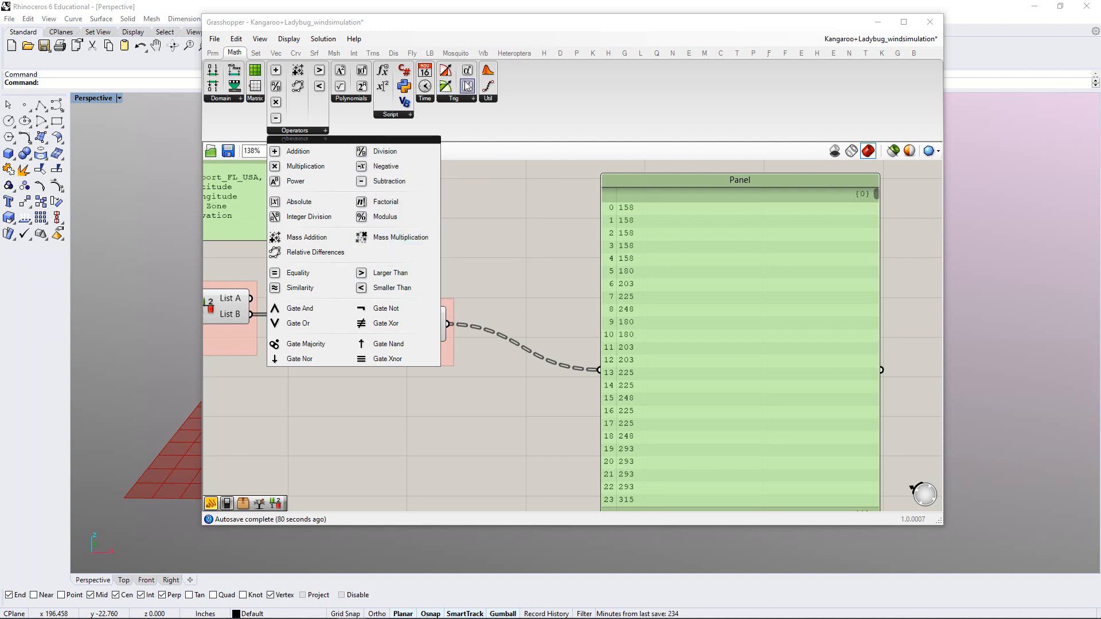
left_click(488, 99)
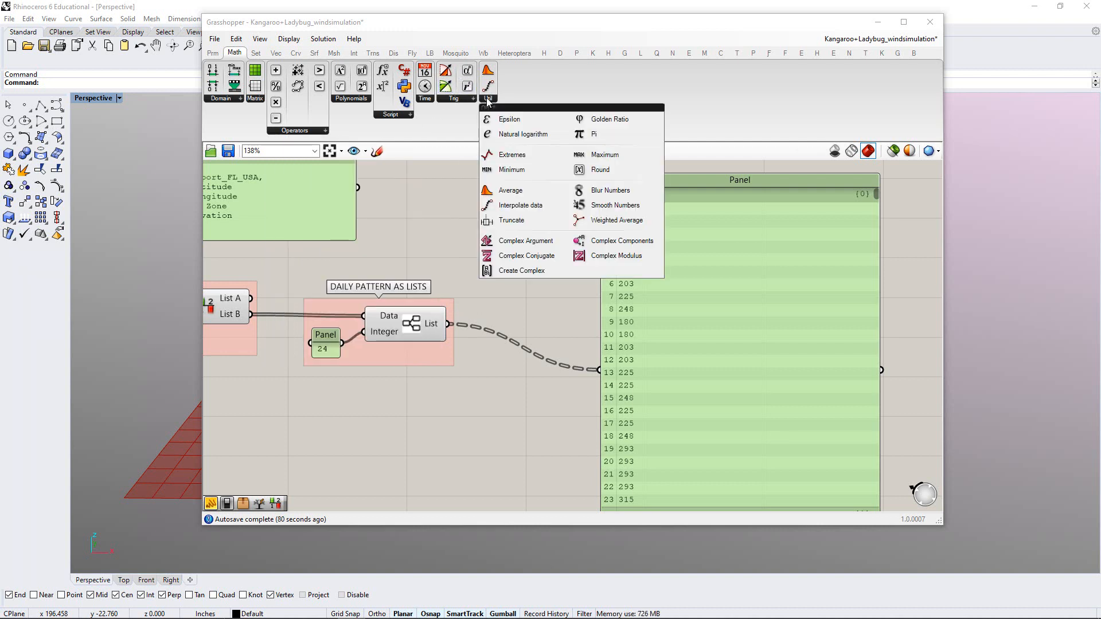
left_click(509, 196)
left_click(526, 288)
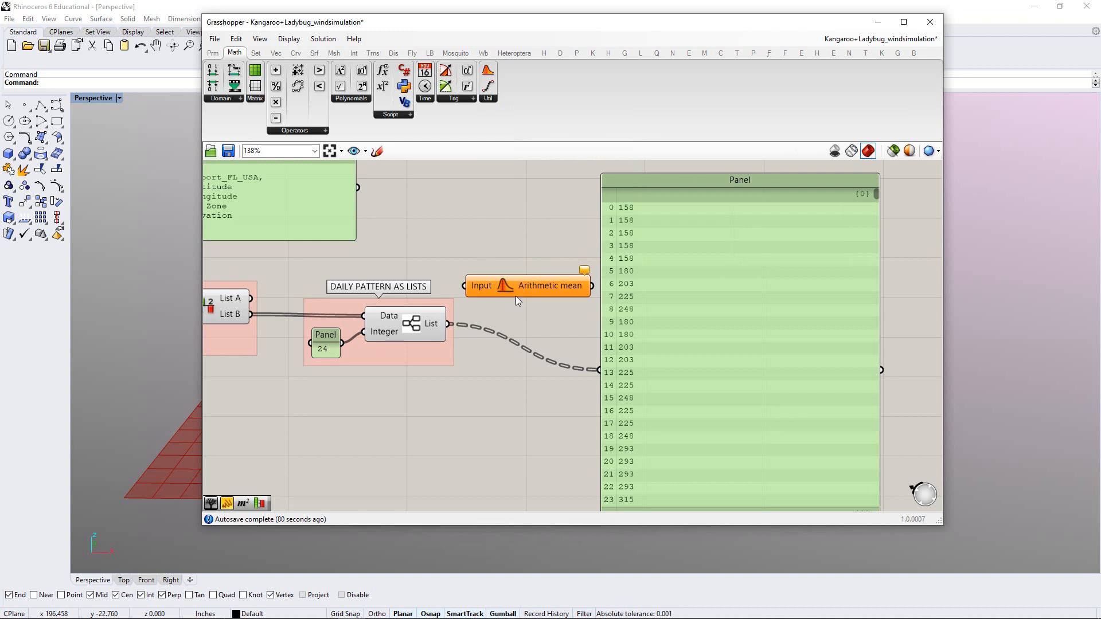
left_click_drag(643, 314, 684, 319)
left_click_drag(548, 290, 566, 284)
Connect the Subset Length List output to the Average input and feed the Arithmetic mean output into the repositioned wind direction panel
left_click(607, 337)
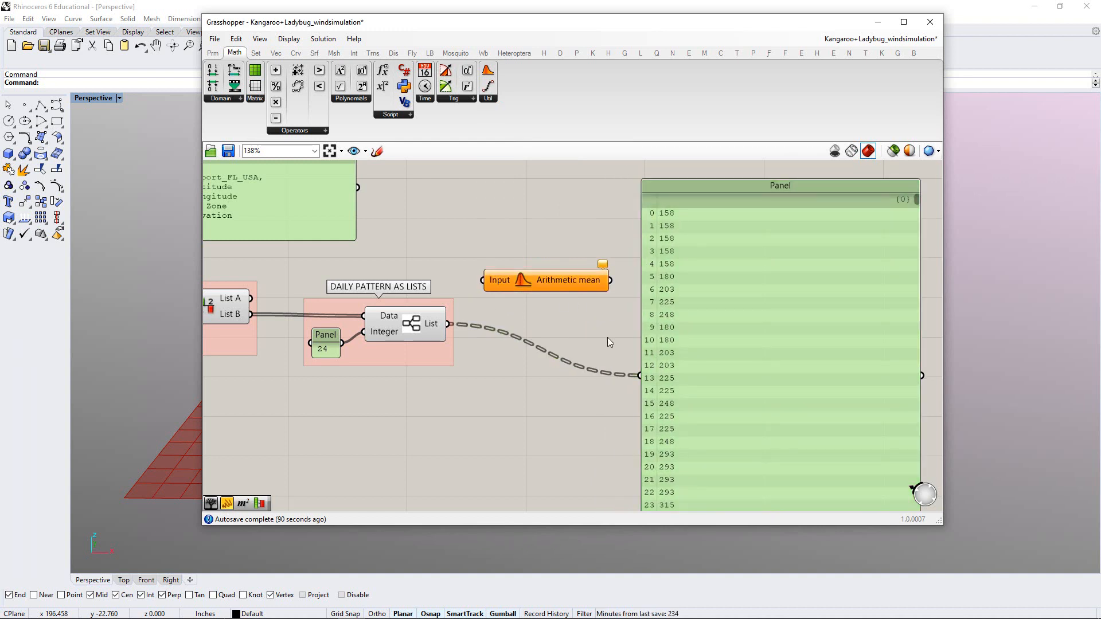
left_click_drag(684, 319, 675, 291)
left_click(591, 342)
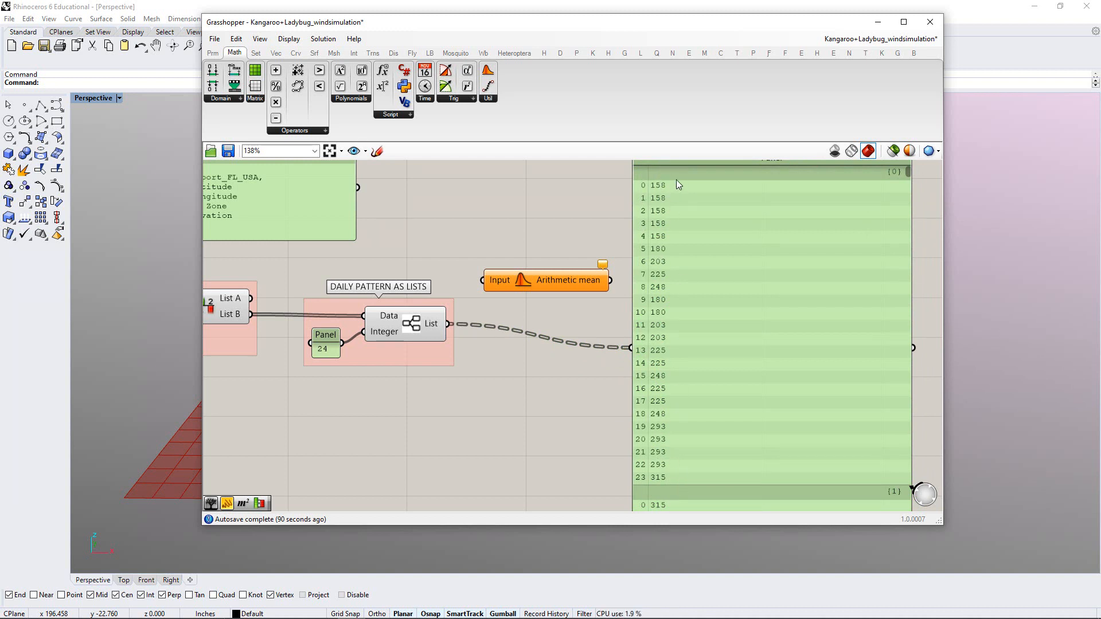
left_click_drag(486, 281, 484, 280)
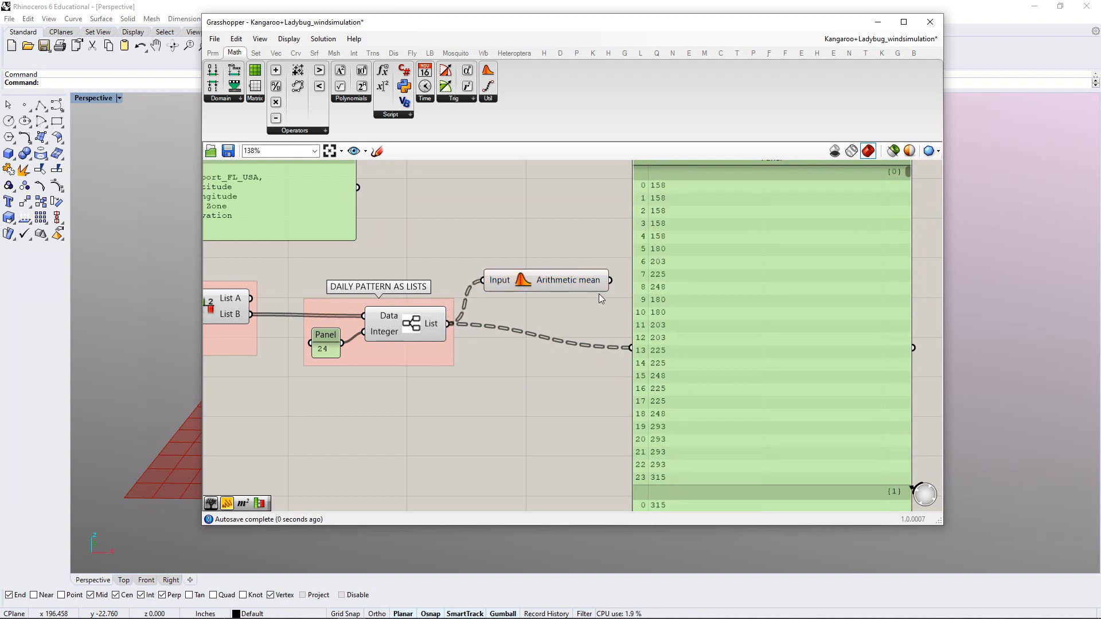
left_click_drag(623, 354, 624, 352)
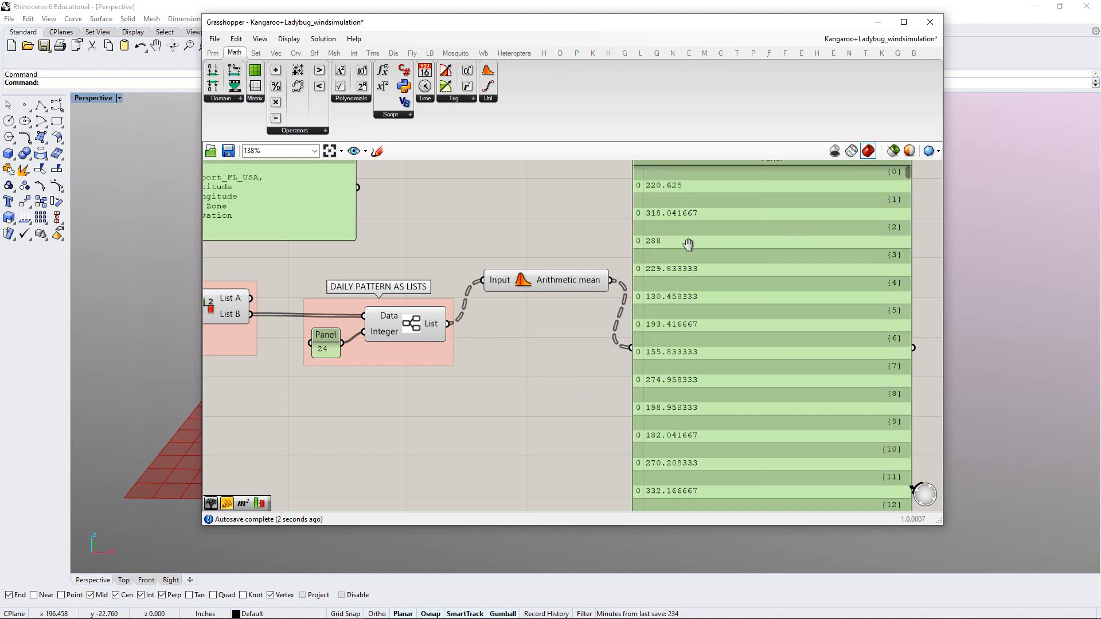
Examine the daily mean wind directions from first to last branch, and move their panel farther from the Average component
right_click_drag(688, 243, 609, 245)
left_click_drag(826, 174, 817, 483)
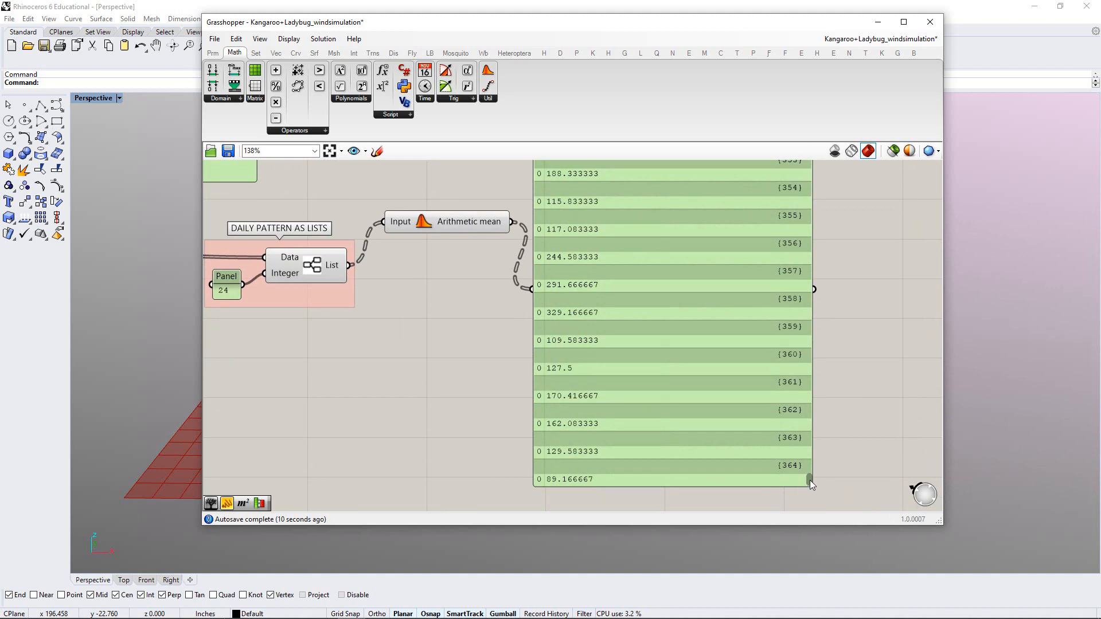
left_click_drag(810, 480, 810, 206)
right_click_drag(821, 198, 840, 240)
left_click_drag(830, 245, 839, 192)
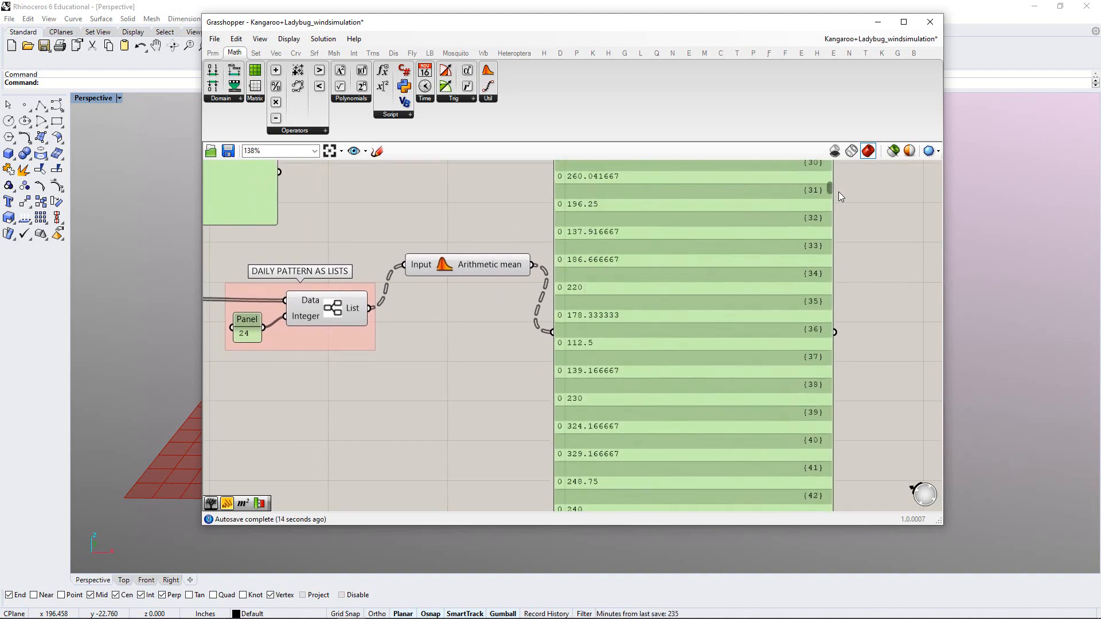
right_click_drag(838, 187, 848, 227)
left_click_drag(848, 232, 804, 208)
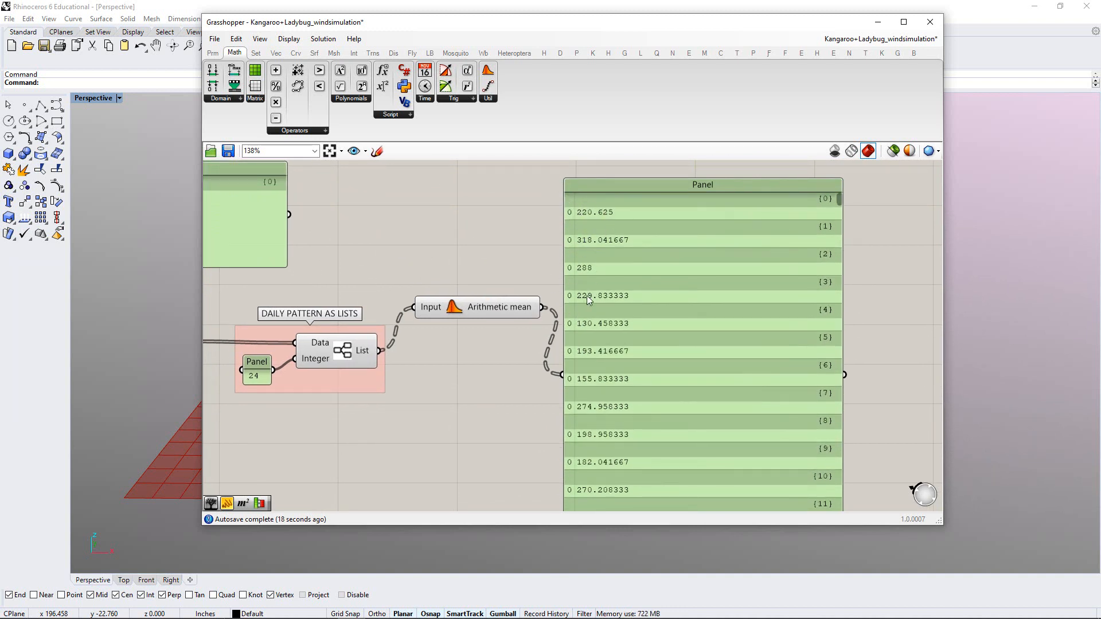
left_click_drag(627, 325, 683, 352)
left_click(535, 379)
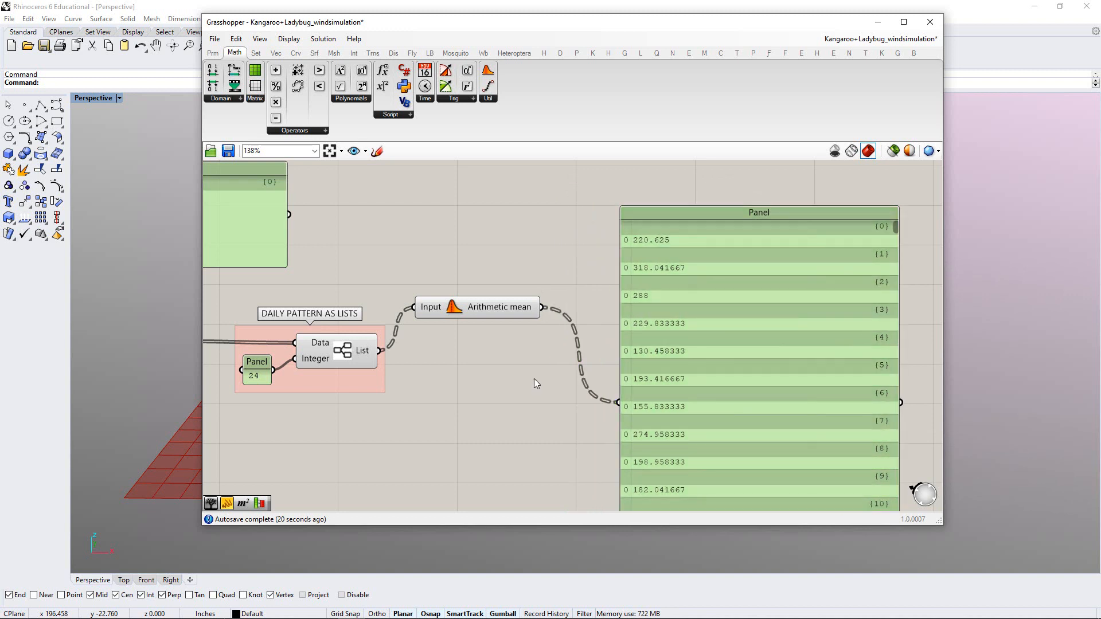
Line up the Average component with the Split output of the DAILY PATTERN AS LISTS group
right_click_drag(534, 379, 567, 340)
left_click_drag(513, 268, 483, 317)
left_click(507, 339)
left_click(518, 285)
left_click(541, 345)
left_click(579, 276)
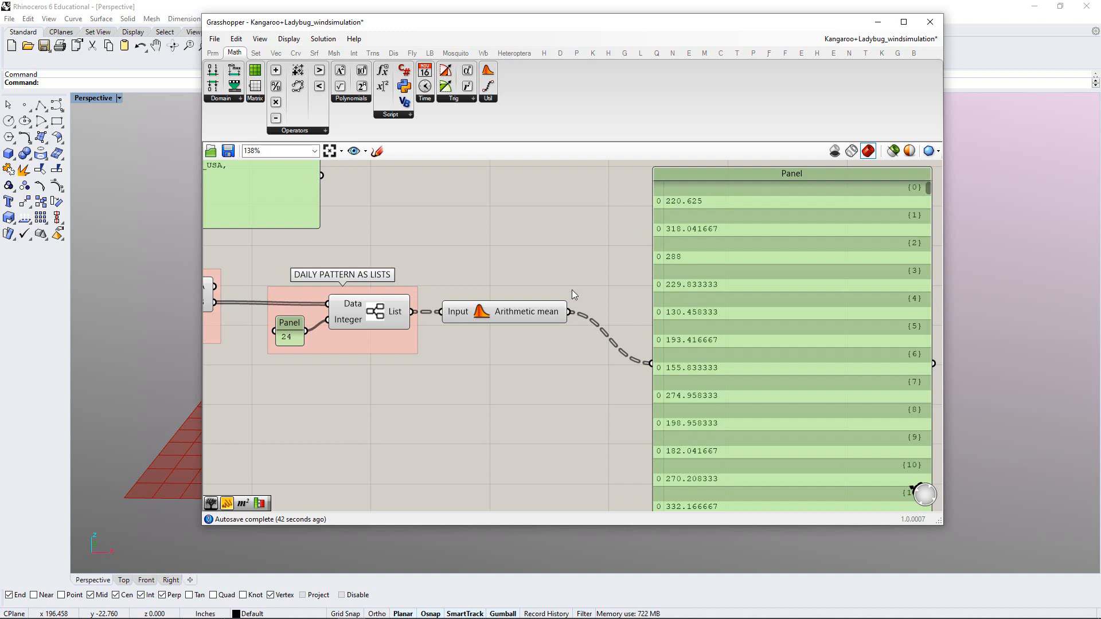
Move the Grasshopper window aside and switch the Rhino viewport to the Top view, framing the mesh grid
left_click_drag(360, 23, 566, 50)
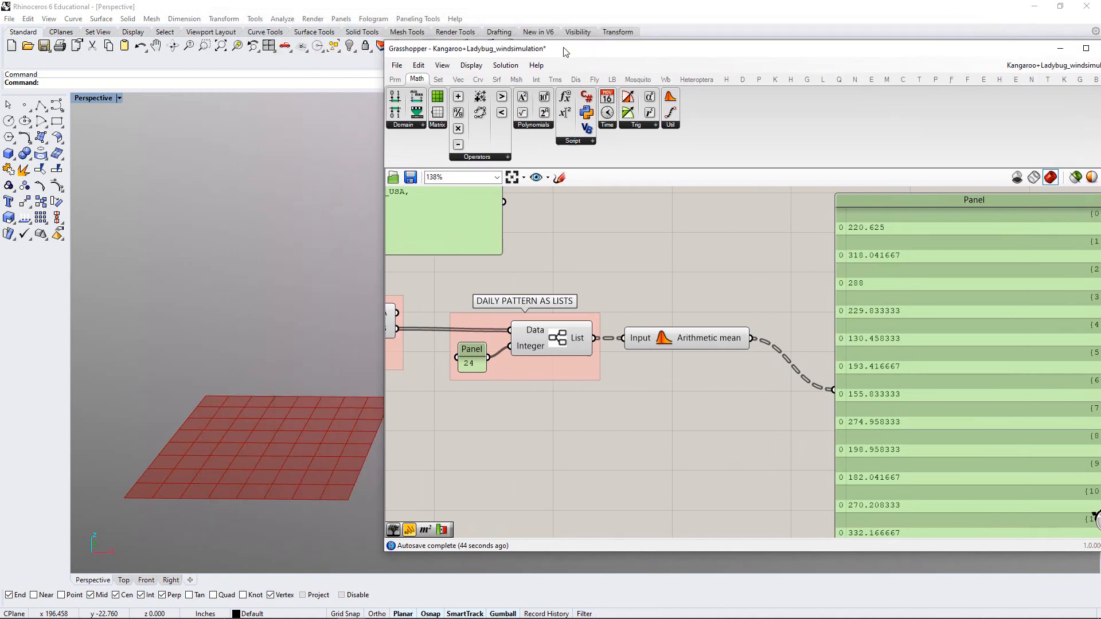
left_click(88, 98)
double_click(88, 98)
double_click(81, 101)
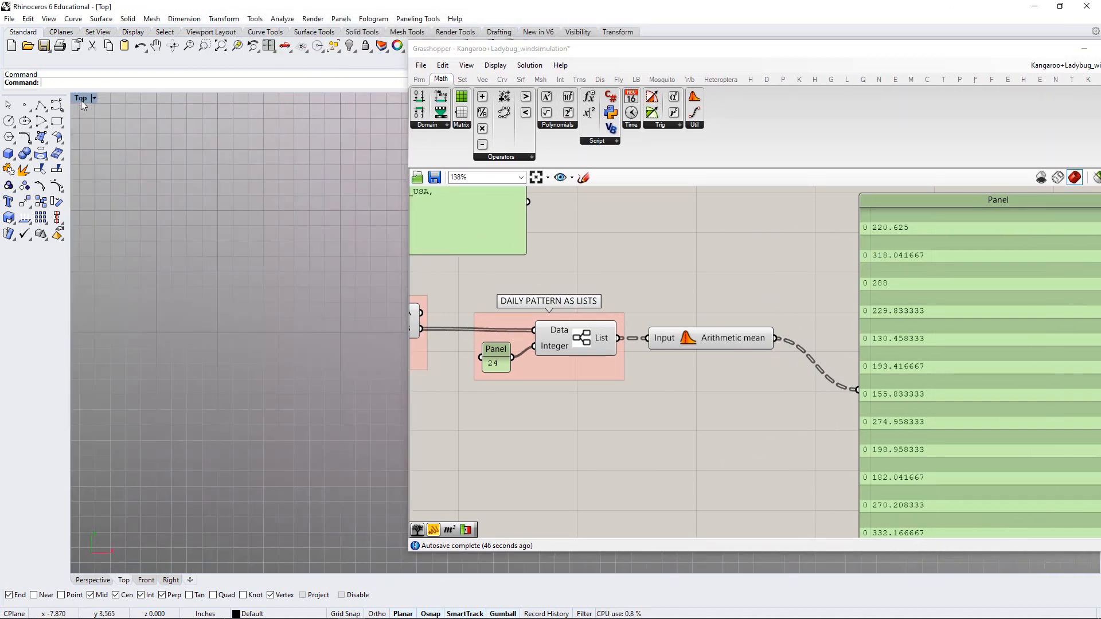
scroll(183, 255, "down", 12)
scroll(136, 303, "down", 6)
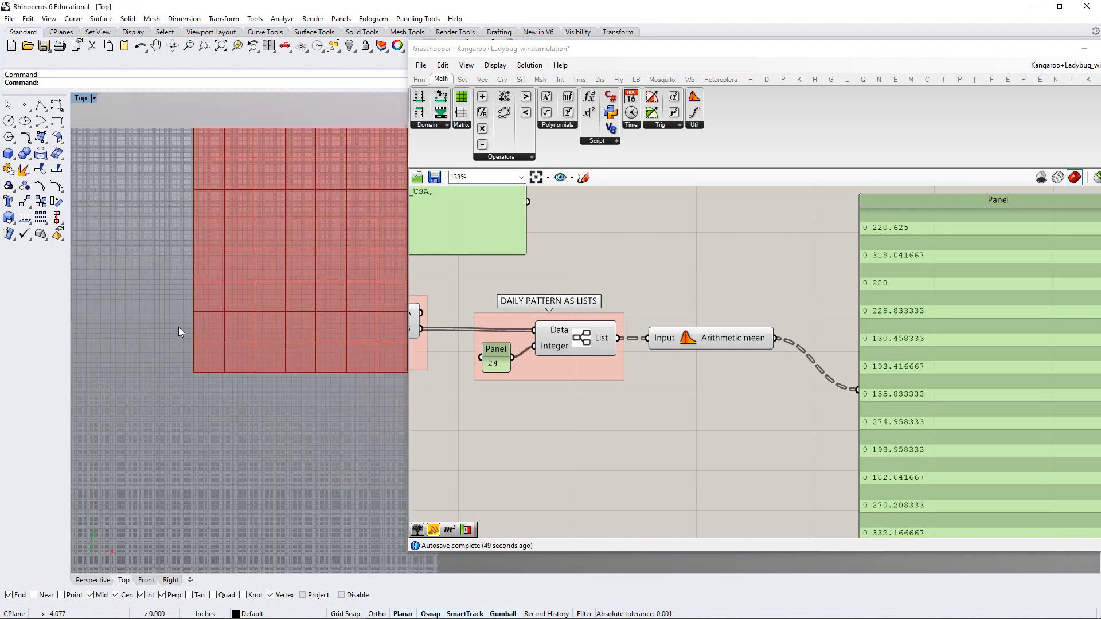
right_click_drag(208, 277, 213, 270)
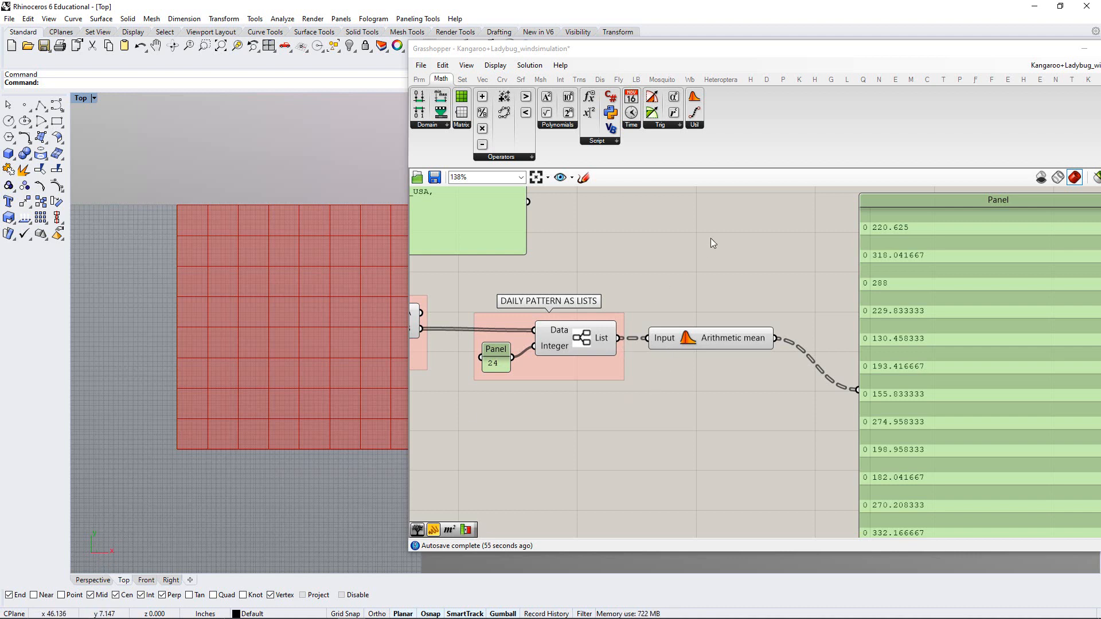
Move the daily mean wind direction panel farther away from the Average component
right_click_drag(733, 237, 611, 284)
left_click_drag(792, 304, 849, 323)
left_click(639, 353)
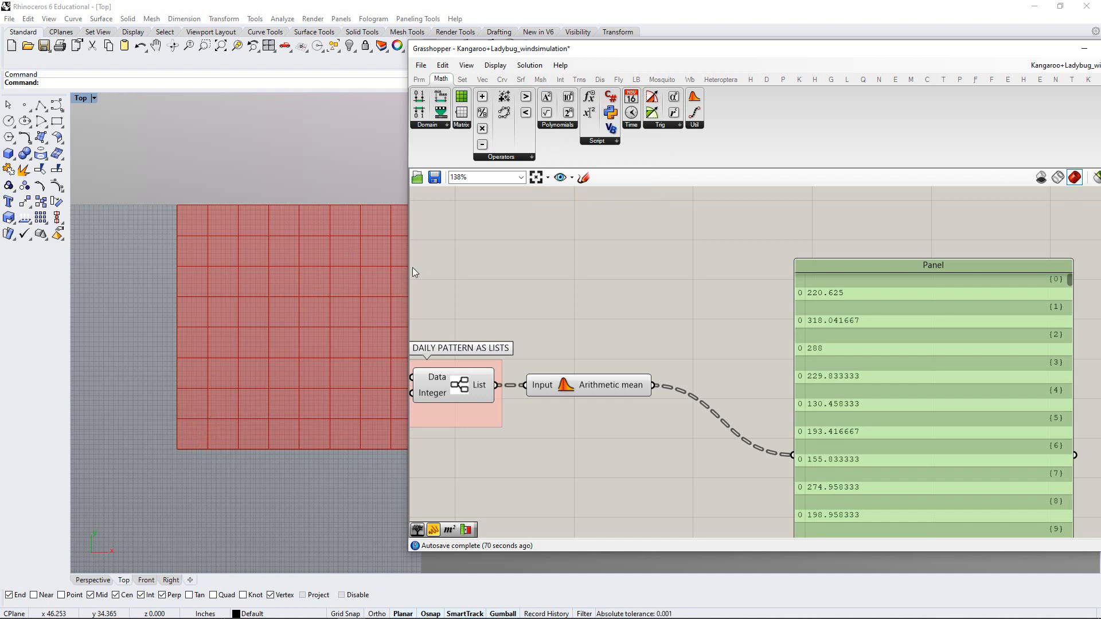
Add a Construct Point component and place it in the free canvas area above the Average component
mouse_move(487, 82)
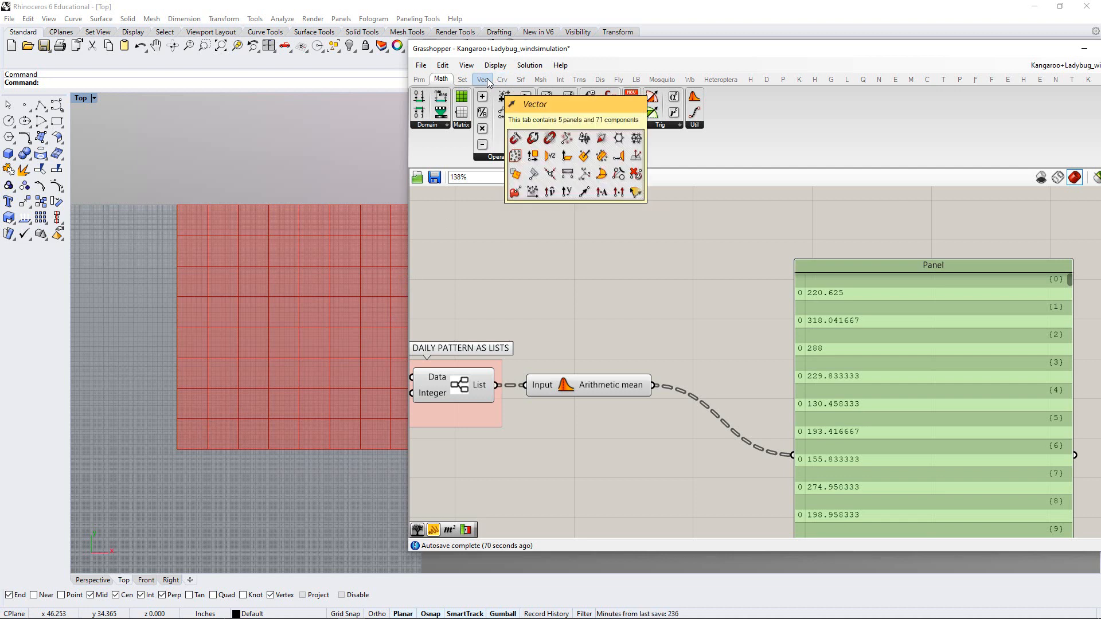
left_click(485, 80)
left_click(588, 125)
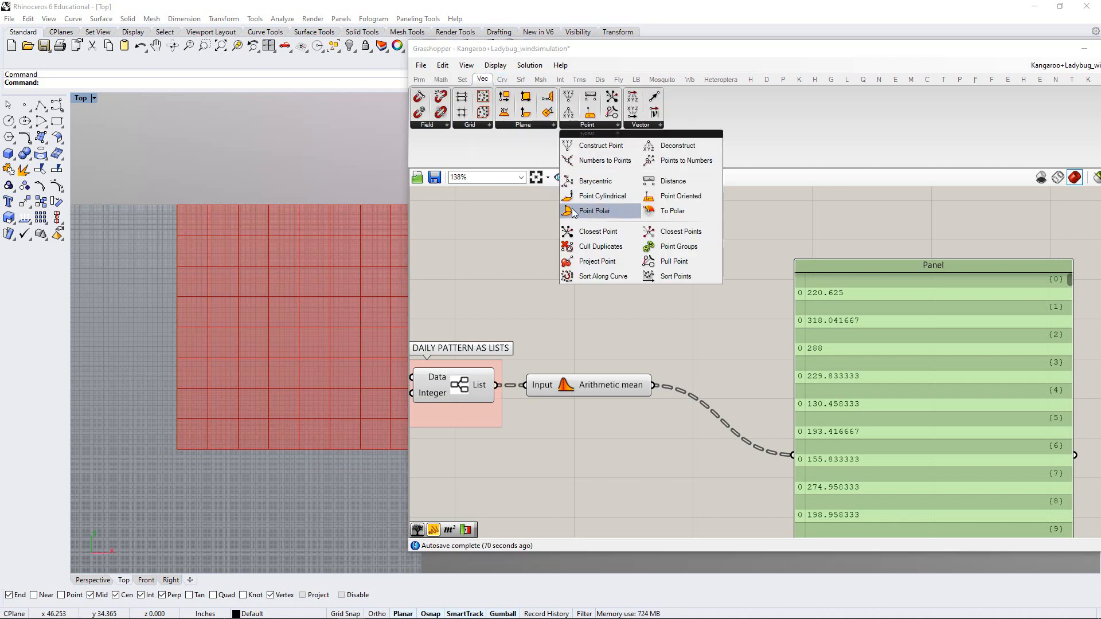
left_click(591, 145)
left_click(625, 243)
right_click_drag(637, 232, 641, 309)
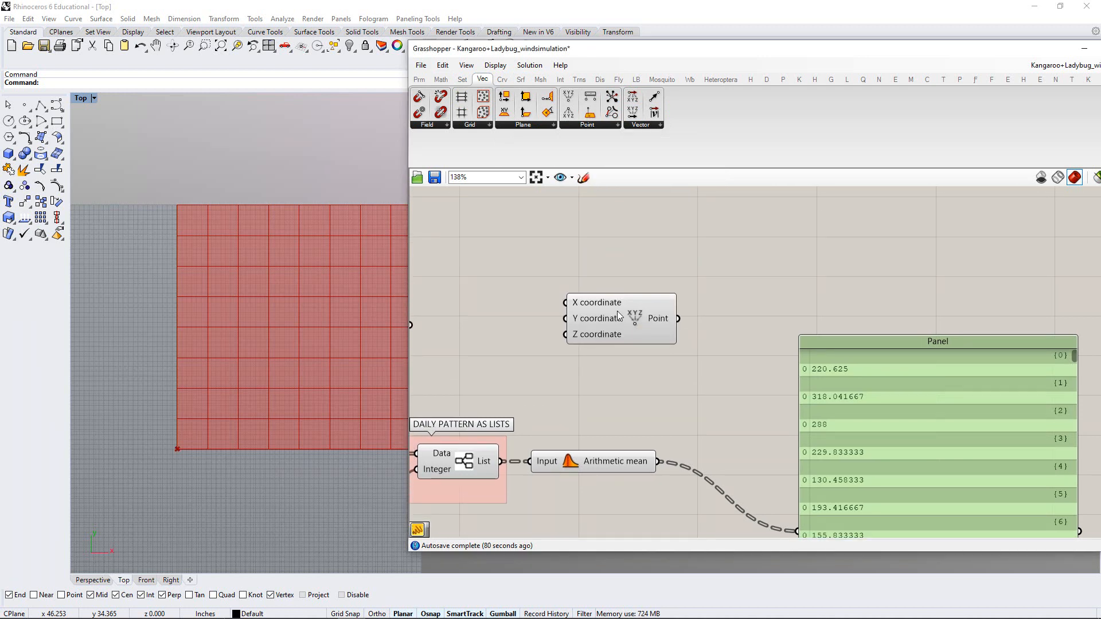
left_click_drag(620, 337, 643, 259)
left_click(628, 305)
left_click(638, 276)
left_click(656, 324)
left_click(636, 334)
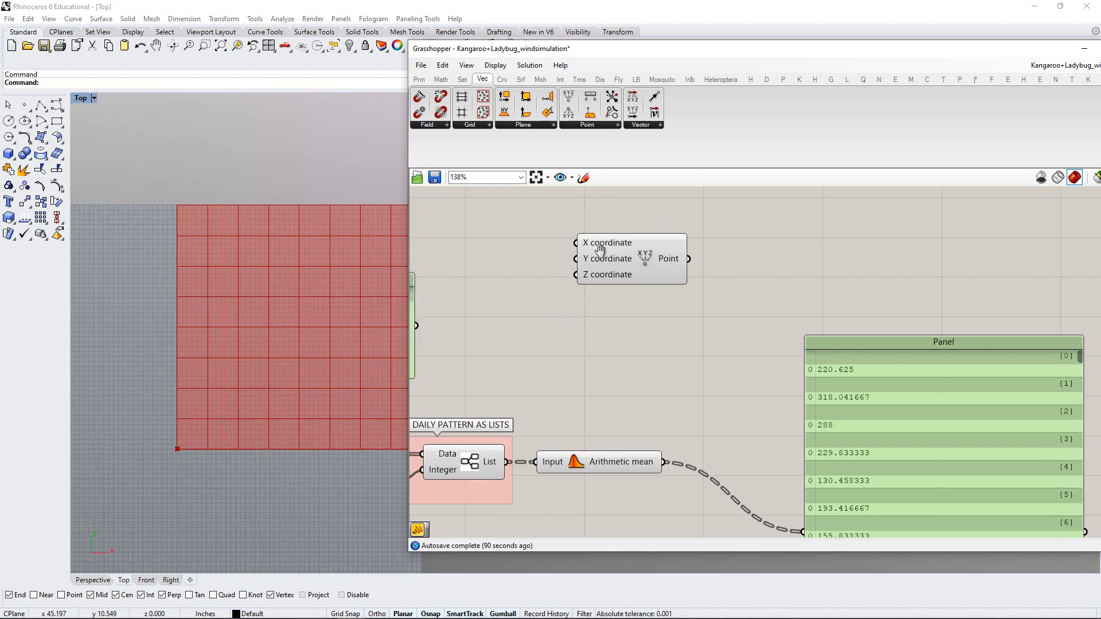
Turn off the preview of the Tree Branch component in the EXTRACT MESH group to hide the mesh in Rhino
scroll(680, 280, "down", 3)
right_click_drag(646, 269, 680, 379)
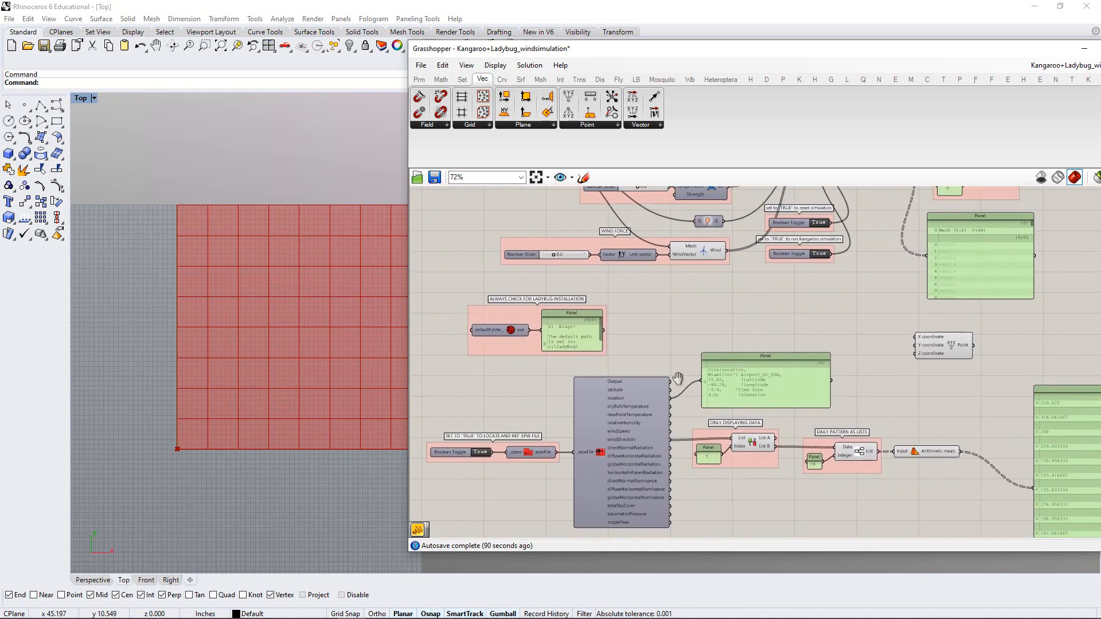
right_click_drag(762, 270, 500, 435)
scroll(738, 342, "up", 2)
scroll(738, 342, "up", 2)
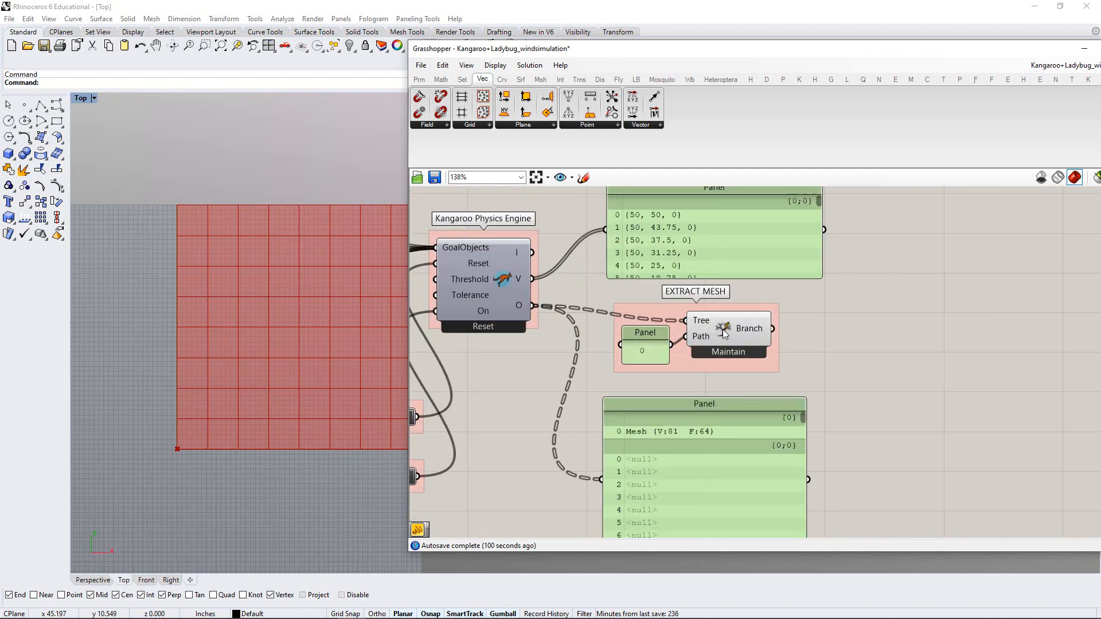
left_click(723, 330)
key("ctrl+e")
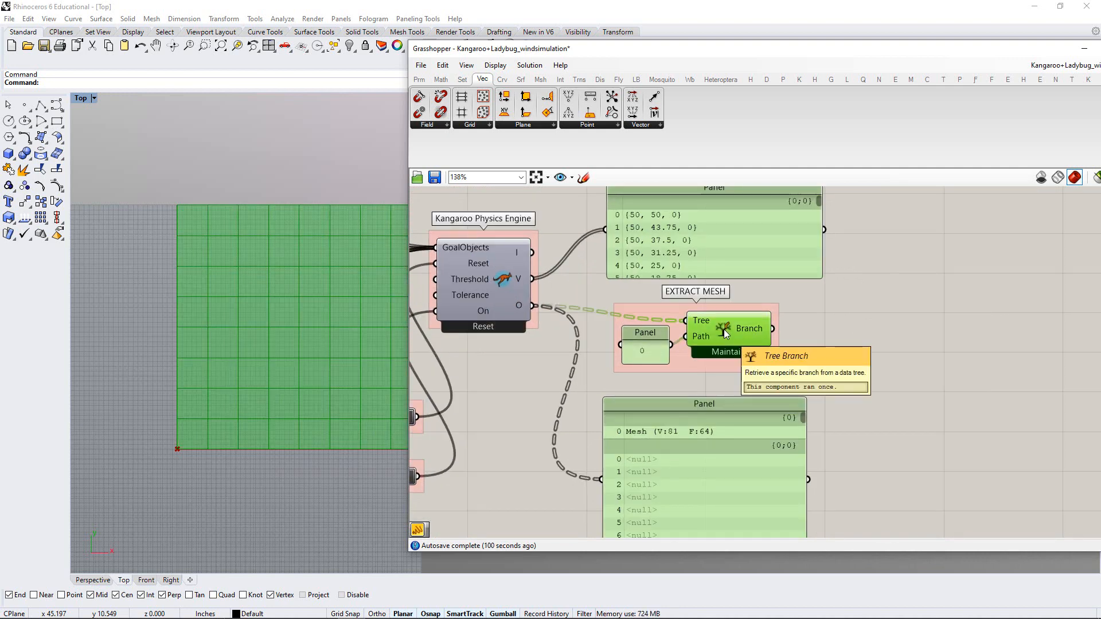
key("ctrl+e")
Reposition the Construct Point component above the Average component and frame its point at the origin in the Top viewport
right_click_drag(639, 347, 645, 195)
right_click_drag(619, 344, 647, 167)
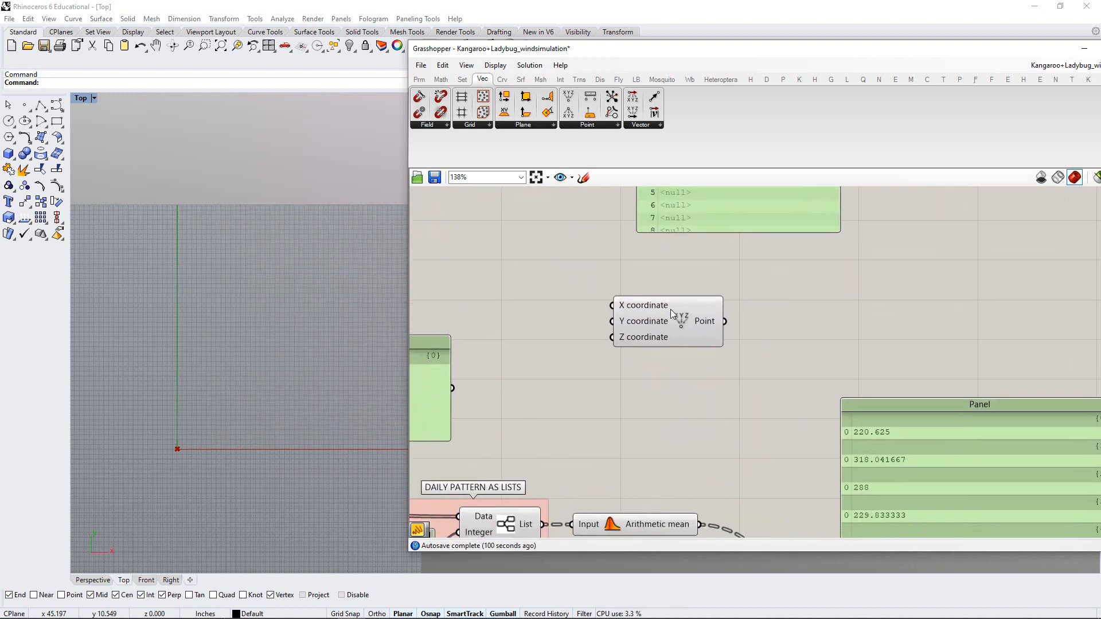
left_click_drag(666, 326, 639, 356)
right_click_drag(635, 375, 628, 333)
right_click_drag(274, 383, 319, 324)
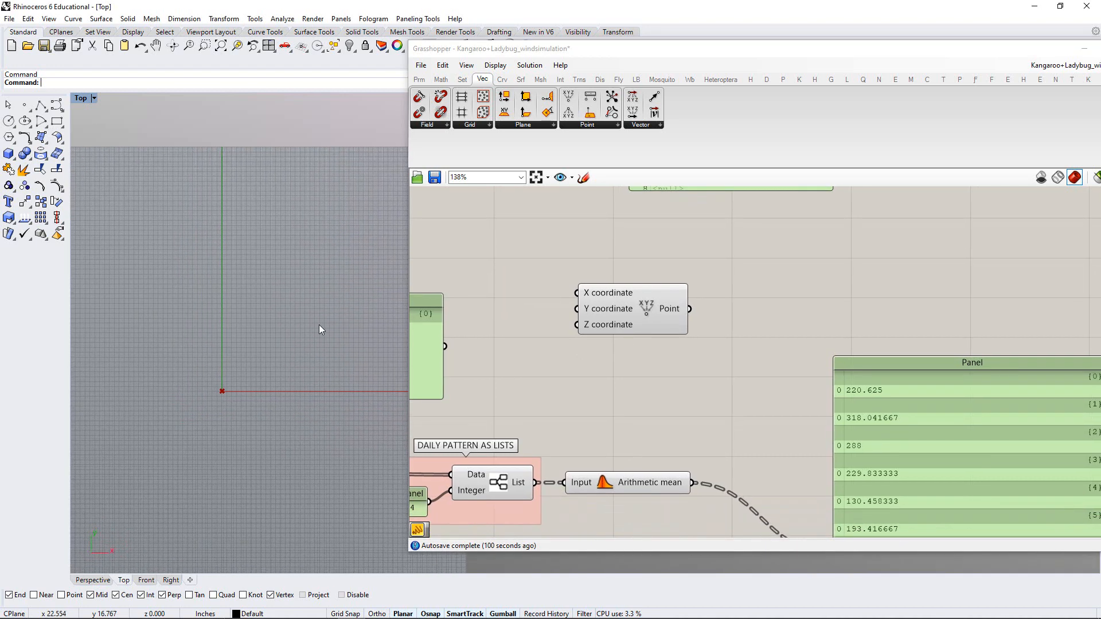
scroll(241, 361, "up", 4)
right_click_drag(263, 349, 292, 353)
scroll(293, 361, "up", 2)
left_click_drag(626, 307, 625, 302)
left_click(614, 348)
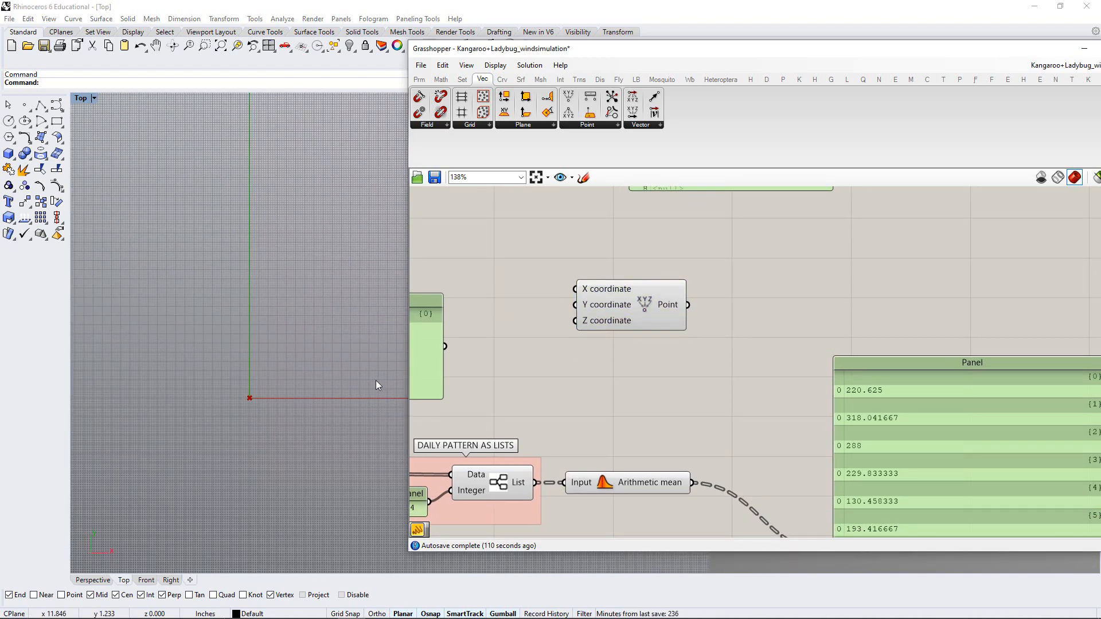
Add a Unit Y component beside Construct Point and connect the Point output to its Factor input
left_click(642, 126)
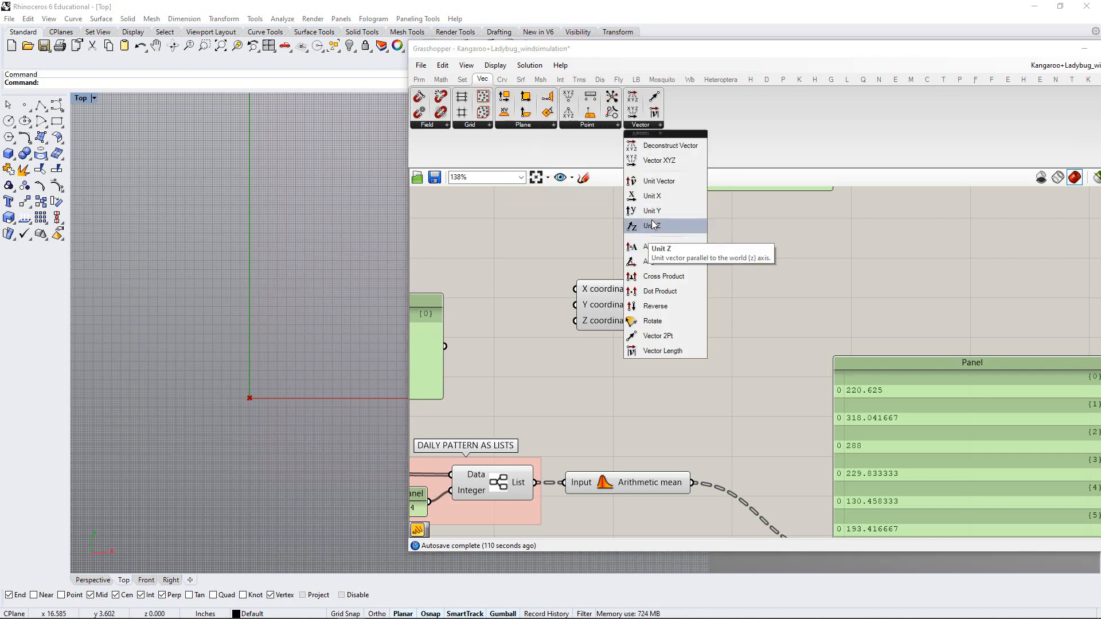
left_click_drag(653, 212, 765, 305)
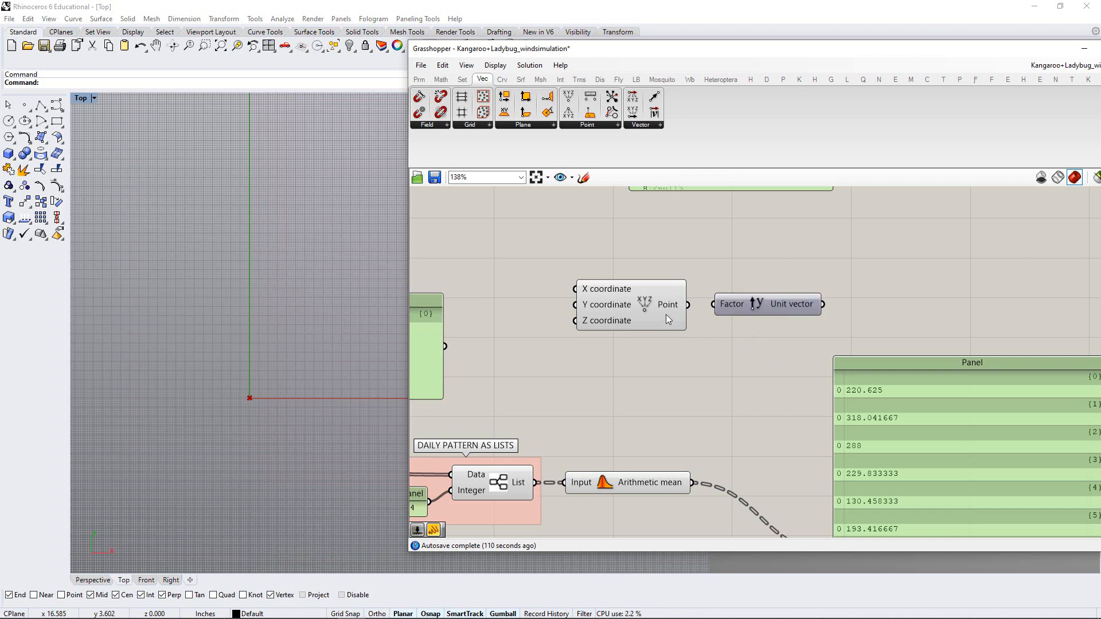
left_click_drag(666, 314, 646, 320)
left_click_drag(744, 305, 724, 308)
left_click(707, 344)
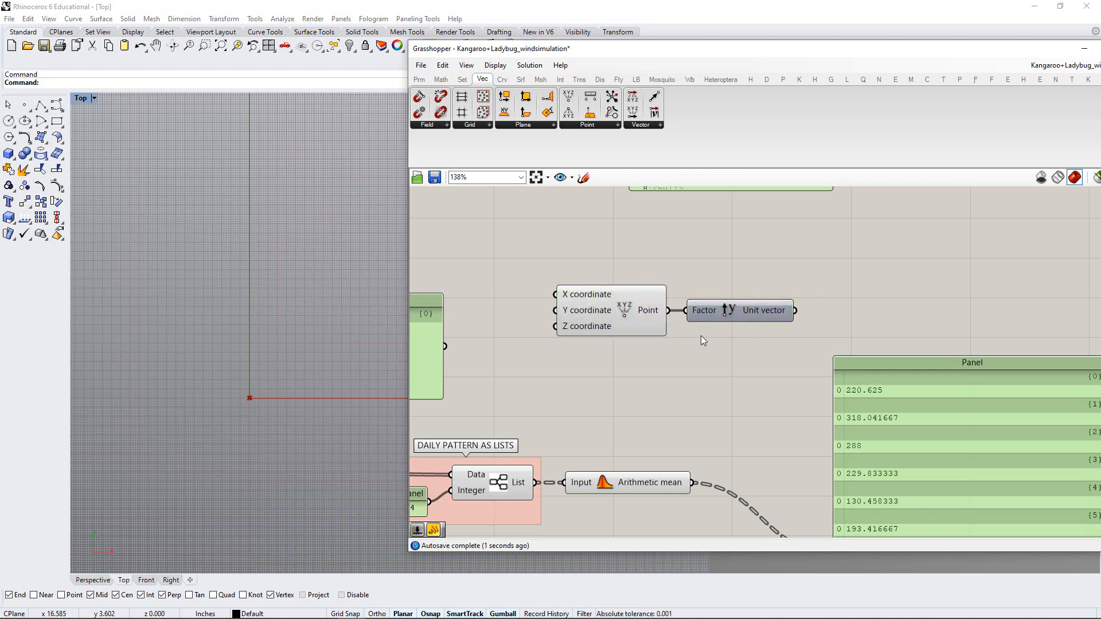
right_click_drag(729, 330, 683, 331)
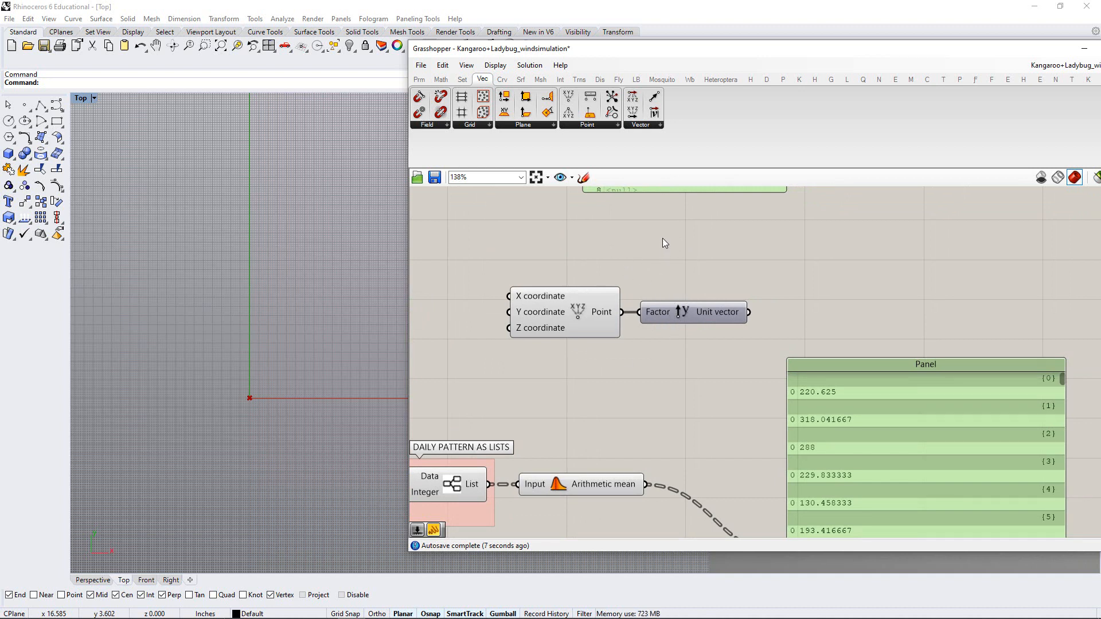
Add a Vector Display component, feed it the constructed point as Anchor and the unit Y vector as Vector, and check its preview at the origin
left_click(600, 80)
left_click(647, 127)
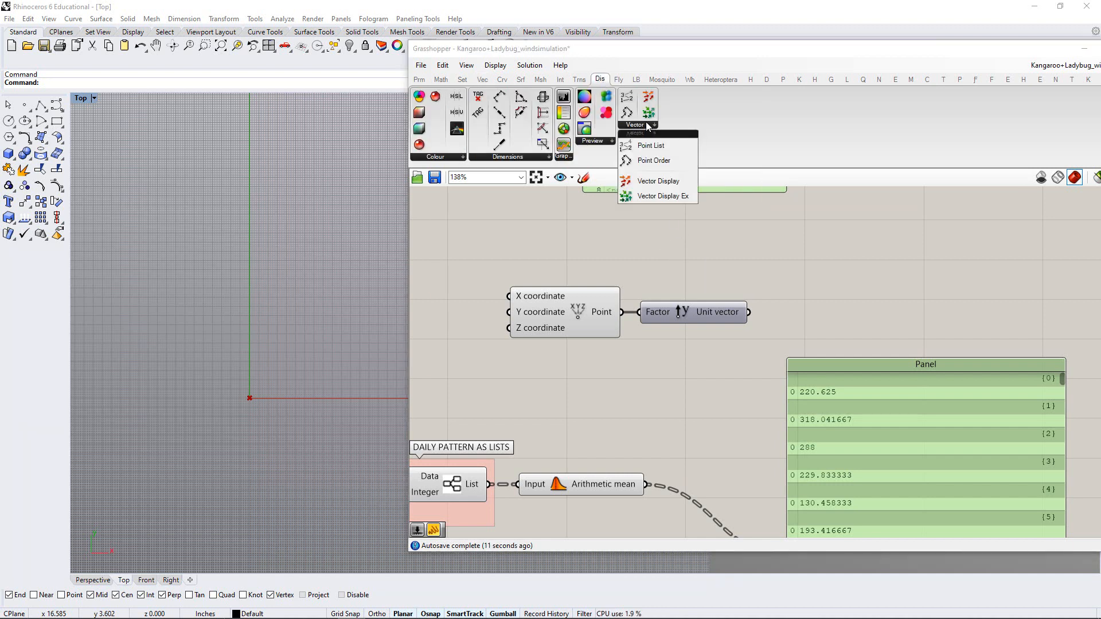
left_click(646, 181)
left_click(846, 284)
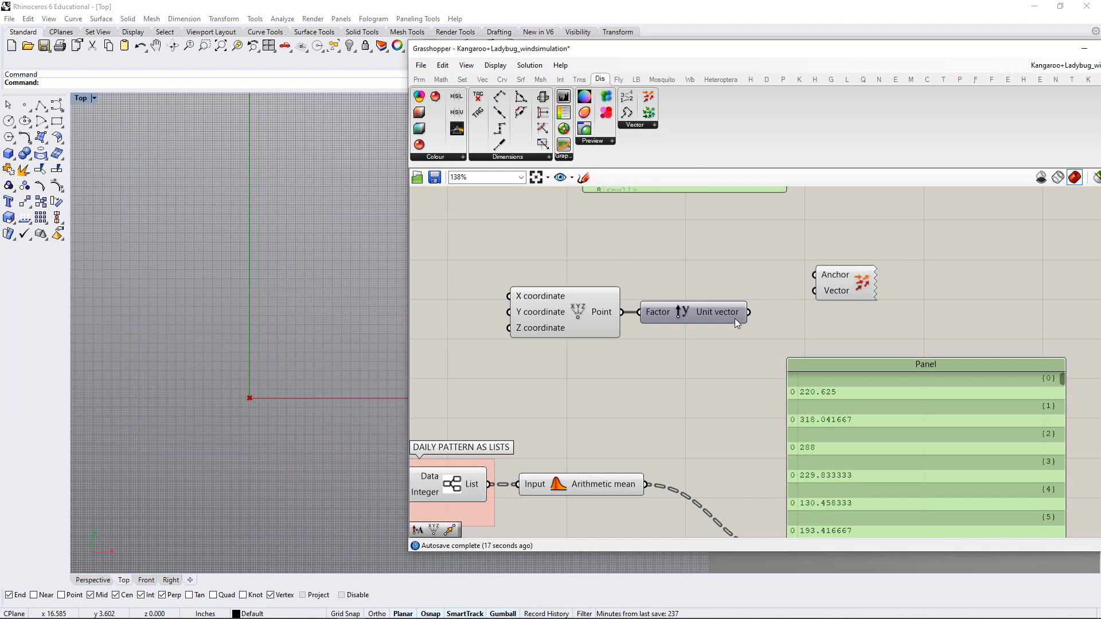
left_click_drag(581, 309, 816, 276)
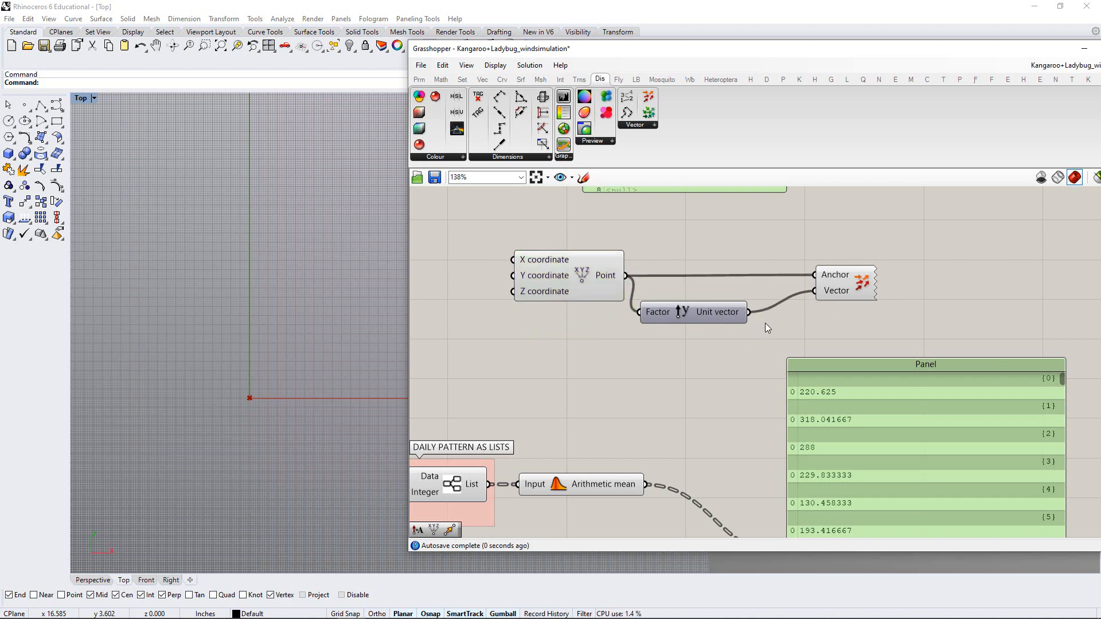
left_click(848, 280)
left_click(730, 348)
scroll(266, 382, "down", 5)
scroll(266, 384, "up", 7)
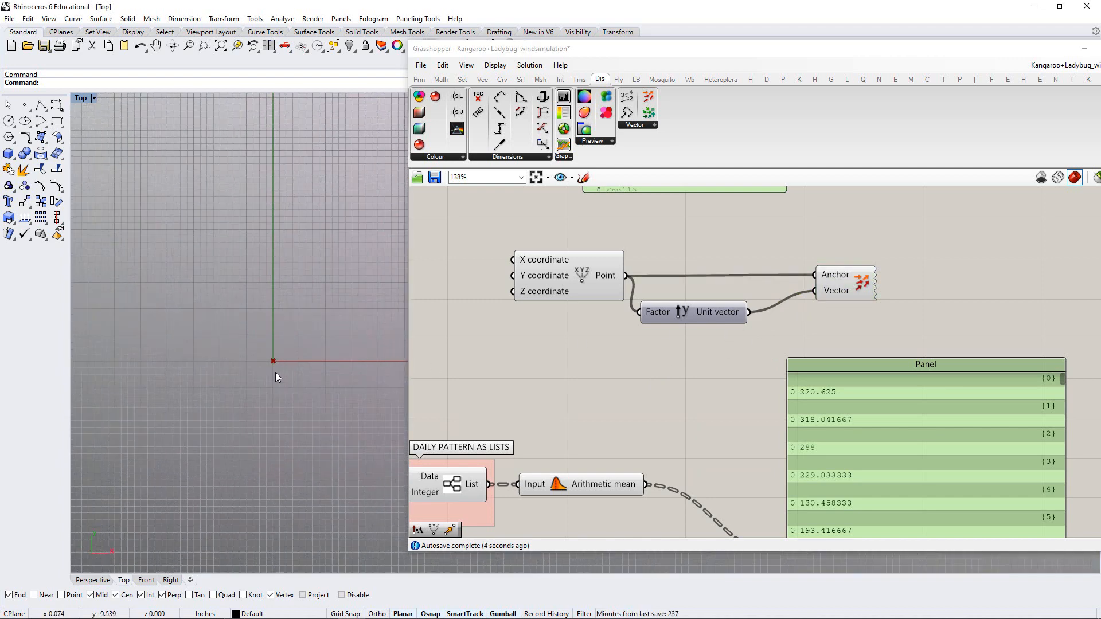
scroll(273, 368, "up", 3)
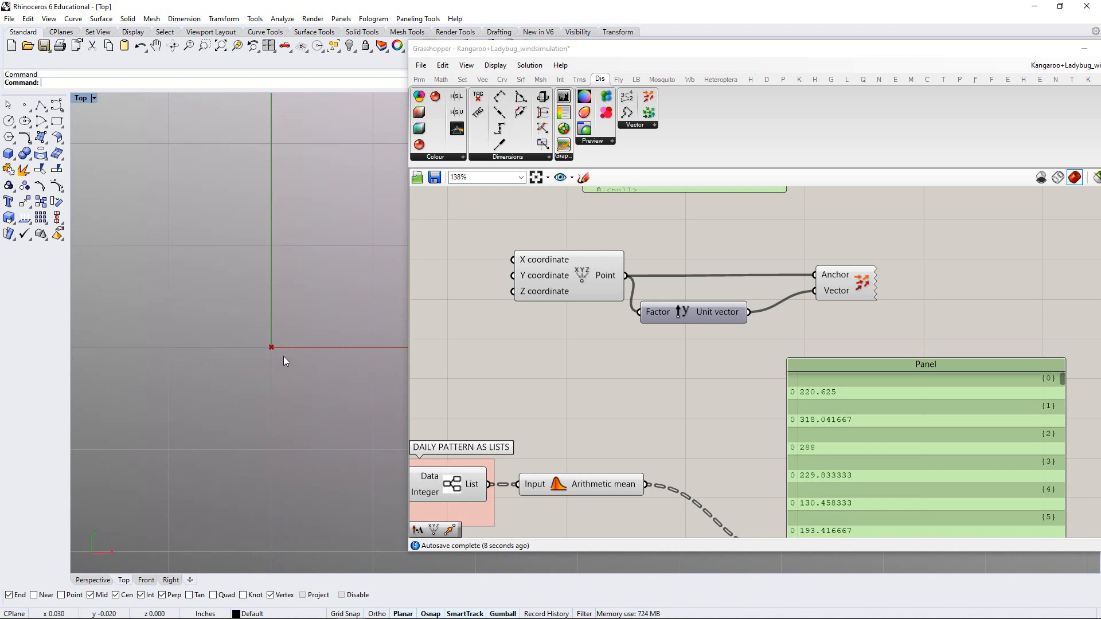
scroll(276, 377, "down", 3)
scroll(268, 388, "down", 3)
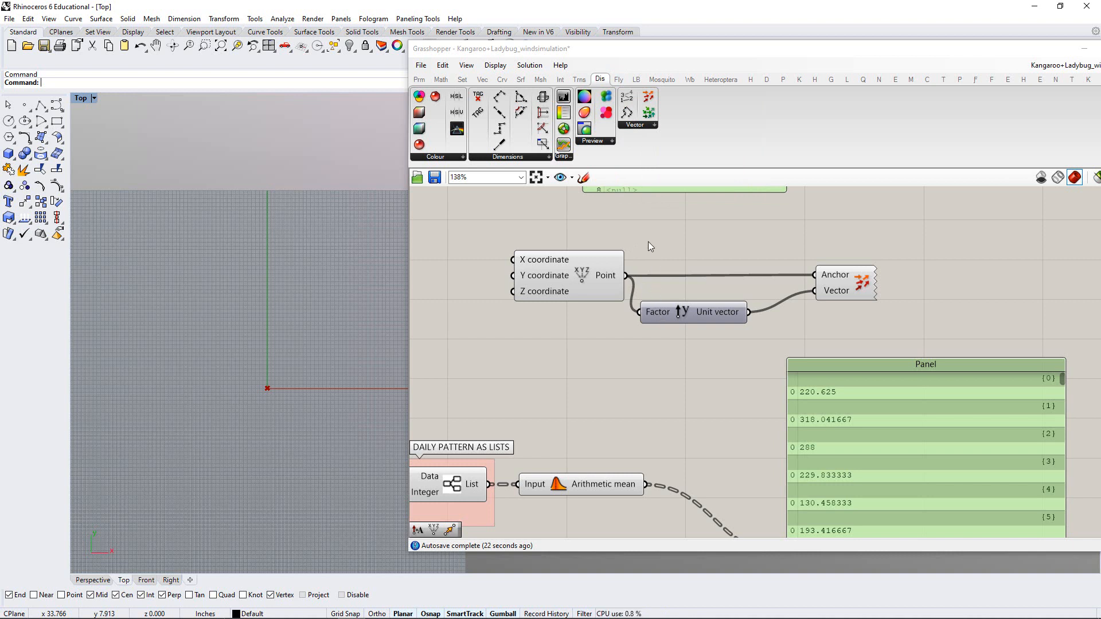
Undo the Vector Display and Unit Y additions with their connections, leaving only the Construct Point component
left_click(635, 344)
key("ctrl+z")
key("ctrl+z")
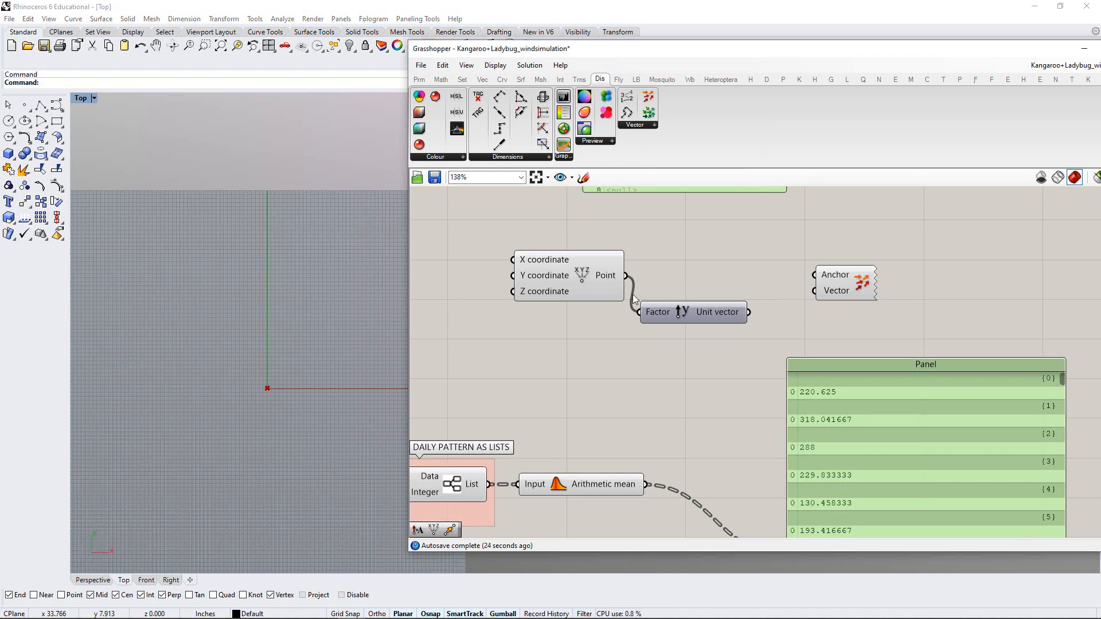
key("ctrl+z")
key("ctrl+z")
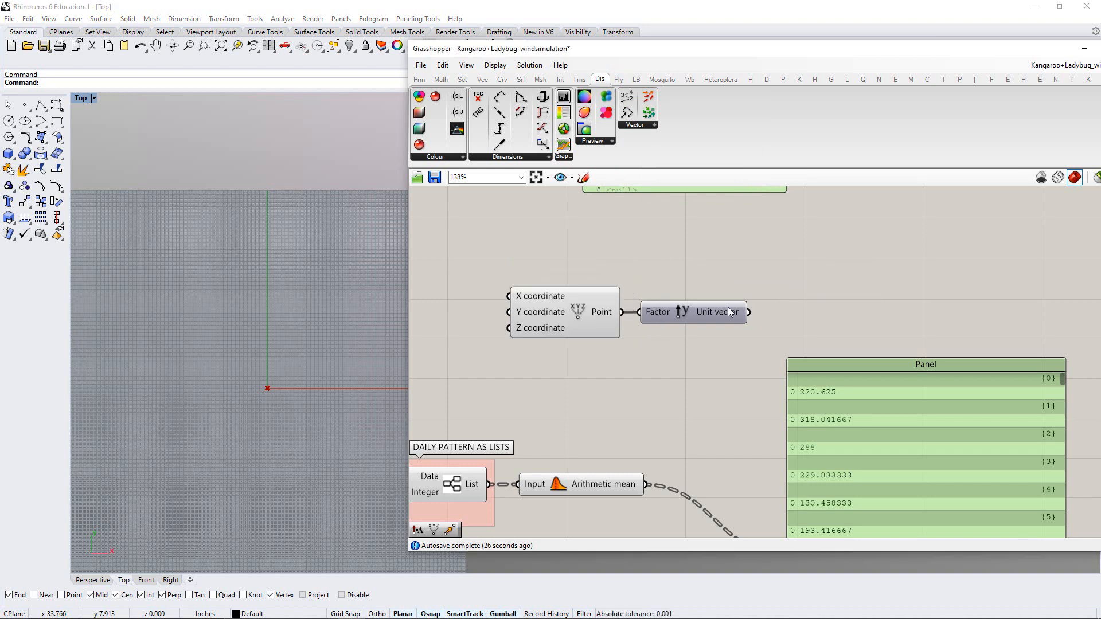
key("ctrl+z")
key("ctrl+z")
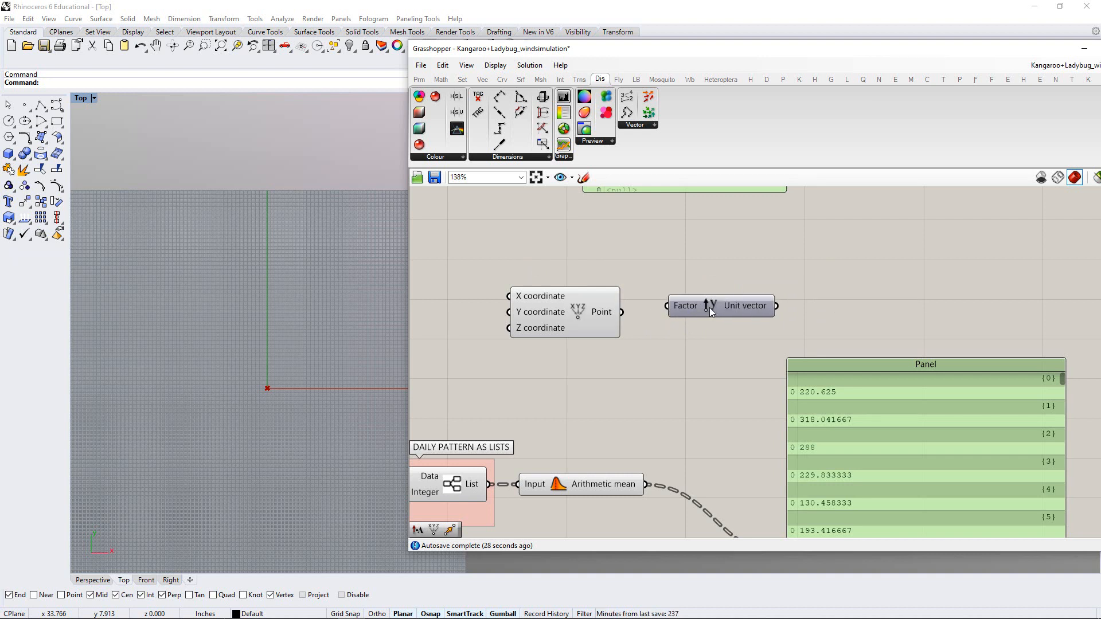
key("ctrl+z")
key("ctrl+z")
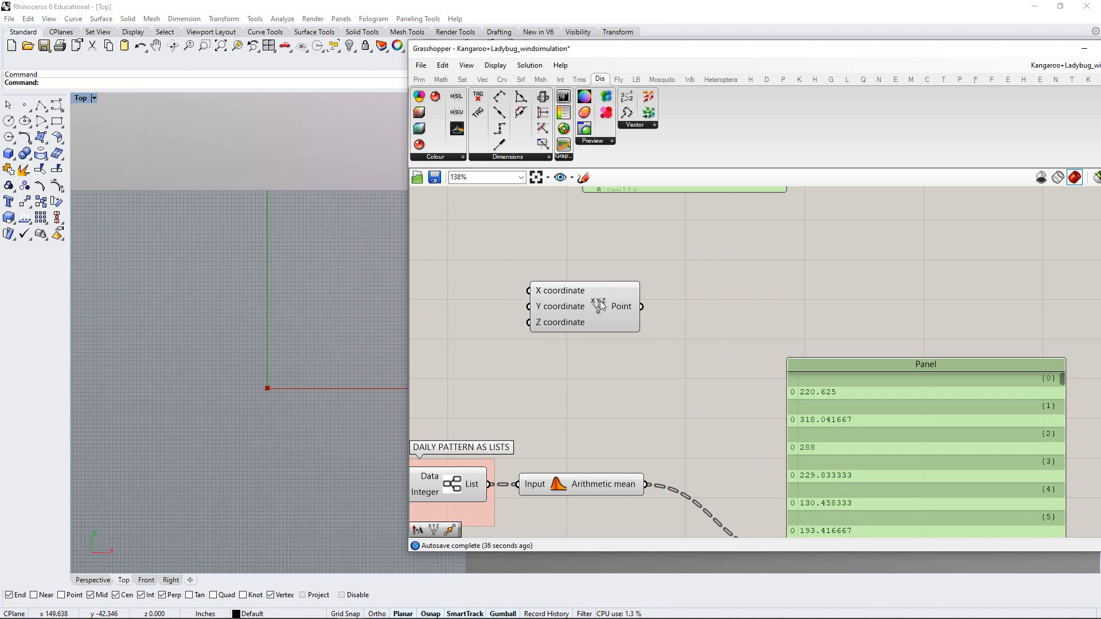
Reposition Construct Point above the Average component and move the daily mean wind direction panel farther away to free up space
left_click_drag(593, 299, 620, 312)
left_click(610, 335)
left_click(683, 294)
key("ctrl+z")
key("ctrl+z")
mouse_move(591, 311)
left_mouse_down()
mouse_move(586, 287)
mouse_move(586, 297)
left_mouse_up()
left_click(585, 351)
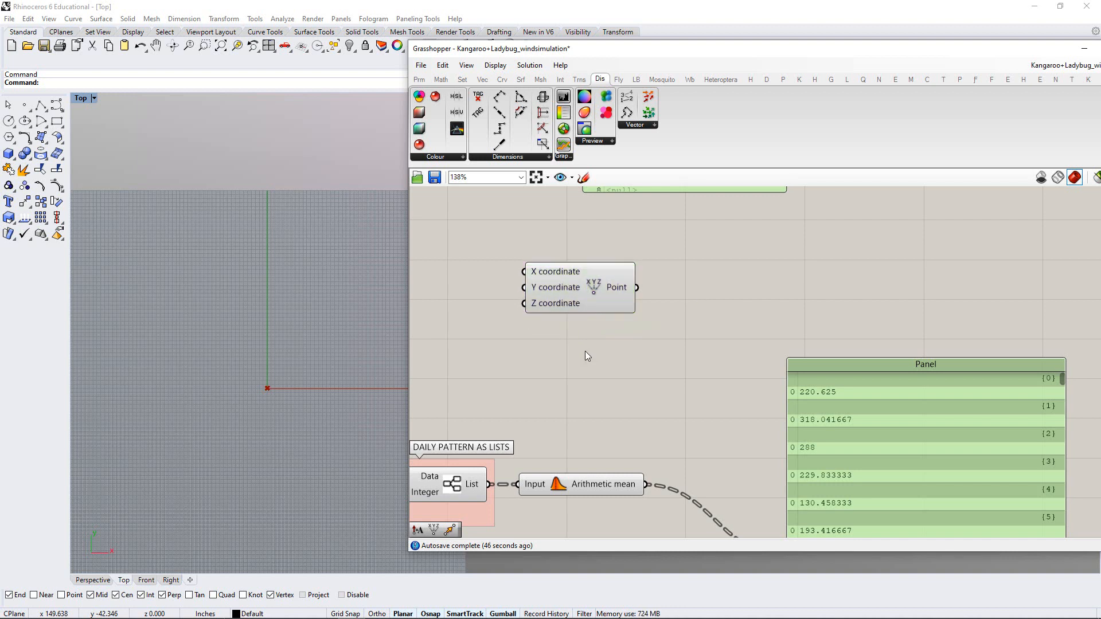
scroll(599, 351, "up", 1)
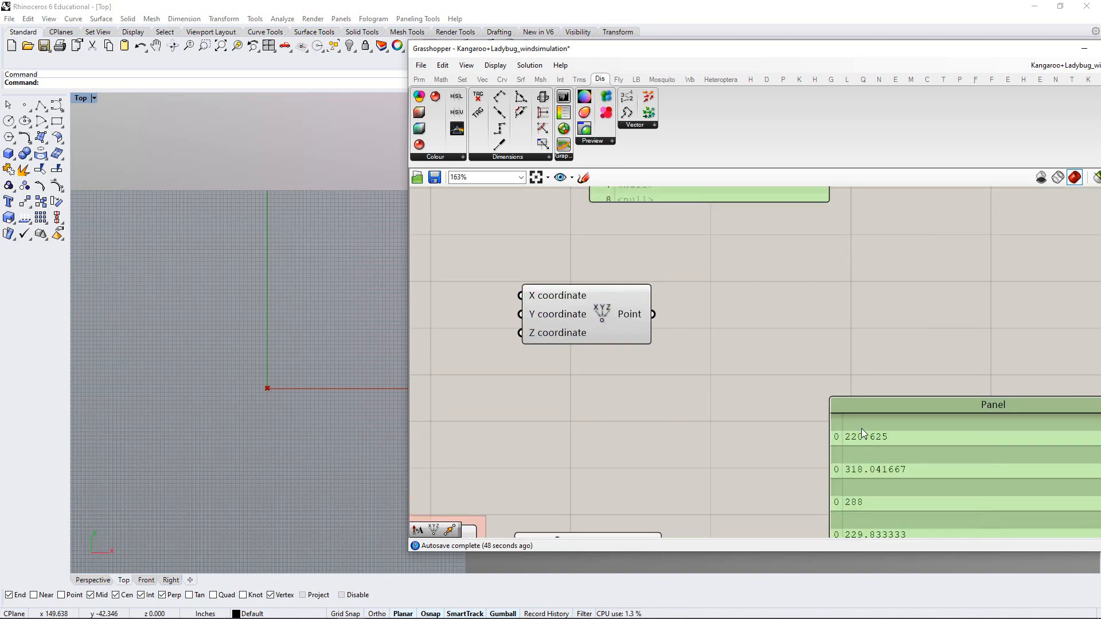
left_click_drag(861, 428, 894, 465)
left_click_drag(618, 321, 625, 335)
left_click(641, 368)
right_click_drag(641, 369, 641, 345)
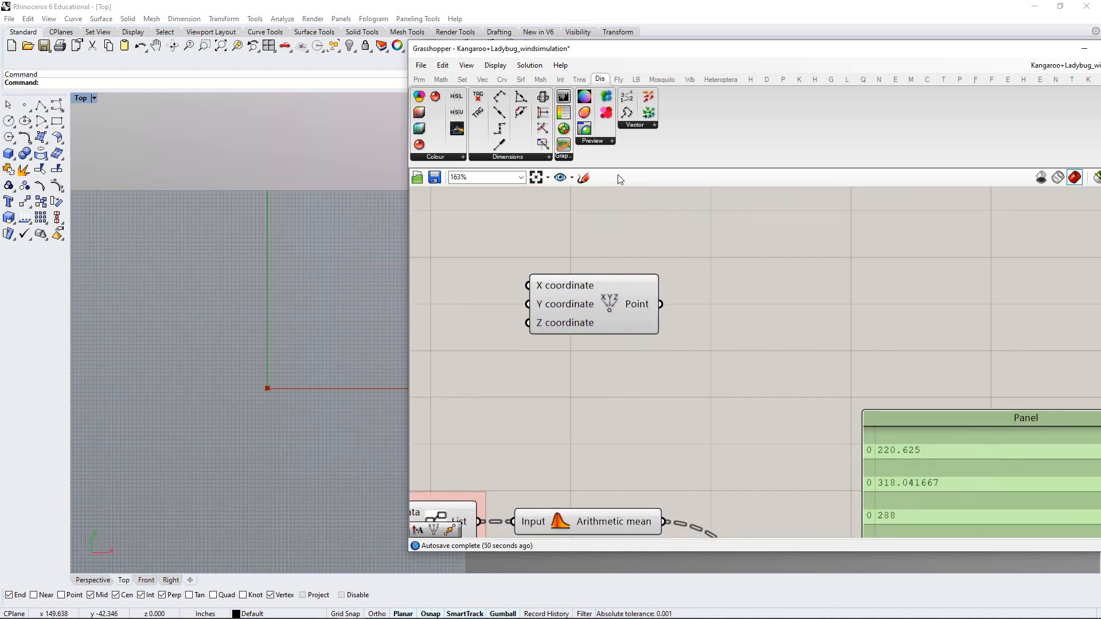
Add a Unit Y vector component below the Construct Point component
left_click(483, 79)
left_click(640, 126)
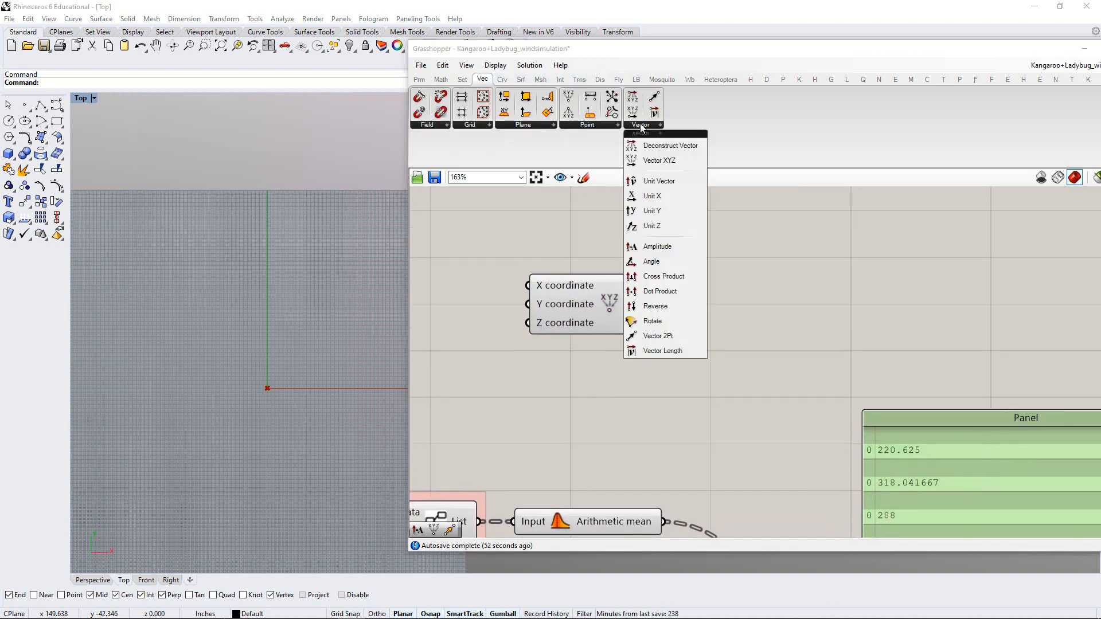
left_click(654, 215)
left_click(700, 388)
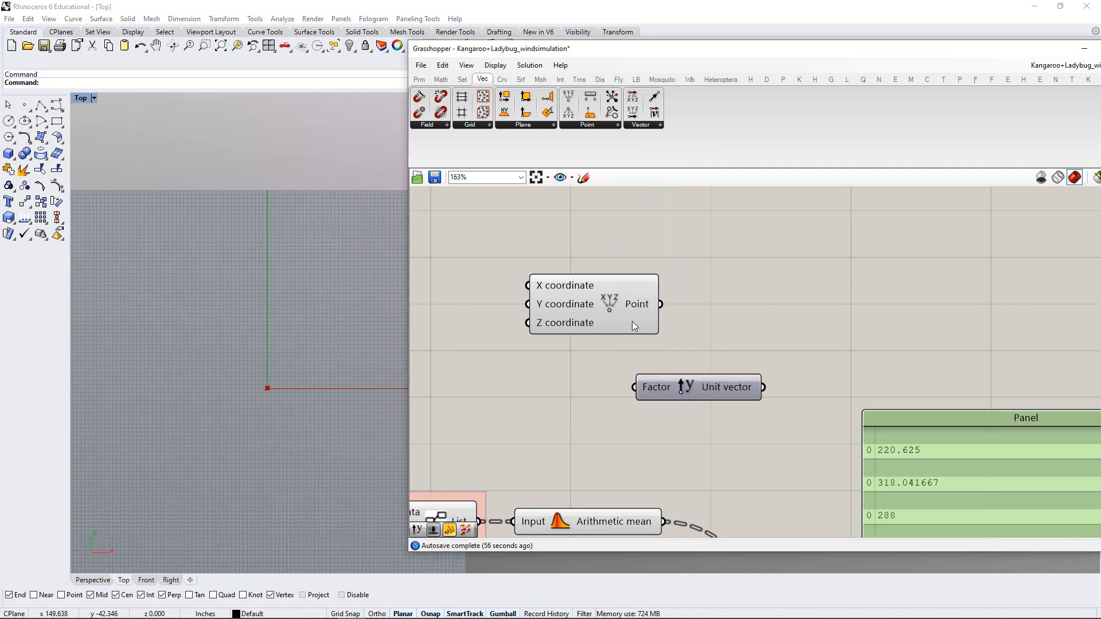
Shift Construct Point slightly sideways and align the Unit Y component directly beneath it
left_click_drag(634, 326, 670, 318)
left_click(756, 328)
left_click_drag(714, 383, 674, 376)
left_click(743, 328)
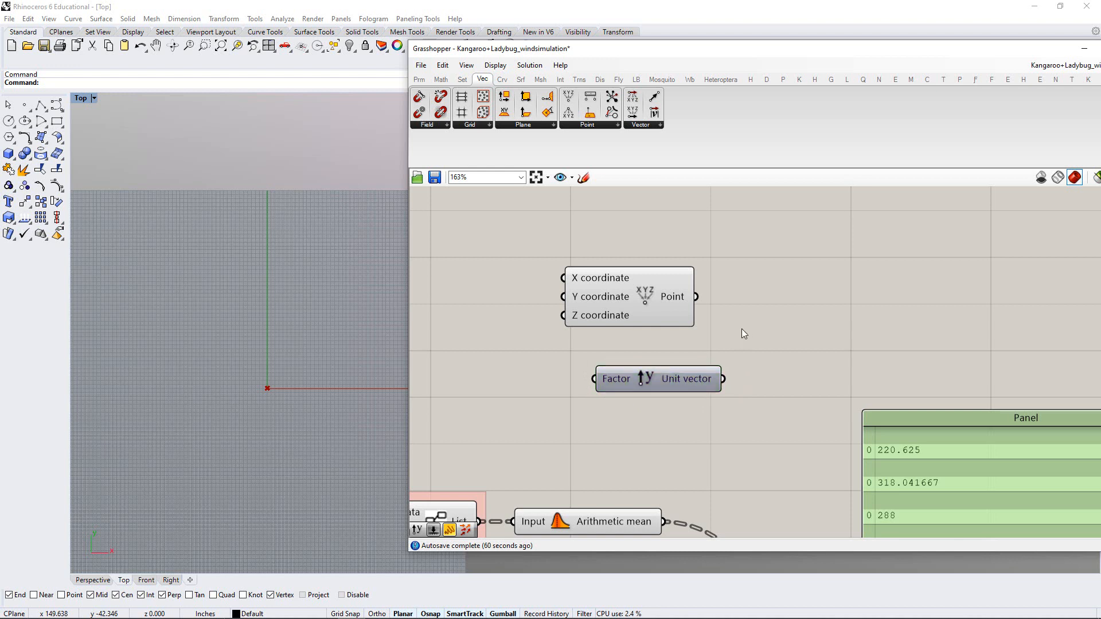
left_click_drag(673, 384, 645, 376)
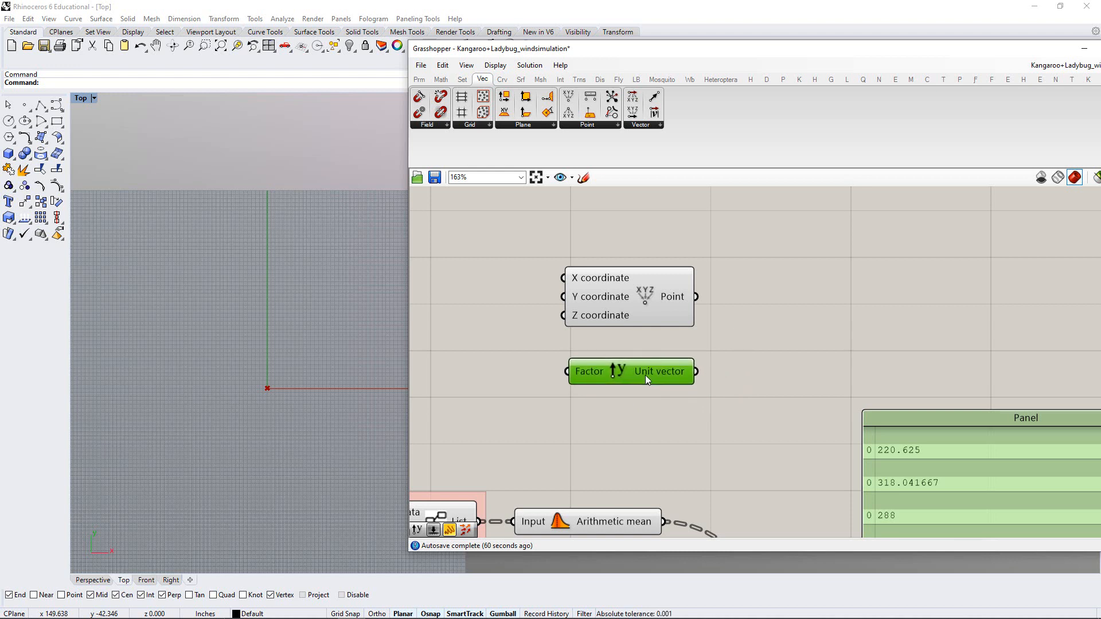
left_click(731, 334)
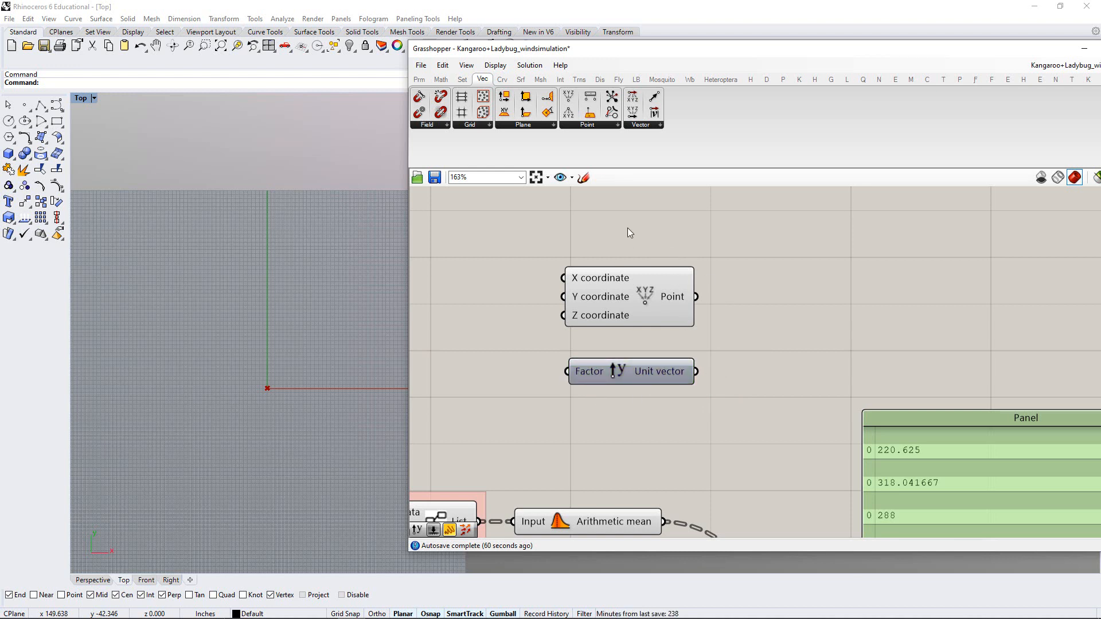
Add a Vector Display component beside the Construct Point and Unit Y components
left_click(601, 80)
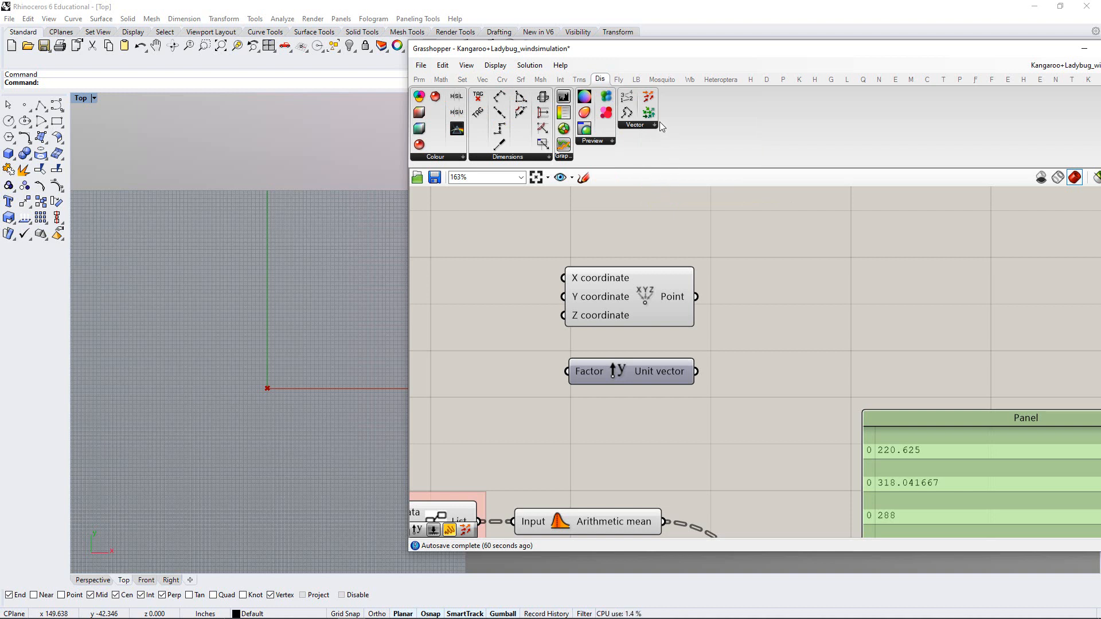
left_click(640, 126)
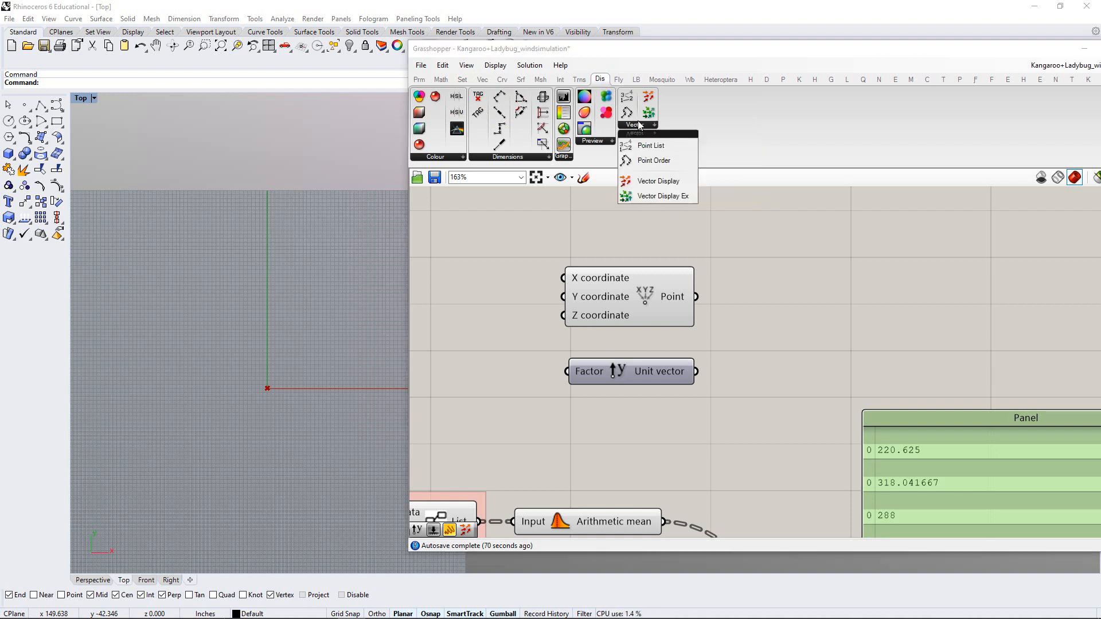
left_click(654, 182)
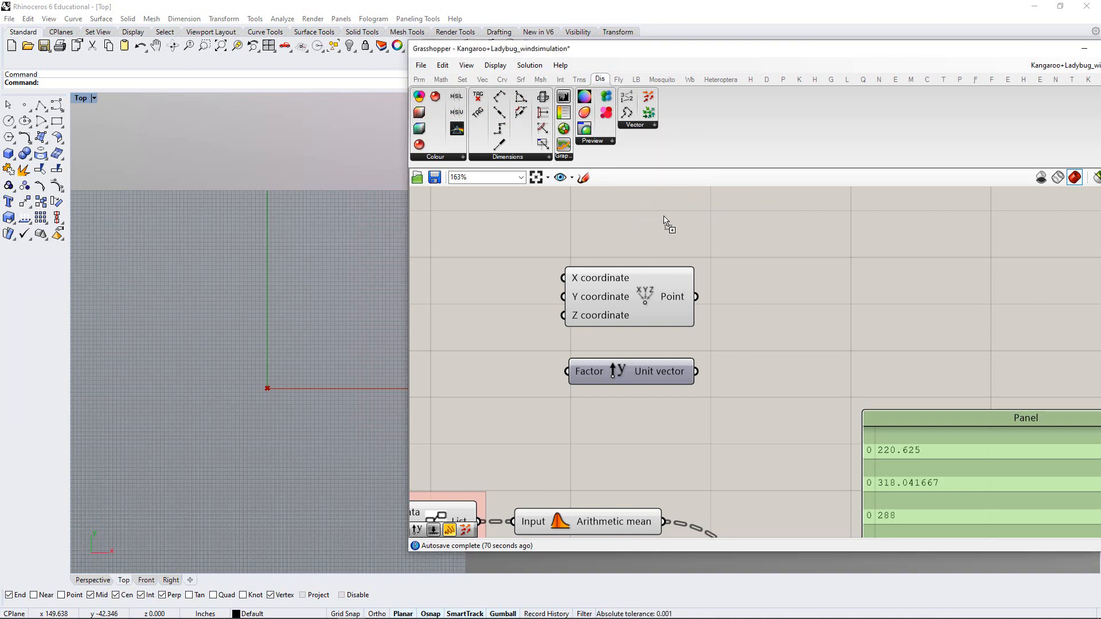
left_click(820, 332)
right_click_drag(820, 332, 800, 298)
left_click_drag(785, 299, 767, 304)
left_click(737, 312)
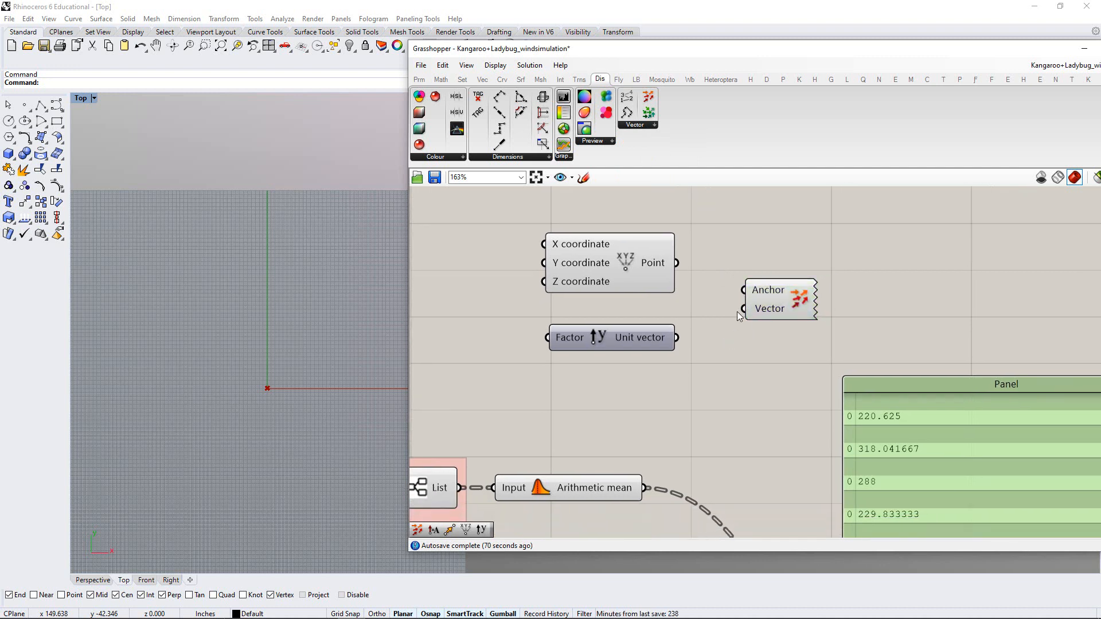
Connect Construct Point to the Vector Display's Anchor and Unit Y to its Vector, and inspect the preview arrow at the origin
left_click(636, 259)
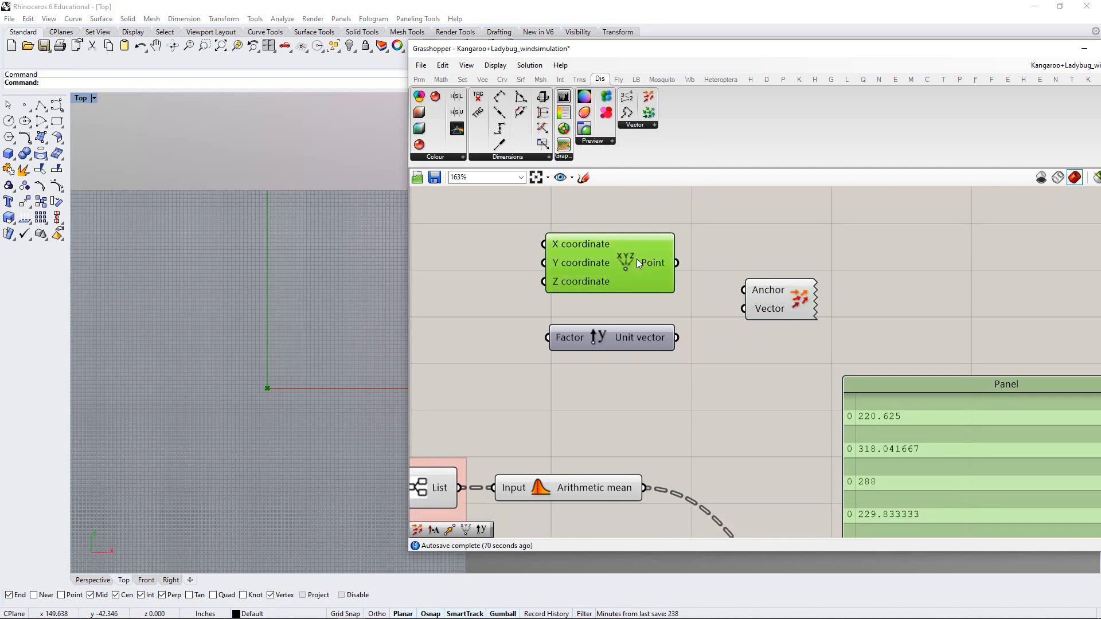
left_click(711, 225)
left_click_drag(677, 263, 744, 290)
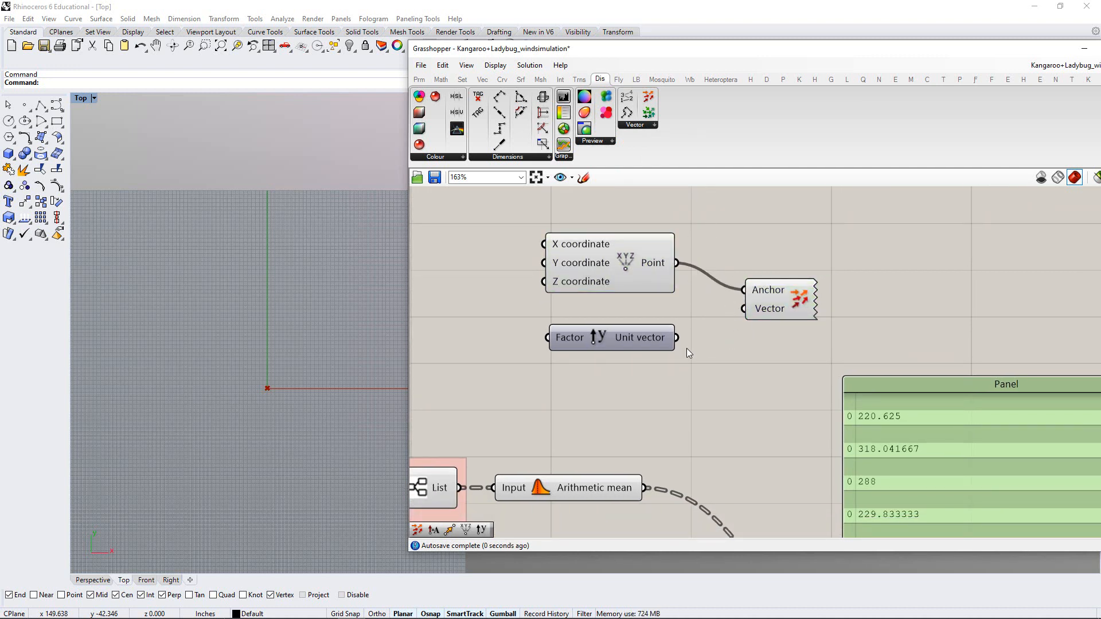
left_click_drag(677, 338, 744, 309)
left_click(790, 301)
scroll(292, 382, "up", 6)
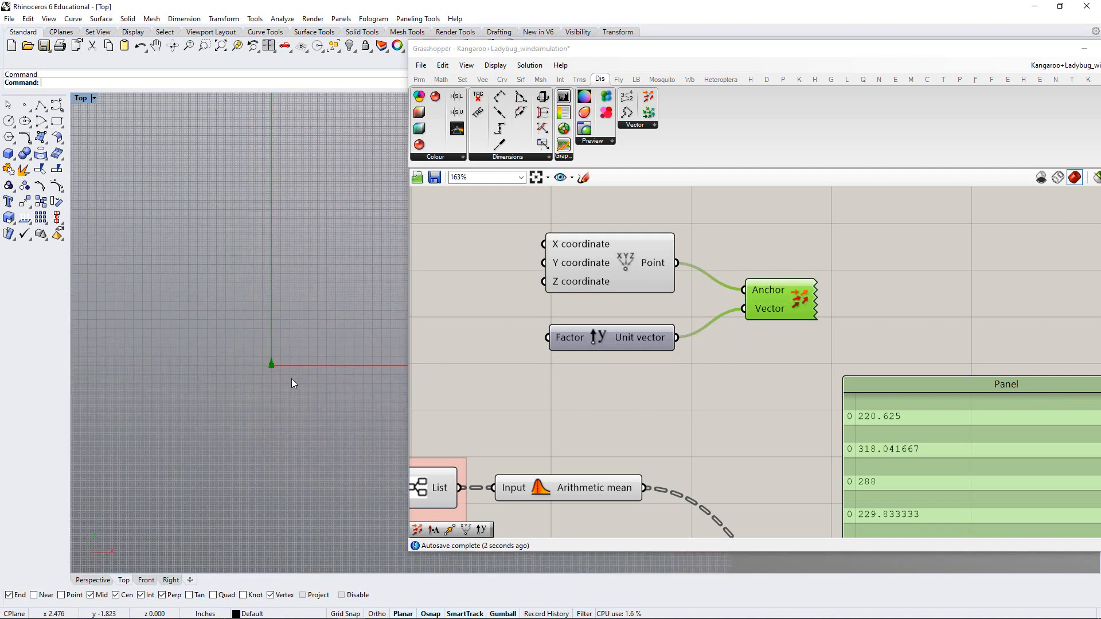
scroll(279, 352, "up", 3)
left_click(693, 430)
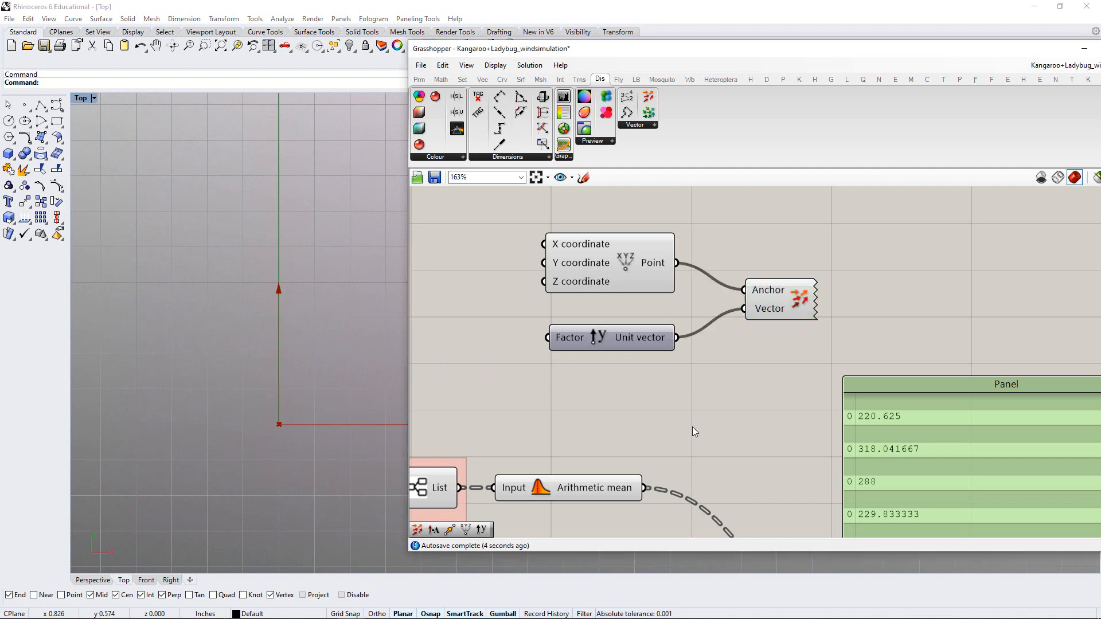
Space the Vector Display farther from its inputs and move it together with Construct Point and Unit Y higher above the Average component
left_click(768, 297)
left_click(645, 401)
scroll(643, 344, "down", 4)
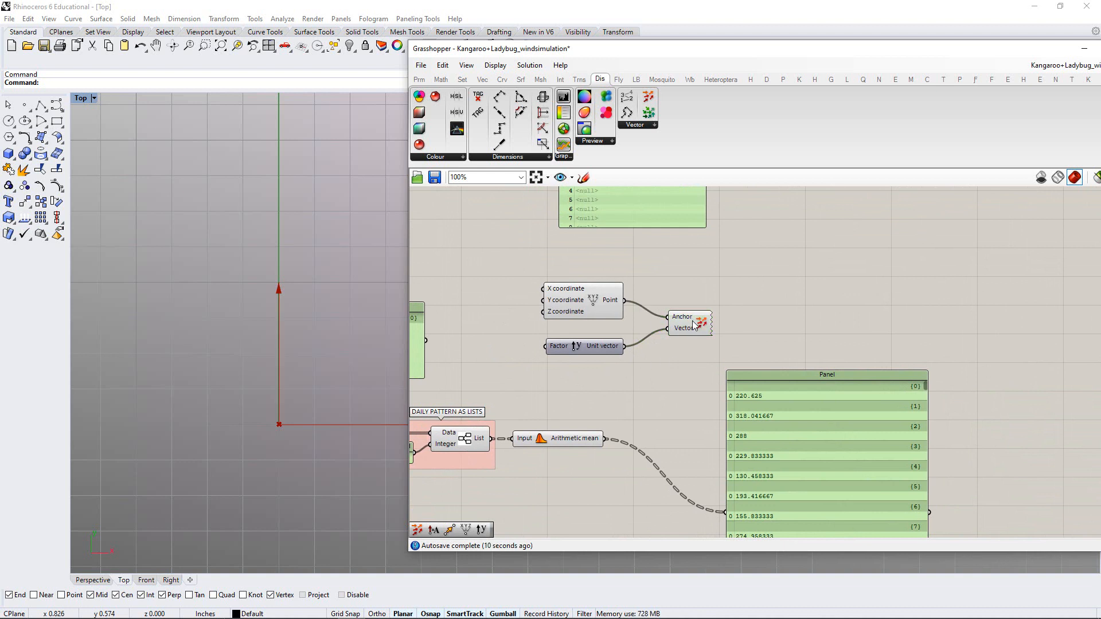
left_click_drag(683, 318, 692, 318)
left_click(691, 351)
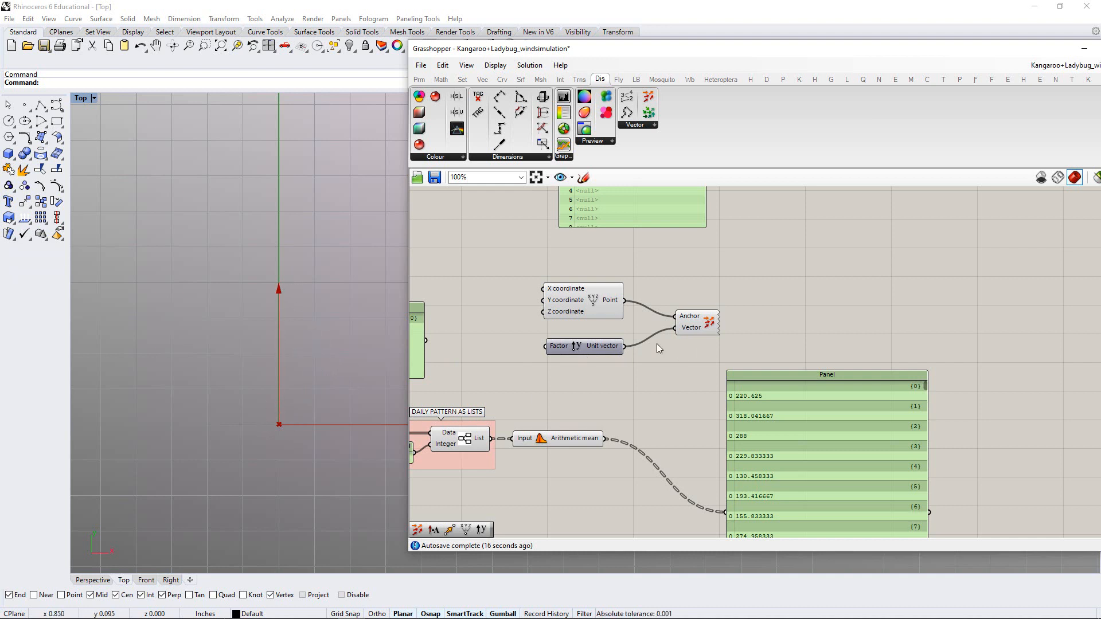
left_click_drag(693, 327, 700, 328)
left_click(670, 388)
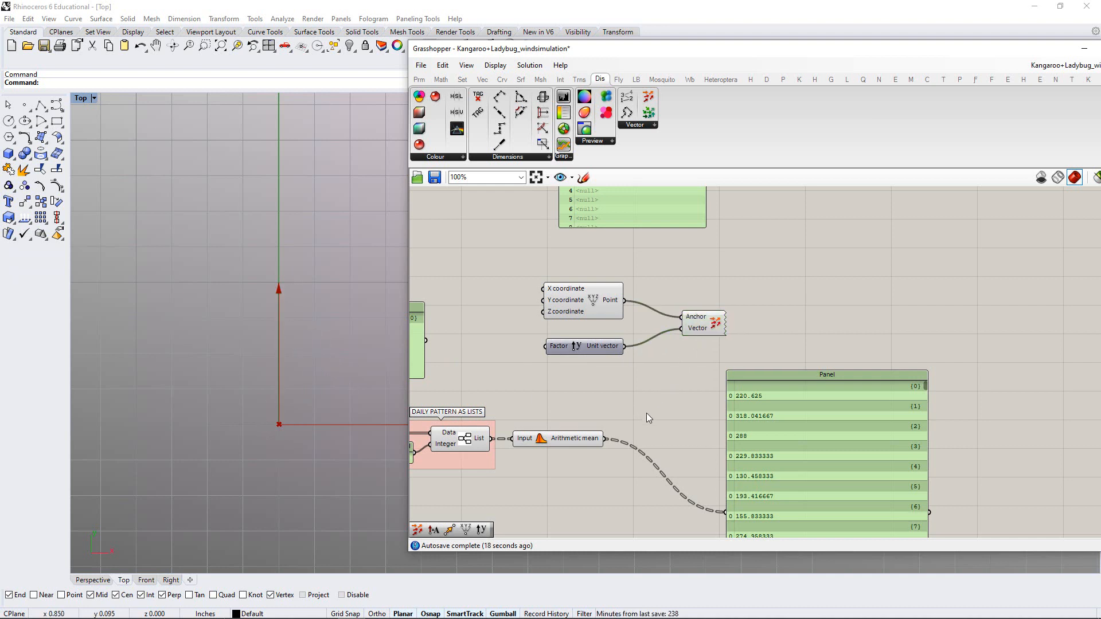
left_click_drag(705, 373, 591, 279)
left_click(601, 379)
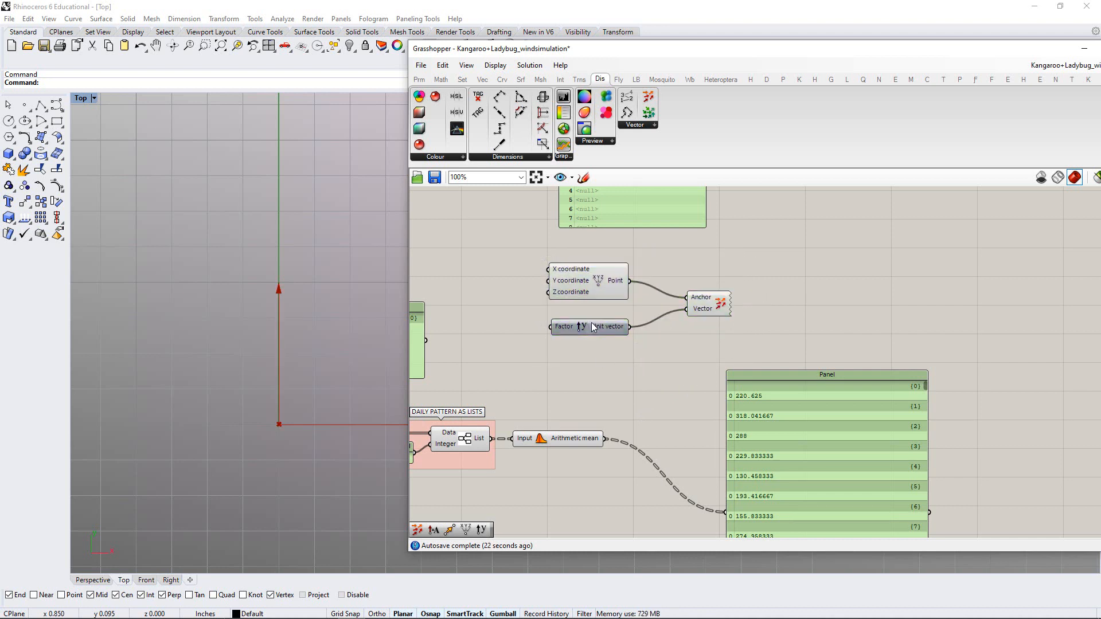
left_click(701, 309)
left_click(670, 338)
Add a Rotate transform component between the Unit Y component and the daily mean wind direction panel
right_click_drag(710, 436, 713, 404)
scroll(718, 393, "up", 1)
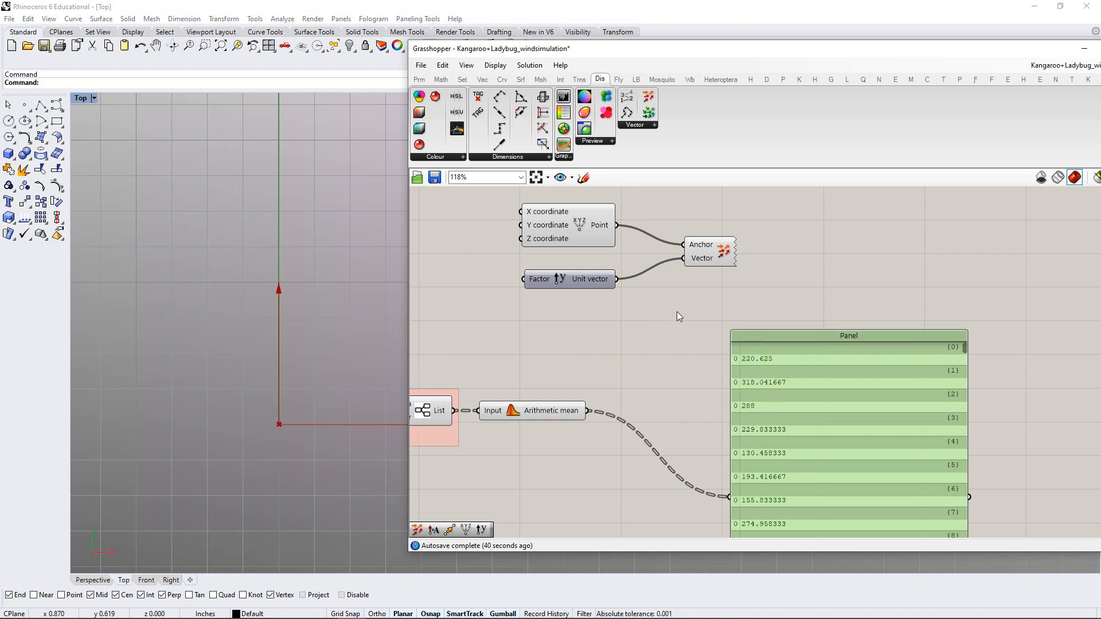
right_click_drag(667, 298, 668, 312)
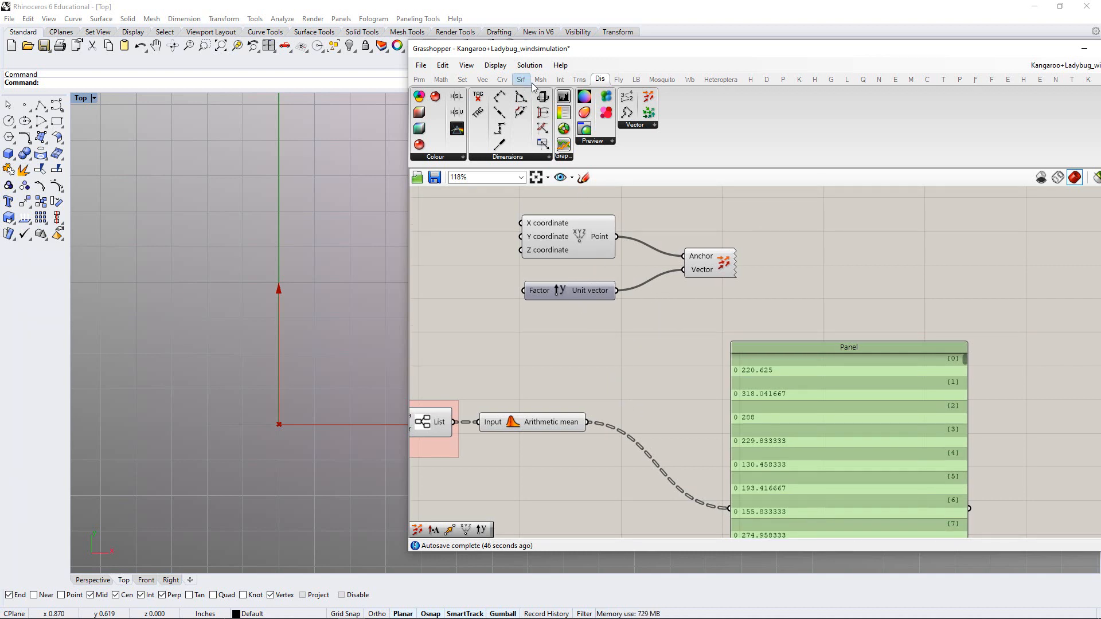
left_click(579, 79)
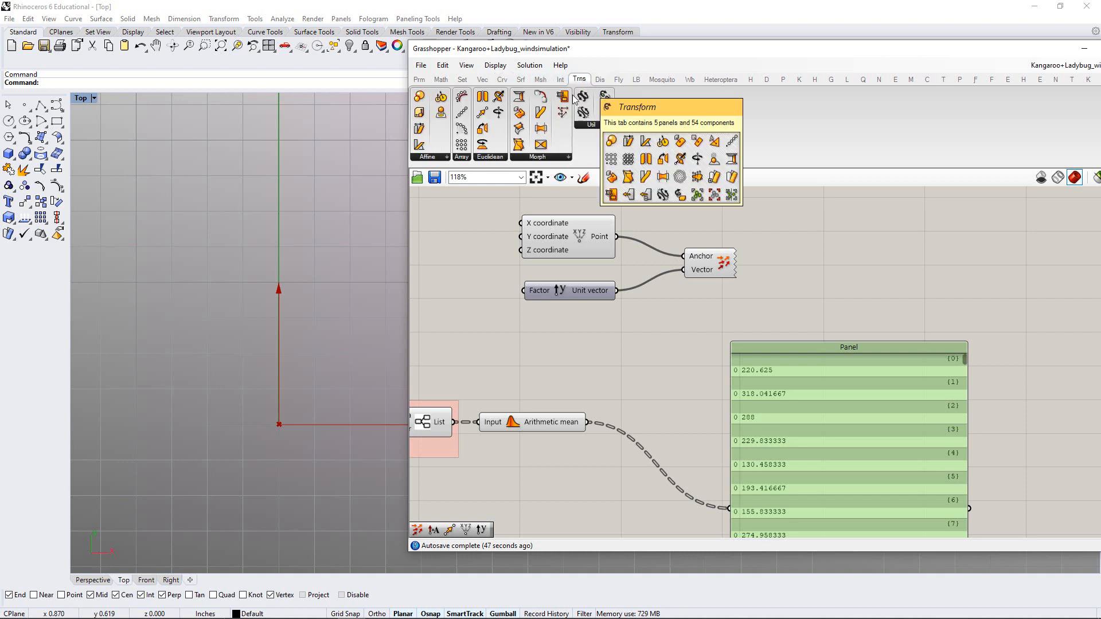
left_click(498, 158)
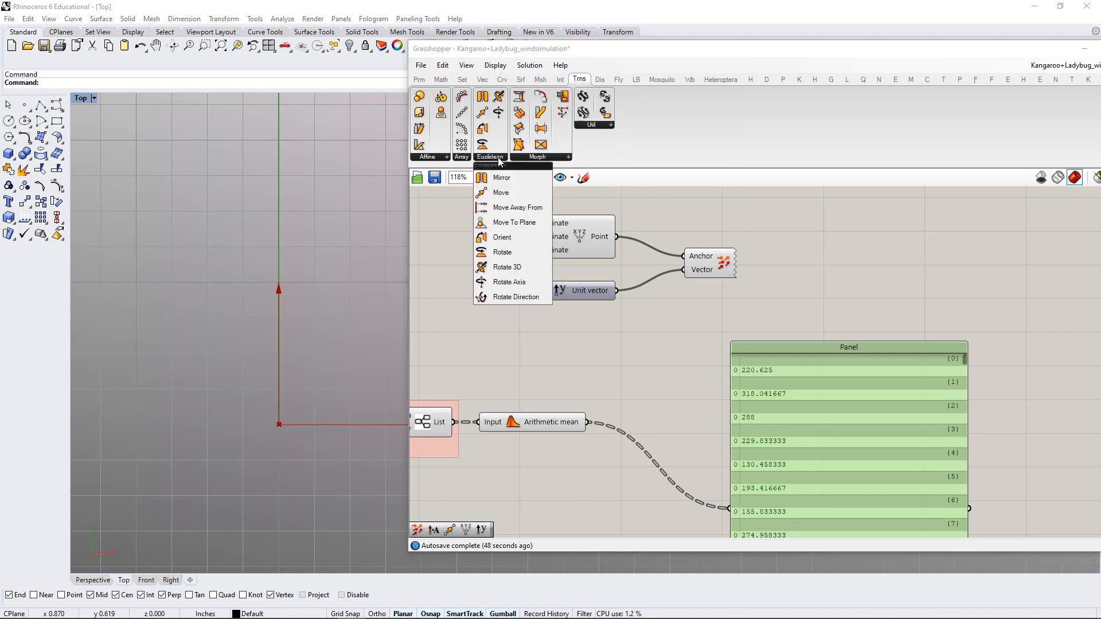
left_click(497, 253)
left_click(690, 320)
Rearrange the Vector Display, Construct Point, Unit Y, Rotate and daily mean panel to make room around the Rotate component
left_click_drag(706, 268, 757, 225)
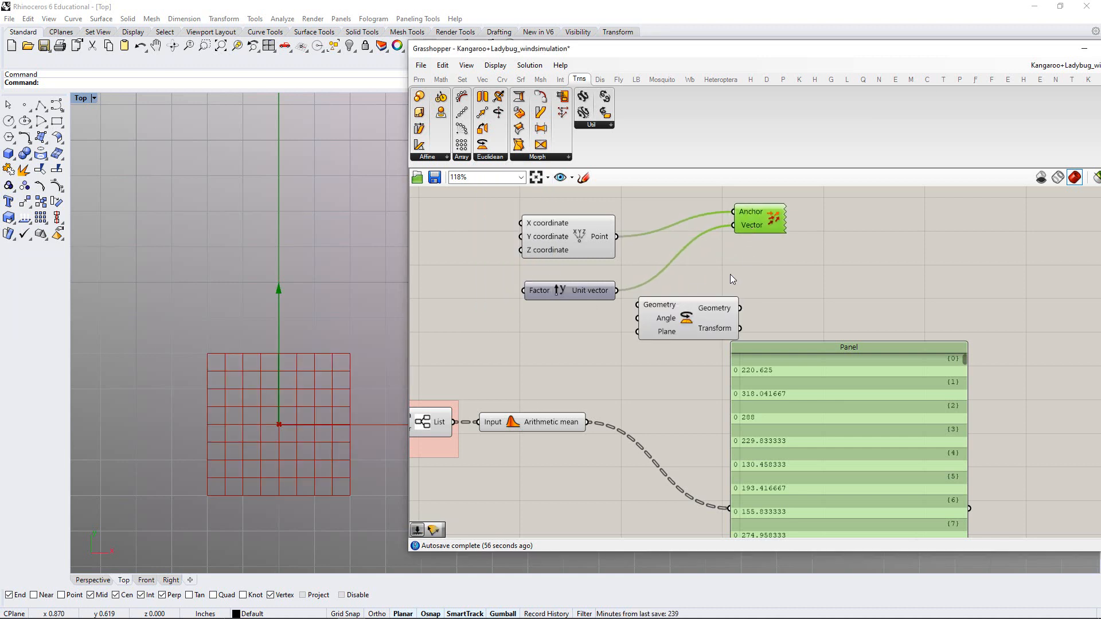
left_click_drag(790, 377, 818, 398)
left_click_drag(694, 323, 734, 327)
left_click(660, 286)
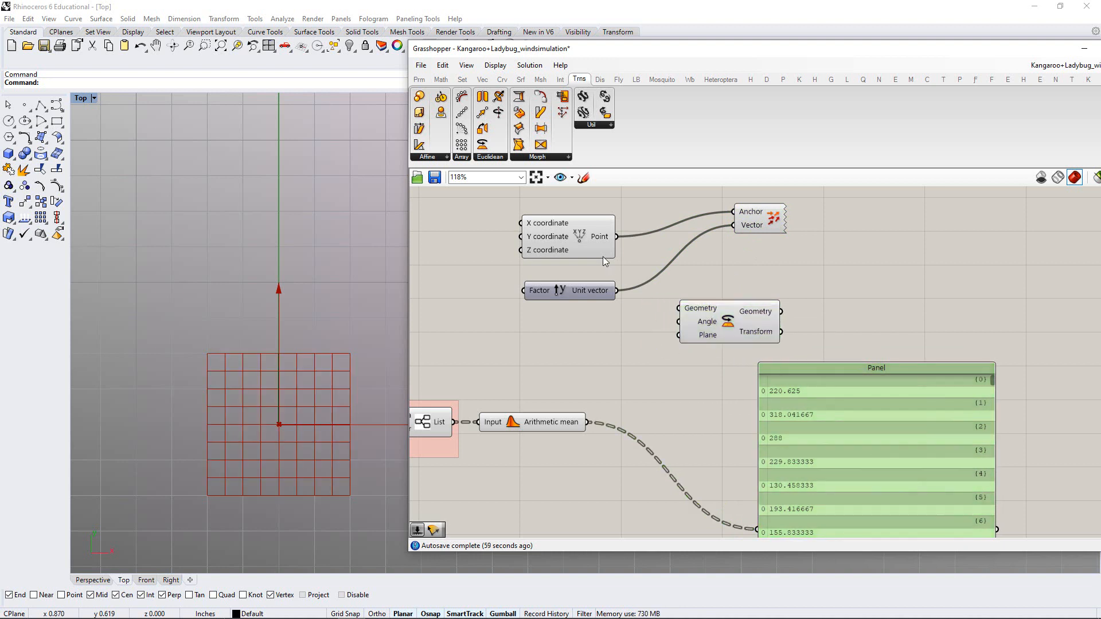
left_click_drag(594, 244, 590, 218)
left_click_drag(586, 293, 590, 267)
left_click(595, 323)
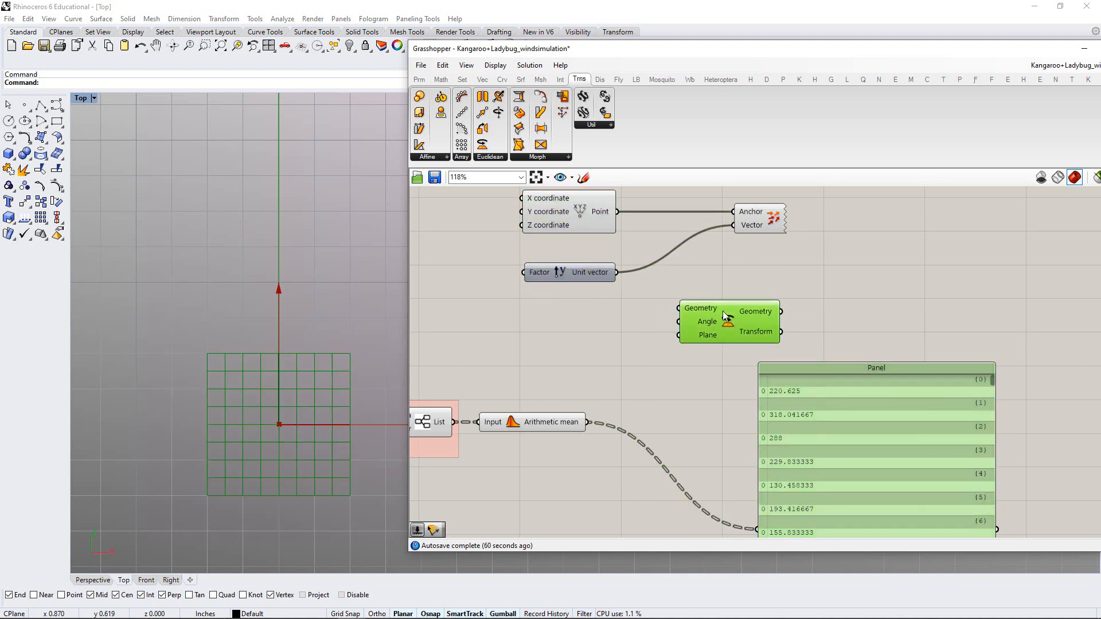
left_click_drag(707, 328, 704, 317)
left_click(631, 327)
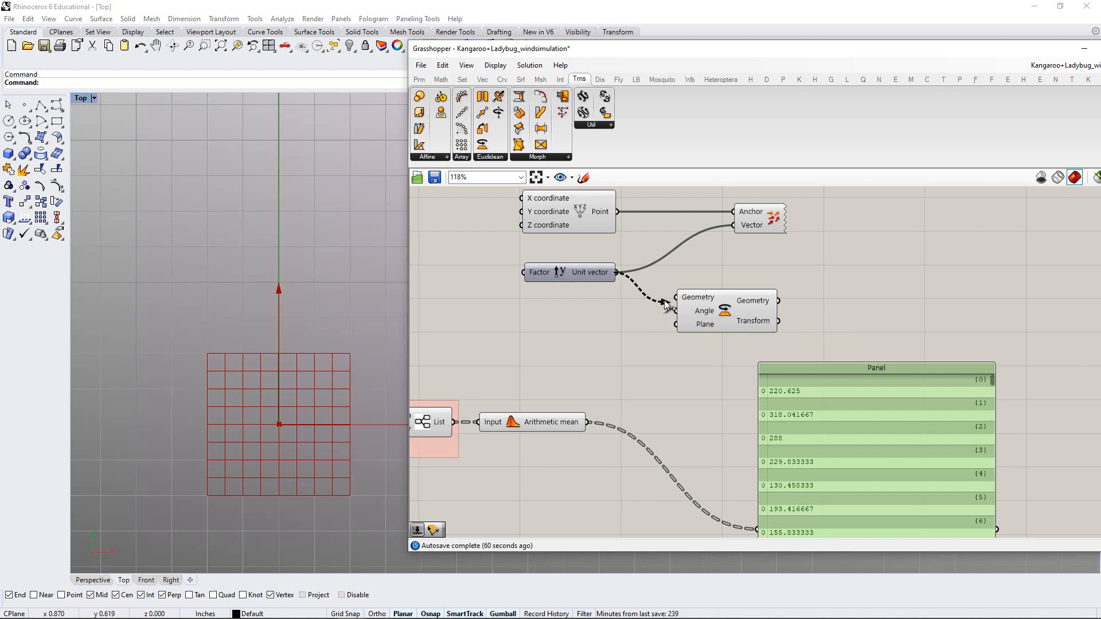
Feed the unit Y vector into Rotate's Geometry, switch its Angle input to degrees, and shift Rotate away from Unit Y
left_click_drag(665, 304, 676, 298)
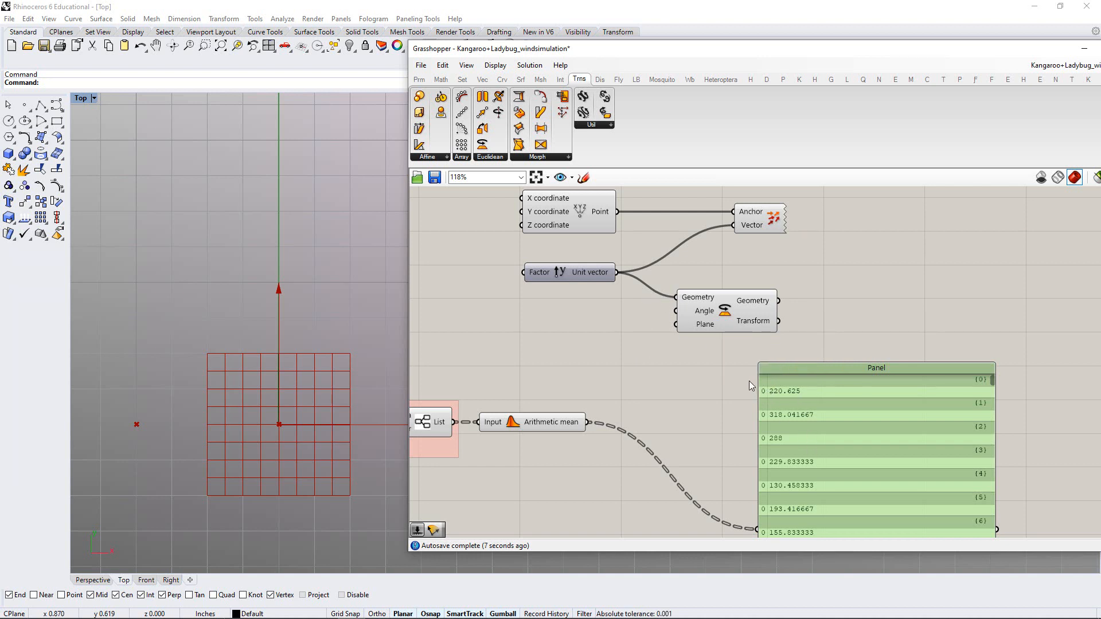
scroll(702, 343, "up", 2)
right_click(723, 312)
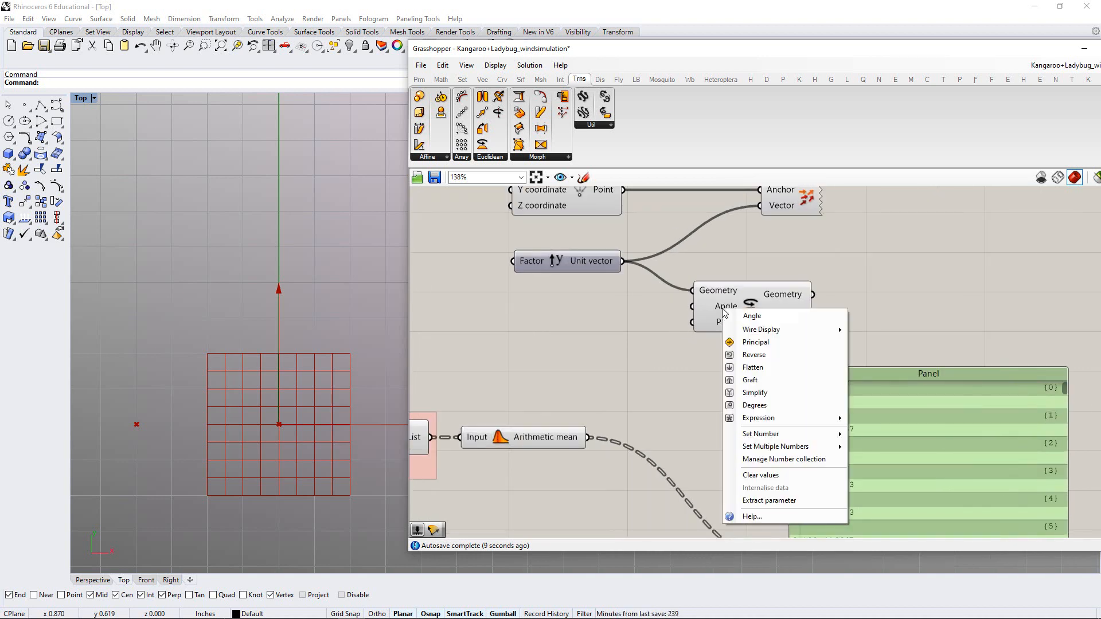
left_click(748, 406)
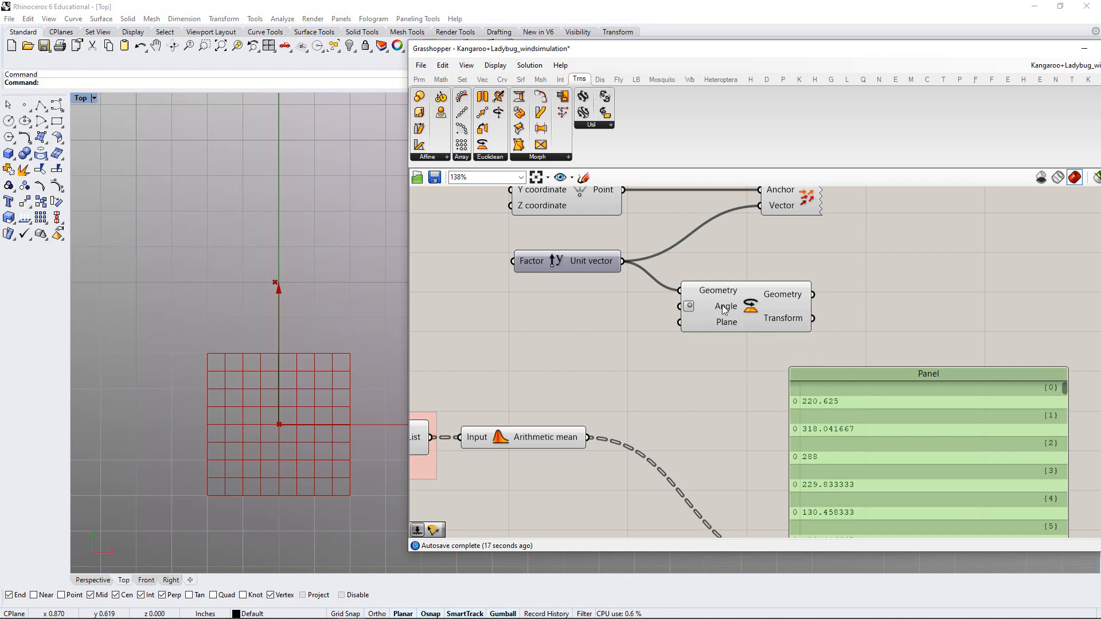
mouse_move(343, 375)
right_mouse_down()
mouse_move(332, 347)
mouse_move(334, 356)
right_mouse_up()
left_click_drag(735, 313, 770, 304)
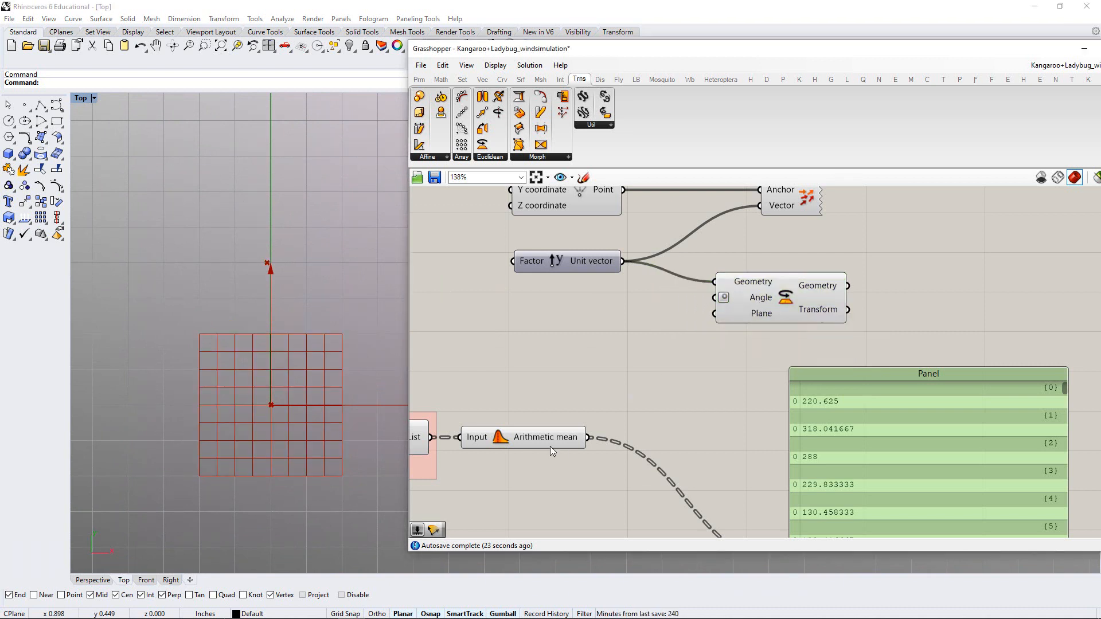
Move the daily mean panel closer to the Average component and flatten the Arithmetic mean output into a single list
right_click_drag(610, 414, 628, 363)
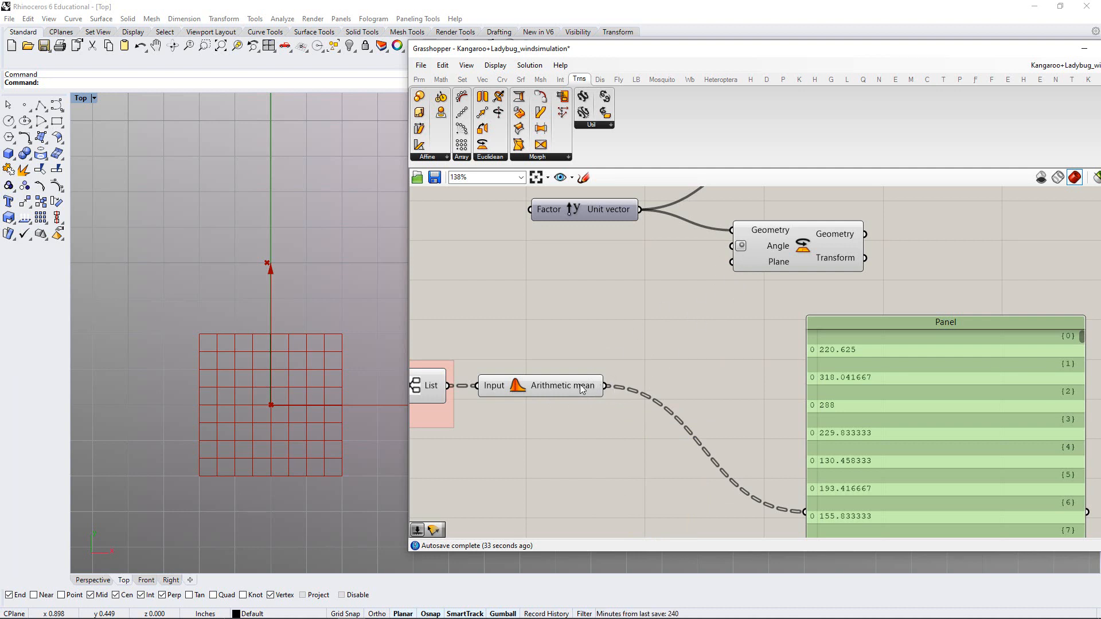
right_click_drag(780, 335, 740, 328)
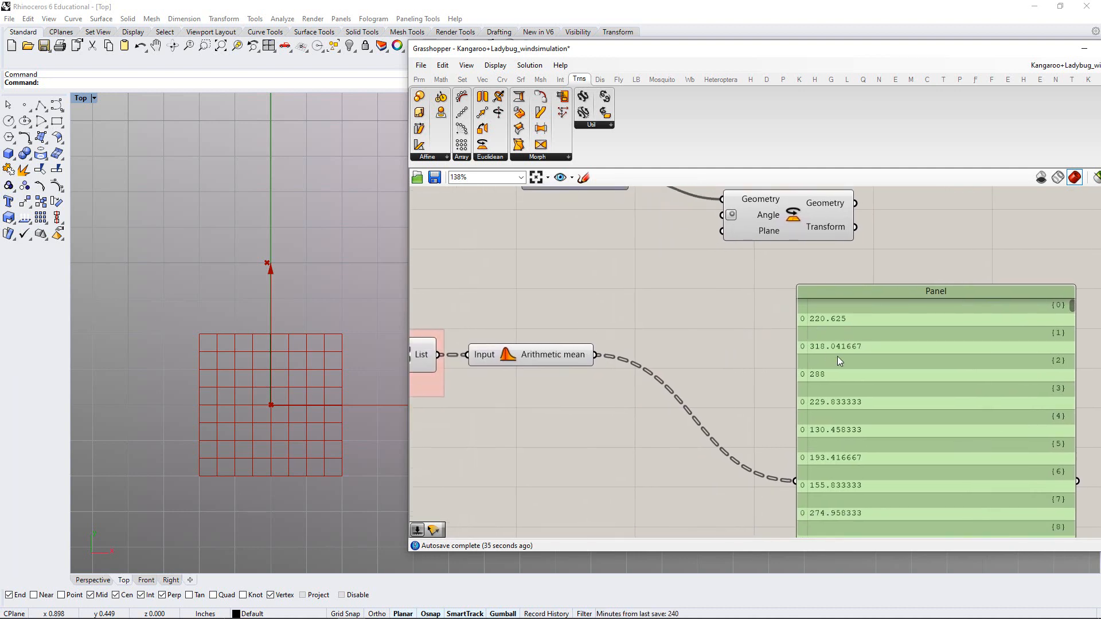
left_click_drag(837, 356, 784, 359)
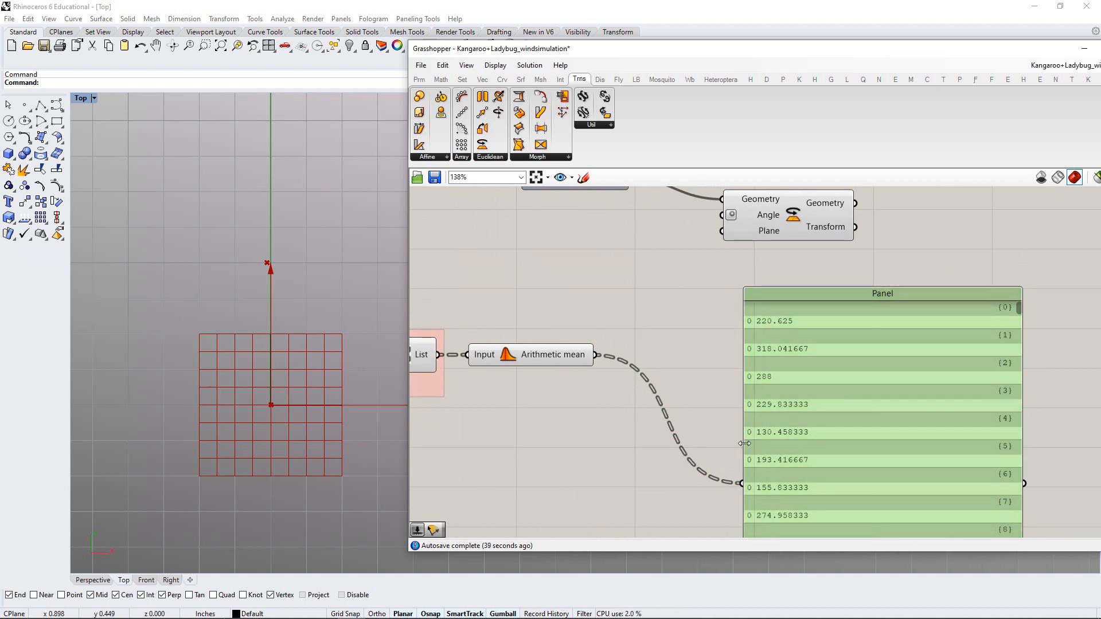
right_click_drag(713, 324, 710, 361)
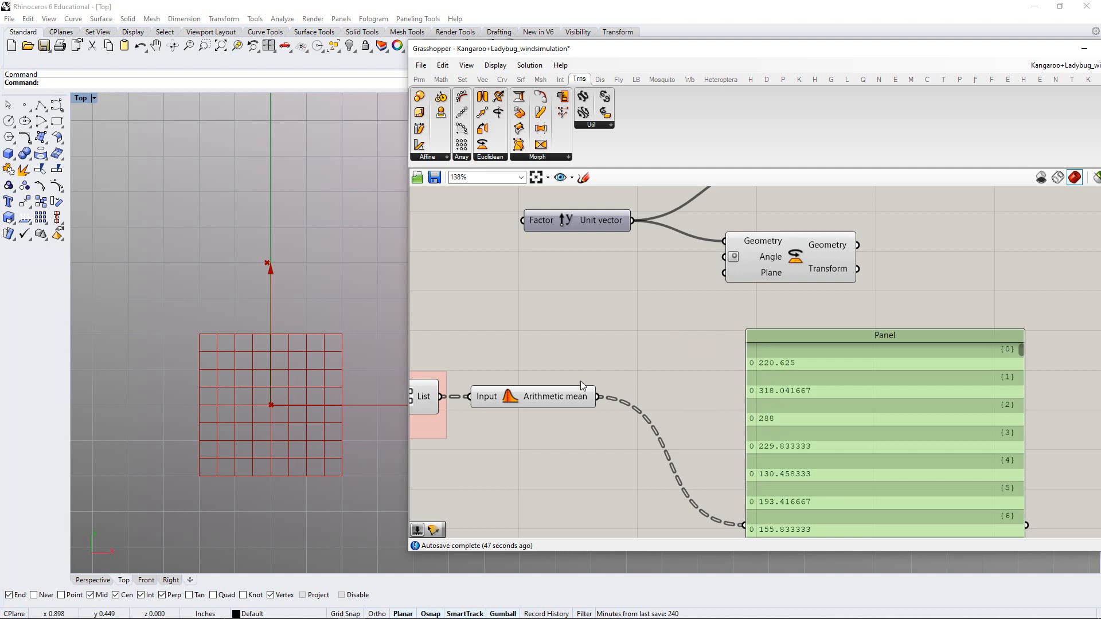
right_click(580, 400)
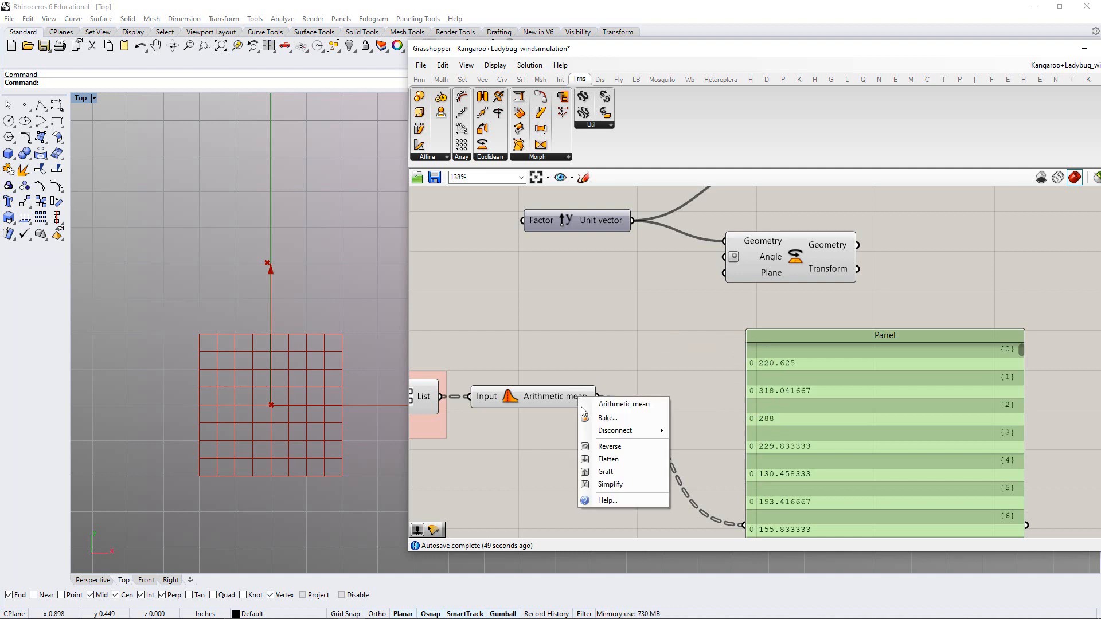
left_click(609, 459)
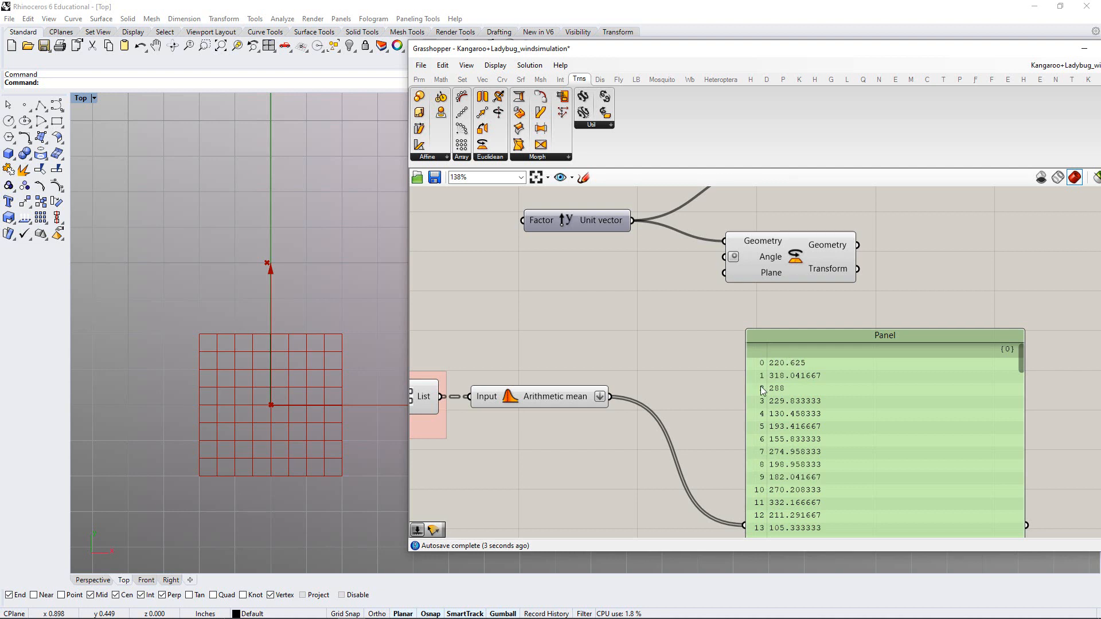
right_click_drag(716, 332, 699, 342)
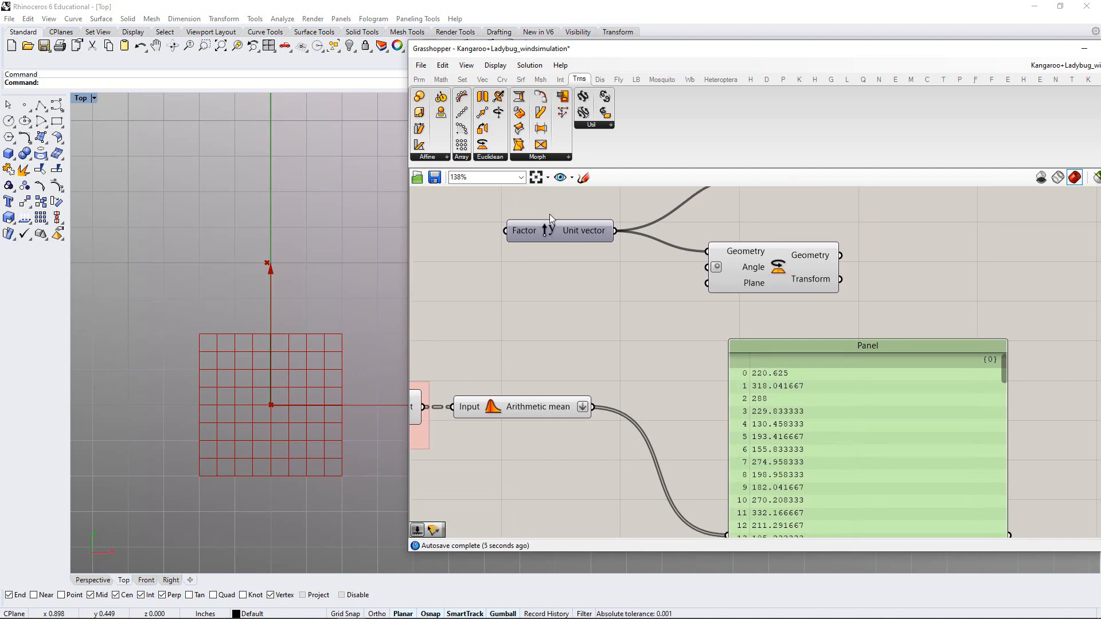
Add a List Item component between Arithmetic mean and Rotate, shifting the Rotate component aside to make room
left_click(462, 80)
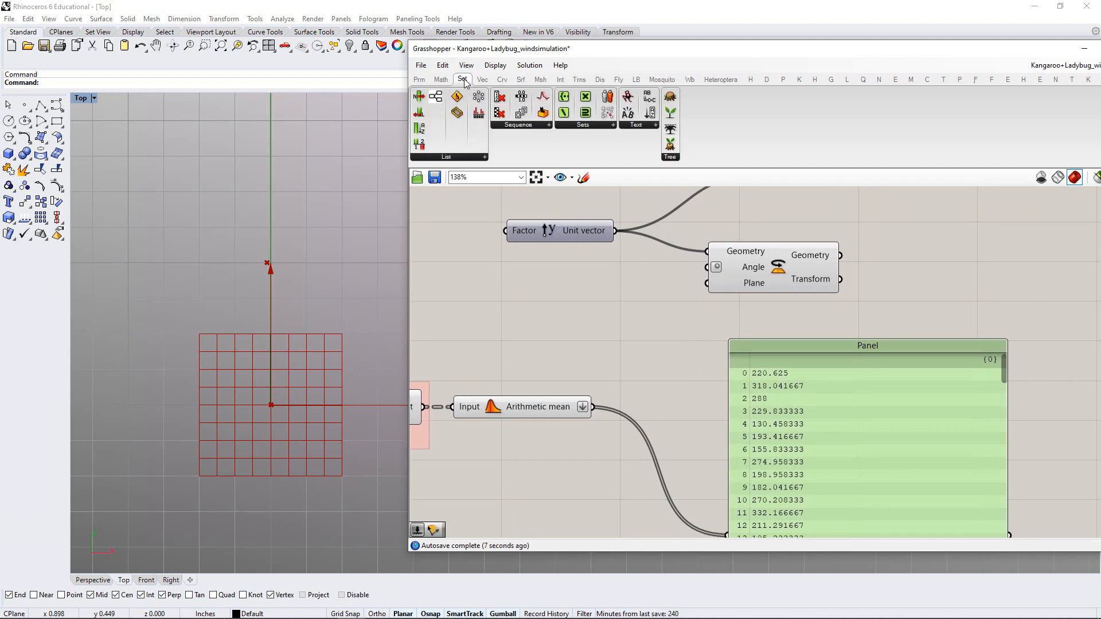
left_click(450, 157)
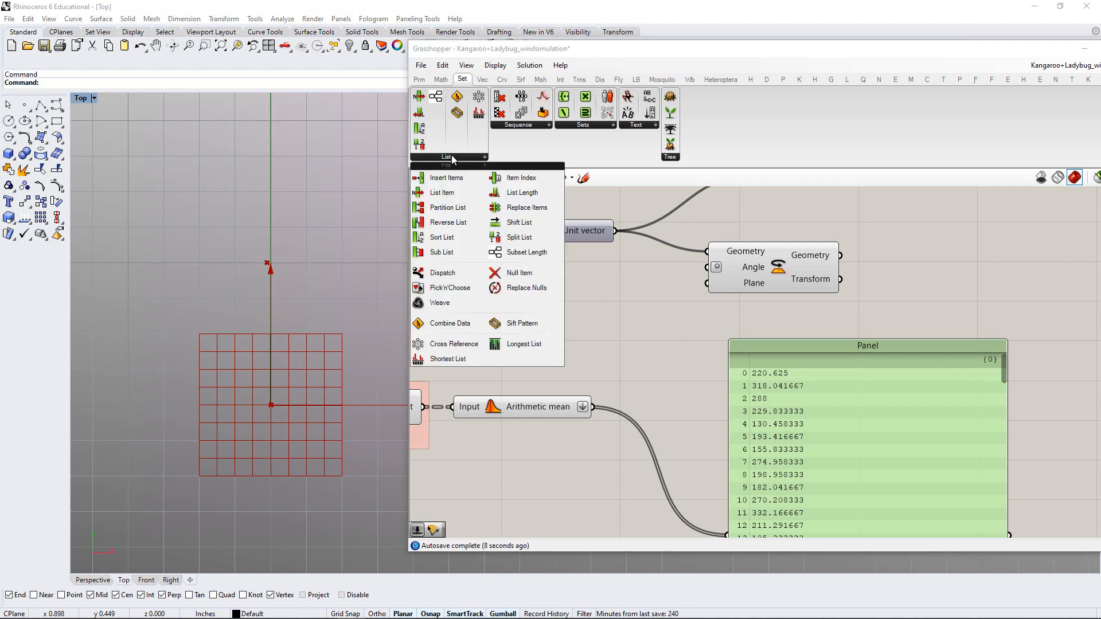
left_click(443, 193)
left_click(635, 313)
left_click_drag(725, 290, 763, 284)
left_click(696, 318)
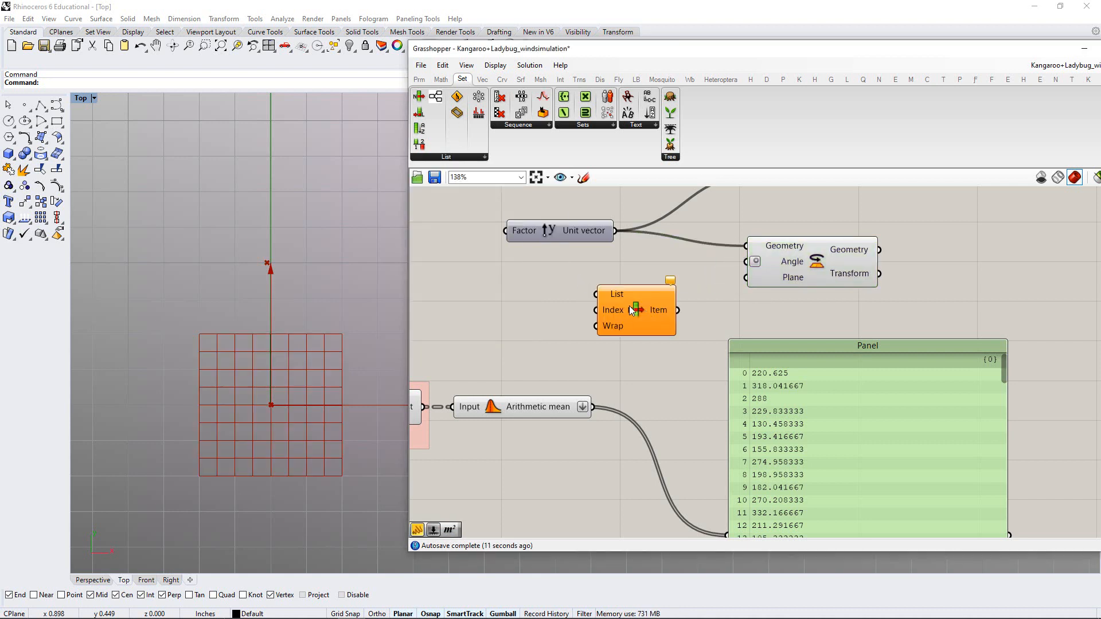
Reposition List Item and feed the Arithmetic mean output into its List input
left_click_drag(629, 306, 652, 317)
left_click(586, 310)
left_click_drag(594, 409, 620, 305)
left_click(665, 327)
left_click(671, 358)
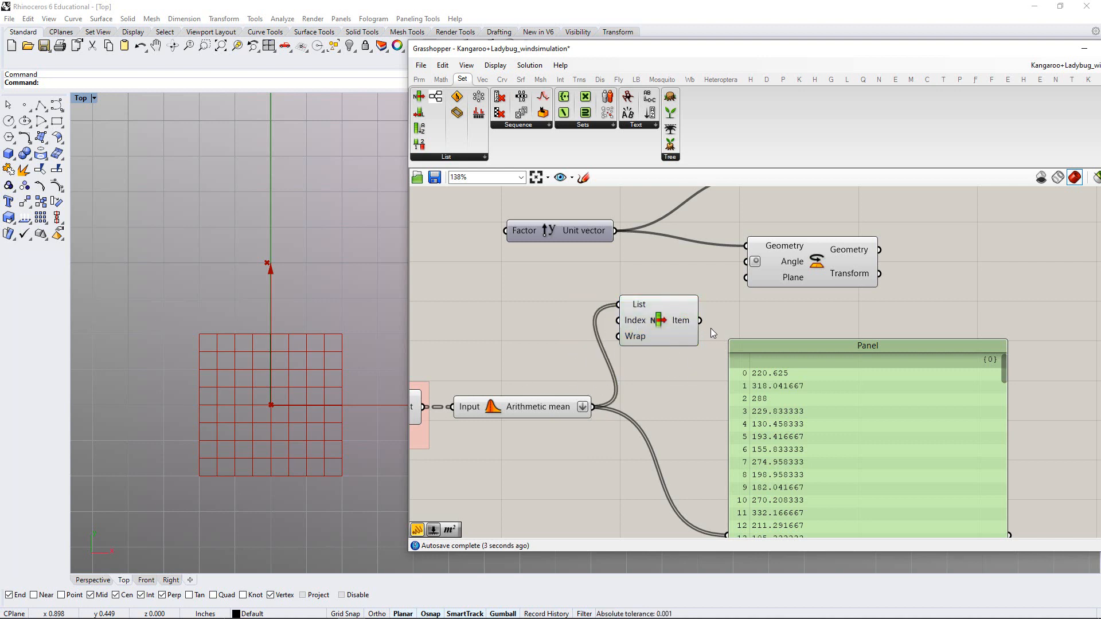
Feed List Item's Item output into the daily mean panel and space the panel and List Item apart
left_click_drag(700, 321, 727, 535)
left_click_drag(772, 440, 818, 412)
left_click(690, 415)
left_click_drag(671, 328, 683, 330)
left_click(669, 362)
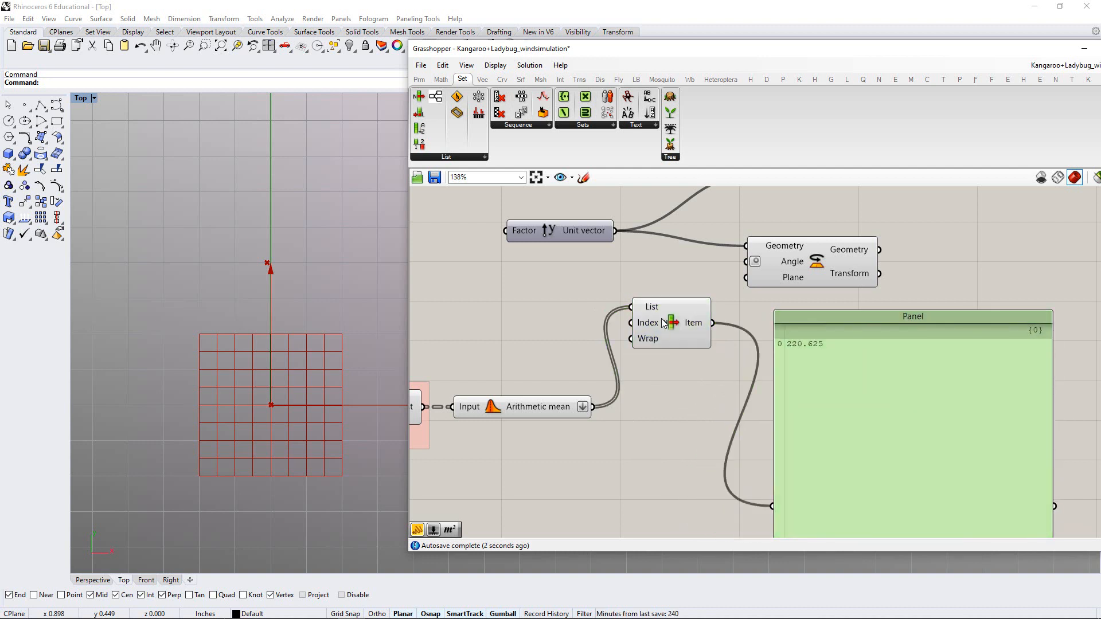
Add an integer number slider from 0 to 354 beside List Item and connect it to the Index input
mouse_move(651, 329)
mouse_move(561, 413)
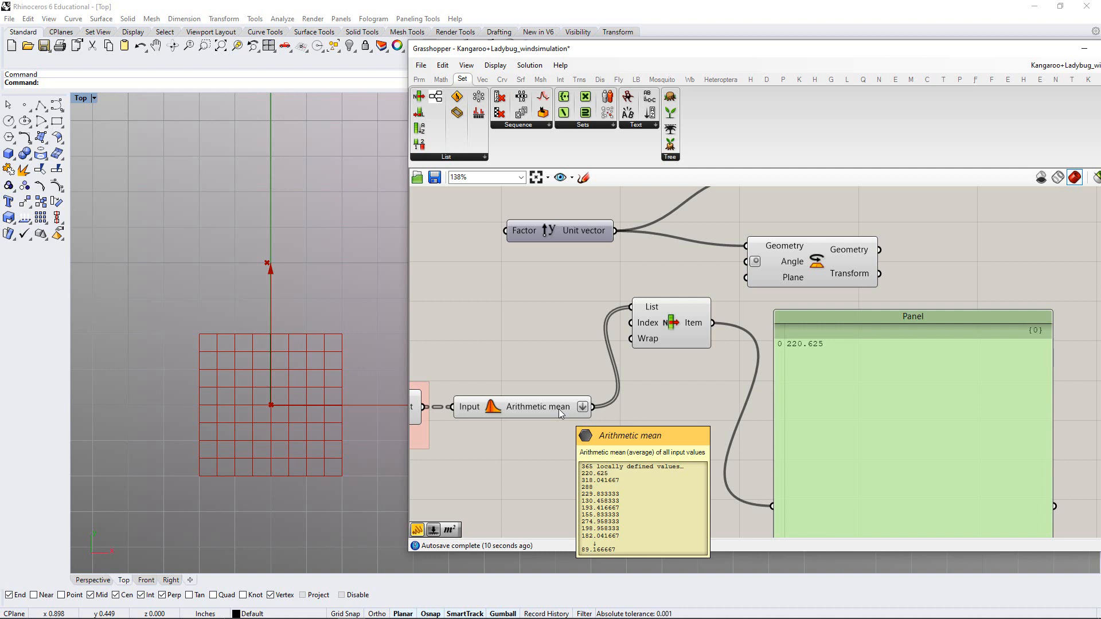
double_click(532, 325)
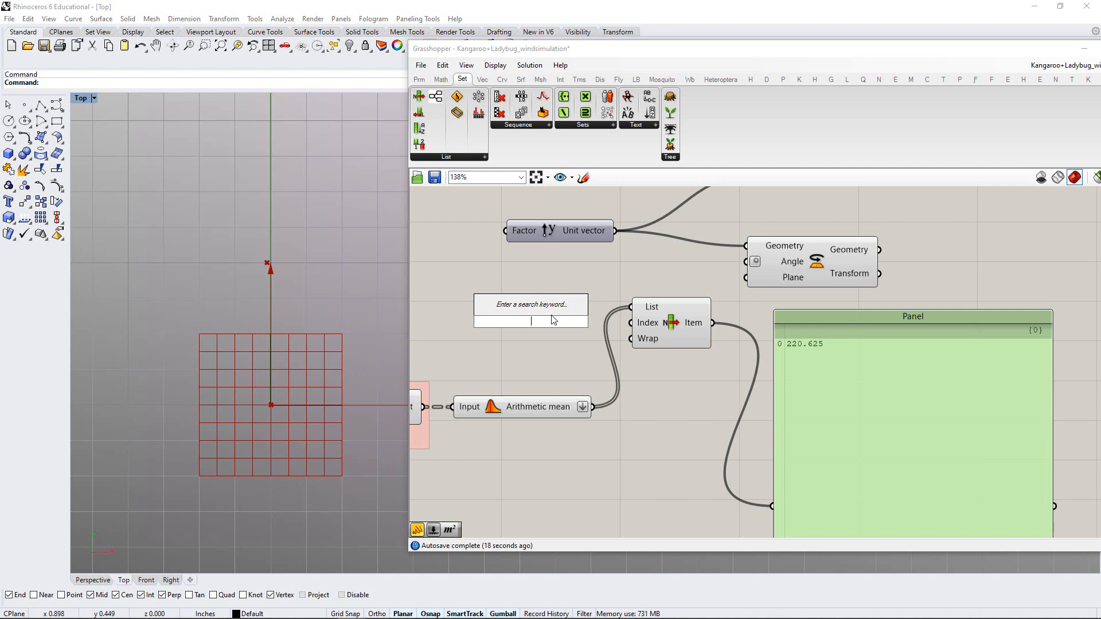
type("0<")
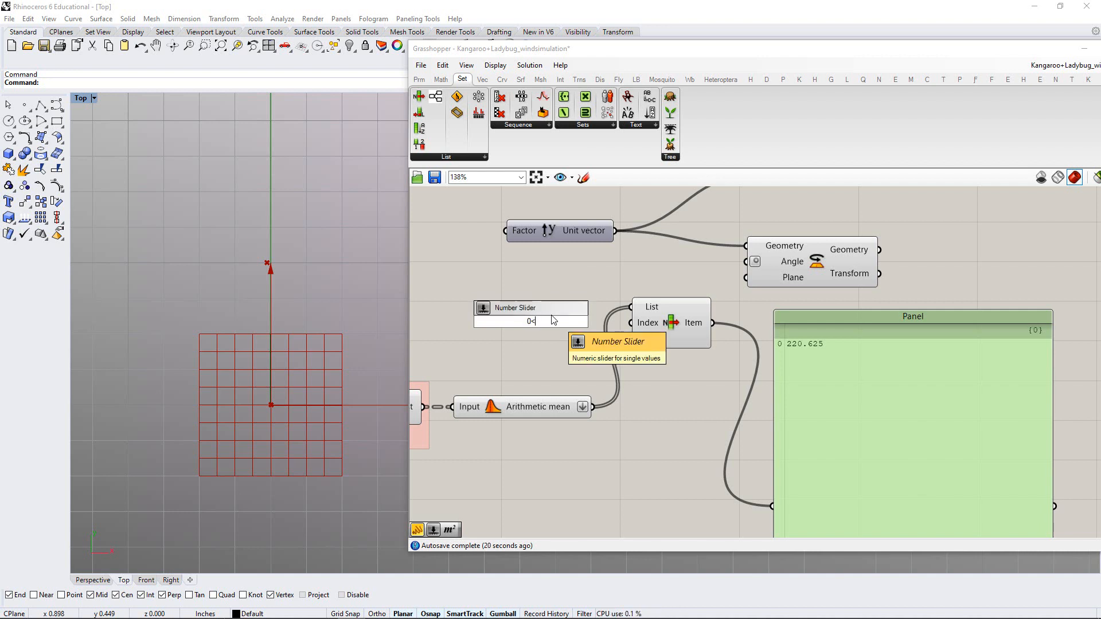
type("354")
key("Return")
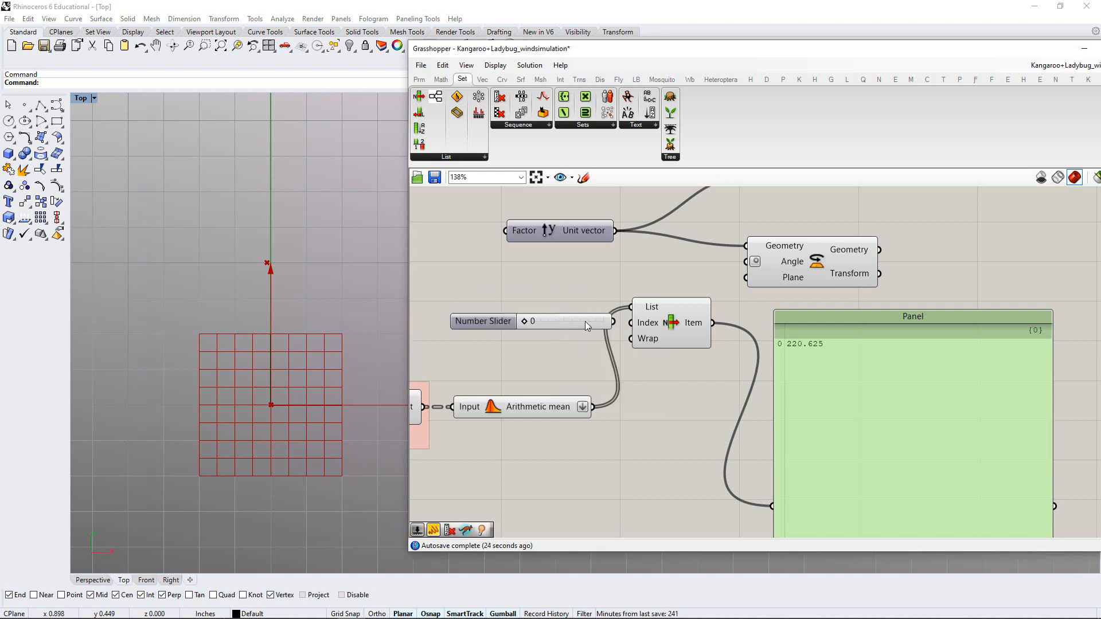
left_click_drag(585, 321, 509, 332)
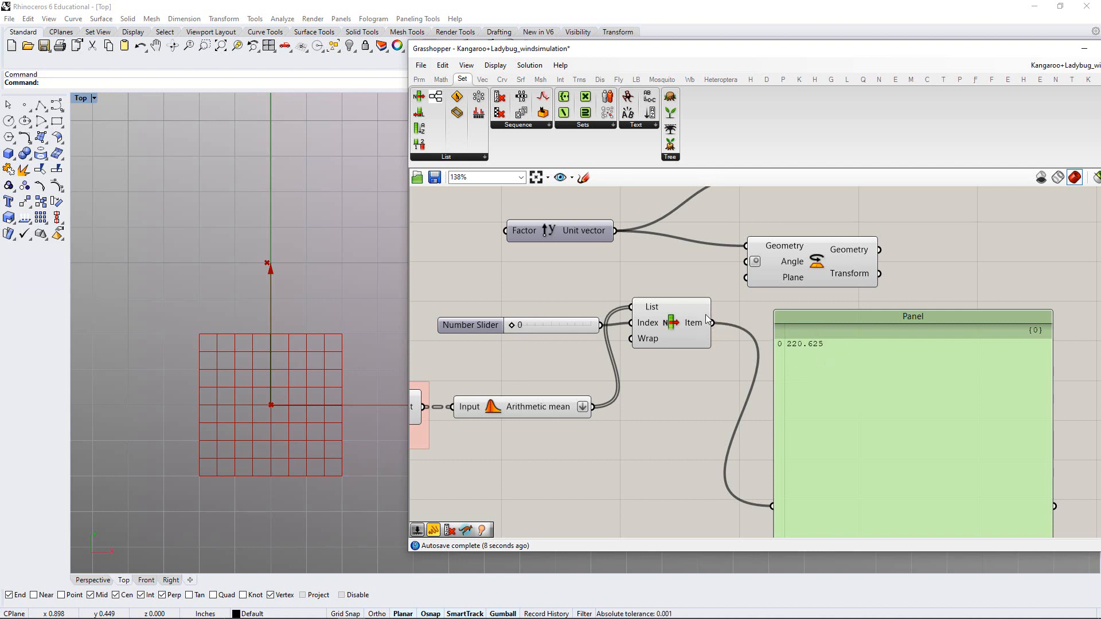
Move the Rotate component farther from List Item, roughly level with Unit Y
left_click_drag(712, 323, 734, 285)
left_click_drag(800, 267, 934, 252)
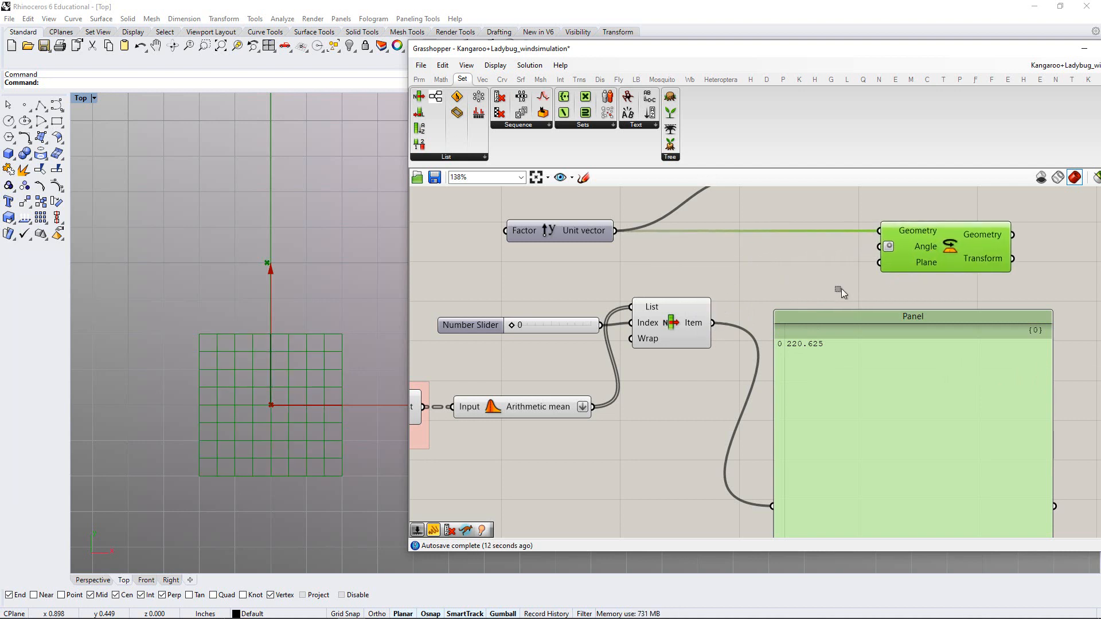
left_click(841, 288)
Shrink the daily mean panel to a small single-value size and place it beside List Item's output
right_click_drag(811, 328, 762, 277)
scroll(748, 296, "down", 3)
right_click_drag(834, 399, 821, 376)
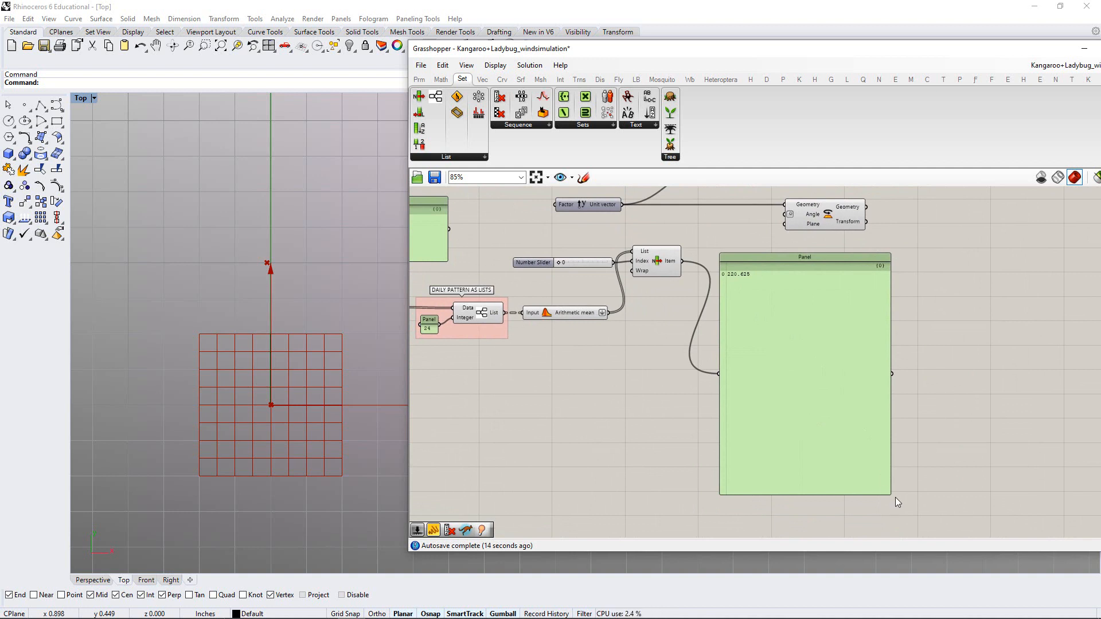
left_click_drag(891, 496, 764, 282)
right_click_drag(700, 265, 727, 318)
scroll(727, 318, "up", 5)
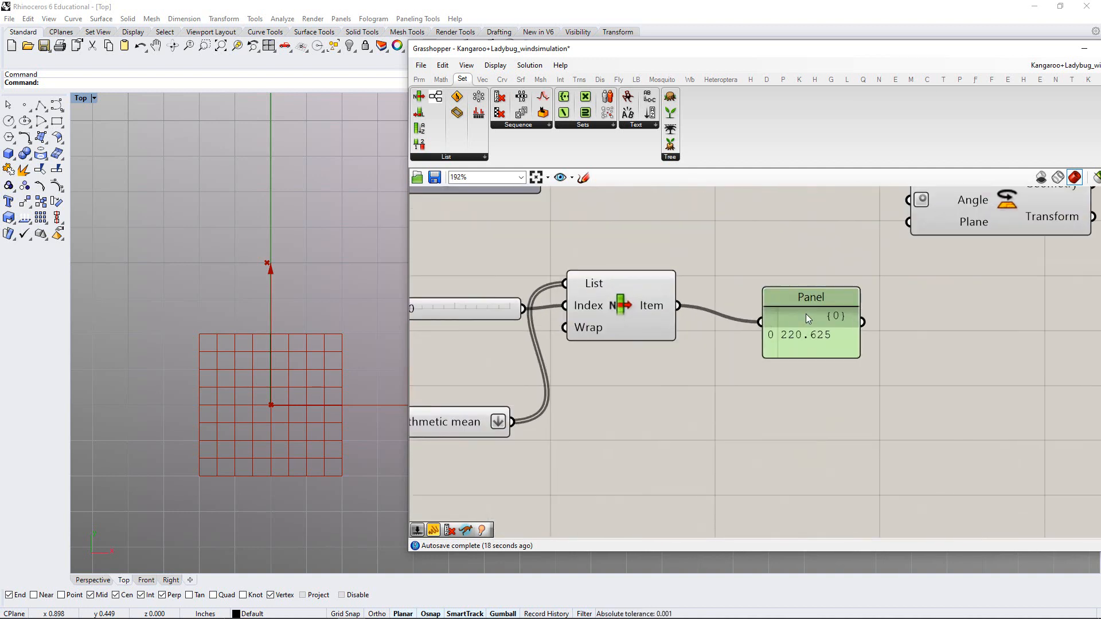
left_click_drag(806, 314, 761, 288)
Feed the single-value panel into Rotate's Angle input and set the List Item index slider to 77
right_click_drag(734, 285, 714, 288)
scroll(713, 292, "down", 2)
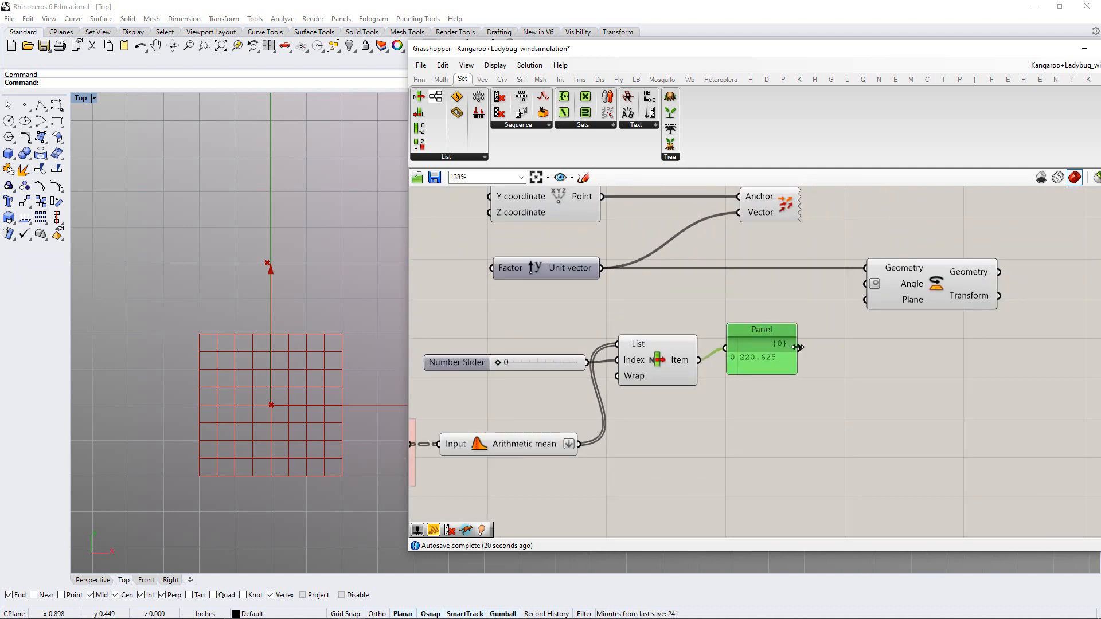
left_click_drag(802, 348, 860, 294)
left_click(833, 391)
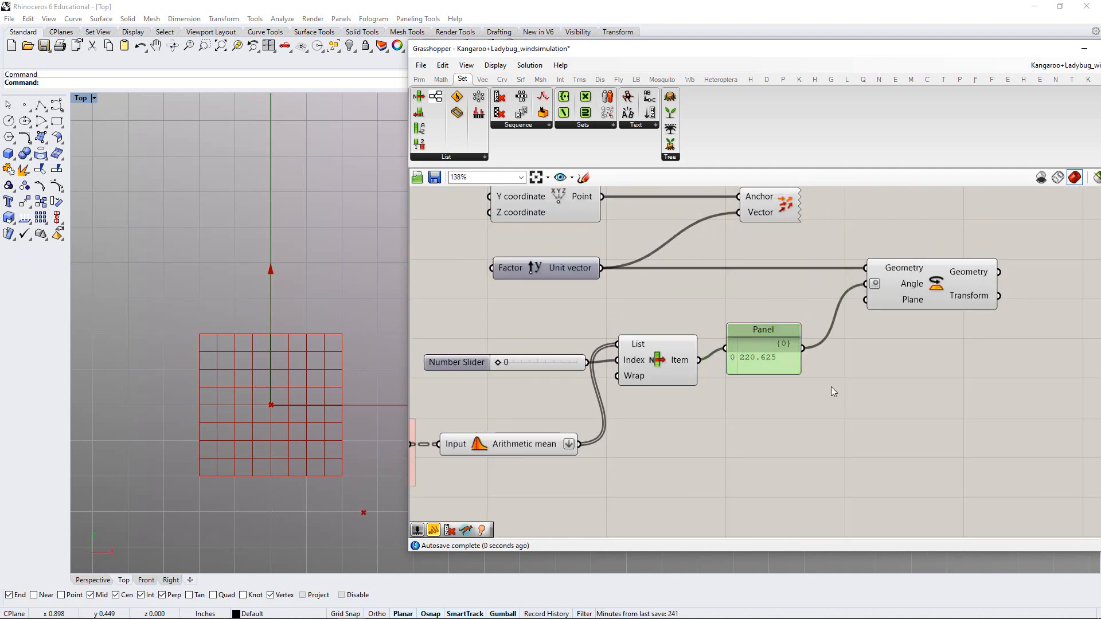
mouse_move(497, 363)
left_mouse_down()
mouse_move(547, 367)
mouse_move(515, 362)
left_mouse_up()
Shift the Vector Display, Construct Point and Unit Y components closer to Rotate
right_click_drag(649, 303, 633, 343)
left_click_drag(746, 251, 824, 256)
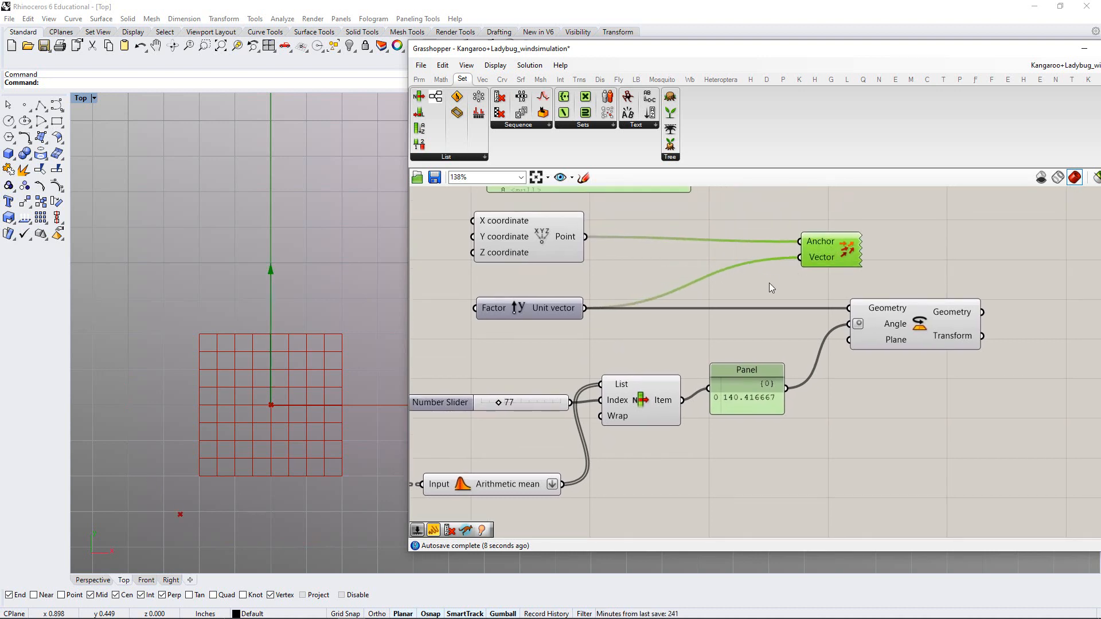
left_click(769, 287)
left_click_drag(559, 249, 670, 246)
left_click_drag(554, 308, 649, 311)
left_click(751, 323)
right_click_drag(752, 324, 702, 322)
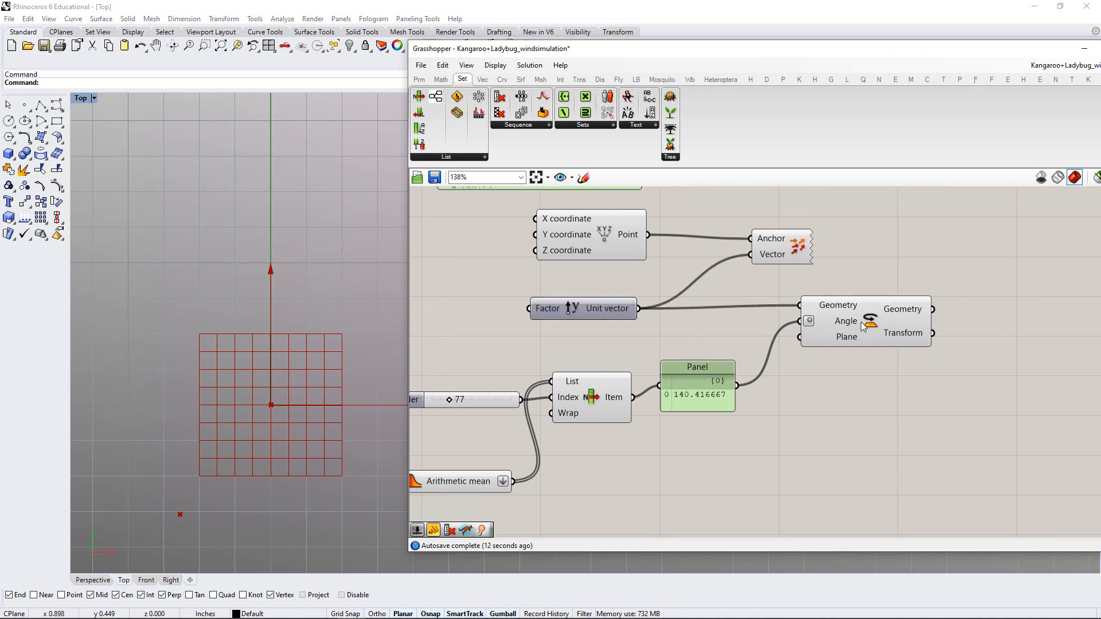
Move Vector Display beyond Rotate and feed Rotate's Geometry output into its Vector input, replacing the Unit Y connection
left_click(863, 327)
left_click(845, 363)
left_click_drag(618, 250, 620, 258)
left_click(700, 252)
left_click_drag(781, 255, 993, 268)
left_click(941, 312)
left_click_drag(934, 310, 959, 276)
right_click_drag(586, 409, 653, 400)
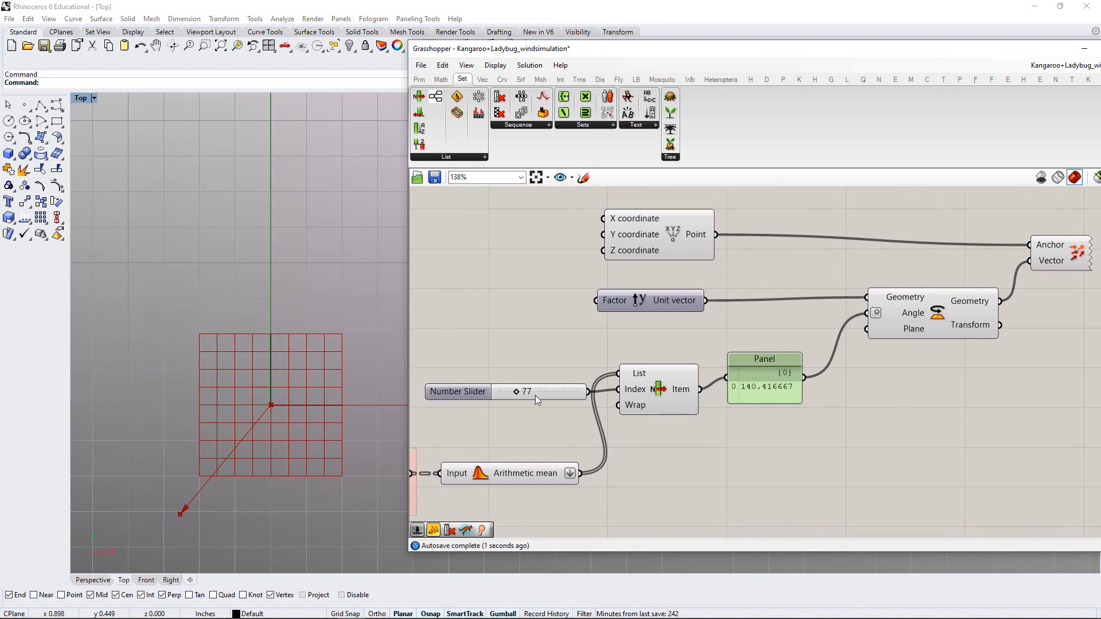
Set the List Item index slider to 0
mouse_move(513, 394)
left_mouse_down()
mouse_move(483, 394)
mouse_move(570, 395)
mouse_move(496, 396)
left_mouse_up()
right_click_drag(733, 364, 651, 367)
scroll(626, 386, "down", 2)
scroll(645, 355, "up", 1)
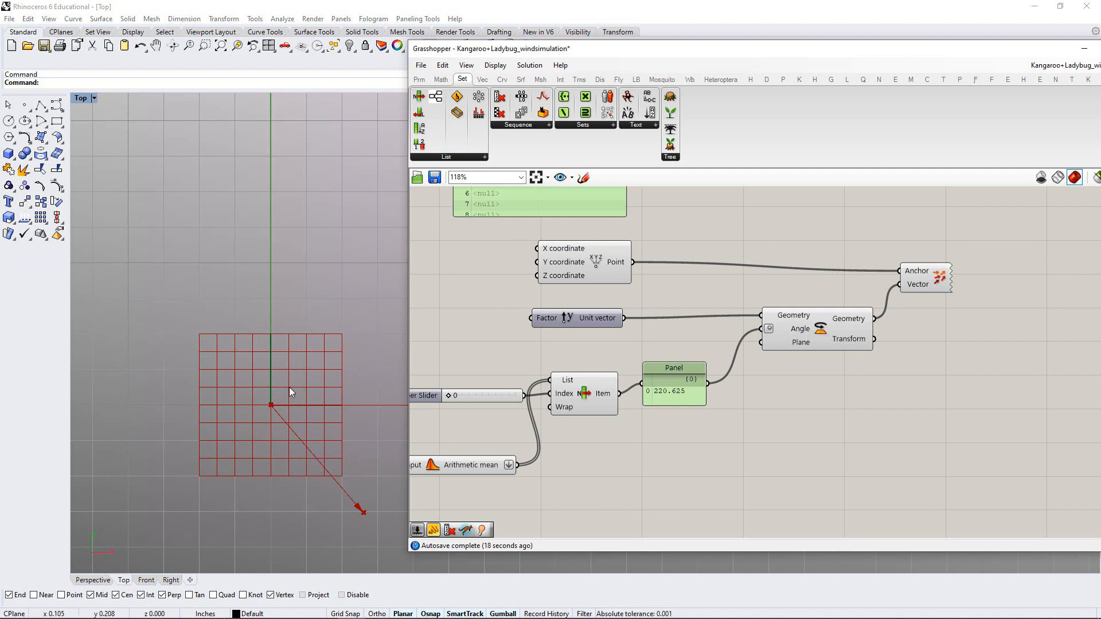
Nudge the Rotate component slightly closer to the angle panel
left_click(801, 334)
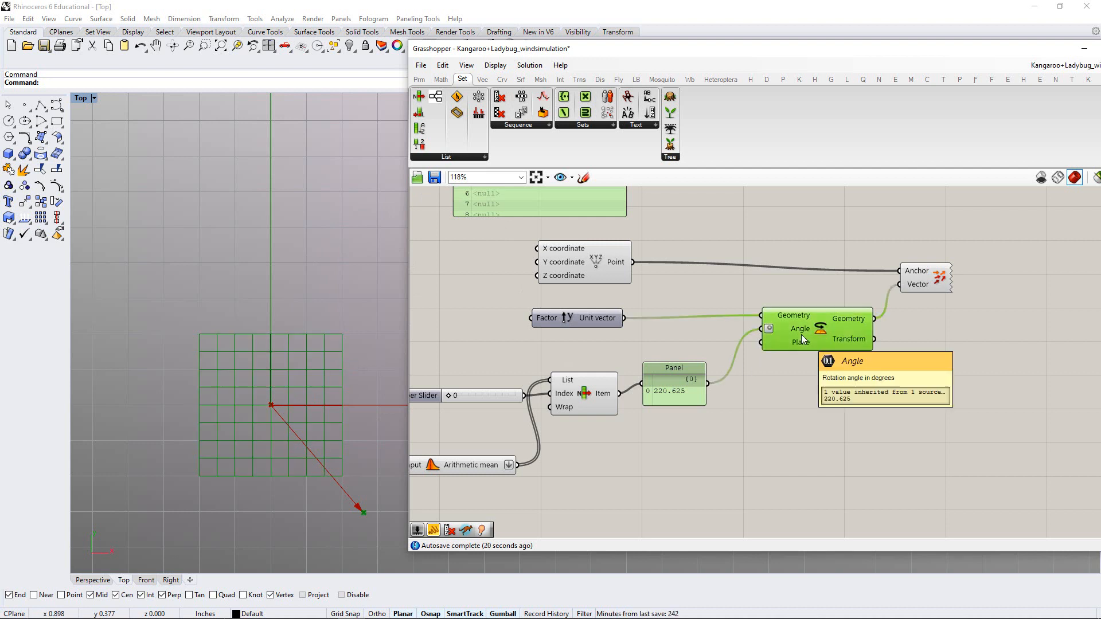
left_click(757, 401)
right_click_drag(367, 395, 343, 395)
right_click_drag(888, 335, 865, 340)
scroll(800, 342, "up", 2)
left_click_drag(800, 343, 782, 347)
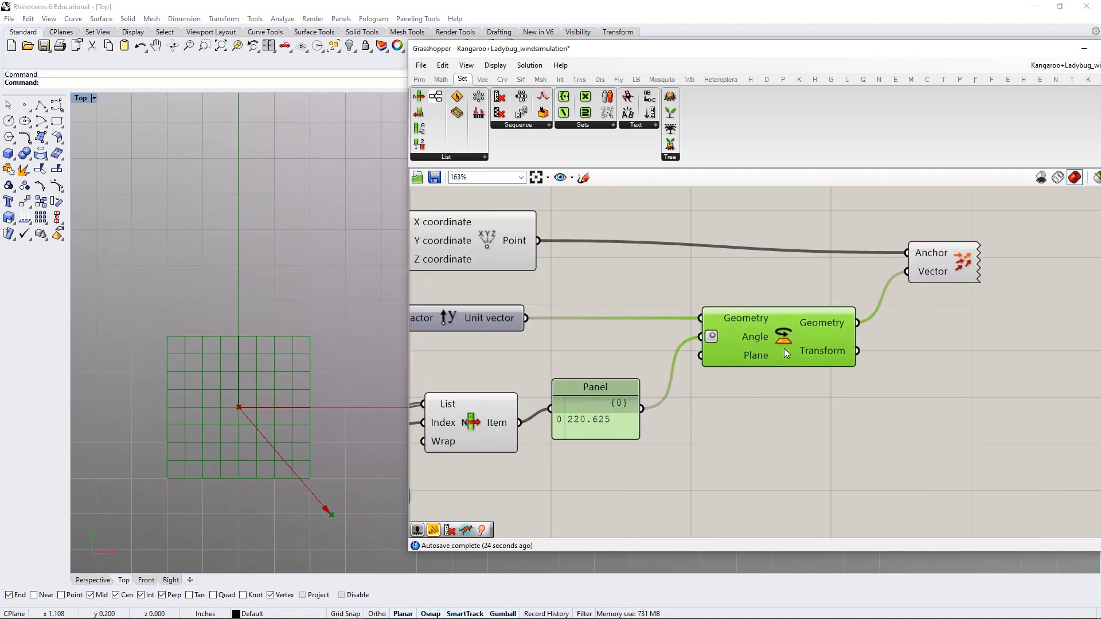
left_click(774, 391)
right_click_drag(725, 382, 745, 377)
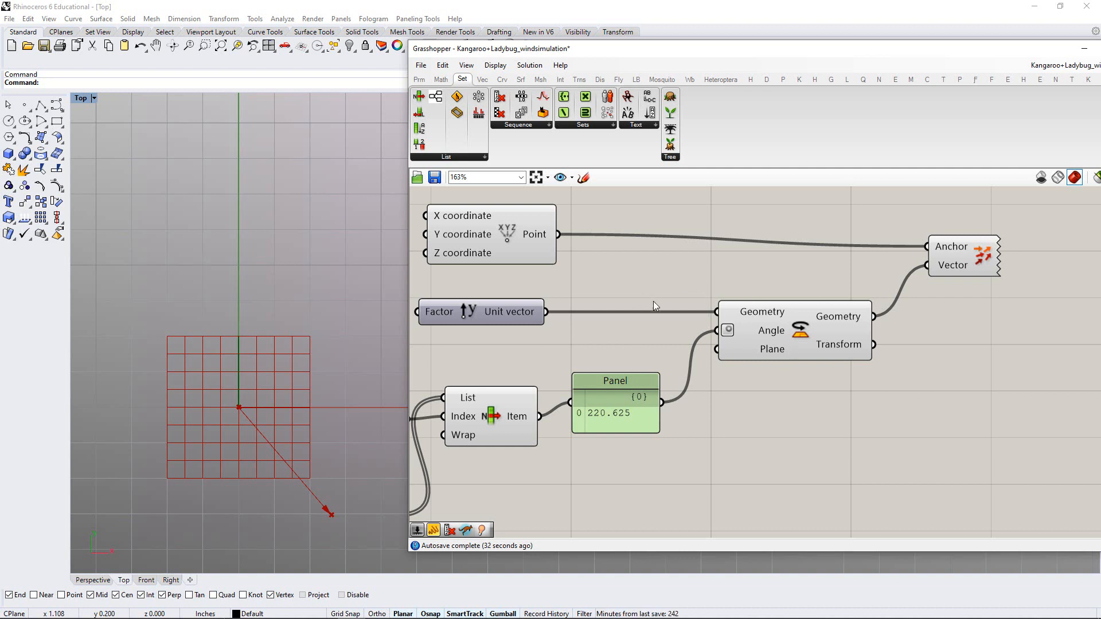
Add a vector Amplitude component beside Rotate, below Vector Display
left_click(803, 344)
left_click(774, 373)
right_click_drag(276, 363, 277, 308)
scroll(314, 304, "down", 6)
scroll(319, 379, "up", 2)
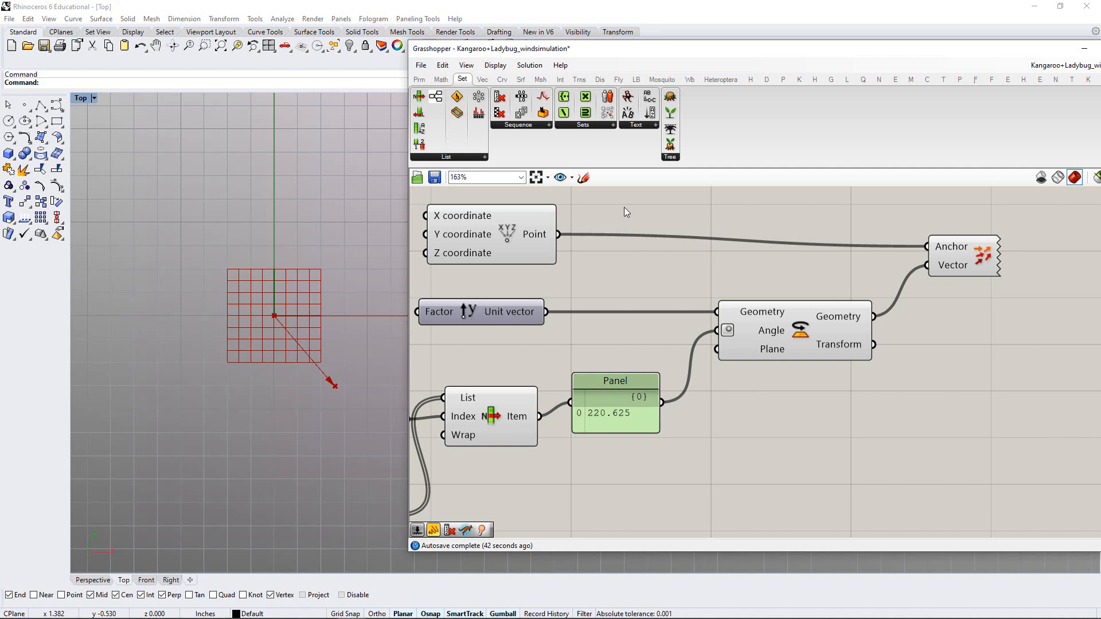
left_click(483, 79)
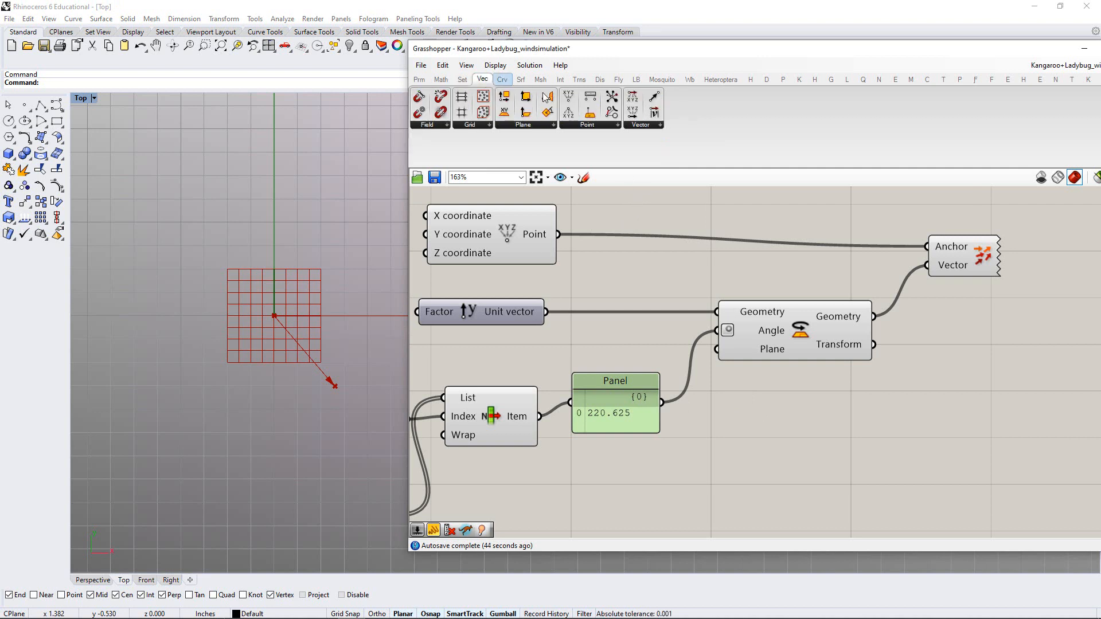
left_click(641, 125)
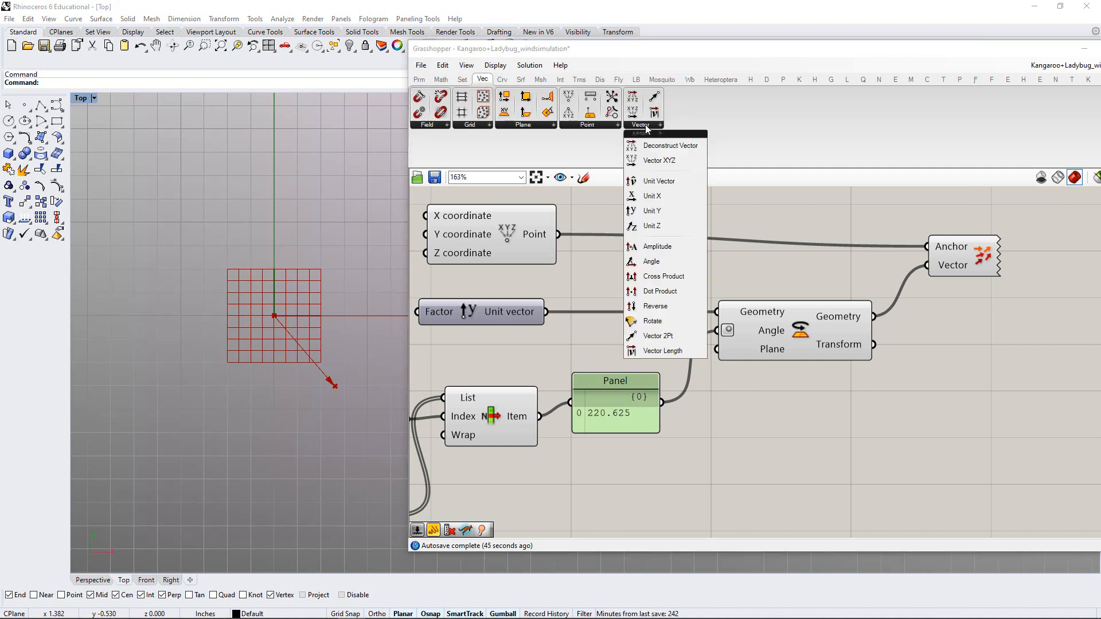
left_click(648, 249)
left_click(963, 353)
right_click_drag(842, 371, 806, 370)
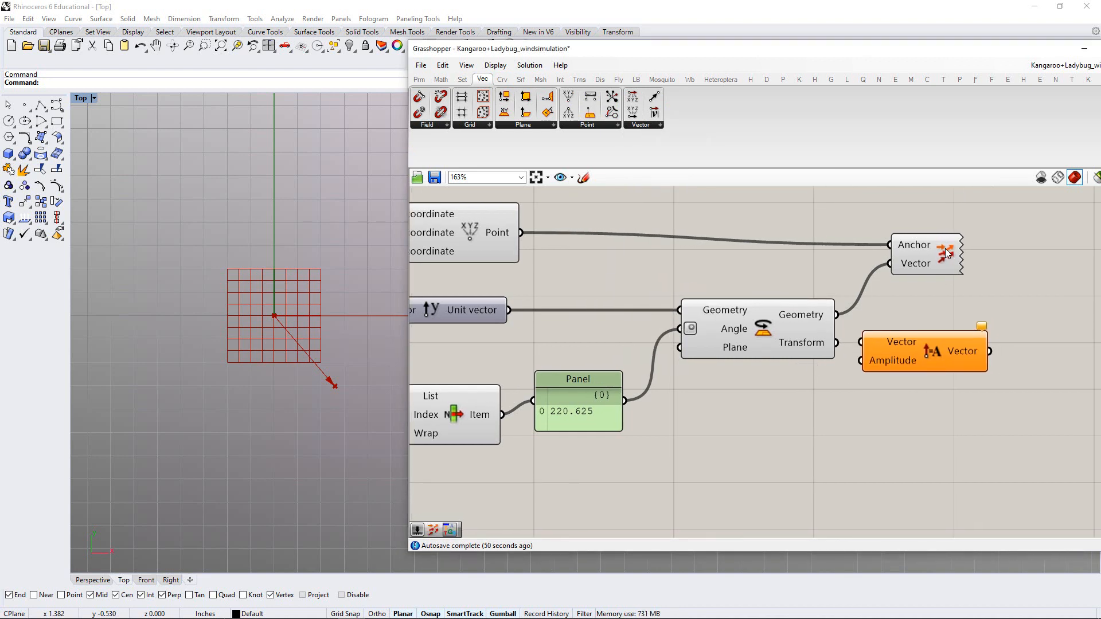
Space out Vector Display, Rotate and Amplitude, and feed Rotate's Geometry output into Amplitude's Vector input
left_click_drag(946, 255, 970, 242)
left_click_drag(786, 315, 861, 342)
left_click(776, 276)
left_click_drag(921, 358, 930, 356)
left_click(896, 392)
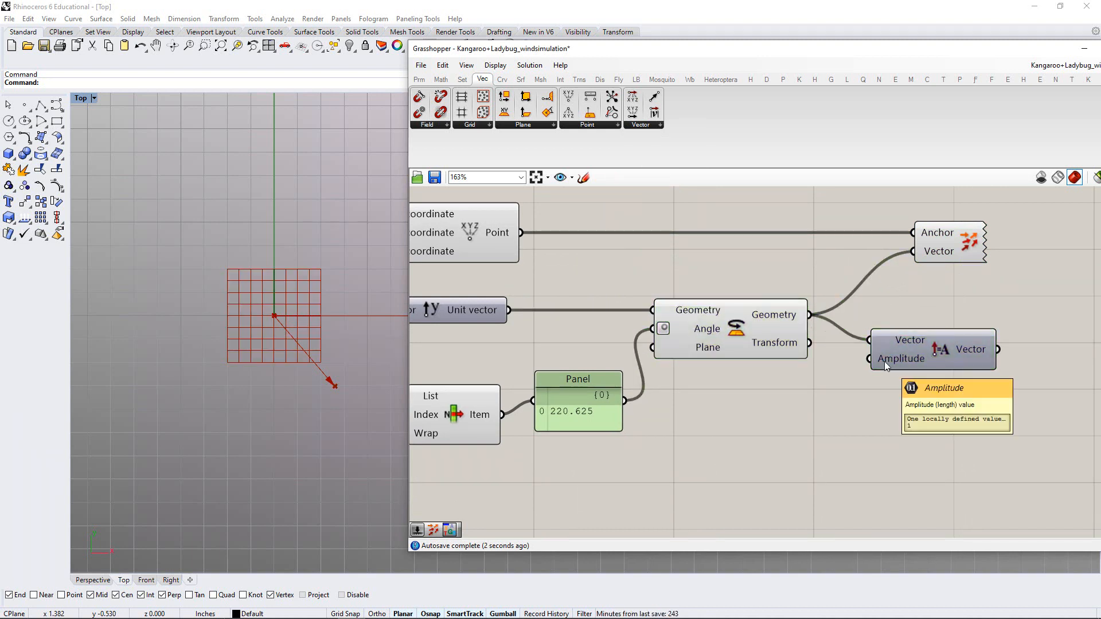
Add a decimal number slider from 1 to 10 and connect it to the Amplitude input
double_click(820, 415)
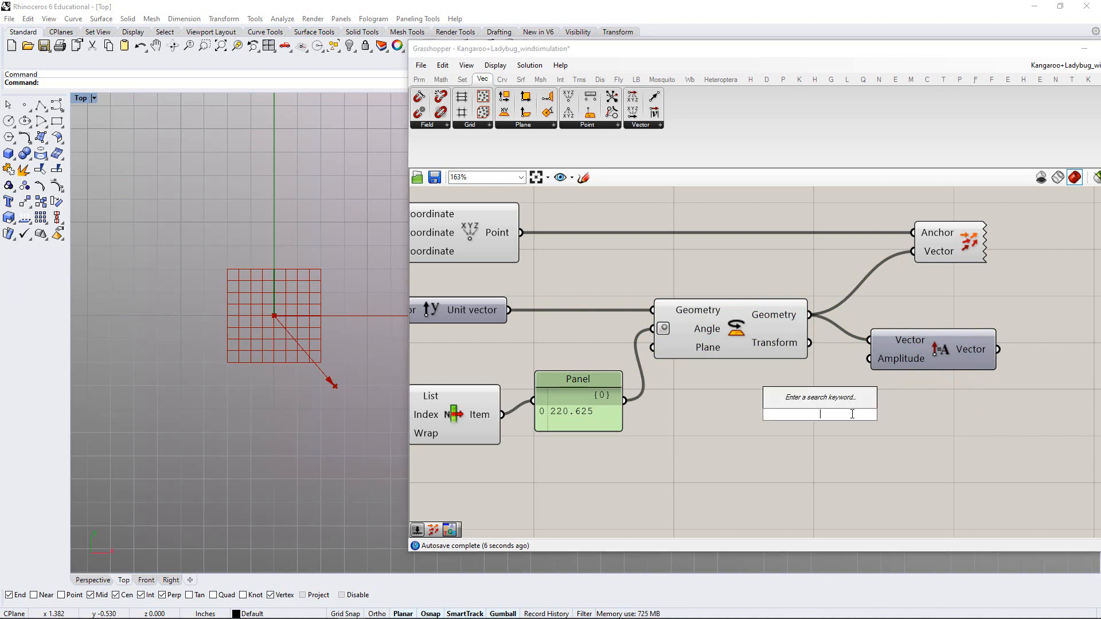
type("1")
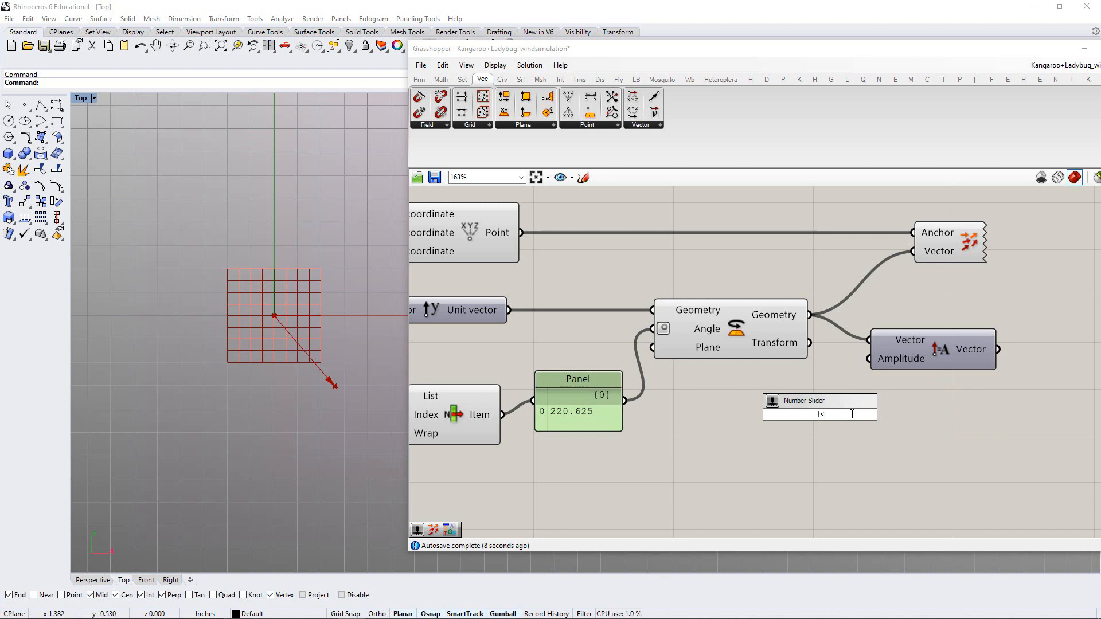
type("<10.")
key("Return")
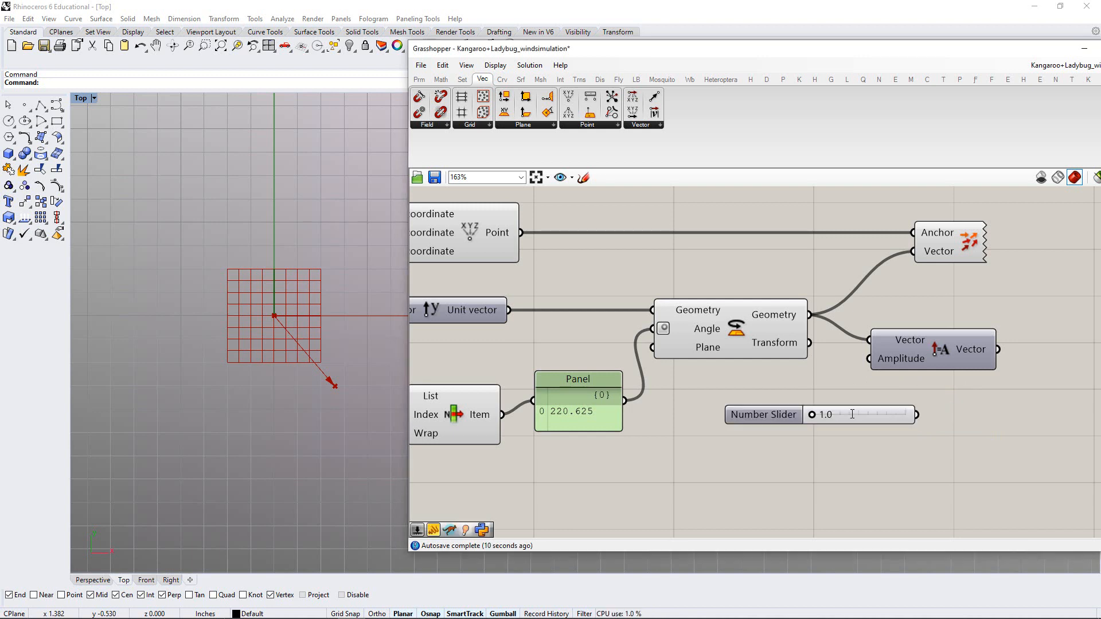
left_click_drag(917, 415, 869, 359)
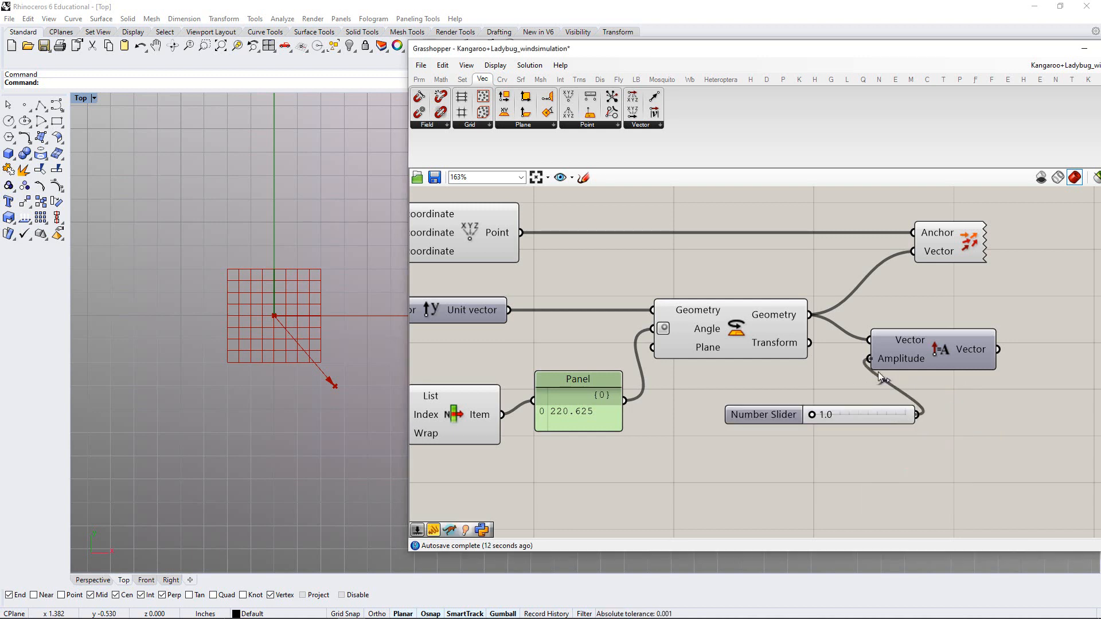
Feed Amplitude's output into Vector Display's Vector input, set the amplitude slider to 3.3 and shift the Amplitude component upward
left_click_drag(998, 349, 913, 252)
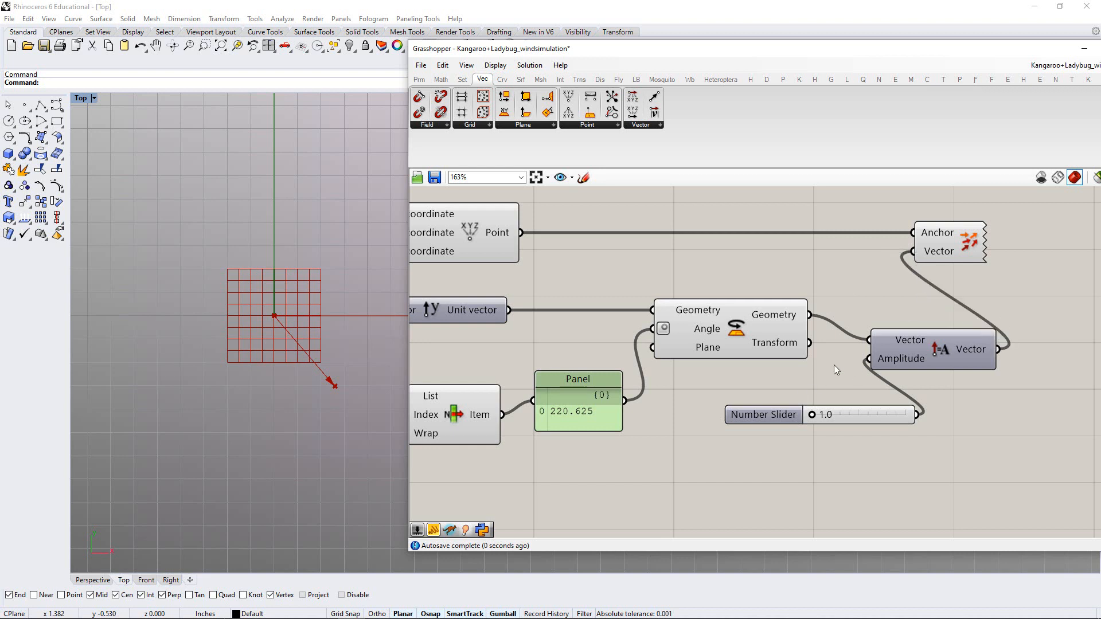
scroll(287, 324, "down", 5)
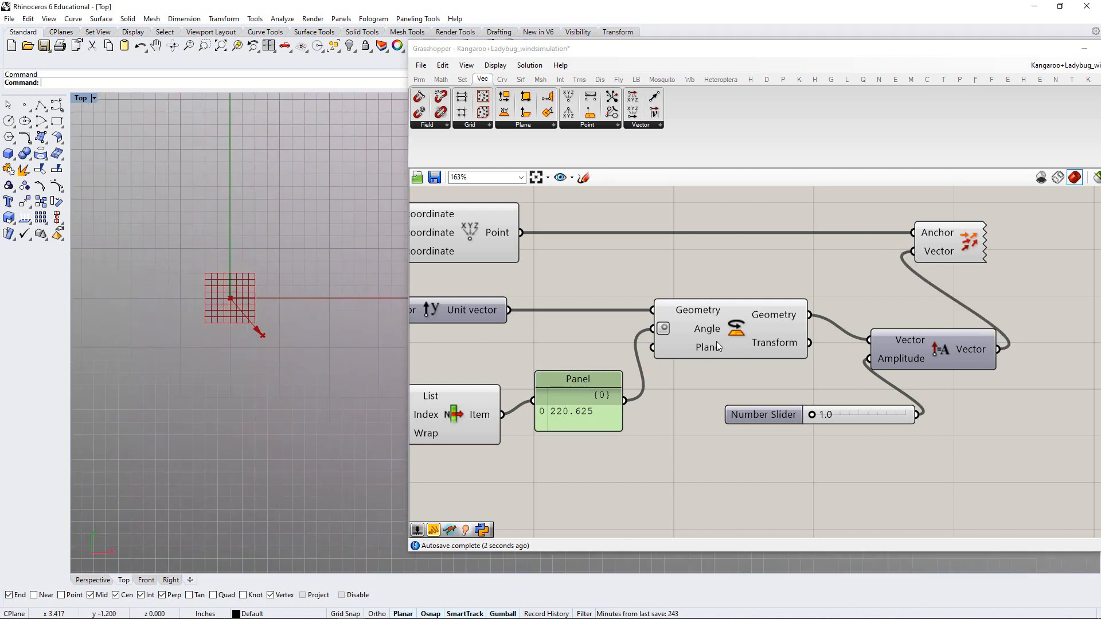
right_click_drag(717, 342, 663, 340)
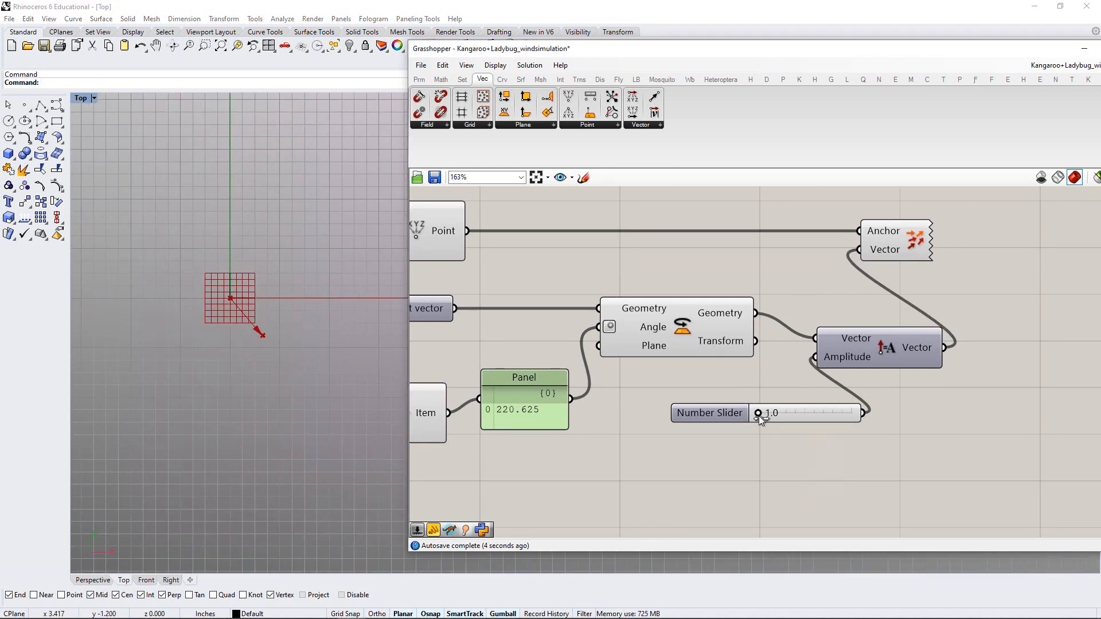
left_click_drag(761, 415, 784, 425)
left_click_drag(875, 353, 869, 335)
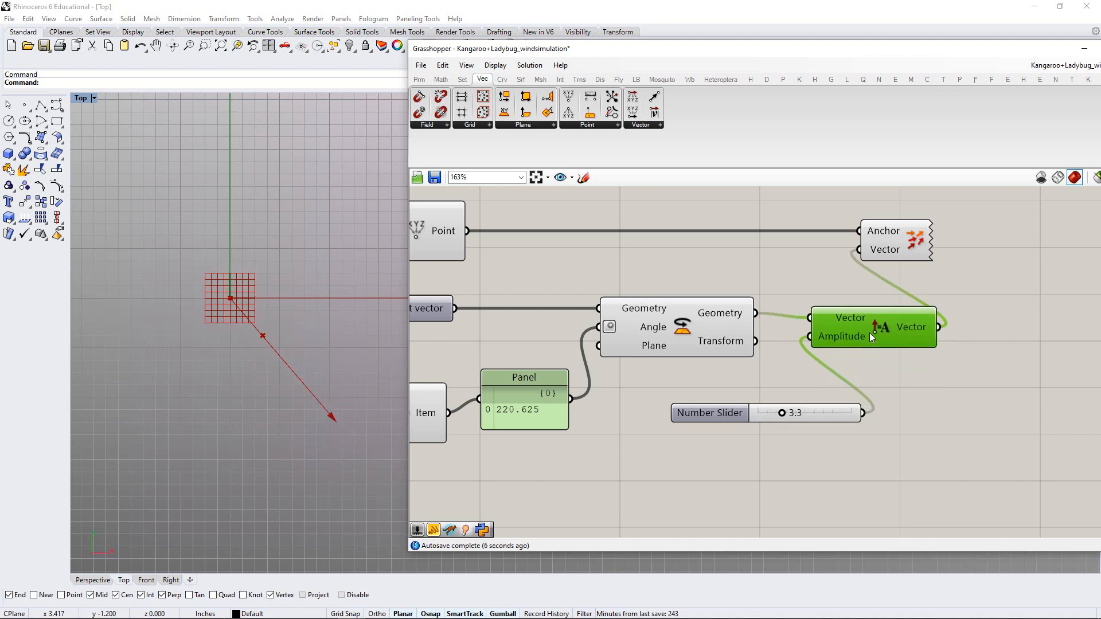
Move the amplitude number slider closer beneath the Rotate and Amplitude components
left_click(852, 395)
left_click_drag(828, 407, 789, 379)
left_click(814, 423)
right_click_drag(814, 424, 883, 399)
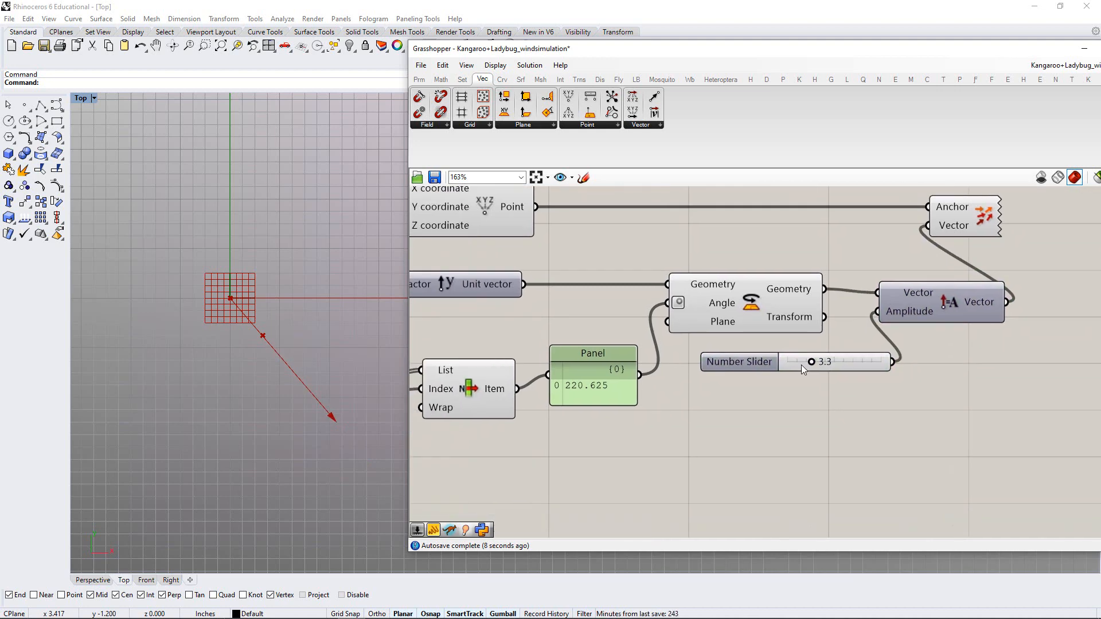
Move Construct Point next to Vector Display and bring the Unit Y component closer to Rotate
scroll(749, 380, "down", 3)
right_click_drag(715, 382, 682, 402)
scroll(672, 373, "up", 2)
left_click_drag(523, 264, 788, 264)
left_click(792, 313)
mouse_move(646, 382)
right_mouse_down()
mouse_move(696, 371)
mouse_move(649, 394)
right_mouse_up()
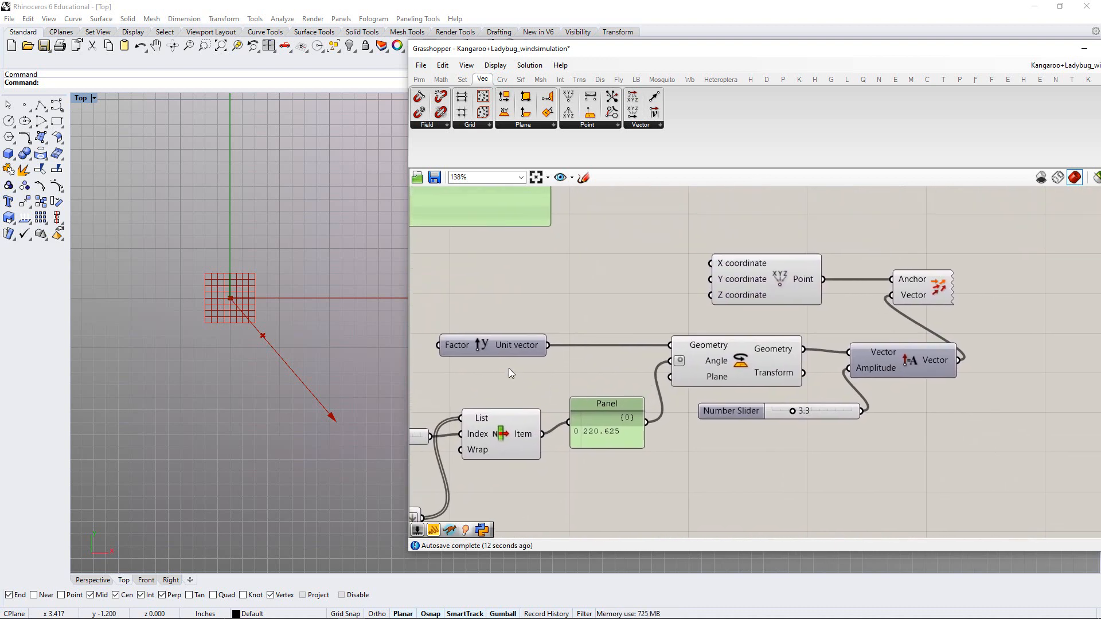
left_click_drag(519, 346, 609, 346)
left_click(594, 381)
right_click_drag(594, 381, 666, 371)
Shift Construct Point, Vector Display, Amplitude and its slider away from Rotate and group these four components
left_click_drag(847, 469, 673, 291)
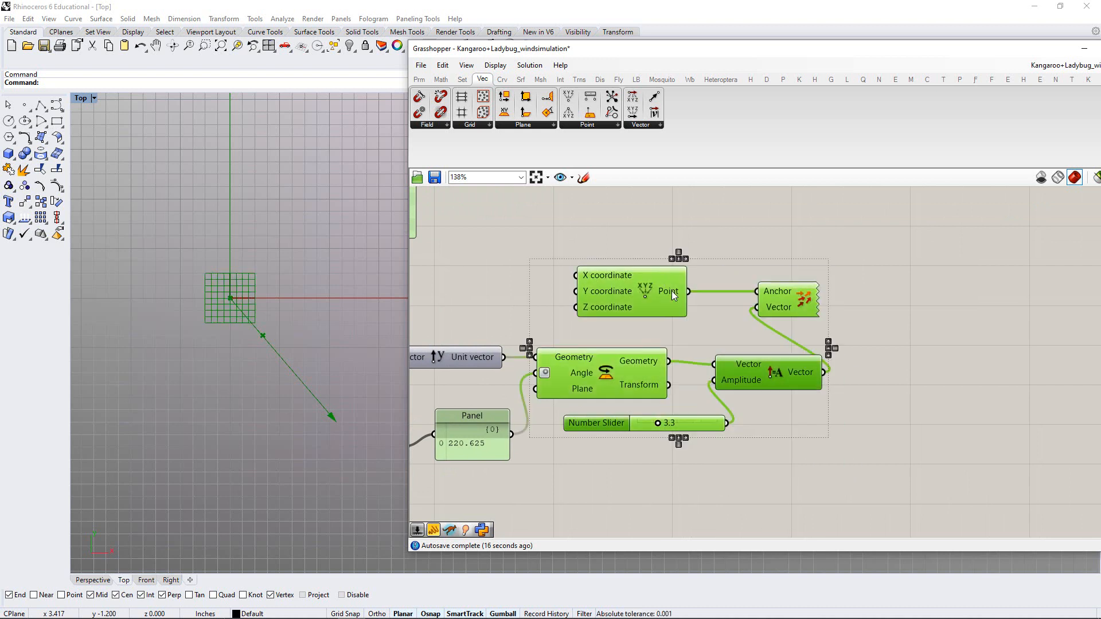
left_click(834, 477)
left_click_drag(835, 479, 571, 265)
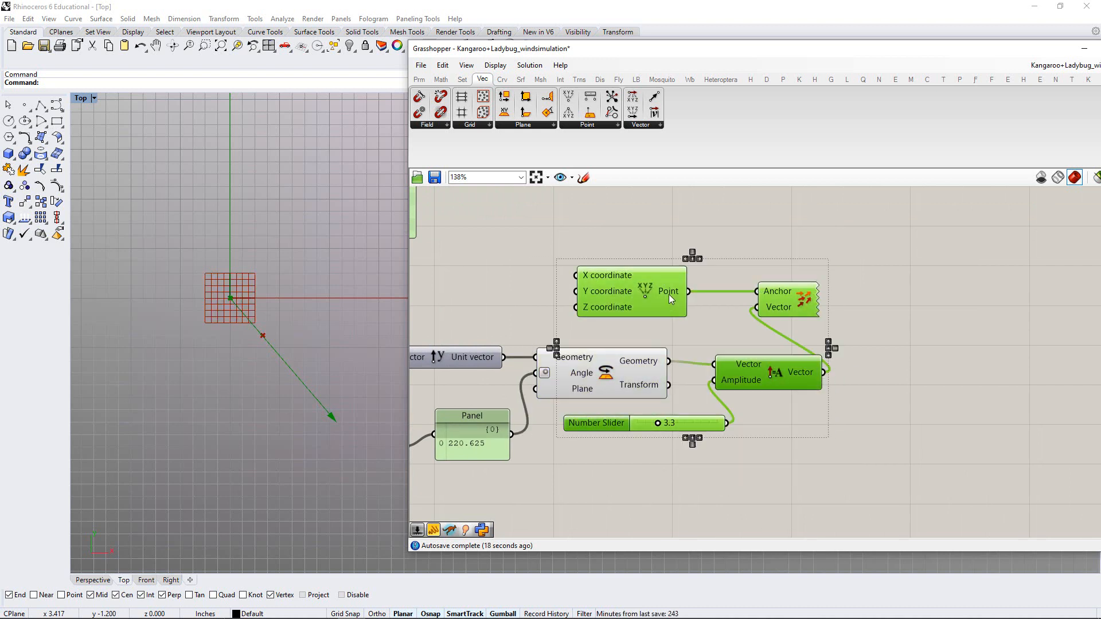
left_click_drag(669, 294, 806, 293)
key("ctrl+g")
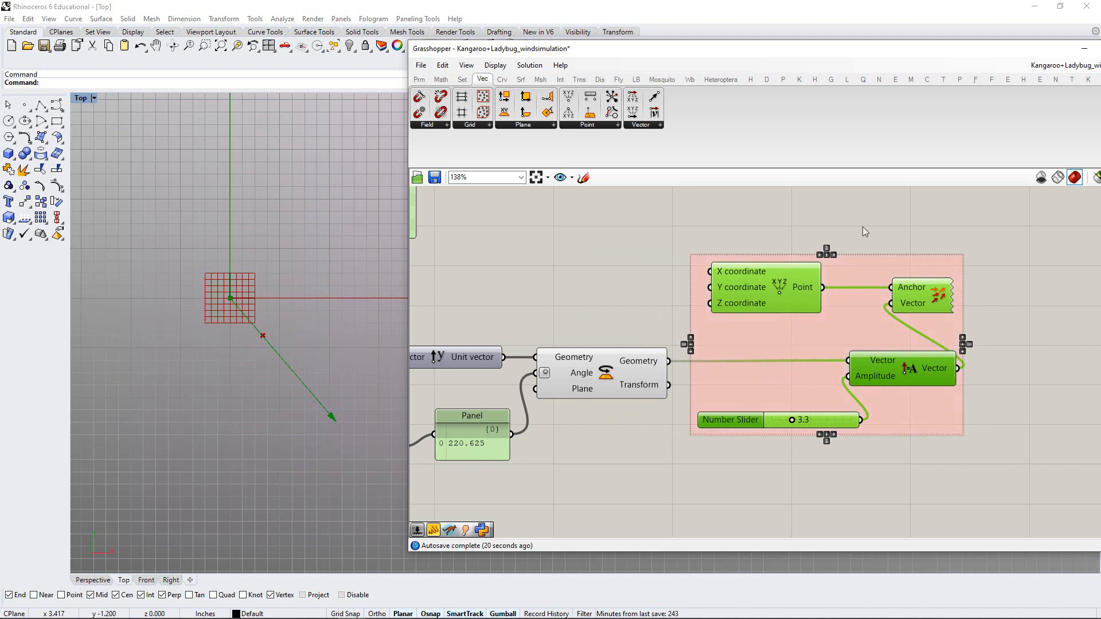
Name the new group around Vector Display "DAILY WIND VECTOR DISPLAY"
right_click(846, 265)
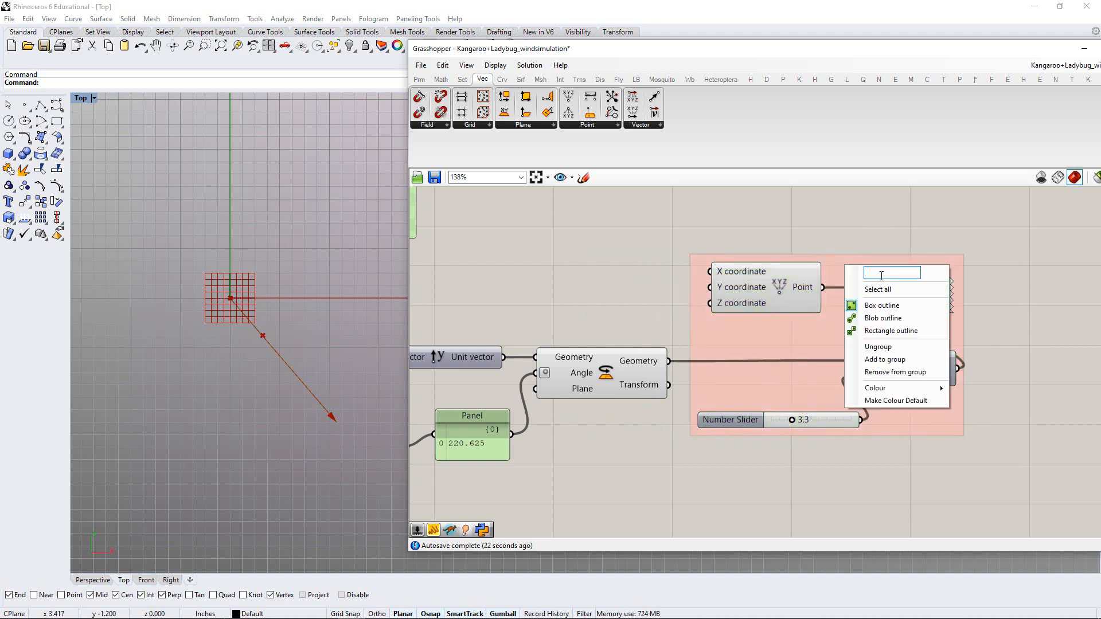
type("DAILY WIN")
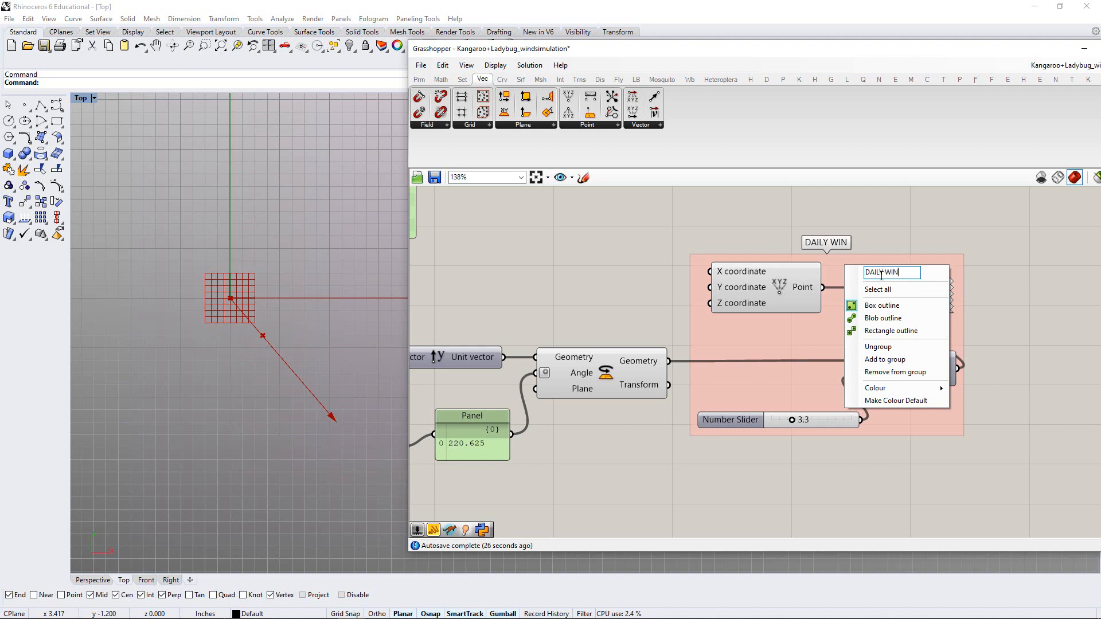
type("D VECTOR DISPLAY")
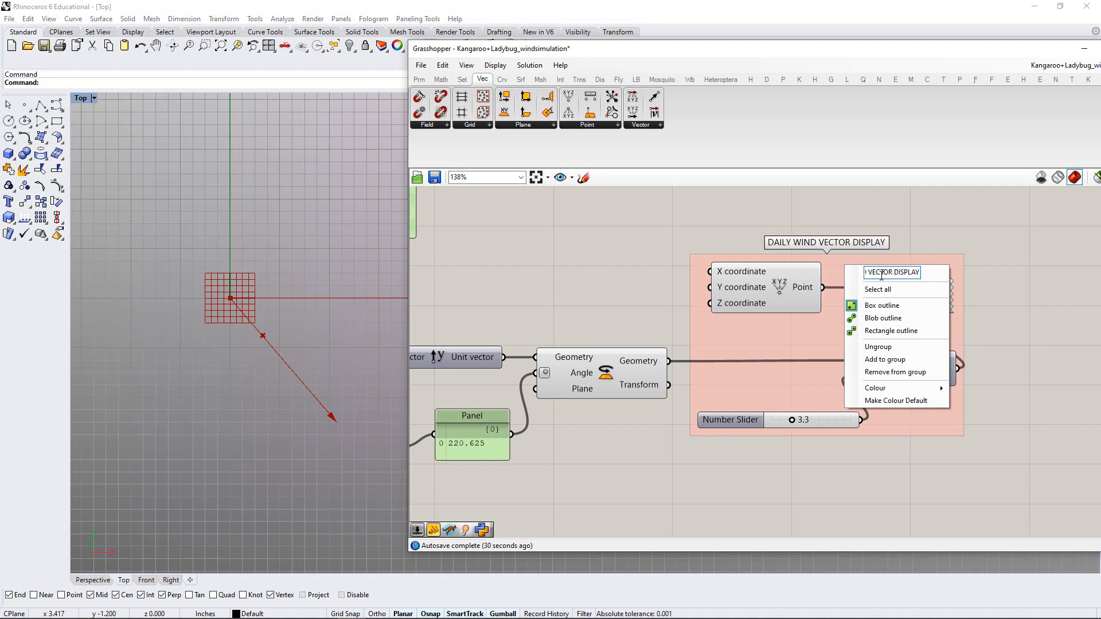
left_click(715, 244)
Put the Arithmetic mean component in its own group and name the group "DAILY AVERAGE"
scroll(661, 258, "down", 3)
right_click_drag(517, 390, 675, 369)
scroll(694, 361, "up", 1)
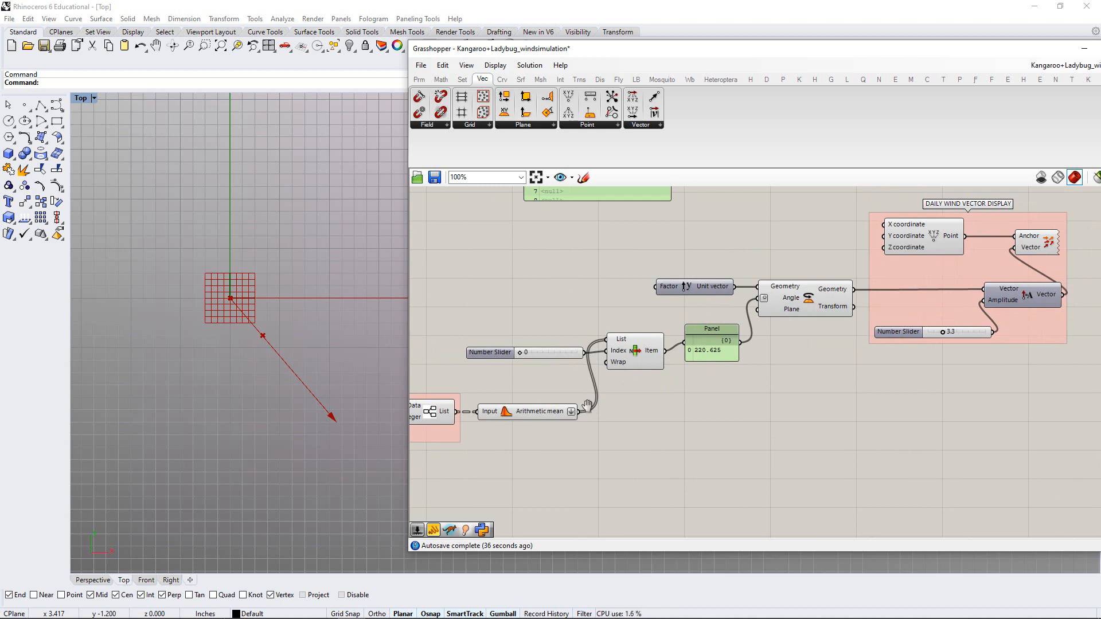
scroll(712, 368, "up", 1)
right_click_drag(537, 422, 669, 371)
scroll(717, 368, "up", 1)
scroll(660, 364, "up", 1)
left_click(662, 359)
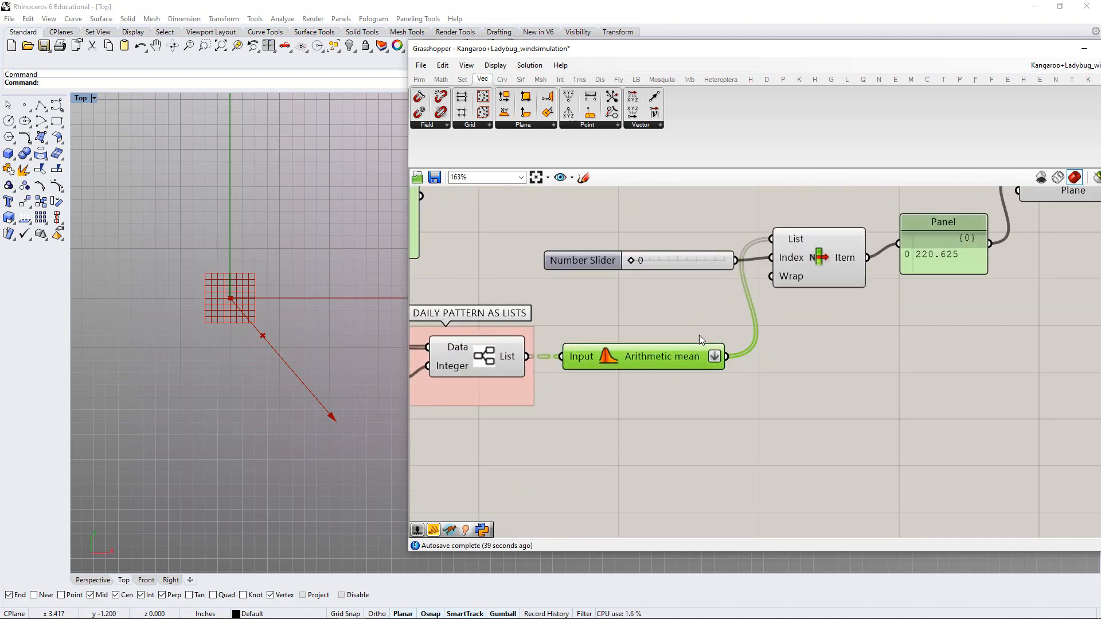
key("ctrl+g")
right_click(677, 377)
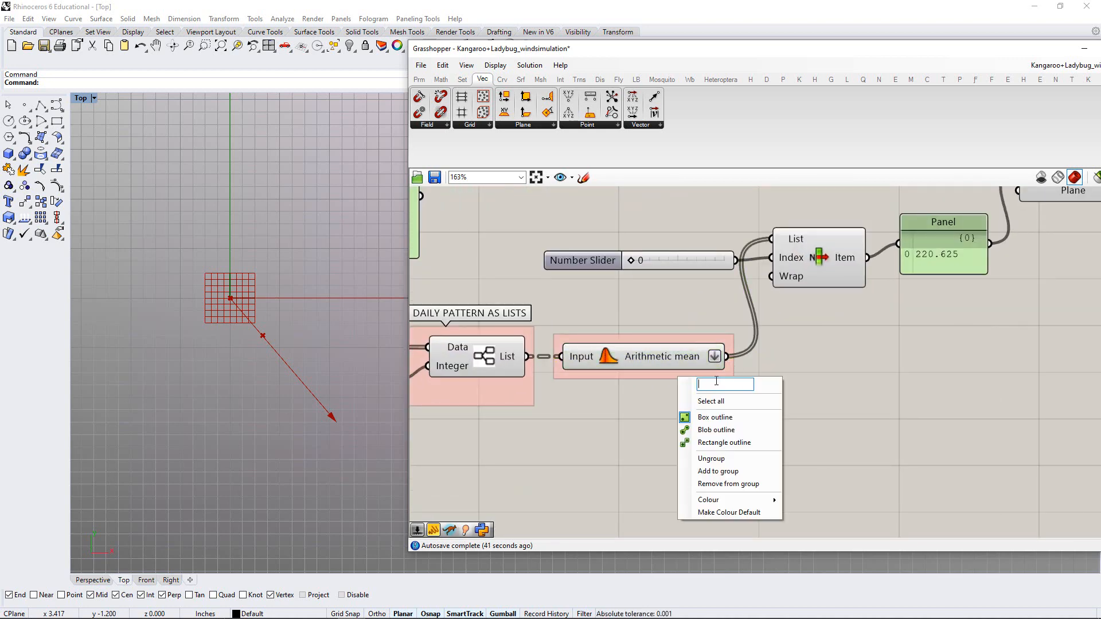
type("DAILY")
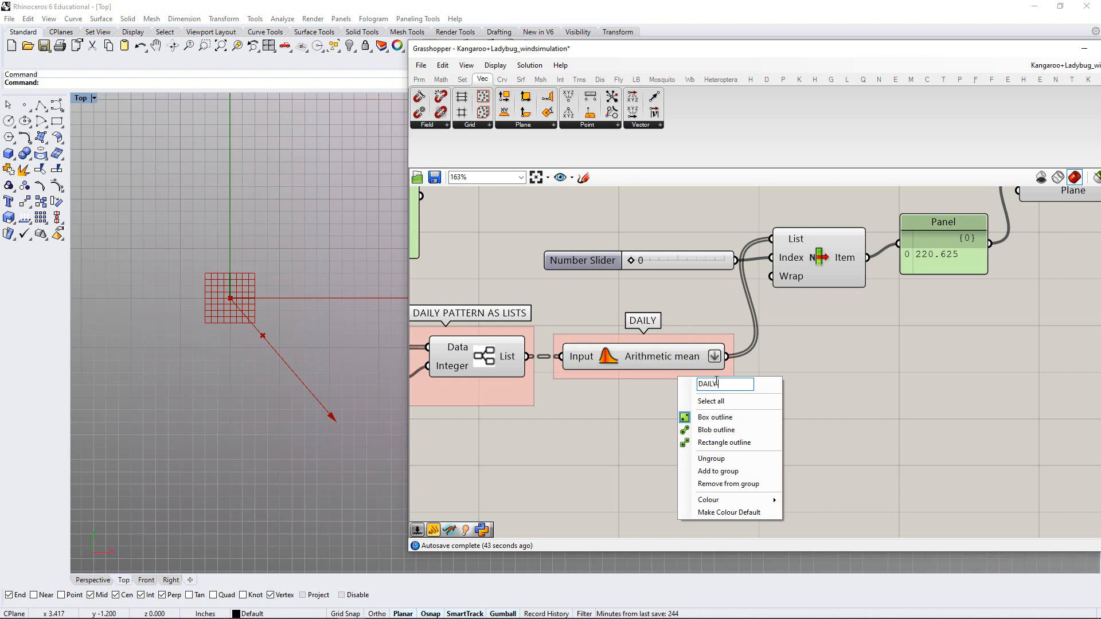
type(" AVERAGE")
left_click(883, 329)
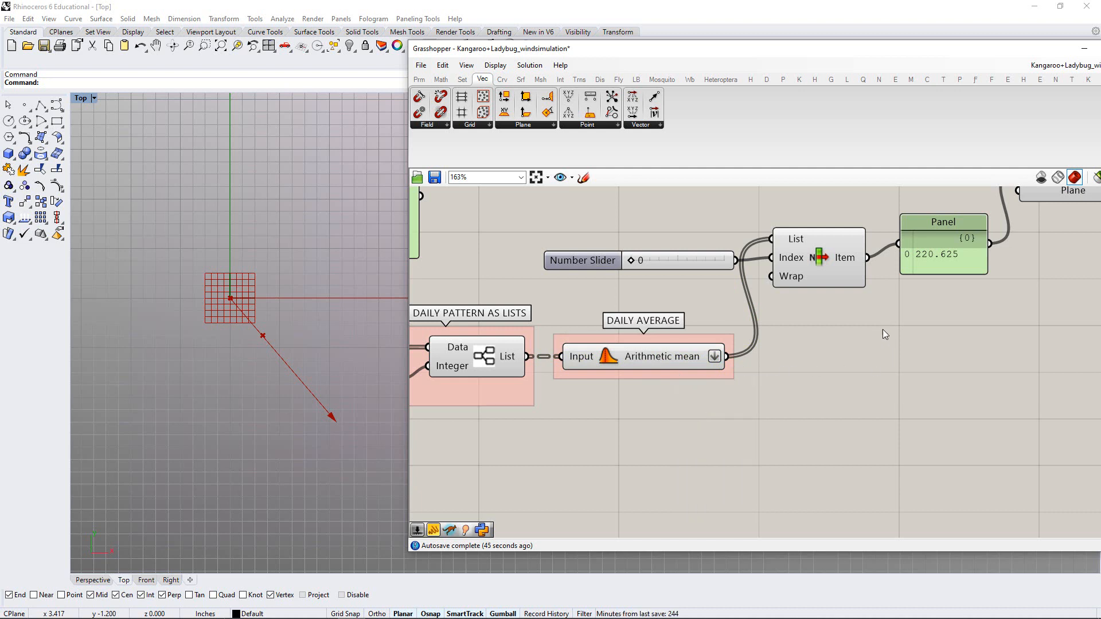
Move the index slider, List Item, Panel, Unit Y and Rotate slightly upward together and group them
right_click_drag(883, 334, 707, 369)
scroll(673, 370, "down", 2)
left_click_drag(851, 365, 566, 234)
left_click_drag(631, 338, 633, 312)
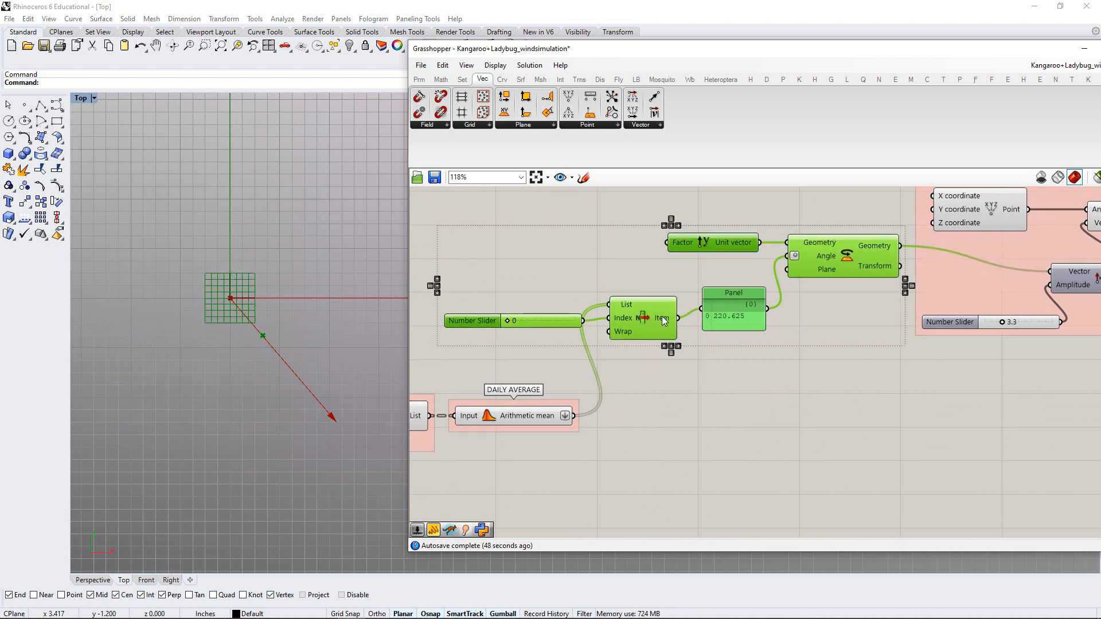
key("ctrl+g")
left_click(710, 385)
right_click_drag(667, 331, 690, 366)
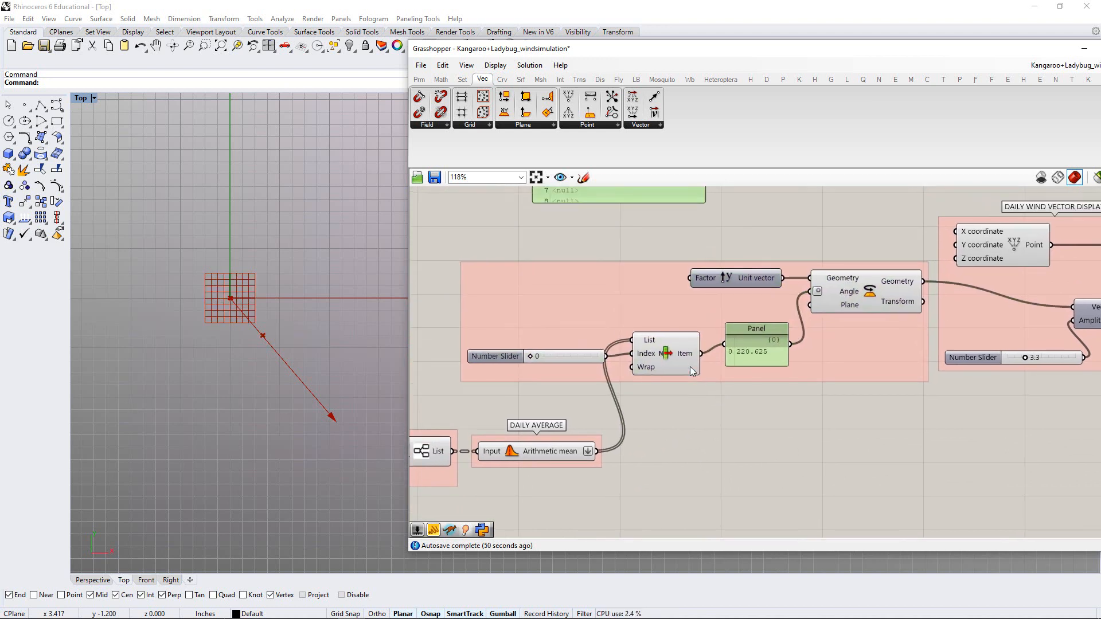
Name the group containing List Item and Rotate "EXTRACTING DAILY AVERAGE WIND DIRECTION VECTOR"
right_click(624, 294)
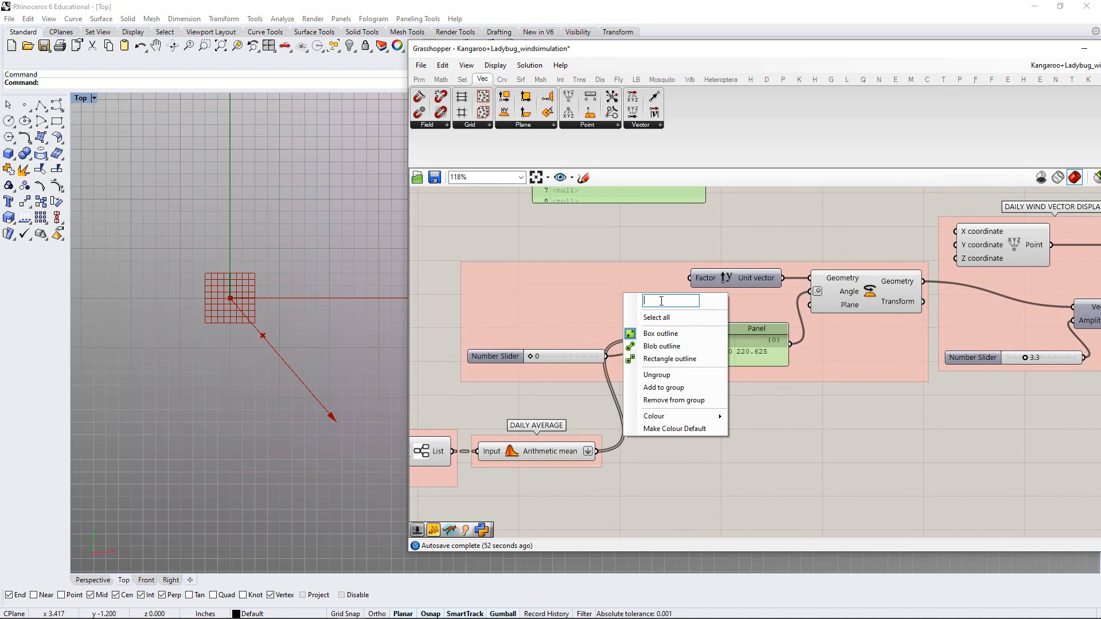
type("EXTRACTIN")
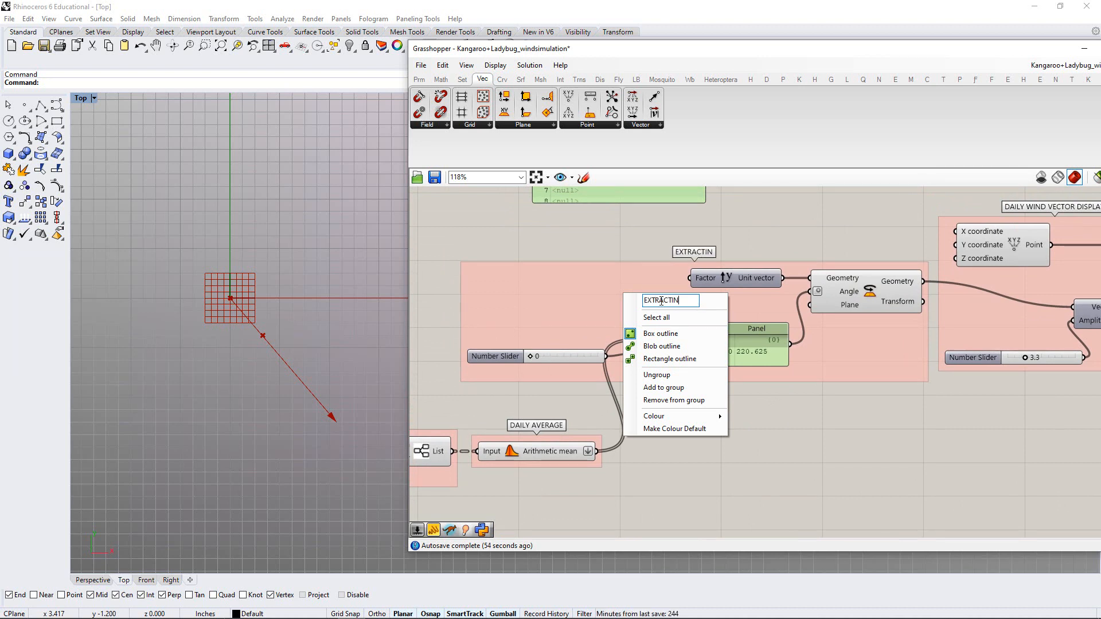
type("G DAILY")
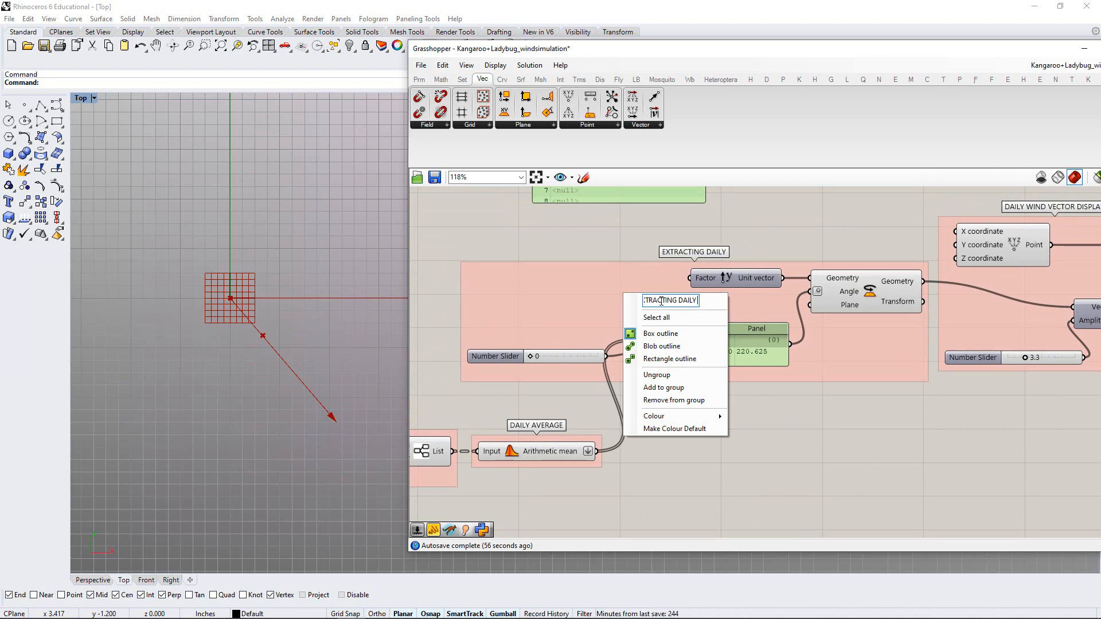
type(" AVERAGE WIND")
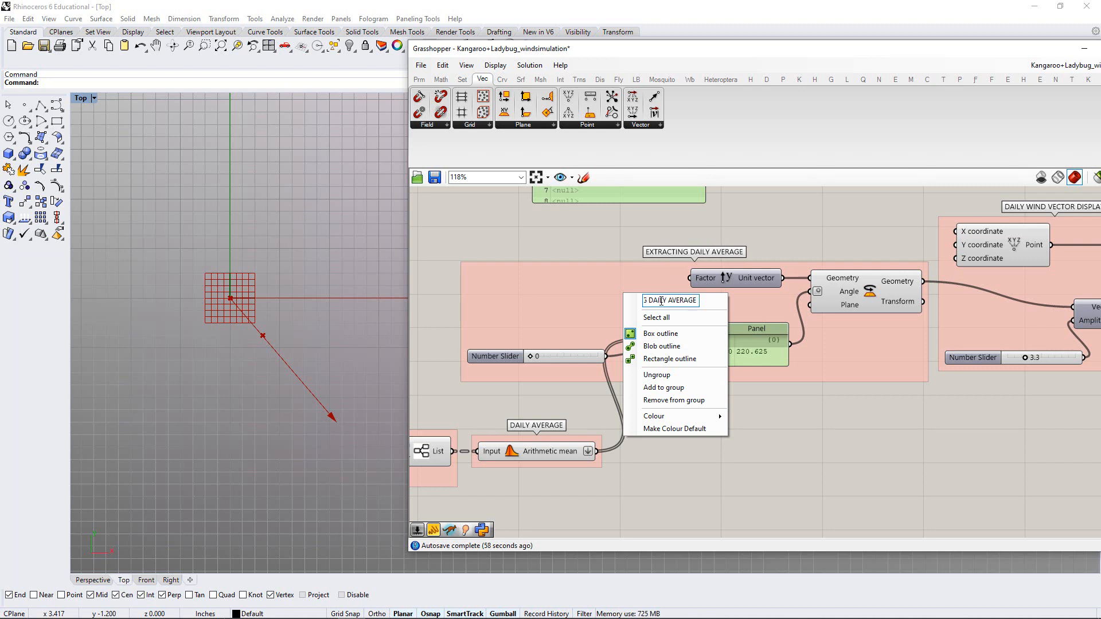
type(" D")
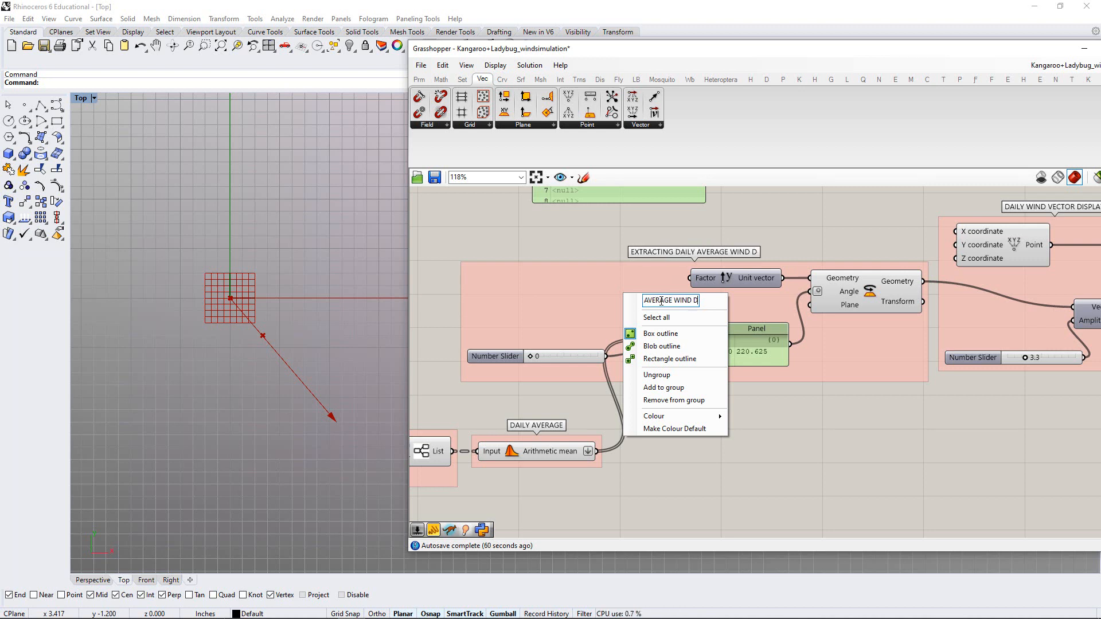
type("IRECTION VECTOR")
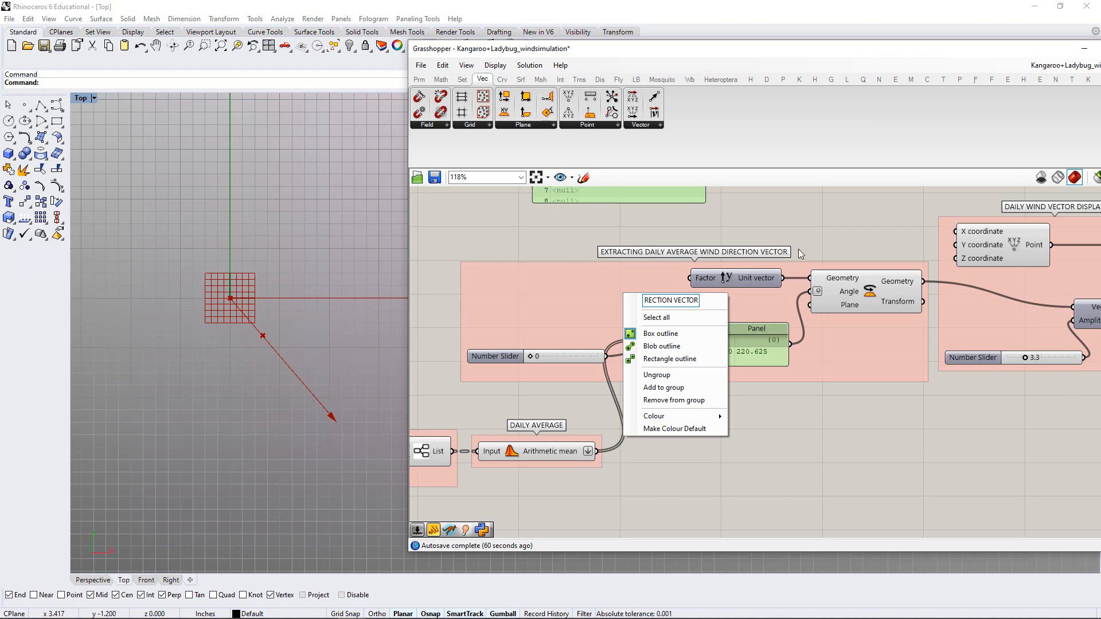
key("Return")
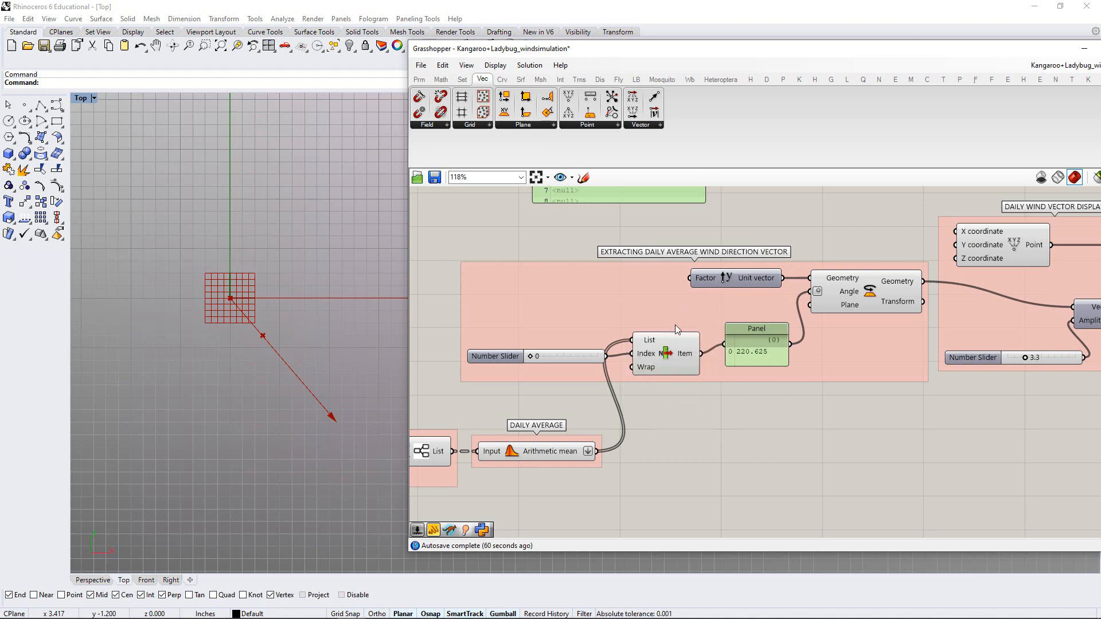
Rename the slider feeding List Item's Index input "USE SLIDER TO GO THROUGH DAILY VECTORS"
scroll(587, 350, "up", 3)
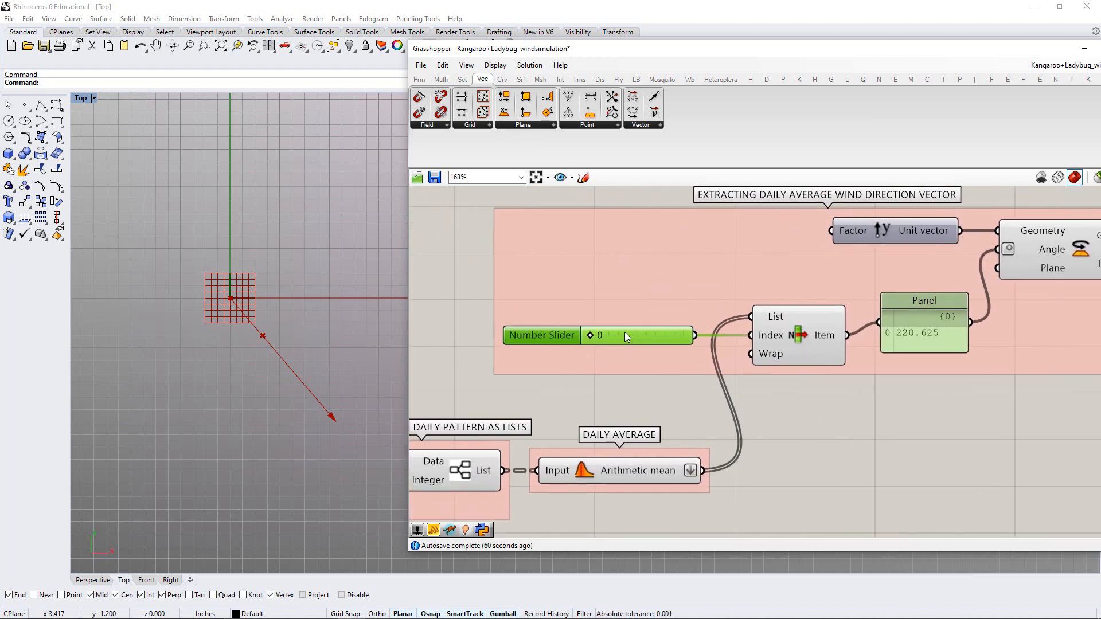
scroll(642, 346, "up", 3)
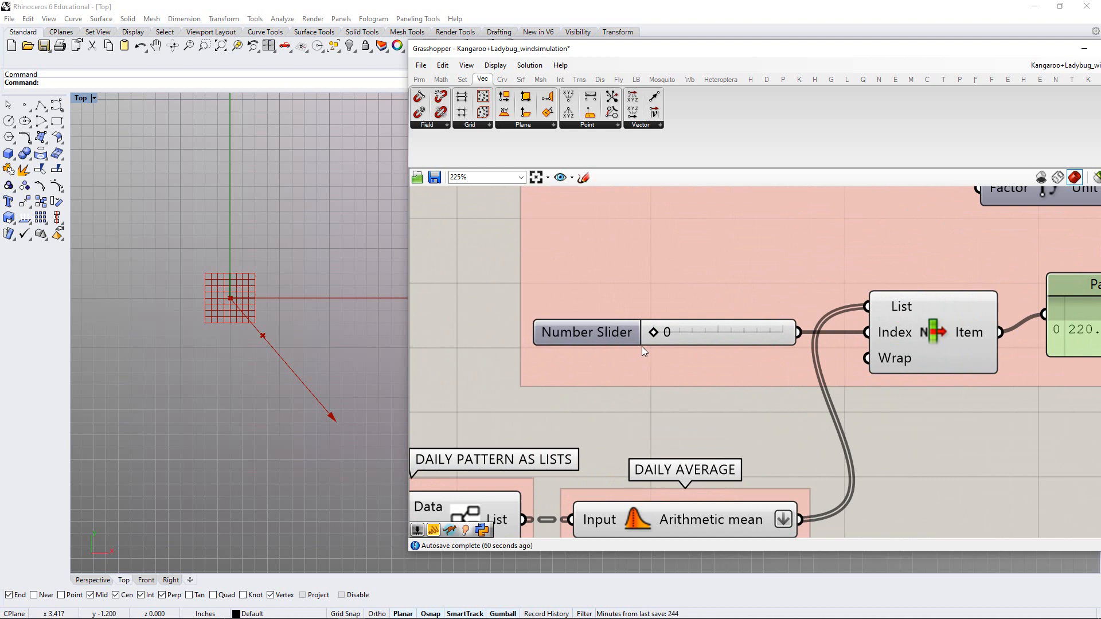
right_click(693, 330)
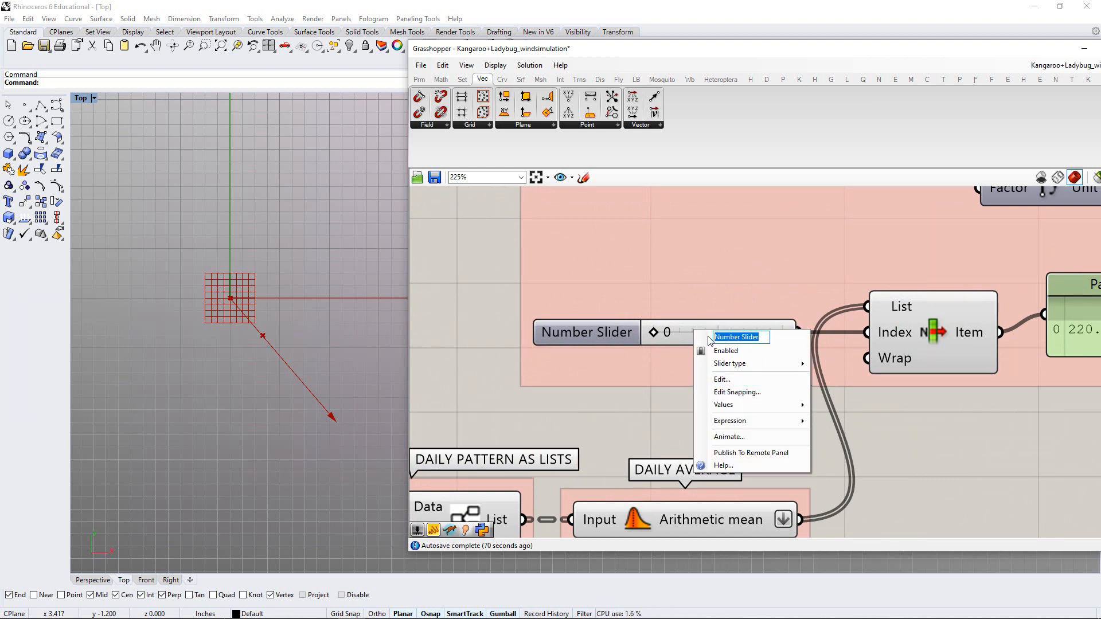
type("USE ")
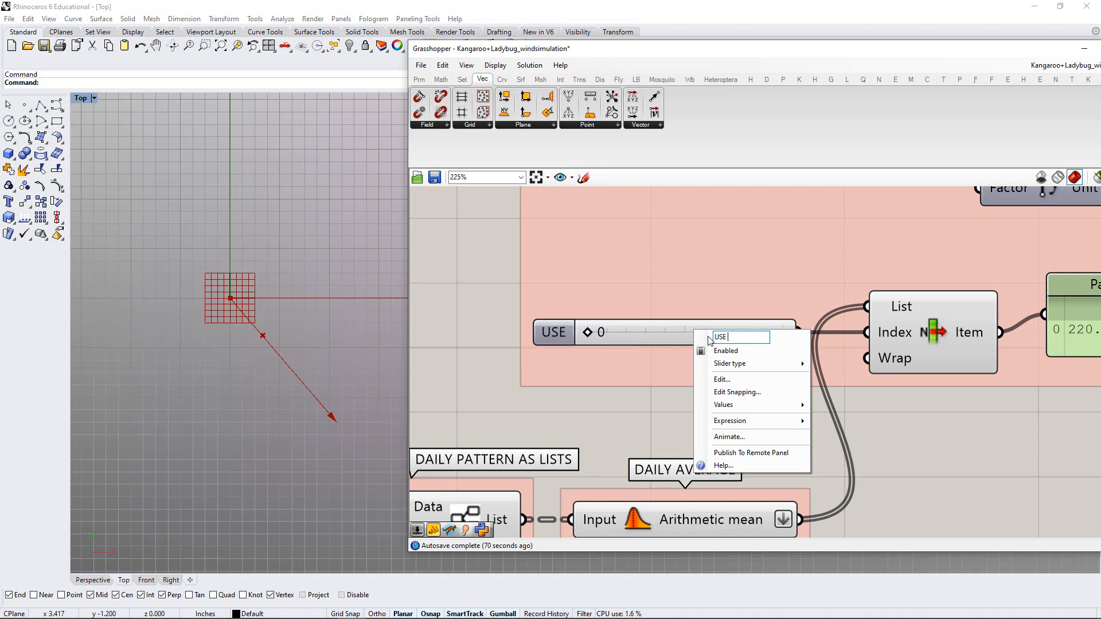
type("SLIDER TO")
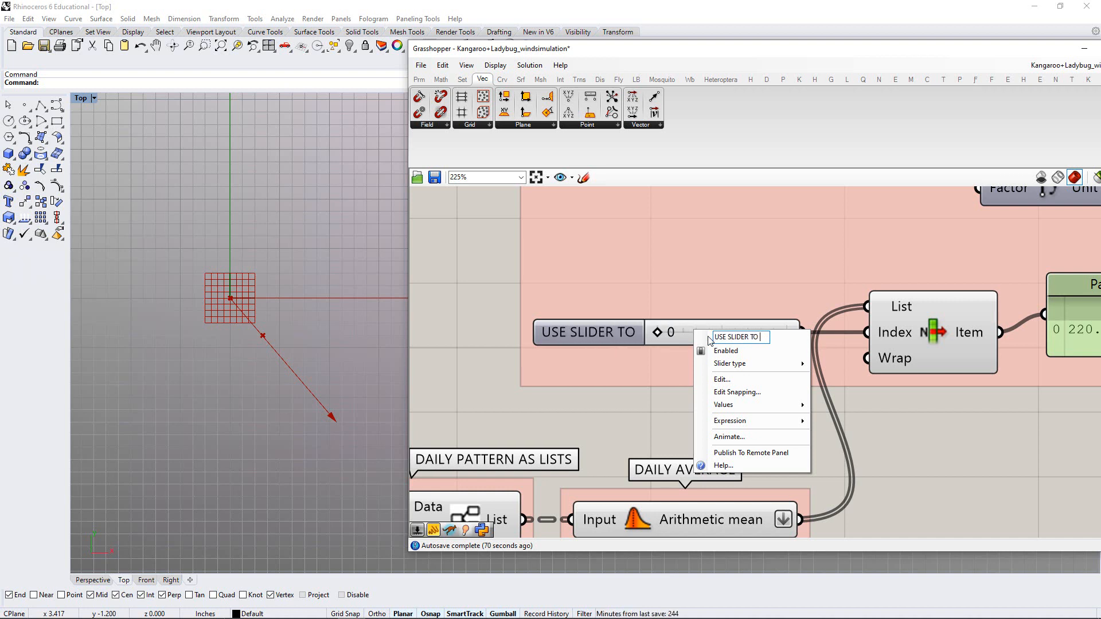
type(" GO THR")
type("OUGH DAILY")
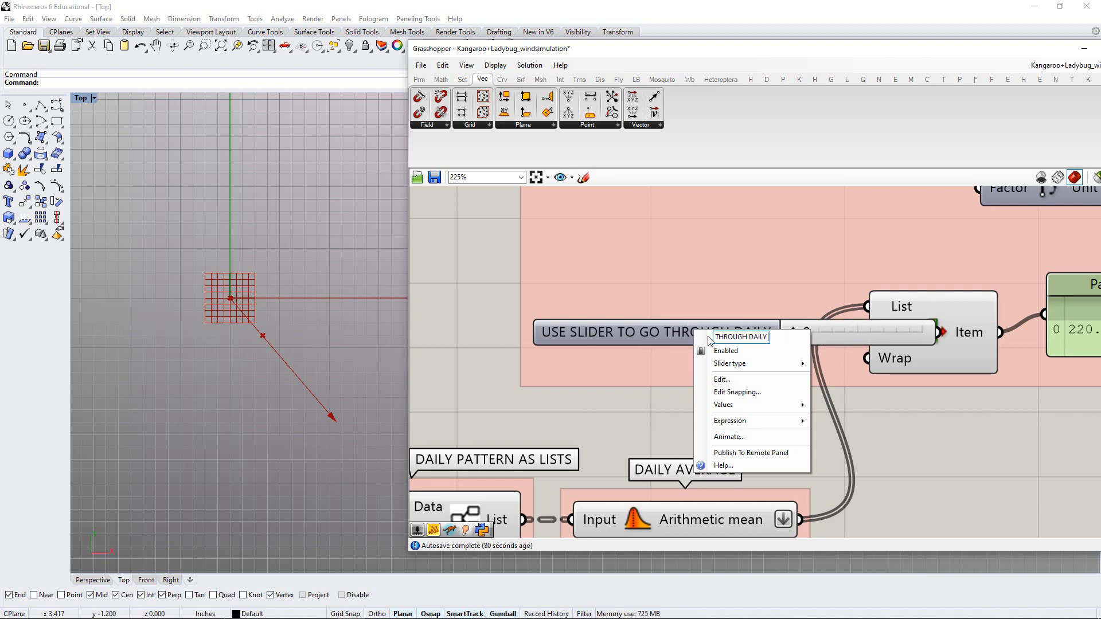
type(" VECT")
type("ORS")
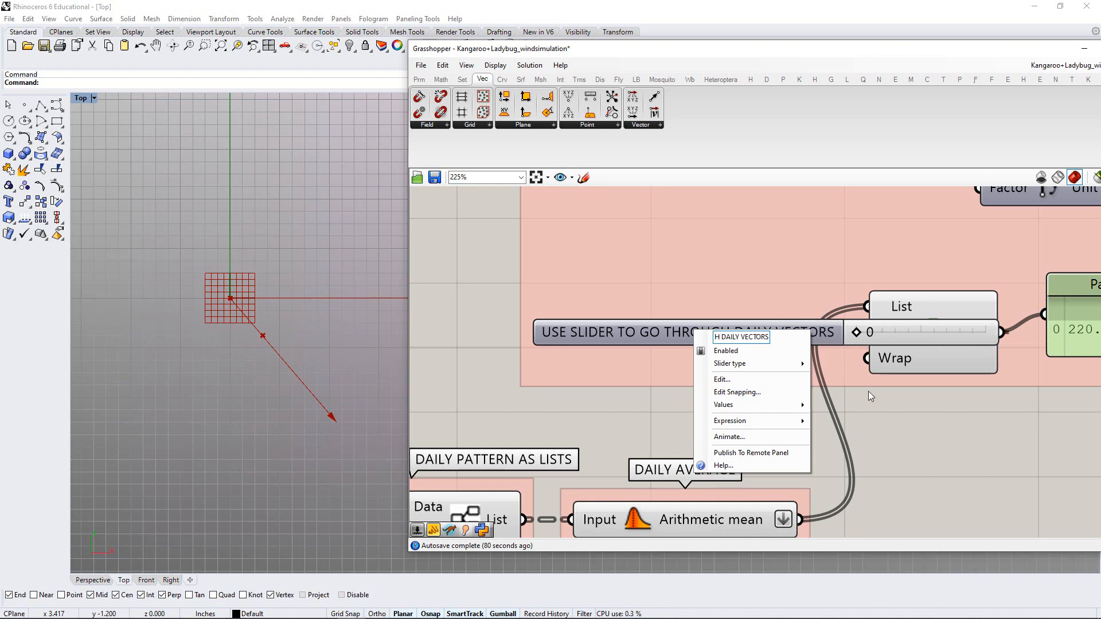
key("Return")
Move the renamed index slider clear of the List Item component it overlaps
scroll(868, 391, "down", 4)
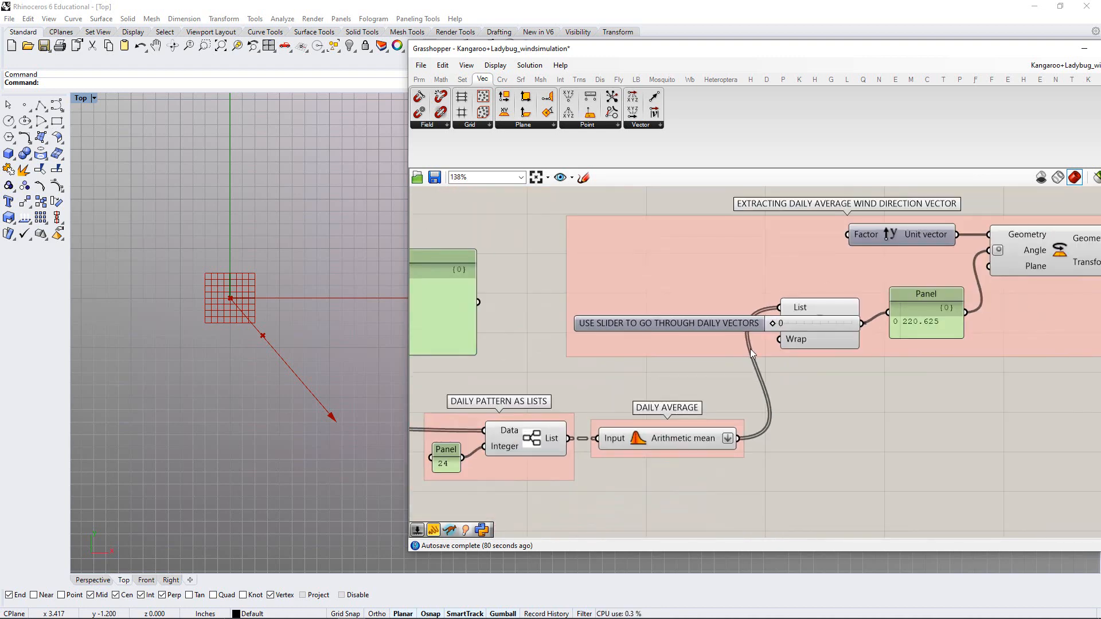
left_click_drag(823, 364, 752, 337)
left_click(837, 372)
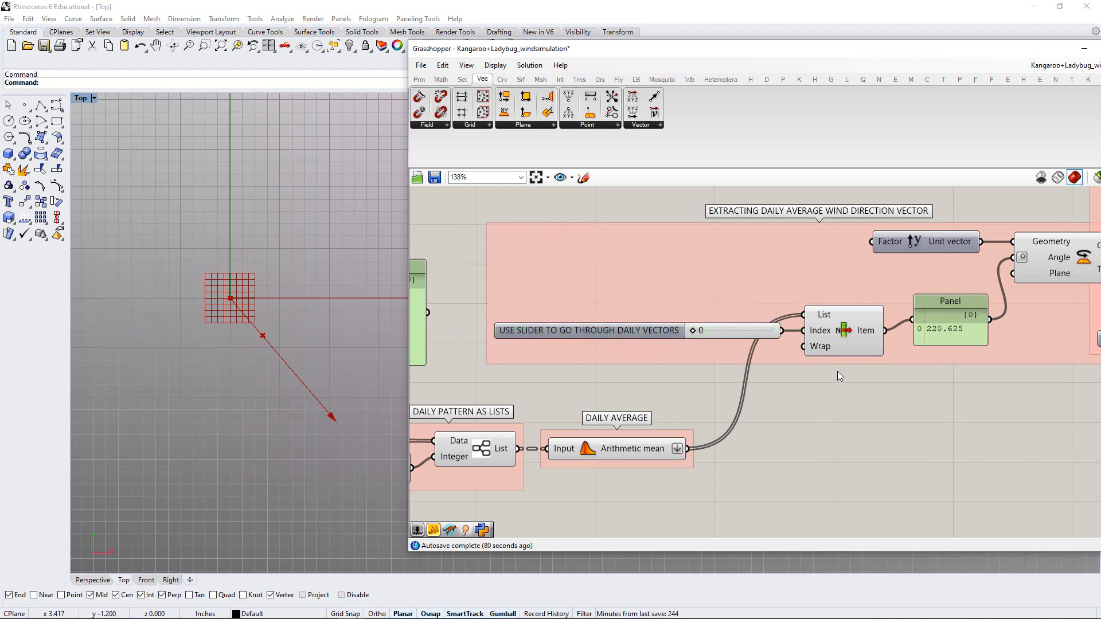
Move the DAILY WIND VECTOR DISPLAY group away so it clears the overlapping wind direction extraction group
scroll(653, 353, "down", 2)
right_click_drag(749, 368, 694, 381)
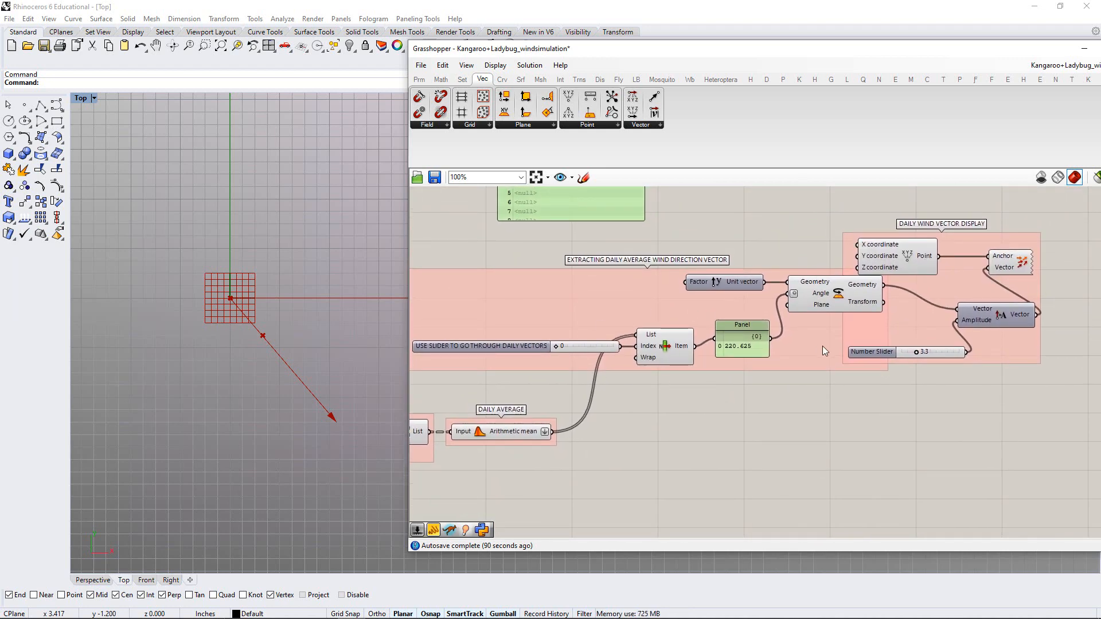
left_click_drag(920, 321, 976, 310)
left_click(829, 415)
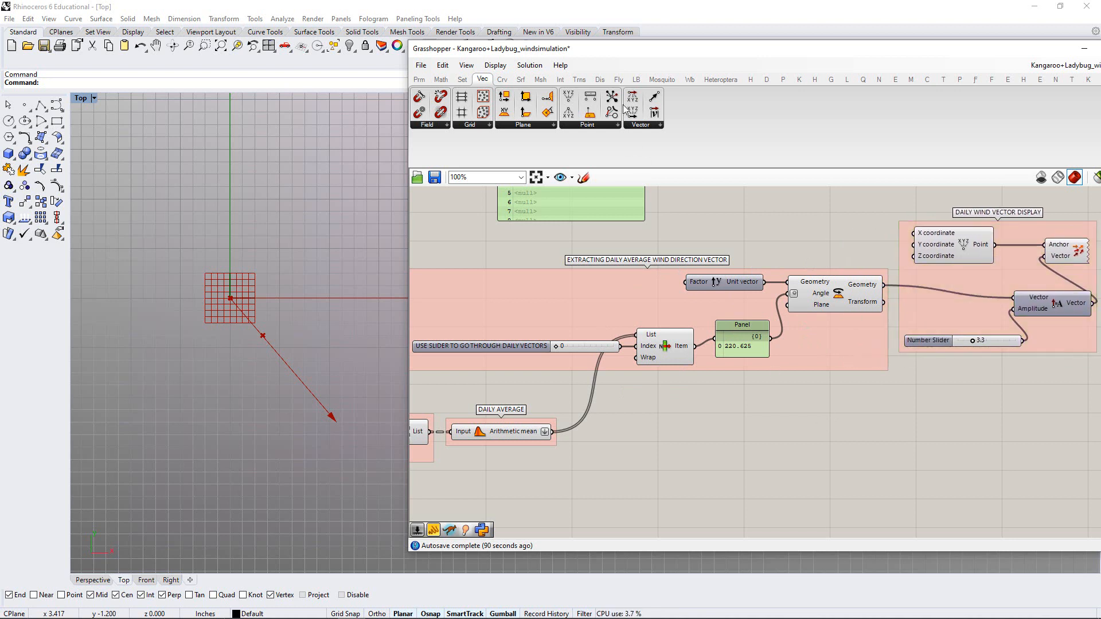
Reposition the Grasshopper window fully on screen and reframe the Rhino Top view to keep the wind vector beside it
left_click_drag(670, 54, 568, 52)
right_click_drag(611, 365, 665, 374)
mouse_move(209, 322)
right_mouse_down()
mouse_move(165, 324)
mouse_move(196, 332)
right_mouse_up()
scroll(154, 335, "down", 2)
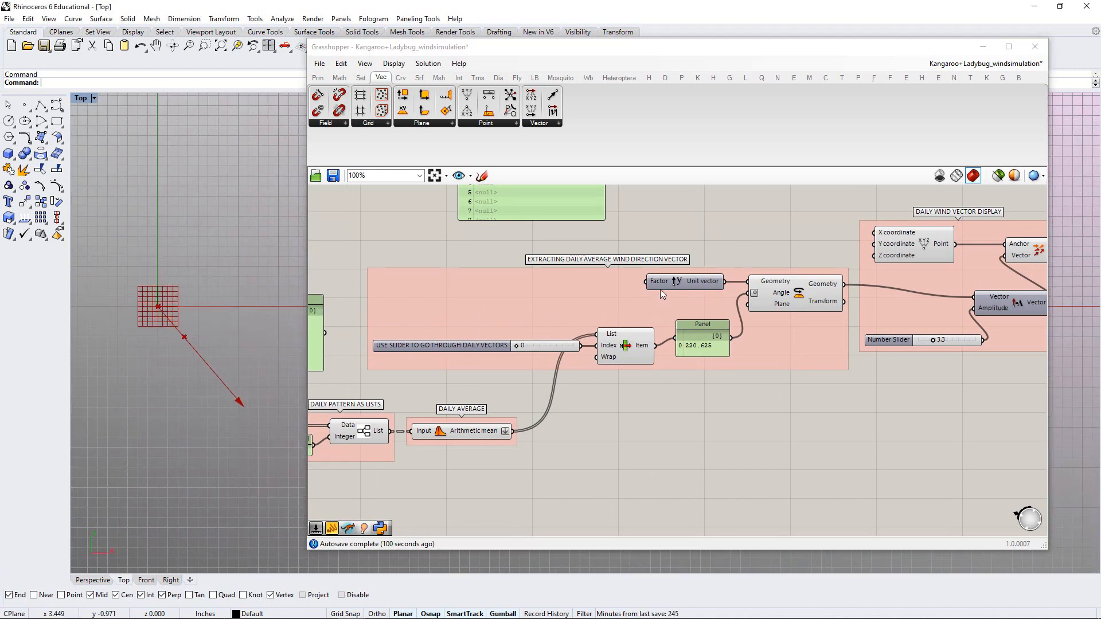
right_click_drag(699, 333, 670, 339)
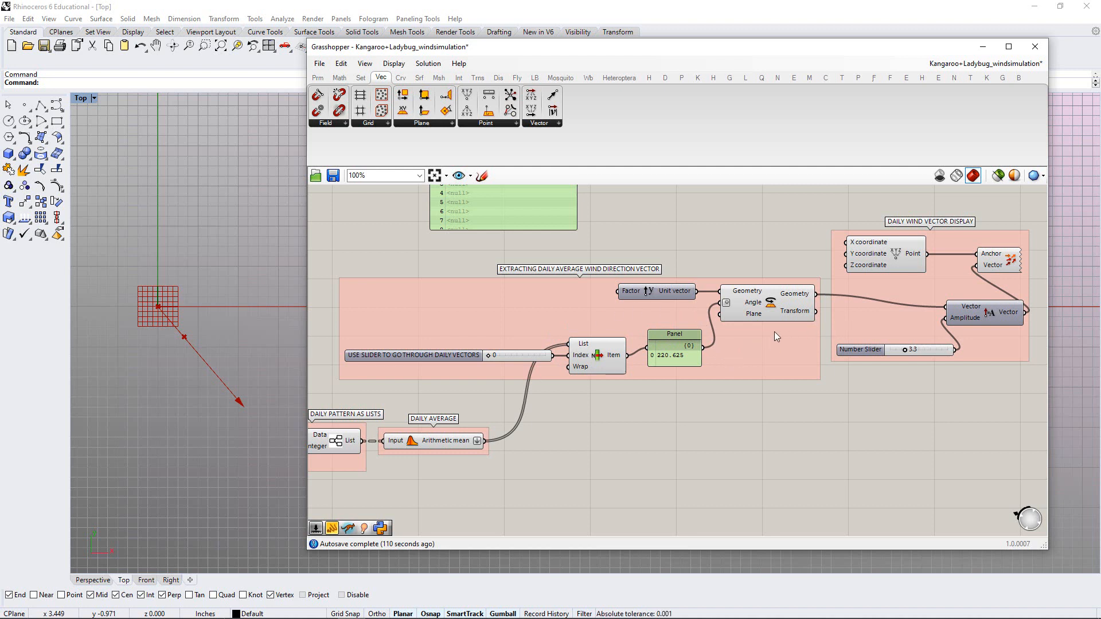
Turn off the viewport preview of the rotation component in the EXTRACTING DAILY AVERAGE WIND DIRECTION VECTOR group
right_click_drag(776, 337, 842, 329)
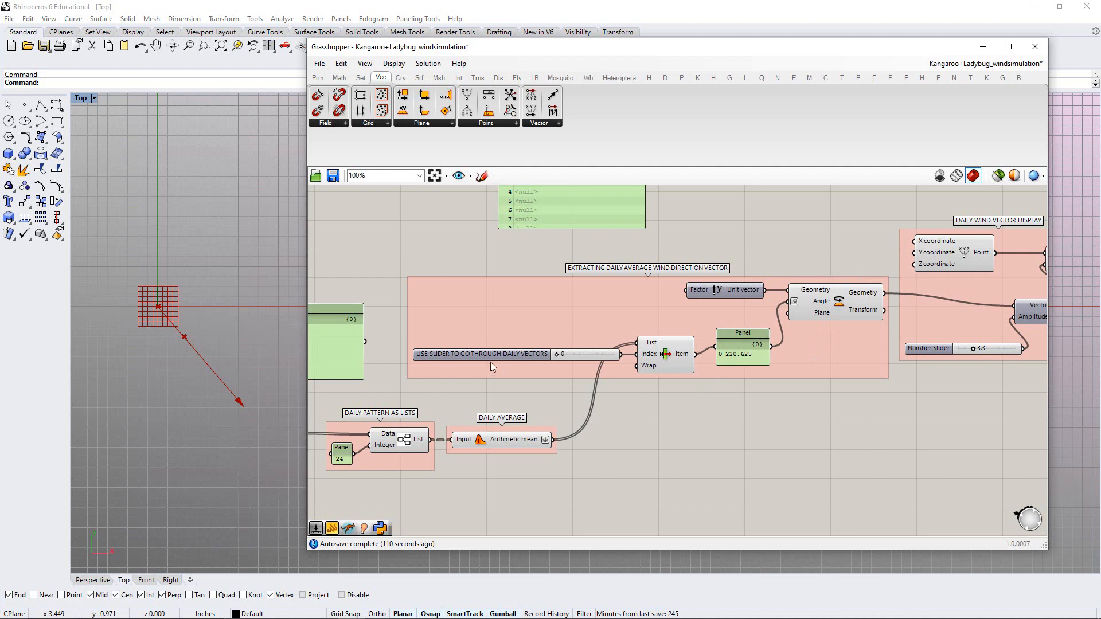
left_click(837, 307)
right_click(839, 307)
left_click(884, 322)
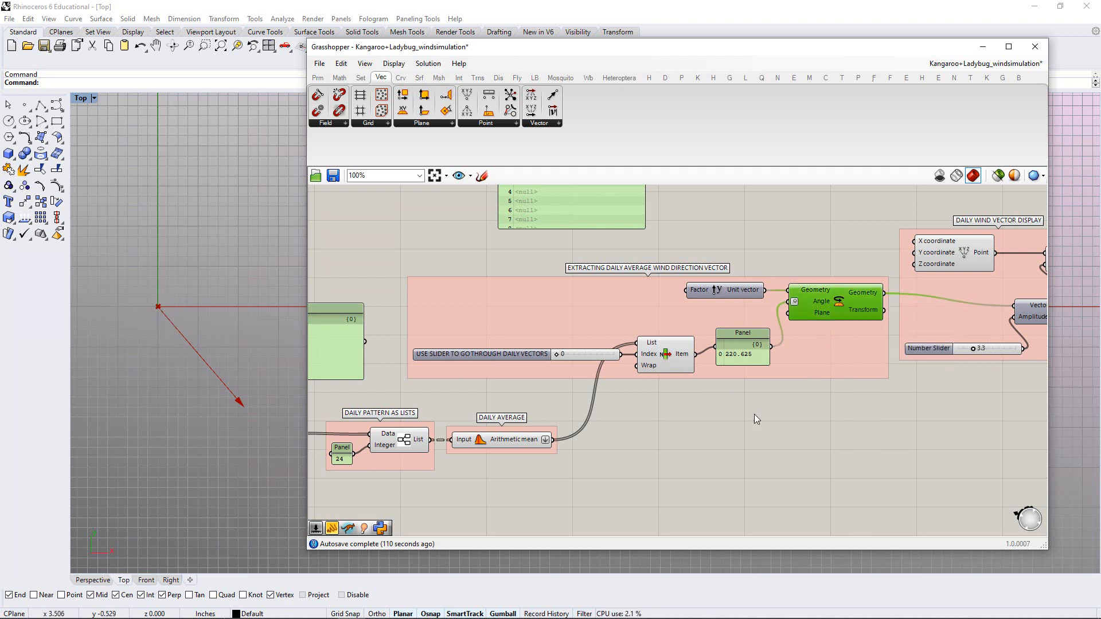
Switch Rhino from the Top view to Perspective, make room beside the Grasshopper window and frame the wind vector
right_click_drag(476, 393, 457, 405)
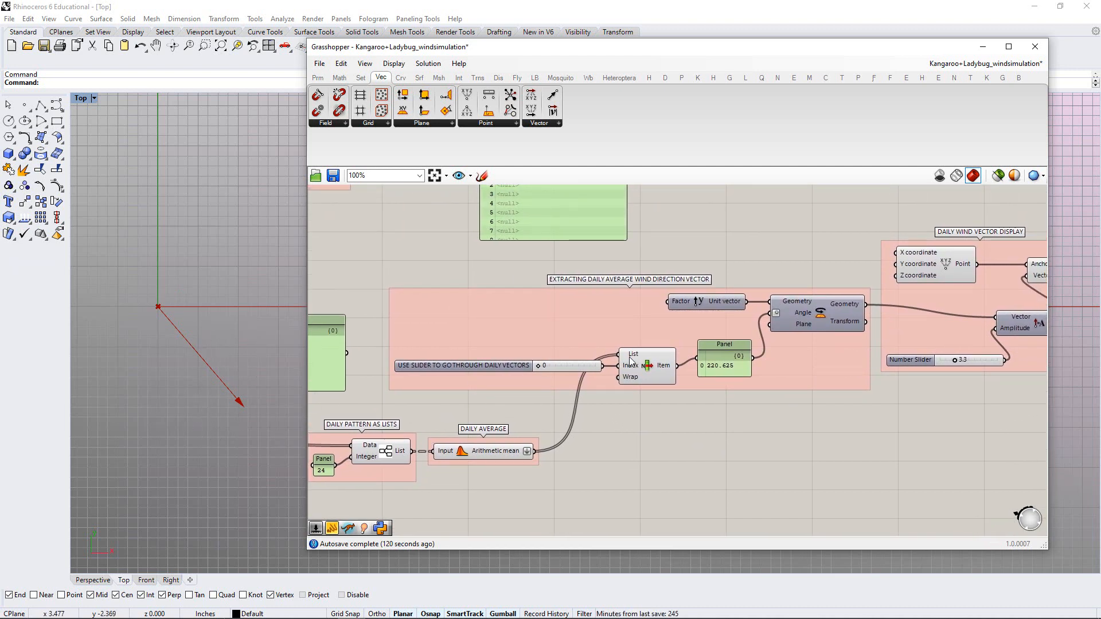
left_click_drag(487, 47, 562, 121)
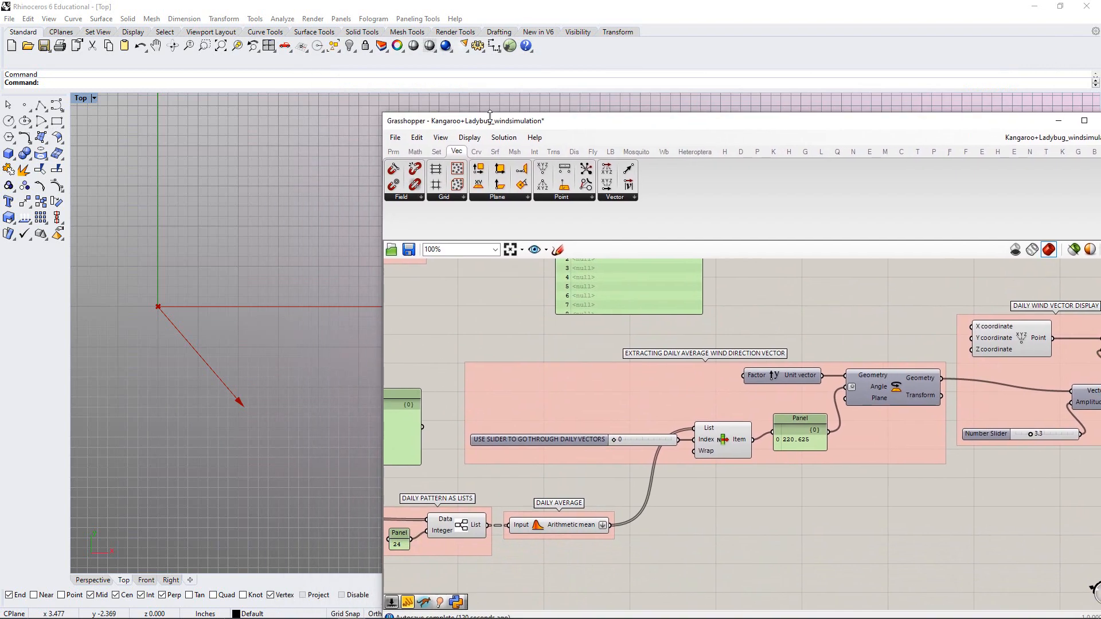
double_click(84, 99)
double_click(616, 99)
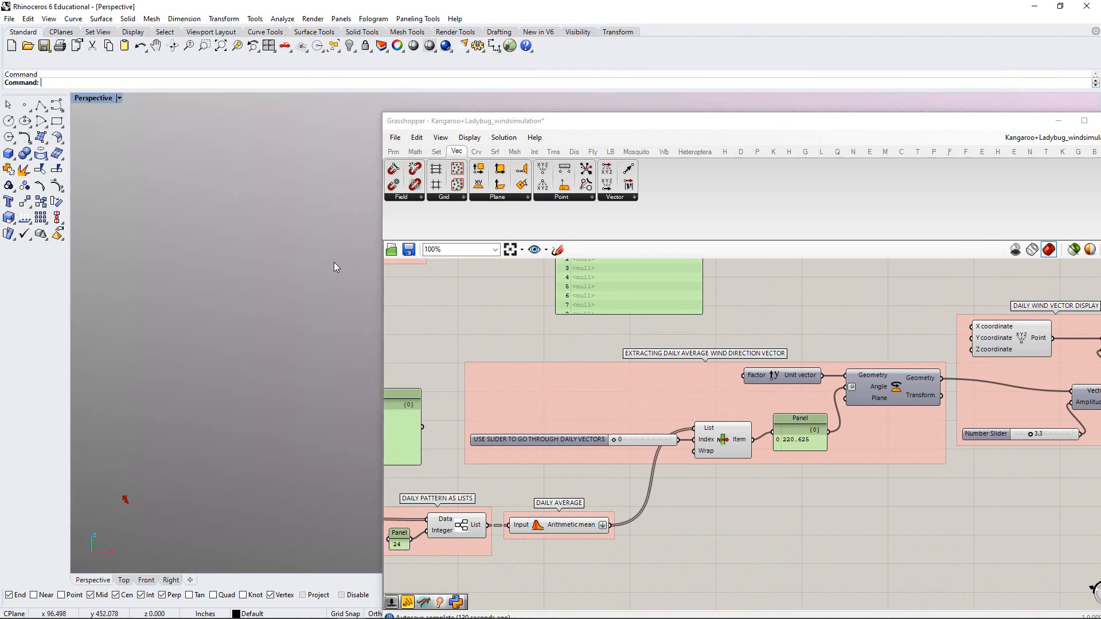
left_click_drag(493, 122, 592, 111)
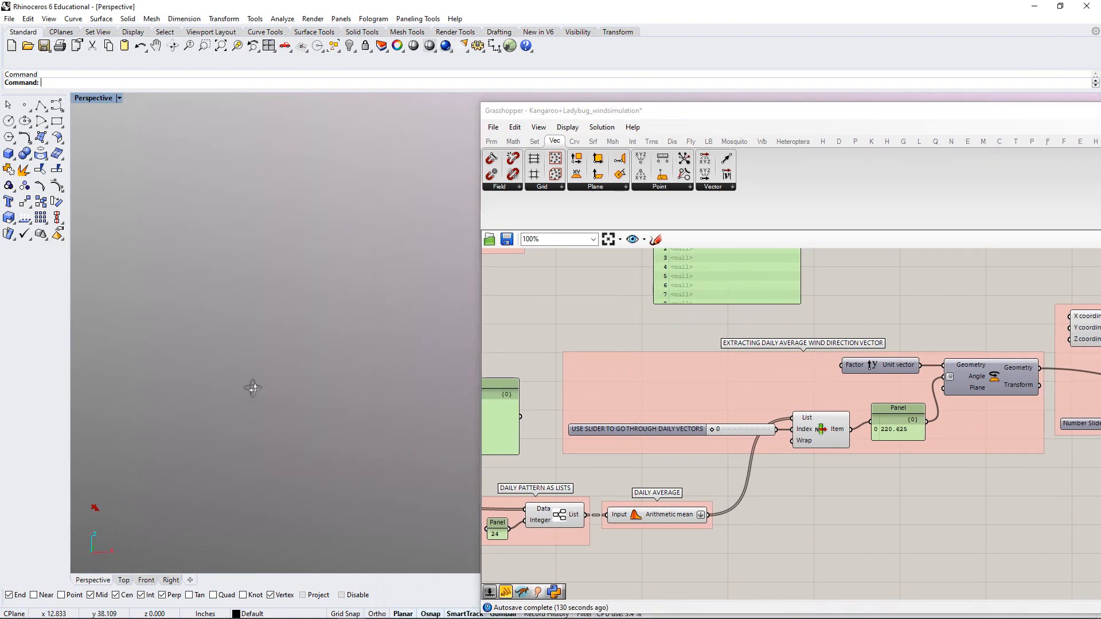
scroll(218, 427, "up", 5)
right_click_drag(247, 424, 275, 413)
scroll(281, 399, "down", 4)
scroll(195, 430, "up", 10)
scroll(277, 374, "up", 5)
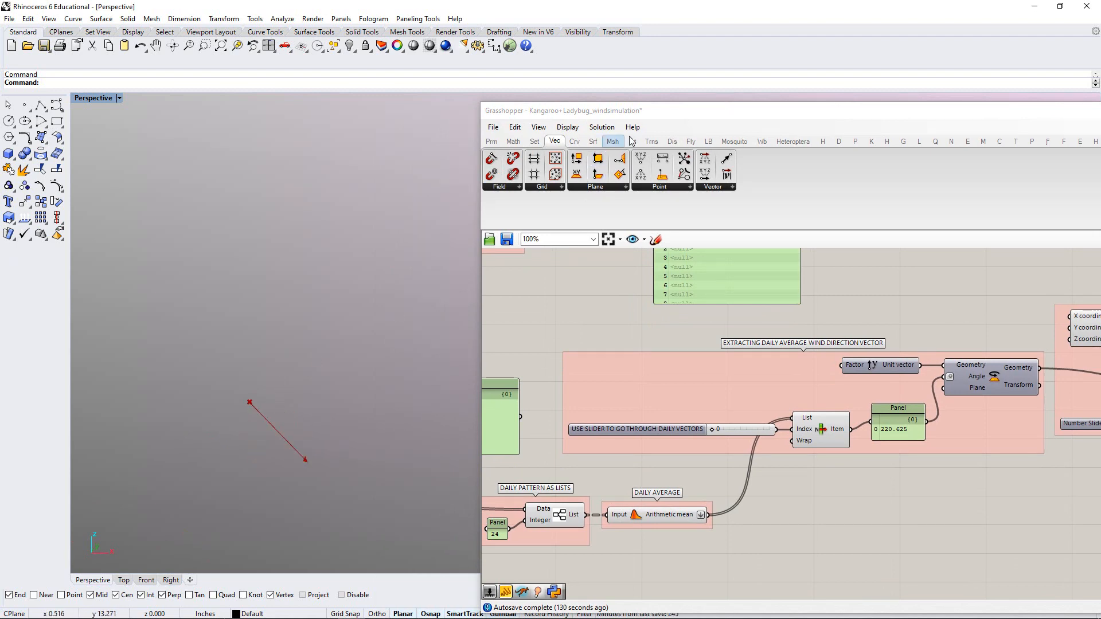
Turn on the preview of the Tree Branch component in the EXTRACT MESH group to display the simulated mesh
left_click_drag(656, 113, 616, 83)
right_click_drag(542, 290, 603, 344)
scroll(576, 347, "down", 3)
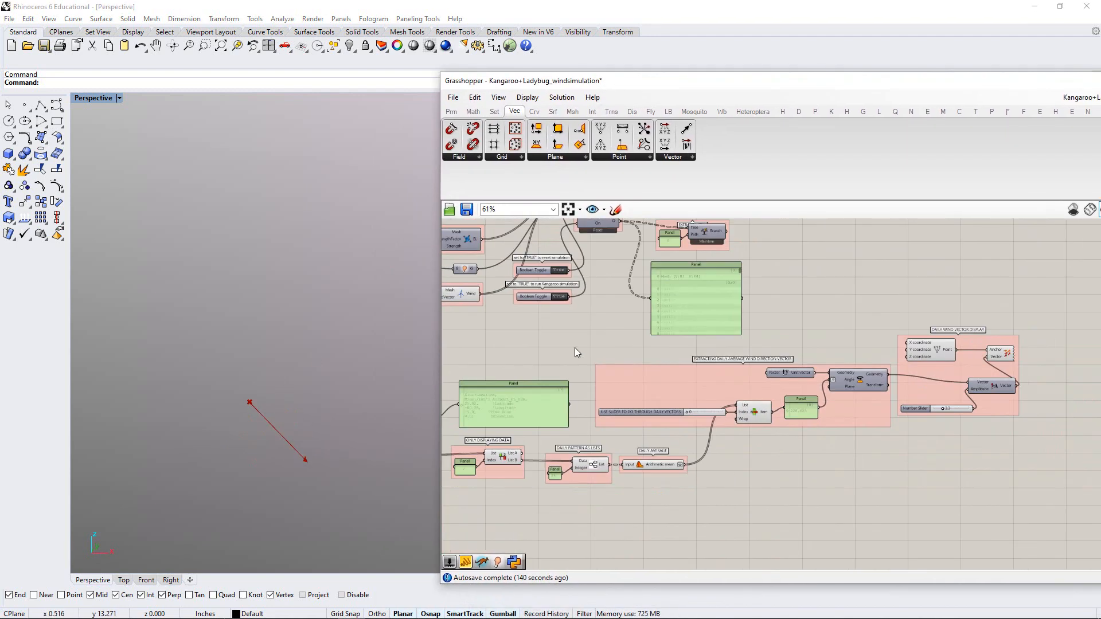
right_click_drag(594, 235, 559, 333)
scroll(622, 340, "up", 2)
scroll(640, 341, "up", 3)
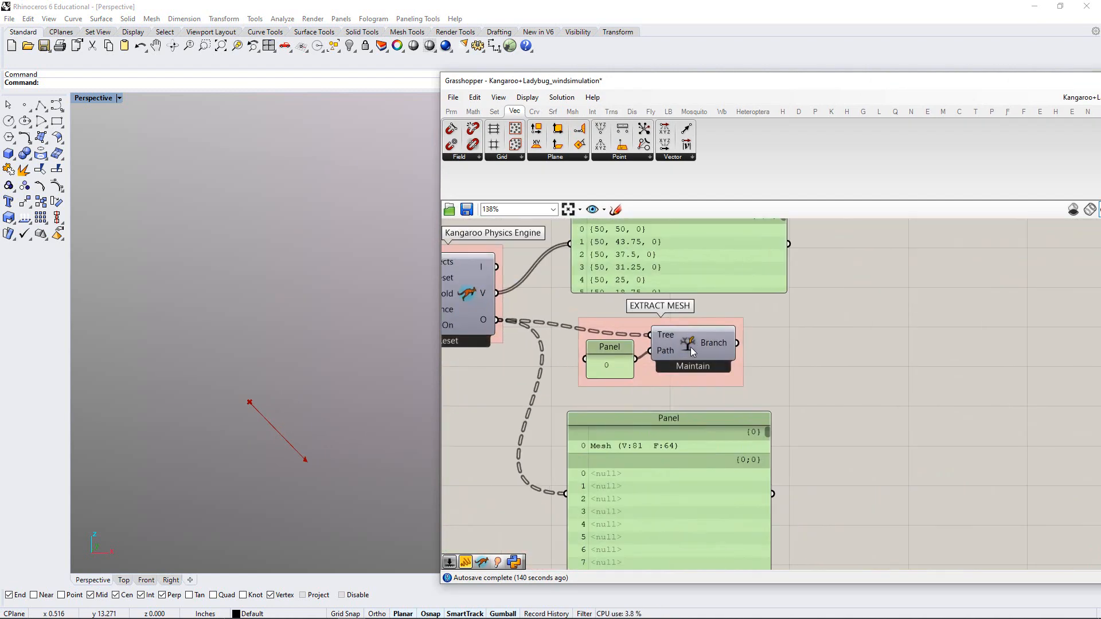
left_click(713, 322)
left_click(887, 328)
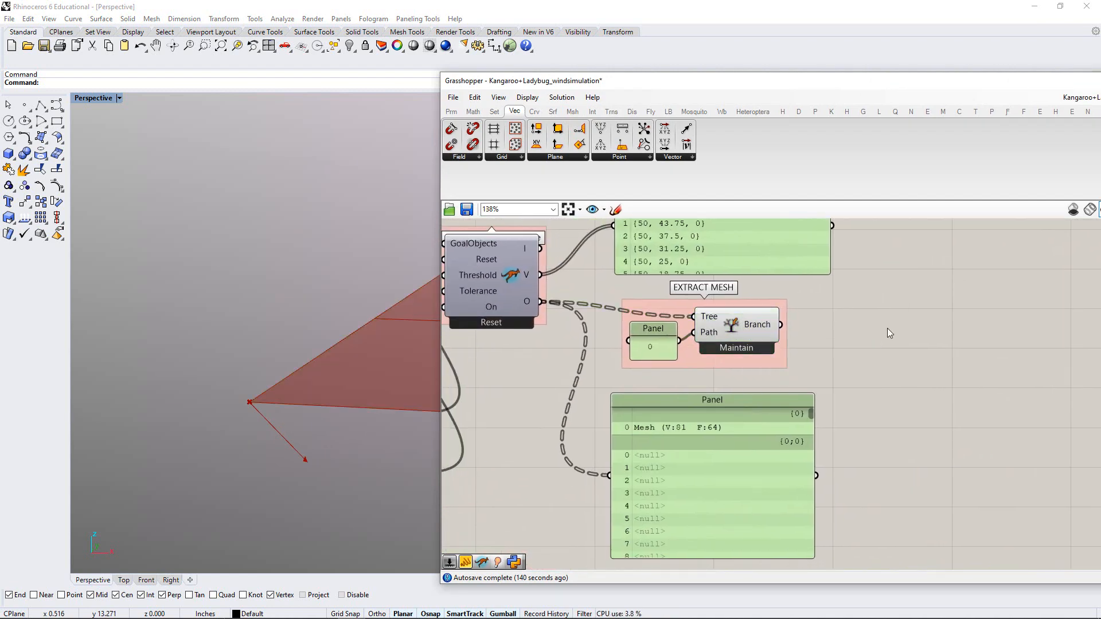
Examine the whole mesh together with the wind vector in the Perspective view
right_click_drag(280, 367, 270, 380)
scroll(258, 381, "down", 7)
scroll(222, 389, "down", 6)
scroll(329, 397, "up", 7)
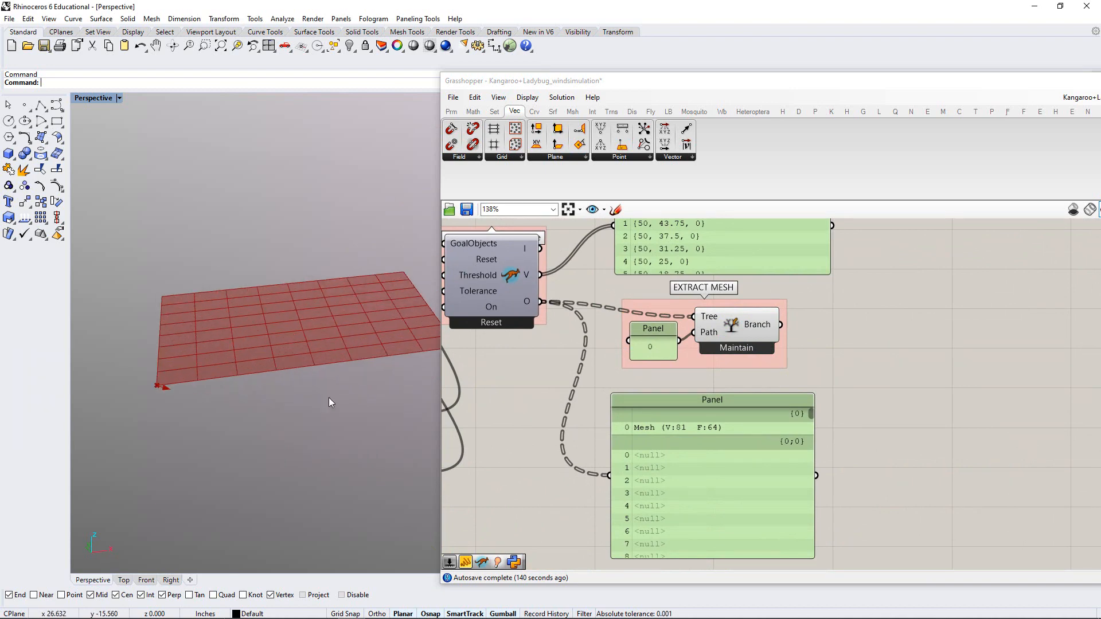
mouse_move(329, 397)
right_mouse_down()
mouse_move(343, 385)
mouse_move(346, 408)
right_mouse_up()
scroll(338, 377, "down", 6)
scroll(338, 377, "up", 6)
scroll(270, 437, "up", 2)
Examine the definition from the planar surface and mesh subdivision through the Kangaroo Physics Engine to the DAILY WIND VECTOR DISPLAY group
right_click_drag(666, 308, 767, 321)
scroll(767, 321, "down", 4)
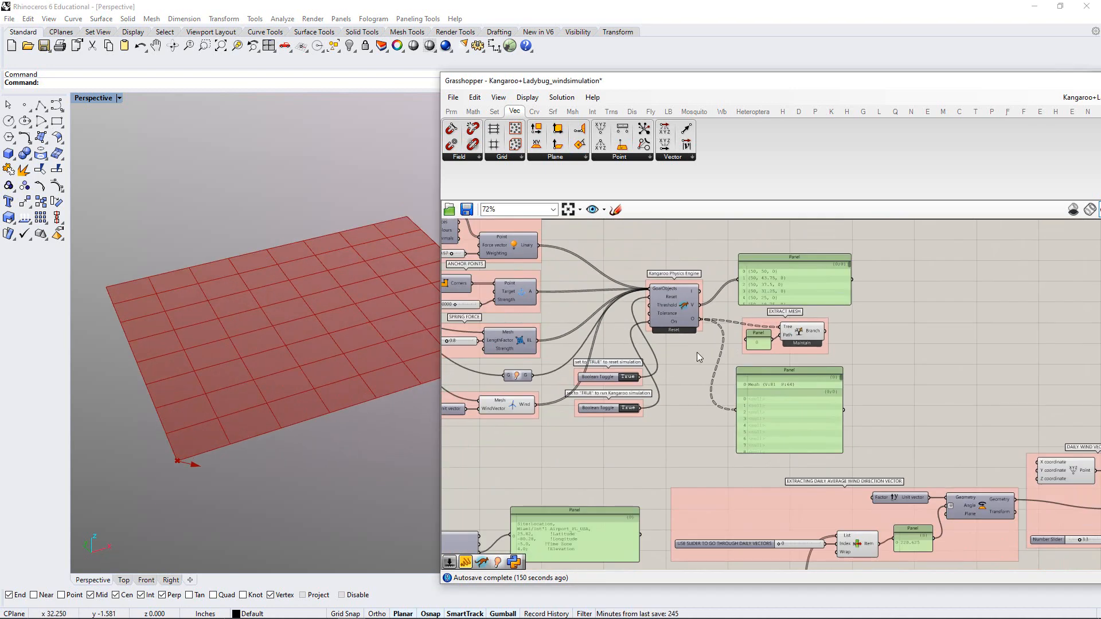
right_click_drag(691, 352, 853, 353)
right_click_drag(586, 344, 789, 383)
scroll(510, 341, "up", 2)
right_click_drag(511, 342, 596, 348)
scroll(579, 337, "up", 2)
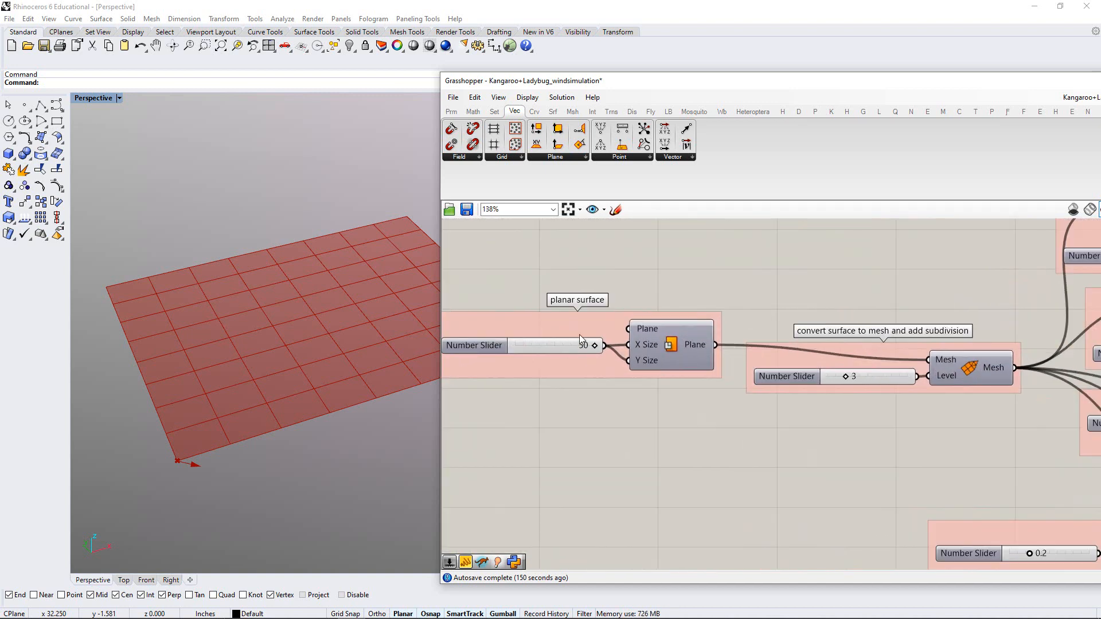
right_click_drag(1021, 388, 573, 369)
right_click_drag(841, 402, 531, 379)
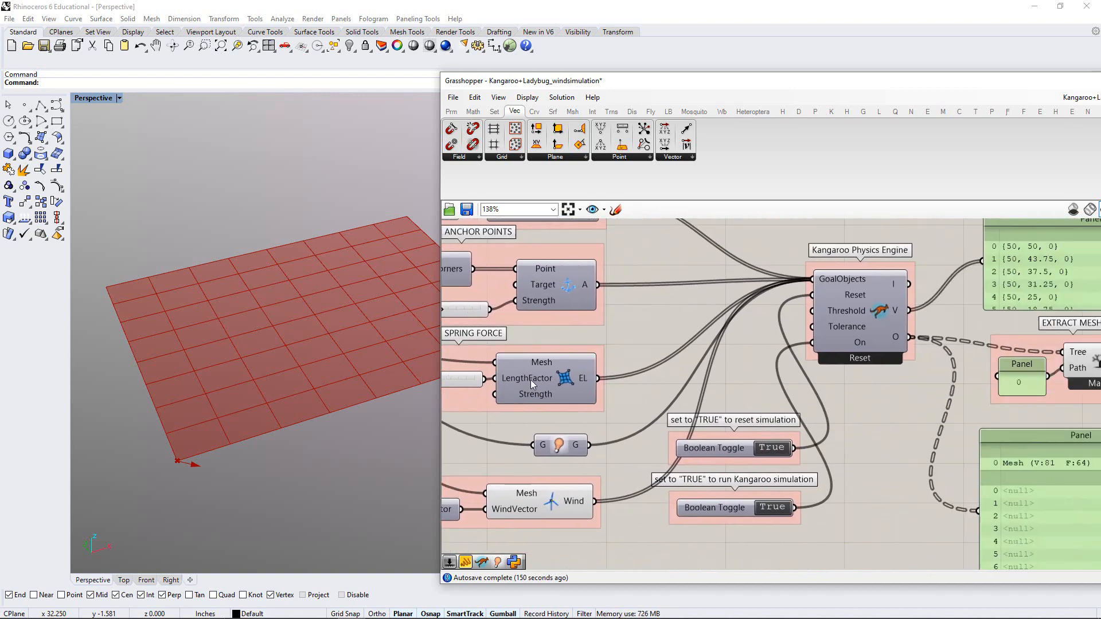
right_click_drag(772, 382, 552, 371)
scroll(552, 371, "down", 2)
right_click_drag(636, 498, 581, 327)
right_click_drag(726, 399, 580, 328)
right_click_drag(802, 407, 594, 401)
scroll(729, 379, "up", 1)
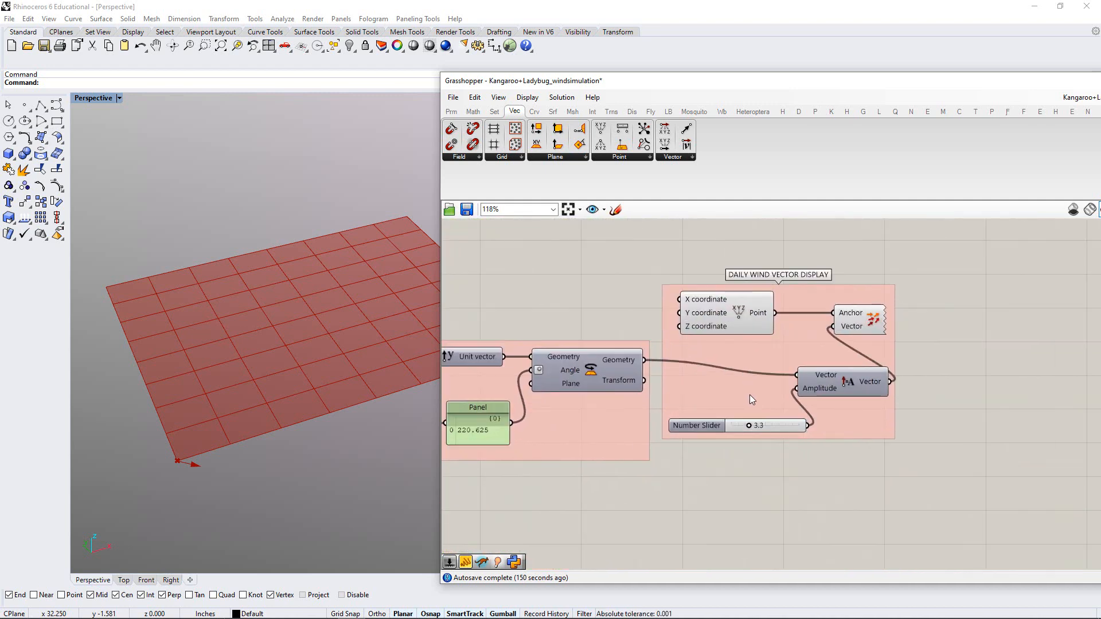
Set the slider driving the wind vector's Amplitude to 10.0
right_click_drag(779, 429, 740, 436)
scroll(740, 436, "up", 1)
scroll(722, 433, "up", 1)
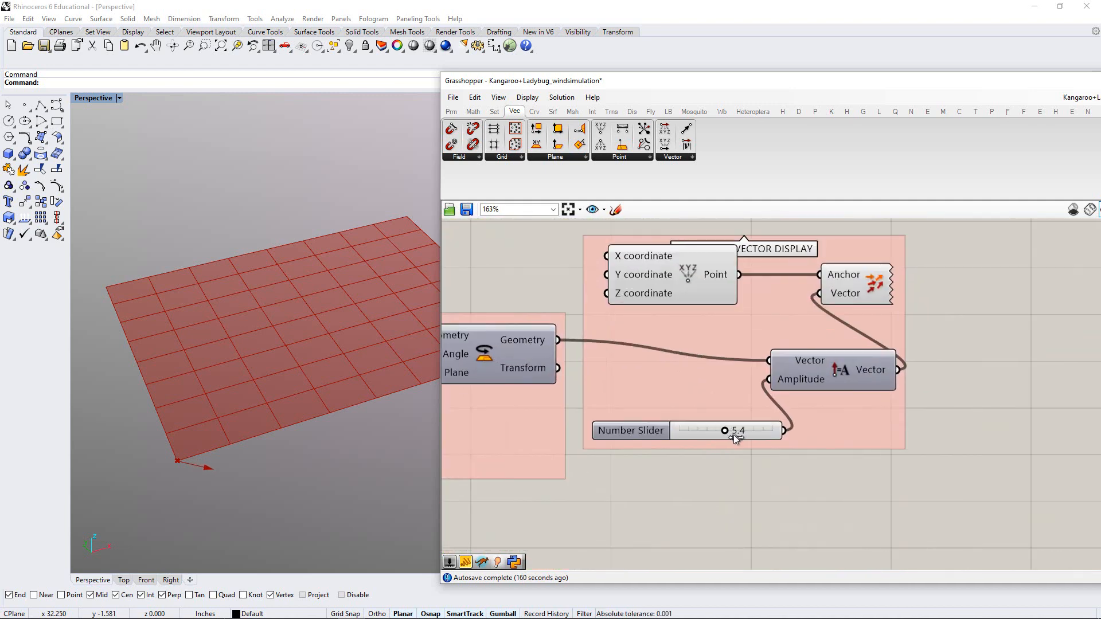
left_click_drag(736, 438, 811, 445)
Move the DAILY WIND VECTOR DISPLAY and wind direction extraction groups slightly, and check the lengthened vector beside the mesh
left_click_drag(708, 382, 747, 370)
left_click(700, 473)
left_click(550, 426)
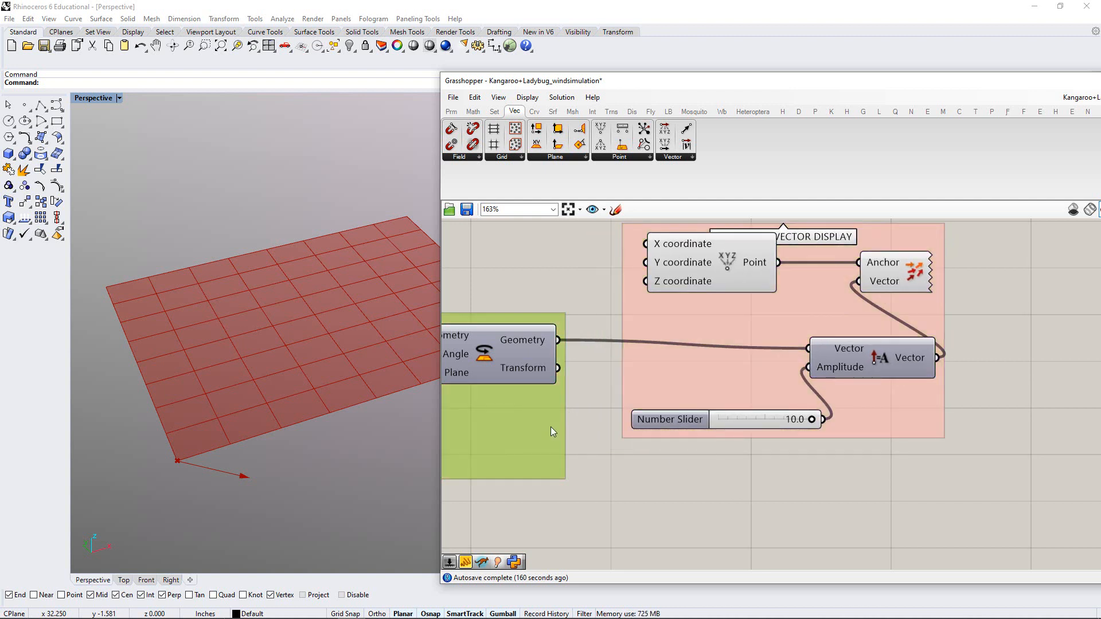
left_click_drag(551, 426, 561, 430)
left_click(674, 478)
mouse_move(304, 415)
right_mouse_down()
mouse_move(291, 440)
mouse_move(297, 404)
right_mouse_up()
scroll(266, 440, "down", 5)
scroll(266, 439, "up", 4)
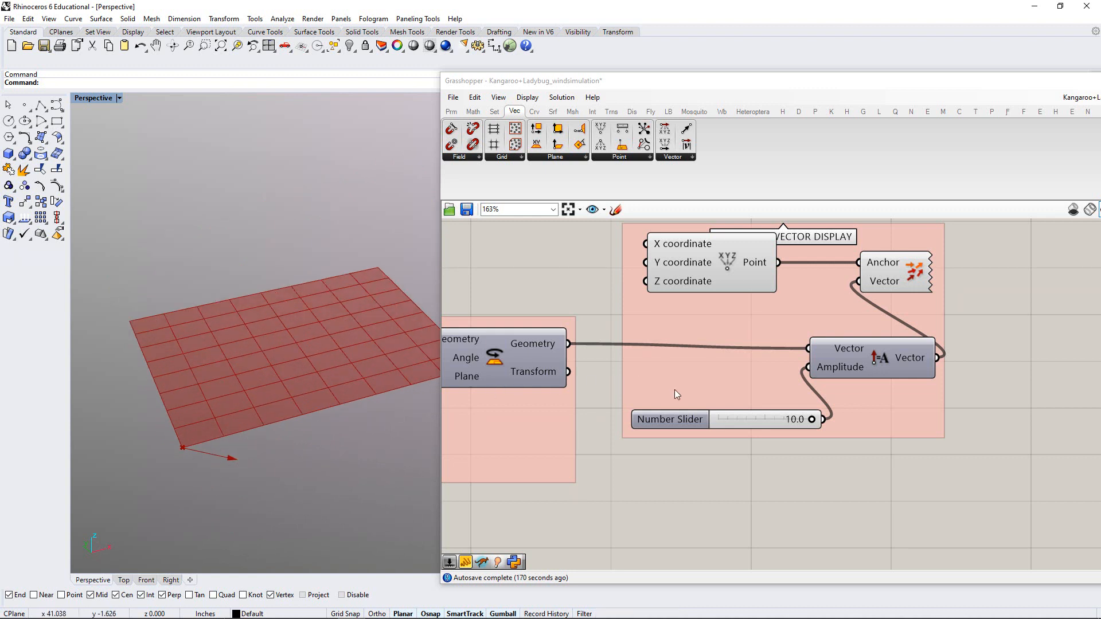
Tighten the wind-data layout by moving the upstream panel group next to the EPW component and lowering the DAILY WIND VECTOR DISPLAY group
right_click_drag(674, 390, 642, 391)
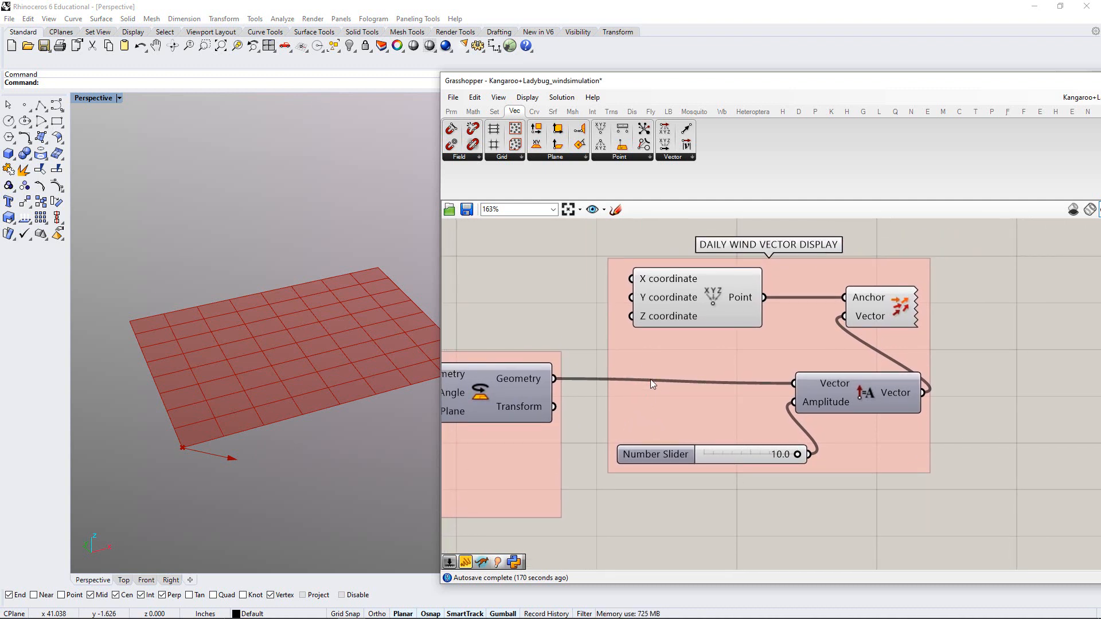
scroll(783, 367, "down", 8)
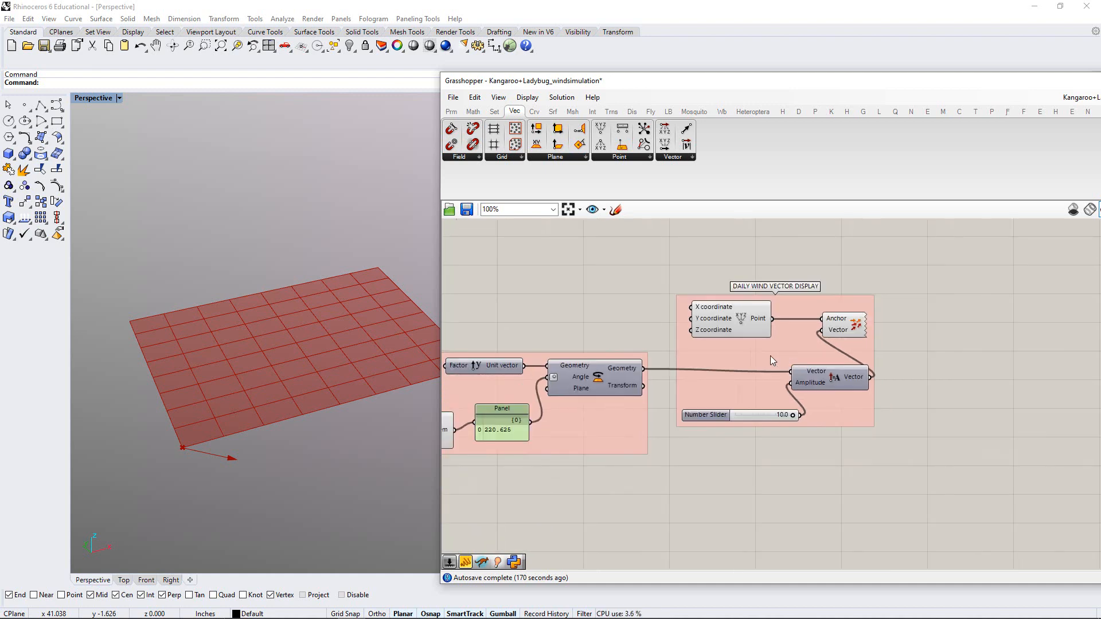
scroll(694, 395, "up", 3)
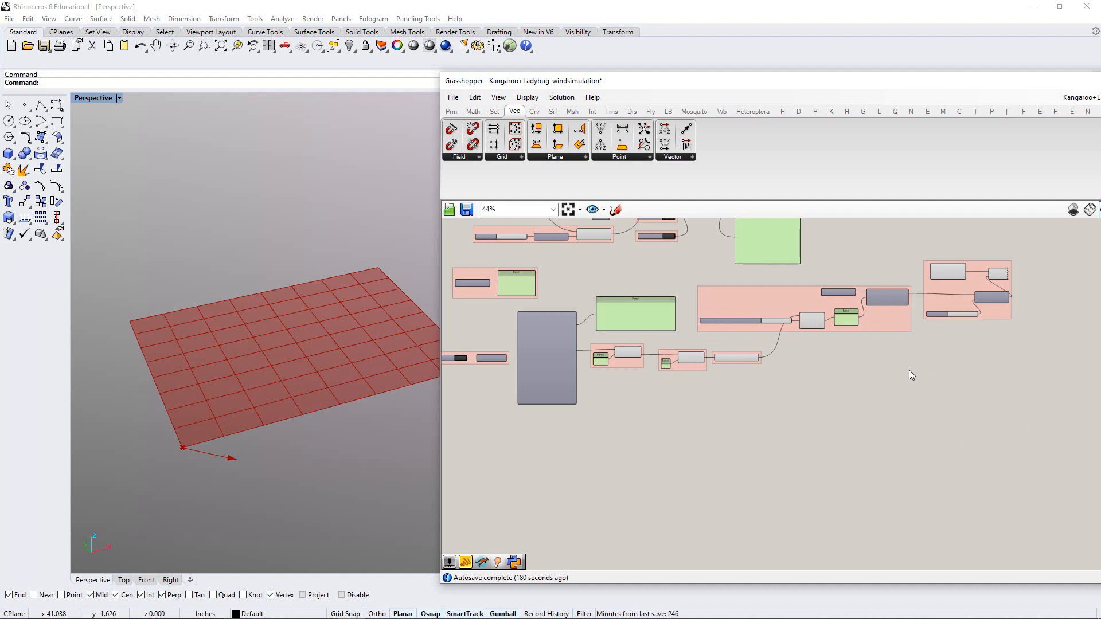
right_click_drag(889, 365, 921, 371)
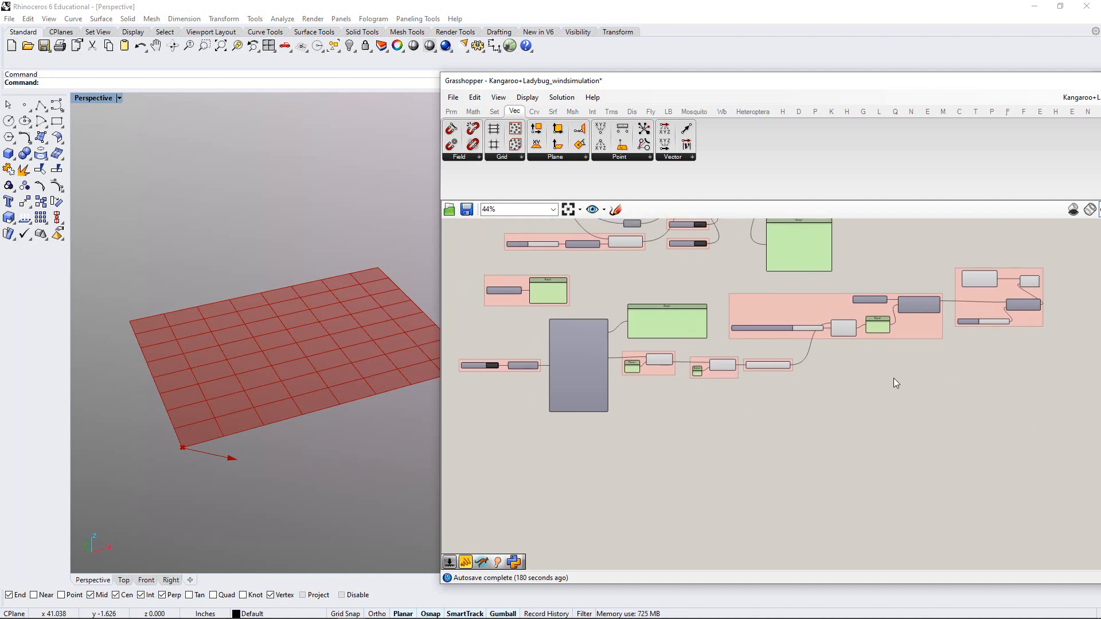
left_click_drag(497, 310, 471, 340)
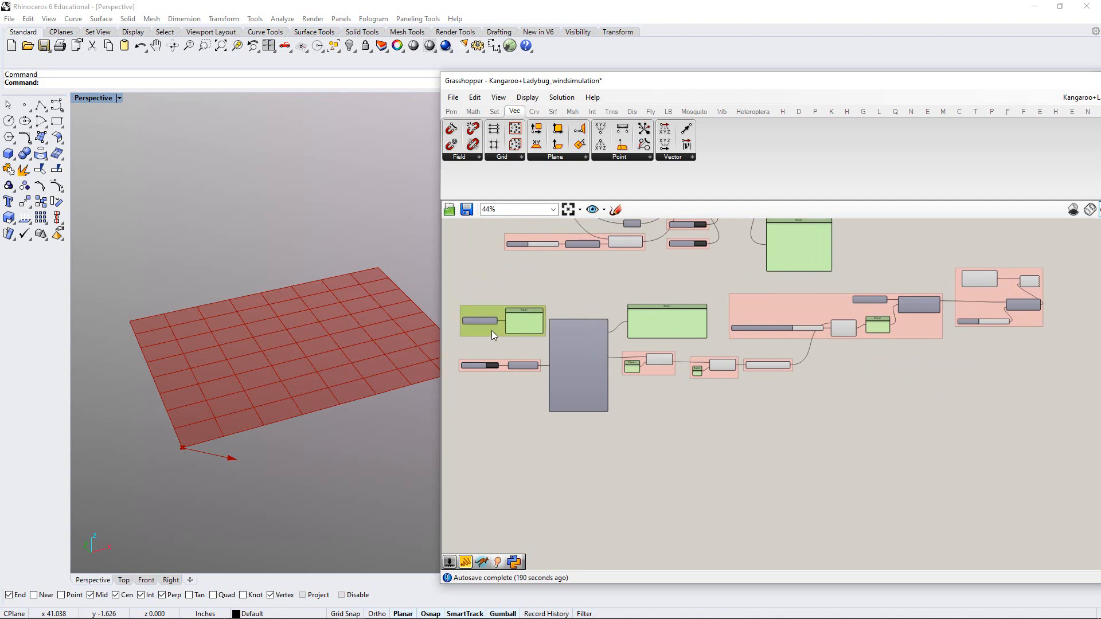
left_click_drag(988, 315, 989, 364)
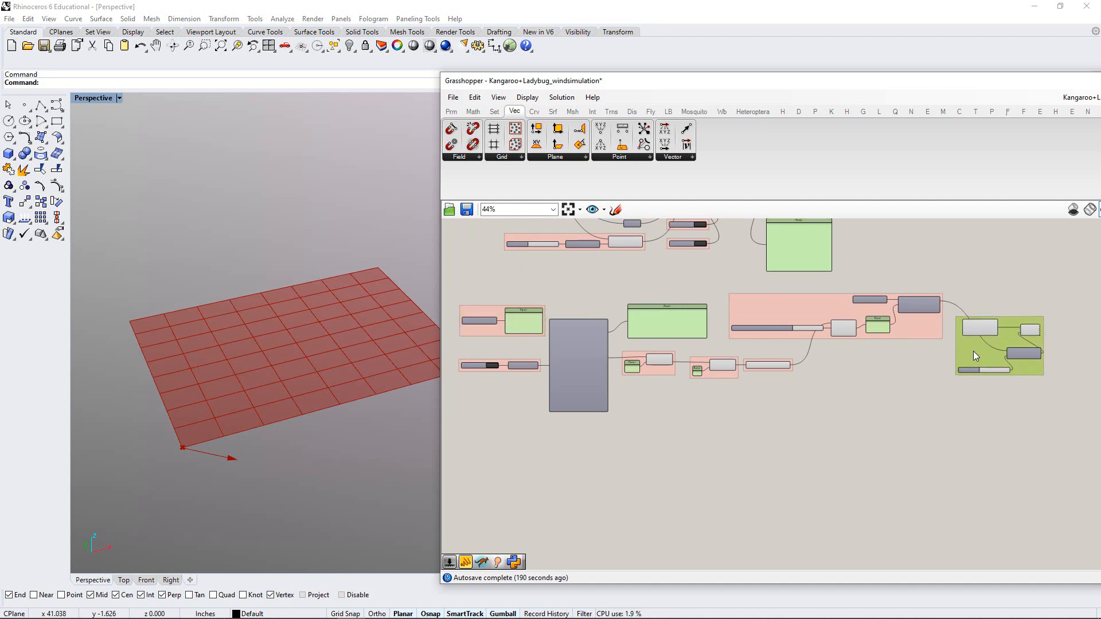
Enclose all wind-data components and their subgroups in one outer group and shift the group on the canvas
left_click_drag(1085, 476, 448, 283)
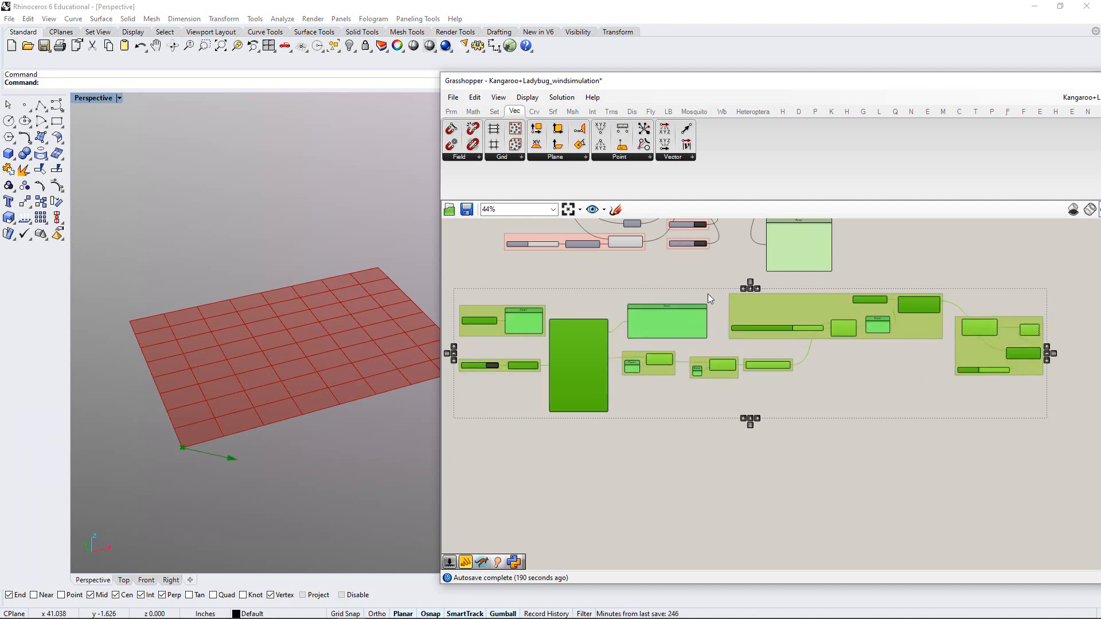
key("ctrl+g")
left_click(811, 449)
left_click_drag(815, 390, 767, 418)
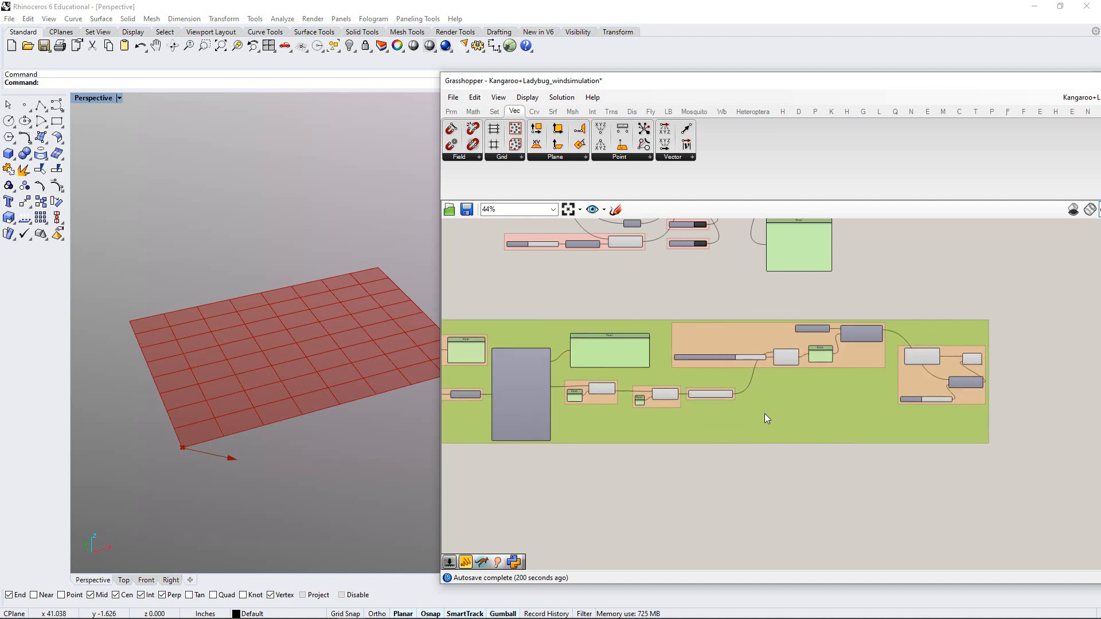
right_click_drag(756, 429, 870, 401)
left_click_drag(885, 383, 837, 383)
left_click(789, 446)
right_click_drag(882, 386, 852, 373)
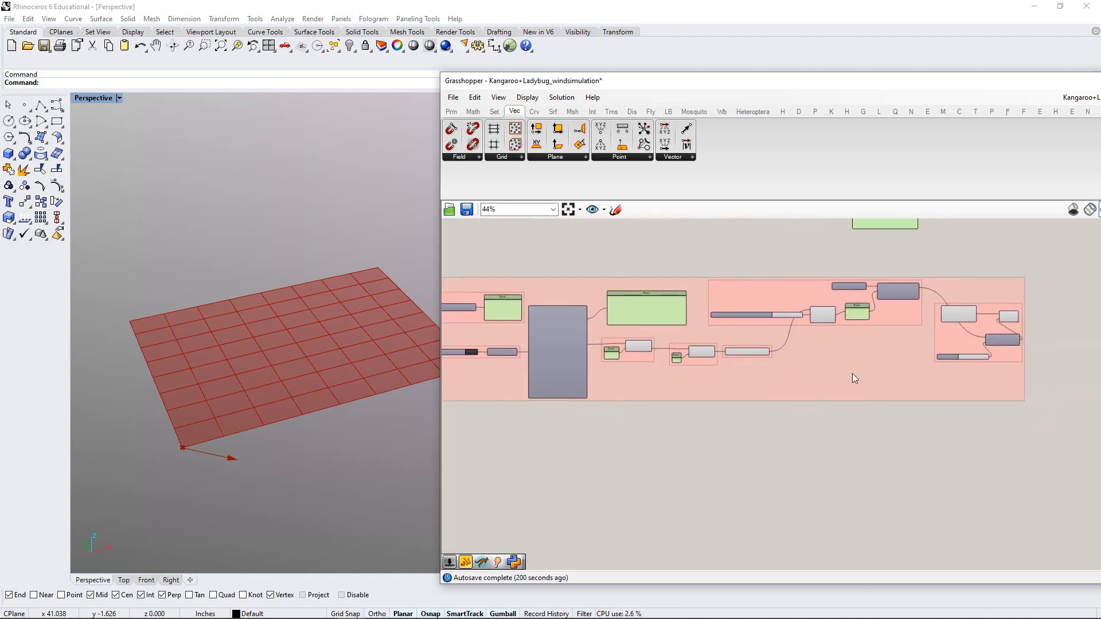
Change the colour of the outer wind-data group to light green
scroll(852, 374, "up", 4)
right_click(811, 312)
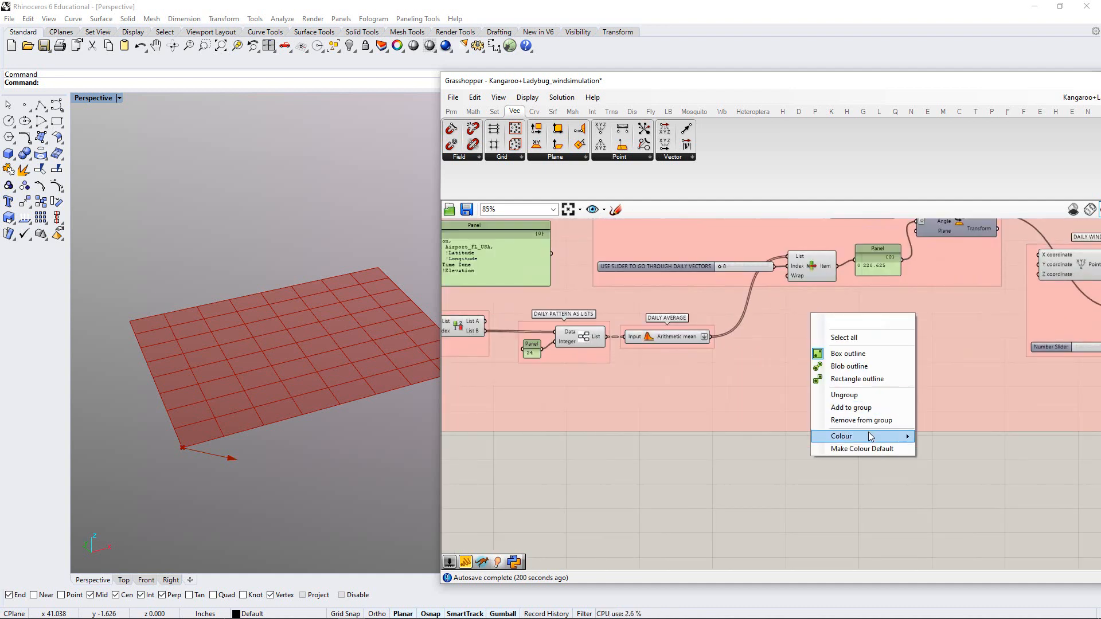
mouse_move(871, 437)
left_click_drag(966, 553, 987, 554)
left_click(770, 486)
Examine the outer wind-data group and its nested groups, from DAILY WIND VECTOR DISPLAY back to the EPW component
right_click_drag(834, 421, 746, 440)
scroll(693, 432, "down", 2)
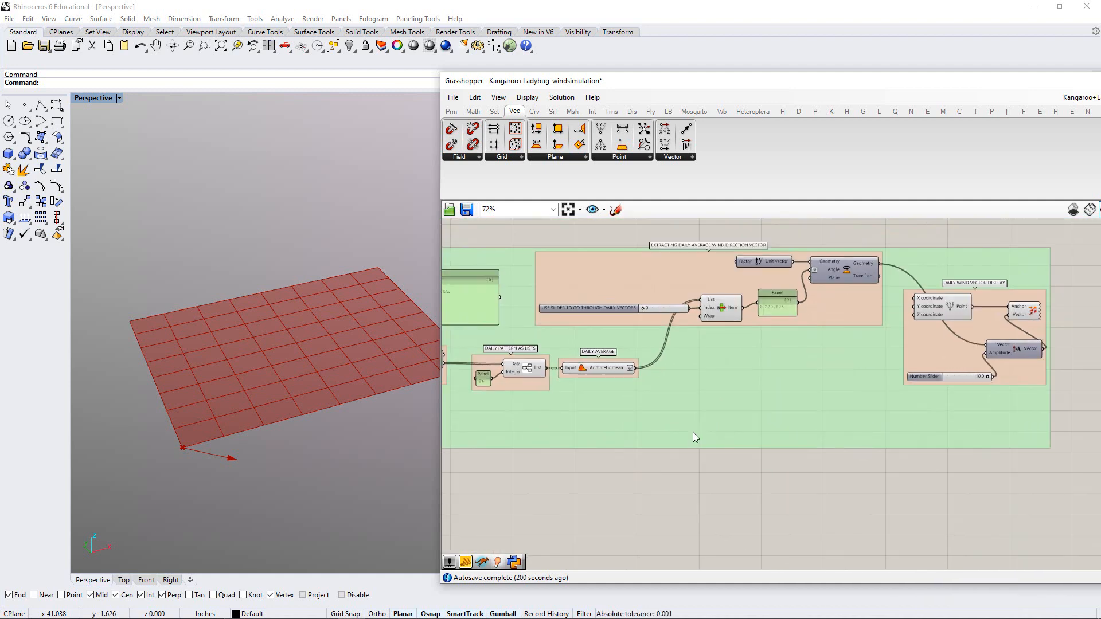
right_click_drag(894, 404, 838, 408)
scroll(838, 407, "up", 3)
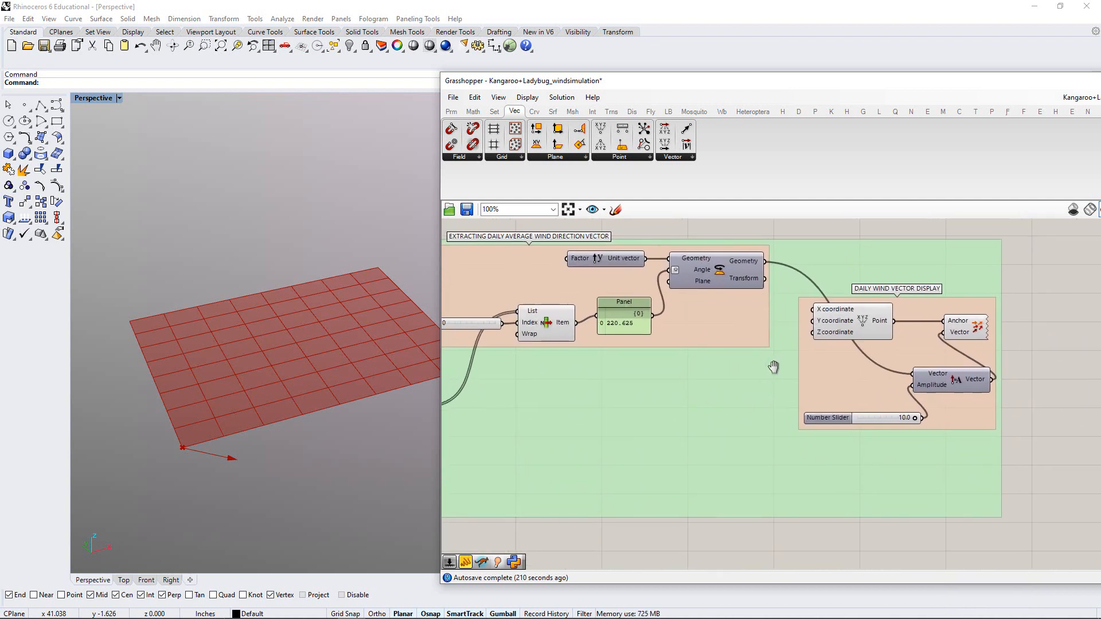
left_click(744, 379)
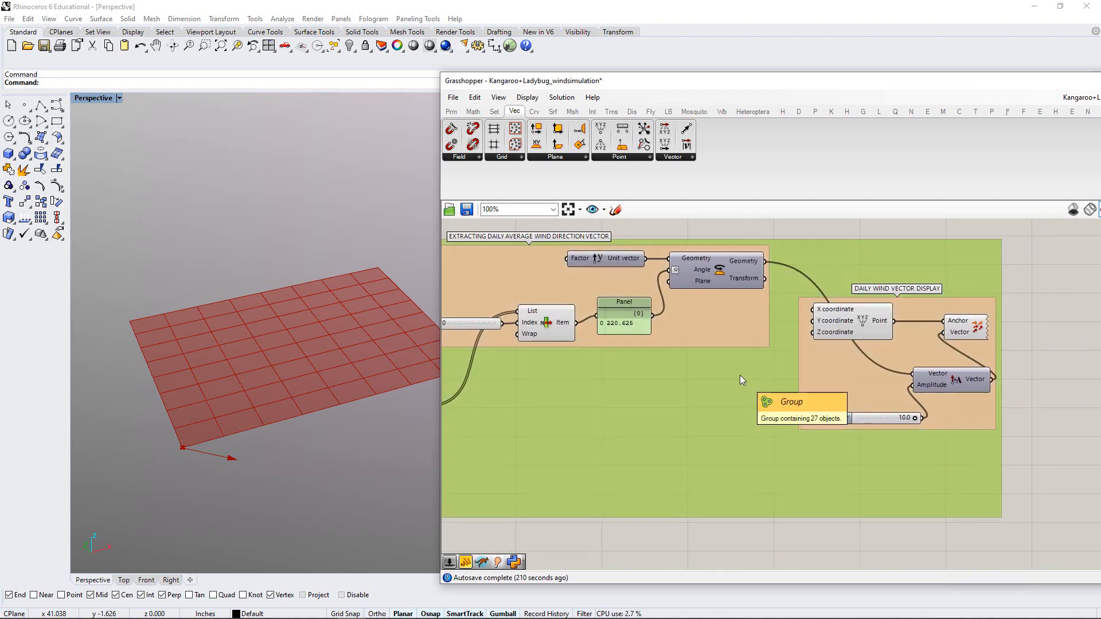
left_click(851, 371)
left_click(852, 371)
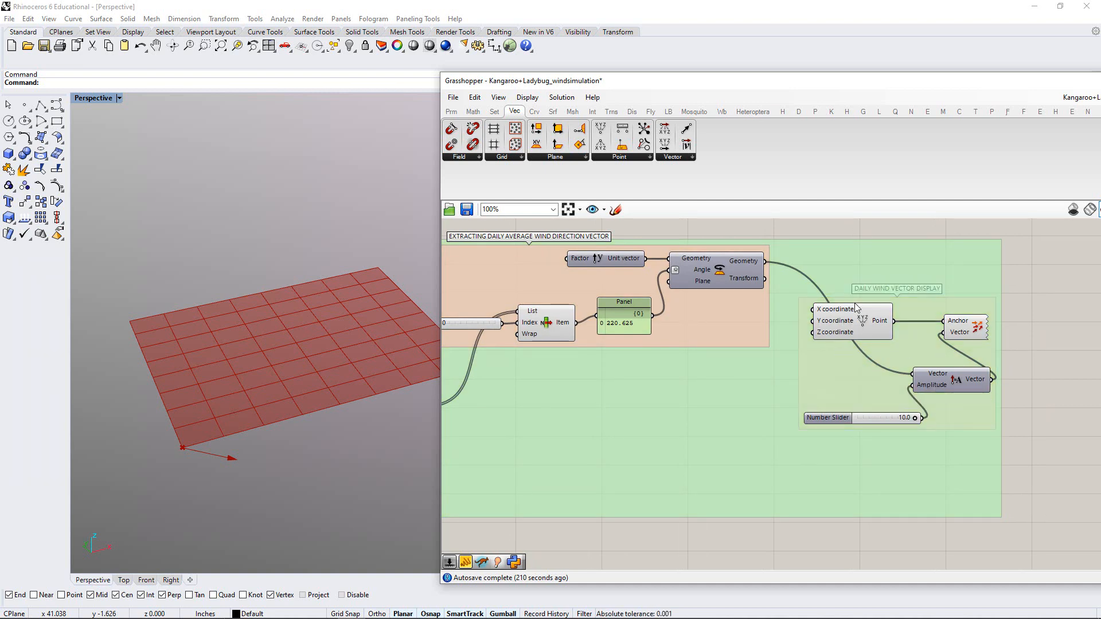
scroll(935, 304, "up", 2)
scroll(889, 314, "down", 4)
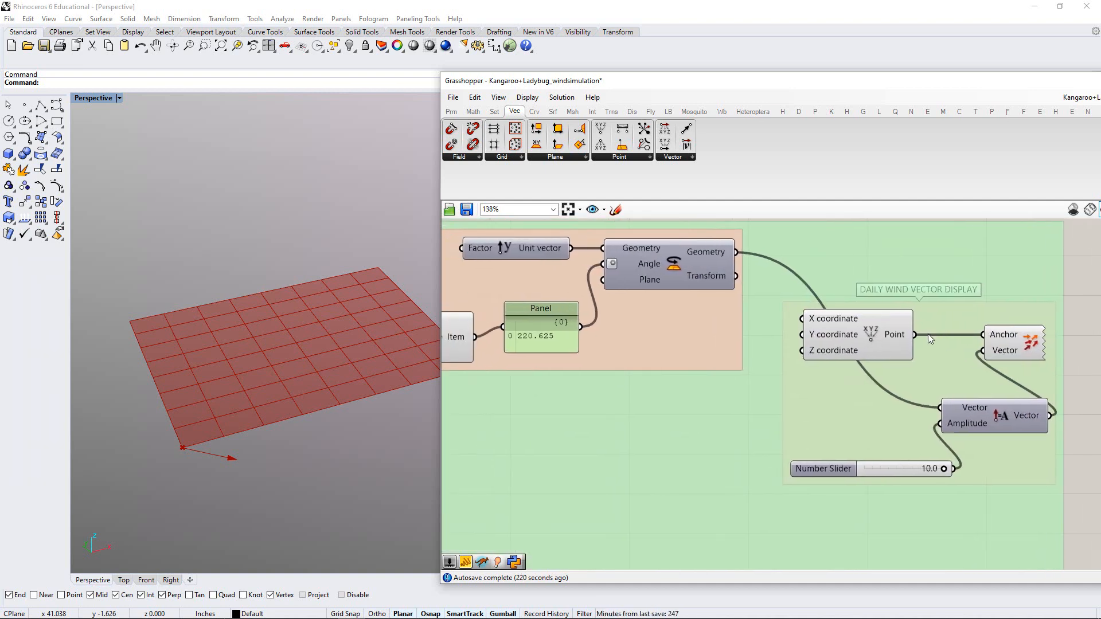
left_click(759, 348)
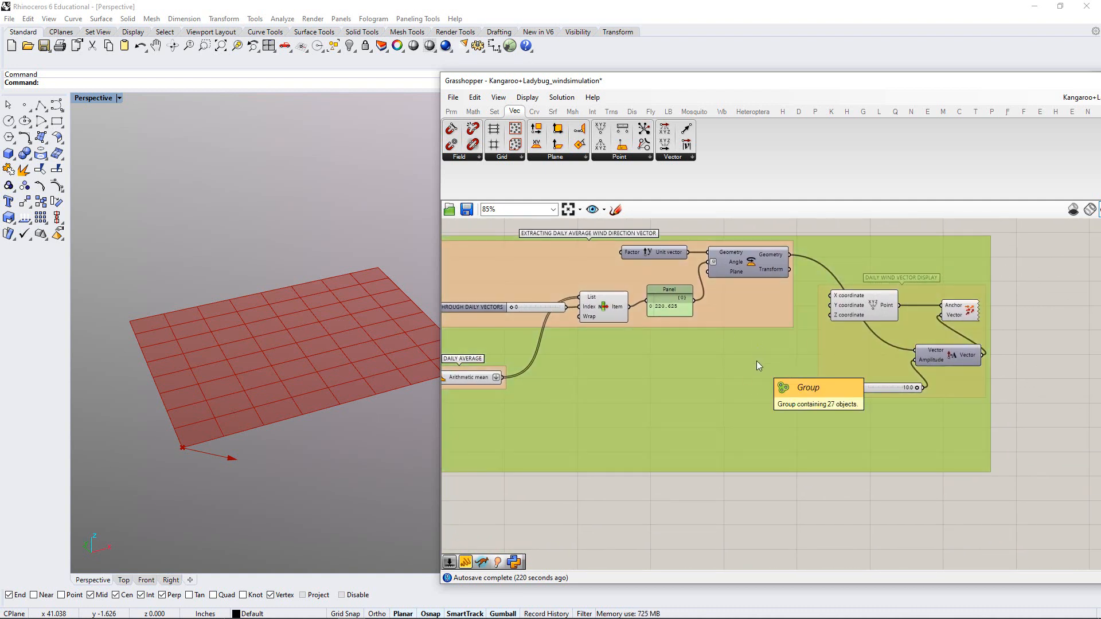
left_click(700, 502)
right_click_drag(765, 377, 873, 382)
scroll(809, 373, "down", 2)
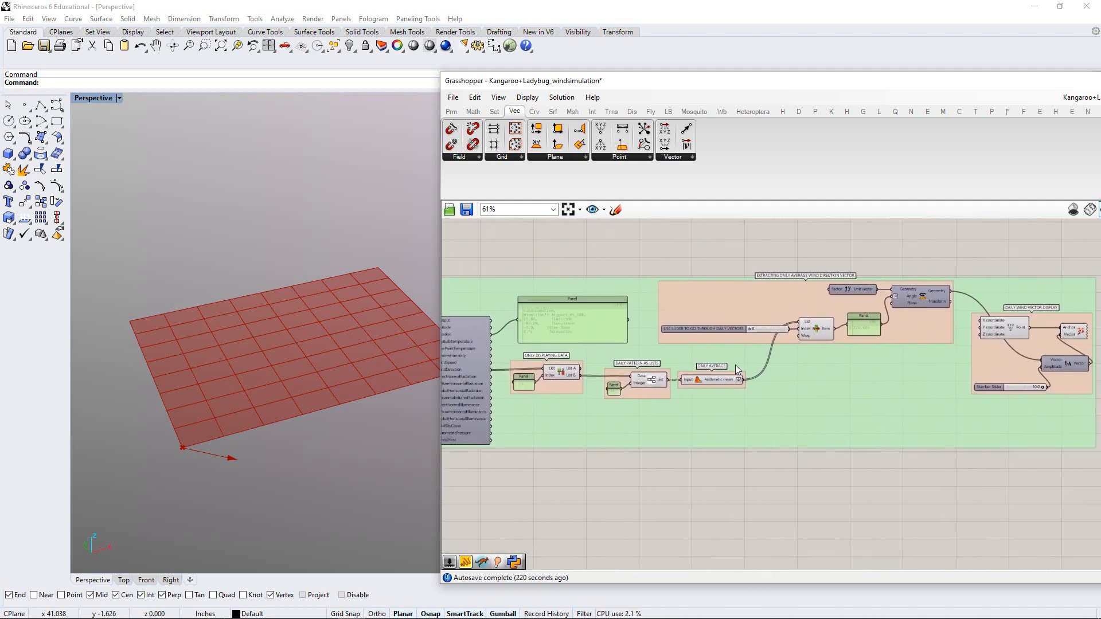
Change the colour of the outer wind-data group to light blue
right_click_drag(715, 355, 759, 338)
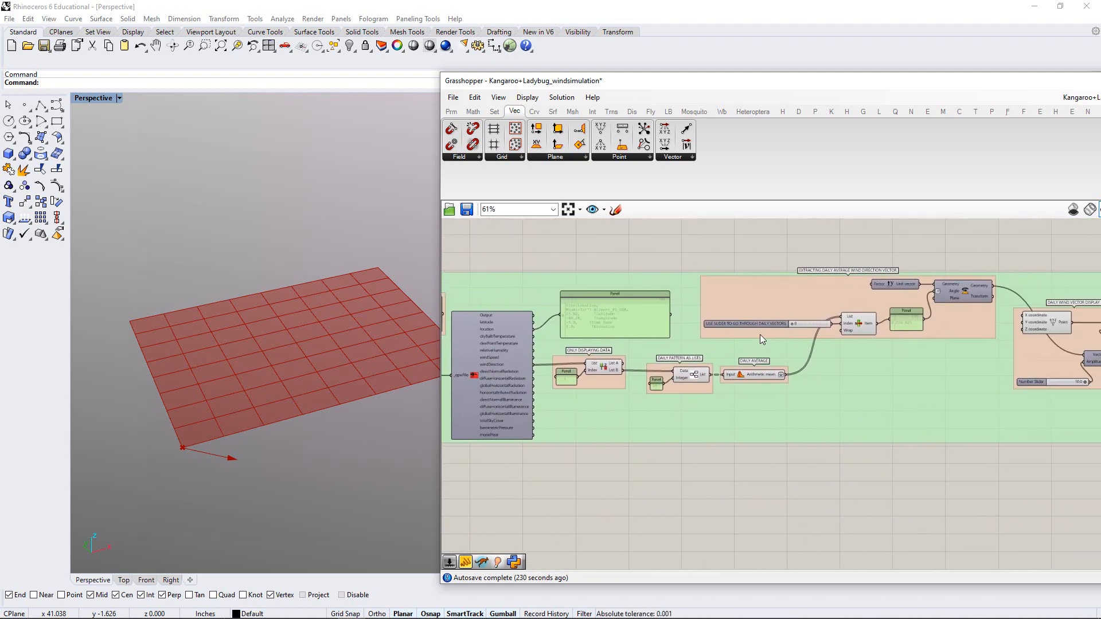
scroll(714, 333, "up", 2)
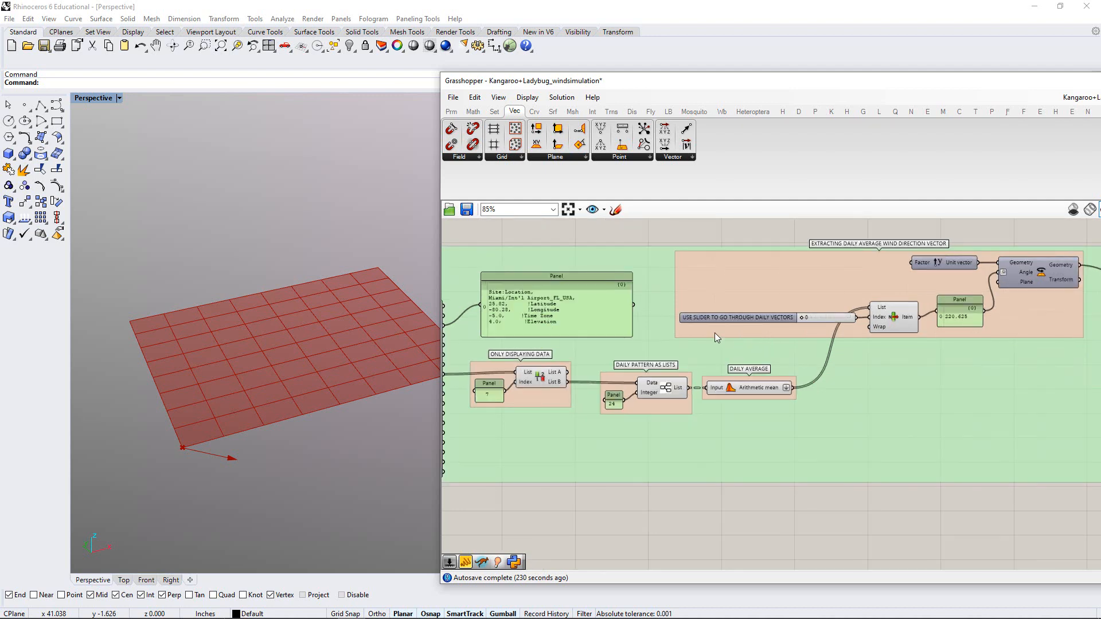
scroll(715, 333, "up", 1)
right_click(698, 284)
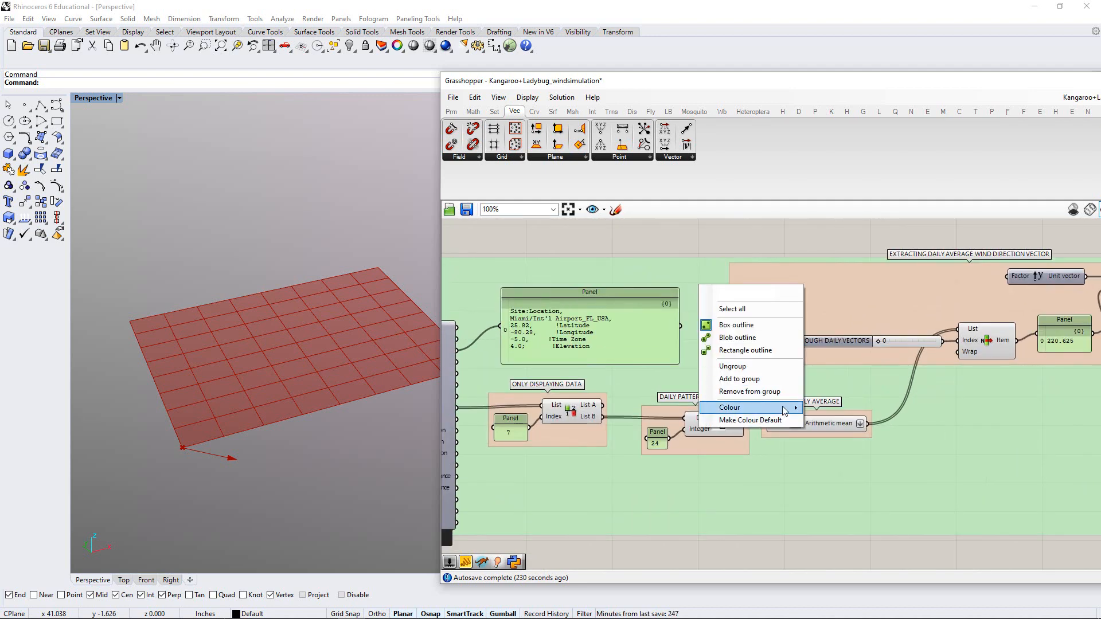
mouse_move(783, 407)
left_click_drag(871, 521, 894, 528)
left_click(745, 266)
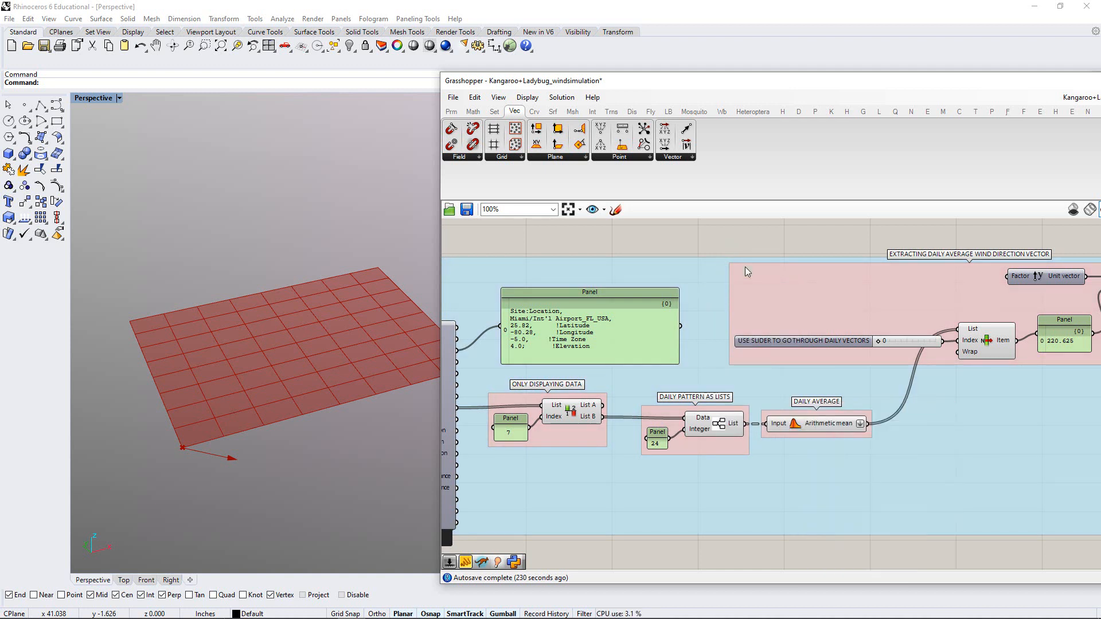
Name the outer wind-data group "LADYBUG EXTRACTING WIND DIRECTION VECTORS"
scroll(745, 266, "up", 1)
right_click(697, 279)
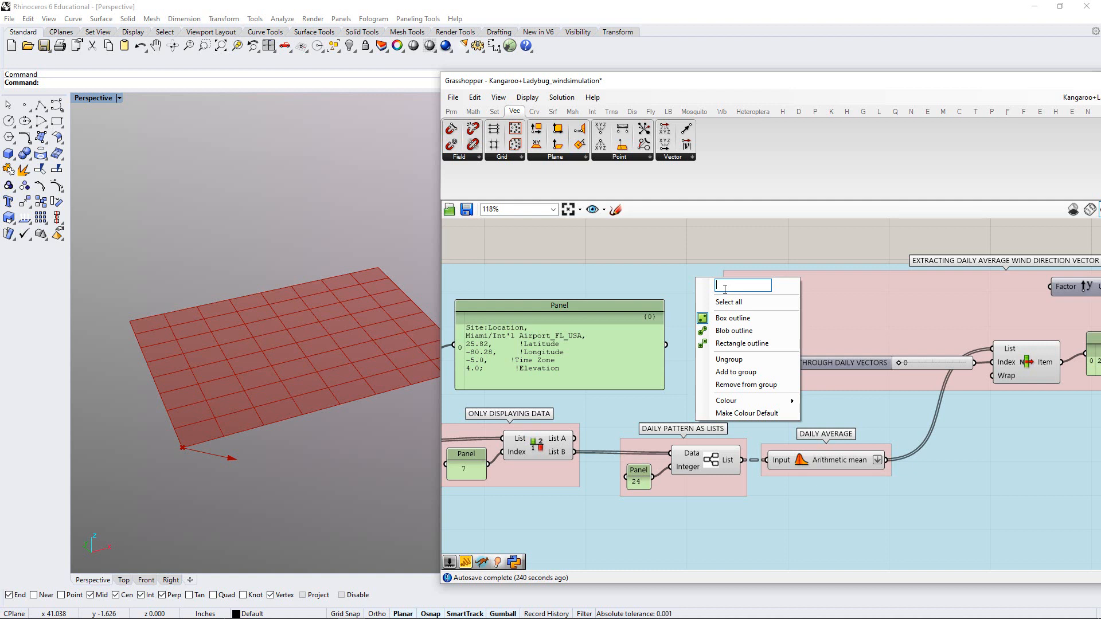
type("LADY")
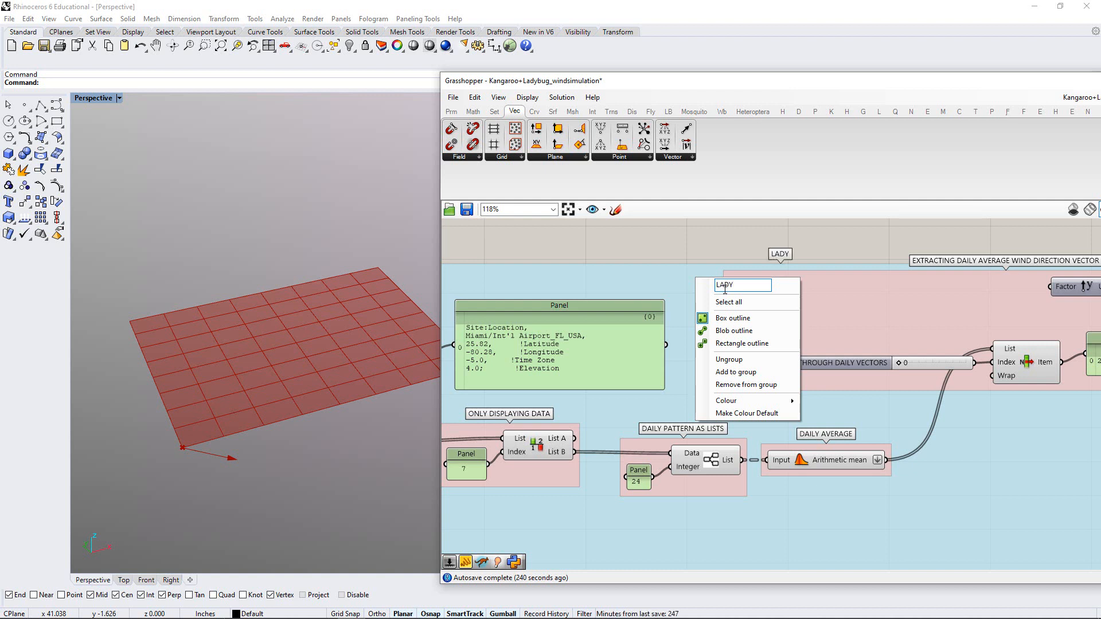
type("BUG EXTR")
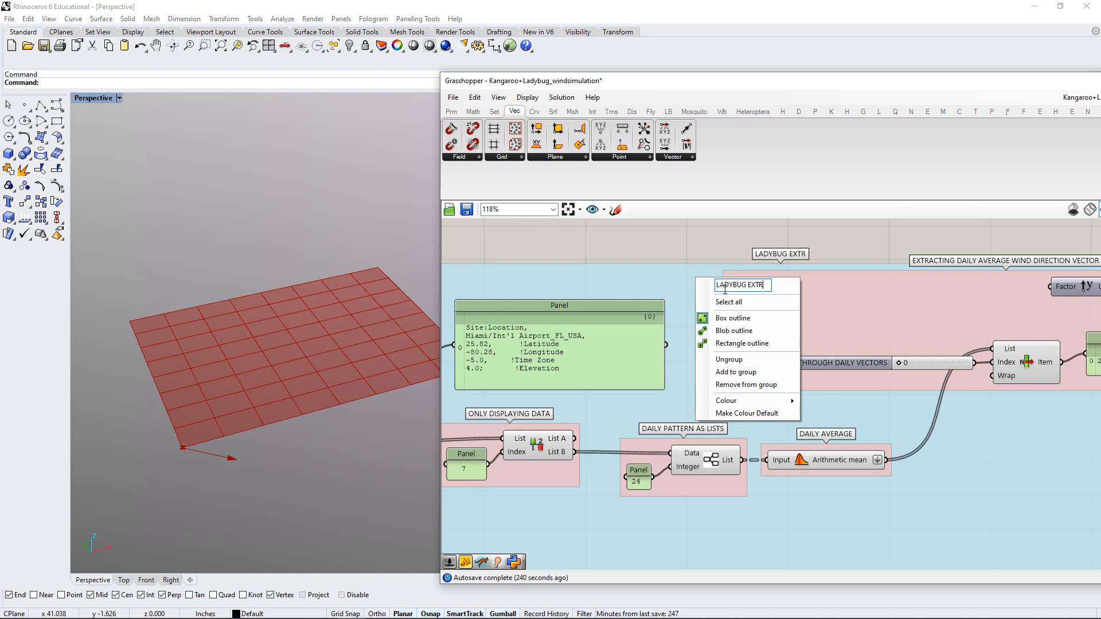
type("ACTING W")
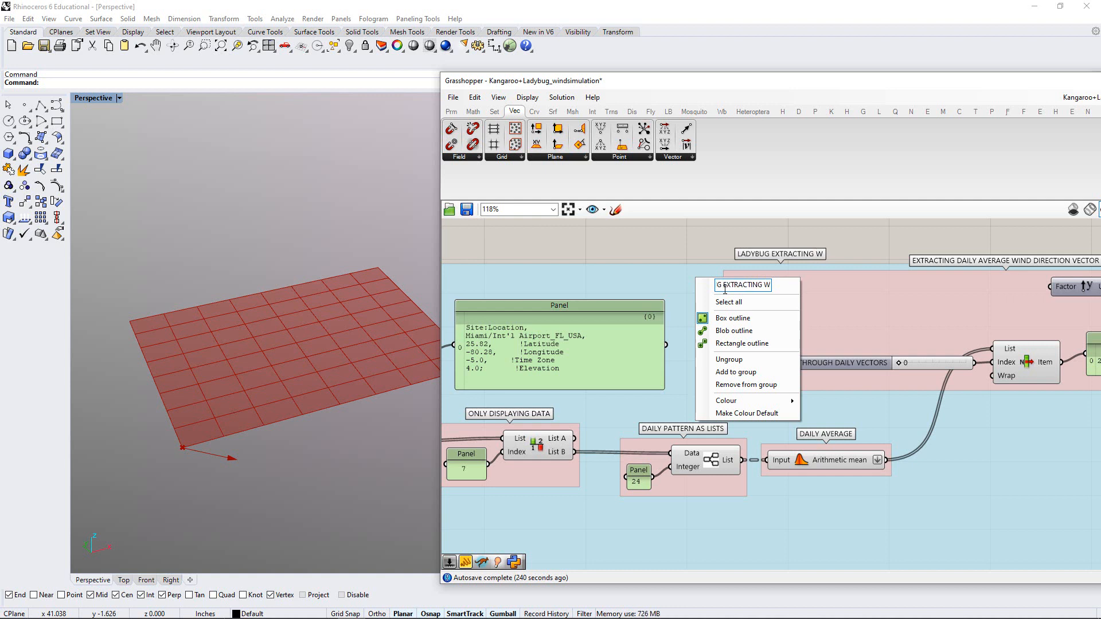
type("IND DIR")
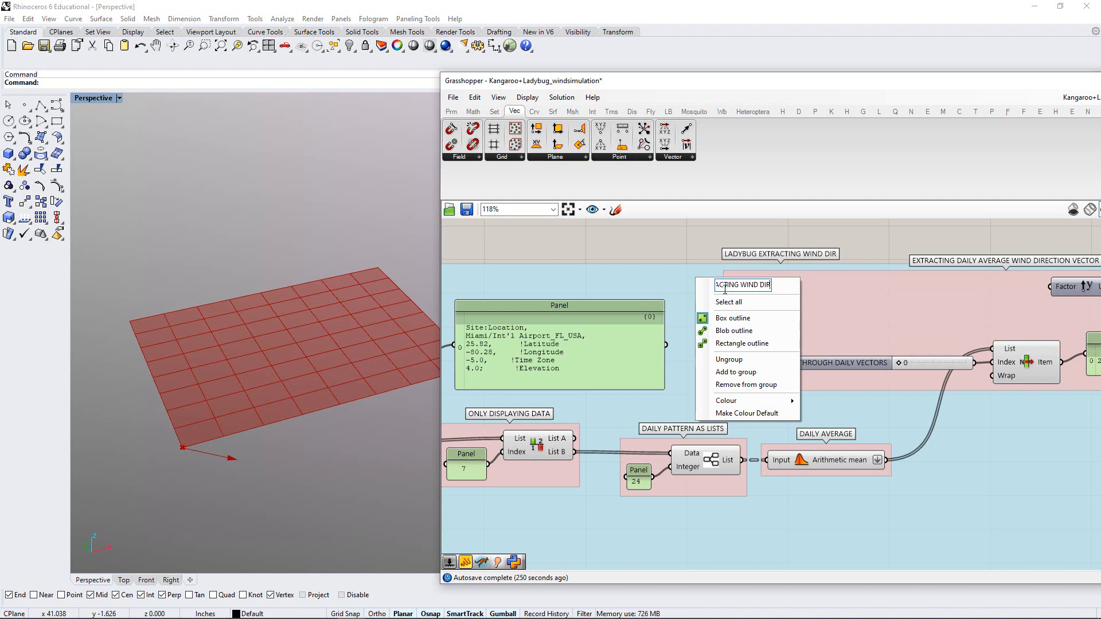
type("ECTION")
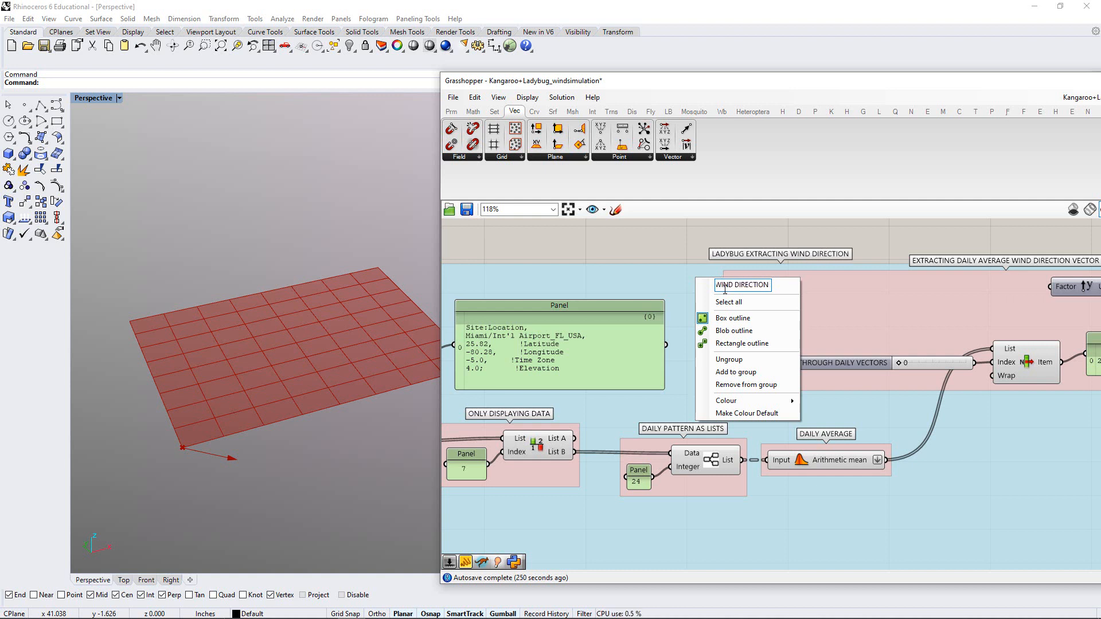
type(" VECTORS")
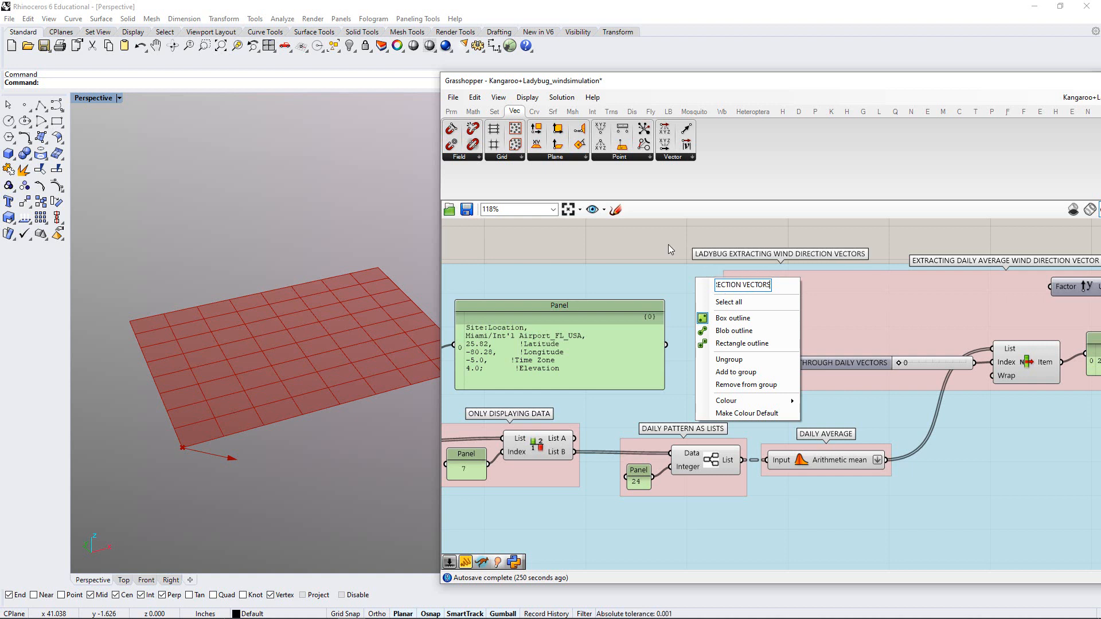
key("Return")
Reposition and enlarge the Grasshopper window, and move the outer LADYBUG EXTRACTING WIND DIRECTION VECTORS group left so its end sits beneath the WIND FORCE group
left_click_drag(683, 82, 552, 39)
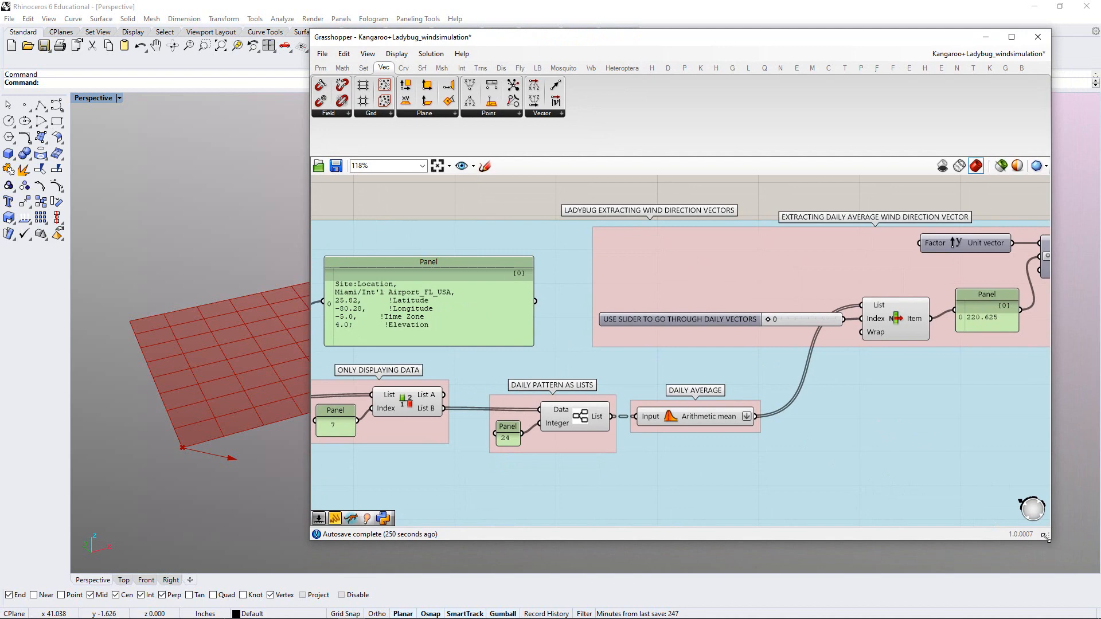
left_click_drag(1045, 538, 1096, 588)
scroll(902, 410, "down", 6)
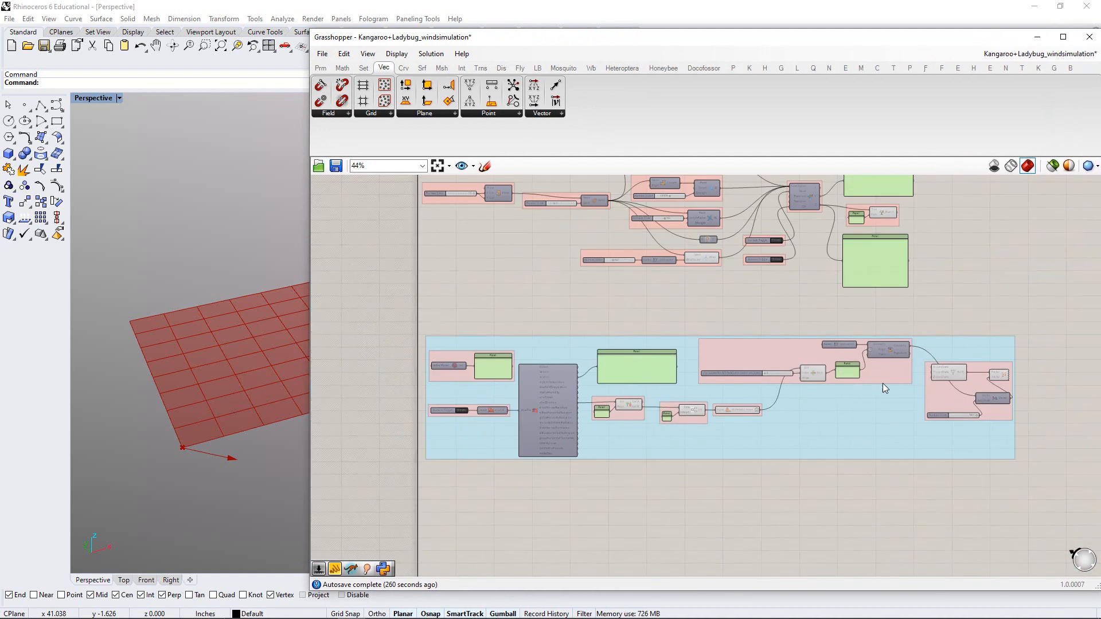
right_click_drag(882, 383, 900, 391)
left_click_drag(906, 445, 648, 405)
scroll(759, 376, "up", 2)
scroll(830, 339, "up", 4)
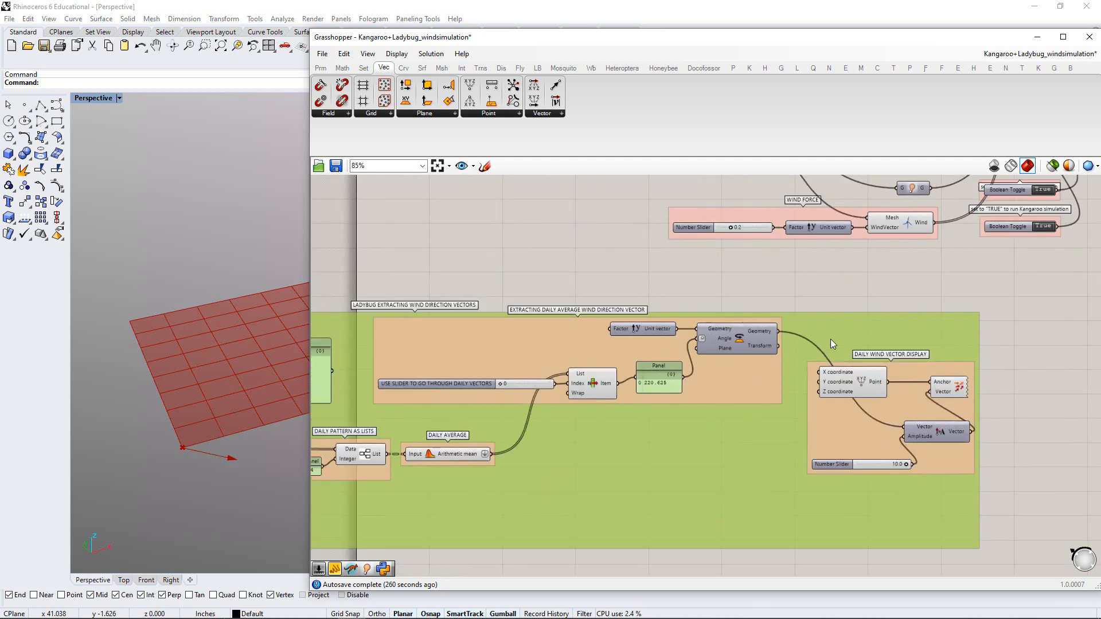
left_click_drag(797, 332, 804, 333)
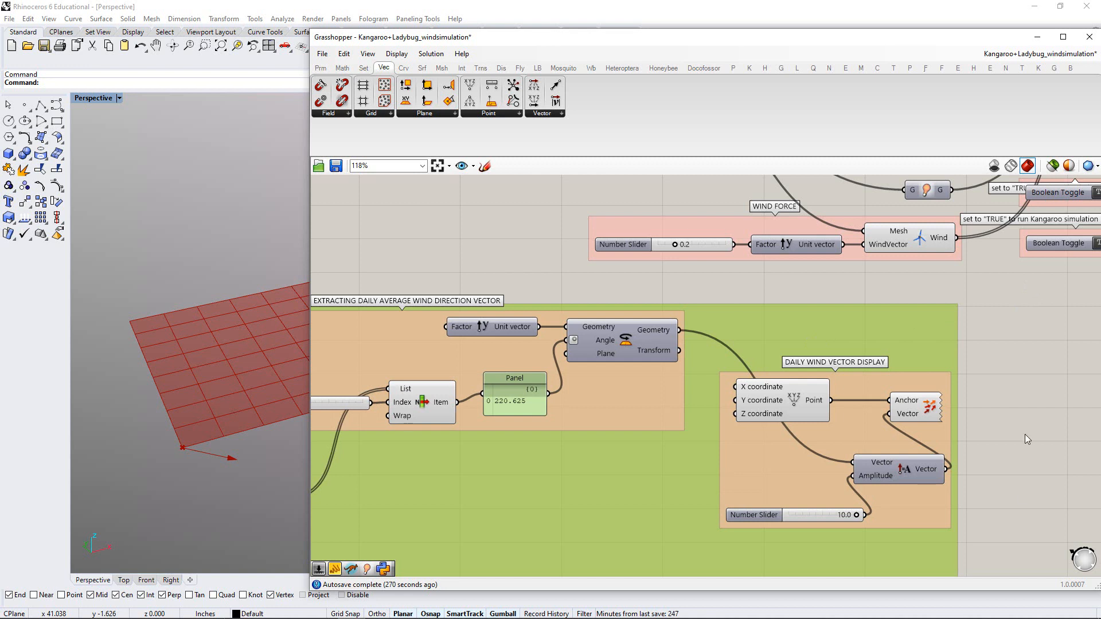
left_click(942, 608)
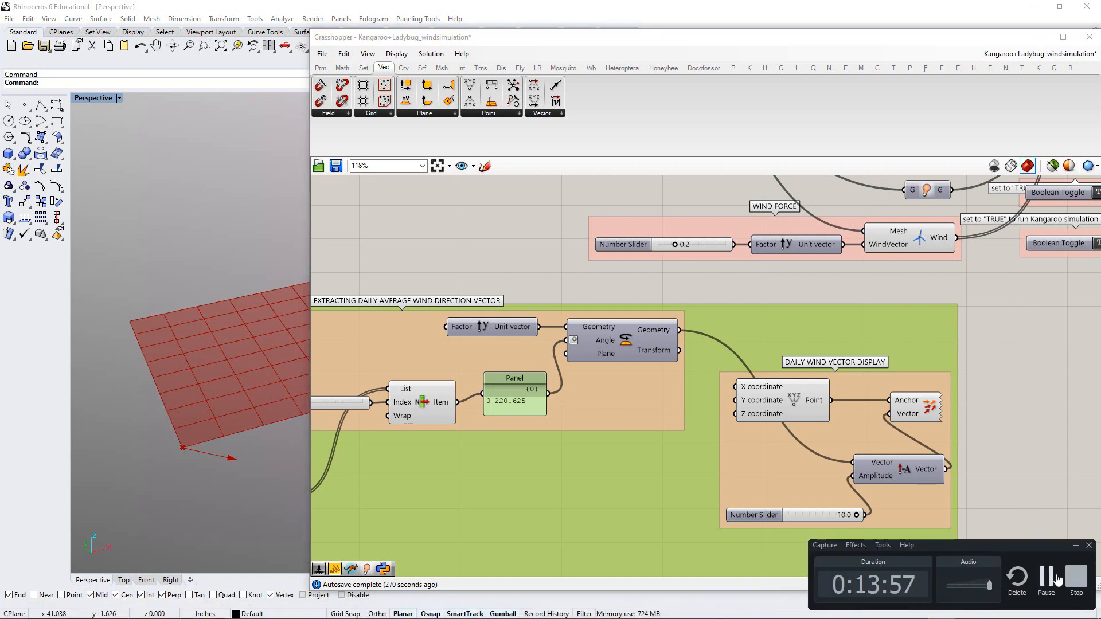
left_click(1047, 578)
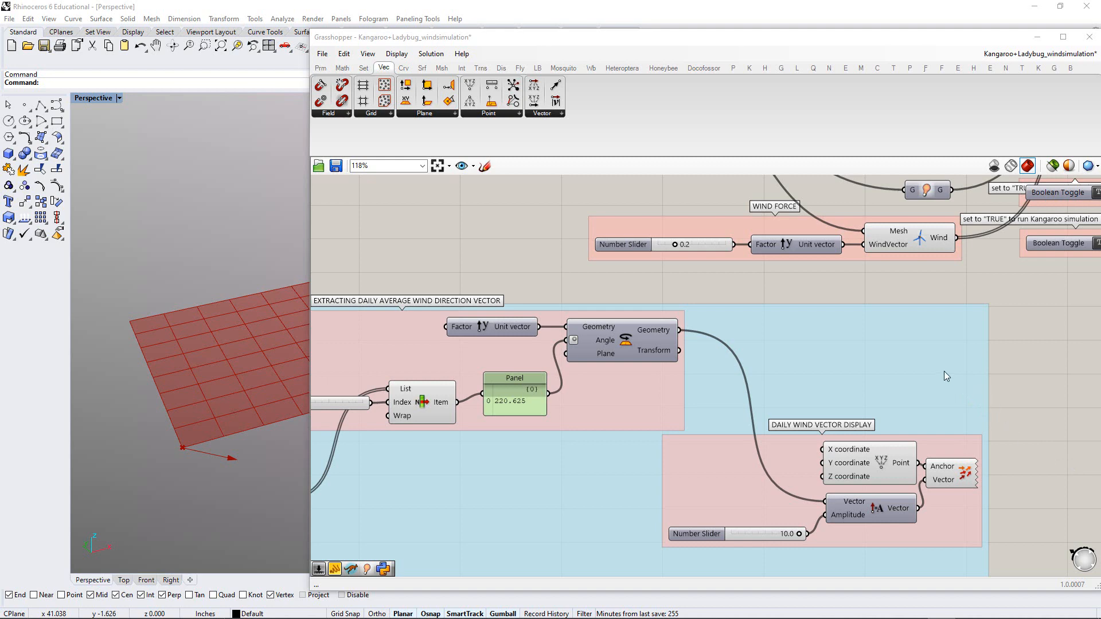
Shift the outer wind-data group further left and slightly down on the canvas, leaving more room below the WIND FORCE group
left_click_drag(942, 348, 793, 376)
left_click(871, 359)
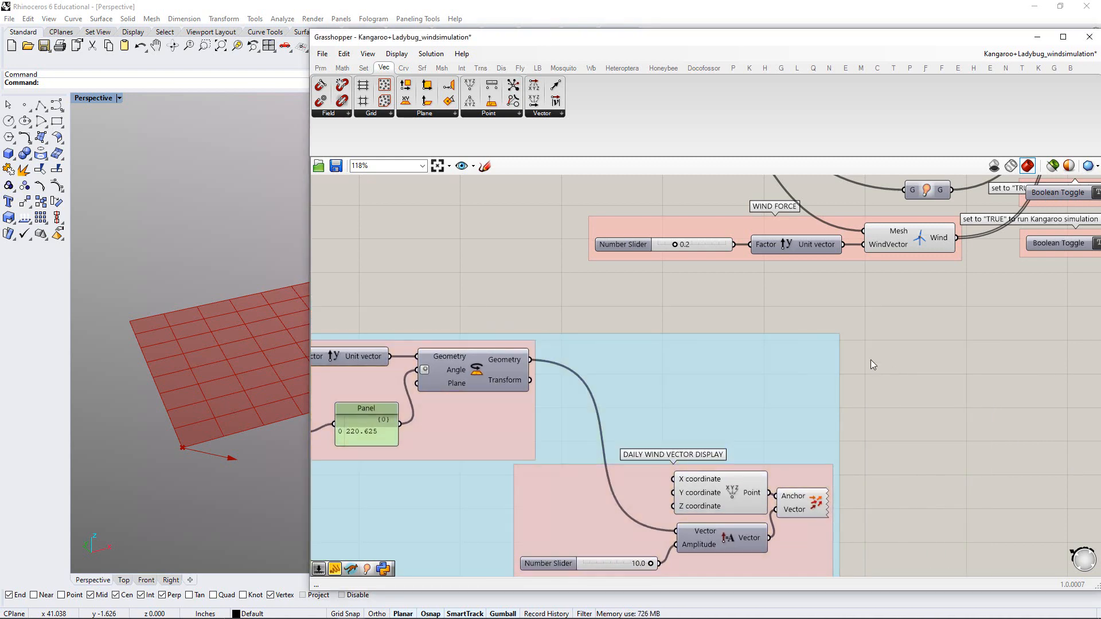
right_click_drag(855, 348, 915, 325)
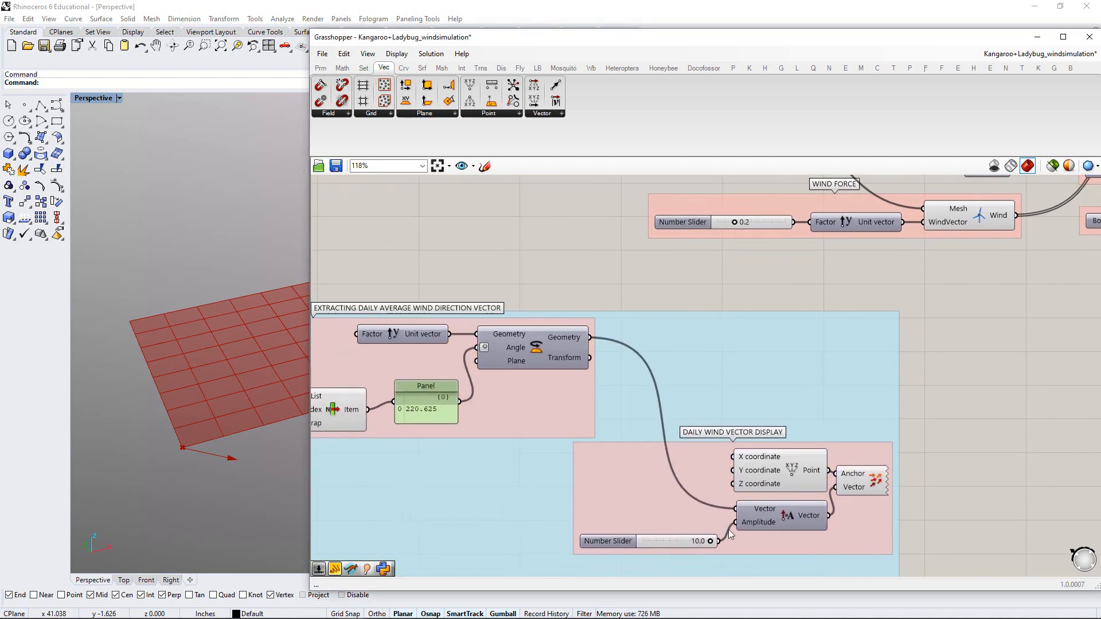
left_click_drag(839, 488, 837, 487)
left_click(867, 489)
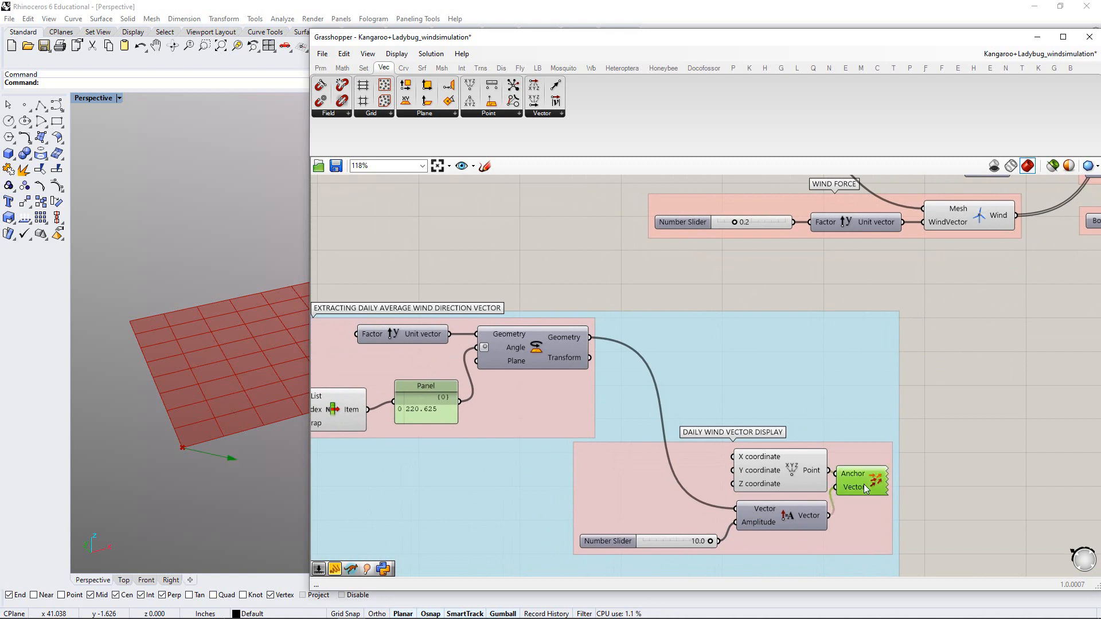
left_click(909, 408)
right_click_drag(917, 288, 879, 312)
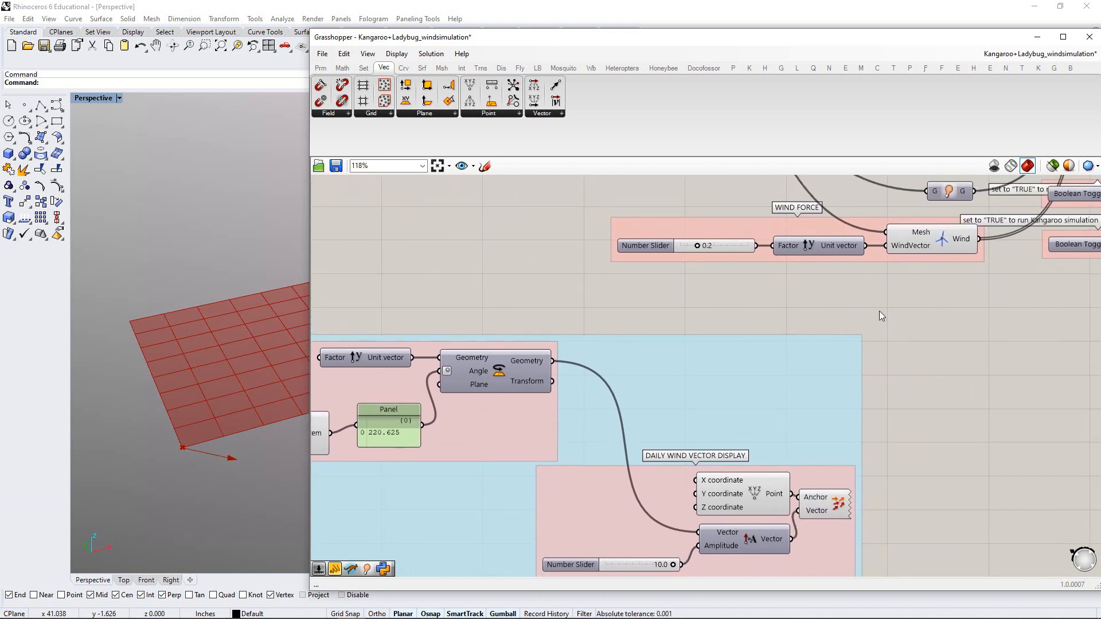
scroll(815, 246, "up", 2)
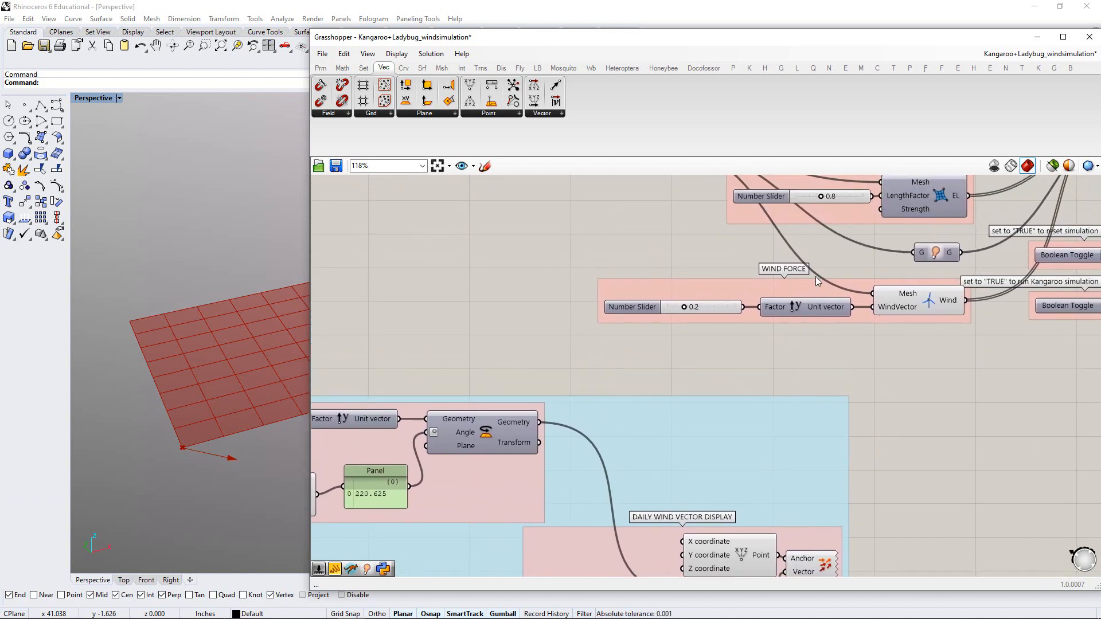
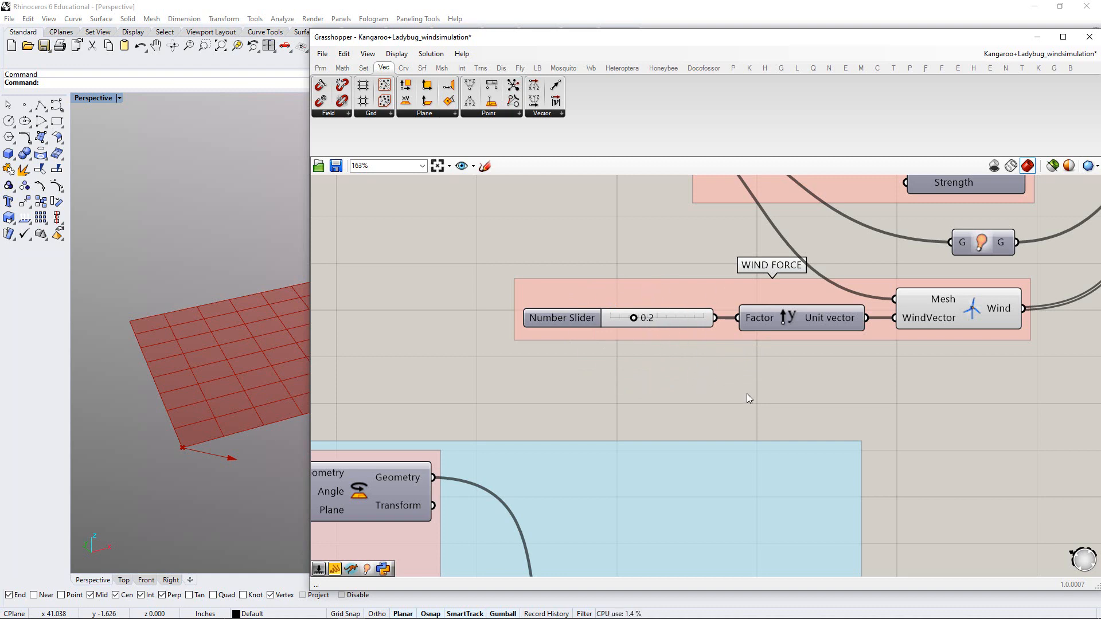
Raise the number slider in the DAILY WIND VECTOR DISPLAY group so it lines up with the Amplitude input
right_click_drag(747, 393, 739, 274)
scroll(739, 275, "down", 4)
scroll(693, 438, "up", 3)
left_click_drag(632, 476, 629, 453)
left_click(967, 405)
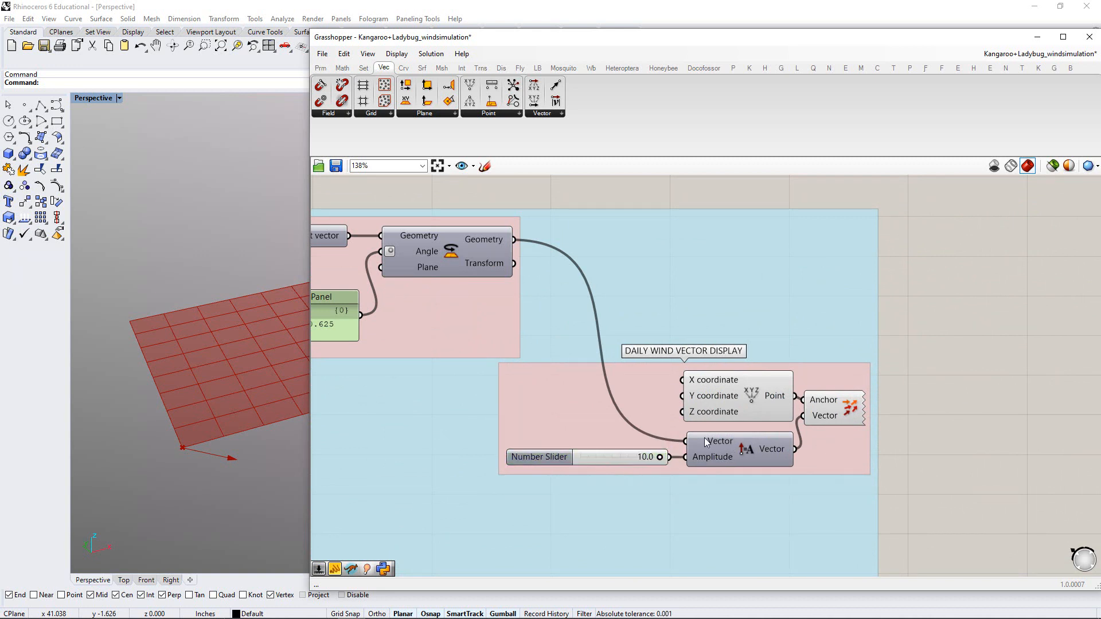
Duplicate the Amplitude component and its Number Slider from the DAILY WIND VECTOR DISPLAY group
right_click_drag(710, 355, 687, 537)
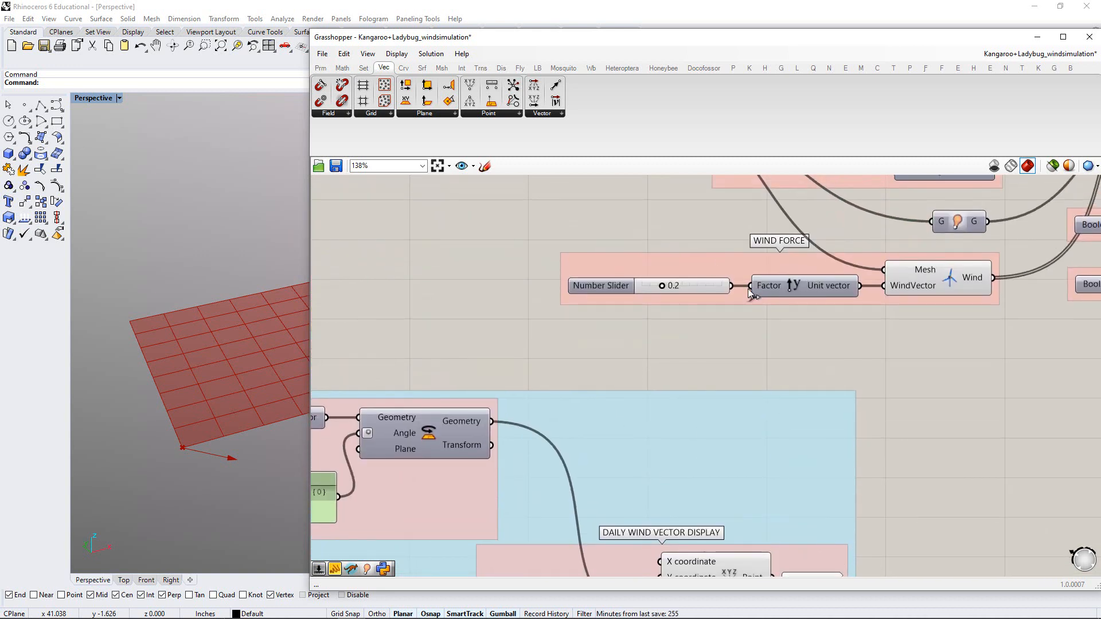
right_click_drag(768, 372, 755, 317)
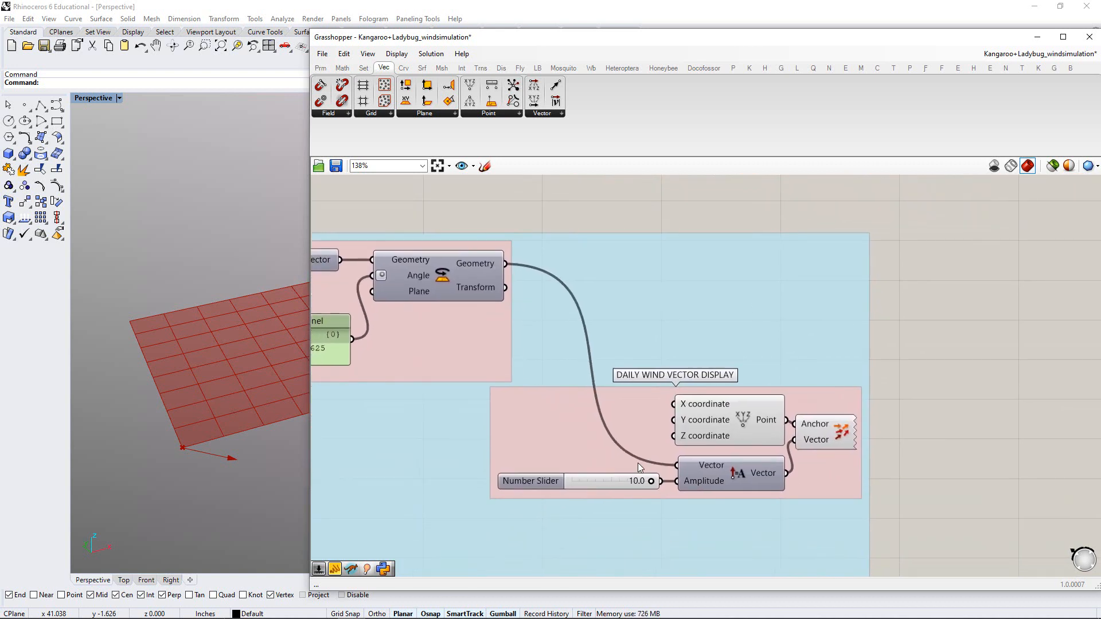
scroll(685, 453, "up", 1)
right_click_drag(685, 453, 715, 434)
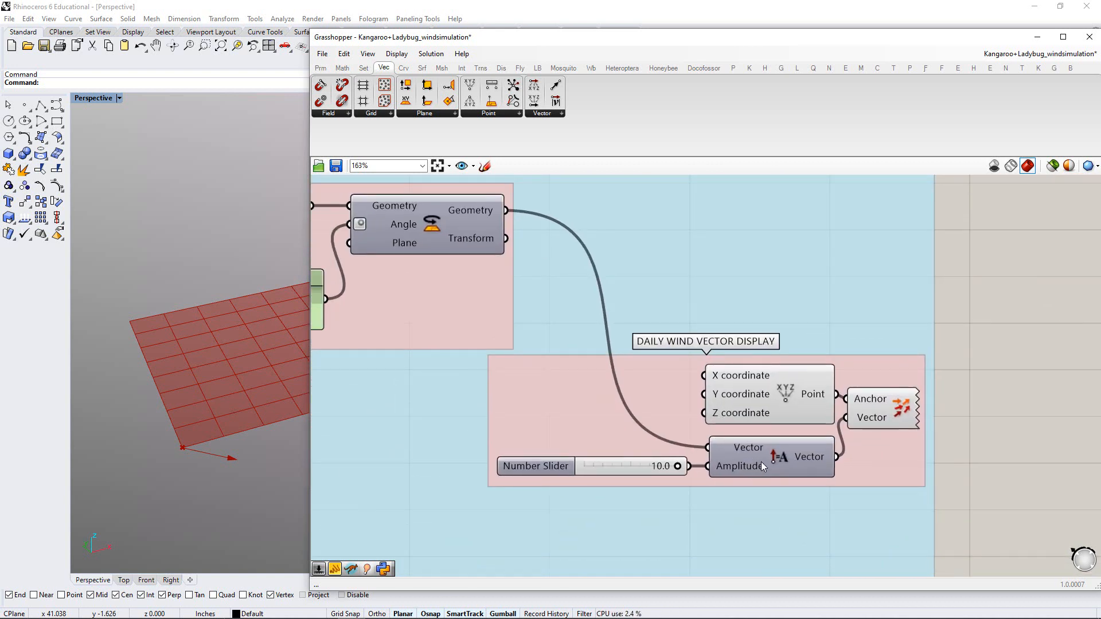
left_click(760, 464)
left_click(604, 465, "shift")
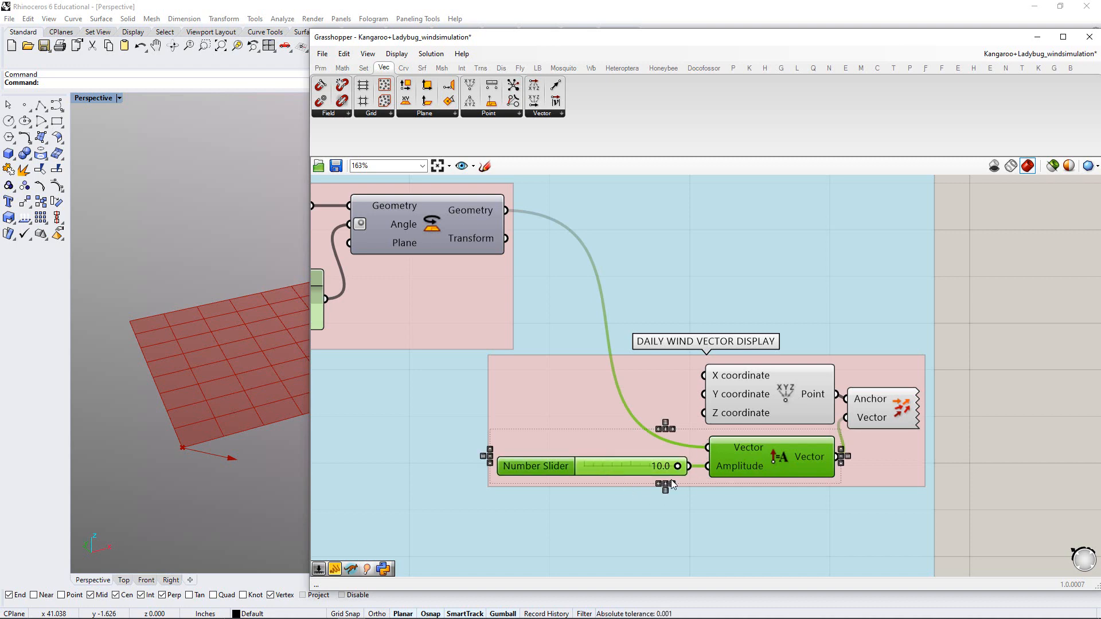
key("ctrl+c")
key("ctrl+v")
Place the duplicated Amplitude component and slider just below the WIND FORCE group
left_click_drag(746, 462, 824, 364)
scroll(725, 429, "down", 4)
scroll(776, 349, "up", 5)
right_click_drag(824, 364, 852, 450)
left_click_drag(834, 446, 805, 442)
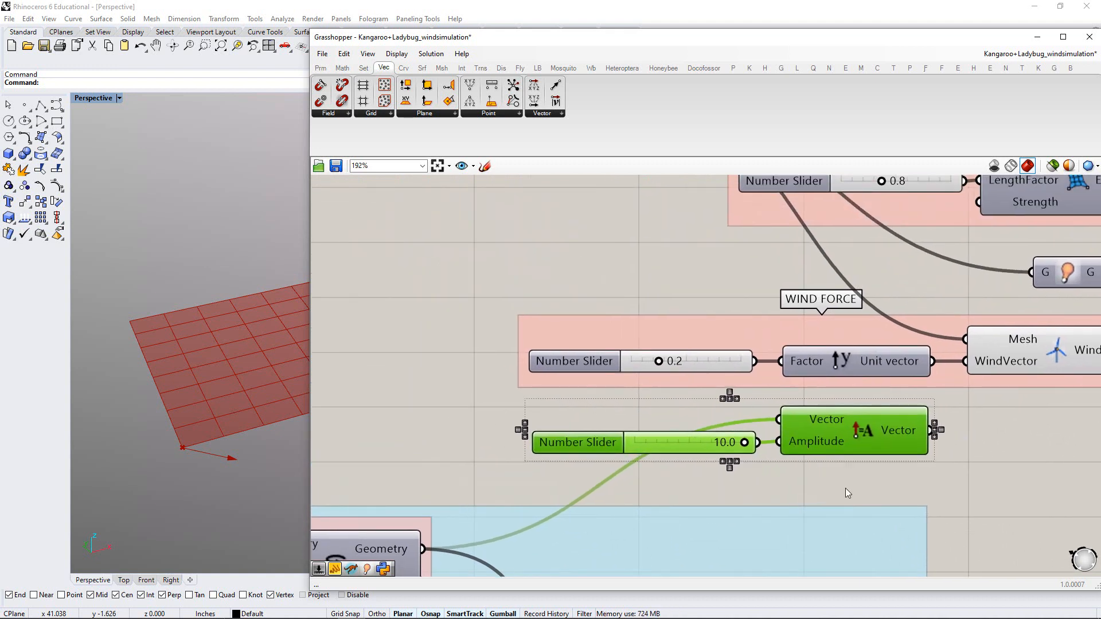
left_click(846, 489)
Delete the Unit Y component and its 0.2 Number Slider from the WIND FORCE group
right_click_drag(846, 489, 824, 500)
right_click_drag(725, 456, 707, 465)
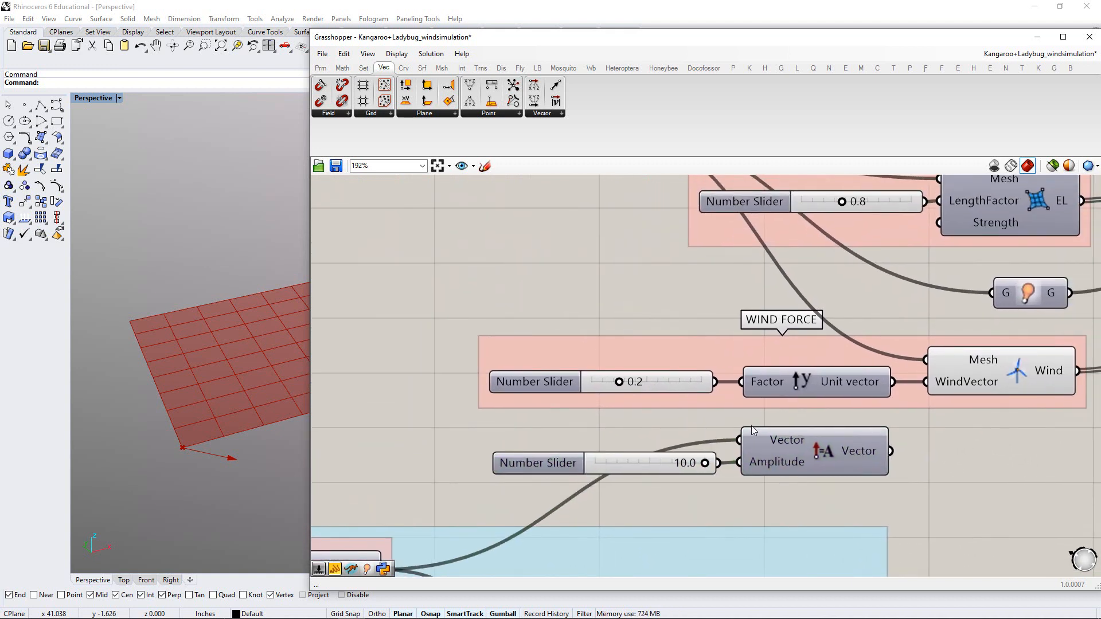
left_click(789, 385)
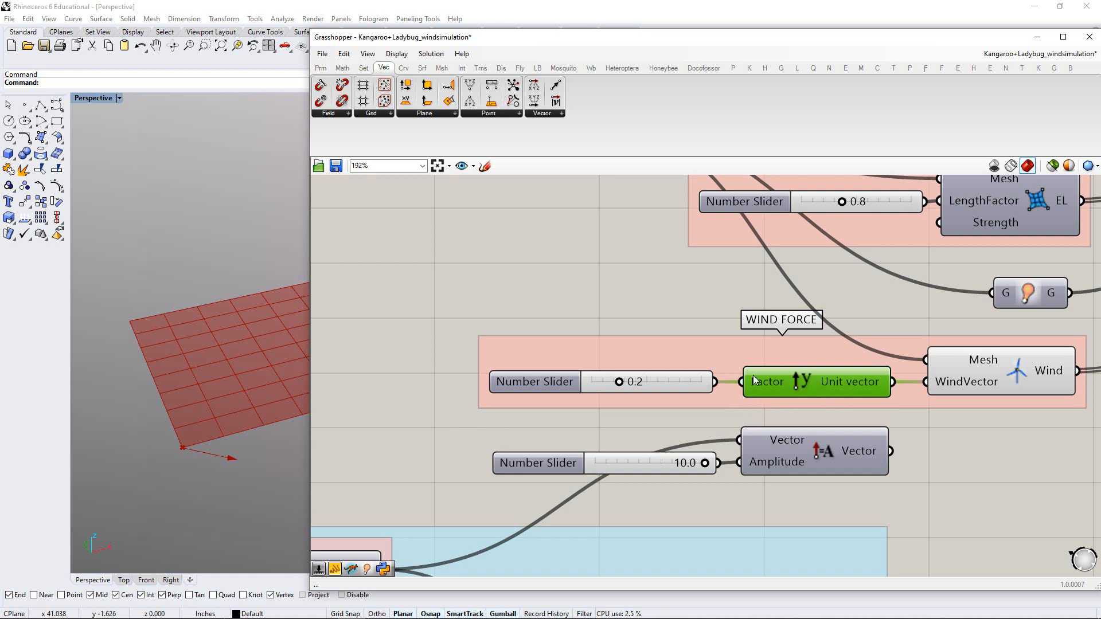
left_click(673, 383, "shift")
key("Delete")
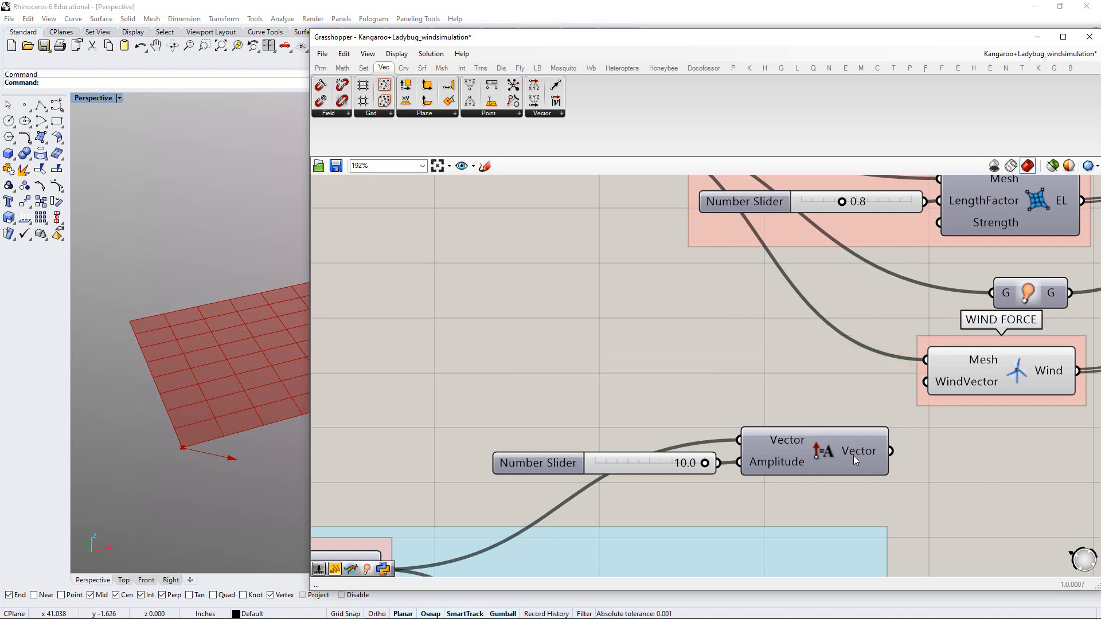
Move the duplicated Amplitude component and slider up beside the Wind component
left_click_drag(833, 495, 673, 434)
left_click_drag(814, 459, 801, 410)
left_click(725, 430)
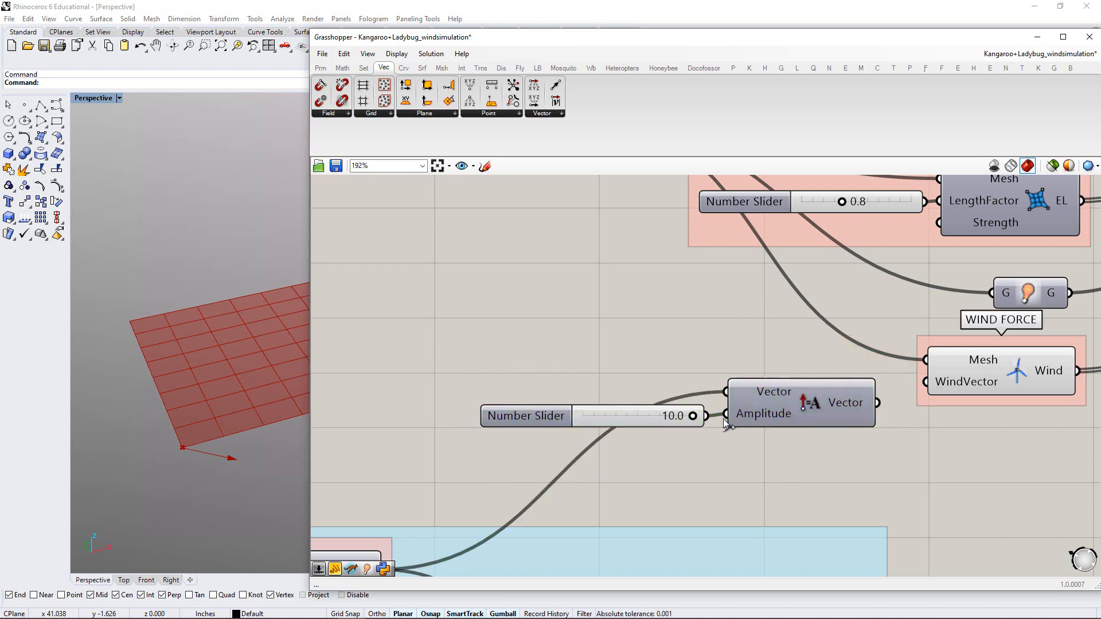
Configure the duplicated slider with three decimal digits, a minimum of 0 and a maximum of 1
right_click_drag(730, 439, 731, 426)
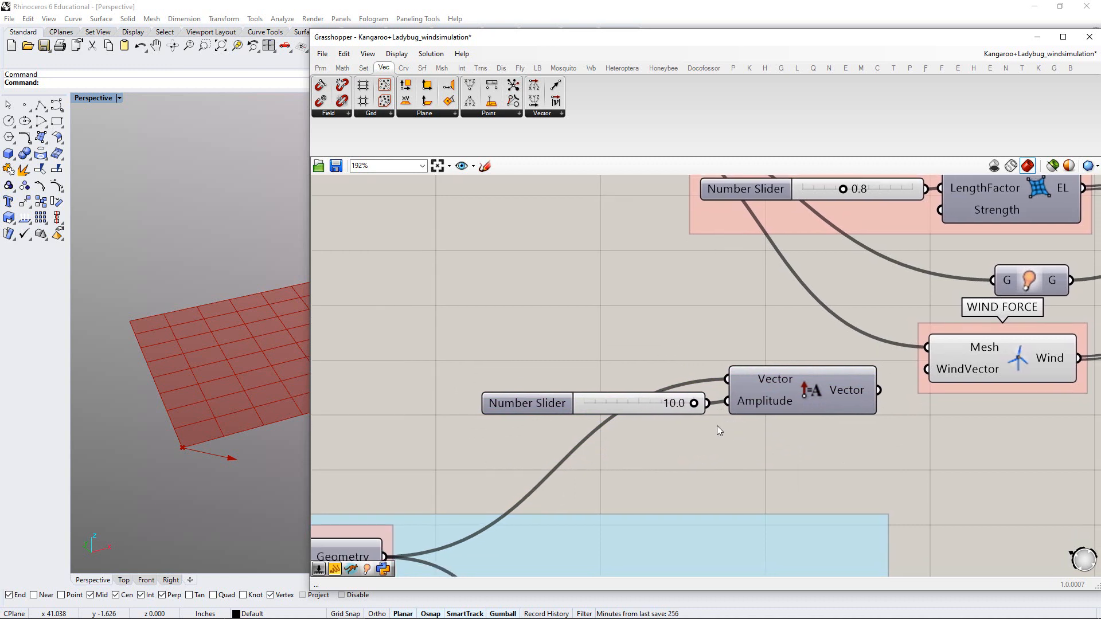
right_click(642, 400)
left_click(682, 452)
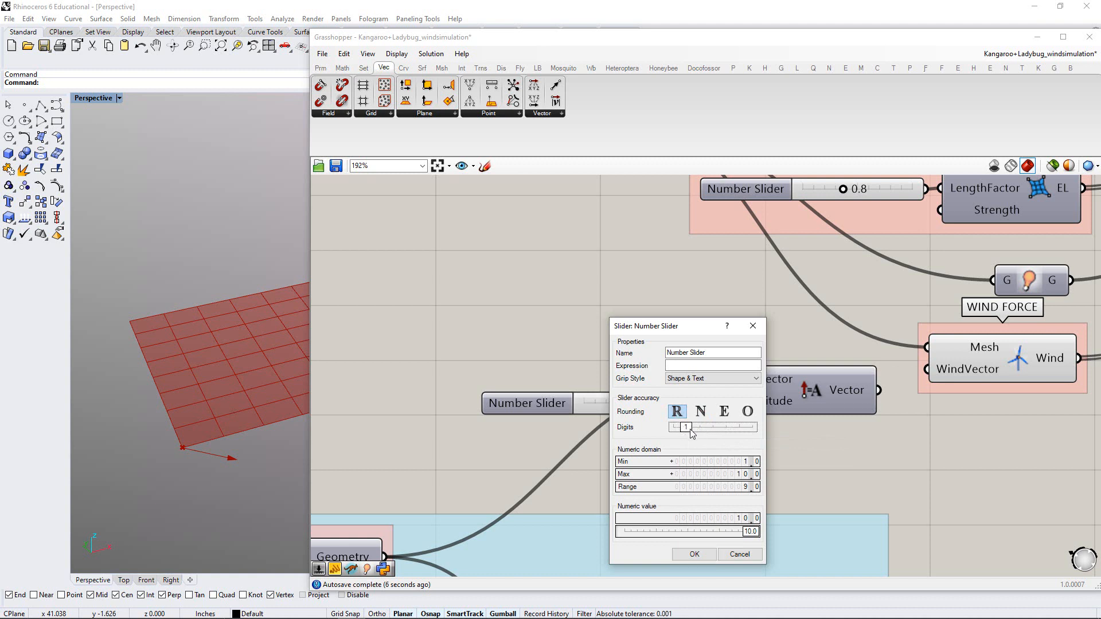
left_click_drag(688, 427, 707, 436)
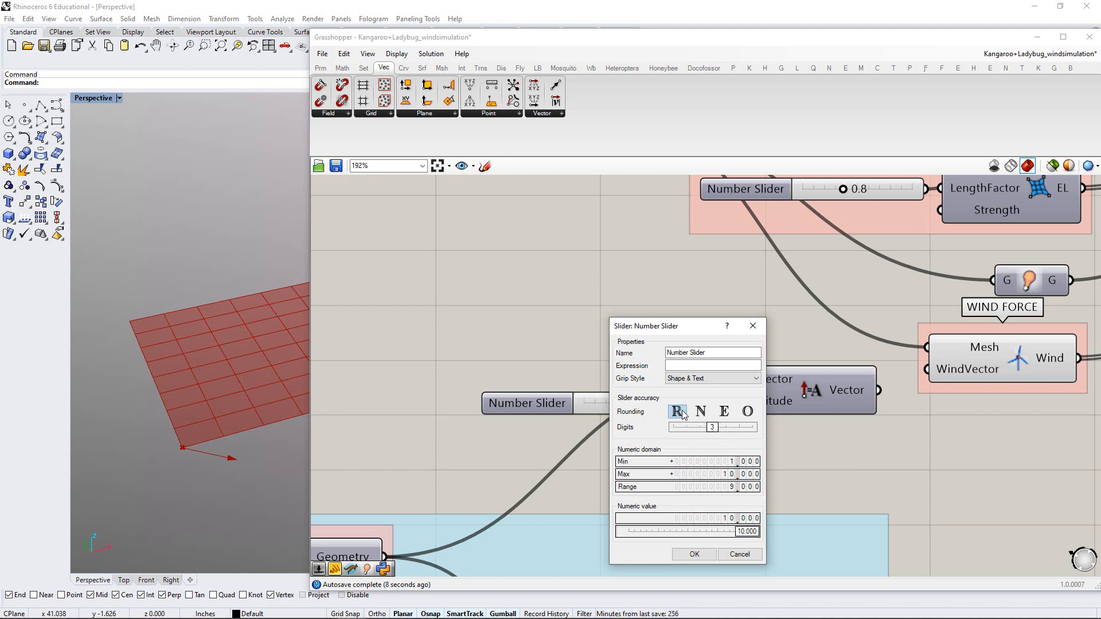
double_click(726, 462)
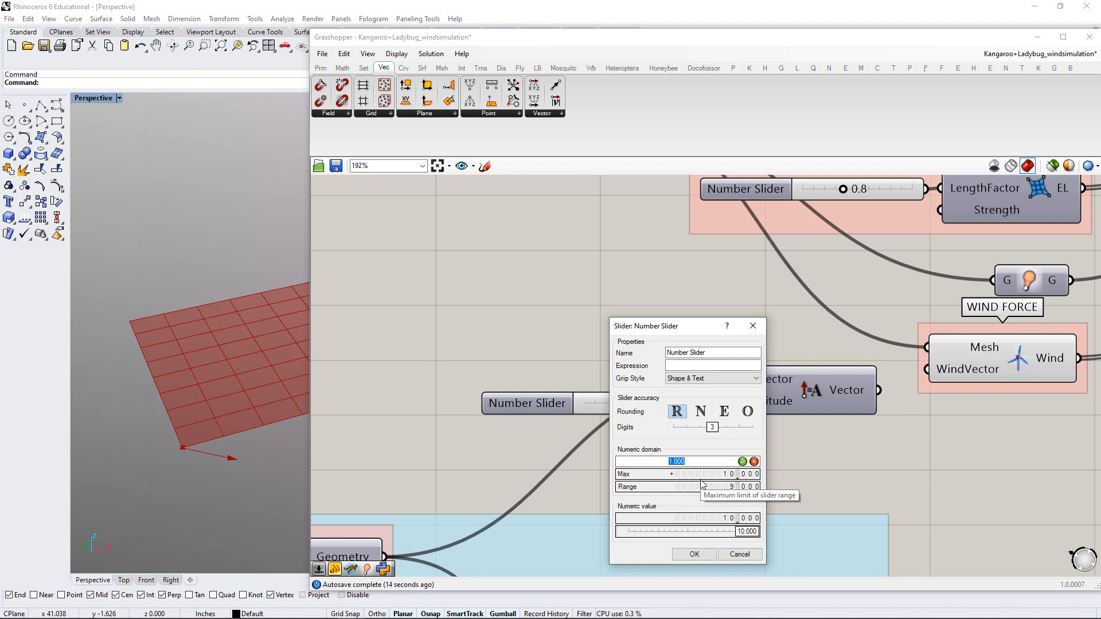
type("0")
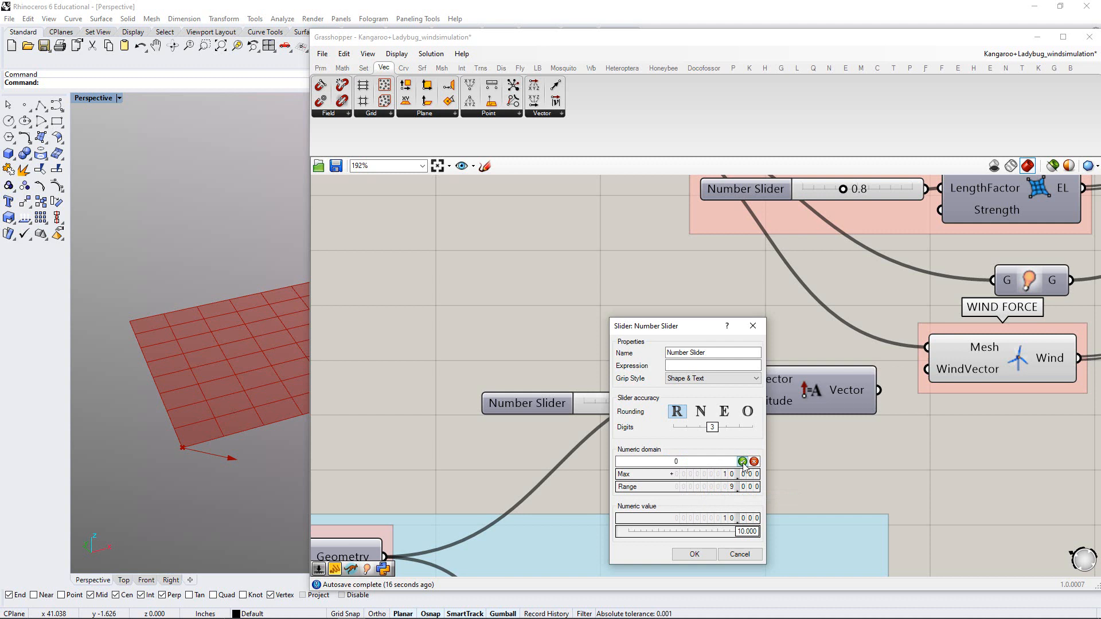
double_click(717, 475)
key("BackSpace")
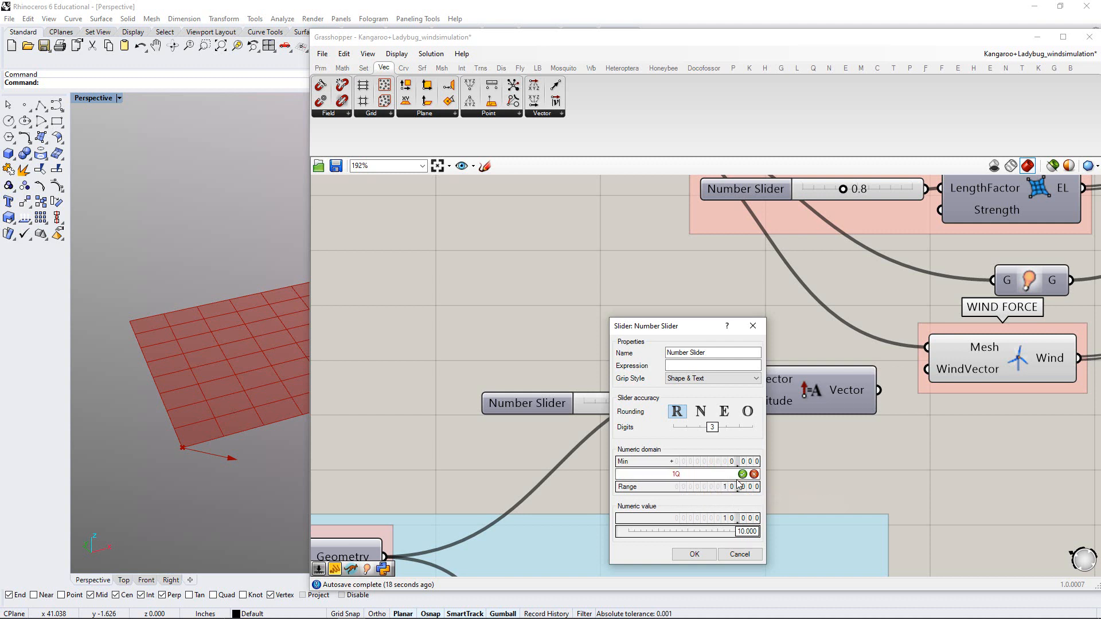
left_click(742, 475)
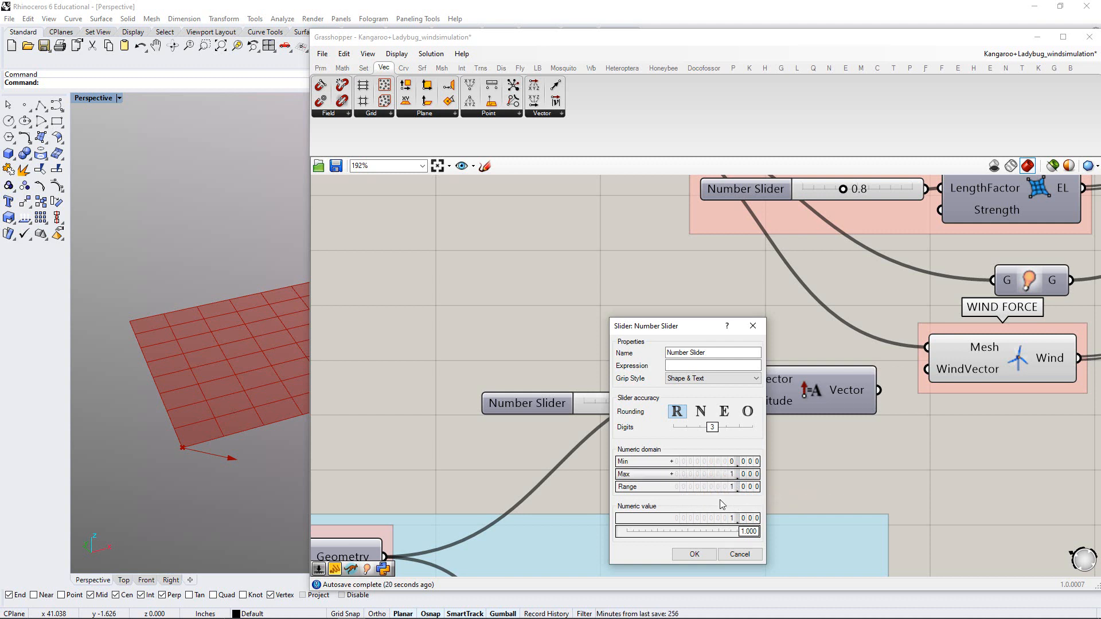
left_click(695, 554)
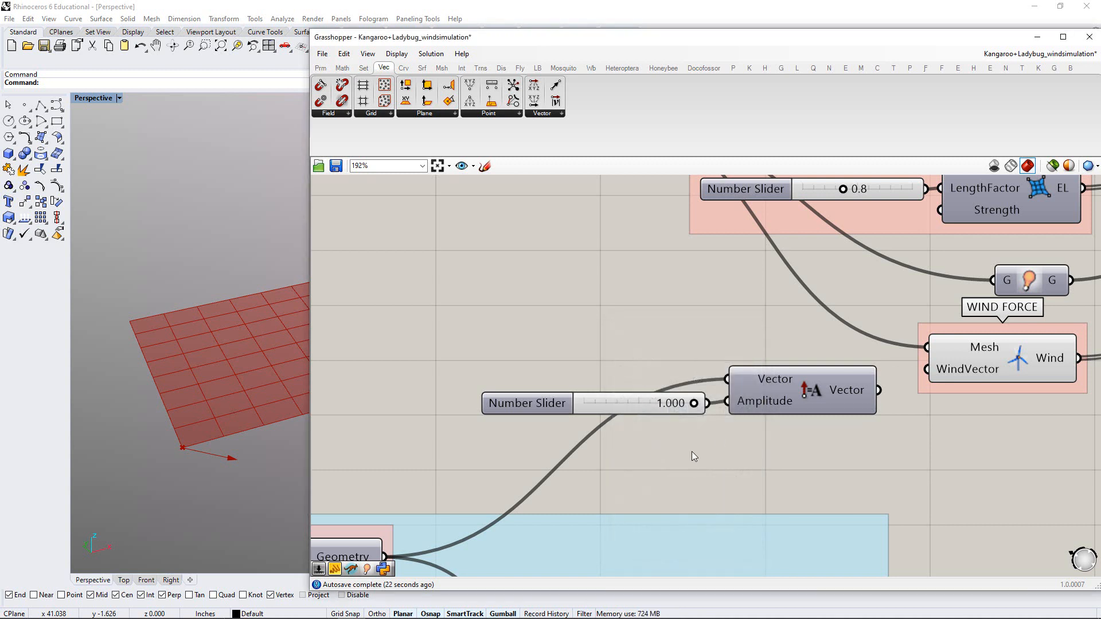
Set the wind amplitude slider's value to 0.3
double_click(641, 405)
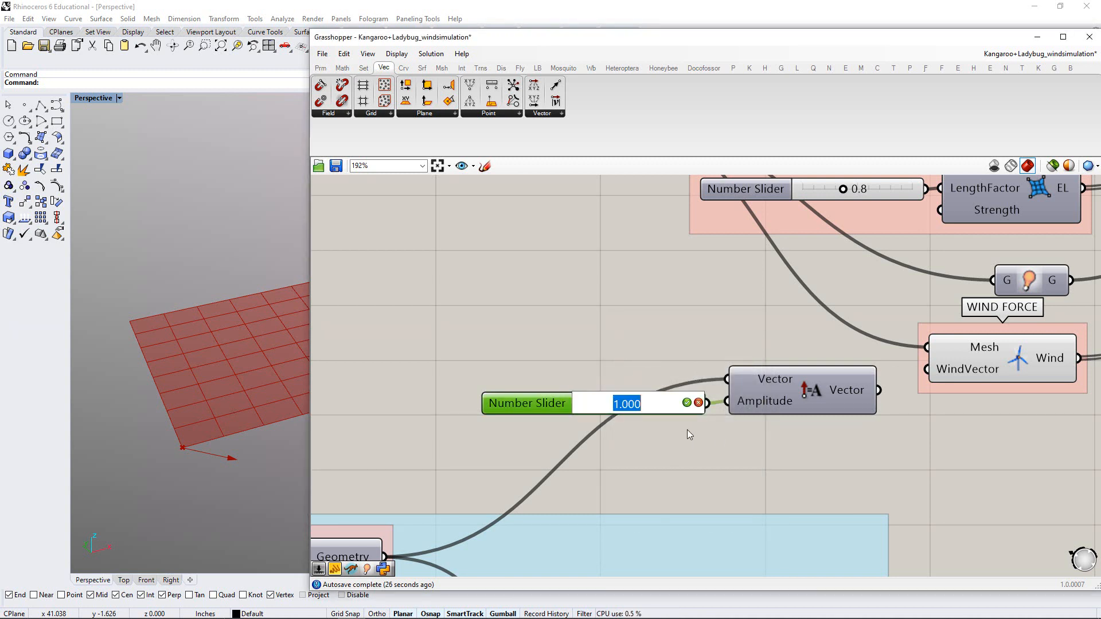
type(".3")
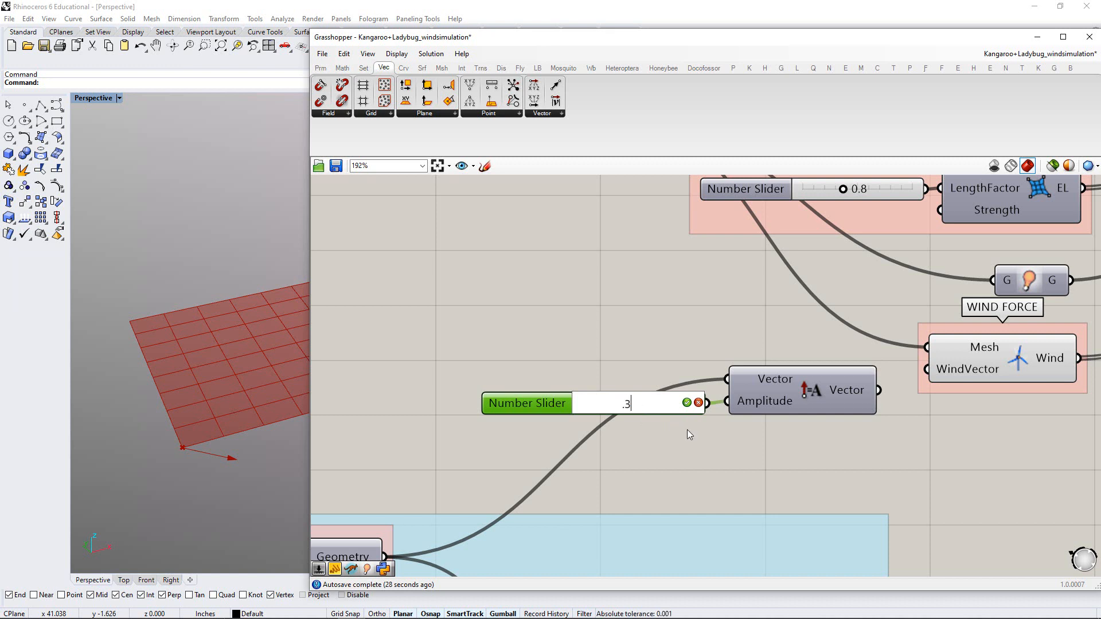
left_click(687, 403)
left_click(676, 448)
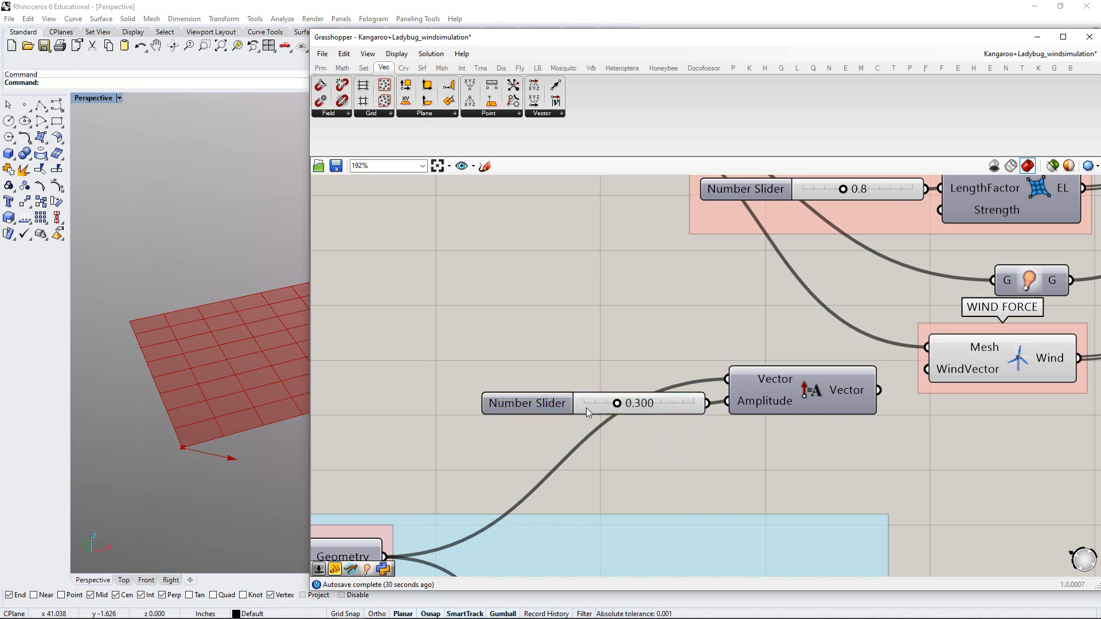
Examine how the daily average wind direction vector feeds both the vector display and the new Amplitude component
right_click_drag(656, 437, 702, 369)
scroll(712, 366, "down", 4)
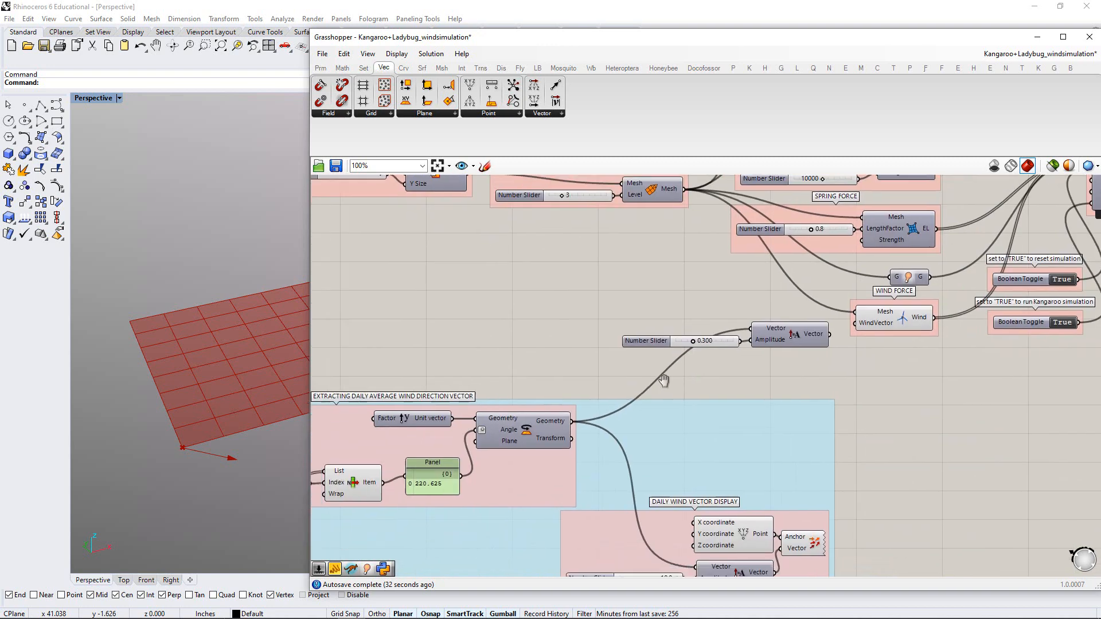
right_click_drag(634, 403, 765, 327)
right_click_drag(605, 391, 779, 383)
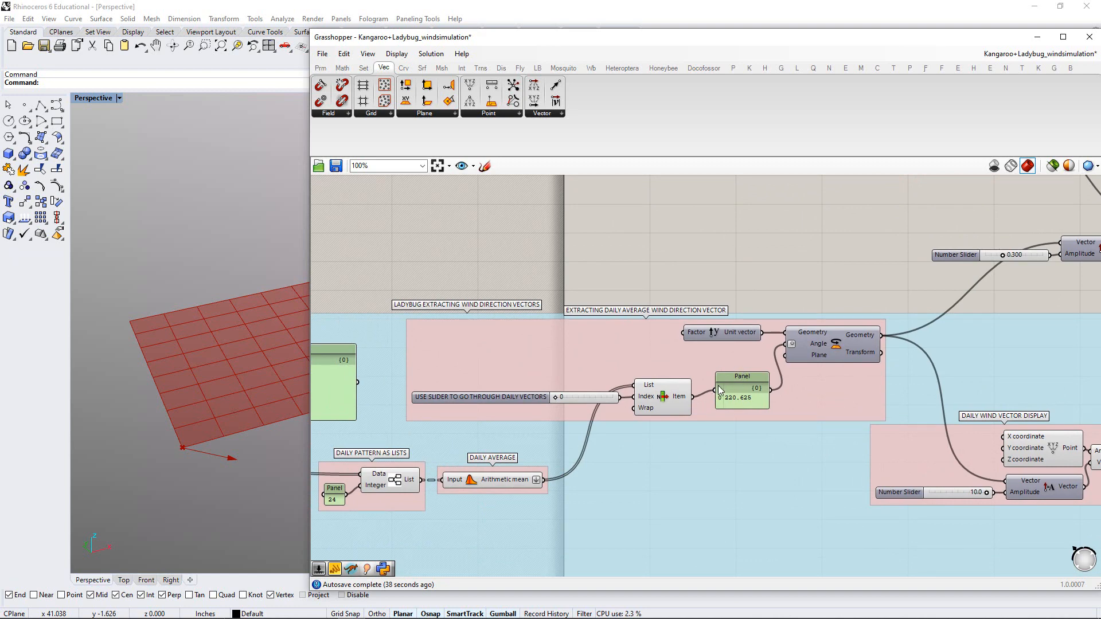
scroll(712, 426, "up", 1)
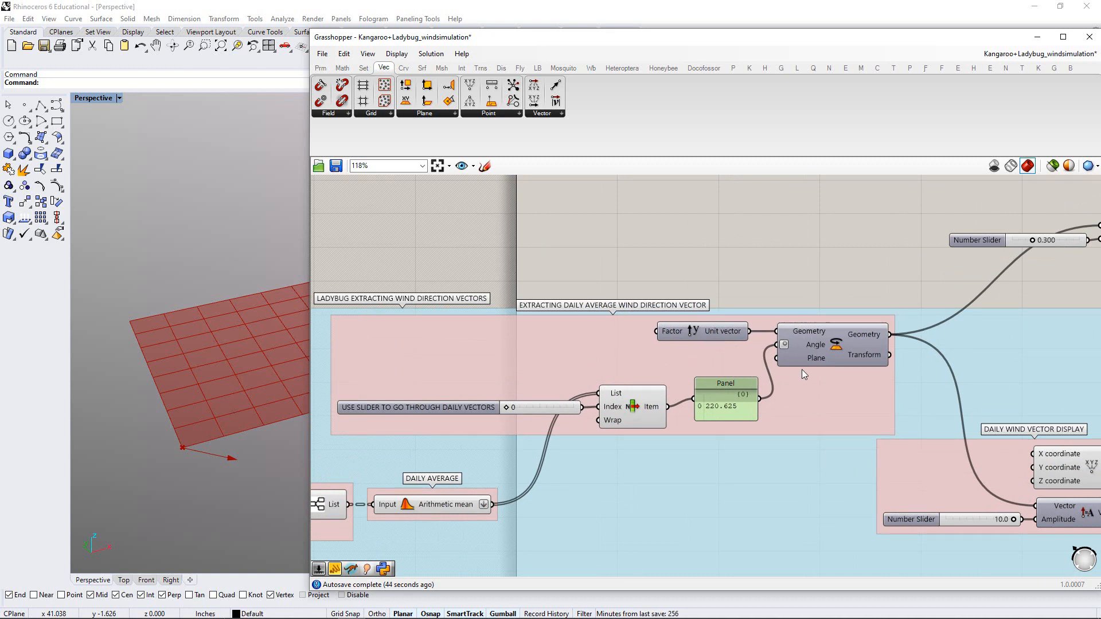
right_click_drag(802, 369, 679, 375)
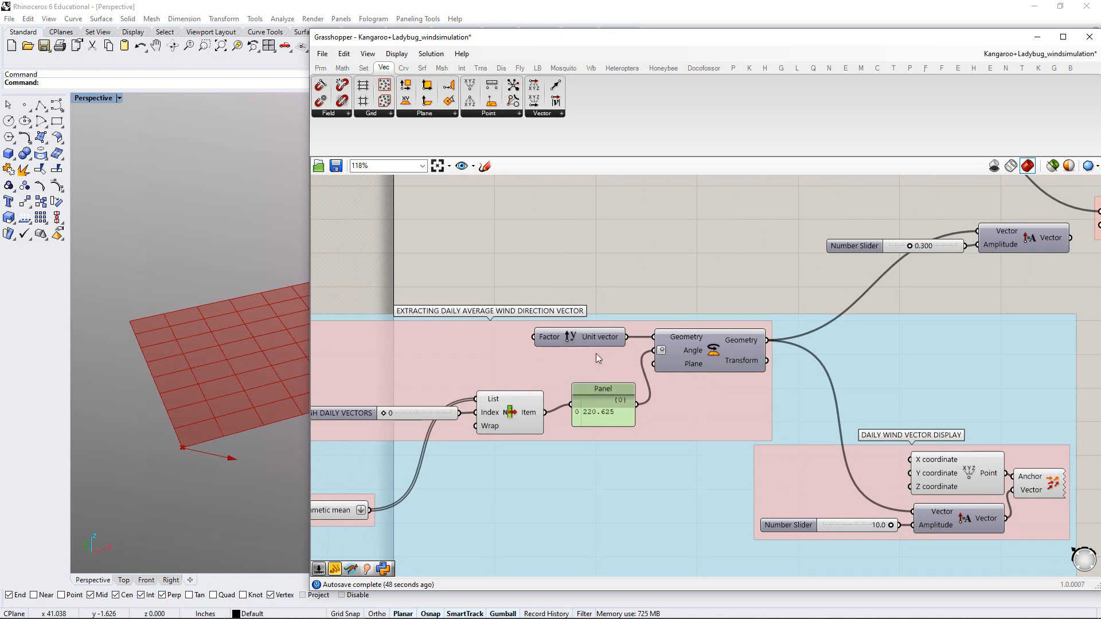
right_click_drag(978, 447, 779, 378)
left_click_drag(842, 420, 855, 419)
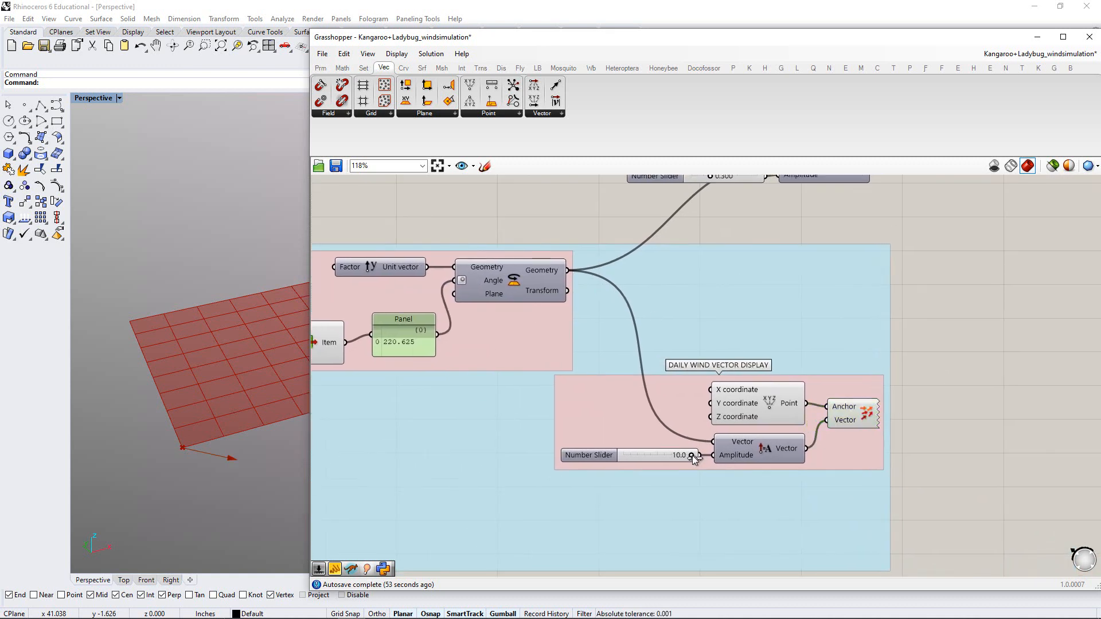
left_click_drag(636, 459, 700, 463)
right_click_drag(710, 359, 666, 476)
right_click_drag(710, 354, 621, 413)
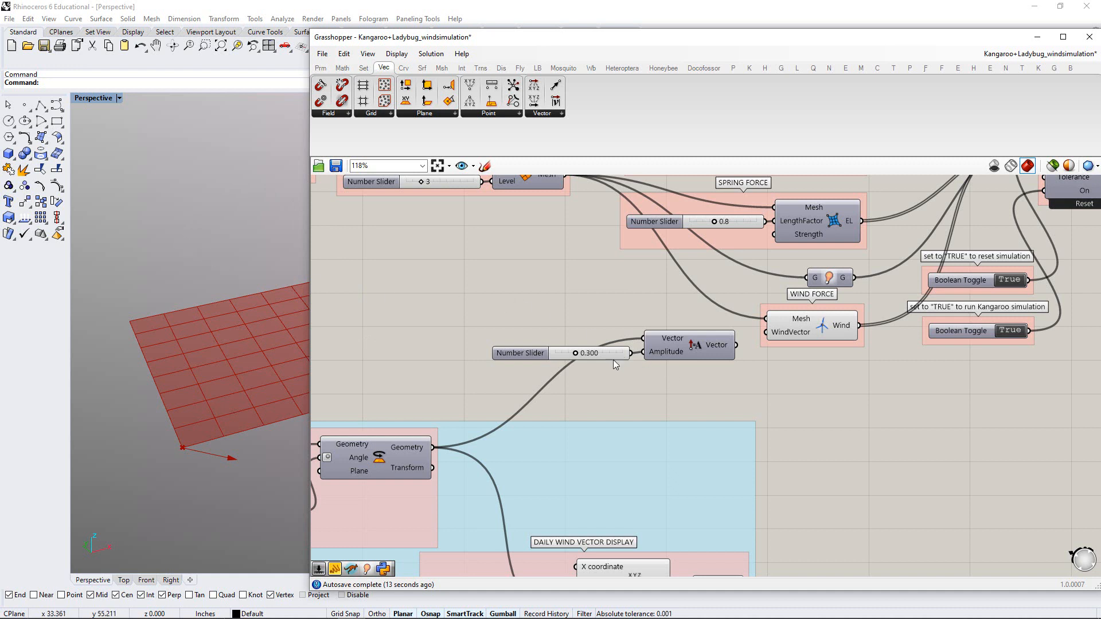
Align the 0.300 slider and its Amplitude component next to the Wind component's inputs
scroll(633, 368, "up", 2)
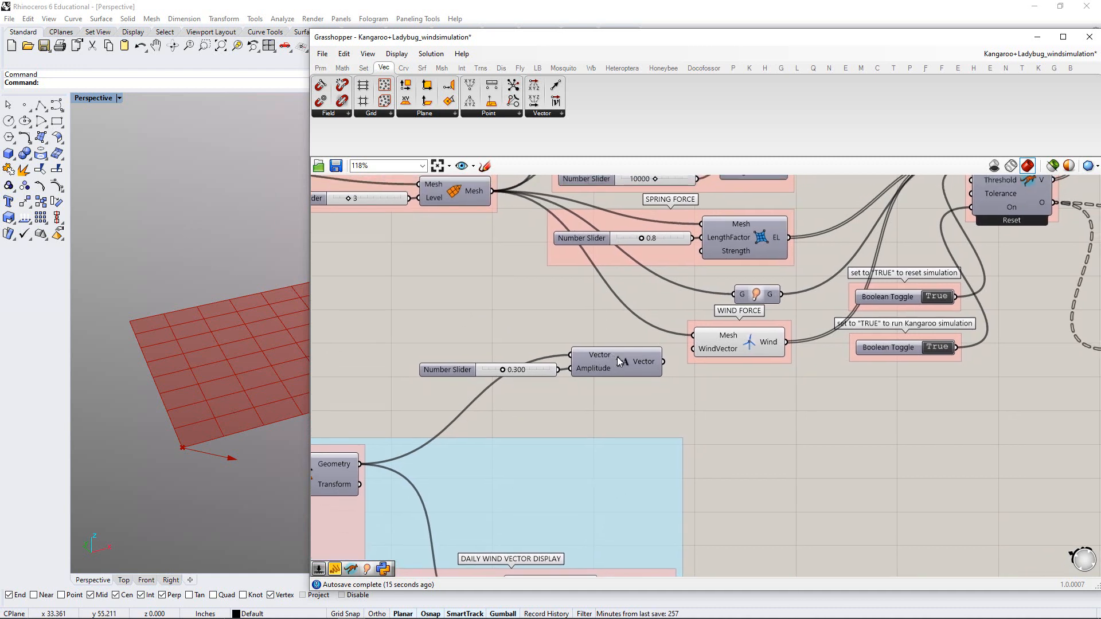
left_click_drag(536, 383, 539, 382)
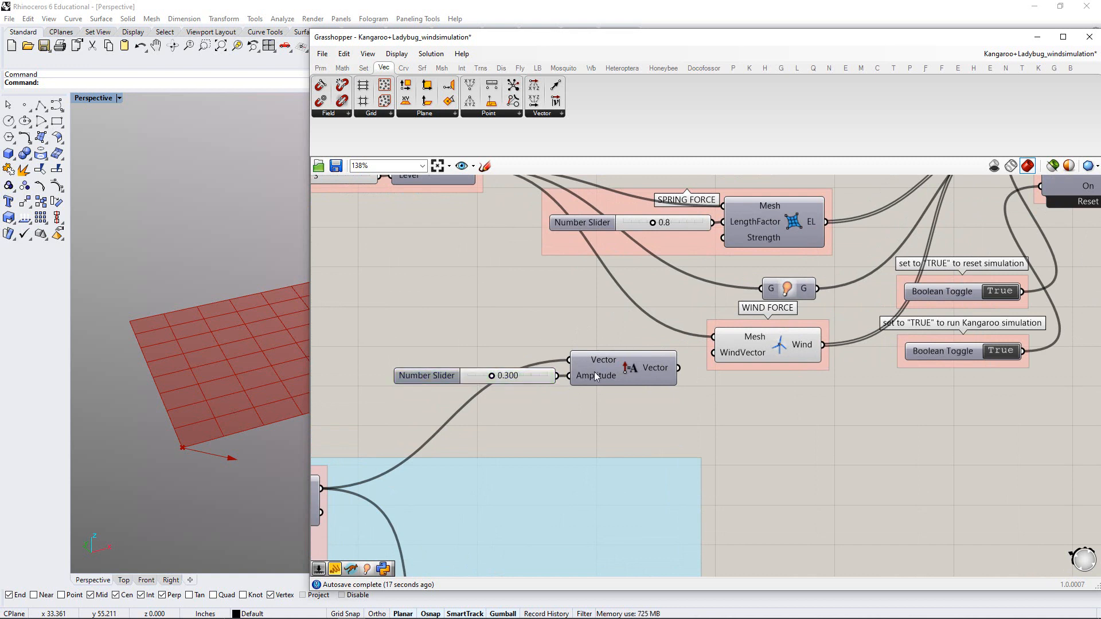
left_click_drag(619, 410, 453, 315)
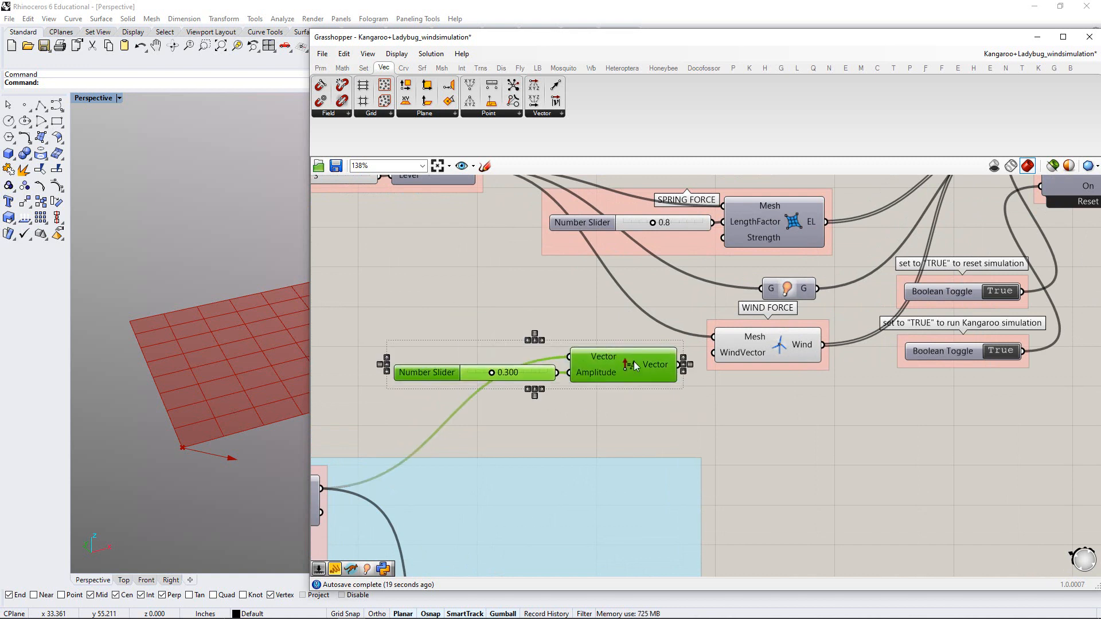
left_click_drag(631, 375, 642, 358)
right_click_drag(642, 375, 681, 400)
scroll(681, 399, "up", 2)
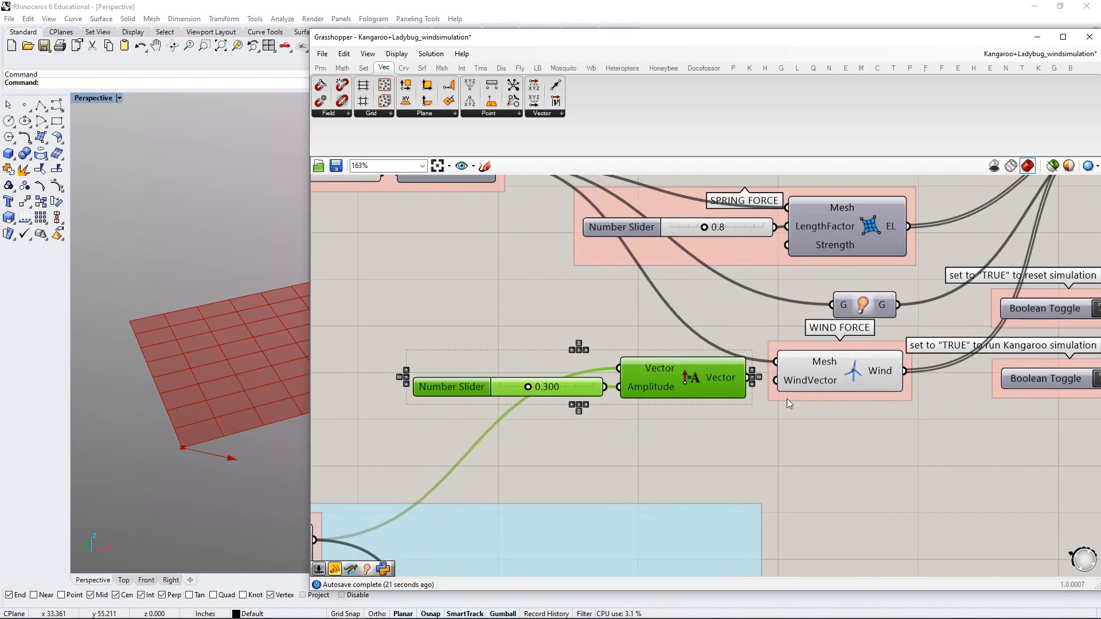
Add the selected slider and Amplitude component to the WIND FORCE group
right_click(787, 398)
left_click(818, 491)
left_click(755, 429)
right_click_drag(755, 429, 727, 434)
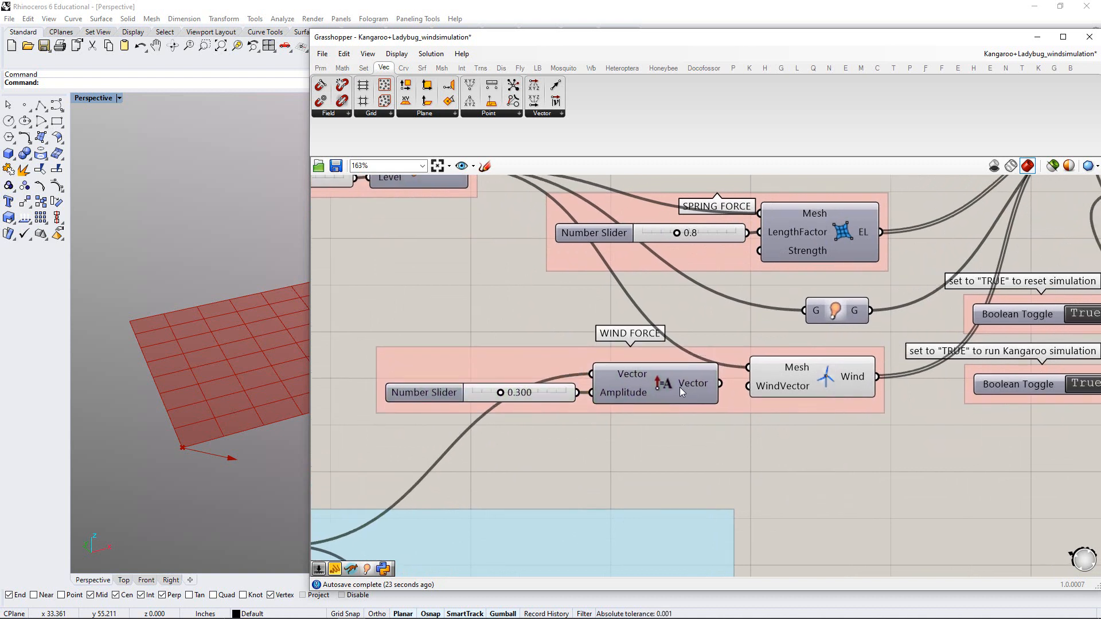
Connect the Amplitude component's Vector output to the WindVector input of the Wind component
left_click(680, 389)
left_click(731, 383)
left_click_drag(720, 383, 749, 386)
Shift the Grasshopper window aside to uncover the whole mesh in the Perspective viewport
scroll(723, 335, "down", 4)
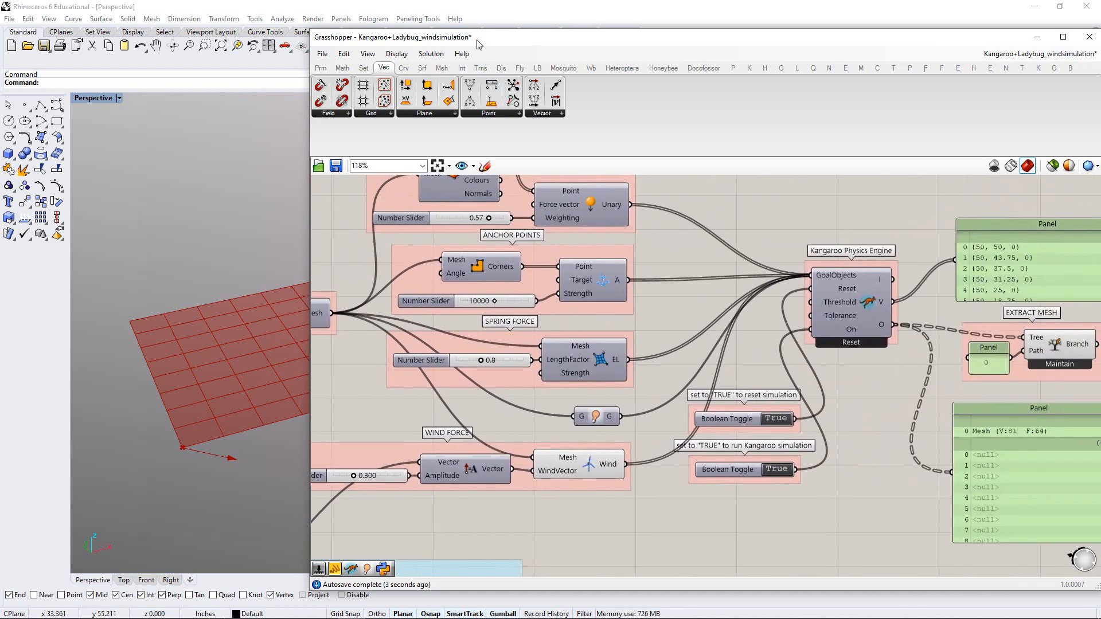
left_click_drag(477, 40, 611, 48)
right_click_drag(837, 383, 756, 364)
Reposition the run and reset Boolean Toggle groups slightly farther from the force components, below the Kangaroo Physics Engine
right_click_drag(745, 408, 781, 428)
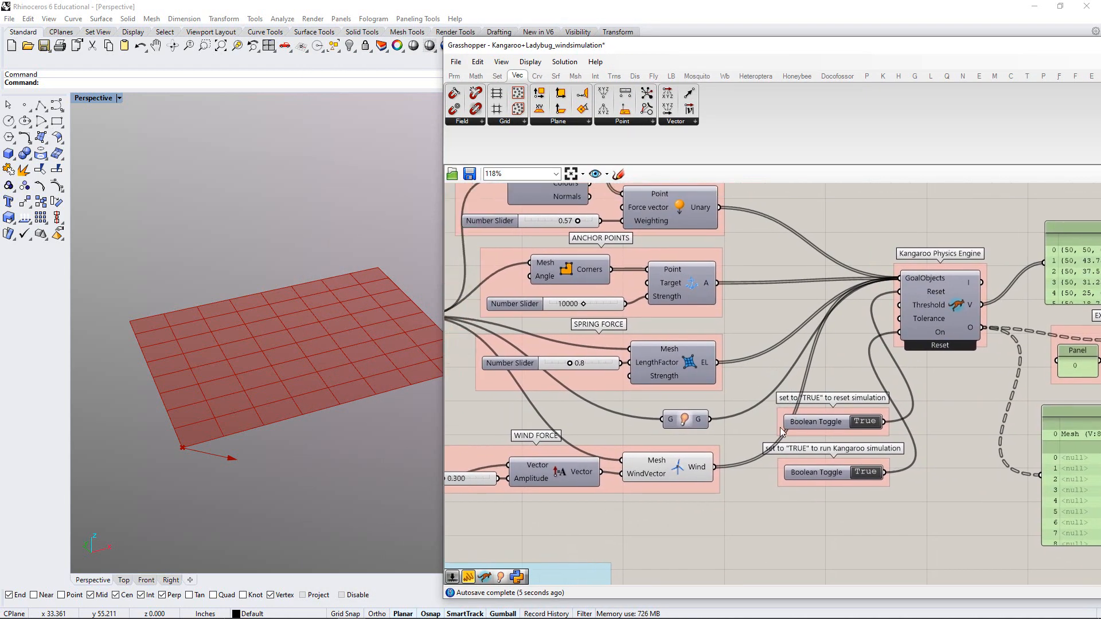
scroll(877, 461, "up", 3)
left_click(865, 473)
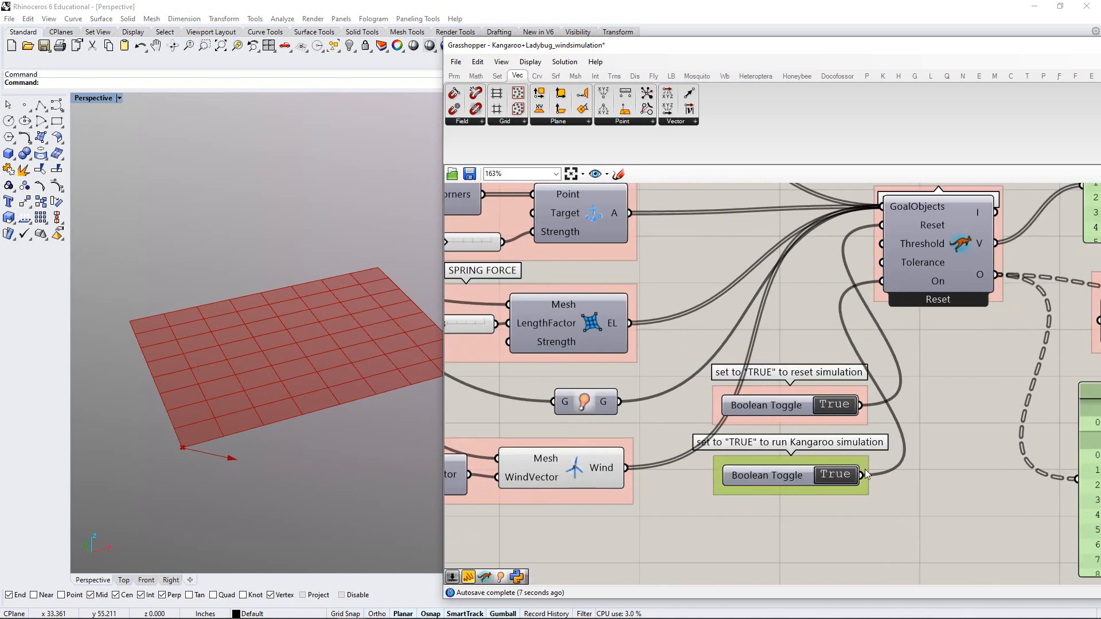
left_click_drag(868, 473, 886, 507)
left_click_drag(831, 421, 858, 440)
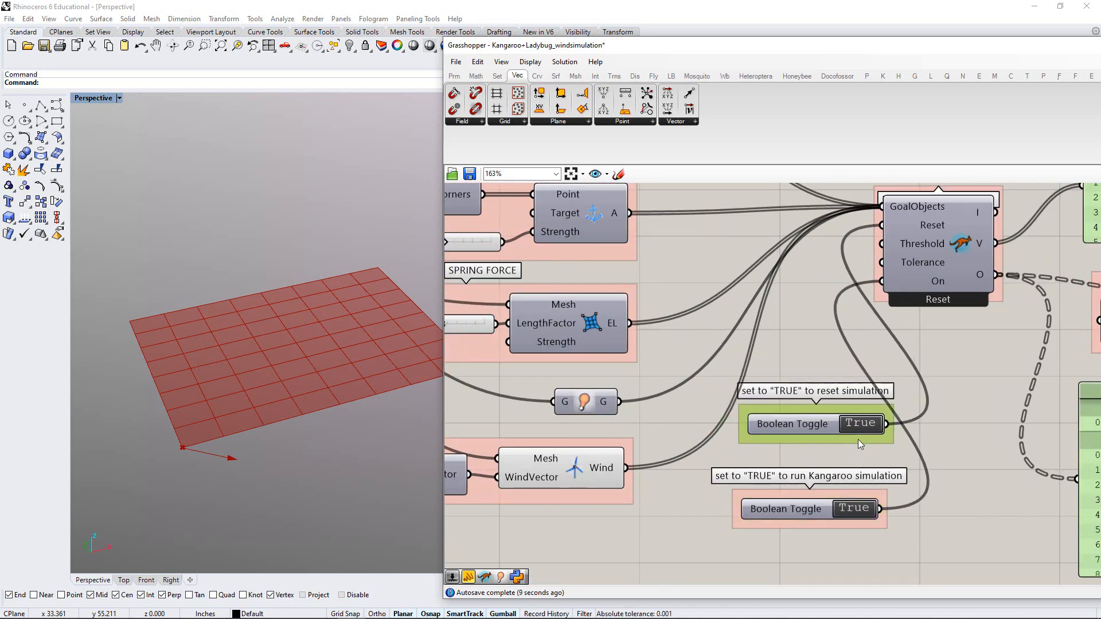
Set the reset Boolean Toggle to False to run the Kangaroo simulation, and view the whole deforming mesh in the Perspective viewport
left_click(878, 450)
left_click(858, 430)
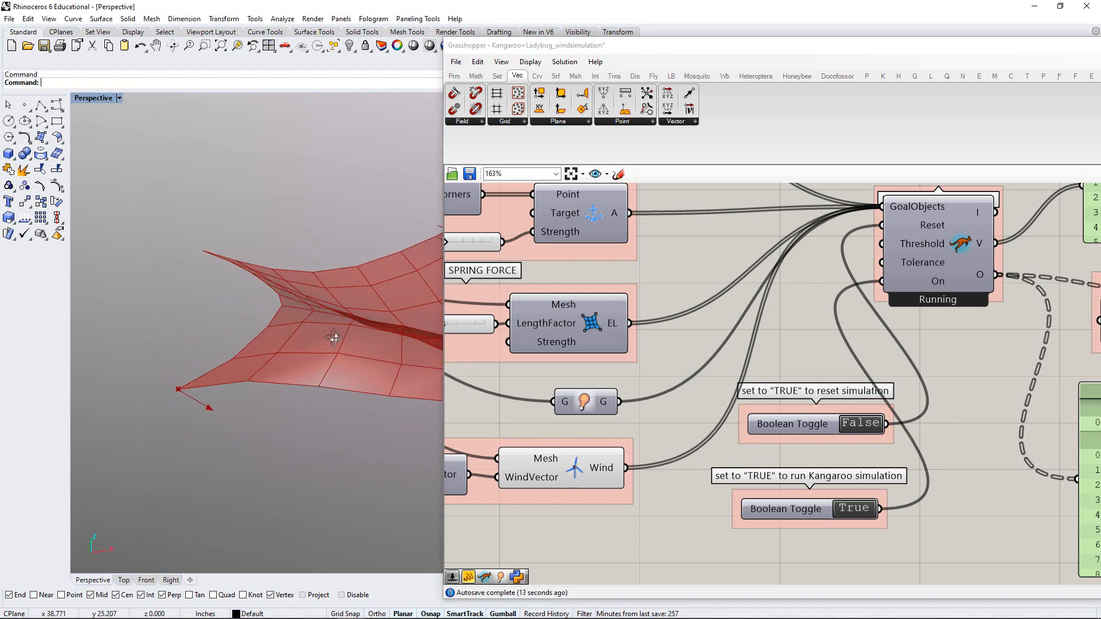
scroll(298, 346, "down", 7)
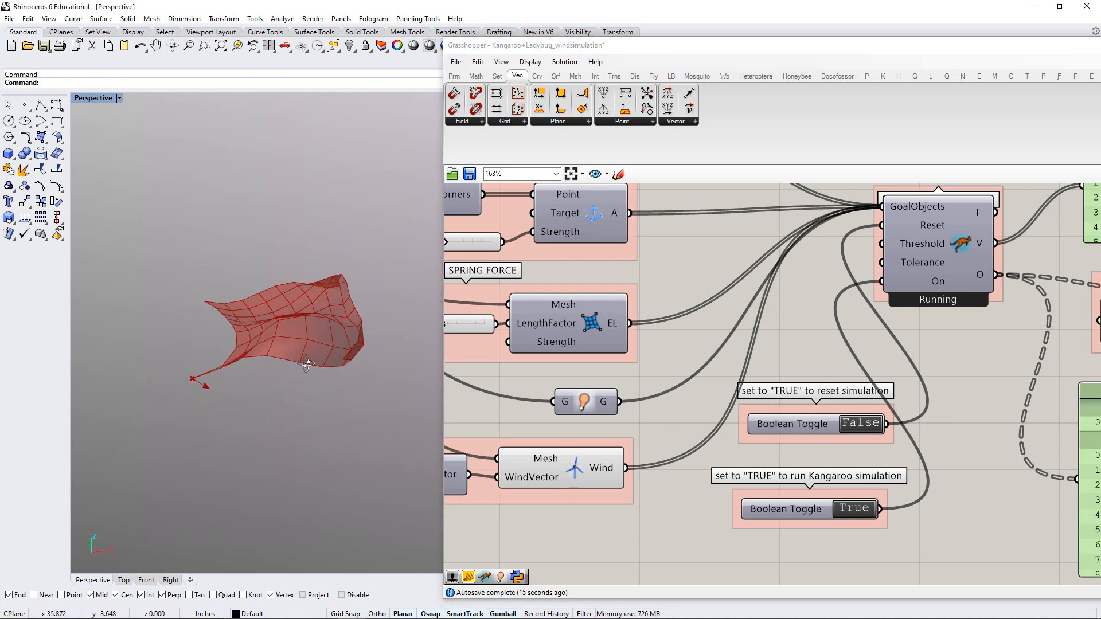
mouse_move(298, 346)
right_mouse_down()
mouse_move(317, 315)
mouse_move(348, 340)
right_mouse_up()
scroll(702, 311, "down", 3)
Reduce the WIND FORCE amplitude slider to 0.159 and check the mesh's shape in the Perspective viewport
right_click_drag(579, 367, 786, 329)
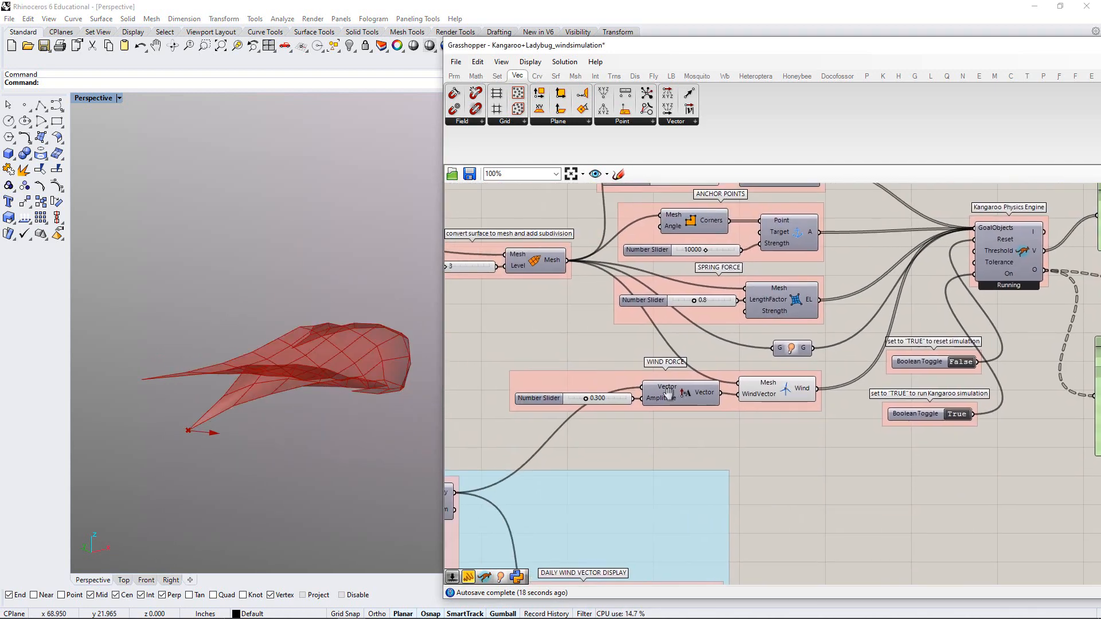
scroll(582, 405, "up", 4)
left_click_drag(583, 405, 567, 405)
right_click_drag(355, 426, 363, 370)
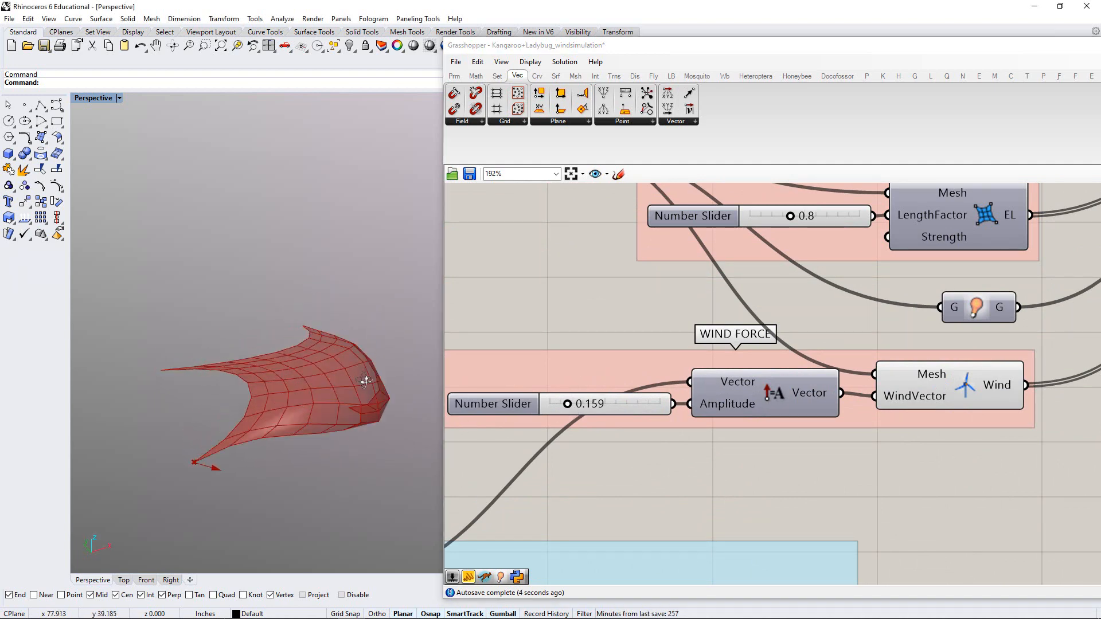
Lower the SPRING FORCE LengthFactor slider to 0.7 and inspect the mesh from several angles
scroll(709, 367, "down", 4)
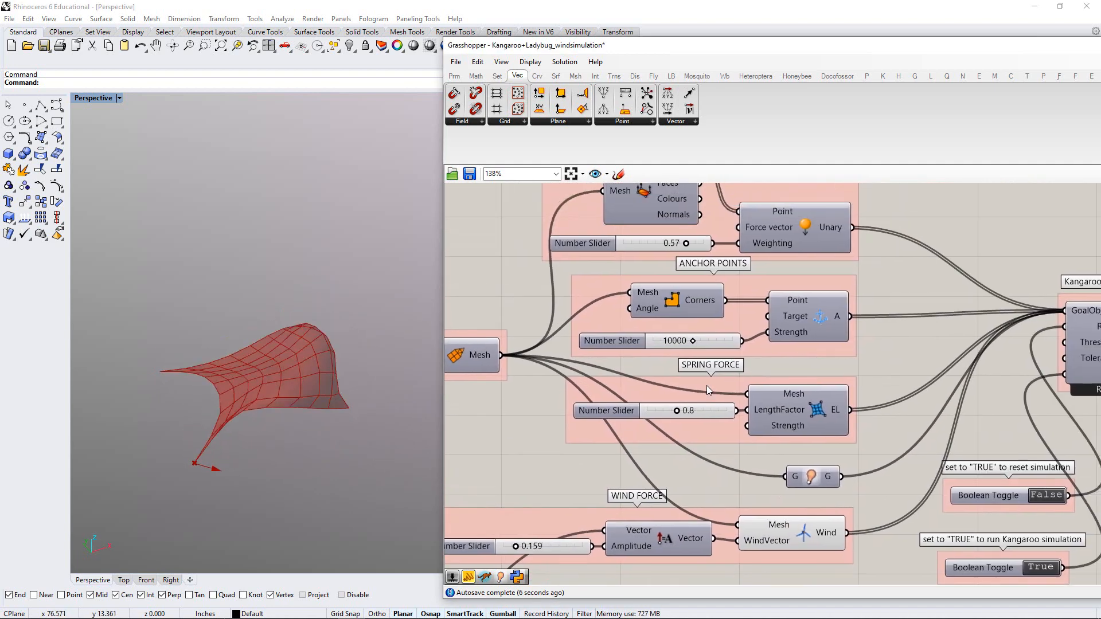
scroll(708, 390, "up", 3)
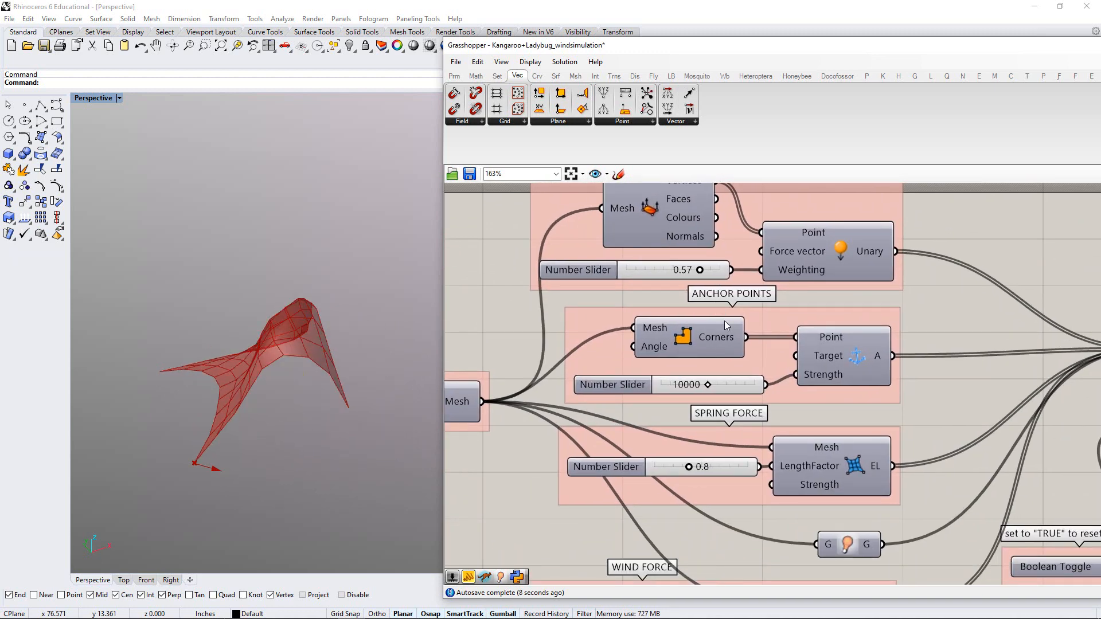
right_click_drag(735, 399, 736, 351)
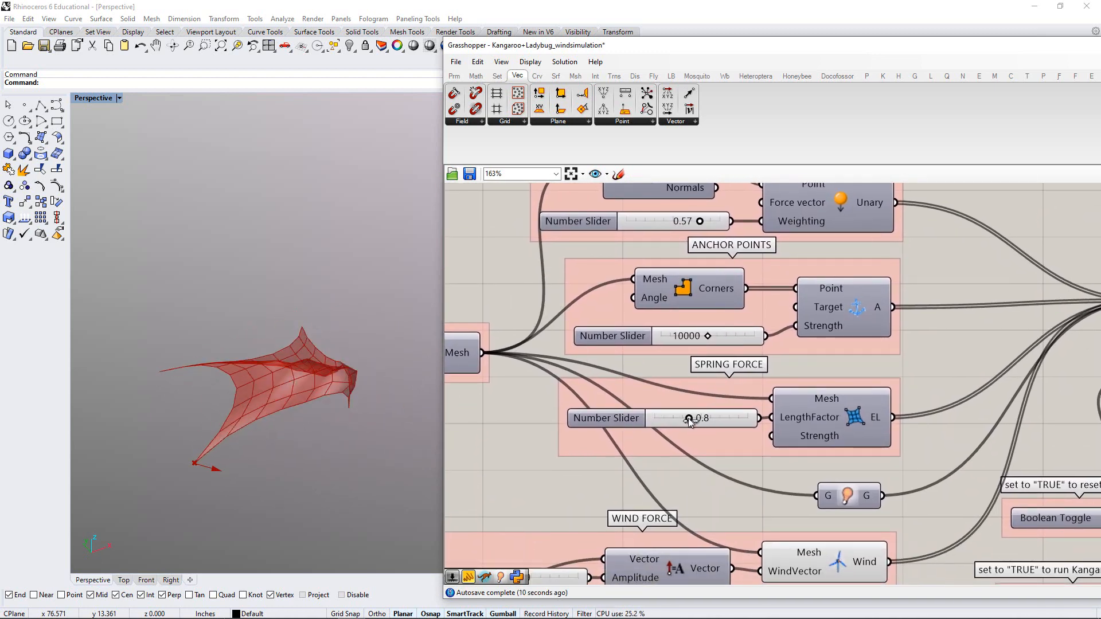
mouse_move(690, 420)
left_mouse_down()
mouse_move(714, 421)
mouse_move(682, 421)
left_mouse_up()
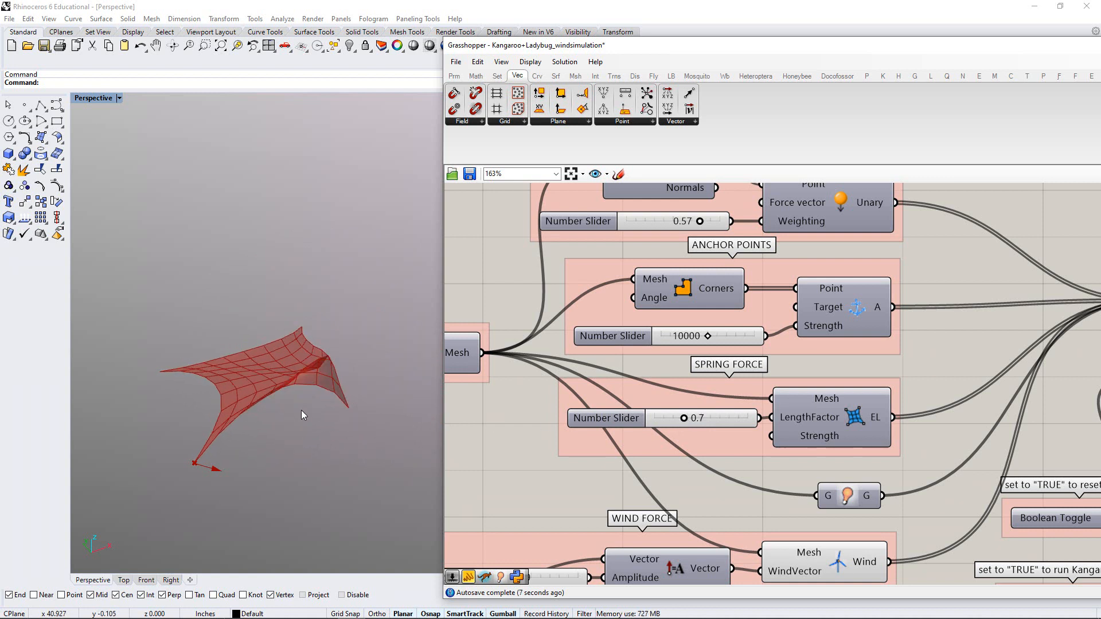
left_click(318, 365)
right_click_drag(326, 364, 324, 373)
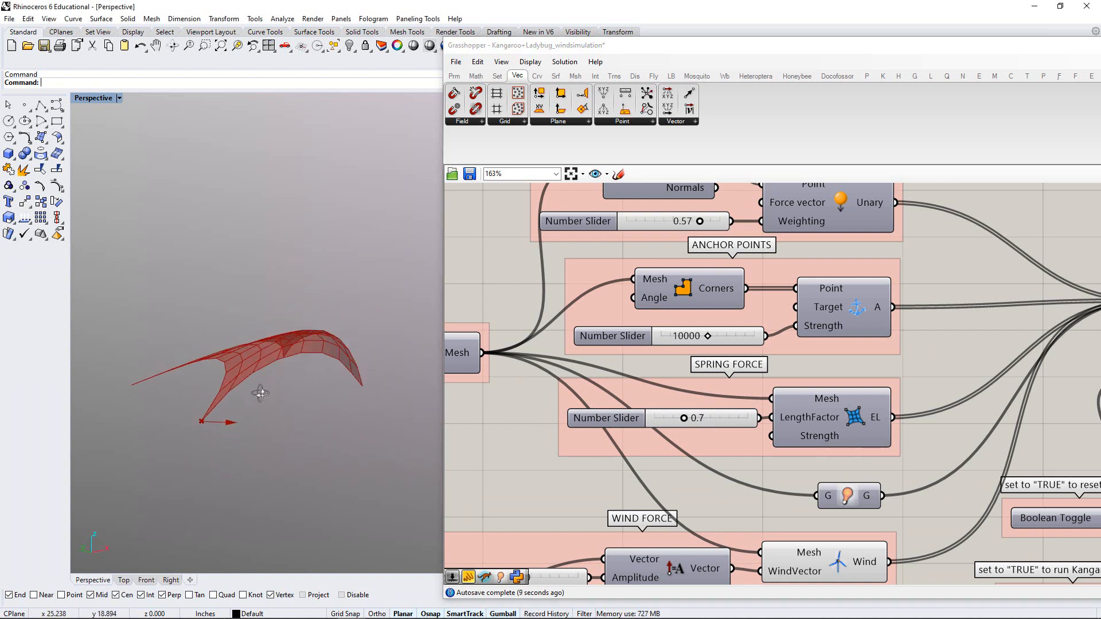
right_click_drag(261, 394, 263, 404)
Try Unary force Weighting values of 0.18 and 0.90 and compare the resulting mesh shapes
right_click_drag(687, 355, 678, 396)
right_click_drag(680, 275, 684, 289)
left_click_drag(695, 277, 677, 277)
right_click_drag(372, 411, 379, 389)
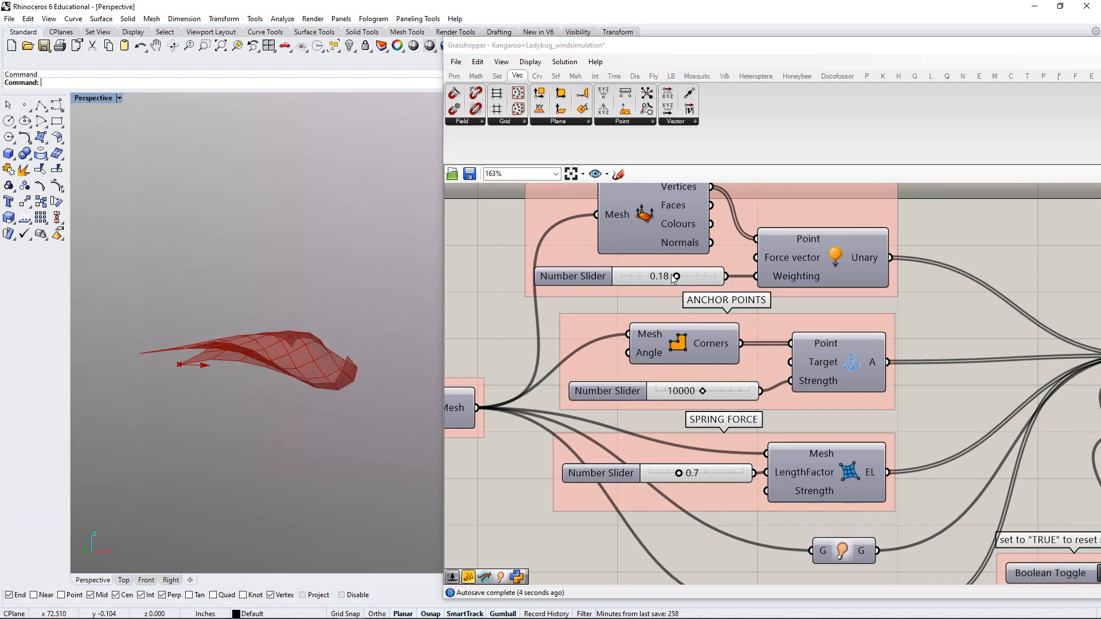
left_click_drag(676, 277, 711, 279)
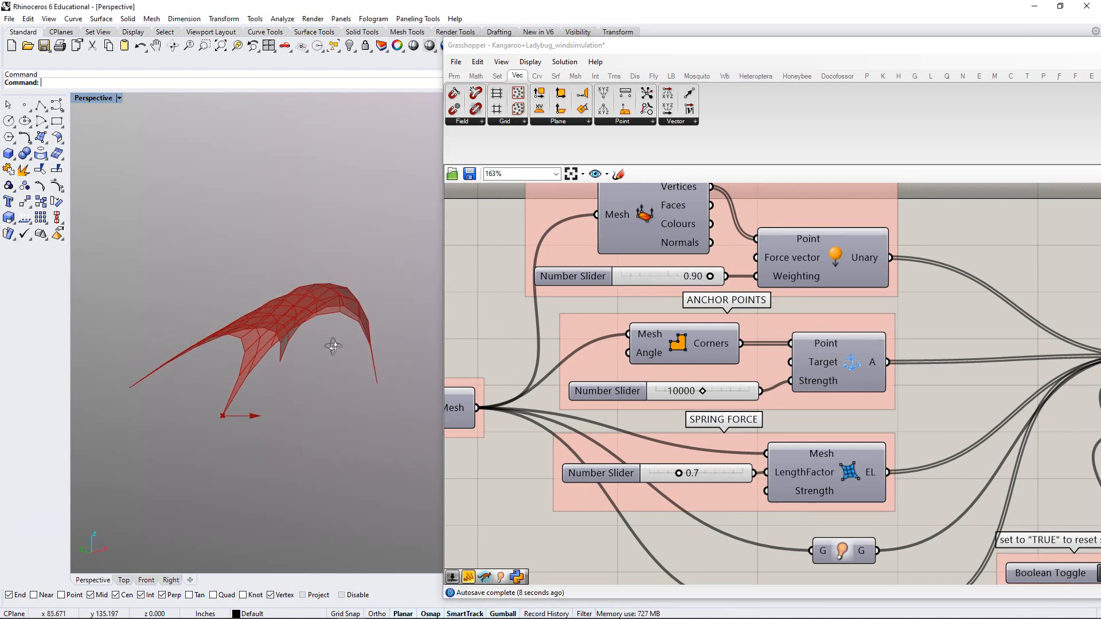
right_click_drag(334, 347, 314, 345)
Try WIND FORCE amplitude values of 0.216 and 0.152 and view how the mesh reacts
right_click_drag(669, 385, 733, 317)
scroll(567, 476, "up", 1)
left_click_drag(561, 477, 569, 480)
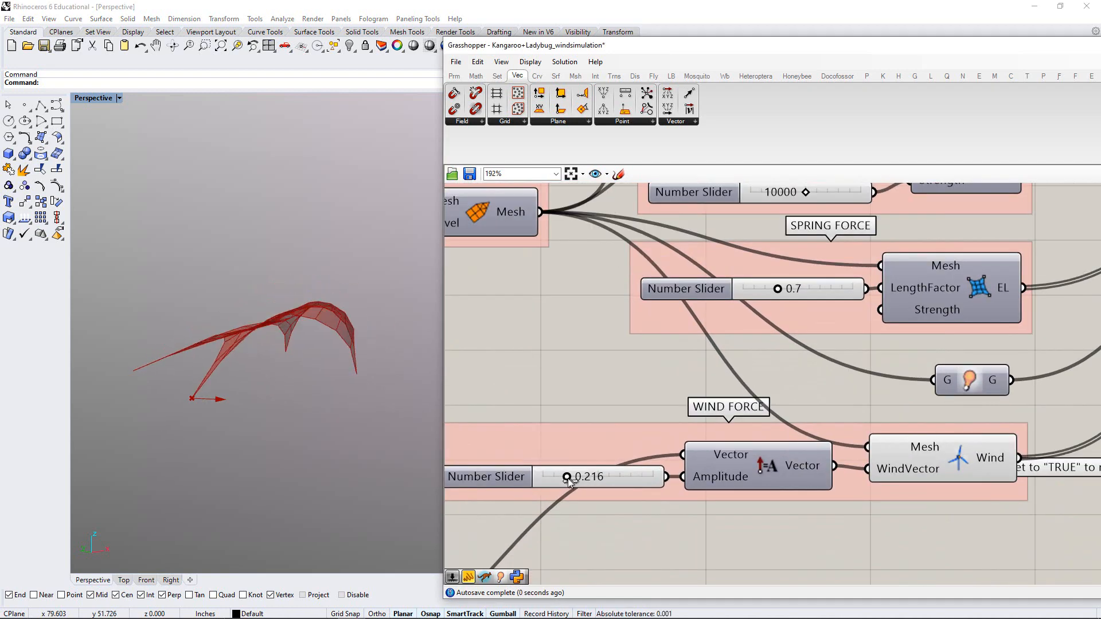
scroll(569, 481, "up", 3)
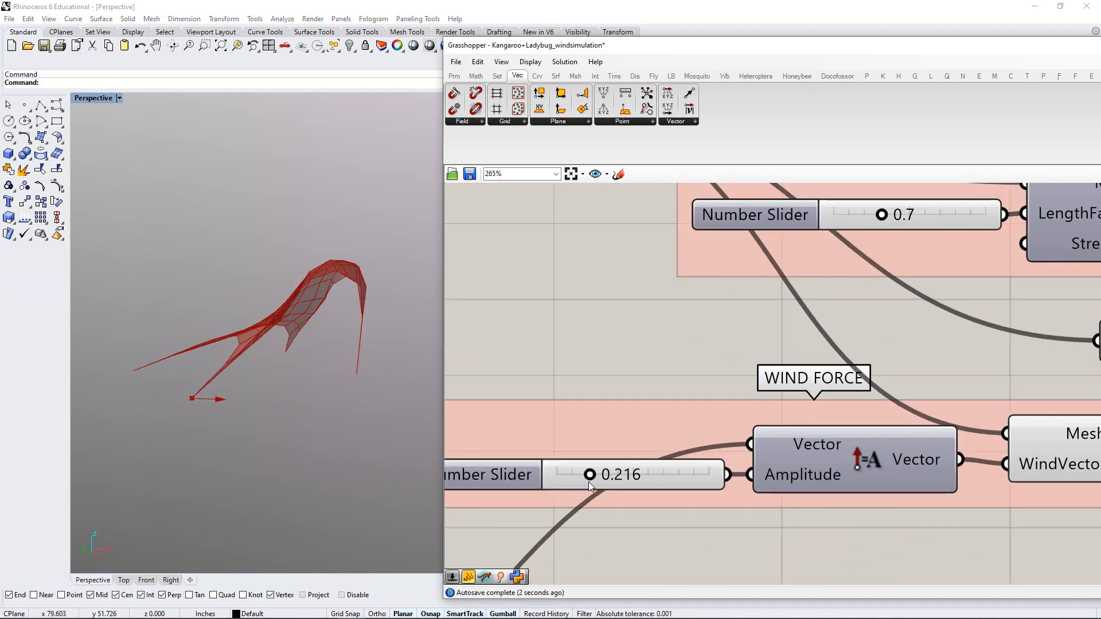
left_click(593, 477)
left_click_drag(593, 477, 572, 478)
right_click_drag(361, 389, 350, 423)
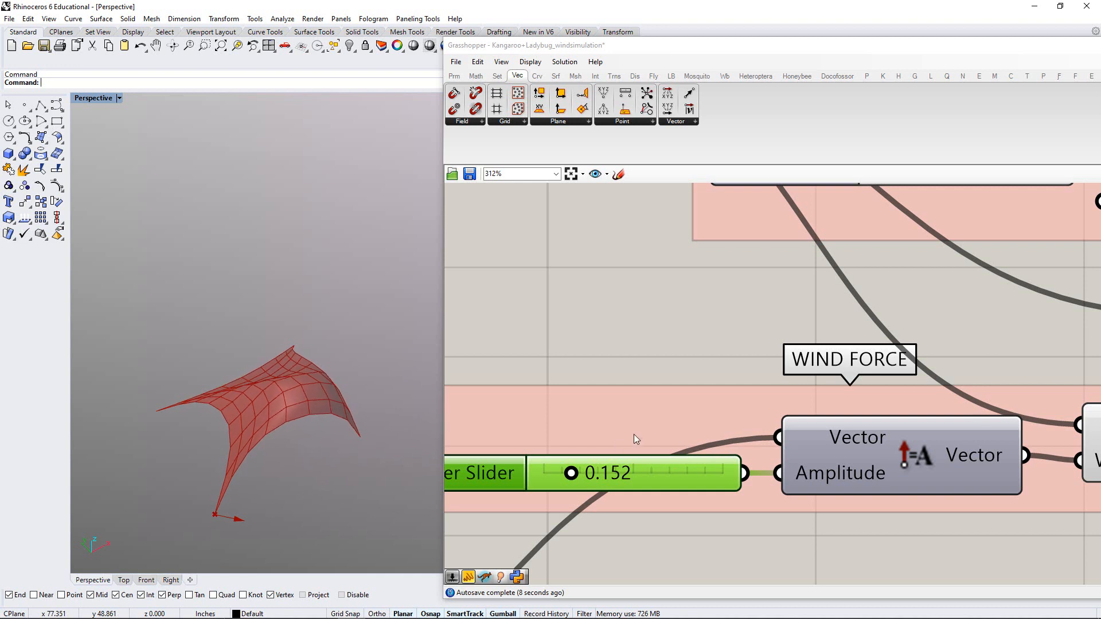
Enter an exact value of 0.100 for the WIND FORCE amplitude slider
double_click(627, 471)
left_click(652, 479)
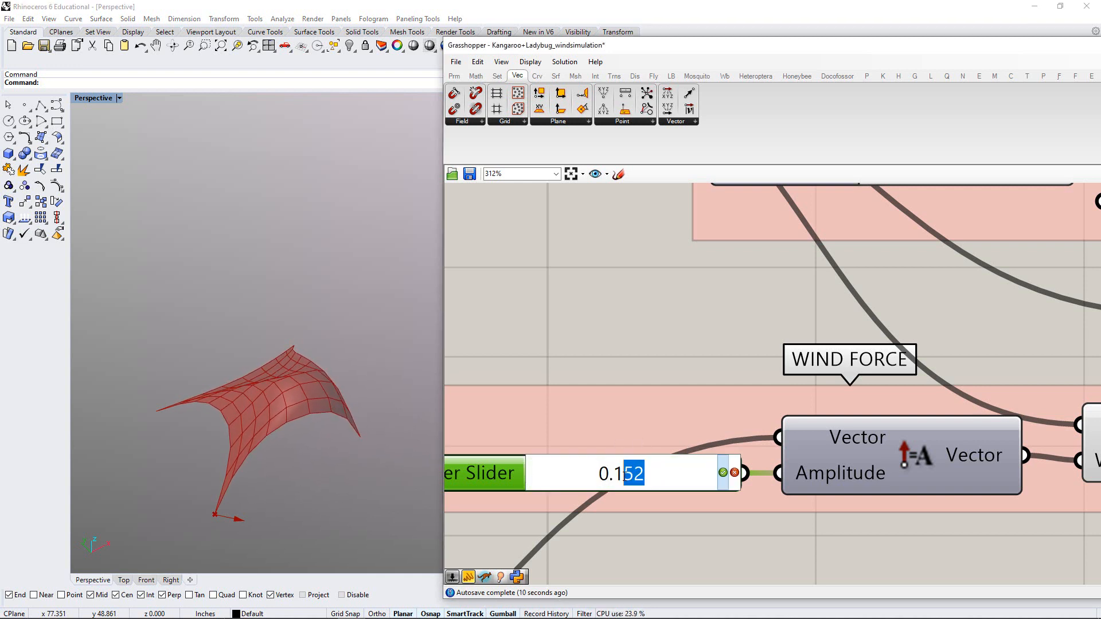
left_click(722, 473)
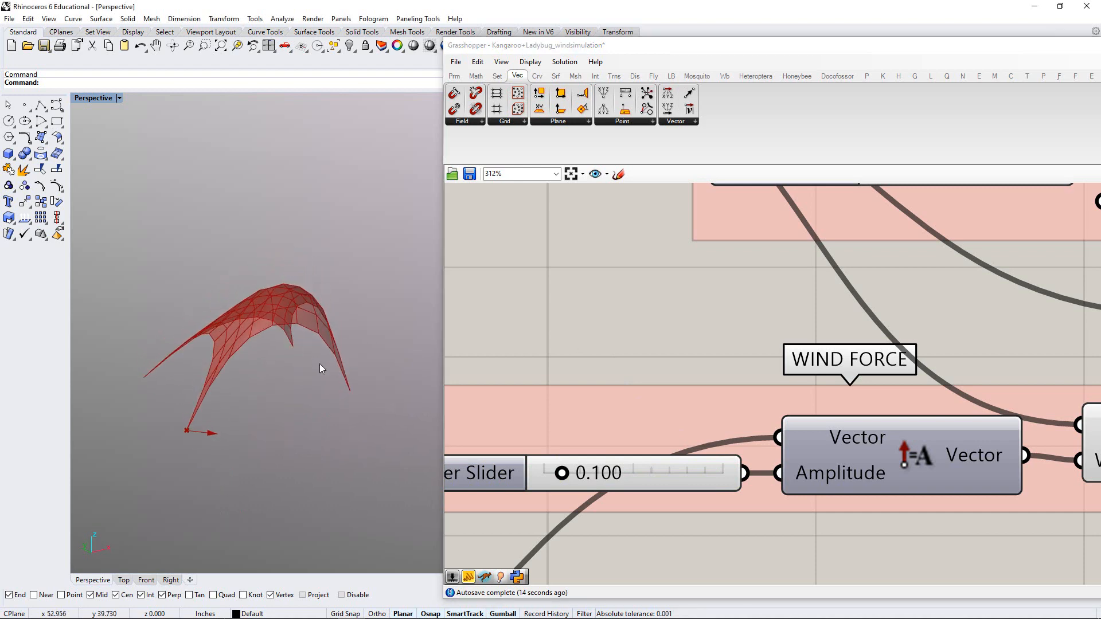
Raise the Unary force's Weighting slider to 1.00 and check the mesh in the Perspective viewport
scroll(545, 361, "down", 3)
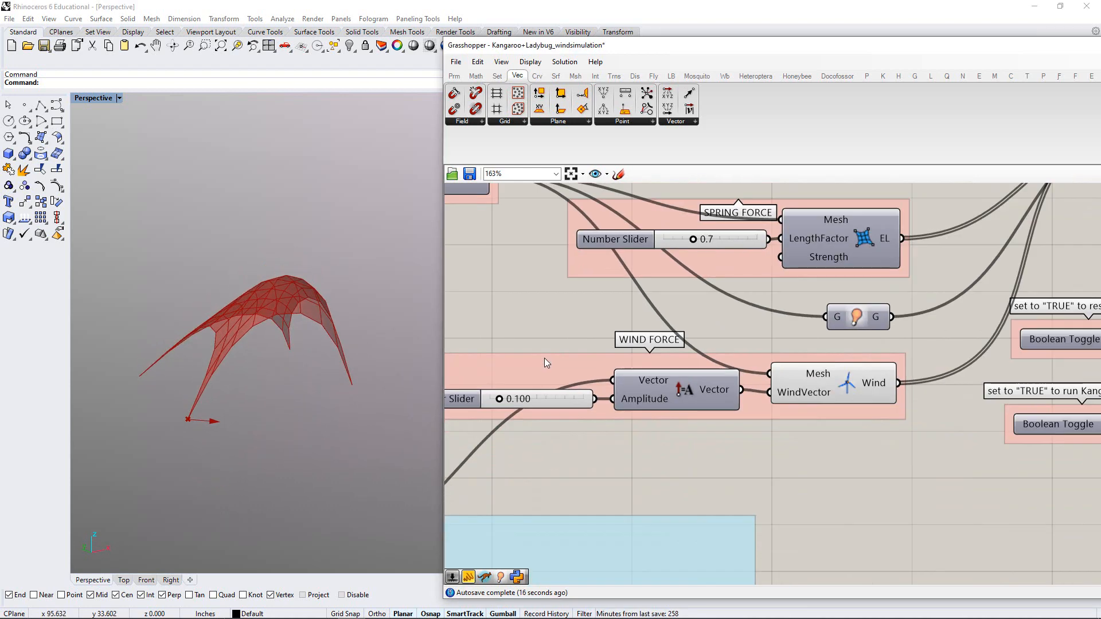
scroll(548, 361, "down", 1)
scroll(655, 405, "down", 2)
right_click_drag(647, 334, 655, 412)
scroll(655, 412, "up", 1)
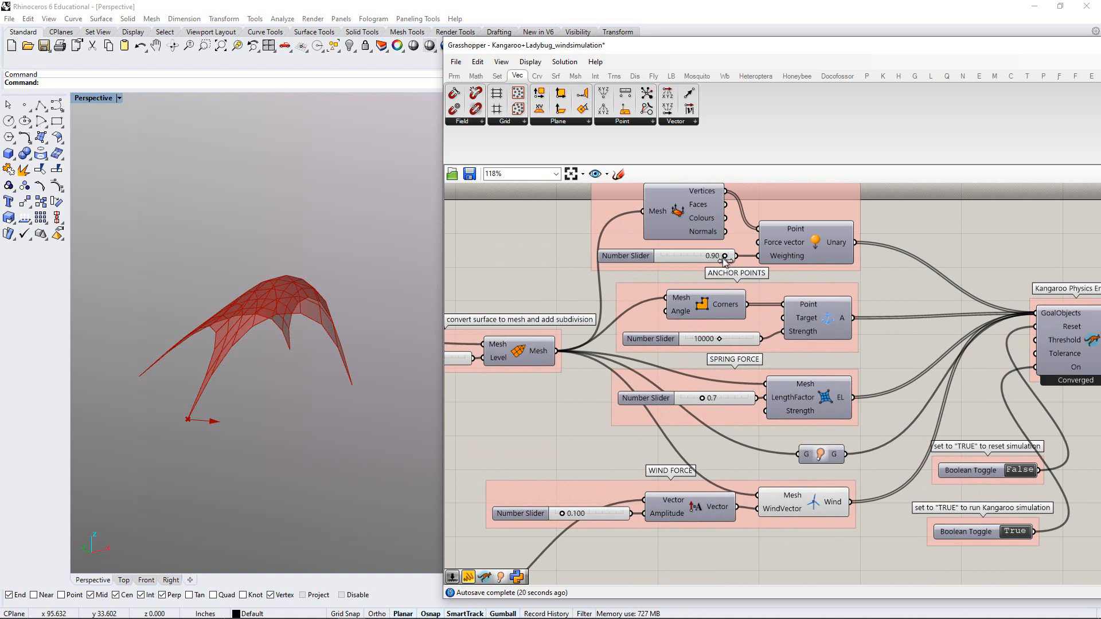
left_click_drag(725, 258, 737, 260)
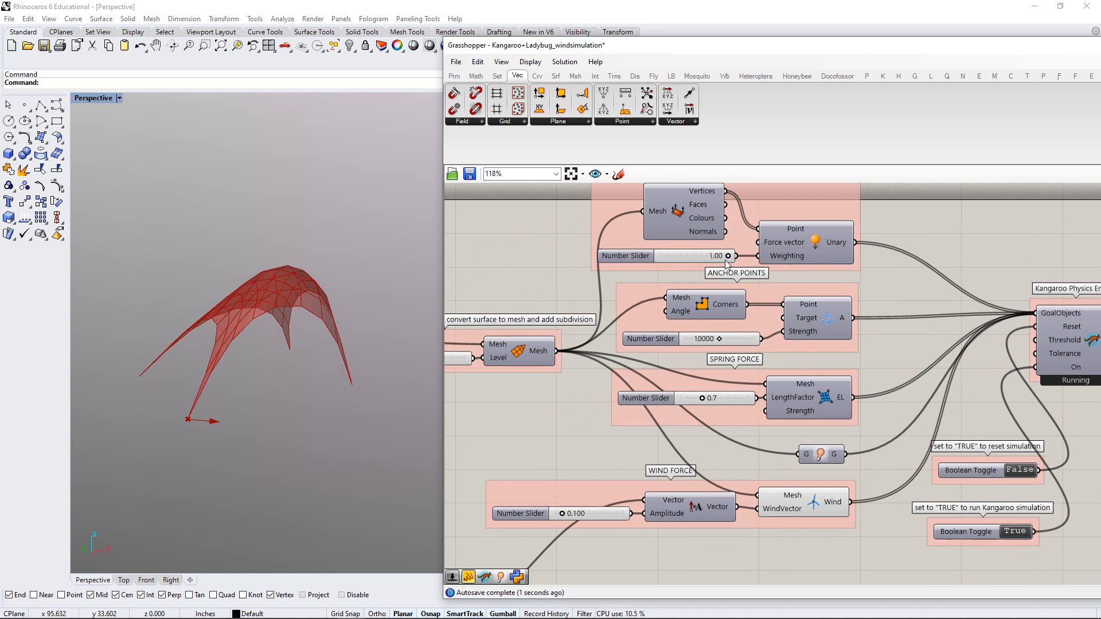
mouse_move(307, 339)
right_mouse_down()
mouse_move(307, 310)
mouse_move(310, 340)
right_mouse_up()
scroll(318, 337, "down", 5)
scroll(280, 339, "up", 5)
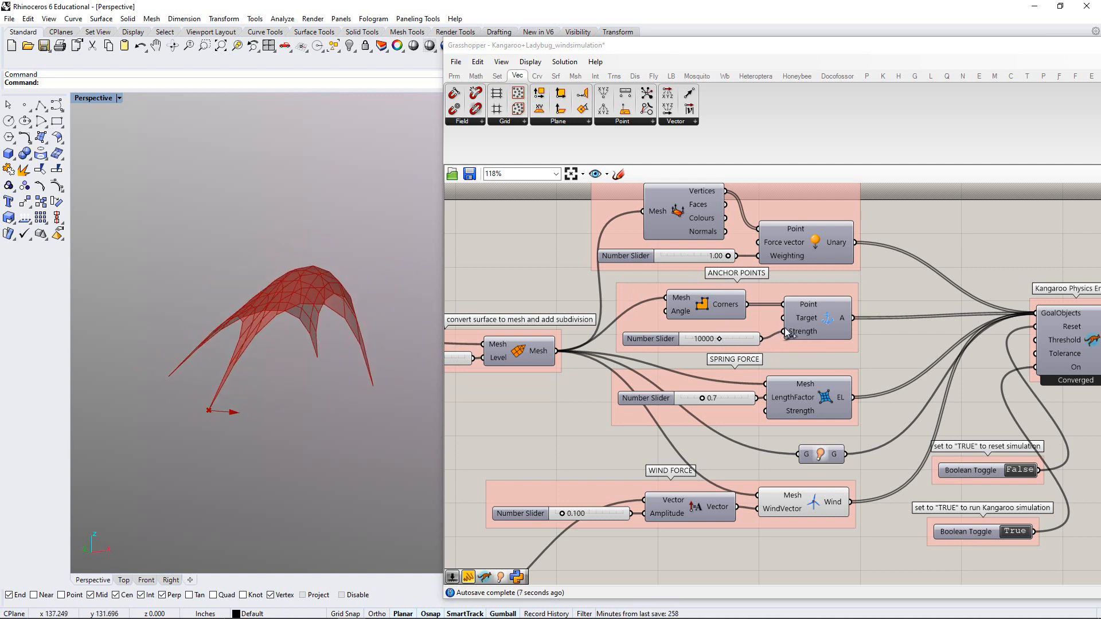
Try different SPRING FORCE LengthFactor values, set the slider to exactly 0.8, and inspect the mesh
scroll(707, 402, "up", 2)
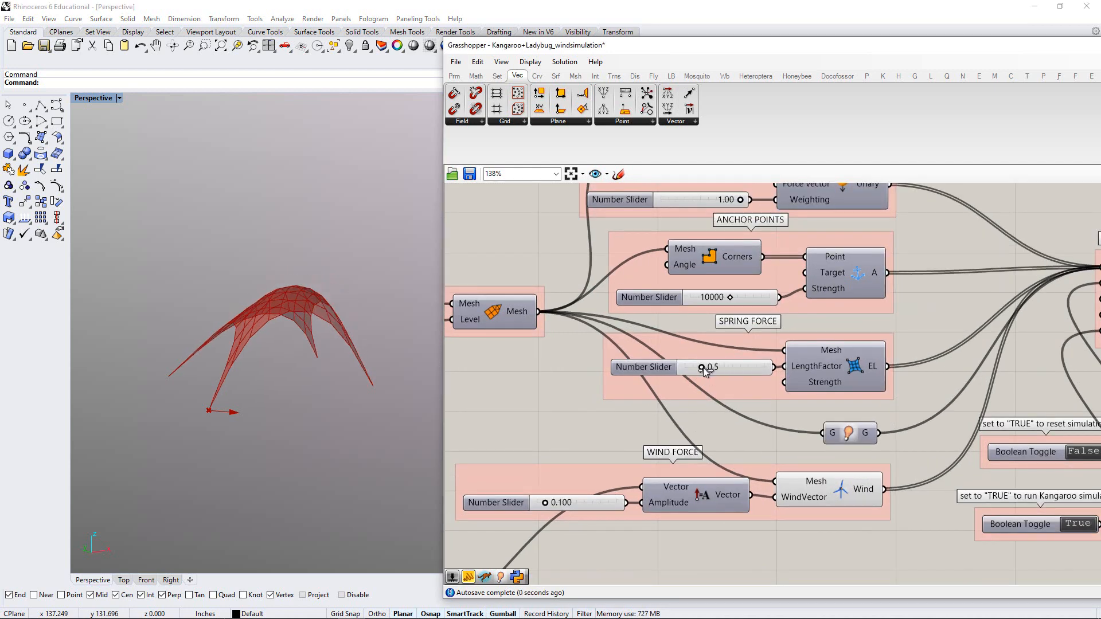
mouse_move(726, 376)
left_mouse_down()
mouse_move(736, 374)
mouse_move(722, 376)
left_mouse_up()
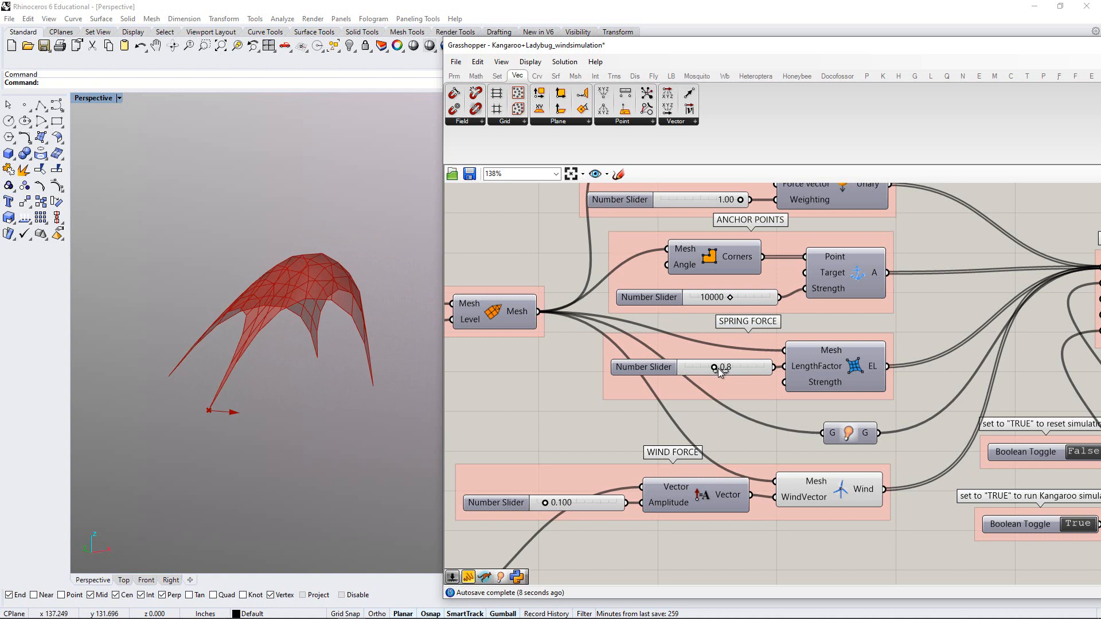
double_click(738, 370)
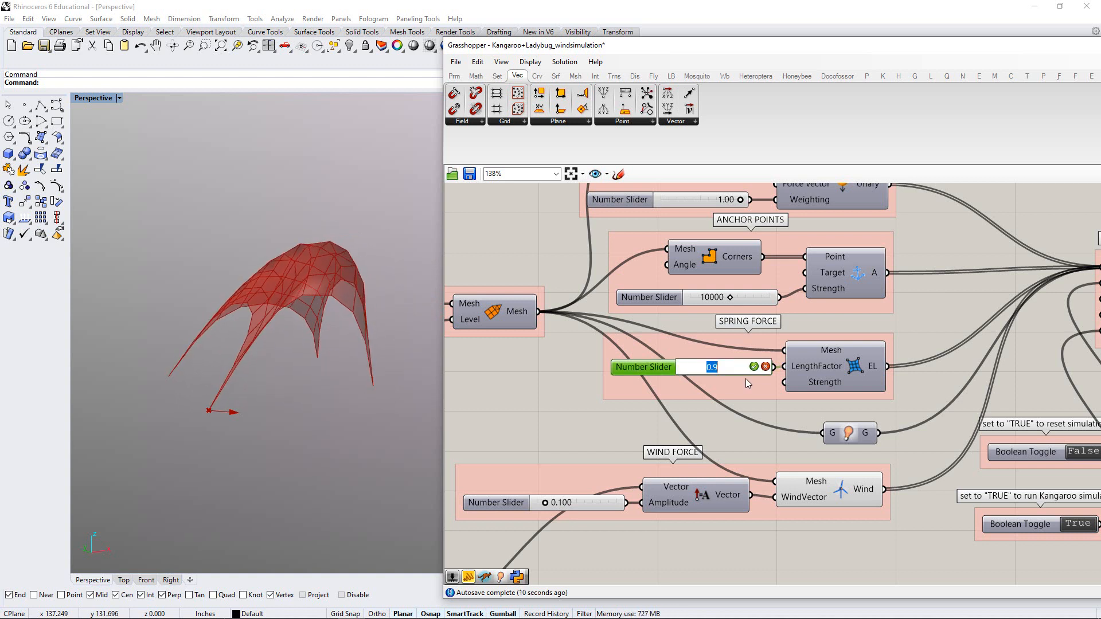
type(".8")
key("Return")
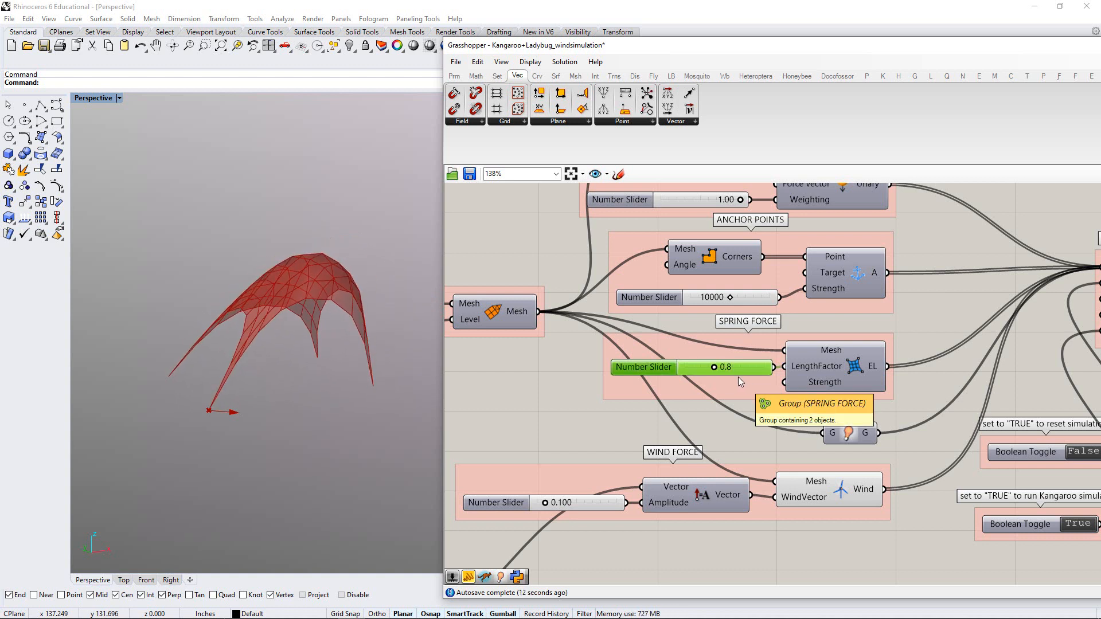
right_click_drag(414, 381, 389, 323)
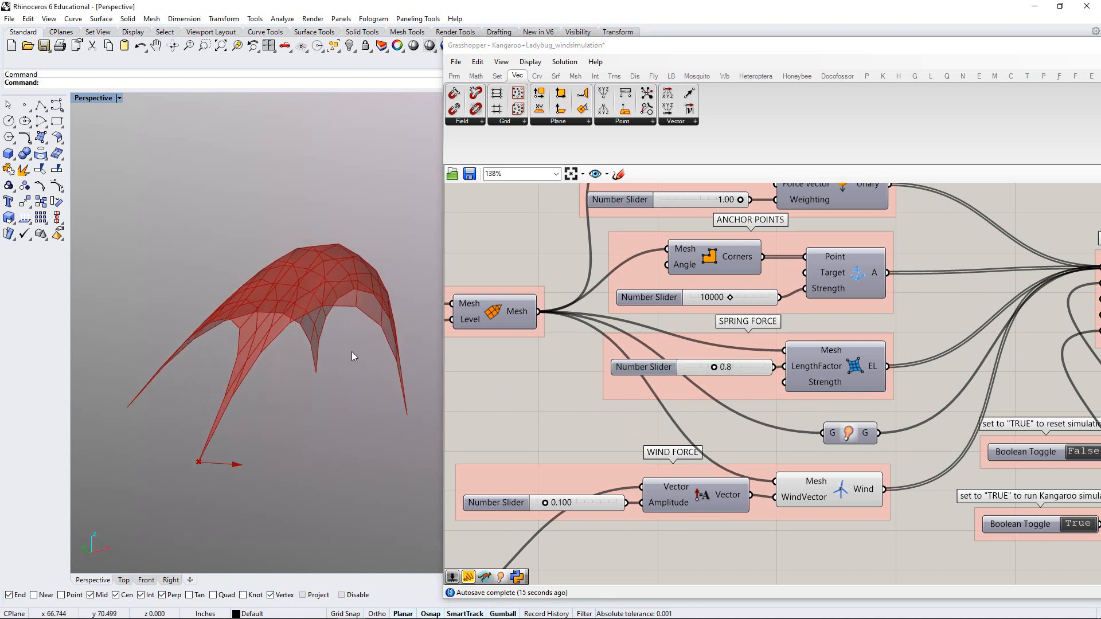
Review the WIND FORCE group and the Ladybug weather data chain that feeds its wind vector, and compare them with the mesh
right_click_drag(662, 427, 662, 395)
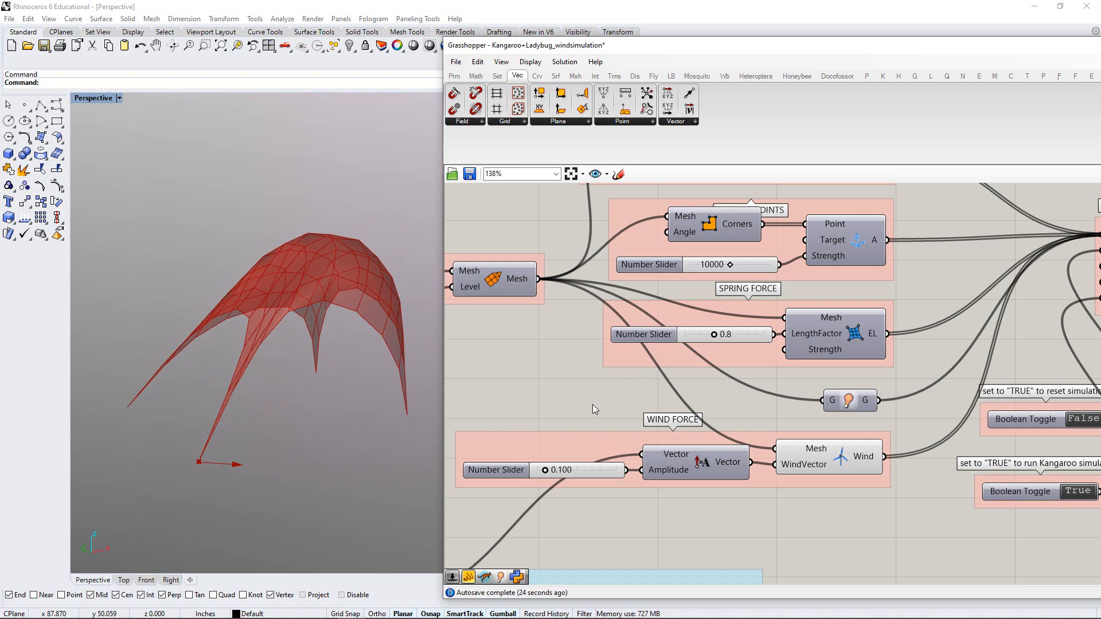
right_click_drag(623, 400, 627, 331)
left_click_drag(574, 385, 573, 386)
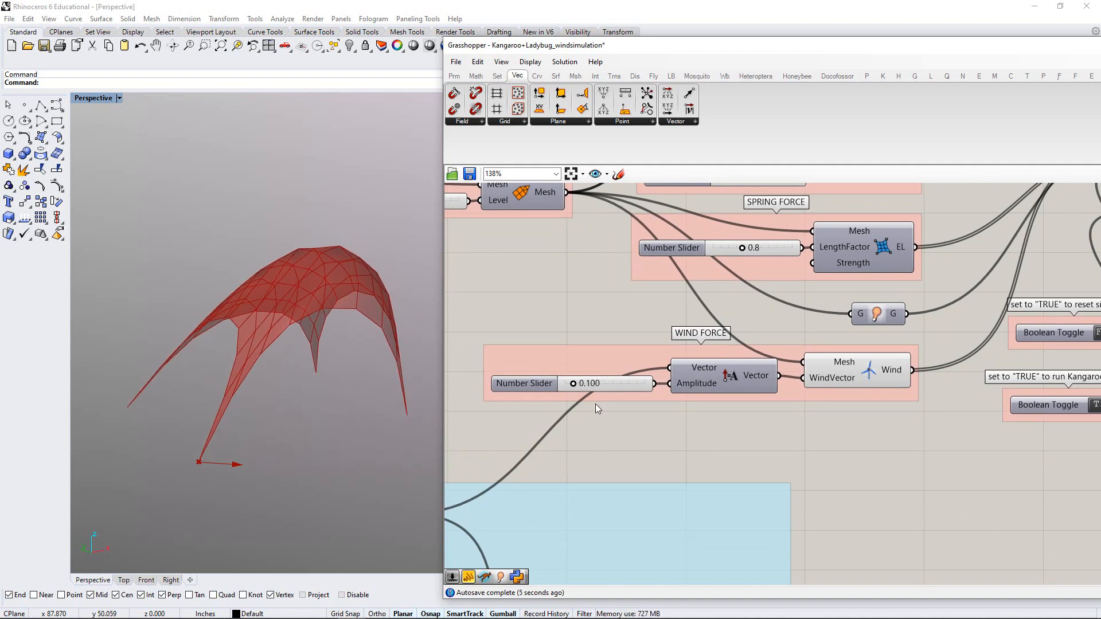
right_click_drag(615, 387, 728, 287)
scroll(729, 287, "down", 3)
right_click_drag(495, 399, 717, 372)
right_click_drag(551, 373, 698, 354)
scroll(612, 394, "up", 3)
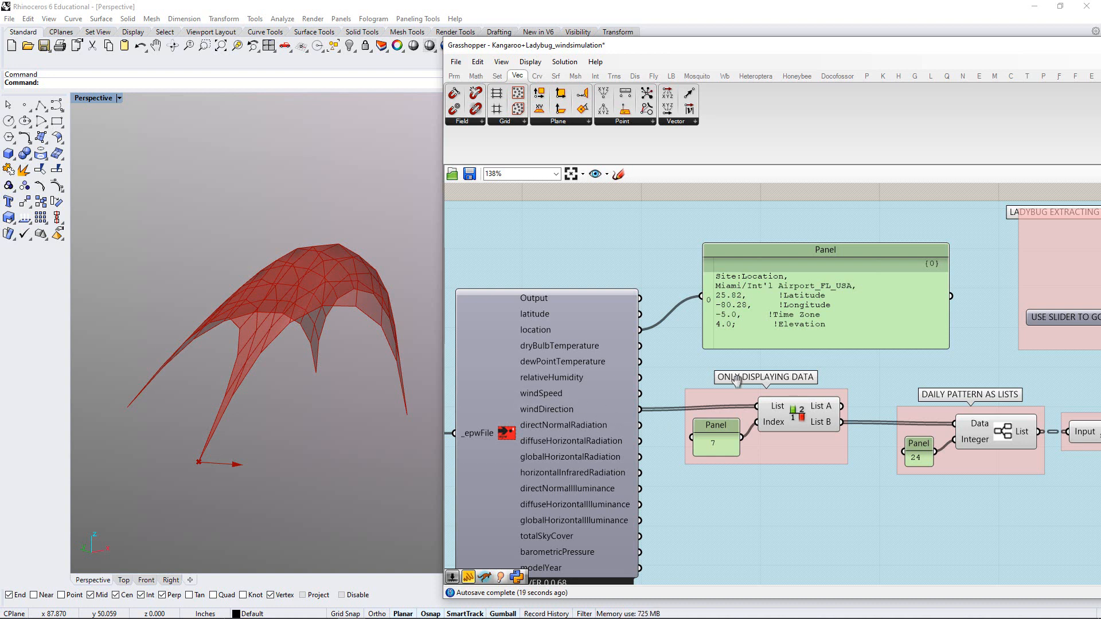
right_click_drag(737, 381, 575, 401)
scroll(591, 403, "down", 3)
right_click_drag(764, 351, 559, 405)
right_click_drag(720, 322, 553, 361)
right_click_drag(755, 321, 622, 352)
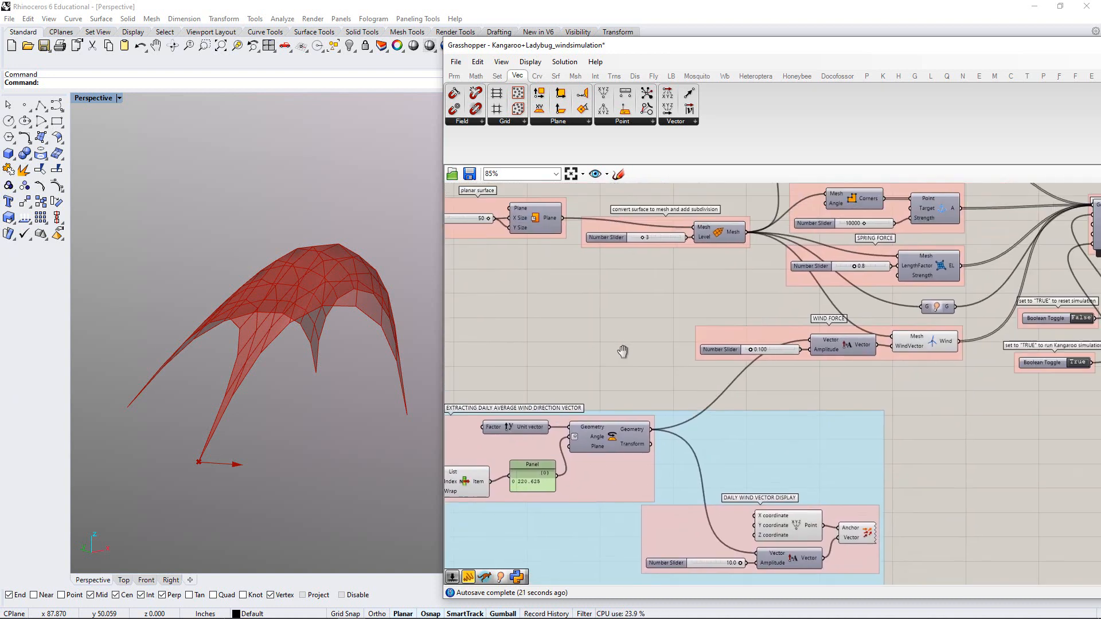
scroll(622, 351, "up", 4)
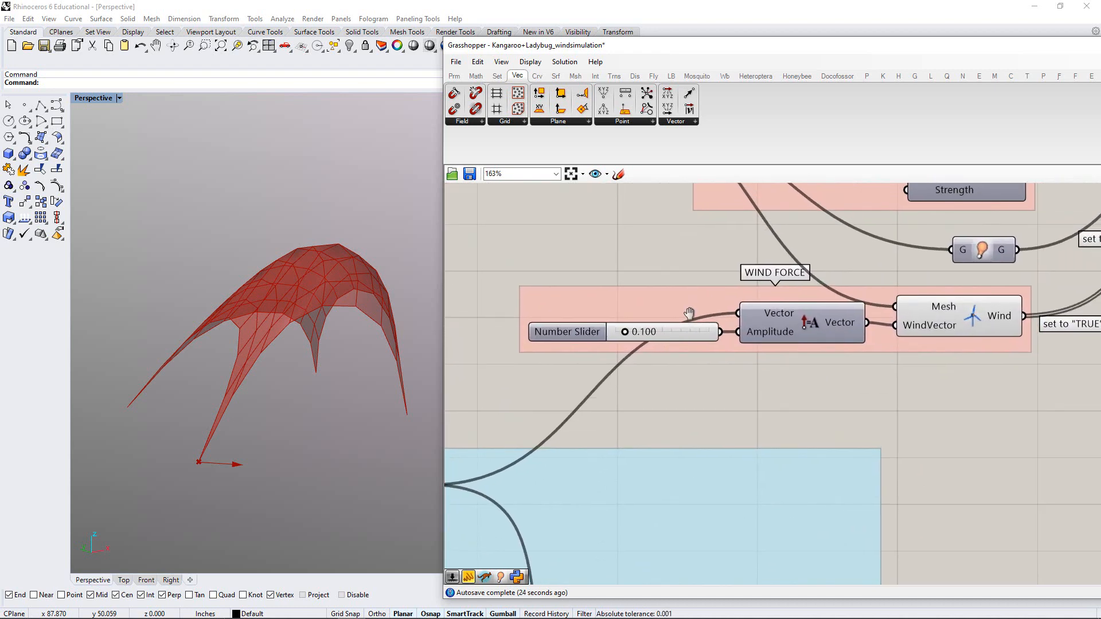
right_click_drag(689, 313, 689, 331)
right_click_drag(390, 274, 373, 356)
scroll(648, 351, "down", 4)
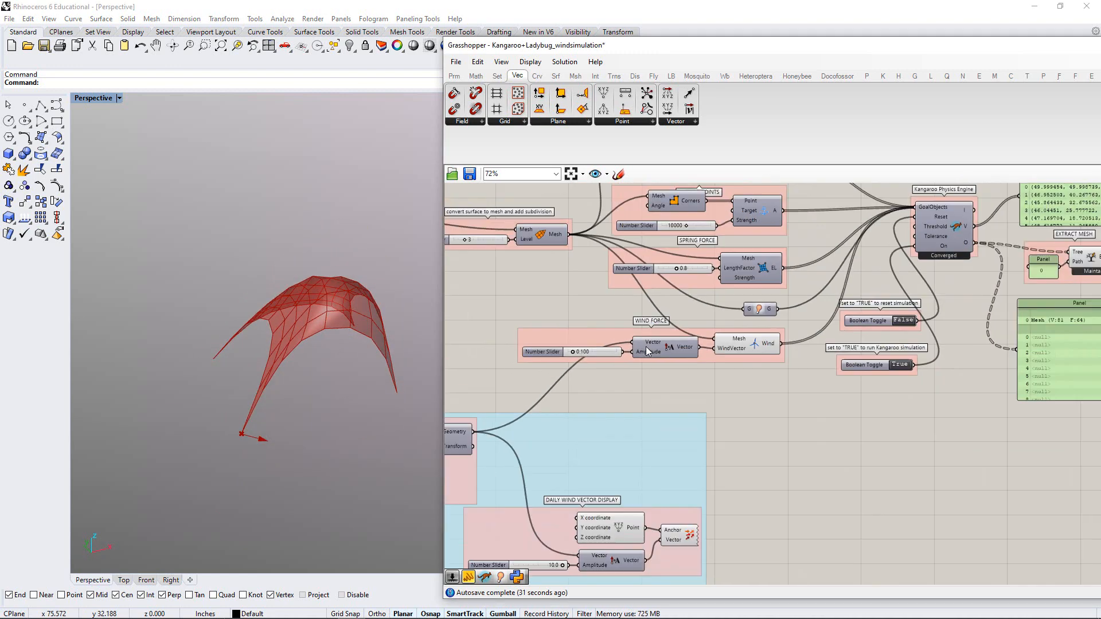
Test the mesh with the wind vector of index 54, and set the slider for going through daily vectors to 72
right_click_drag(696, 356, 830, 294)
right_click_drag(732, 404, 744, 367)
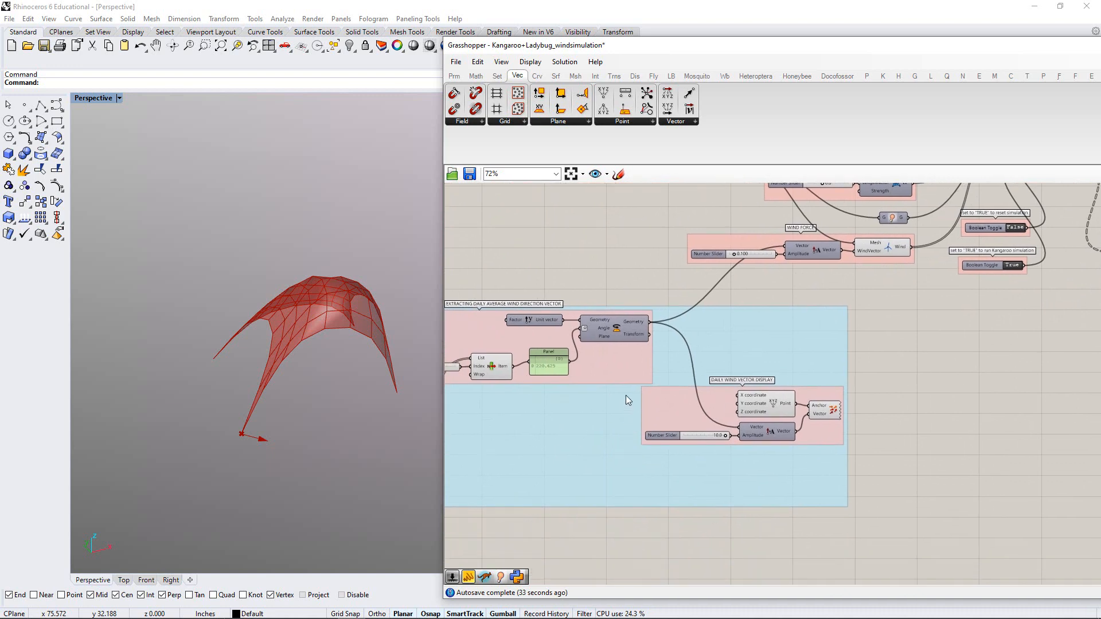
right_click_drag(626, 400, 806, 397)
scroll(568, 378, "up", 3)
right_click_drag(528, 375, 627, 402)
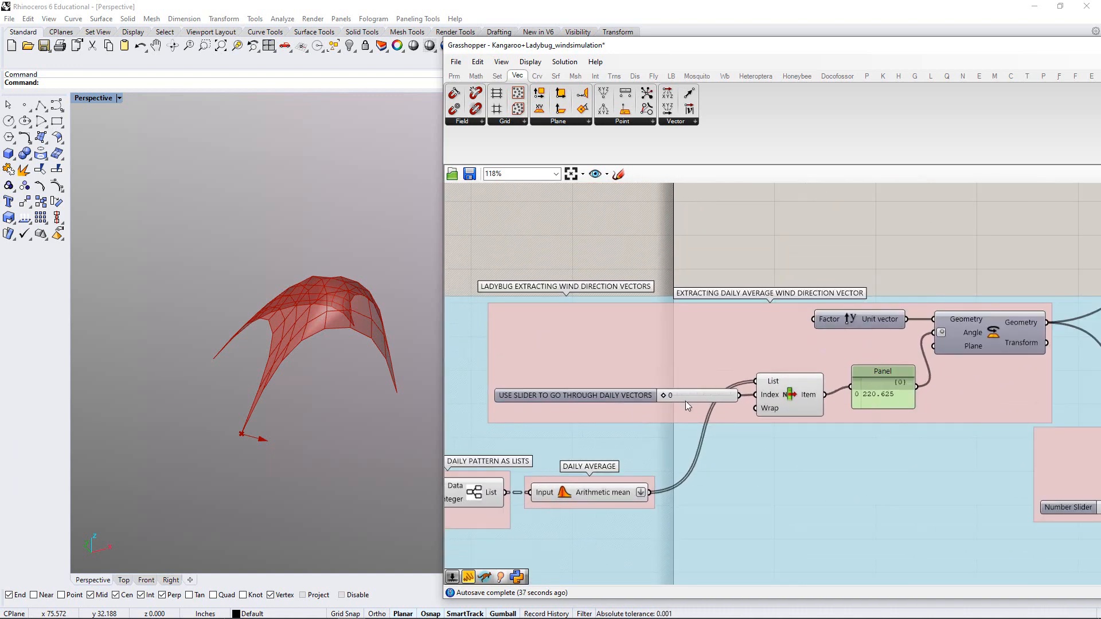
left_click_drag(663, 395, 674, 398)
scroll(256, 413, "up", 3)
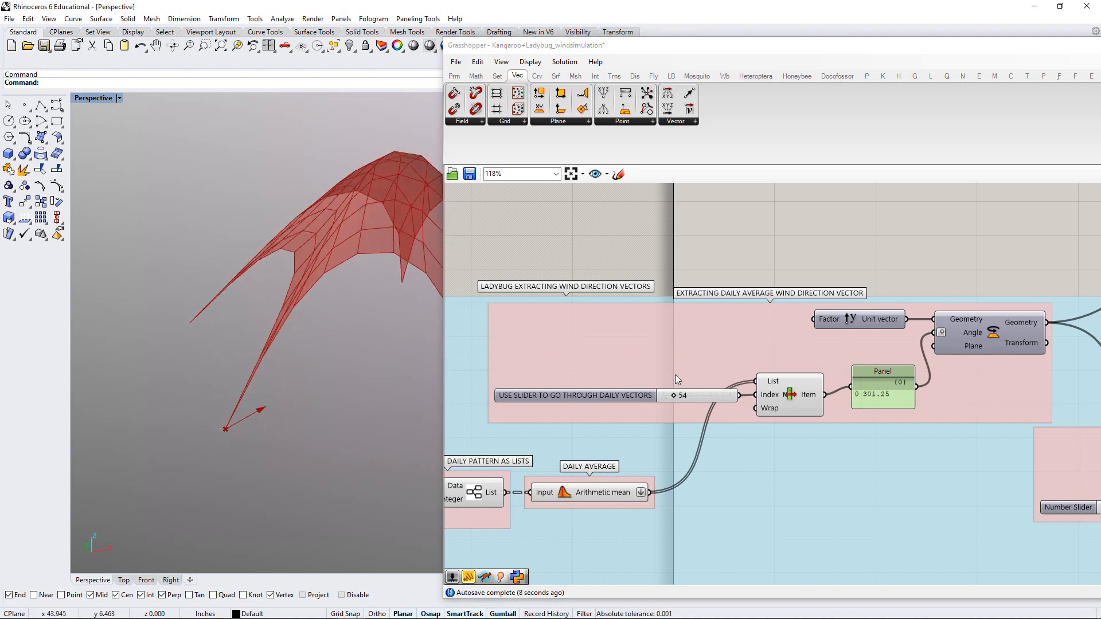
mouse_move(676, 396)
left_mouse_down()
mouse_move(721, 399)
mouse_move(678, 400)
left_mouse_up()
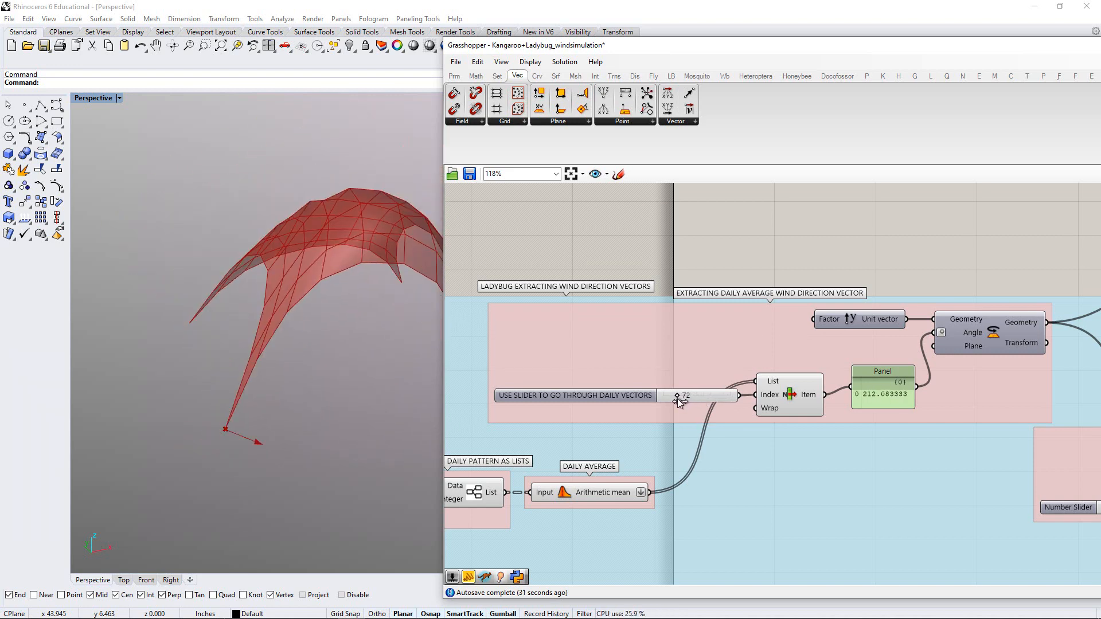
Set the slider for going through daily vectors to 108 and trace the wind data from the weather file outputs to the force groups
scroll(686, 399, "down", 10)
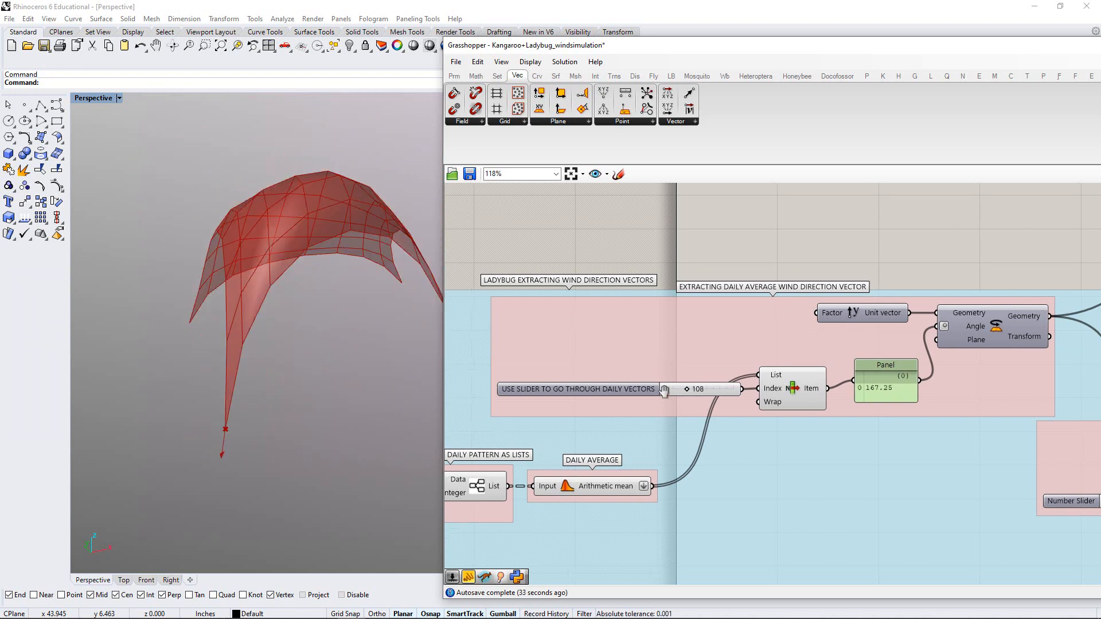
scroll(608, 402, "up", 8)
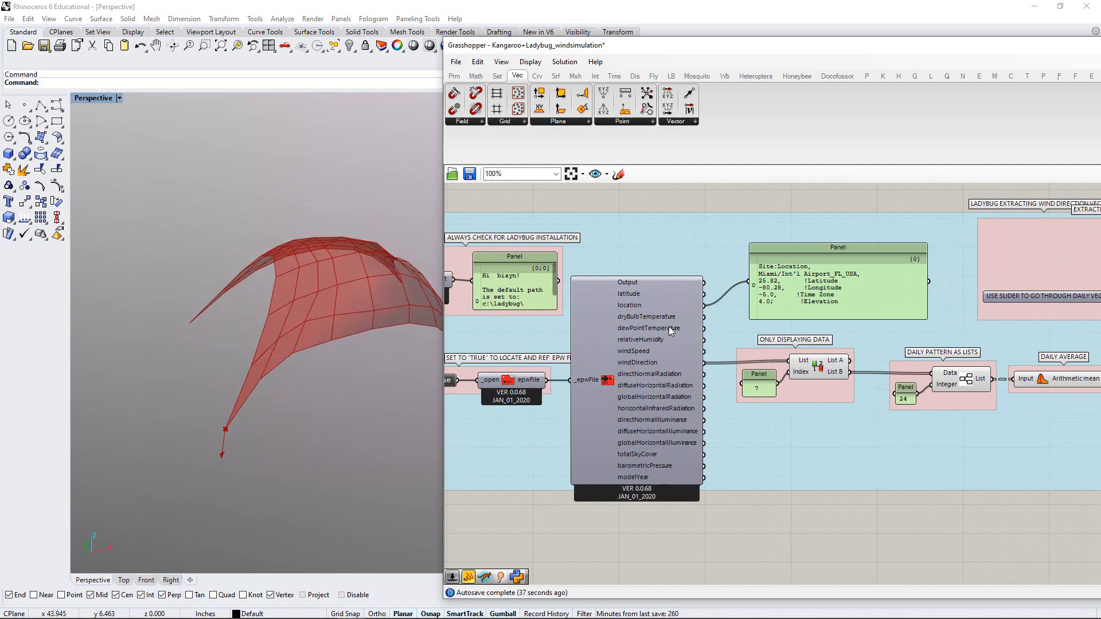
scroll(645, 367, "up", 1)
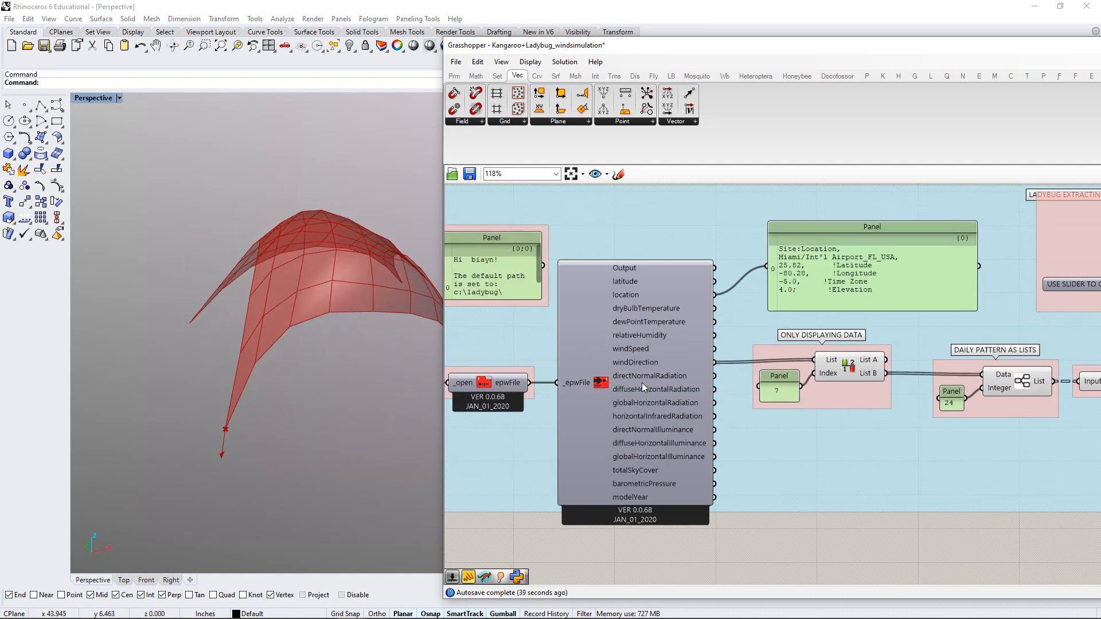
right_click_drag(944, 363, 590, 386)
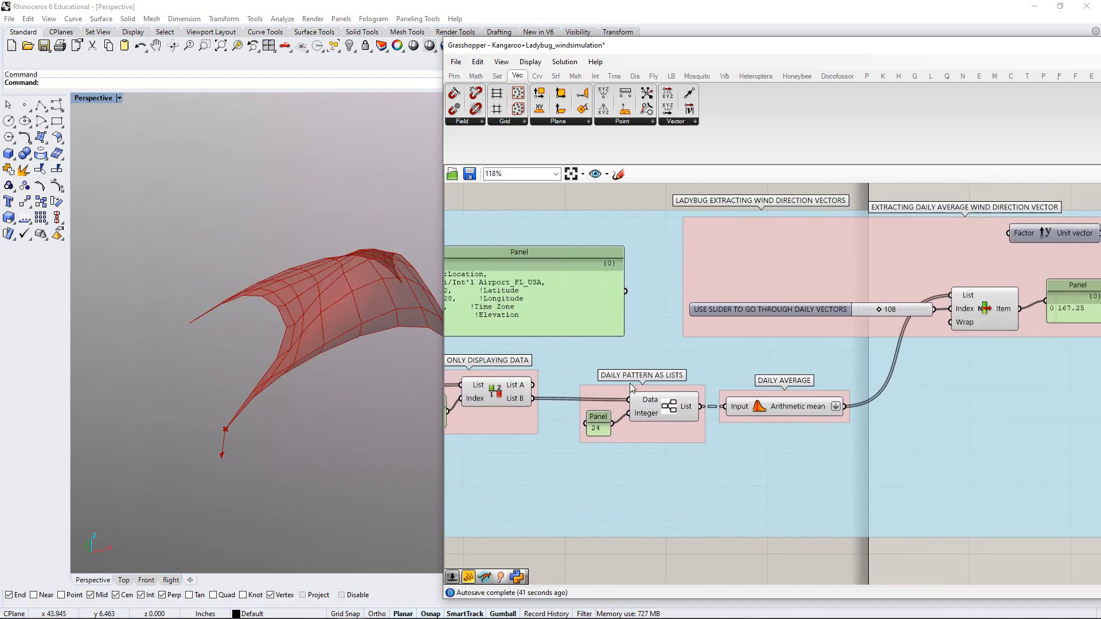
scroll(619, 380, "down", 6)
right_click_drag(736, 384, 614, 459)
right_click_drag(783, 367, 687, 412)
scroll(739, 357, "up", 5)
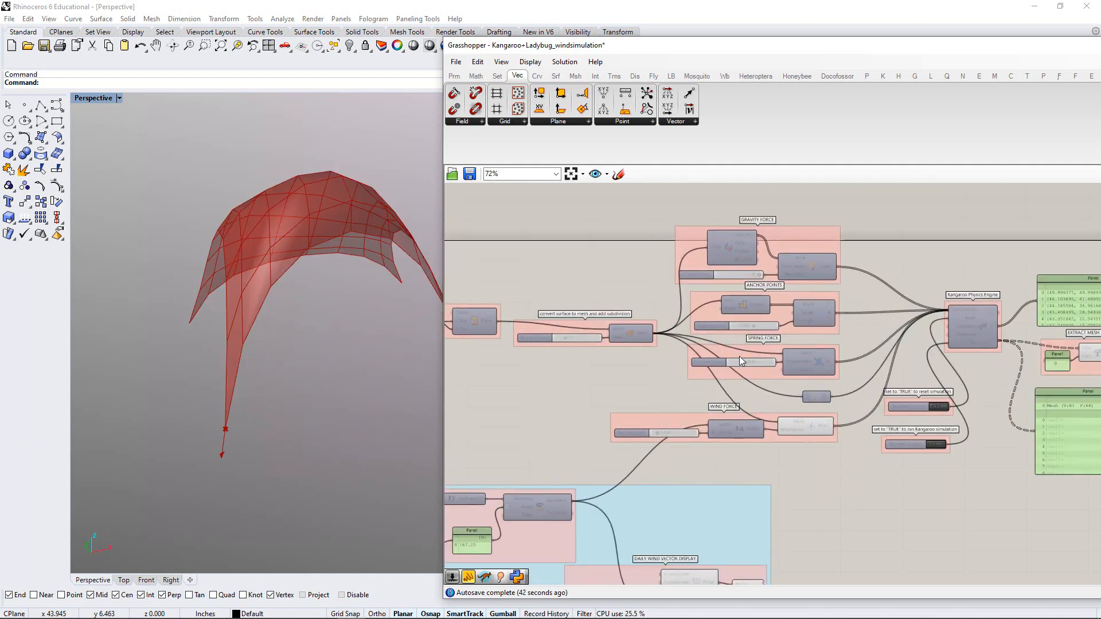
right_click_drag(753, 381, 747, 428)
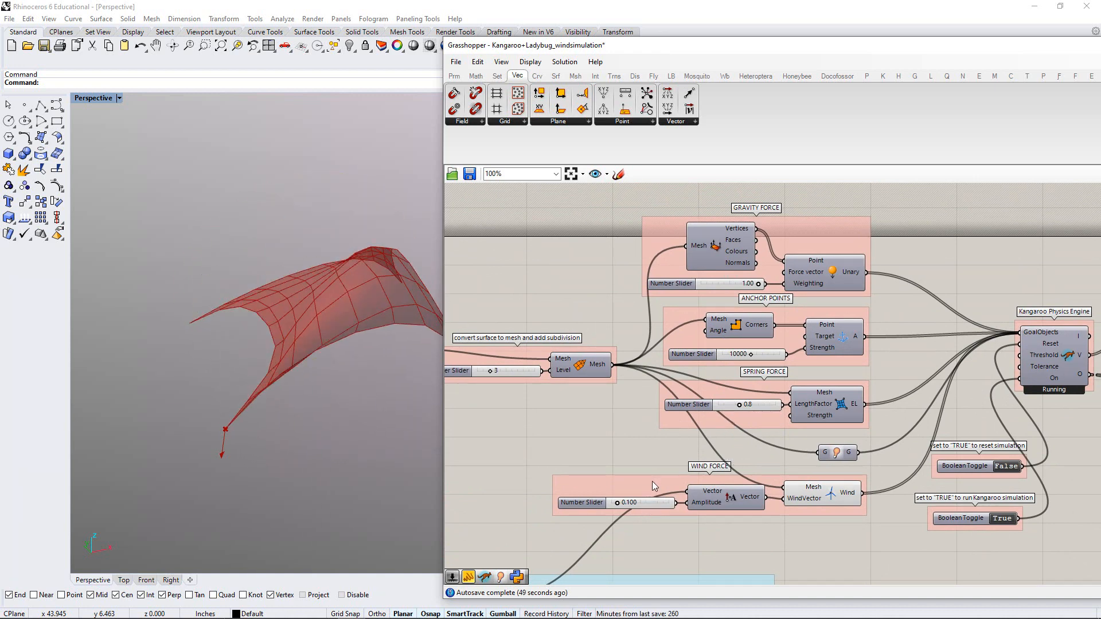
Nudge the WIND FORCE group slightly up so it sits closer to the SPRING FORCE group
left_click_drag(652, 481, 655, 475)
left_click(761, 556)
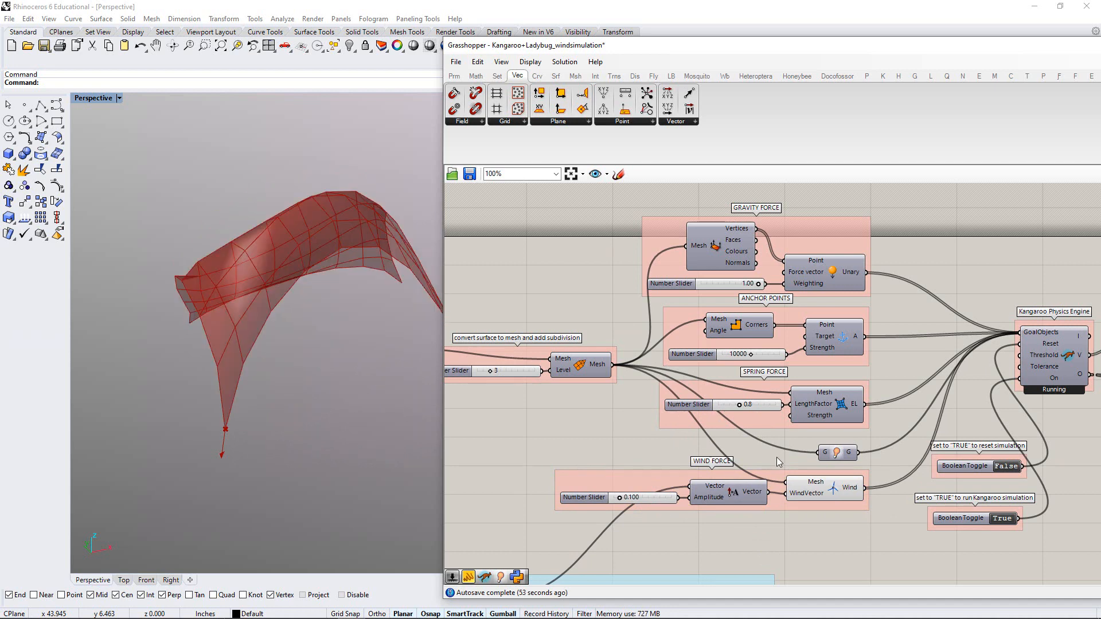
right_click_drag(768, 457, 683, 455)
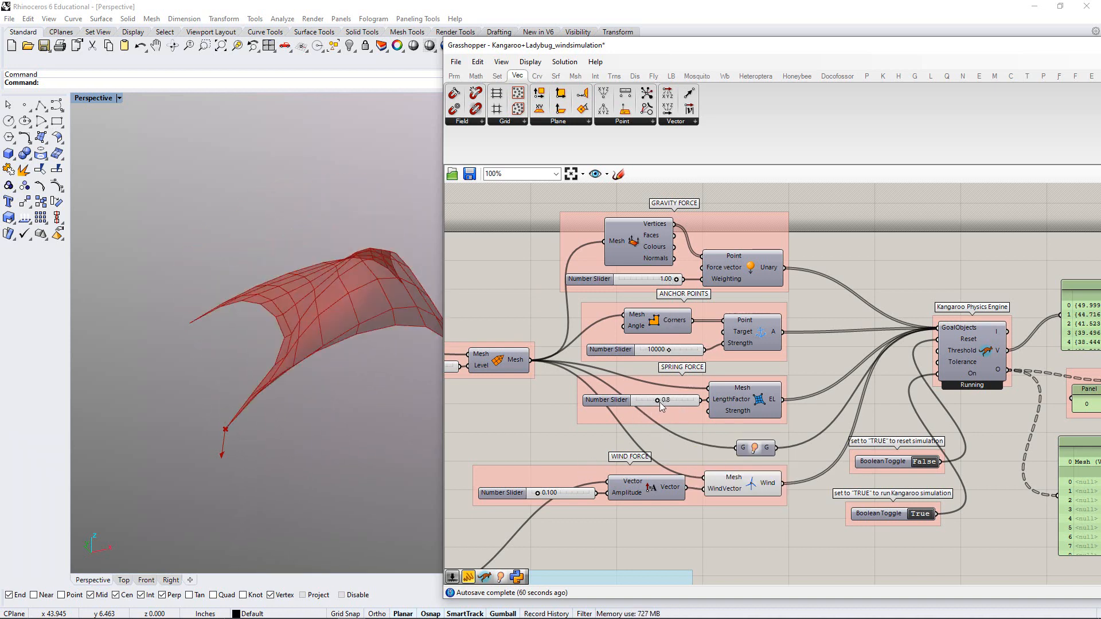
Set the SPRING FORCE LengthFactor slider to 0.7 with the gravity Weighting slider at 1.00, and inspect the mesh in the Perspective viewport
left_click_drag(657, 401, 654, 401)
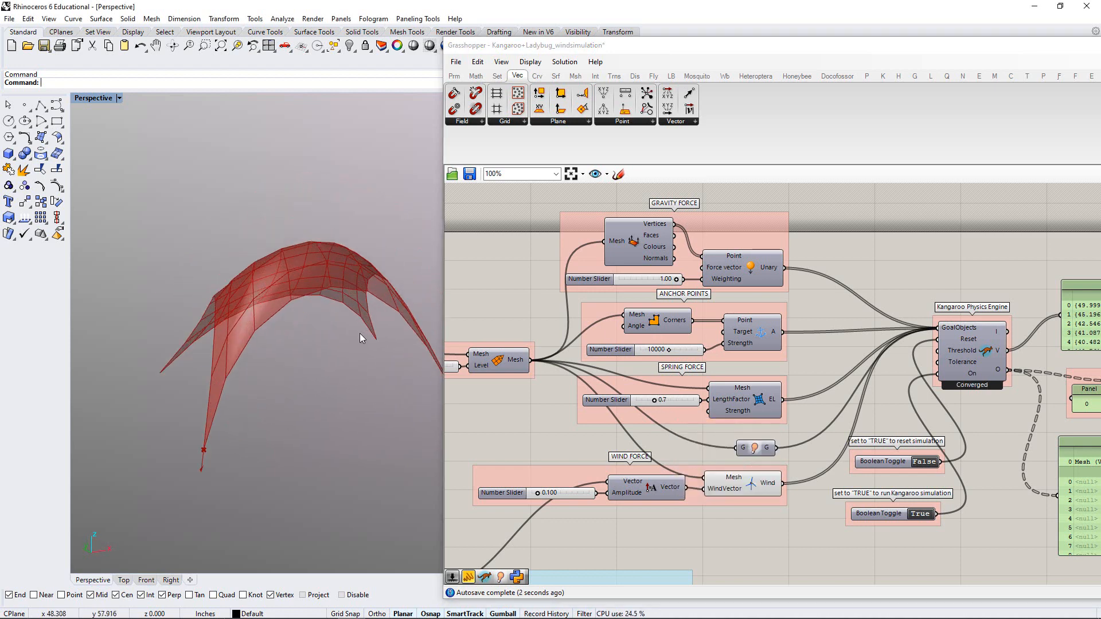
right_click_drag(345, 349, 304, 335)
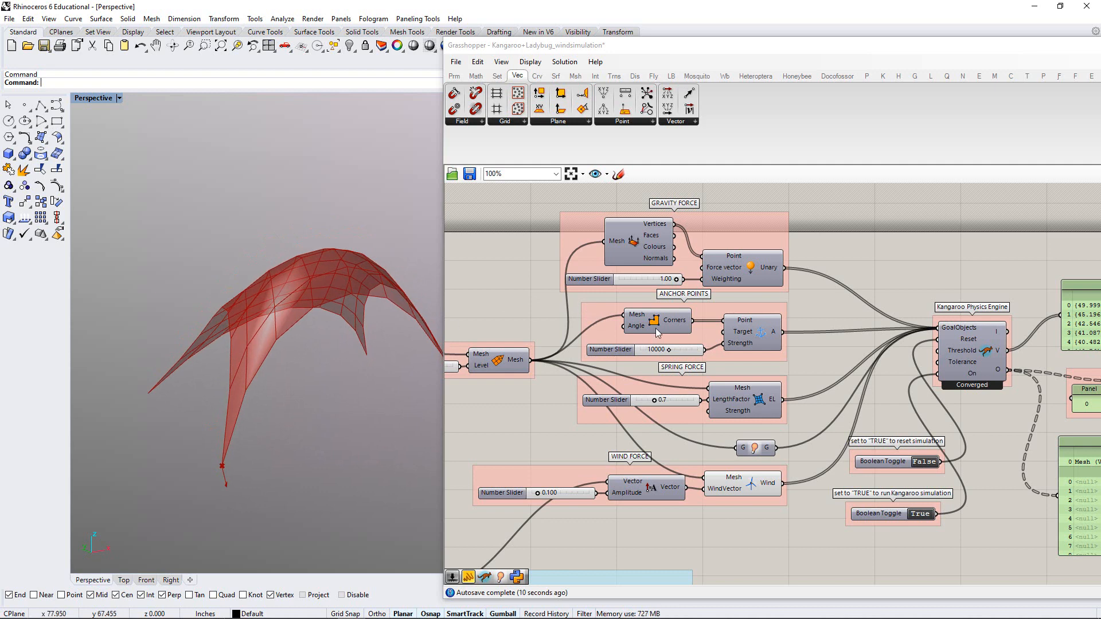
mouse_move(678, 282)
left_mouse_down()
mouse_move(615, 286)
mouse_move(686, 285)
left_mouse_up()
mouse_move(369, 374)
right_mouse_down()
mouse_move(369, 364)
mouse_move(369, 386)
right_mouse_up()
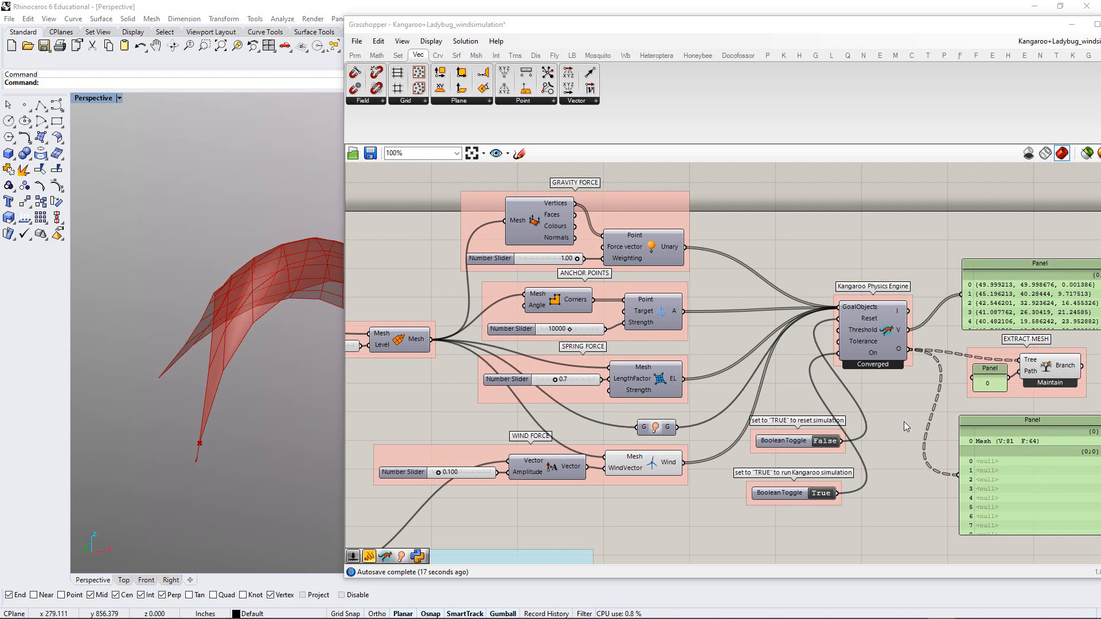
Add a Custom Preview component beside the EXTRACT MESH group and connect the Branch output to its Geometry input
right_click_drag(904, 421, 706, 422)
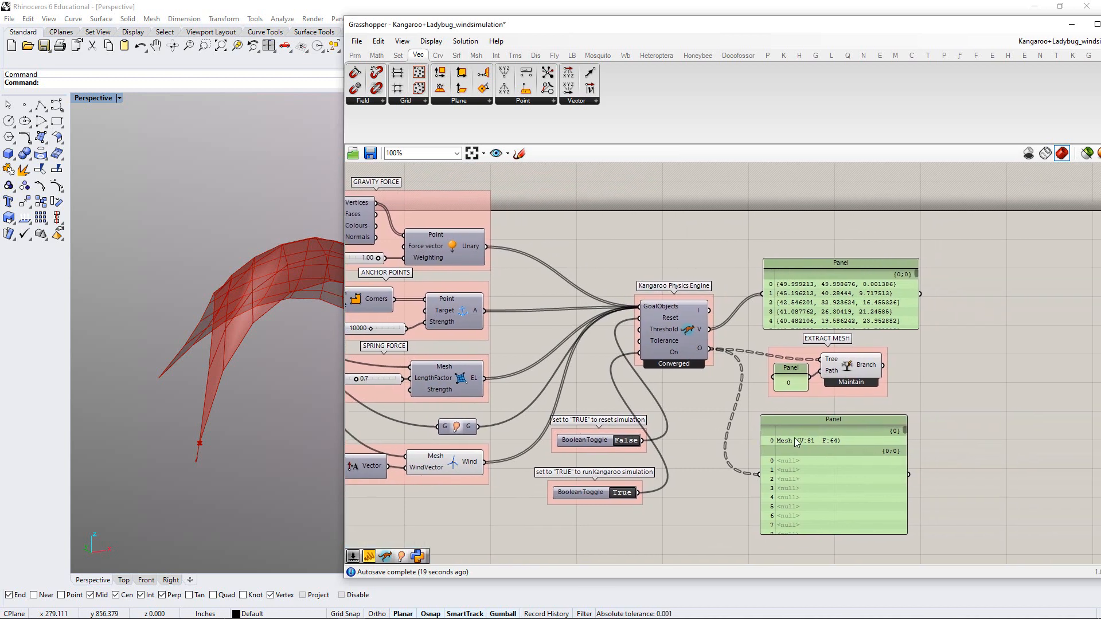
scroll(820, 389, "up", 4)
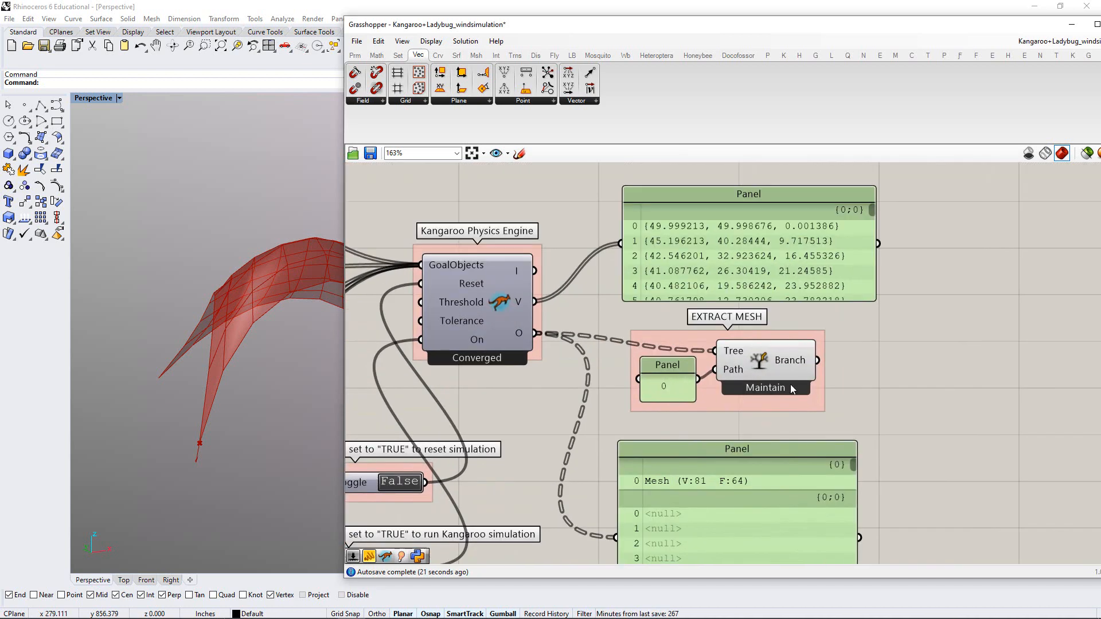
left_click(776, 366)
left_click(917, 370)
left_click(540, 57)
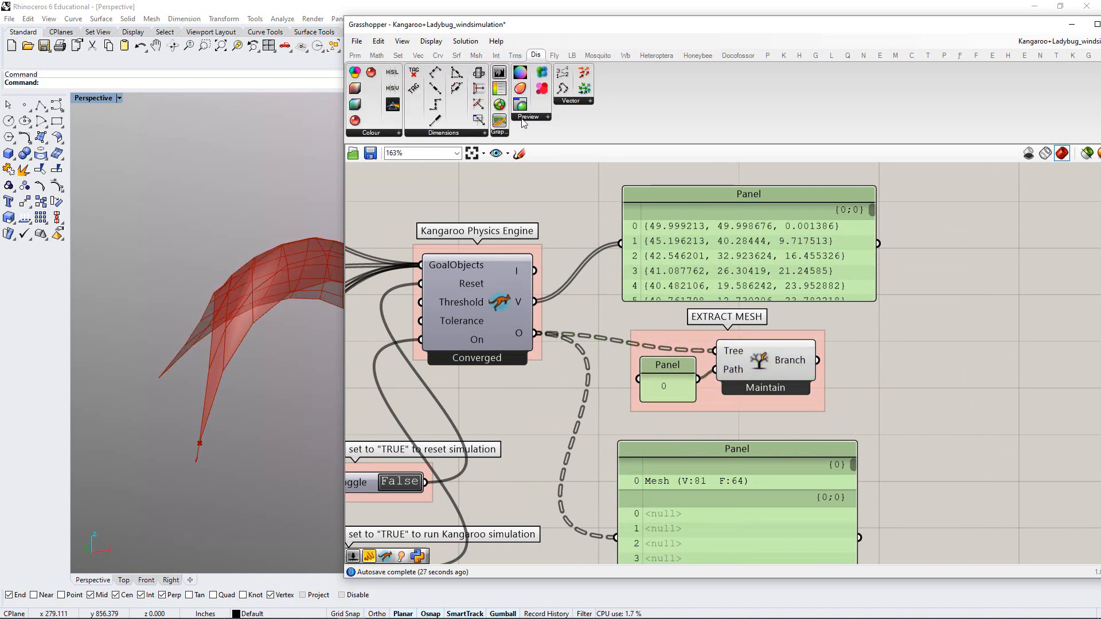
left_click(526, 117)
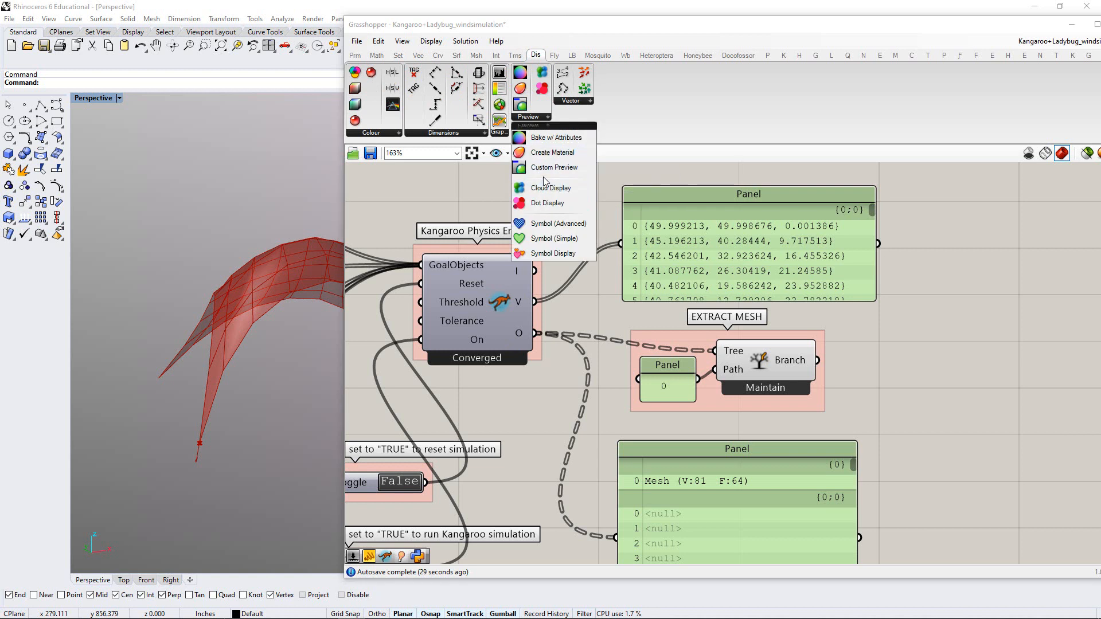
left_click_drag(536, 167, 943, 366)
right_click_drag(893, 410, 725, 385)
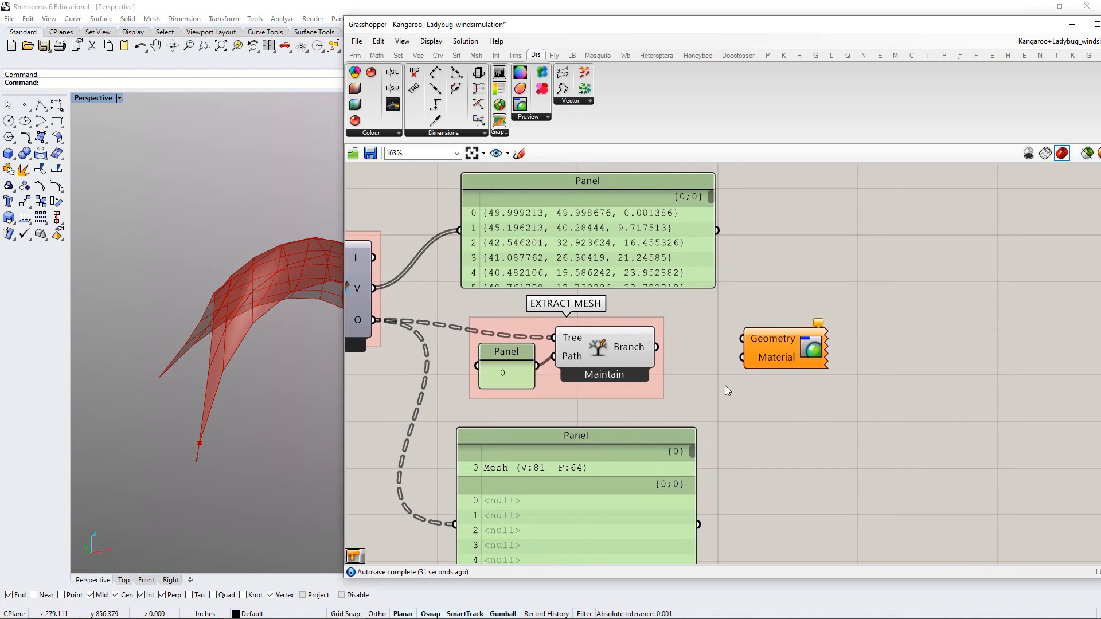
left_click_drag(750, 354, 831, 357)
left_click(746, 454)
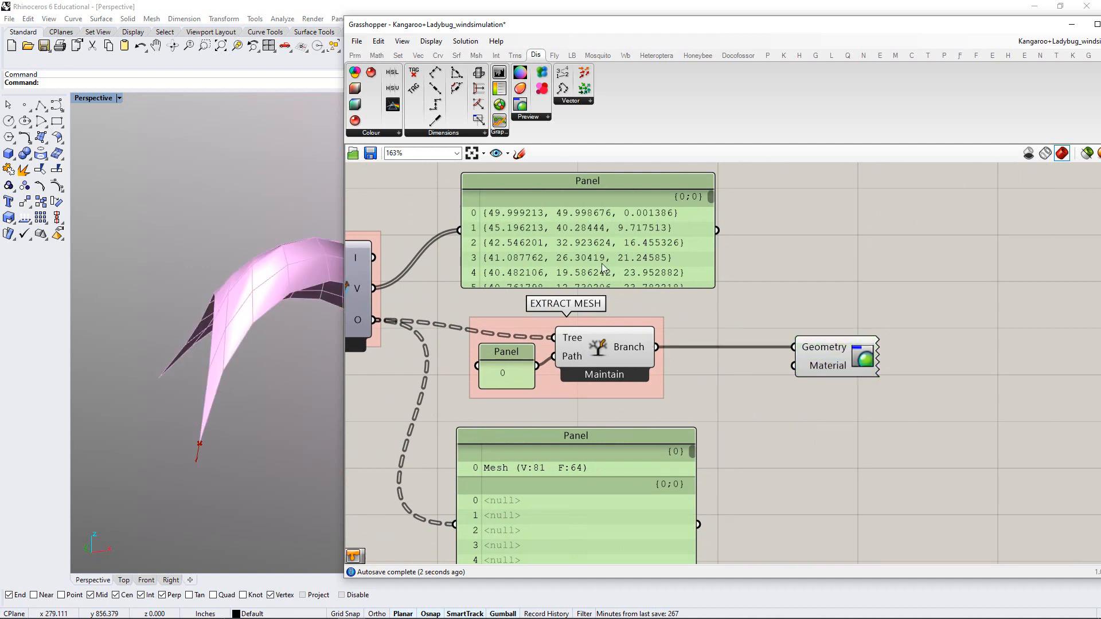
Add a Colour Swatch below the Branch wire and connect it to the Custom Preview's Material input
left_click(355, 58)
left_click(543, 133)
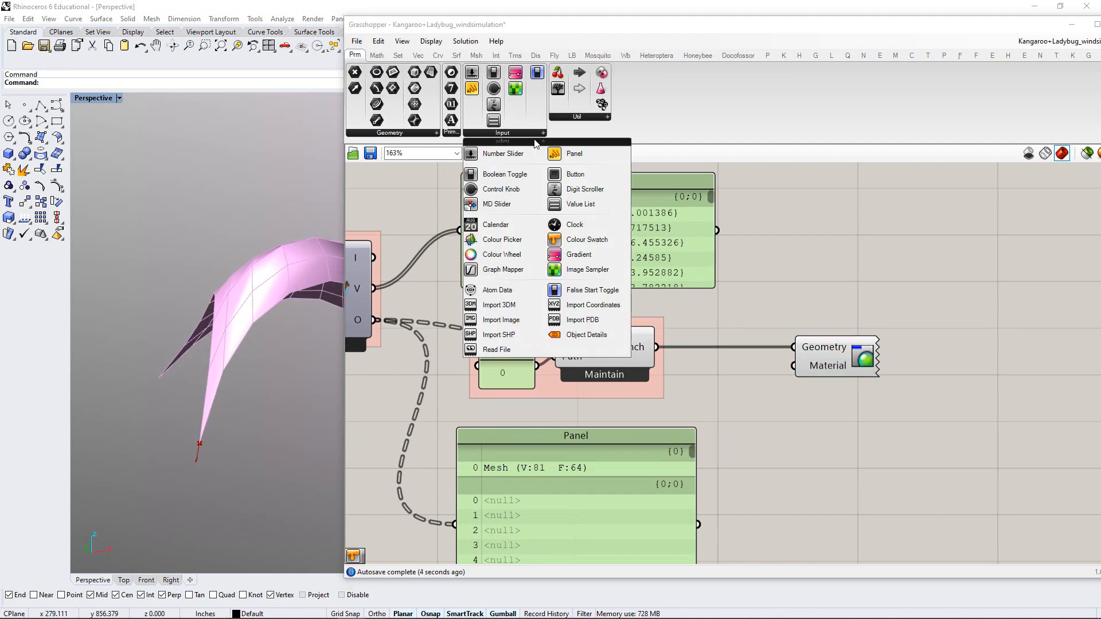
left_click_drag(568, 241, 763, 374)
left_click_drag(830, 351, 867, 351)
left_click_drag(813, 391, 831, 366)
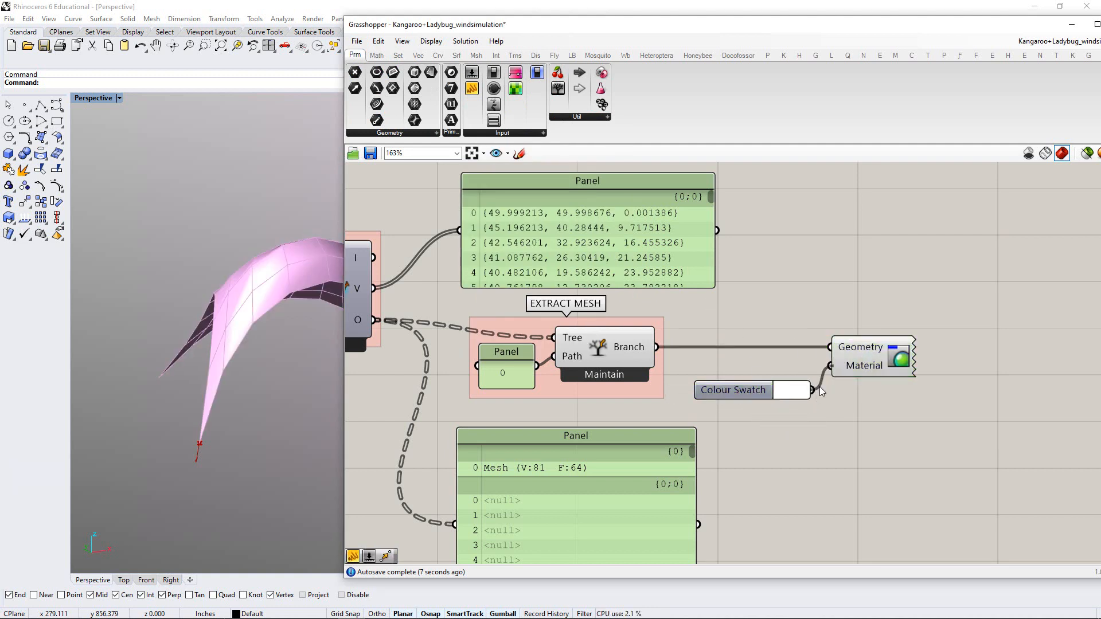
Change the Colour Swatch to a light blue and inspect the coloured mesh from different angles
left_click(792, 392)
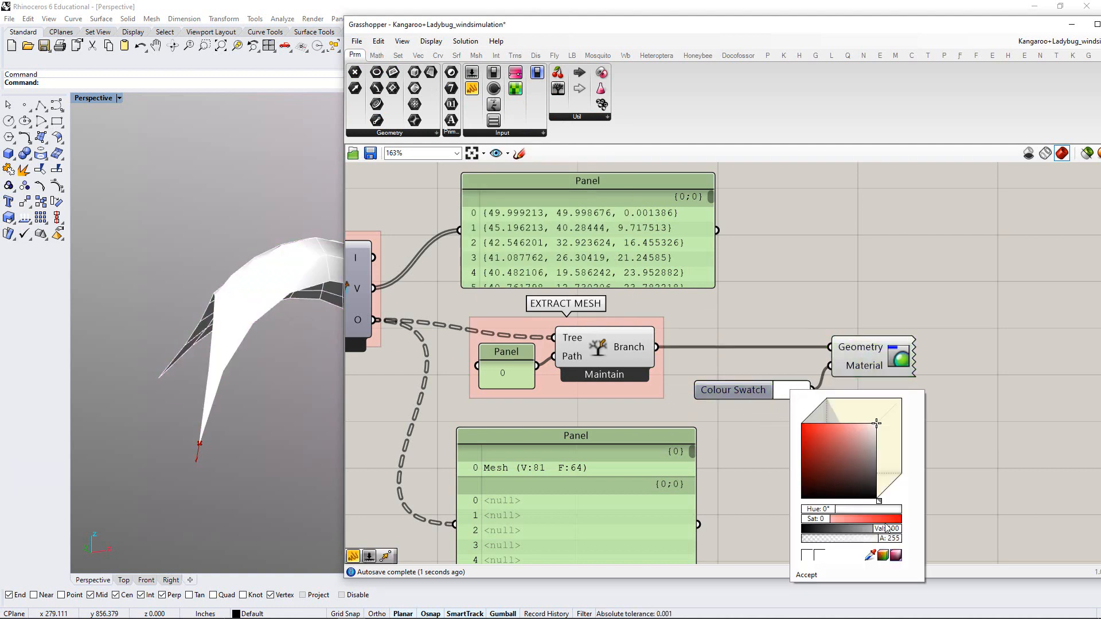
left_click(885, 559)
left_click_drag(877, 448, 871, 431)
left_click(818, 256)
right_click_drag(232, 307, 156, 312)
scroll(158, 322, "down", 8)
scroll(194, 359, "up", 7)
right_click_drag(184, 359, 251, 318)
right_click_drag(632, 328, 707, 306)
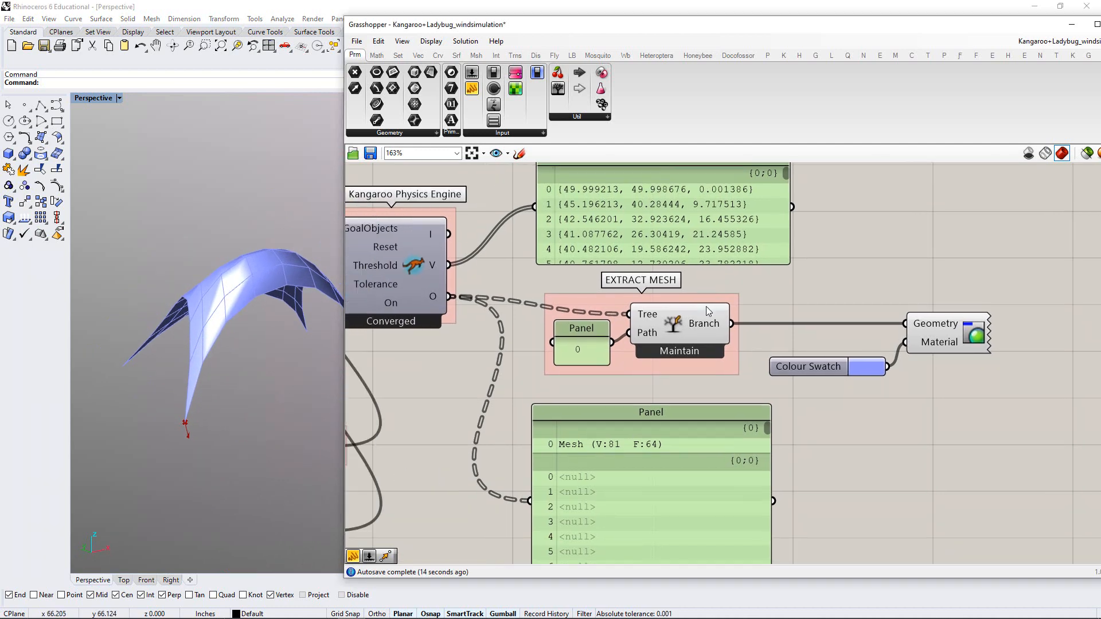
Move the WIND FORCE group, the SPRING FORCE group and the G geometry component down to spread out the definition
scroll(707, 306, "down", 3)
right_click_drag(635, 353, 663, 349)
right_click_drag(540, 391, 872, 342)
right_click_drag(614, 371, 745, 399)
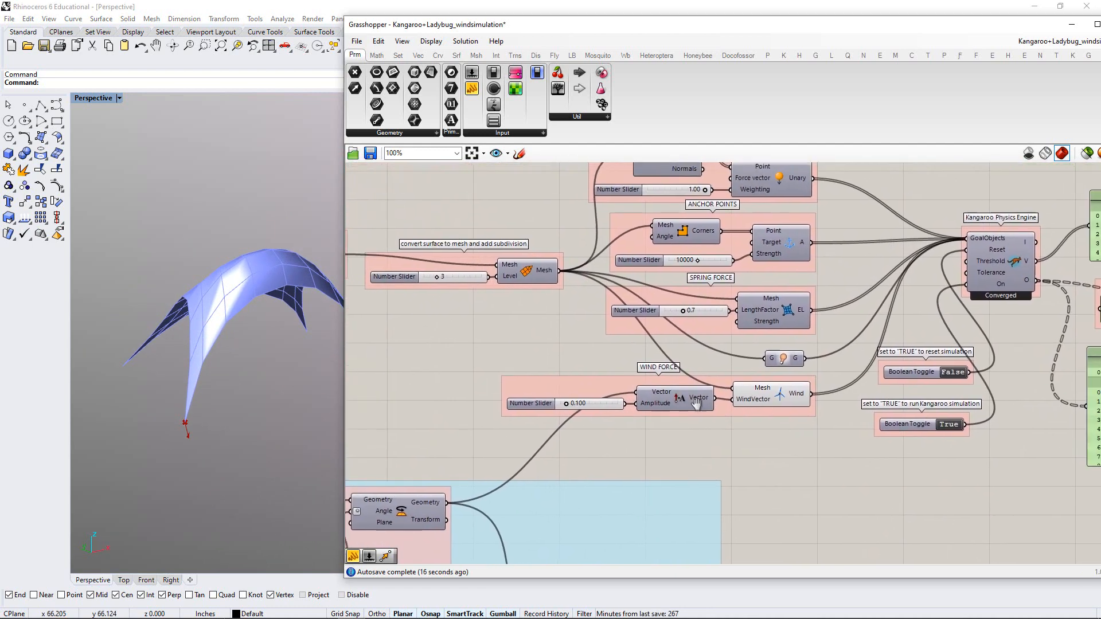
right_click_drag(681, 342, 621, 388)
scroll(690, 390, "up", 2)
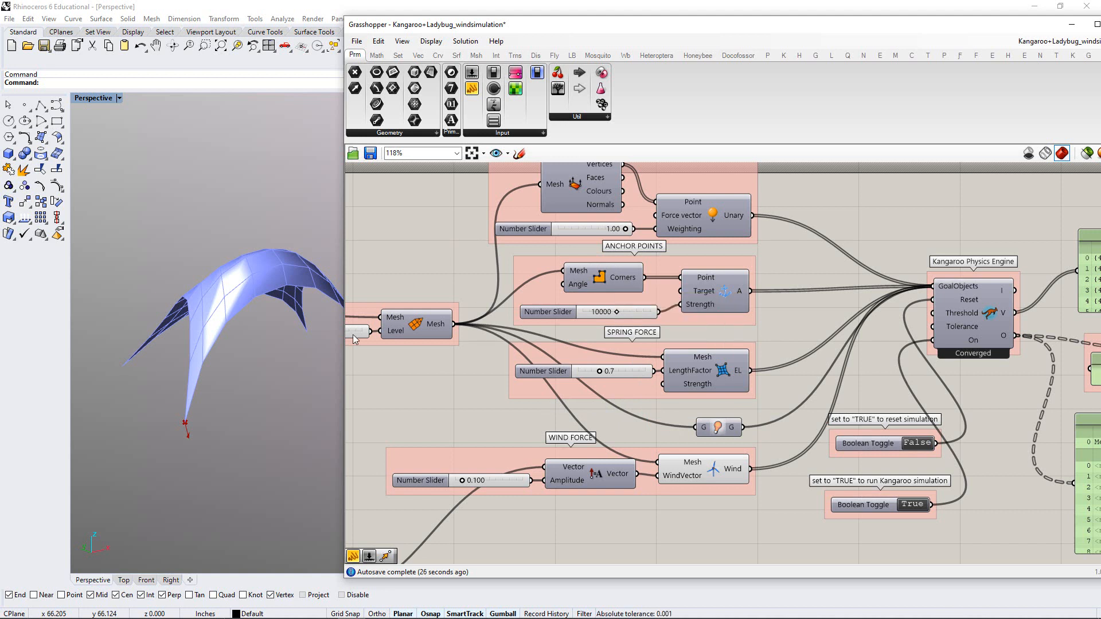
mouse_move(248, 306)
right_mouse_down()
mouse_move(239, 408)
mouse_move(248, 304)
mouse_move(233, 300)
mouse_move(224, 344)
mouse_move(236, 313)
right_mouse_up()
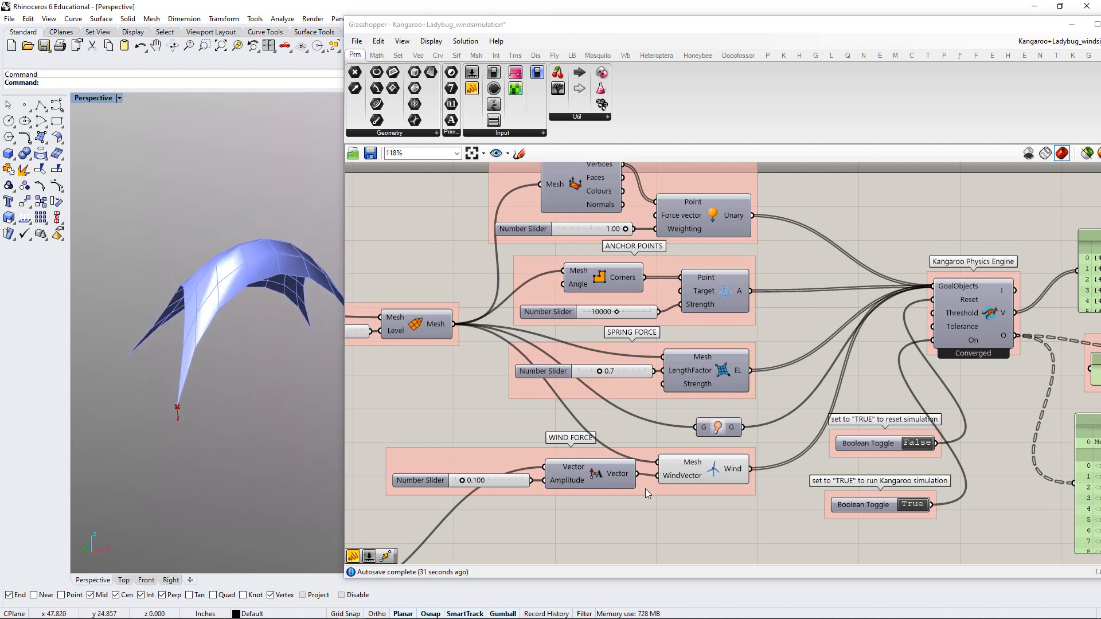
left_click_drag(646, 489, 649, 528)
left_click_drag(640, 389, 640, 399)
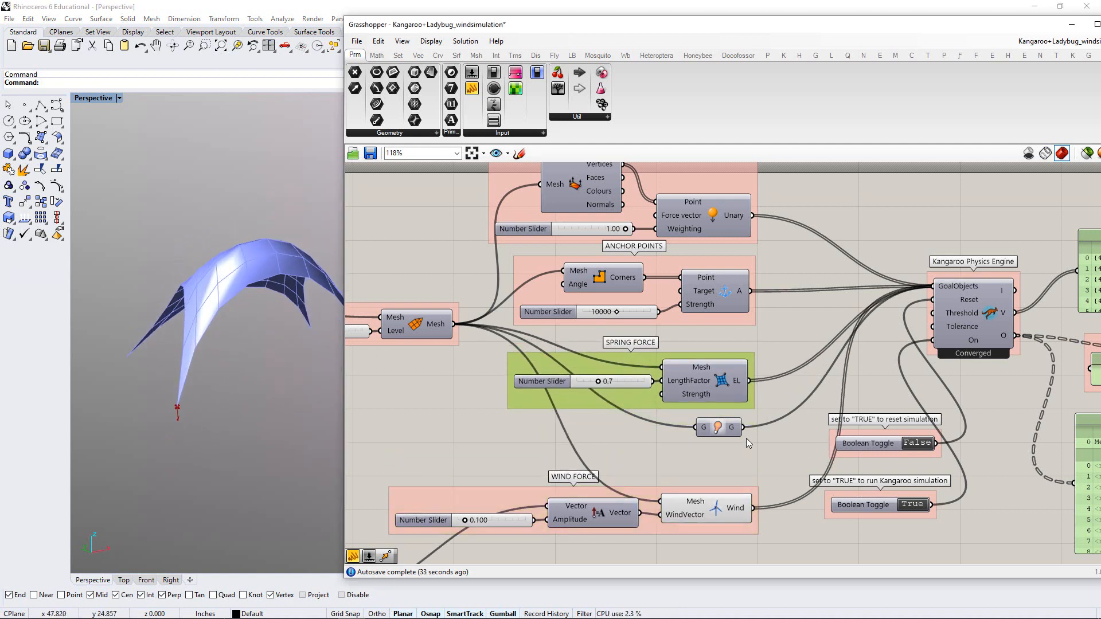
left_click_drag(719, 427, 721, 453)
left_click(796, 416)
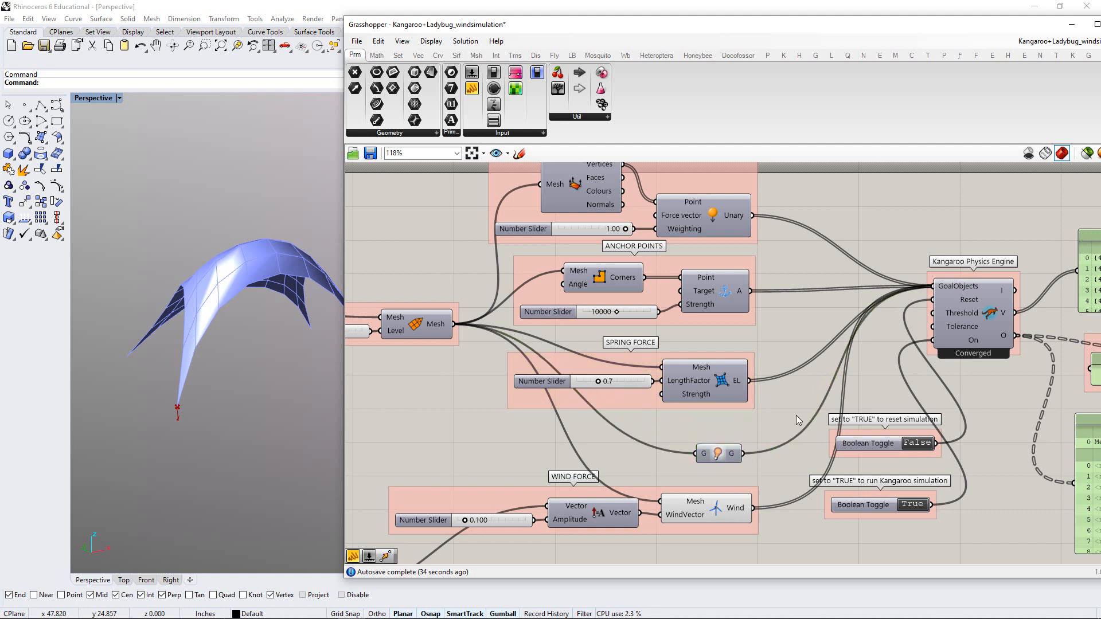
Set the simulation's reset toggle to True, and lower the G component, WIND FORCE group and SPRING FORCE group further
double_click(919, 443)
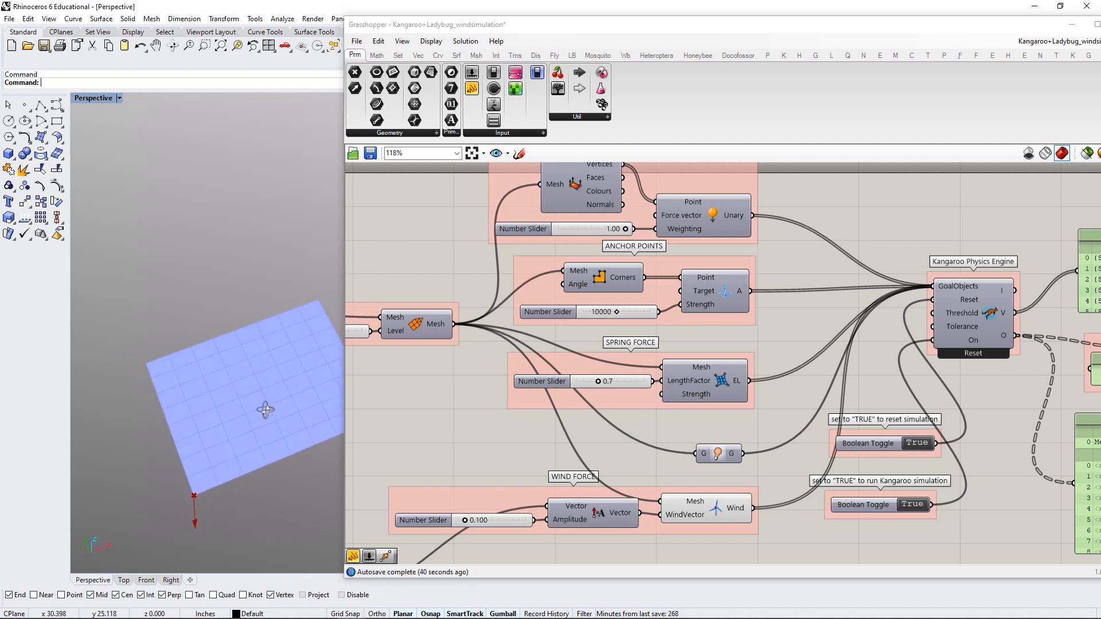
left_click_drag(714, 459, 713, 469)
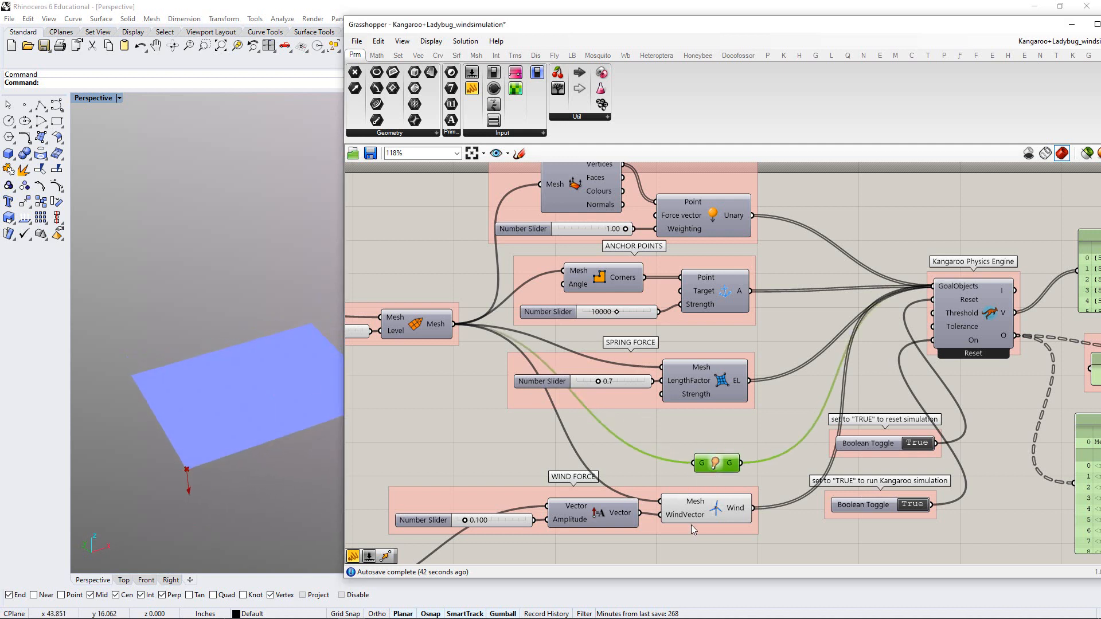
left_click_drag(692, 526, 694, 556)
left_click(703, 485)
right_click_drag(703, 485, 731, 478)
left_click_drag(738, 462, 738, 498)
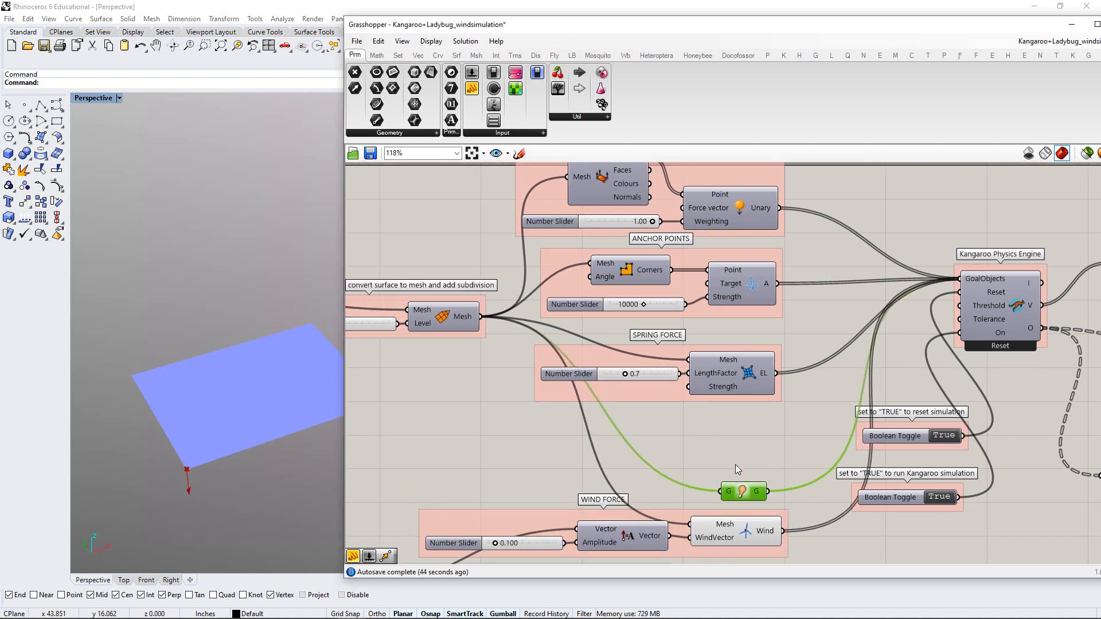
left_click(736, 464)
left_click_drag(668, 394, 668, 458)
left_click(659, 353)
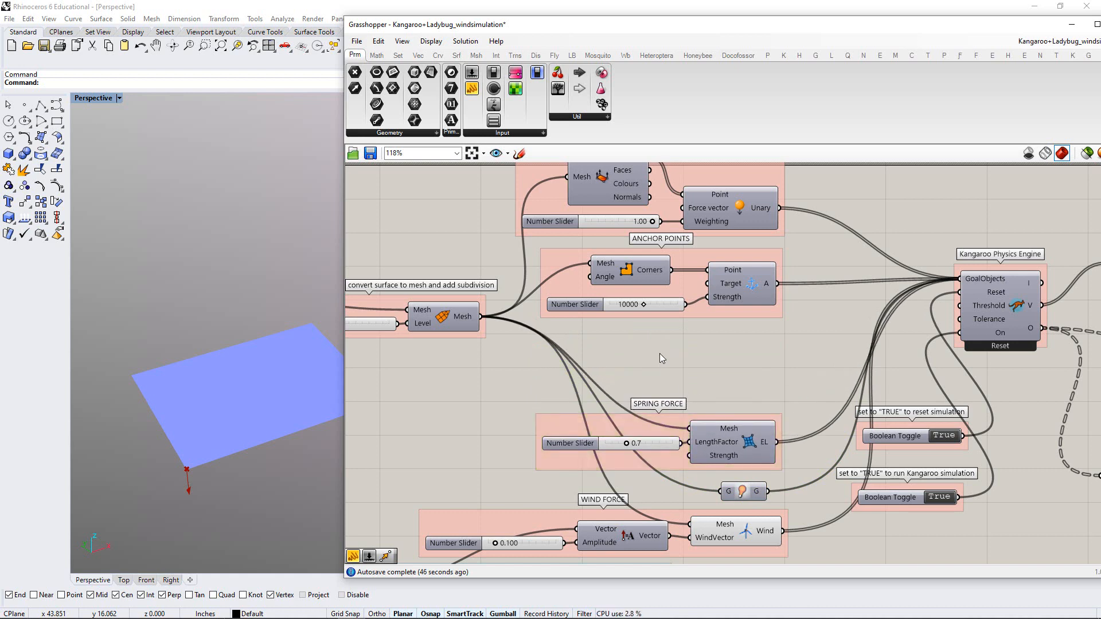
Move the GRAVITY FORCE and ANCHOR POINTS groups up to leave more space above the SPRING FORCE group
right_click_drag(660, 353, 659, 407)
left_click(704, 204)
left_click_drag(704, 205, 704, 171)
left_click(764, 276)
right_click_drag(677, 338, 701, 380)
scroll(701, 380, "up", 1)
left_click_drag(716, 388, 716, 363)
left_click(682, 425)
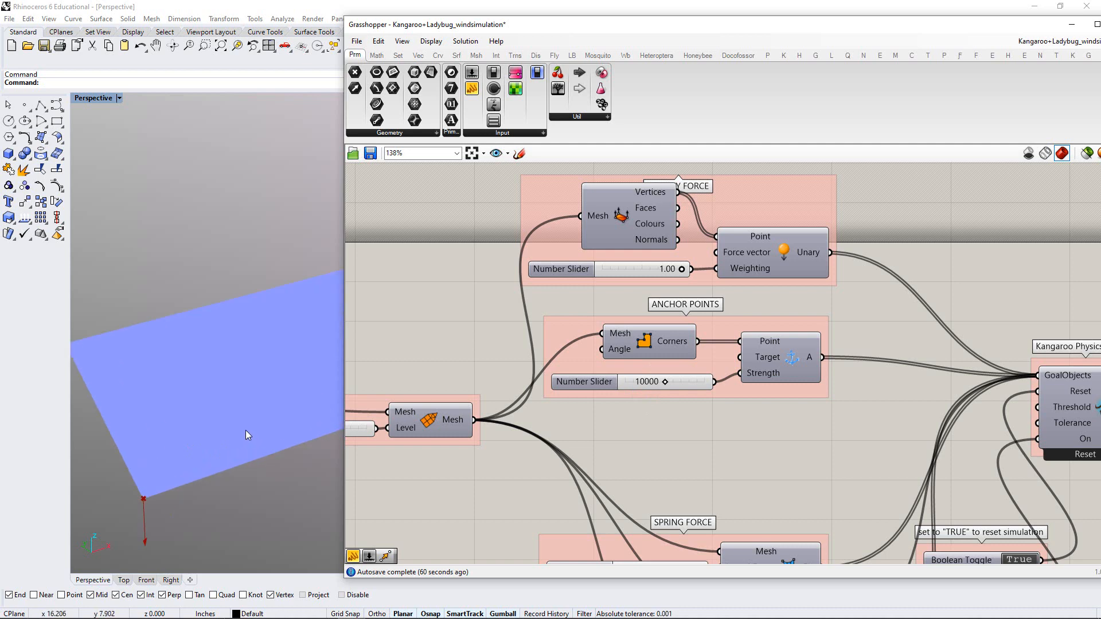
Turn off the Custom Preview component's display and return to the overview of the force groups
right_click_drag(787, 376, 565, 361)
scroll(565, 361, "down", 4)
right_click_drag(908, 418, 822, 418)
scroll(828, 416, "up", 3)
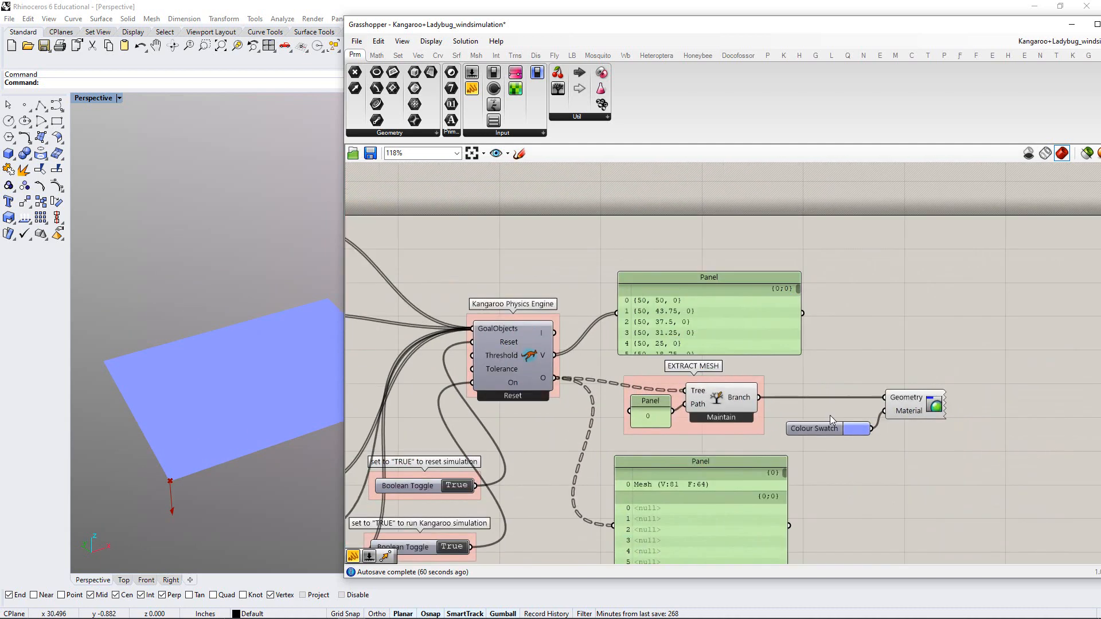
left_click(924, 410)
left_click(865, 310)
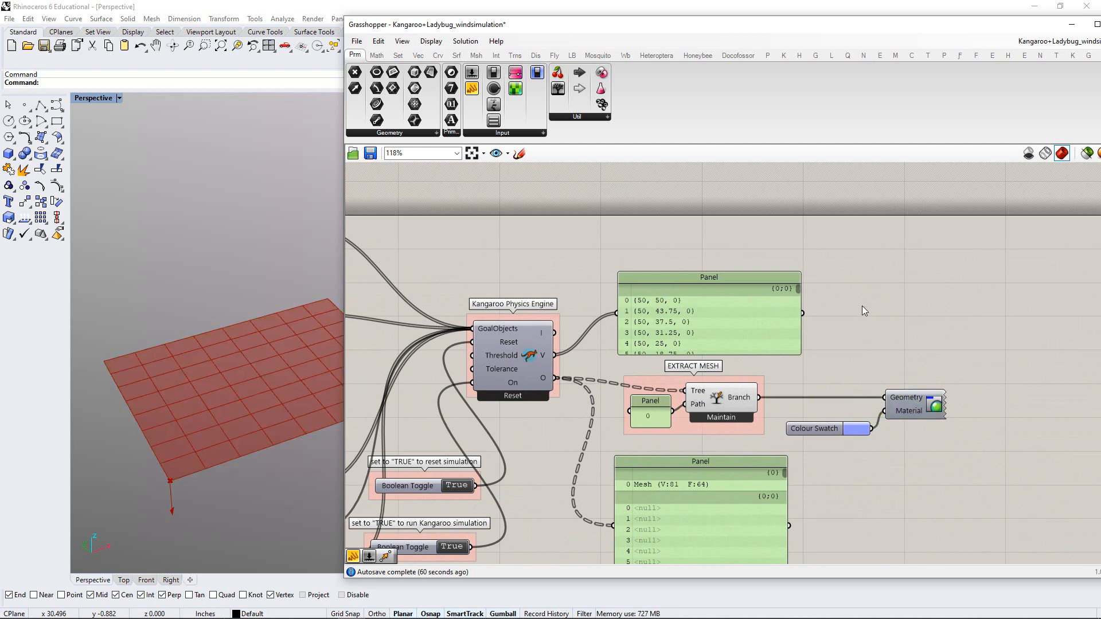
right_click_drag(636, 360, 903, 358)
right_click_drag(530, 367, 687, 373)
scroll(641, 407, "up", 3)
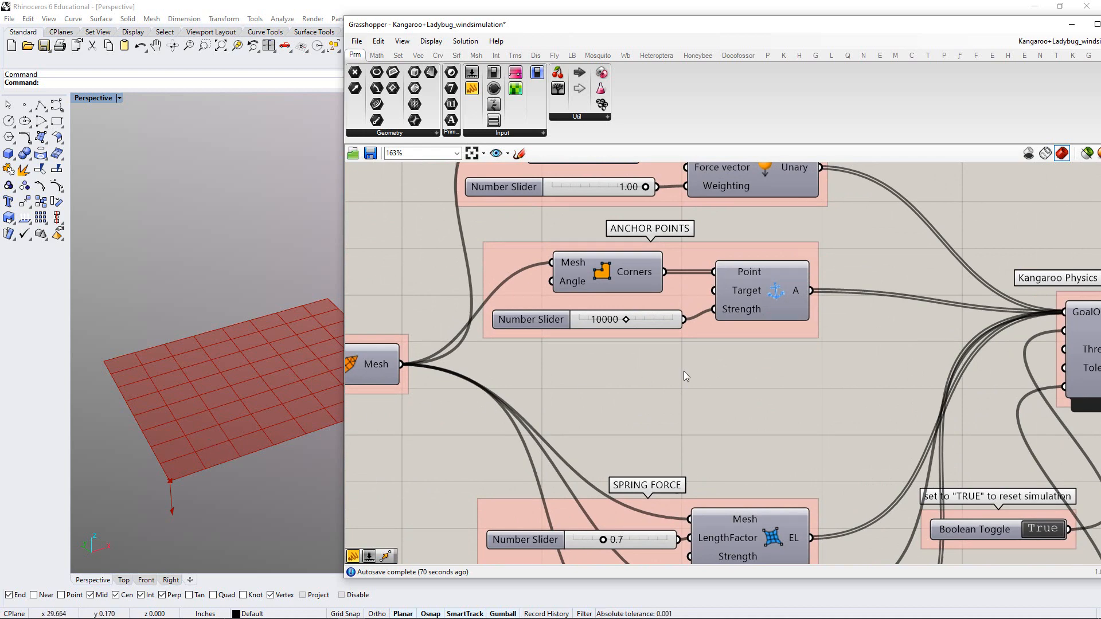
scroll(684, 370, "down", 2)
scroll(667, 356, "down", 3)
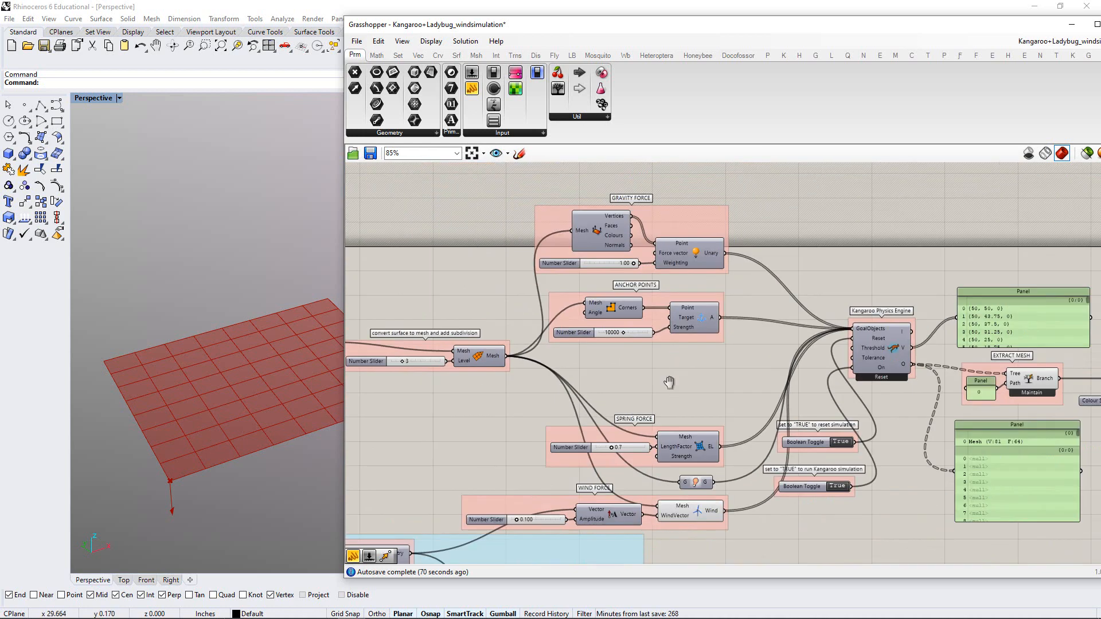
Highlight the mesh vertices feeding the GRAVITY FORCE group in the viewport and inspect the Vertices output
scroll(648, 381, "up", 3)
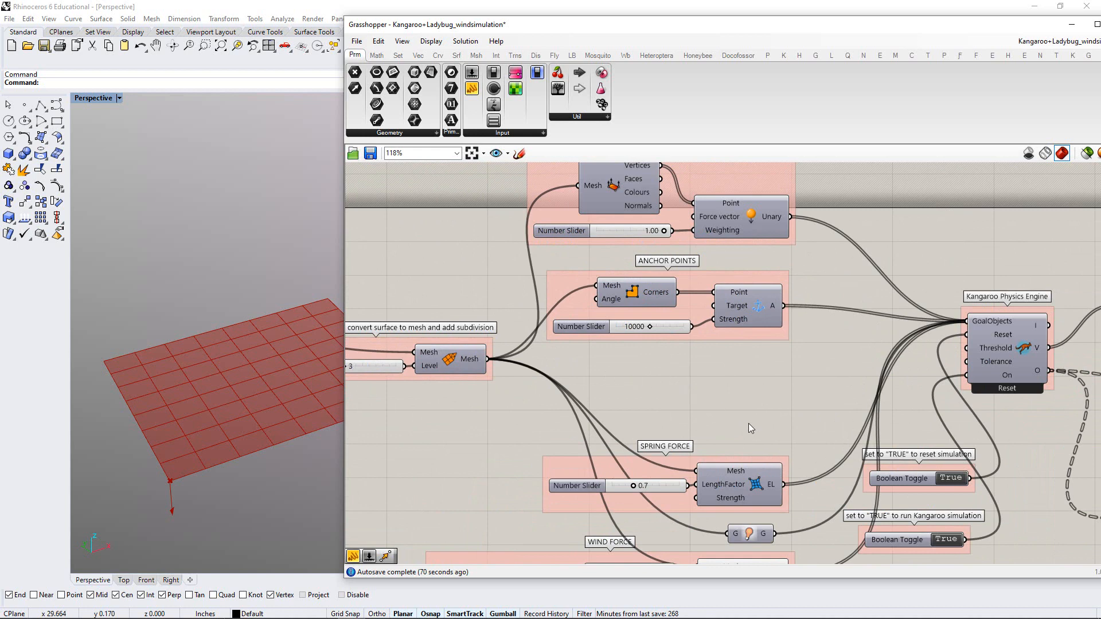
right_click_drag(708, 337, 695, 389)
scroll(657, 257, "up", 3)
left_click(586, 239)
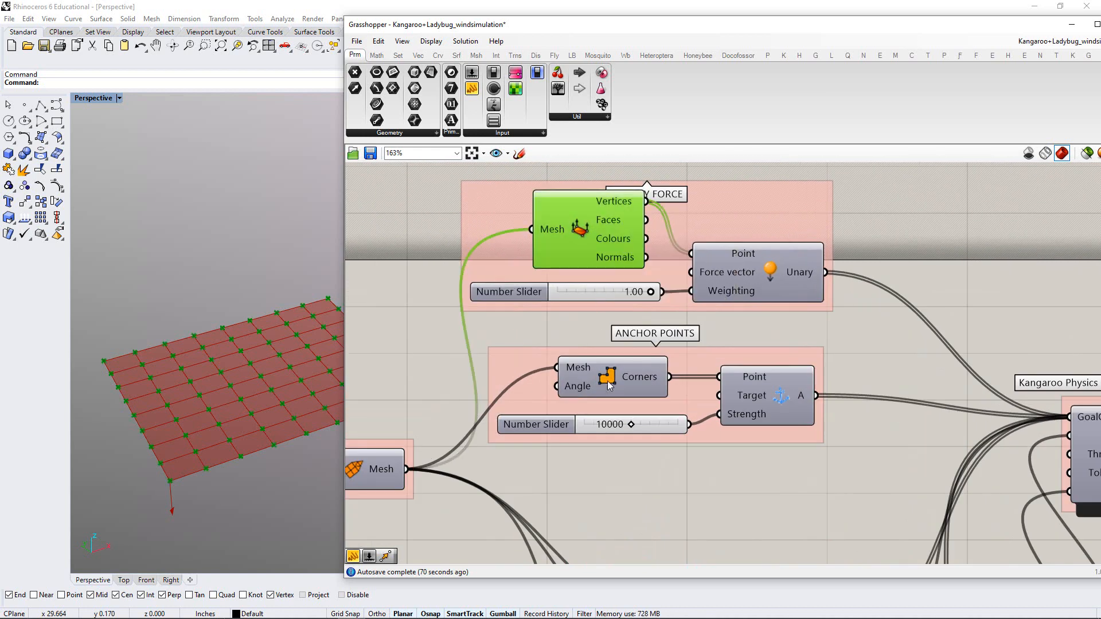
left_click(617, 471)
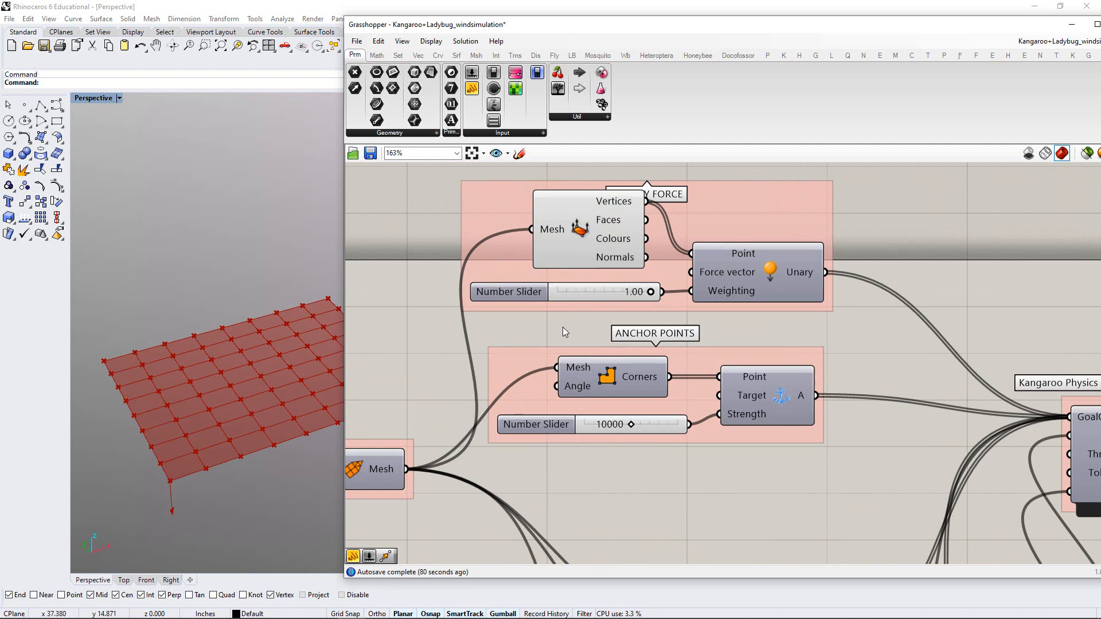
mouse_move(615, 203)
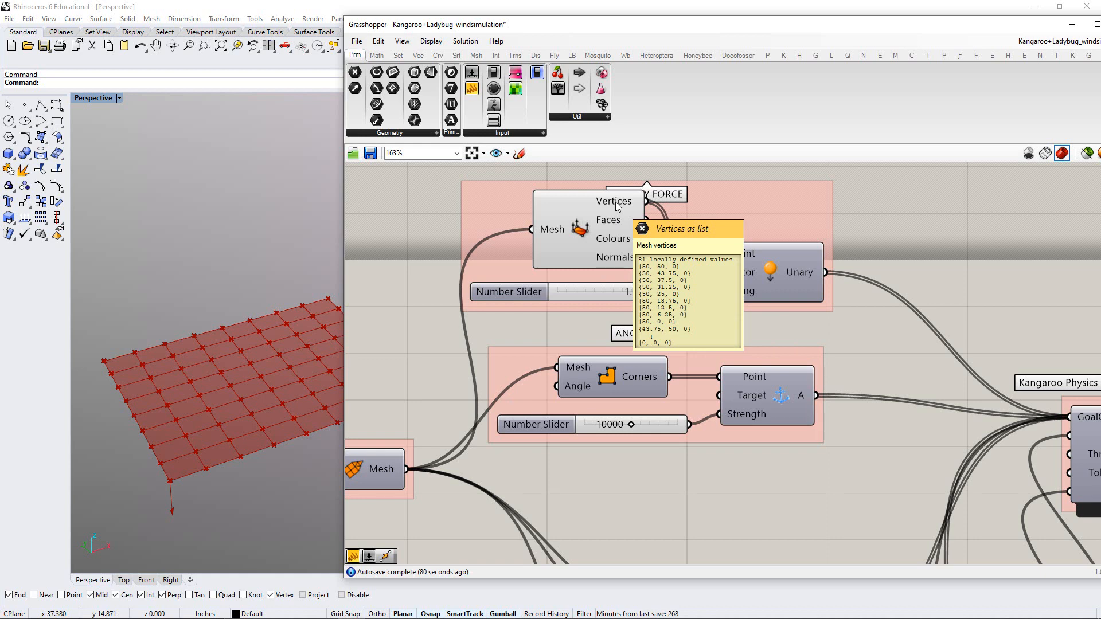
Move the ANCHOR POINTS group up slightly to leave more space above the SPRING FORCE group
right_click_drag(606, 483, 614, 424)
scroll(615, 417, "up", 1)
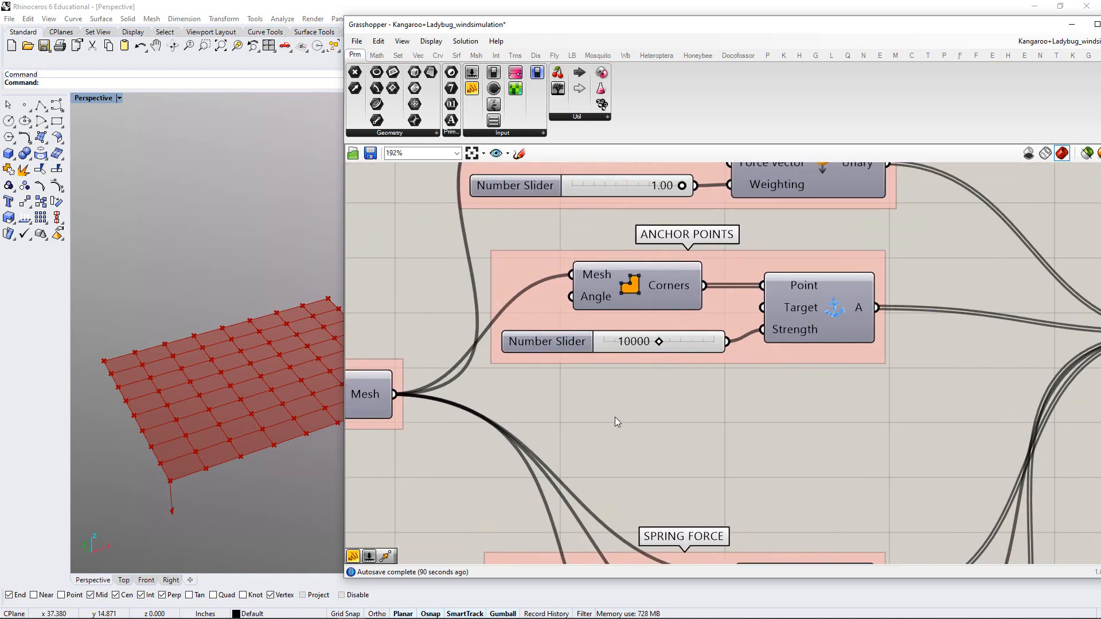
left_click_drag(747, 352, 749, 331)
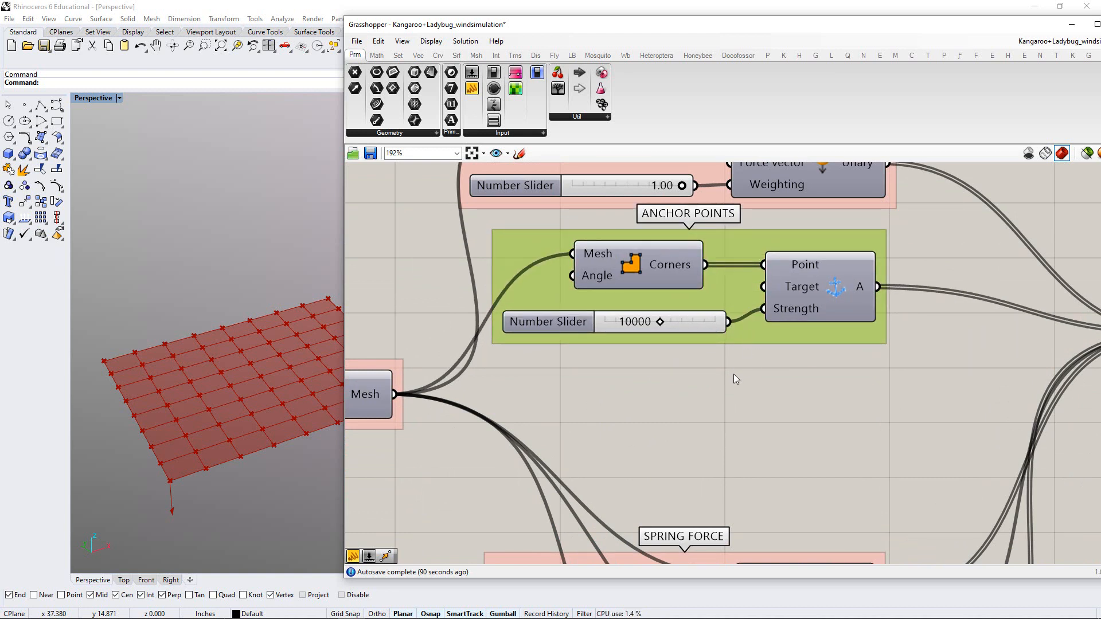
left_click(734, 375)
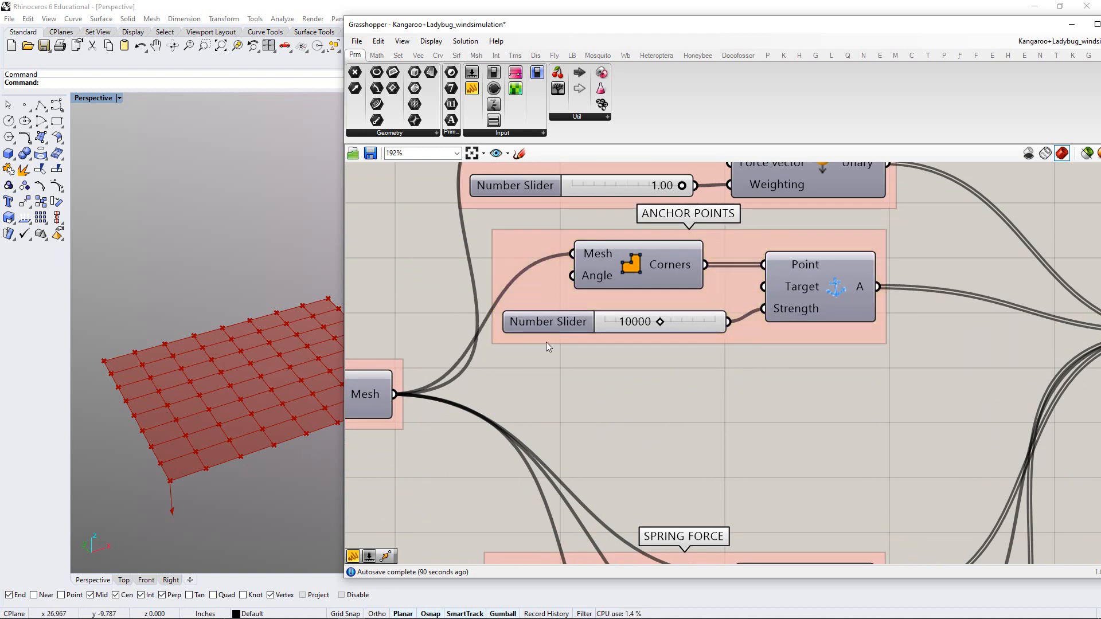
Create a single point object in Rhino inside the flat mesh area, off the grid's vertices
left_click_drag(505, 23, 607, 30)
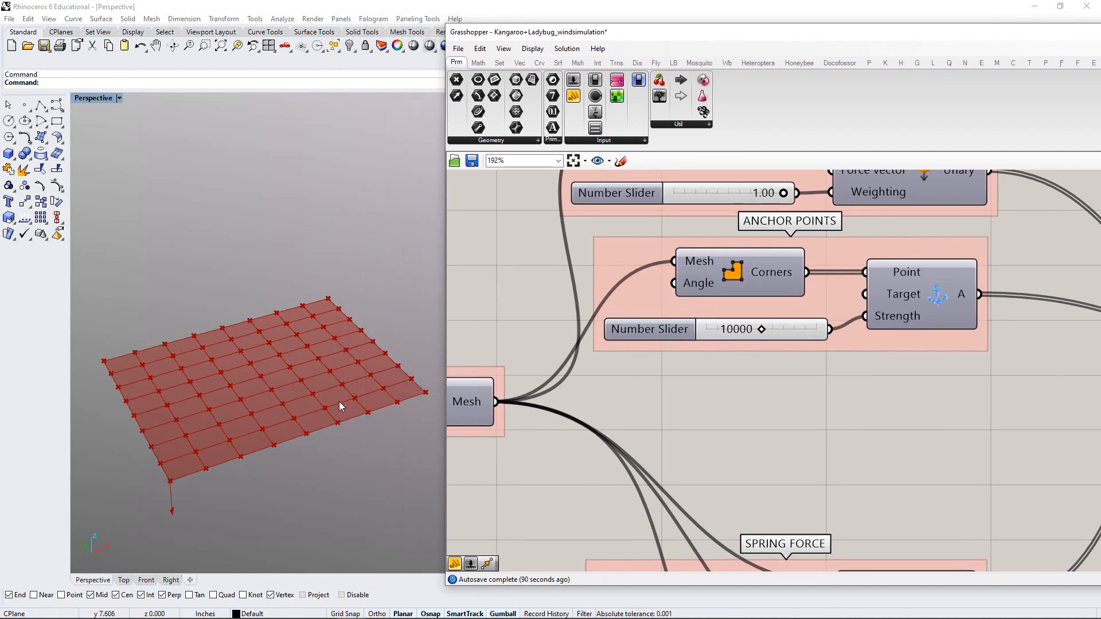
right_click_drag(339, 402, 280, 384)
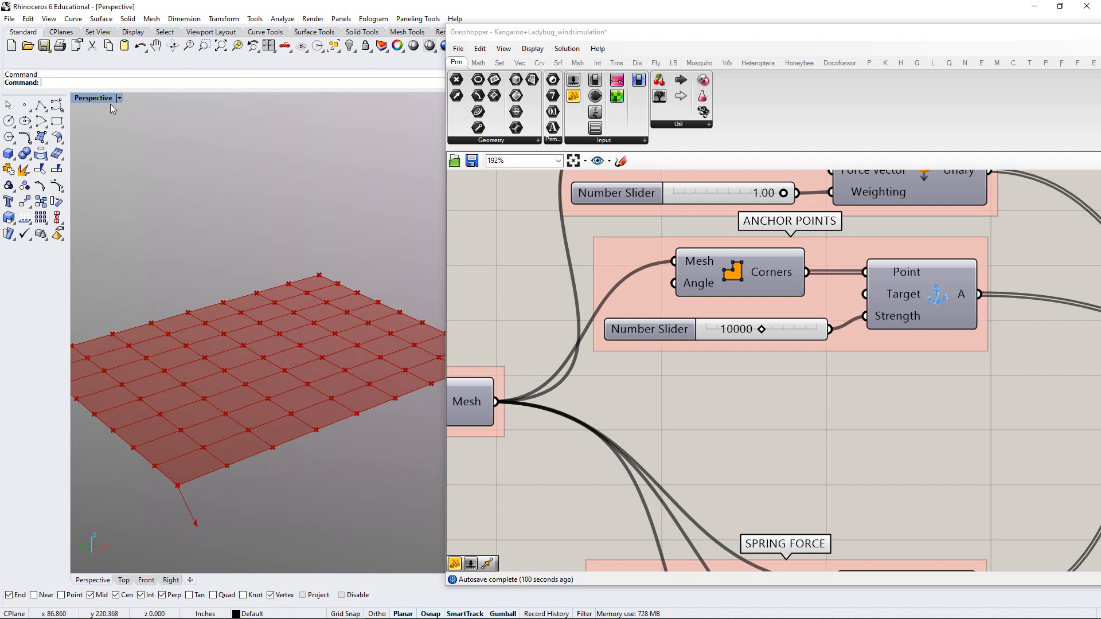
type("Point")
key("Return")
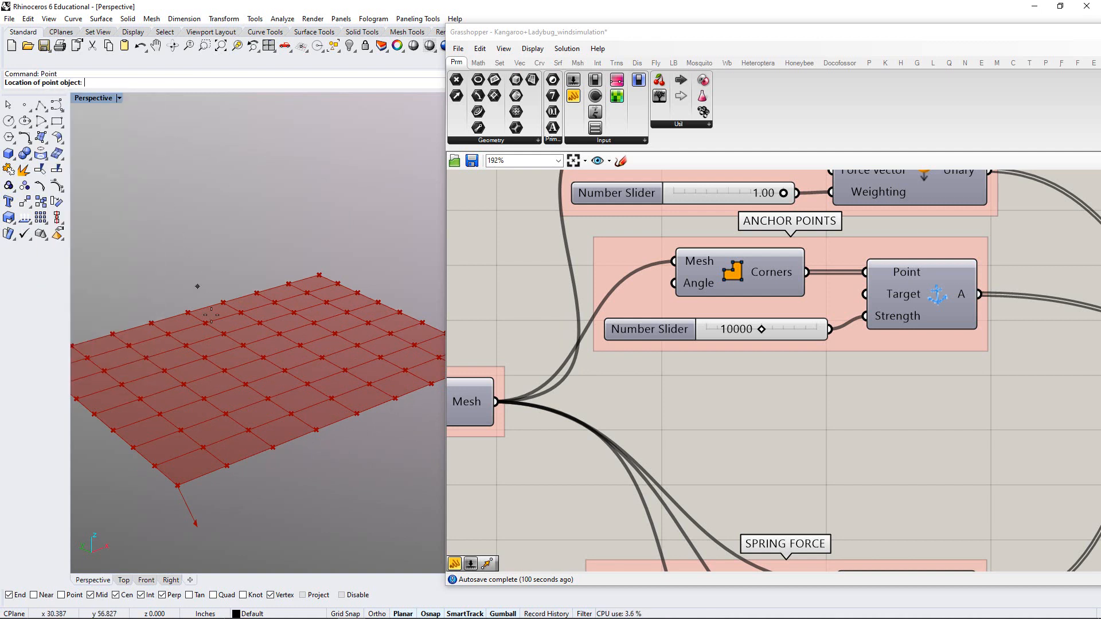
scroll(275, 393, "down", 3)
scroll(245, 405, "up", 3)
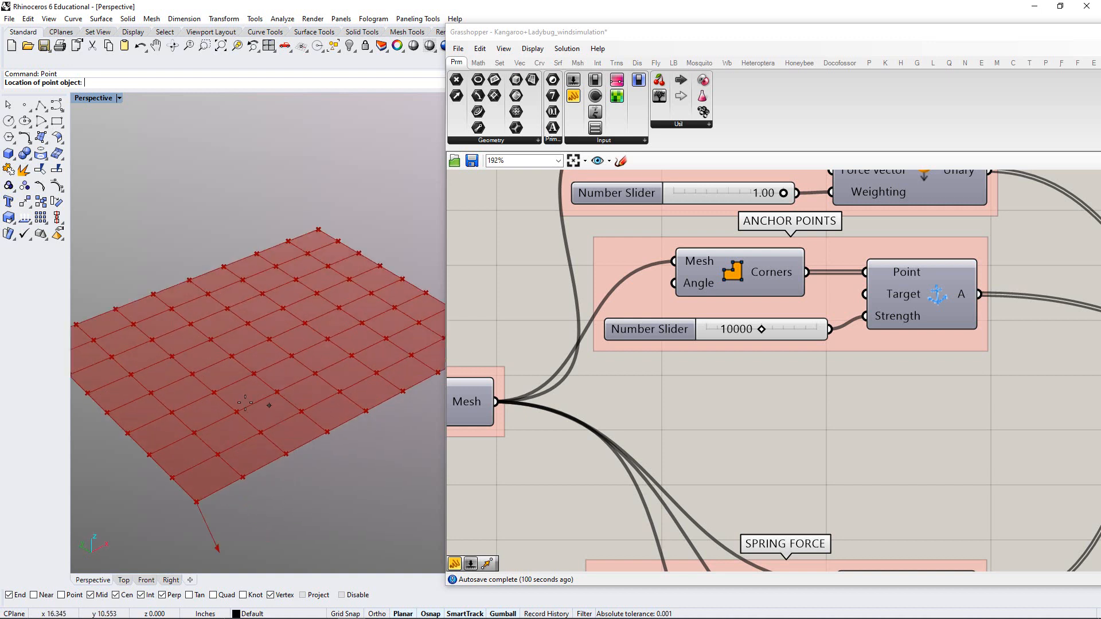
scroll(212, 372, "down", 2)
scroll(216, 364, "up", 2)
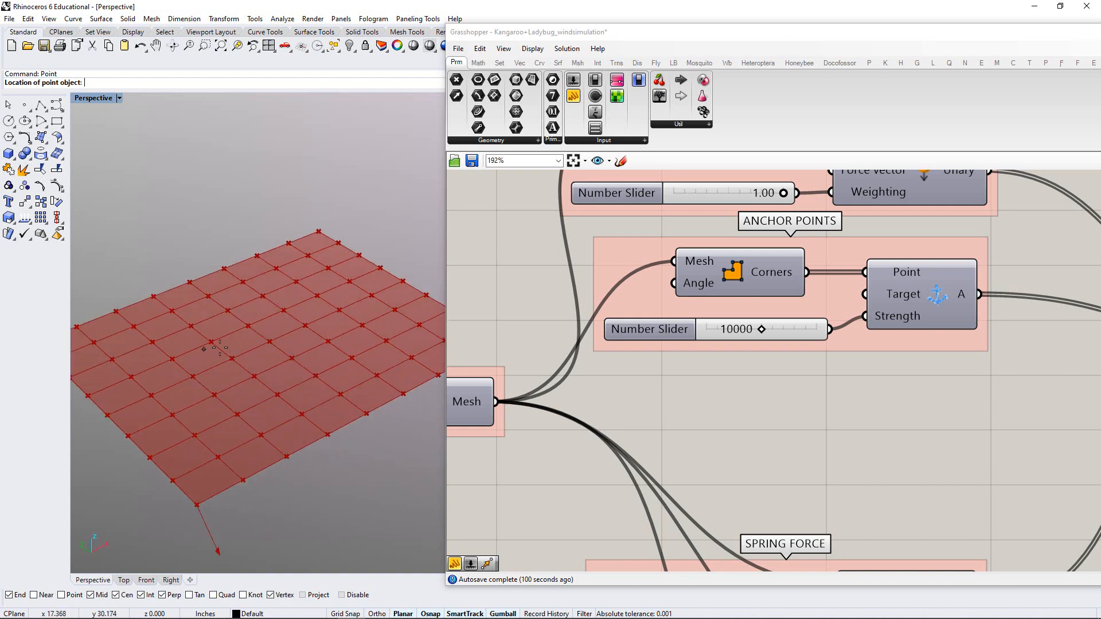
left_click(205, 363)
right_click_drag(206, 363, 239, 396)
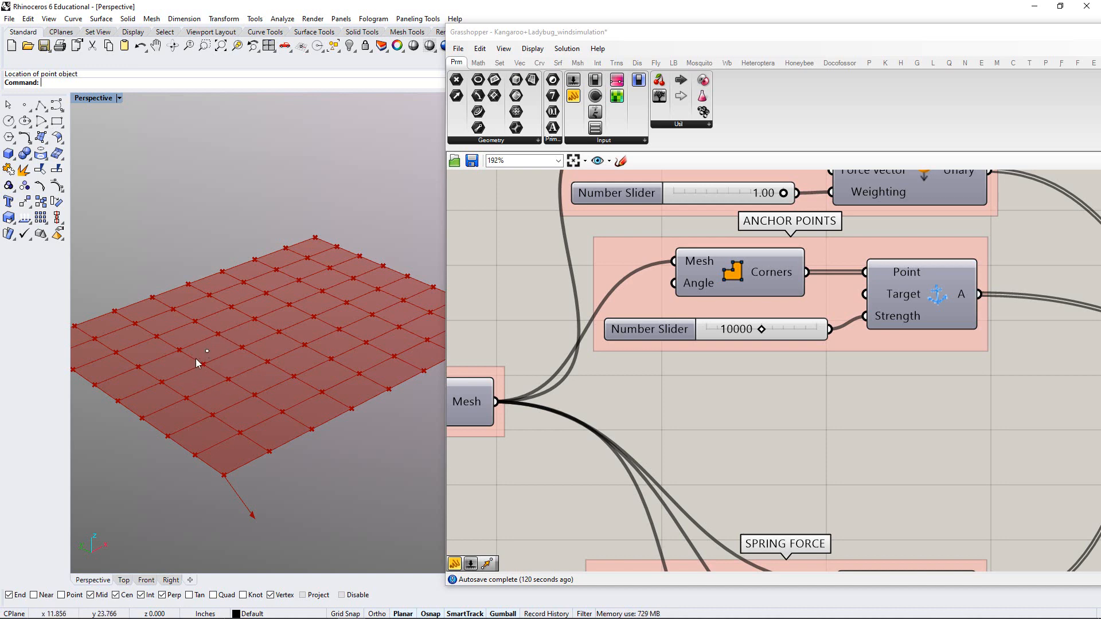
right_click_drag(235, 364, 268, 351)
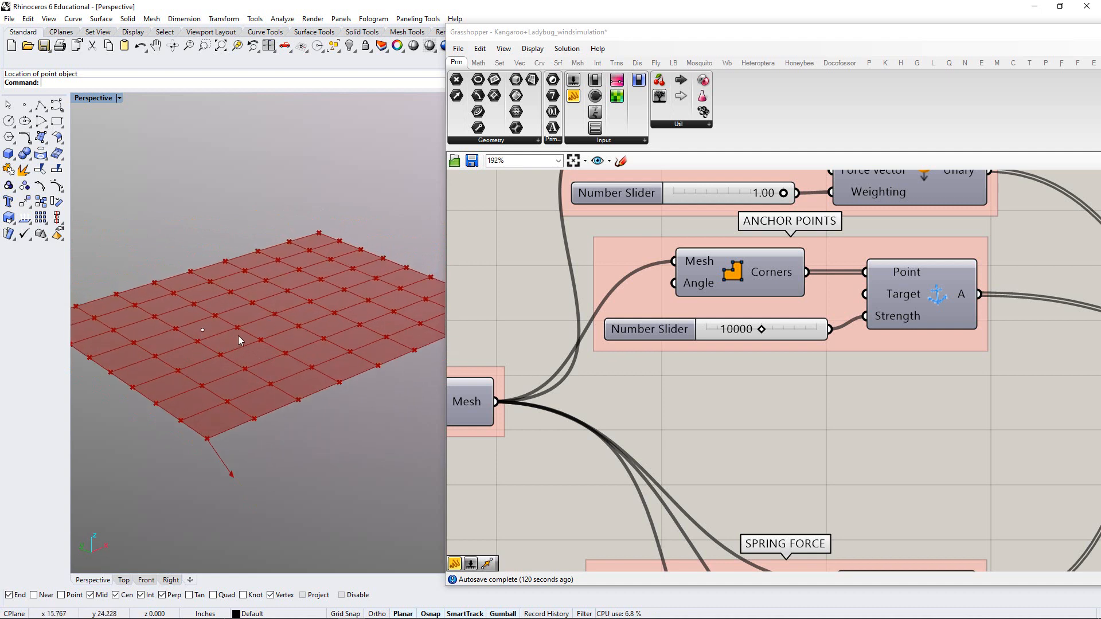
Add a Point parameter below the ANCHOR POINTS group and reference the new Rhino point in it
left_click_drag(620, 33, 578, 30)
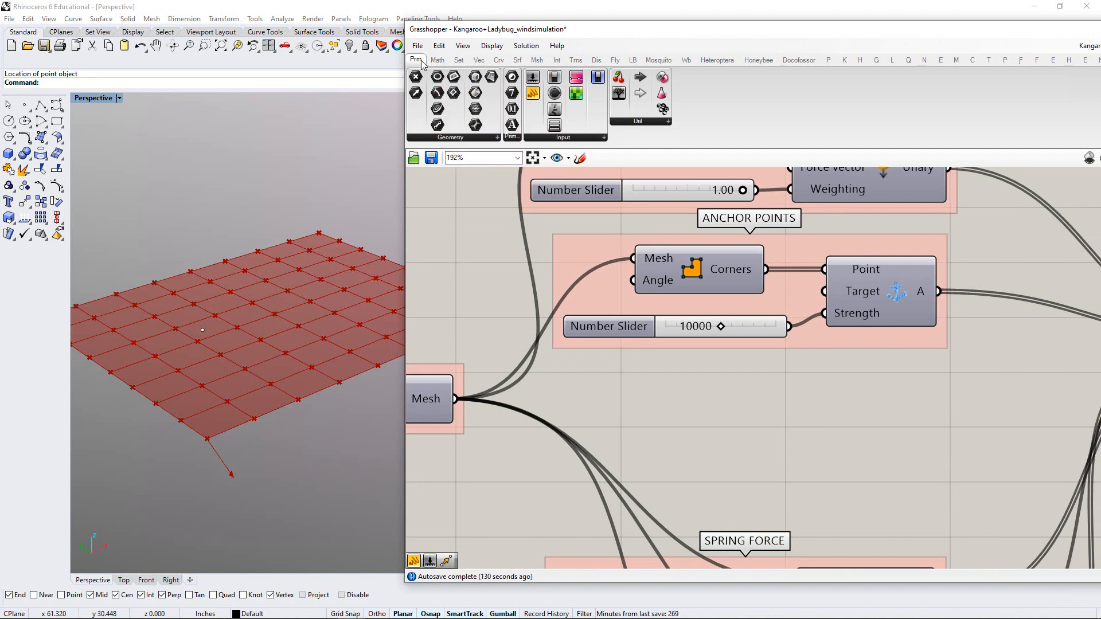
left_click(468, 143)
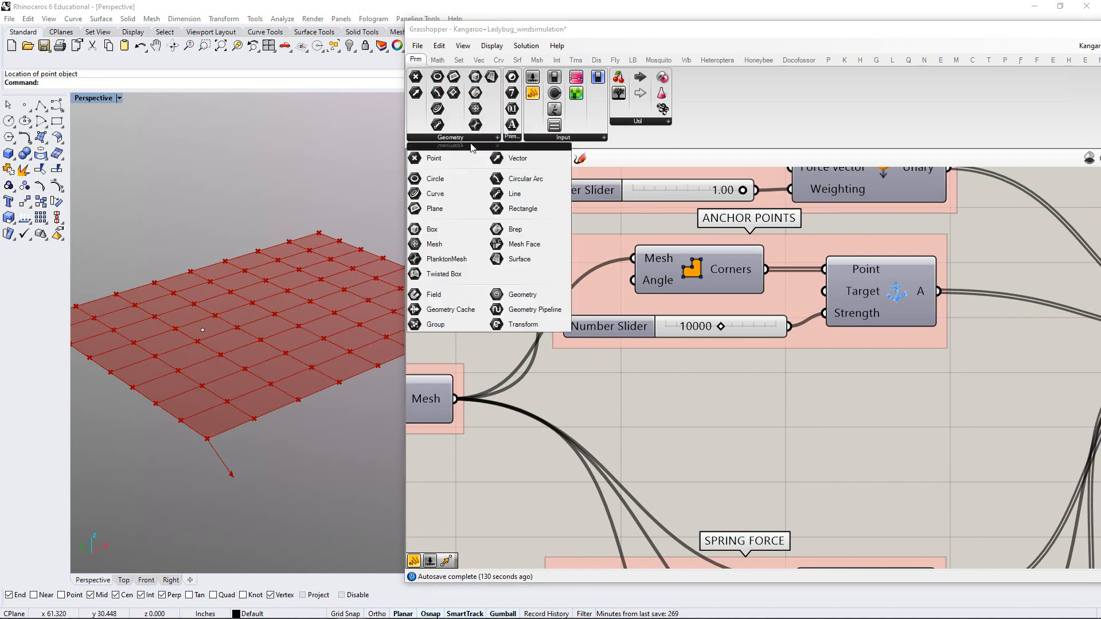
left_click(434, 164)
left_click(626, 393)
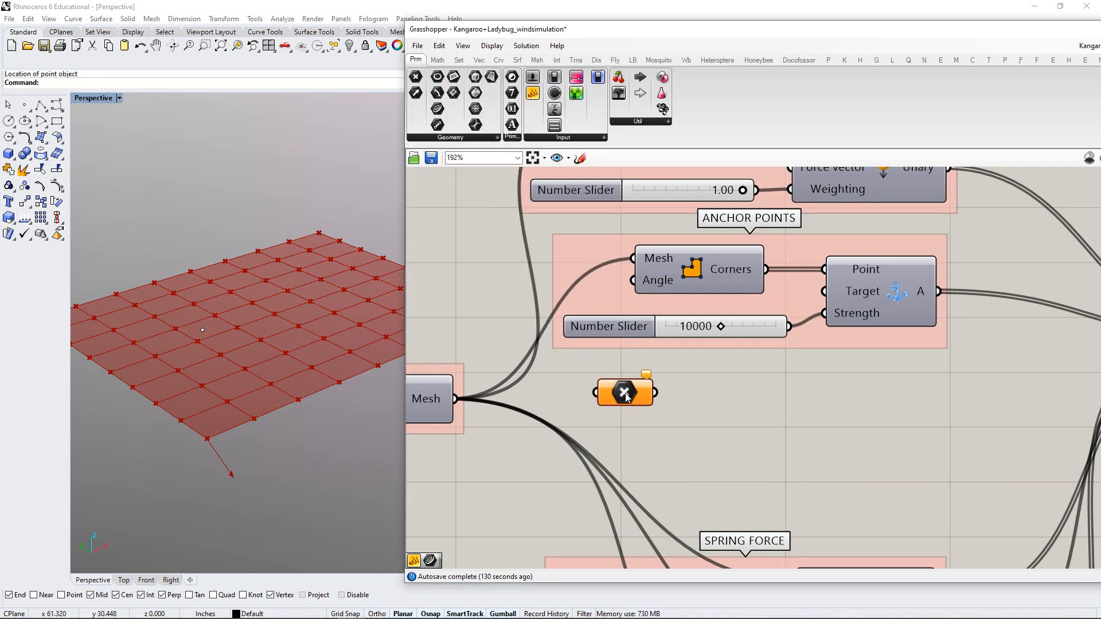
right_click(625, 394)
left_click(665, 527)
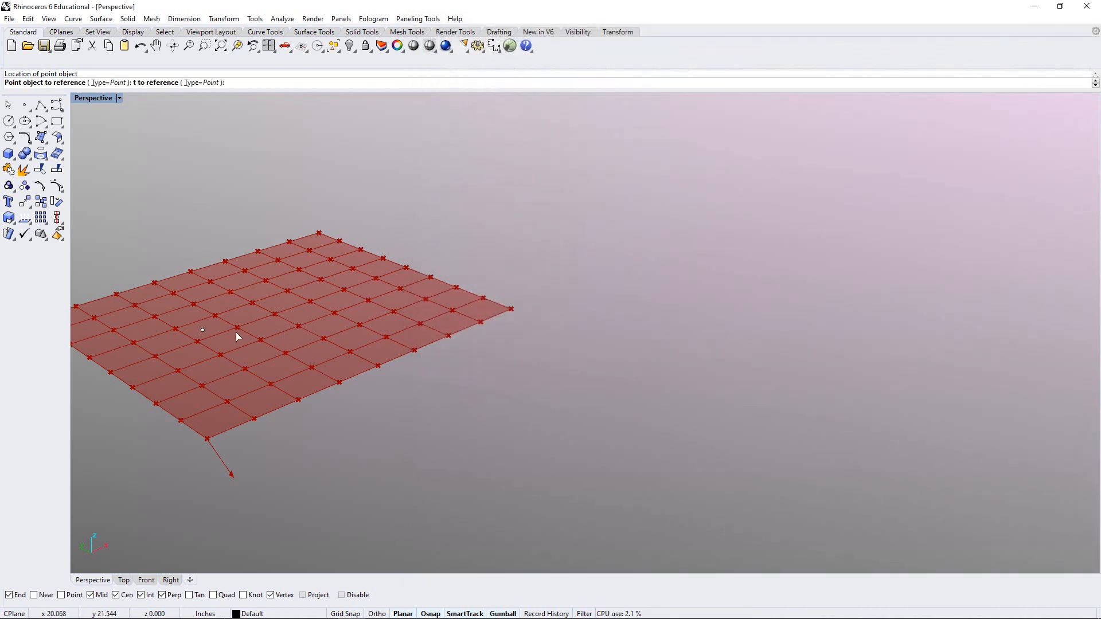
left_click(202, 330)
Group the new Point parameter and label the group REF'D PT FROM RHINO AS ANCHORS
left_click_drag(690, 435, 595, 368)
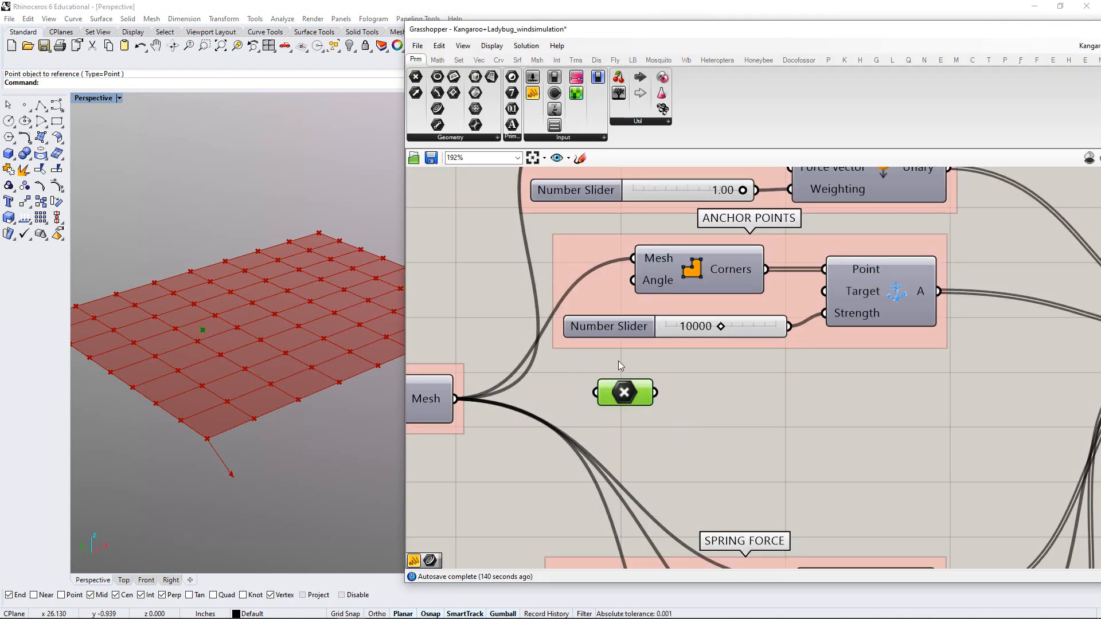
key("ctrl+g")
scroll(662, 431, "up", 3)
right_click(650, 415)
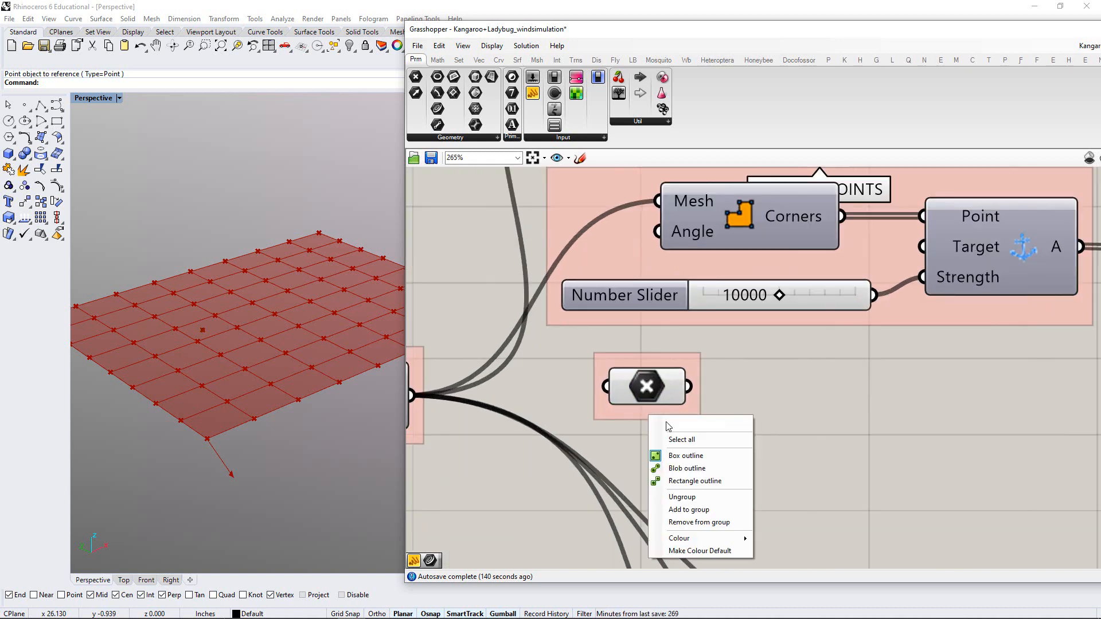
type("re")
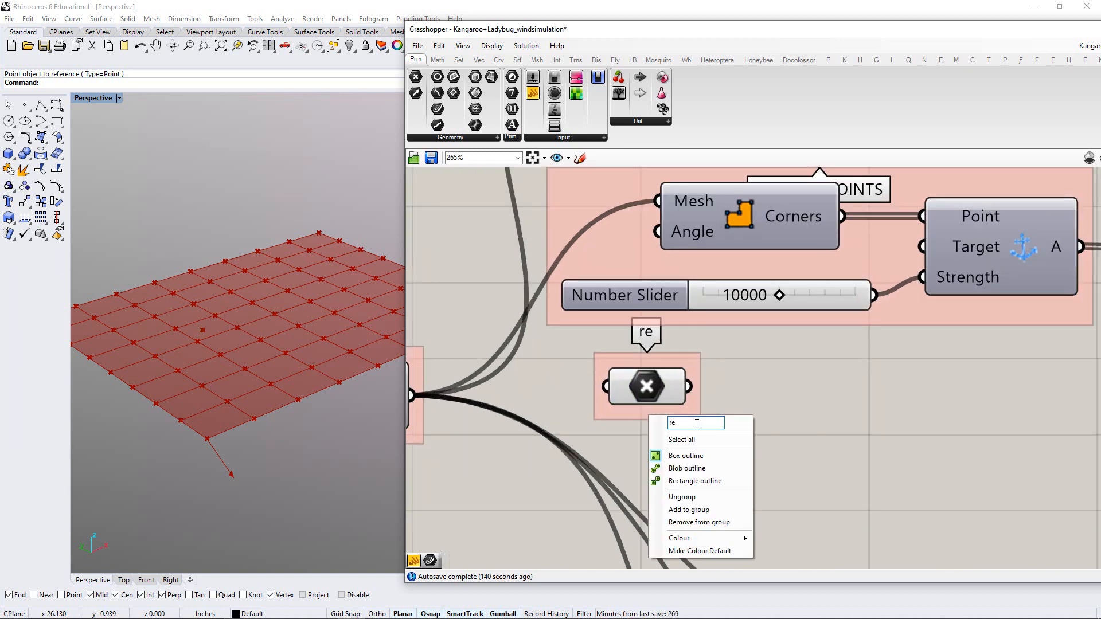
key("BackSpace")
key("BackSpace")
type("REF'D")
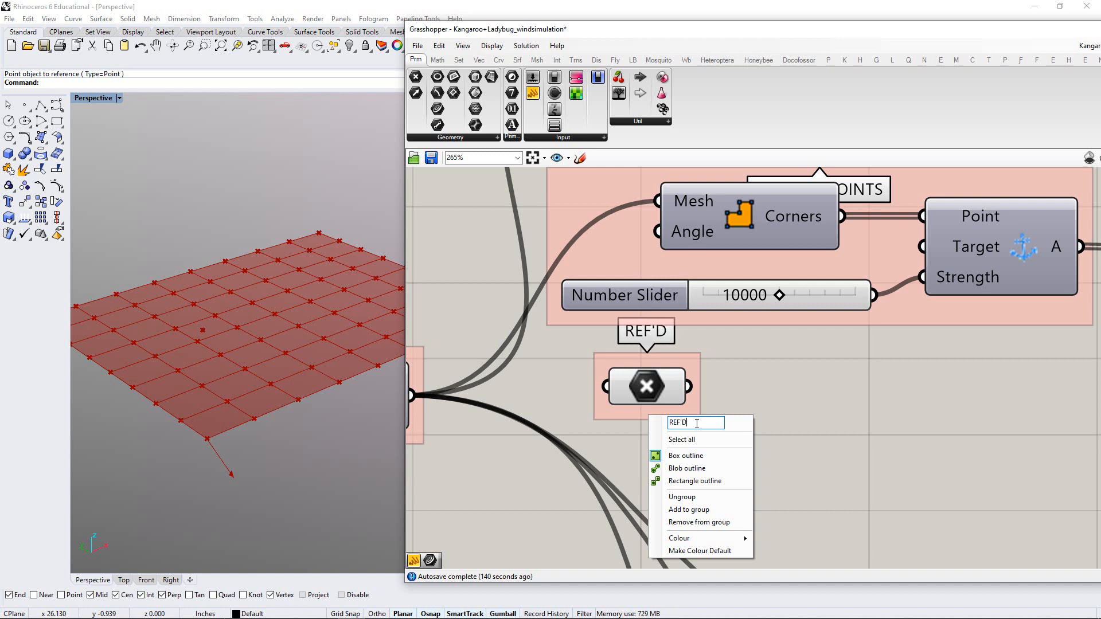
type(" PT FROM")
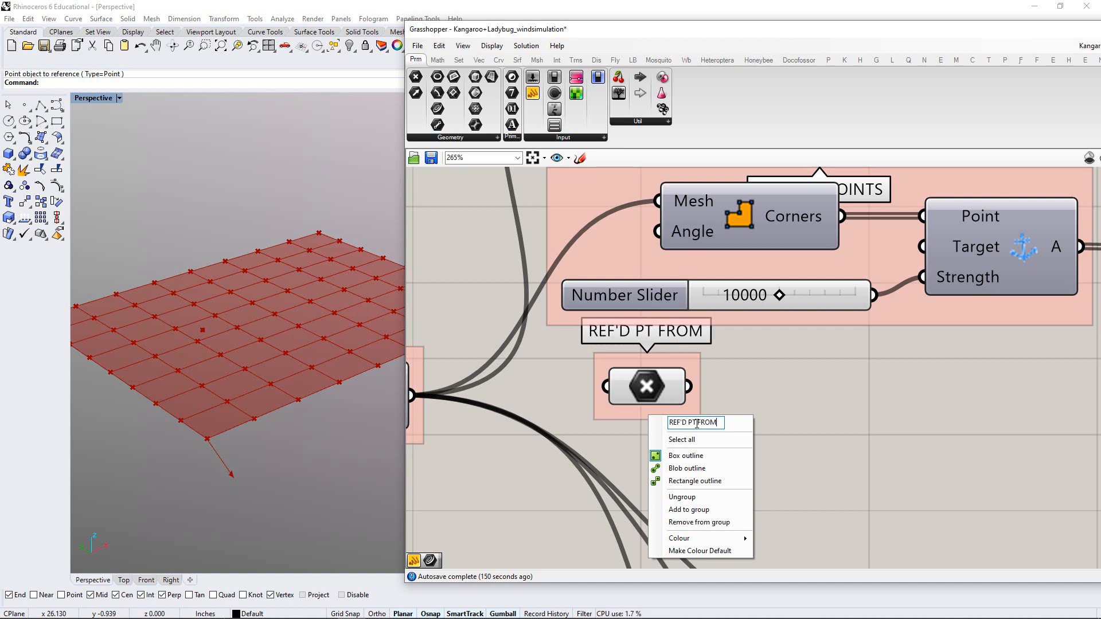
type(" RHINO")
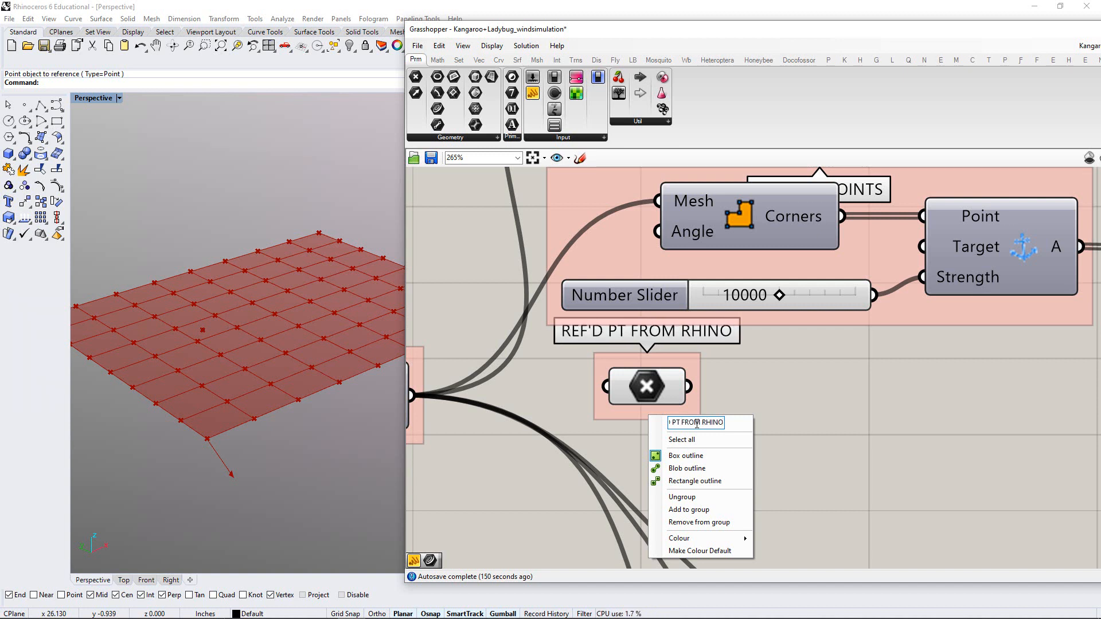
type(" AS AN")
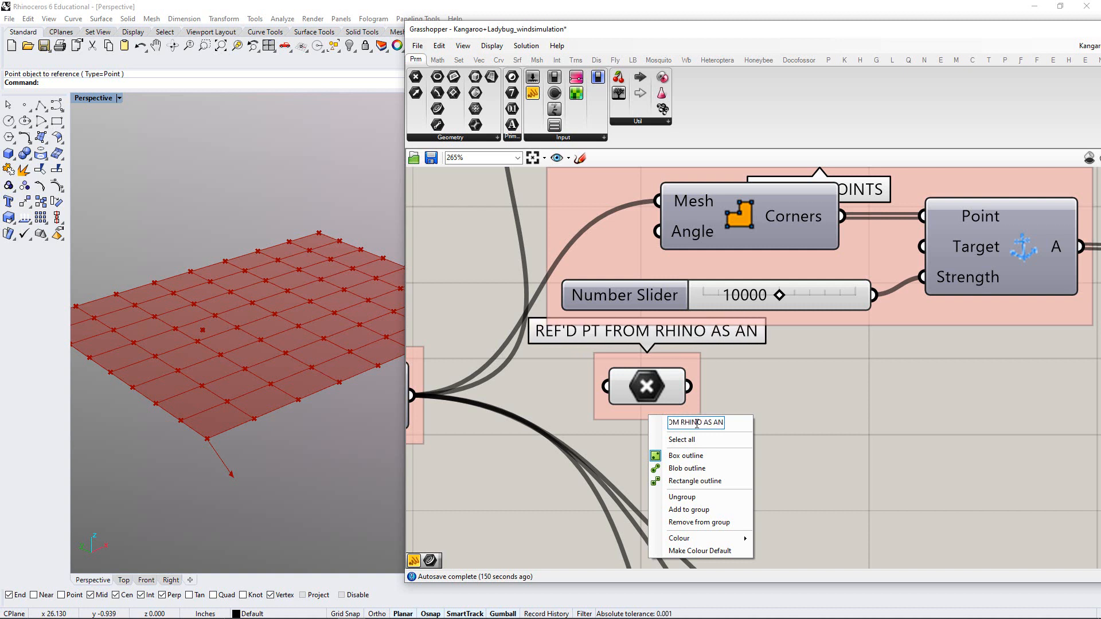
type("CHORS")
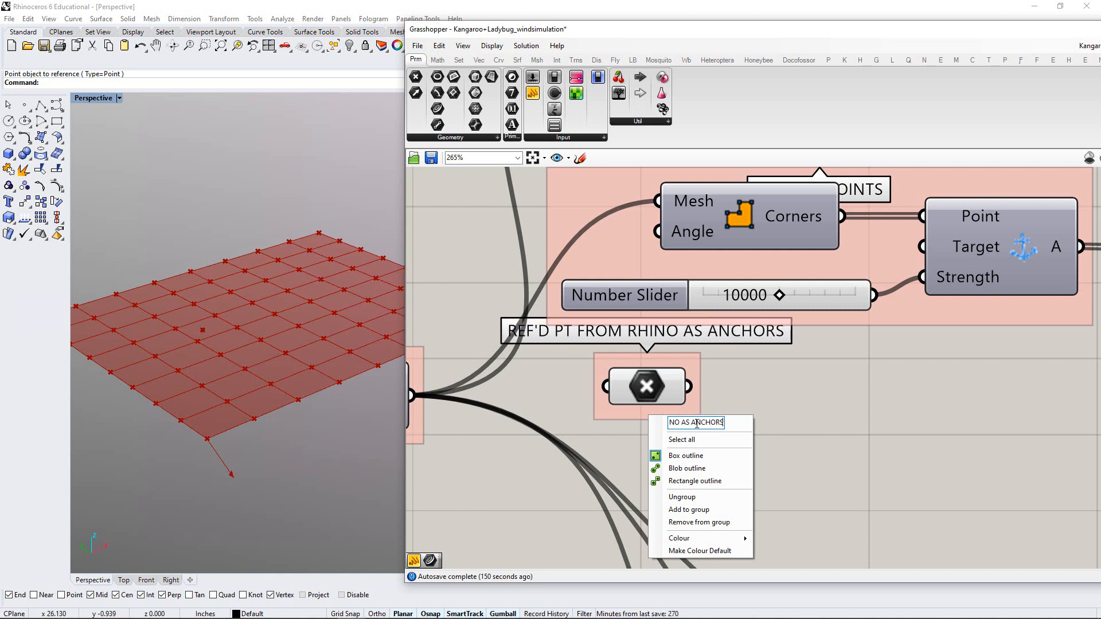
left_click(777, 378)
Lower the REF'D PT FROM RHINO AS ANCHORS group and raise the ANCHOR POINTS and GRAVITY FORCE groups to space them out
left_click_drag(689, 405, 769, 463)
right_click_drag(713, 471, 705, 462)
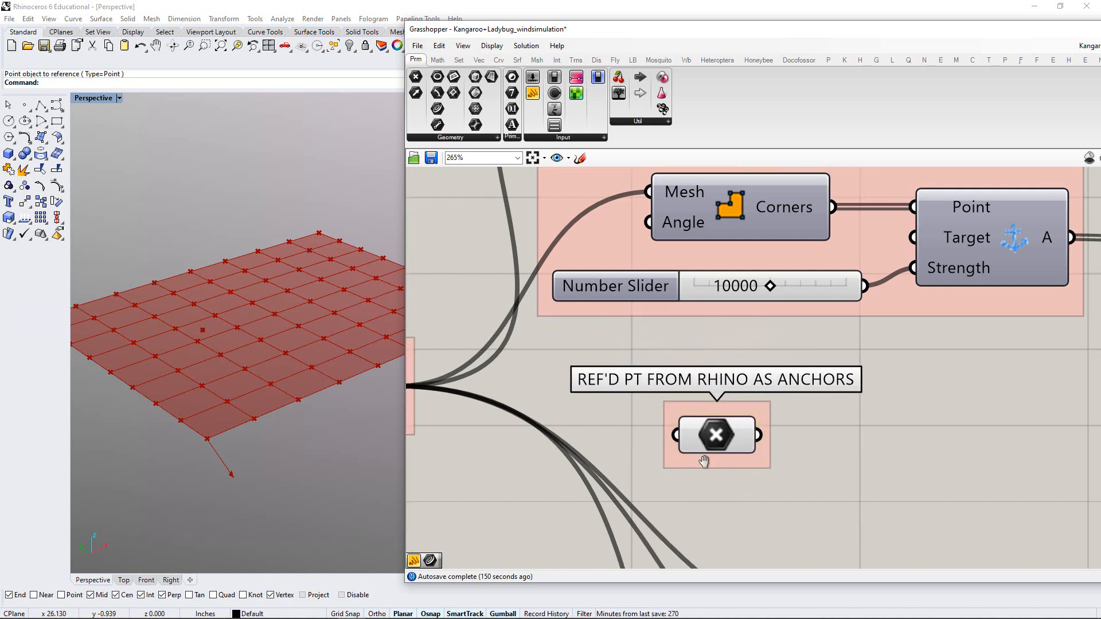
scroll(704, 462, "down", 3)
left_click_drag(722, 319, 725, 308)
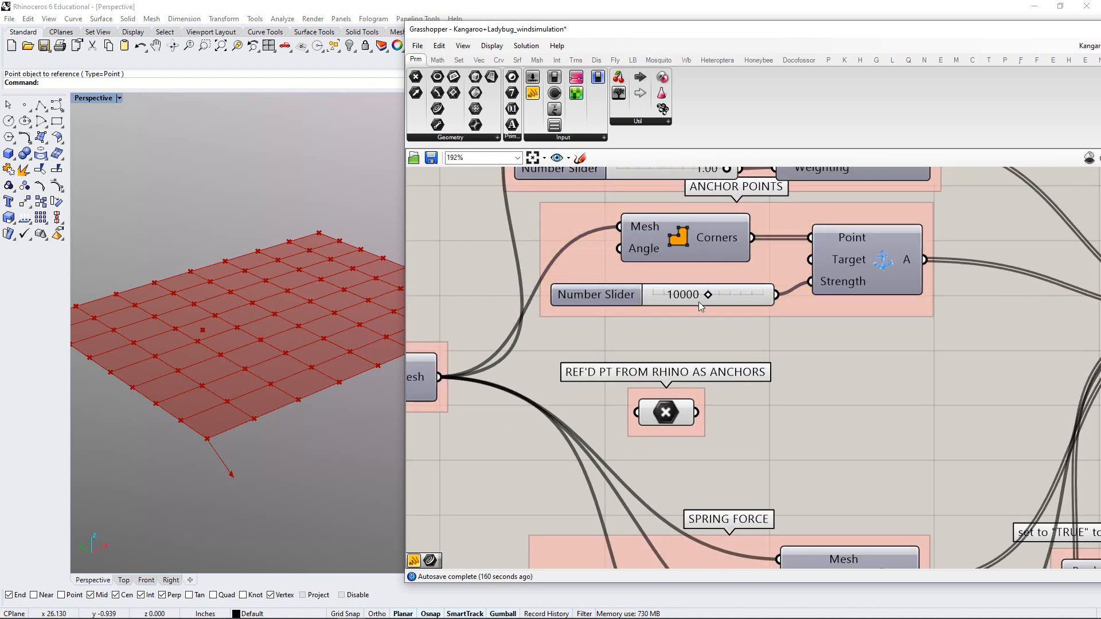
right_click_drag(719, 179, 709, 258)
left_click_drag(740, 218, 746, 183)
left_click(797, 270)
right_click_drag(721, 381, 725, 351)
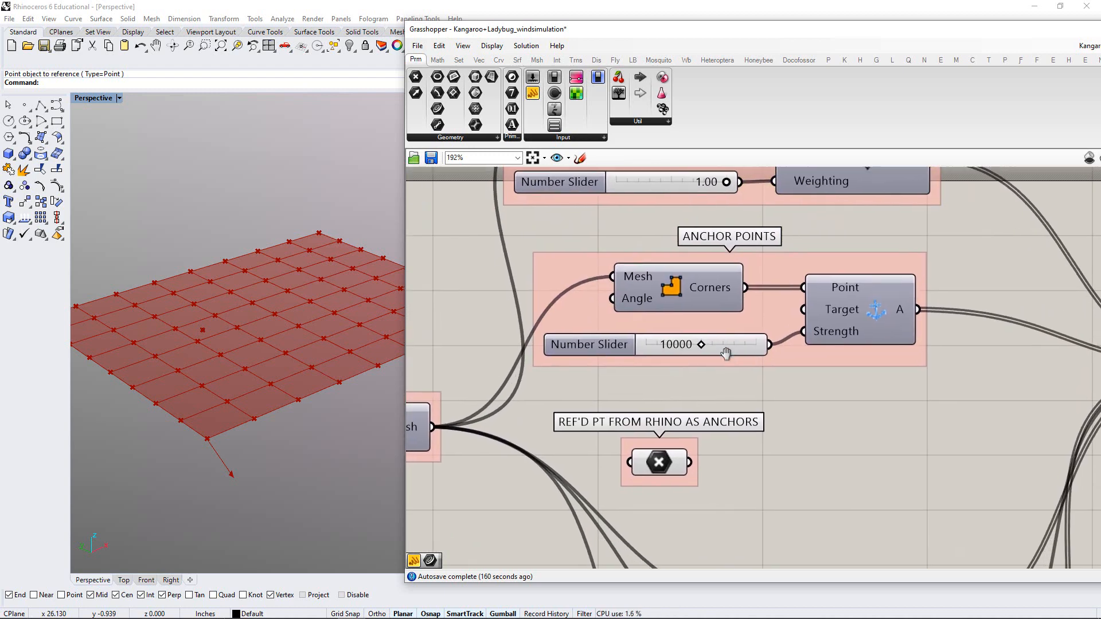
Nudge the ANCHOR POINTS group and the REF'D PT FROM RHINO AS ANCHORS group up slightly
scroll(733, 344, "up", 1)
left_click_drag(735, 326, 740, 305)
left_click(711, 373)
right_click_drag(653, 496, 662, 447)
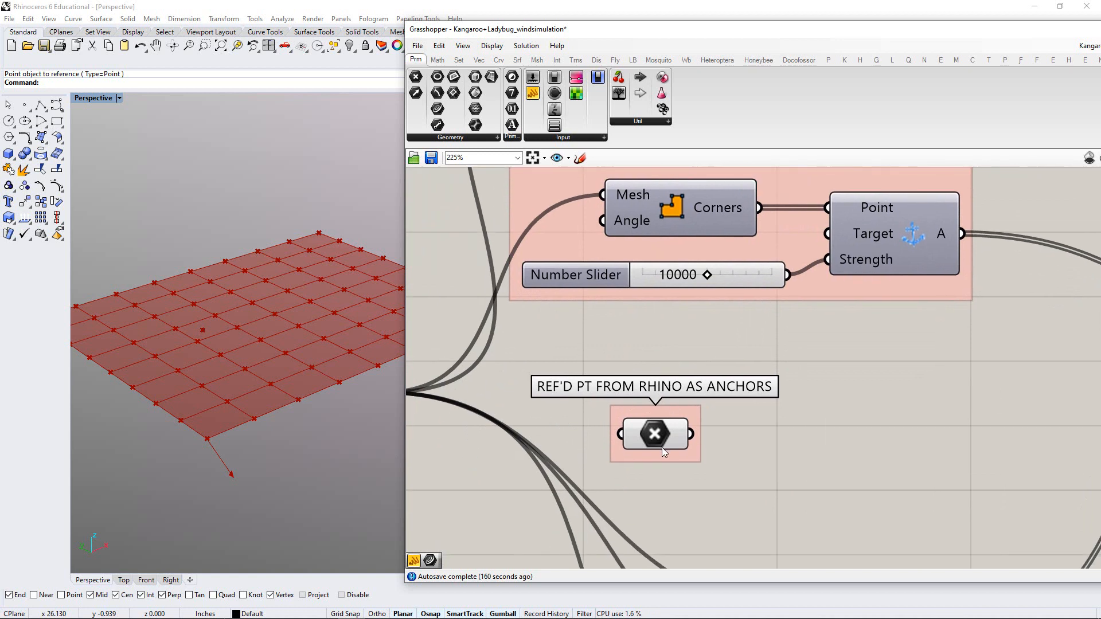
left_click_drag(662, 457, 666, 444)
left_click(705, 458)
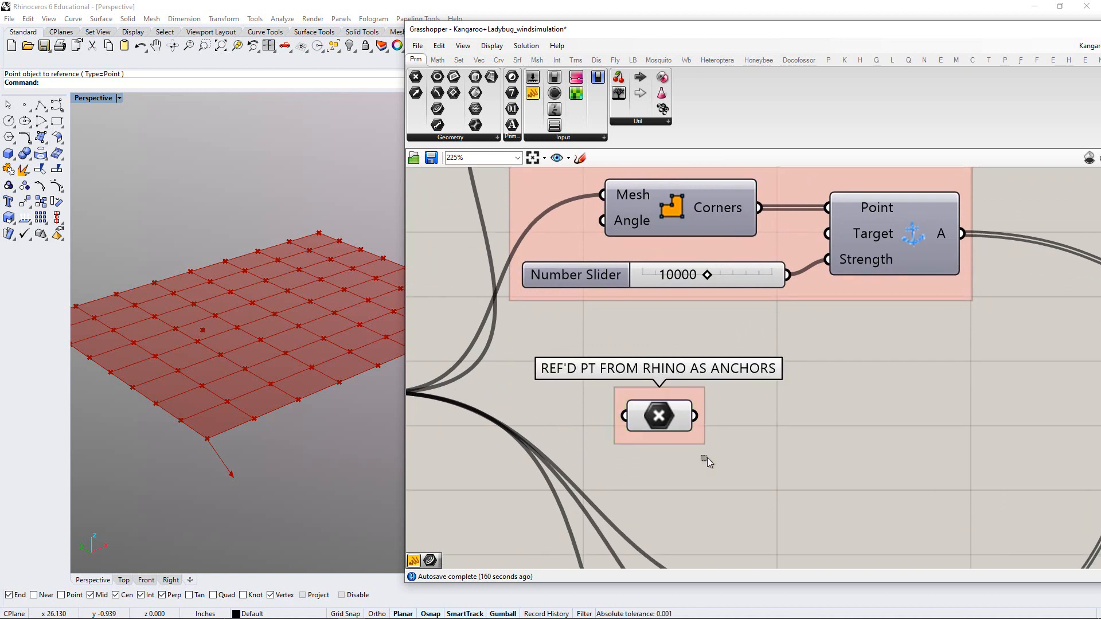
Add a Closest Point component beside the REF'D PT FROM RHINO AS ANCHORS group
left_click(478, 59)
left_click(585, 106)
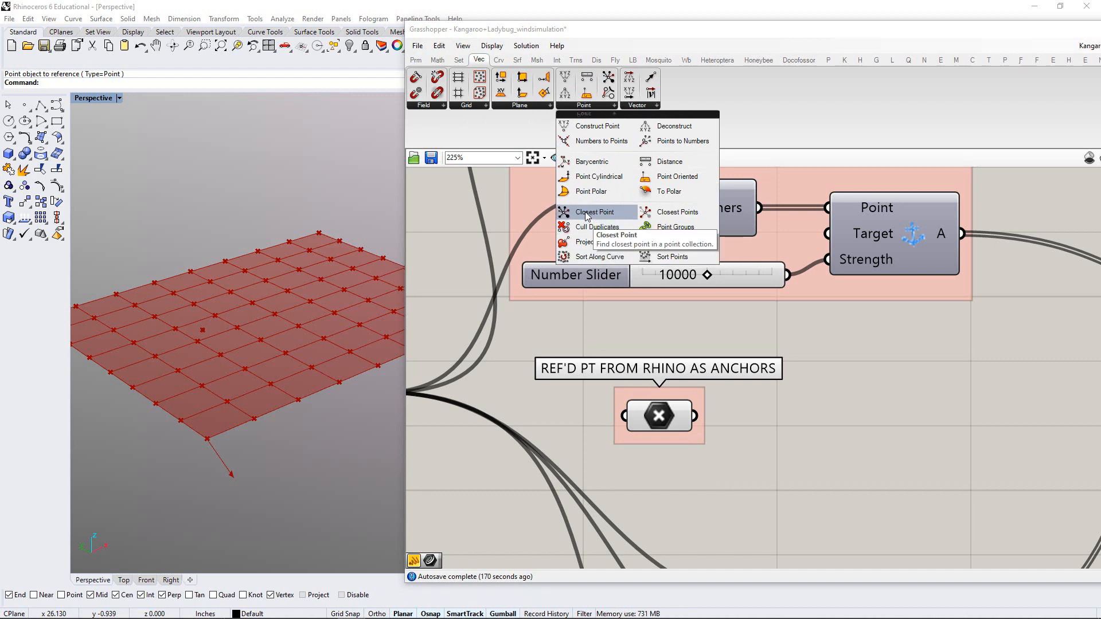
left_click_drag(586, 213, 769, 459)
scroll(746, 436, "down", 3)
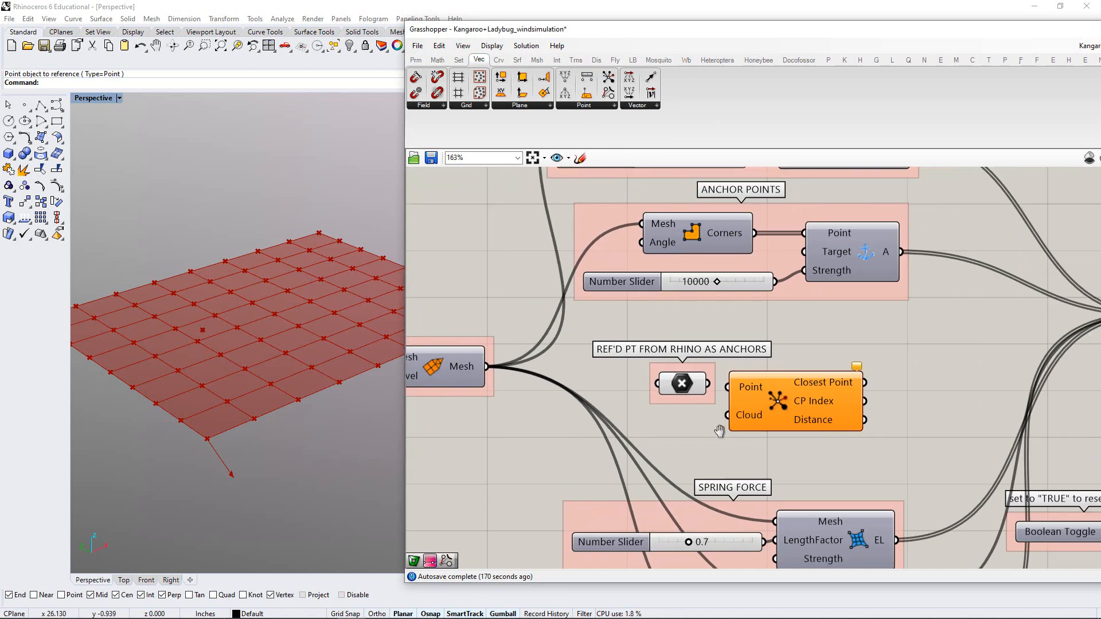
right_click_drag(720, 432, 696, 446)
scroll(695, 445, "up", 1)
Raise the referenced point group slightly and connect its Point parameter to the Closest Point component's Point input
left_click_drag(660, 401, 650, 378)
left_click(657, 402)
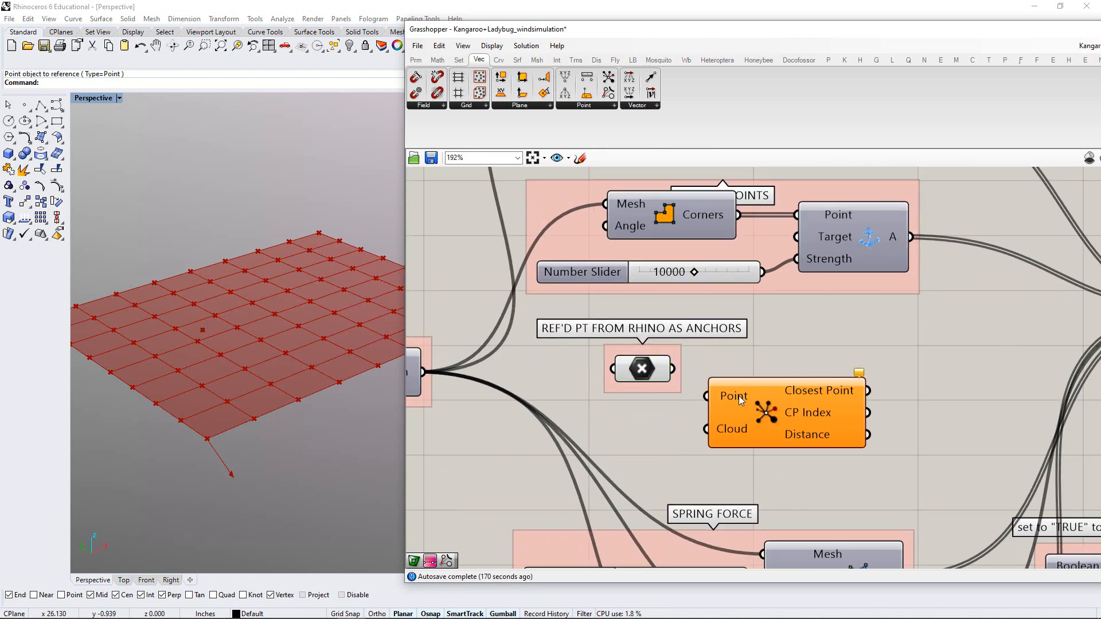
left_click(643, 366)
left_click(644, 402)
left_click_drag(673, 369, 706, 395)
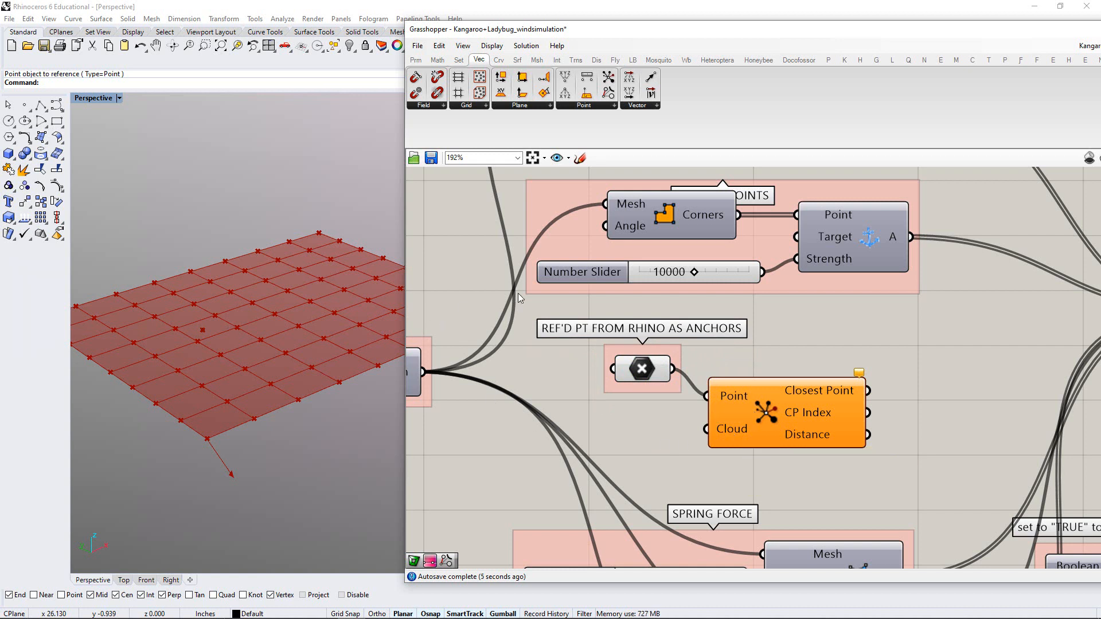
Connect the Vertices output in the GRAVITY FORCE group to the Closest Point component's Cloud input
right_click_drag(716, 336, 670, 391)
scroll(667, 388, "down", 2)
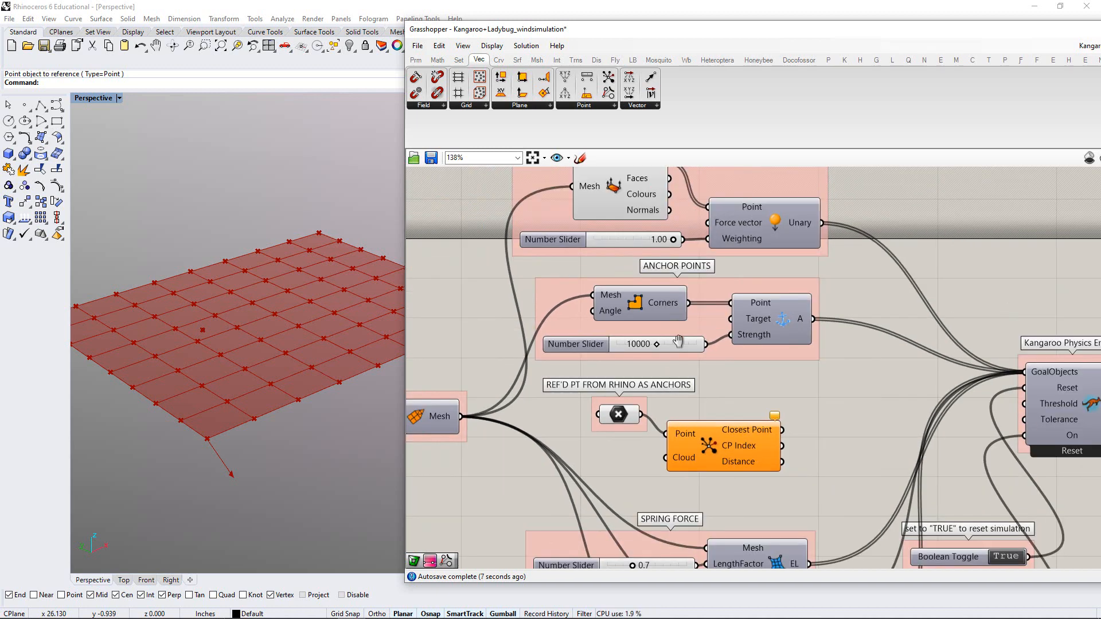
right_click_drag(657, 347, 675, 374)
right_click_drag(672, 310, 672, 331)
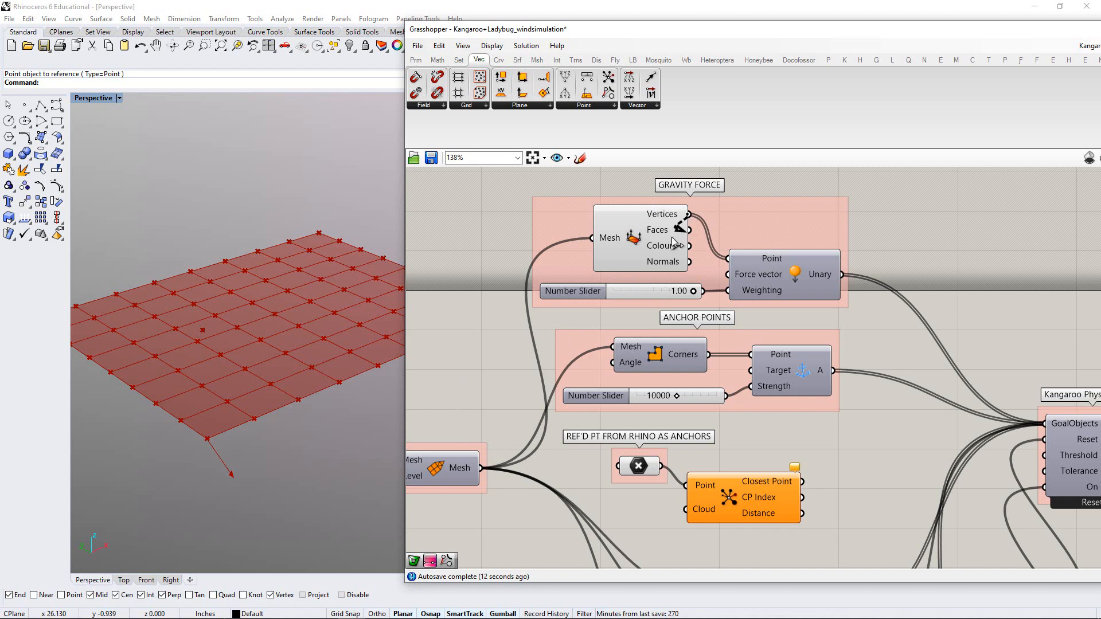
left_click_drag(672, 236, 687, 509)
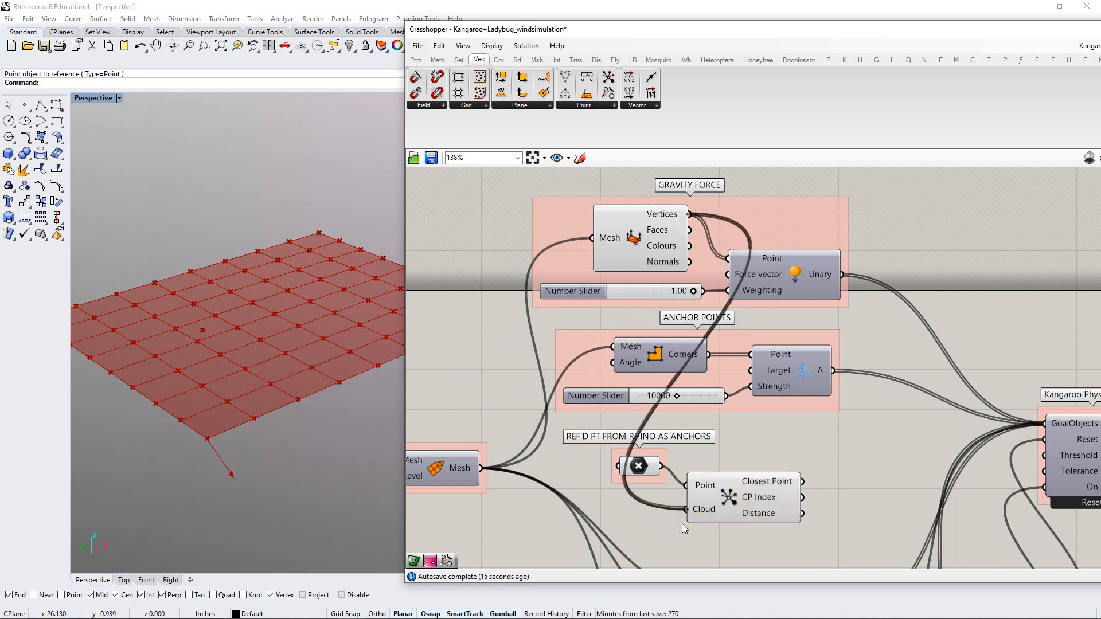
Select the Closest Point component to highlight its matched vertex, and move the referenced Rhino point along the X axis
scroll(683, 525, "up", 1)
scroll(739, 423, "up", 3)
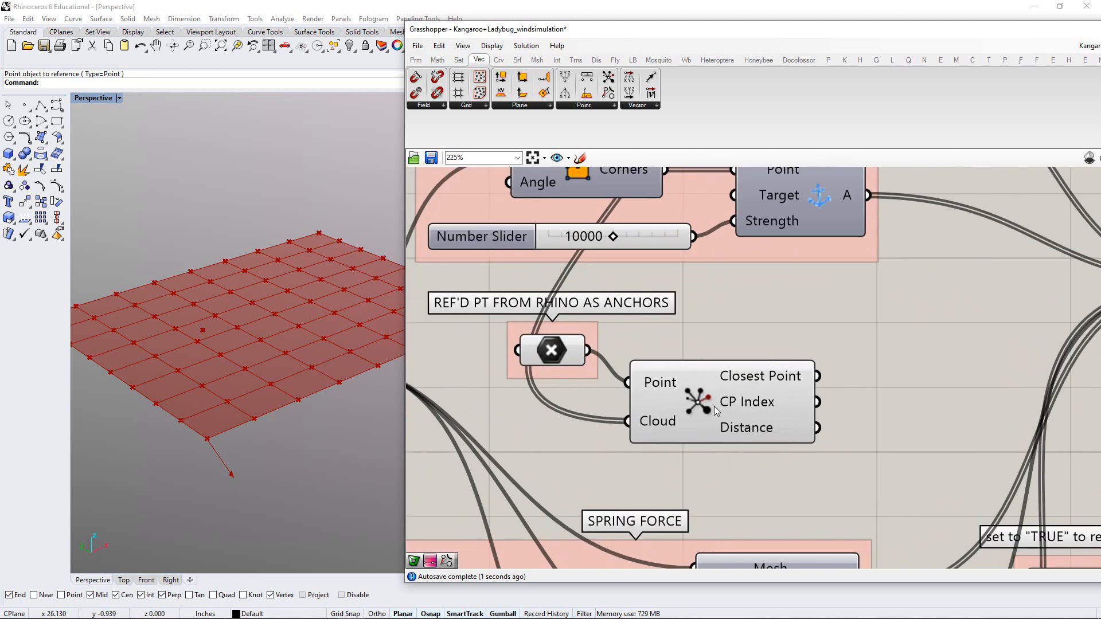
left_click(715, 406)
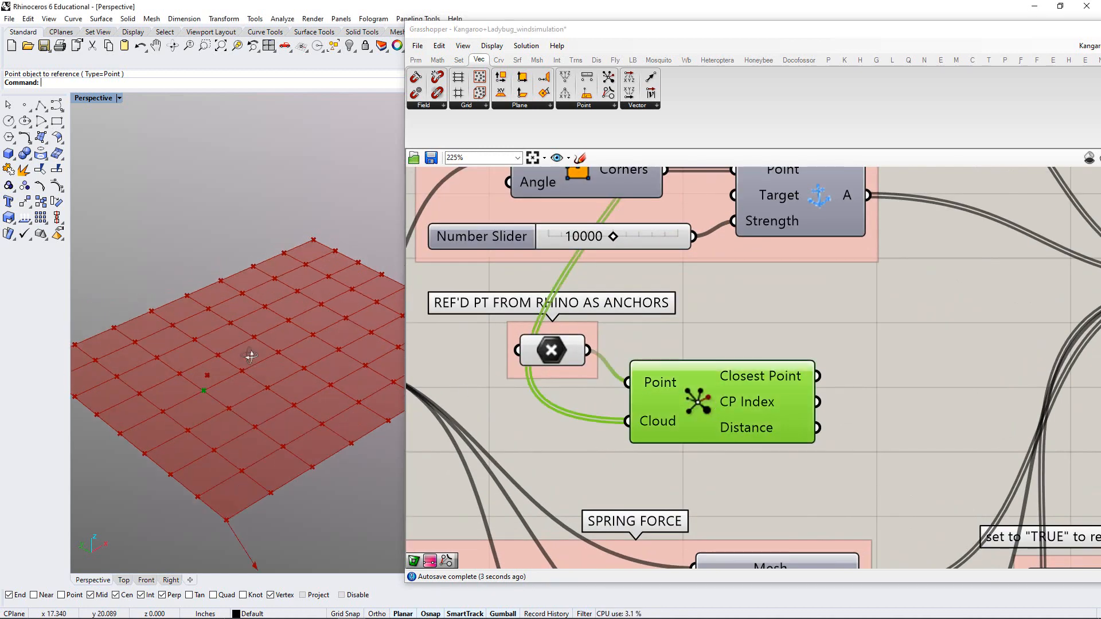
scroll(216, 400, "up", 3)
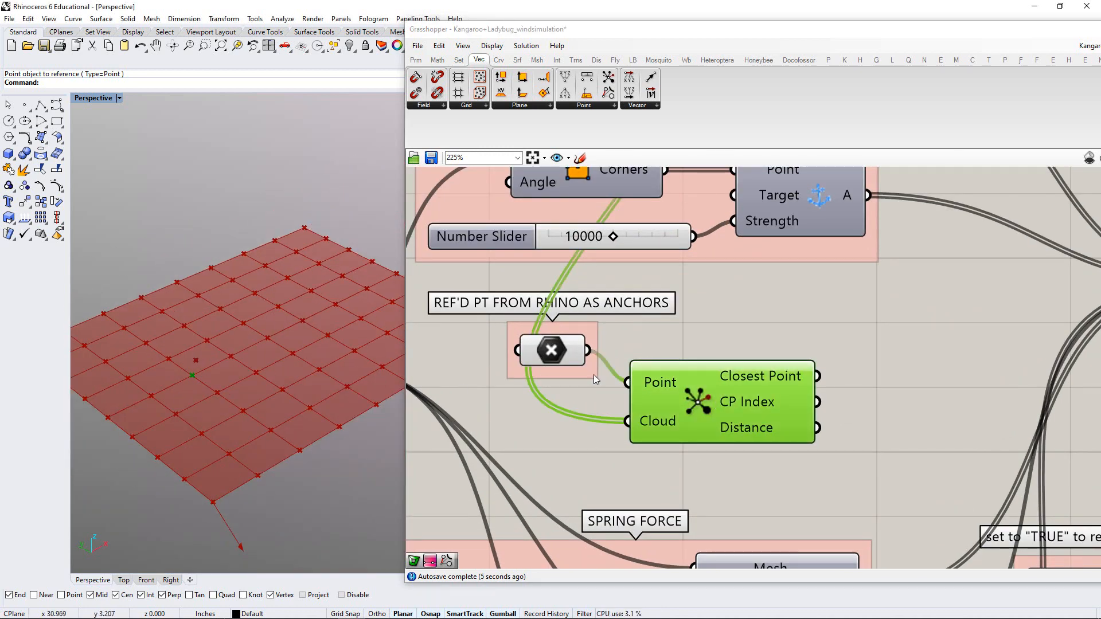
left_click(195, 360)
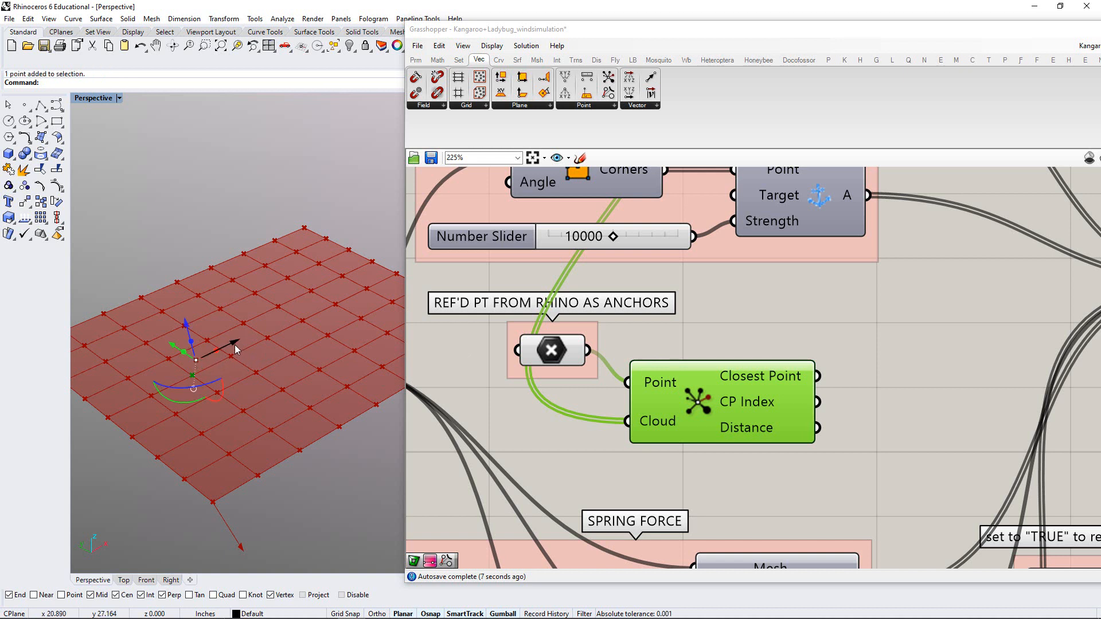
left_click_drag(231, 342, 379, 349)
scroll(266, 343, "up", 3)
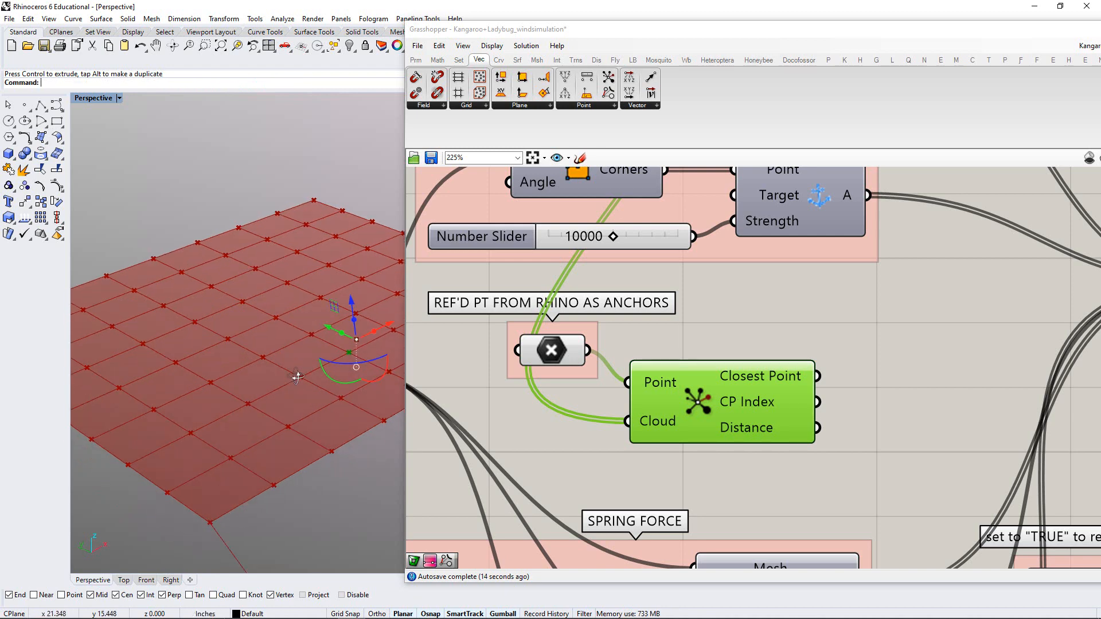
Move the referenced Rhino point along the Y axis and again along X, checking which mesh vertex is highlighted
scroll(295, 376, "down", 2)
scroll(348, 364, "up", 1)
left_click_drag(294, 346, 240, 318)
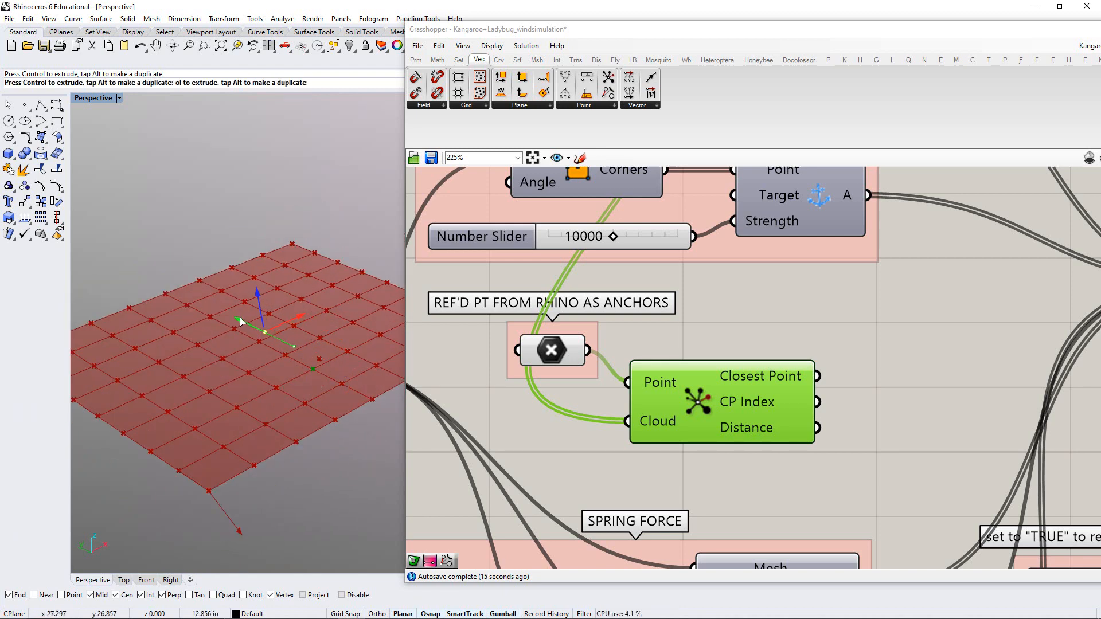
scroll(284, 395, "up", 2)
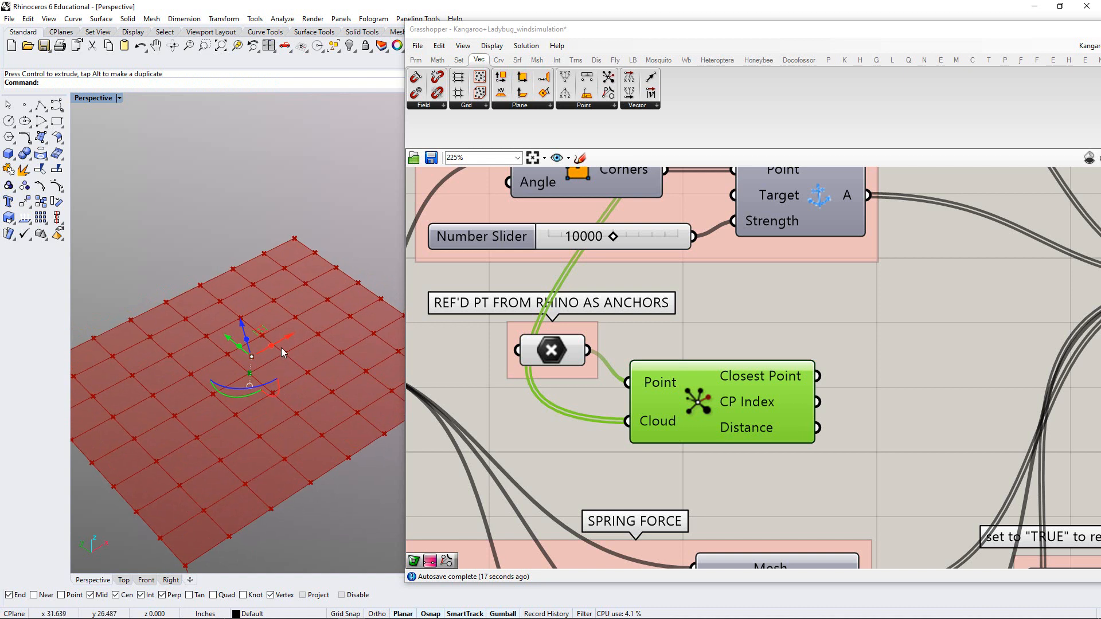
left_click_drag(287, 336, 318, 325)
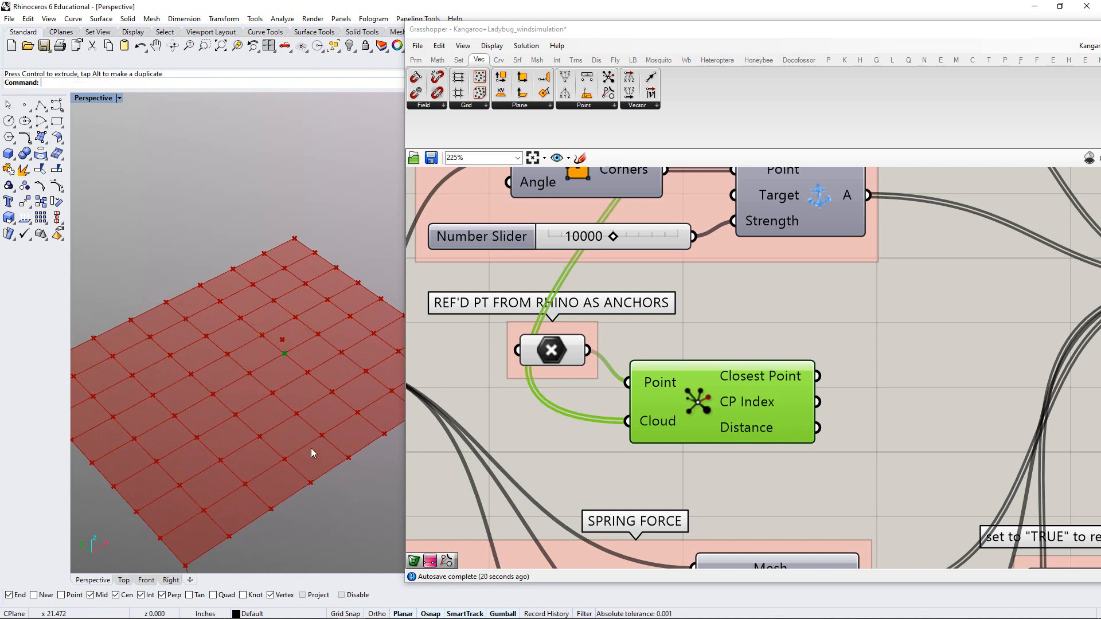
scroll(315, 441, "down", 3)
scroll(317, 393, "up", 2)
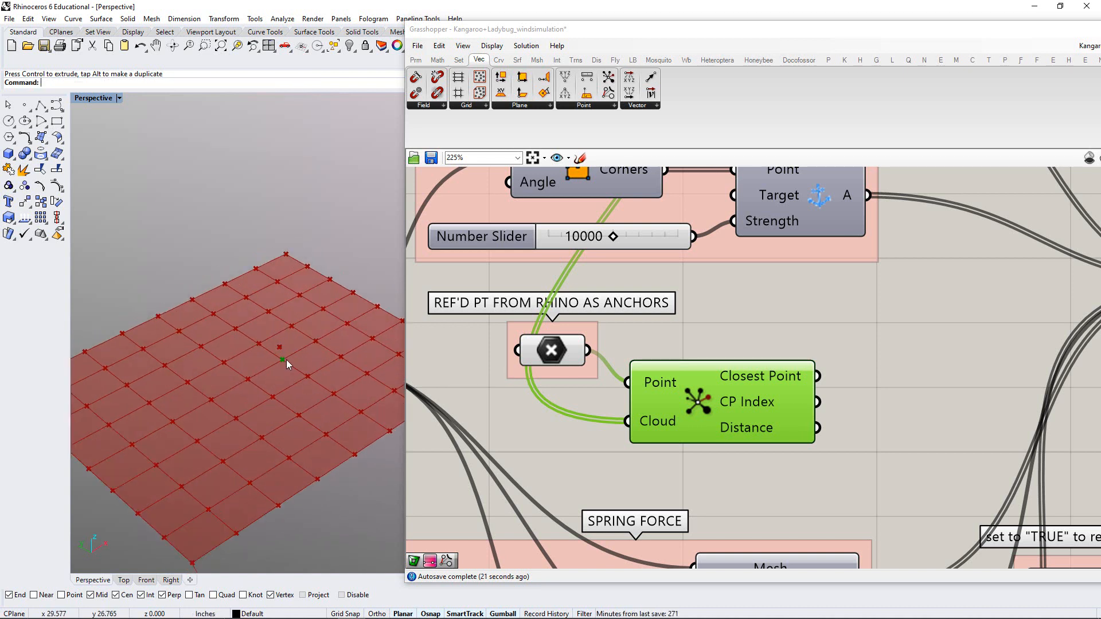
mouse_move(287, 390)
right_mouse_down()
mouse_move(292, 369)
mouse_move(304, 381)
right_mouse_up()
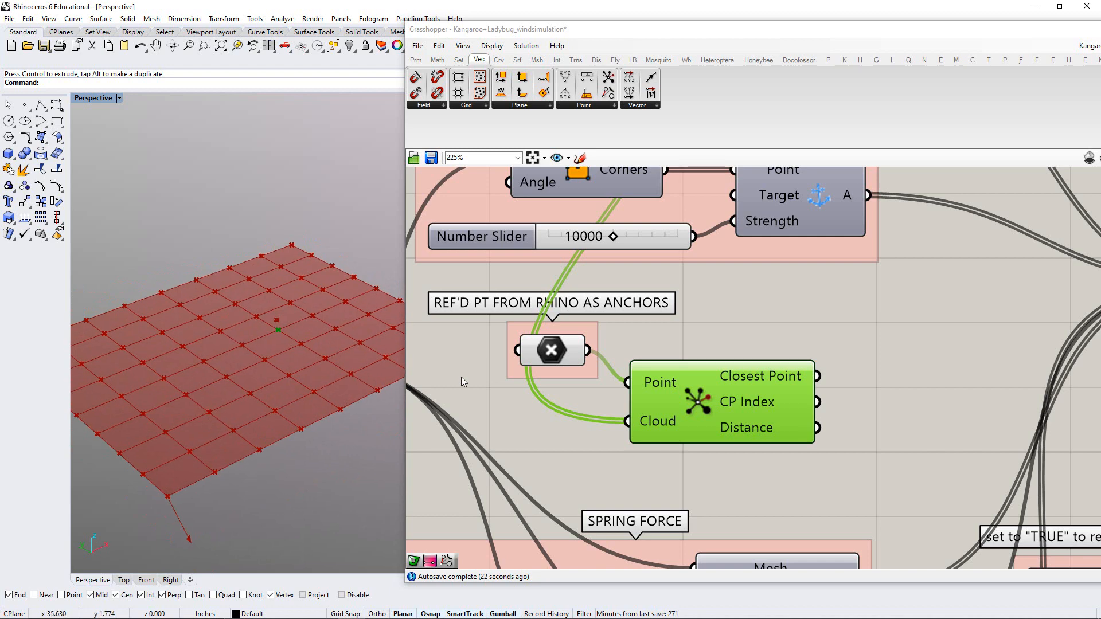
Shift the ANCHOR POINTS group sideways and add the Closest Point output to the anchor component's Point input alongside Corners
left_click(576, 362)
left_click(639, 355)
scroll(682, 412, "down", 3)
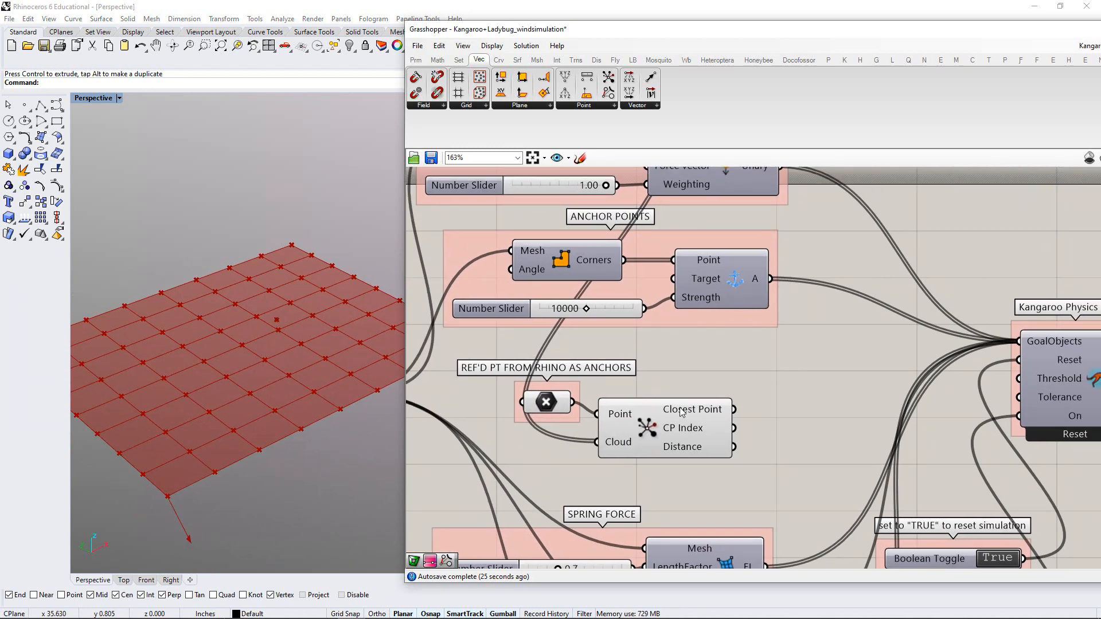
left_click_drag(716, 323, 759, 326)
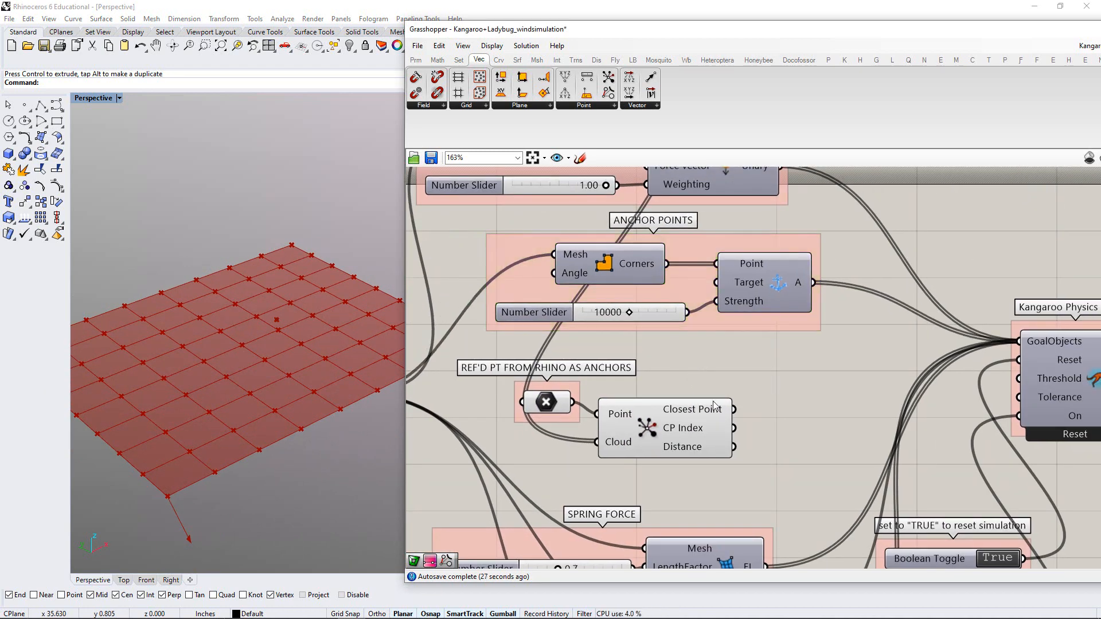
left_click_drag(689, 440, 688, 432)
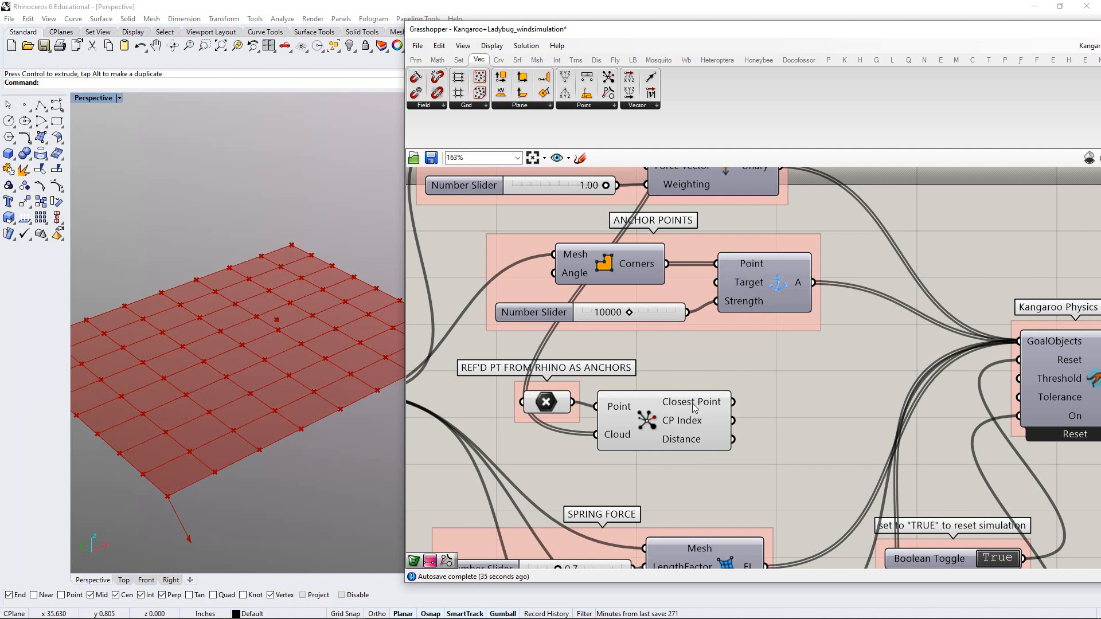
left_click_drag(734, 403, 719, 275)
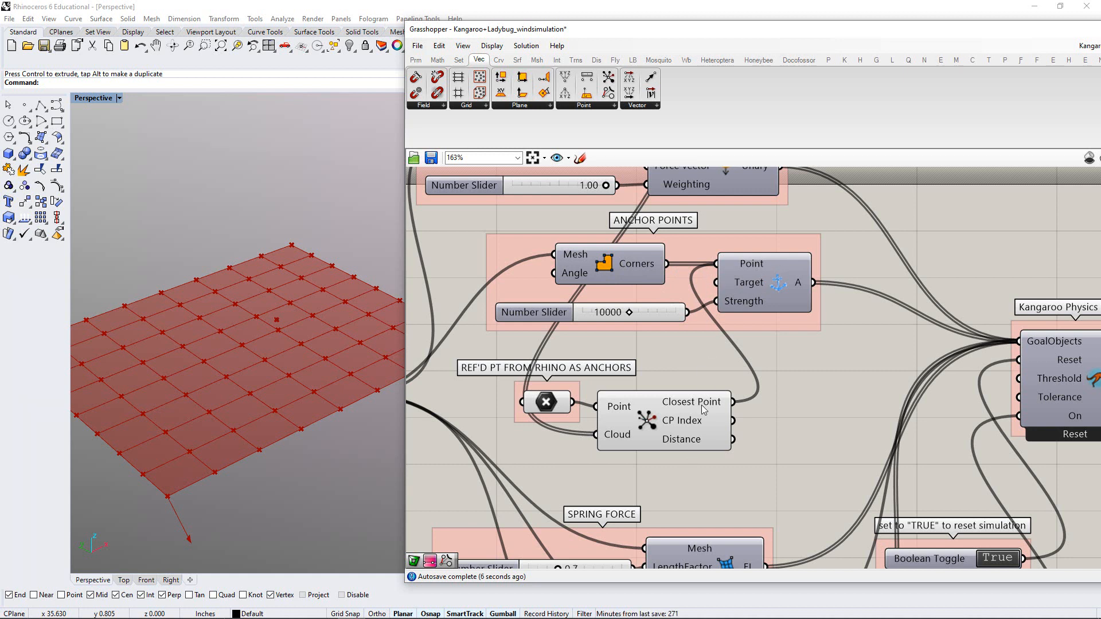
Group the referenced Point parameter with the Closest Point component and move the group up beneath the ANCHOR POINTS group
left_click_drag(766, 472, 487, 349)
key("ctrl+g")
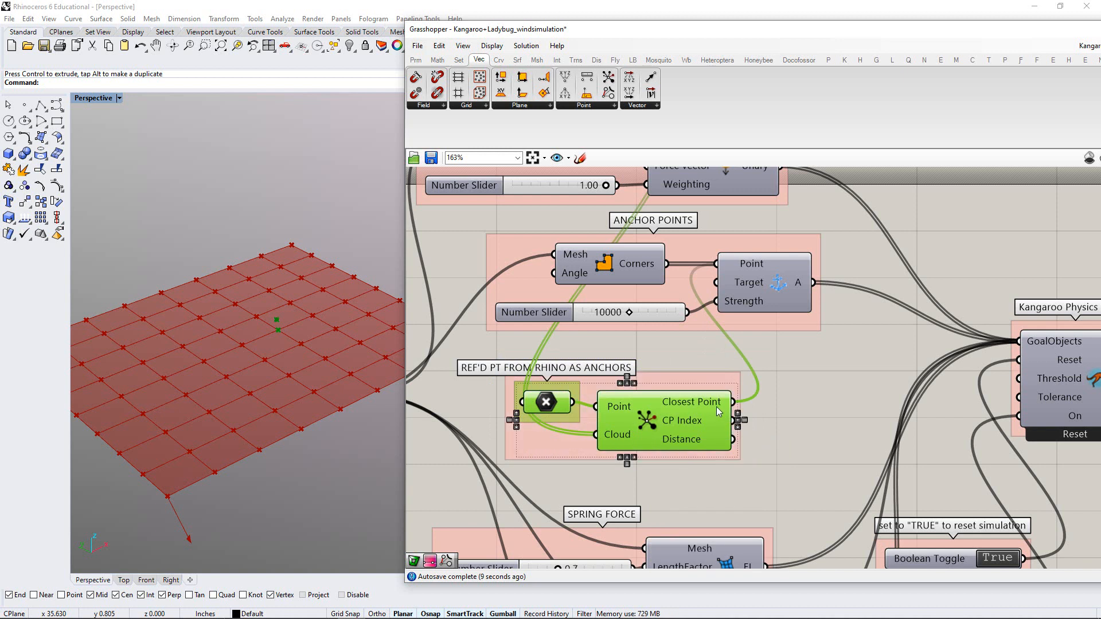
left_click(795, 402)
left_click_drag(696, 375, 705, 348)
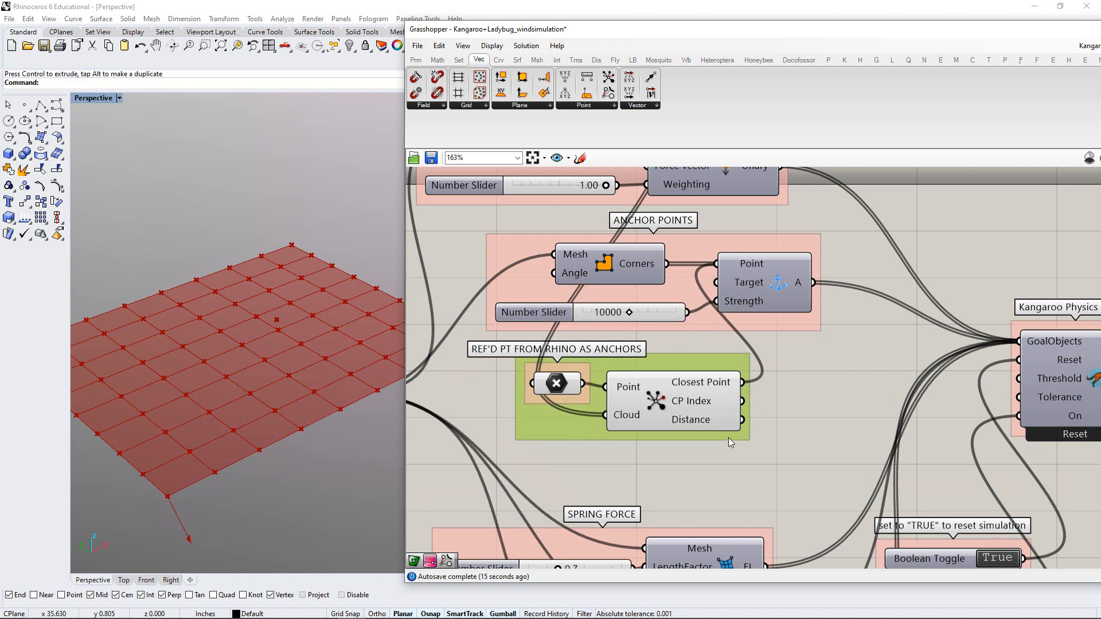
Add the referenced point components to the ANCHOR POINTS group and send the enlarged group behind its contents
left_click_drag(776, 462, 545, 344)
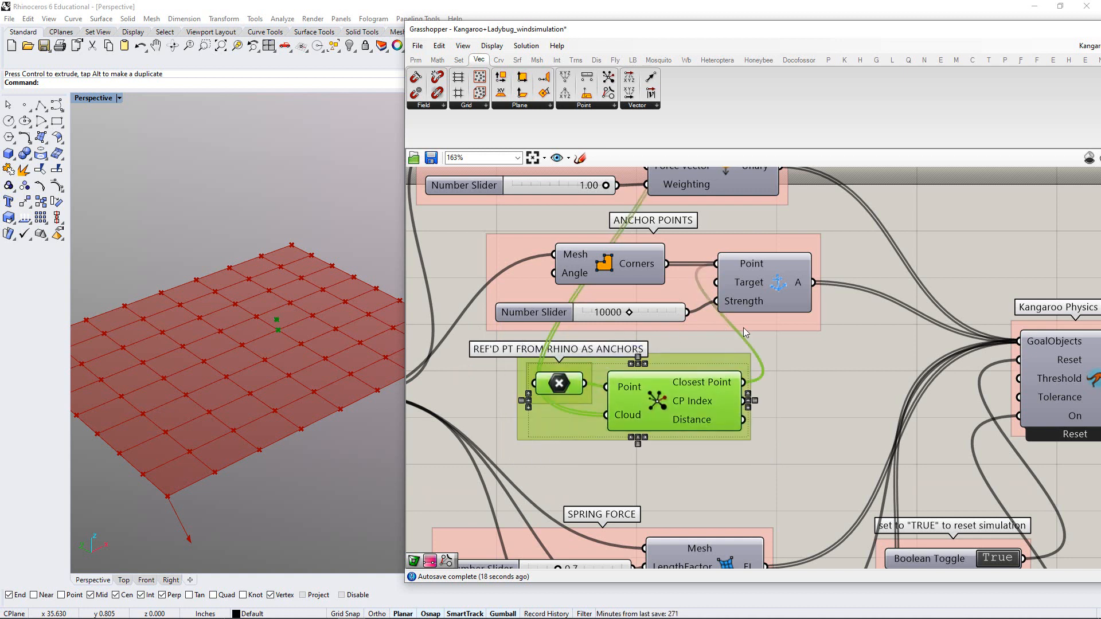
right_click(774, 326)
left_click(814, 419)
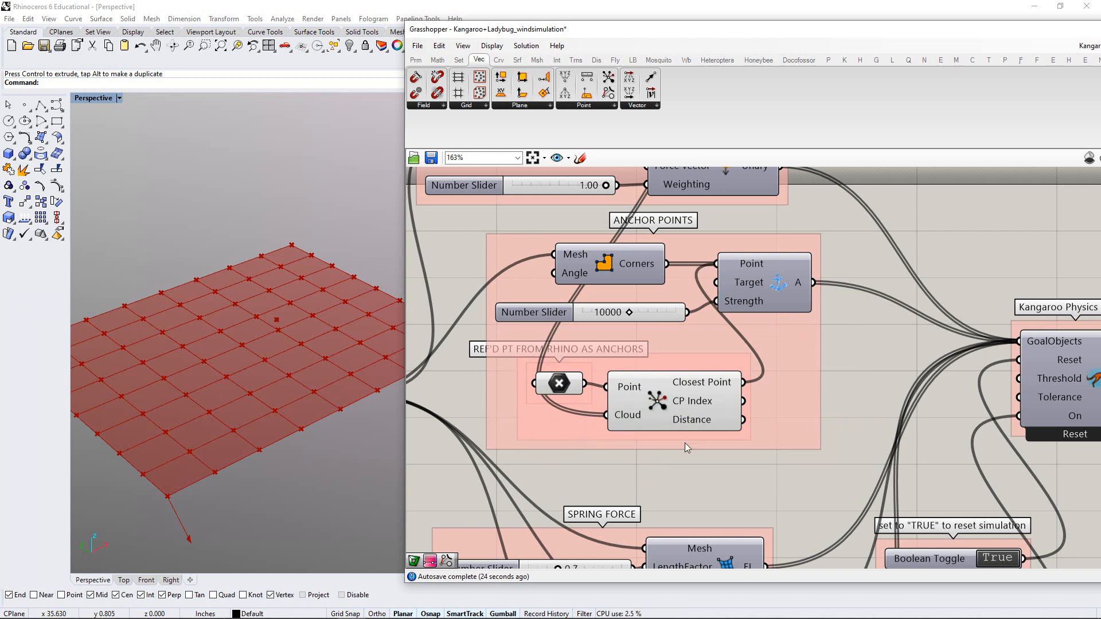
left_click(780, 366)
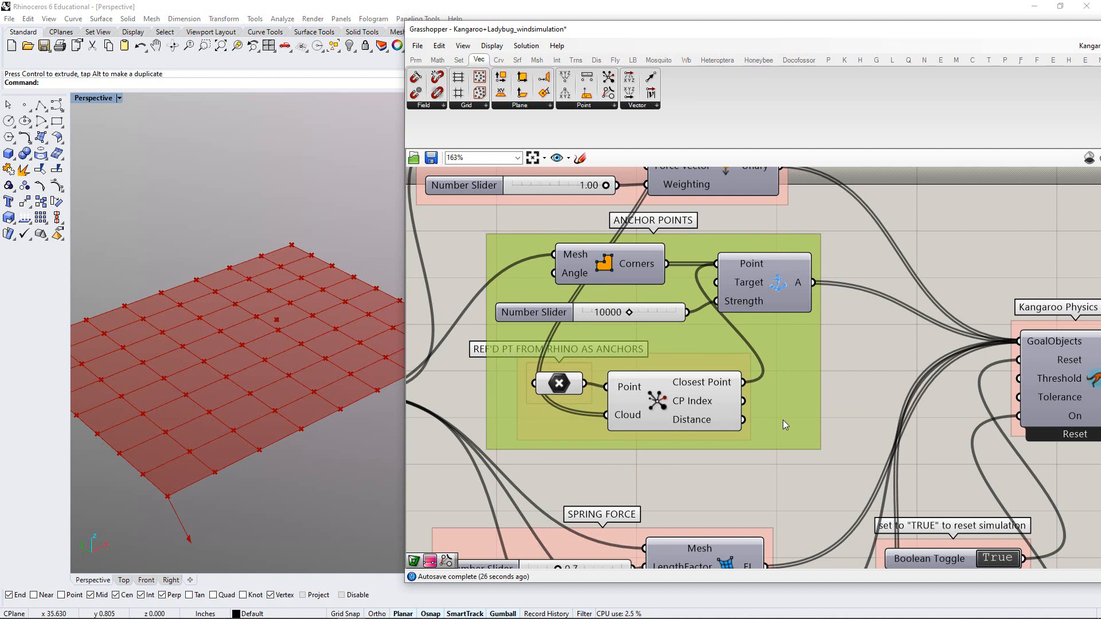
key("ctrl+b")
left_click(775, 454)
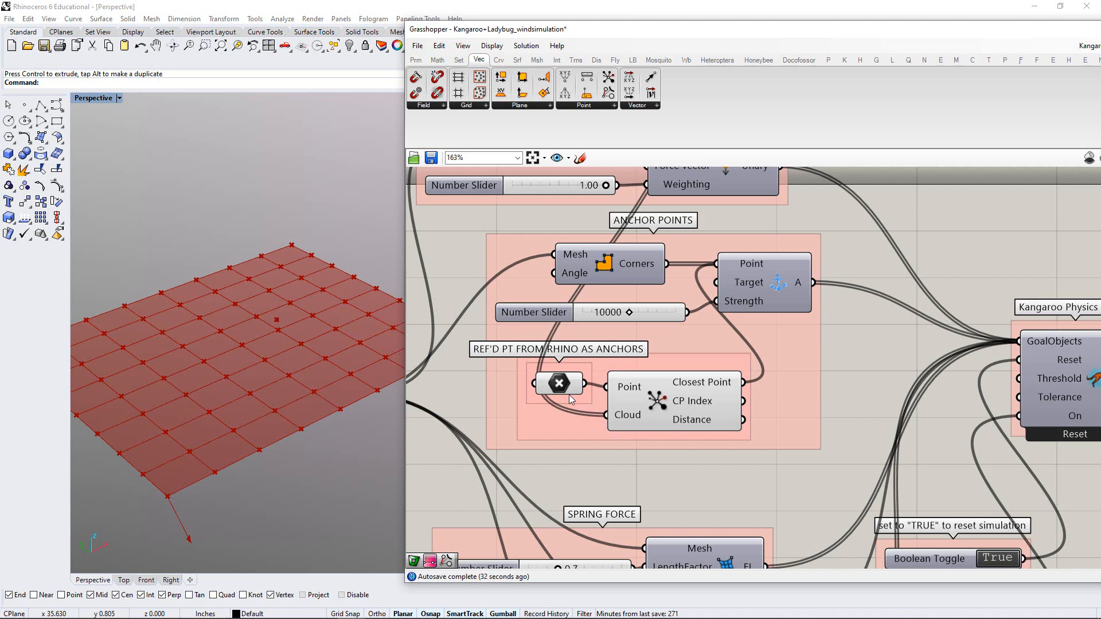
Check the matched vertex of the Closest Point component and run the simulation by setting the reset toggle to False
right_click_drag(774, 425, 722, 381)
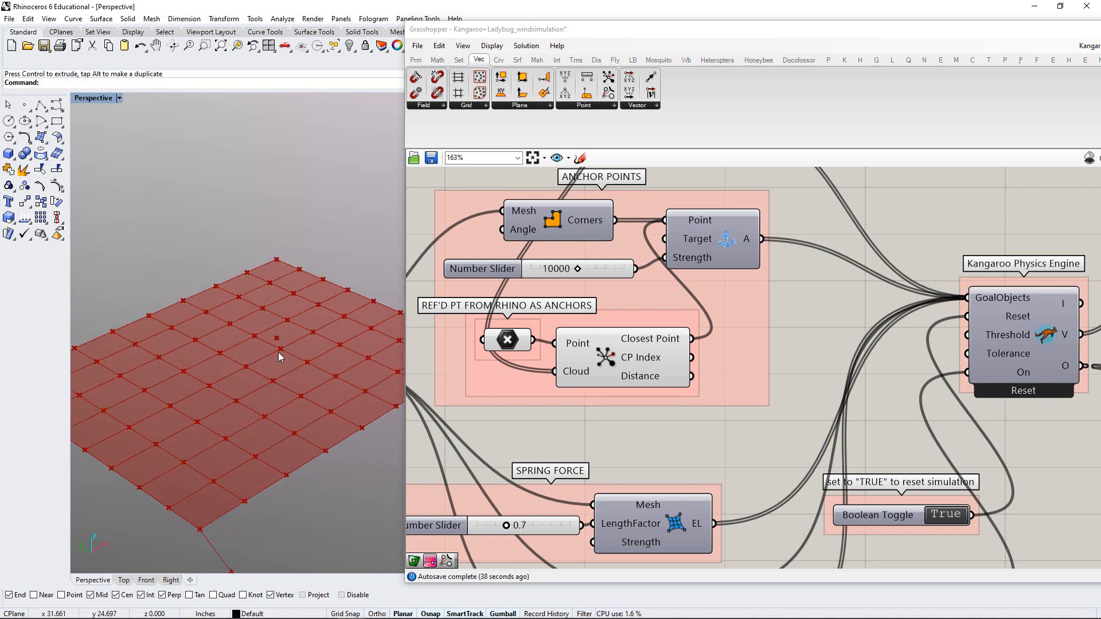
left_click(625, 357)
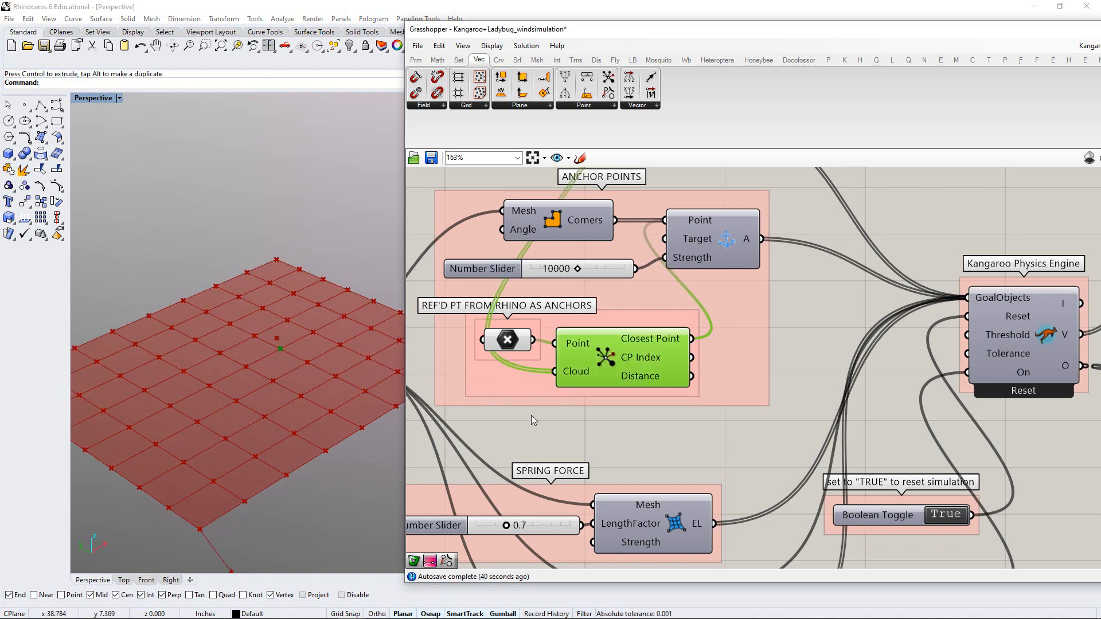
left_click(549, 425)
scroll(576, 399, "down", 3)
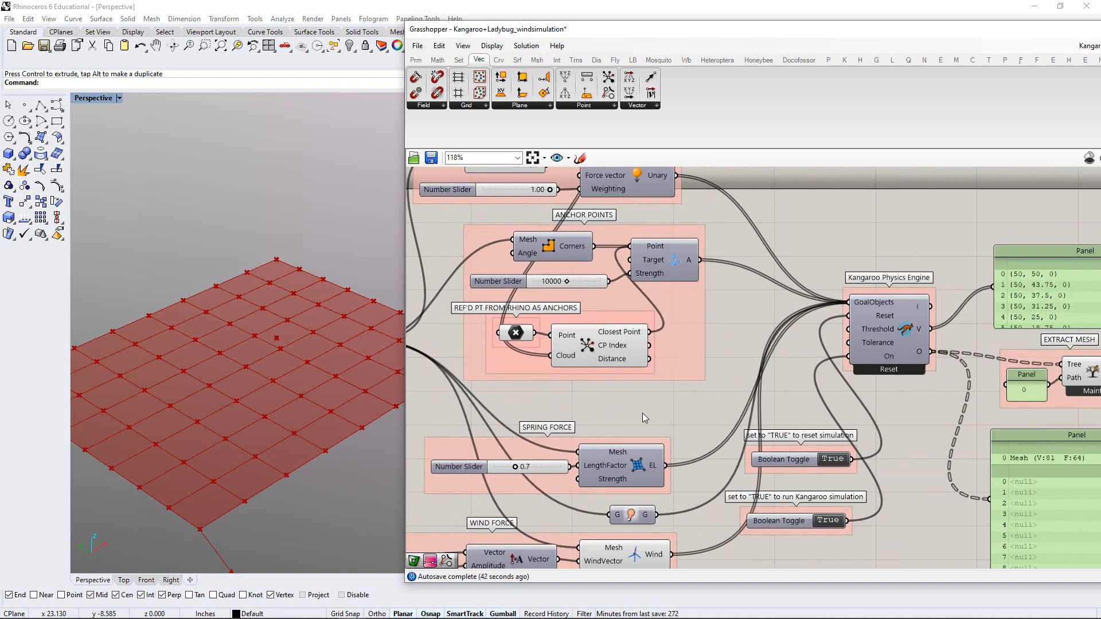
scroll(577, 399, "up", 2)
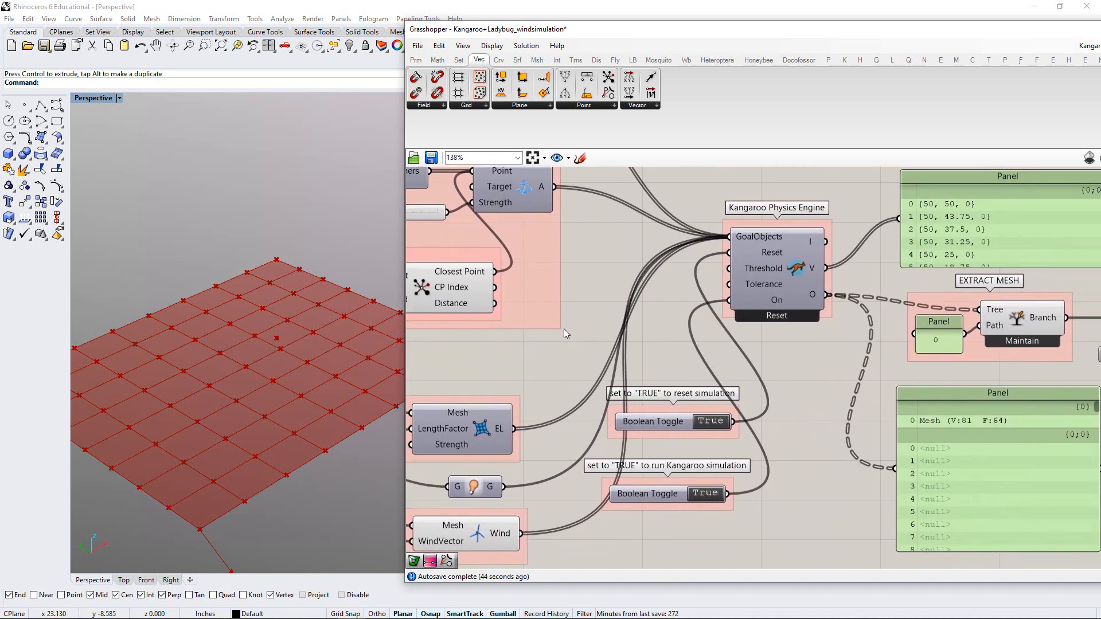
double_click(711, 427)
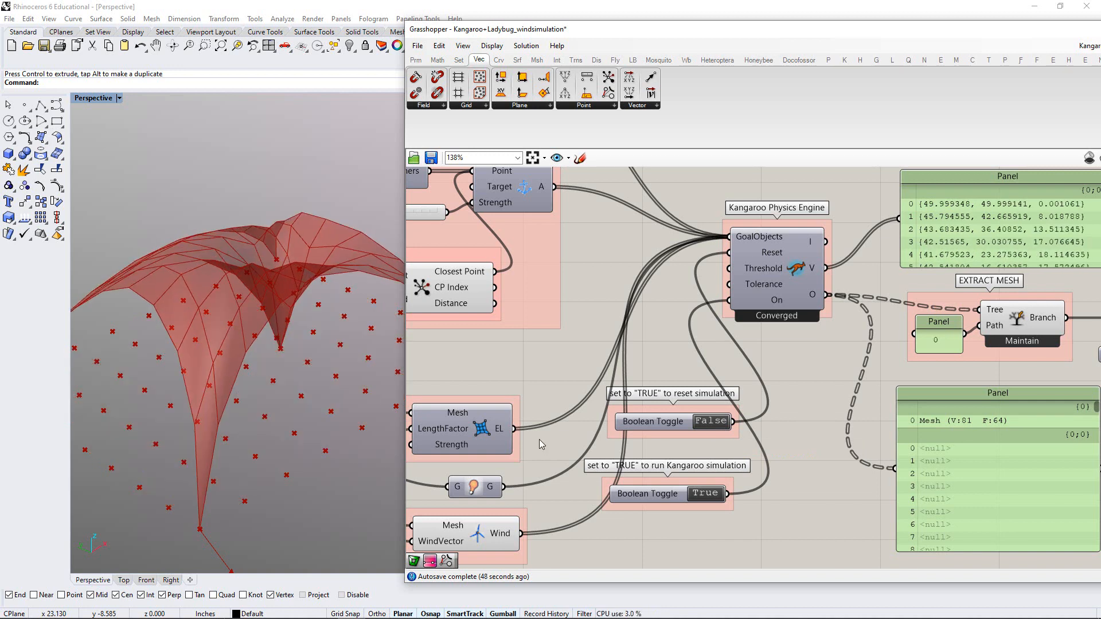
Select the referenced Rhino point and move it across the grid to relocate the extra anchor in the running simulation
right_click_drag(301, 344, 261, 342)
scroll(266, 342, "up", 5)
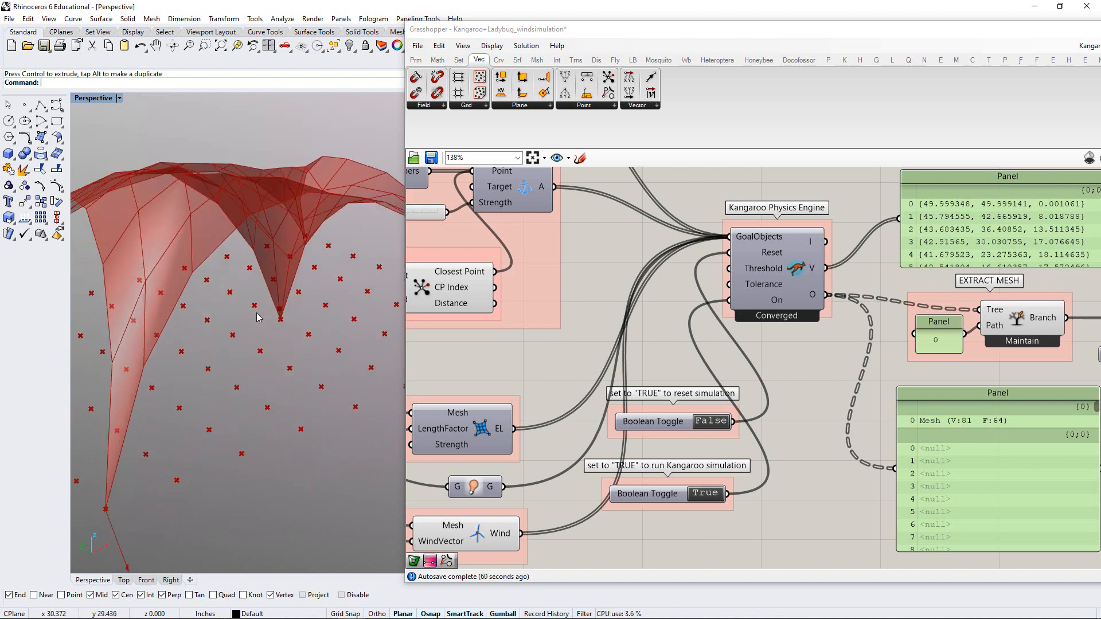
left_click(311, 320)
right_click_drag(331, 352, 335, 364)
left_click_drag(312, 285, 192, 375)
right_click_drag(248, 346, 241, 376)
scroll(243, 367, "down", 5)
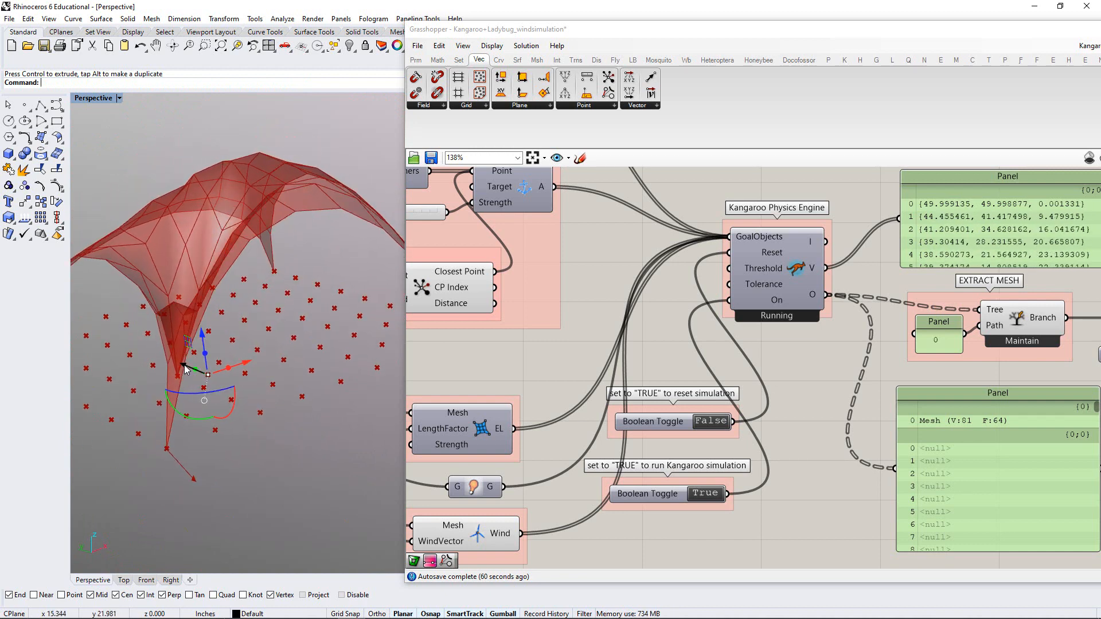
Move the referenced Rhino point back and forth along the Y axis to test other anchor vertices
left_click_drag(185, 369, 304, 401)
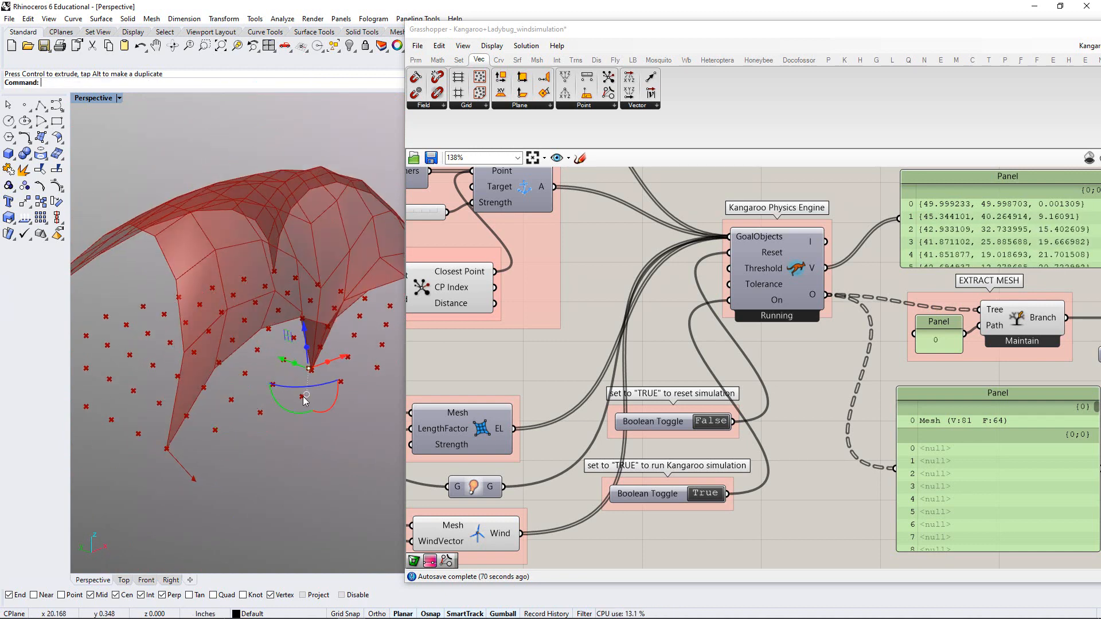
left_click_drag(287, 359, 176, 319)
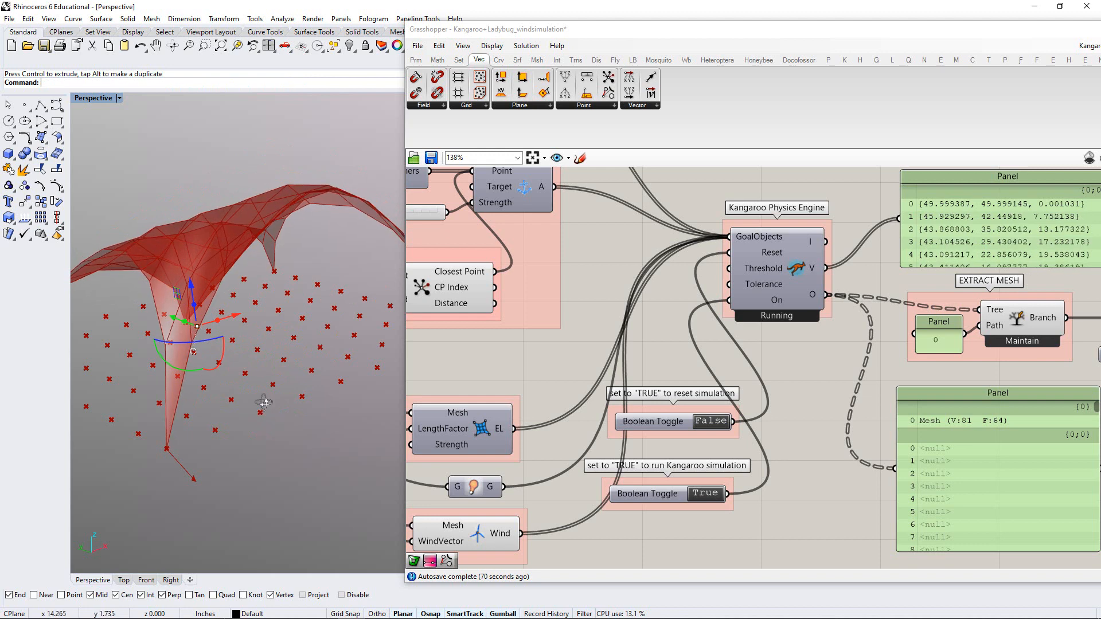
right_click_drag(264, 403, 234, 341)
left_click_drag(212, 337, 249, 357)
mouse_move(279, 335)
right_mouse_down()
mouse_move(282, 381)
mouse_move(258, 337)
mouse_move(271, 350)
right_mouse_up()
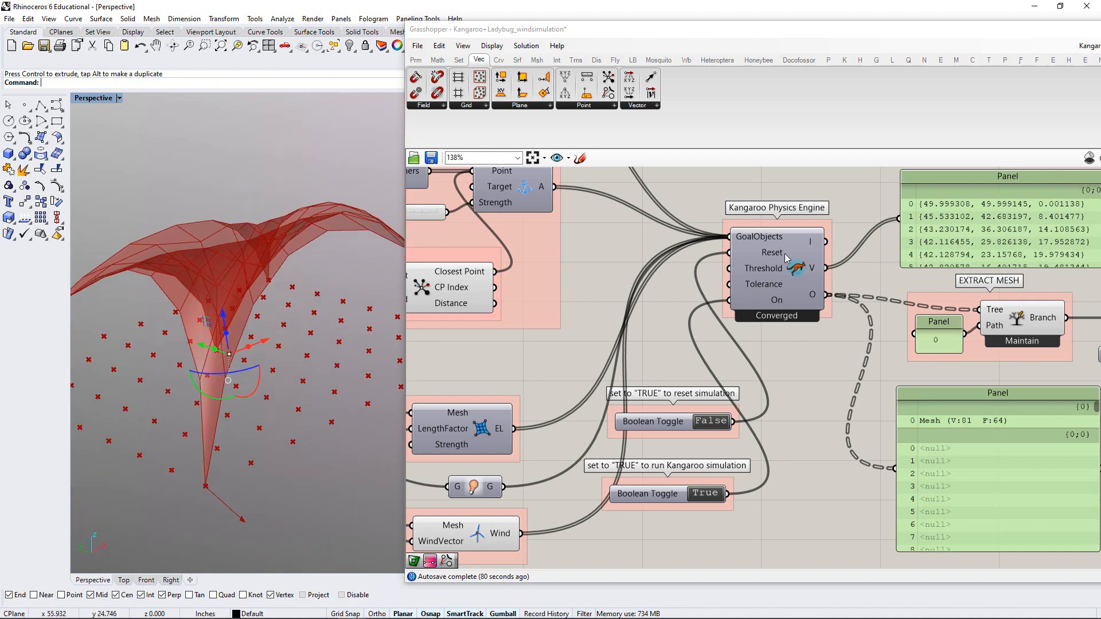
Restart the Kangaroo simulation by switching the reset toggle to True and back to False
left_click(710, 423)
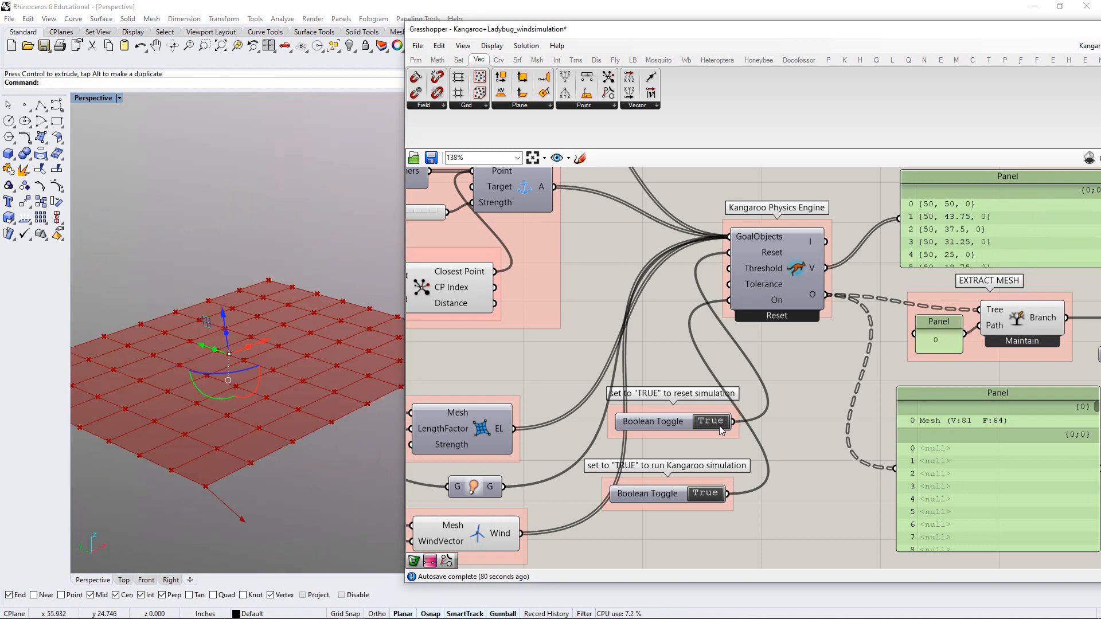
left_click(720, 426)
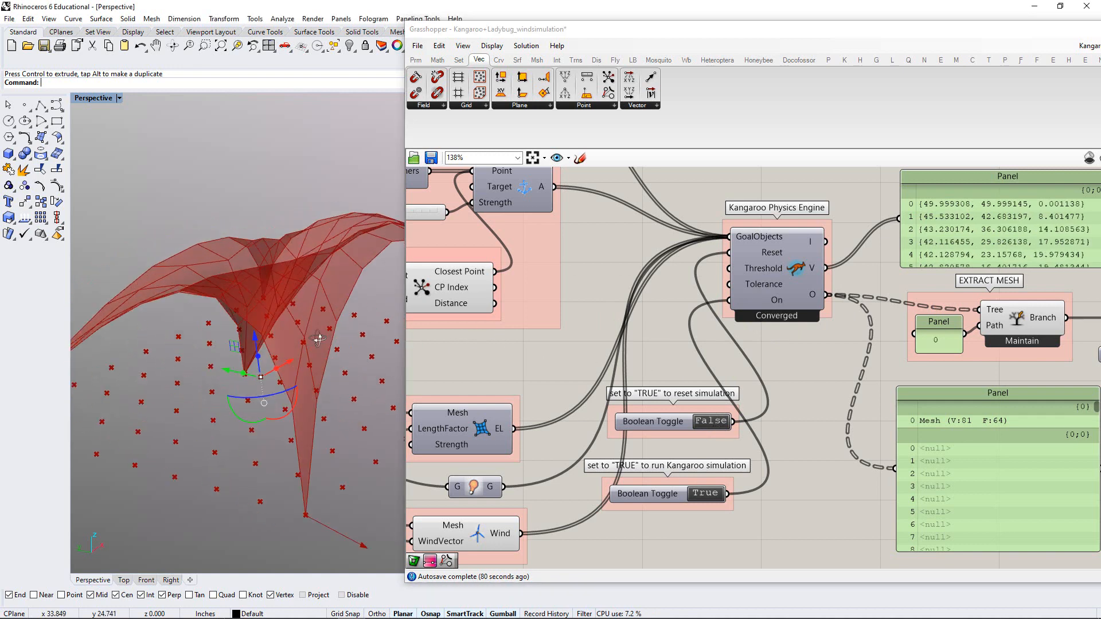
Examine the deformed mesh and the component group that extracts the daily average wind direction vector
right_click_drag(361, 286, 356, 326)
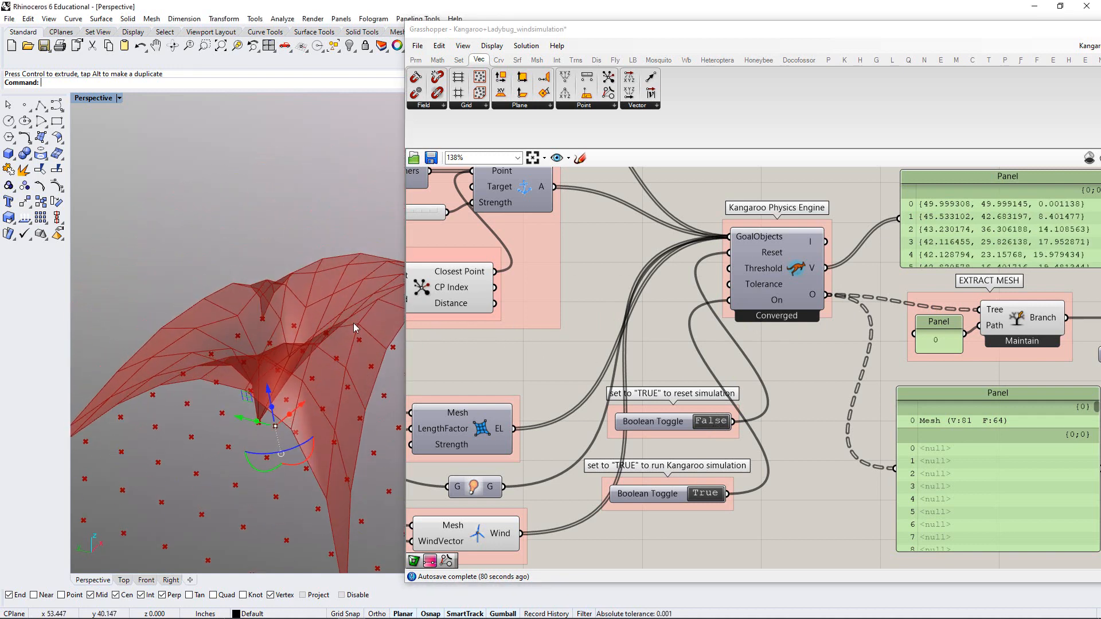
right_click_drag(480, 340, 520, 331)
right_click_drag(298, 344, 310, 373)
right_click_drag(559, 347, 642, 327)
scroll(649, 320, "down", 1)
scroll(649, 320, "down", 2)
right_click_drag(566, 400, 678, 350)
right_click_drag(570, 427, 856, 325)
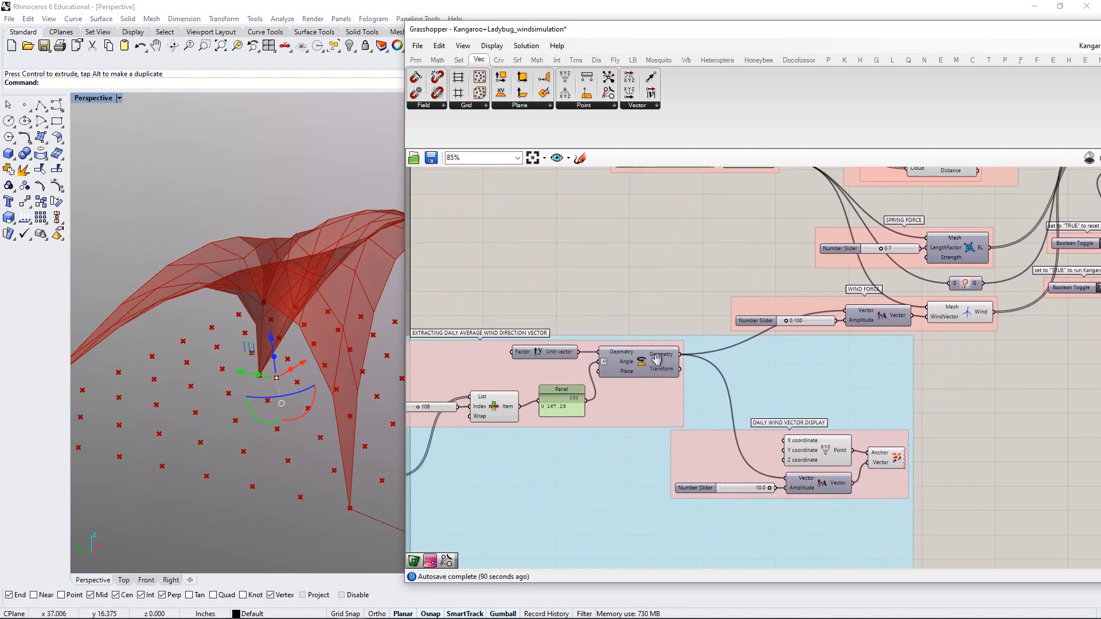
right_click_drag(459, 423, 663, 412)
scroll(628, 394, "up", 3)
mouse_move(629, 396)
left_mouse_down()
mouse_move(615, 397)
mouse_move(630, 404)
left_mouse_up()
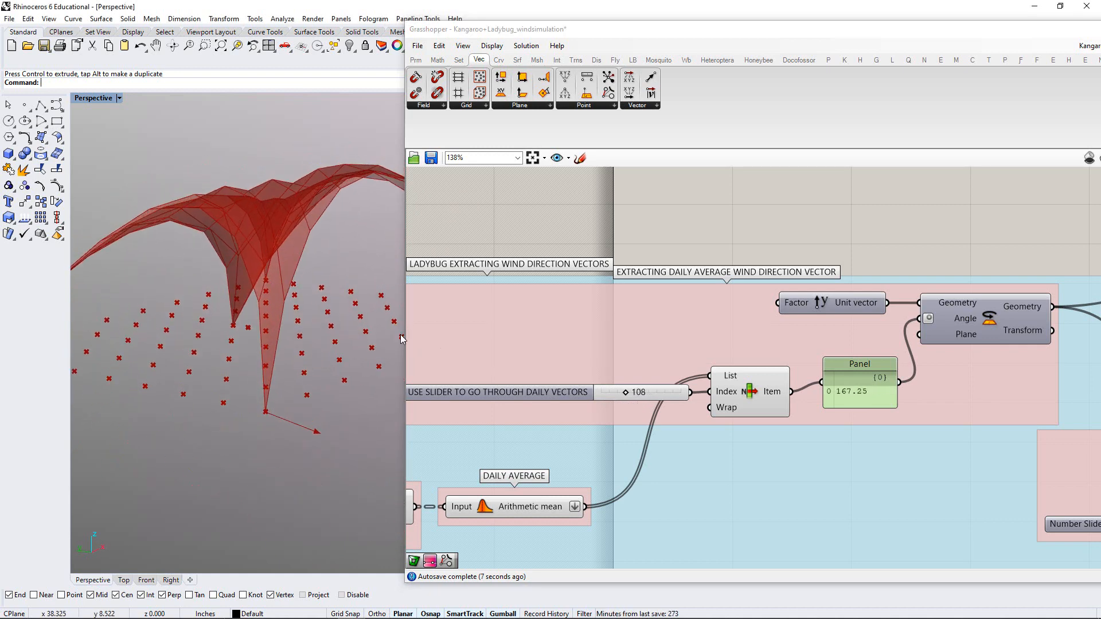
Turn off the preview of all components from the planar surface through the force and anchor groups to the Kangaroo Physics Engine
scroll(519, 339, "down", 6)
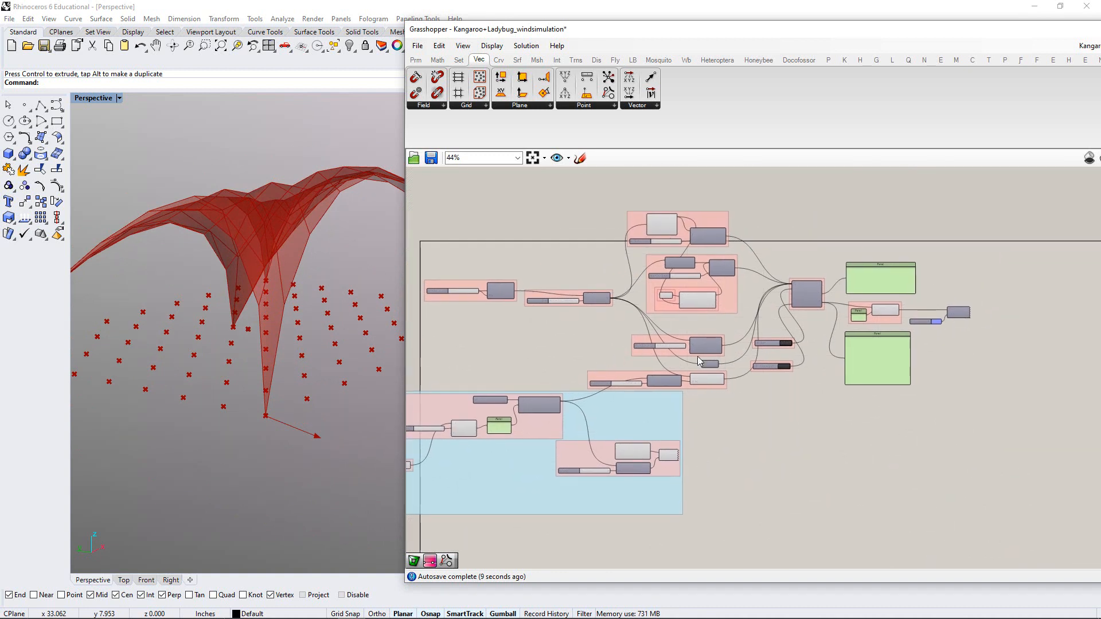
right_click_drag(698, 356, 662, 360)
left_click_drag(622, 415, 624, 427)
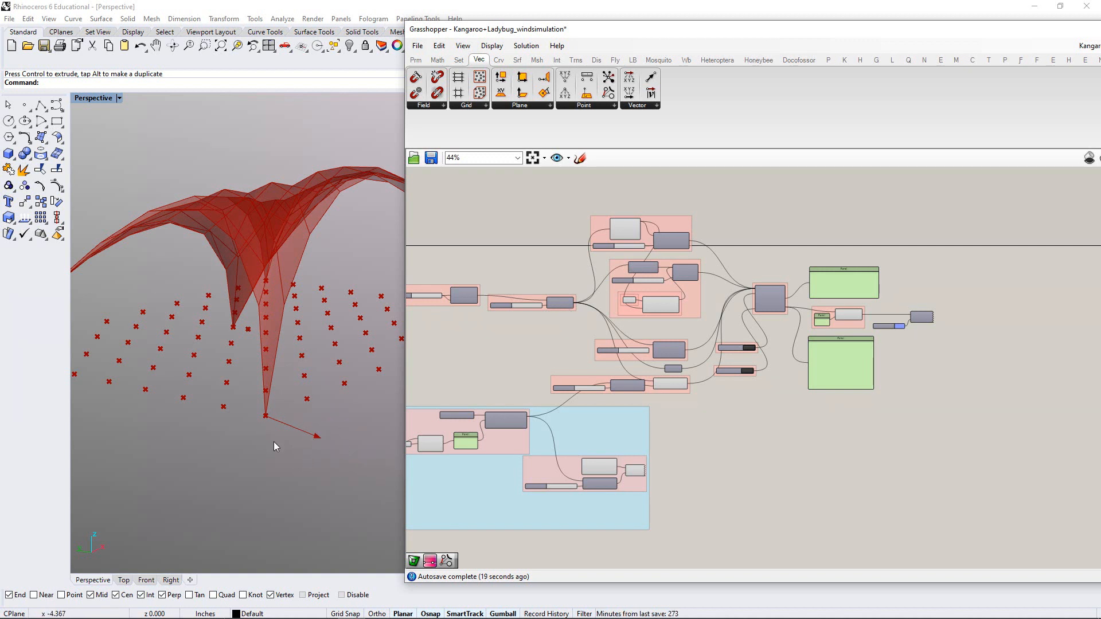
scroll(635, 348, "up", 3)
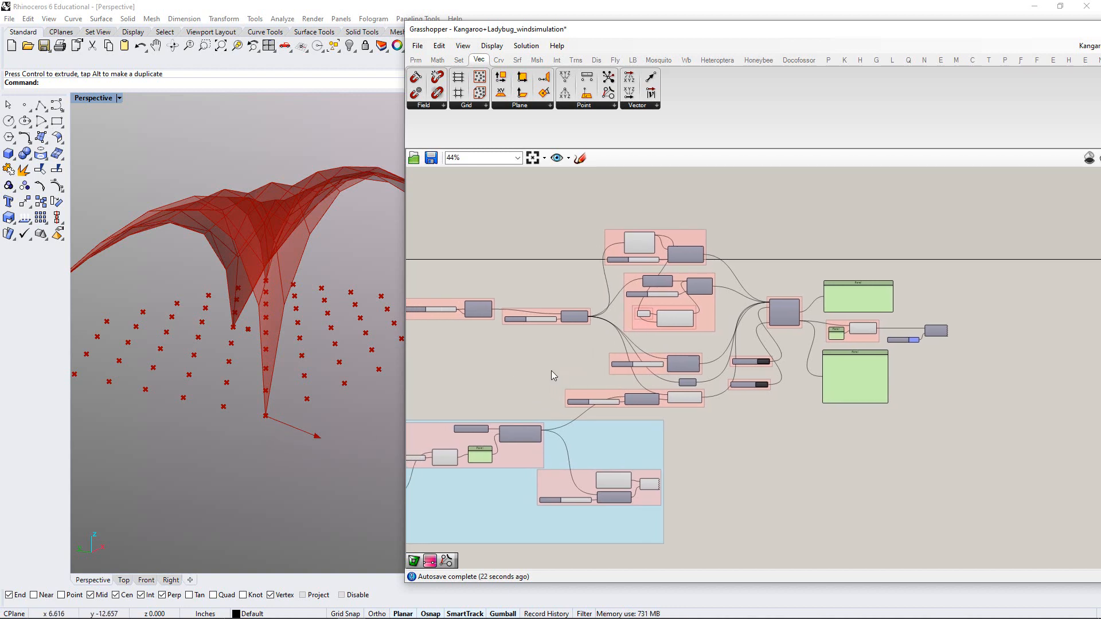
scroll(726, 304, "down", 3)
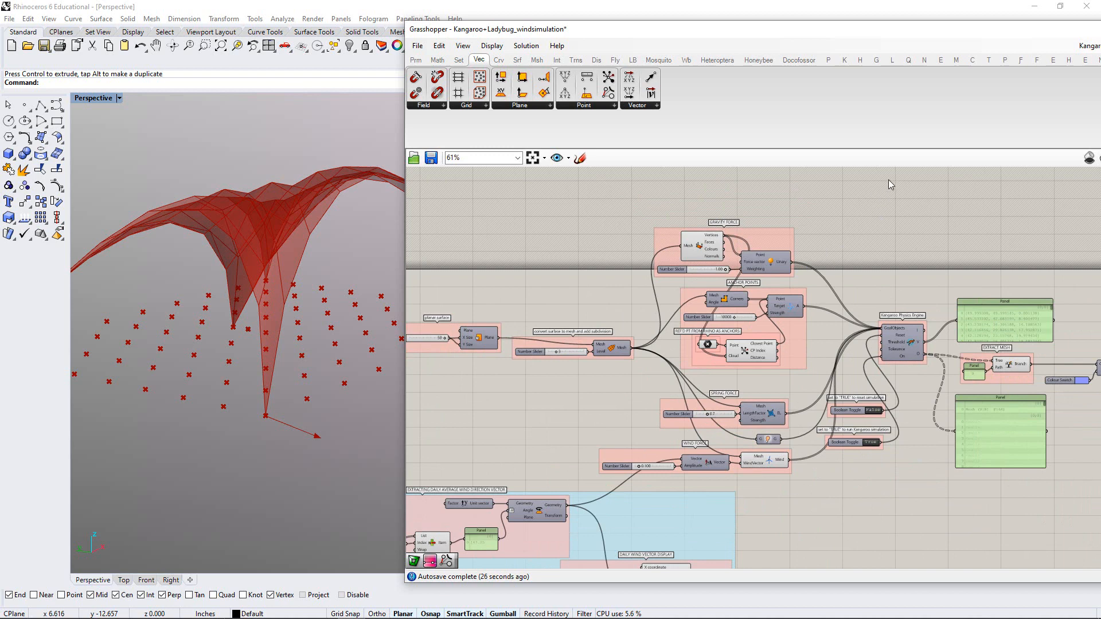
left_click_drag(889, 179, 488, 476)
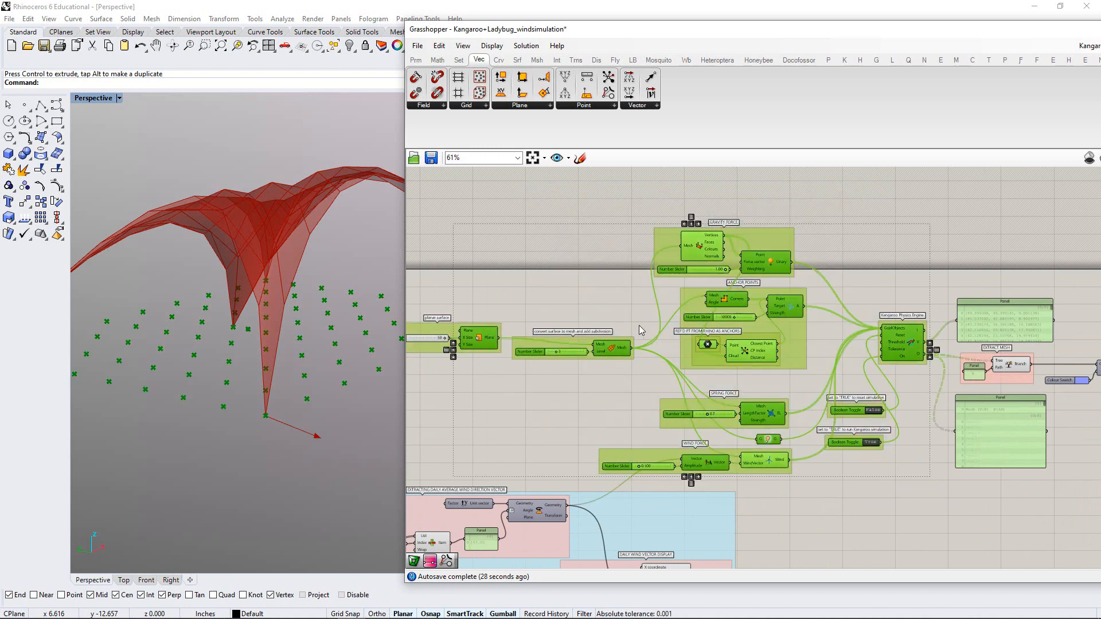
middle_click(700, 248)
left_click(729, 218)
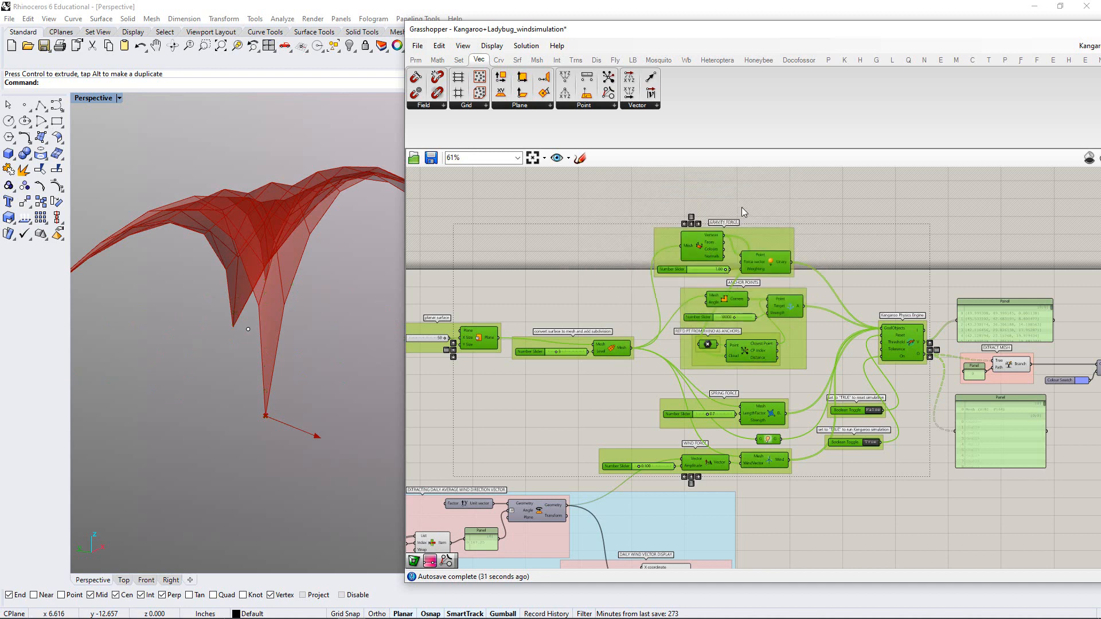
left_click(816, 205)
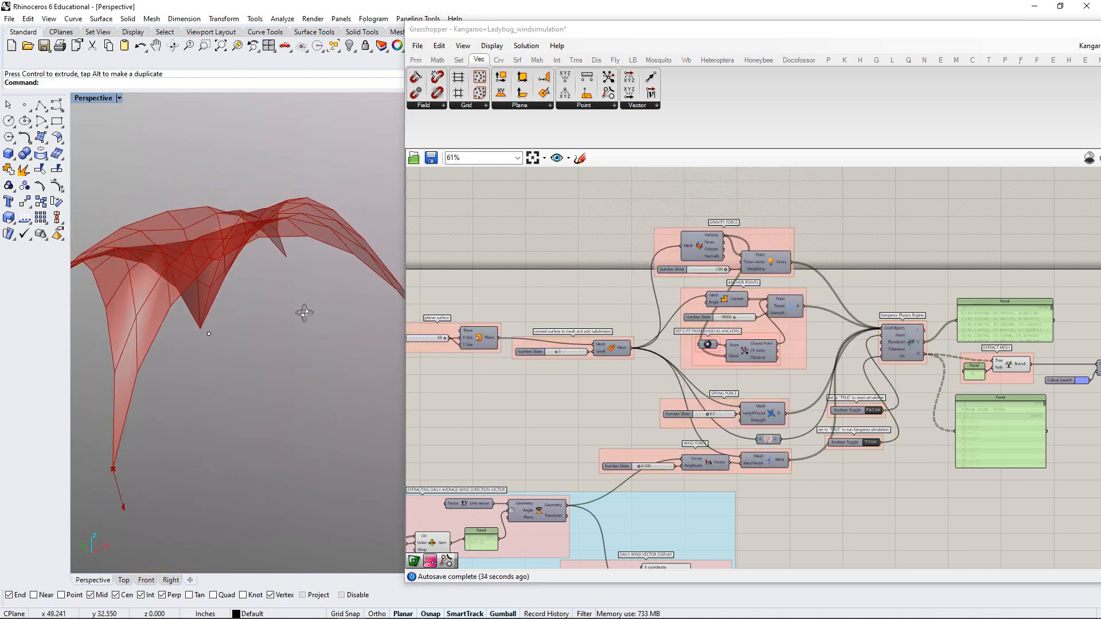
Hide the preview of the extracted mesh's Tree Branch component and show the blue Custom Preview of the mesh instead
right_click_drag(1096, 393, 893, 388)
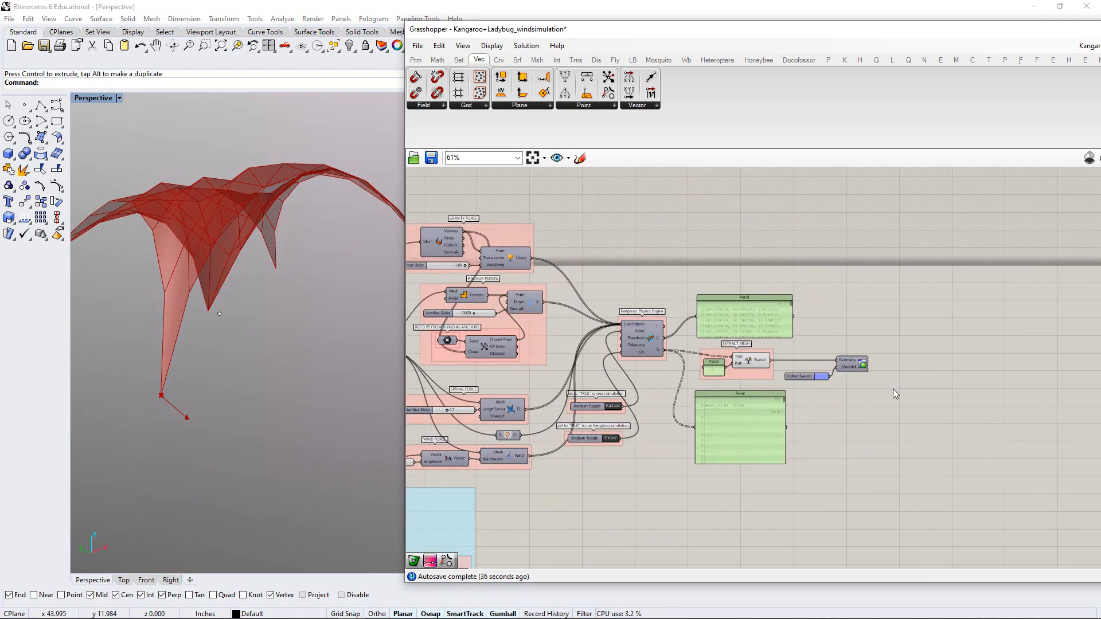
scroll(844, 377, "up", 3)
right_click_drag(741, 350, 718, 360)
scroll(718, 360, "up", 2)
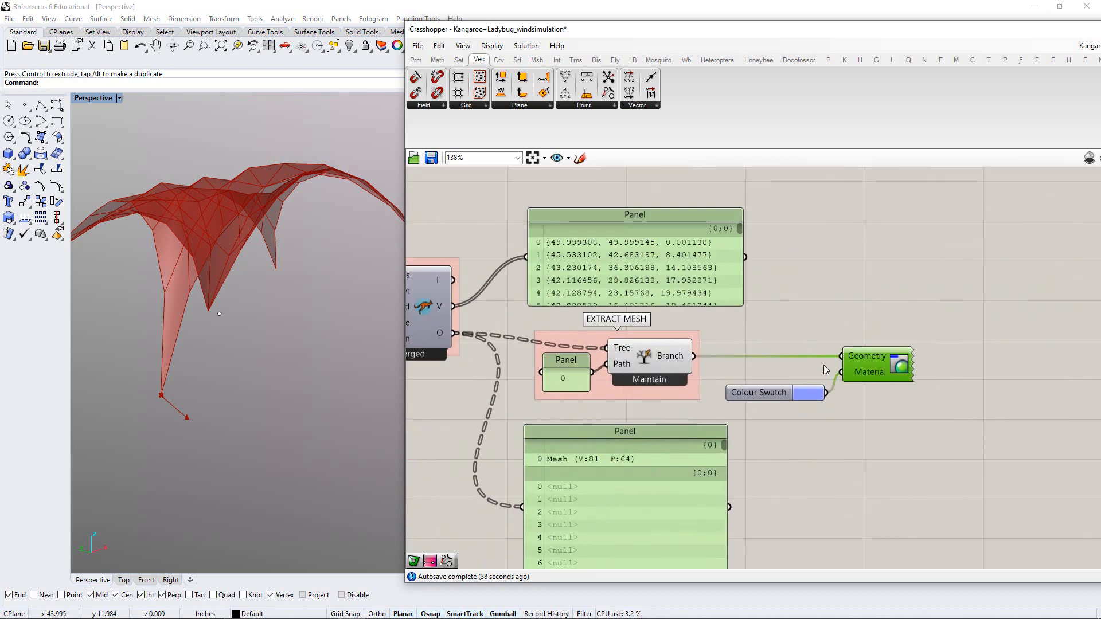
left_click(657, 357, "shift")
key("ctrl+q")
left_click(800, 336)
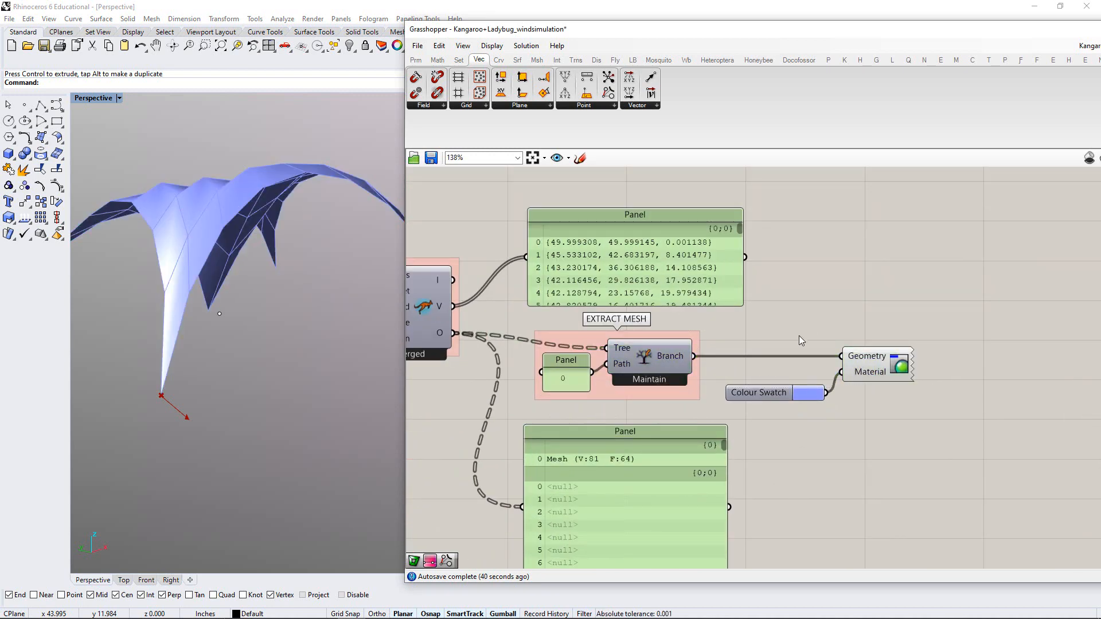
Select the referenced Rhino point and move it along the grid to relocate the extra anchor of the blue mesh
right_click_drag(341, 360, 265, 338)
left_click(265, 338)
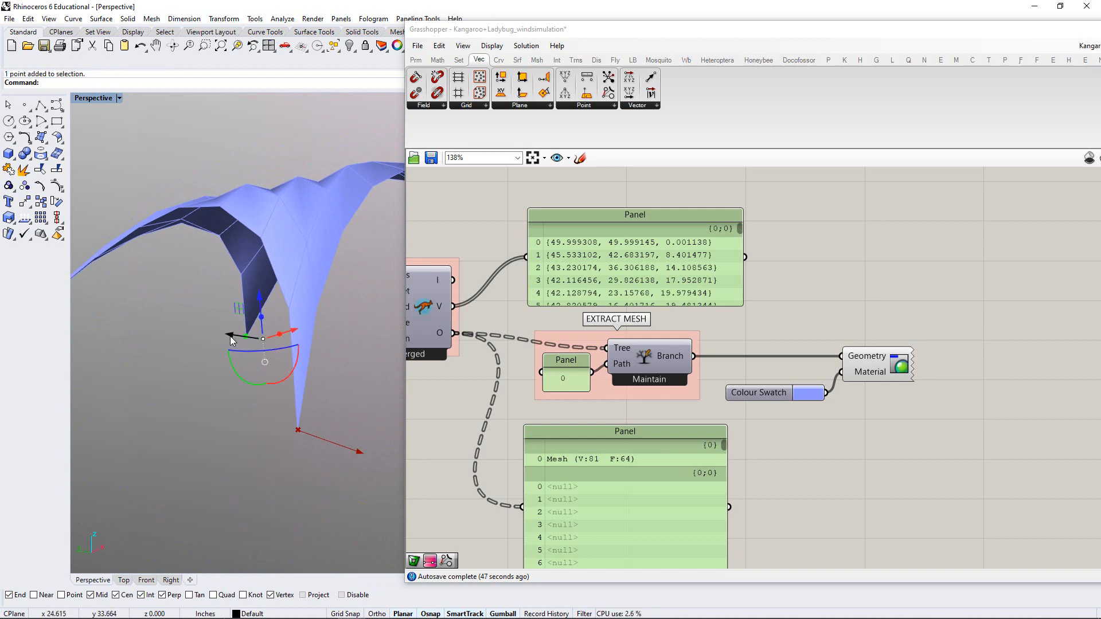
left_click_drag(288, 349, 291, 350)
mouse_move(350, 339)
right_mouse_down()
mouse_move(325, 366)
mouse_move(321, 349)
mouse_move(336, 346)
right_mouse_up()
right_click_drag(274, 369, 312, 393)
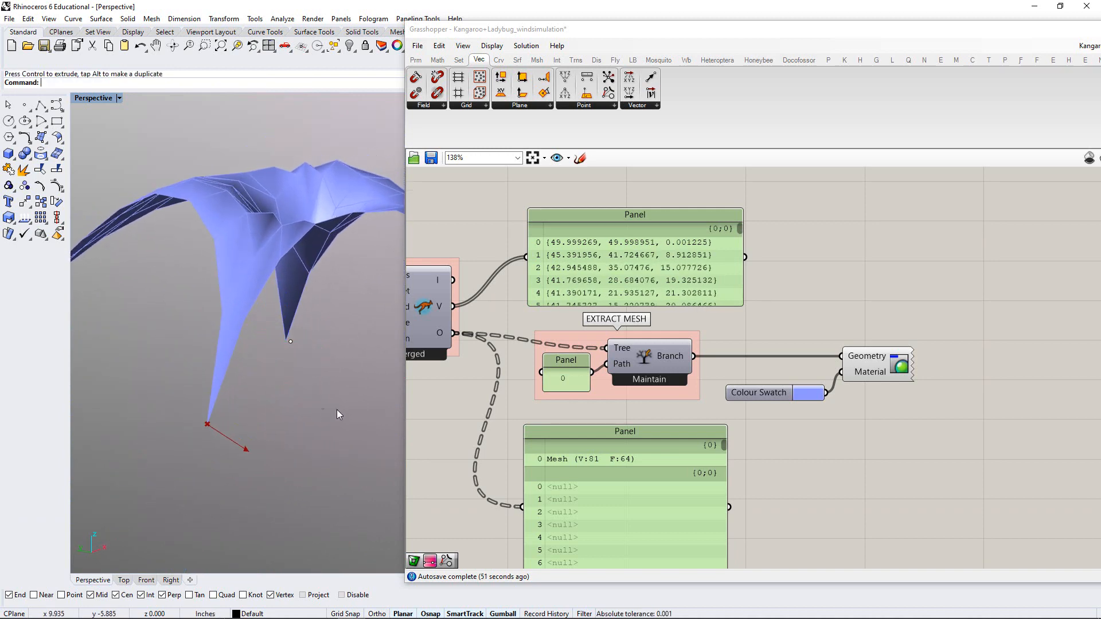
Internalise the referenced Rhino point's data in the Point component of the REF'D PT FROM RHINO AS ANCHORS group
scroll(661, 338, "down", 3)
mouse_move(315, 353)
right_mouse_down()
mouse_move(328, 344)
mouse_move(316, 353)
right_mouse_up()
right_click_drag(602, 338, 779, 346)
right_click_drag(583, 349, 643, 393)
scroll(584, 357, "up", 1)
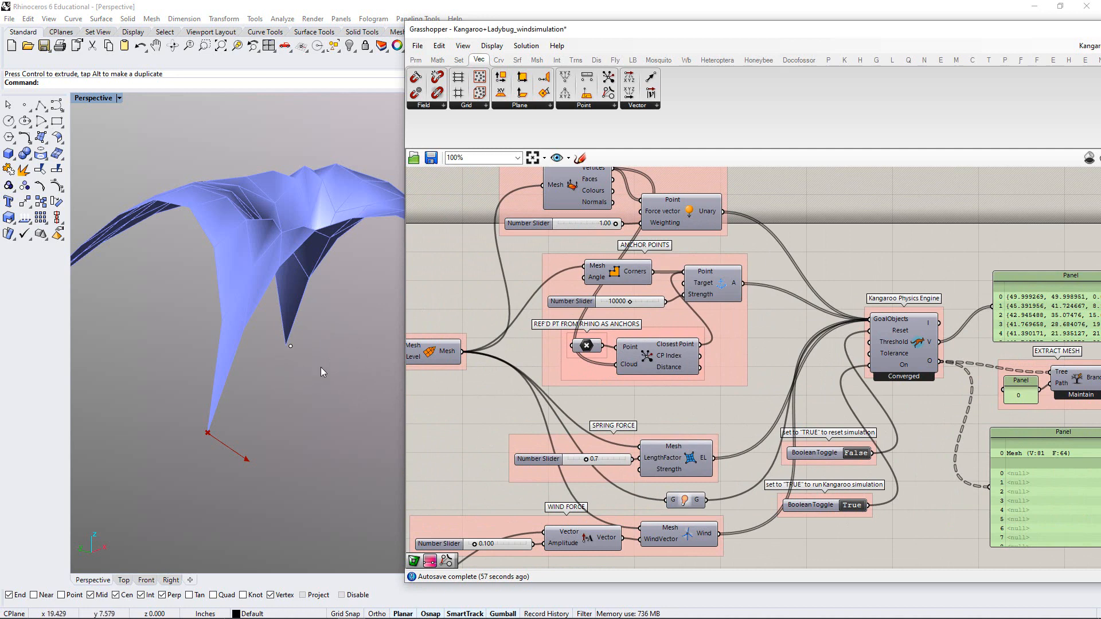
right_click_drag(322, 372, 313, 333)
scroll(591, 390, "up", 4)
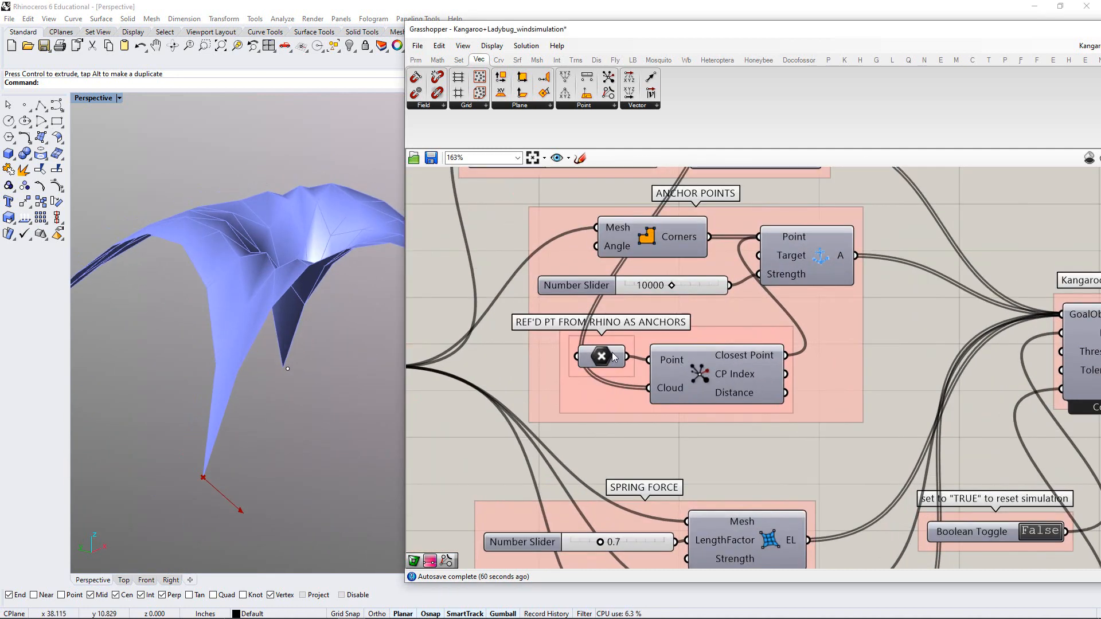
left_click_drag(614, 358, 614, 366)
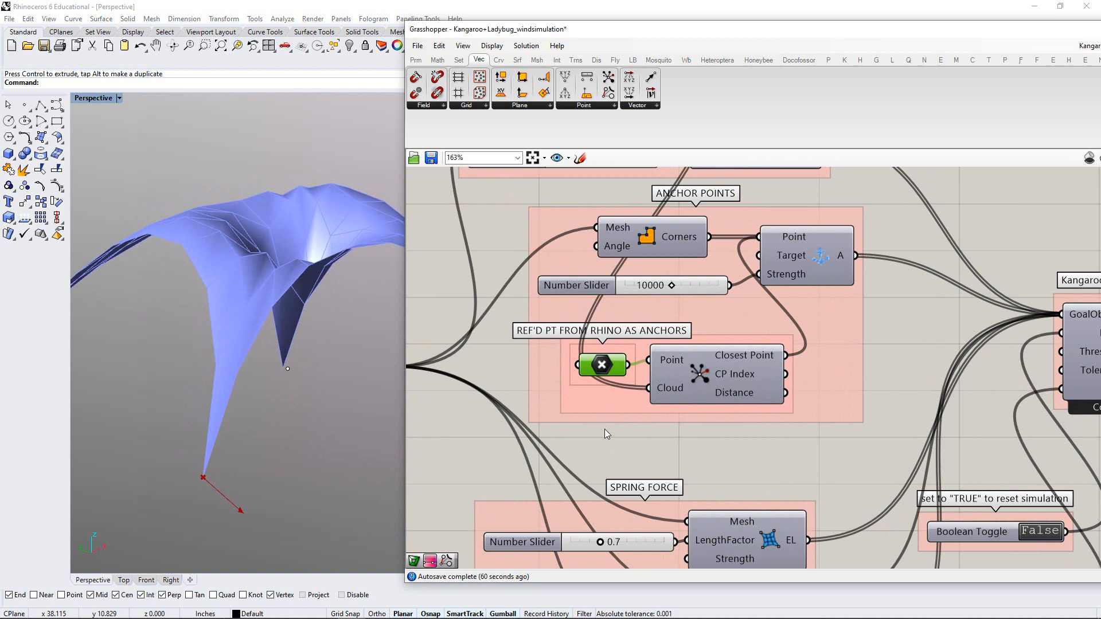
right_click(602, 367)
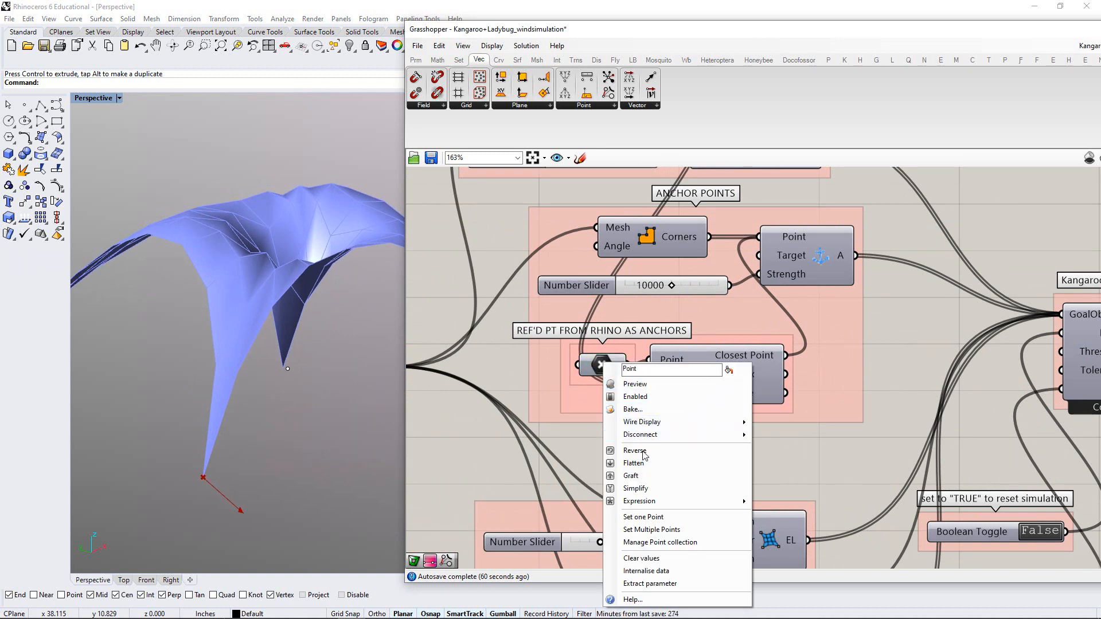
left_click(644, 571)
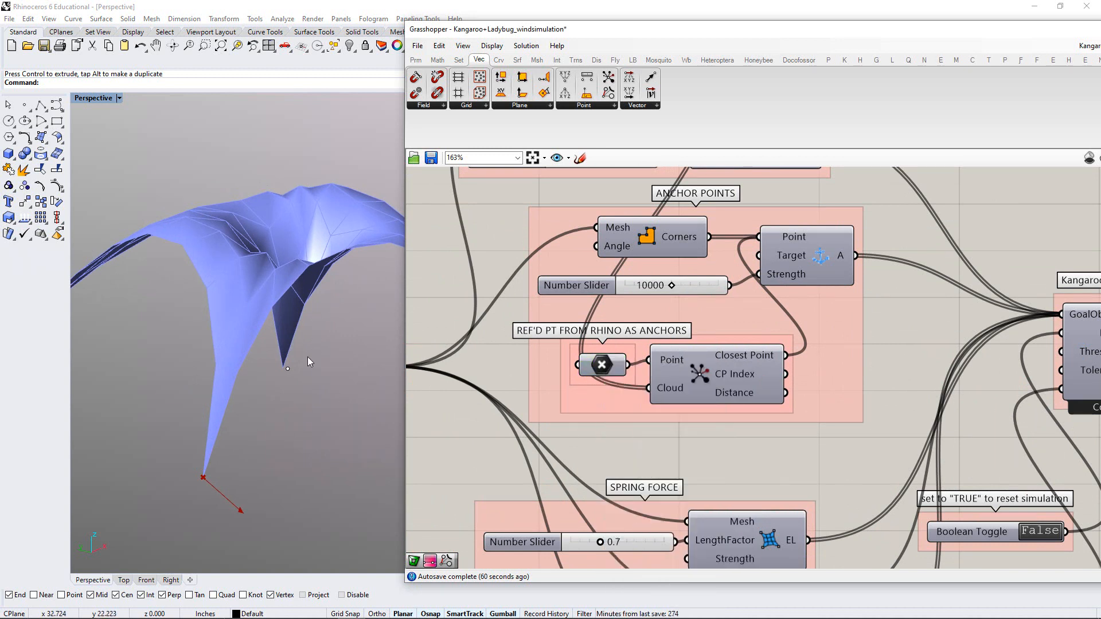
Delete the original anchor point from the Rhino model and check the mesh
left_click(288, 369)
key("Delete")
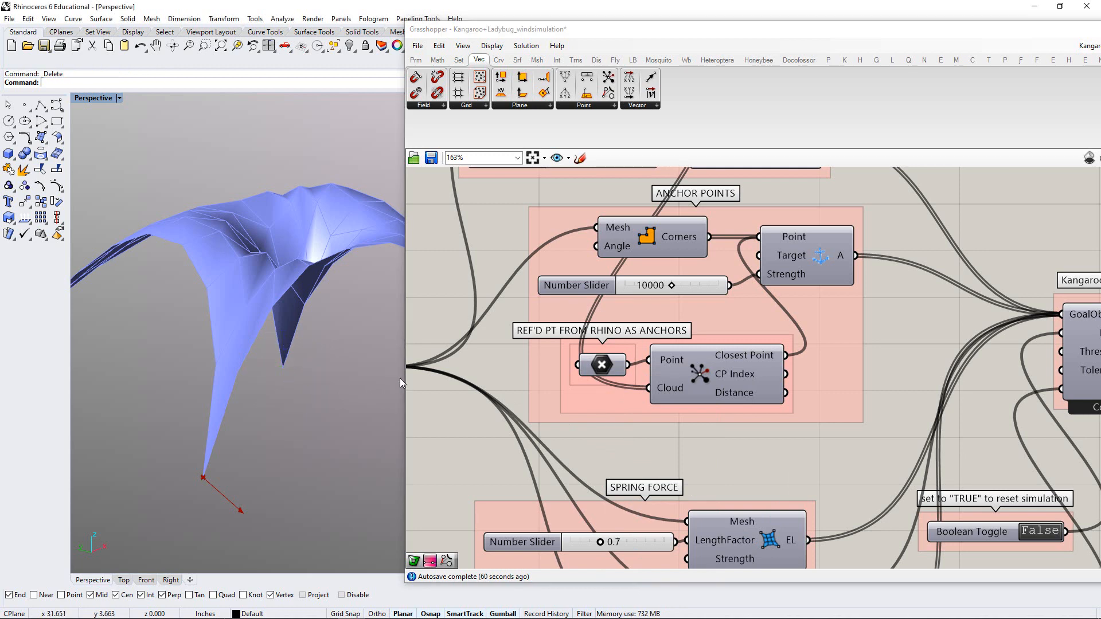
right_click_drag(397, 384, 299, 352)
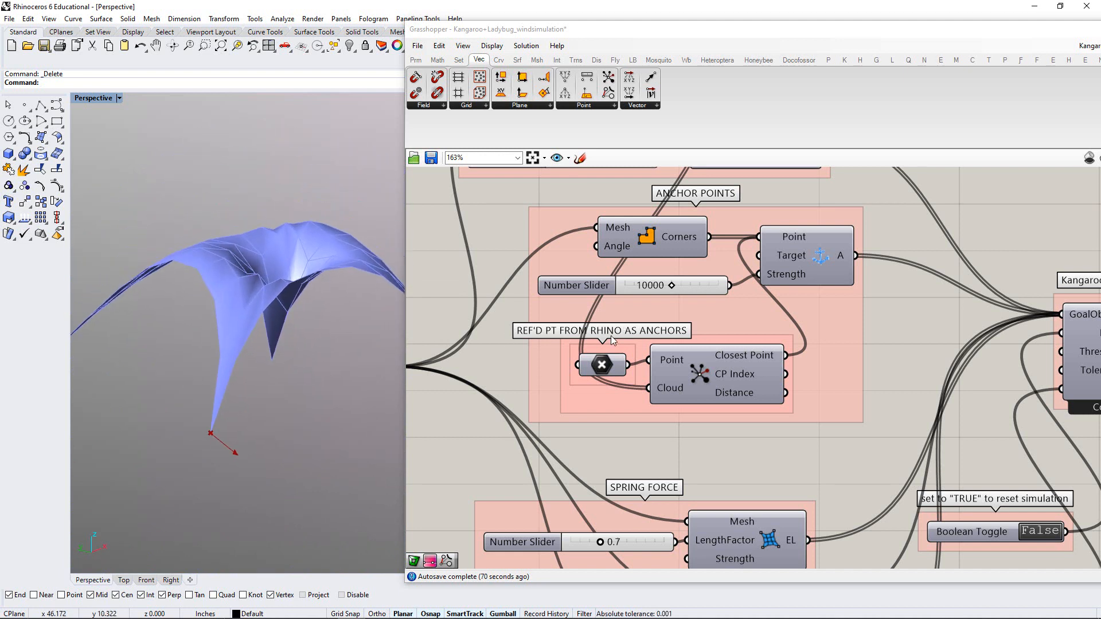
Locate the DAILY WIND VECTOR DISPLAY group and look through the available Dimensions components for a text tag
right_click_drag(571, 383, 555, 313)
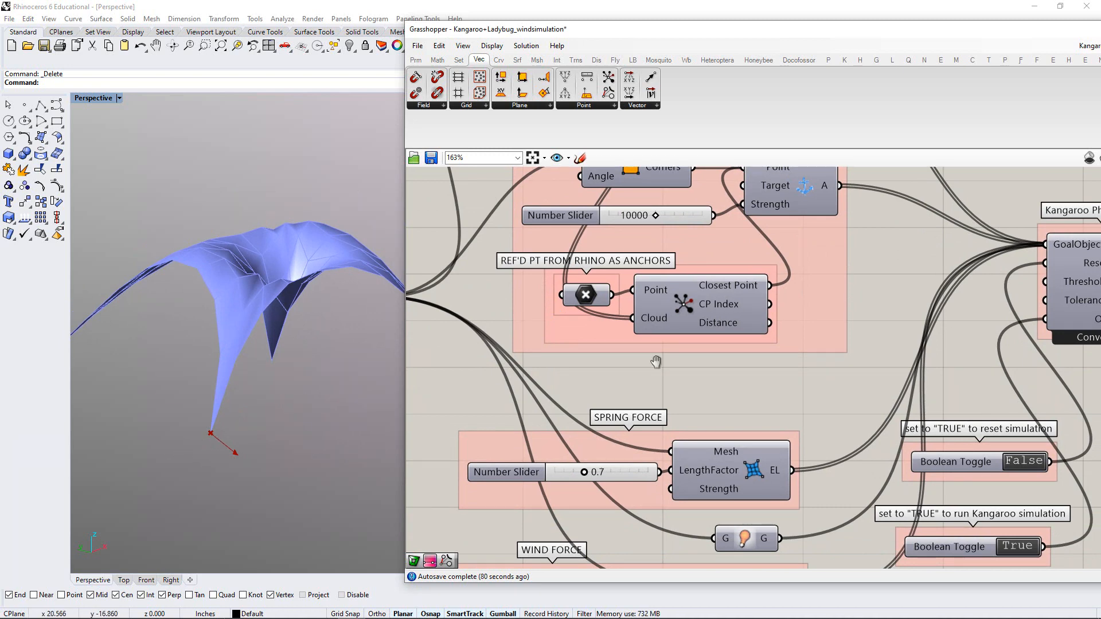
scroll(618, 342, "down", 3)
right_click_drag(661, 415, 681, 322)
right_click_drag(678, 438, 691, 361)
right_click_drag(647, 413, 784, 327)
right_click_drag(742, 455, 720, 431)
scroll(720, 430, "up", 2)
right_click_drag(687, 379, 719, 381)
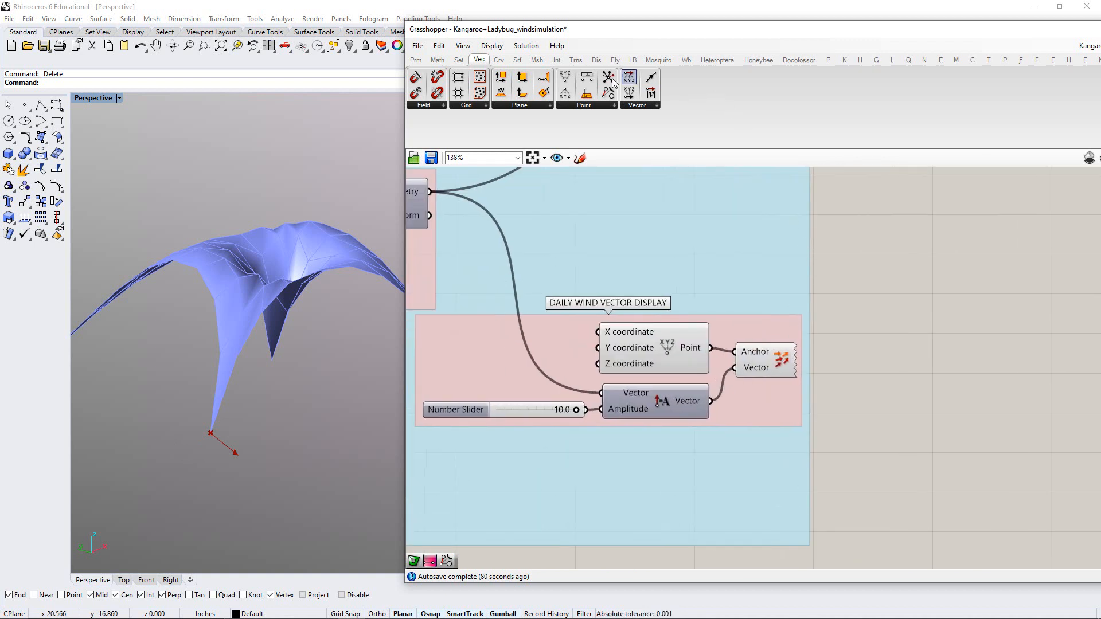
left_click(599, 61)
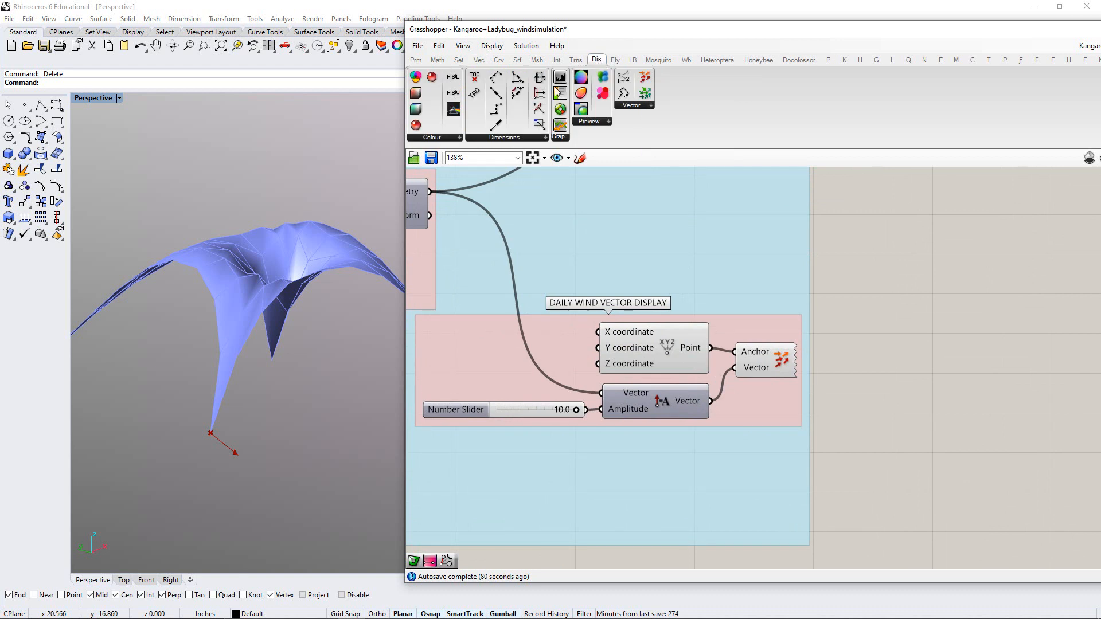
left_click(497, 138)
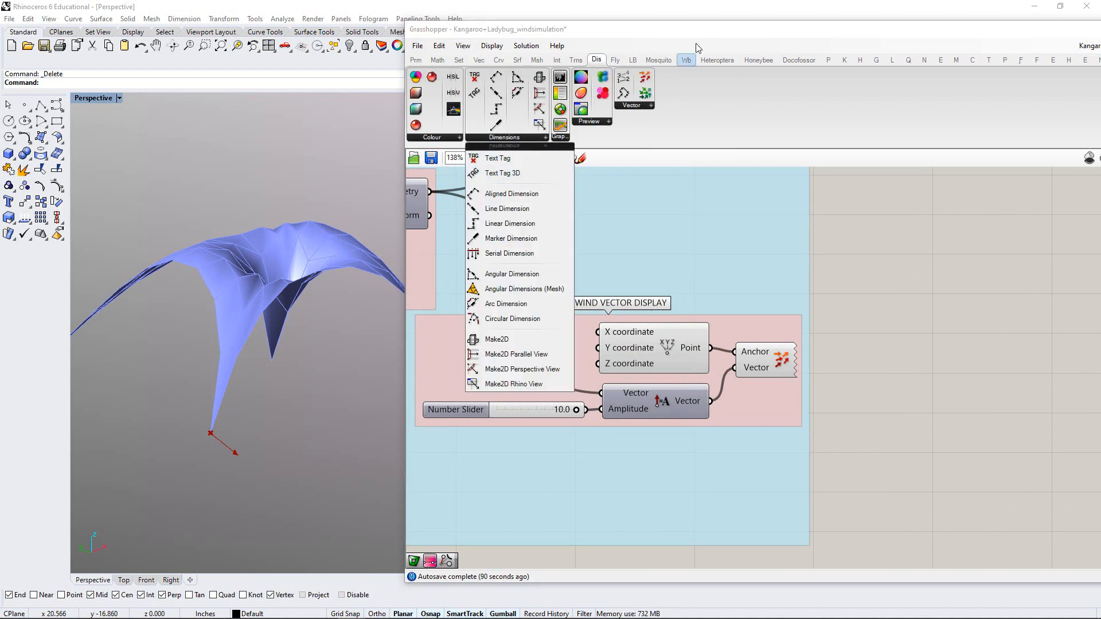
Add the Human plug-in's Screen-Oriented Text component and place it beside the DAILY WIND VECTOR DISPLAY group
left_click_drag(717, 29, 640, 27)
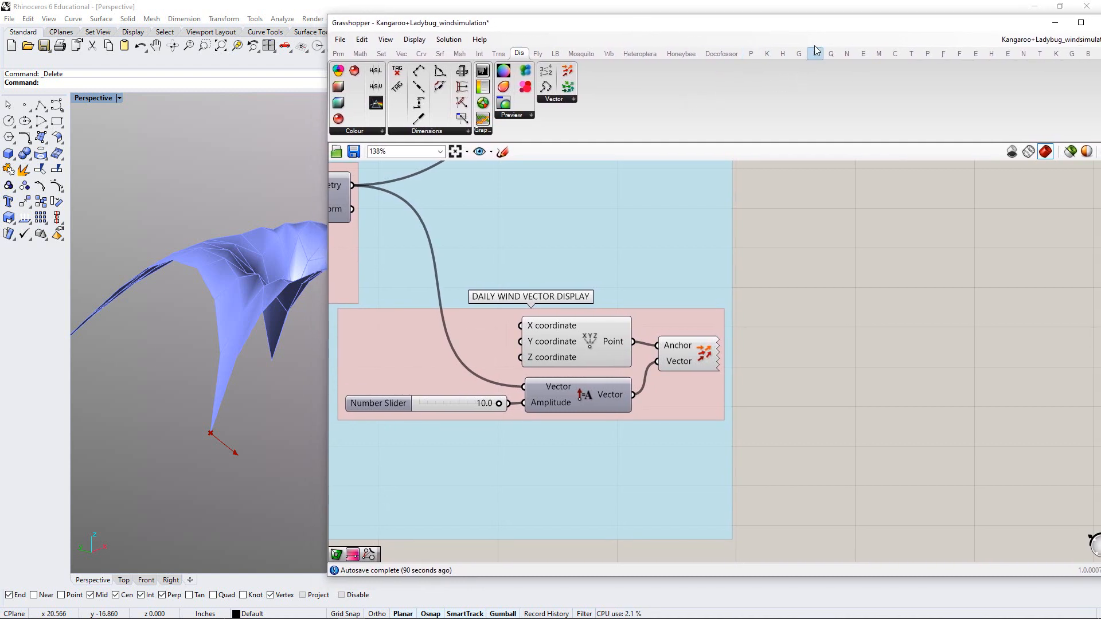
left_click(784, 53)
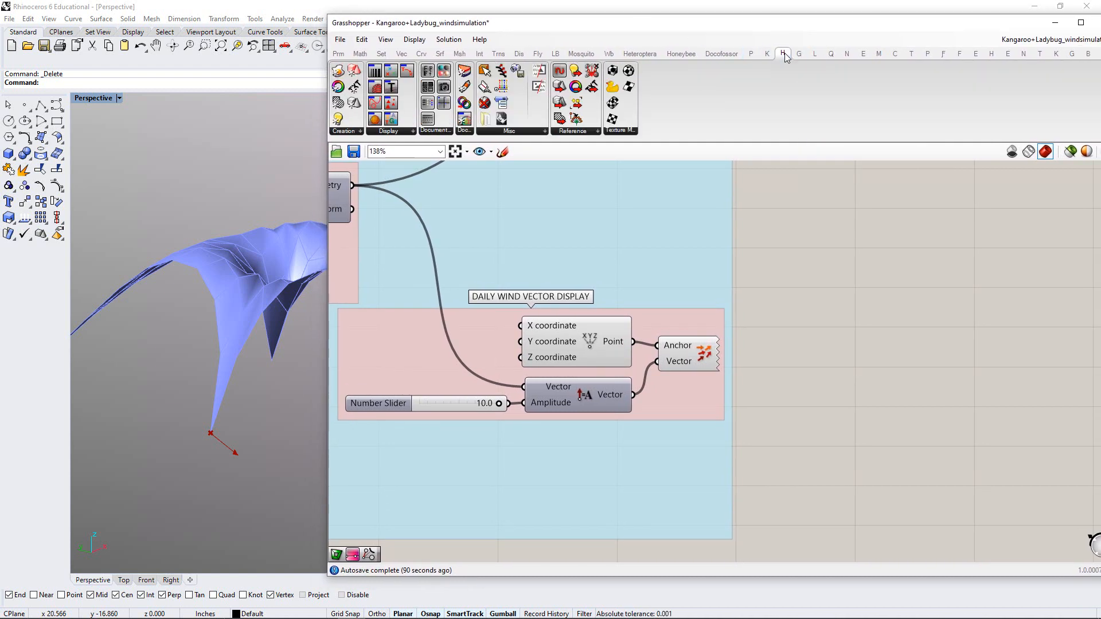
left_click_drag(602, 24, 667, 22)
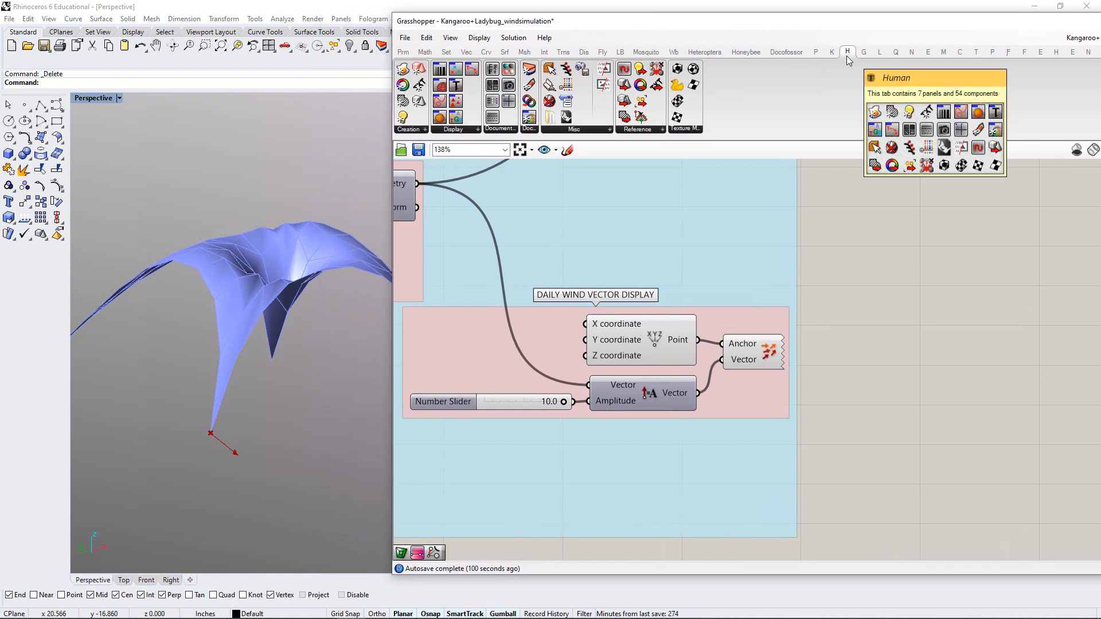
left_click(464, 130)
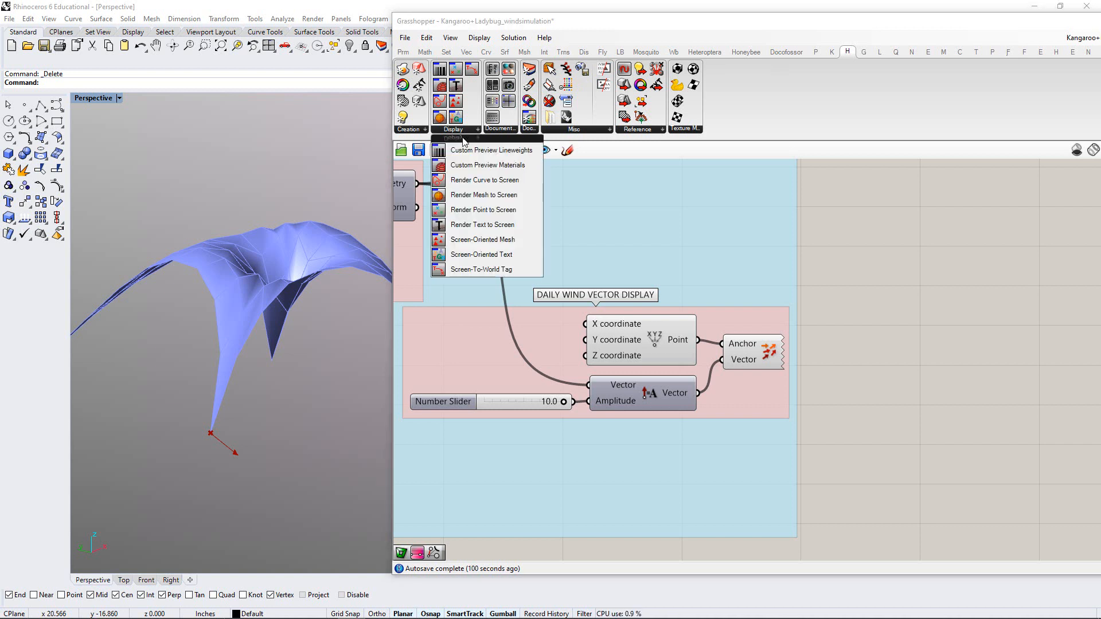
left_click(462, 255)
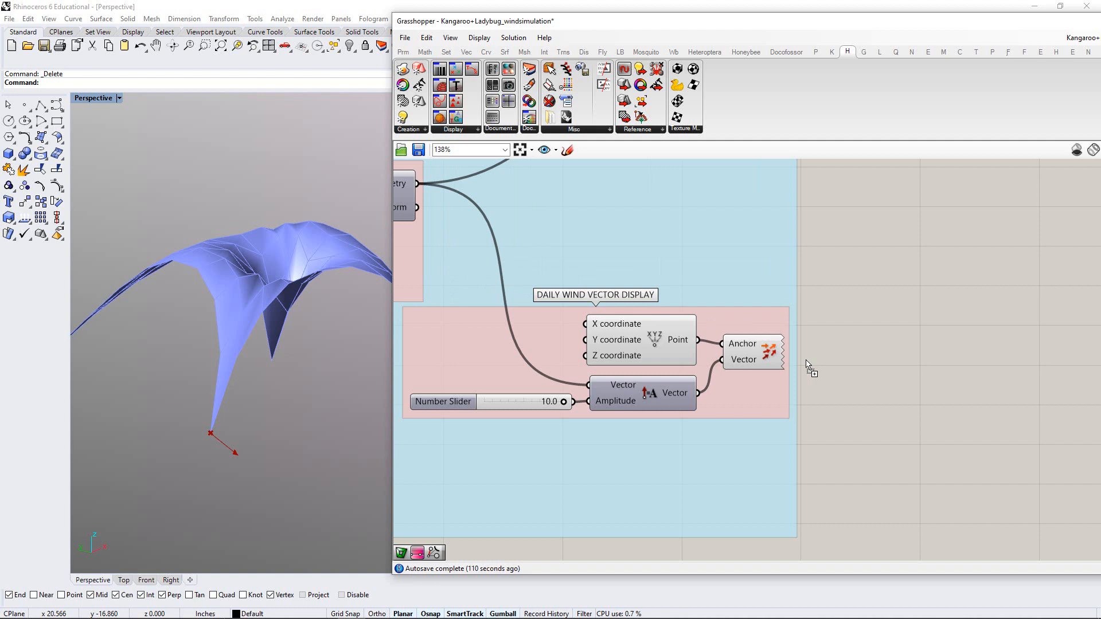
left_click(933, 419)
right_click_drag(807, 462, 823, 415)
left_click(921, 374)
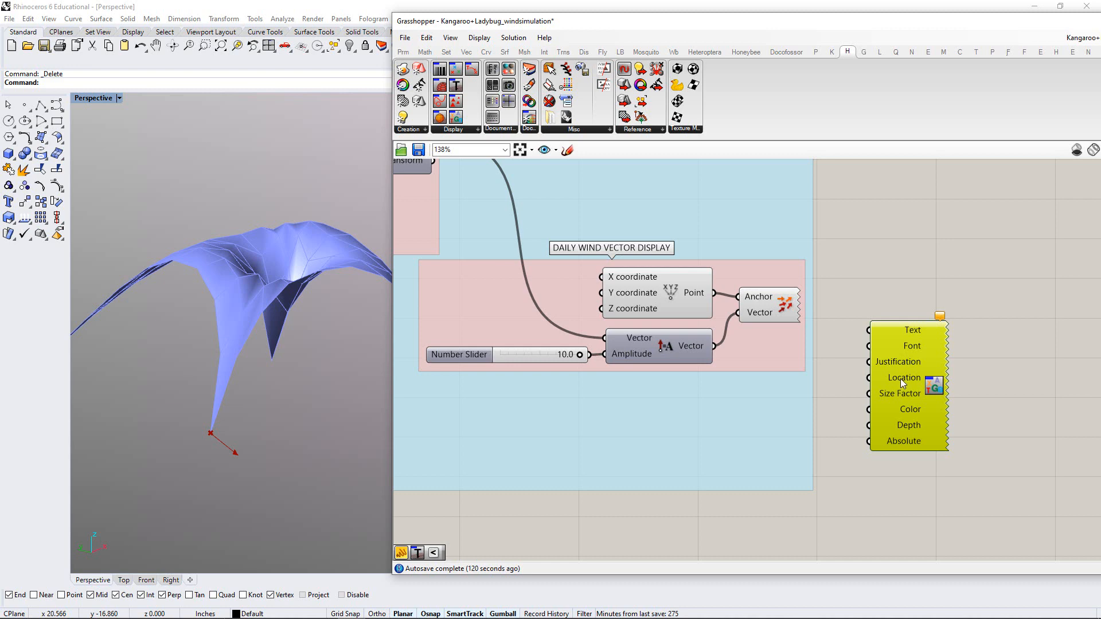
left_click_drag(900, 378, 917, 383)
scroll(917, 385, "down", 2)
scroll(919, 383, "up", 2)
left_click(882, 430)
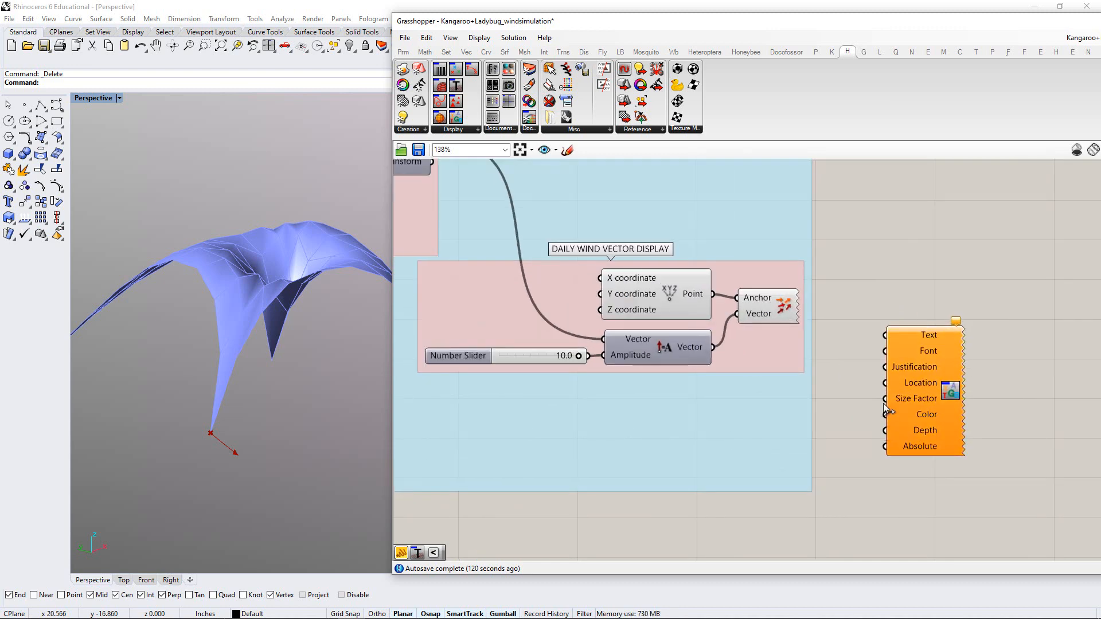
Shift the Construct Point component slightly upward within the DAILY WIND VECTOR DISPLAY group
mouse_move(695, 294)
left_mouse_down()
mouse_move(683, 297)
mouse_move(691, 280)
left_mouse_up()
left_click(759, 276)
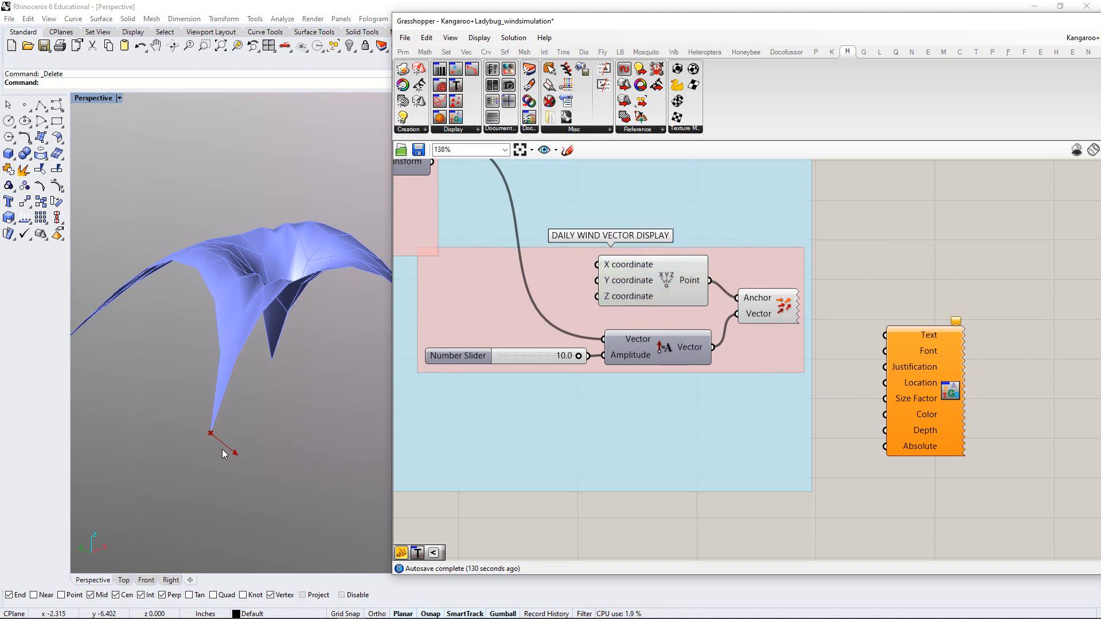
scroll(215, 425, "up", 5)
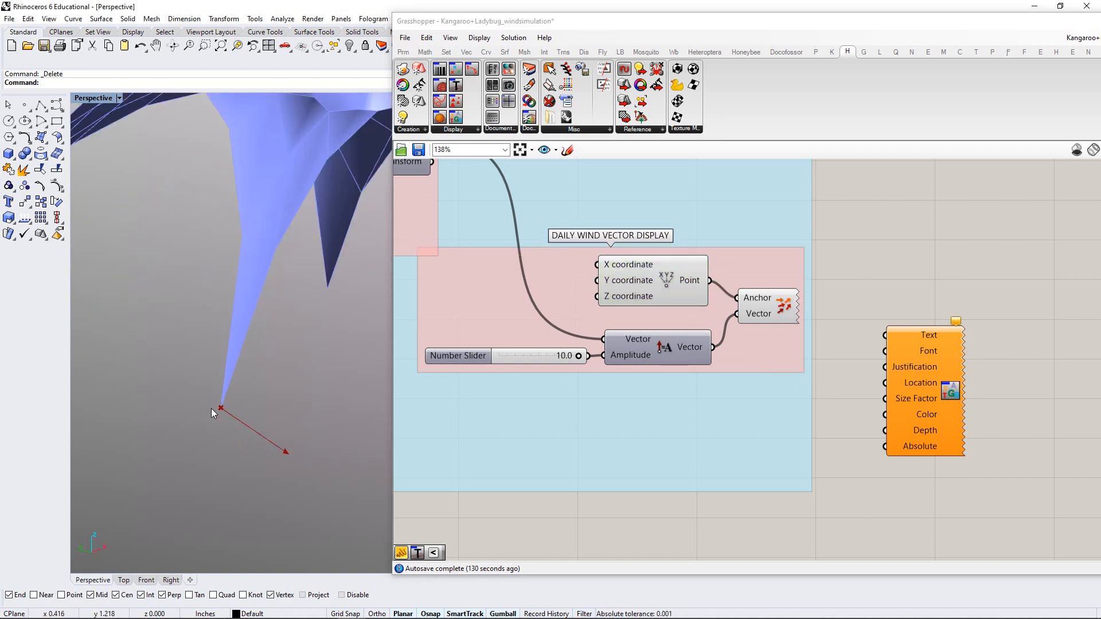
Connect the Construct Point component's Point output to the Location input of the Screen-Oriented Text component
scroll(212, 408, "down", 3)
scroll(201, 410, "up", 2)
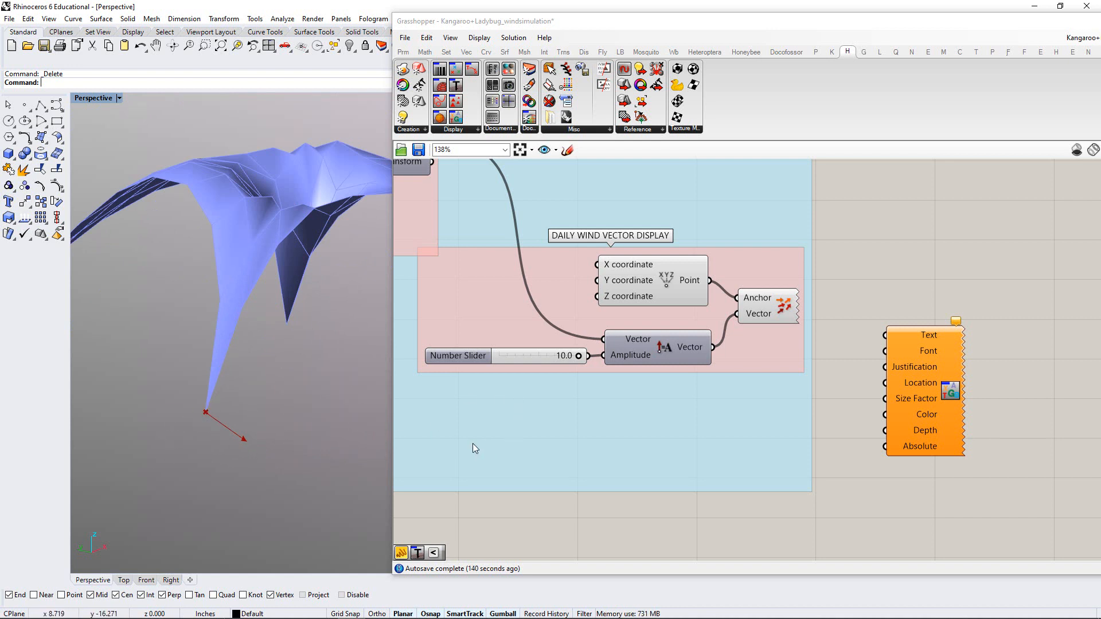
right_click_drag(700, 362, 678, 369)
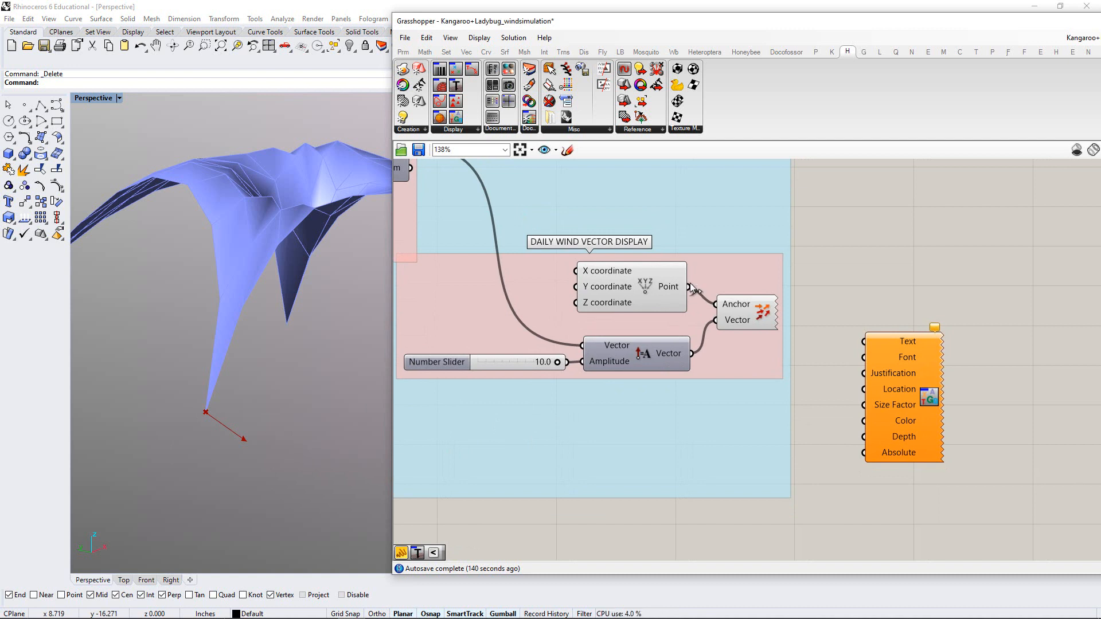
left_click_drag(763, 378, 939, 414)
left_click(869, 460)
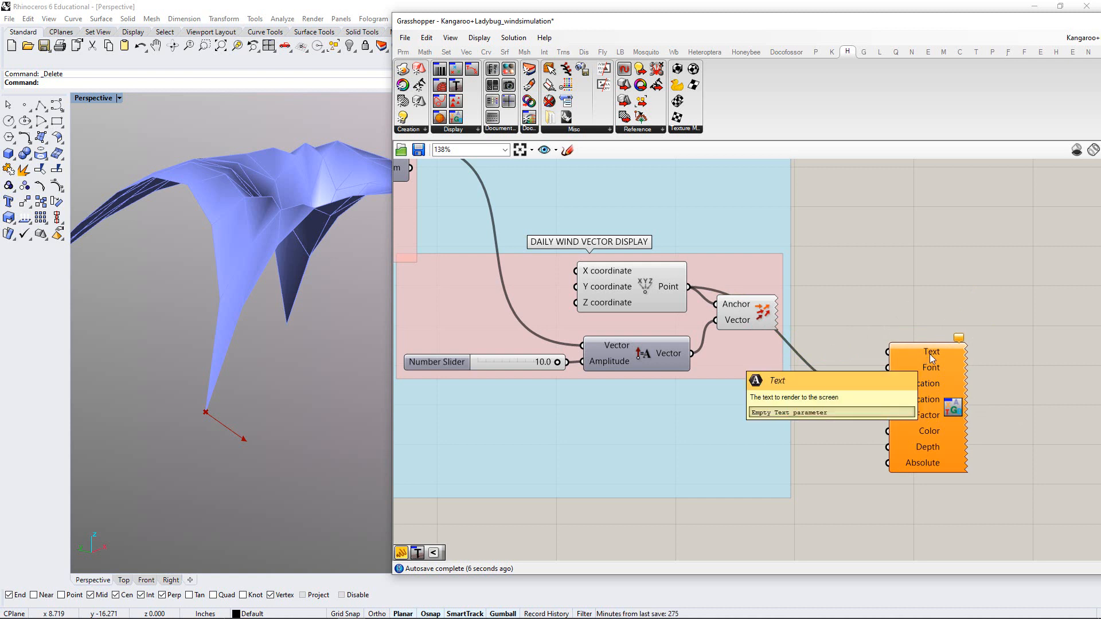
Move the Screen-Oriented Text component into the open blue area below the panel that feeds the rotation angle
scroll(968, 369, "down", 4)
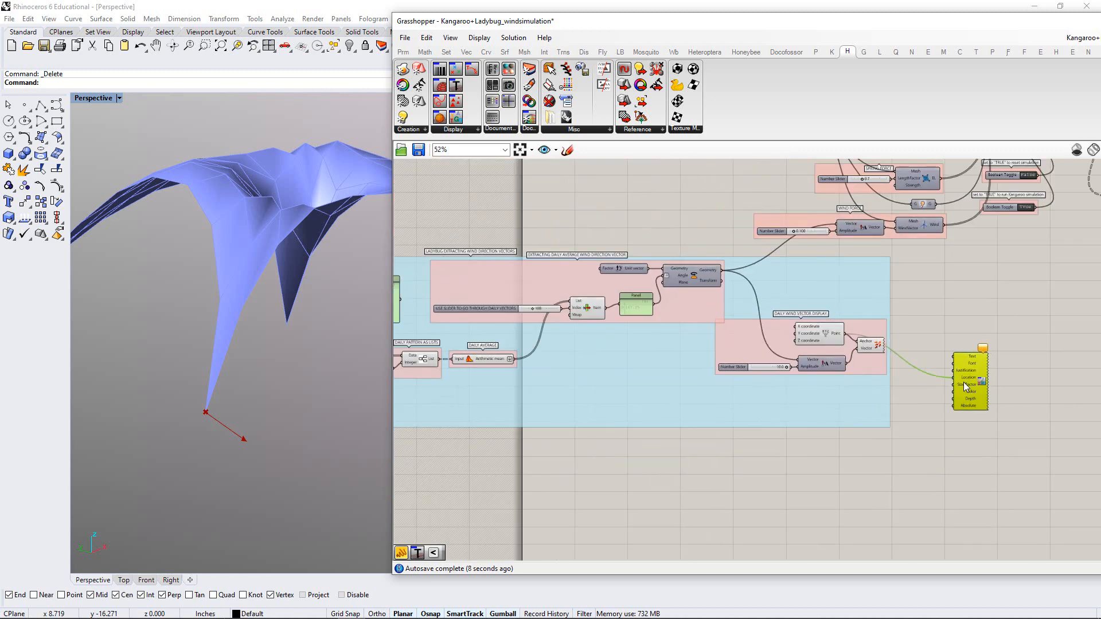
right_click_drag(964, 382, 697, 420)
scroll(696, 442, "up", 2)
scroll(697, 419, "up", 1)
left_click(670, 241)
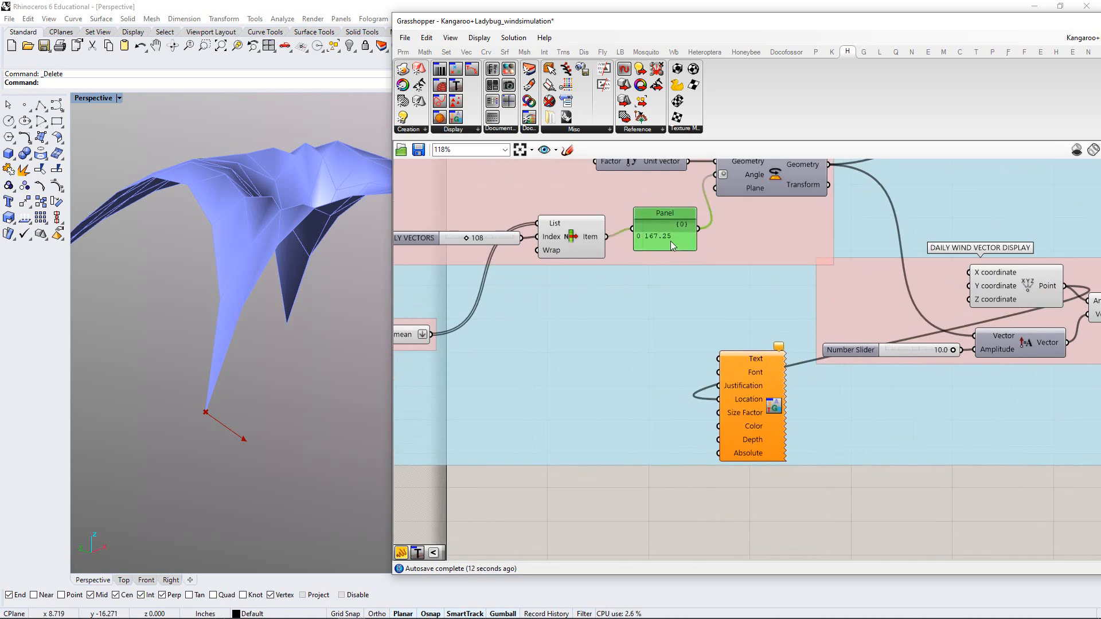
left_click(691, 435)
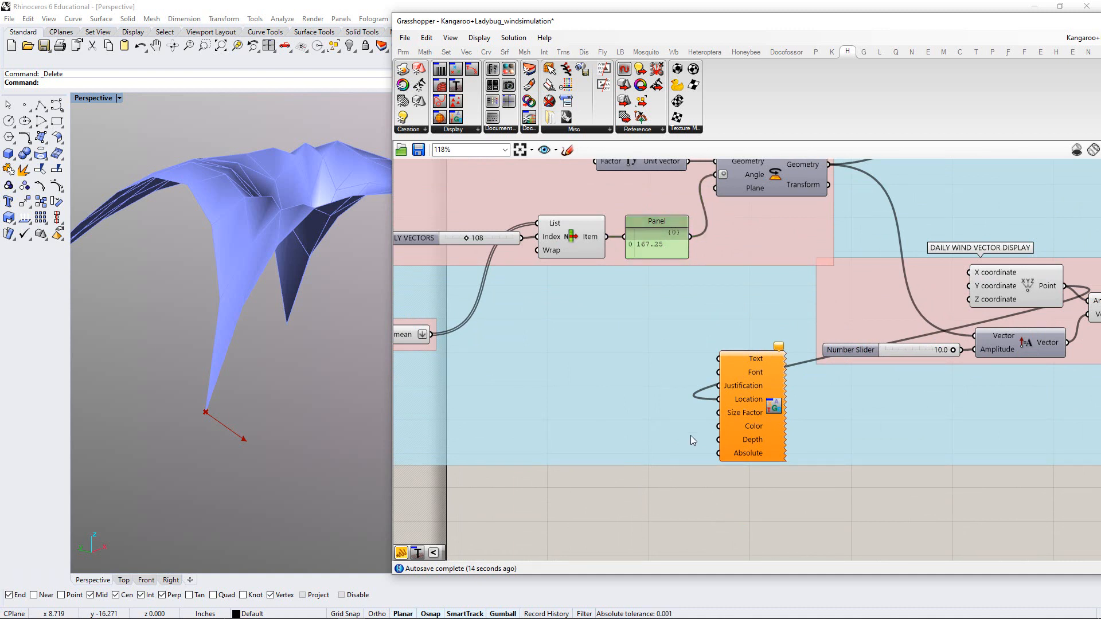
right_click_drag(690, 435, 695, 456)
scroll(710, 283, "up", 1)
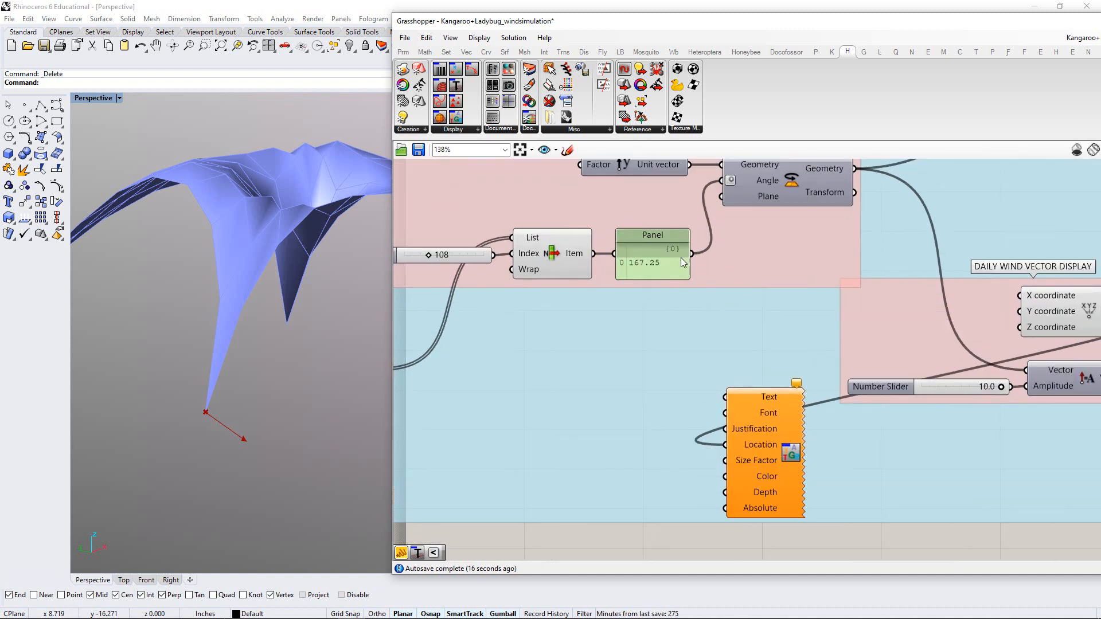
left_click_drag(740, 447, 756, 387)
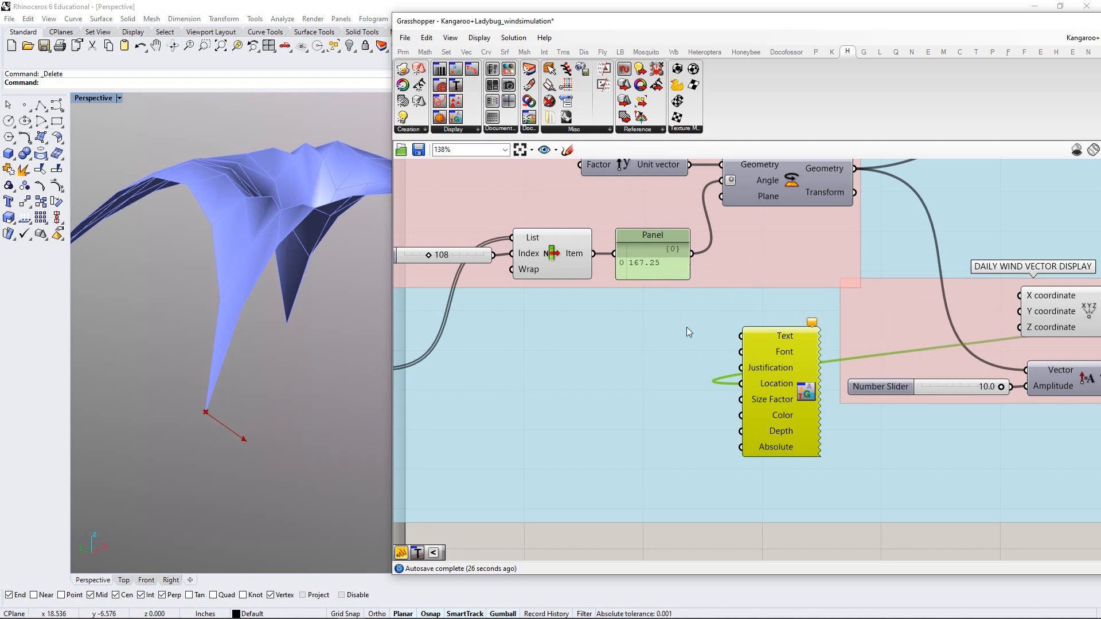
right_click_drag(657, 445, 683, 400)
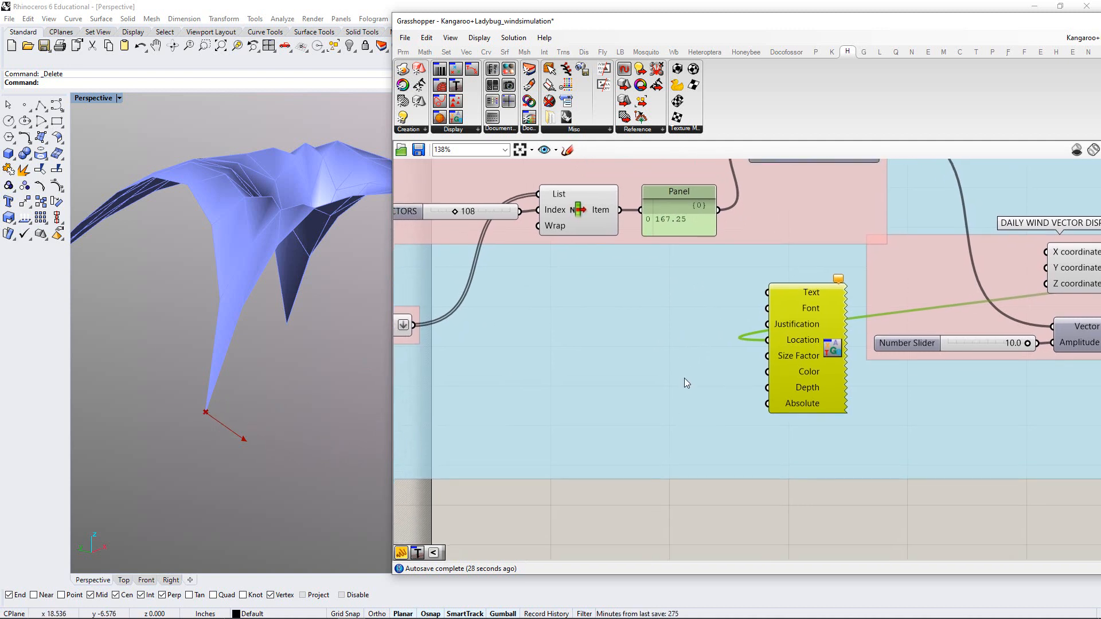
left_click(638, 521)
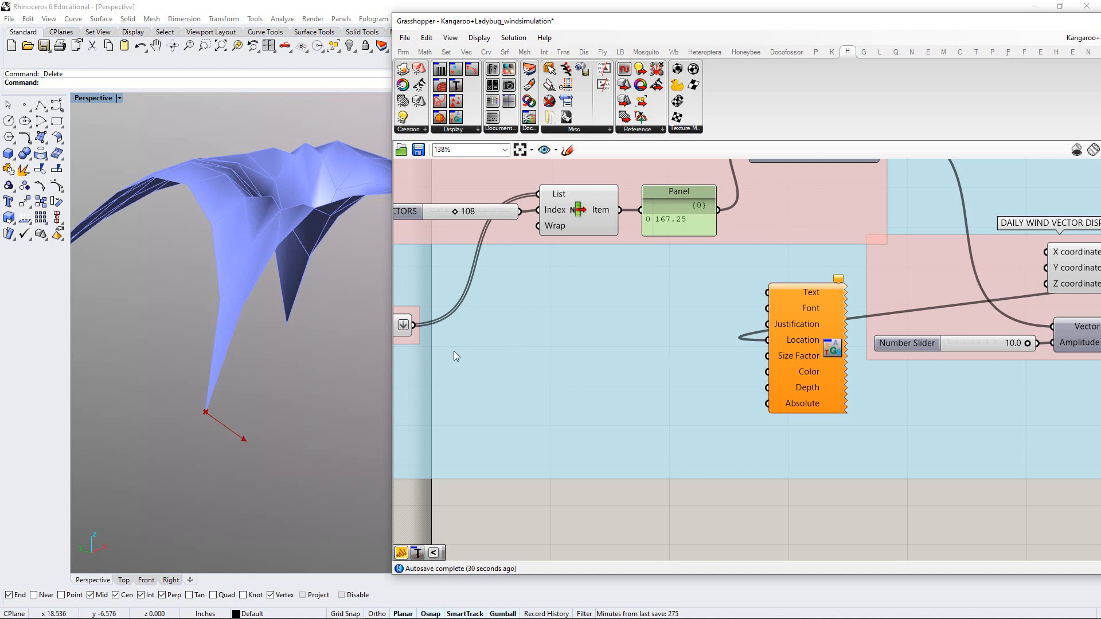
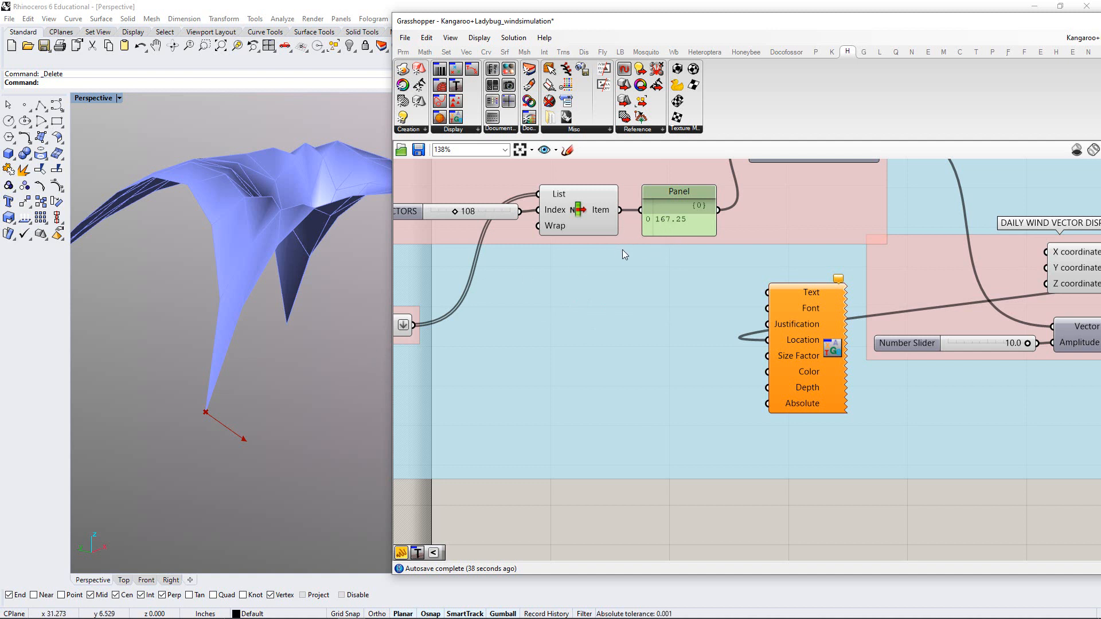
Add a Concatenate component beside the Screen-Oriented Text component and connect the wind angle panel to its Fragment A input
left_click(447, 52)
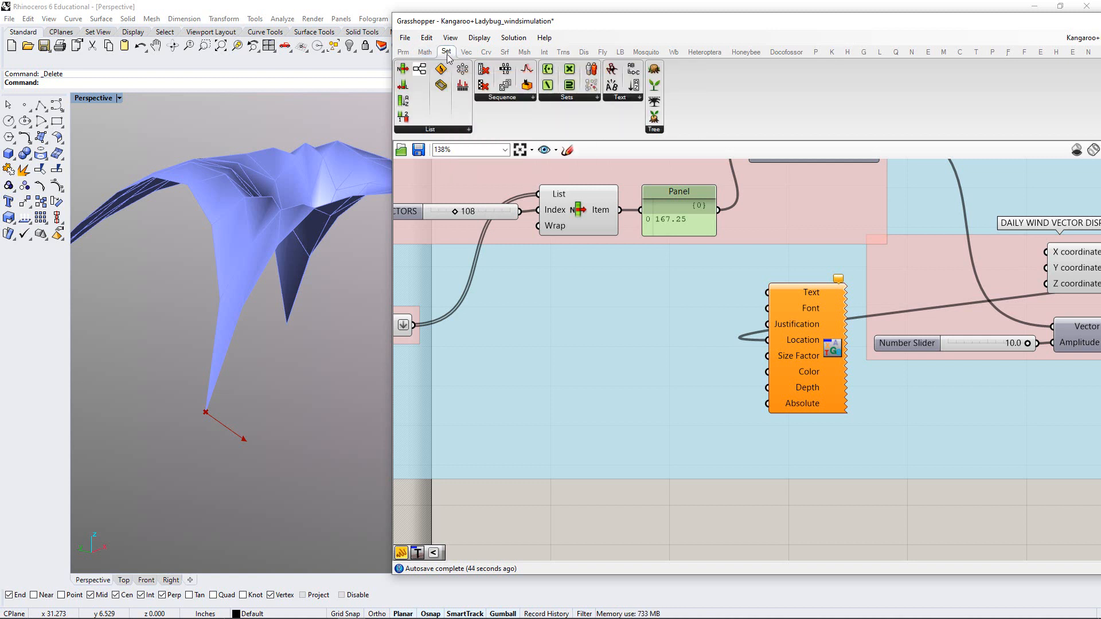
left_click(621, 98)
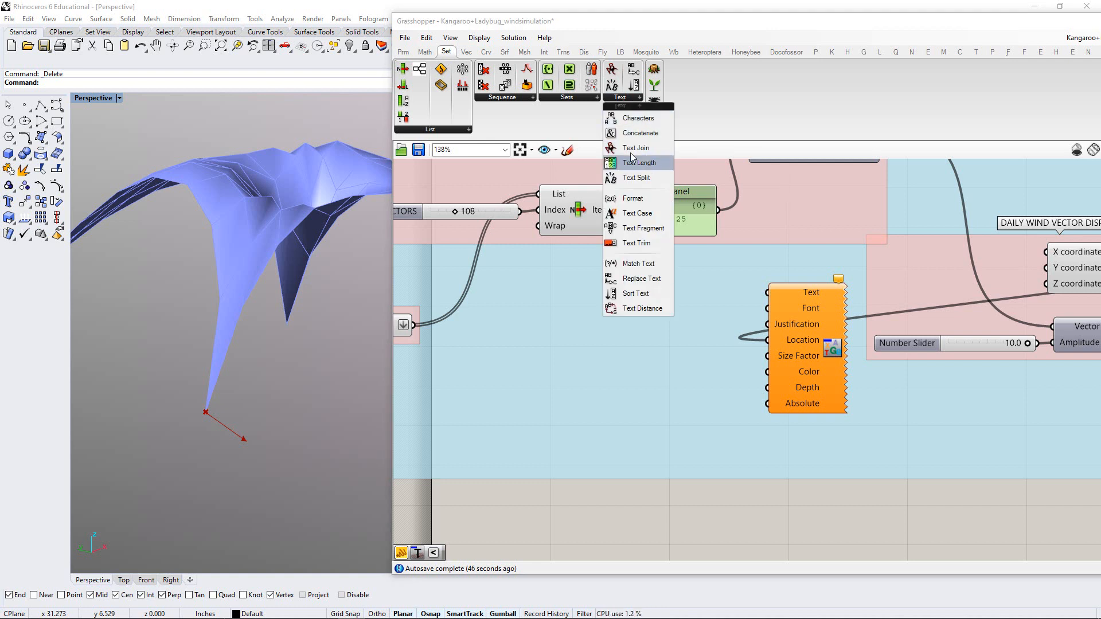
left_click(641, 137)
left_click(686, 352)
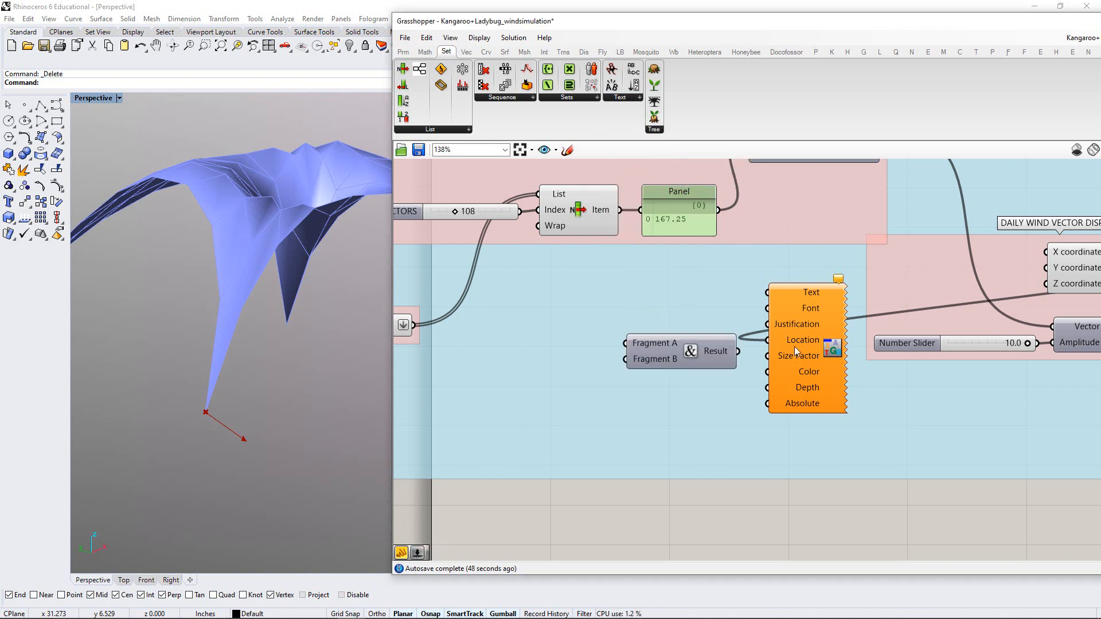
left_click_drag(795, 349, 802, 355)
left_click(686, 544)
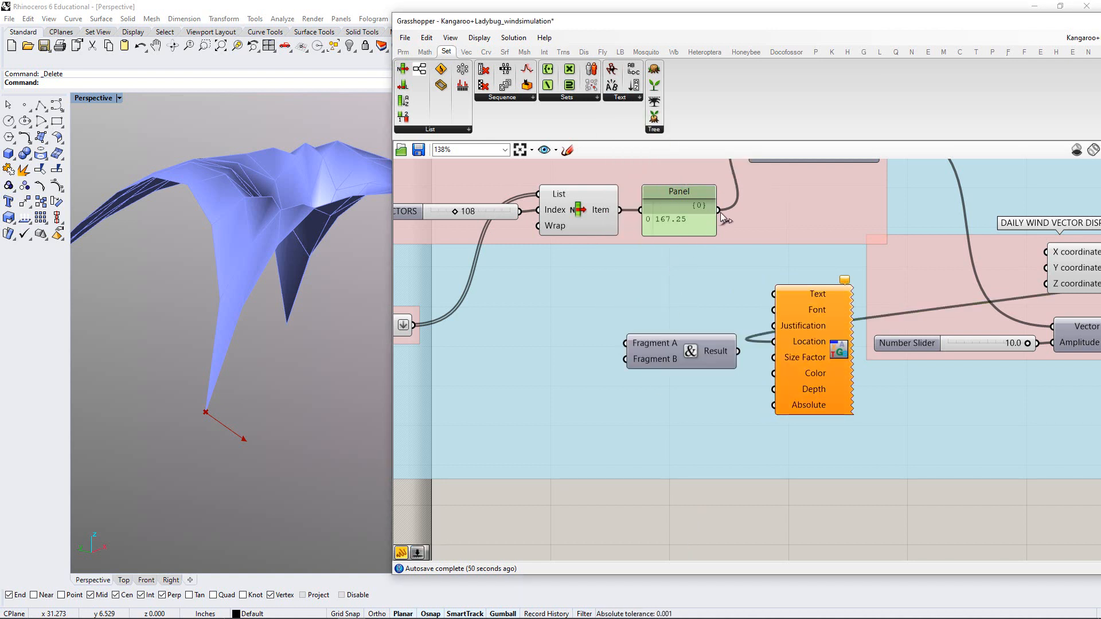
left_click_drag(718, 209, 630, 345)
left_click(610, 370)
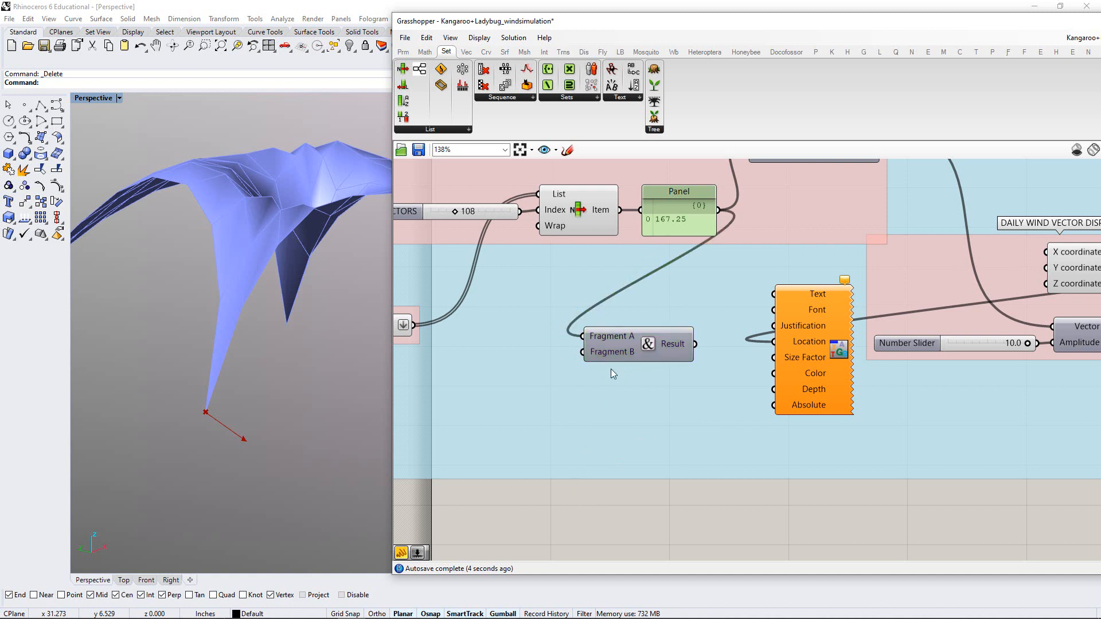
double_click(562, 516)
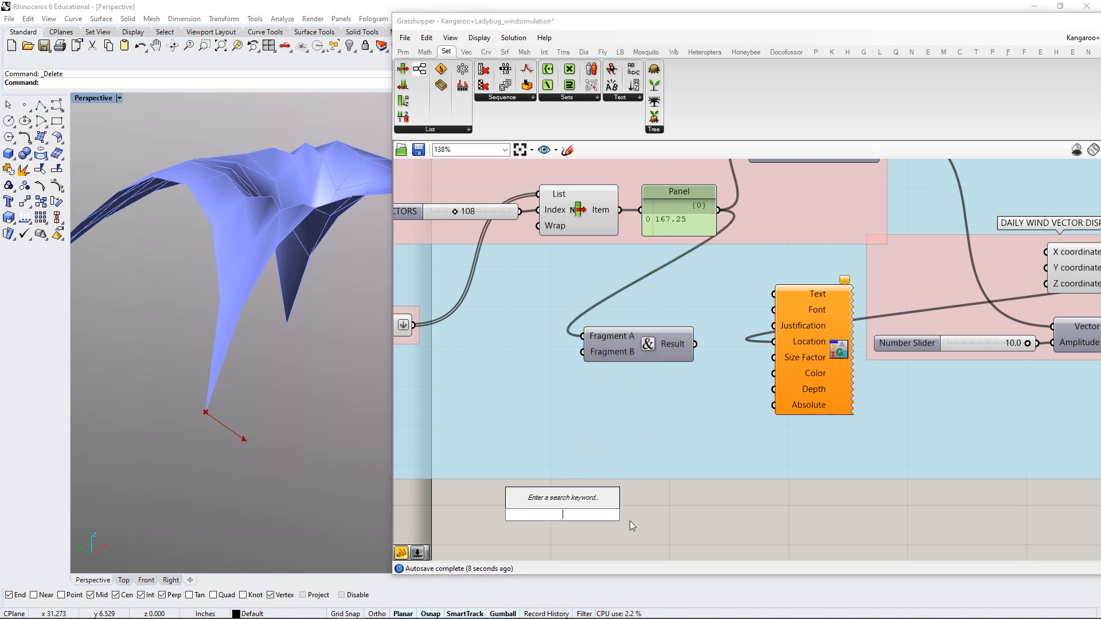
type("W")
key("BackSpace")
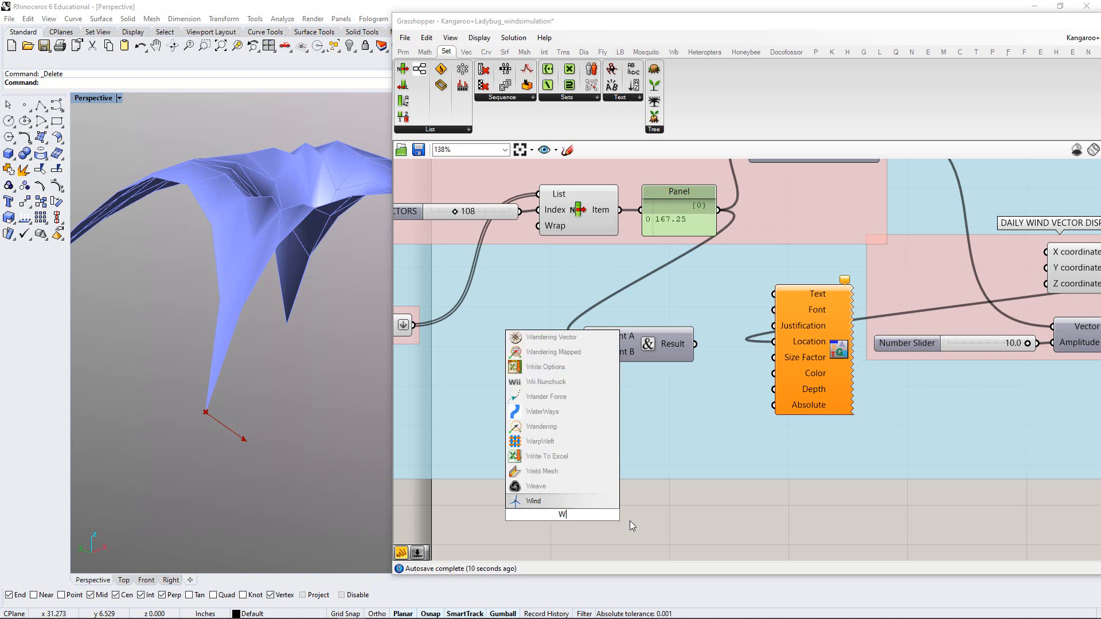
type("Dail")
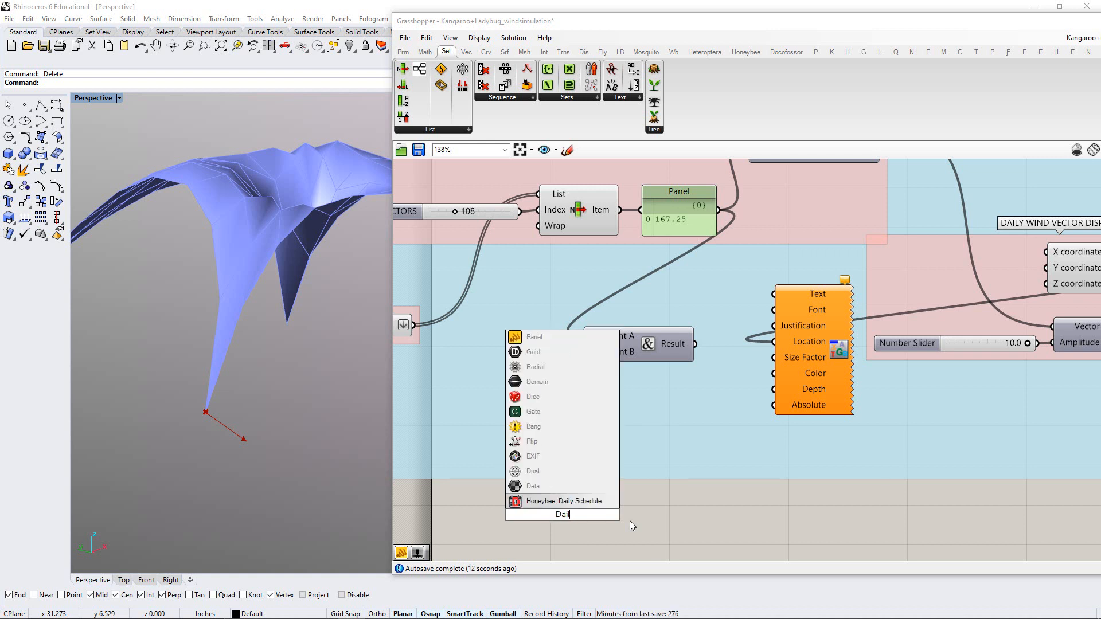
type("y Wind")
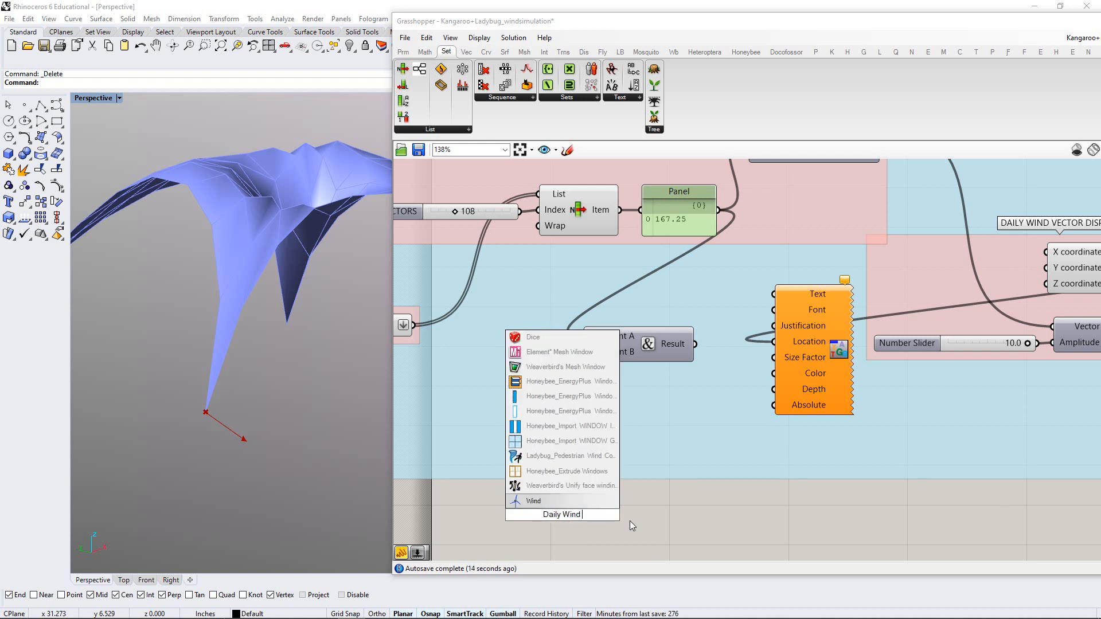
type(" D")
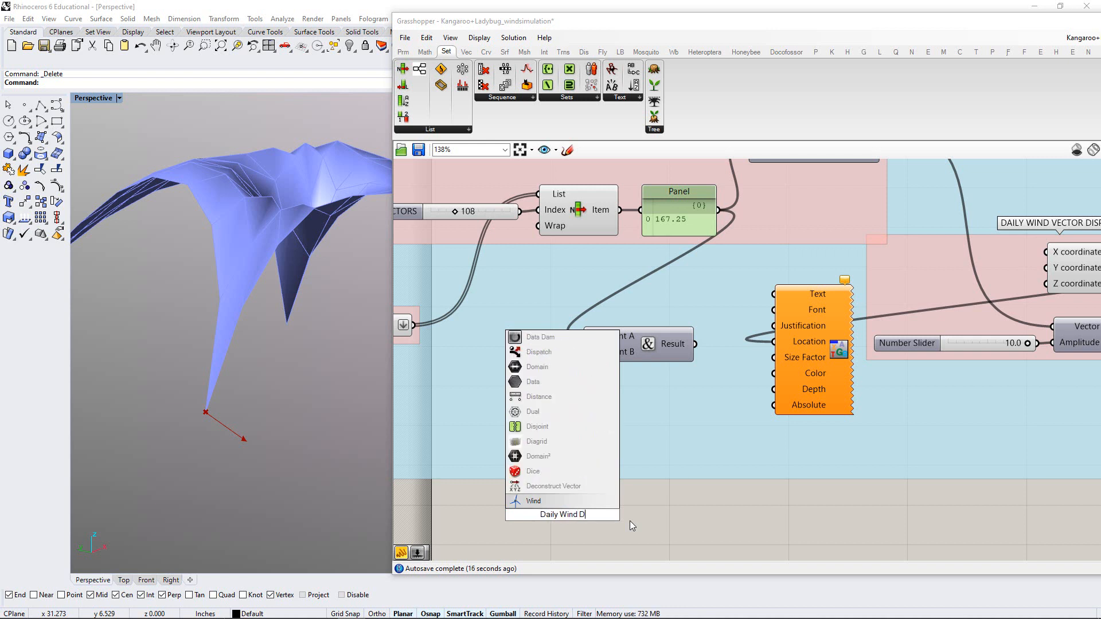
type("ir A")
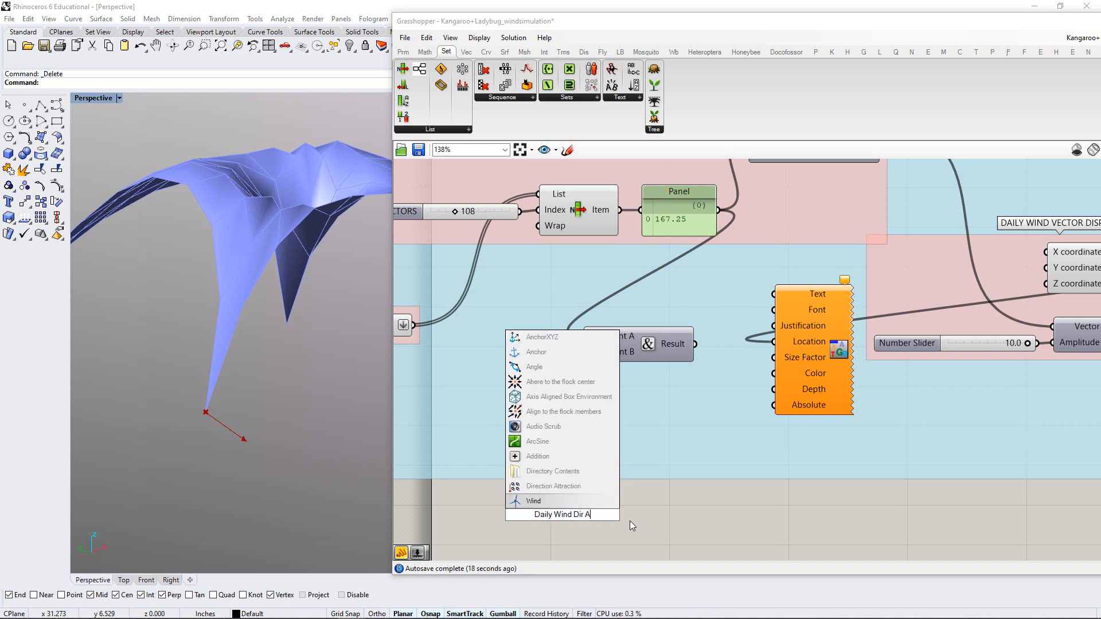
type("verage")
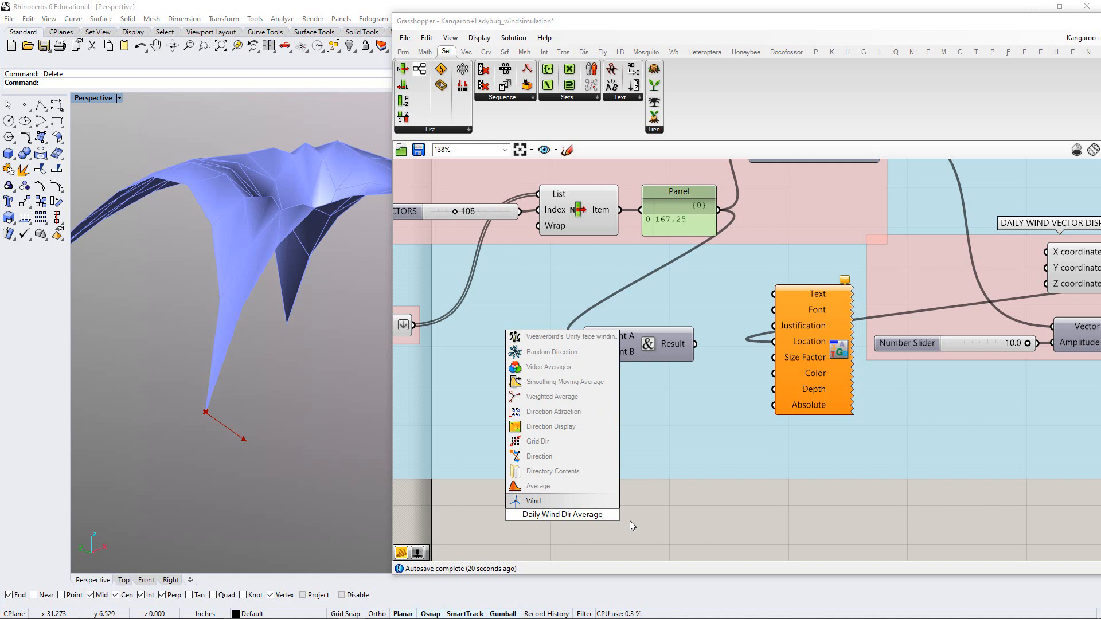
key("Return")
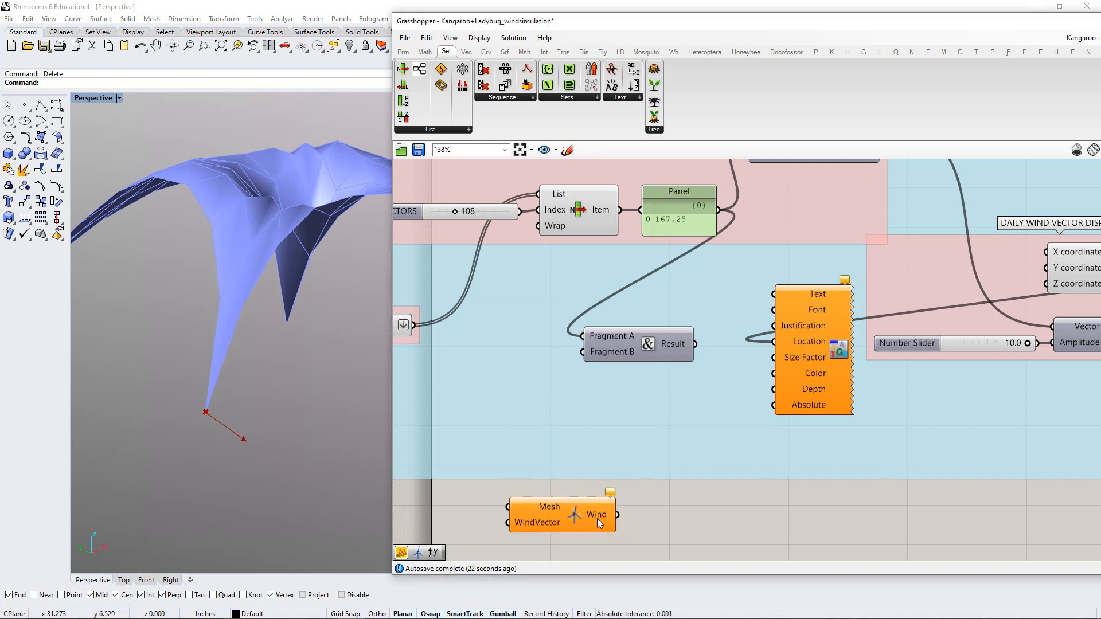
left_click(597, 519)
key("Delete")
Create a panel containing the text "Daily Wing Dir Average" and place it below the Concatenate component
double_click(622, 506)
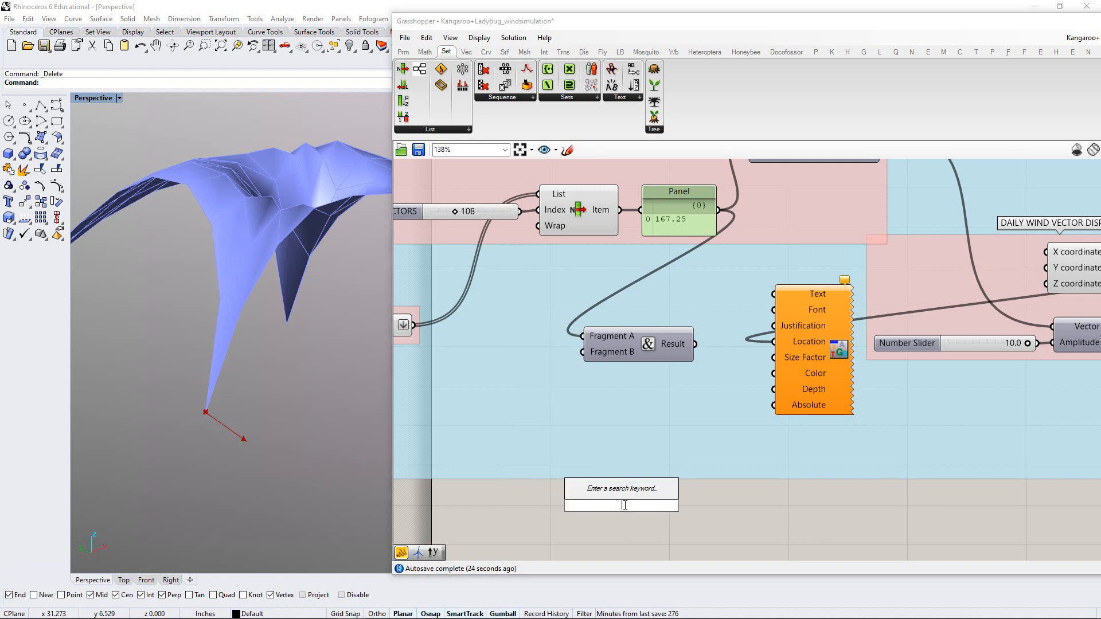
type("\"Da")
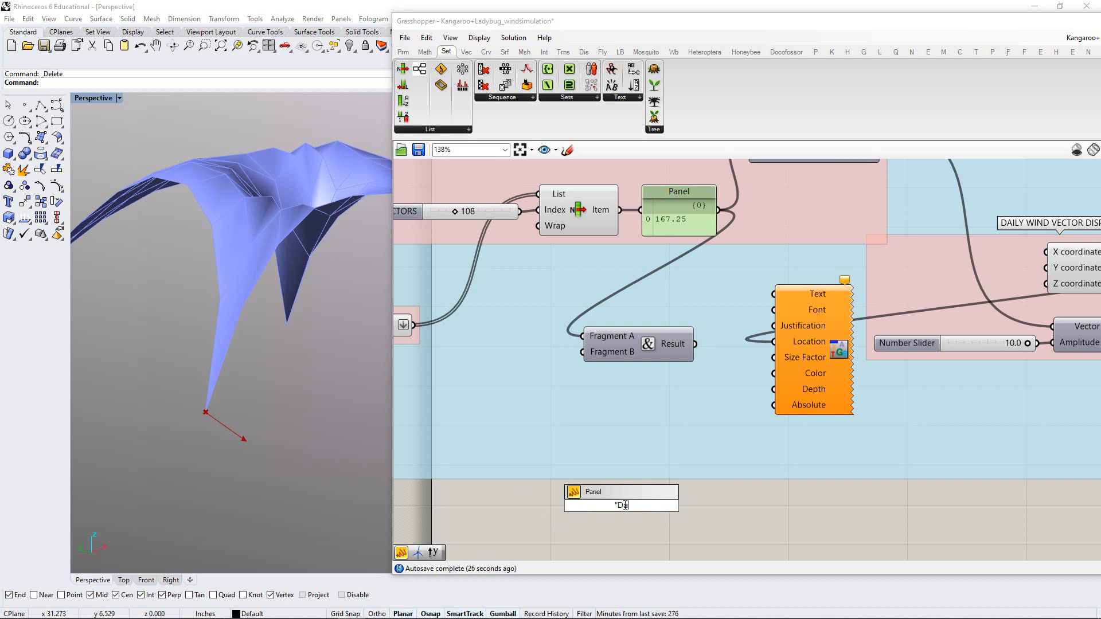
type("ily Wing A")
key("BackSpace")
type("d")
key("BackSpace")
type("D")
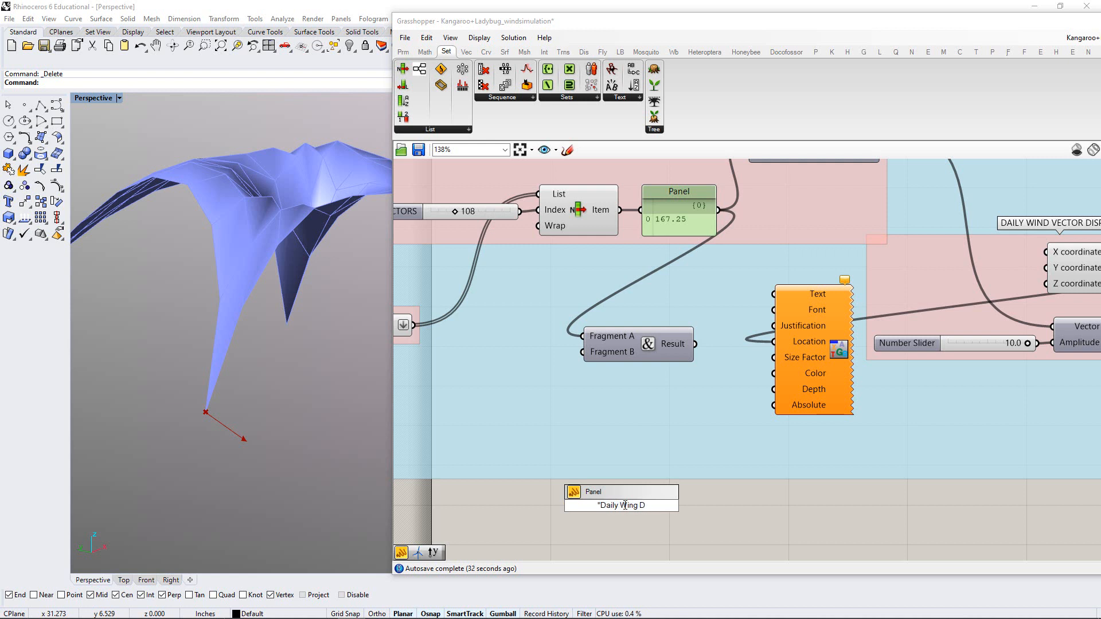
type("ir Ave")
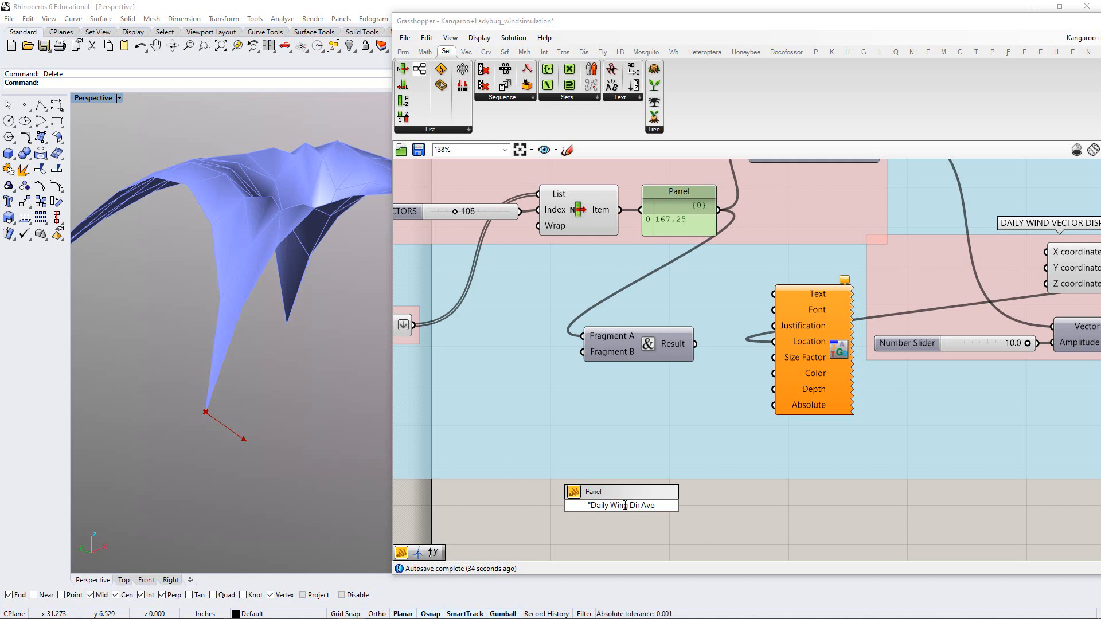
type("rage")
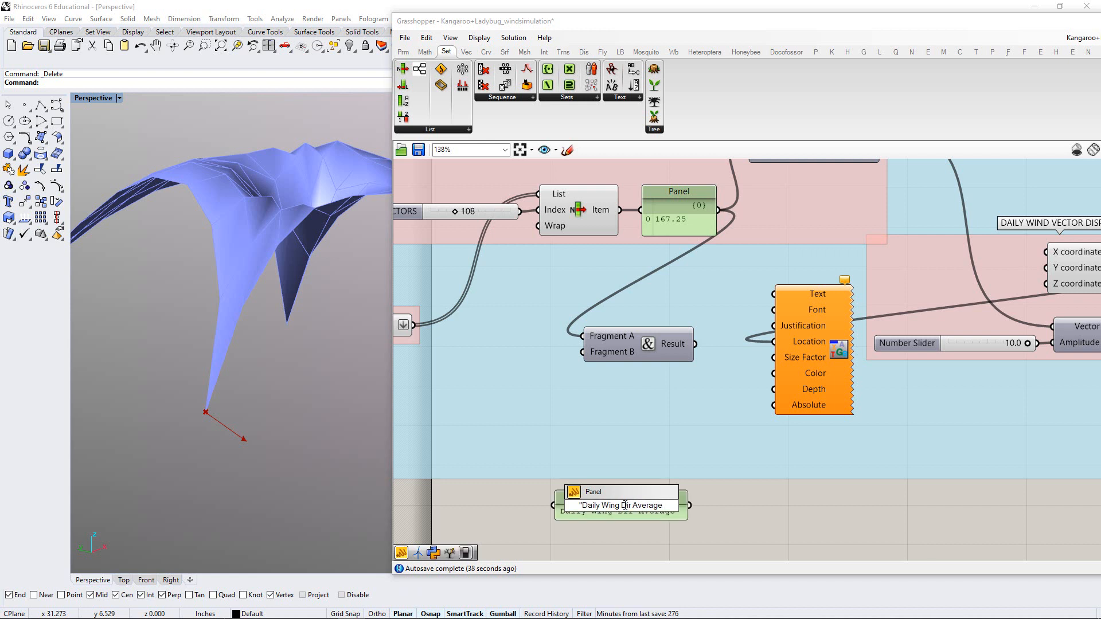
key("Return")
left_click_drag(635, 512, 631, 437)
left_click(607, 456)
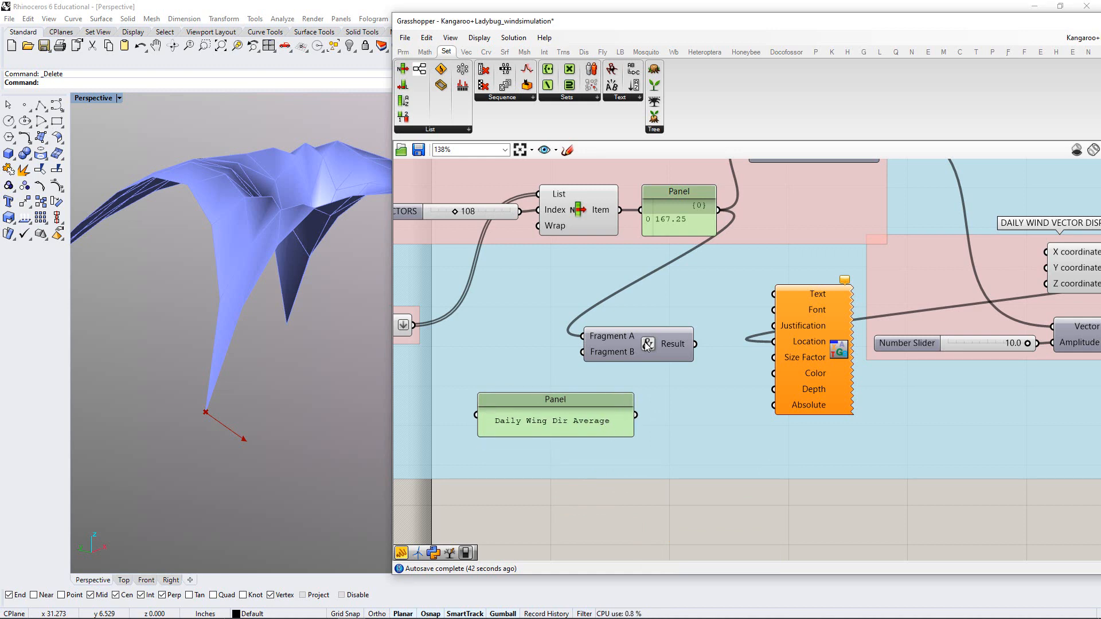
Arrange the "Daily Wing Dir Average" panel and the Concatenate component side by side, with the panel ahead of the fragment inputs
left_click_drag(647, 344, 700, 373)
left_click_drag(579, 429, 554, 394)
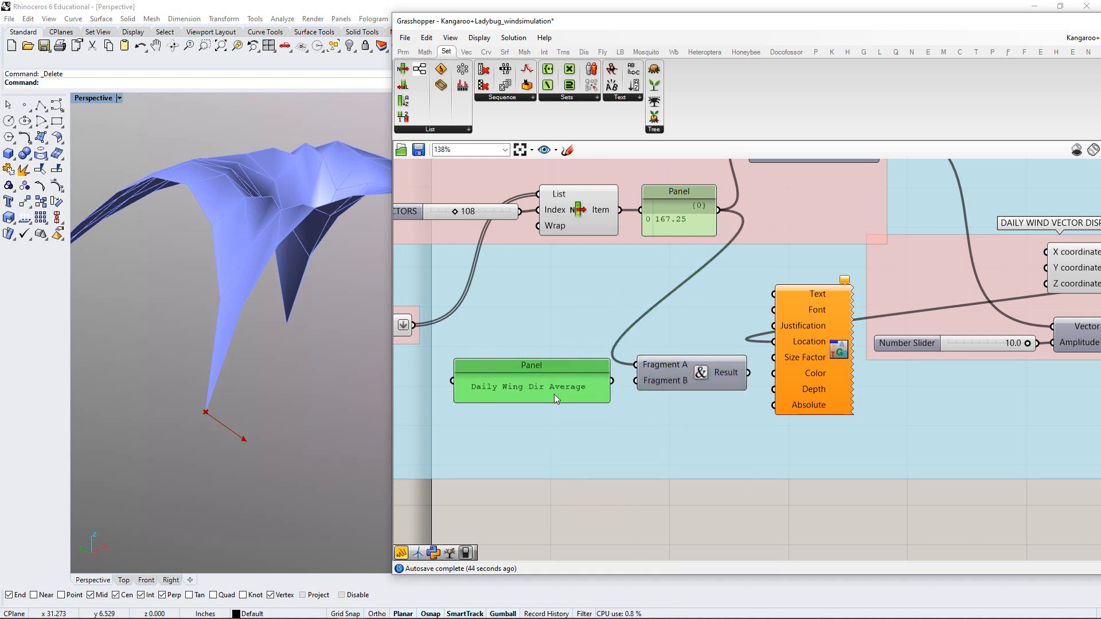
scroll(602, 396, "up", 4)
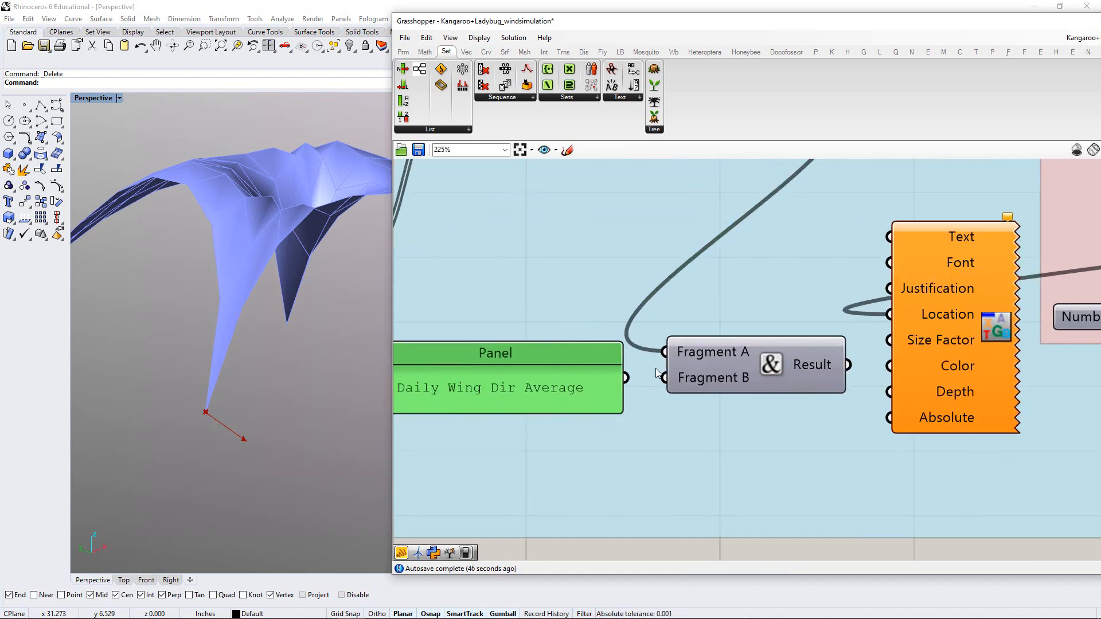
scroll(657, 372, "down", 3)
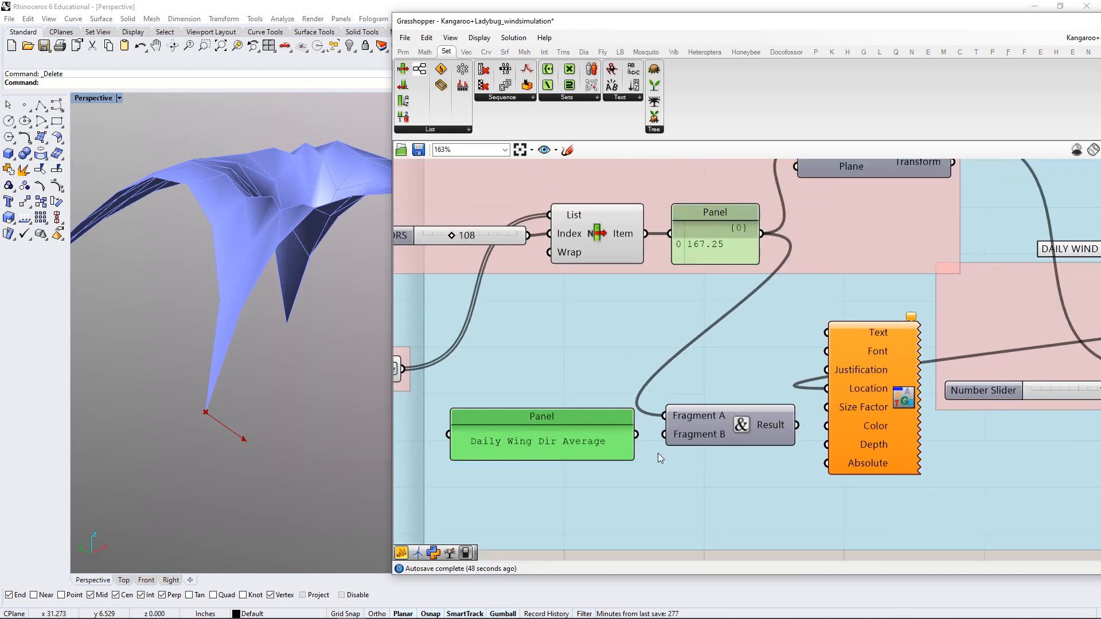
scroll(659, 454, "up", 1)
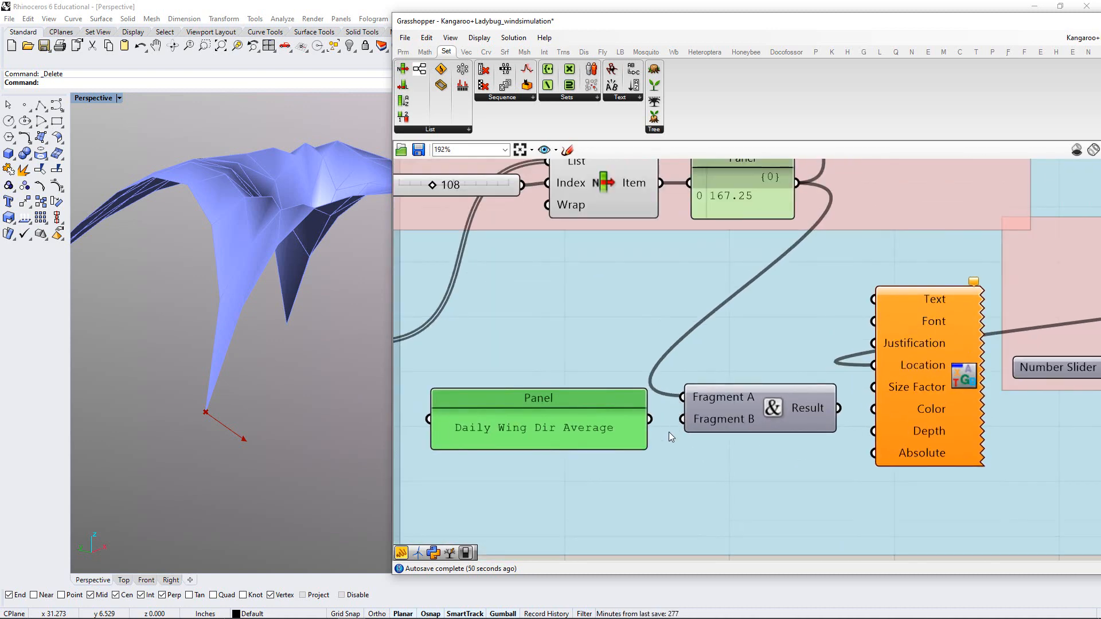
scroll(669, 432, "up", 1)
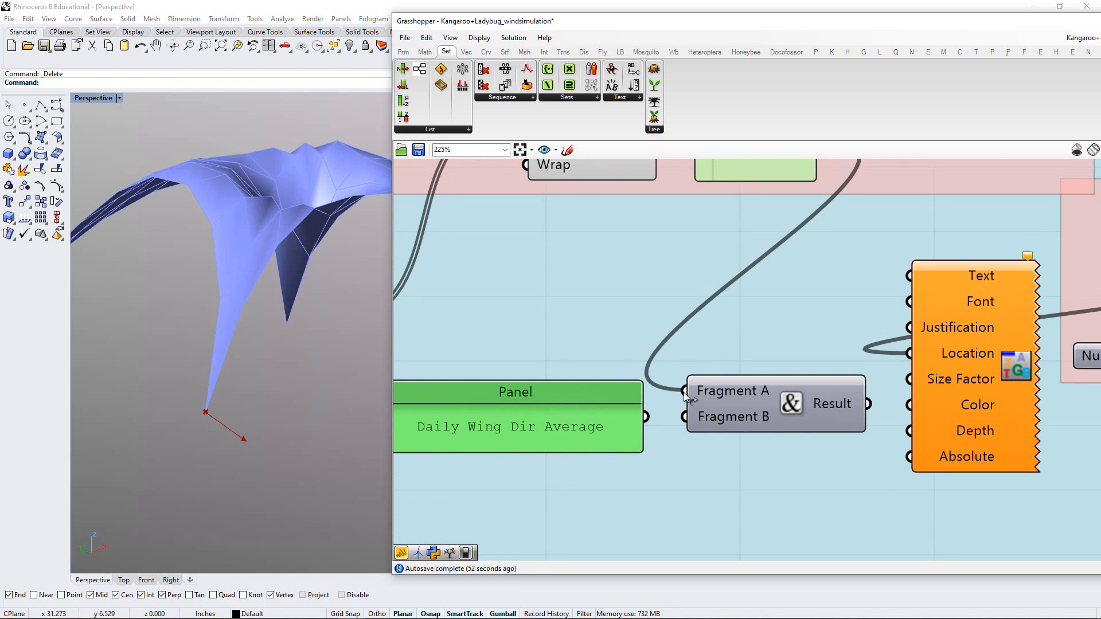
Move the wind angle wire to the Concatenate component's Fragment B input and correct the label panel's text to "Daily Wind Dir Average"
left_click_drag(685, 394, 691, 418, "ctrl+shift")
left_click_drag(567, 447, 561, 392)
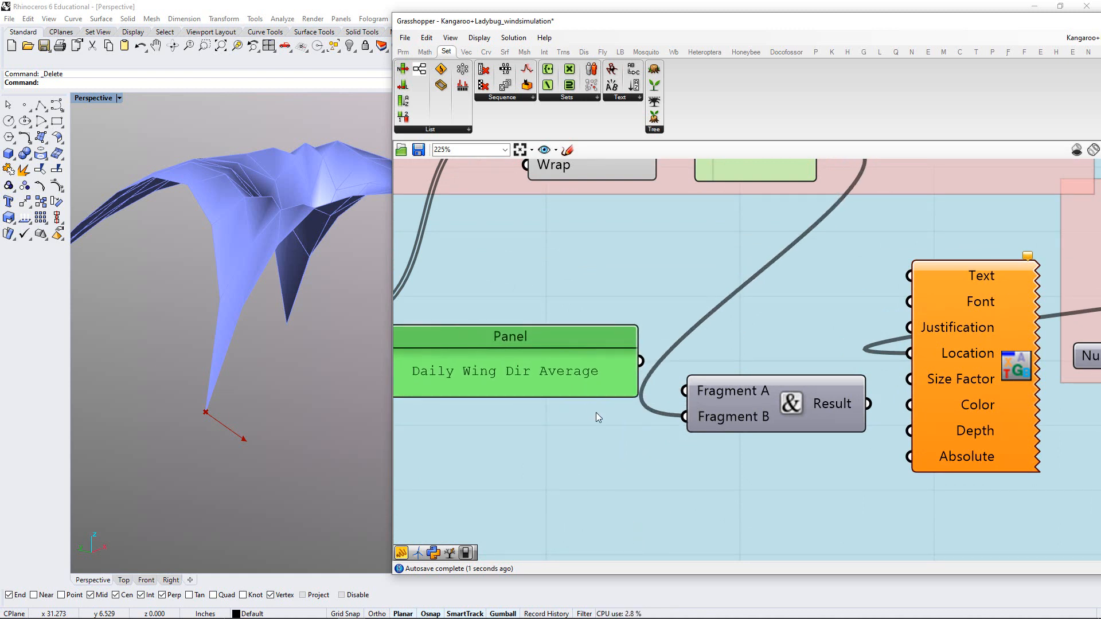
double_click(494, 374)
left_click(503, 333)
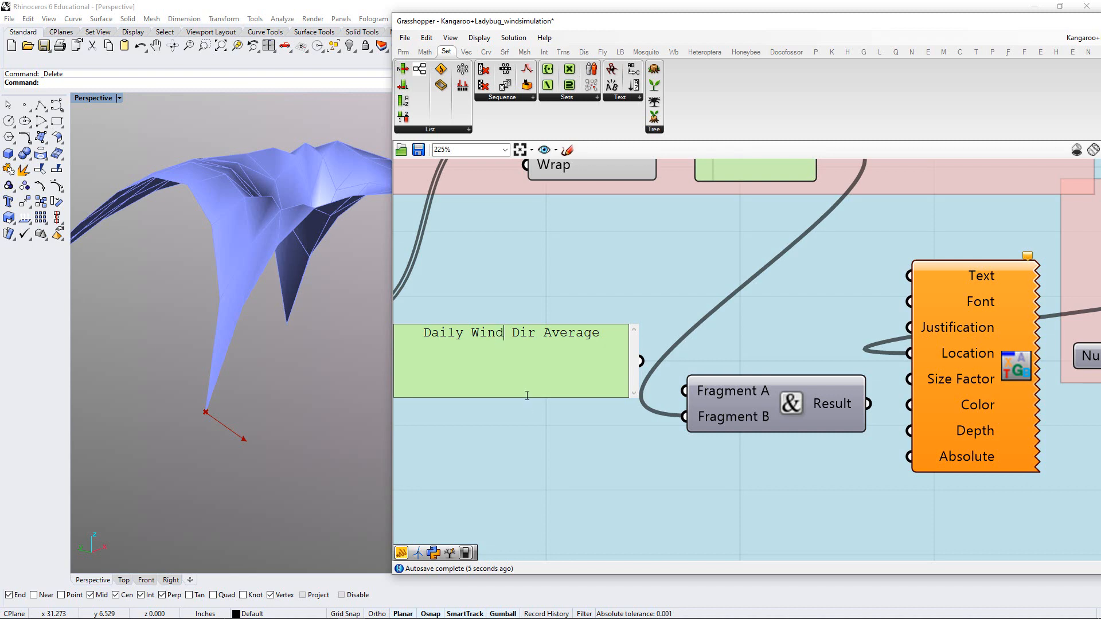
left_click(631, 448)
Realign the label panel and Concatenate component, and connect the "Daily Wind Dir Average" panel to Fragment A
scroll(631, 448, "down", 4)
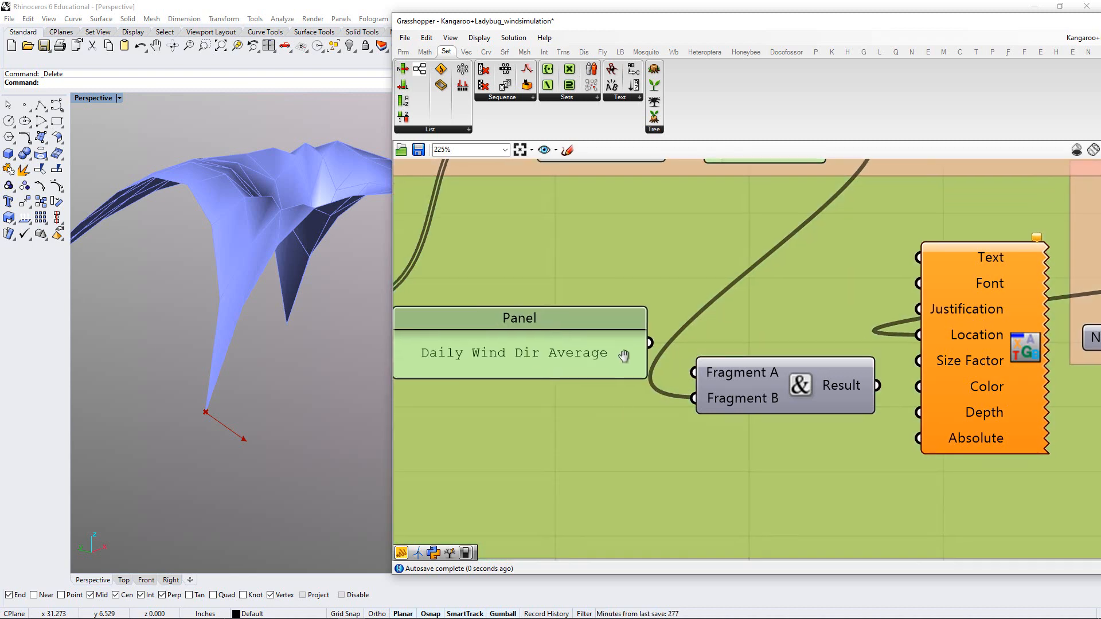
right_click_drag(611, 477, 576, 472)
left_click_drag(782, 356, 800, 391)
left_click_drag(541, 343, 630, 370)
left_click_drag(566, 319, 538, 350)
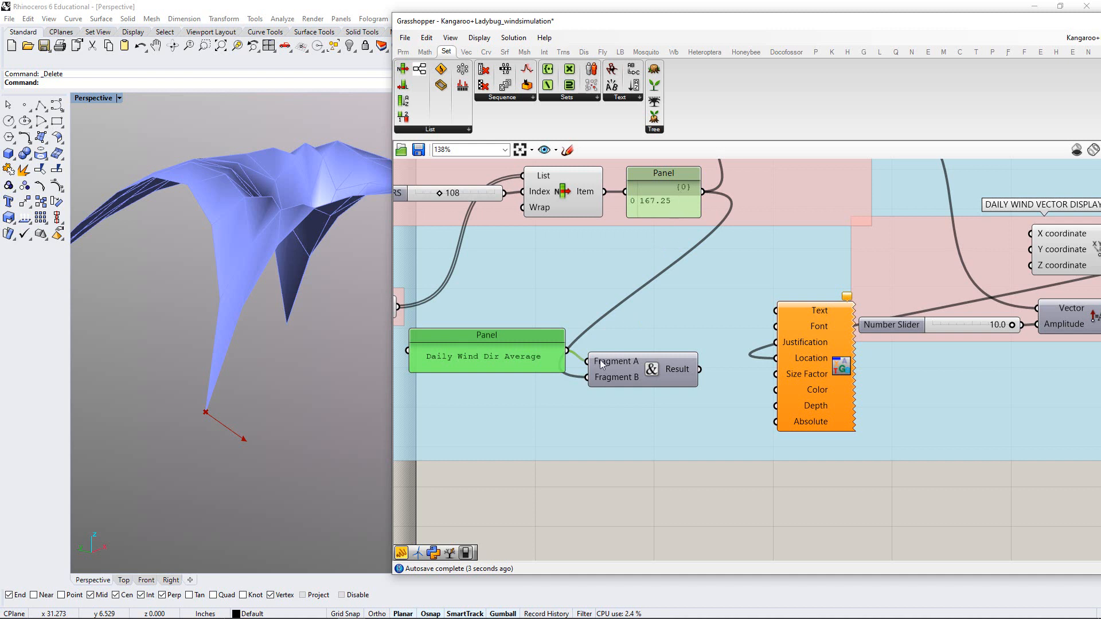
Create an empty panel below the Concatenate component and connect the Result output to it
double_click(662, 508)
type("\"")
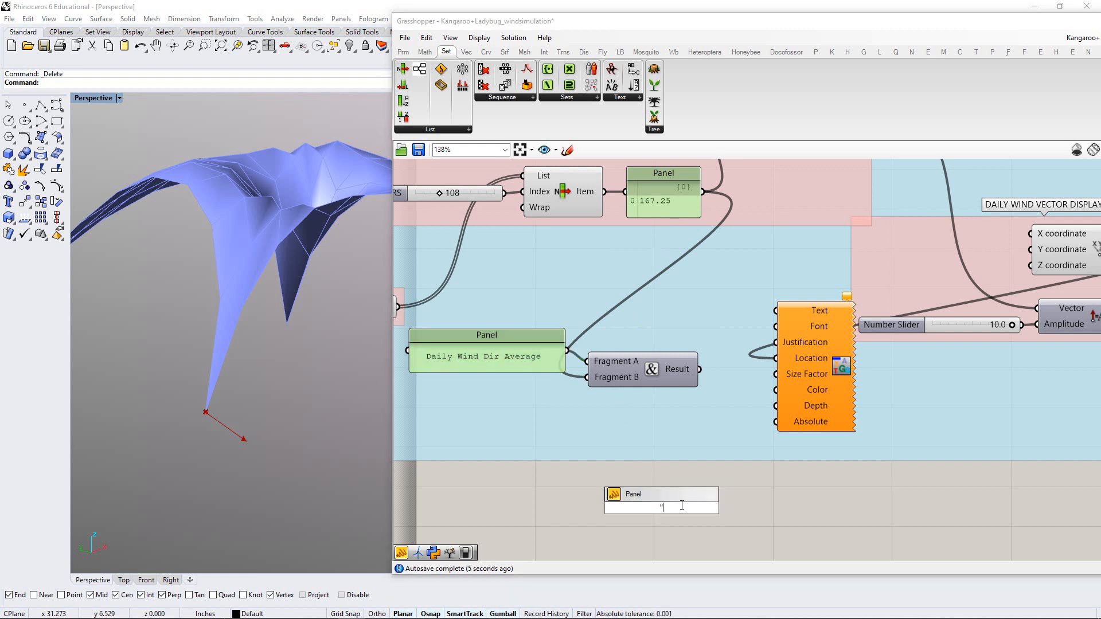
key("Return")
left_click_drag(699, 370, 647, 470)
left_click(639, 508)
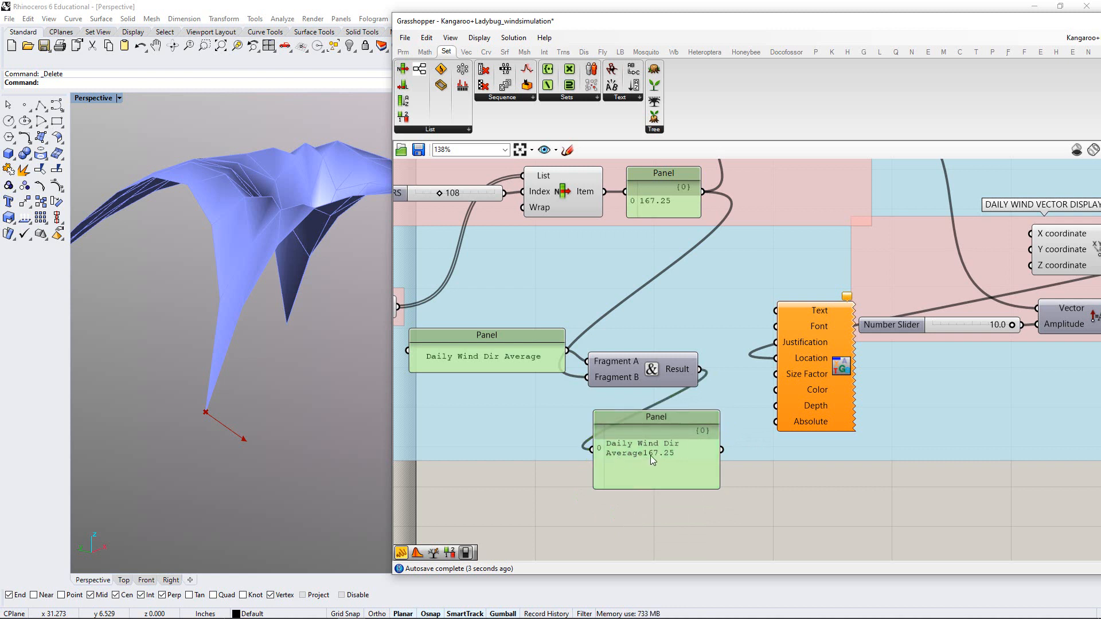
Add a trailing space after "Average" in the label panel's text
scroll(640, 473, "up", 1)
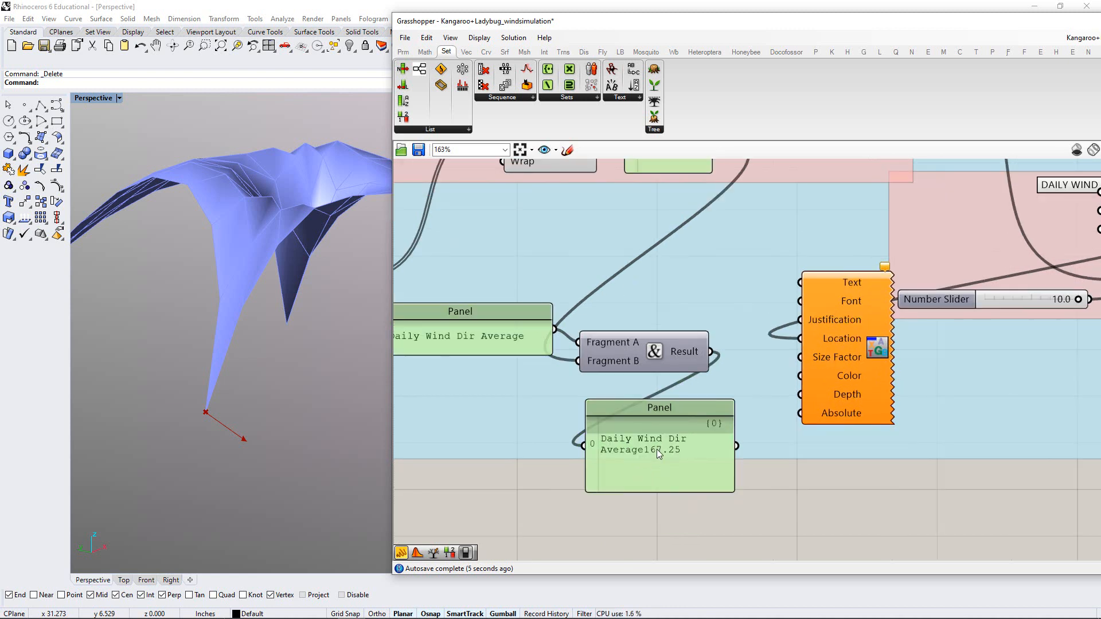
right_click_drag(640, 452, 681, 466)
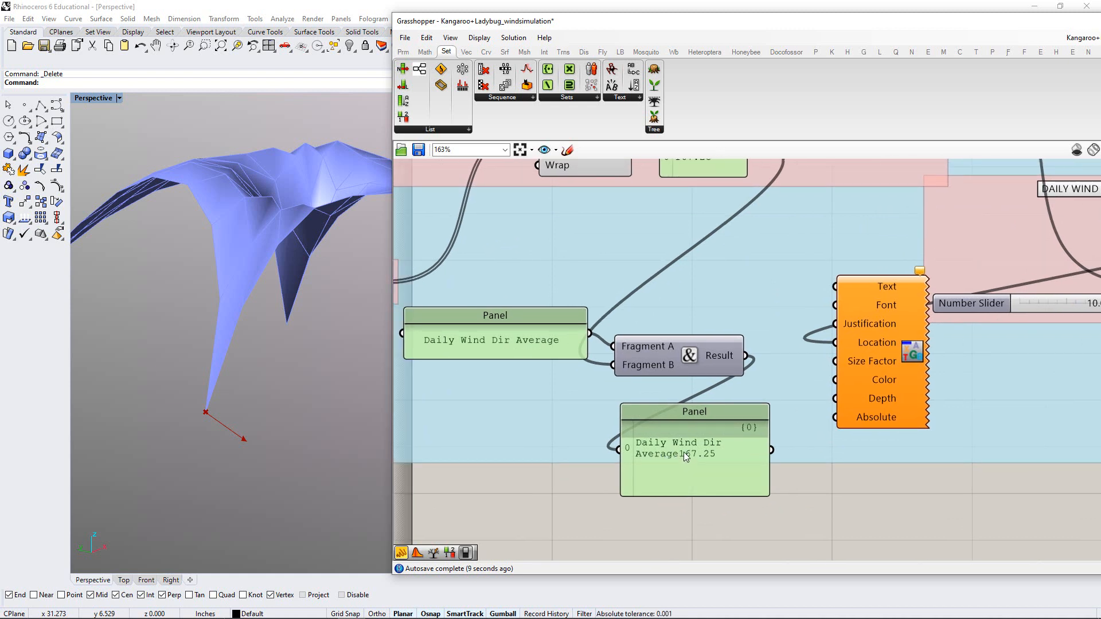
double_click(550, 348)
left_click(610, 301)
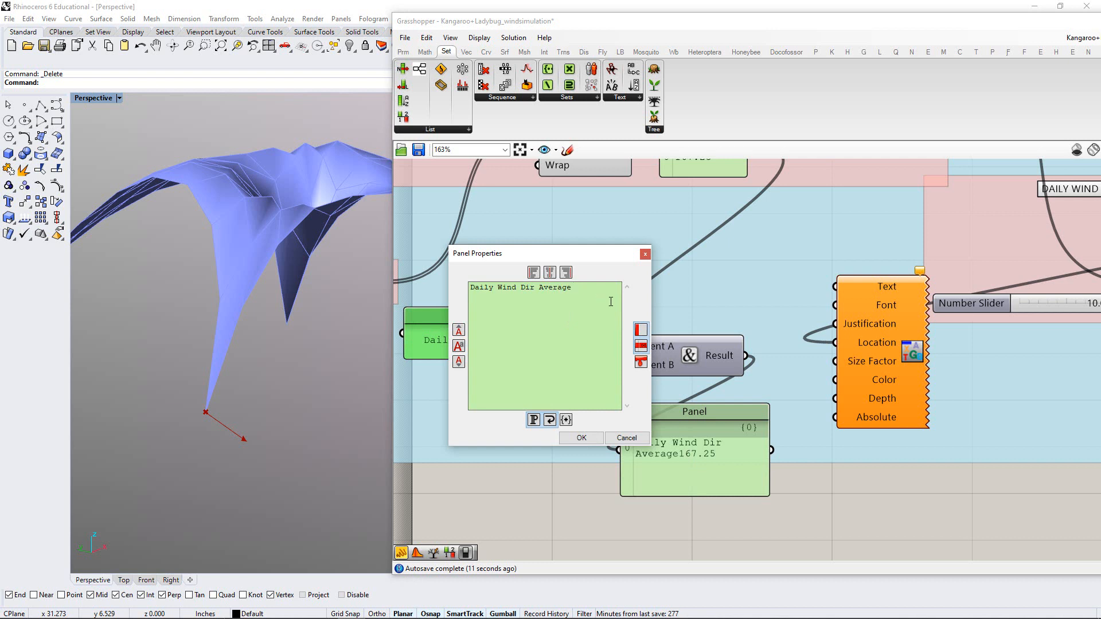
left_click(582, 439)
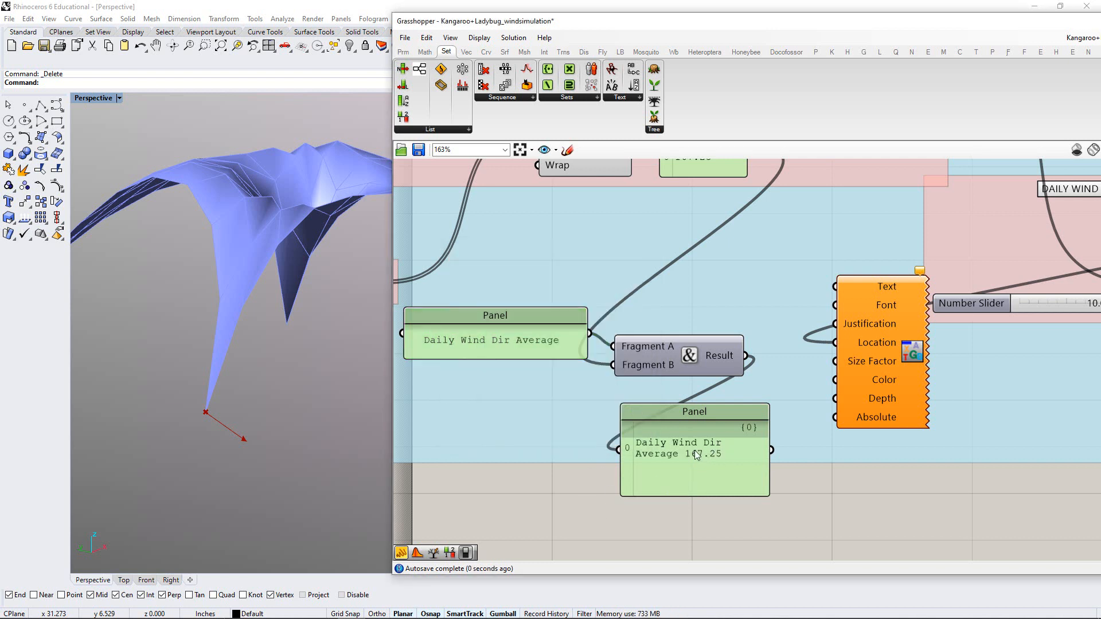
Place the result panel directly after the Concatenate component and shift the Screen-Oriented Text component lower to make room
left_click_drag(686, 461, 745, 460)
right_click_drag(701, 465, 638, 462)
left_click_drag(802, 388, 881, 476)
left_click_drag(679, 463, 757, 376)
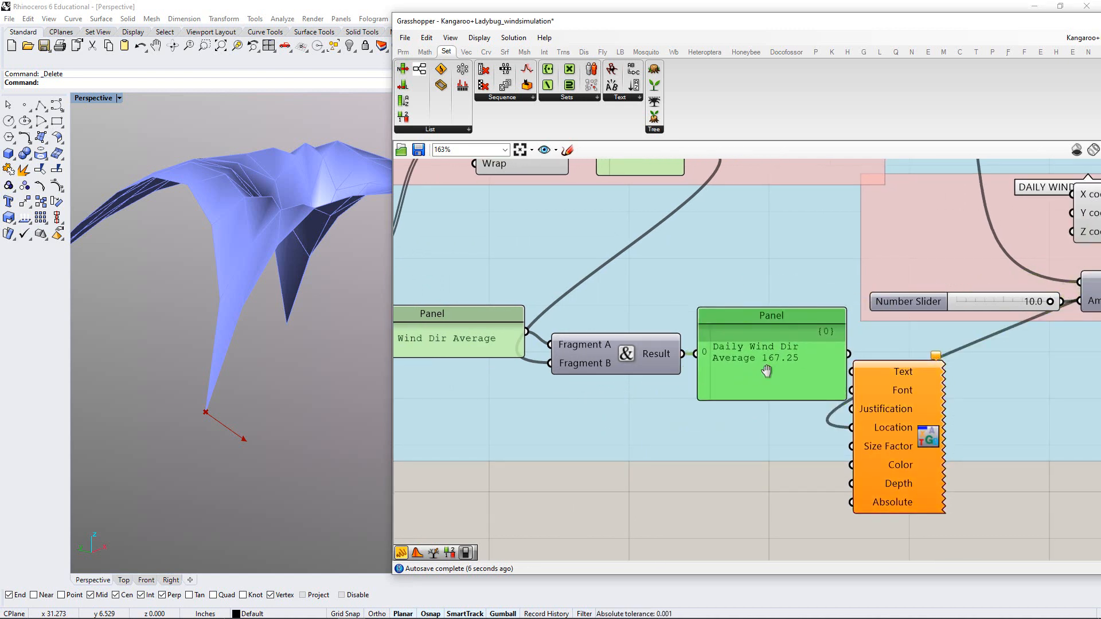
right_click_drag(767, 371, 824, 369)
left_click_drag(544, 337, 551, 324)
left_click_drag(669, 358, 665, 357)
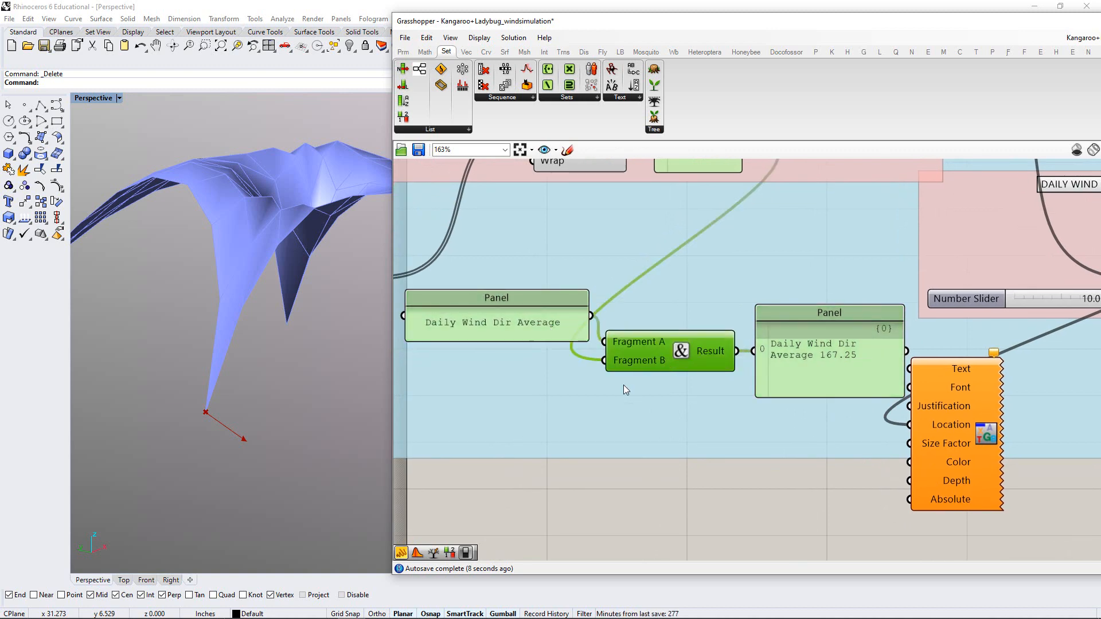
Add a third fragment input to the Concatenate component below Fragment B
scroll(622, 377, "up", 5)
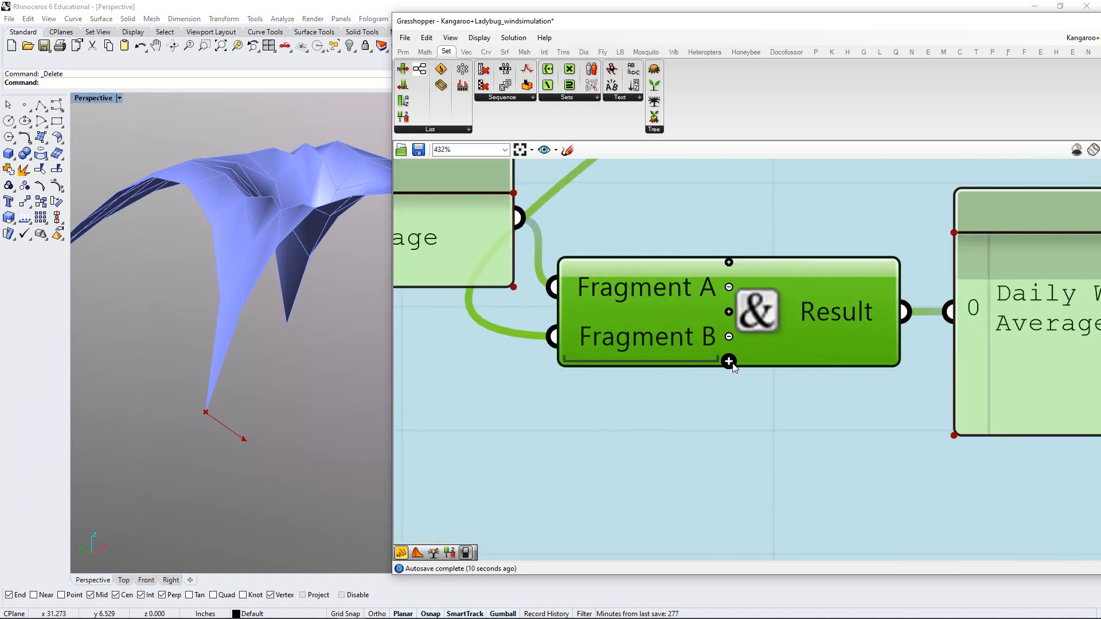
left_click(730, 361)
scroll(694, 421, "down", 5)
left_click(646, 493)
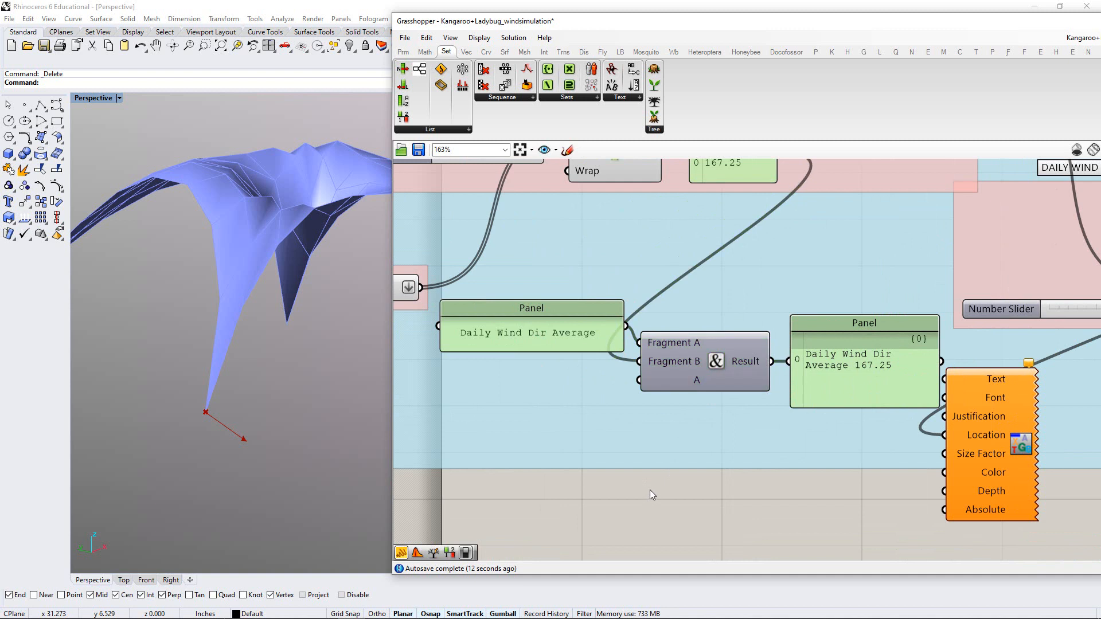
Create a panel containing "deg." and connect it to the Concatenate component's third input
double_click(649, 490)
type("\"deg.")
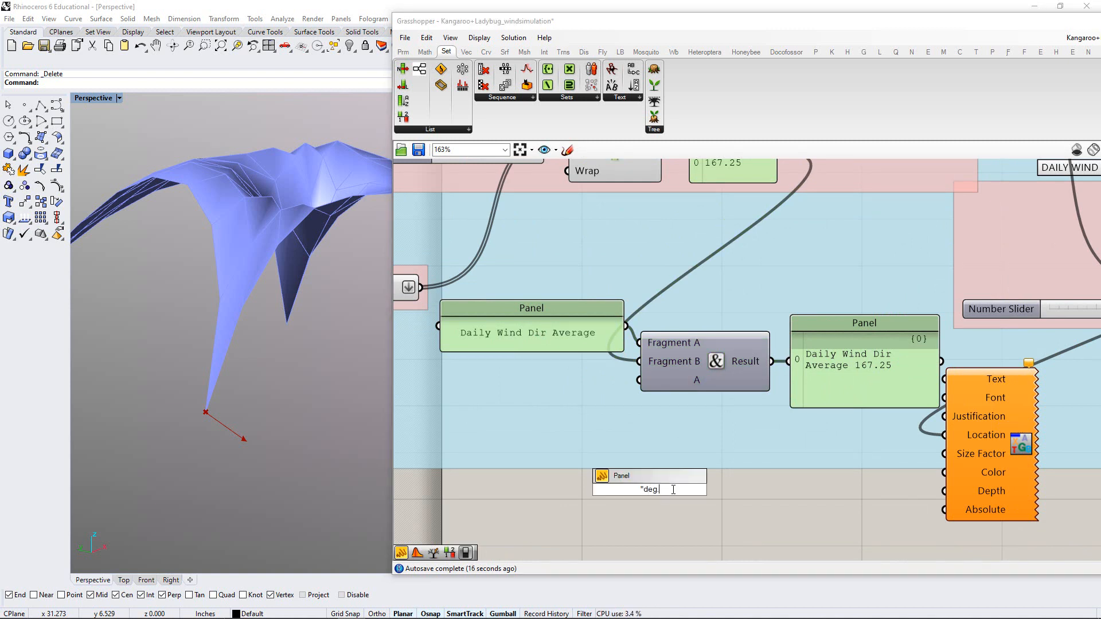
key("Return")
double_click(667, 500)
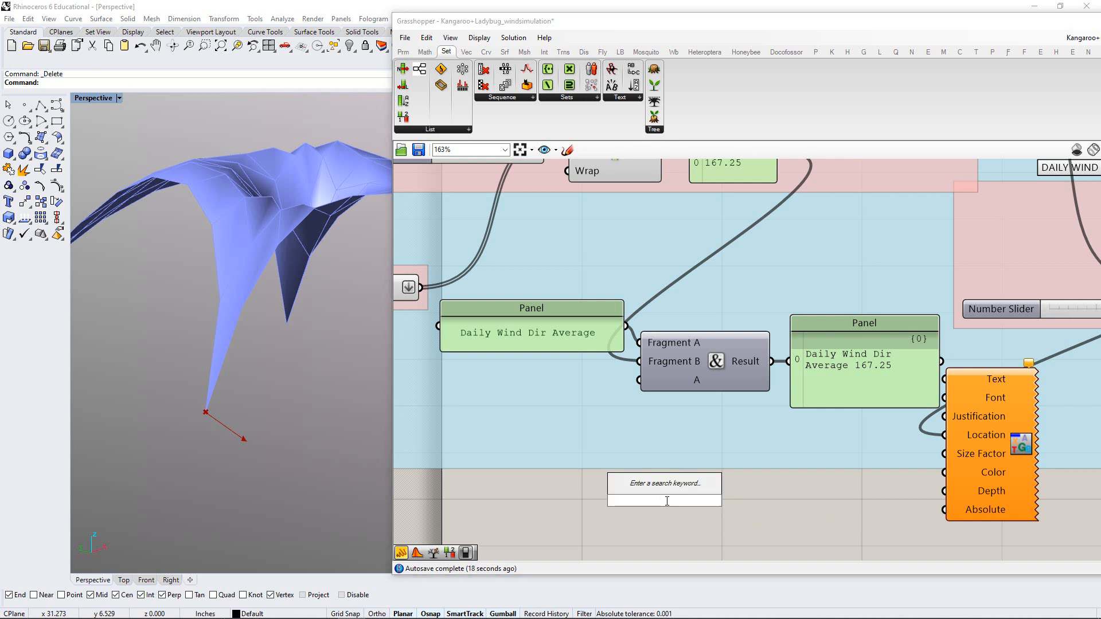
type("\"deg.")
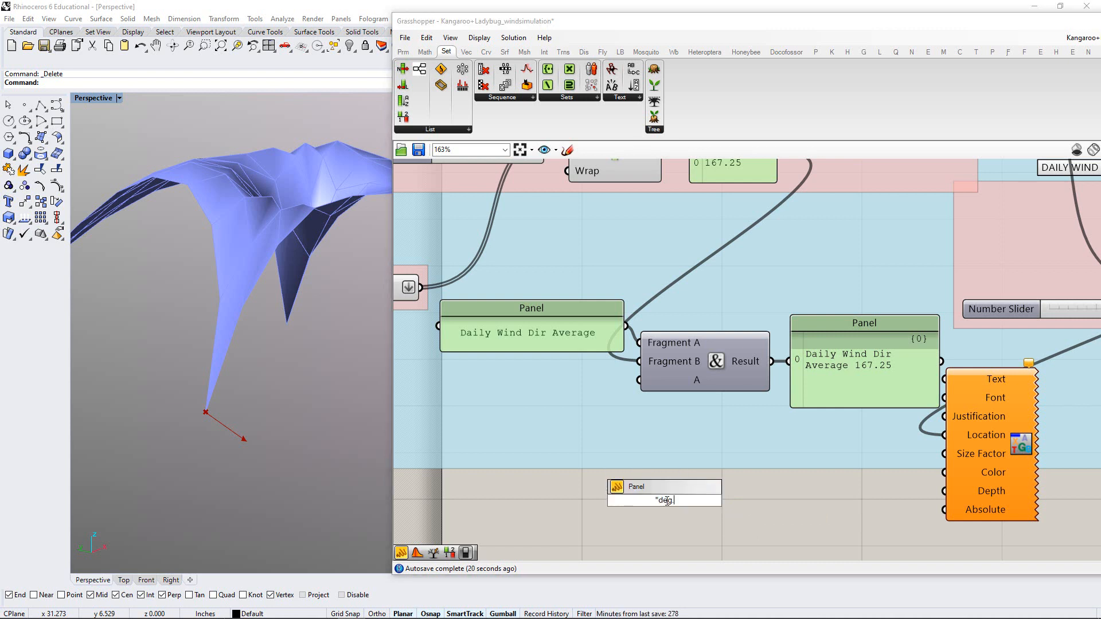
key("Return")
left_click_drag(656, 489, 640, 380)
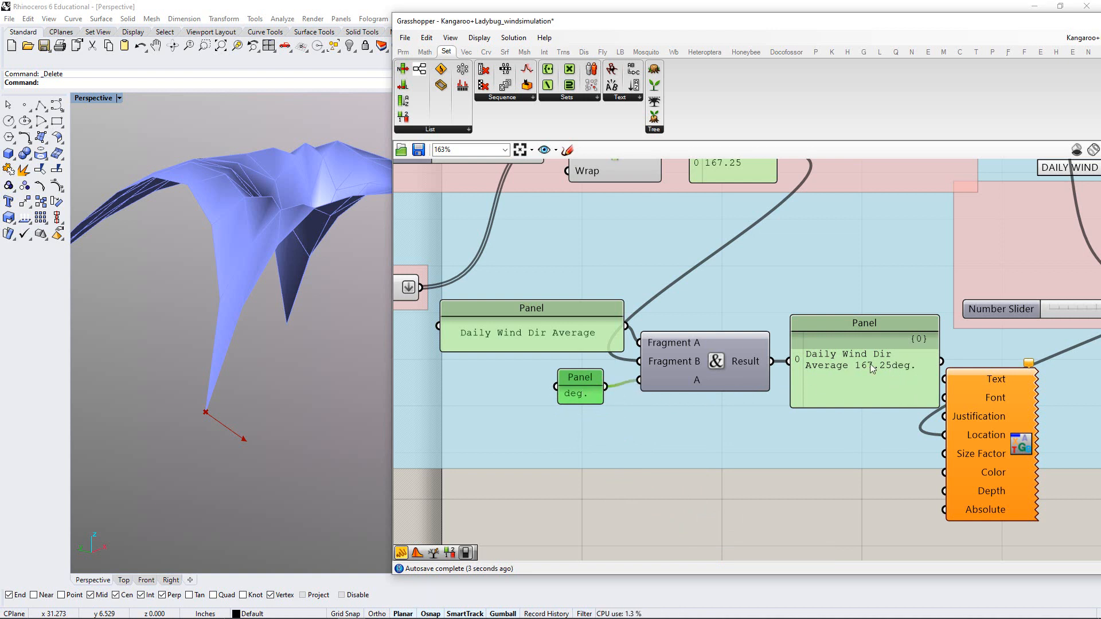
Insert a leading space before "deg." in the unit panel's text
double_click(582, 392)
left_click(503, 334)
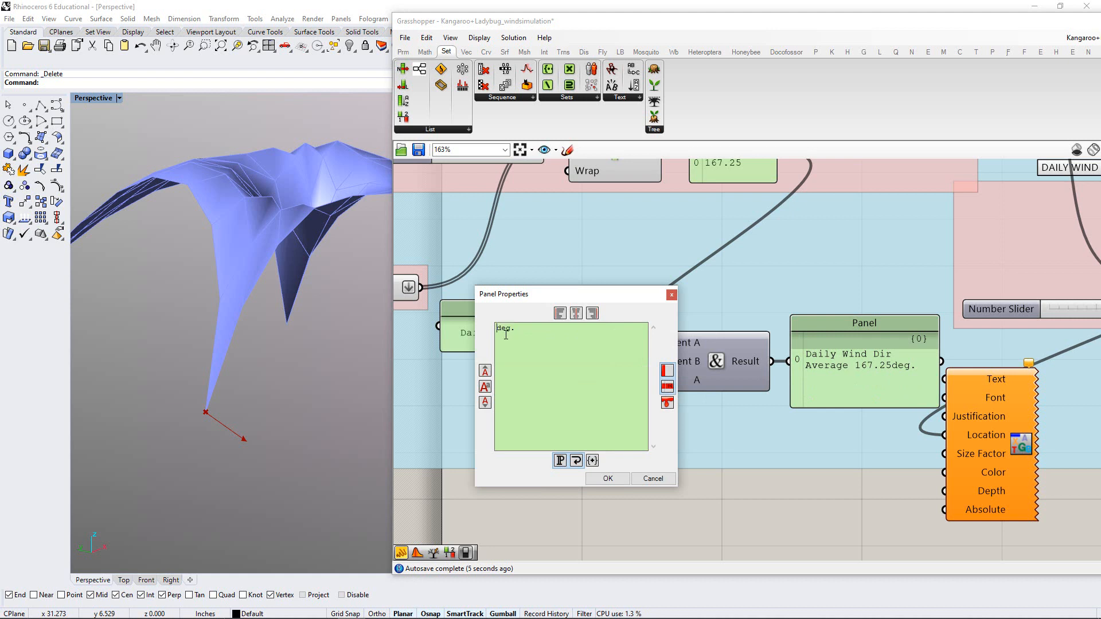
left_click(608, 479)
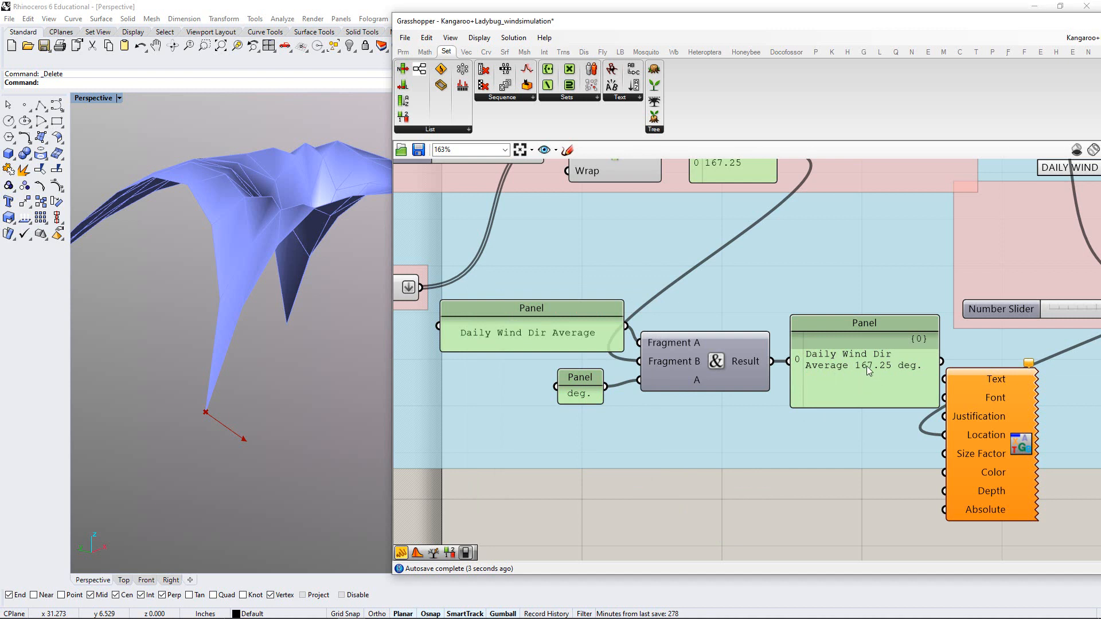
Shorten "Average" to "Ave." in the wind direction label panel
double_click(581, 341)
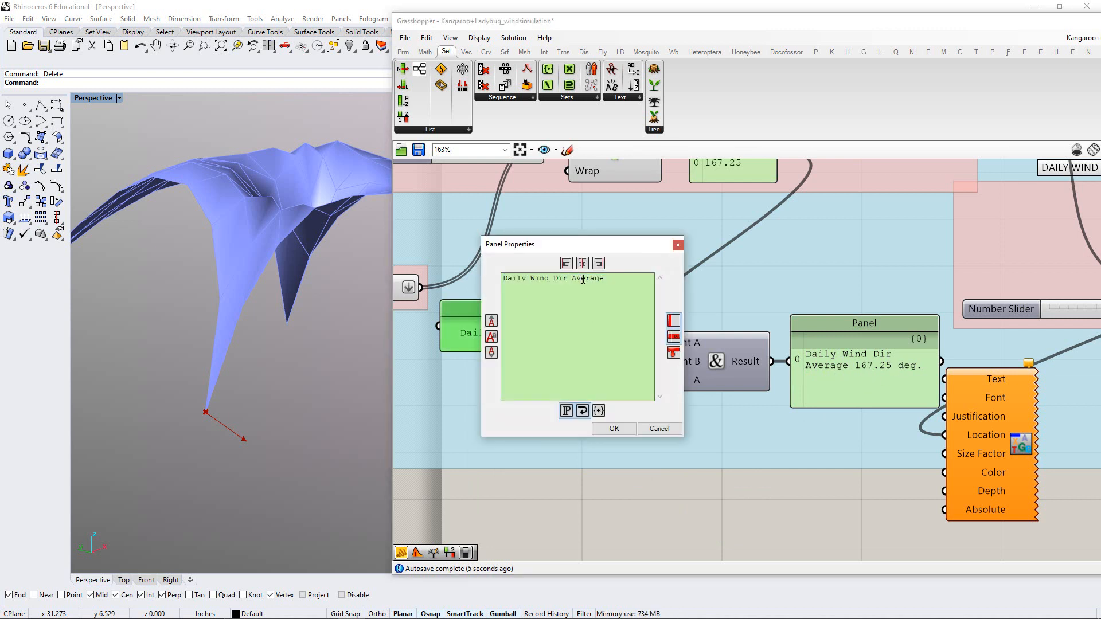
key("shift+Left")
key("shift+Left")
key("shift+Left")
key("shift+Left")
key("shift+Left")
type(".")
left_click(614, 429)
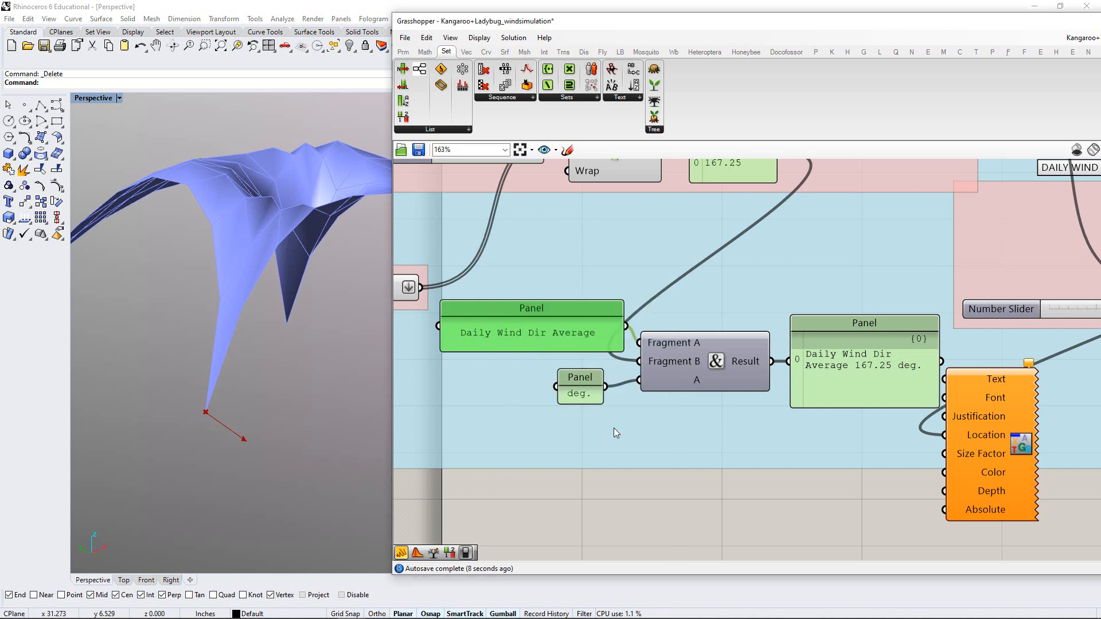
Add a period after "Dir" and a comma at the end so the label panel reads "Daily Wind Dir. Ave.,"
double_click(569, 339)
left_click(553, 281)
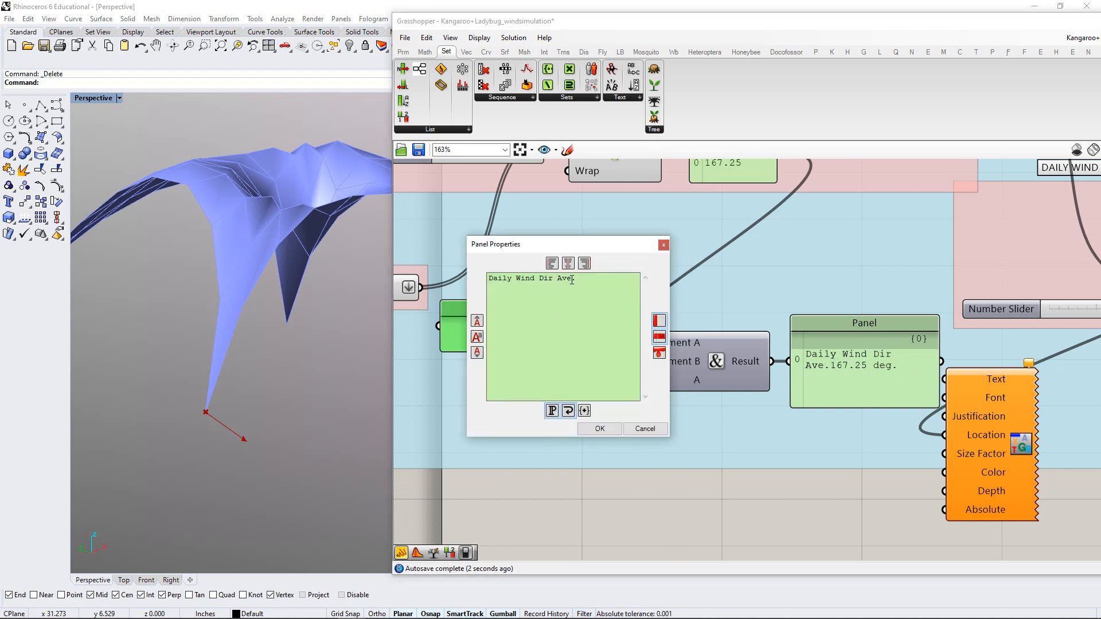
type(".")
left_click(599, 430)
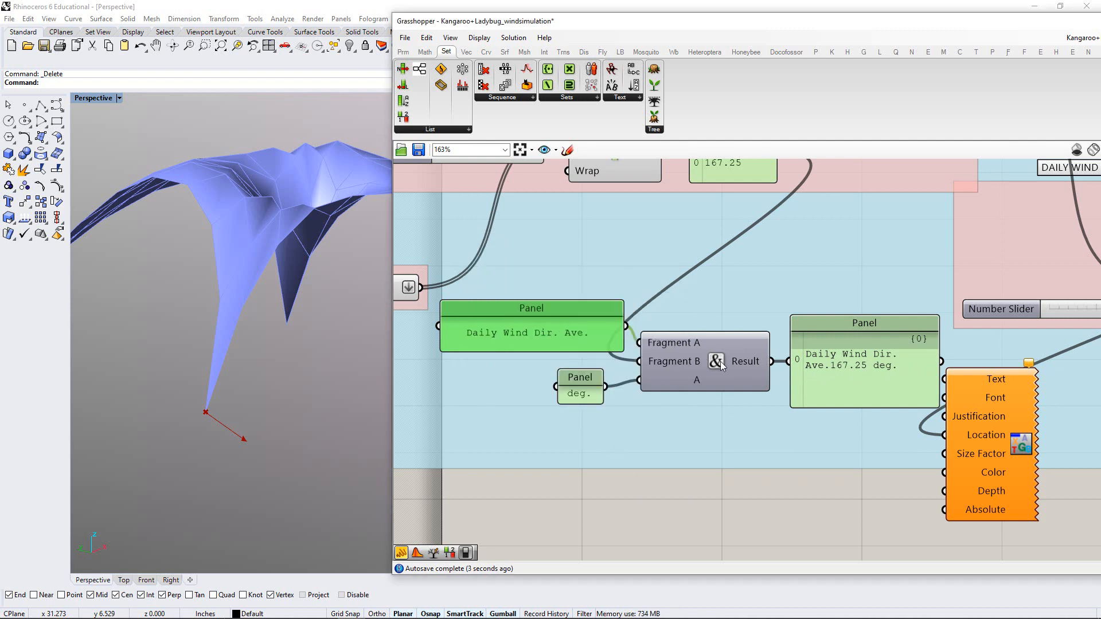
double_click(569, 325)
left_click(571, 266)
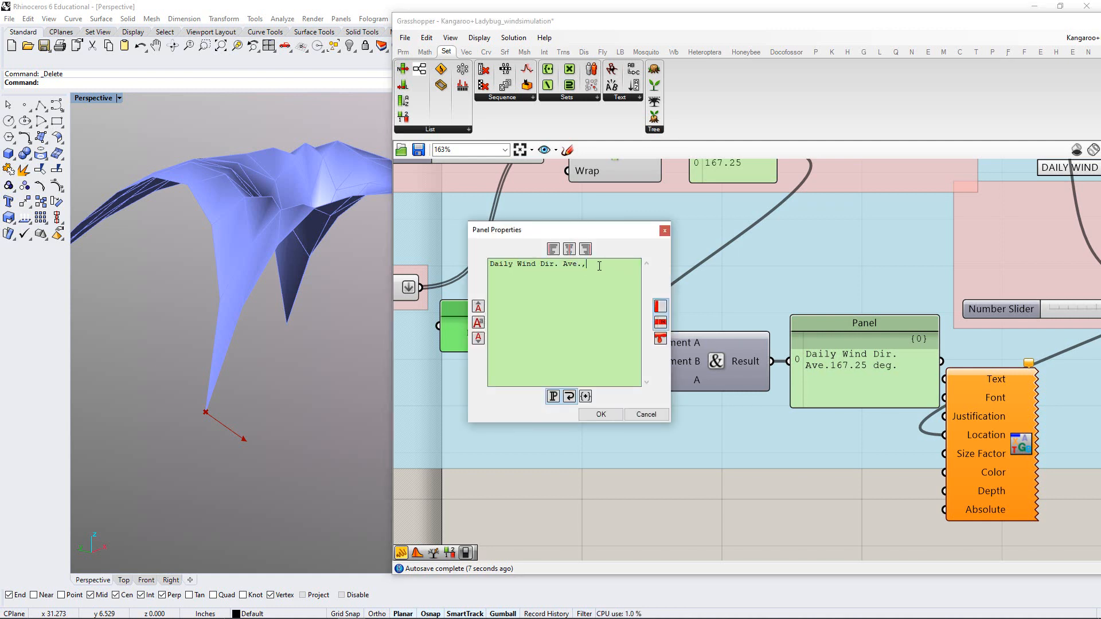
left_click(601, 416)
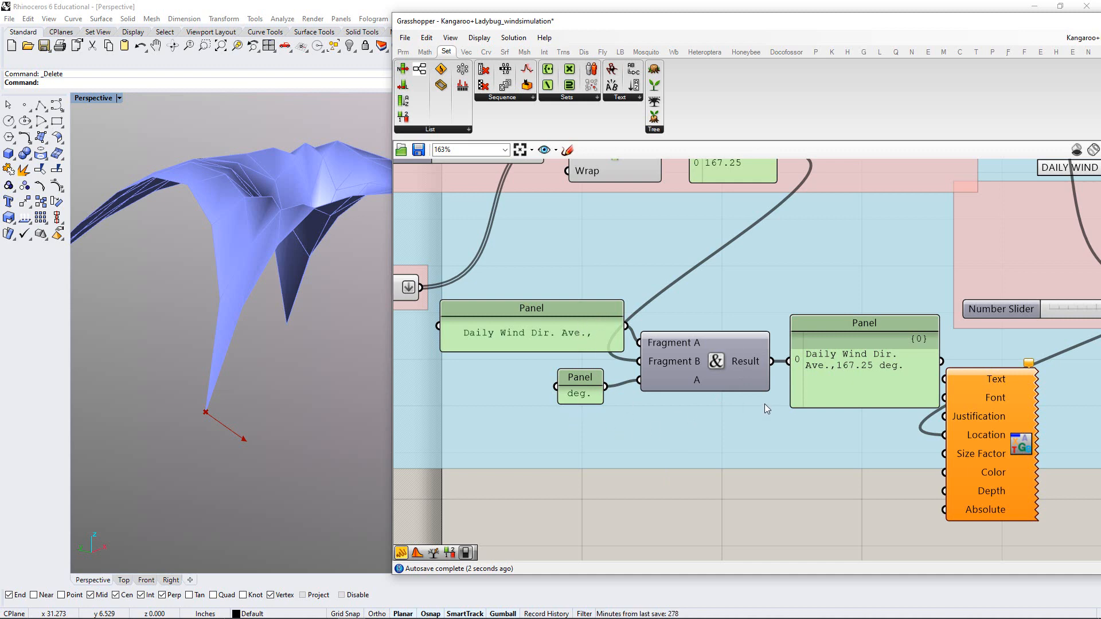
Move the Screen-Oriented Text component farther away from the result panel to leave a clear gap
right_click_drag(766, 403, 608, 386)
scroll(608, 385, "down", 1)
scroll(809, 398, "up", 1)
left_click_drag(778, 401, 879, 416)
left_click(742, 486)
right_click_drag(668, 364, 737, 387)
right_click_drag(696, 392, 729, 380)
right_click_drag(568, 457, 662, 459)
Select the label, unit and result panels with the Concatenate and Screen-Oriented Text components, and move them together to empty canvas outside the colored groups
left_click(568, 329)
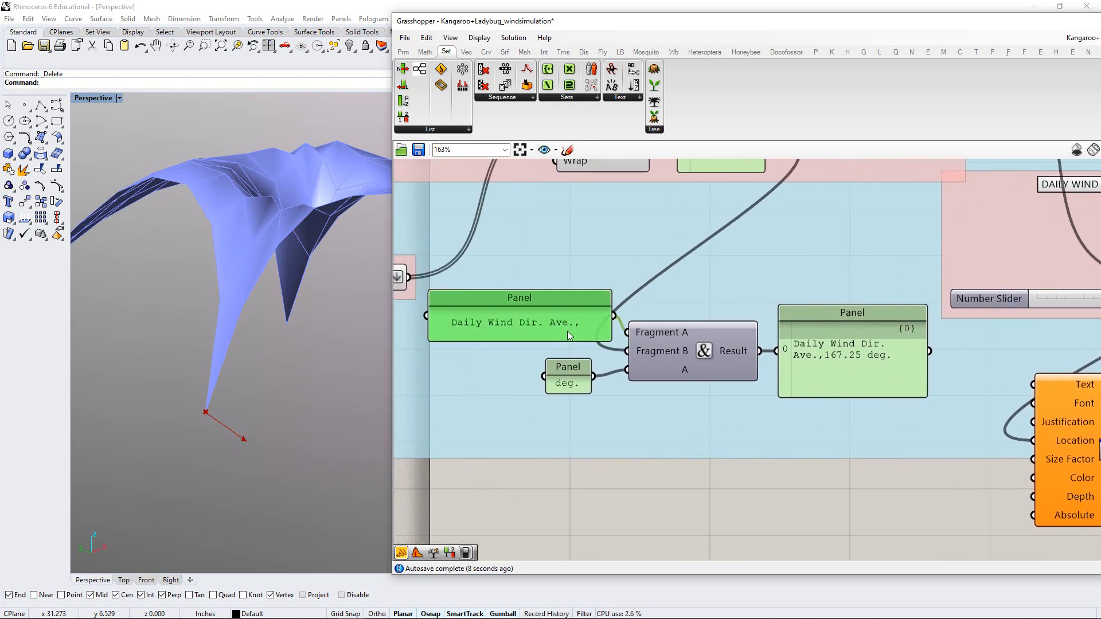
left_click(570, 383, "shift")
left_click(655, 371, "shift")
left_click(786, 363, "shift")
scroll(769, 385, "down", 2)
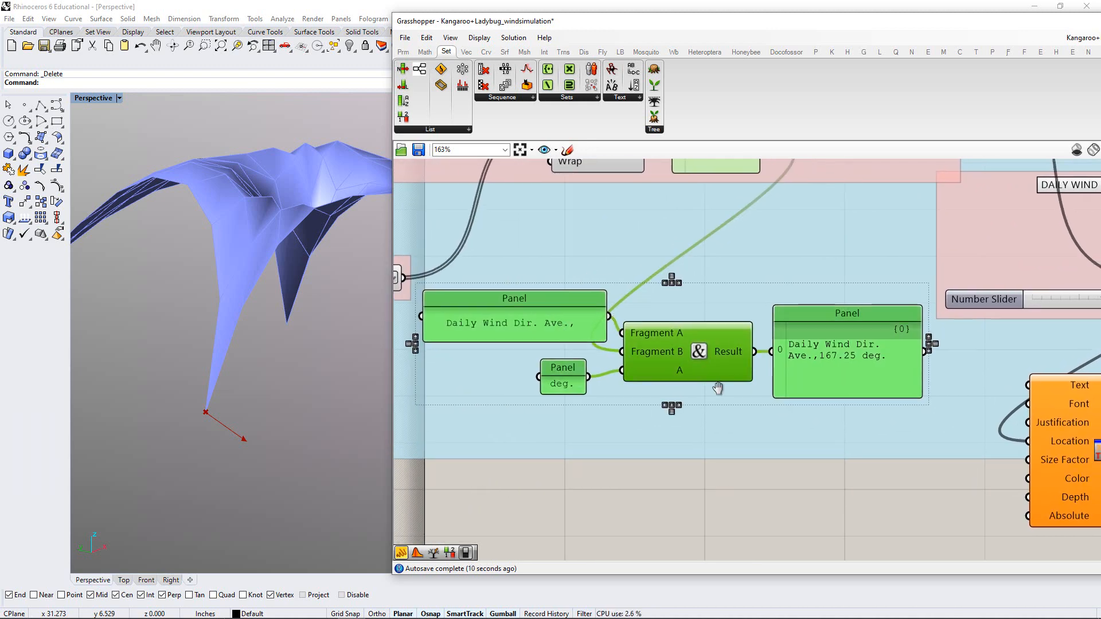
left_click(883, 430, "shift")
scroll(618, 377, "down", 7)
left_click_drag(717, 360, 879, 341)
scroll(839, 350, "up", 5)
scroll(880, 359, "up", 2)
left_click(746, 450)
Connect the result panel to the Screen-Oriented Text component's Text input and nudge the component closer to the panel
right_click_drag(823, 419, 691, 413)
scroll(797, 385, "up", 2)
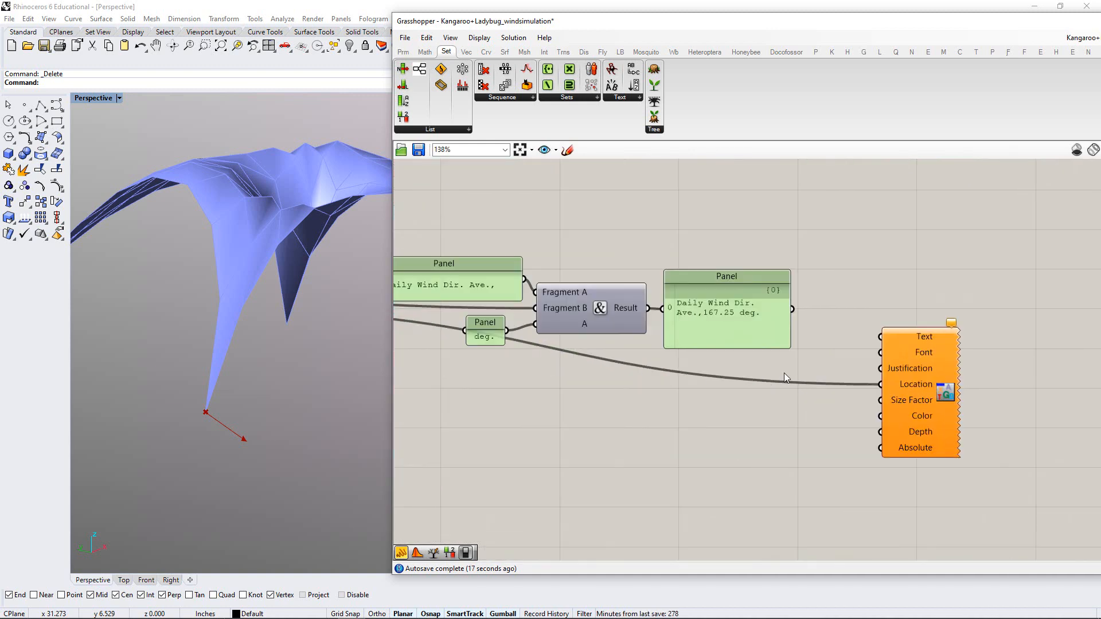
left_click_drag(796, 311, 881, 339)
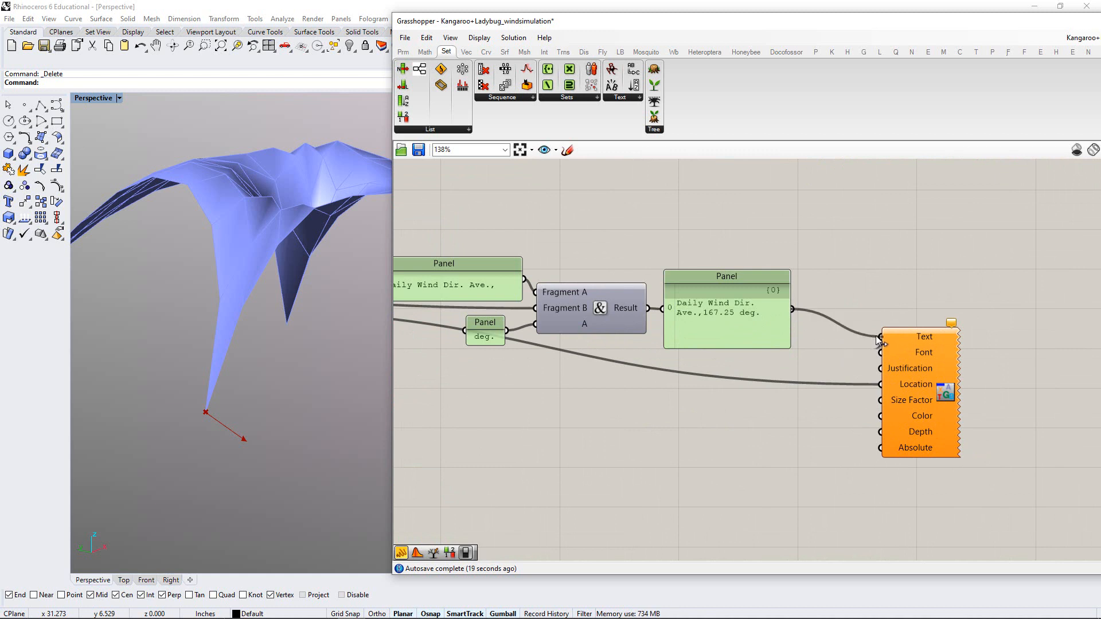
left_click_drag(923, 390, 913, 394)
left_click(777, 436)
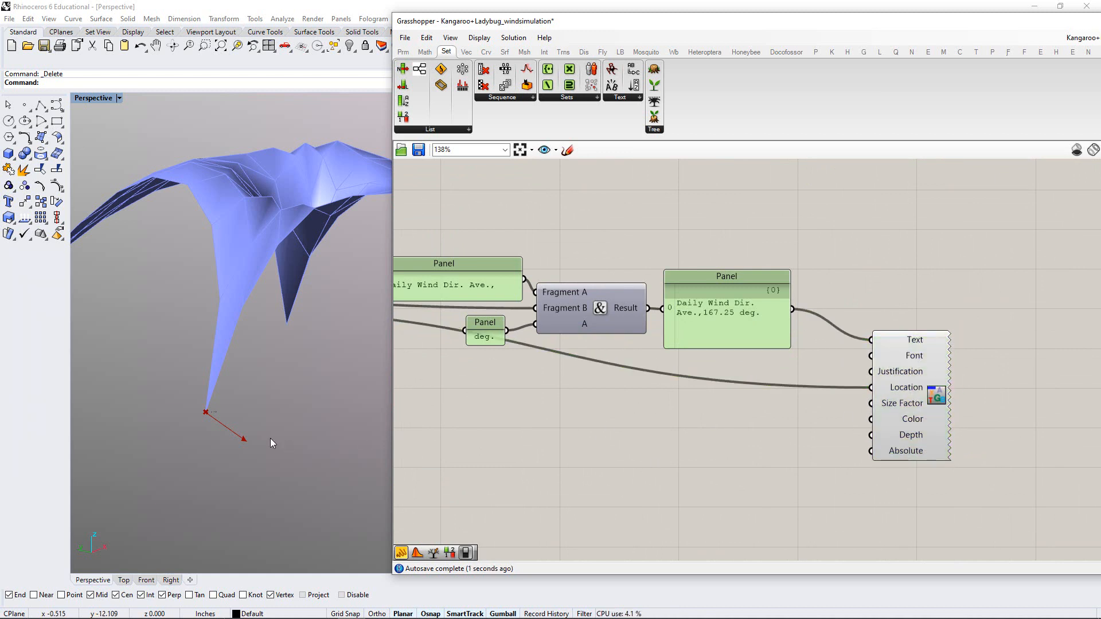
Add an integer number slider ranging from 1 to 30 and connect it to the text component's Size Factor input
right_click_drag(270, 438, 210, 413)
left_click(639, 424)
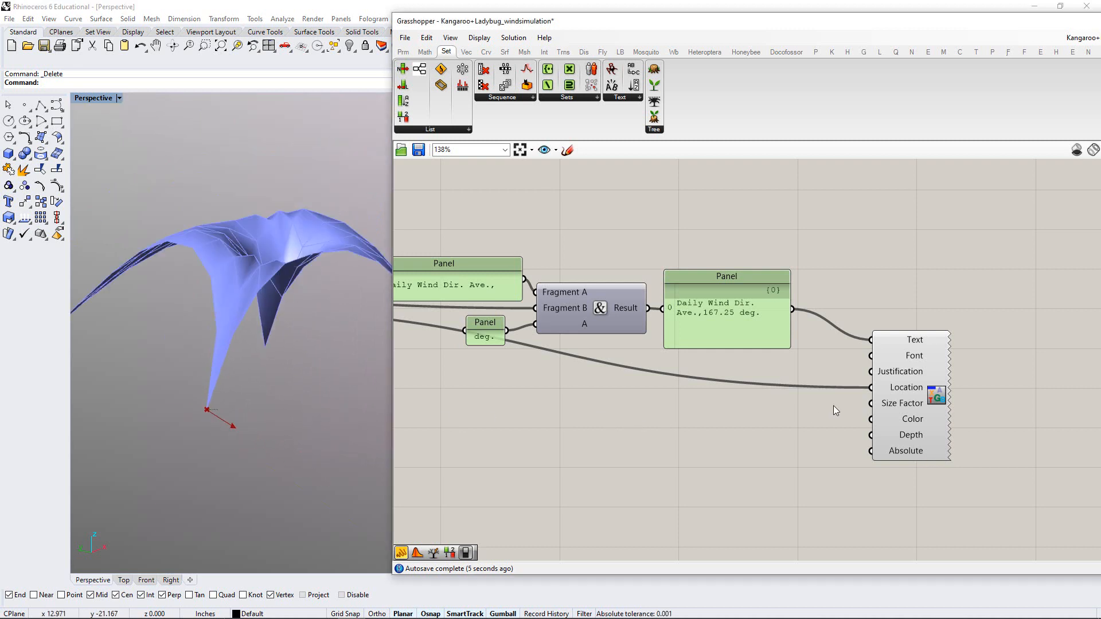
right_click_drag(751, 410, 831, 406)
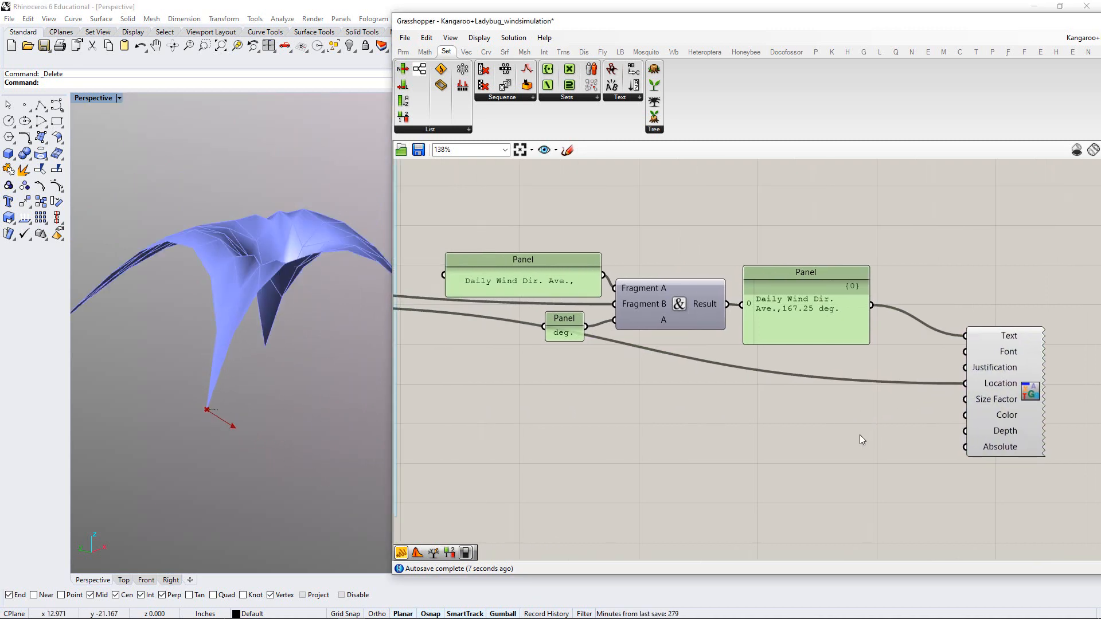
mouse_move(991, 401)
double_click(851, 410)
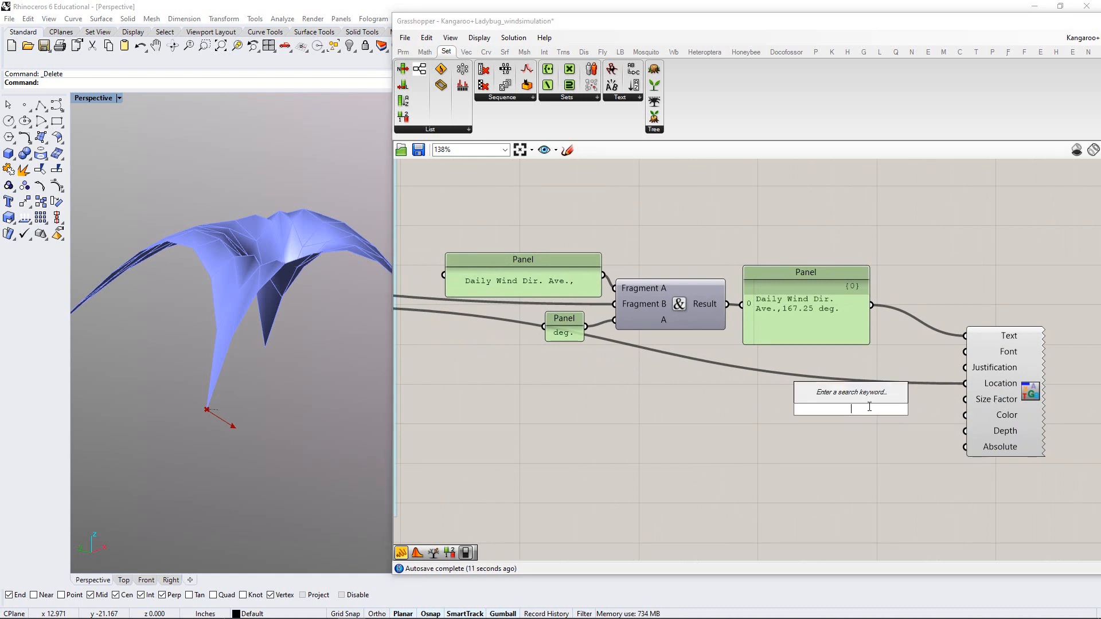
type("1")
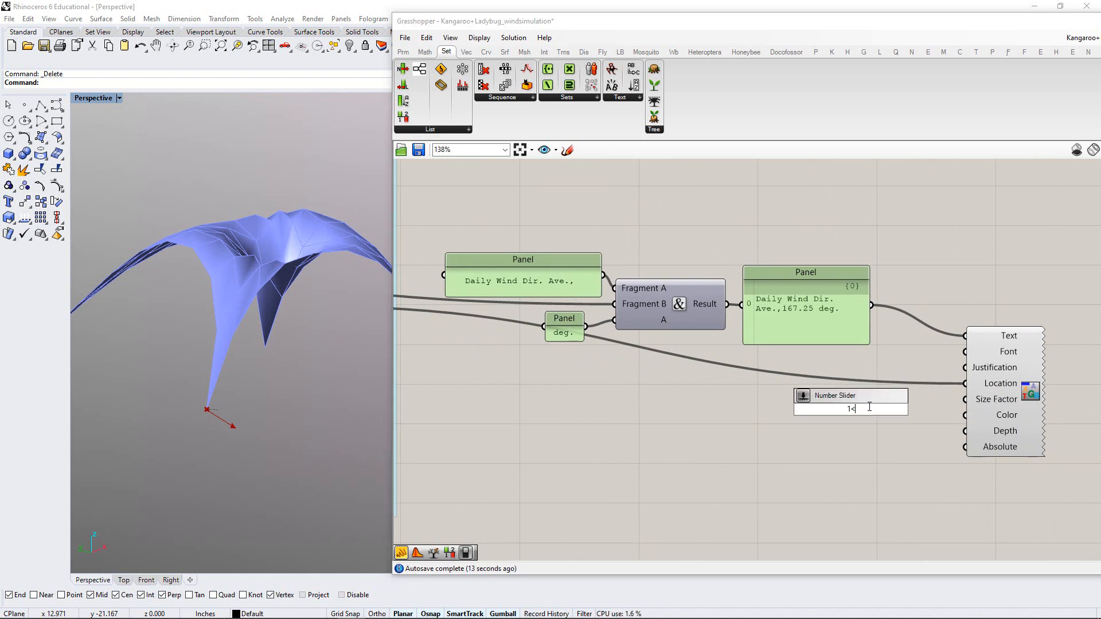
type("<30")
key("Return")
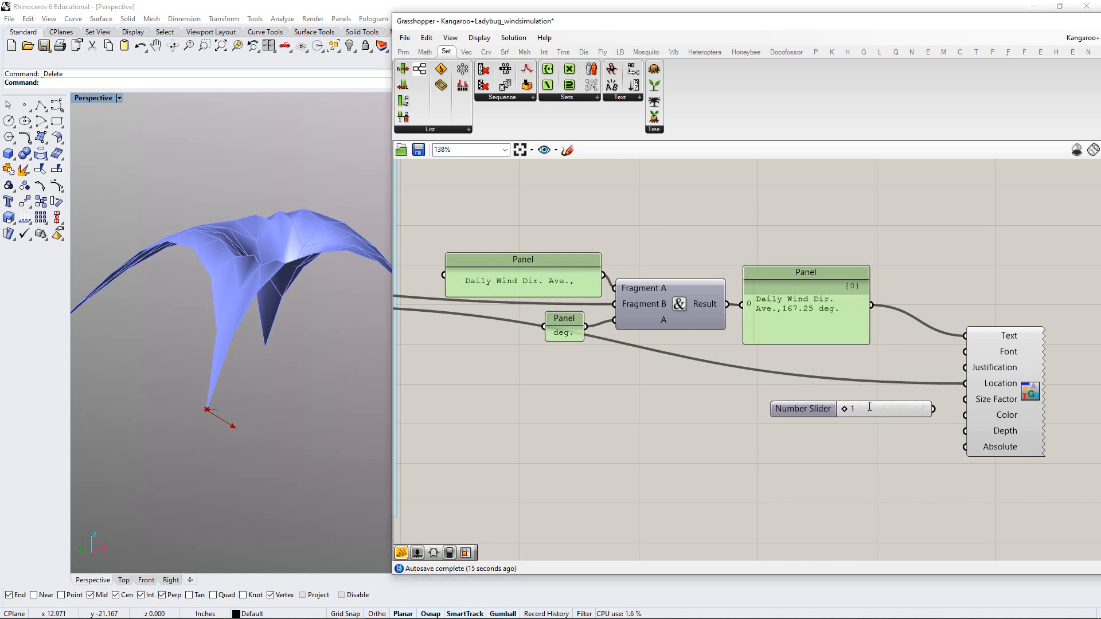
left_click_drag(904, 411, 877, 408)
left_click(900, 437)
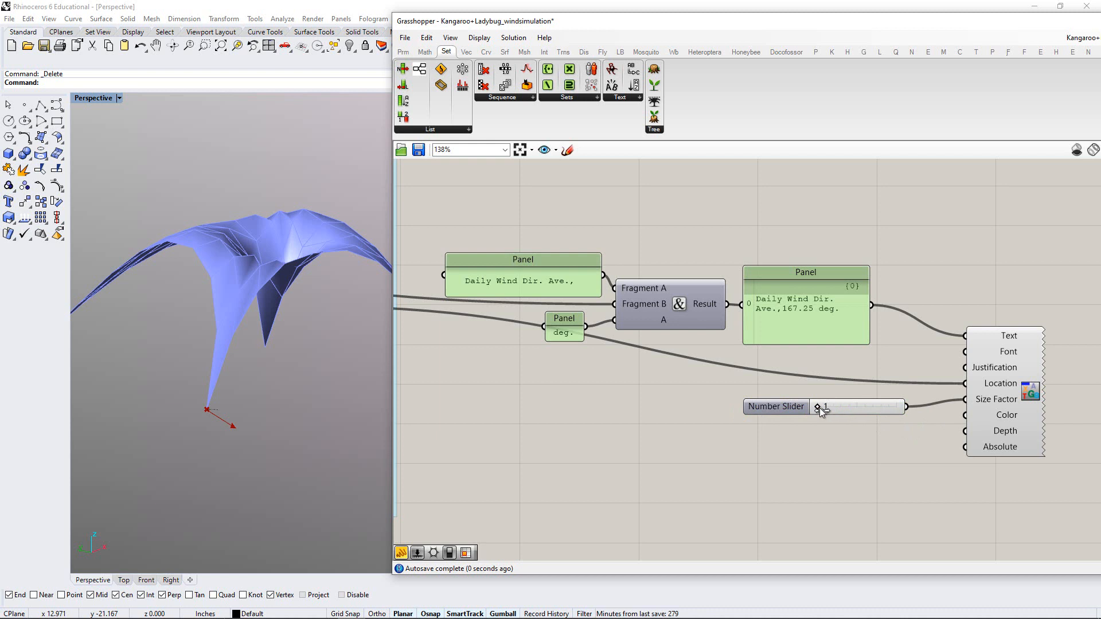
Set the Size Factor slider to 14 and align it level with its input
left_click_drag(825, 409, 855, 413)
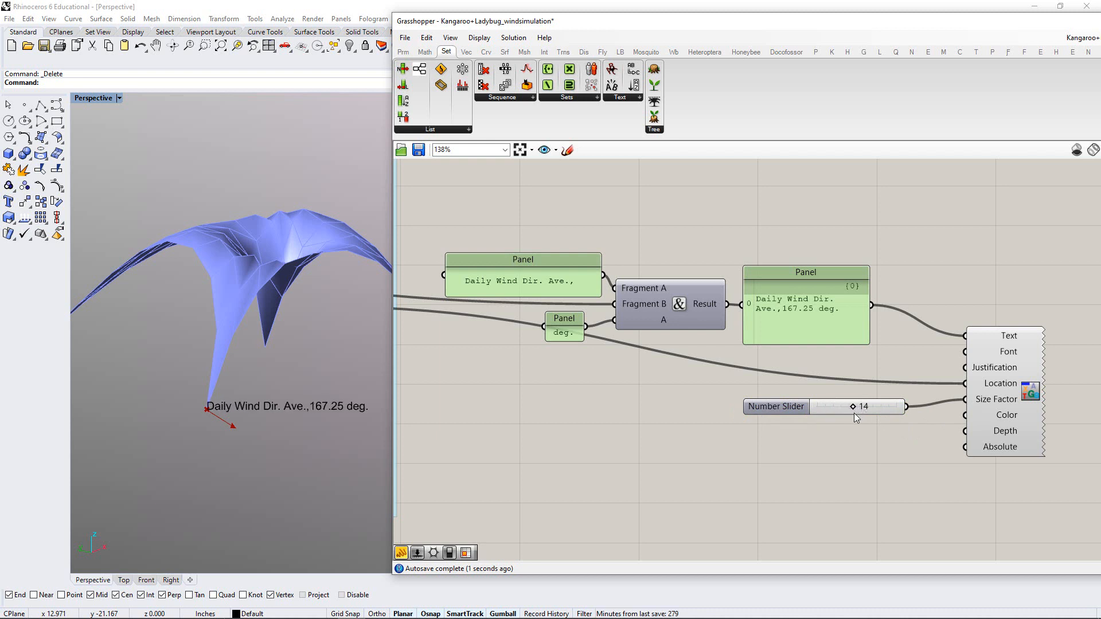
right_click_drag(344, 402, 281, 405)
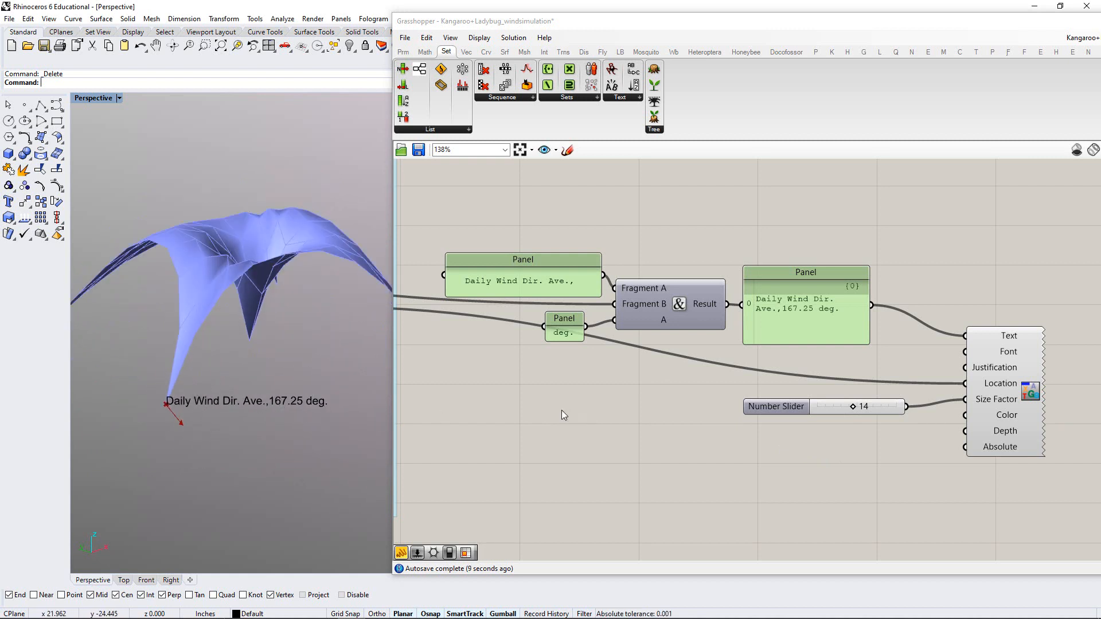
left_click_drag(818, 407, 819, 400)
left_click(755, 425)
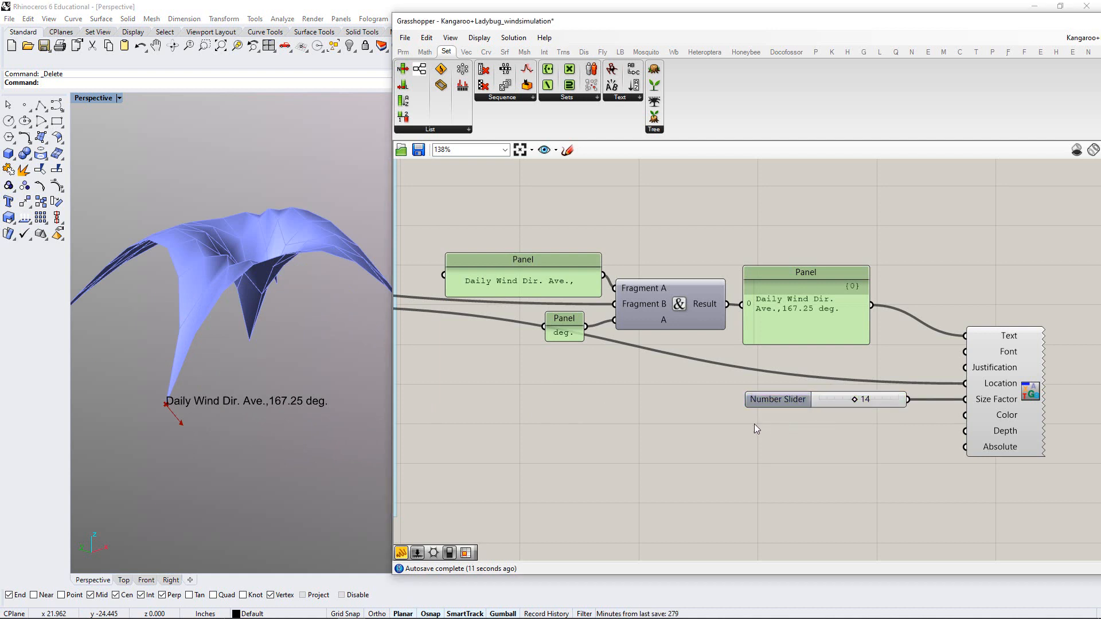
right_click_drag(807, 428, 783, 423)
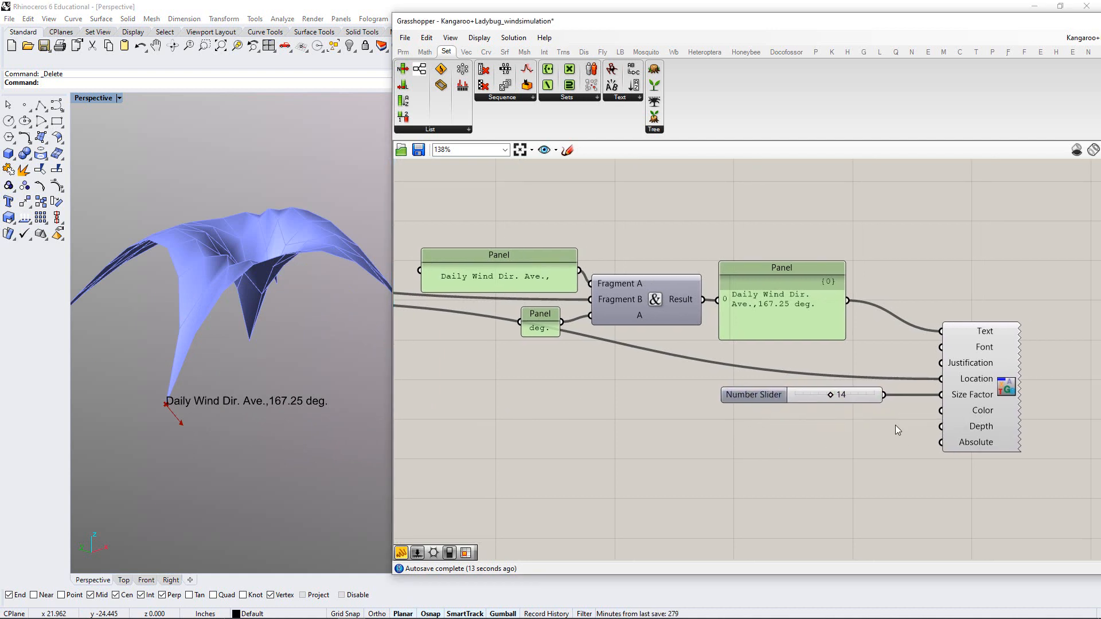
Add a white Colour Swatch, connect it to the text component's Color input, and place it directly under the size slider
left_click(403, 51)
left_click(568, 131)
left_click_drag(635, 235, 792, 436)
left_click_drag(914, 428, 934, 412)
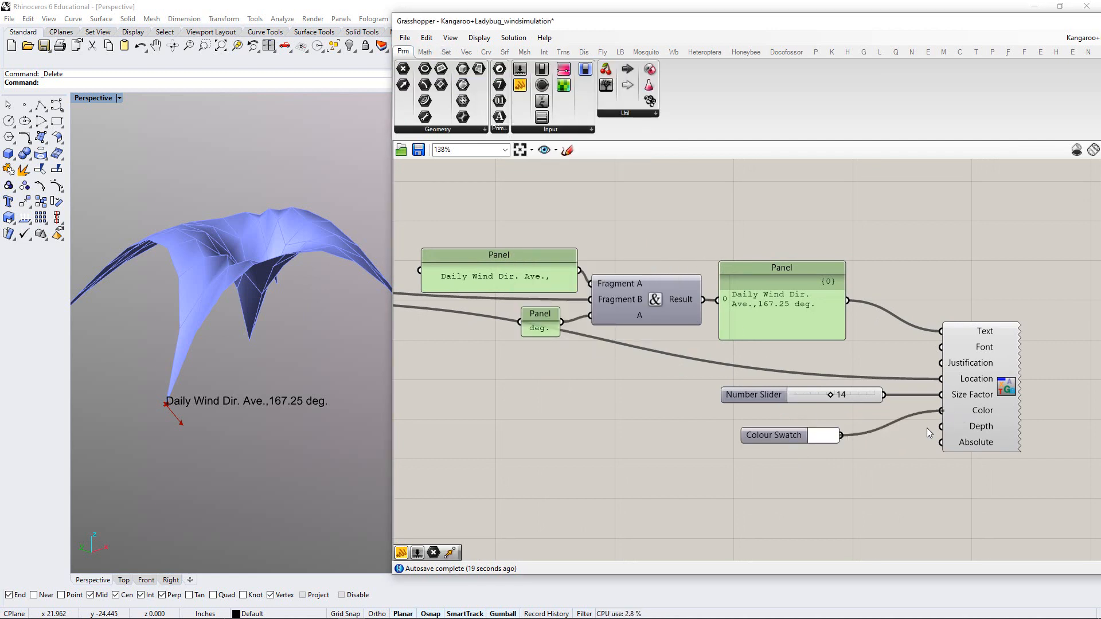
left_click_drag(835, 436, 874, 423)
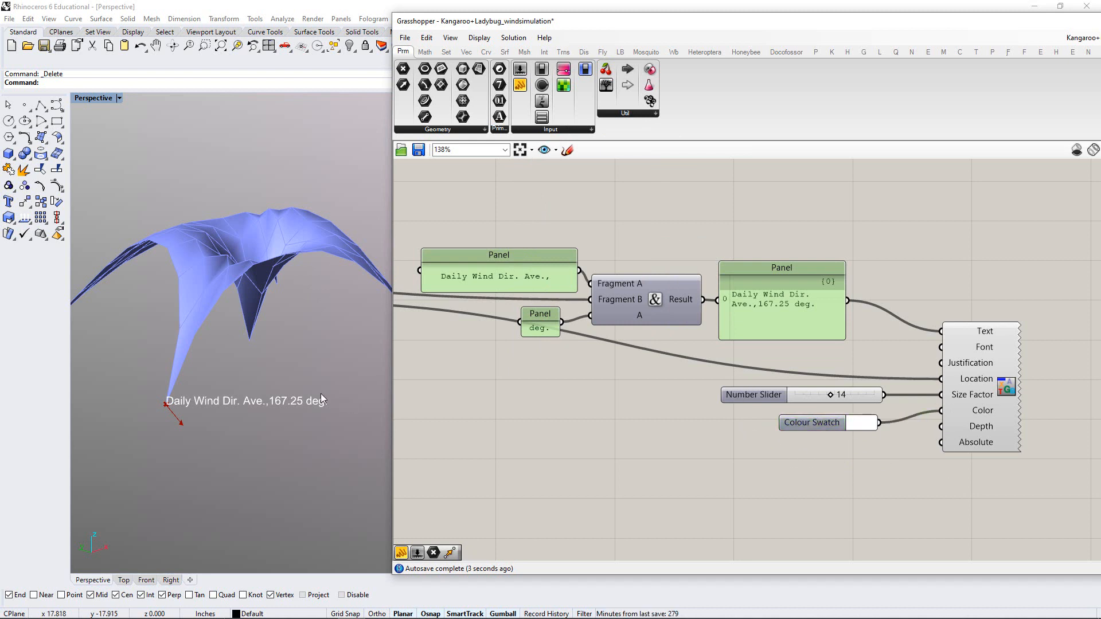
right_click_drag(321, 393, 251, 386)
Move the Construct Point component in the wind vector display group slightly upward
right_click_drag(559, 285, 635, 297)
scroll(635, 297, "down", 2)
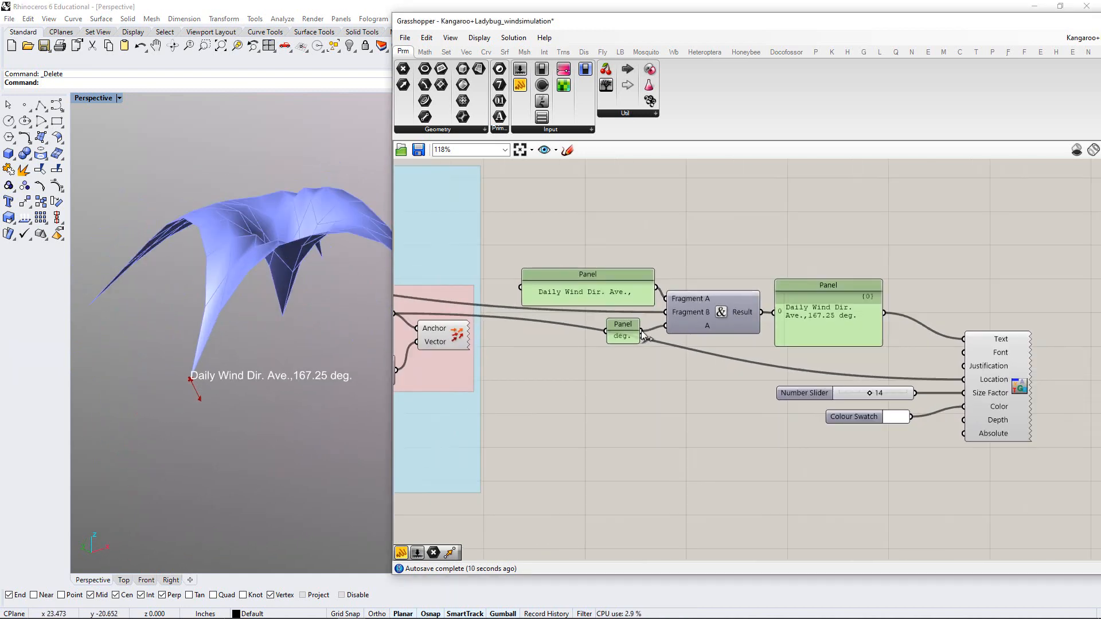
right_click_drag(740, 369, 782, 372)
right_click_drag(581, 359, 752, 363)
left_click_drag(592, 326, 594, 299)
left_click(821, 428)
right_click_drag(821, 428, 619, 442)
Group the label panels, Concatenate, text component, size slider and colour swatch, and name the group PRINTING TEXT
left_click_drag(996, 454, 537, 268)
key("ctrl+g")
left_click(697, 297)
right_click(701, 303)
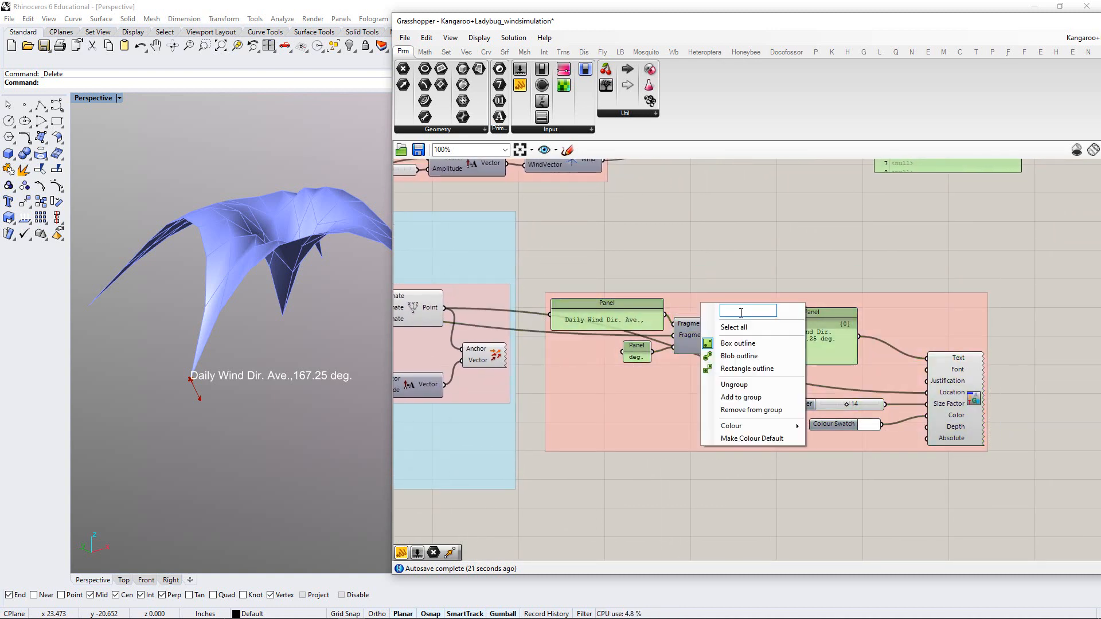
type("prin")
key("BackSpace")
key("BackSpace")
key("BackSpace")
key("BackSpace")
type("PRINTING")
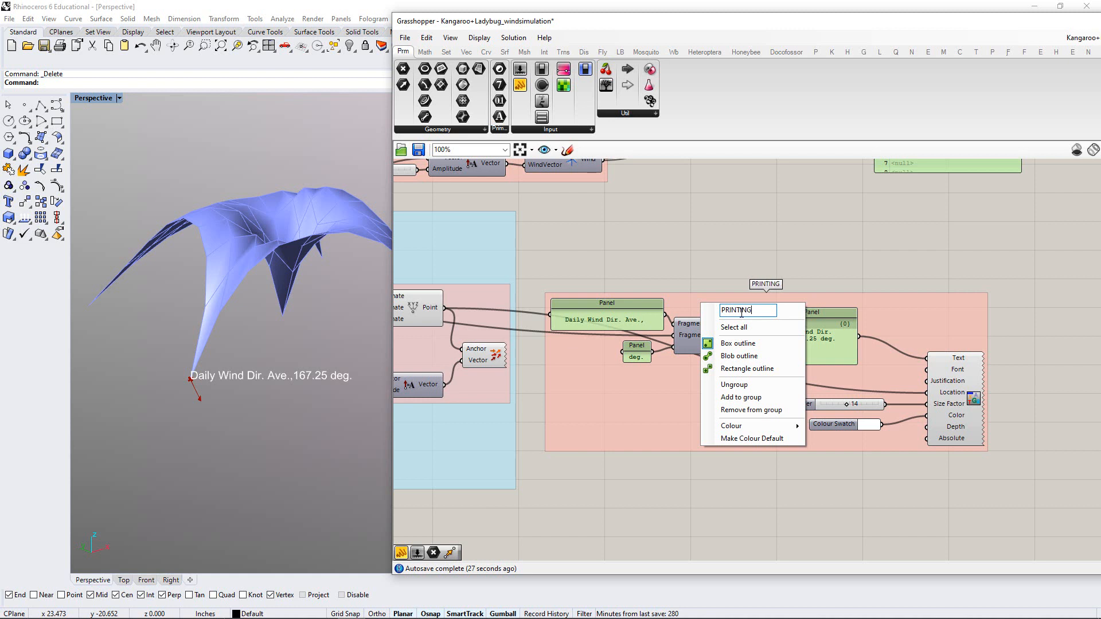
type(" TEXT")
left_click(706, 256)
Nudge the Construct Point component in the DAILY WIND VECTOR DISPLAY group slightly closer to the vector display component
right_click_drag(638, 287, 832, 256)
right_click_drag(556, 302, 672, 299)
scroll(582, 318, "up", 1)
mouse_move(682, 290)
left_mouse_down()
mouse_move(703, 300)
mouse_move(696, 290)
left_mouse_up()
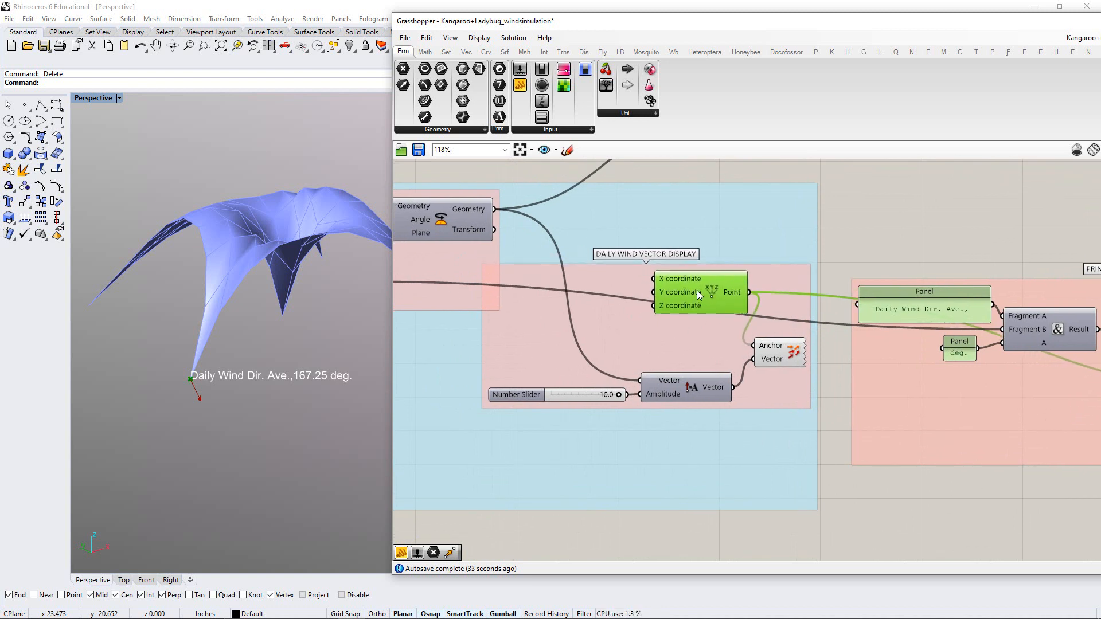
left_click(868, 239)
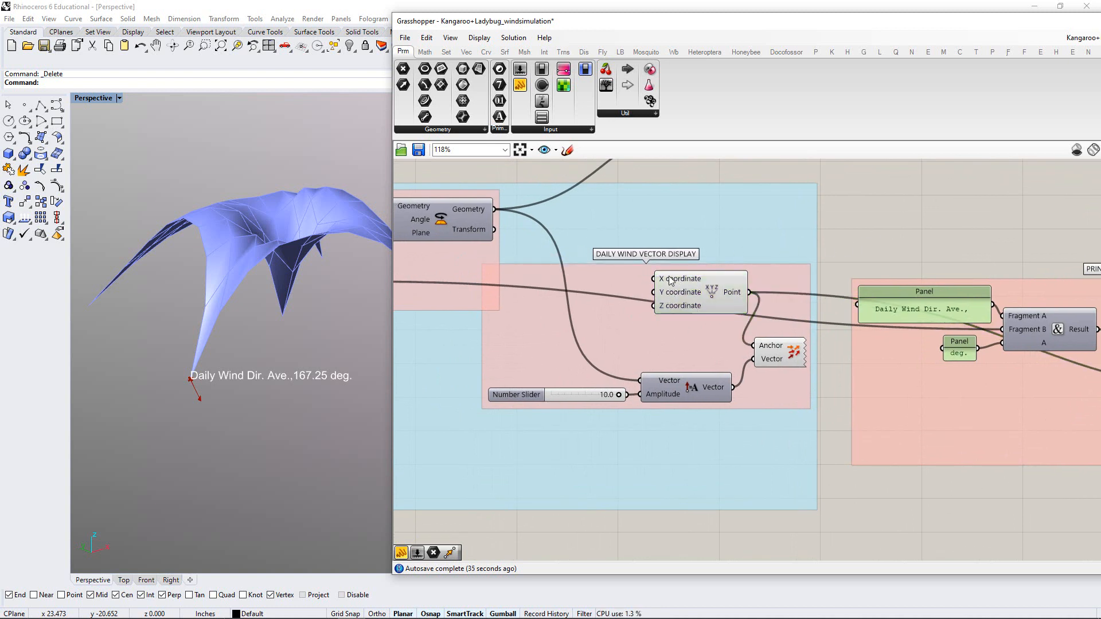
right_click_drag(670, 285, 698, 247)
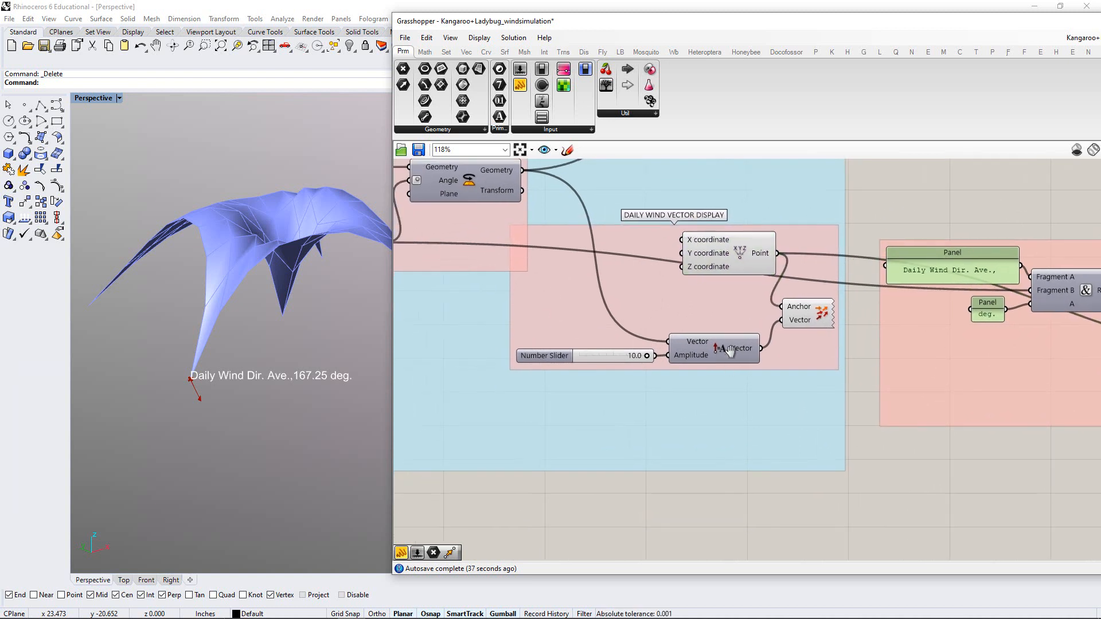
Add an integer number slider ranging from 0 to 100 with a value of 30 below the blue group
double_click(626, 506)
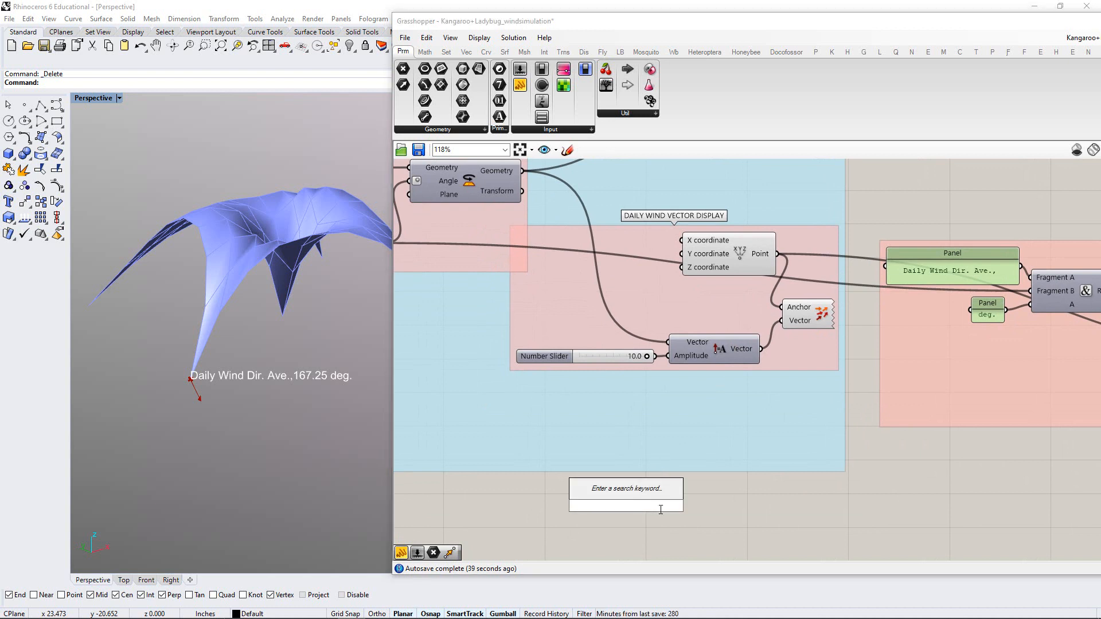
type("0<3")
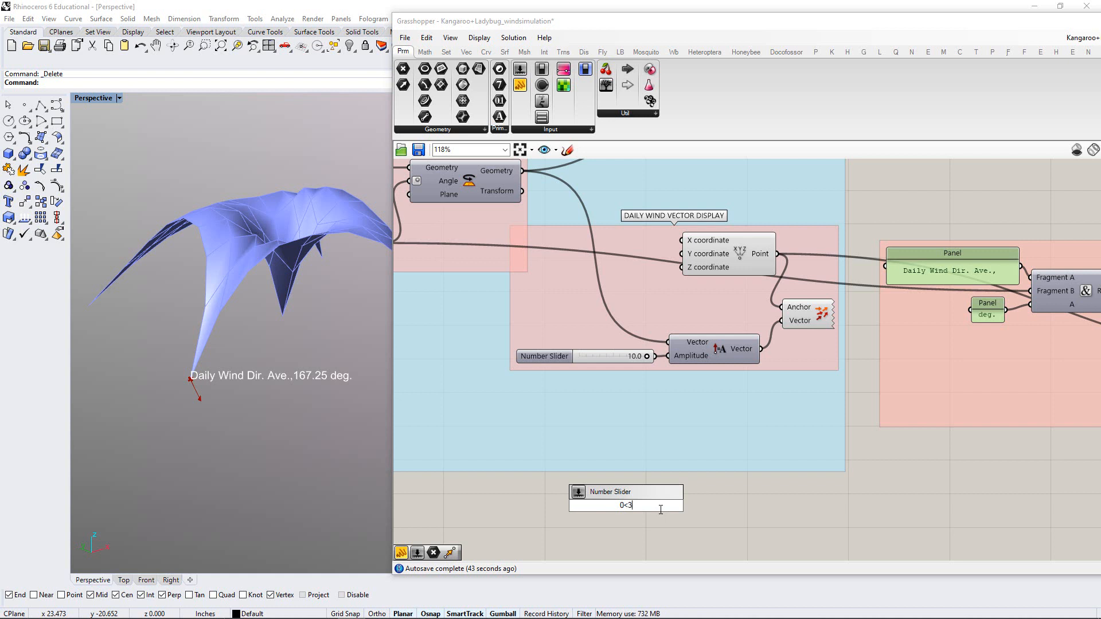
type("0<100")
key("Return")
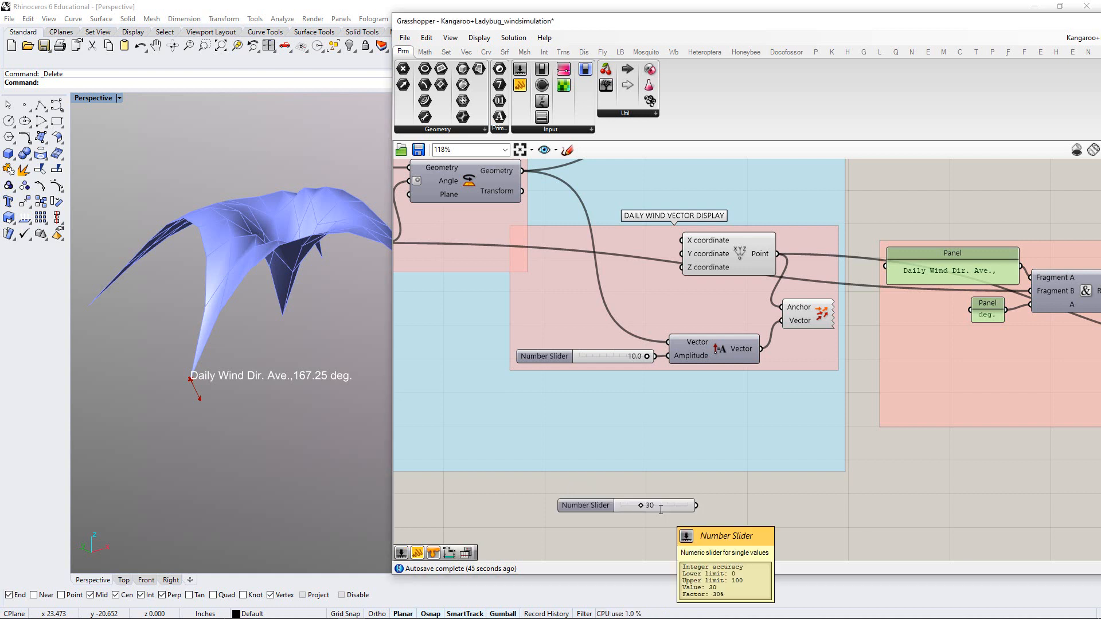
Connect the new slider to Construct Point's X and Y coordinates at value 0, shift the vector display group down, and align the slider beside it
left_click_drag(676, 508, 652, 265)
left_click_drag(675, 319, 680, 368)
left_click(643, 467)
left_click_drag(624, 263, 559, 311)
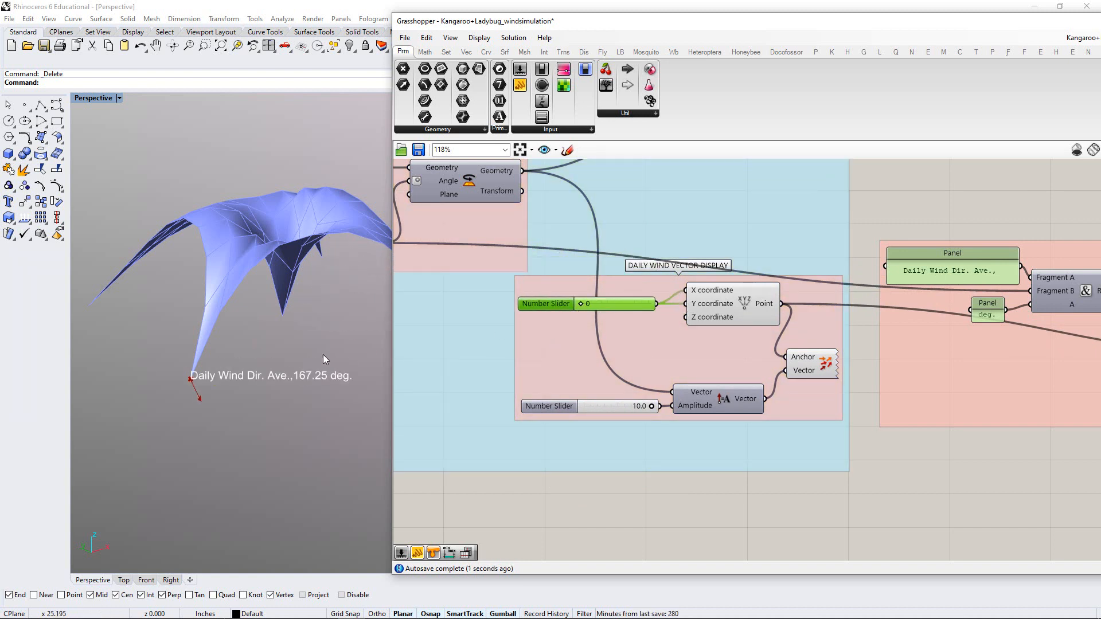
right_click_drag(269, 342, 284, 298)
Set the coordinate slider to 13 and extend its range with a minimum of -100
left_click_drag(582, 305, 589, 305)
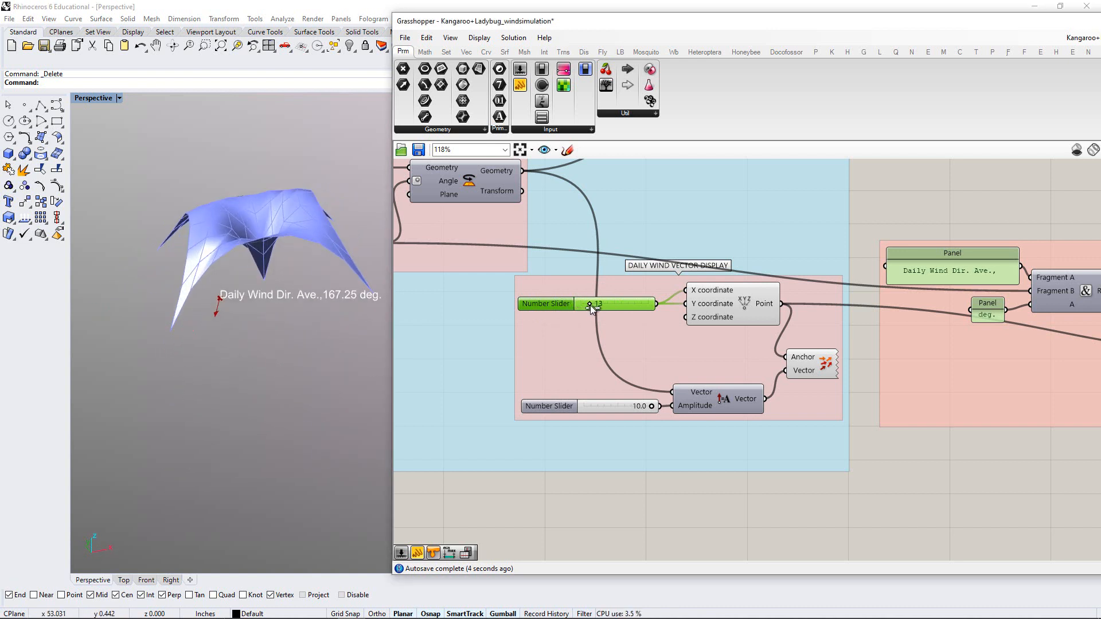
mouse_move(327, 314)
right_mouse_down()
mouse_move(318, 287)
mouse_move(303, 300)
mouse_move(312, 377)
mouse_move(340, 299)
mouse_move(297, 284)
mouse_move(345, 300)
mouse_move(347, 316)
right_mouse_up()
right_click(622, 304)
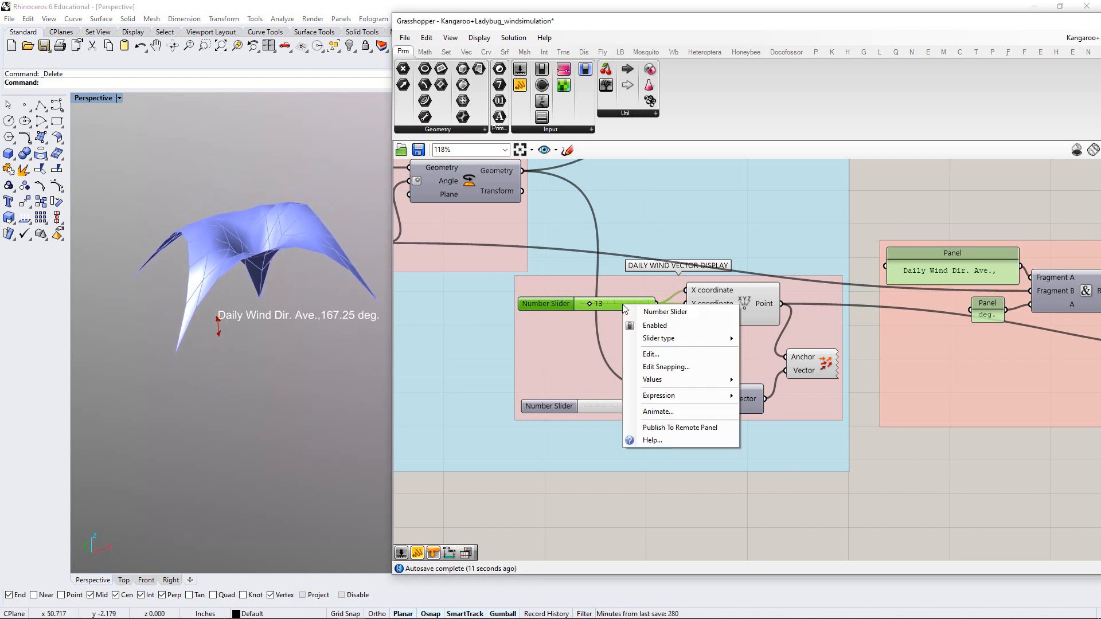
left_click(653, 355)
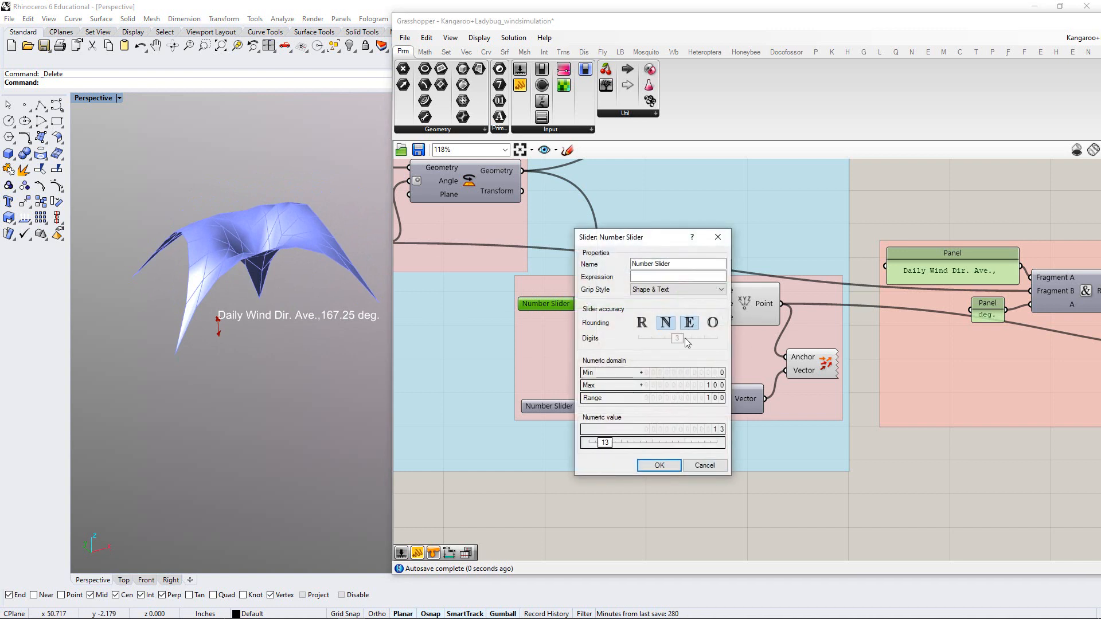
double_click(688, 374)
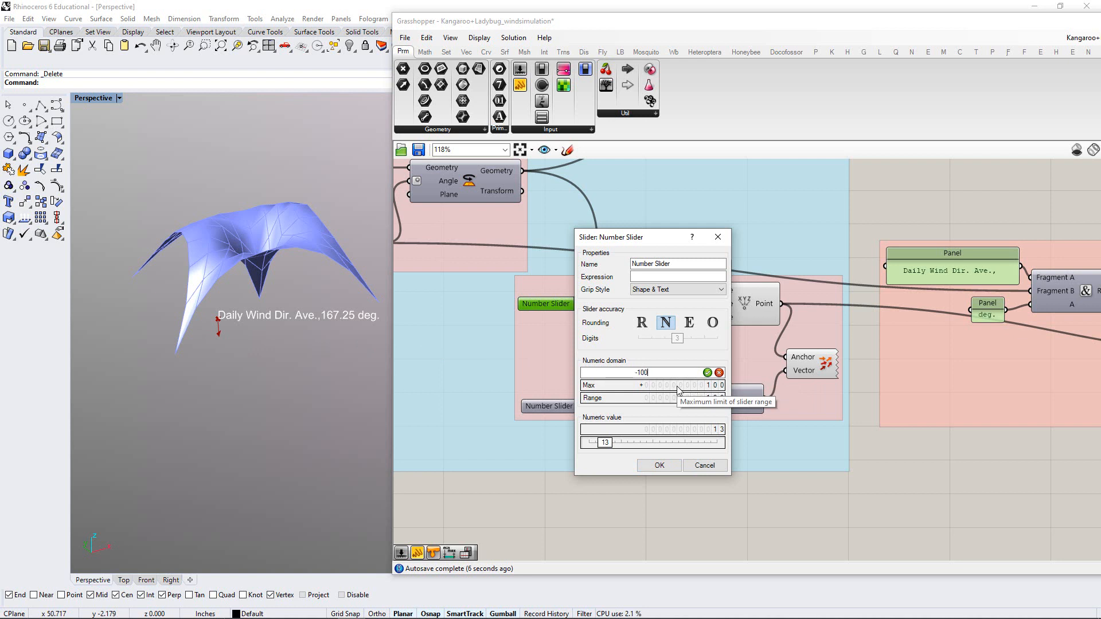
key("Return")
left_click(659, 466)
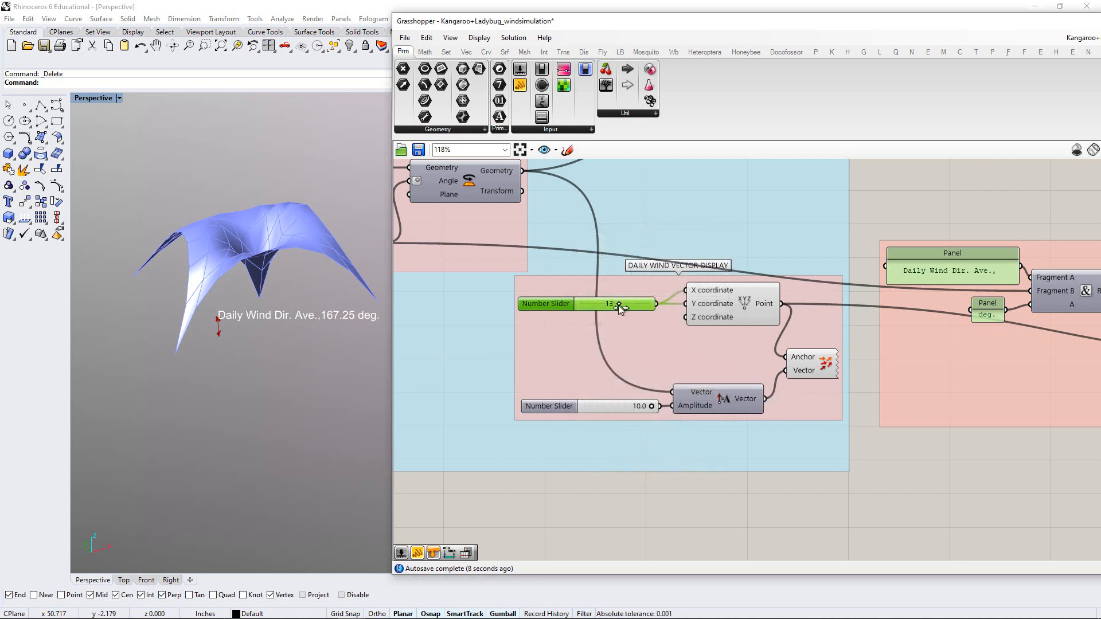
Set the coordinate slider to -5 to offset the wind vector and its text tag outward from the mesh corner
left_click_drag(618, 305, 613, 305)
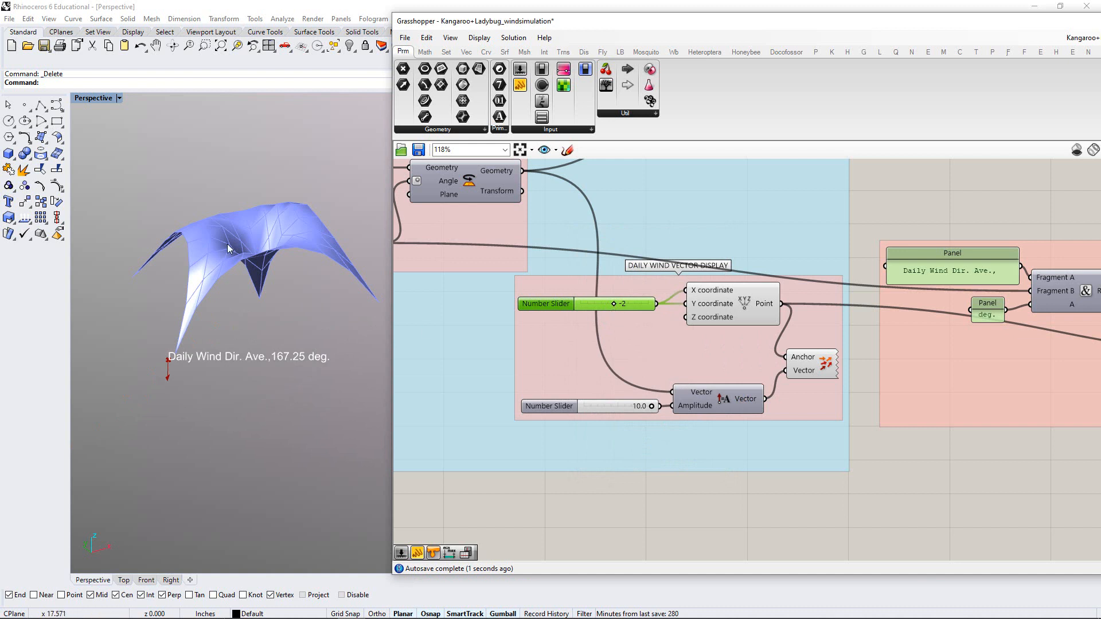
right_click_drag(228, 248, 275, 241)
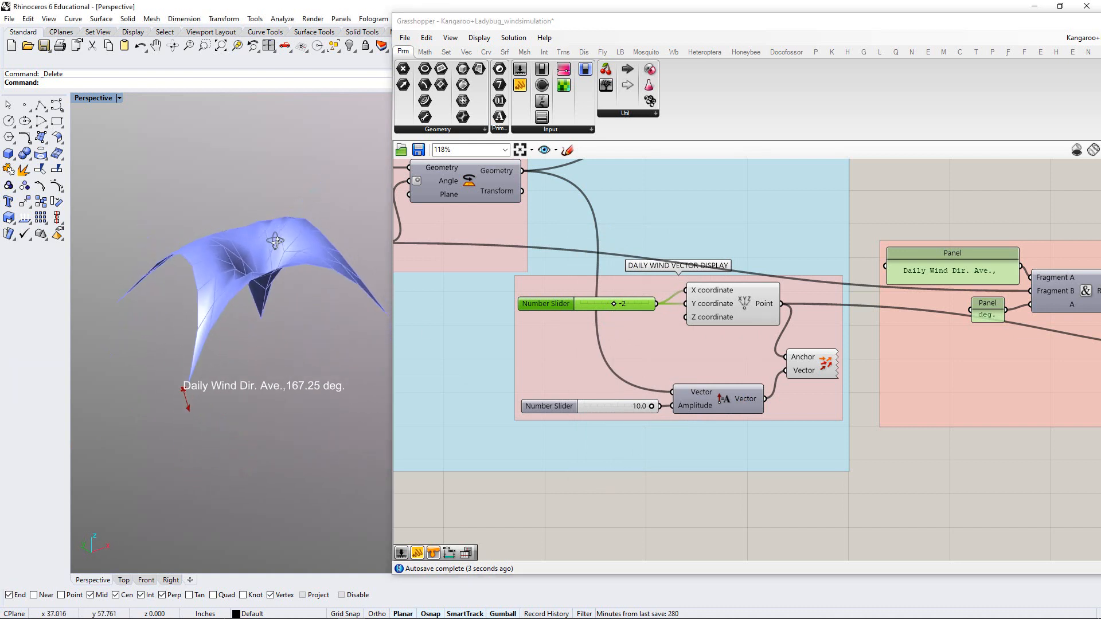
scroll(172, 350, "down", 1)
scroll(192, 378, "up", 1)
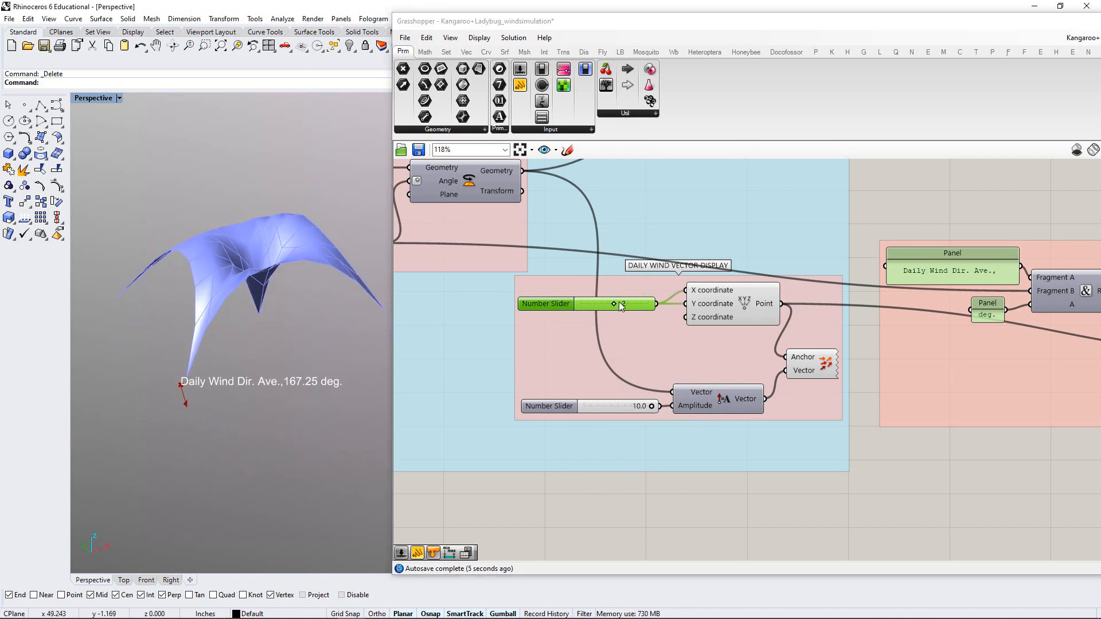
left_click_drag(619, 302, 614, 307)
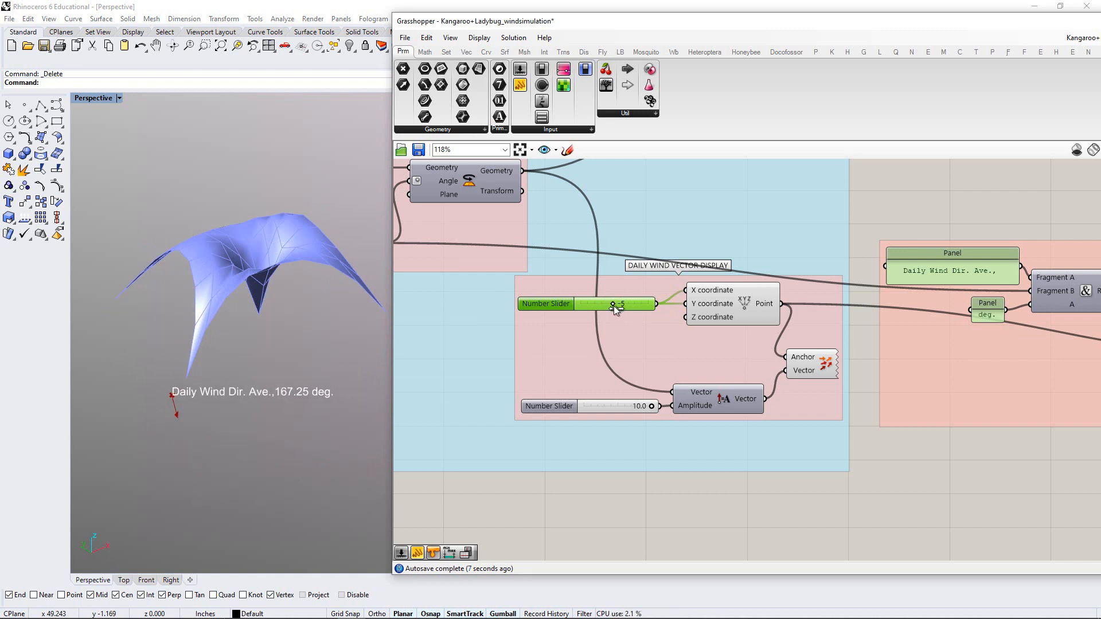
right_click_drag(309, 403, 279, 394)
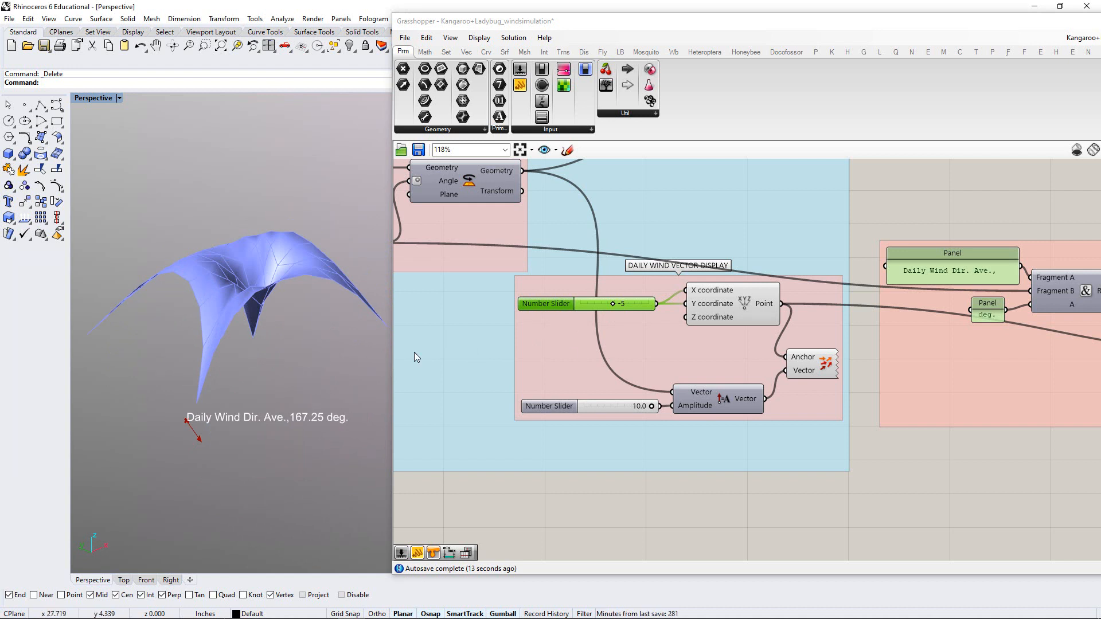
Tidy the wind vector display group by lining up the amplitude slider, Amplitude component and vector display, leaving wider gaps between them
right_click_drag(765, 382, 670, 384)
left_click_drag(722, 375, 744, 374)
left_click(688, 472)
left_click_drag(635, 395, 645, 367)
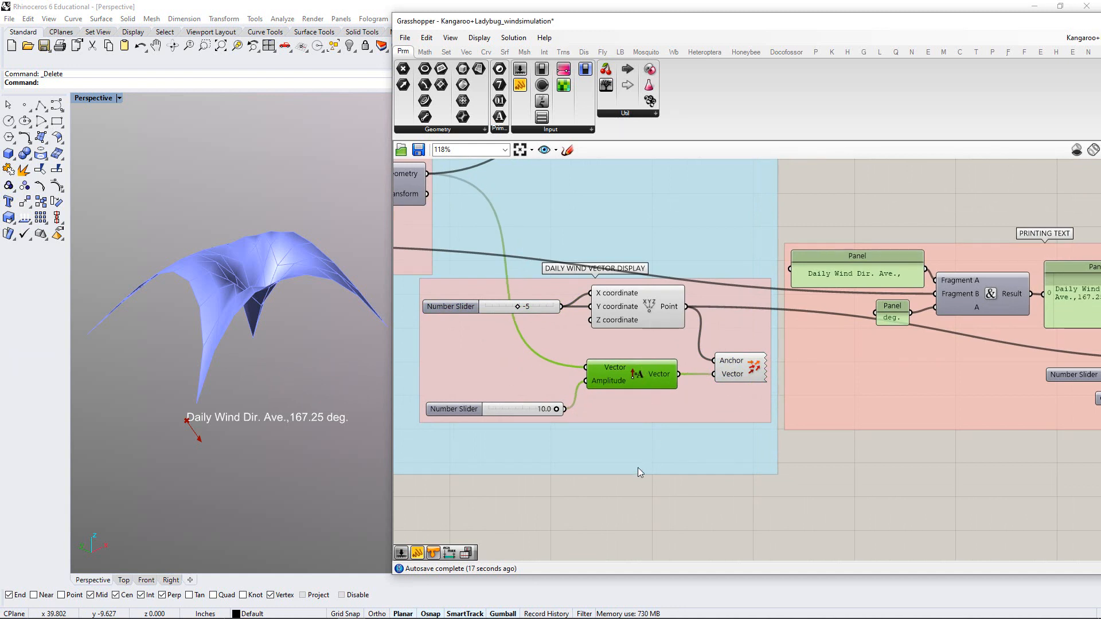
left_click_drag(638, 467, 634, 459)
left_click_drag(509, 399, 519, 376)
left_click(689, 405)
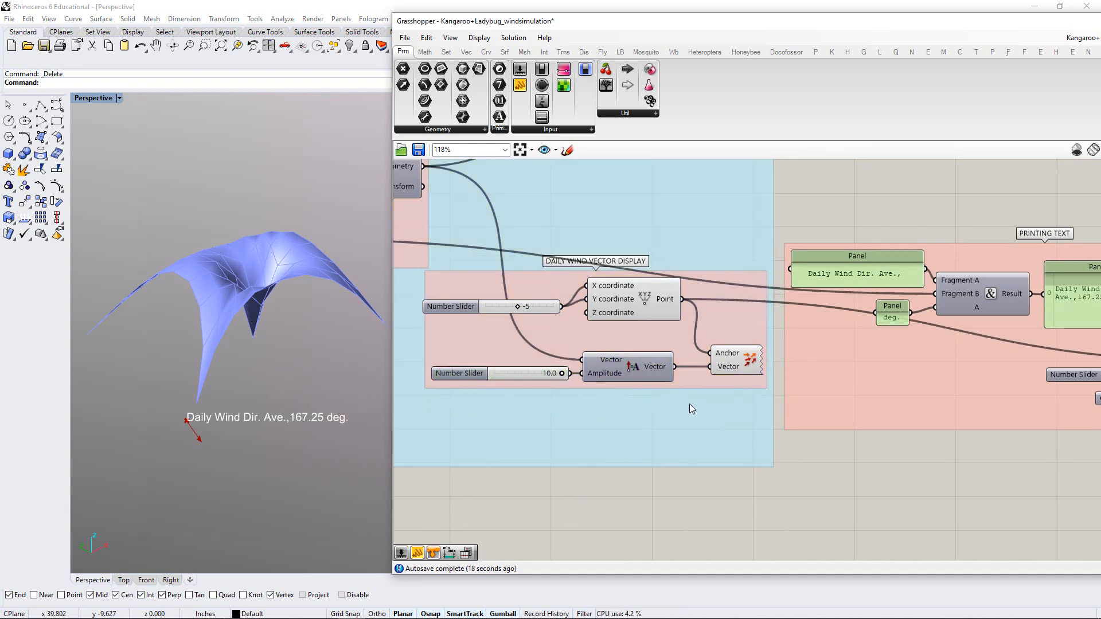
left_click_drag(732, 364, 738, 361)
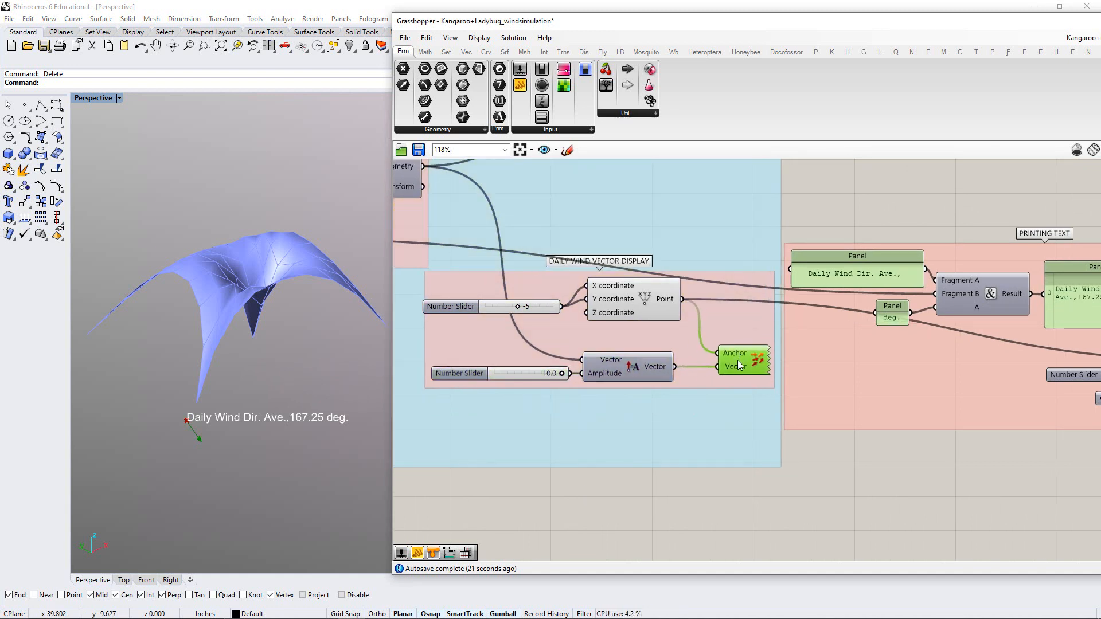
Add a Vector Display Ex component below the existing vector display in the daily wind vector area
left_click(705, 499)
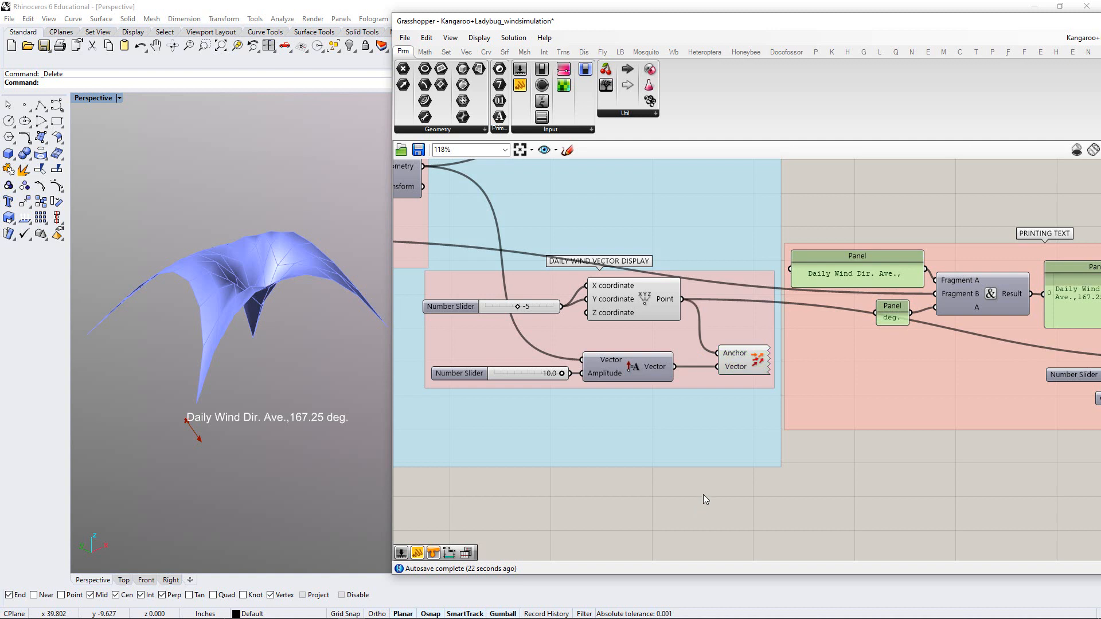
left_click(745, 369)
left_click(674, 445)
left_click(584, 51)
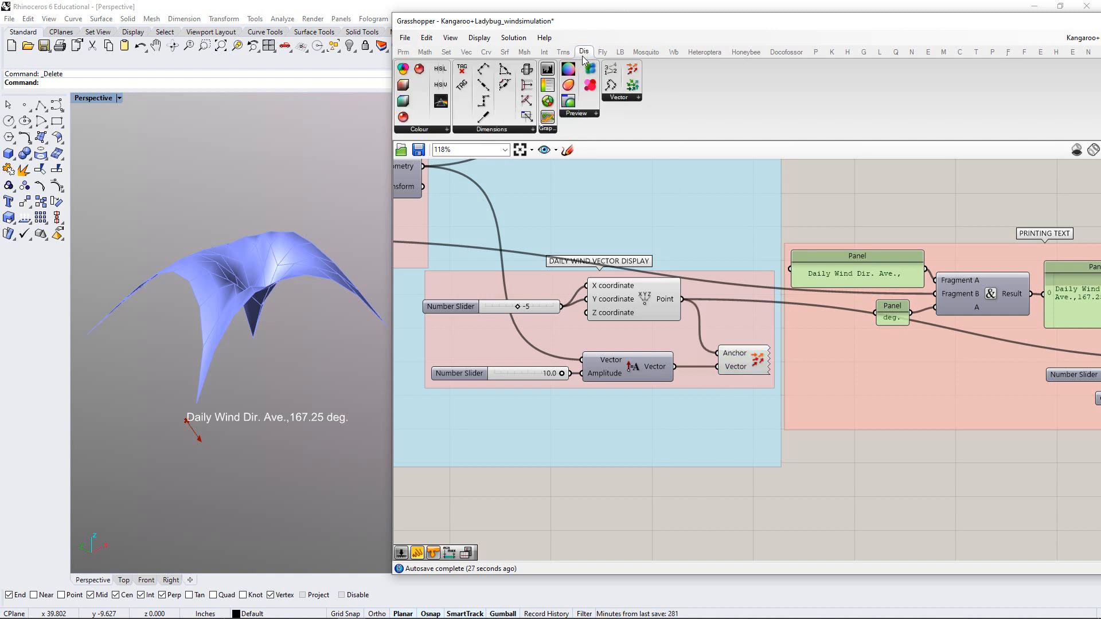
left_click(626, 98)
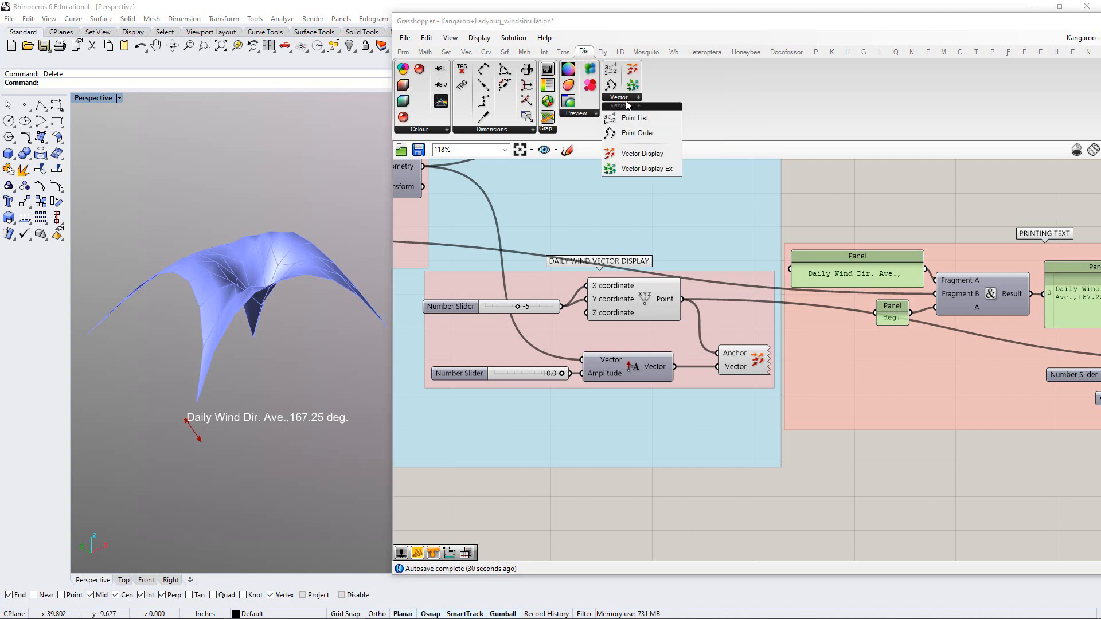
left_click(652, 169)
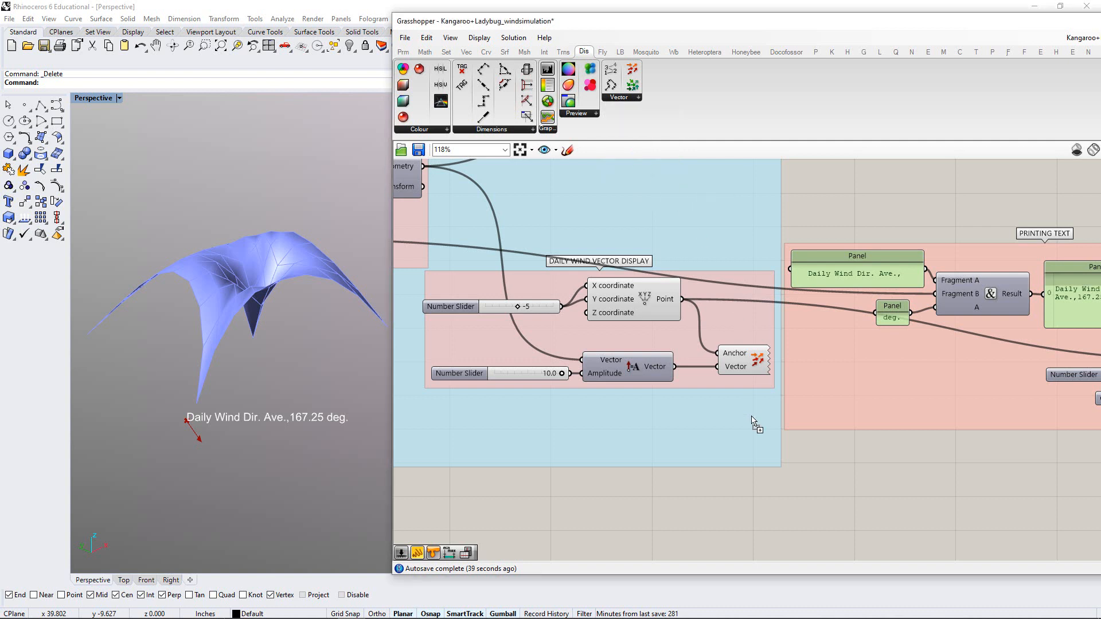
left_click(741, 413)
right_click_drag(722, 442, 776, 445)
left_click_drag(800, 416, 811, 423)
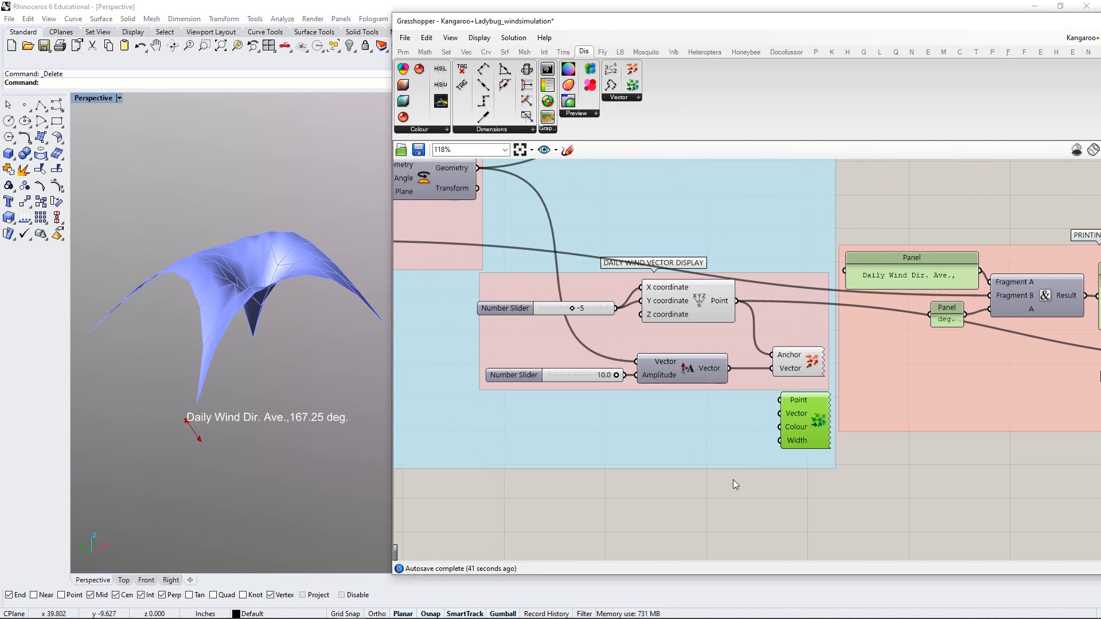
left_click(733, 480)
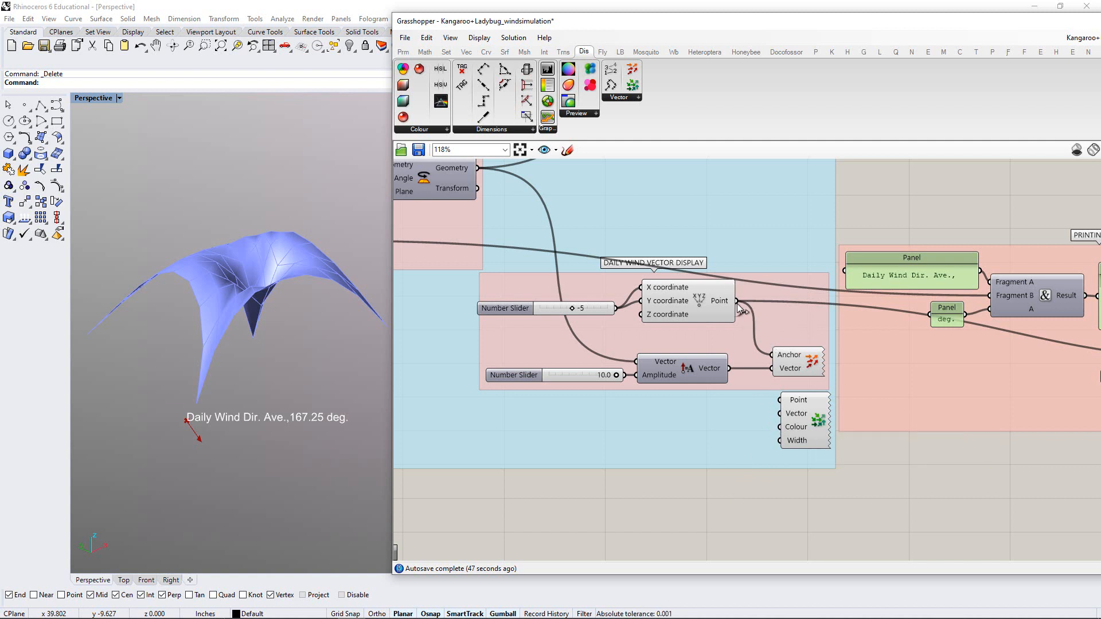
Feed Construct Point's output into Vector Display Ex's Point input and the Amplitude component's Vector output into its Vector input
left_click_drag(737, 301, 780, 400)
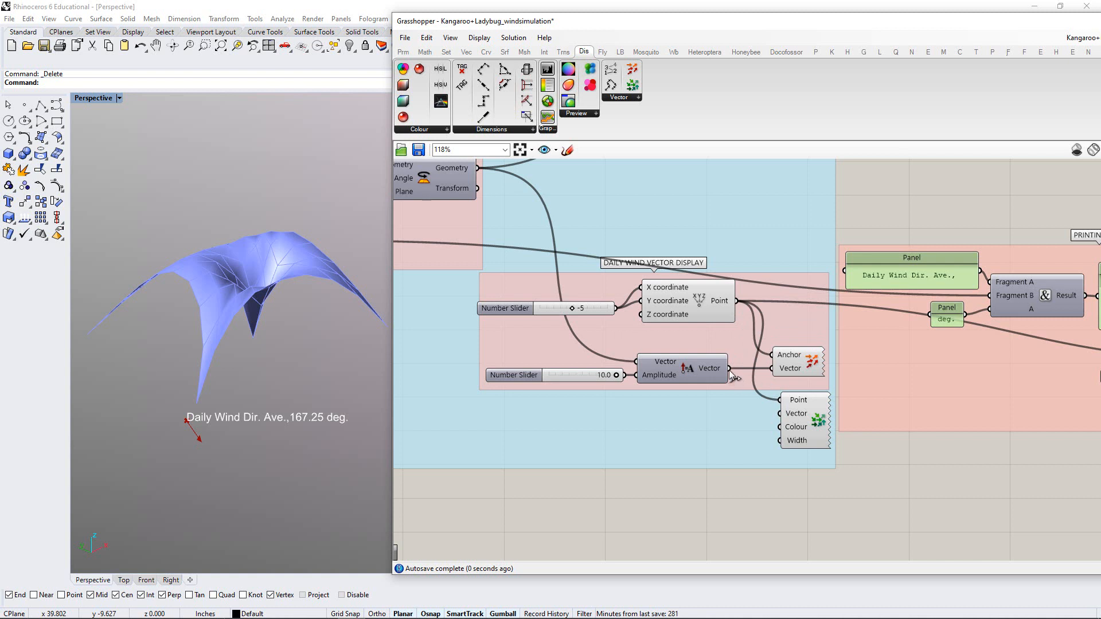
left_click_drag(731, 374, 772, 415)
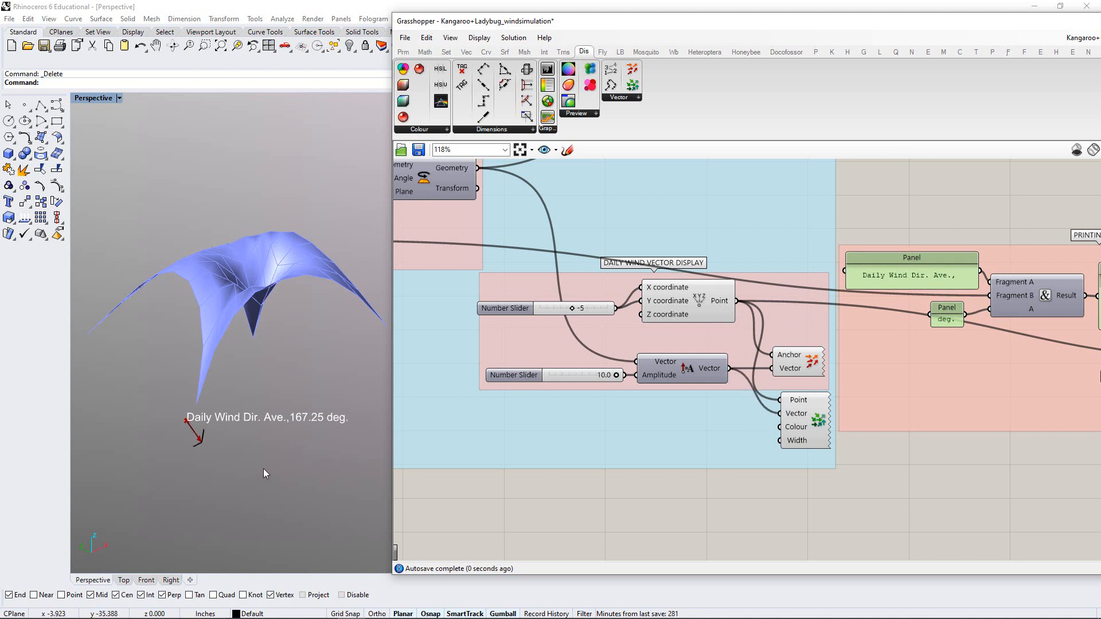
right_click_drag(263, 469, 240, 430)
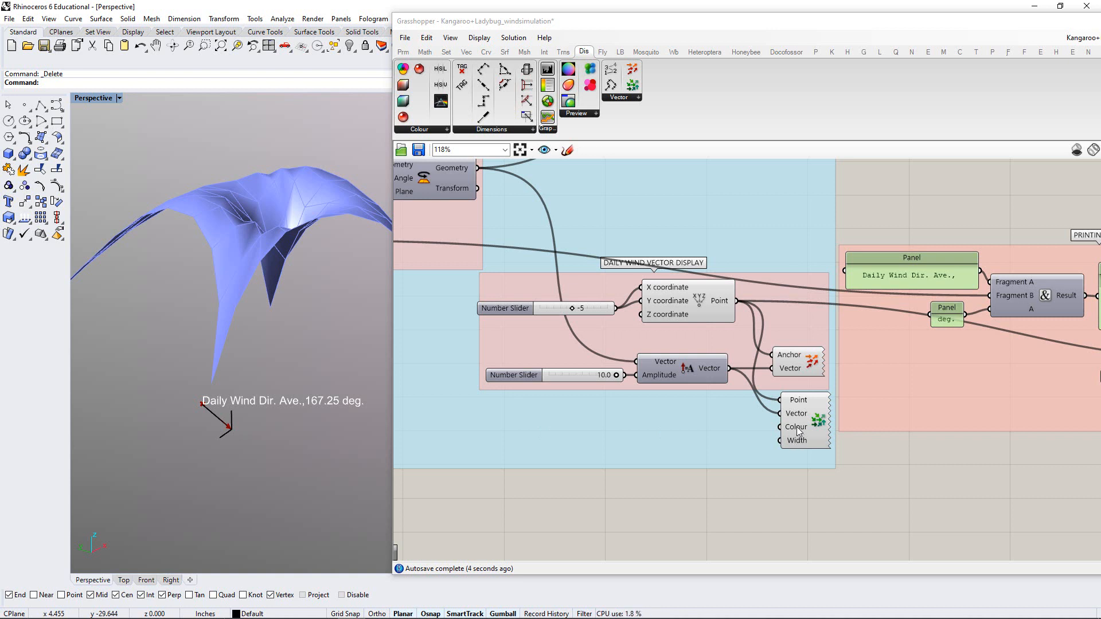
Delete the old vector display, move Vector Display Ex into its place and add it to the DAILY WIND VECTOR DISPLAY group
left_click(807, 353)
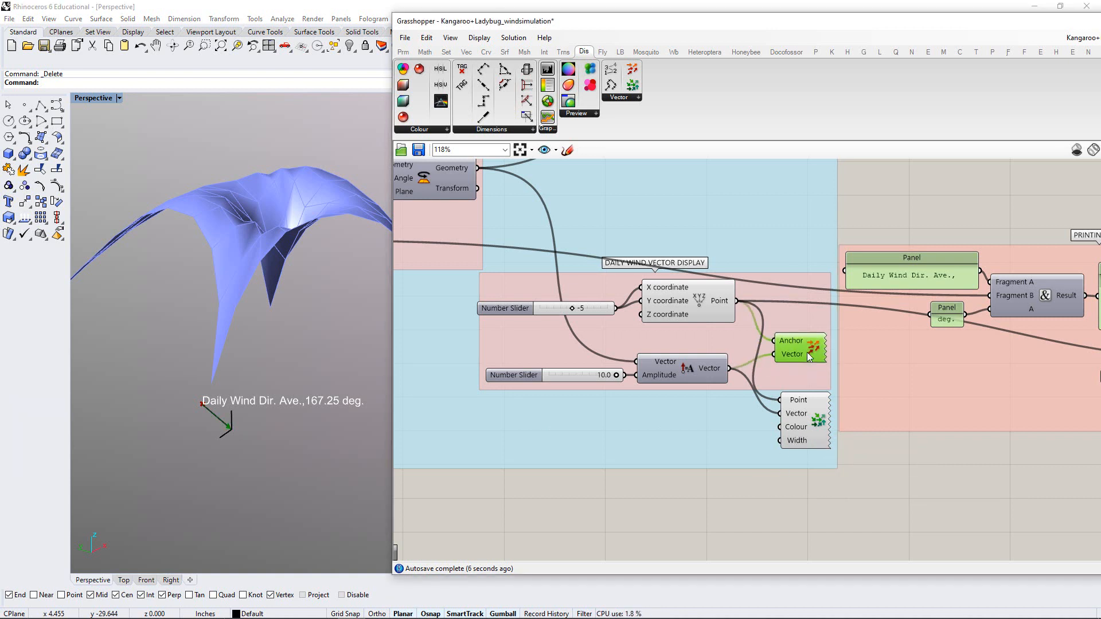
key("Delete")
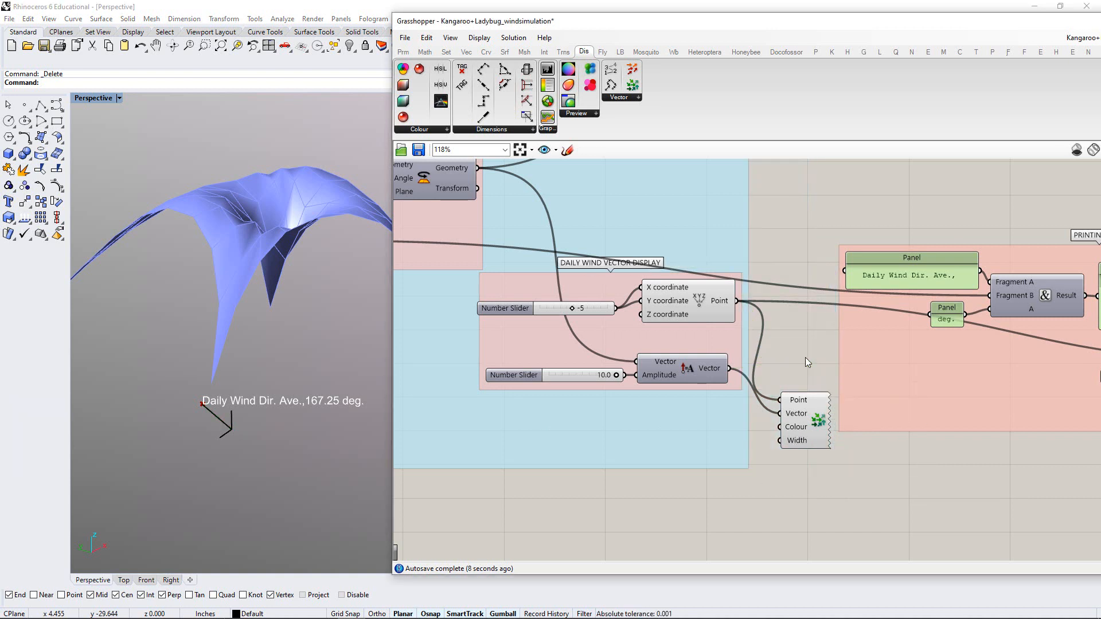
left_click_drag(803, 412, 797, 356)
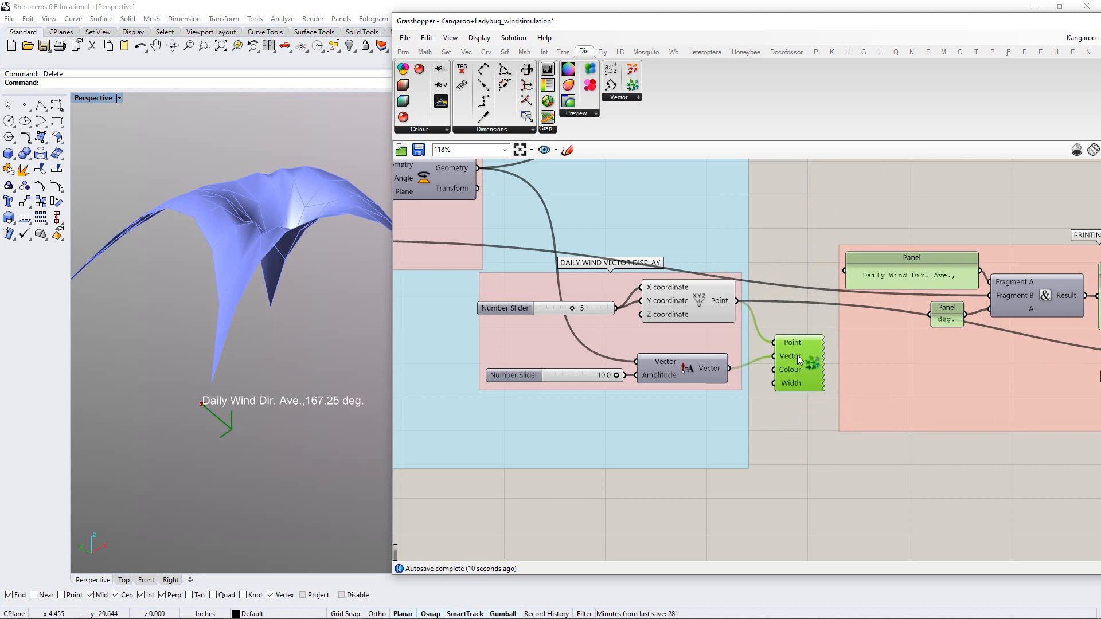
right_click(719, 334)
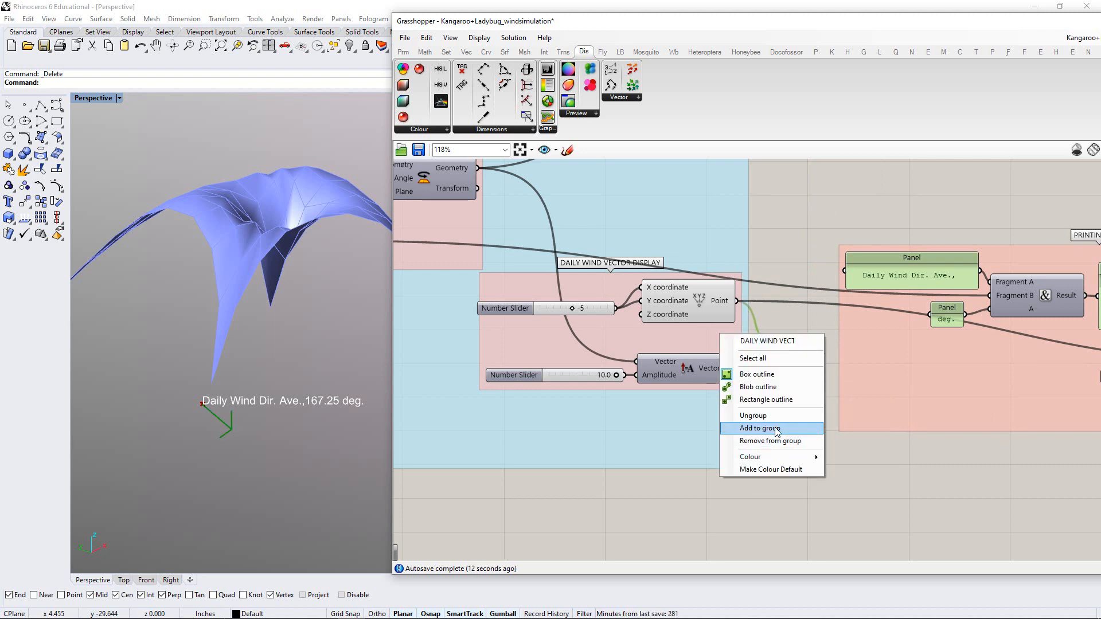
left_click(769, 428)
Copy the white Colour Swatch from the printing text group, connect it to Vector Display Ex's Colour input and add it to the vector display group
right_click_drag(799, 423, 768, 418)
scroll(636, 395, "down", 3)
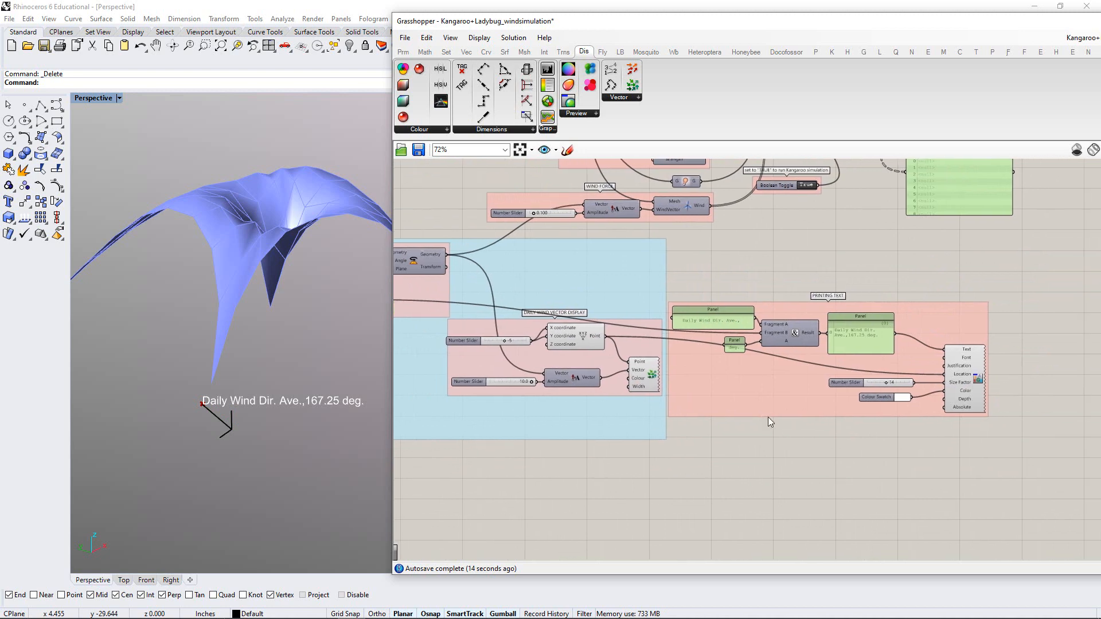
scroll(781, 419, "up", 2)
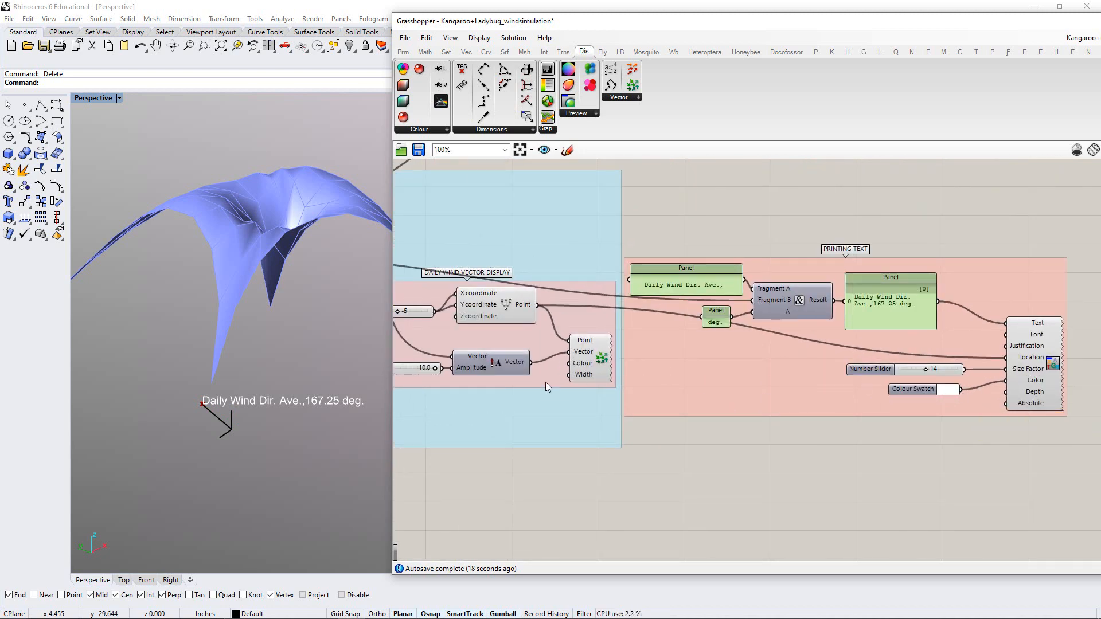
key("ctrl+c")
key("ctrl+v")
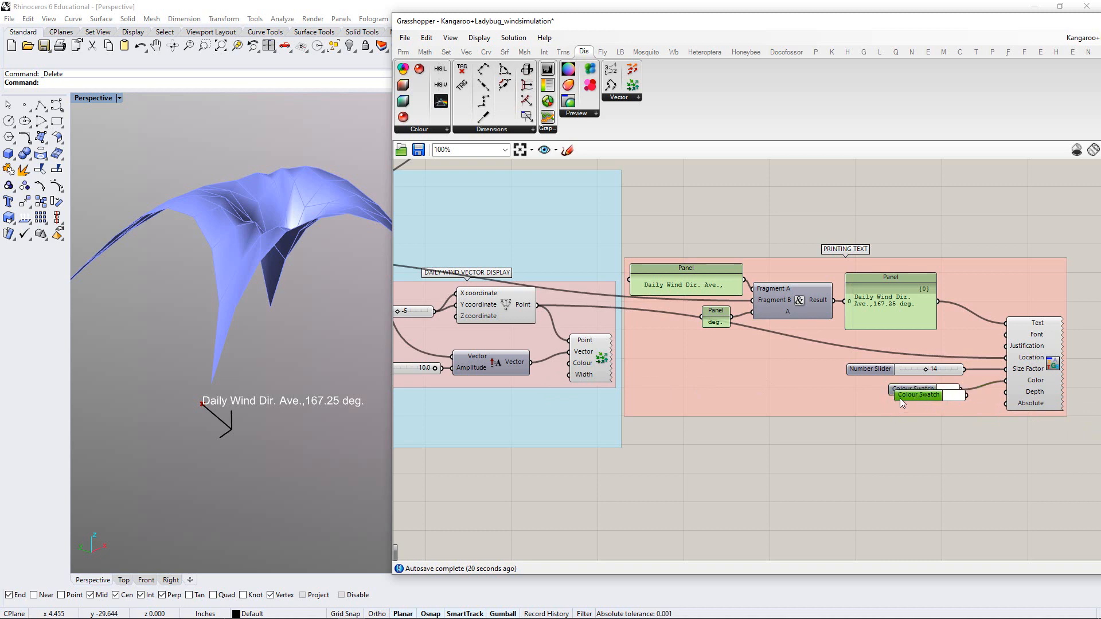
left_click_drag(900, 398, 492, 418)
scroll(572, 413, "up", 2)
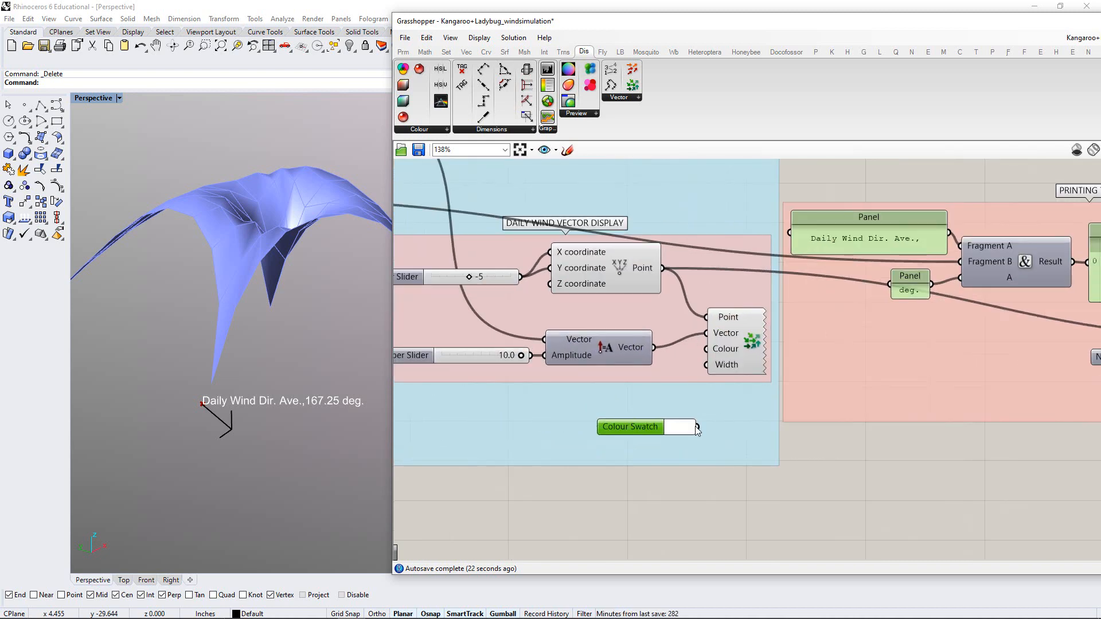
left_click_drag(698, 427, 707, 350)
left_click_drag(631, 427, 611, 383)
right_click(679, 365)
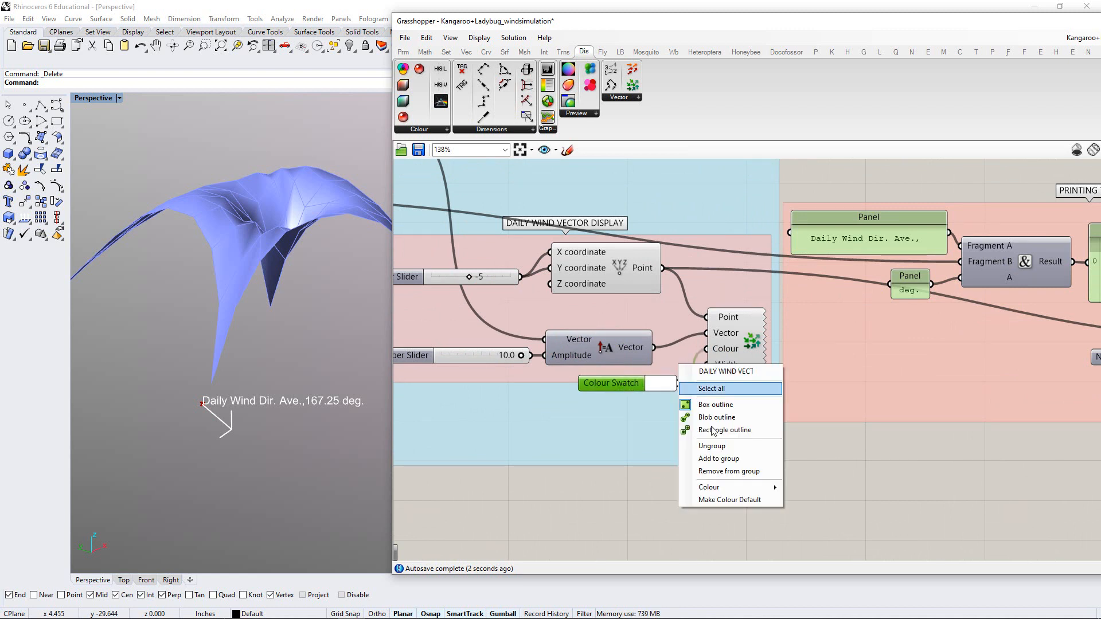
left_click(719, 459)
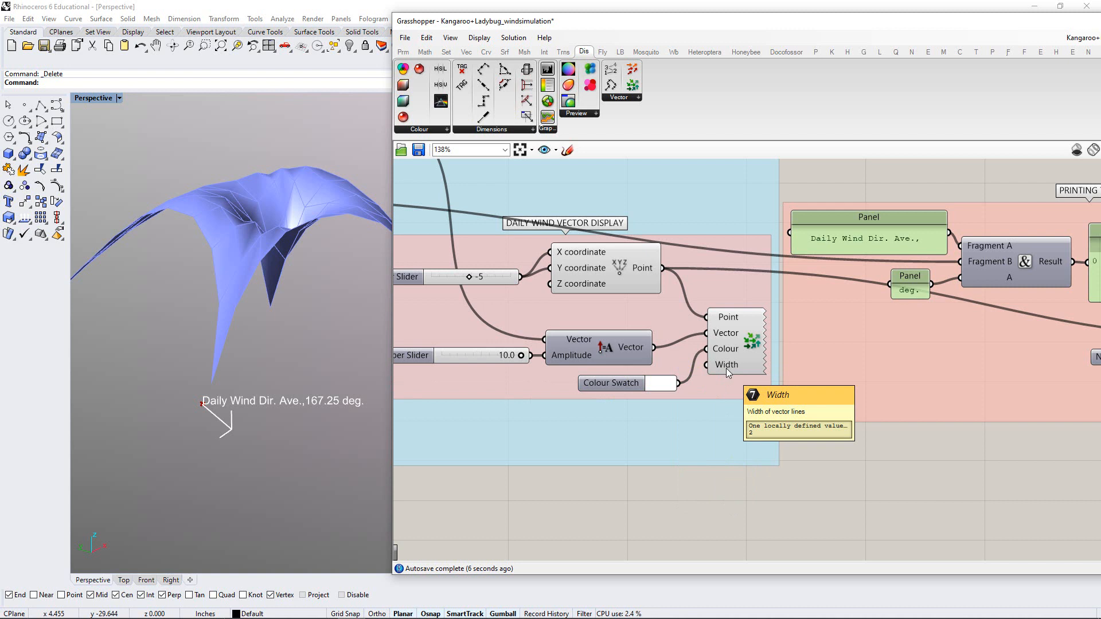
Create a number slider from 0.1 to 5, connect it to Vector Display Ex's Width input and set it to 2.8
right_click_drag(686, 404, 710, 405)
double_click(703, 501)
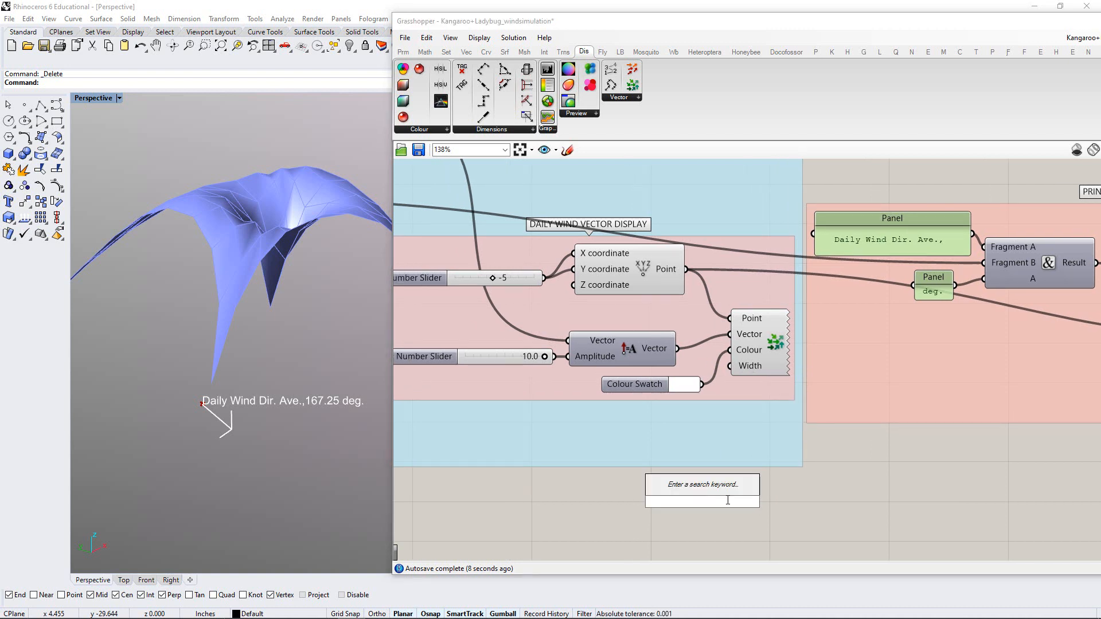
type(".1<5")
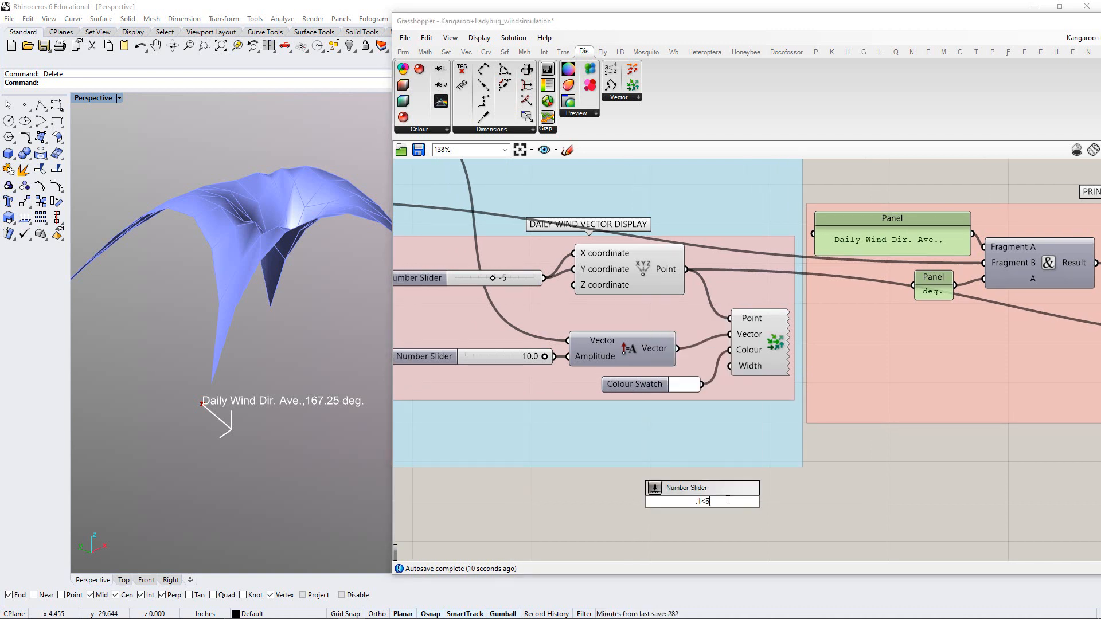
key("Return")
left_click_drag(728, 501, 730, 365)
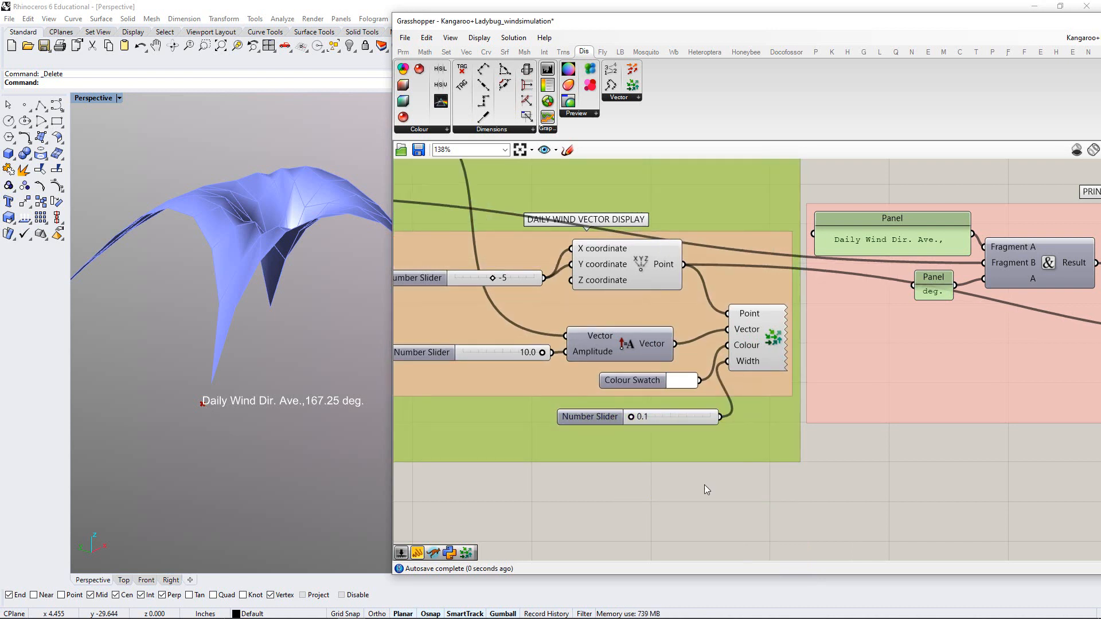
left_click_drag(632, 427, 682, 431)
Add the width slider to the DAILY WIND VECTOR DISPLAY group and place it just under the colour swatch
right_click(754, 401)
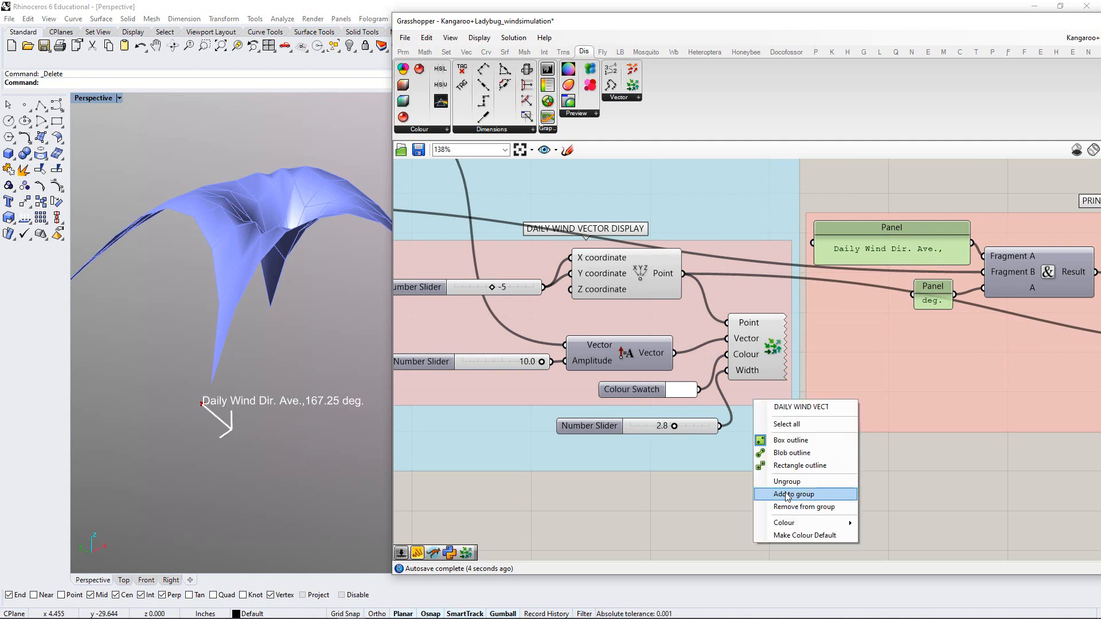
left_click(788, 495)
left_click(695, 431)
right_click(752, 400)
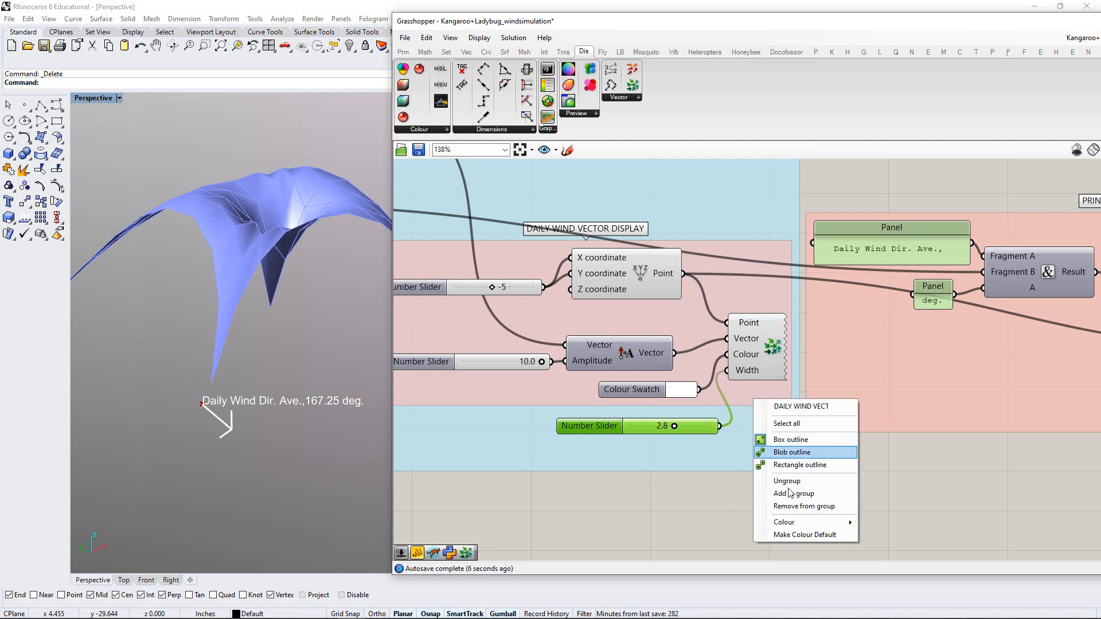
left_click(787, 495)
left_click_drag(697, 429, 682, 416)
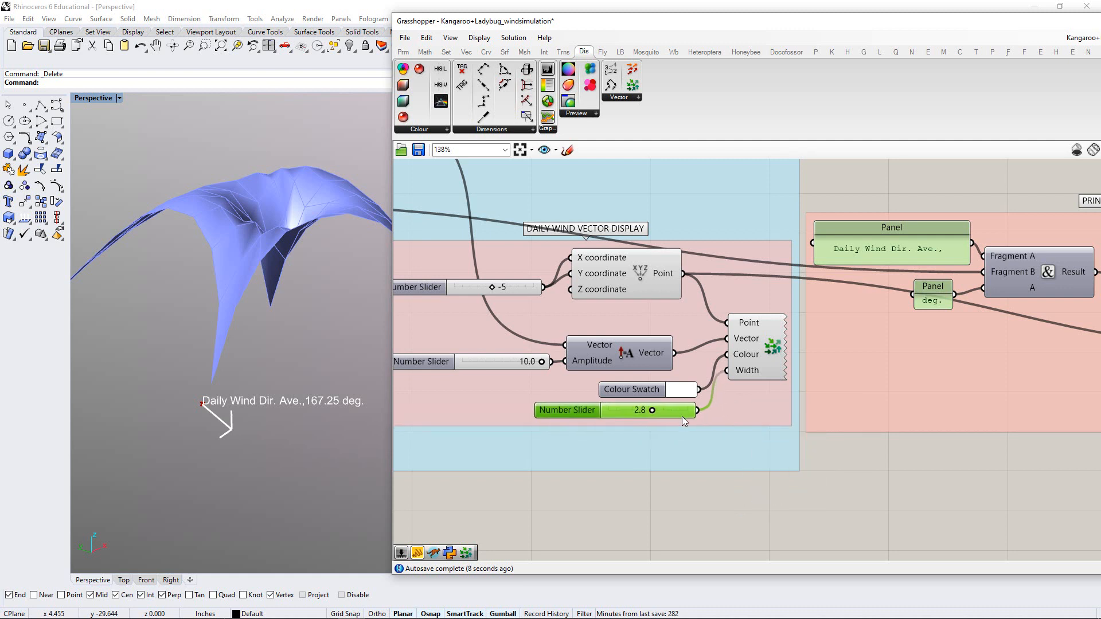
left_click(707, 469)
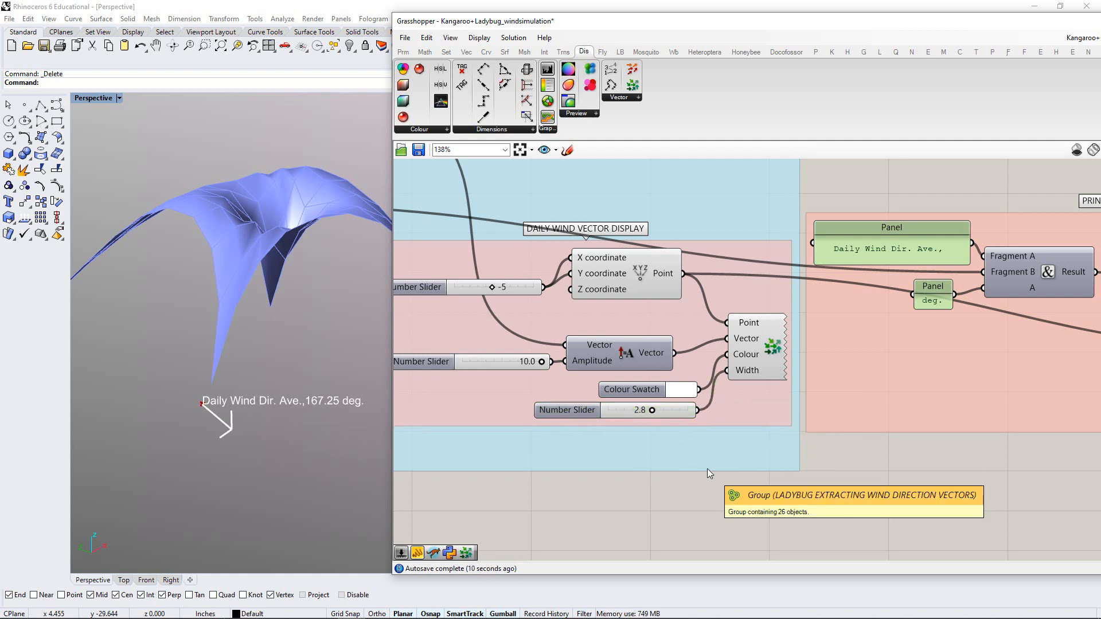